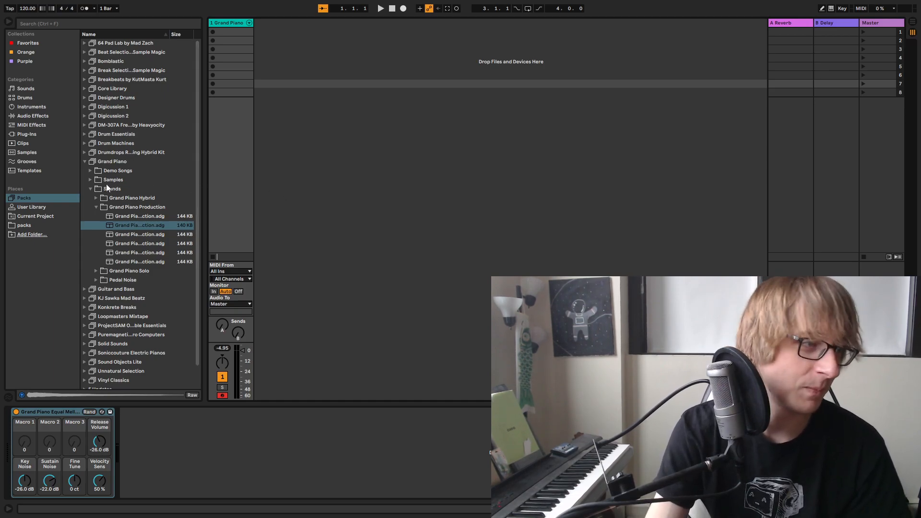
Collapse the Grand Piano pack and list the installed VST plug-ins in the browser
left_click(87, 162)
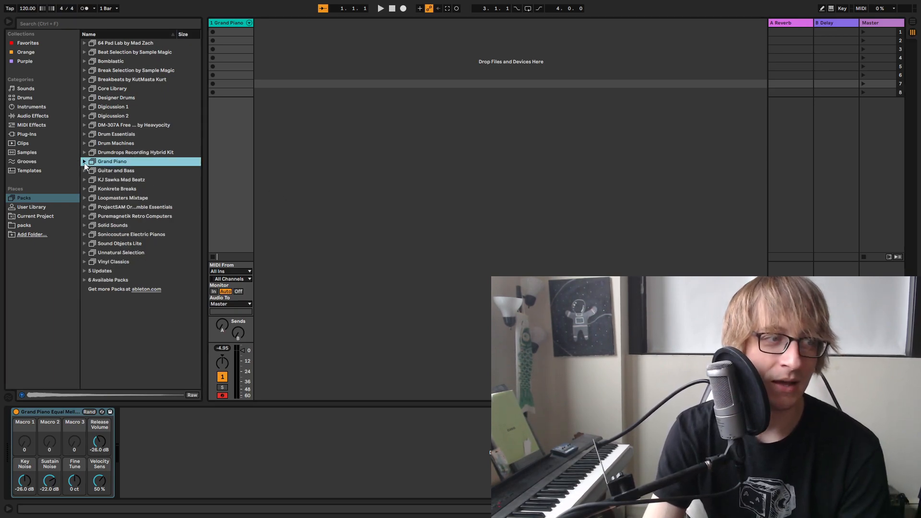
left_click(37, 136)
left_click(85, 43)
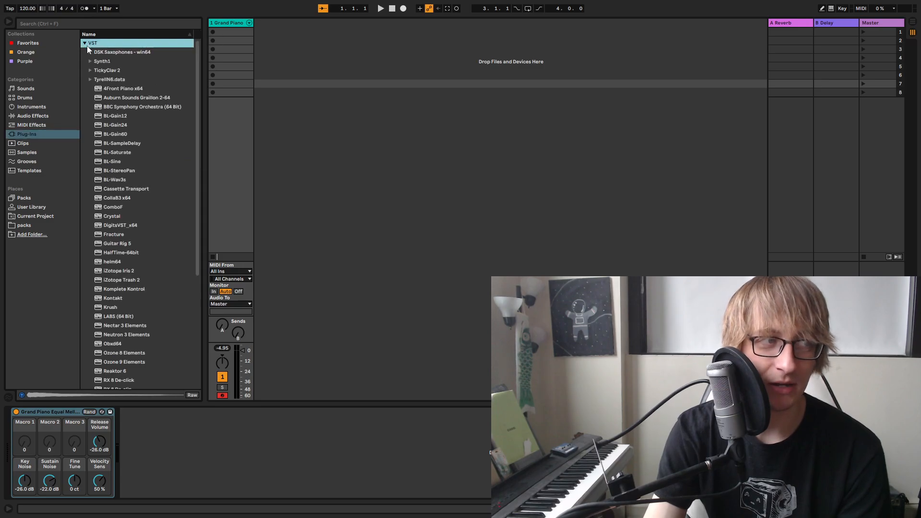
Open the My Dope Ass Kits Yo folder in the User Library and look through its kits and racks
left_click(28, 206)
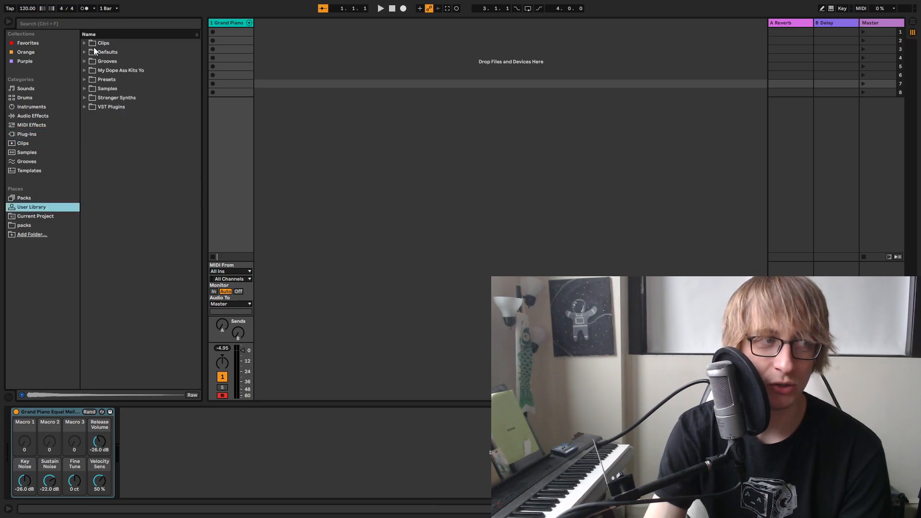
left_click(85, 76)
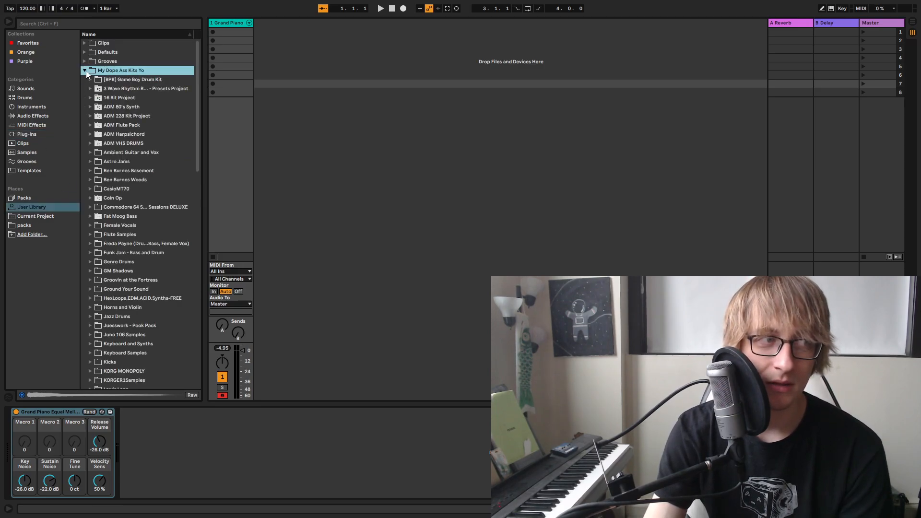
scroll(147, 174, "down", 5)
scroll(146, 182, "down", 15)
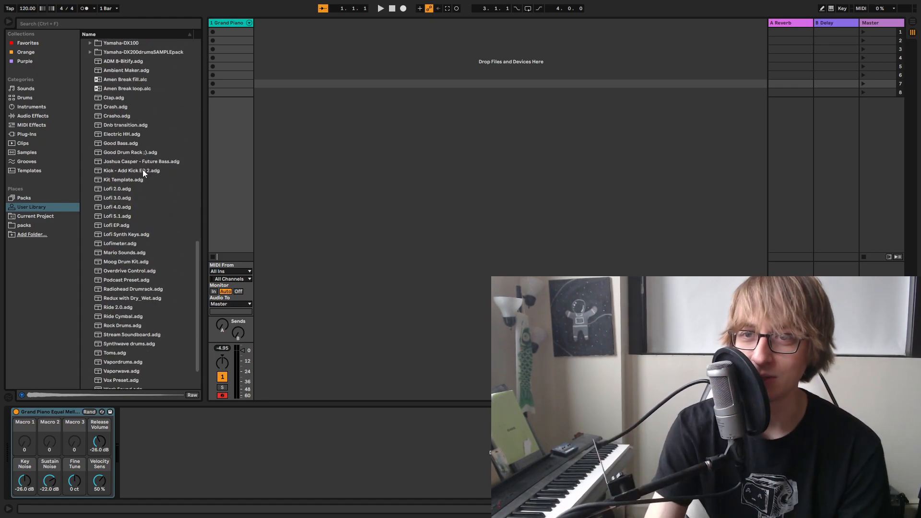
scroll(148, 207, "down", 3)
scroll(143, 197, "up", 10)
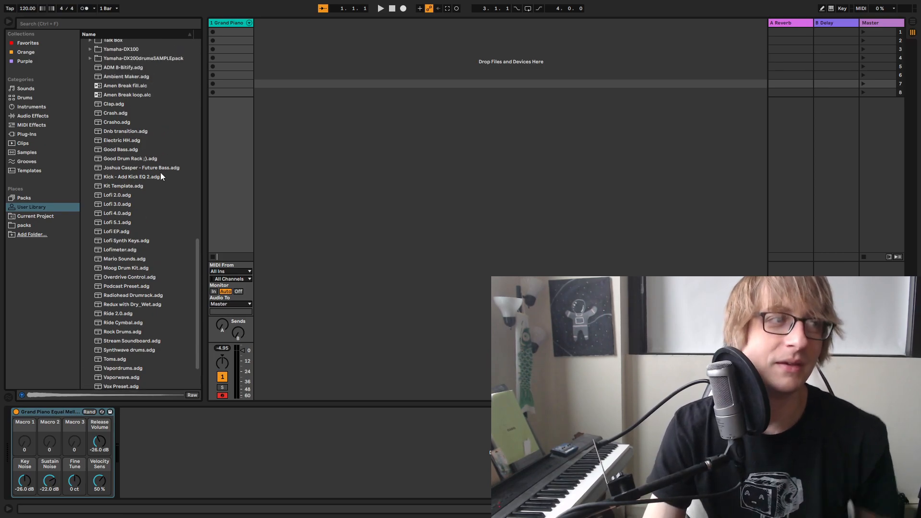
scroll(160, 220, "up", 3)
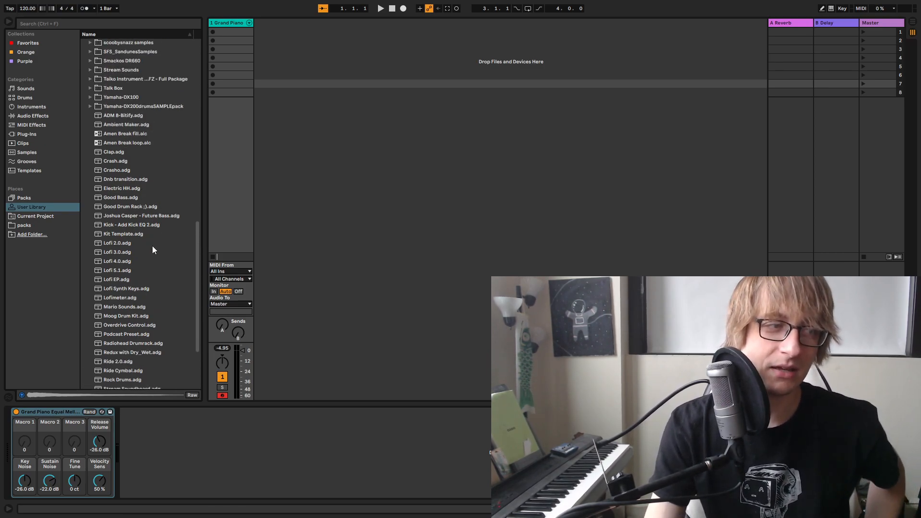
scroll(143, 241, "up", 8)
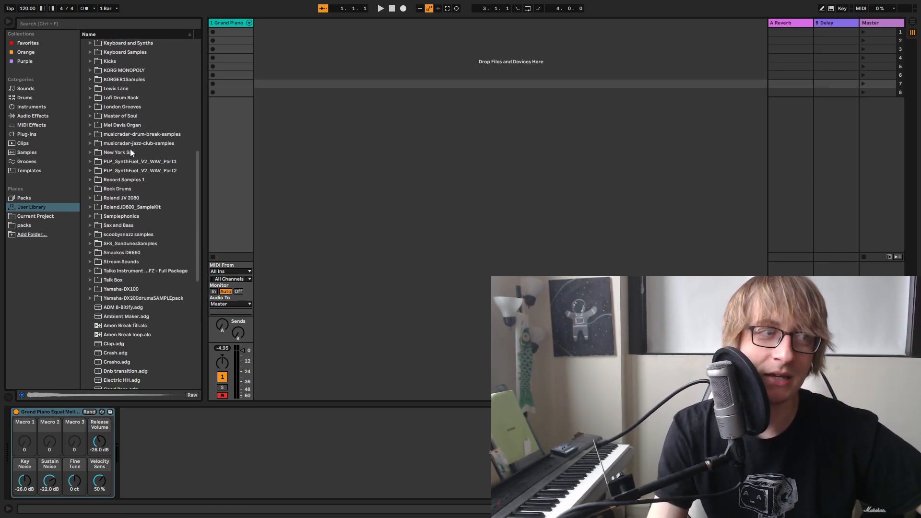
Load Lofi Kick.adg from the Lofi Drum Rack folder as a new track and delete the Grand Piano track
left_click(89, 174)
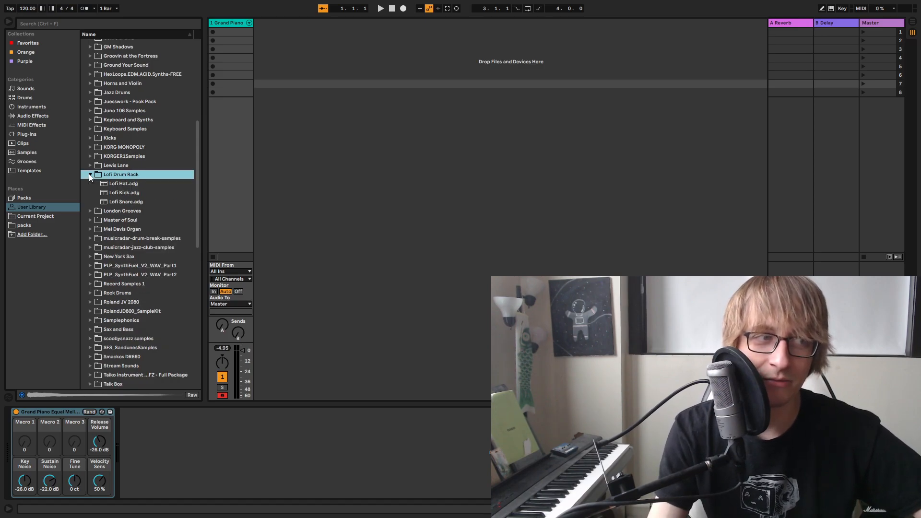
left_click(134, 195)
left_click_drag(135, 196, 234, 26)
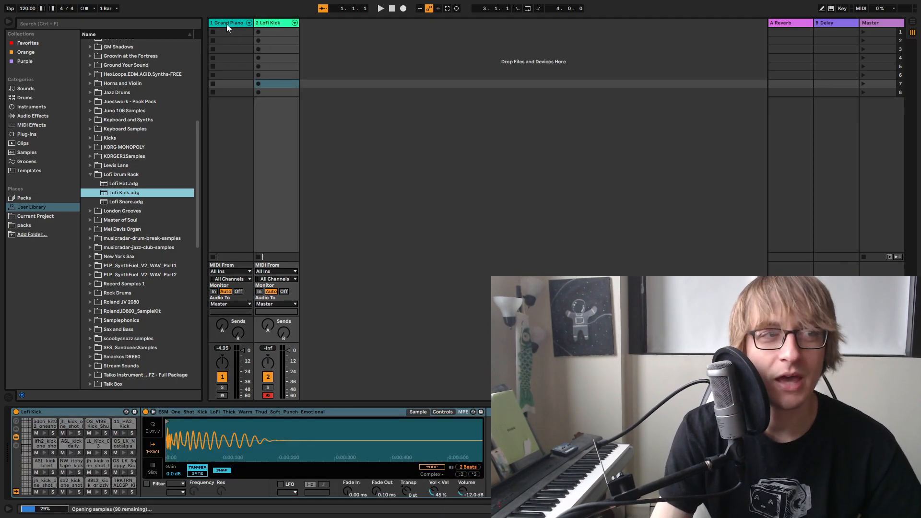
left_click(226, 24)
key("Delete")
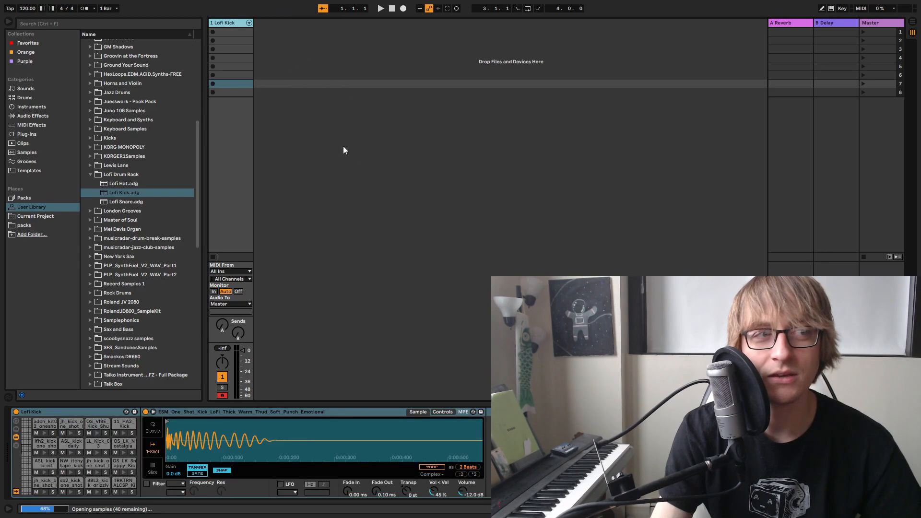
Create a one-bar MIDI clip at bar 1 of the Lofi Kick arrangement track and loop it out to about bar 56
key("Tab")
left_click(214, 59)
double_click(214, 60)
left_click_drag(216, 59, 620, 118)
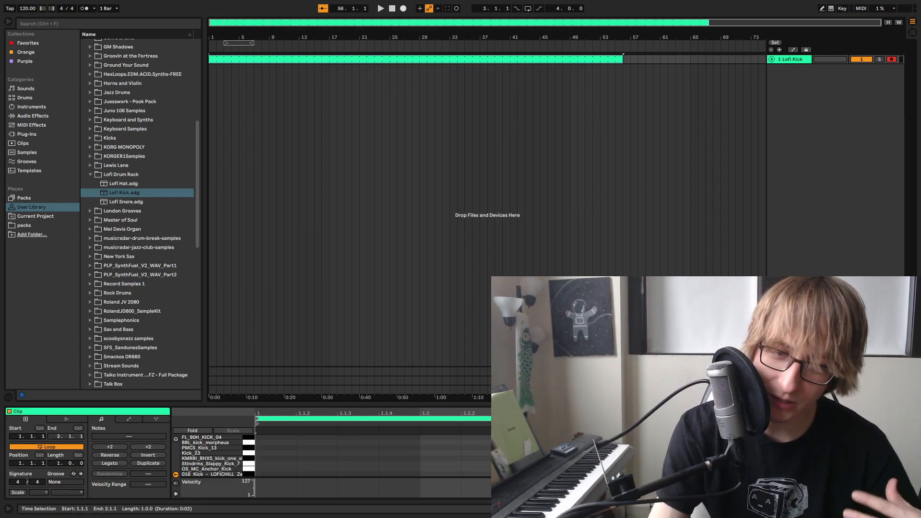
left_click_drag(693, 404, 694, 213)
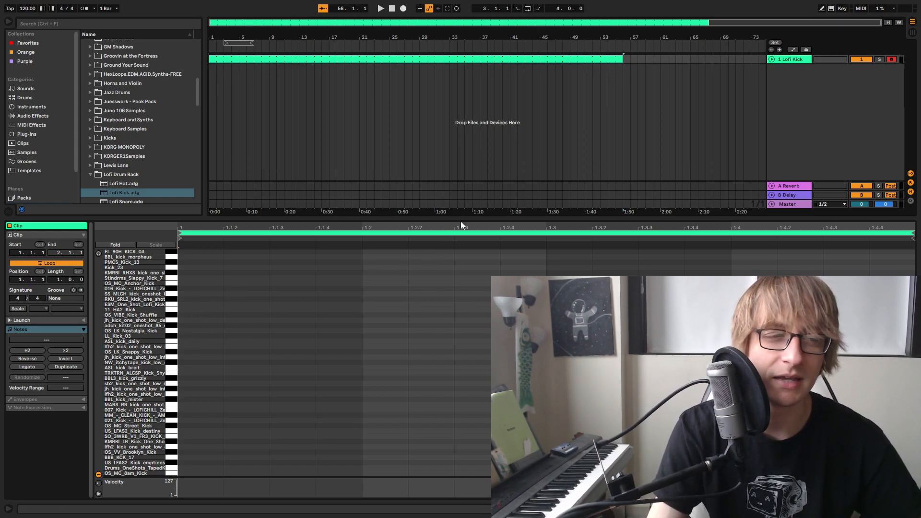
left_click_drag(463, 220, 462, 297)
Add the EQ Eight drum preset Kick EQ 2 to the Lofi Kick track
key("Tab")
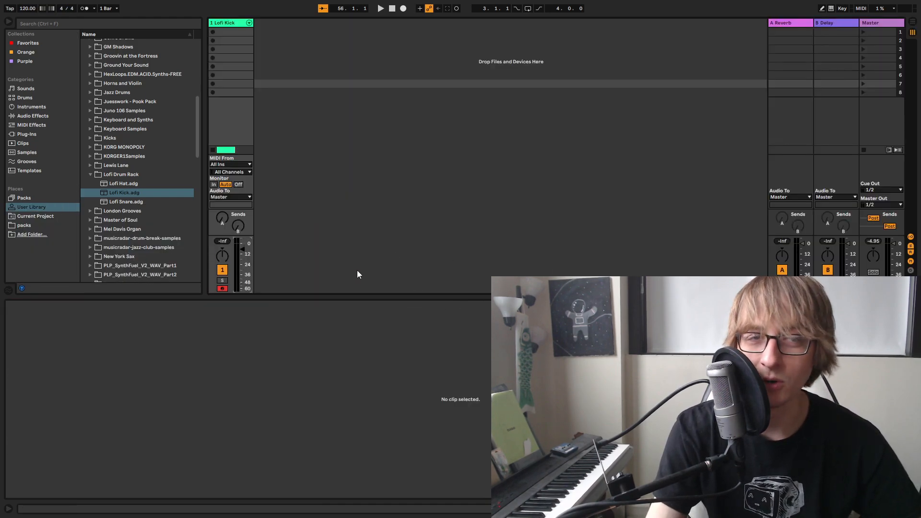
left_click(29, 116)
left_click(84, 152)
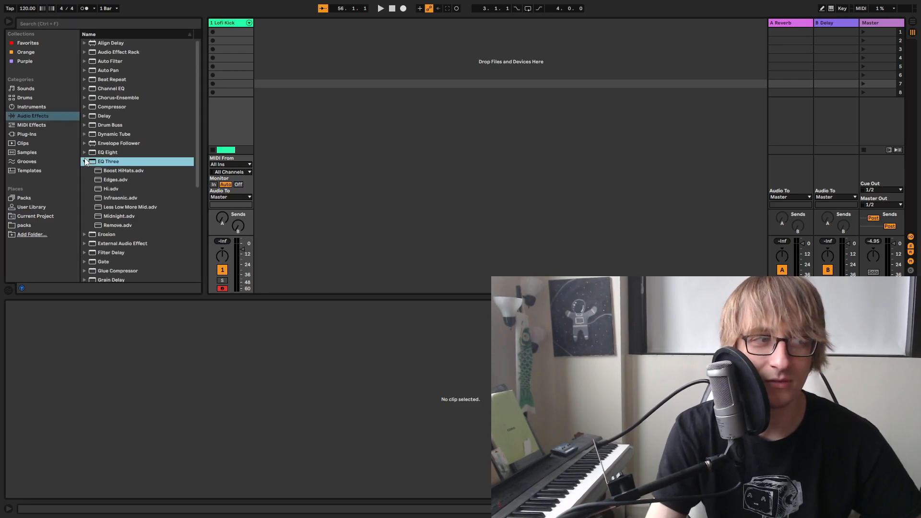
left_click(90, 162)
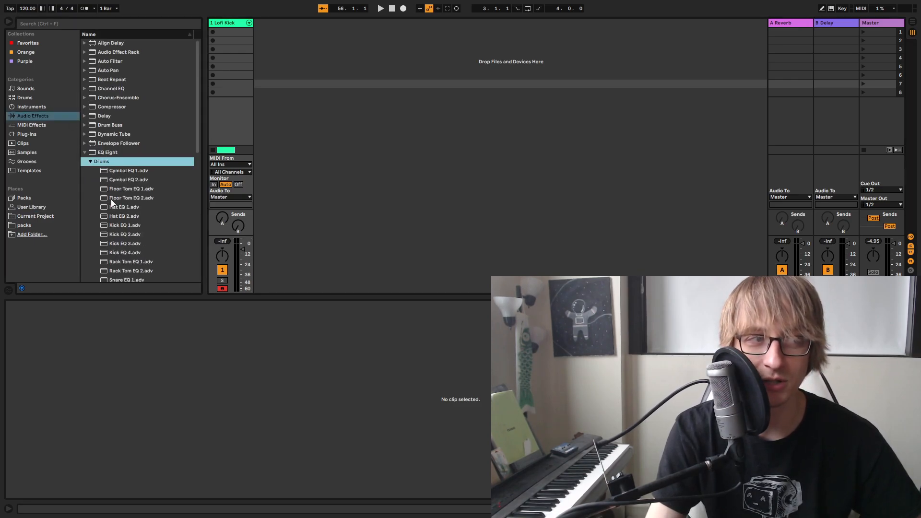
left_click(125, 225)
left_click(134, 215)
left_click(140, 236)
left_click_drag(139, 233, 240, 124)
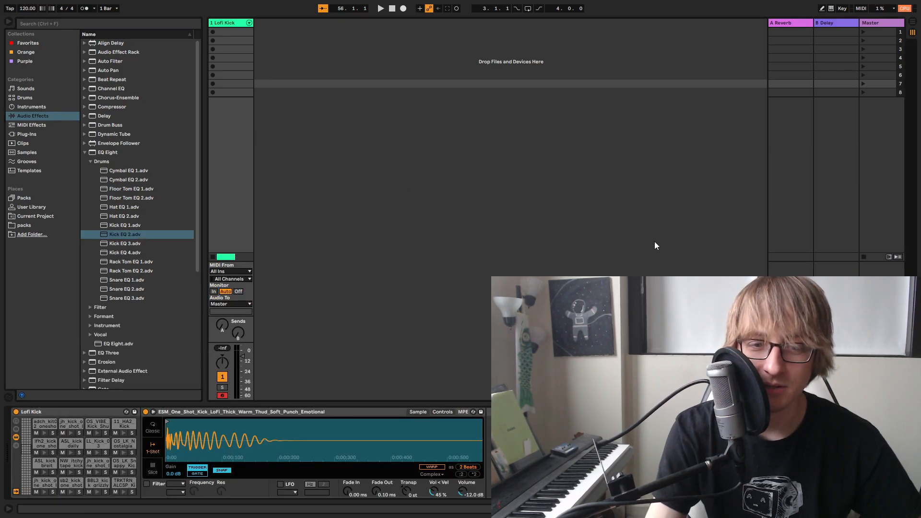
Enable note preview in the Lofi Kick clip and add OS_LK_Snappy_Kick notes at D#4 on all four beats
key("Tab")
left_click(794, 60)
double_click(277, 60)
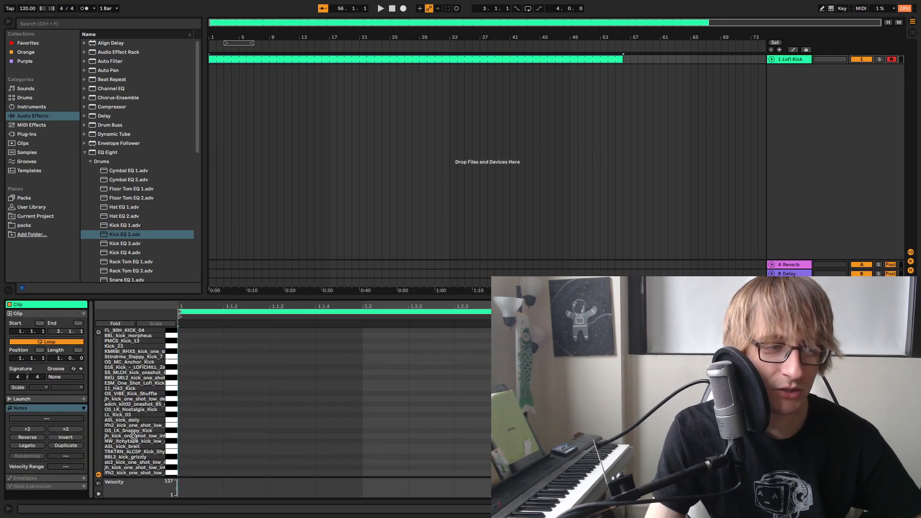
double_click(206, 431)
left_click(98, 332)
left_click(377, 427)
double_click(379, 430)
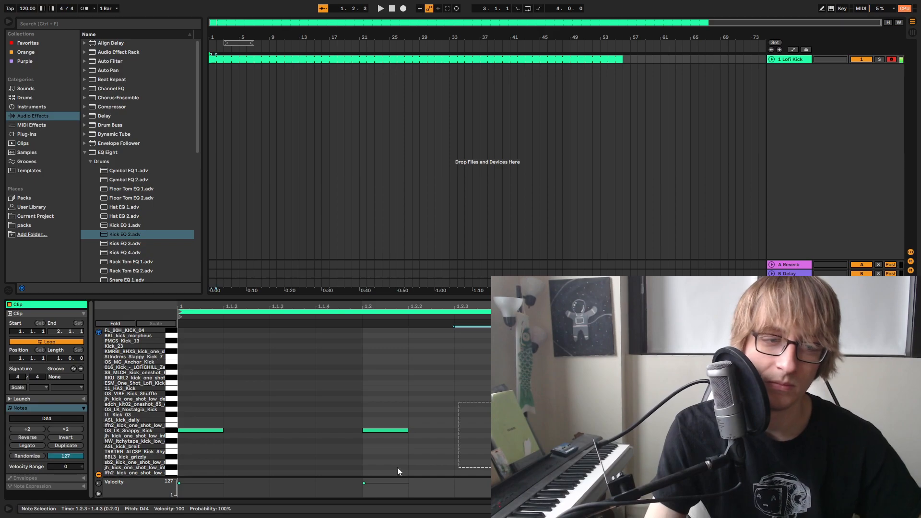
Select all kick notes and transpose them down to the ASL_kick_breit sample at C4
key("Tab")
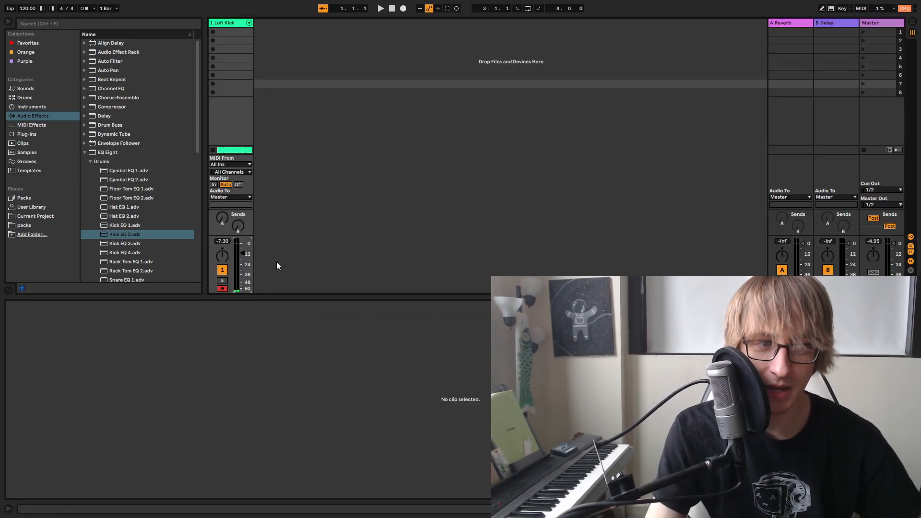
key("Tab")
key("ctrl+a")
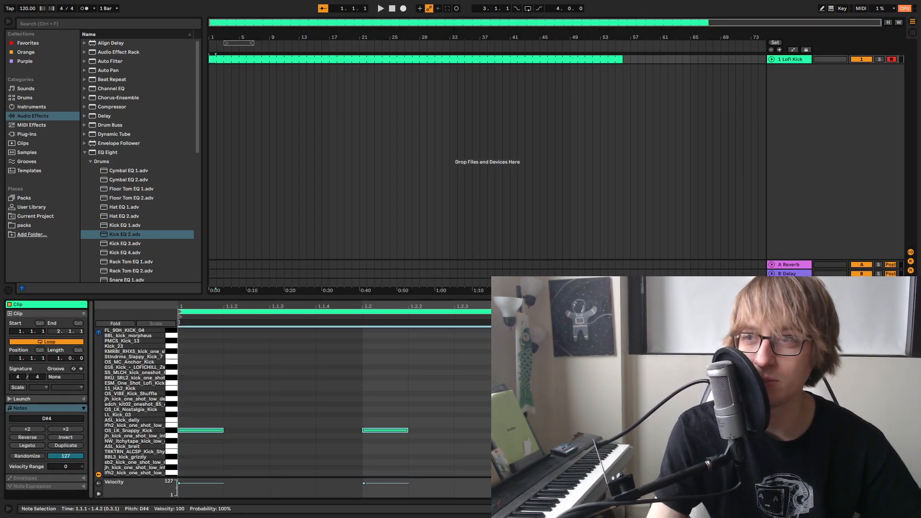
key("Down")
key("Down")
key("Down")
key("Down")
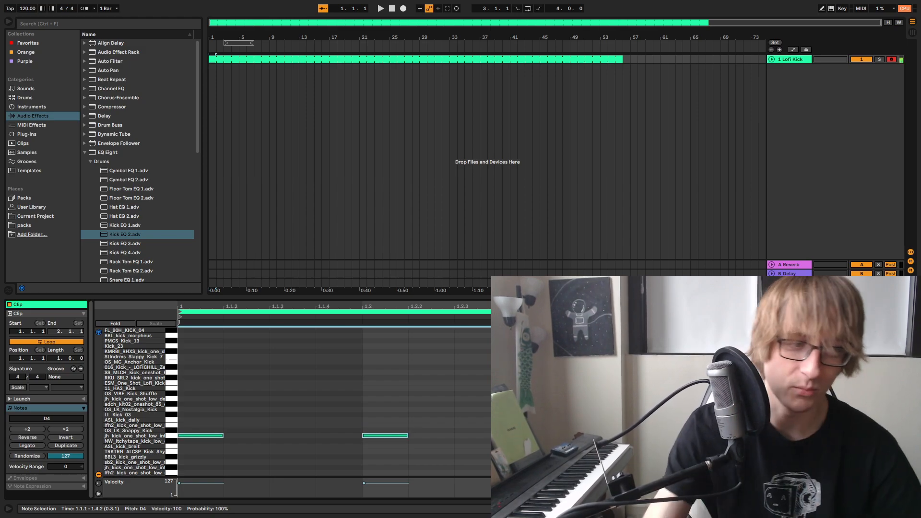
key("Up")
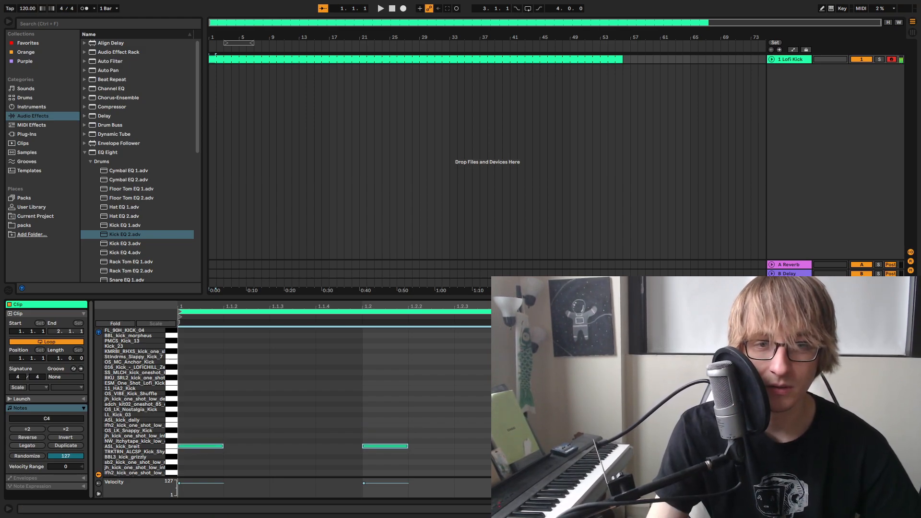
Play the kick loop and set the Lofi Kick track's volume to -9.6 dB
key("space")
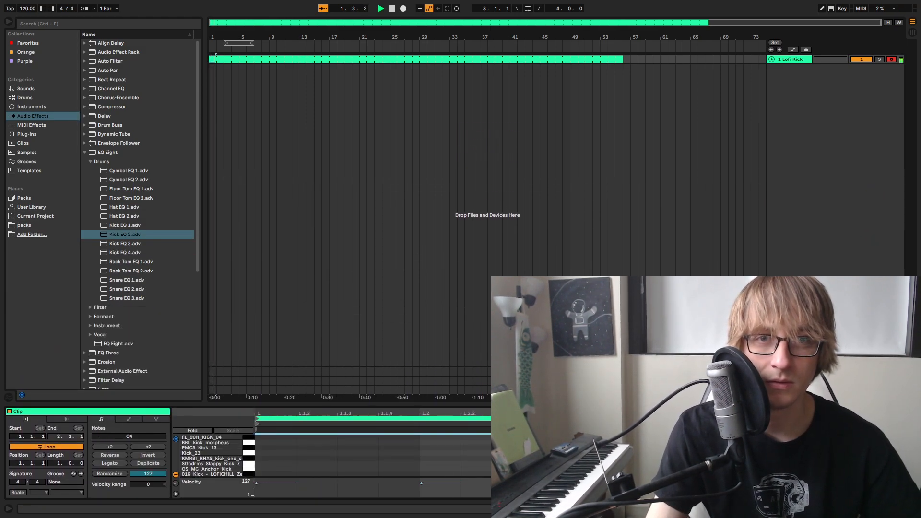
key("Tab")
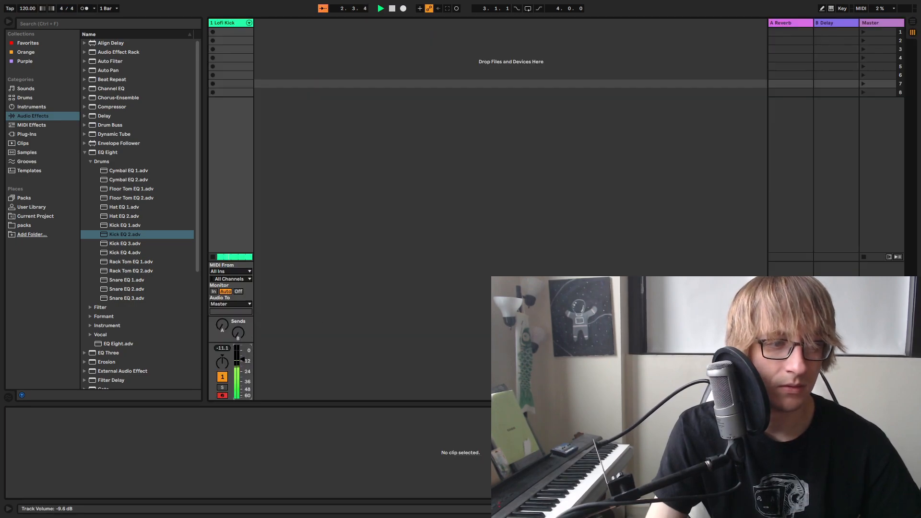
key("Tab")
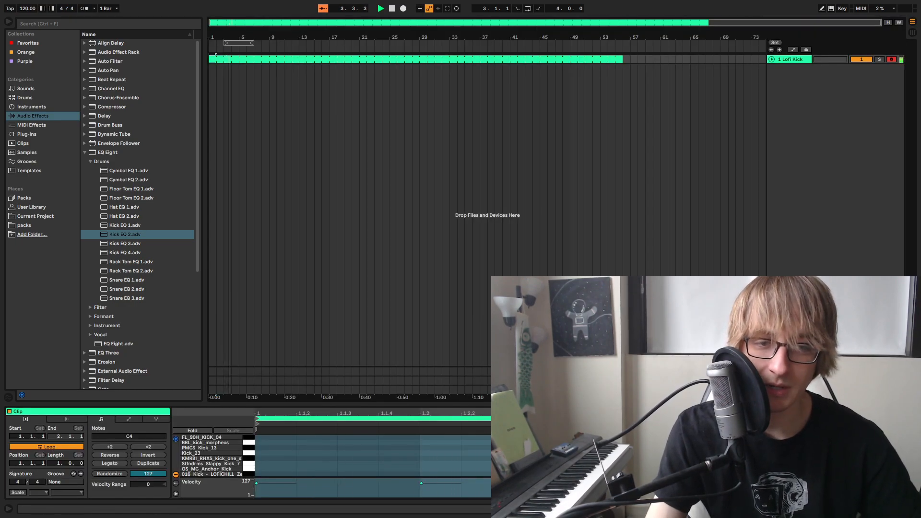
Transpose all four kick notes down to the sample at G#3 and audition the loop
left_click_drag(623, 405, 623, 221)
left_click(639, 297)
key("ctrl+a")
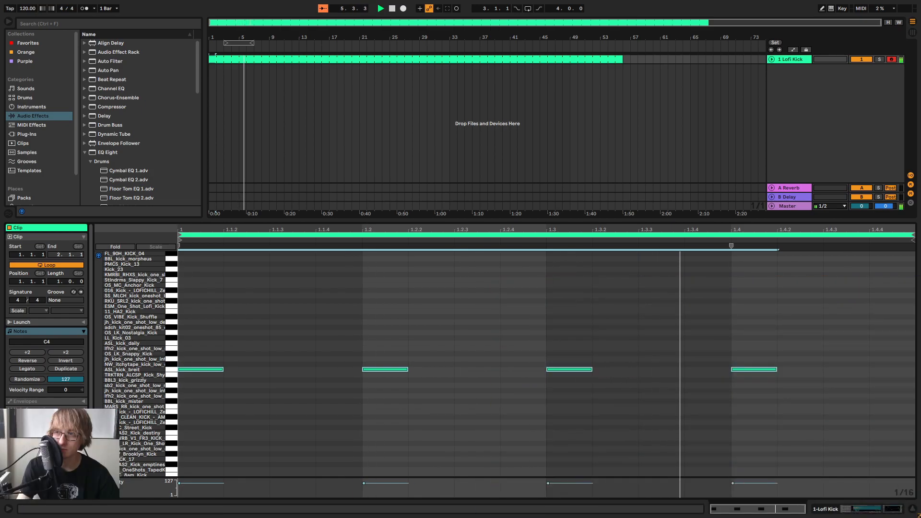
left_click(654, 335)
key("ctrl+a")
key("Down")
key("Down")
key("Down")
key("Down")
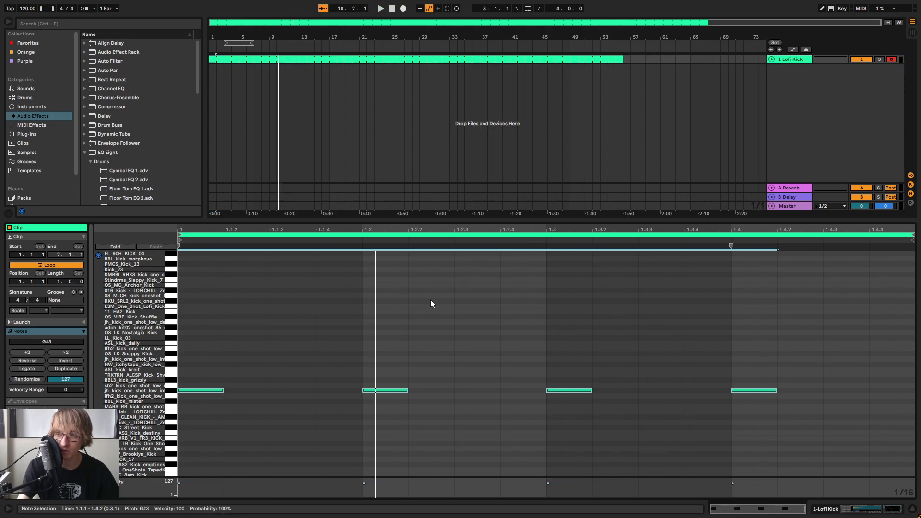
key("space")
key("space")
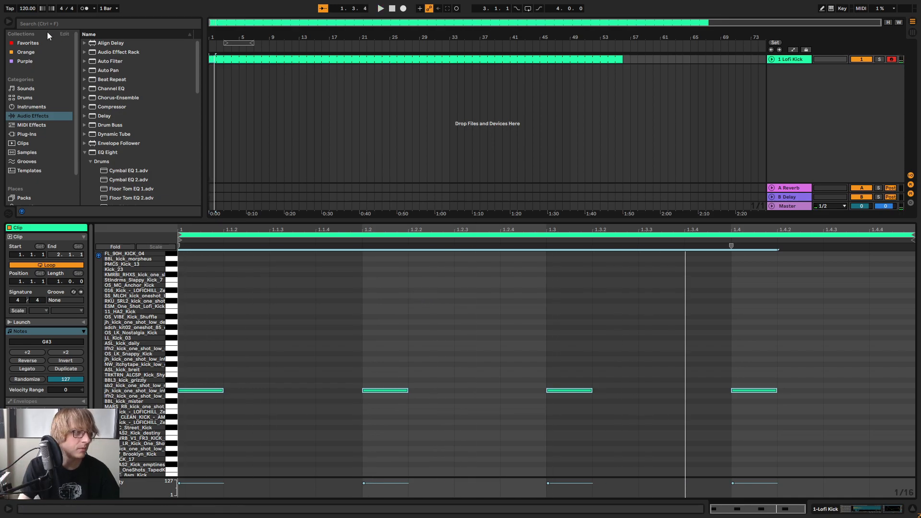
Audition the kick loop at tempos of 140 BPM and 120 BPM
left_click(29, 9)
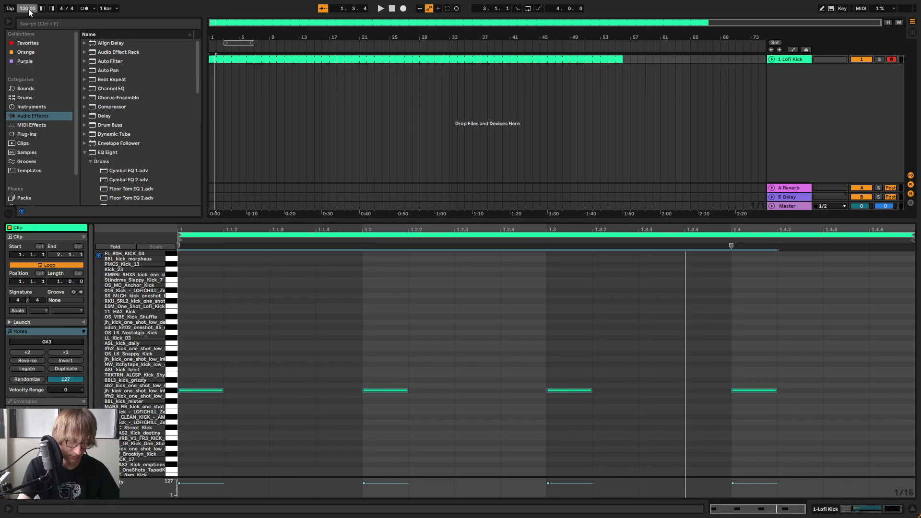
key("Return")
key("space")
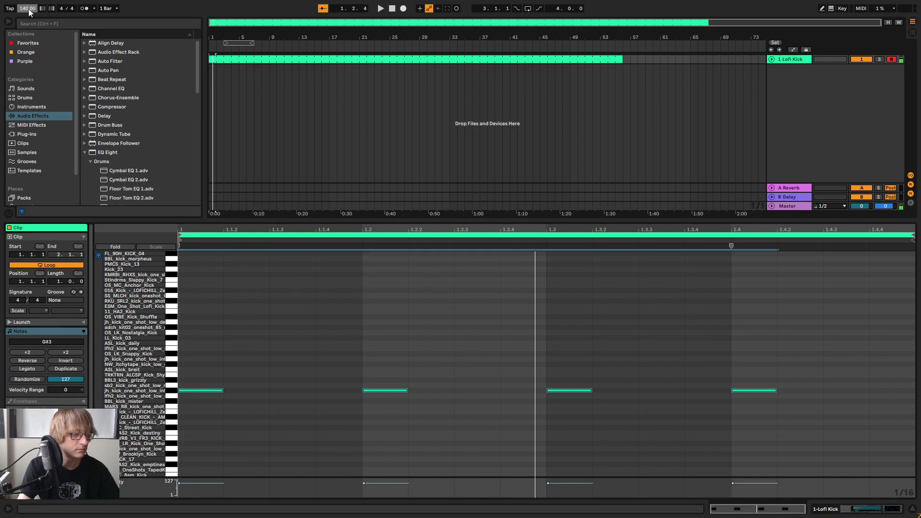
left_click(29, 9)
type("120")
key("Return")
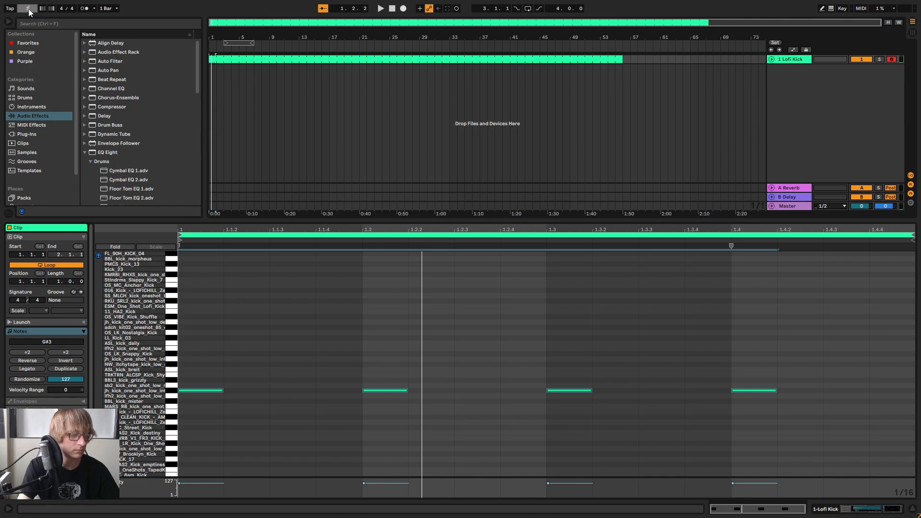
Set the project tempo to 110 BPM and play the kick loop
left_click(29, 9)
type("110")
key("Return")
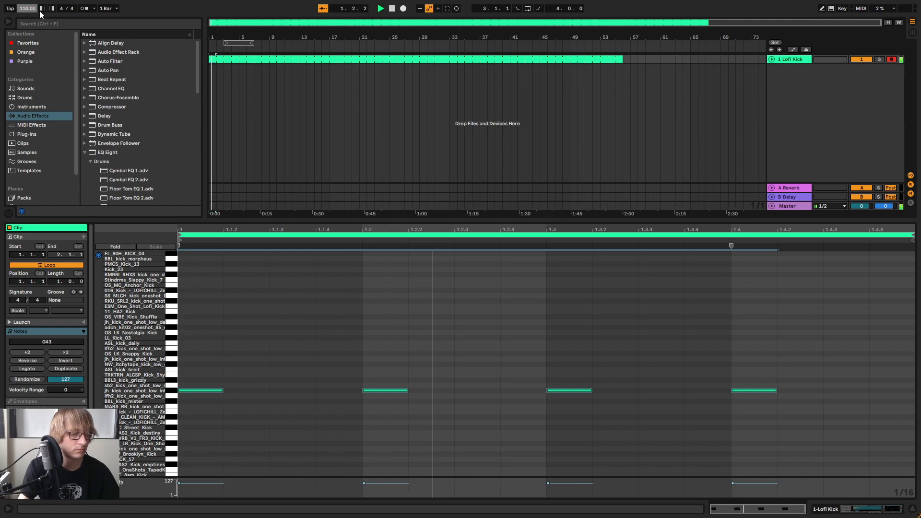
Return to Session View and set the Lofi Kick track's volume to -10.0 dB
key("Tab")
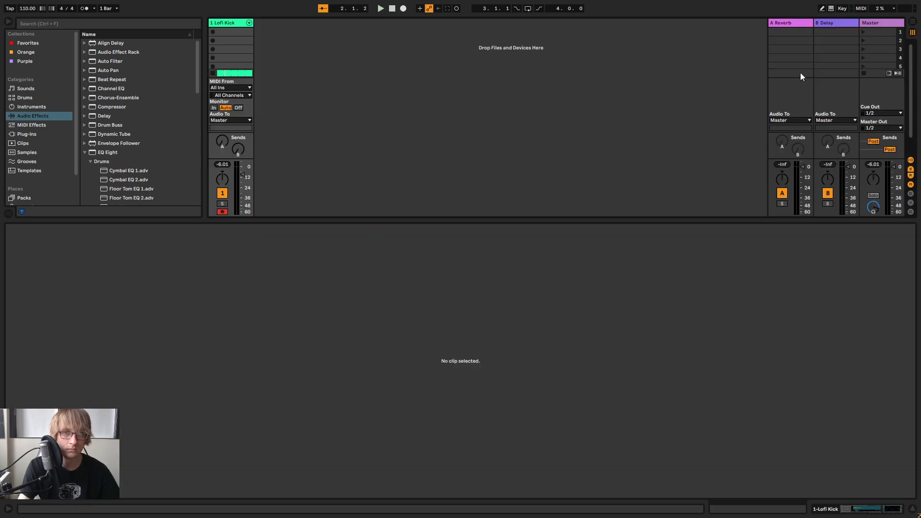
left_click_drag(353, 219, 353, 262)
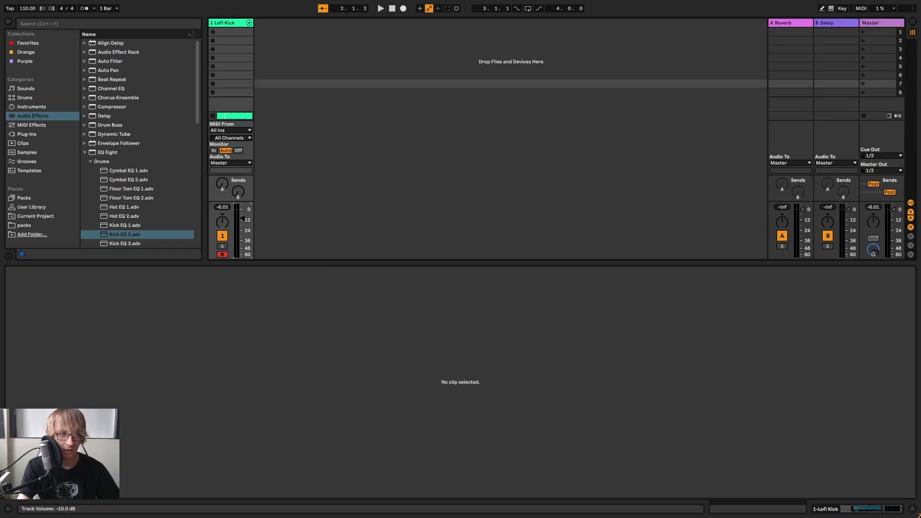
key("Tab")
key("Tab")
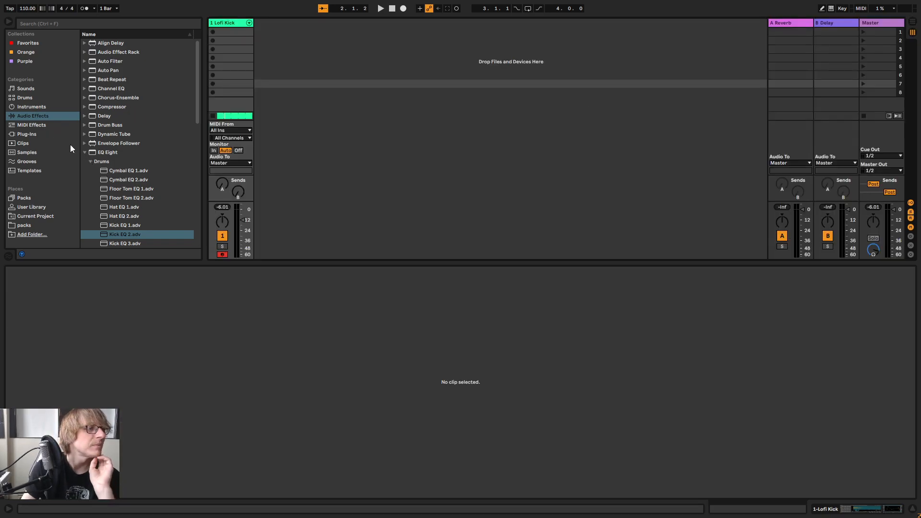
Find the iZotope Iris 2 plug-in, load it on a new MIDI track, and move its window clear of the browser
left_click(27, 133)
scroll(123, 144, "down", 10)
scroll(123, 163, "up", 5)
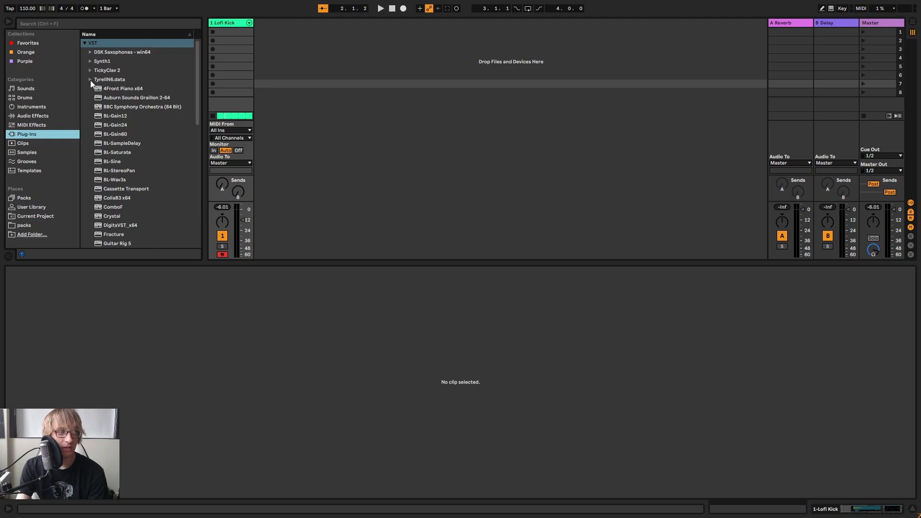
scroll(142, 117, "down", 10)
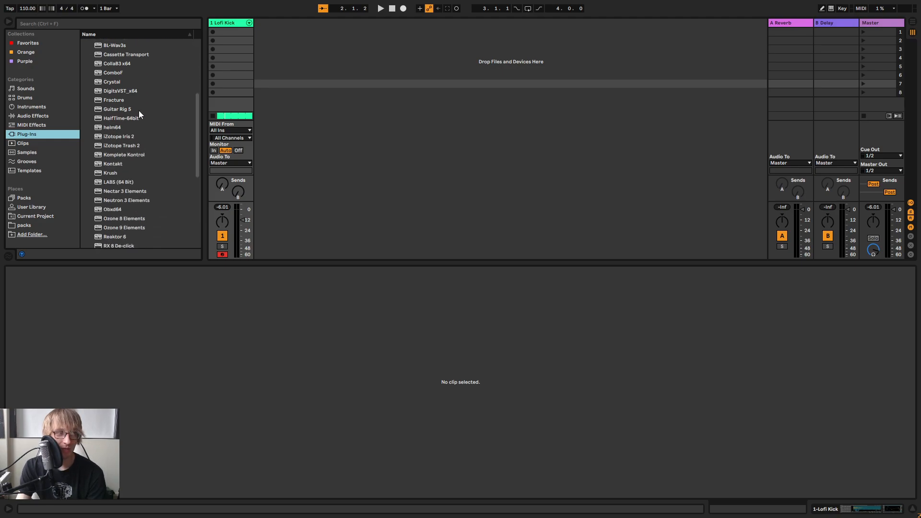
scroll(129, 120, "up", 1)
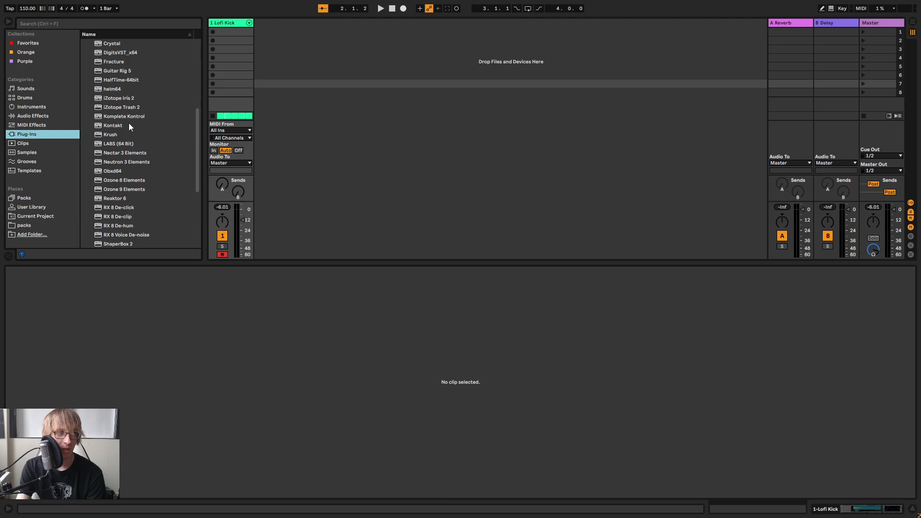
left_click(124, 100)
left_click_drag(123, 100, 436, 183)
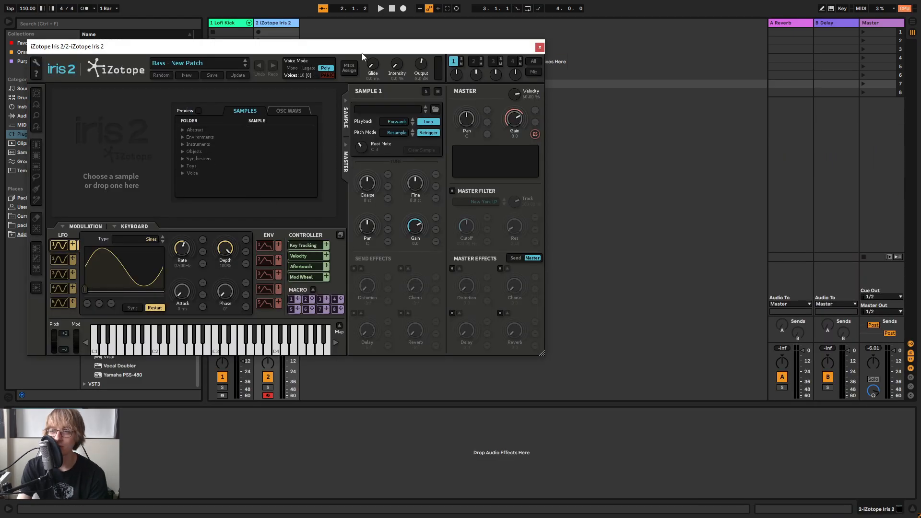
left_click_drag(365, 50, 685, 75)
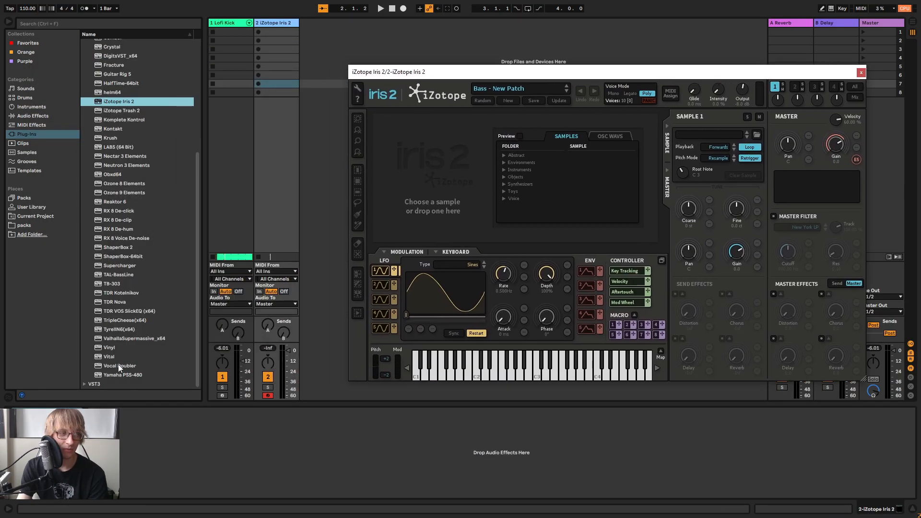
left_click_drag(678, 76, 699, 98)
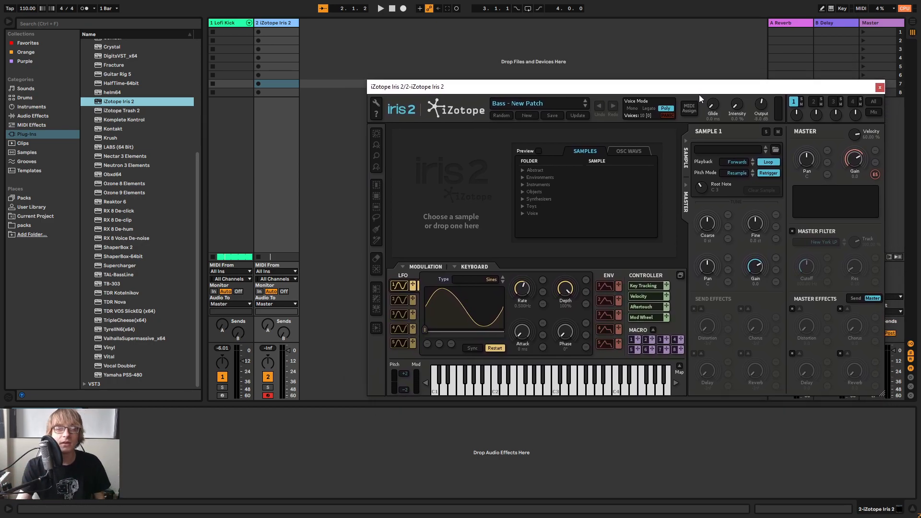
Return the playback position to the song start and switch to Arrangement View
left_click(392, 8)
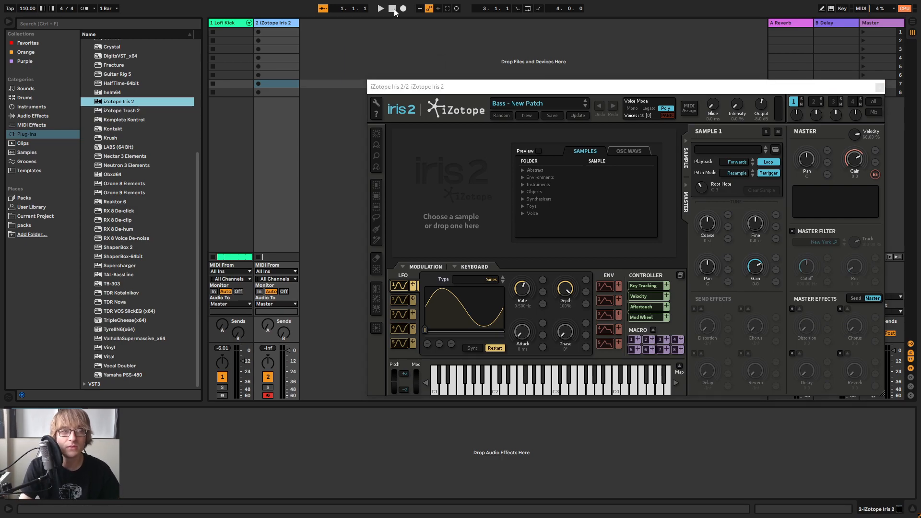
key("Tab")
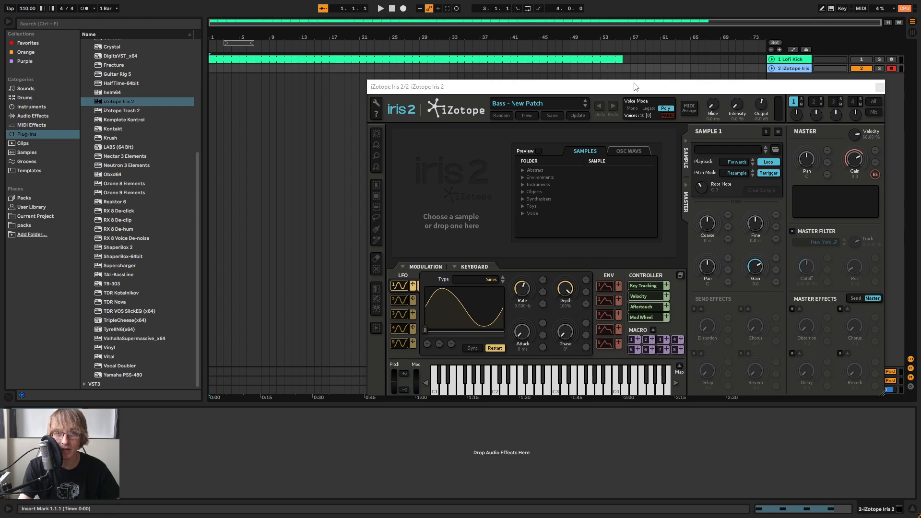
left_click_drag(617, 84, 496, 39)
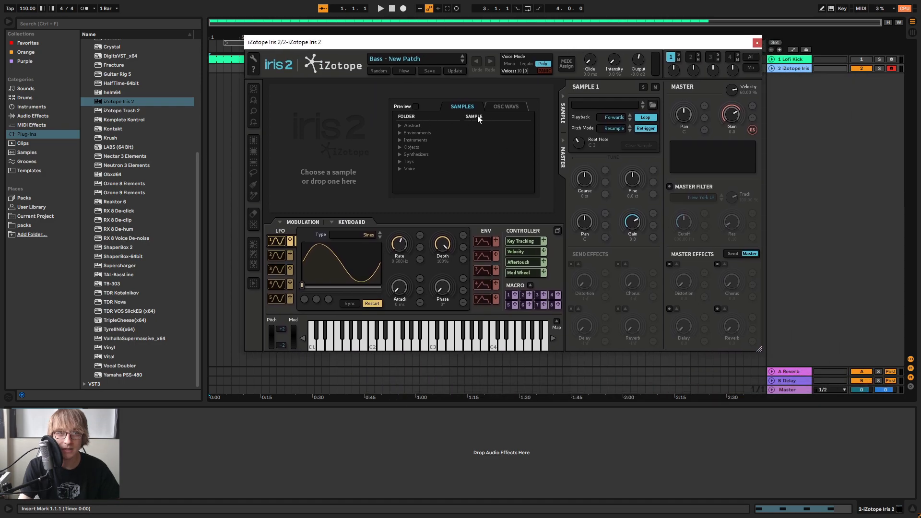
Browse the Pads patches in Iris 2 and load Wizards Flute
left_click(441, 59)
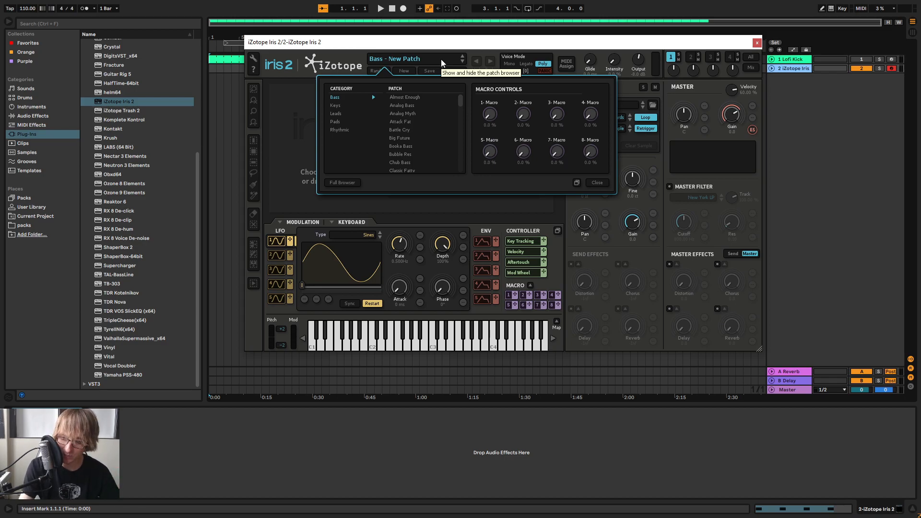
left_click(338, 123)
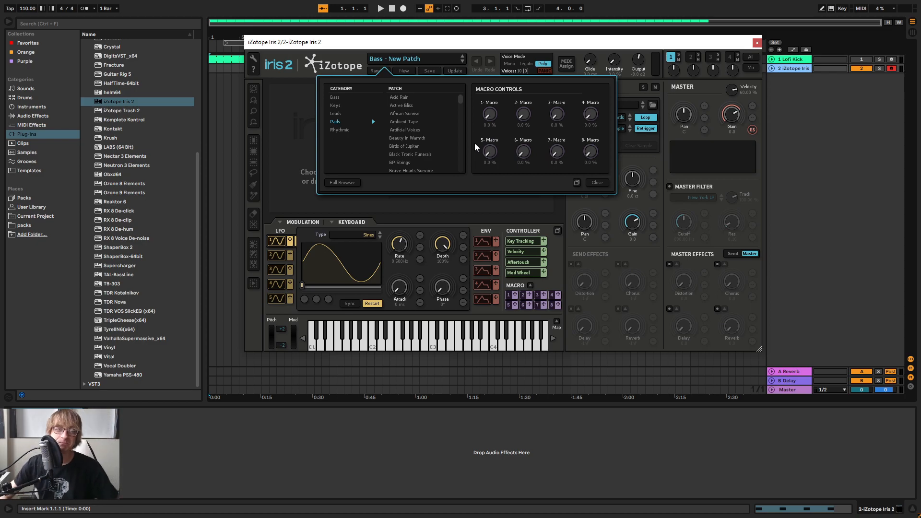
scroll(412, 149, "down", 7)
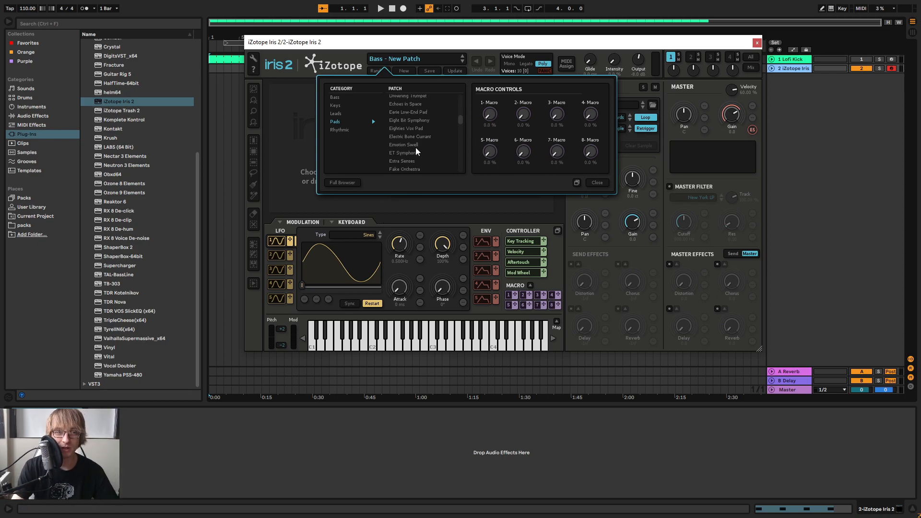
scroll(419, 161, "down", 10)
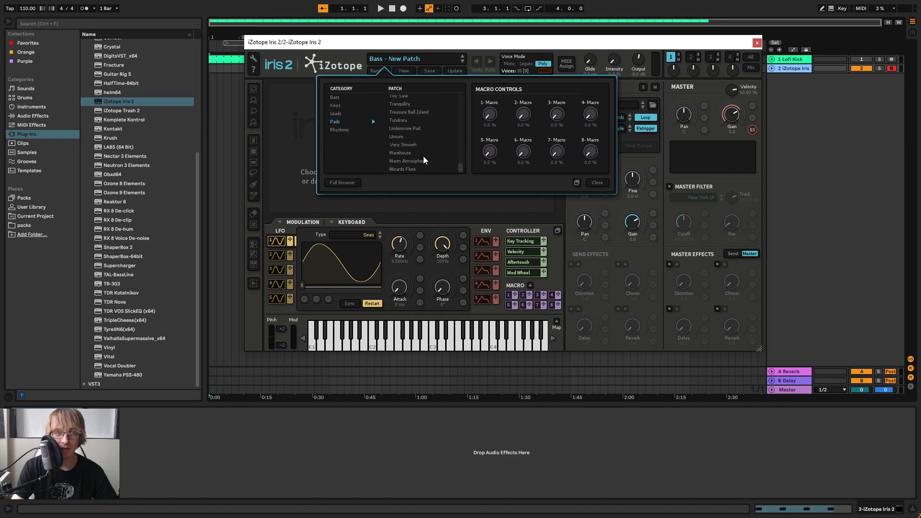
left_click(412, 171)
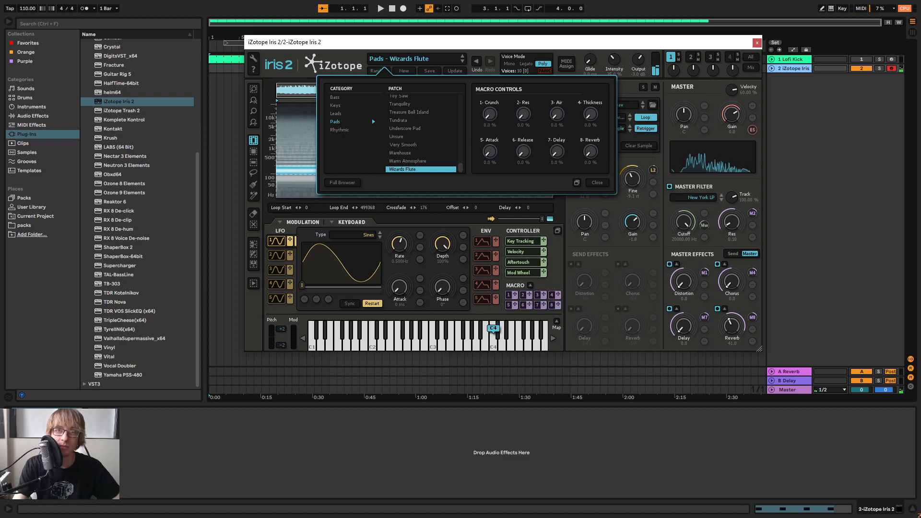
Return to Session View and set the Iris 2 track's volume to -7.0 dB
left_click_drag(698, 44, 783, 130)
key("Tab")
left_click_drag(291, 354, 291, 361)
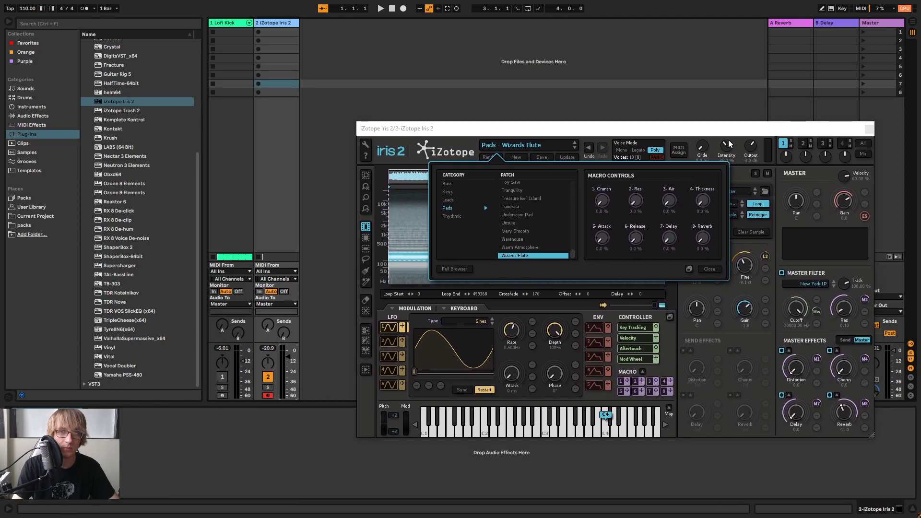
Audition the Warm Atmosphere and Warehouse pads and load the Very Smooth patch
left_click(522, 247)
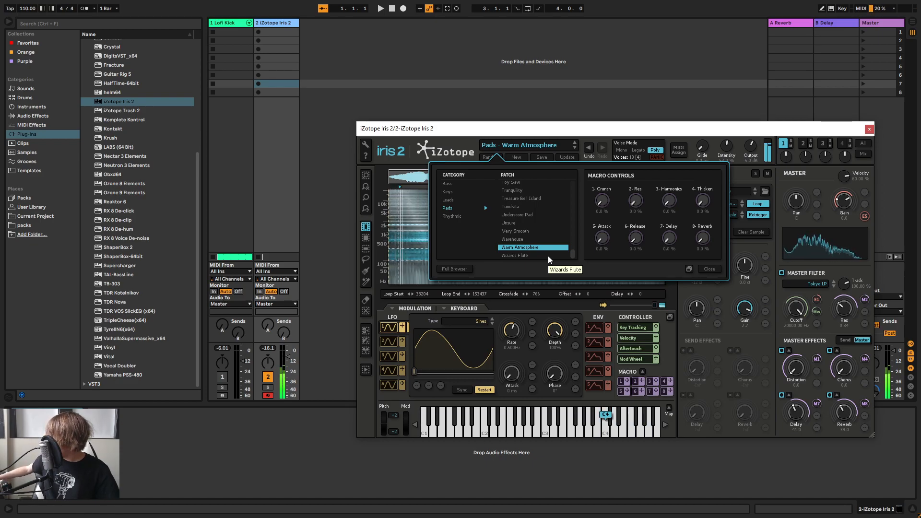
key("Up")
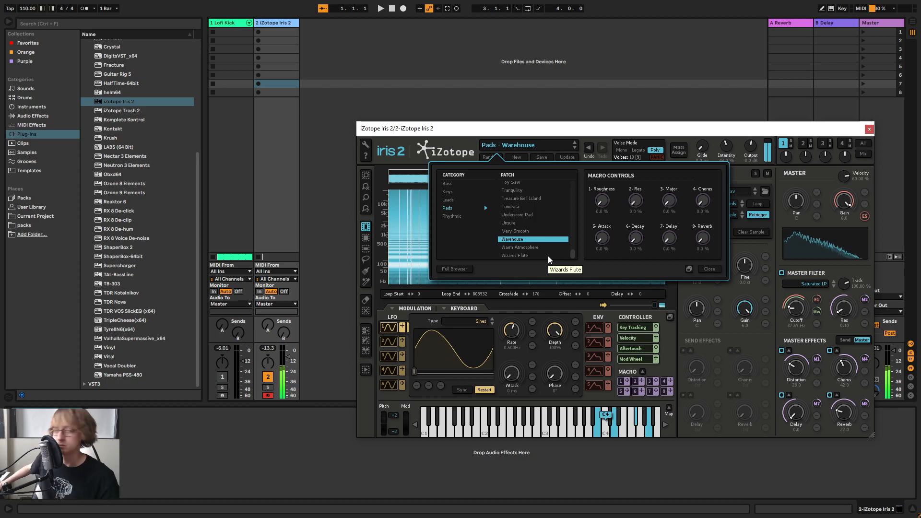
key("Up")
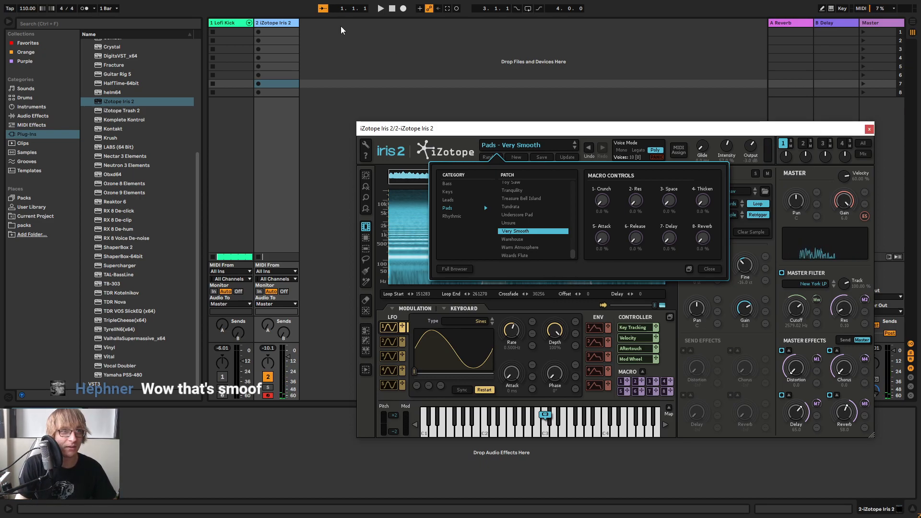
Reactivate the Lofi Kick track in Arrangement View and start playback to play pad chords over it
left_click(402, 49)
key("Tab")
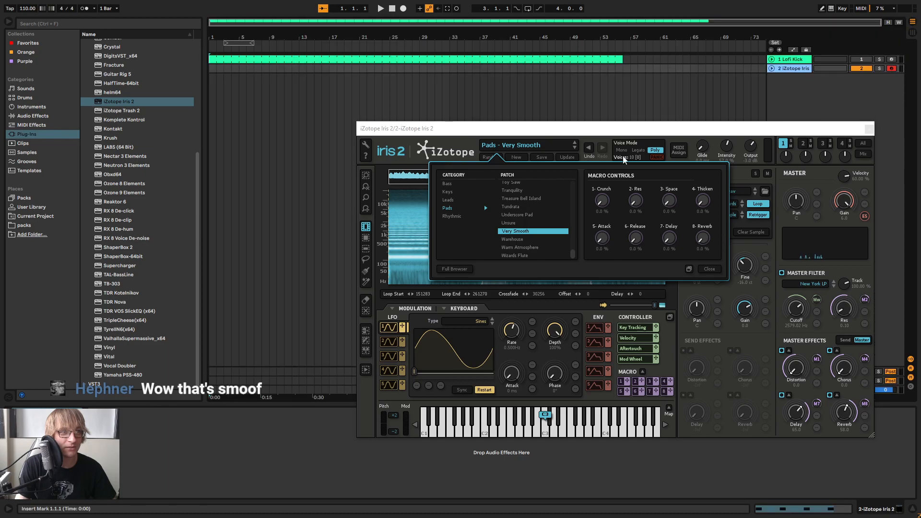
left_click(860, 59)
key("space")
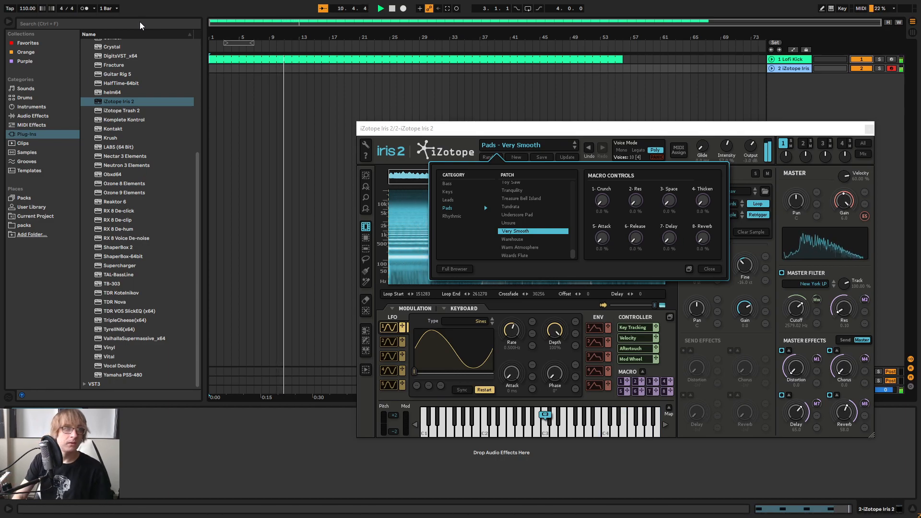
Capture the played pad chords as a MIDI clip, close the Iris 2 window and stop playback
left_click(448, 11)
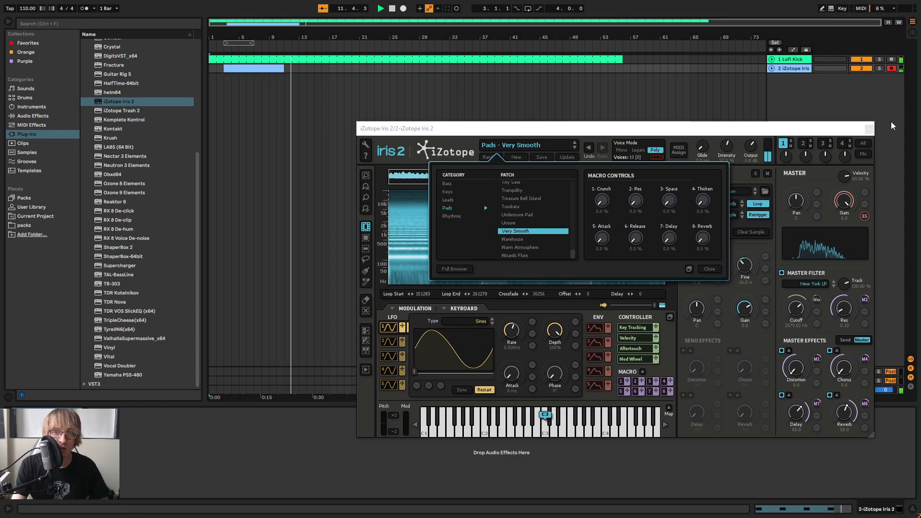
left_click(868, 129)
key("space")
left_click(294, 132)
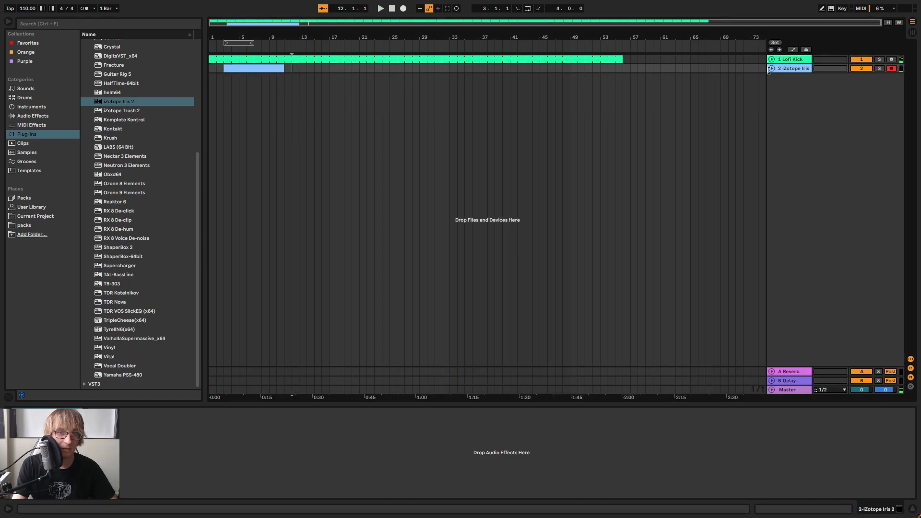
Unfold the Iris 2 track in the arrangement to display the captured clip's notes
left_click(771, 69)
left_click(311, 96)
mouse_move(226, 70)
left_mouse_down()
mouse_move(196, 70)
mouse_move(225, 70)
left_mouse_up()
left_click(310, 78)
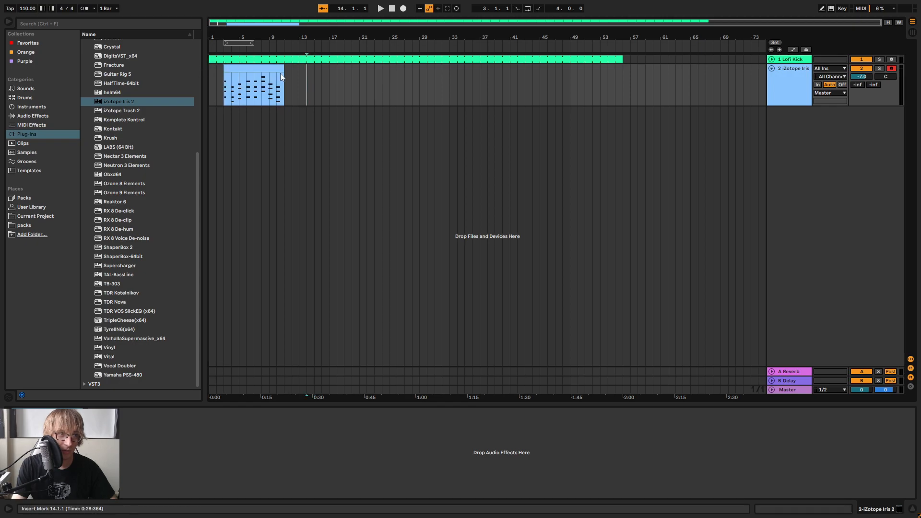
Open the captured pad clip in the note editor and enlarge the editor to fit the chords
left_click(271, 70)
right_click(271, 71)
left_click(313, 163)
double_click(243, 68)
left_click_drag(444, 263, 460, 171)
scroll(482, 240, "up", 2)
scroll(479, 244, "up", 1)
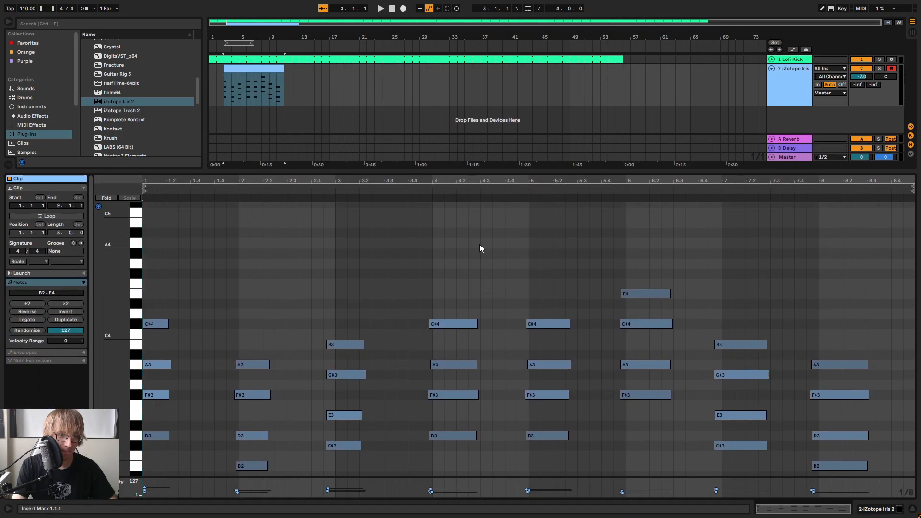
Play the start of the pad clip and quantize all its notes
scroll(472, 246, "down", 2)
key("space")
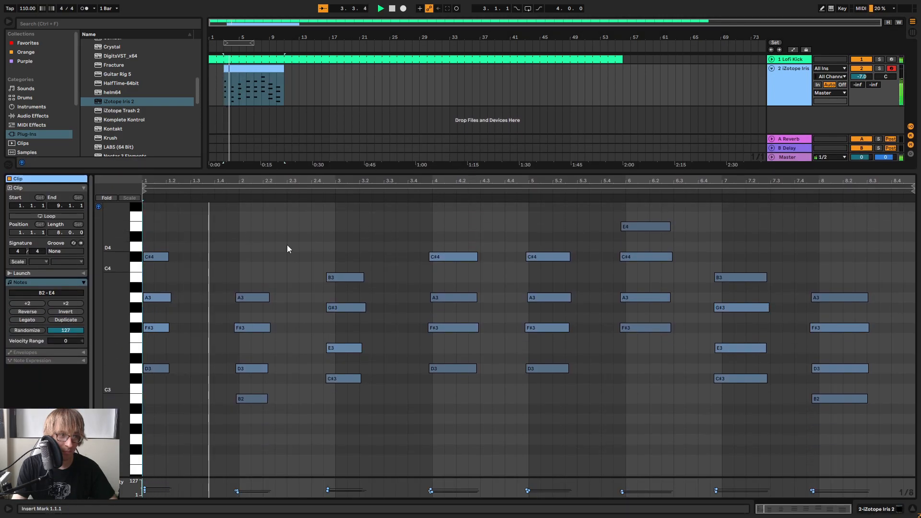
key("space")
left_click(347, 238)
right_click(363, 234)
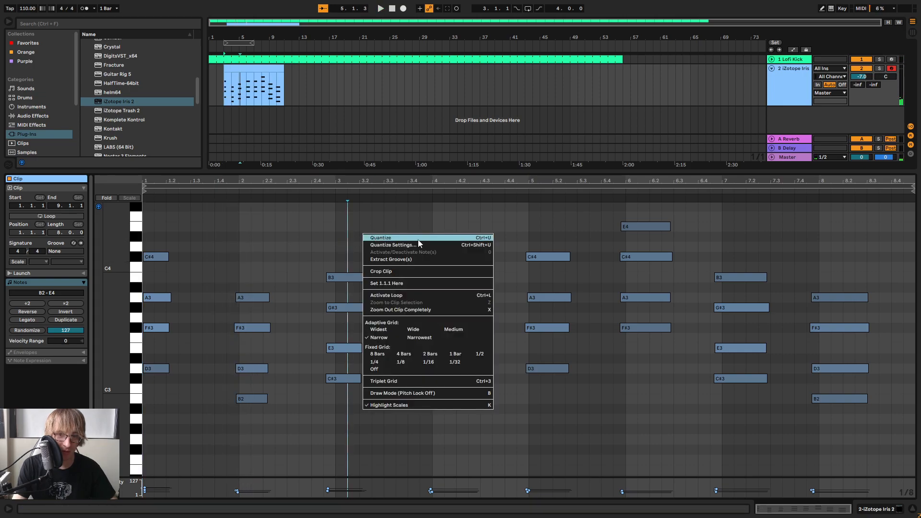
left_click(418, 238)
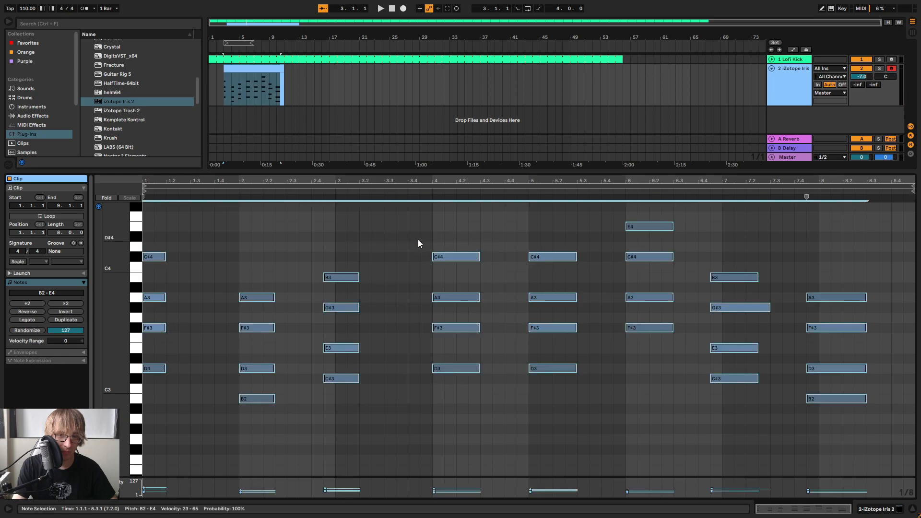
Move the early chords before bars 3, 7 and 8 one grid step later onto the bar starts
left_click(331, 414)
key("Right")
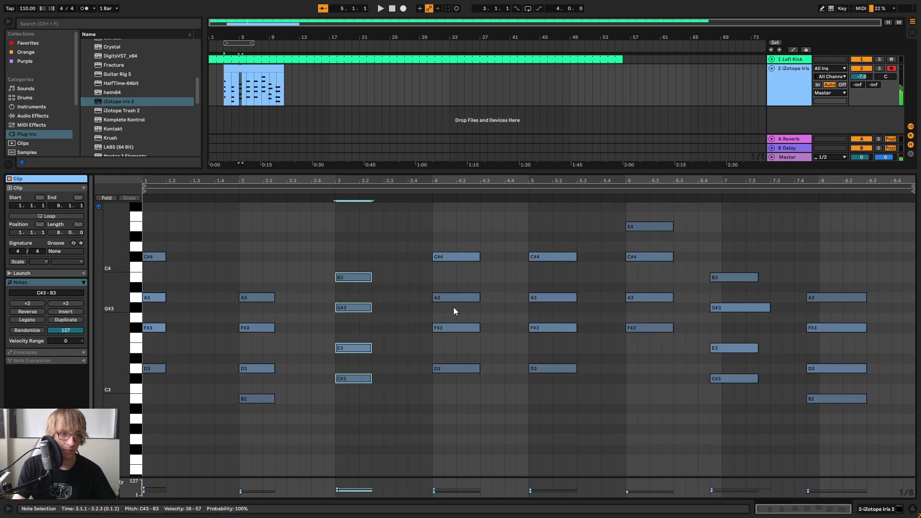
left_click_drag(703, 378, 761, 226)
key("Right")
left_click_drag(840, 402, 824, 265)
key("Right")
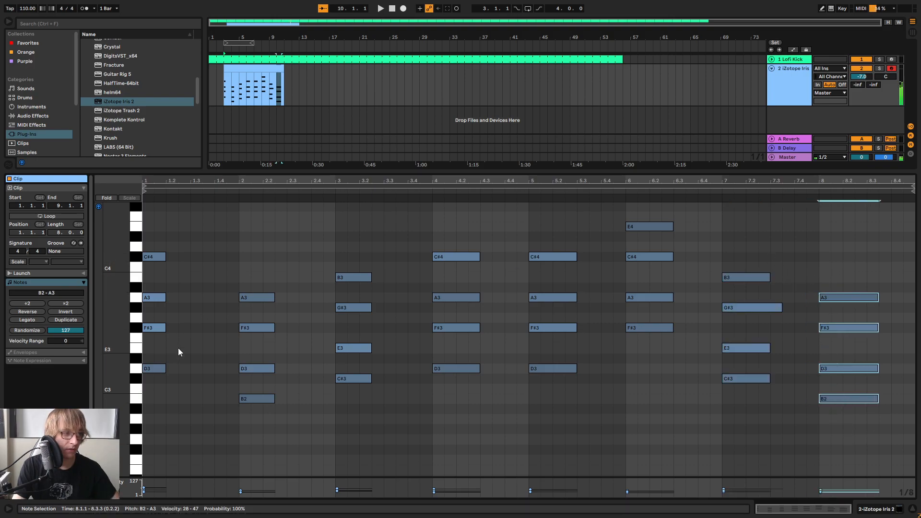
Lengthen the chords in bars 1, 2 and 3 to half a bar each
left_click_drag(167, 406, 164, 239)
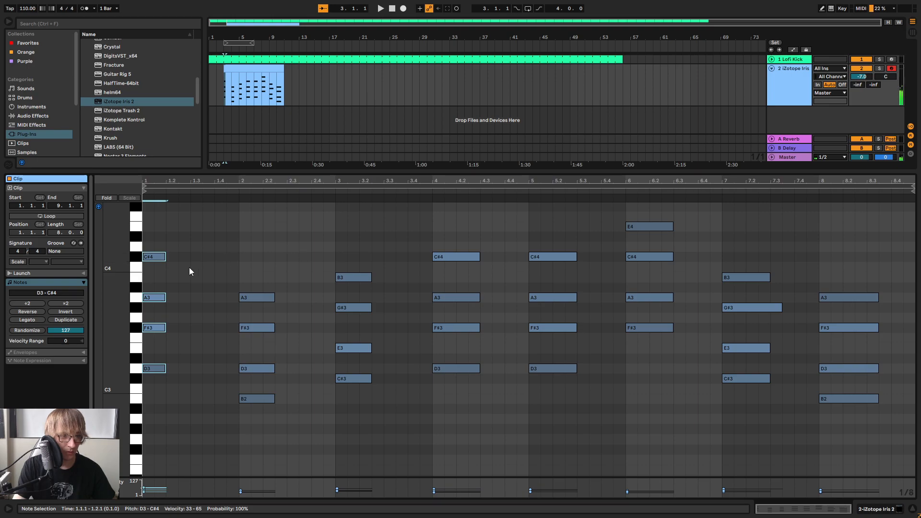
left_click_drag(164, 256, 190, 257)
left_click_drag(249, 265, 274, 419)
left_click(273, 298)
left_click_drag(294, 271, 259, 463)
left_click_drag(275, 328, 287, 329)
left_click_drag(361, 401, 365, 269)
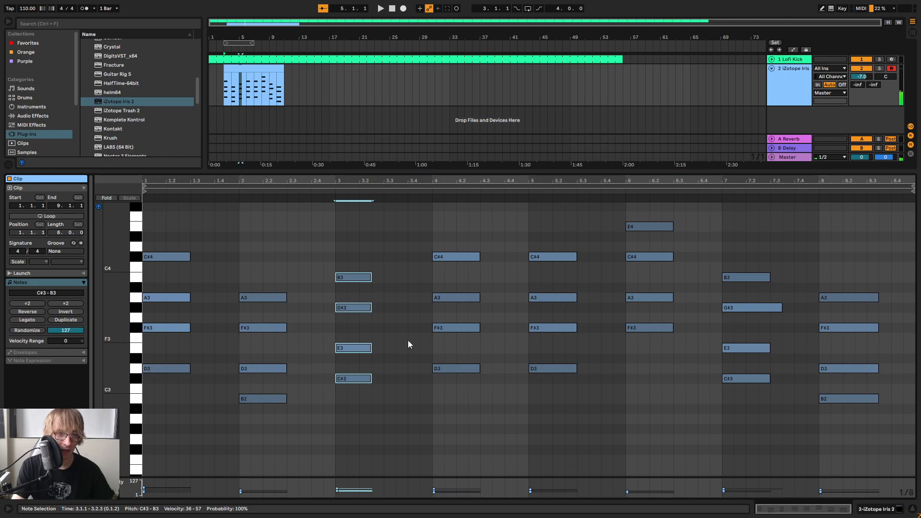
left_click_drag(370, 311, 383, 309)
left_click(405, 271)
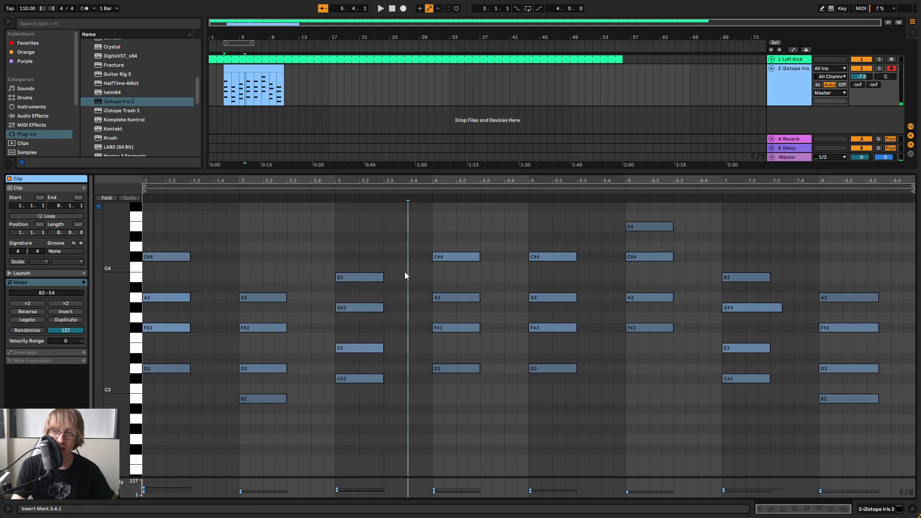
Shorten the G#3 note in bar 7 to half a bar, matching the rest of its chord
left_click_drag(548, 422, 570, 231)
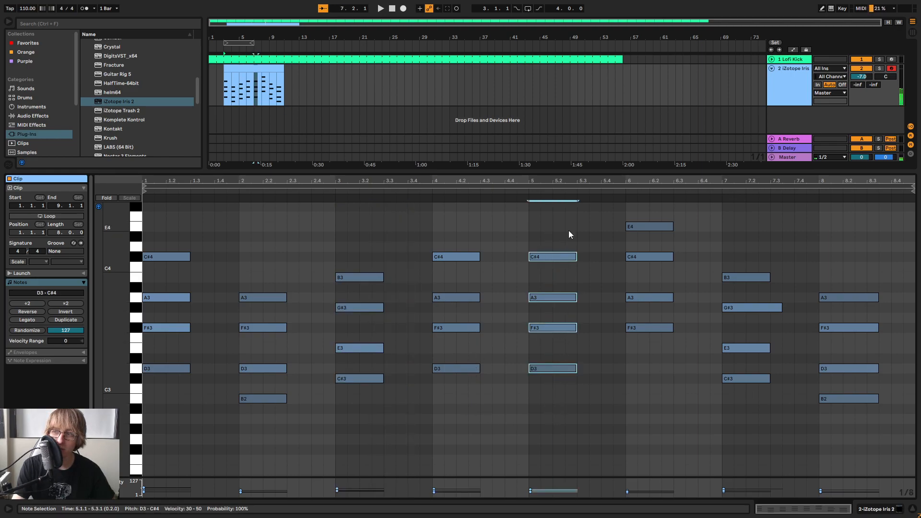
left_click_drag(650, 370, 649, 200)
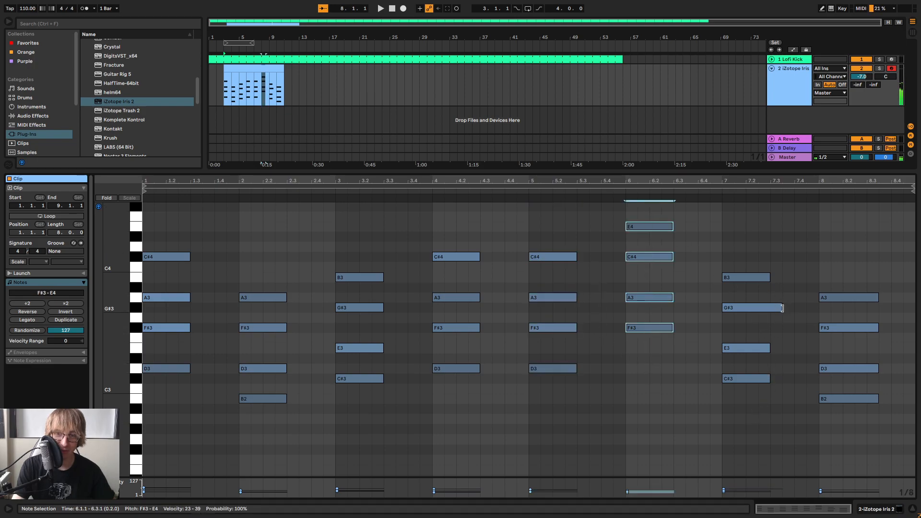
left_click_drag(782, 308, 770, 310)
left_click(754, 278)
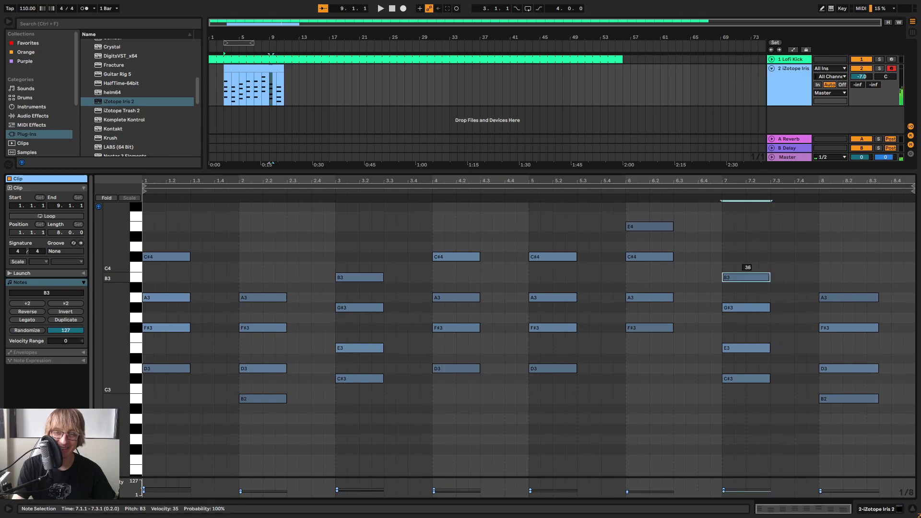
left_click(774, 235)
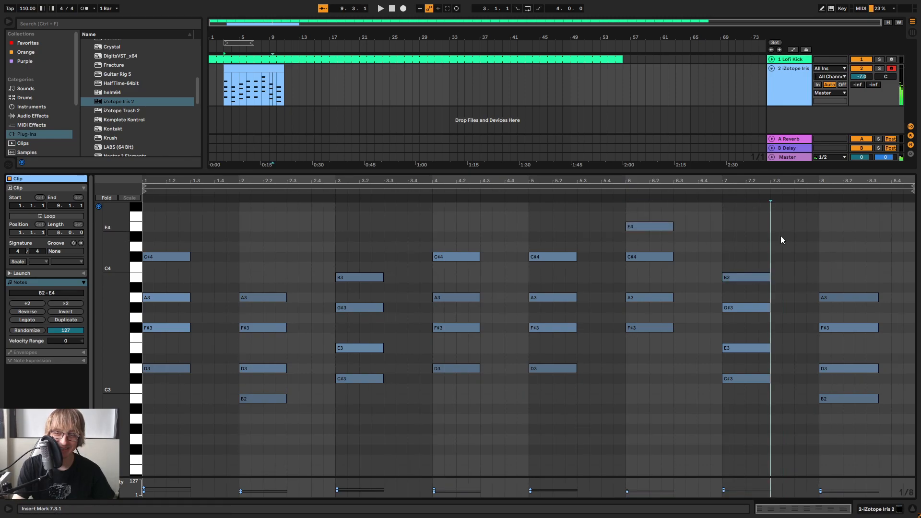
Play the pad clip together with the kick to check the chord timing
left_click(796, 444)
key("space")
left_click(398, 240)
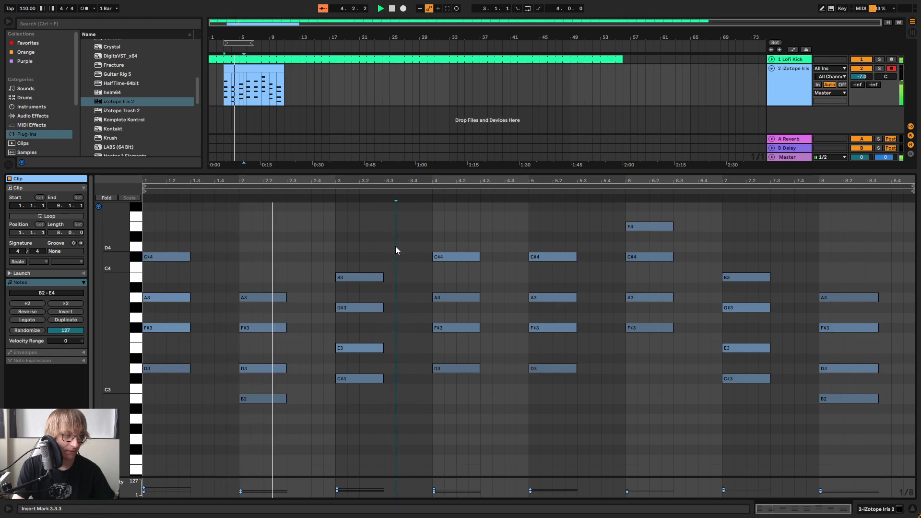
left_click(407, 233)
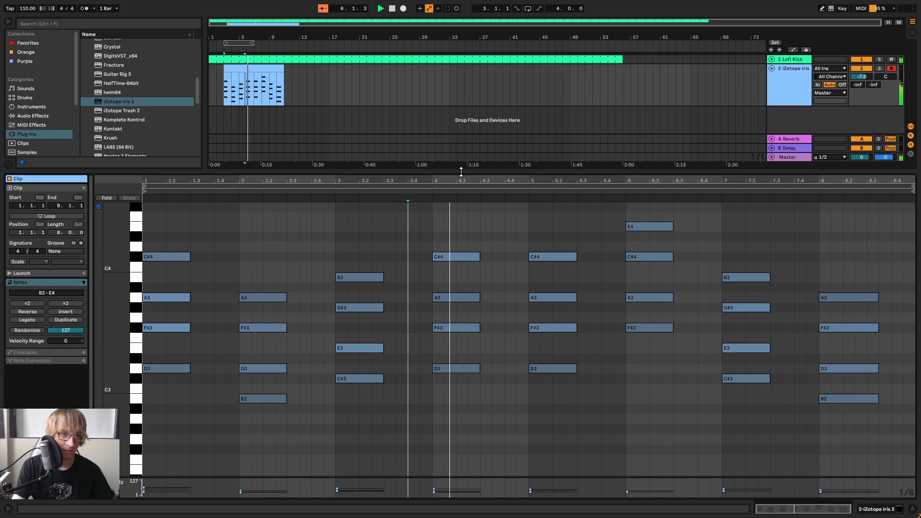
Turn on looping for the pad clip and shorten the bar 8 chord to half a bar
left_click_drag(459, 171, 460, 216)
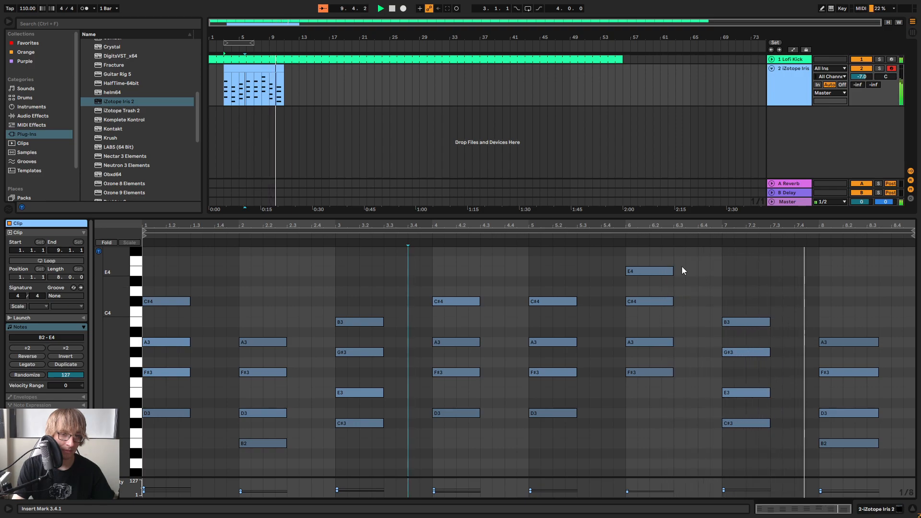
left_click(41, 262)
left_click(321, 87)
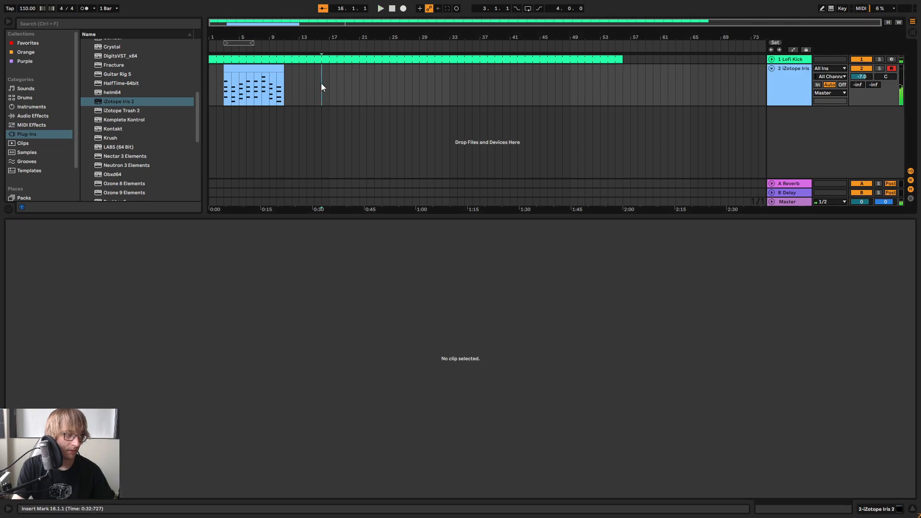
left_click(252, 67)
left_click_drag(842, 302, 874, 407)
left_click_drag(876, 342, 866, 341)
left_click(865, 316)
Shorten all the pad clip's notes by one 1/8 grid step and play the clip
left_click(315, 85)
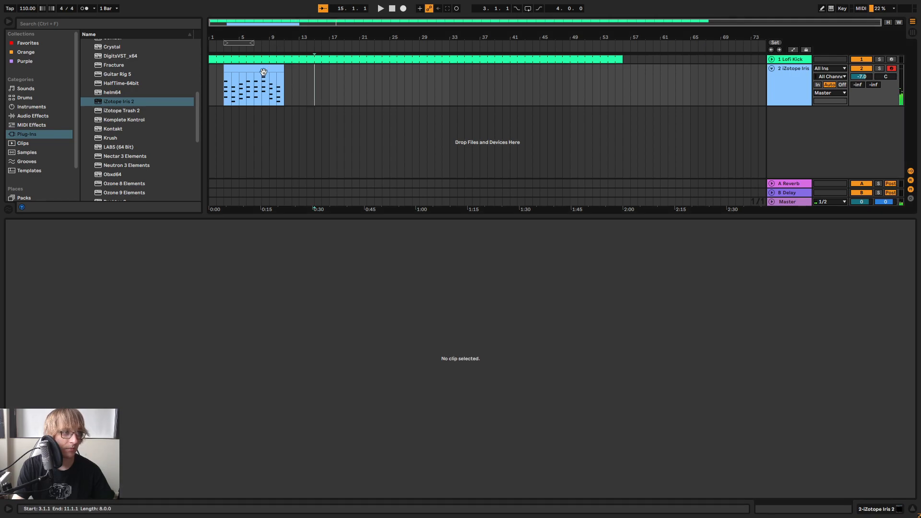
left_click(263, 72)
key("ctrl+a")
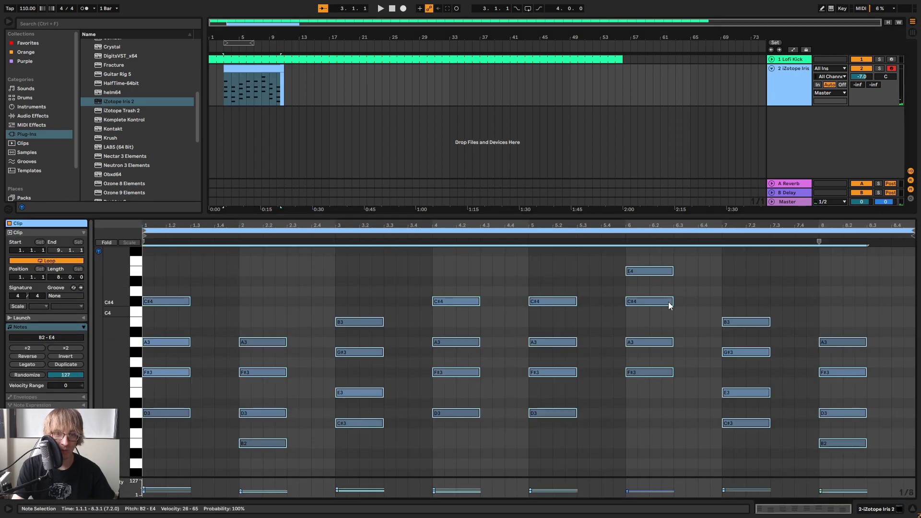
left_click_drag(674, 302, 662, 302)
key("space")
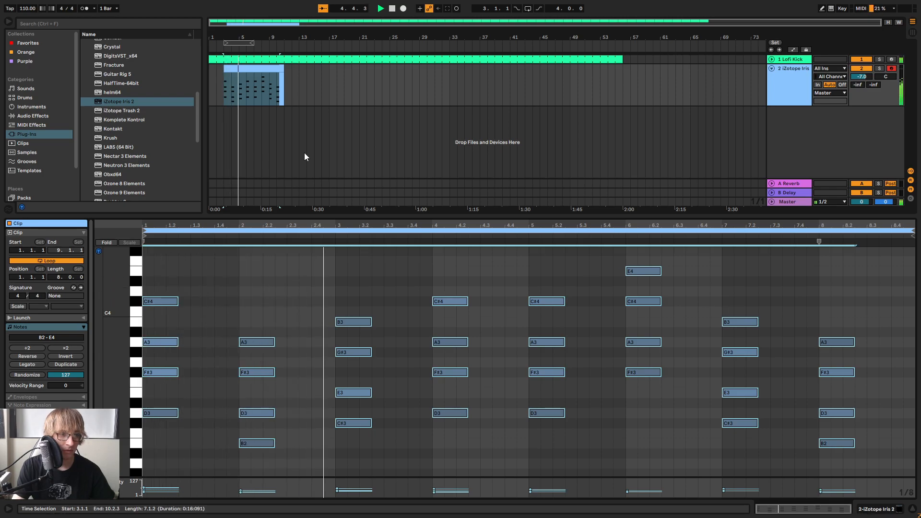
Move the pad clip to the start of the arrangement at bar 1 and play it
left_click(307, 82)
left_click_drag(244, 68, 234, 79)
key("space")
key("space")
key("space")
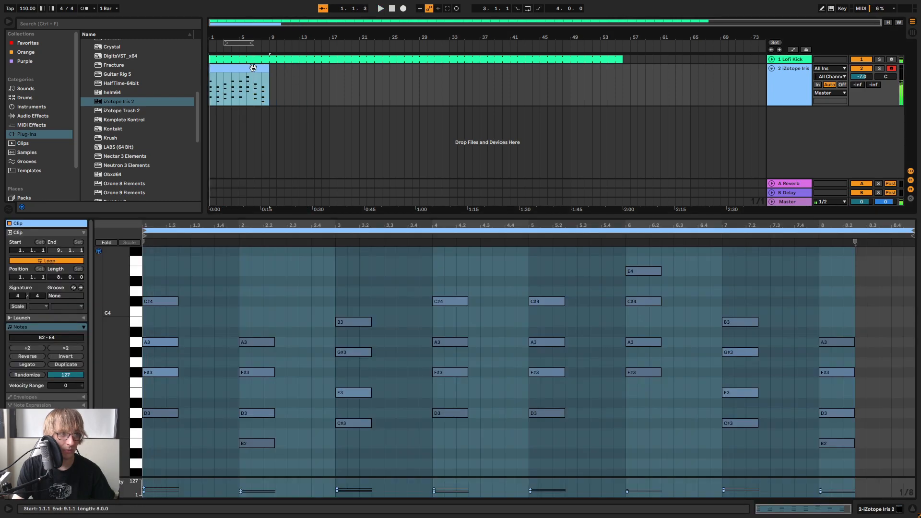
Extend the looped pad clip to bar 77 and the kick clip to bar 80
left_click(88, 339)
left_click_drag(269, 70, 781, 84)
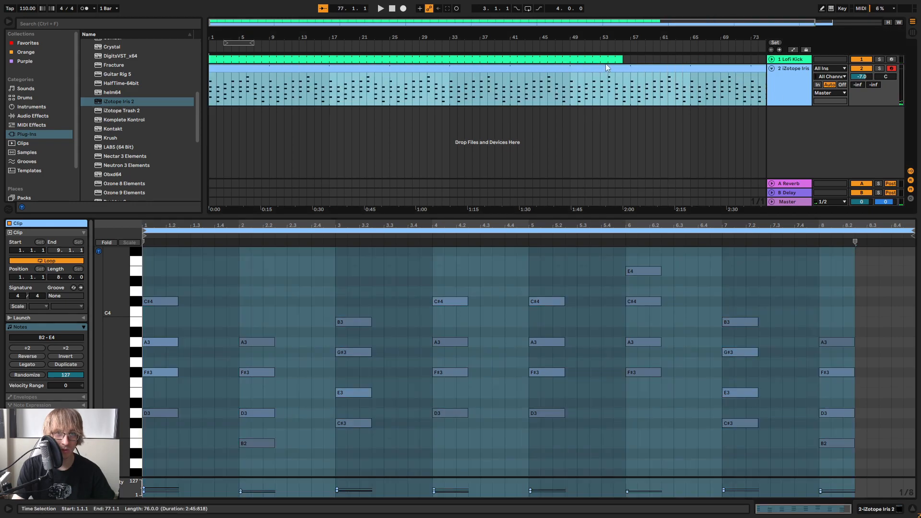
left_click_drag(618, 59, 800, 81)
scroll(763, 89, "down", 1)
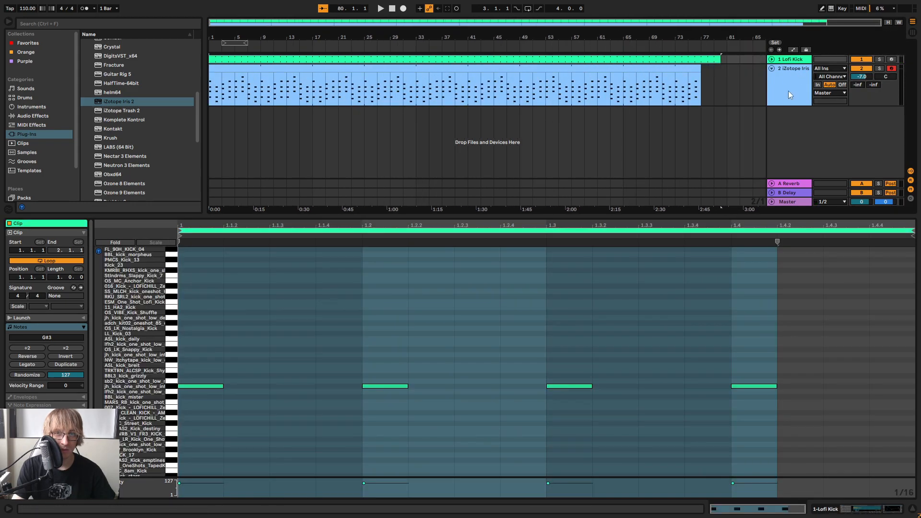
Rename the Lofi Kick track as Kick and fold the Iris 2 track
left_click(742, 87)
right_click(793, 58)
left_click(814, 96)
type("Kick")
key("Return")
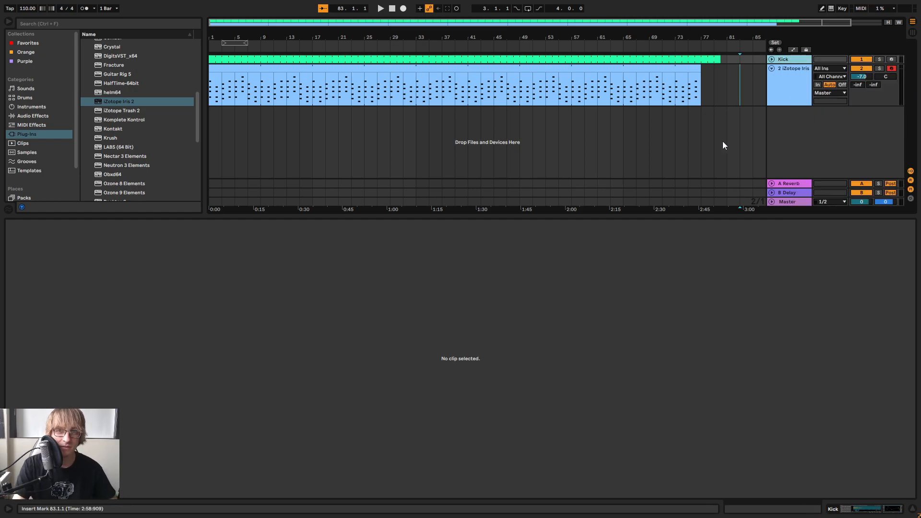
left_click(771, 68)
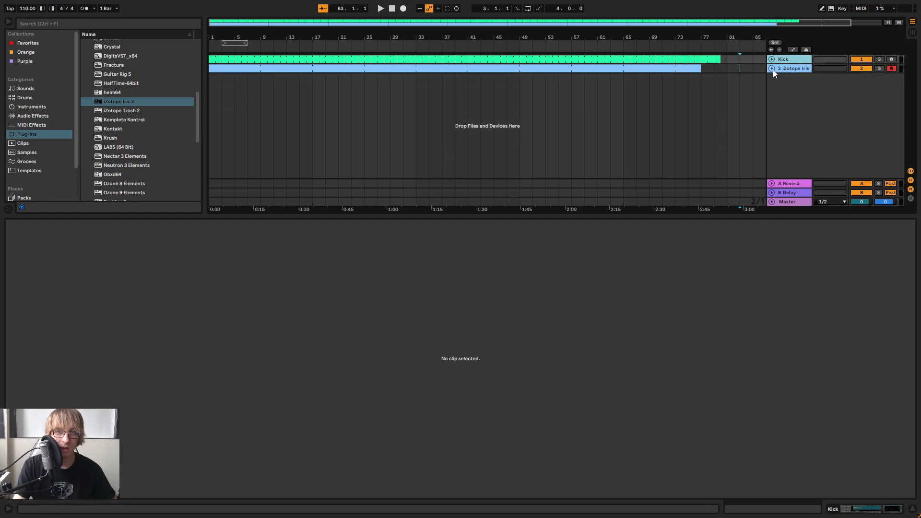
Load the Synthwave drums rack from the User Library onto a new track below the pad
left_click(329, 141)
left_click_drag(338, 216, 339, 300)
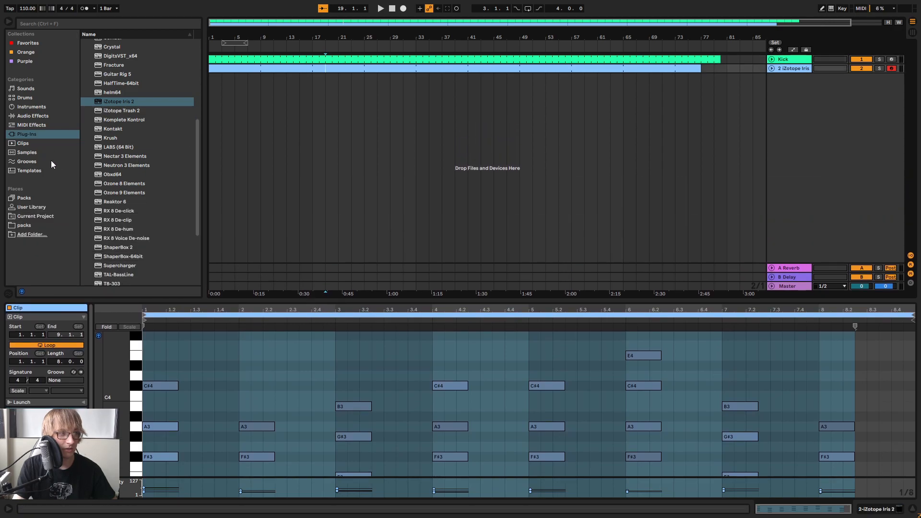
left_click(39, 125)
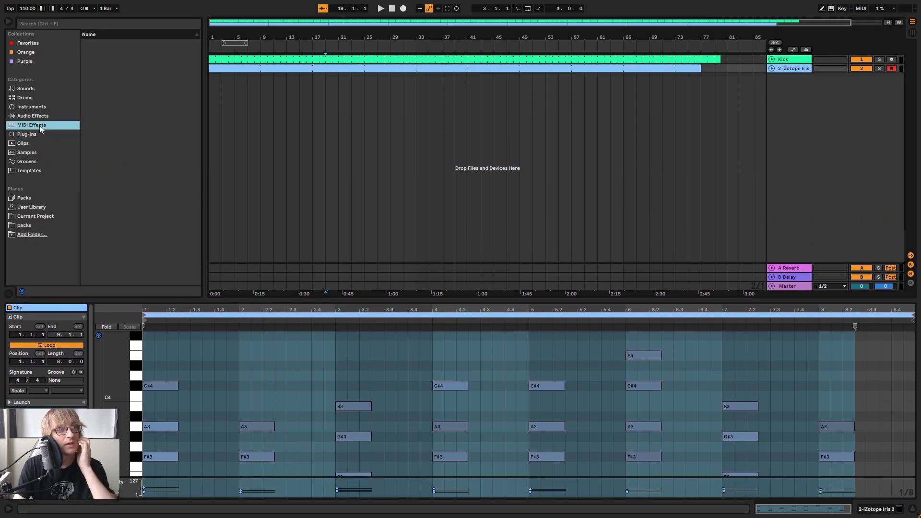
left_click(41, 207)
scroll(137, 198, "down", 15)
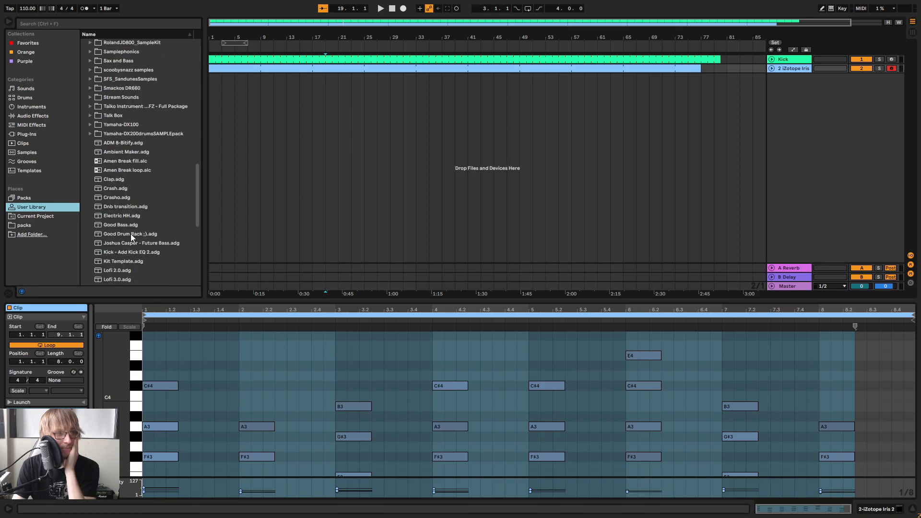
scroll(133, 245, "down", 3)
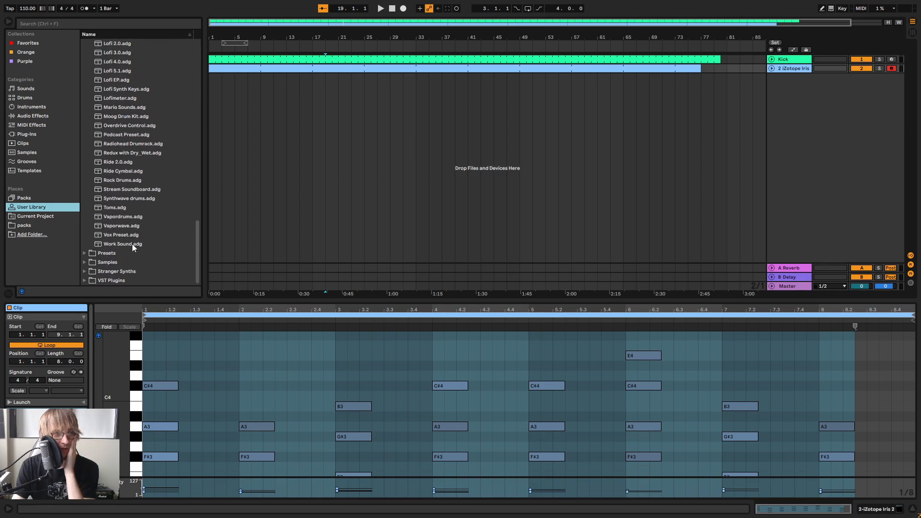
left_click(138, 200)
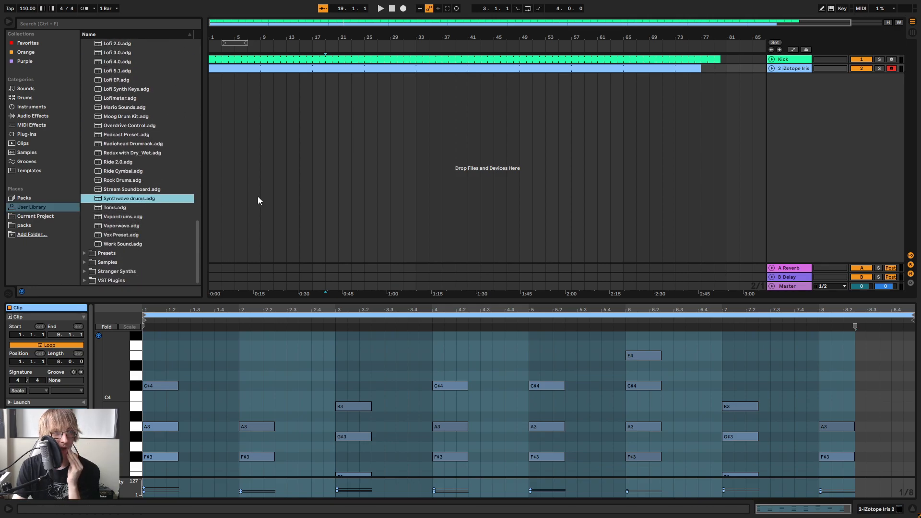
left_click_drag(754, 113, 600, 121)
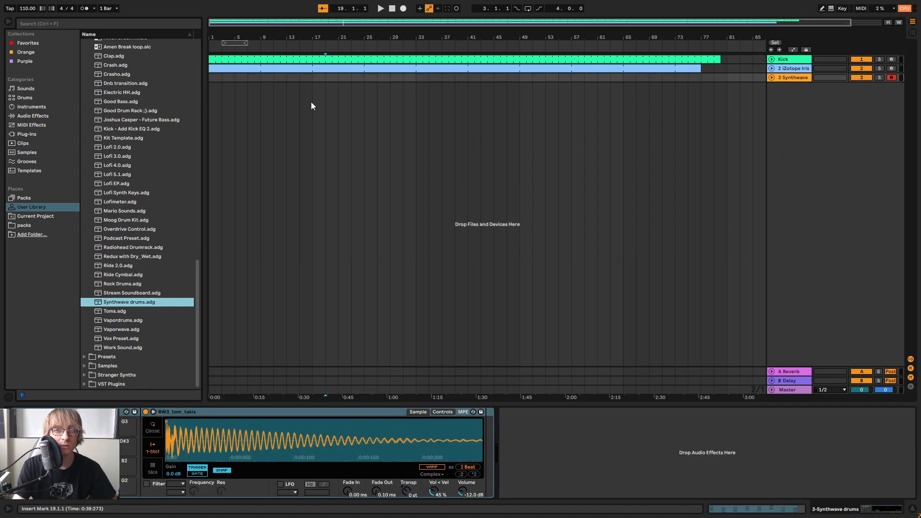
Insert a two-bar MIDI clip at the start of the Synthwave drums track
left_click_drag(211, 77, 221, 77)
key("ctrl+shift+m")
left_click_drag(305, 86, 714, 86)
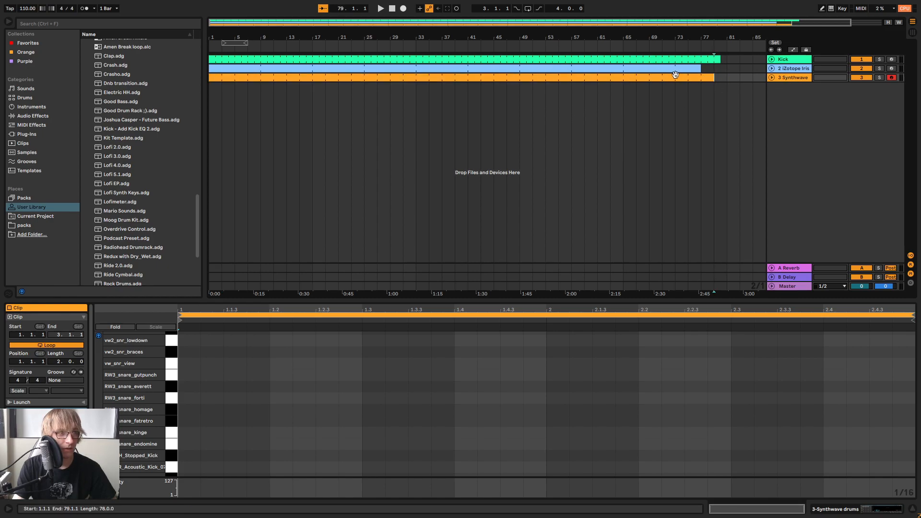
left_click_drag(708, 75, 218, 76)
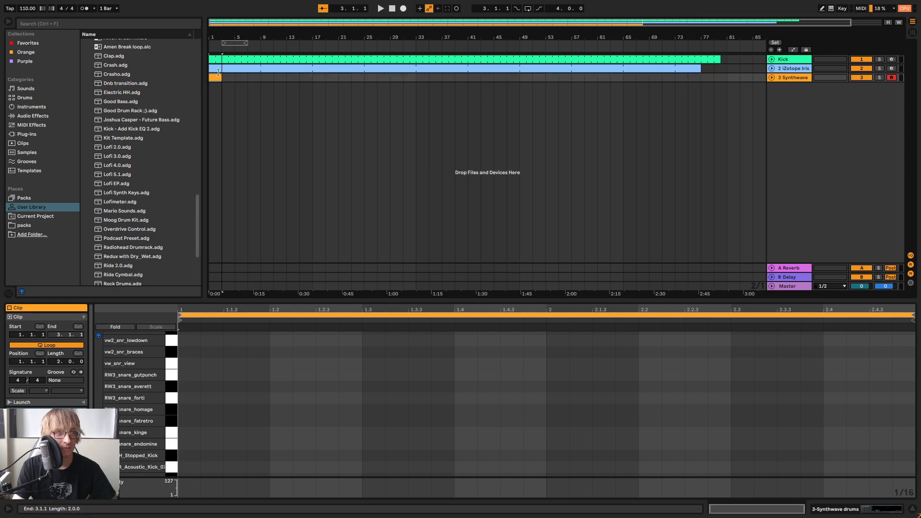
Trim the drum clip to one bar and consolidate it with looping on
left_click(210, 48)
left_click_drag(210, 35, 210, 38)
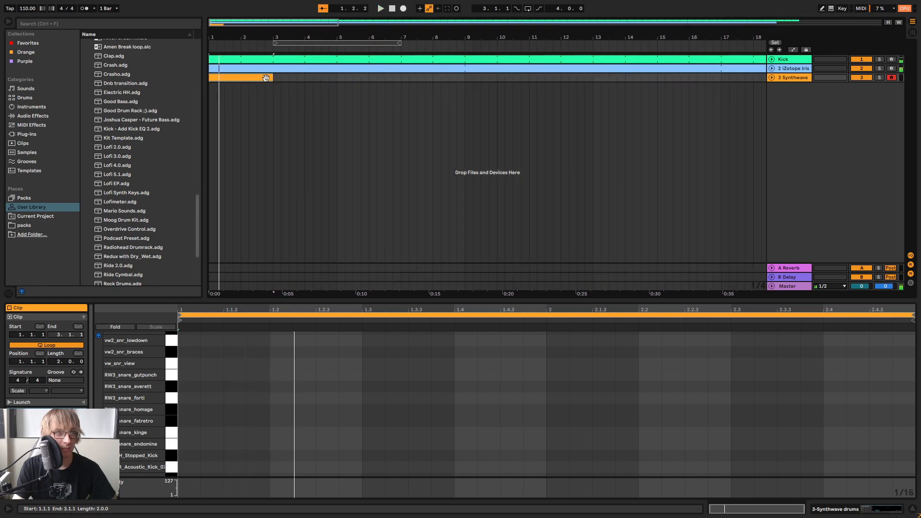
left_click_drag(273, 77, 237, 74)
right_click(241, 77)
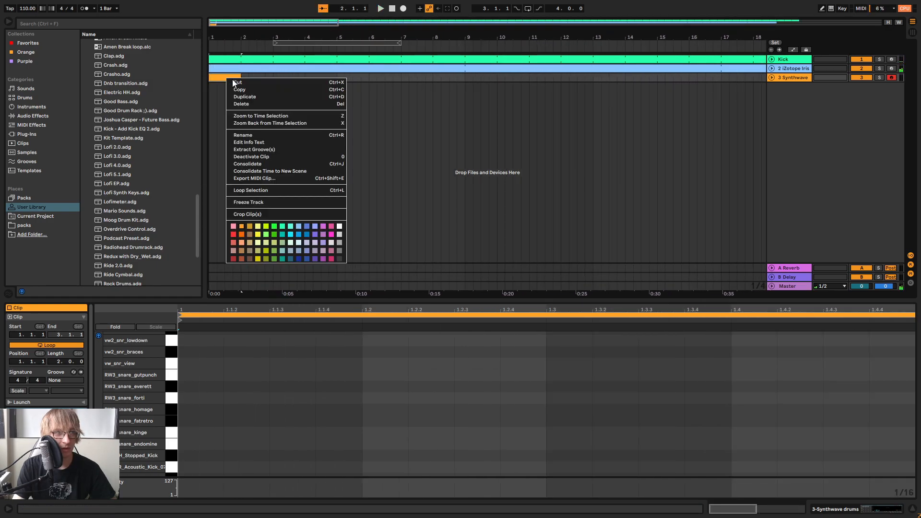
left_click(251, 167)
left_click(59, 346)
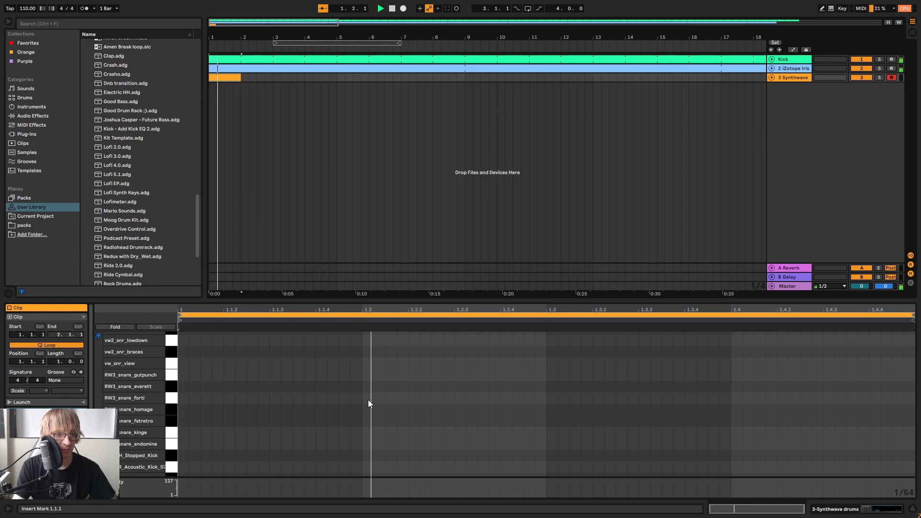
Add RW3_snare_everett hits on beats 2 and 4 and extend the looped drum clip to 21.4.1
double_click(365, 388)
double_click(736, 386)
left_click_drag(240, 77, 864, 133)
key("space")
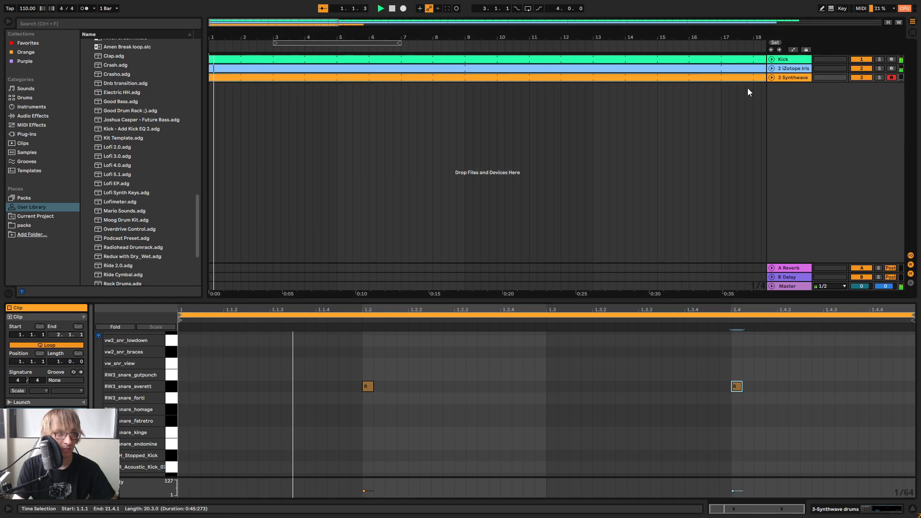
Lower the Synthwave drums track volume to about -2.4 dB and the Kick track volume to -18.0 dB
key("Tab")
left_click_drag(337, 253, 337, 261)
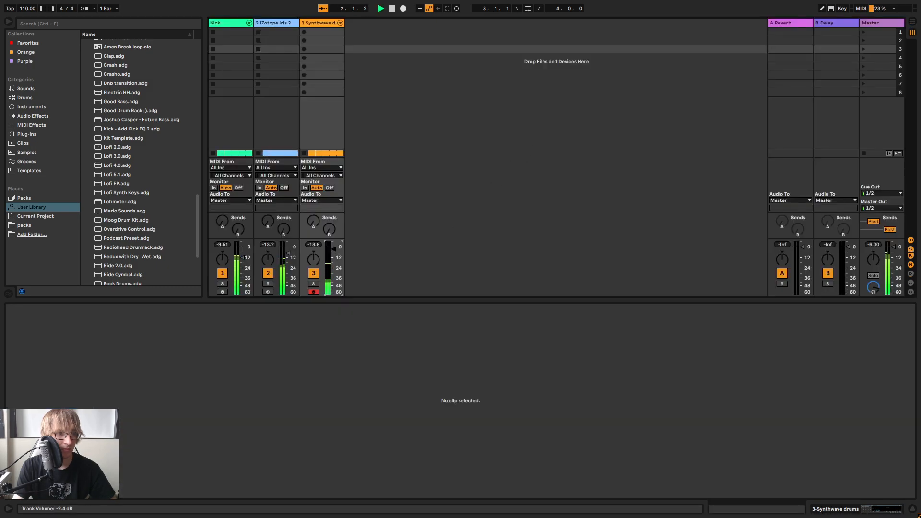
left_click(325, 23)
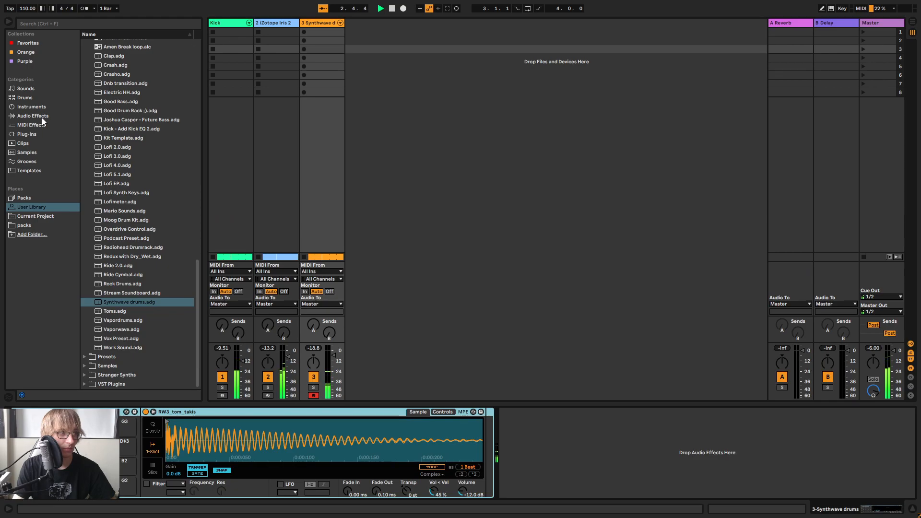
left_click(42, 116)
left_click_drag(241, 361, 241, 367)
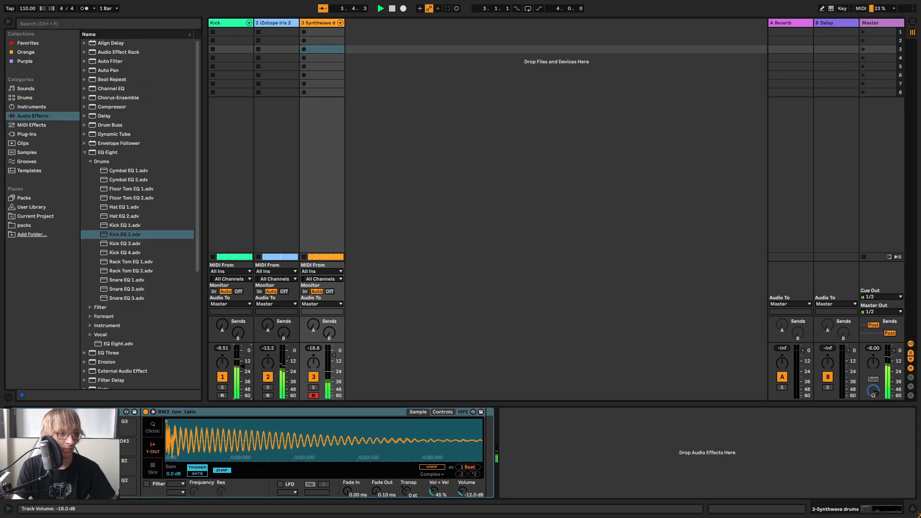
Add the Snare EQ 1 preset to the Synthwave drums track and reopen its clip in the arrangement's note editor
left_click(130, 281)
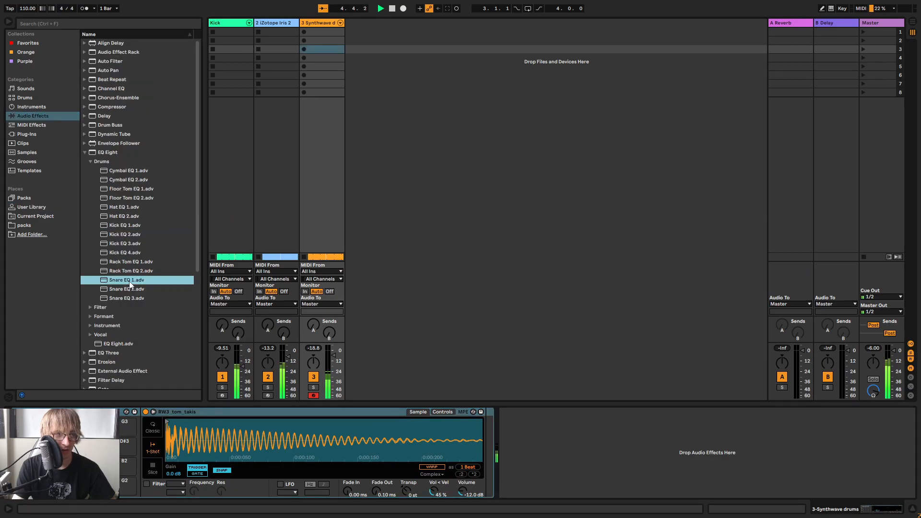
left_click_drag(140, 282, 323, 223)
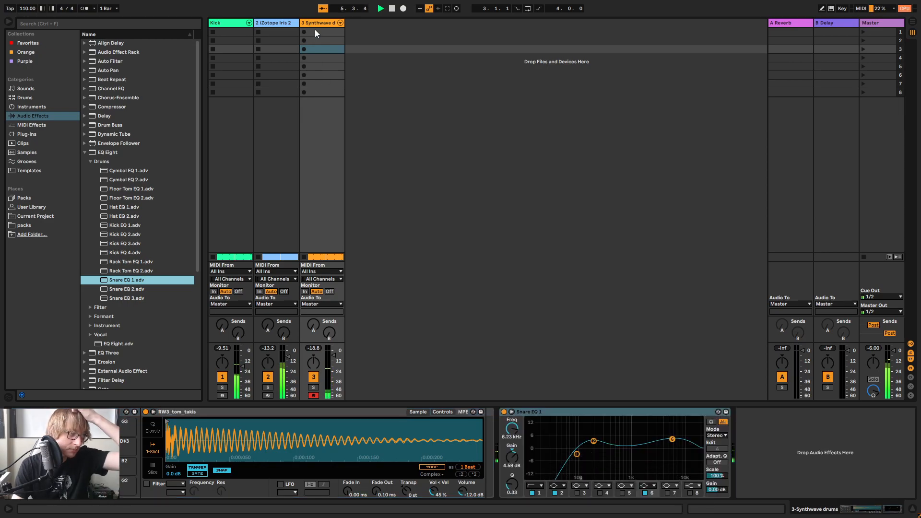
key("Tab")
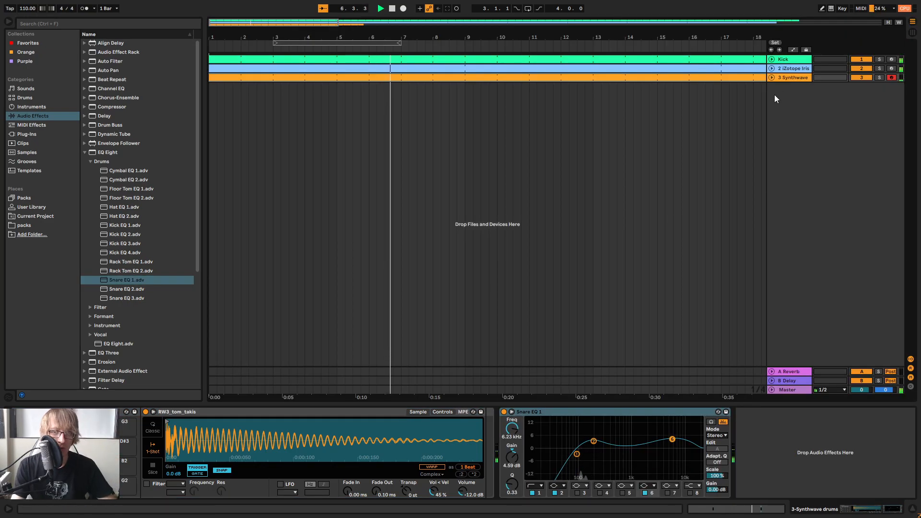
key("shift+Tab")
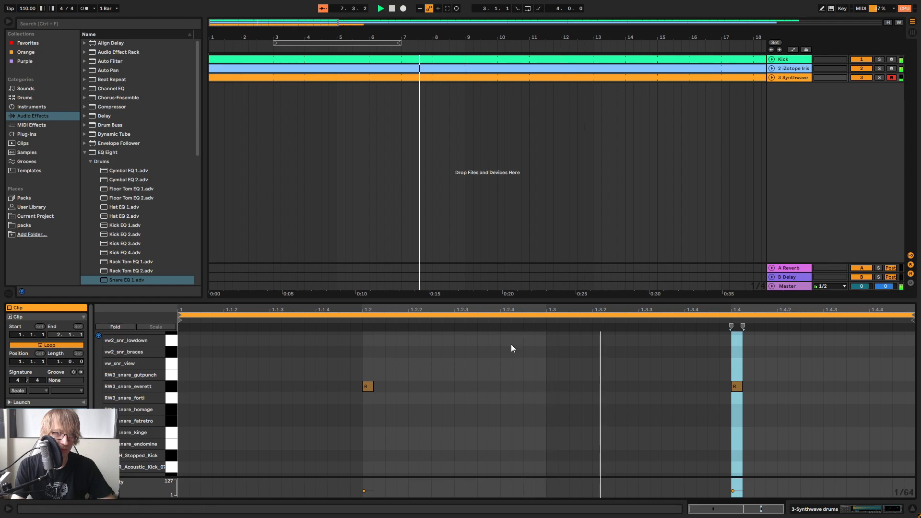
Move both snare hits in the Synthwave drums clip down to the snare_fatretro sample row while auditioning the samples in between
key("ctrl+a")
key("Down")
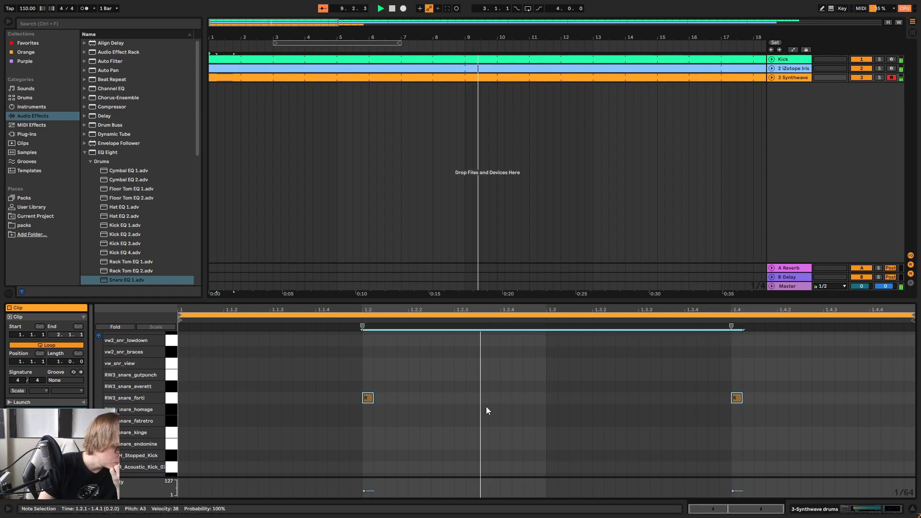
key("Down")
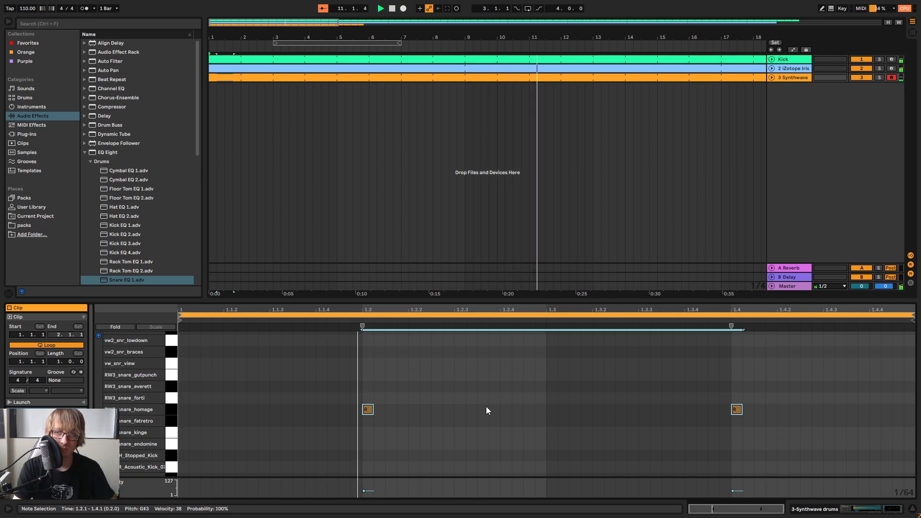
key("Down")
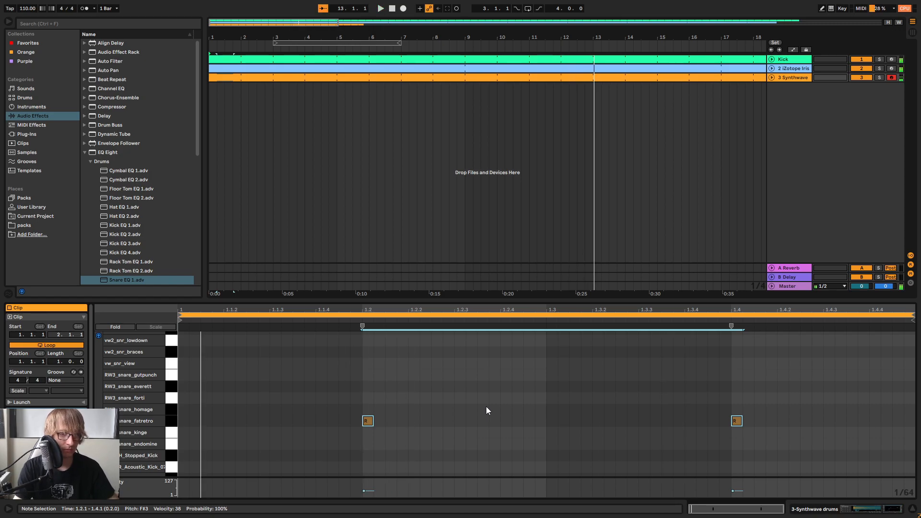
Open the Kick clip, shift all four of its notes down to BBL_kick_mister at F#3, and play the arrangement
left_click(347, 67)
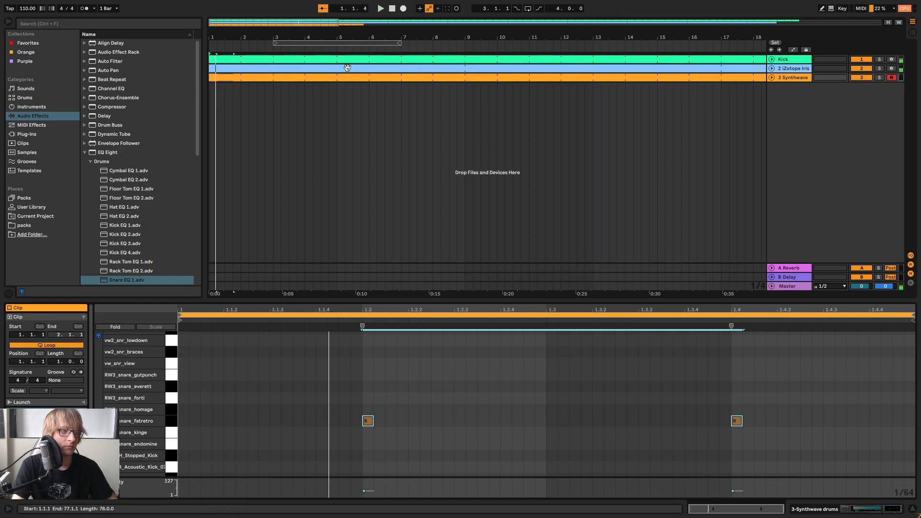
left_click(353, 59)
left_click(385, 405)
key("ctrl+a")
key("Down")
key("Down")
key("space")
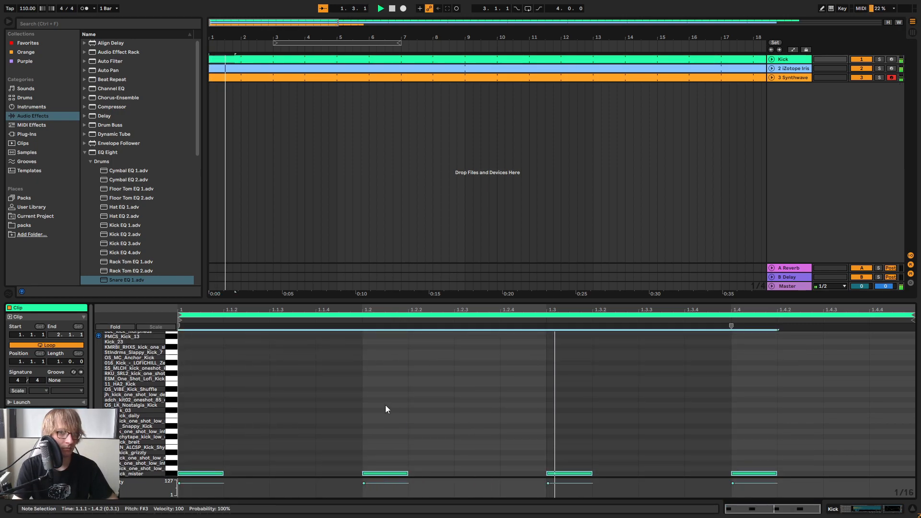
Audition lower kick samples with all four notes and settle them on the 007_Kick LOFICHILL row at E3
key("Down")
key("Down")
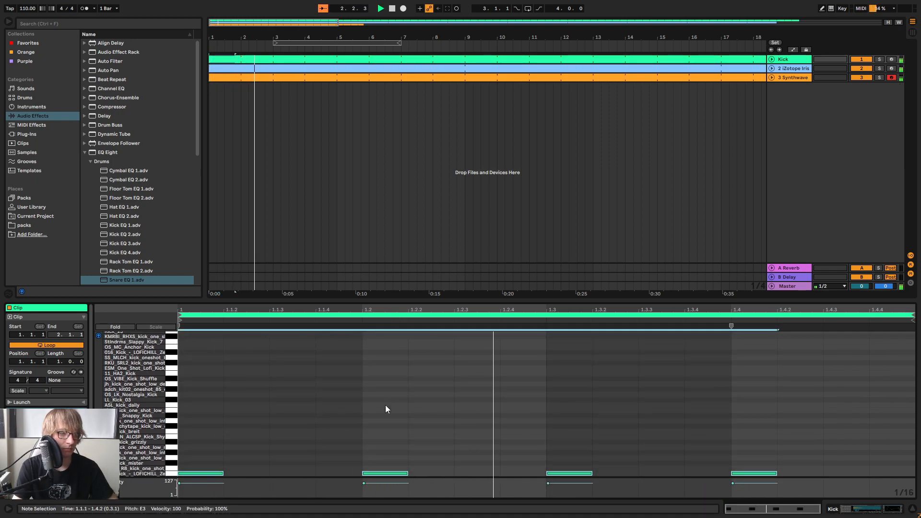
key("Down")
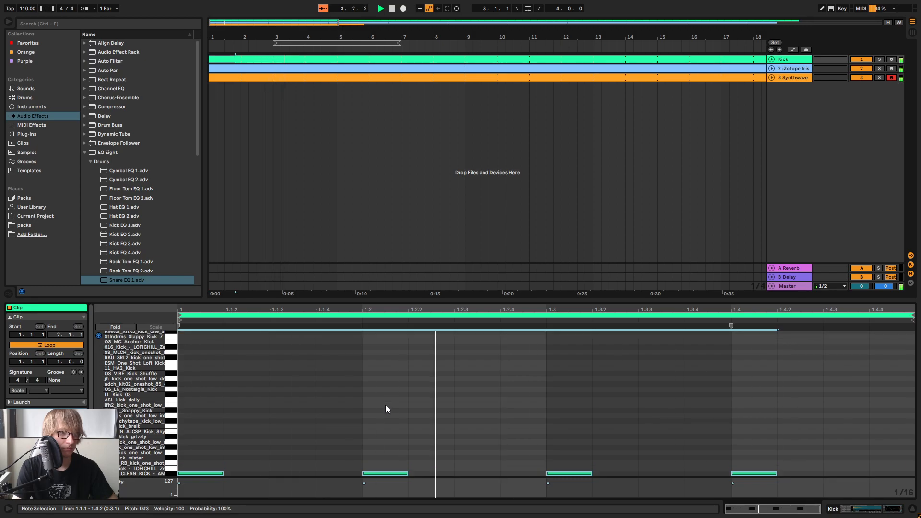
key("Down")
key("Up")
left_click_drag(608, 297, 614, 142)
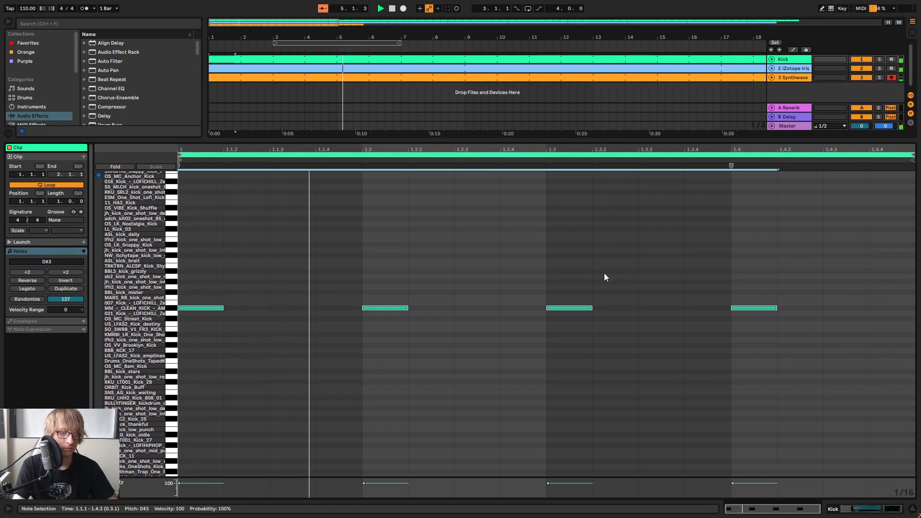
key("Up")
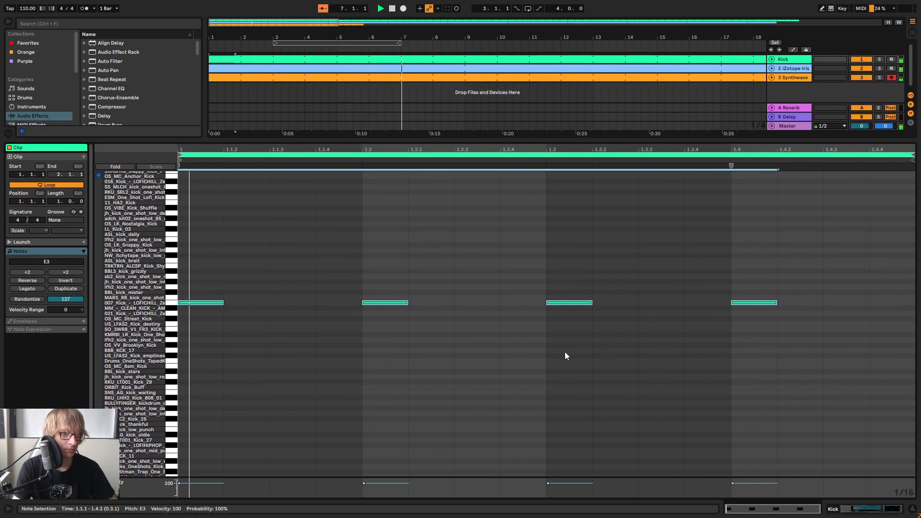
Show the Kick track's devices in the Session mixer and select the 007_Kick_-_LOFICHILL_Zenhiser pad
key("Tab")
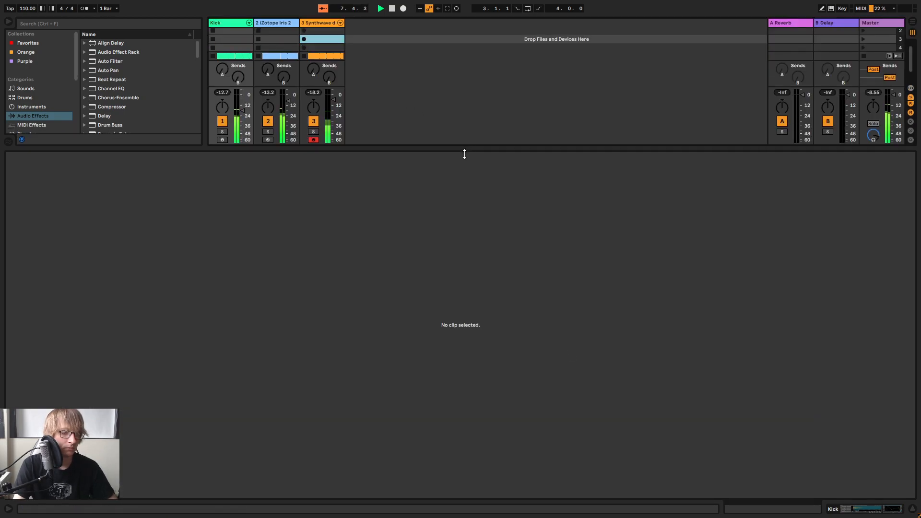
left_click_drag(464, 140, 464, 285)
left_click(224, 25)
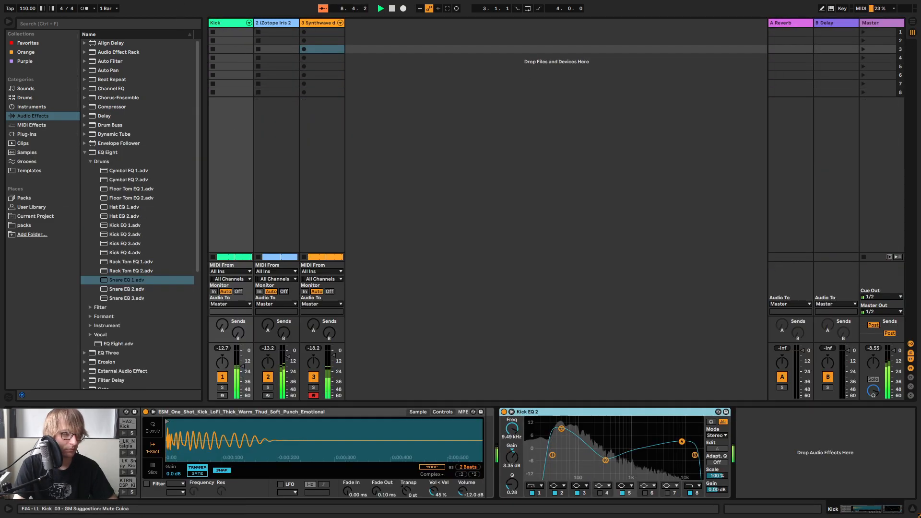
left_click(42, 463)
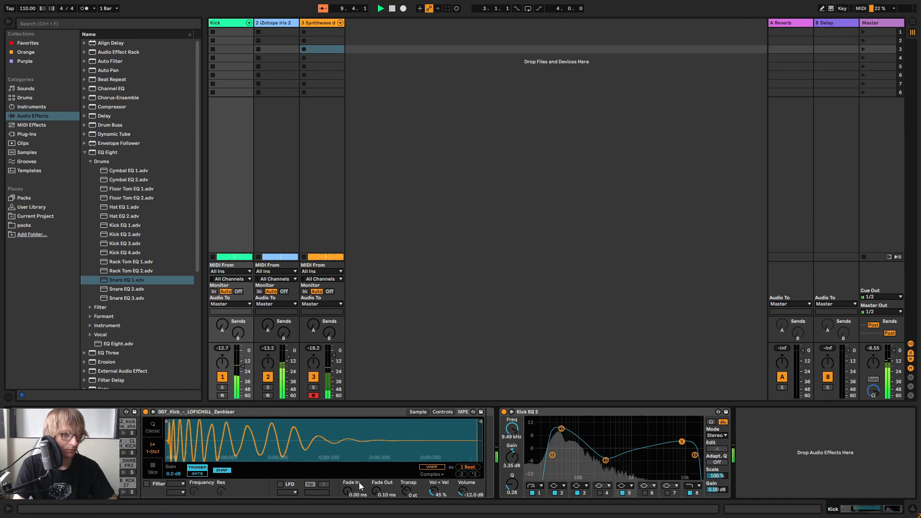
Insert a default EQ Eight on the kick chain between the sampler and Kick EQ 2
scroll(139, 269, "down", 4)
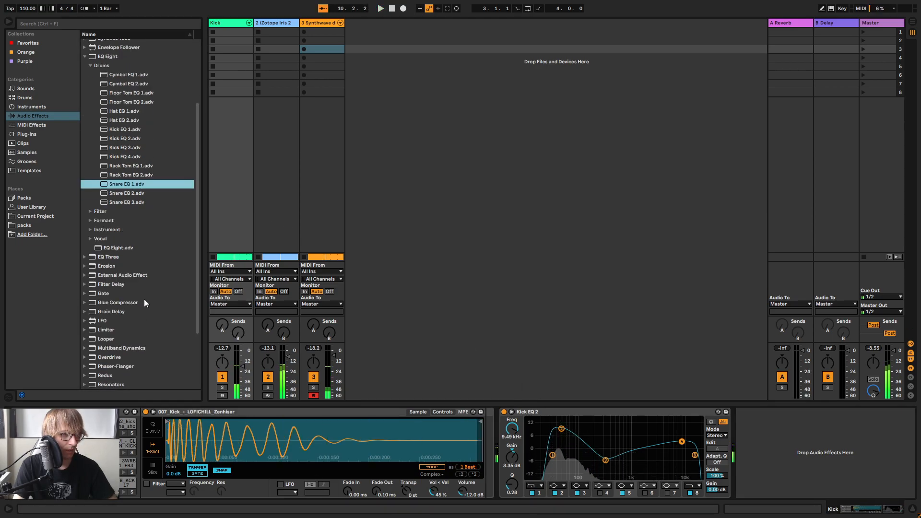
scroll(93, 133, "up", 3)
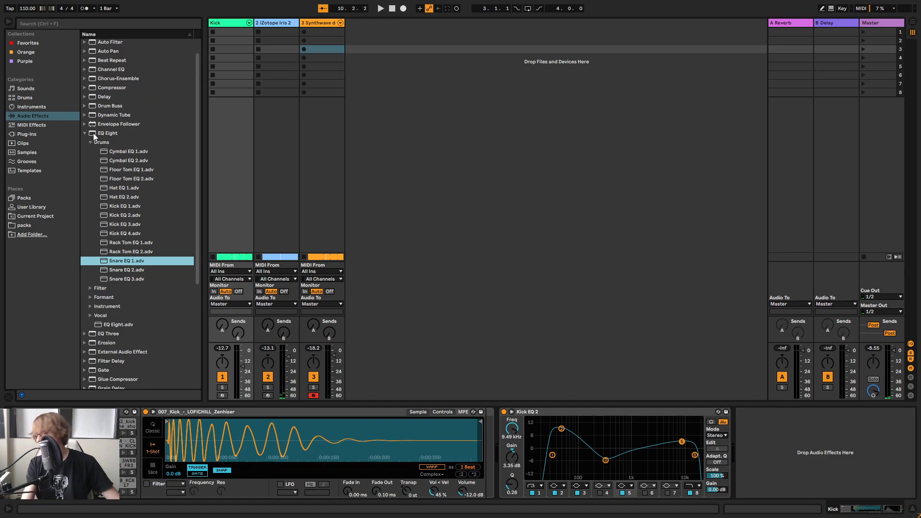
left_click(120, 133)
left_click_drag(300, 254, 504, 427)
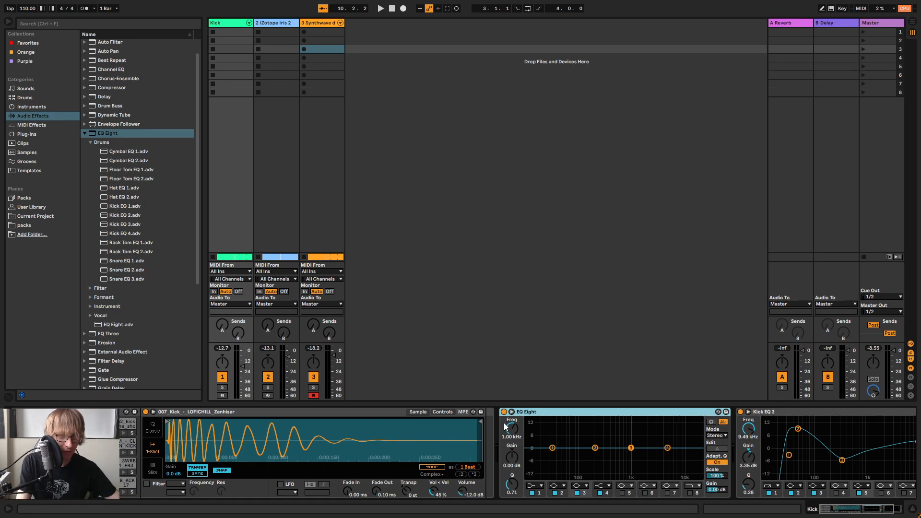
Play the arrangement and examine the kick's low-frequency peak in the expanded, enlarged EQ Eight spectrum
key("Tab")
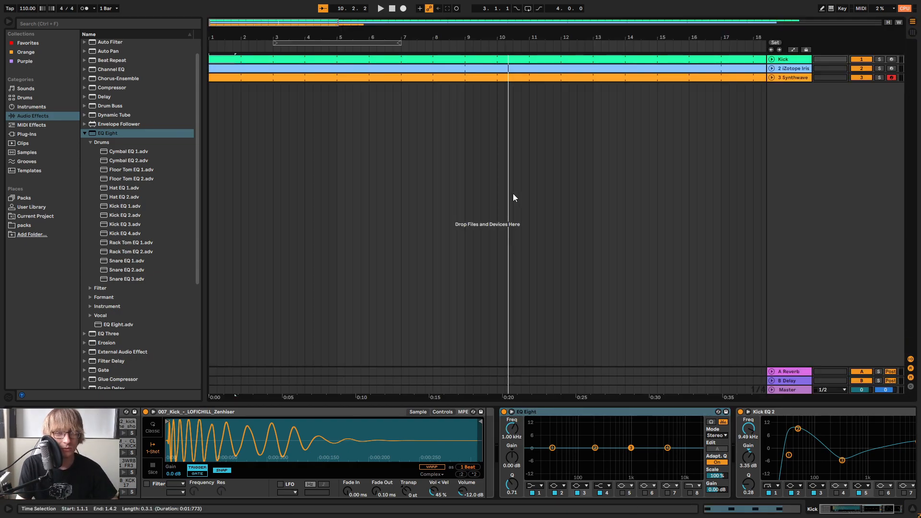
key("space")
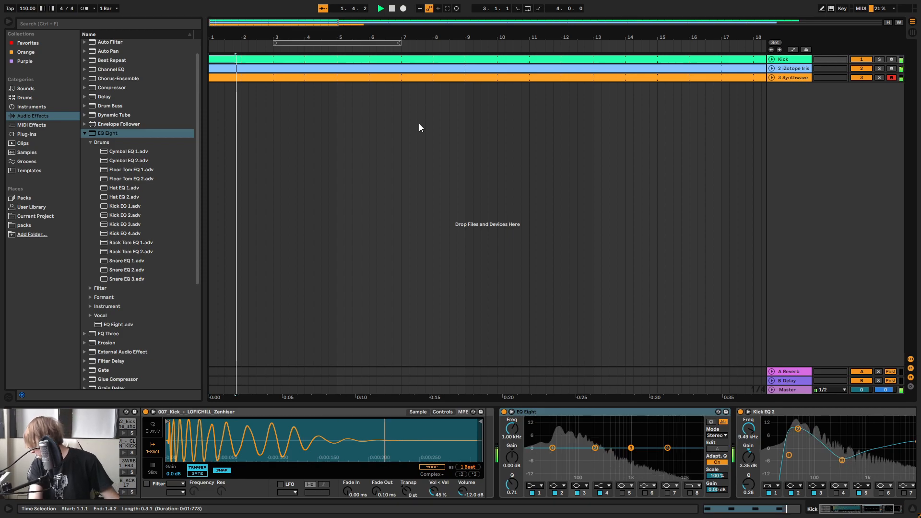
key("space")
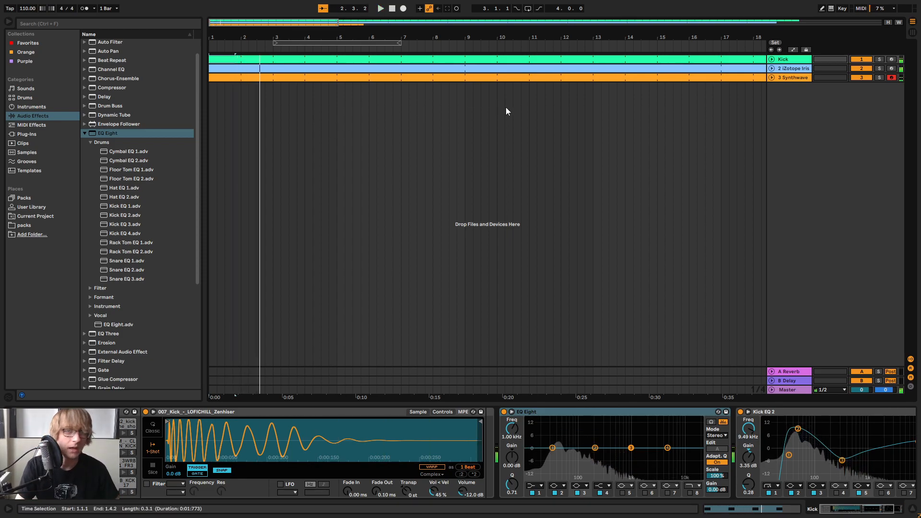
key("space")
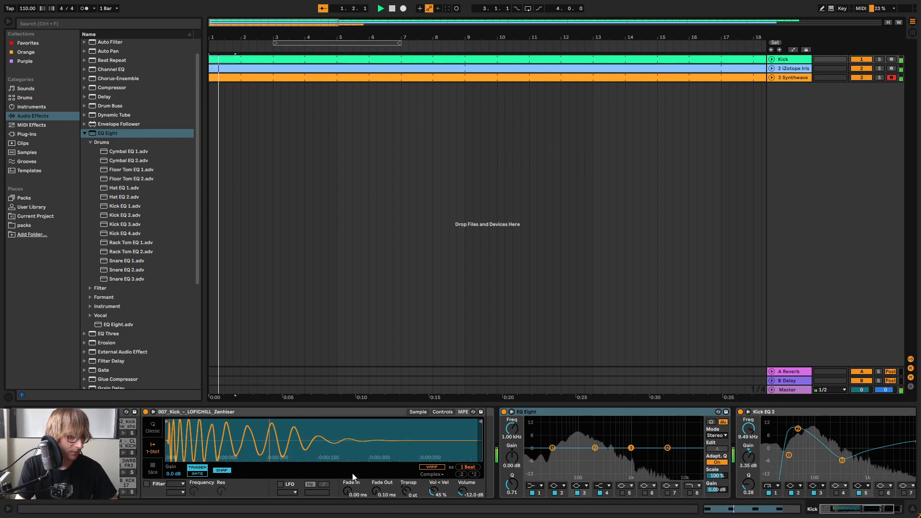
left_click(511, 412)
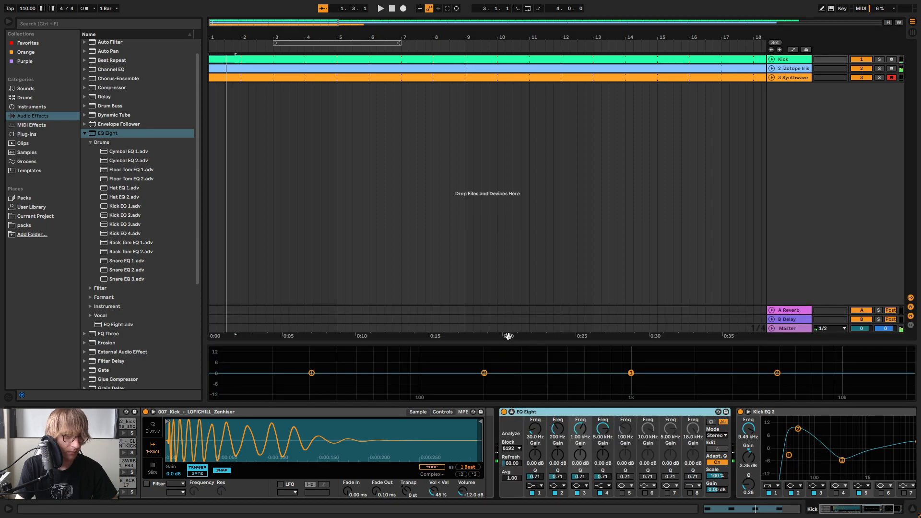
left_click_drag(502, 344, 399, 136)
key("space")
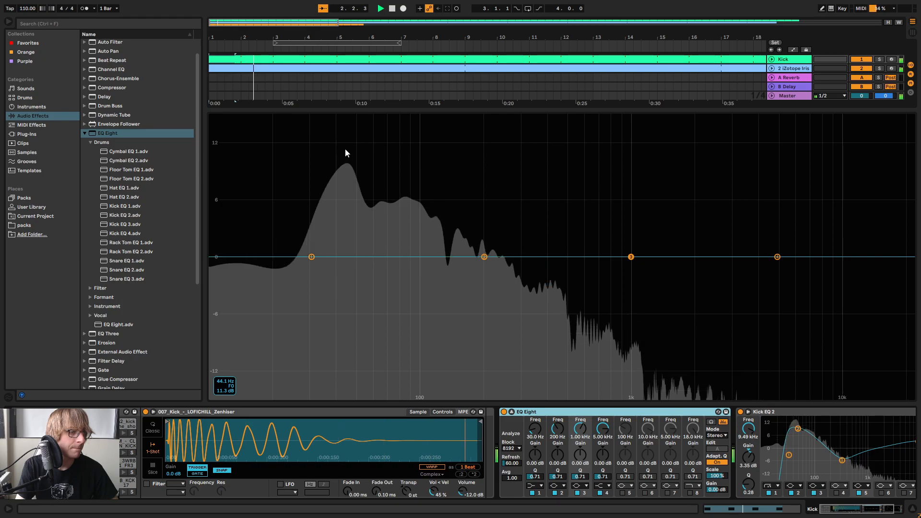
key("space")
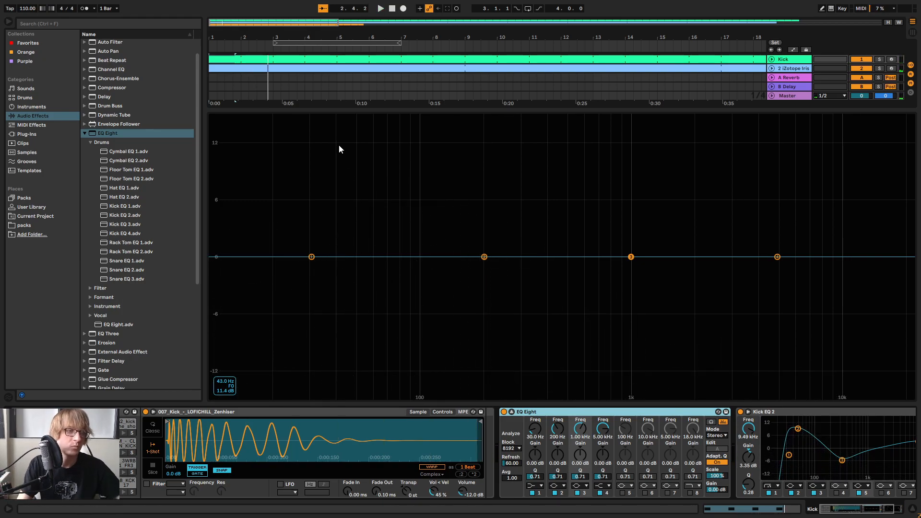
Transpose the 007_Kick sample to -3 st and solo the Kick track to inspect its enlarged spectrum
left_click_drag(456, 107, 449, 342)
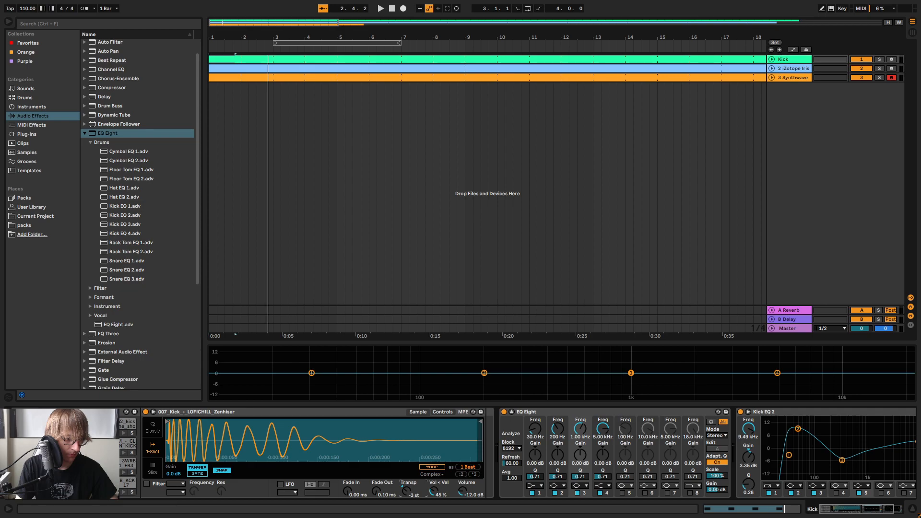
key("space")
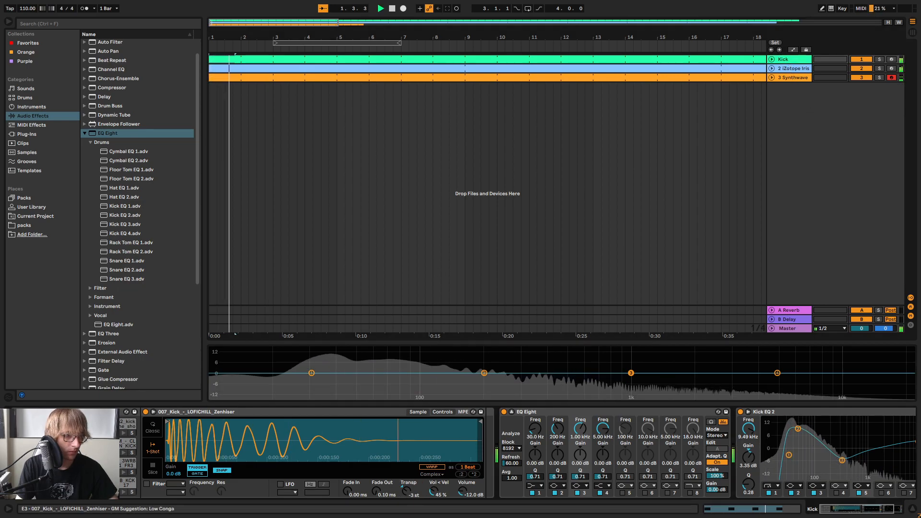
left_click(879, 59)
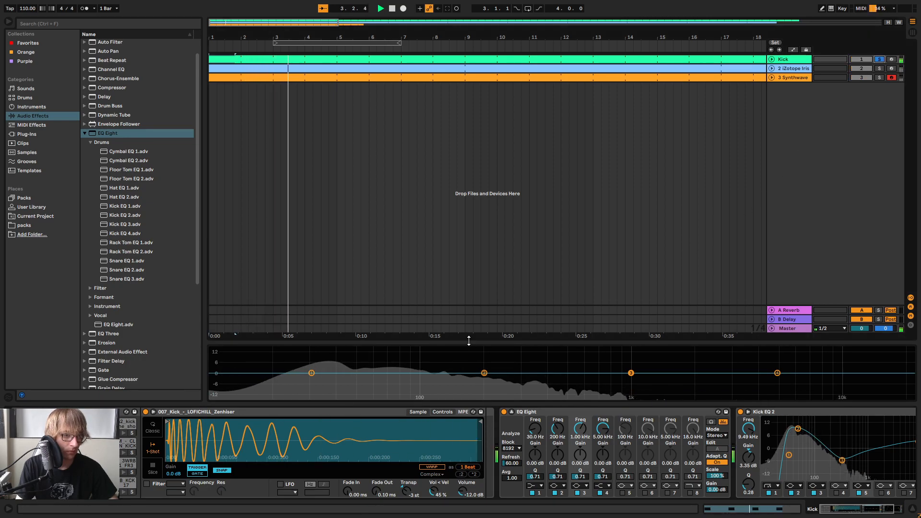
left_click_drag(472, 343, 454, 92)
mouse_move(328, 134)
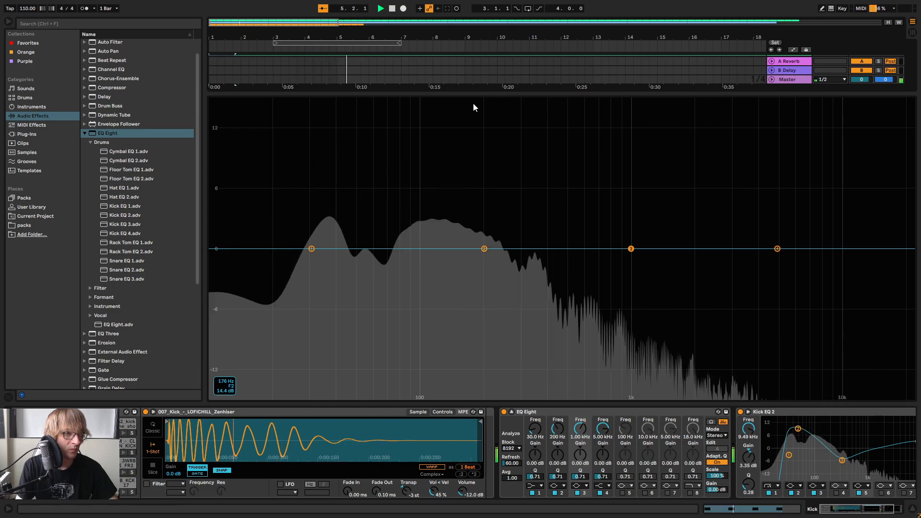
Reset the kick sample's transposition and return it to -3 st, unsolo the Kick track, and replay from the start
double_click(405, 490)
left_click_drag(407, 490, 406, 498)
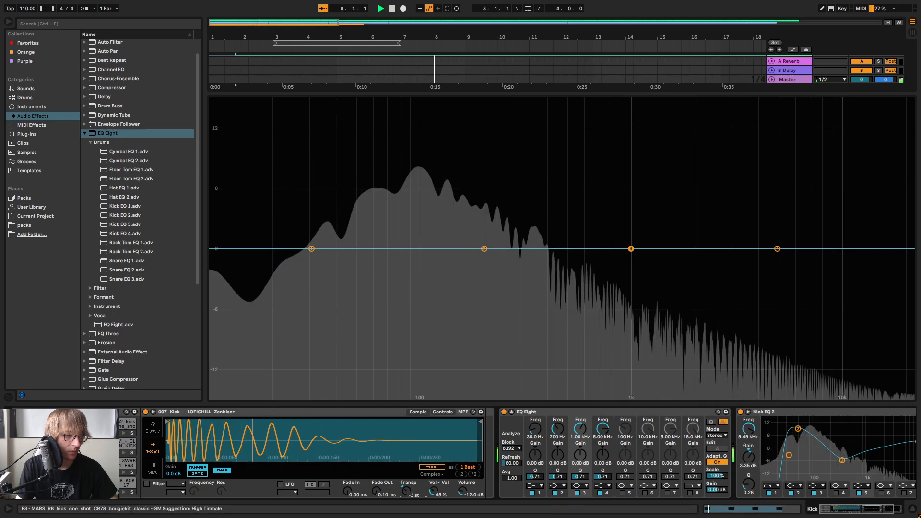
key("ctrl+alt+l")
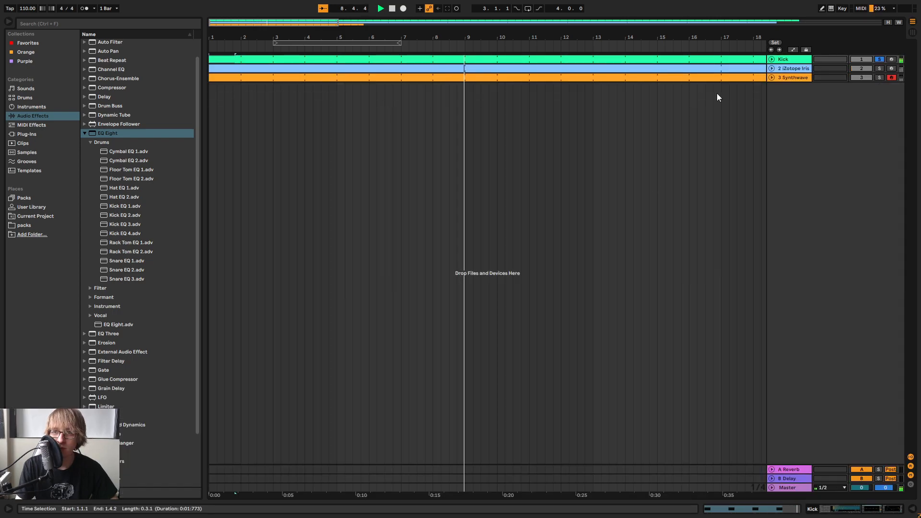
left_click(881, 59)
left_click(392, 8)
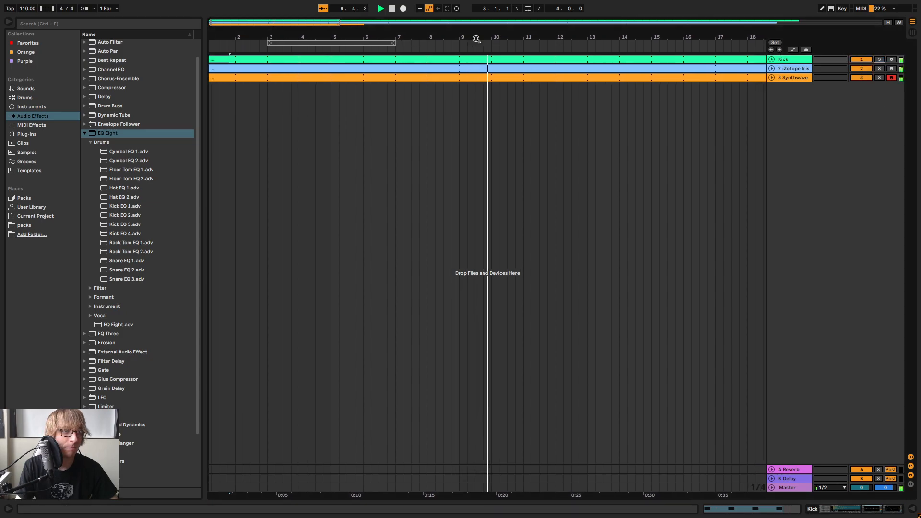
left_click(380, 9)
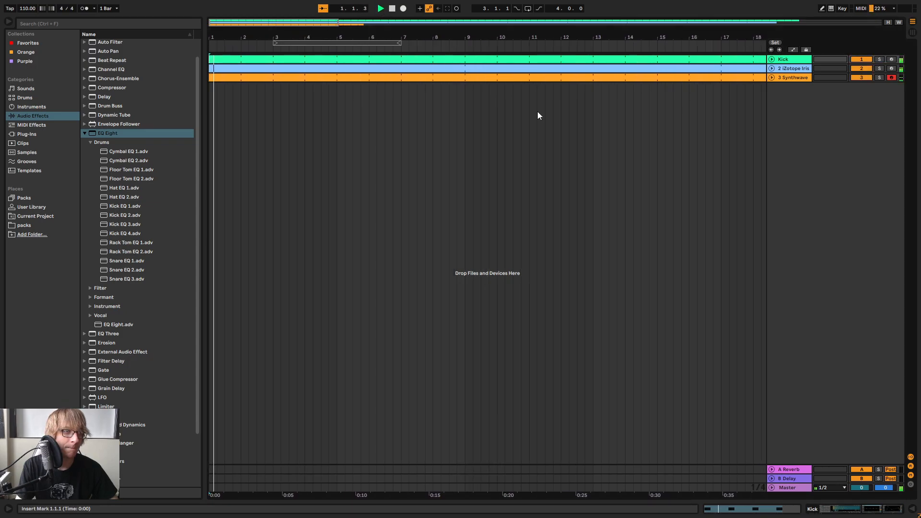
Rename the iZotope Iris 2 track as Pad and add a default EQ Eight to it
double_click(790, 68)
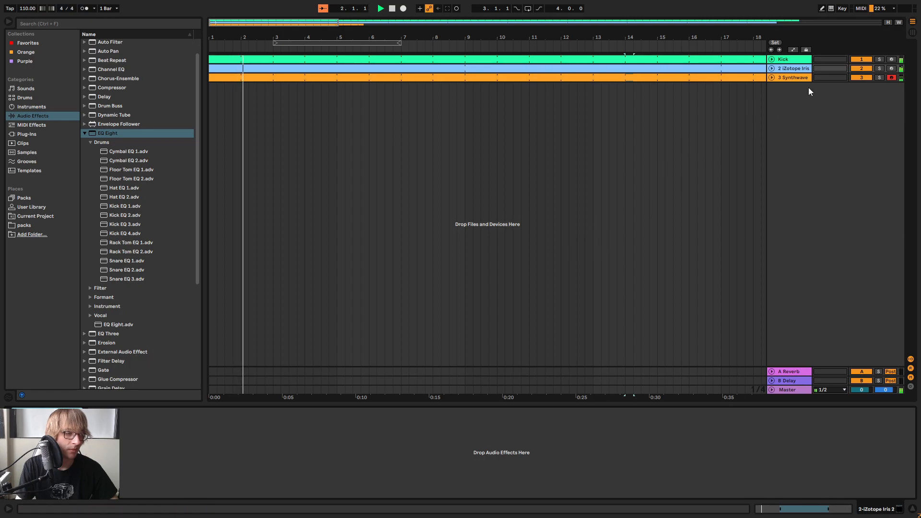
right_click(790, 70)
left_click(812, 105)
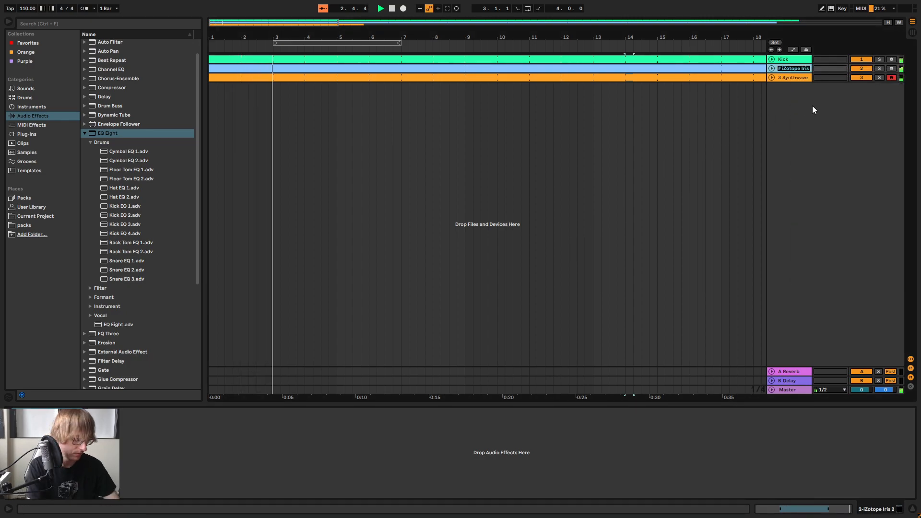
type("Pad")
key("Return")
left_click_drag(108, 134, 216, 444)
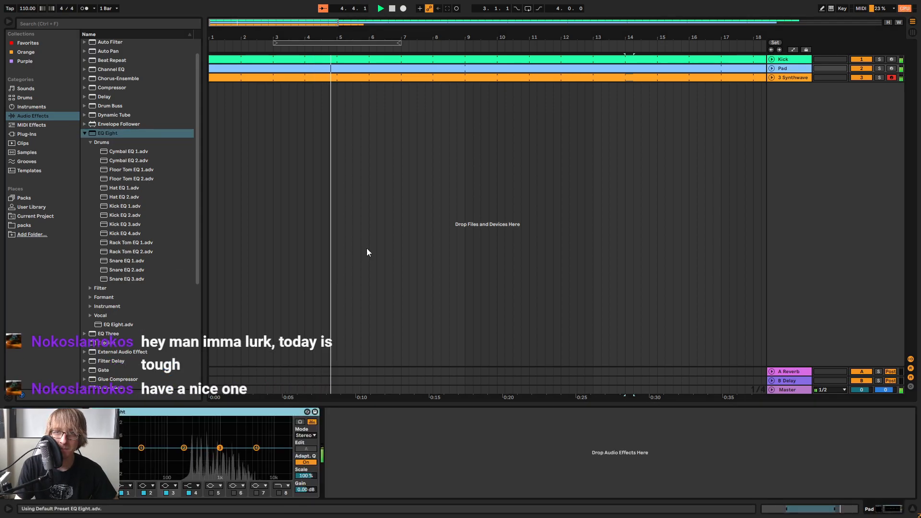
Stop playback, rename the Synthwave drums track as Snare and move it directly above the Pad track
left_click(586, 232)
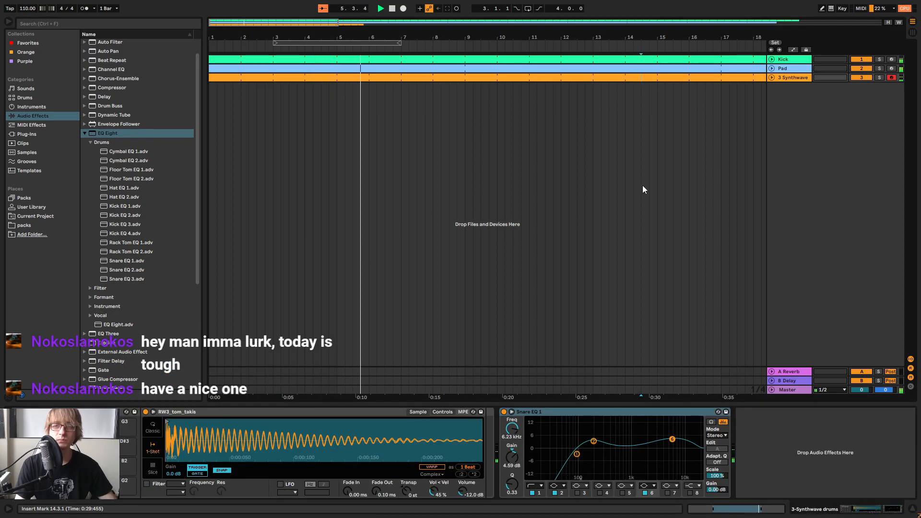
key("Tab")
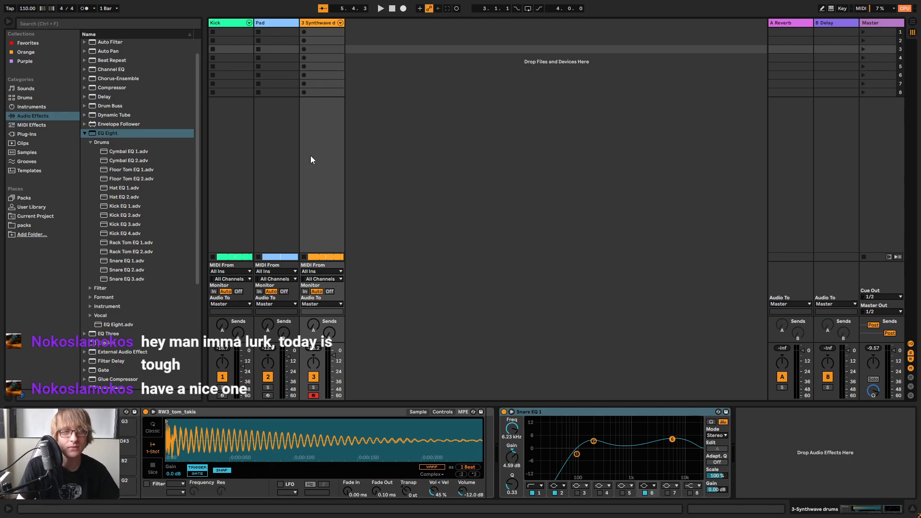
key("Tab")
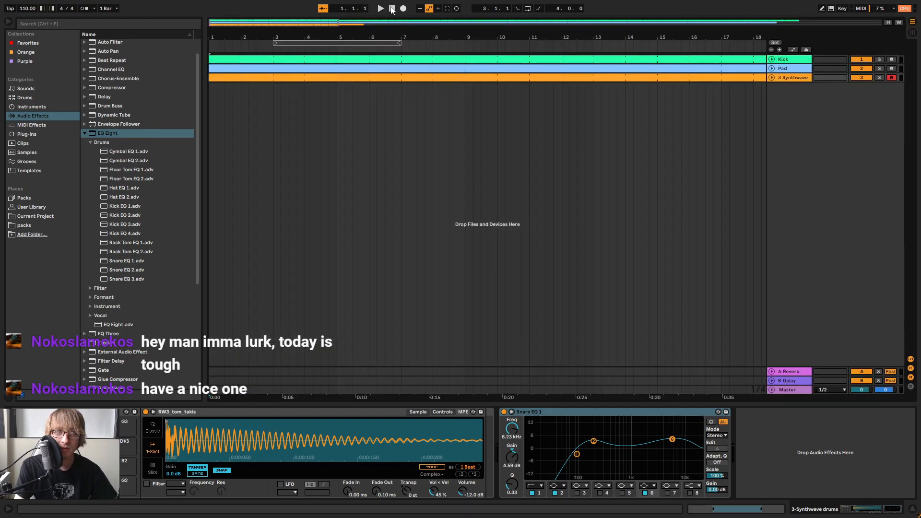
left_click(662, 139)
key("space")
right_click(793, 82)
left_click(819, 117)
type("Snare")
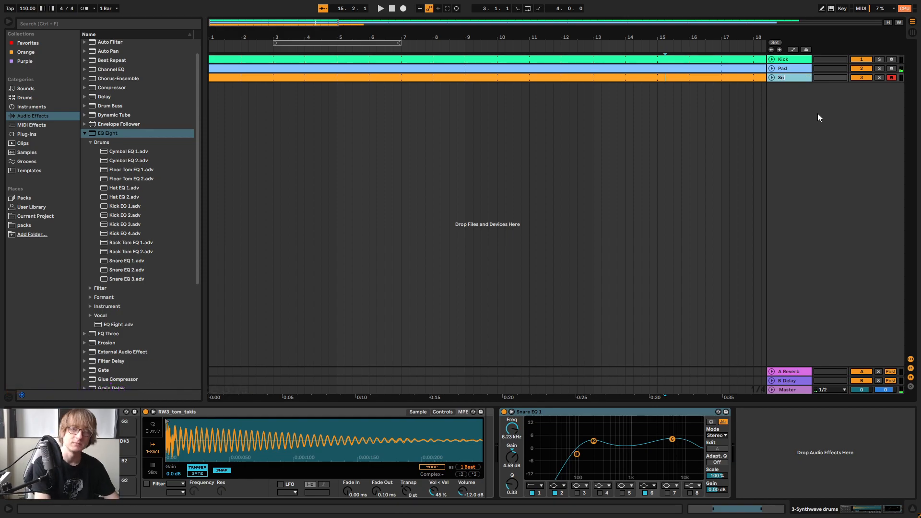
key("Return")
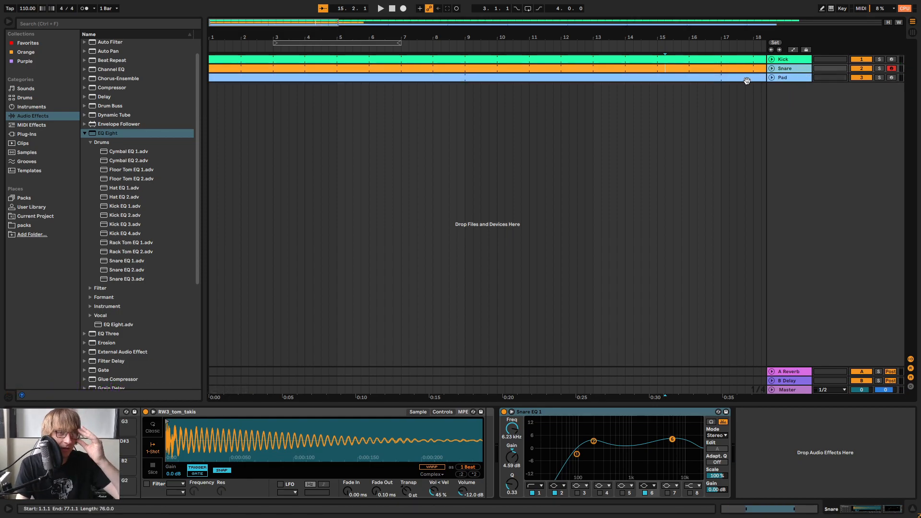
Extend the Snare clip to bar 79 and trim the Kick clip to end at the same bar
left_click_drag(677, 39, 677, 4)
left_click(380, 79)
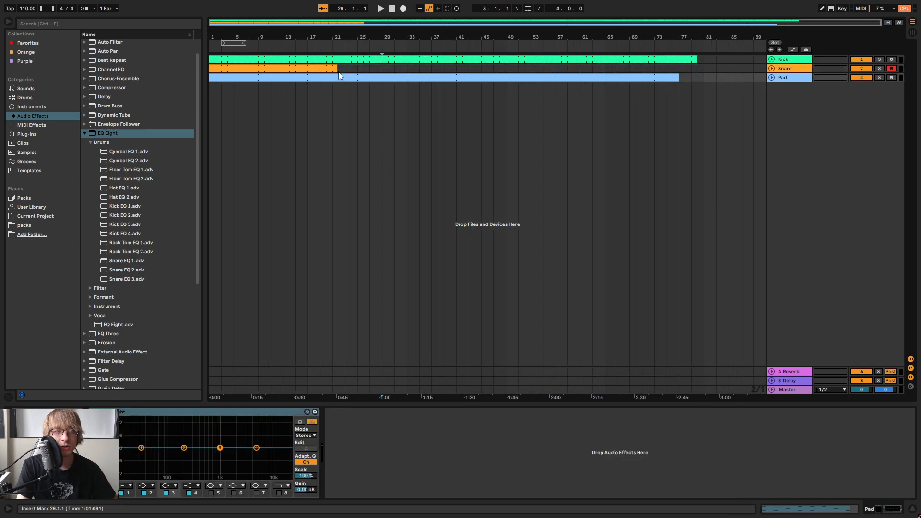
left_click_drag(336, 70, 691, 60)
left_click_drag(705, 93, 685, 513)
Collapse the flat EQ Eight on the Kick track and delete it, keeping Kick EQ 2
left_click(515, 412)
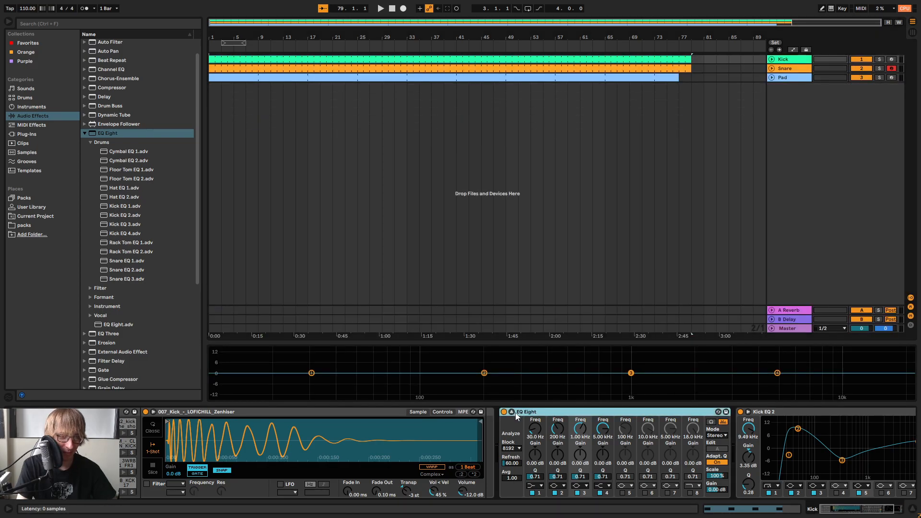
left_click(511, 411)
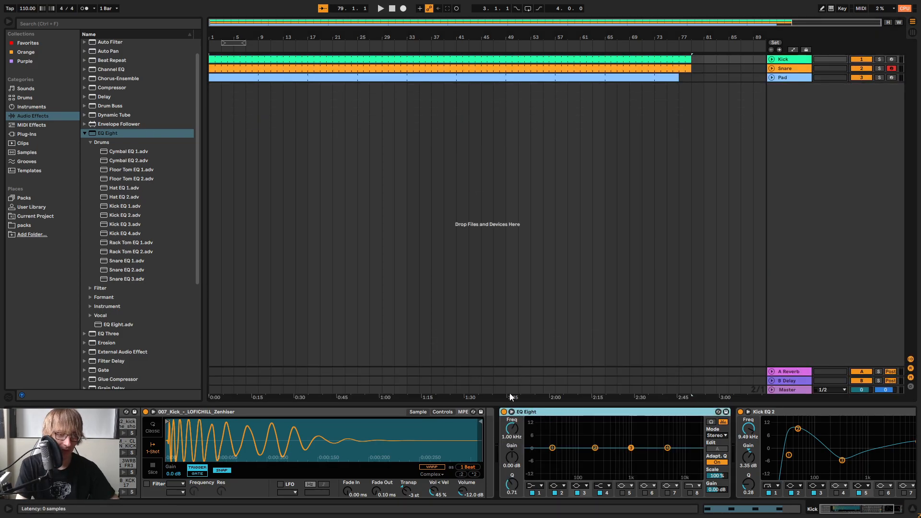
key("Delete")
Play the arrangement from the start and compare the EQ spectra of the Snare and Pad tracks
left_click(390, 9)
left_click(381, 9)
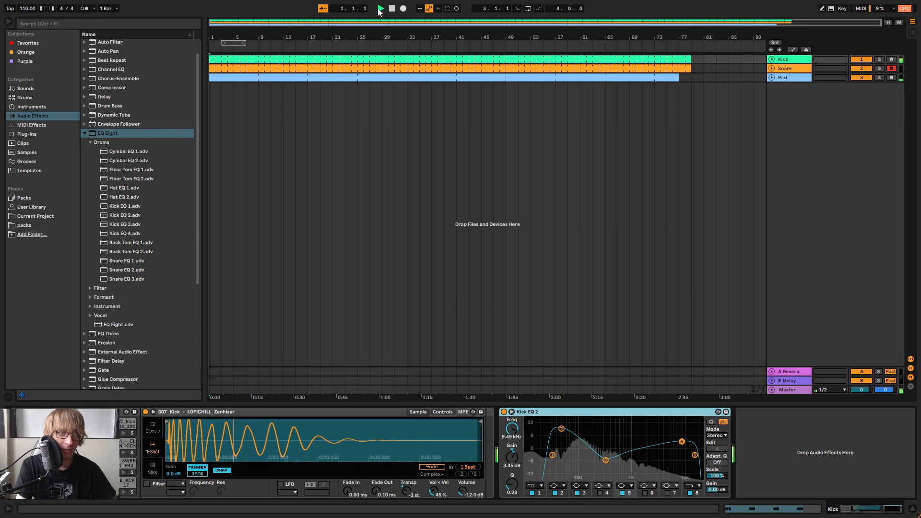
left_click(704, 77)
left_click_drag(660, 78, 665, 79)
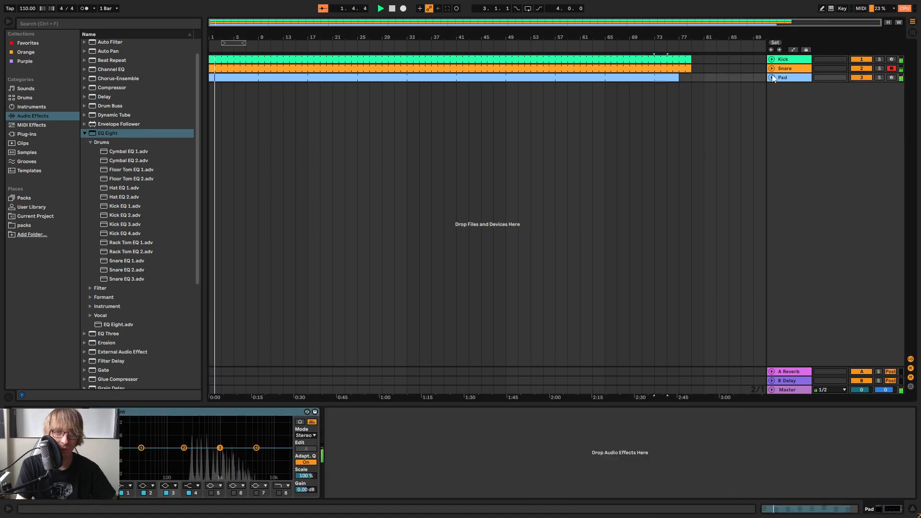
left_click(787, 70)
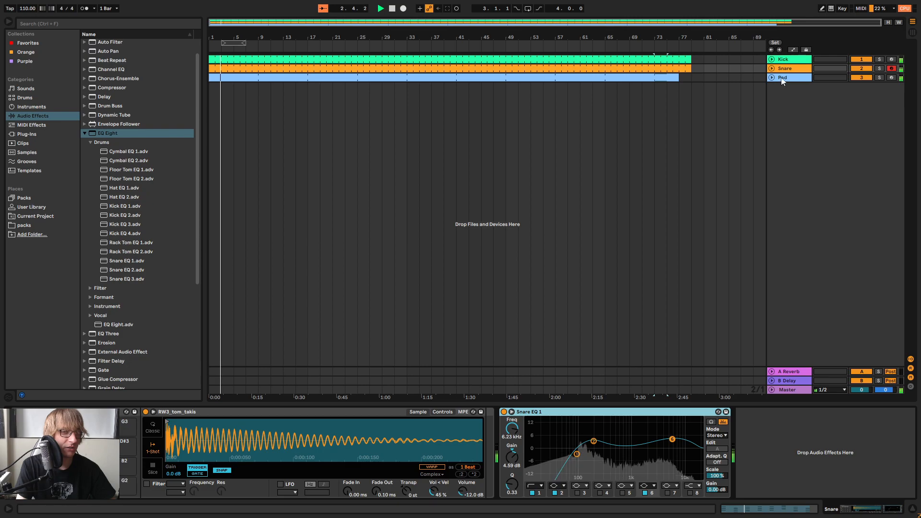
left_click(791, 79)
left_click(791, 70)
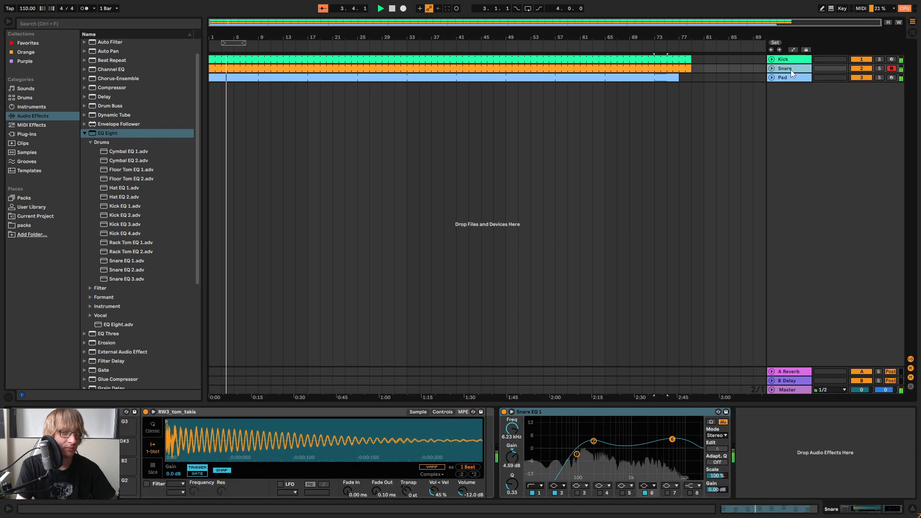
Add the Mild Sidechain Compressor preset after EQ Eight on the Pad track
left_click(792, 79)
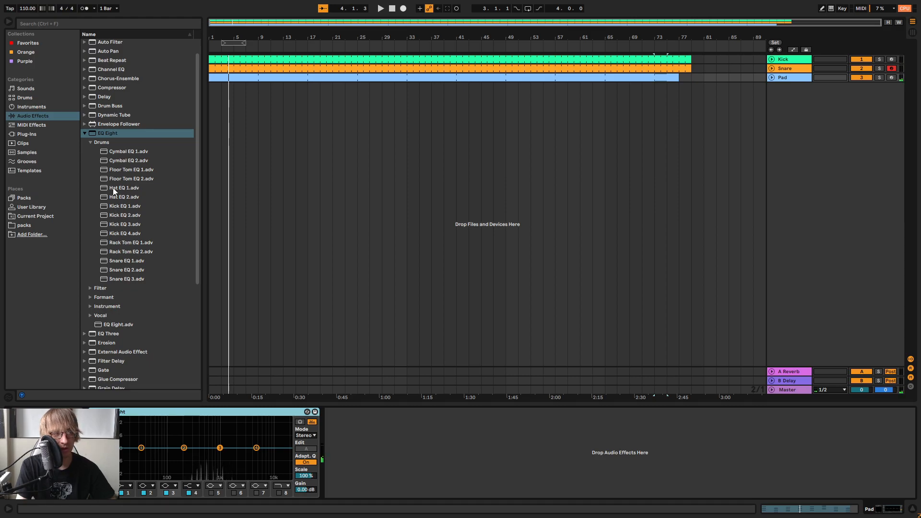
scroll(115, 202, "down", 6)
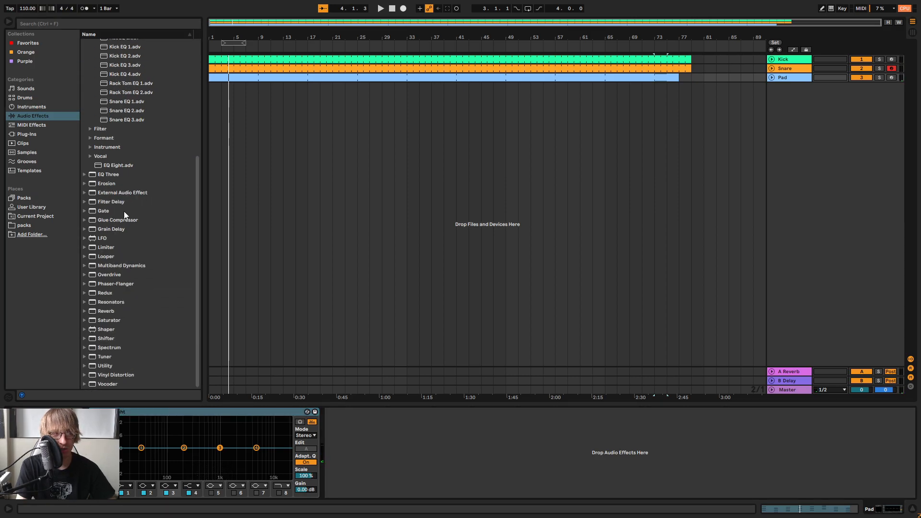
scroll(123, 213, "up", 7)
left_click(85, 153)
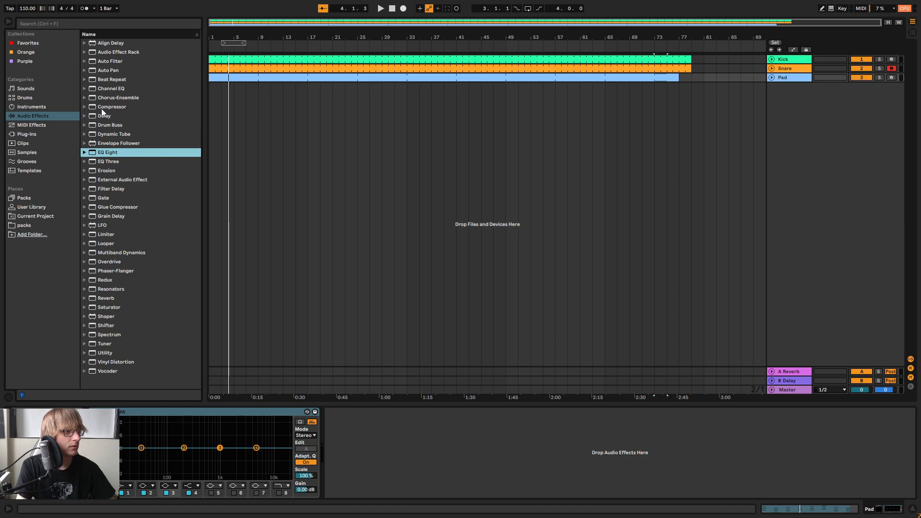
left_click(93, 107)
left_click(143, 245)
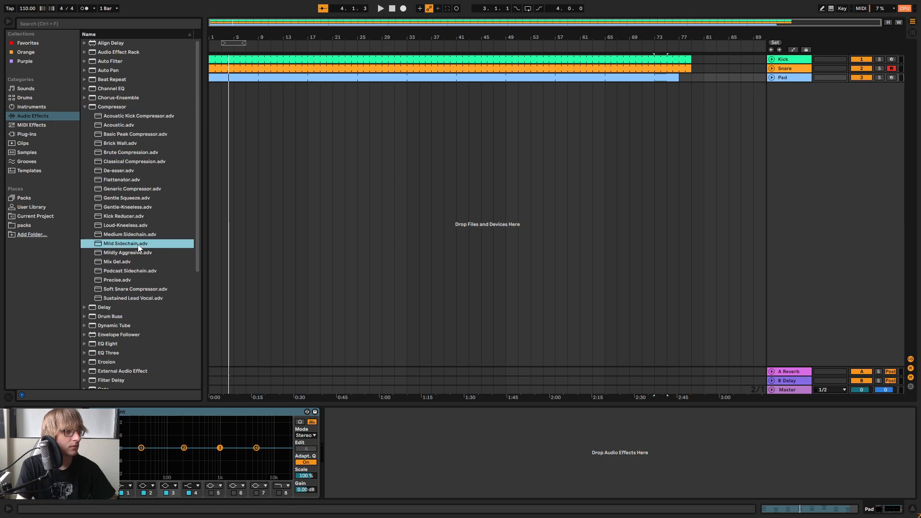
left_click_drag(359, 451, 334, 434)
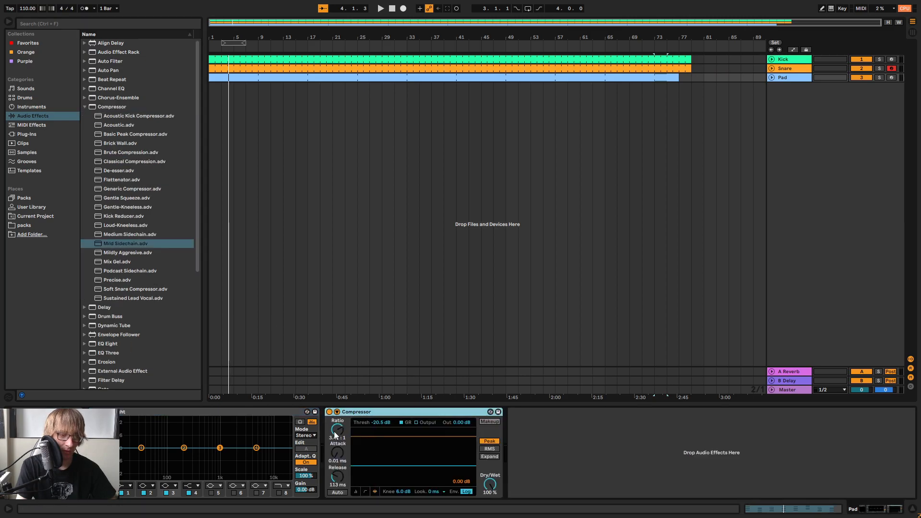
Set the Pad compressor's sidechain source to Kick, enable its sidechain EQ, and set the threshold to -19.6 dB during playback
left_click(336, 412)
left_click(349, 436)
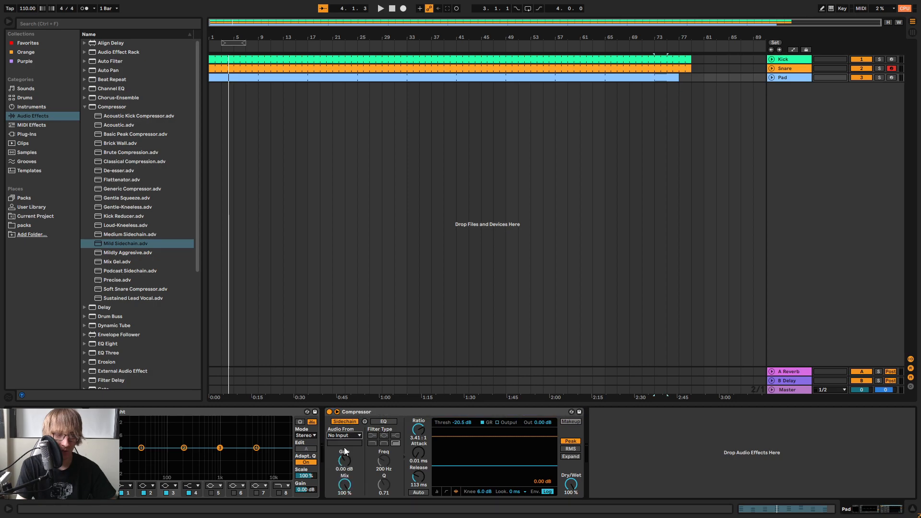
left_click(354, 437)
left_click(383, 422)
key("space")
left_click_drag(464, 422, 464, 420)
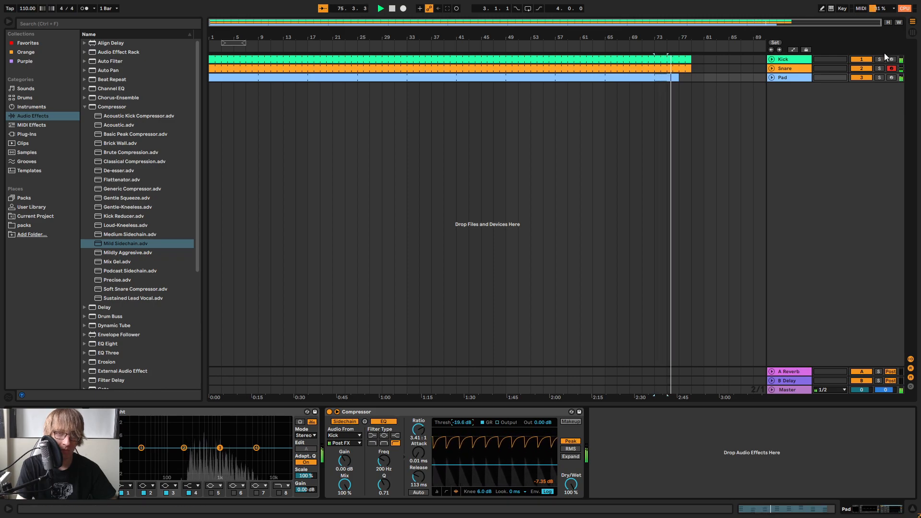
Solo the Pad track briefly to hear the sidechain pumping, unsolo it, and stop playback
left_click(880, 78)
left_click(879, 77)
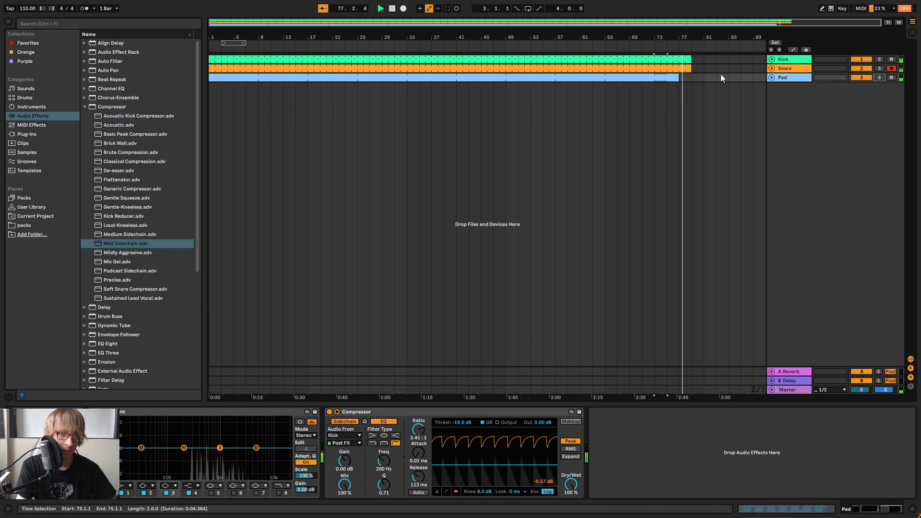
key("space")
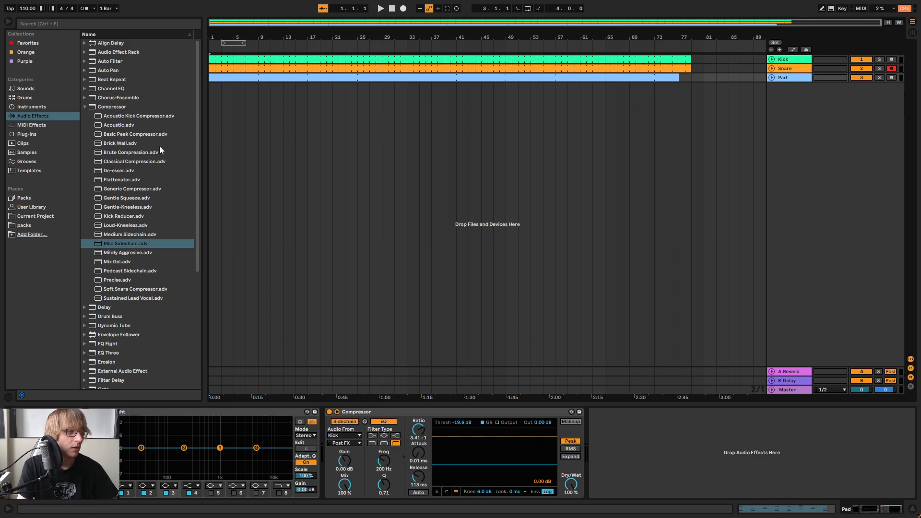
Add the helm64 synth on a new MIDI track, switch to Session View and close its plug-in window
left_click(25, 134)
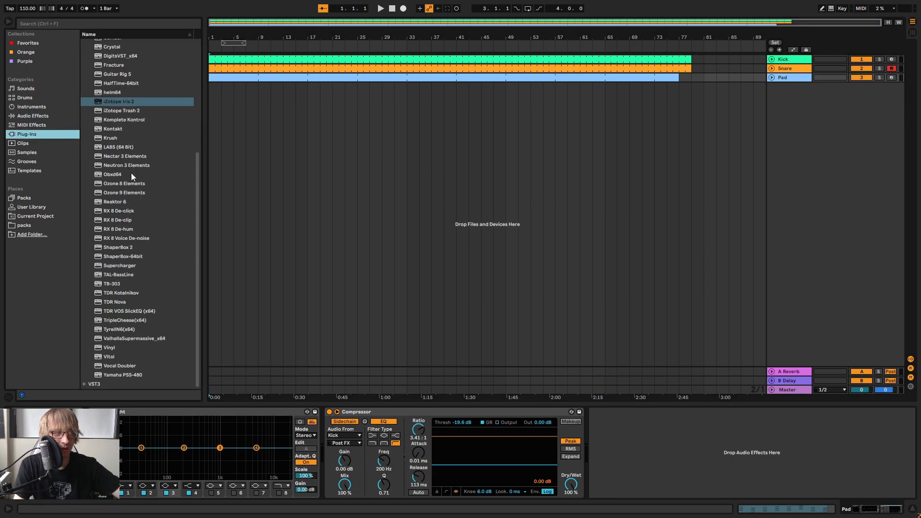
left_click(126, 93)
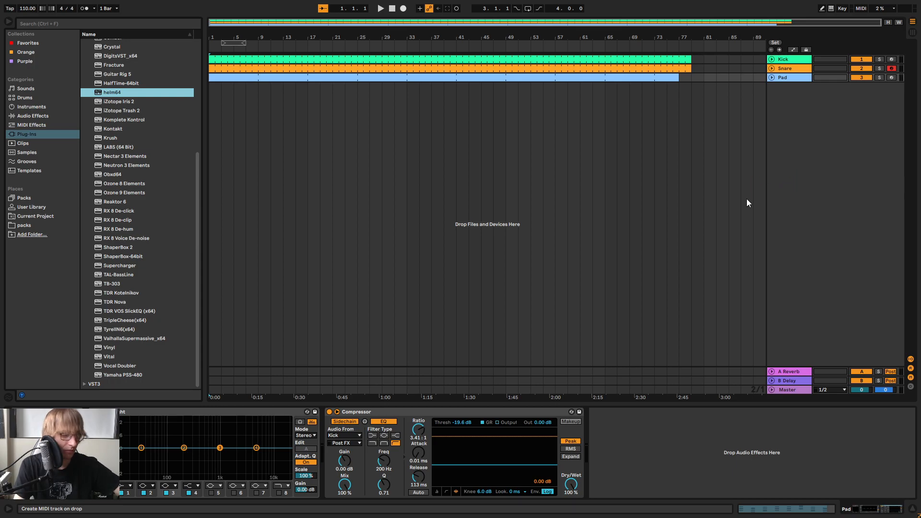
key("Return")
key("Tab")
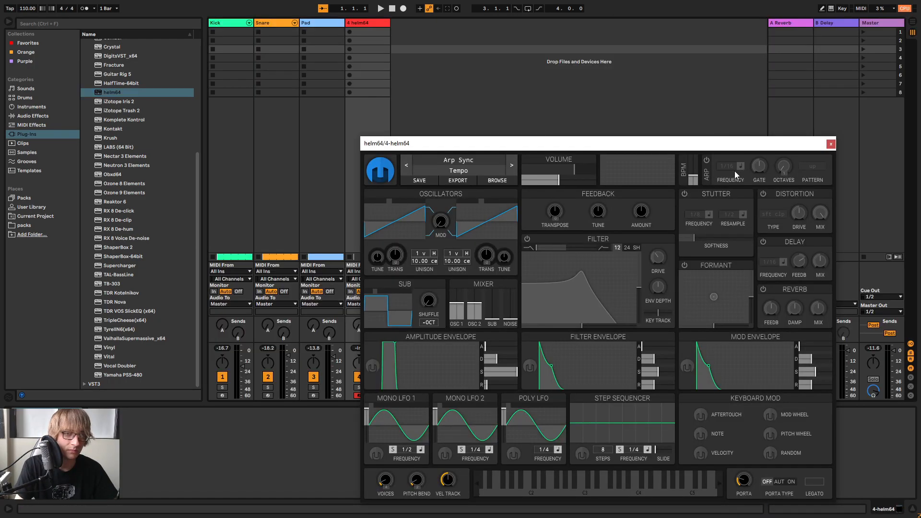
left_click(831, 144)
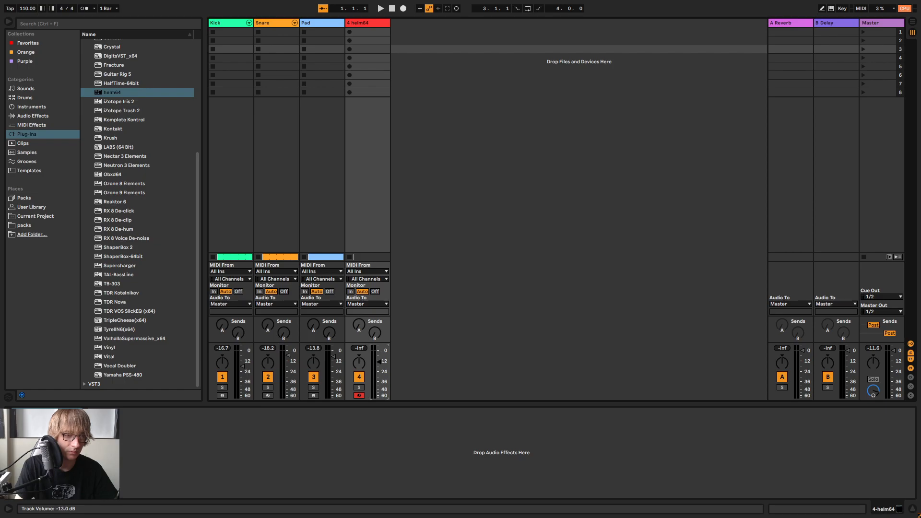
Copy the Pad track's EQ Eight and sidechain Compressor and paste them onto the helm64 track
left_click(324, 24)
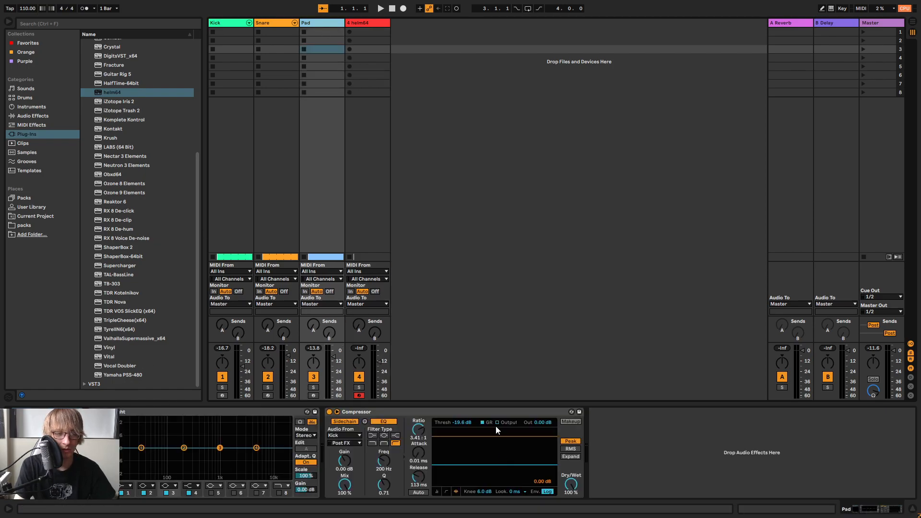
left_click(502, 413)
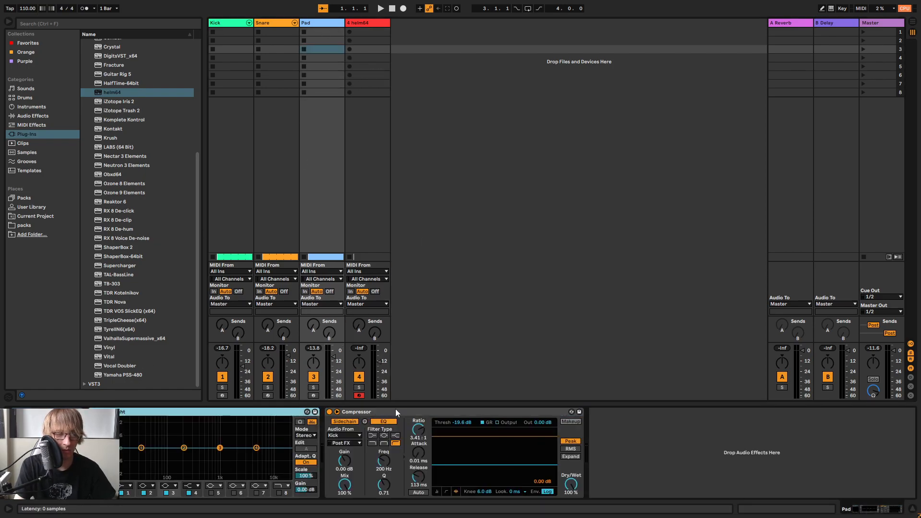
left_click(356, 25)
right_click(440, 472)
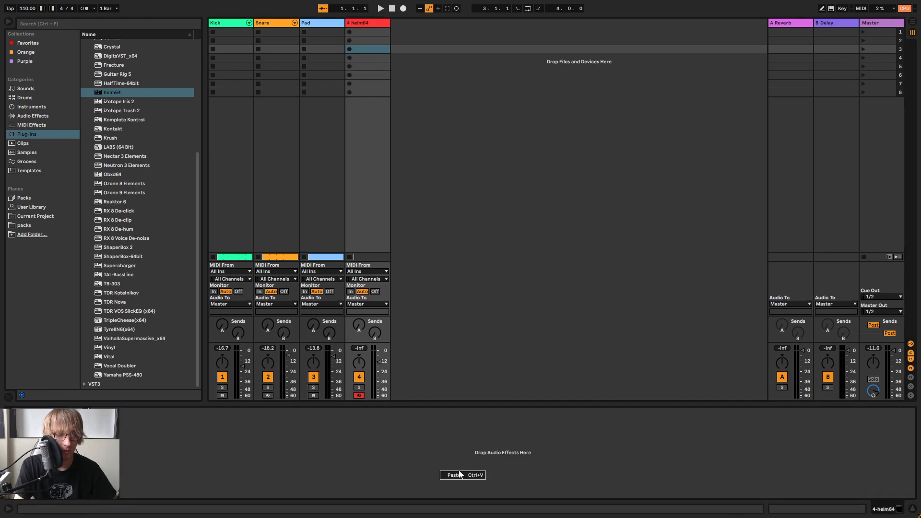
Change band 1 of the Pad's EQ Eight to a low cut just above 100 Hz during playback, and return to Arrangement View
left_click(320, 23)
key("space")
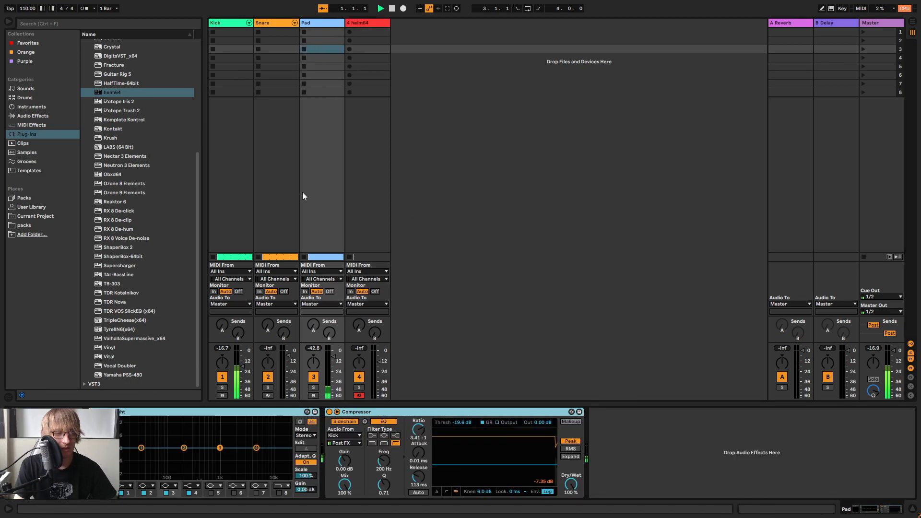
left_click(129, 486)
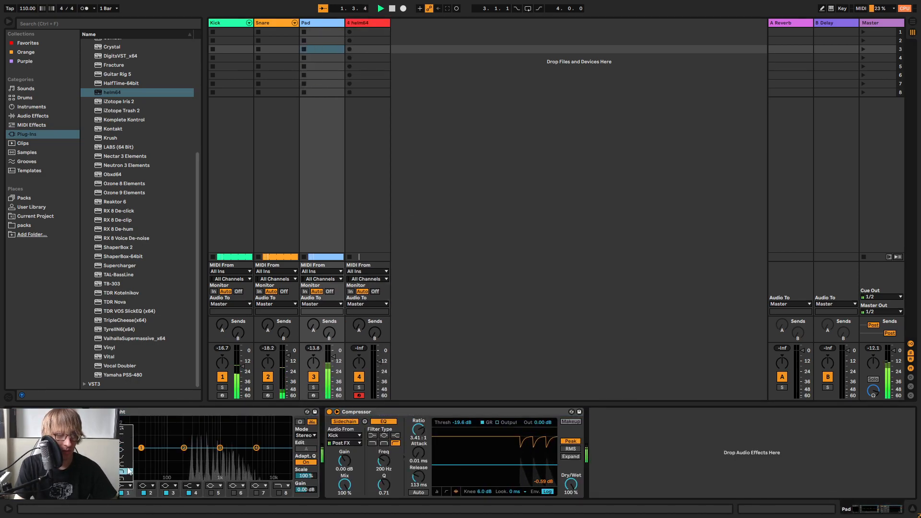
left_click(125, 434)
left_click_drag(141, 454, 175, 454)
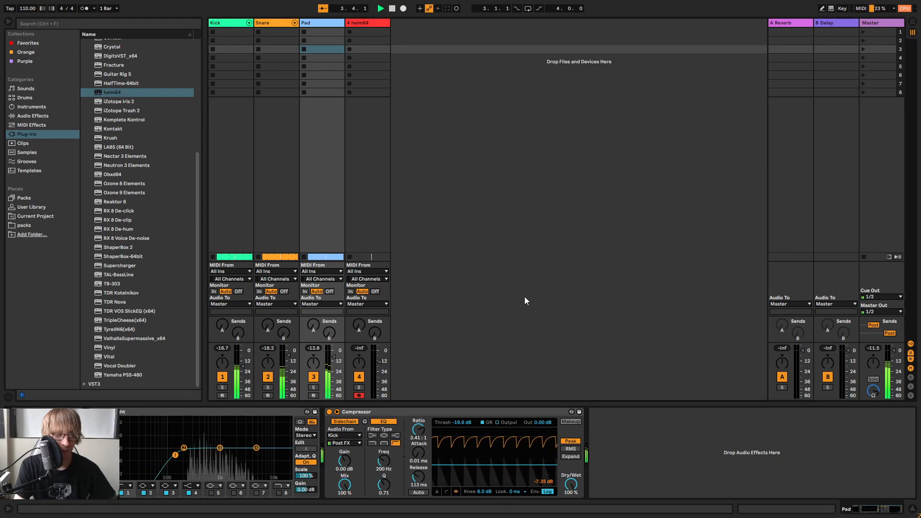
key("Tab")
key("space")
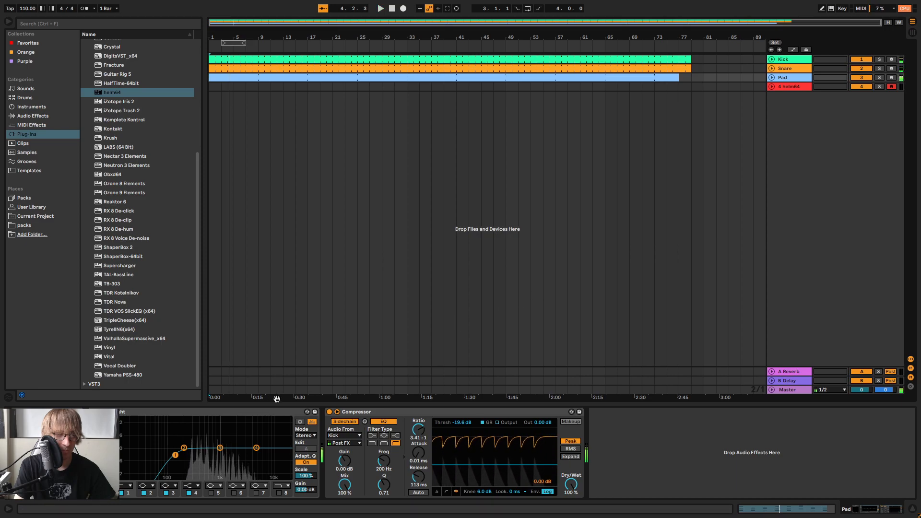
Select the helm64 track, open the synth's plug-in window, and switch to Session View
left_click(793, 87)
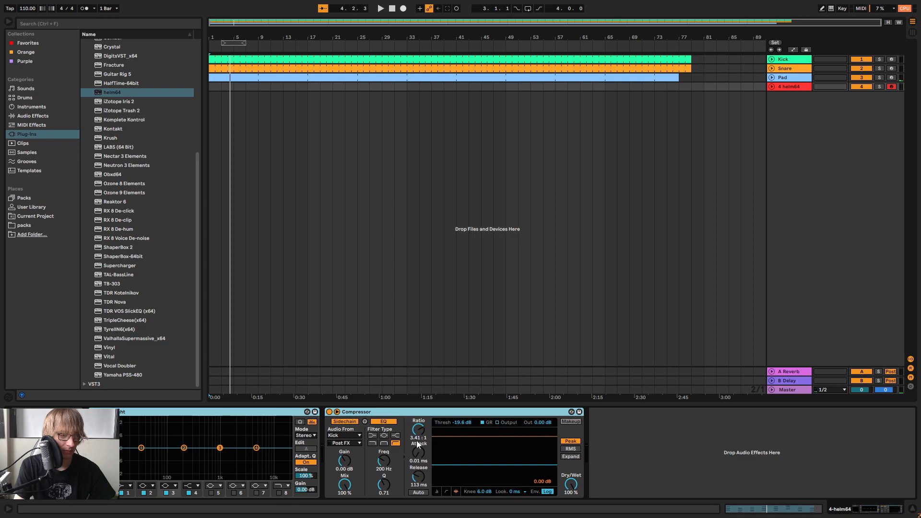
left_click(24, 412)
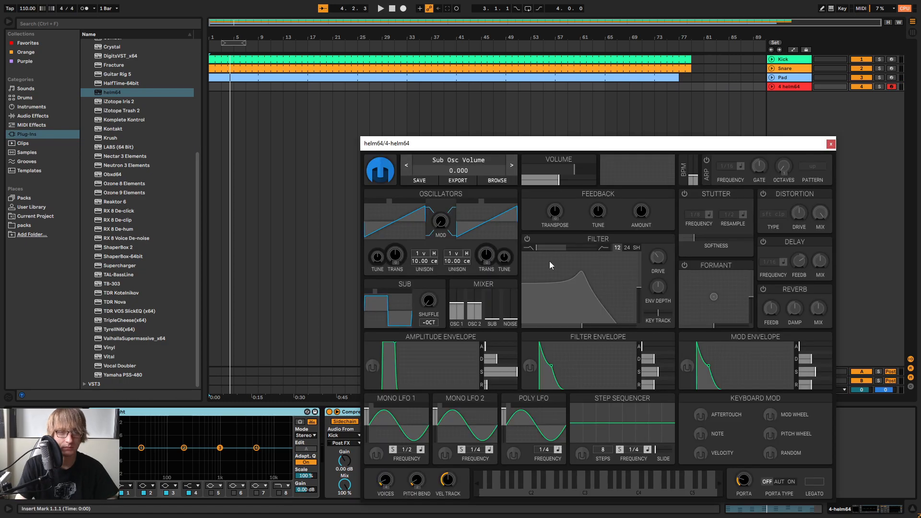
key("Tab")
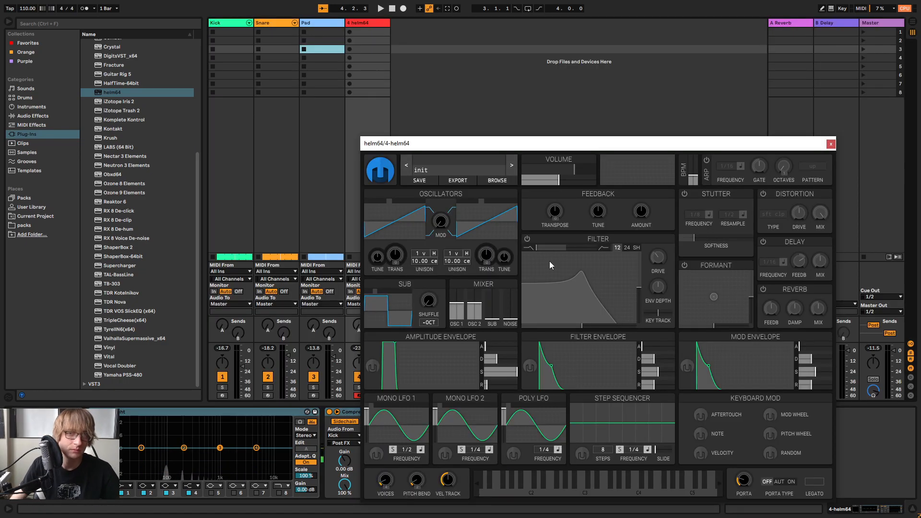
Load the Bass Crunch preset from the Bass category of helm's User Patches, after auditioning Cyberbass
left_click_drag(493, 145, 578, 47)
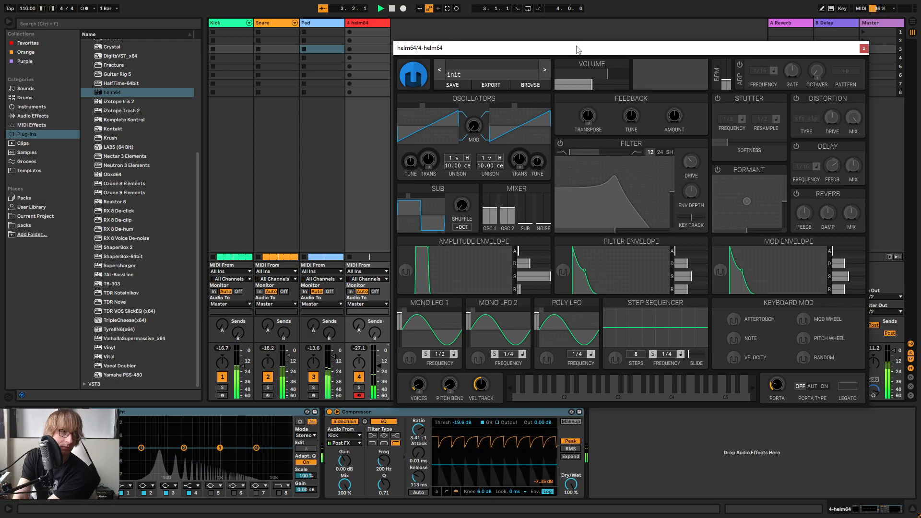
left_click(483, 66)
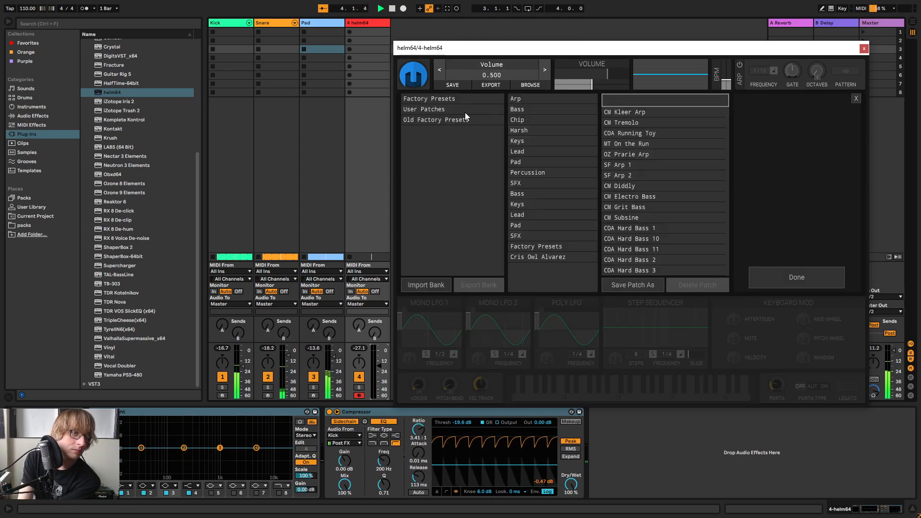
left_click(540, 101)
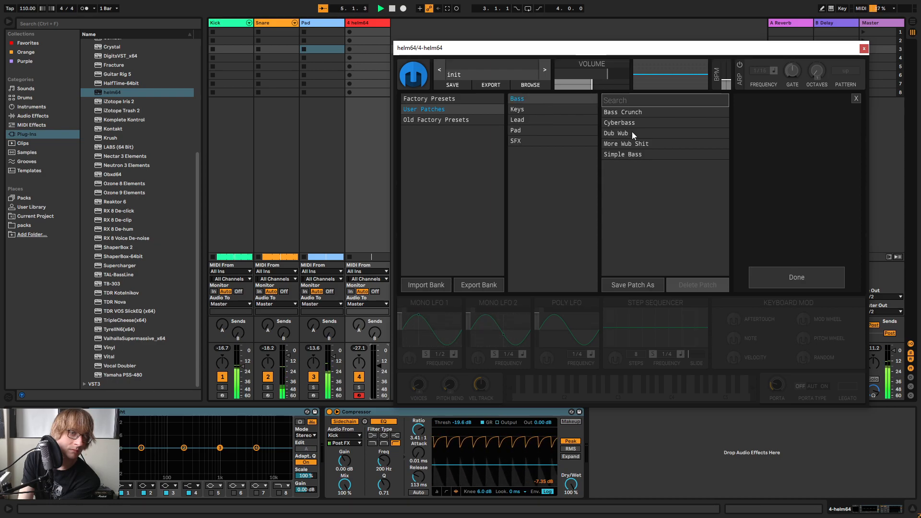
left_click(638, 124)
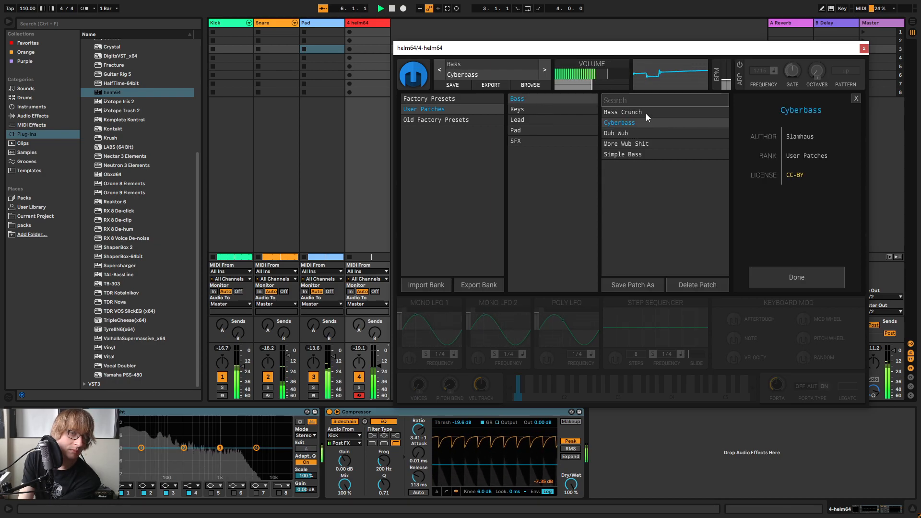
left_click(646, 112)
left_click(797, 279)
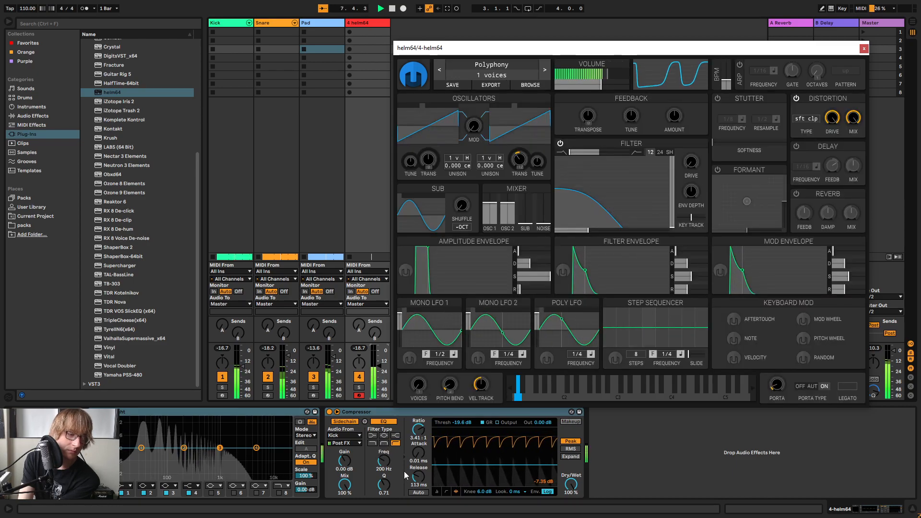
Lower the helm64 track's sidechain Compressor threshold to -37.0 dB and close the synth's plug-in window
left_click_drag(457, 422, 457, 453)
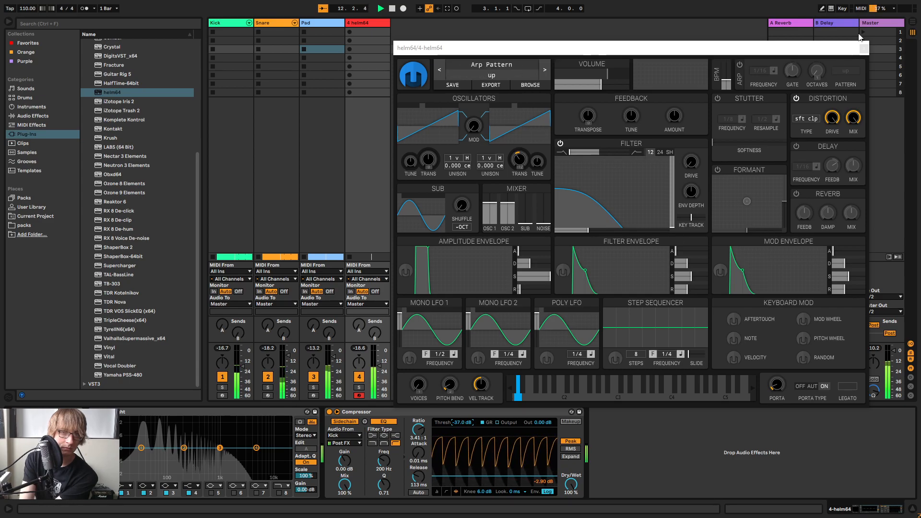
left_click(861, 49)
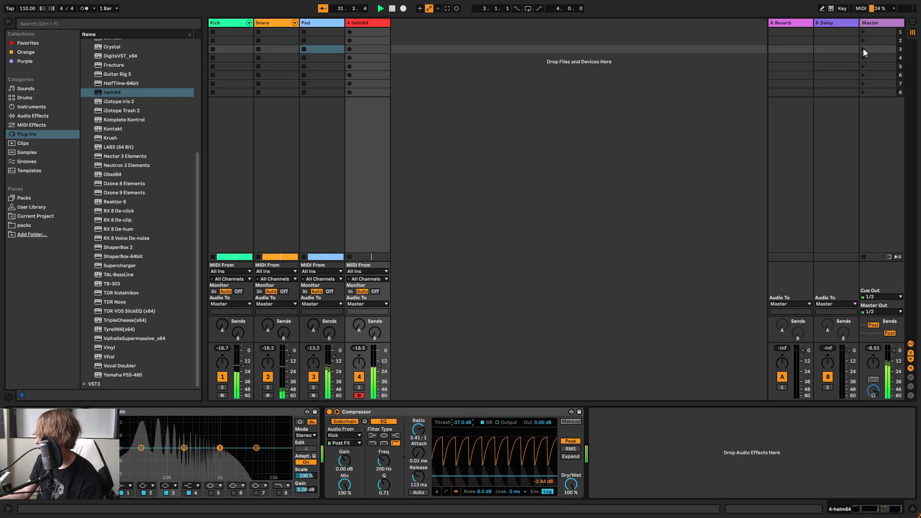
key("Tab")
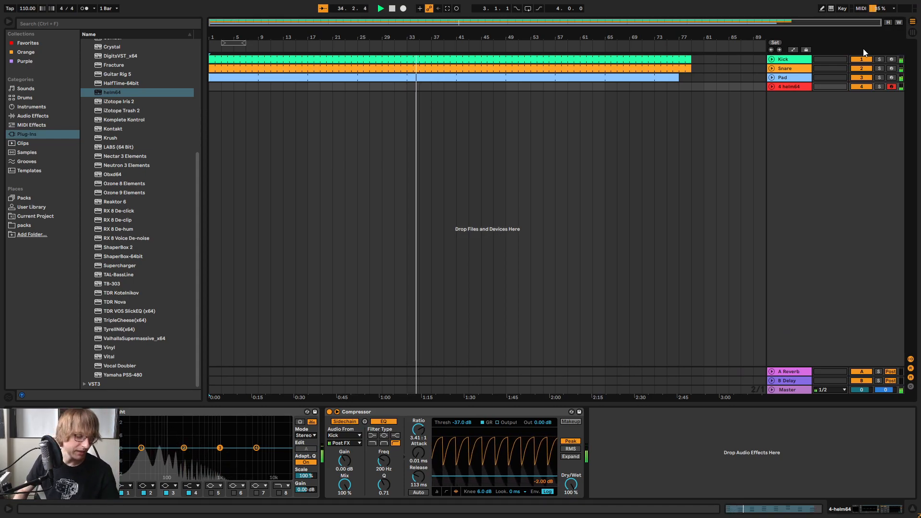
key("Tab")
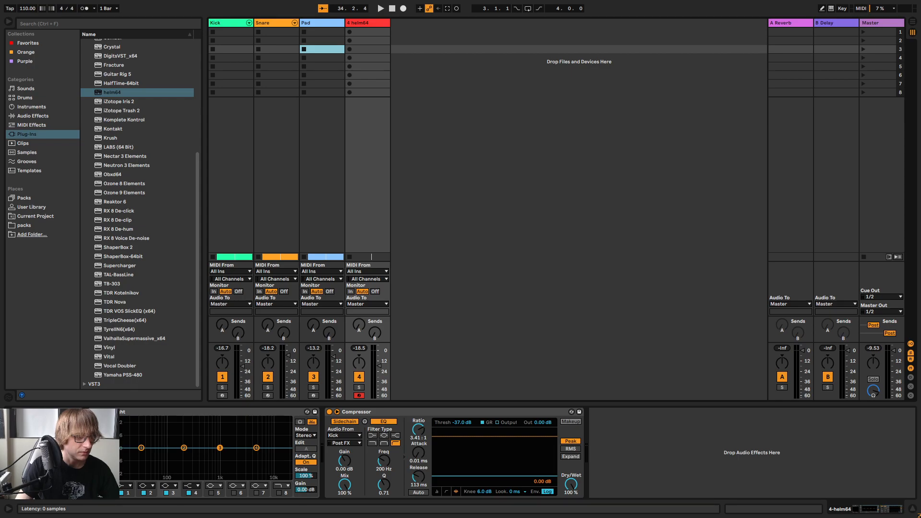
Reopen the helm plug-in window and adjust its filter cutoff and resonance while playing notes over the beat
left_click(23, 412)
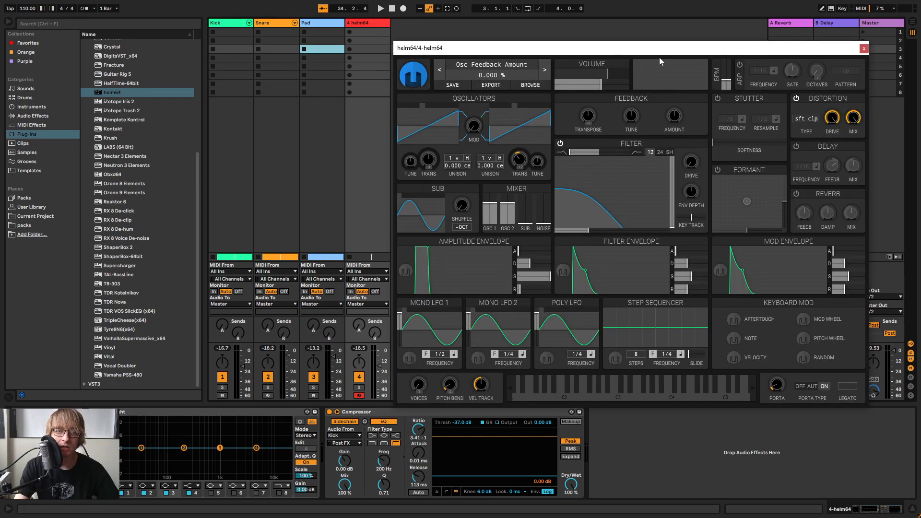
left_click_drag(654, 55, 694, 67)
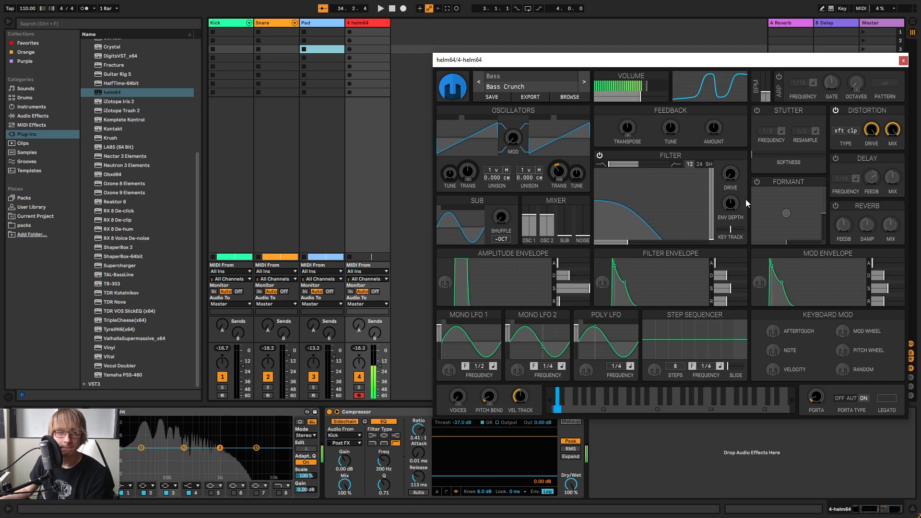
left_click_drag(638, 224, 659, 226)
key("space")
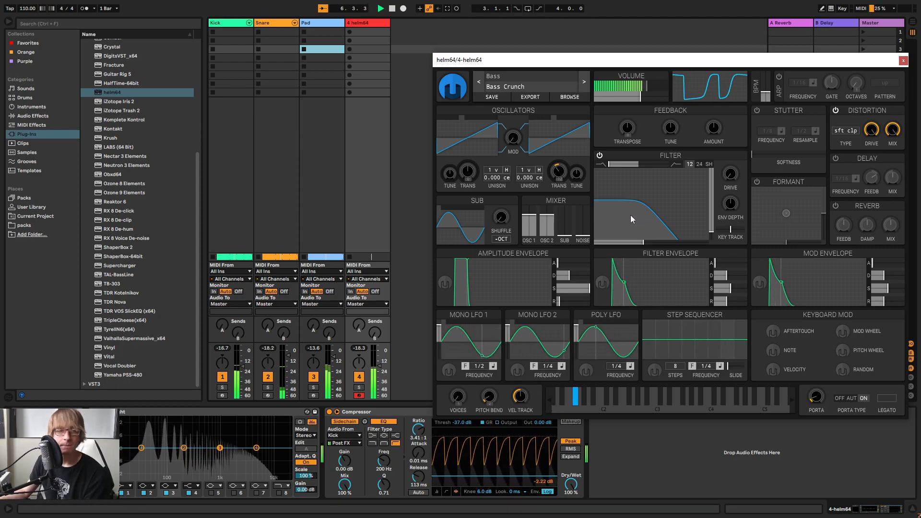
left_click_drag(632, 208, 611, 206)
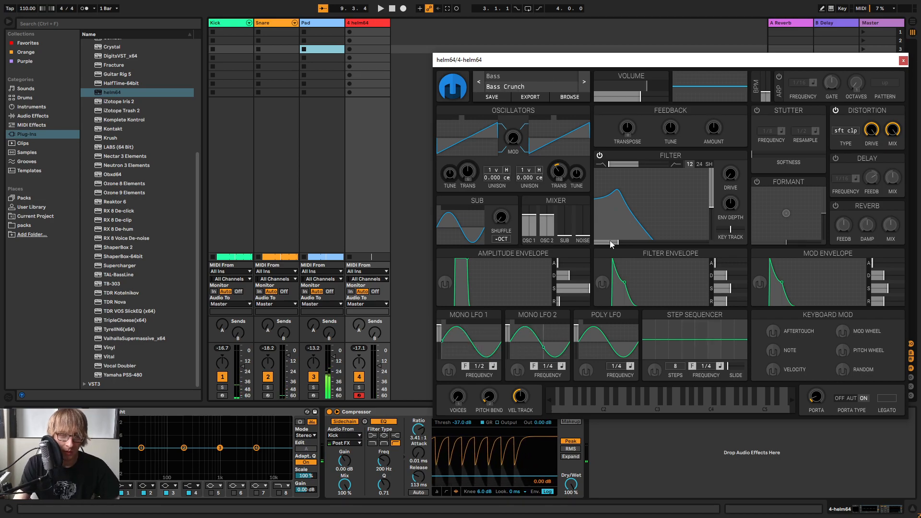
Change Mono LFO 1's waveform to saw down and its tempo frequency to 1/4
left_click(448, 339)
left_click(453, 333)
left_click(455, 331)
left_click(460, 326)
left_click(464, 323)
left_click(462, 321)
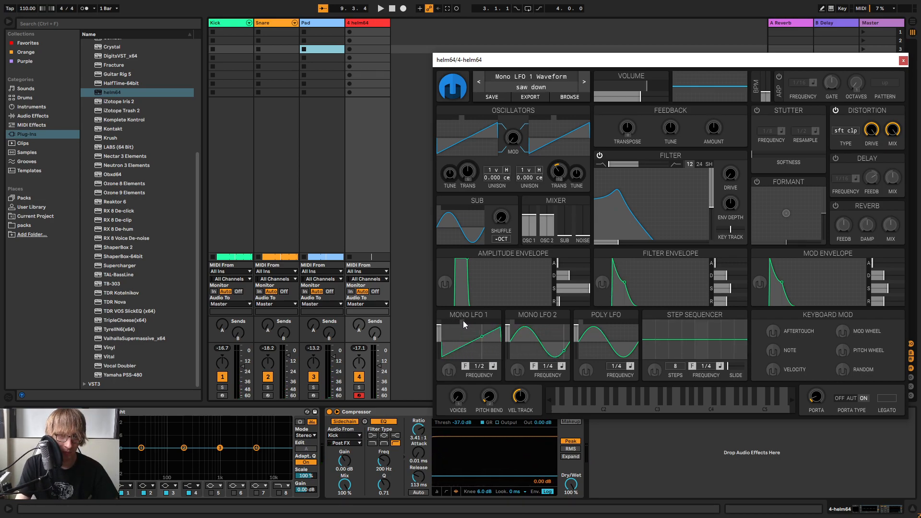
key("space")
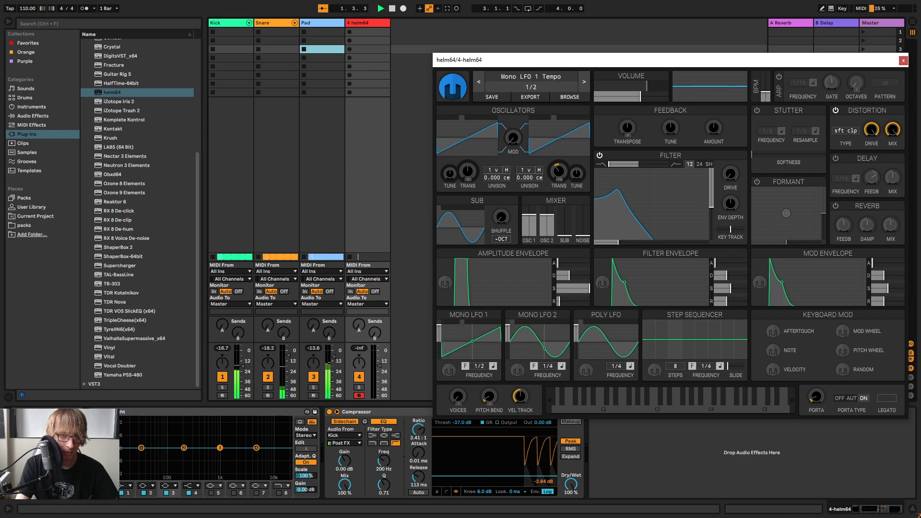
left_click_drag(474, 367, 483, 367)
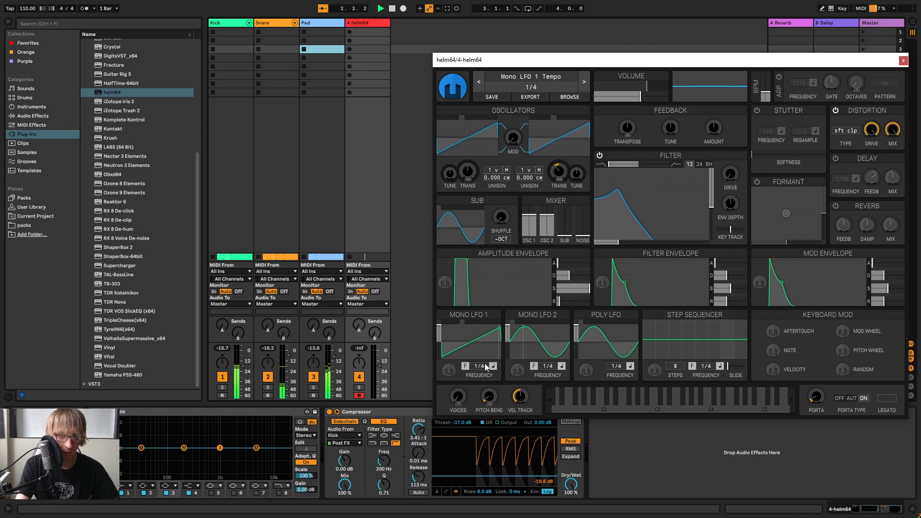
Modulate helm's filter cutoff with Mono LFO 1, raise the filter resonance to 54.66 %, and audition the sound with the beat
left_click(450, 370)
left_click_drag(619, 246, 707, 245)
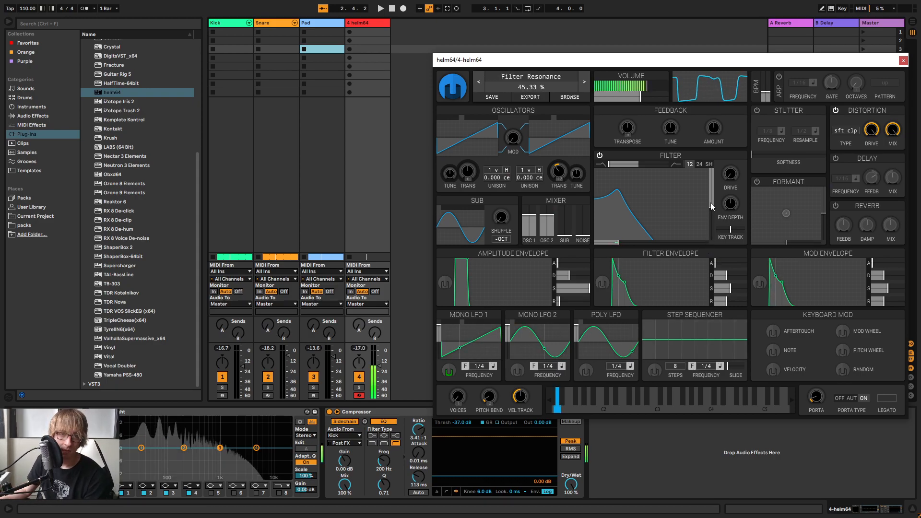
mouse_move(624, 199)
left_mouse_down()
mouse_move(623, 188)
mouse_move(631, 208)
mouse_move(626, 201)
left_mouse_up()
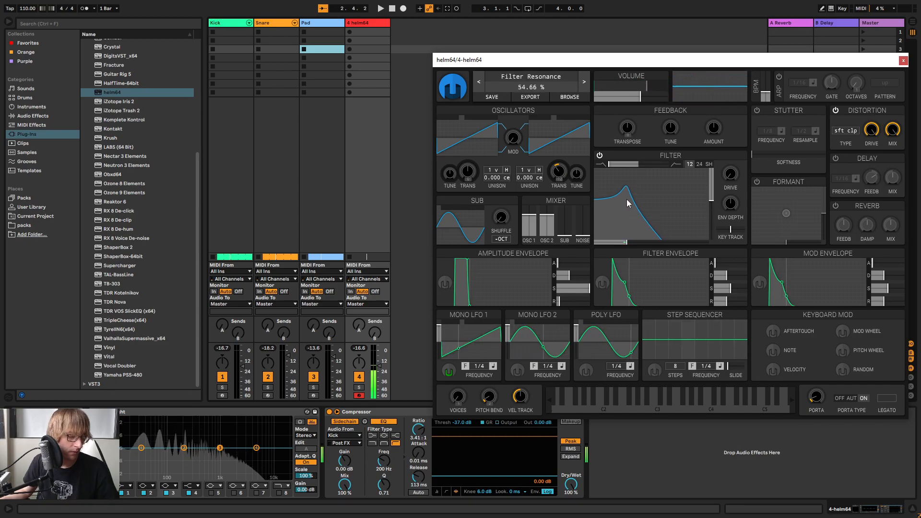
key("space")
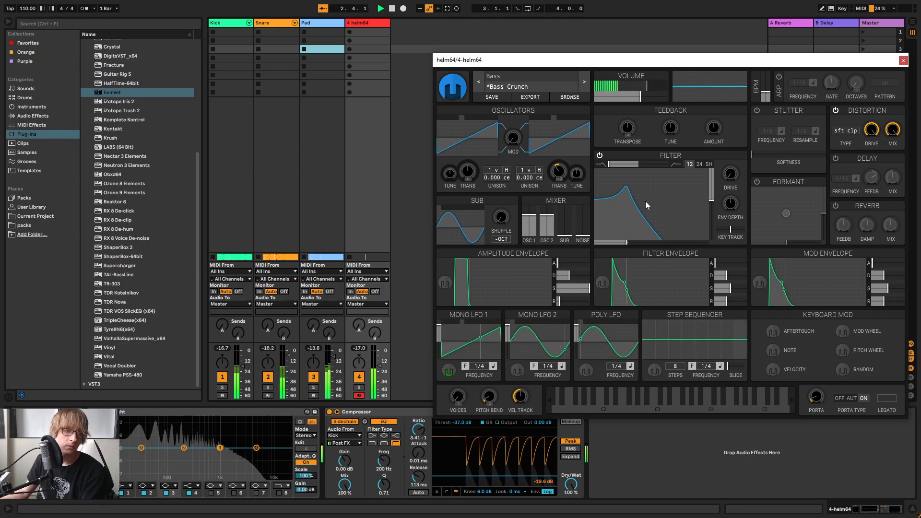
Set Mono LFO 1's retrigger mode to Sync to Playhead and raise the filter resonance to 69.33 %
left_click(464, 366)
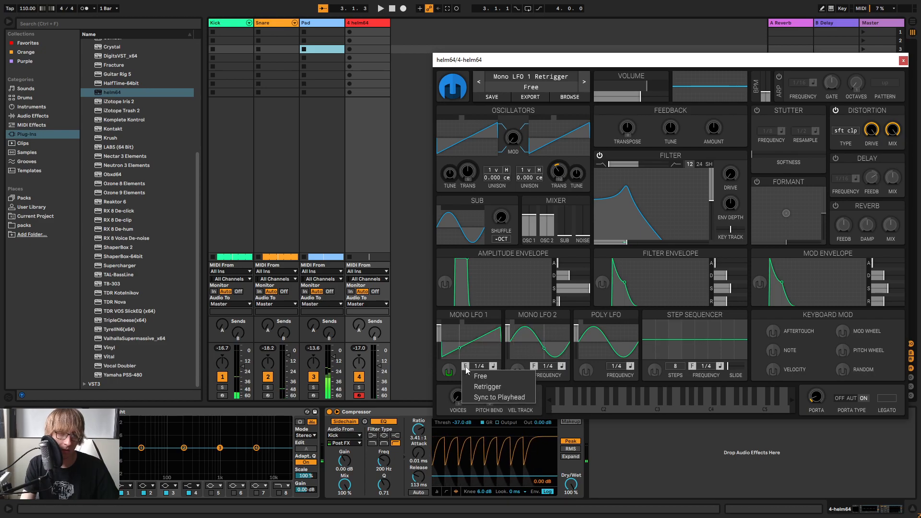
left_click(507, 396)
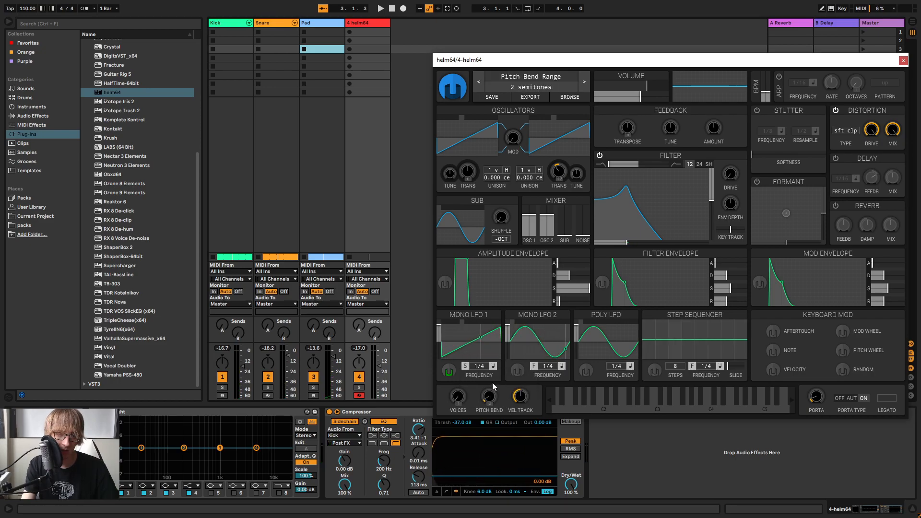
left_click(623, 190)
left_click_drag(624, 190, 624, 192)
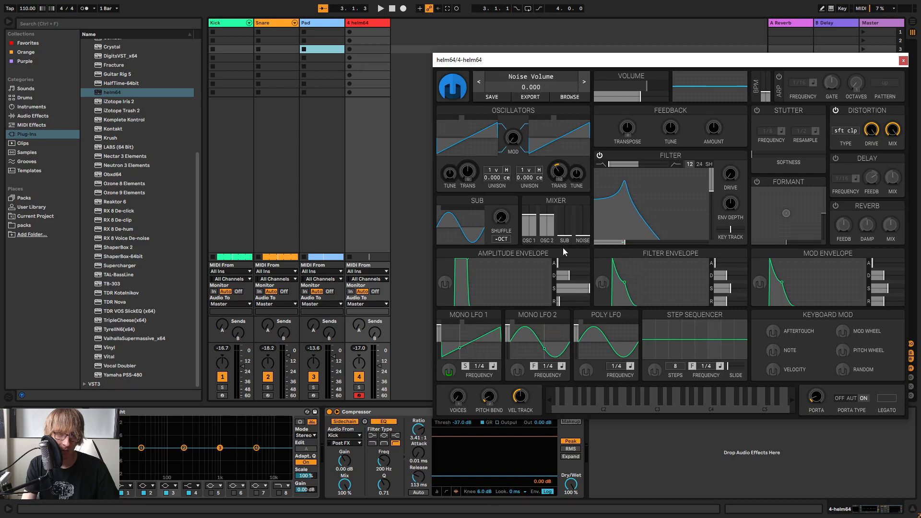
Adjust the amount of Mono LFO 1's modulation on the filter cutoff
left_click(449, 370)
left_click_drag(626, 242, 633, 243)
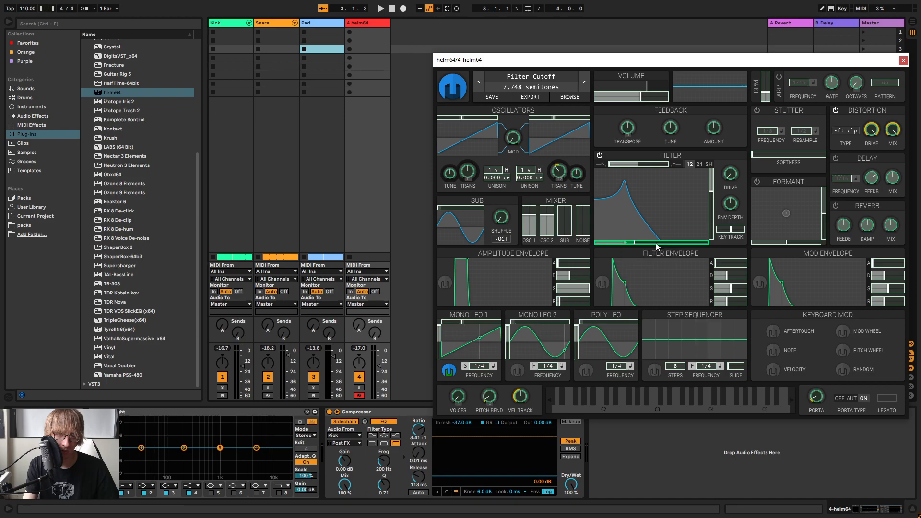
left_click(449, 370)
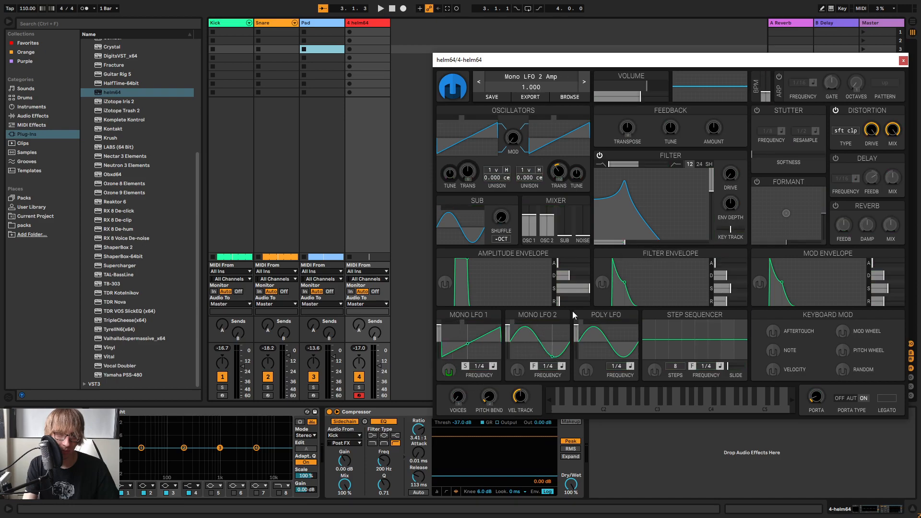
Return to Arrangement View, set the loop range to the first 8 bars, and start playback
left_click(410, 132)
key("Tab")
left_click_drag(236, 44, 258, 44)
key("space")
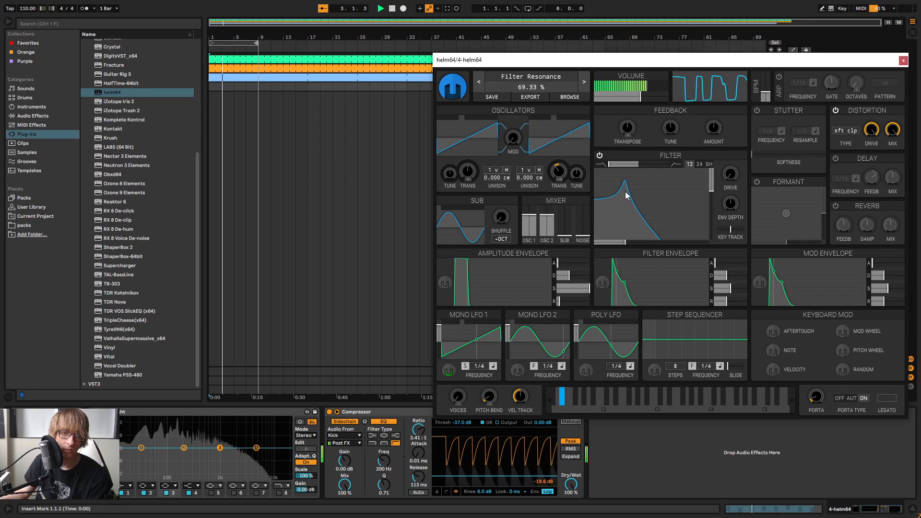
Lower helm's filter cutoff and resonance, and audition the bass against the beat
left_click_drag(626, 200, 614, 216)
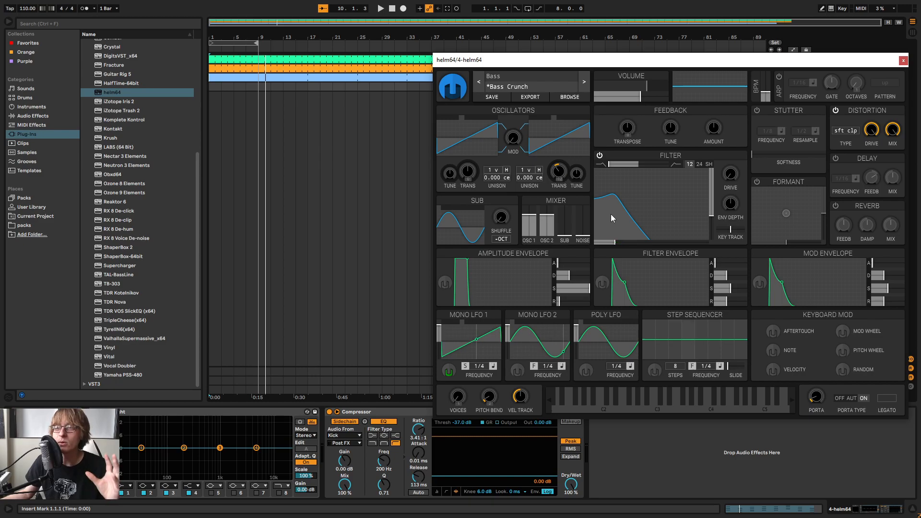
key("space")
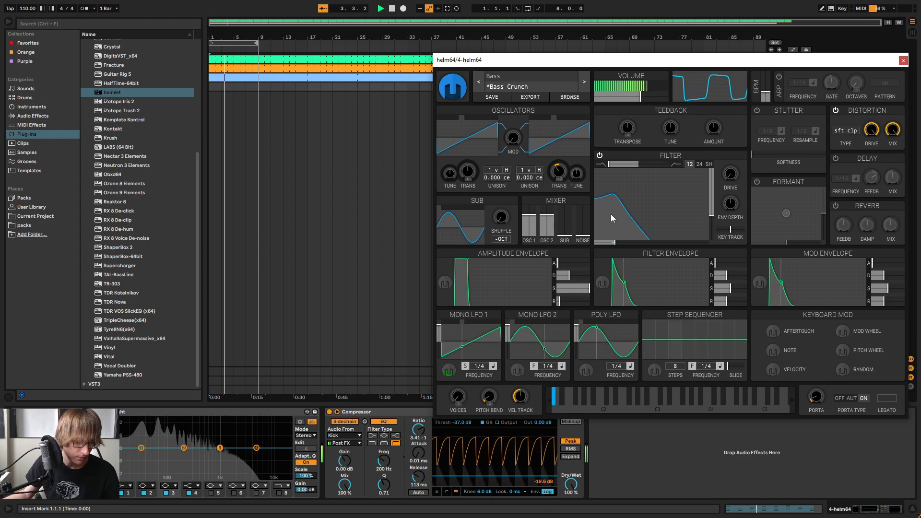
key("space")
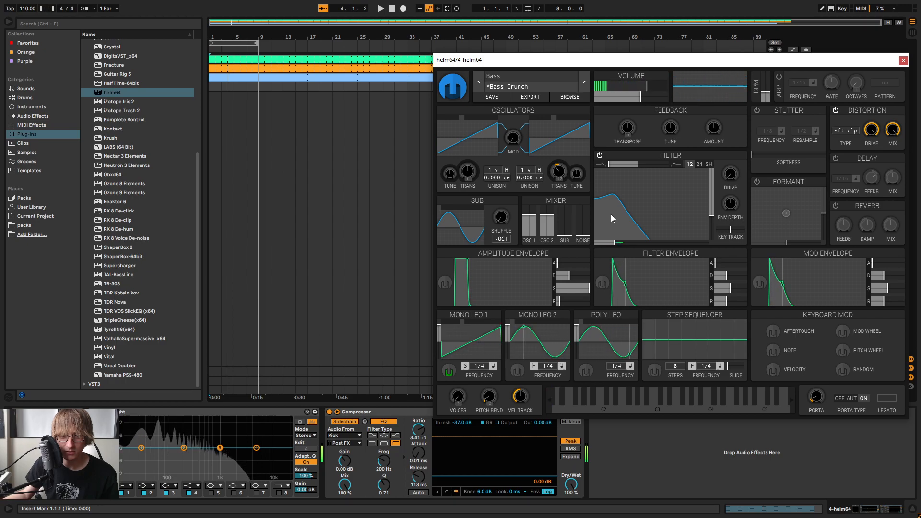
Scroll helm's on-screen keyboard down to its lowest octaves
left_click(550, 400)
left_click(549, 402)
left_click(547, 404)
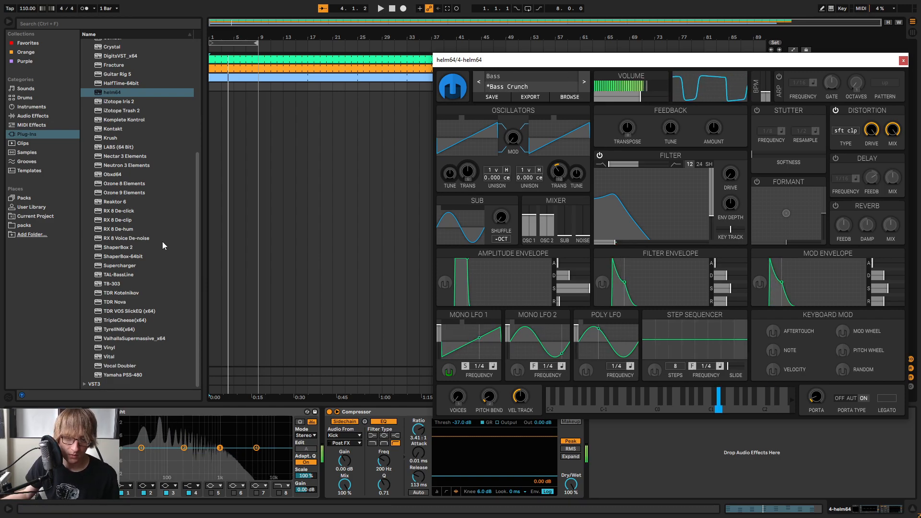
Play the bass part over the beat and capture the performed MIDI as a clip on the helm64 track
key("space")
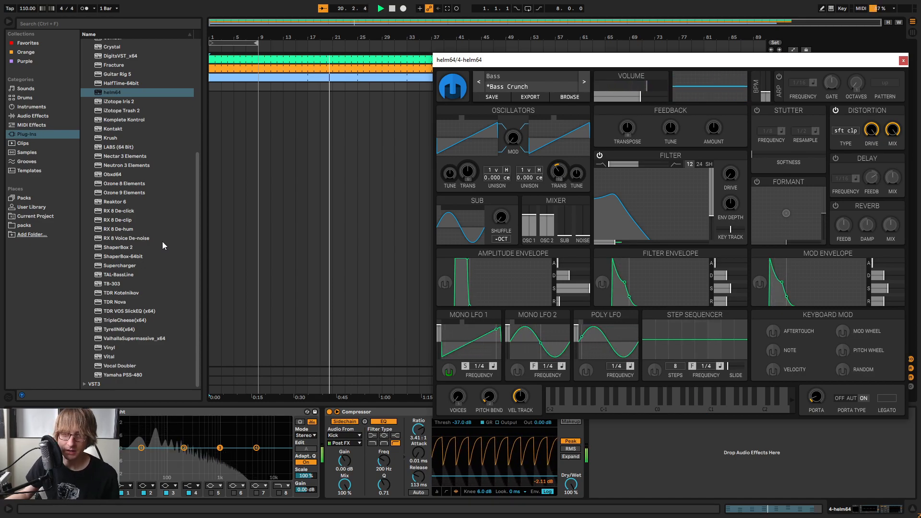
key("space")
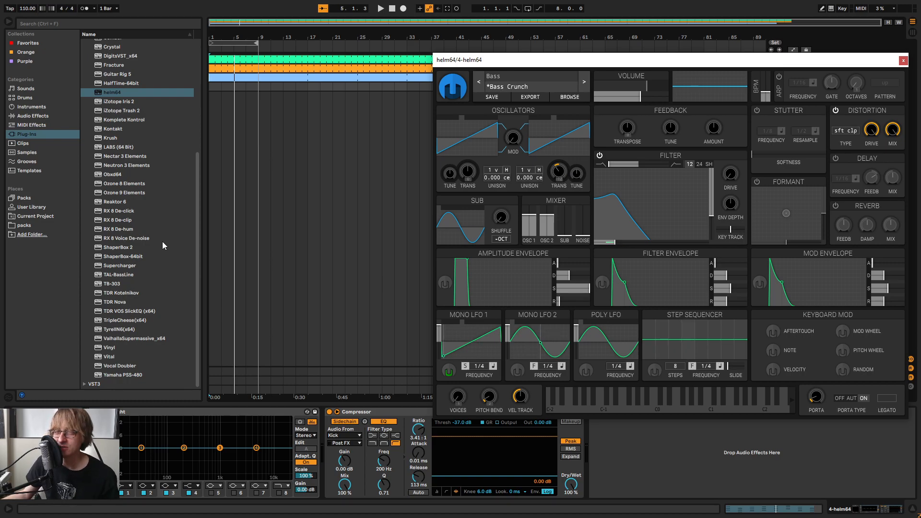
key("space")
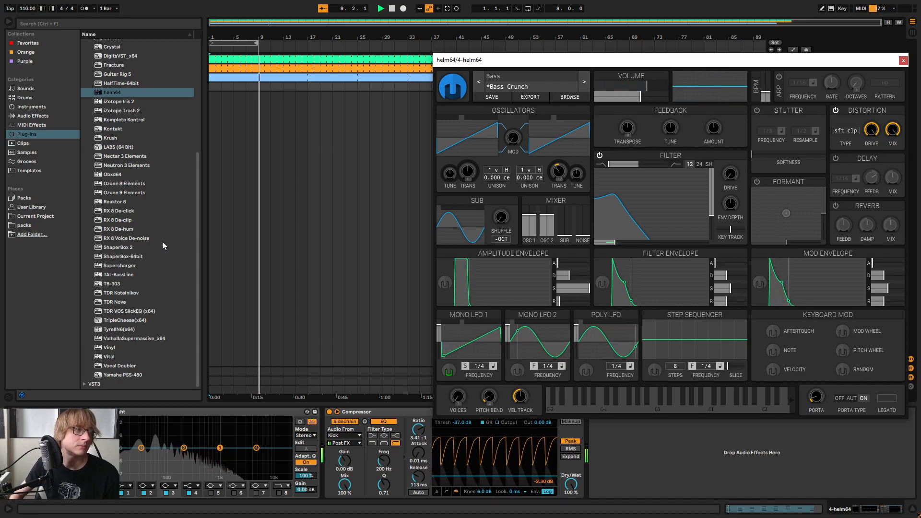
left_click(447, 9)
key("space")
Consolidate the 8-bar helm64 clip at the start of the arrangement and close the plug-in window
left_click(221, 90)
right_click(235, 87)
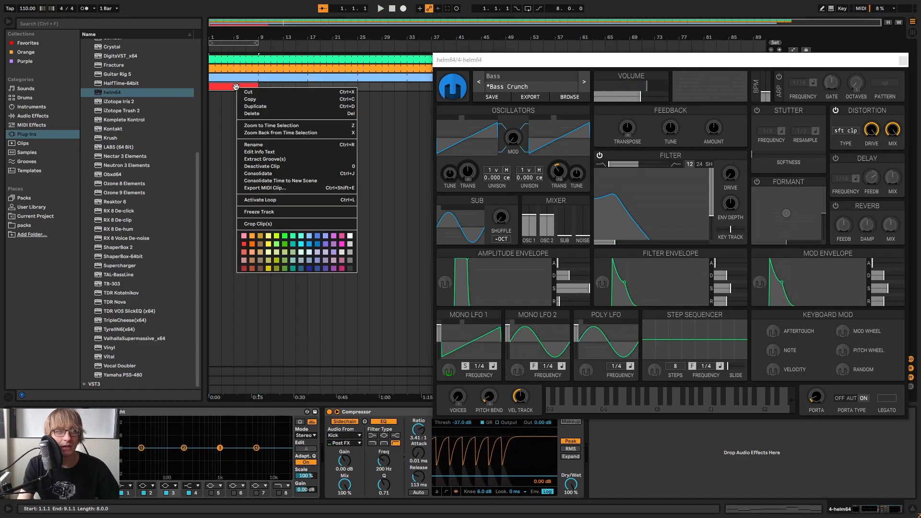
left_click(277, 174)
left_click(382, 87)
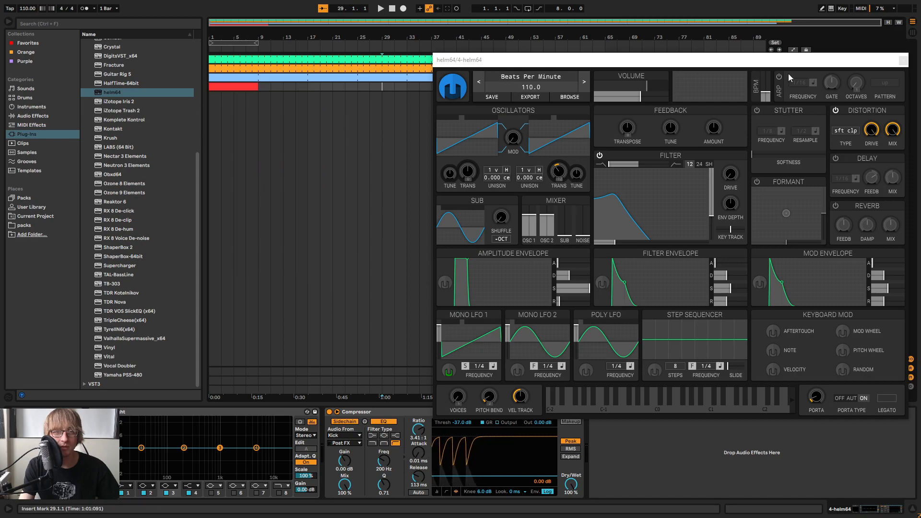
left_click(903, 60)
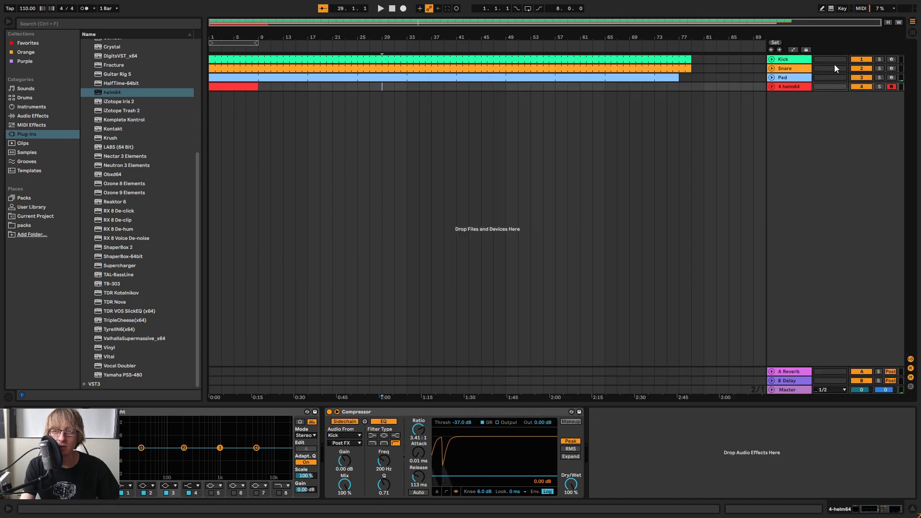
Open the 8-bar helm64 bass clip and extend its loop in the arrangement to bar 79, level with the kick and snare
double_click(241, 85)
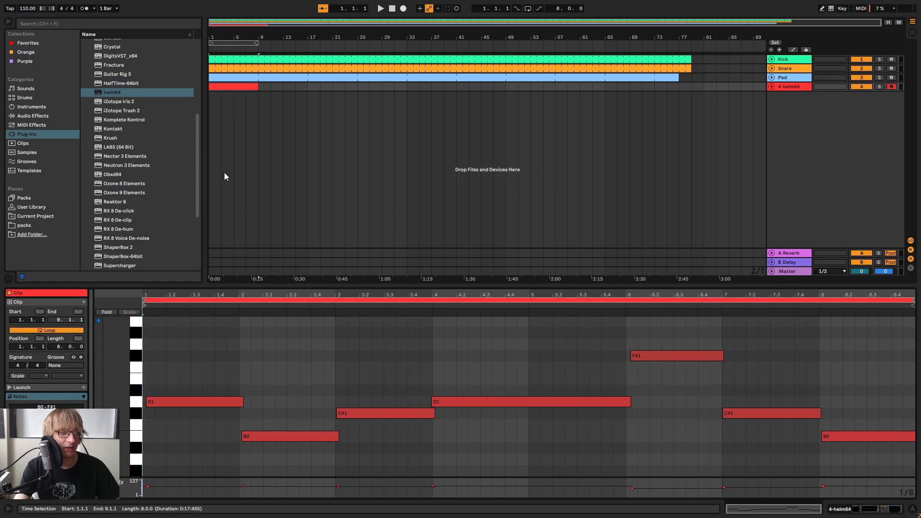
left_click_drag(258, 88, 691, 90)
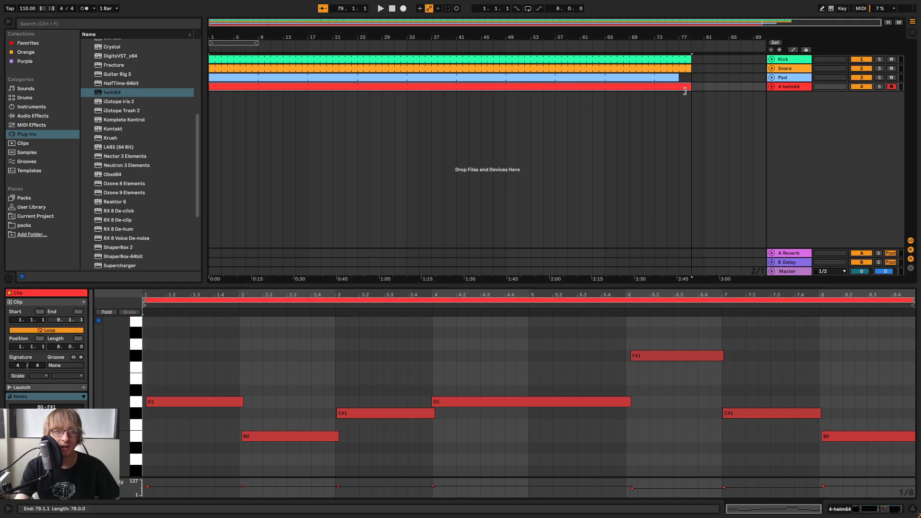
Quantize the bass clip's notes, end the long D1 note at bar 6, and play the result
left_click_drag(684, 287, 693, 136)
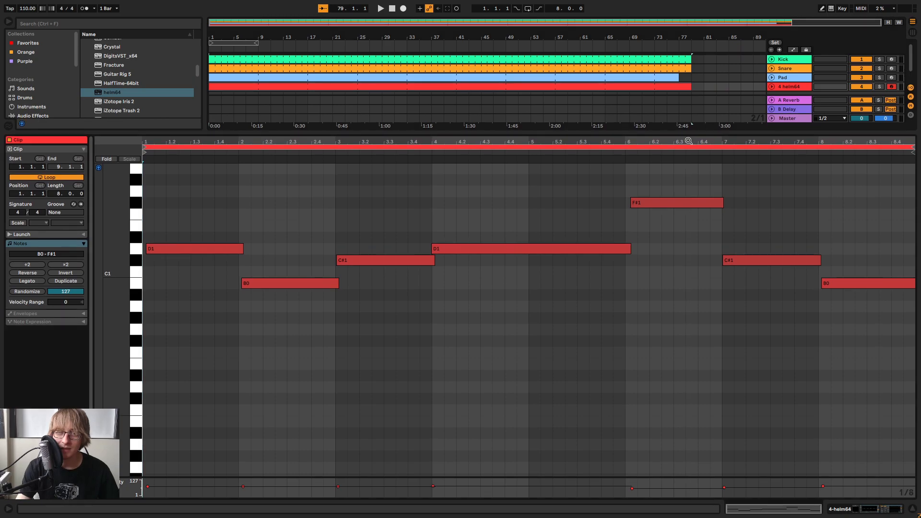
left_click(794, 220)
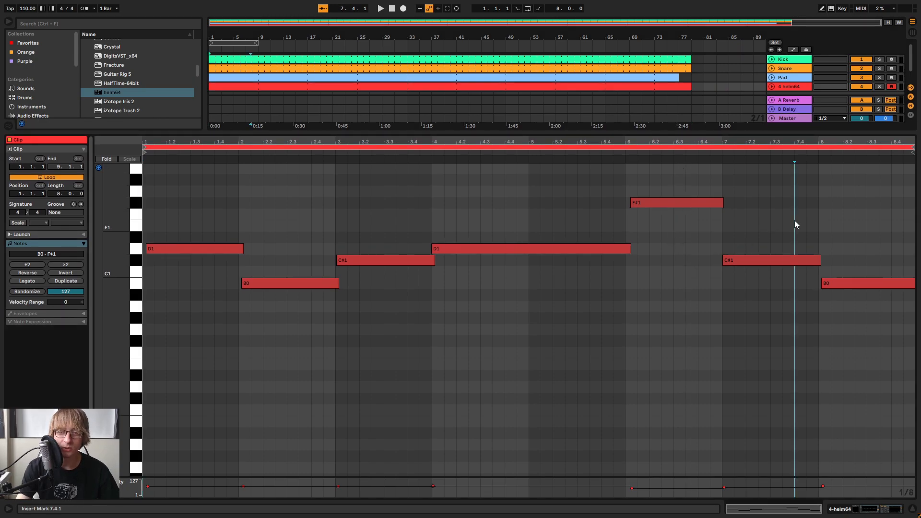
right_click(795, 217)
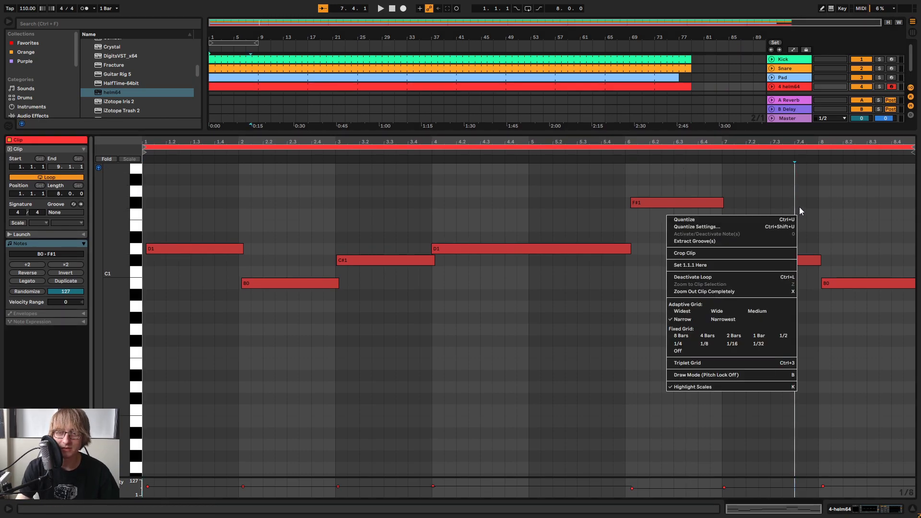
left_click(716, 219)
left_click(751, 221)
left_click_drag(636, 249, 621, 256)
key("space")
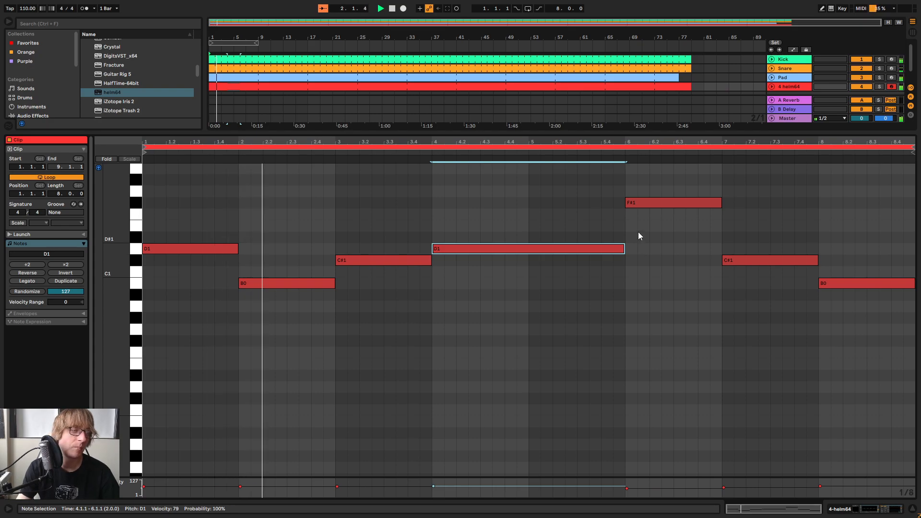
Raise the velocity of all bass notes to about 98 and replay the beat to hear them
left_click(511, 198)
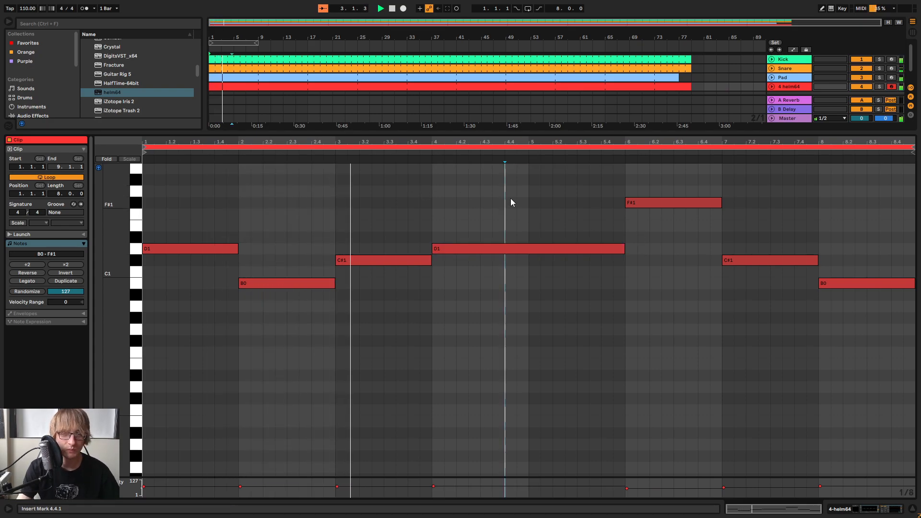
left_click(696, 246)
key("ctrl+a")
mouse_move(659, 204)
left_mouse_down()
mouse_move(659, 244)
mouse_move(660, 197)
left_mouse_up()
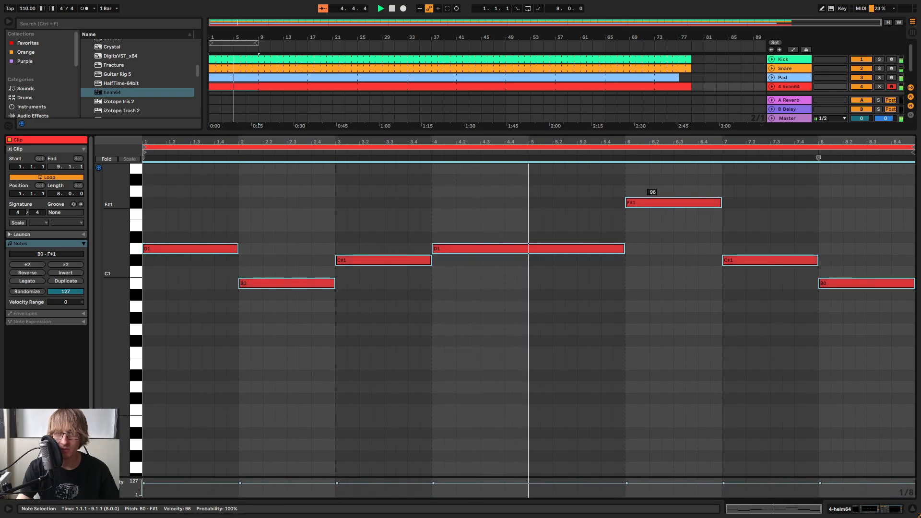
key("space")
key("space")
left_click(781, 220)
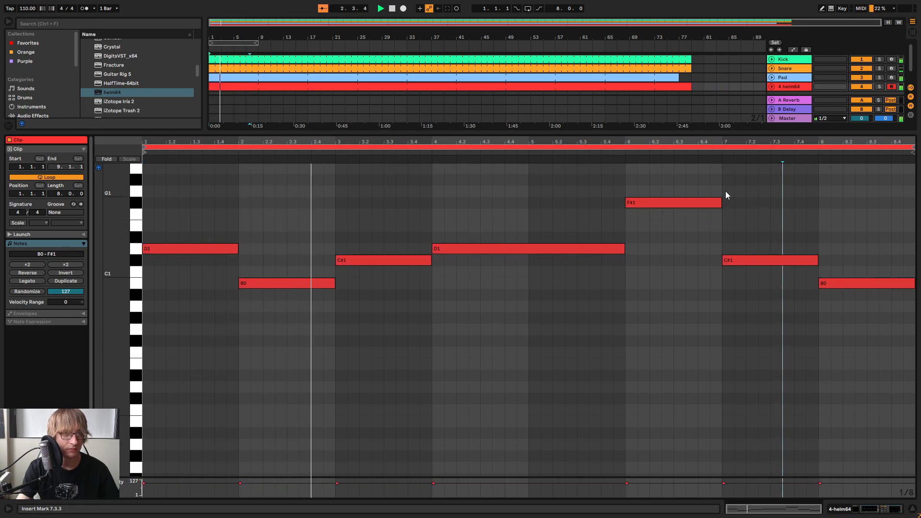
Rename the helm64 track to Bass
left_click_drag(673, 133, 669, 197)
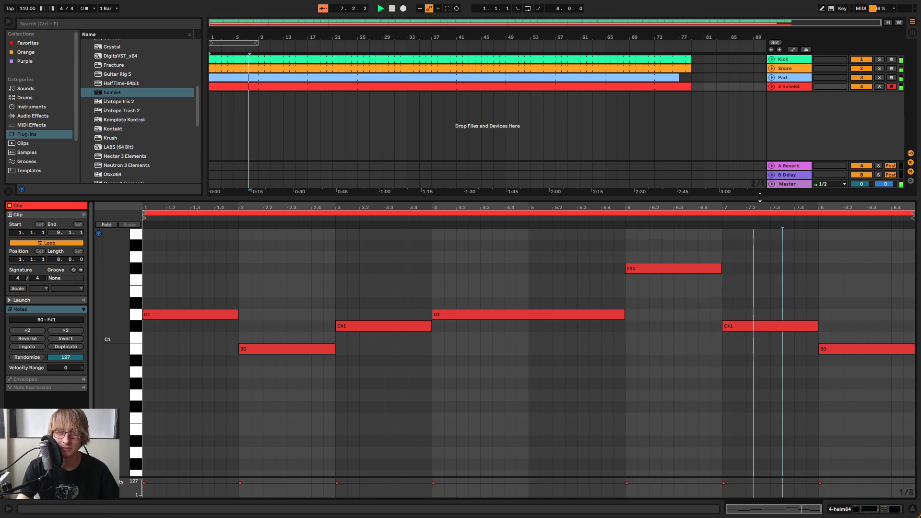
left_click_drag(759, 197, 760, 234)
right_click(790, 88)
left_click(804, 126)
type("Bass")
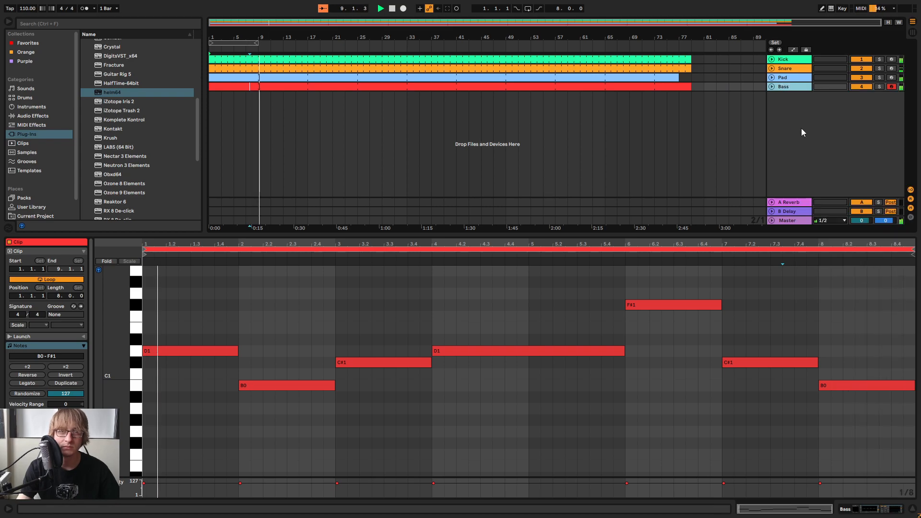
key("Return")
Extend the kick, snare, pad and bass clips so they all end at bar 81
mouse_move(688, 85)
left_mouse_down()
mouse_move(721, 86)
mouse_move(696, 86)
mouse_move(691, 68)
mouse_move(704, 68)
mouse_move(702, 59)
mouse_move(703, 77)
left_mouse_up()
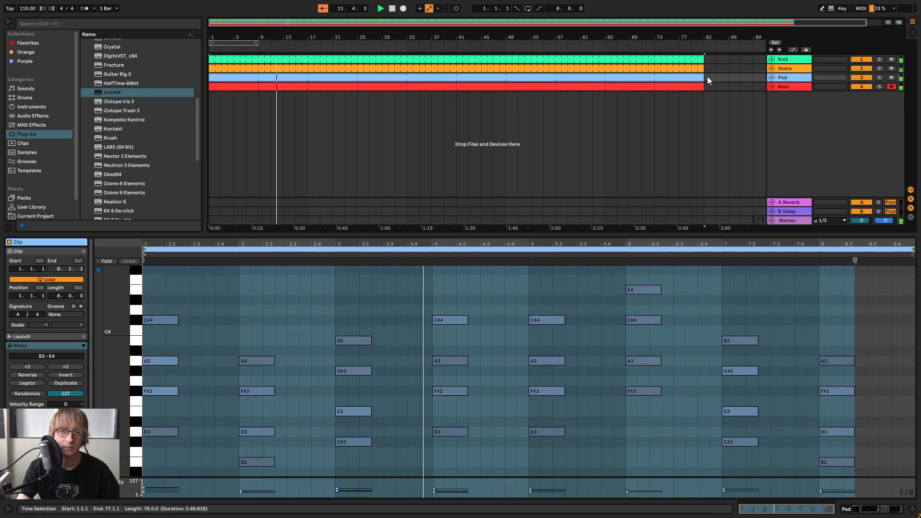
left_click(726, 76)
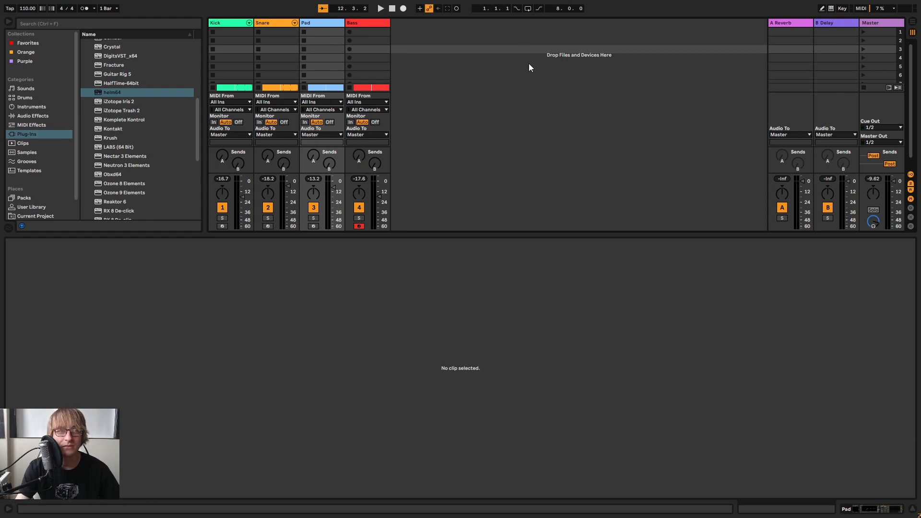
Play the beat from the start and raise the Bass track's volume to -17.6 dB in the mixer
left_click_drag(486, 236, 497, 340)
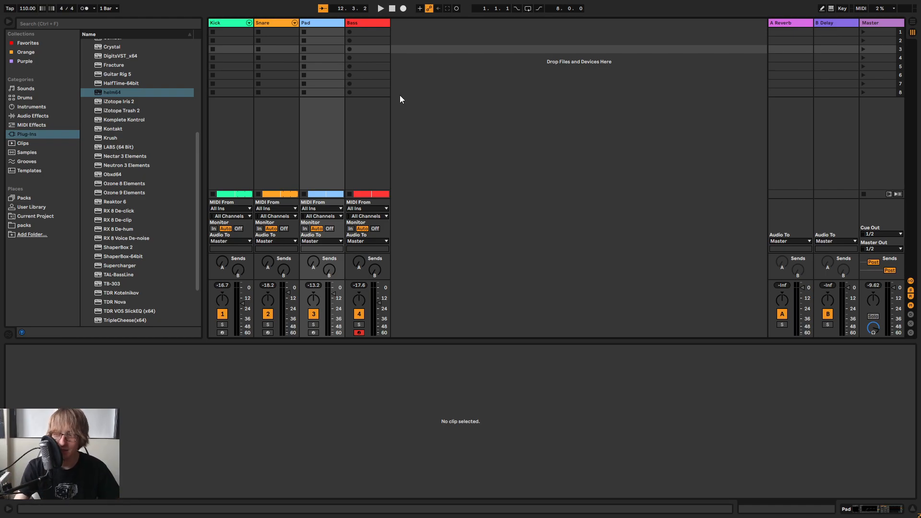
key("Tab")
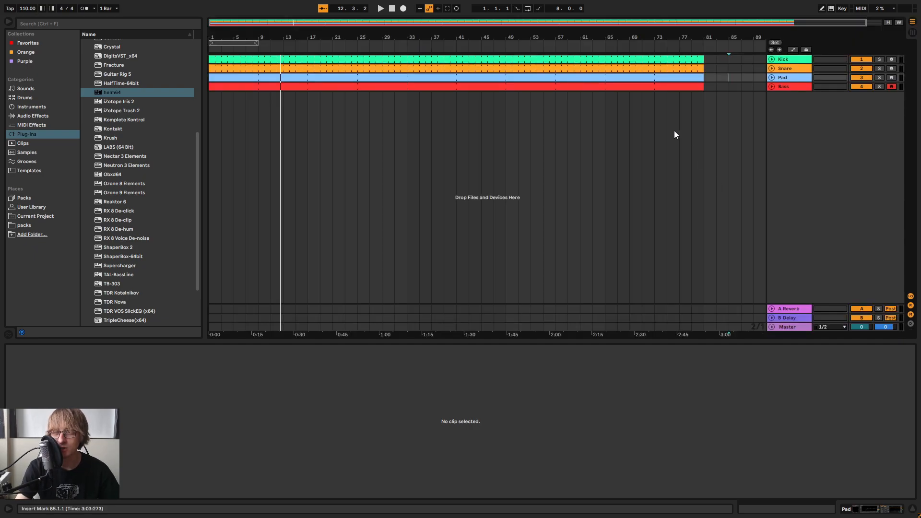
left_click(392, 9)
left_click(380, 9)
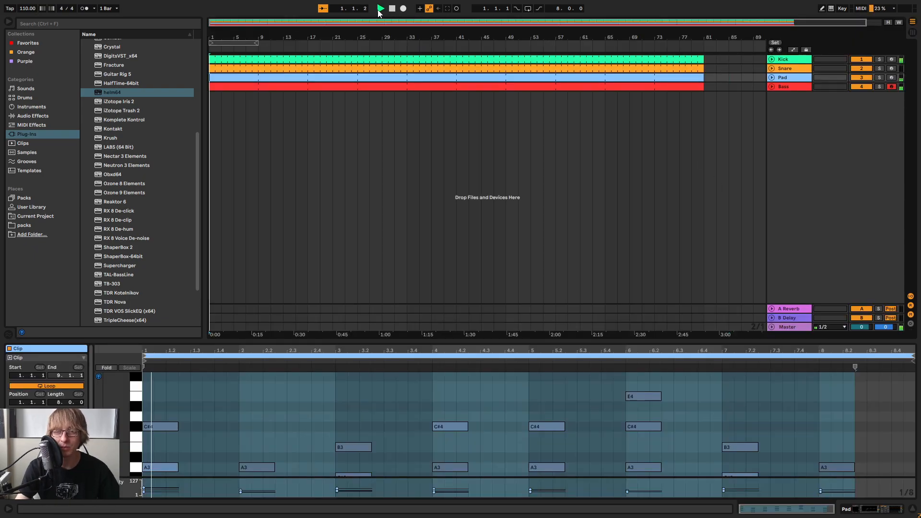
left_click(654, 87)
key("Tab")
left_click_drag(379, 300, 378, 297)
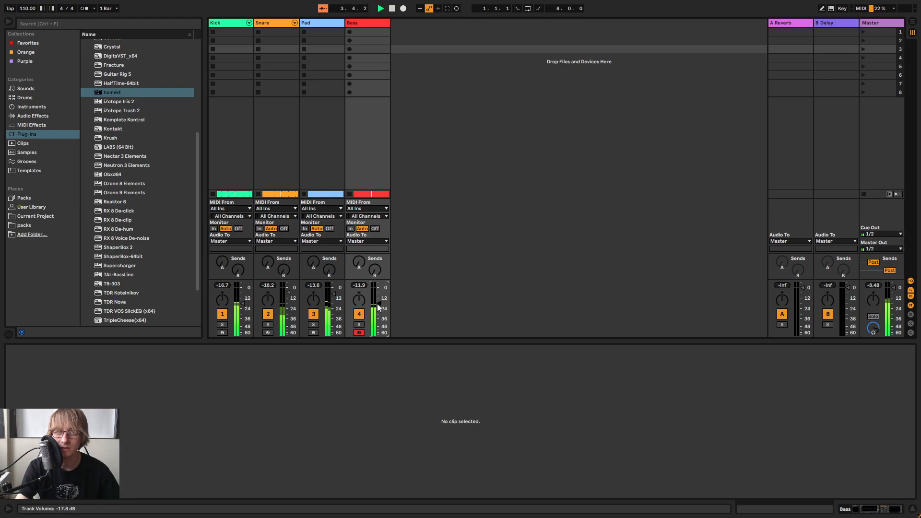
key("Tab")
Open helm64 on the Bass track, try a higher filter cutoff and resonance, and bring both back down during playback
key("Tab")
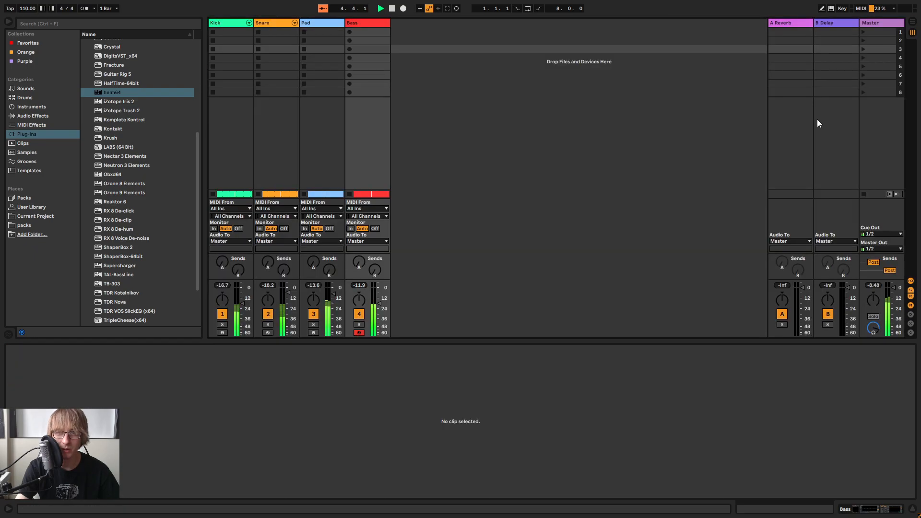
key("Tab")
left_click(787, 86)
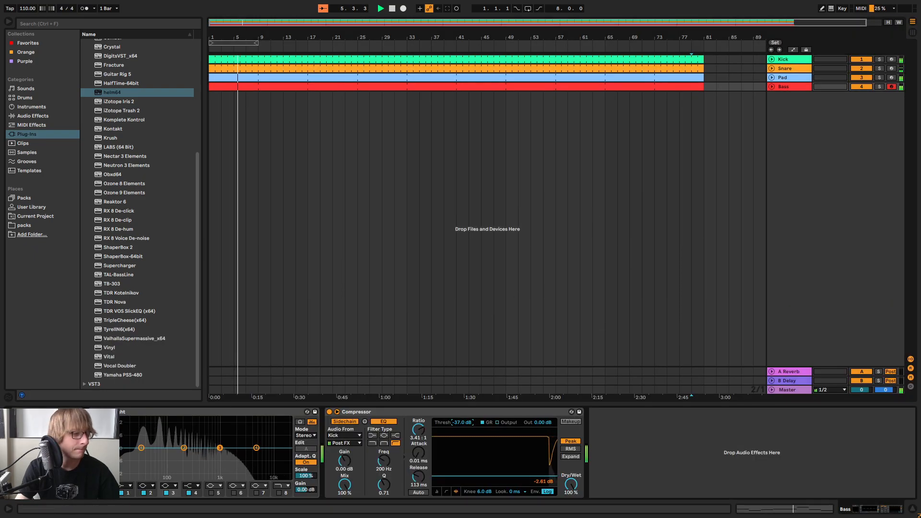
left_click(26, 412)
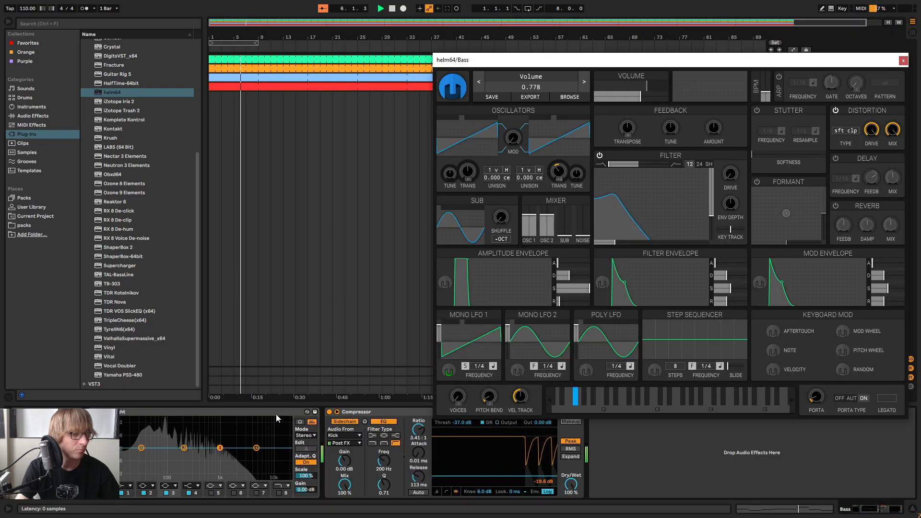
left_click(611, 198)
mouse_move(611, 200)
left_mouse_down()
mouse_move(623, 196)
mouse_move(623, 219)
mouse_move(646, 211)
mouse_move(650, 203)
mouse_move(626, 196)
left_mouse_up()
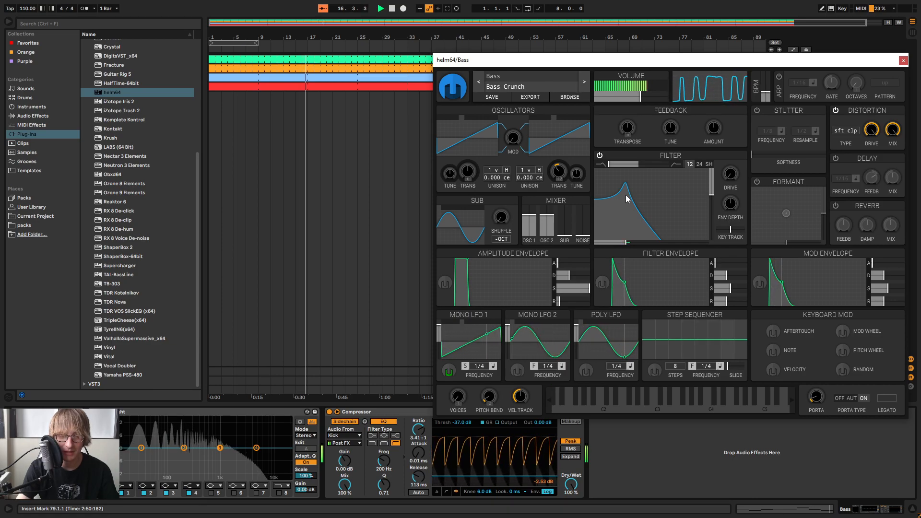
left_click_drag(625, 196, 618, 218)
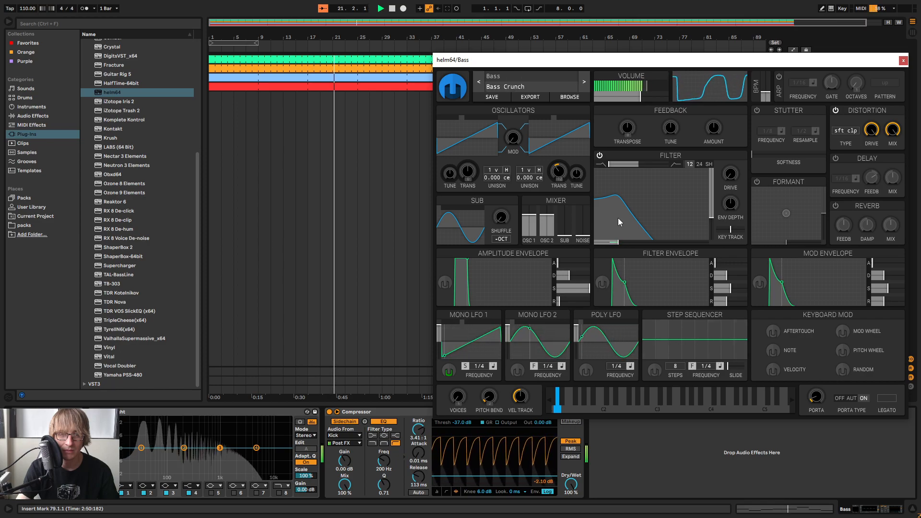
mouse_move(871, 130)
left_mouse_down()
mouse_move(871, 184)
mouse_move(871, 130)
left_mouse_up()
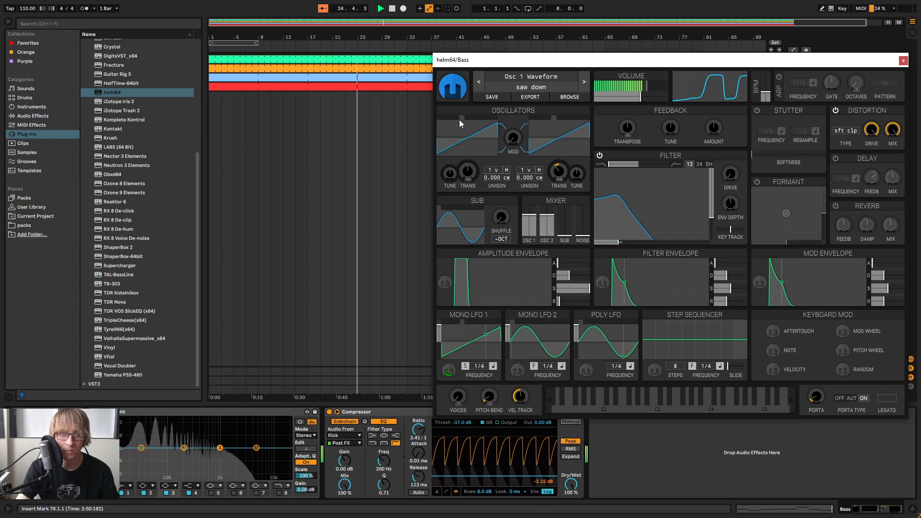
Try other helm oscillator waveforms, with a square wave on oscillator 1 and saw up on oscillator 2
left_click(554, 119)
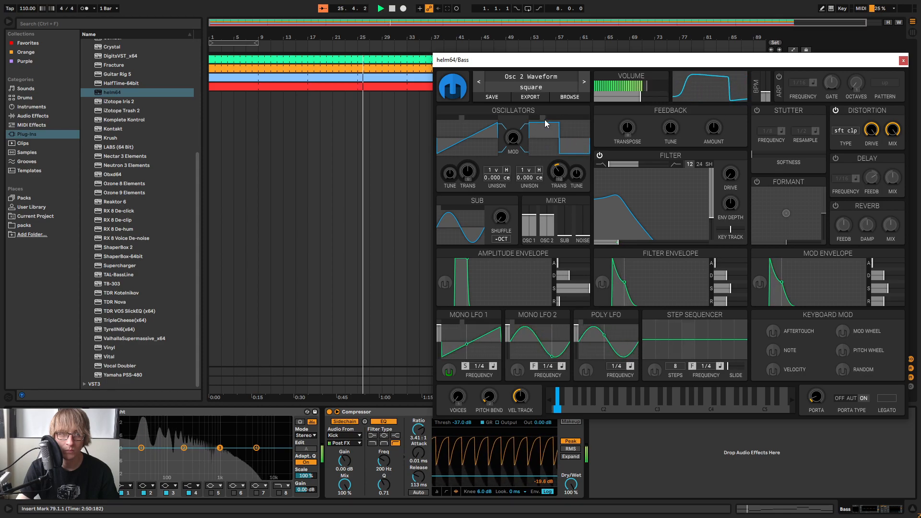
left_click(546, 119)
left_click(552, 119)
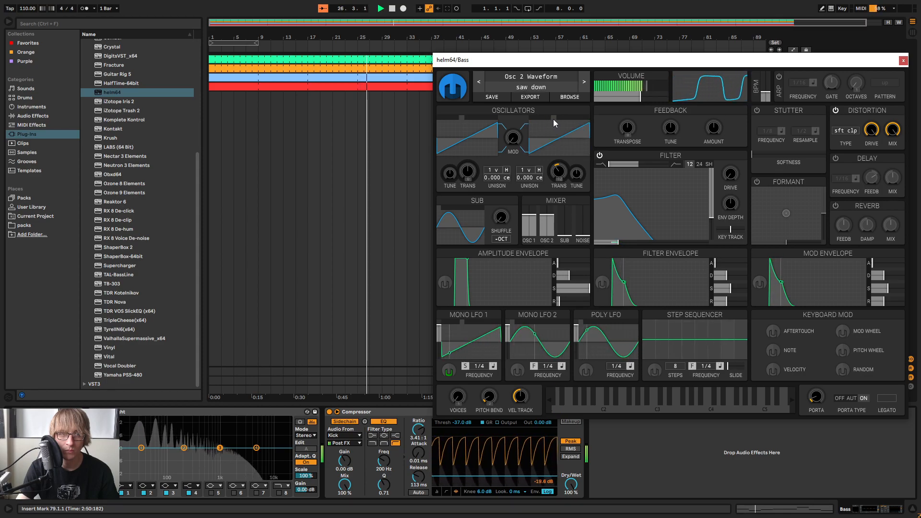
left_click(462, 117)
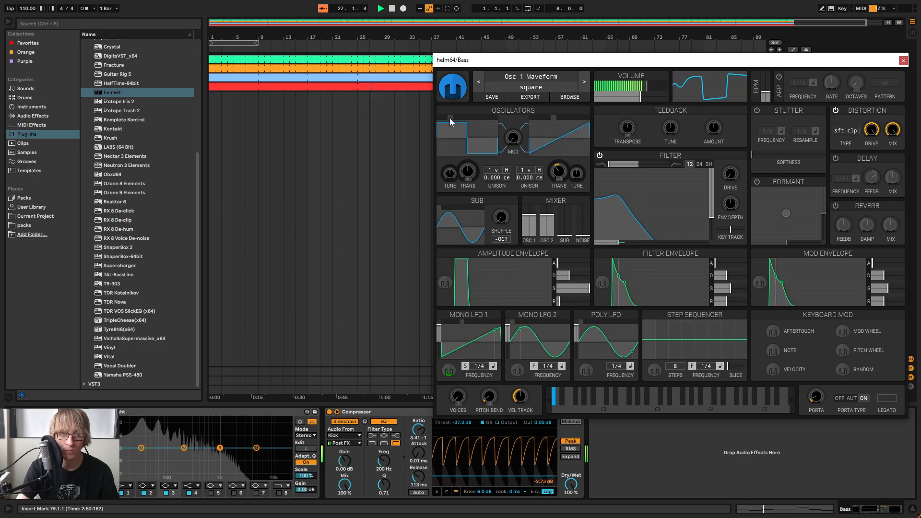
left_click(546, 119)
left_click_drag(544, 119, 547, 122)
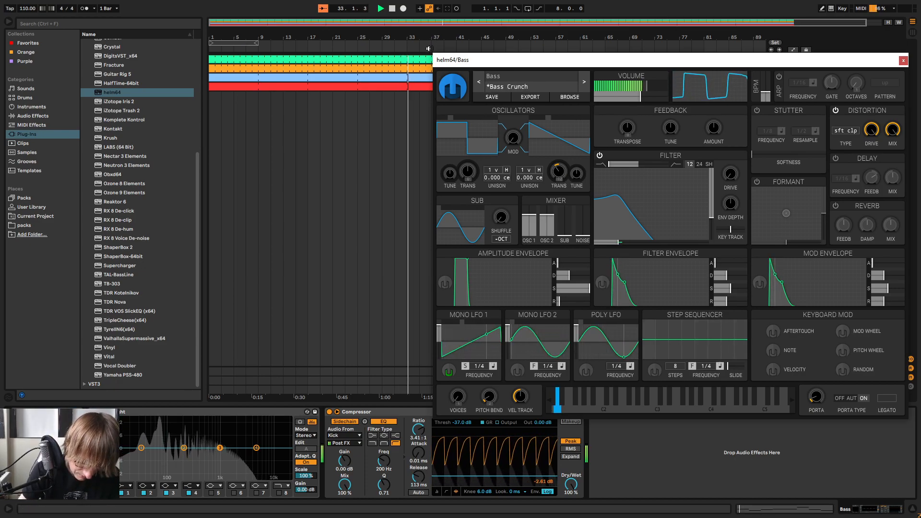
Solo the Bass track to compare waveforms, set both helm oscillators to saw down, and unsolo the track
left_click_drag(631, 60, 632, 179)
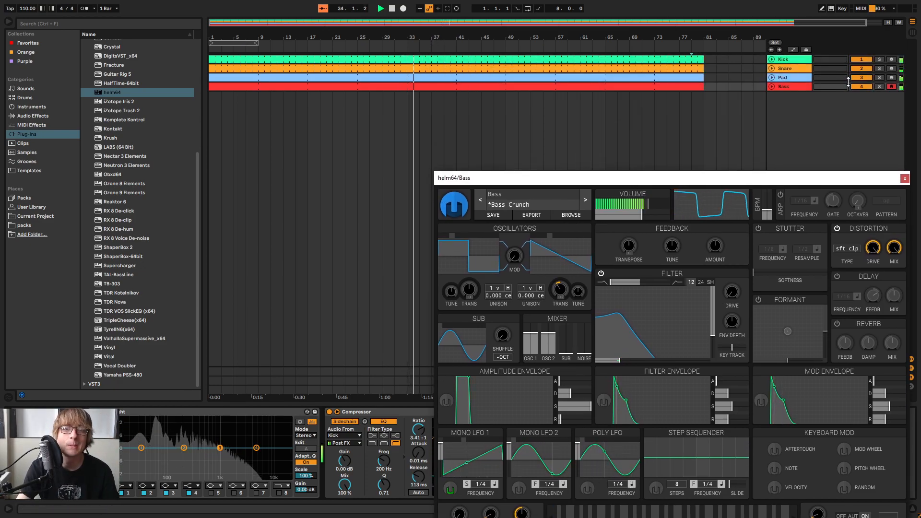
left_click(878, 87)
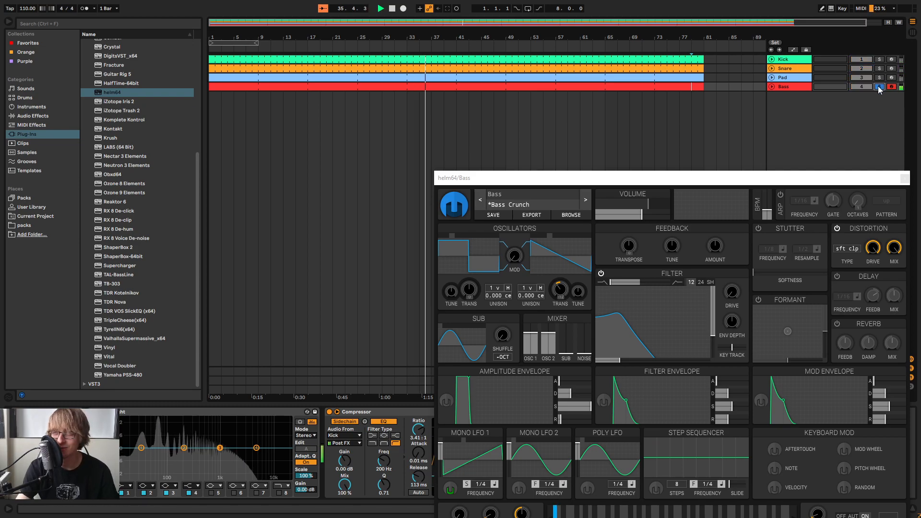
left_click(460, 235)
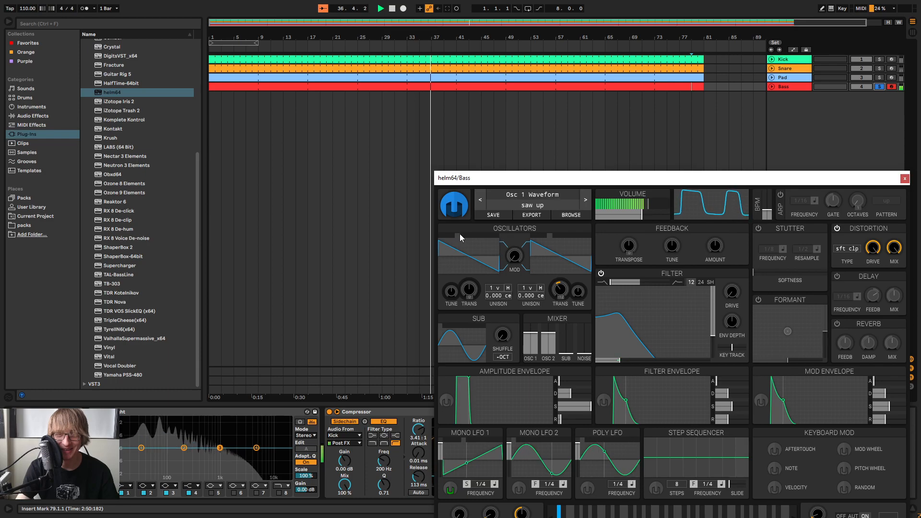
left_click(552, 234)
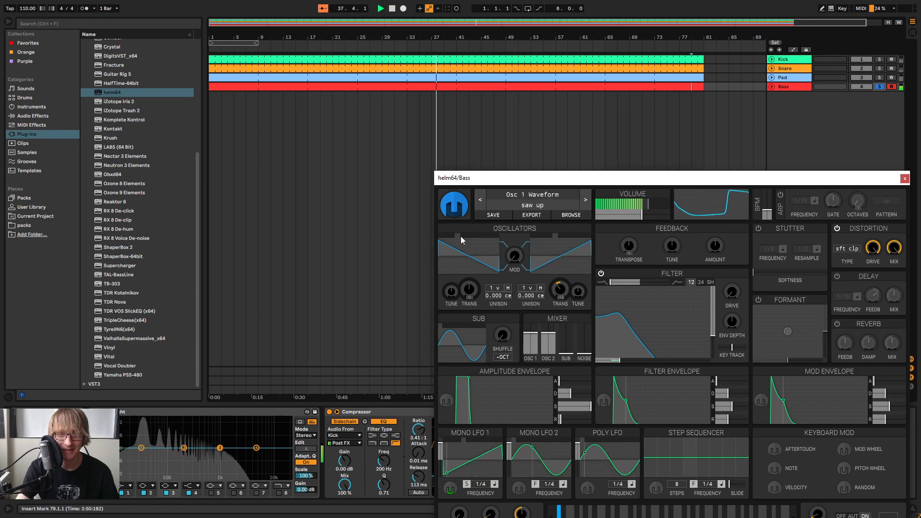
left_click(460, 235)
left_click(879, 87)
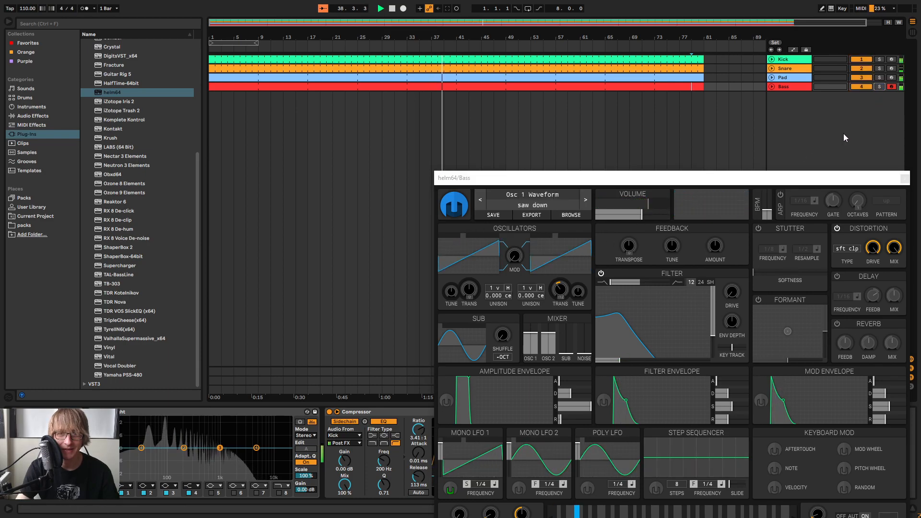
Close the helm64 window and replay the whole beat from the start
left_click_drag(773, 185, 661, 69)
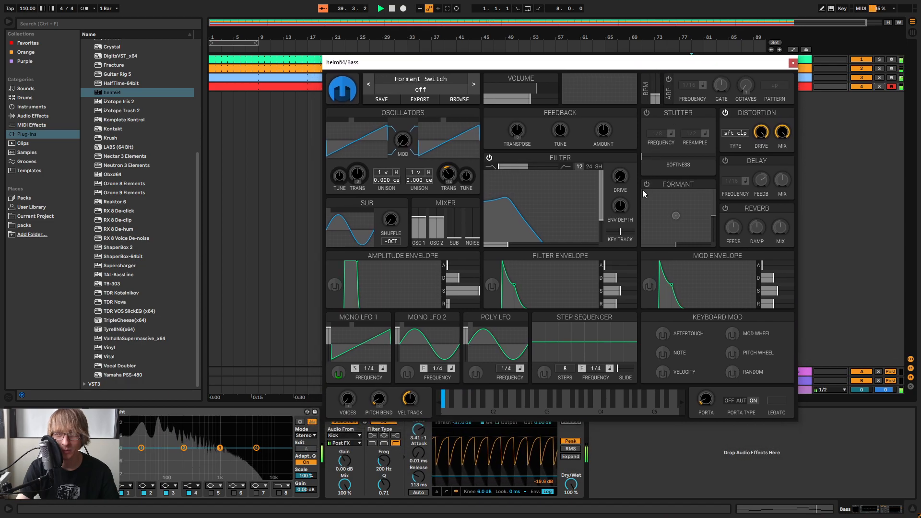
left_click(793, 63)
left_click(392, 9)
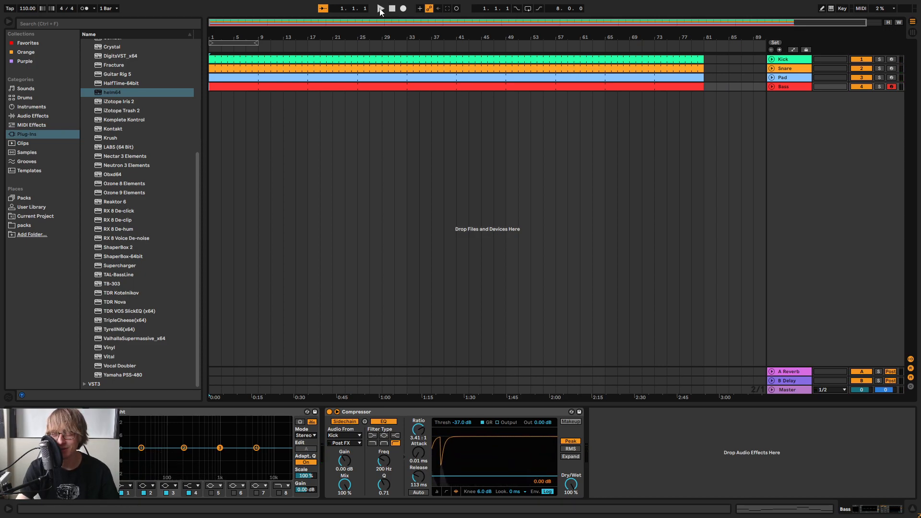
left_click(379, 9)
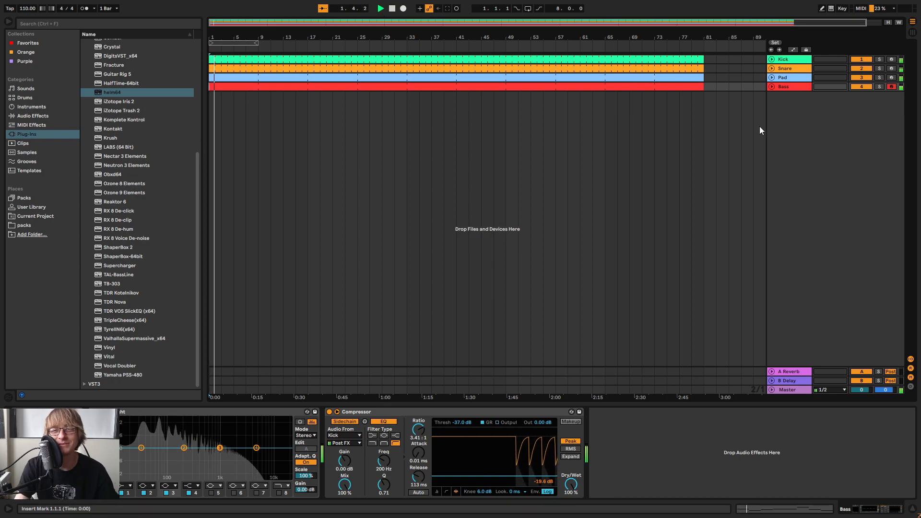
Solo the Bass track during playback to hear it alone, check its mixer level, and unsolo it
left_click(879, 86)
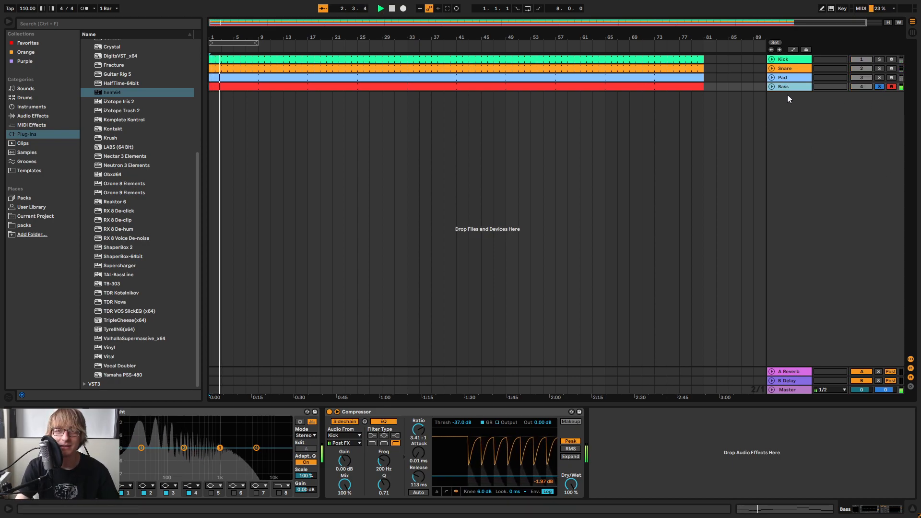
left_click(346, 294)
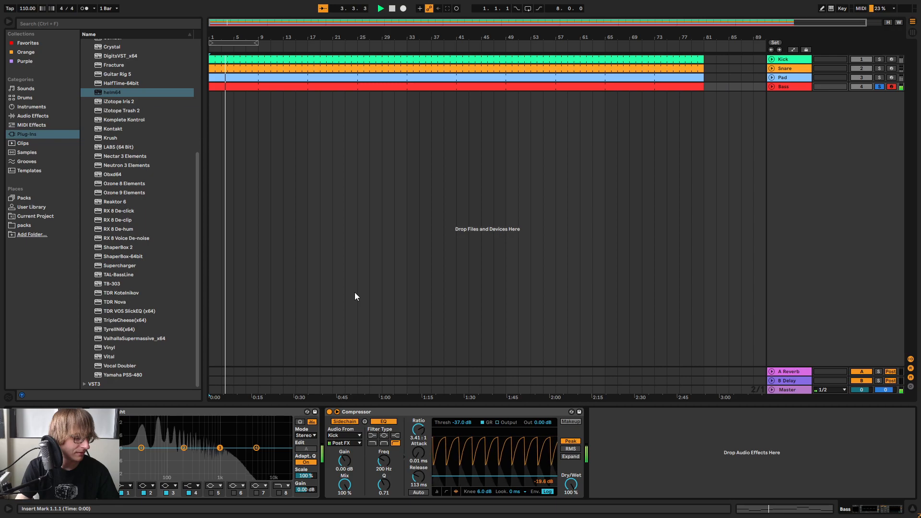
key("Tab")
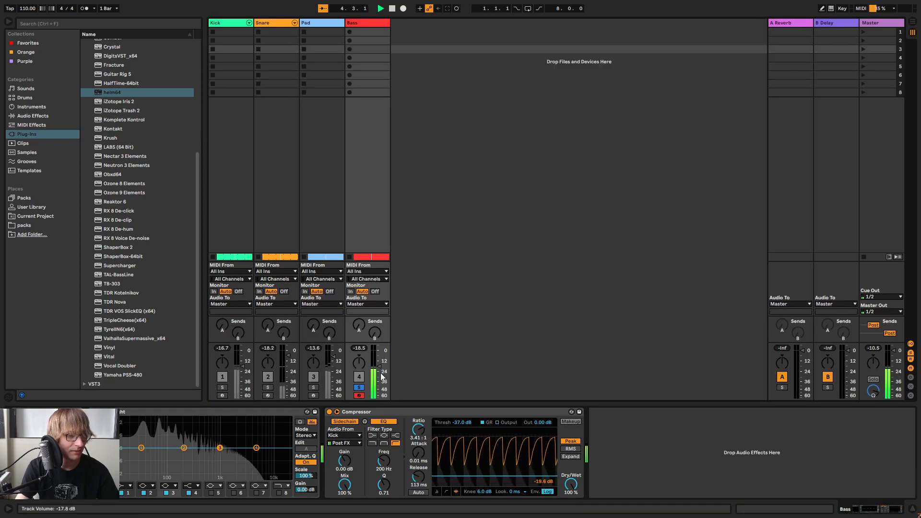
left_click(358, 389)
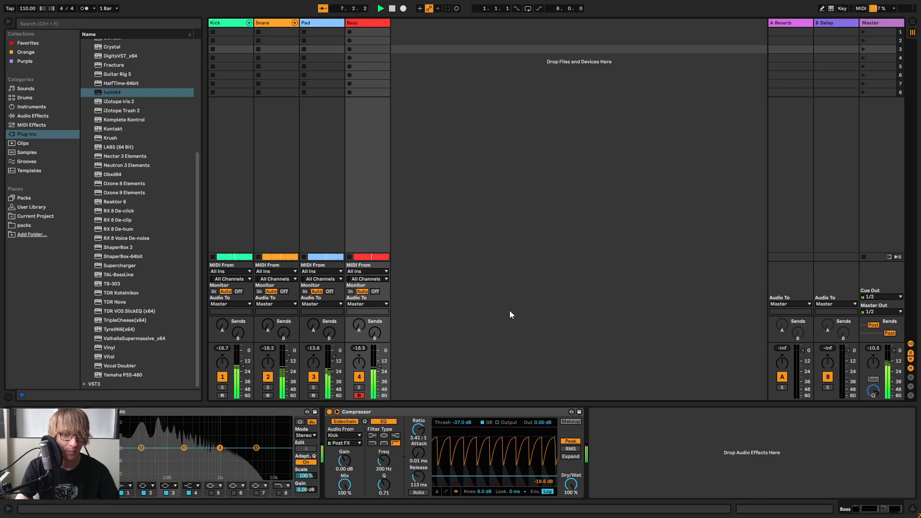
Select the Kick, Snare, Pad and Bass tracks together and raise their volumes slightly in the mixer
left_click(233, 25)
left_click(358, 23)
key("Tab")
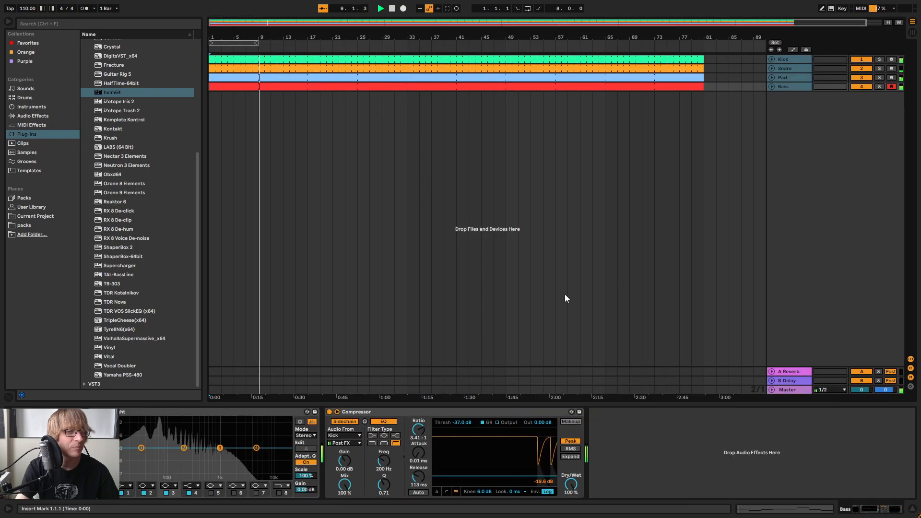
key("Tab")
left_click_drag(387, 365, 387, 363)
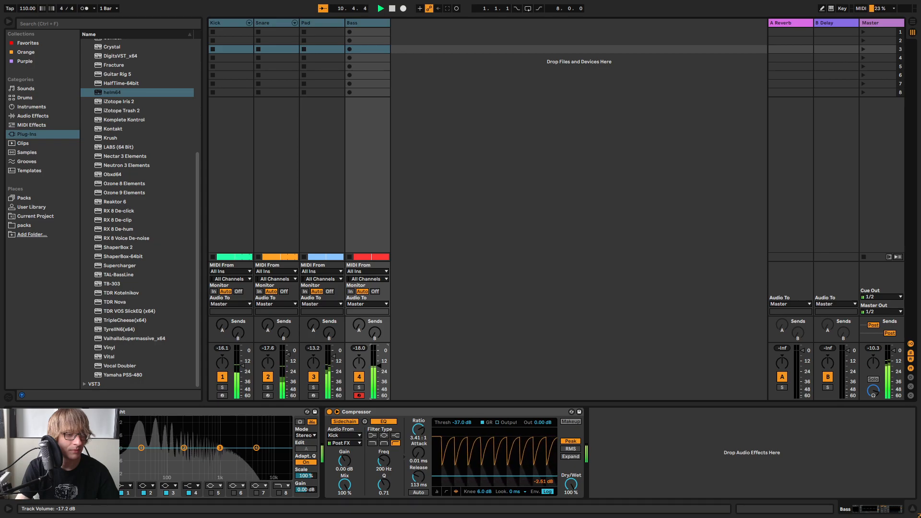
key("Tab")
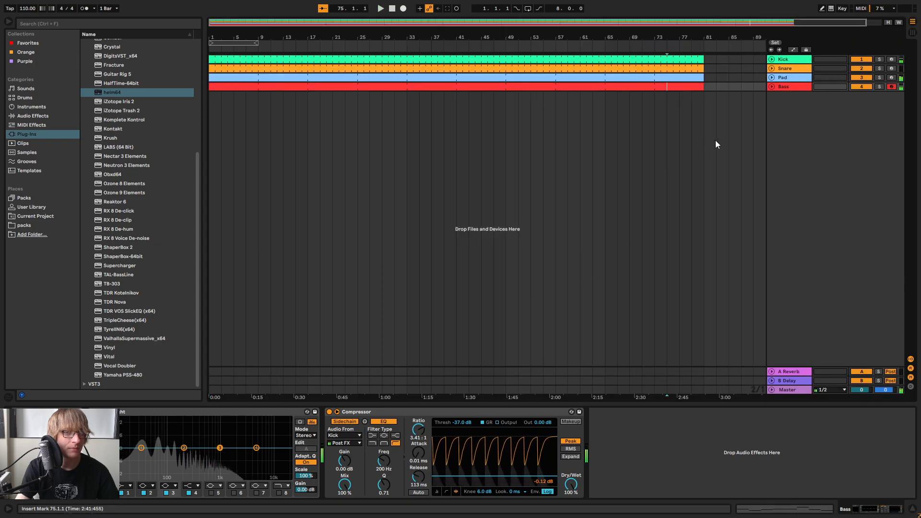
Stop playback and load iZotope Iris 2 from the plug-ins onto a new MIDI track below Bass
left_click(377, 135)
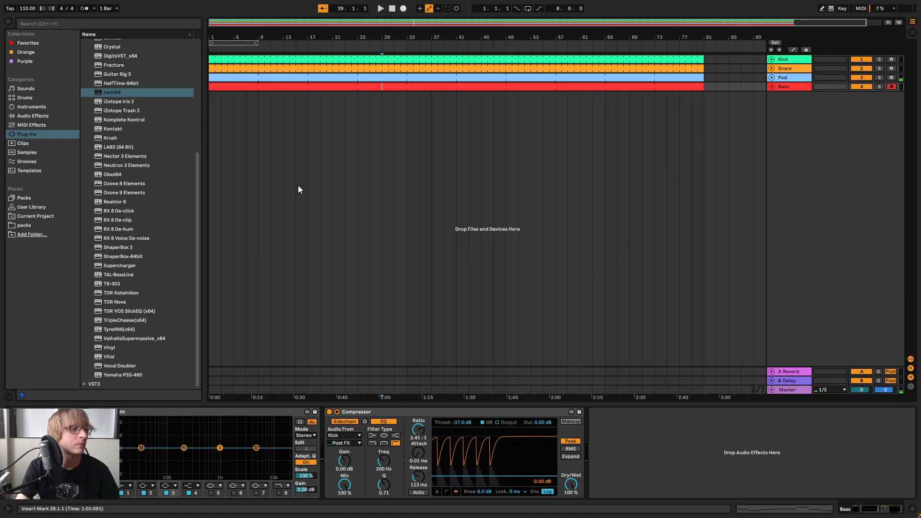
key("Left")
key("Left")
key("Left")
key("Left")
key("Left")
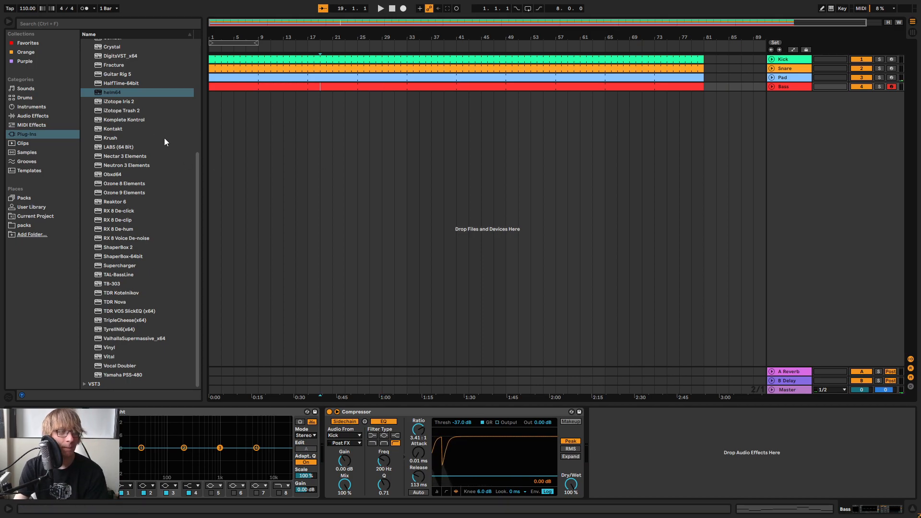
left_click(145, 101)
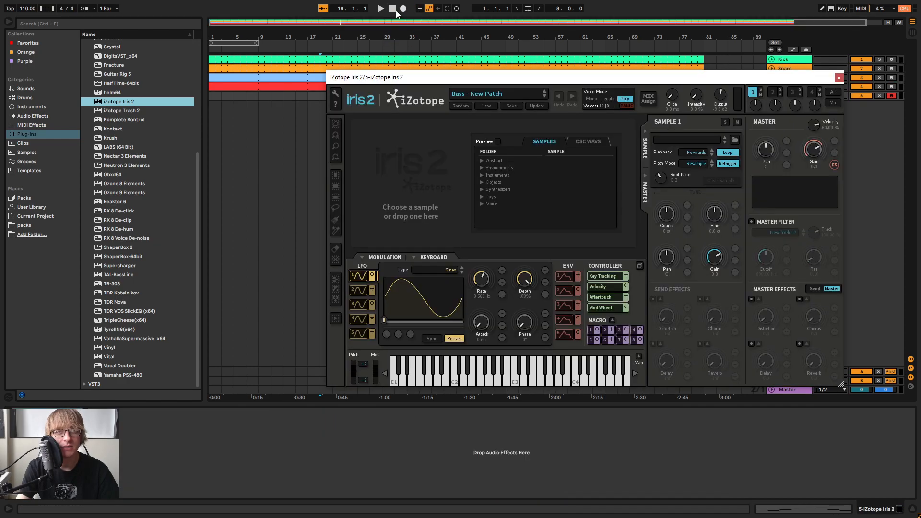
left_click(393, 10)
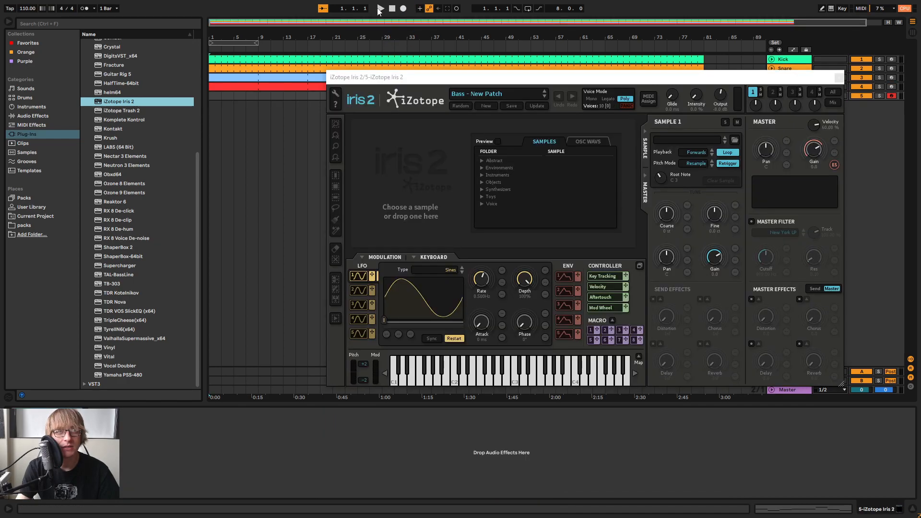
Play the opening bars from the start, stop, and move the Iris 2 window clear of the tracks
left_click(378, 10)
left_click_drag(482, 77, 497, 159)
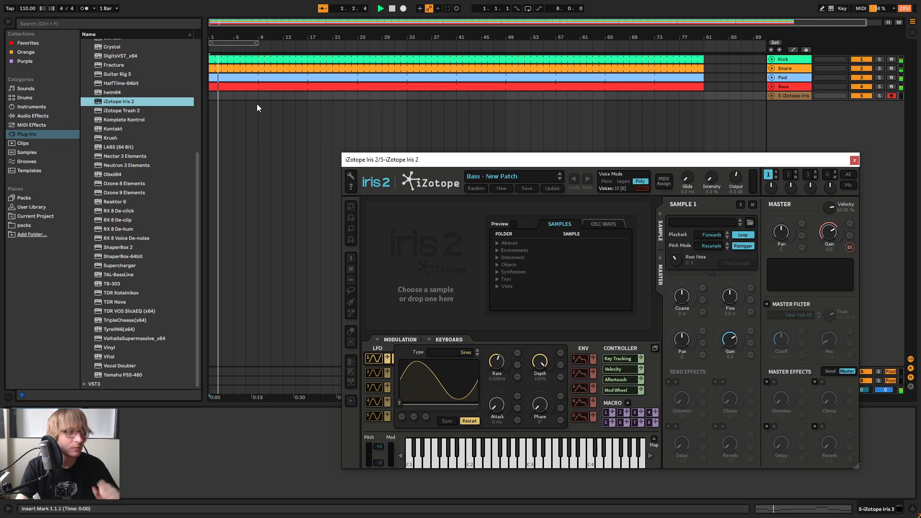
left_click_drag(560, 162, 553, 114)
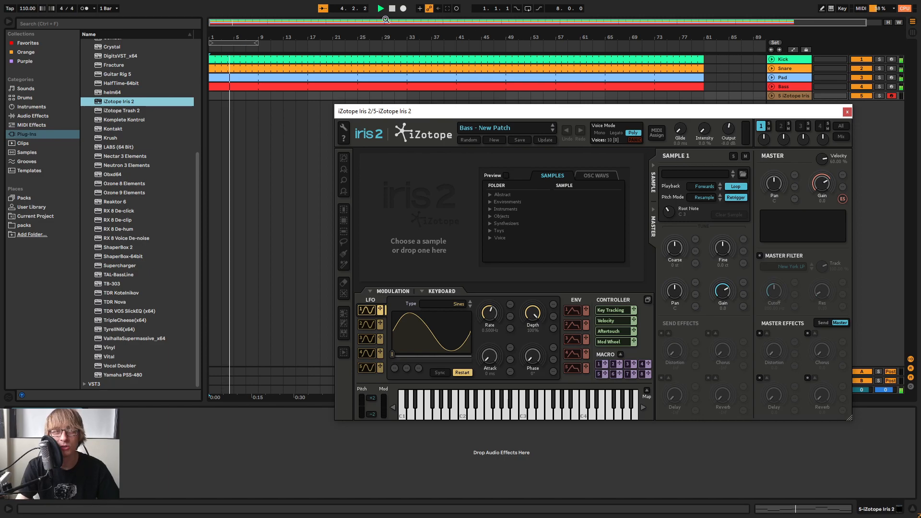
left_click(391, 12)
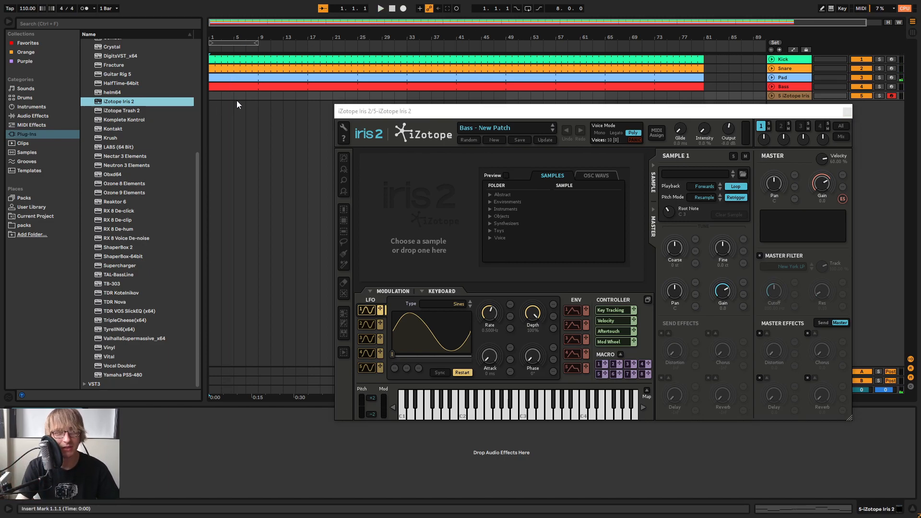
left_click(294, 110)
left_click_drag(470, 116, 425, 183)
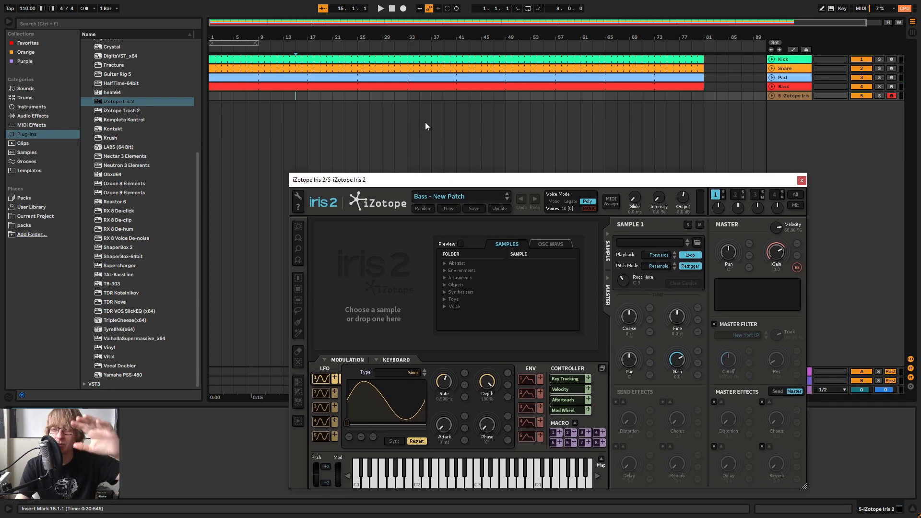
Try a drum-only intro by starting the Pad and Bass clips at bar 9, and extend both back to bar 1
left_click(247, 129)
left_click_drag(209, 86, 257, 79)
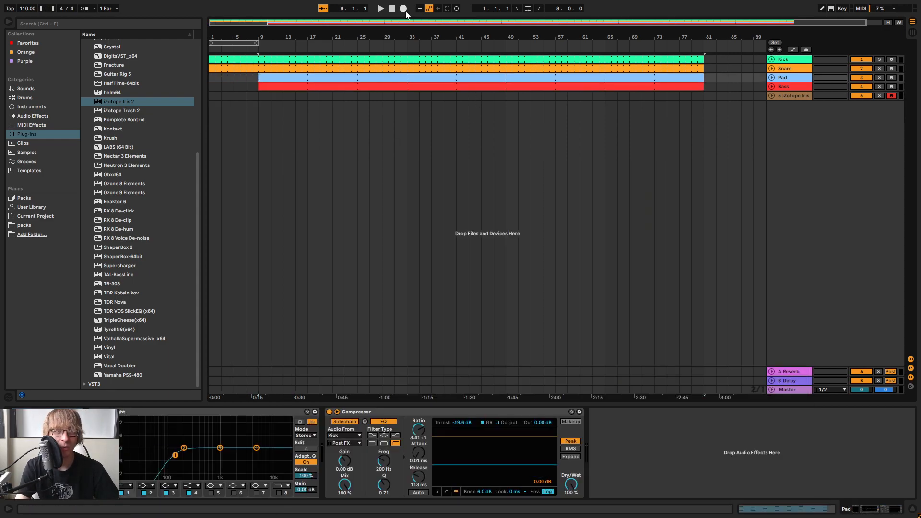
left_click(393, 11)
left_click(381, 10)
left_click(244, 86)
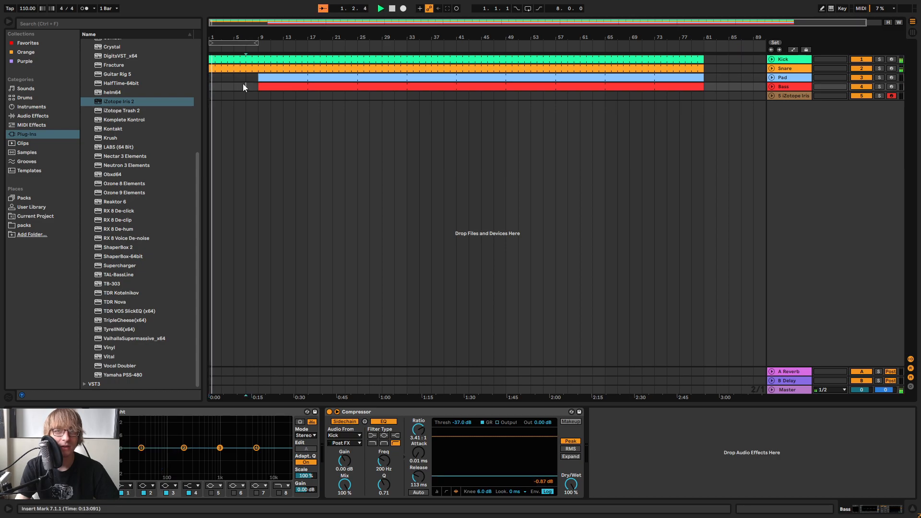
left_click_drag(259, 80, 209, 85)
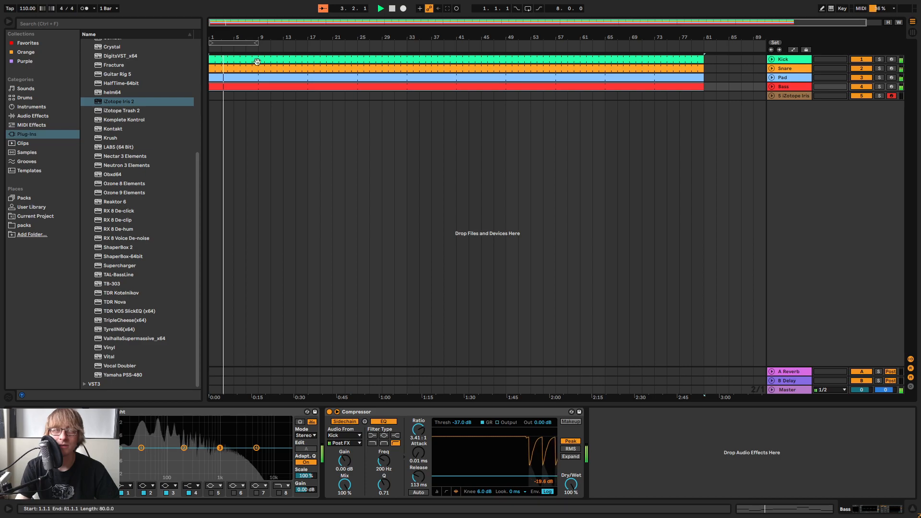
left_click(391, 8)
Load the Oasis Life patch from the Leads category in Iris 2 and close the plug-in window
key("plus")
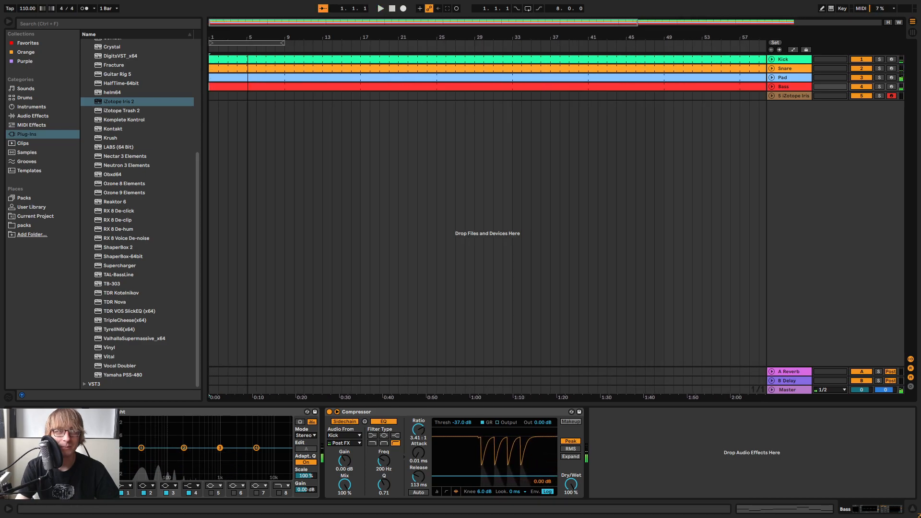
left_click(619, 96)
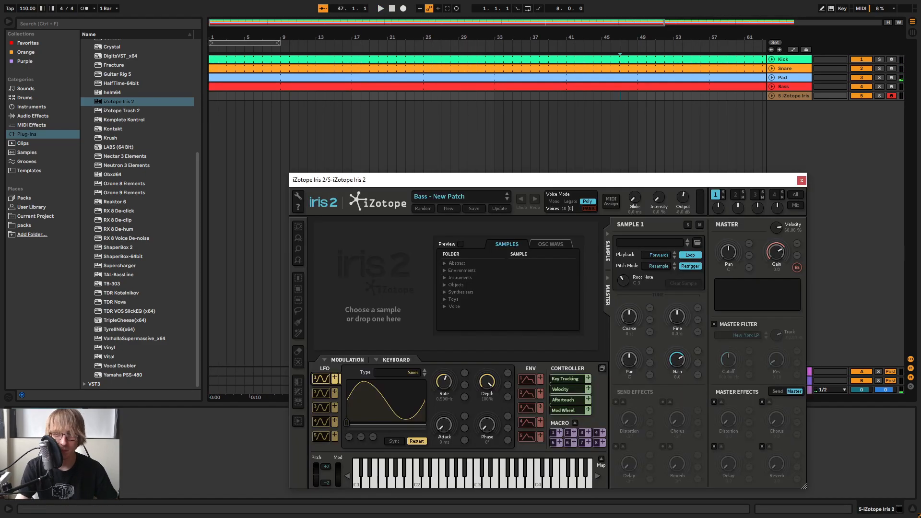
left_click(446, 196)
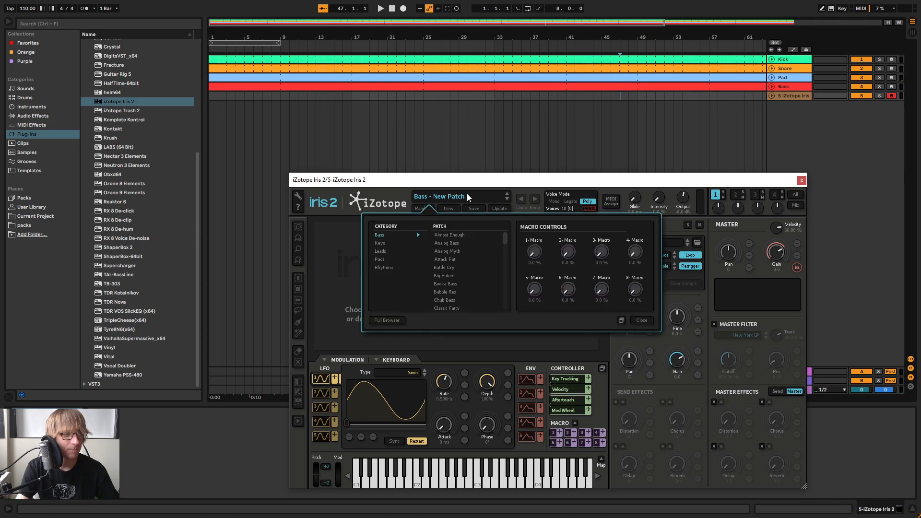
left_click(388, 244)
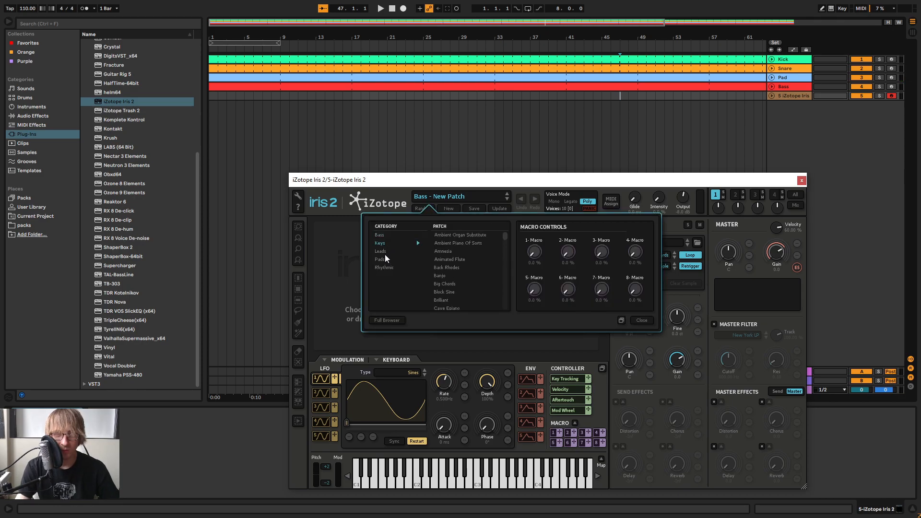
left_click(379, 252)
scroll(474, 271, "down", 5)
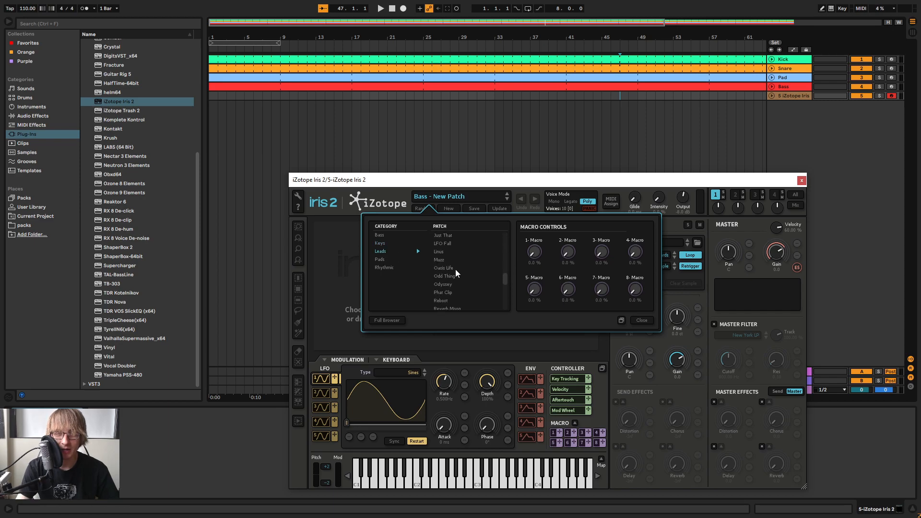
left_click(455, 269)
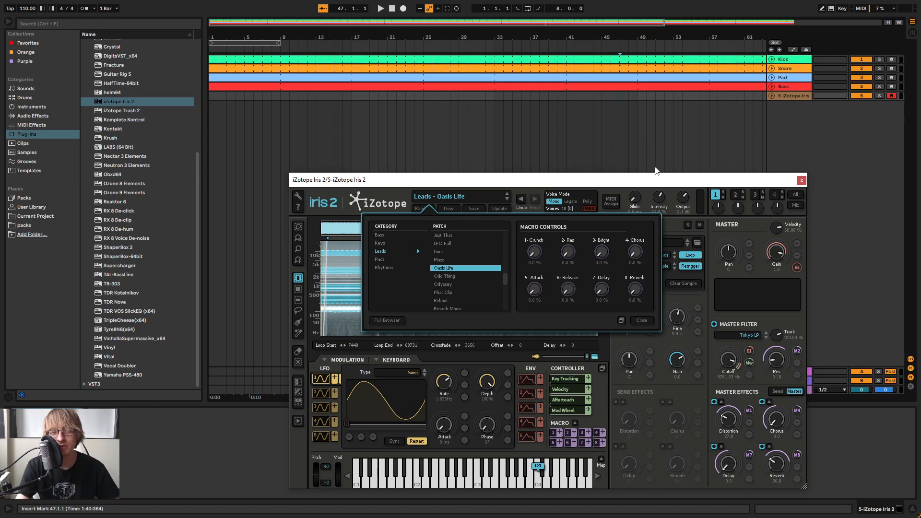
left_click_drag(703, 182, 654, 202)
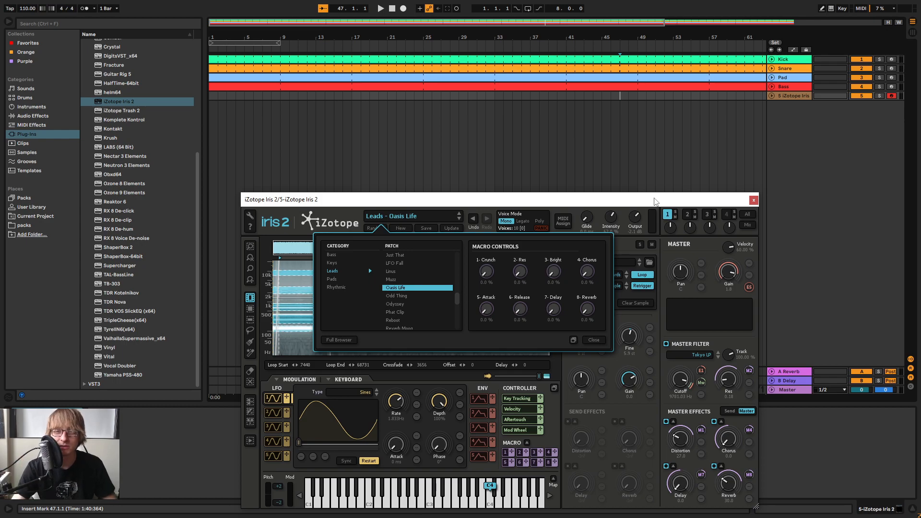
left_click_drag(673, 202, 783, 150)
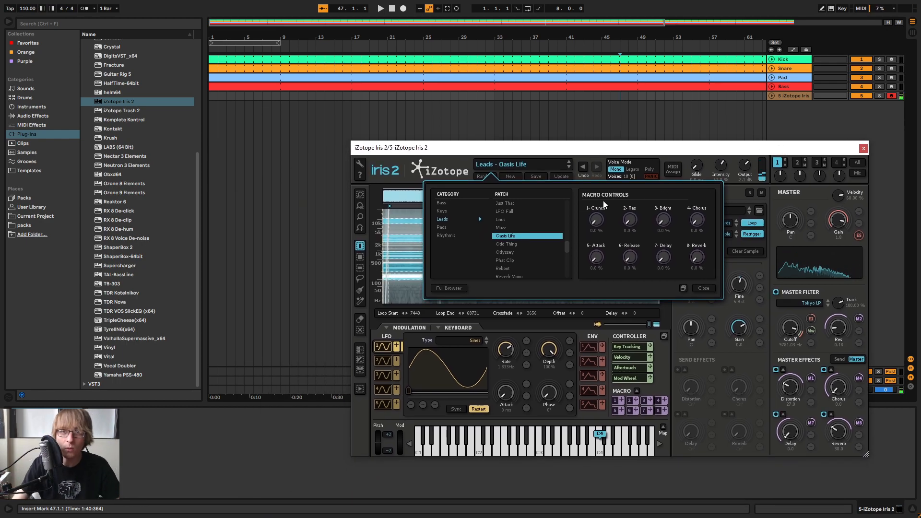
left_click(863, 149)
Replace the default reverb on return track A with the Cathedral preset from the Reverb hall presets
key("Tab")
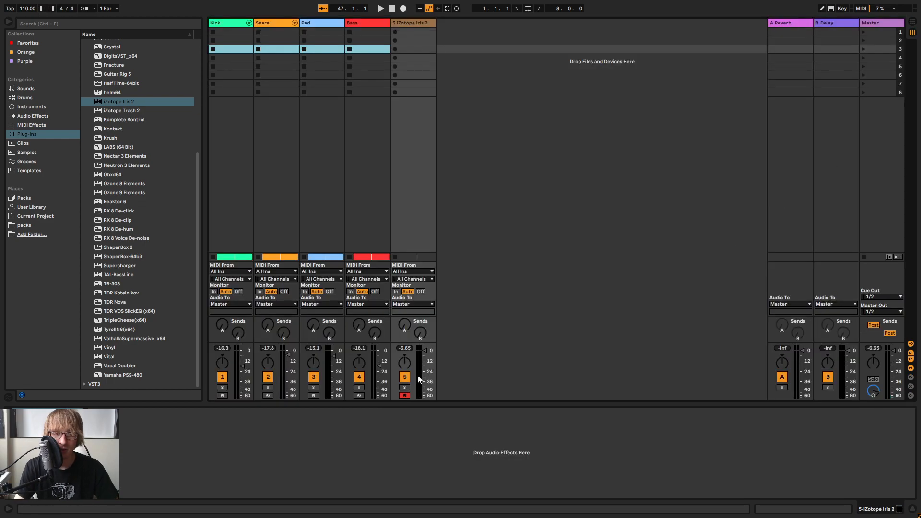
left_click(797, 23)
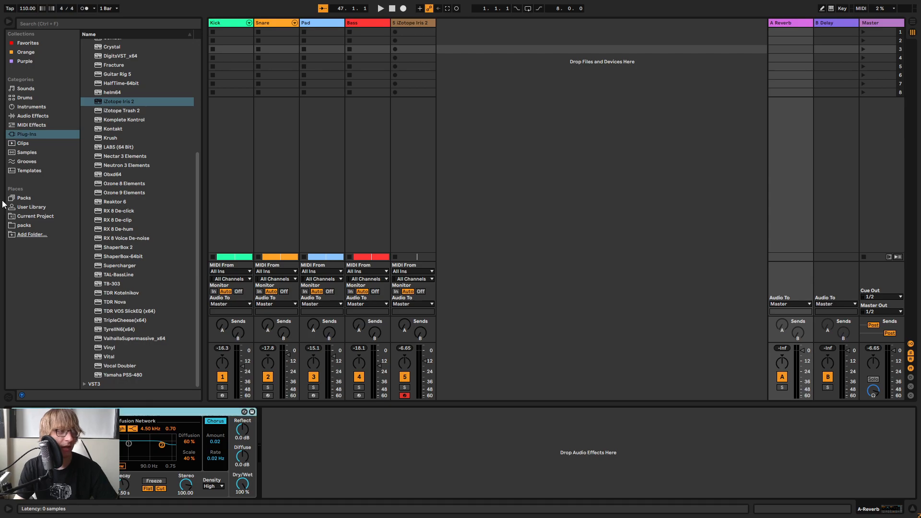
key("Delete")
left_click(27, 118)
scroll(131, 356, "down", 8)
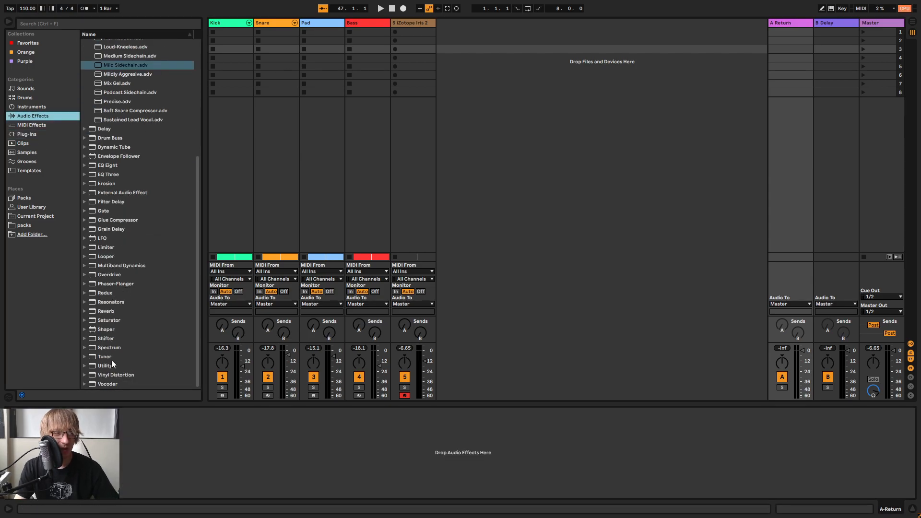
left_click(82, 310)
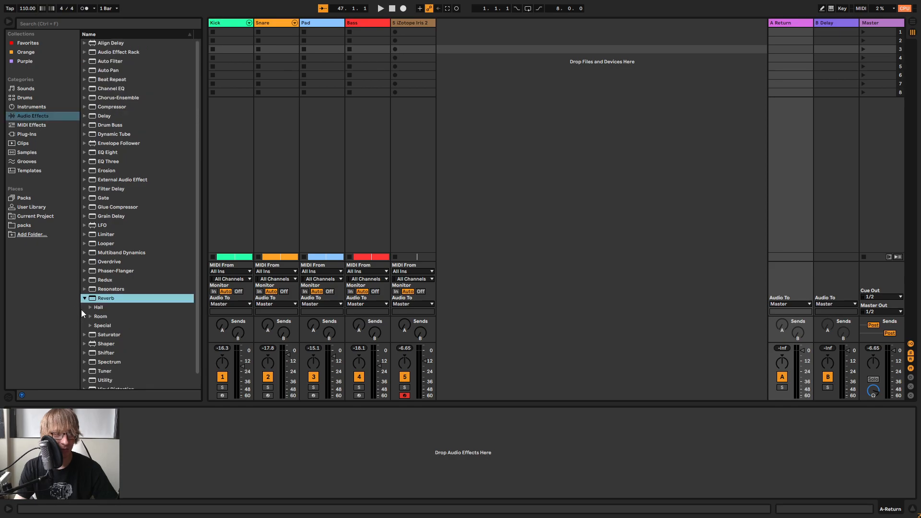
left_click(90, 307)
left_click_drag(119, 324, 223, 410)
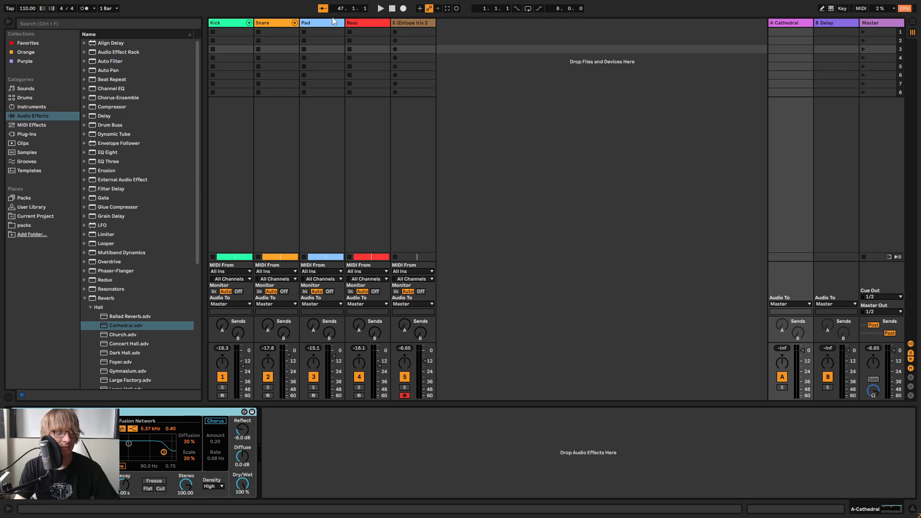
Turn up send A to 0 dB on the Pad track and partway on the Iris 2 track
left_click_drag(312, 326, 311, 319)
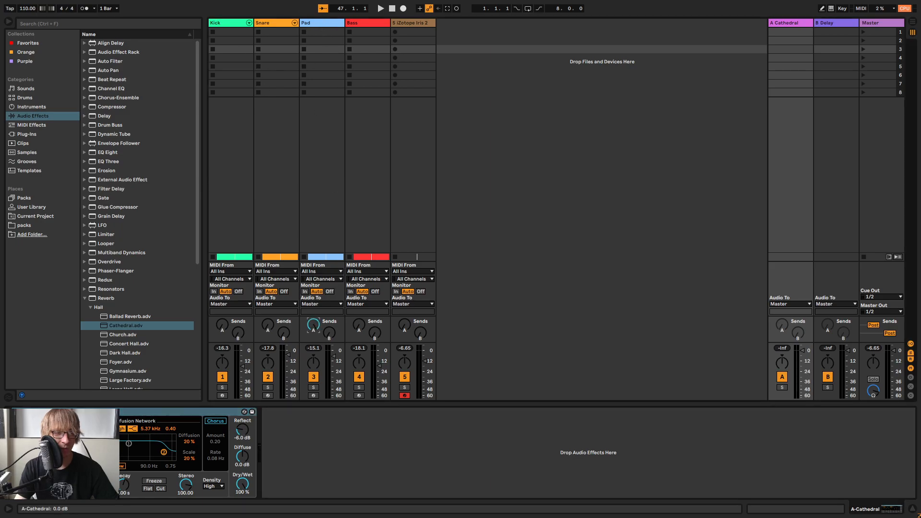
left_click_drag(405, 326, 404, 325)
key("Tab")
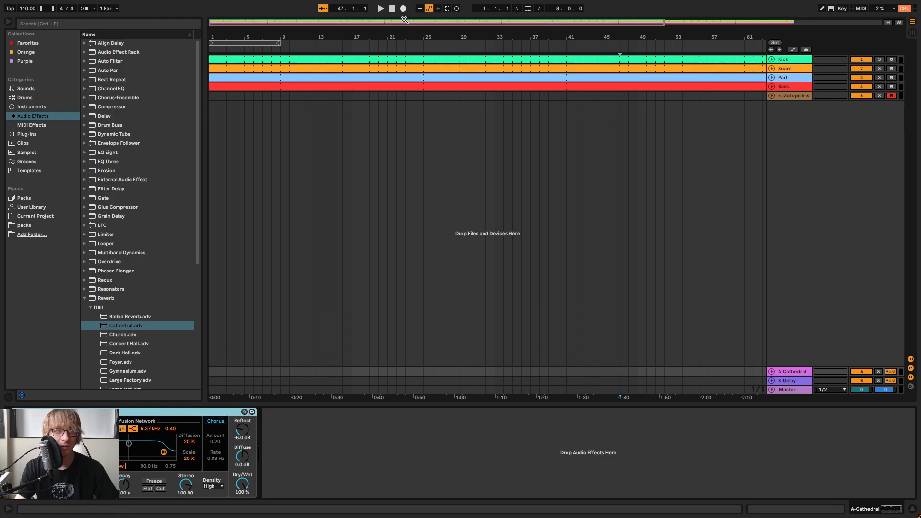
Play the beat from the start with the Iris 2 track selected and check the levels in the mixer
left_click(390, 8)
key("space")
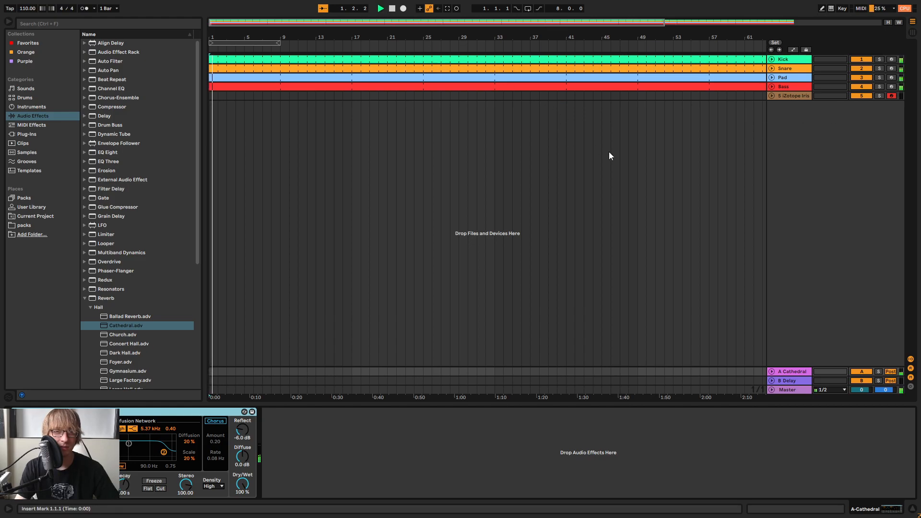
left_click(669, 166)
key("Tab")
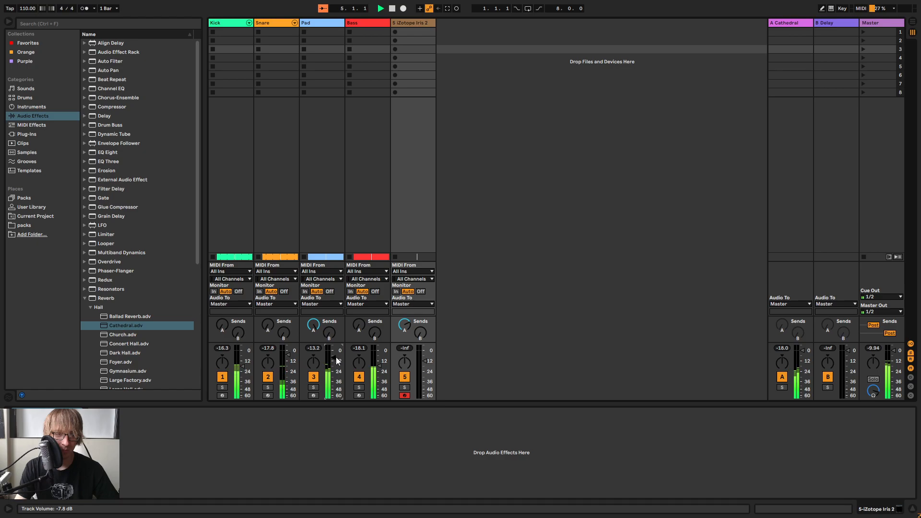
key("Tab")
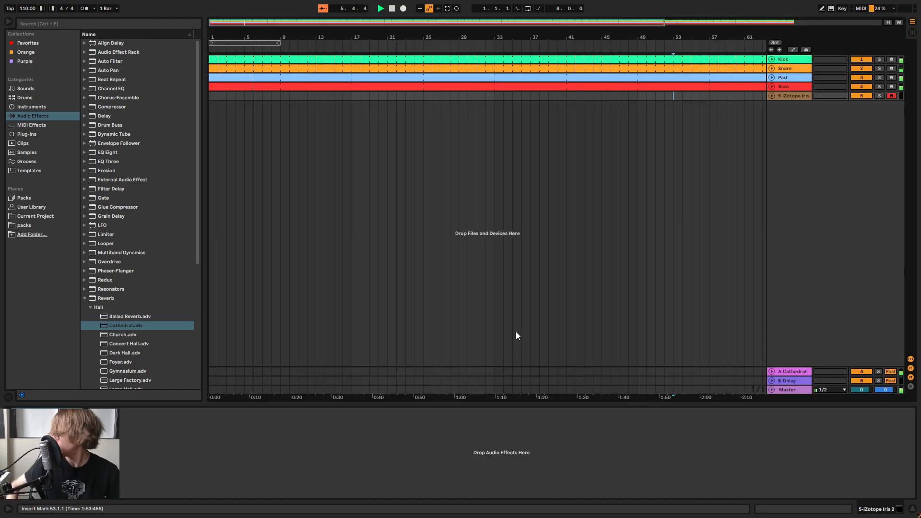
Lower the Iris 2 track's volume in the mixer and replay the arrangement from around bar 8
key("Tab")
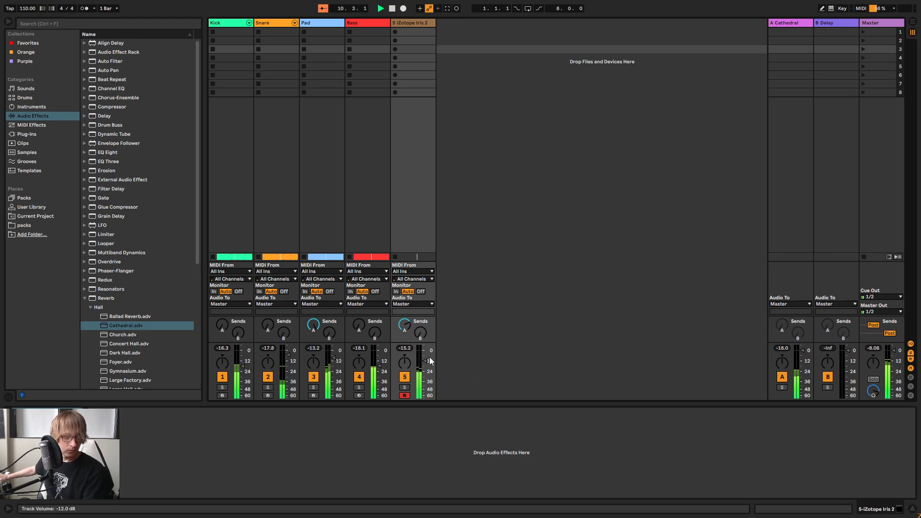
left_click_drag(423, 361, 424, 370)
key("Tab")
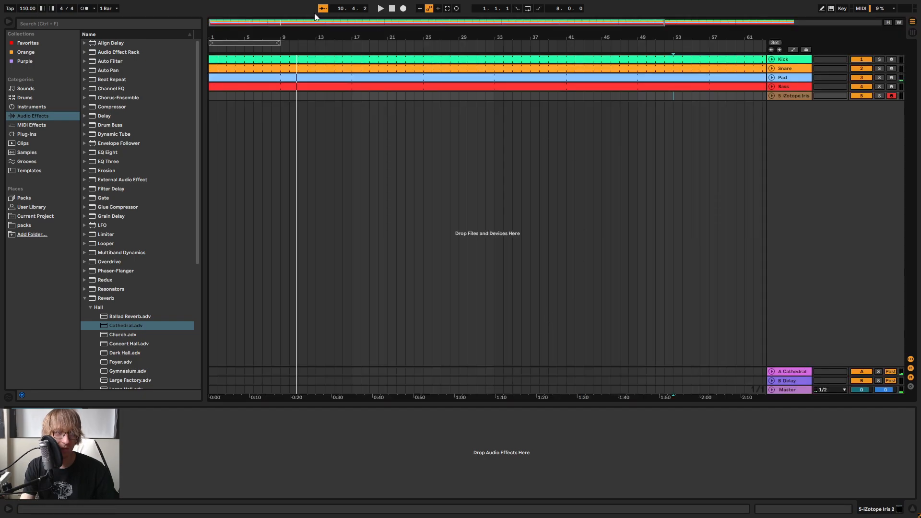
left_click(273, 51)
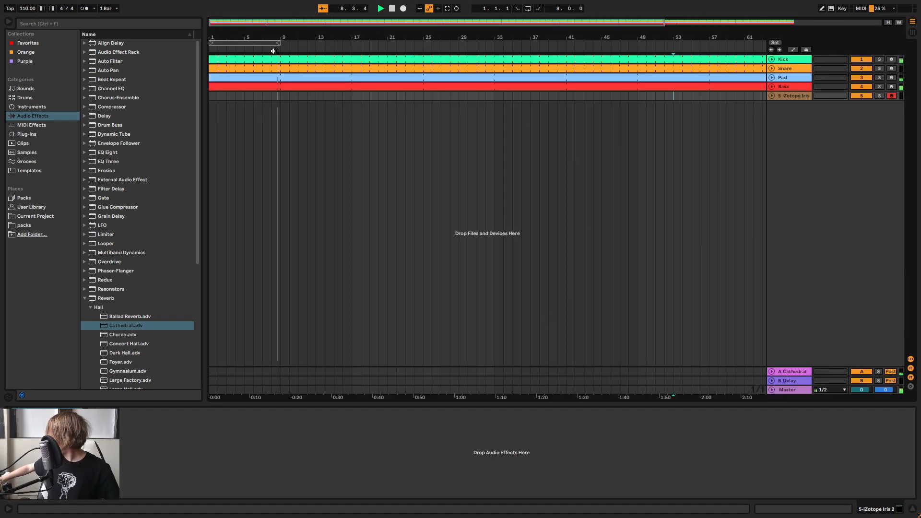
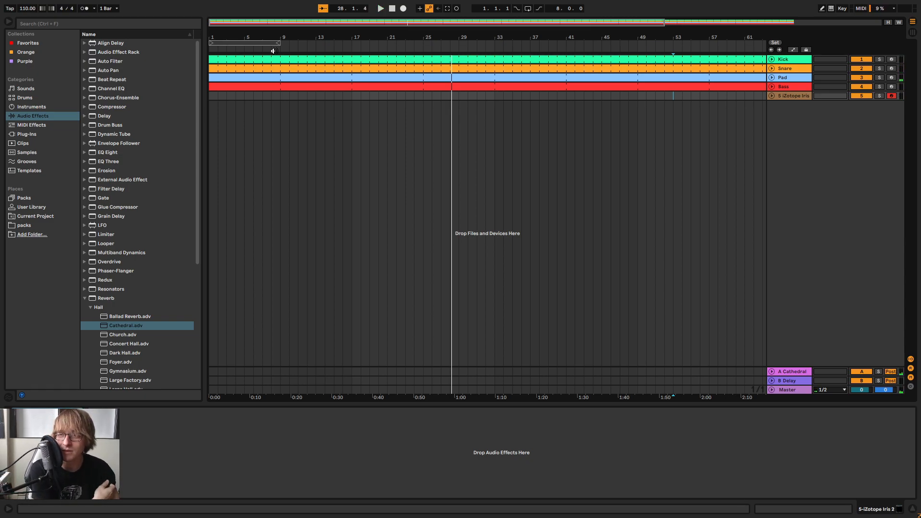
Bring the full arrangement into view and play the beat again from the start
left_click(391, 11)
left_click_drag(435, 39, 366, 31)
left_click(388, 59)
key("space")
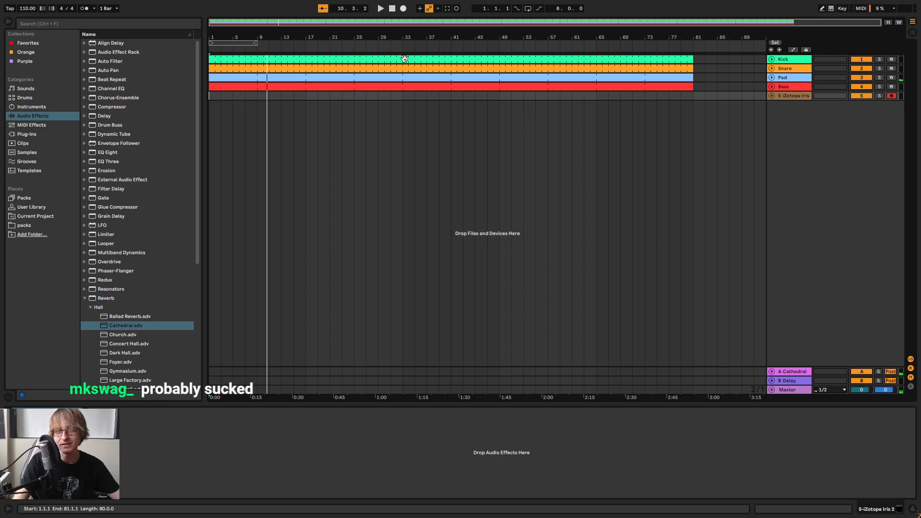
Rename the Iris 2 track to Lead
right_click(795, 95)
left_click(823, 133)
type("Lead")
key("Return")
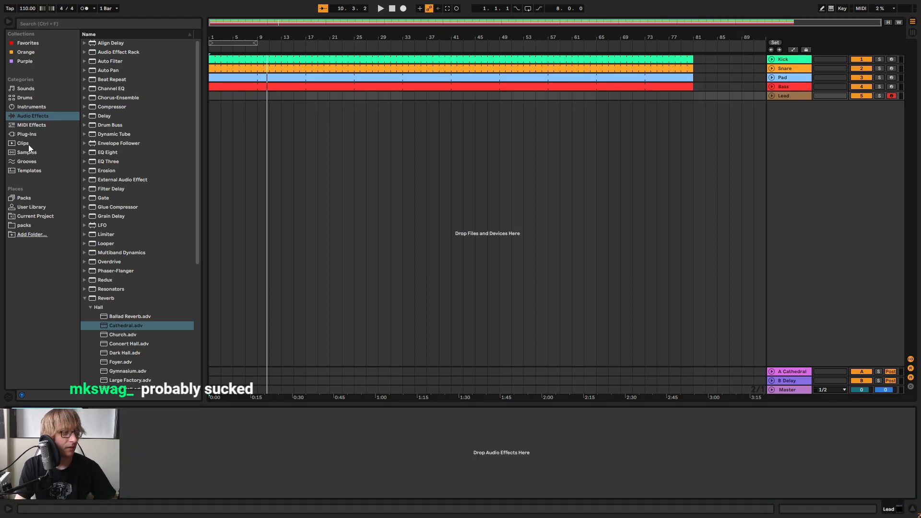
Find Delay among the audio effects and add it to the Lead track's device chain
scroll(101, 292, "down", 2)
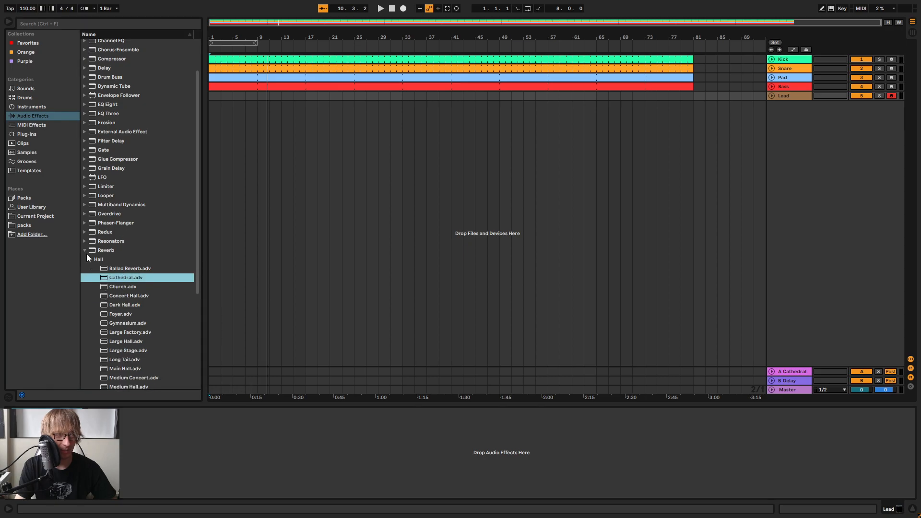
left_click(33, 206)
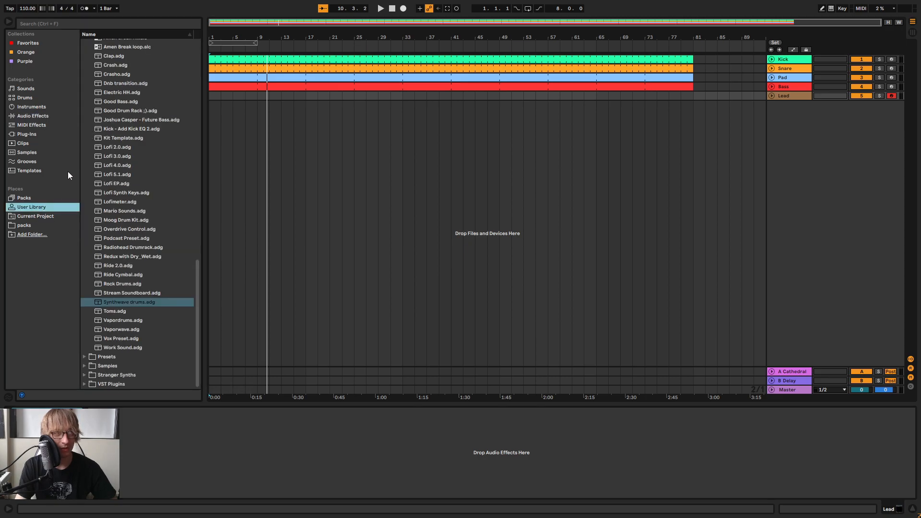
scroll(112, 199, "up", 3)
left_click(33, 117)
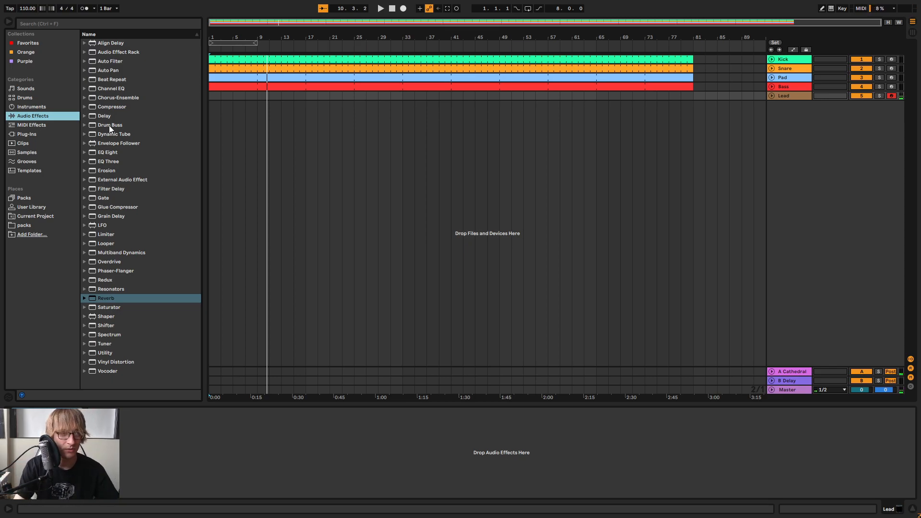
left_click(85, 117)
left_click(85, 116)
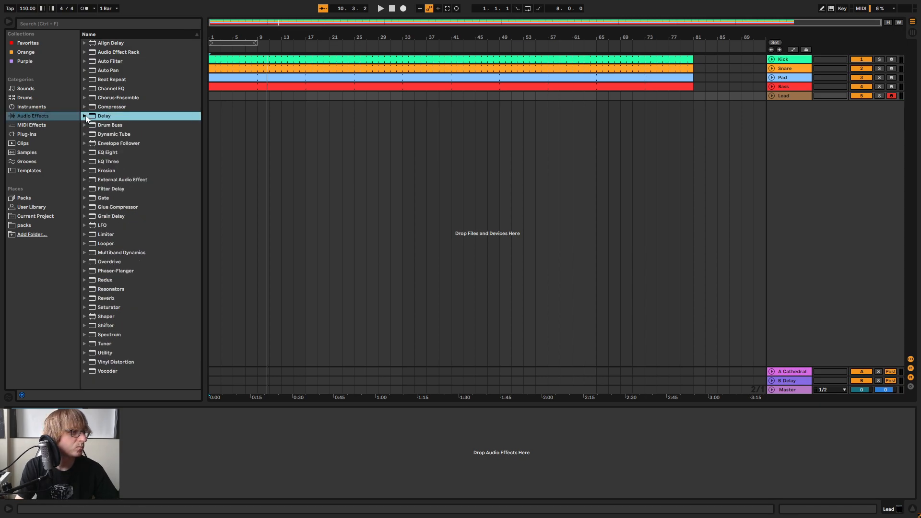
left_click_drag(237, 275, 250, 438)
Insert EQ Eight before the Delay on the Lead track and make band 1 a low cut at about 100 Hz
left_click_drag(108, 153, 228, 427)
key("space")
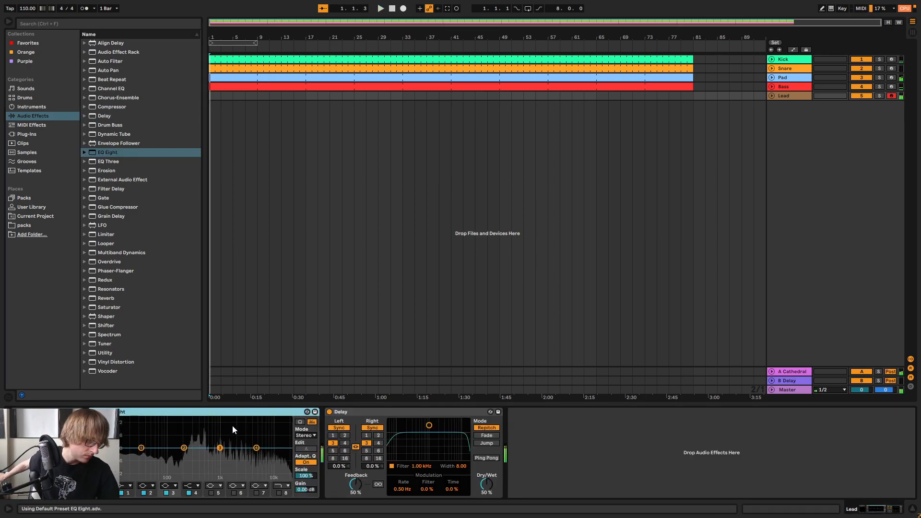
left_click(126, 485)
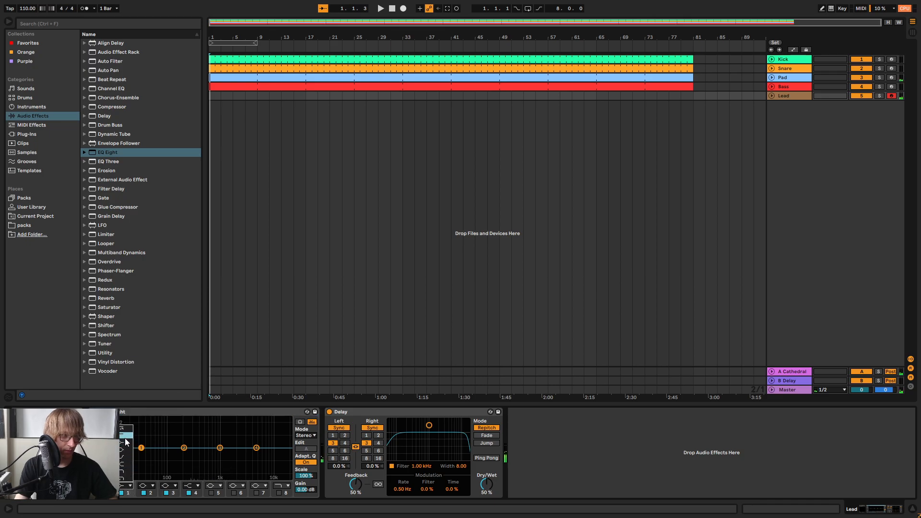
left_click_drag(140, 455, 167, 455)
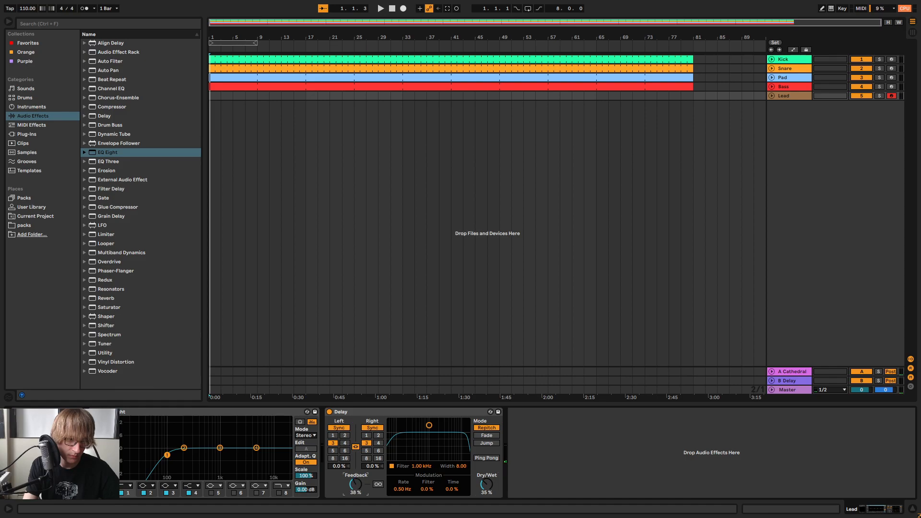
Set the Lead's Delay to 38% feedback, 2 sixteenths on both channels and 39% dry/wet, comparing delay times during playback
left_click(367, 436)
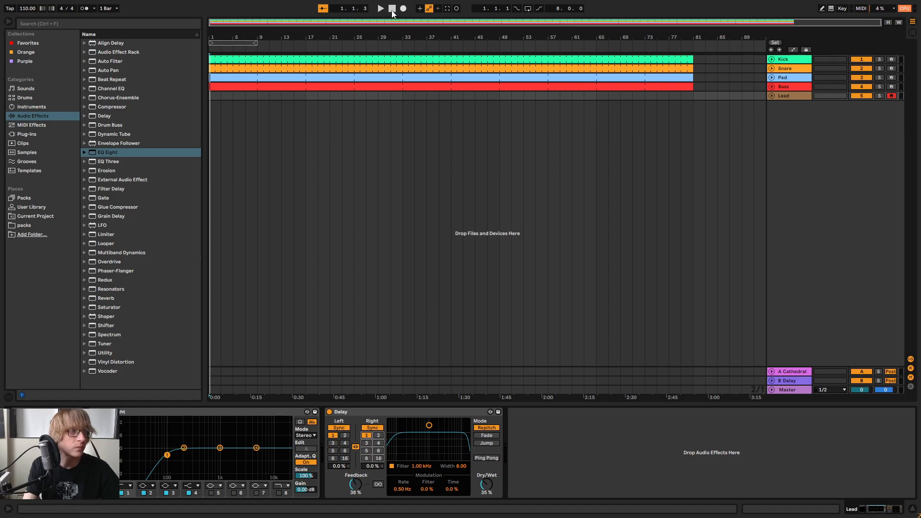
left_click(380, 9)
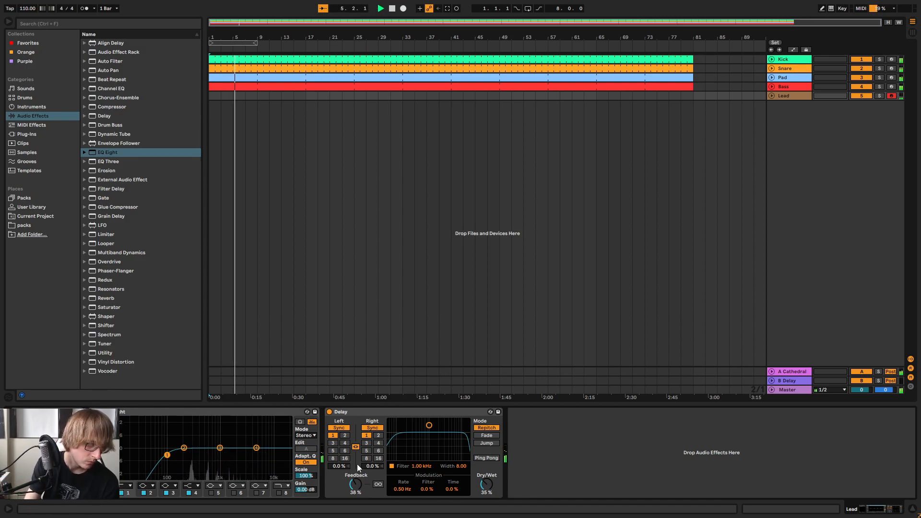
left_click(378, 434)
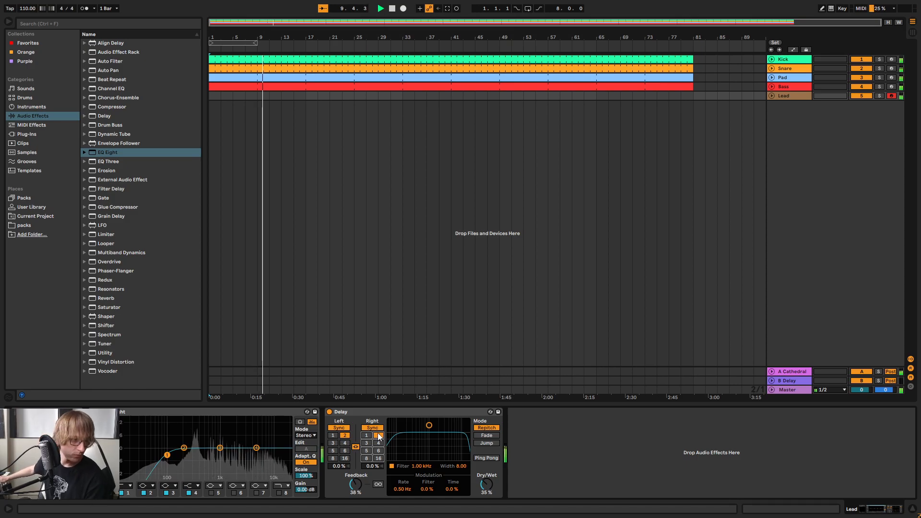
left_click(366, 443)
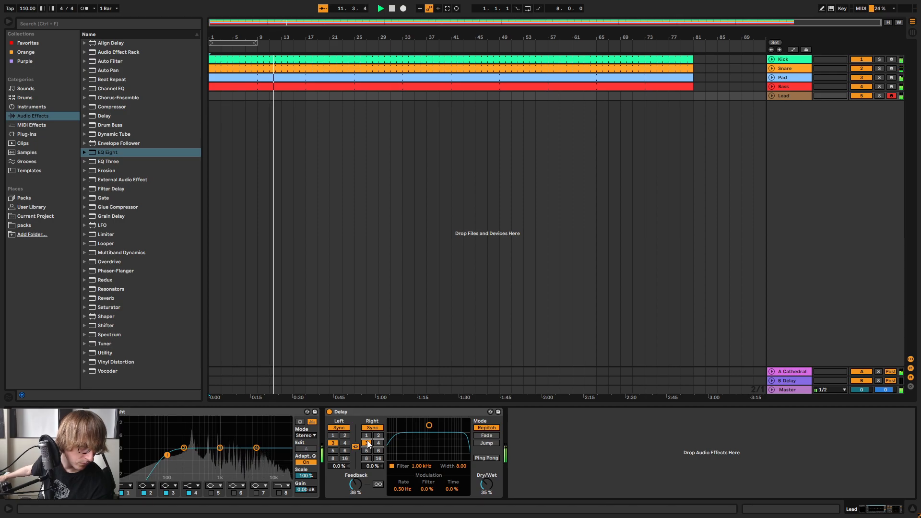
left_click(378, 435)
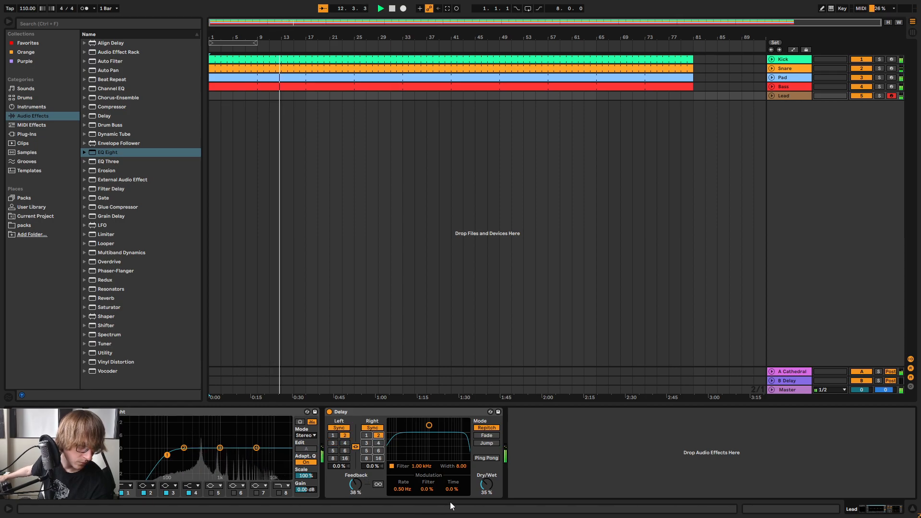
left_click(486, 485)
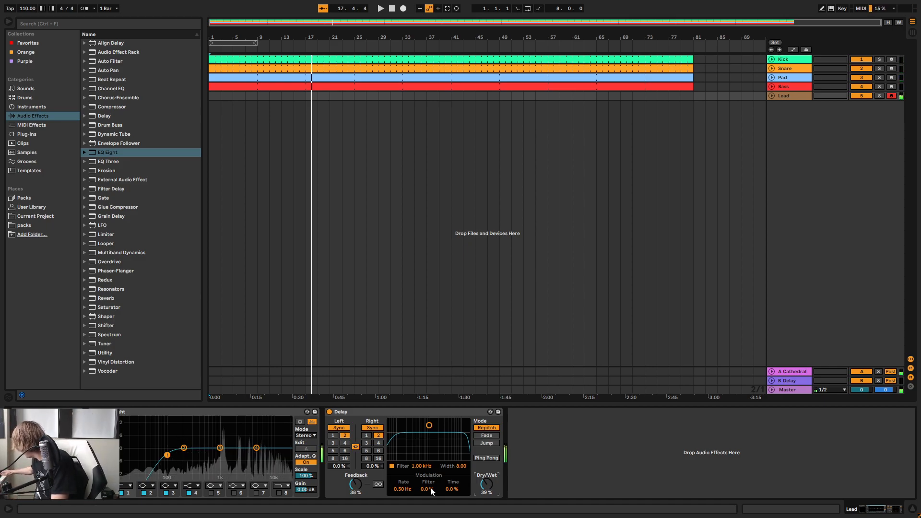
Replay the beat and enable band 8 of the Lead's EQ Eight as a steep high cut at about 5 kHz
key("space")
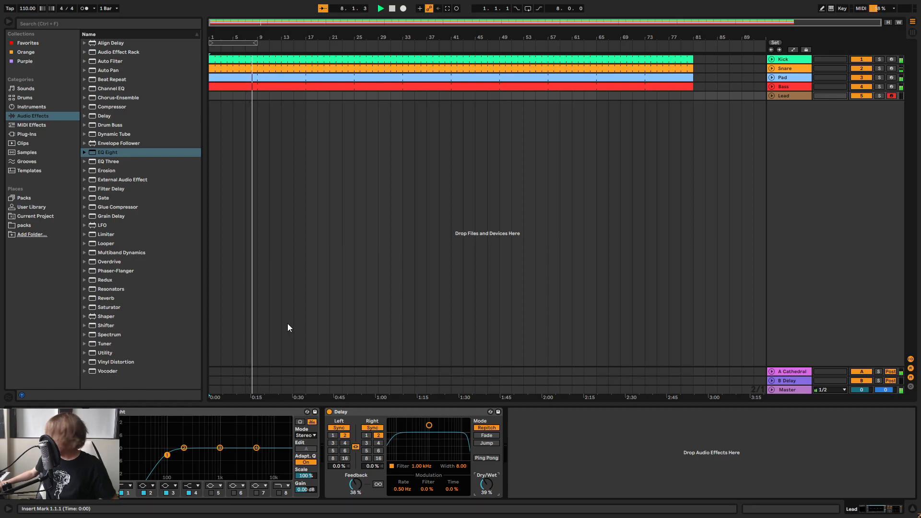
key("space")
key("space")
left_click(280, 493)
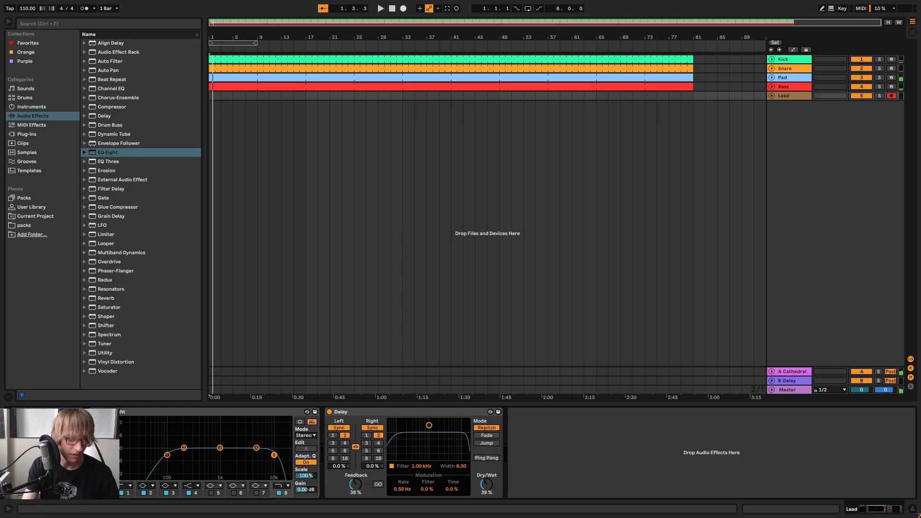
left_click(282, 486)
left_click(278, 478)
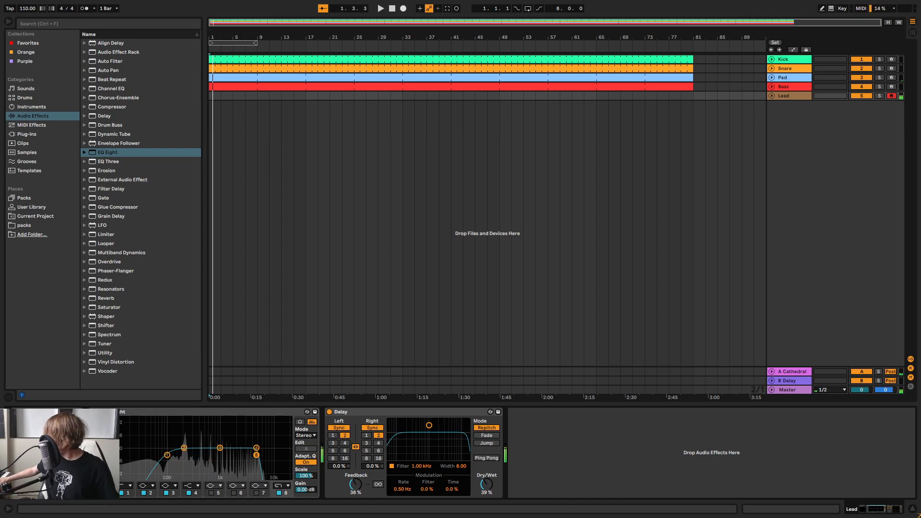
Adjust the Lead track's volume to -18.7 dB in the mixer and replay the arrangement
key("space")
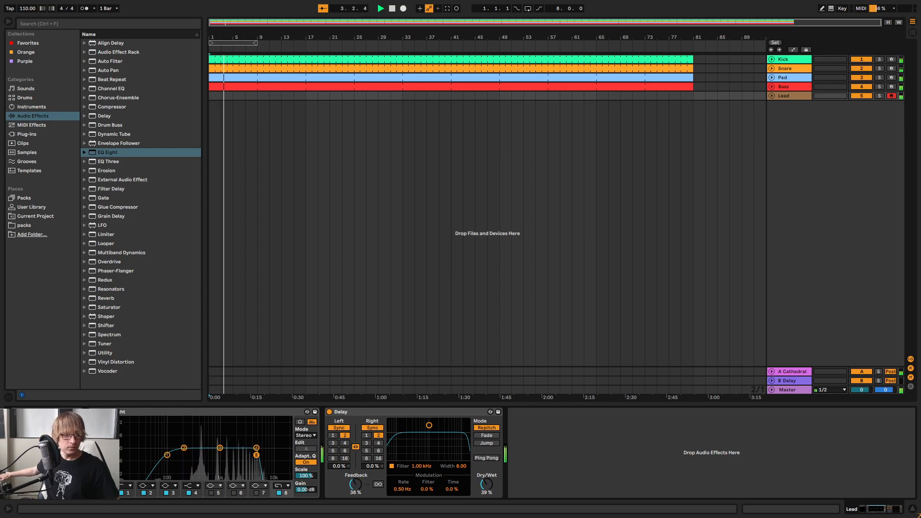
key("Tab")
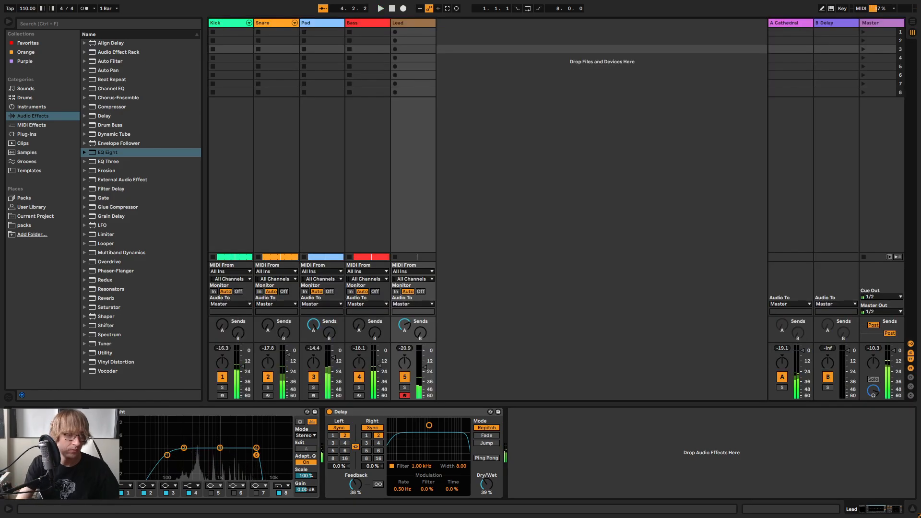
left_click_drag(424, 367, 425, 369)
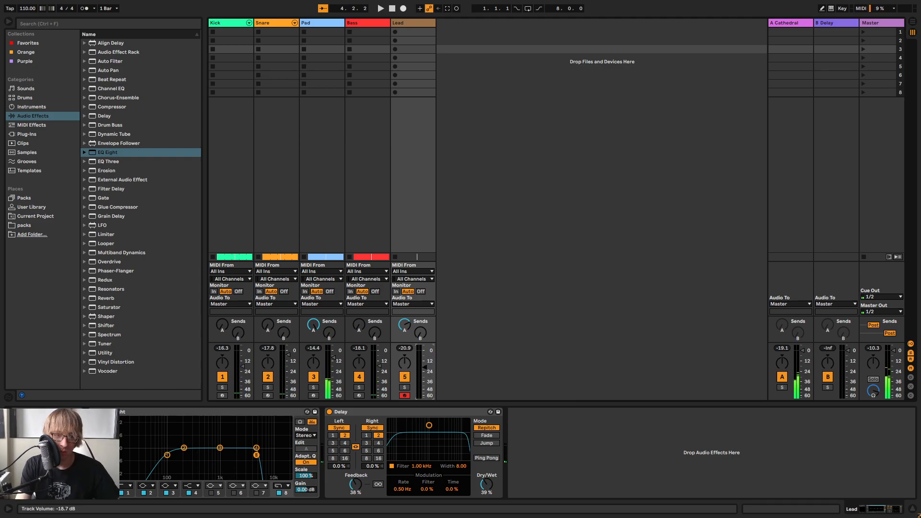
key("Tab")
key("space")
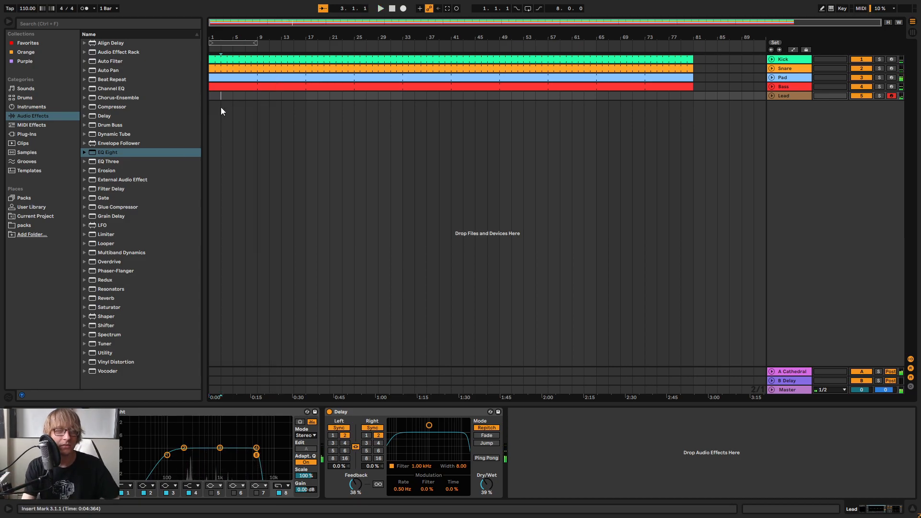
Insert an empty two-bar MIDI clip at the start of the Lead track and capture a melody played over the beat
key("ctrl+shift+m")
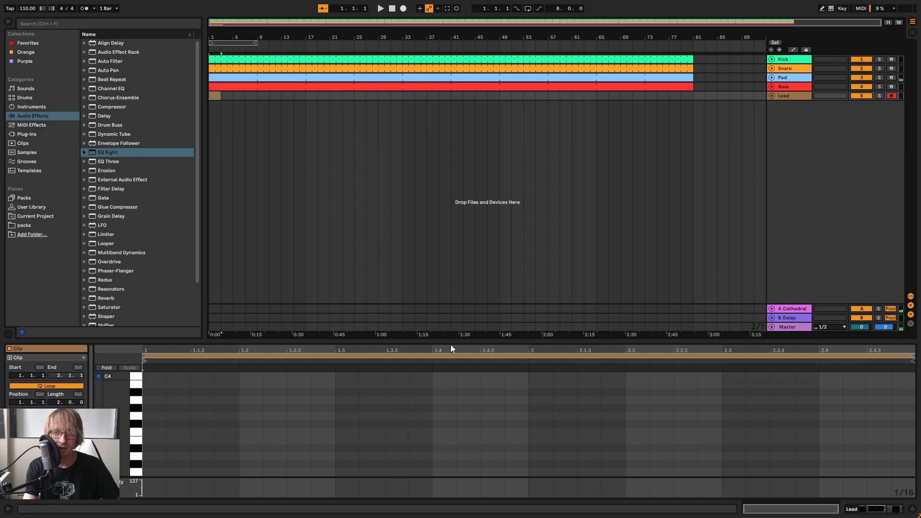
left_click_drag(465, 340, 476, 102)
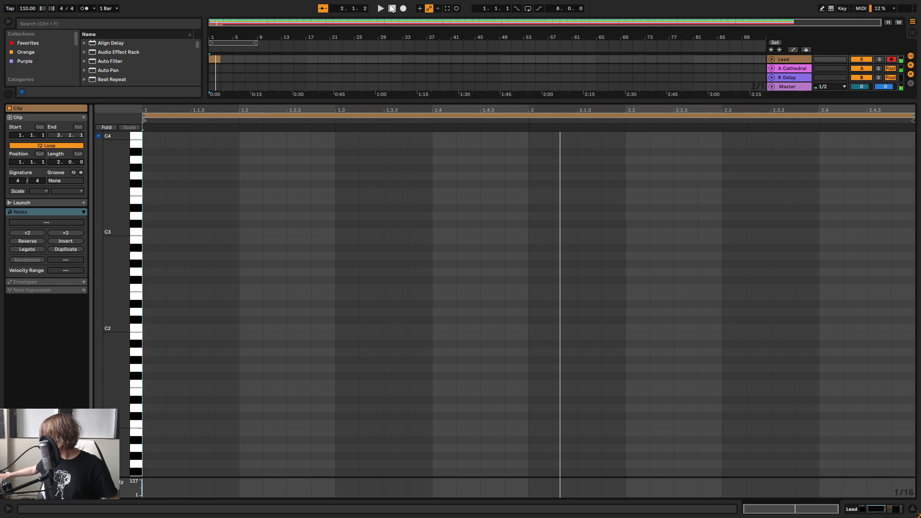
key("space")
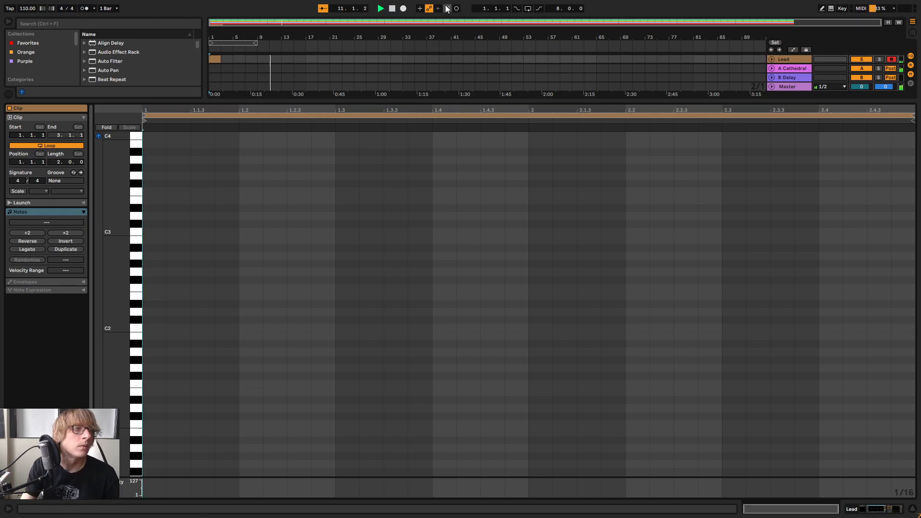
left_click_drag(438, 103, 369, 373)
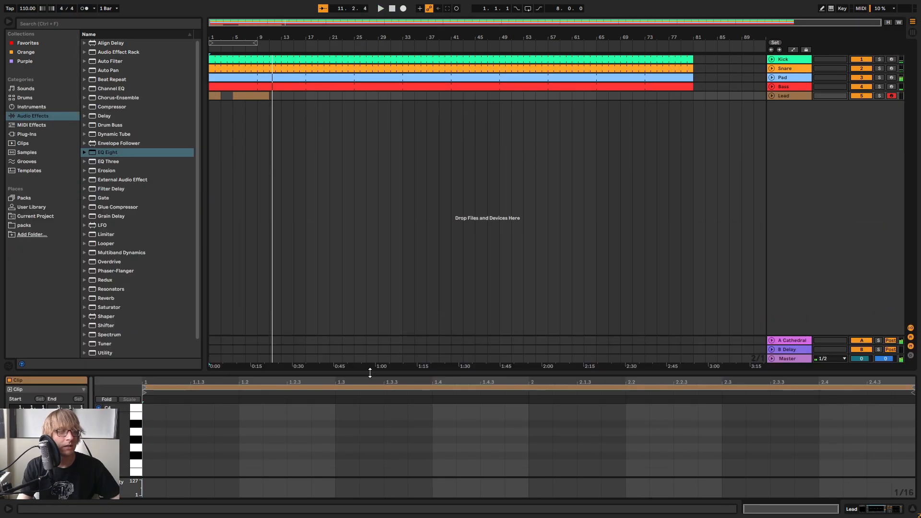
Unfold the Lead track, trim the captured melody clip to bars 5 through 8 and consolidate it
left_click(773, 98)
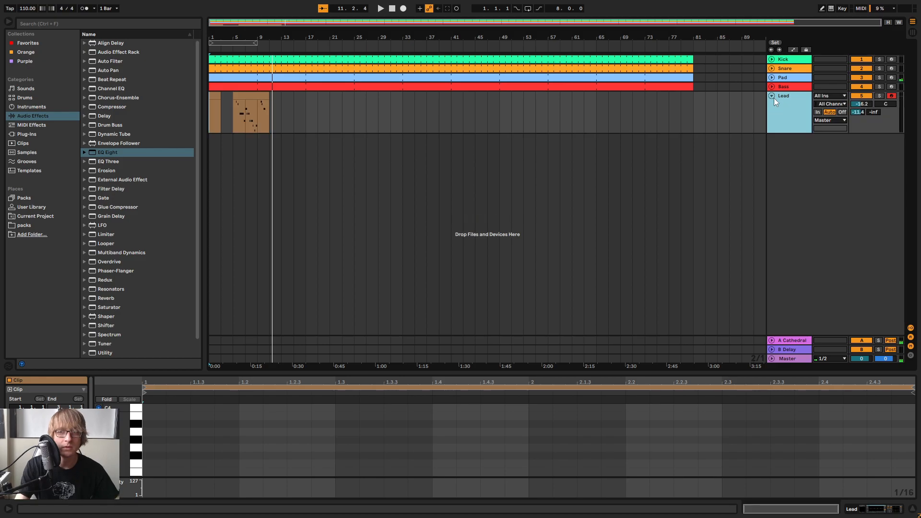
left_click_drag(240, 38, 398, 86)
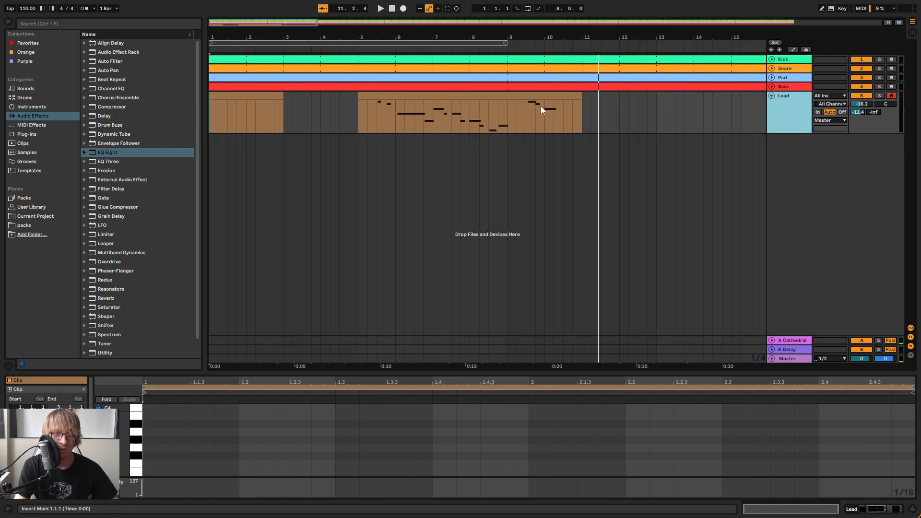
left_click(581, 105)
left_click_drag(579, 96, 507, 96)
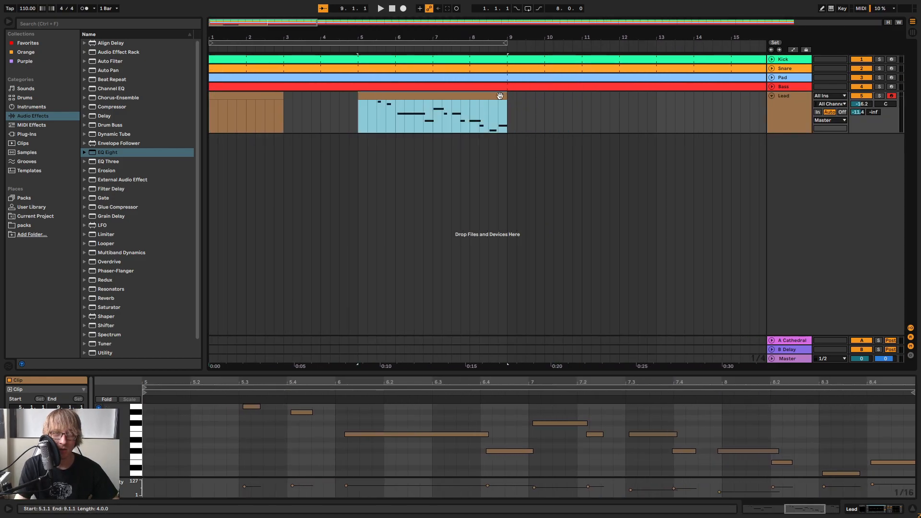
right_click(502, 98)
left_click(534, 183)
Listen to the captured Lead melody in an enlarged note editor and quantize its notes
key("space")
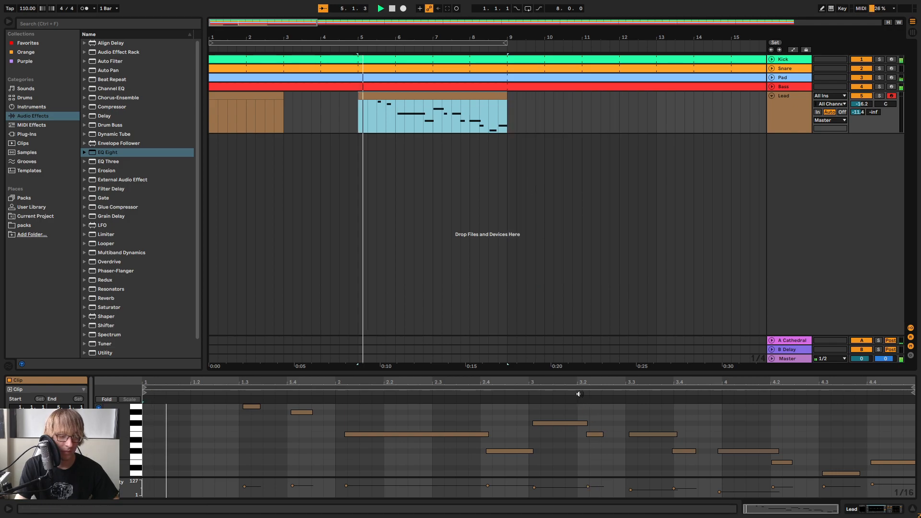
left_click_drag(579, 372, 580, 261)
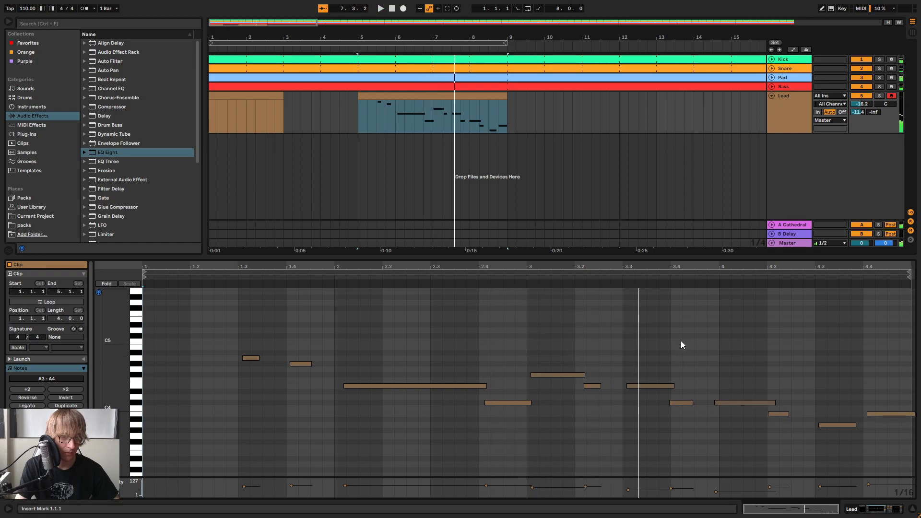
right_click(682, 345)
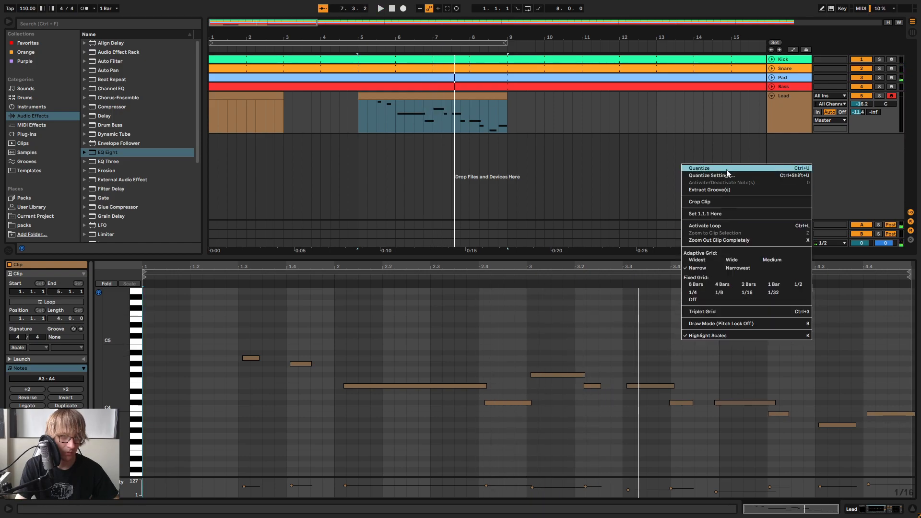
left_click(726, 169)
Nudge the short note following the F#4 earlier to 3.2.1, try ending the F#4 there and listen to the melody
left_click(593, 386)
key("Left")
key("space")
left_click_drag(584, 375, 574, 375)
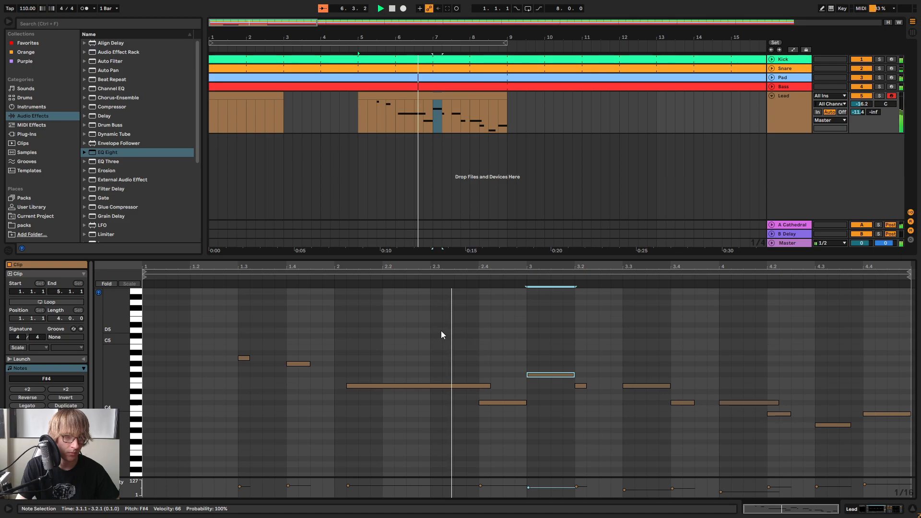
key("space")
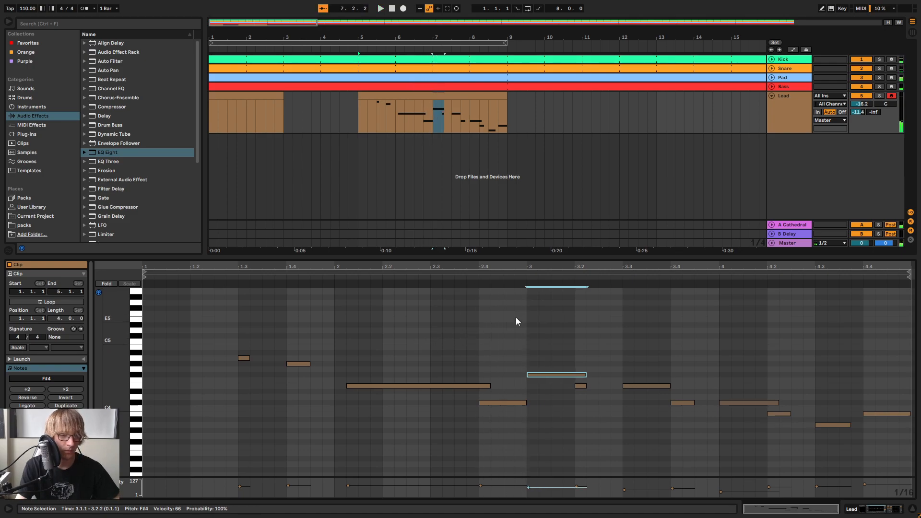
Extend the end of the Lead melody clip to about bar 19
key("ctrl+a")
left_click(572, 112)
left_click_drag(502, 95, 822, 129)
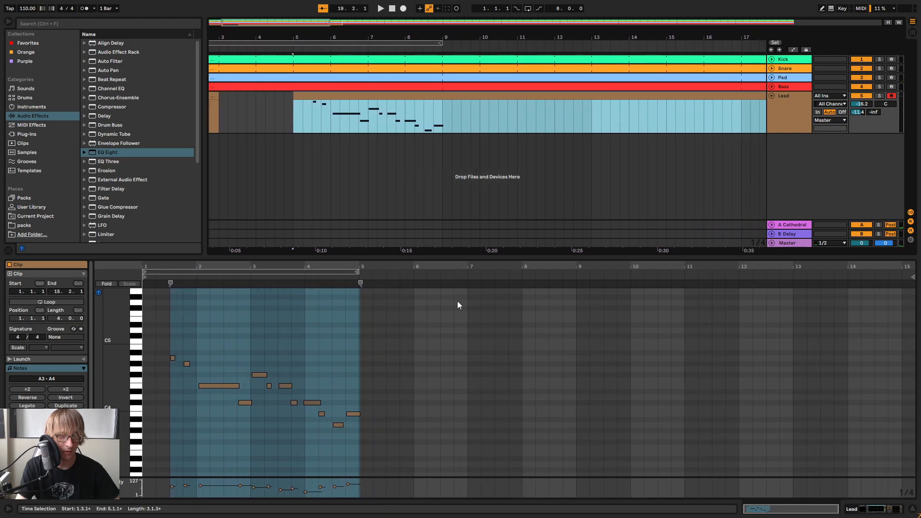
Quantize the starts and ends of the Lead melody notes to the current grid at 100 %
left_click(405, 340)
mouse_move(282, 267)
left_mouse_down()
mouse_move(283, 307)
mouse_move(283, 269)
left_mouse_up()
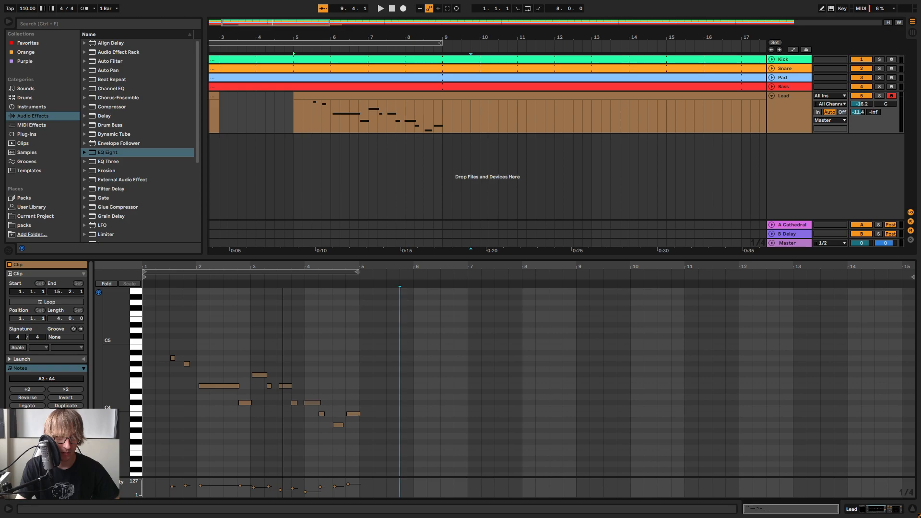
left_click(345, 349)
right_click(364, 347)
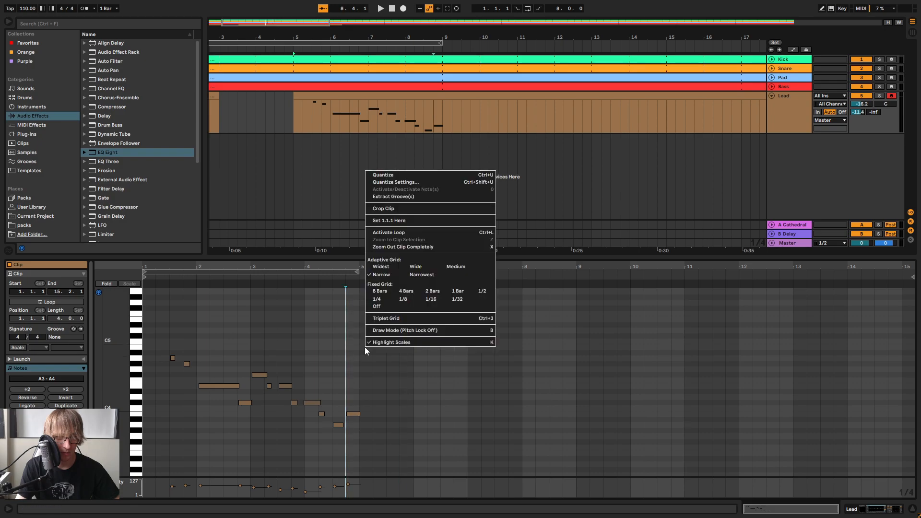
left_click(391, 182)
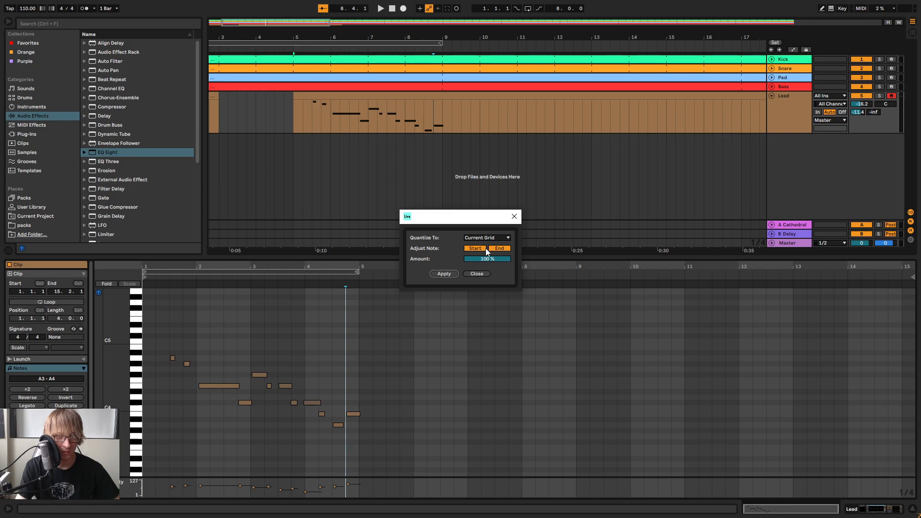
left_click(441, 274)
Listen to the quantized Lead melody with the beat and examine its note timing up close
left_click(334, 354)
key("space")
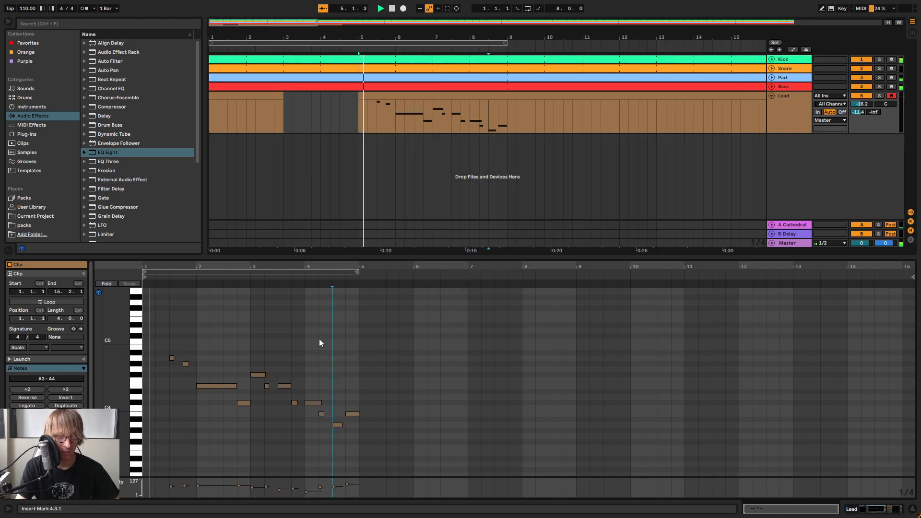
mouse_move(214, 267)
left_mouse_down()
mouse_move(214, 280)
mouse_move(225, 281)
mouse_move(224, 266)
left_mouse_up()
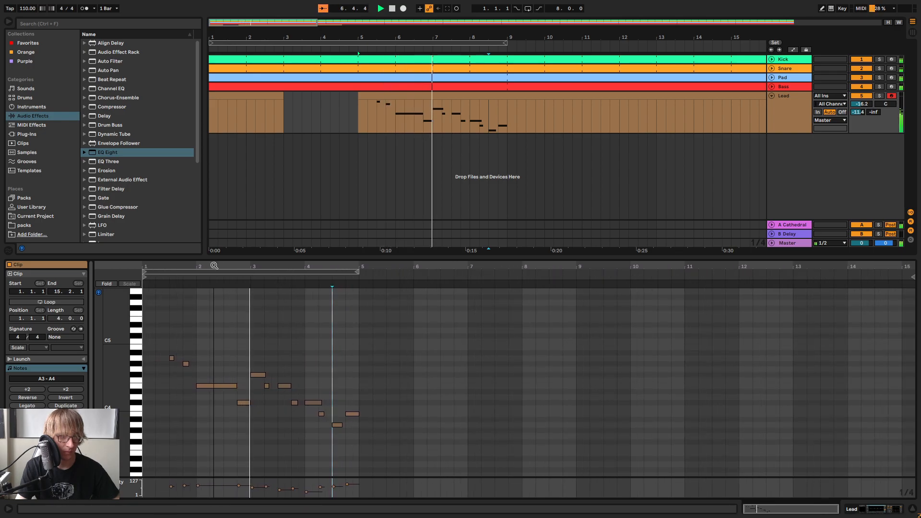
mouse_move(292, 274)
left_mouse_down()
mouse_move(292, 285)
mouse_move(293, 274)
left_mouse_up()
key("space")
left_click(424, 354)
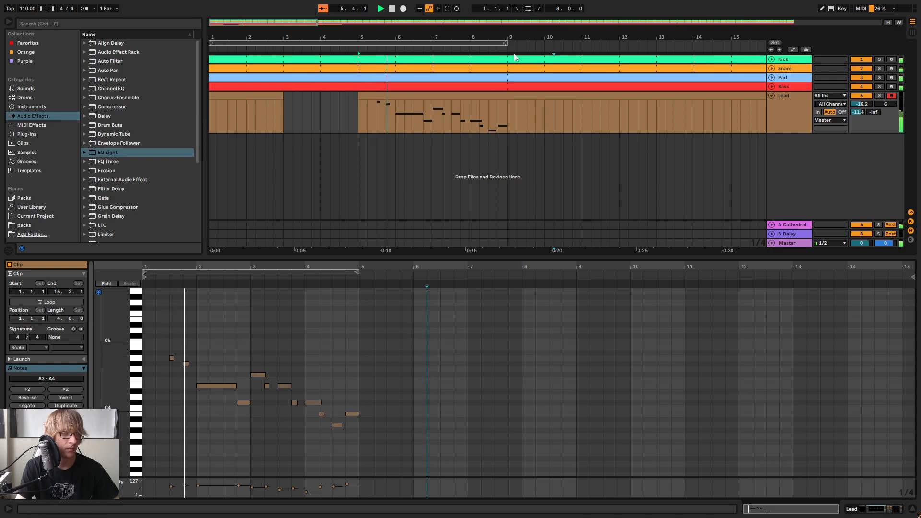
mouse_move(378, 35)
left_mouse_down()
mouse_move(404, 36)
mouse_move(371, 37)
left_mouse_up()
key("space")
left_click_drag(169, 267, 193, 277)
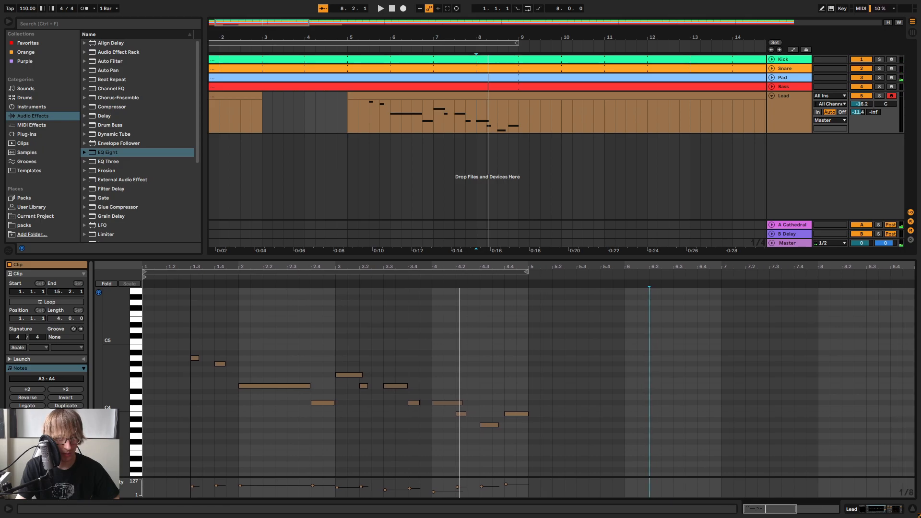
Quantize the Lead notes again on the finer 1/8 grid and play the melody
right_click(440, 342)
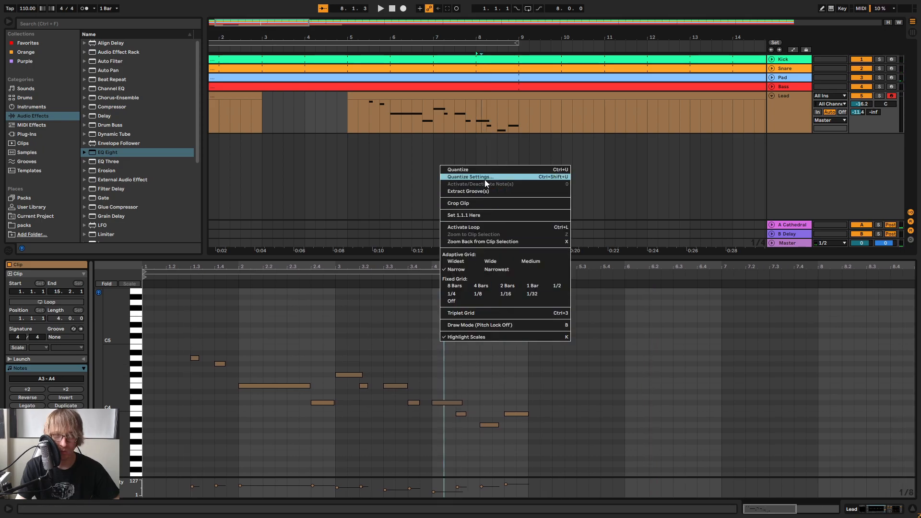
left_click(480, 176)
left_click(444, 273)
left_click(396, 314)
key("space")
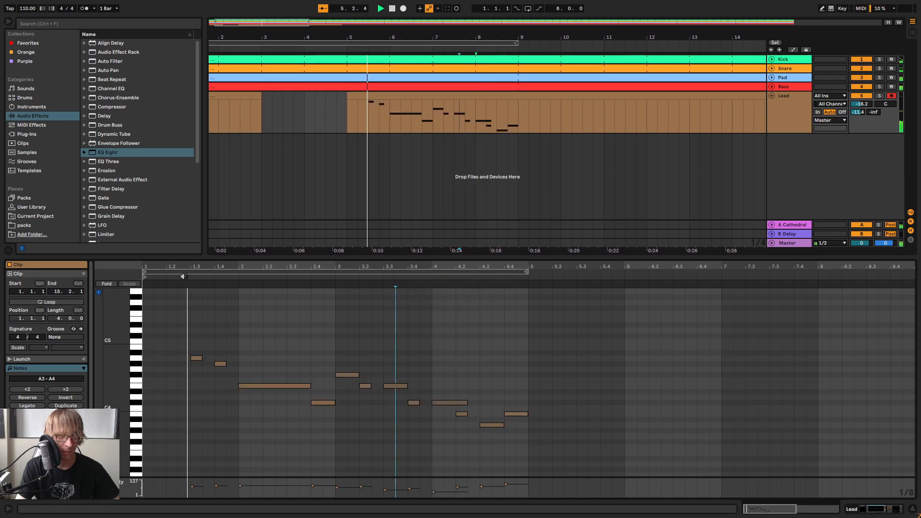
Shorten the C#4 at the start of bar 4 so it ends at 4.2.1, and listen to the melody
left_click(348, 307)
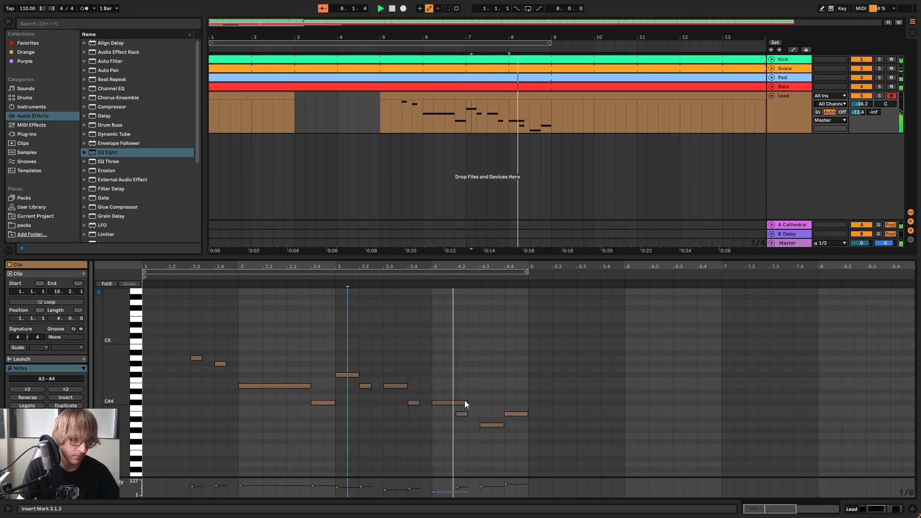
key("space")
left_click_drag(467, 402, 457, 402)
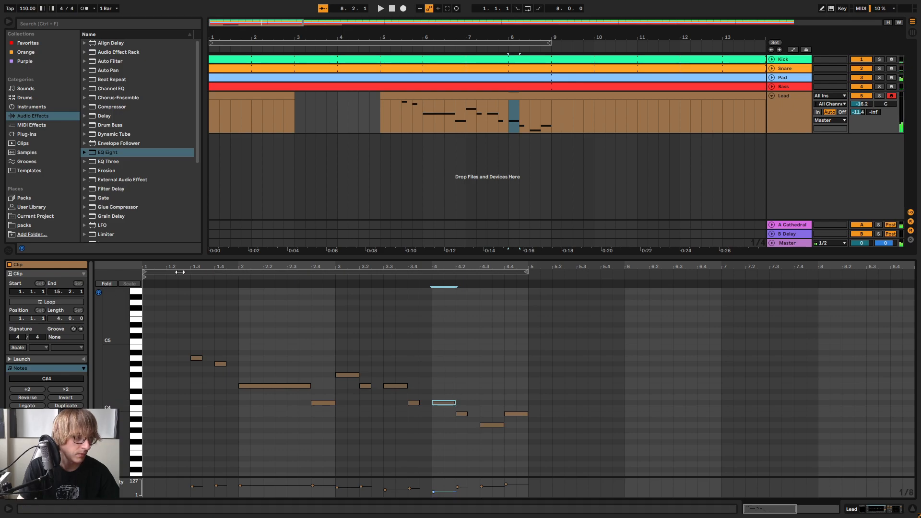
key("space")
Delete the leftover Lead clip at the beginning of the arrangement and play the beat from bar 1
left_click_drag(373, 38, 373, 15)
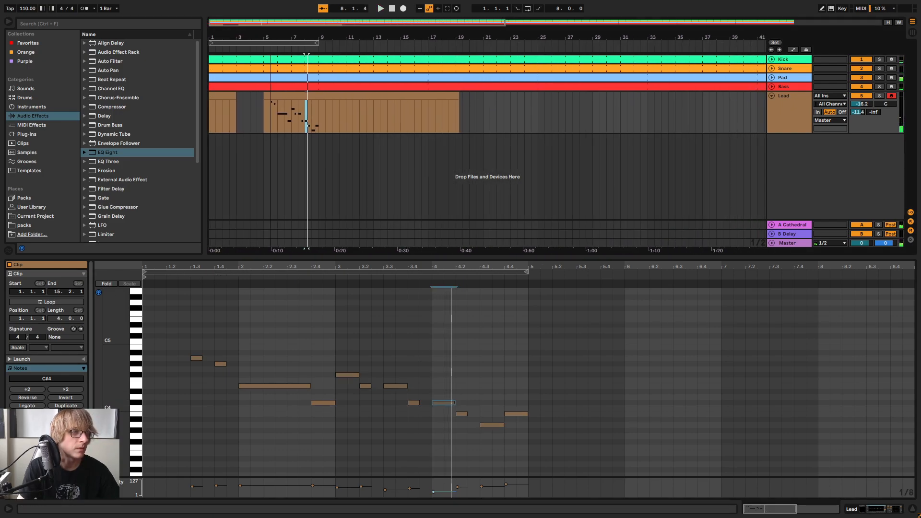
left_click(230, 118)
key("Delete")
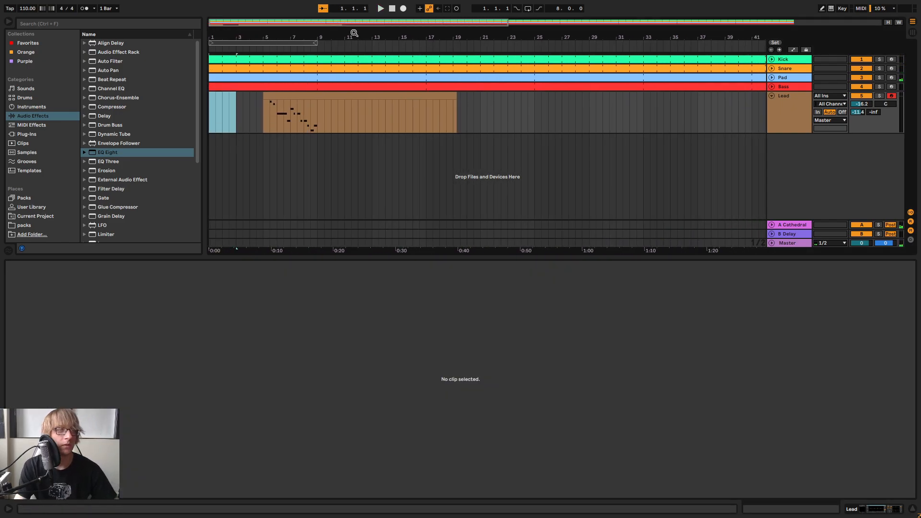
left_click(391, 13)
left_click(384, 10)
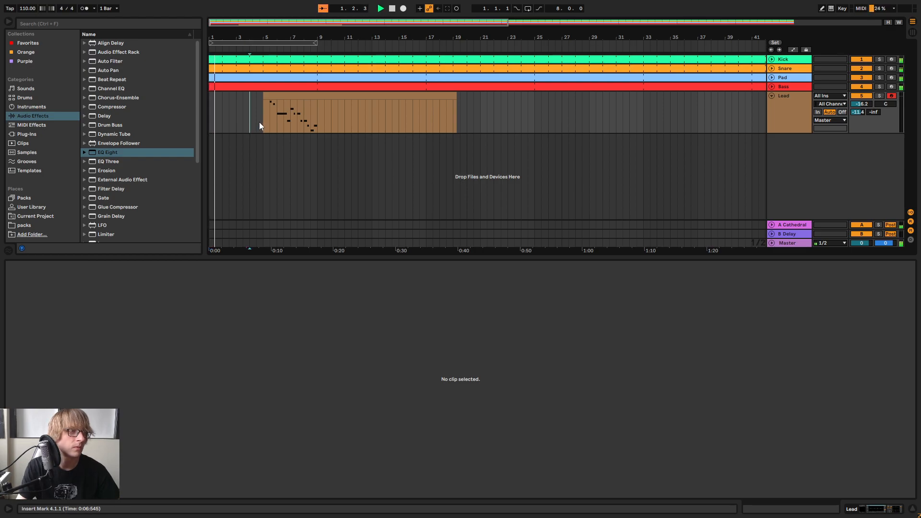
Trim the Lead melody to a four-bar clip starting at bar 9 and consolidate it
left_click_drag(456, 99, 350, 94)
right_click(351, 94)
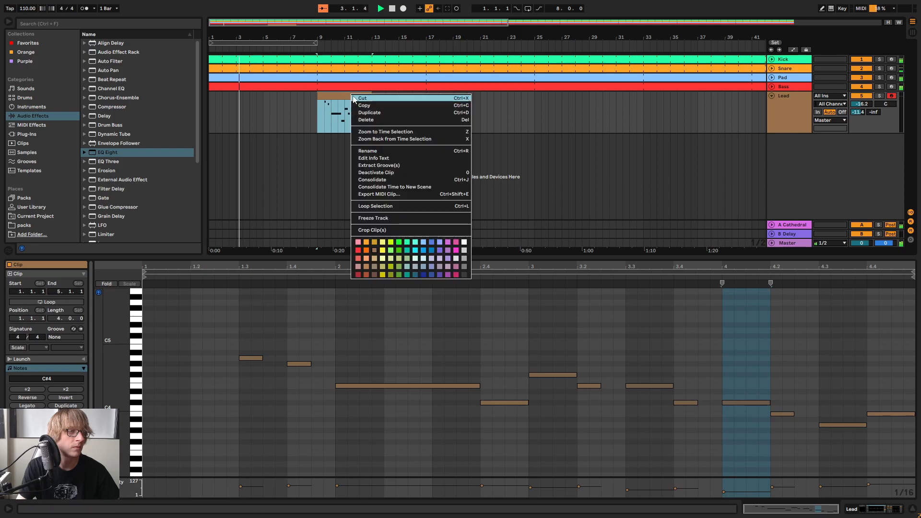
left_click(375, 180)
left_click(420, 114)
Paste a copy of the four-bar Lead clip at bar 13 and consolidate both into one eight-bar clip
left_click(350, 98)
key("ctrl+c")
left_click(375, 103)
key("ctrl+v")
left_click(367, 98)
left_click(397, 99, "shift")
right_click(400, 97)
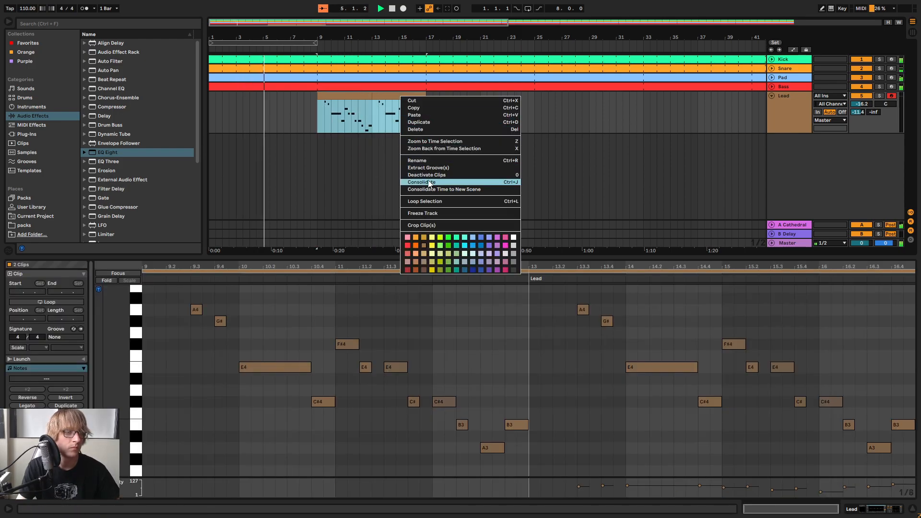
left_click(421, 181)
left_click(413, 113)
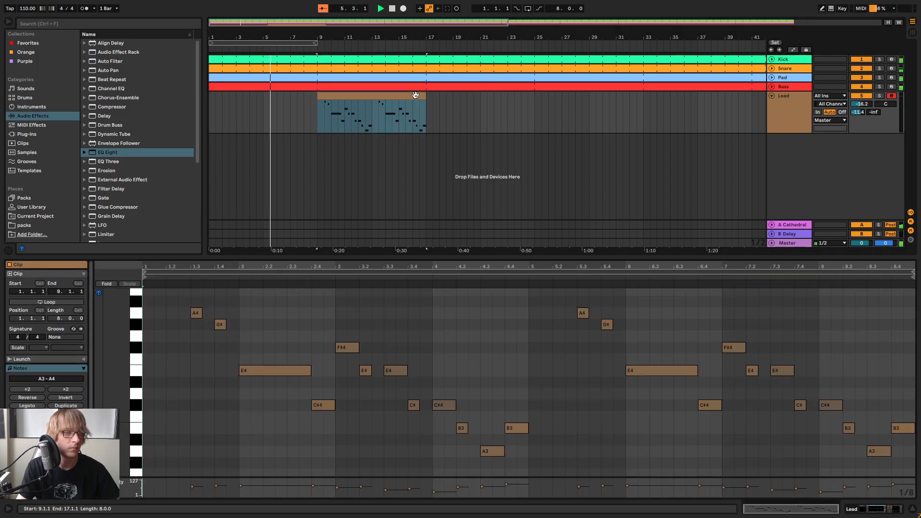
Turn on looping for the eight-bar Lead clip and extend it past bar 41
left_click(67, 305)
left_click_drag(425, 99, 918, 144)
left_click_drag(555, 254, 563, 171)
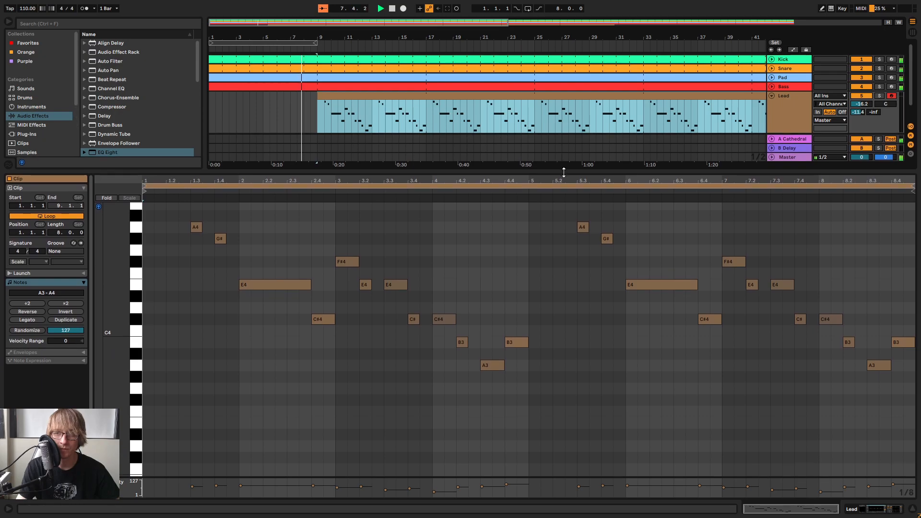
Listen to the looped Lead melody from bar 9 while following its notes in the enlarged note editor
left_click(592, 182)
left_click(514, 272)
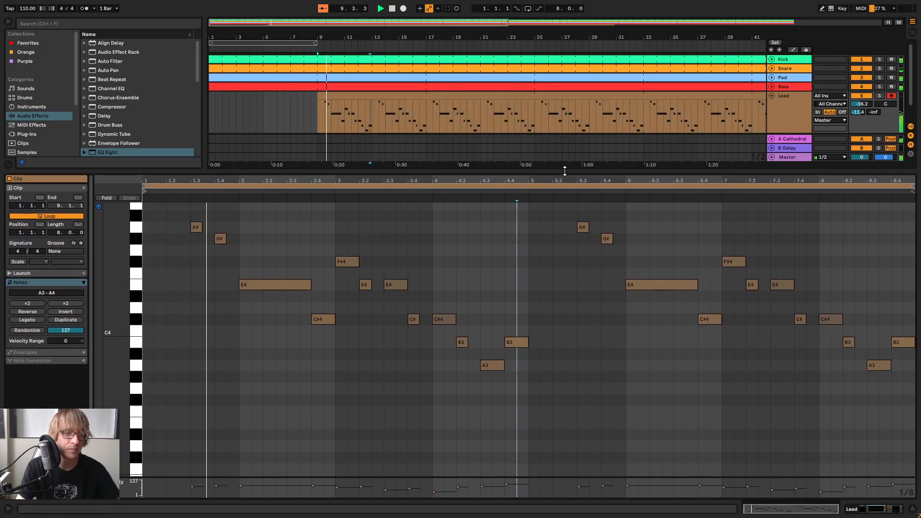
left_click_drag(563, 170, 551, 199)
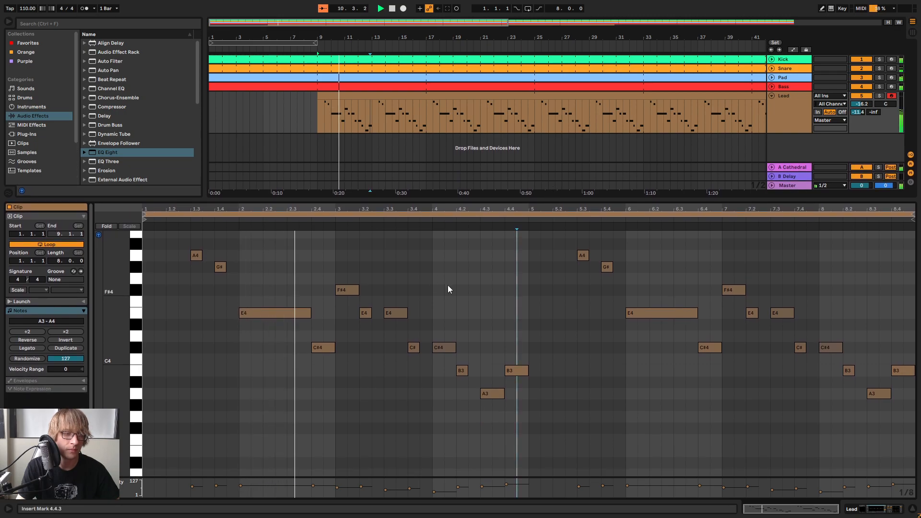
scroll(480, 294, "down", 3)
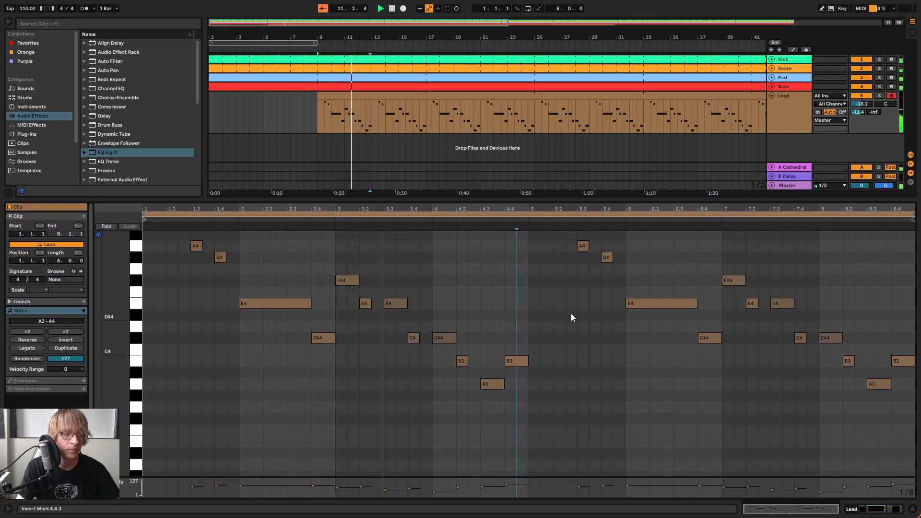
scroll(610, 308, "up", 3)
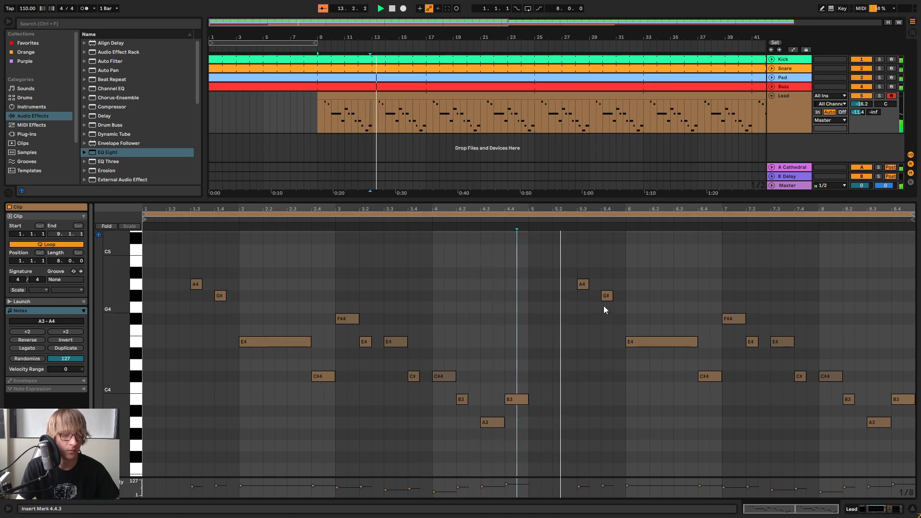
left_click(565, 223)
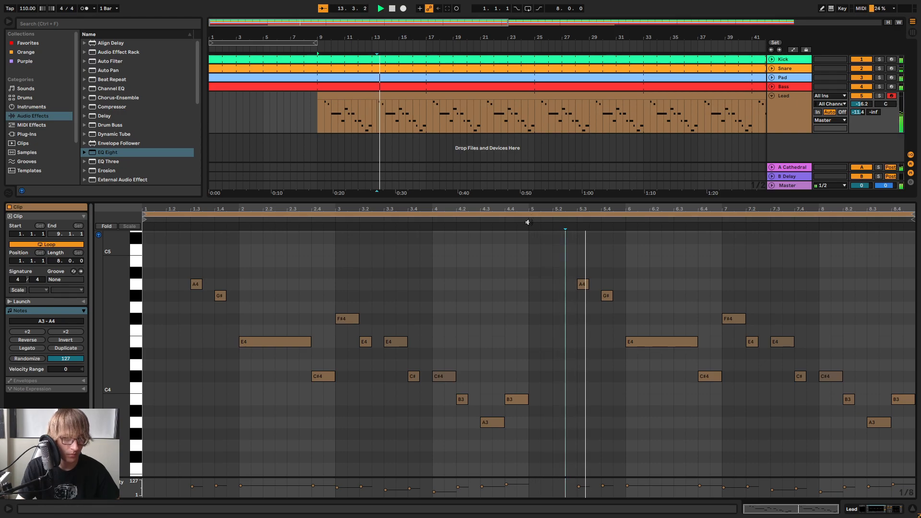
Move the long E4 at the start of bar 6 one grid step earlier to 5.4.3 and play that passage
left_click_drag(607, 273, 608, 320)
left_click(651, 340)
key("Left")
left_click(550, 222)
left_click(544, 227)
Extend the start of the first long E4 back to 1.4.3, keeping its end at 2.4.1, and listen
left_click_drag(273, 287, 263, 342)
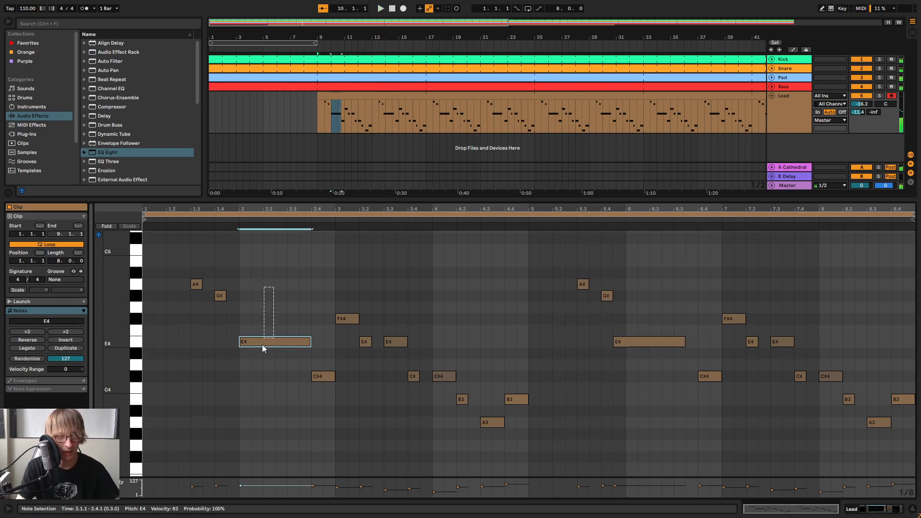
key("space")
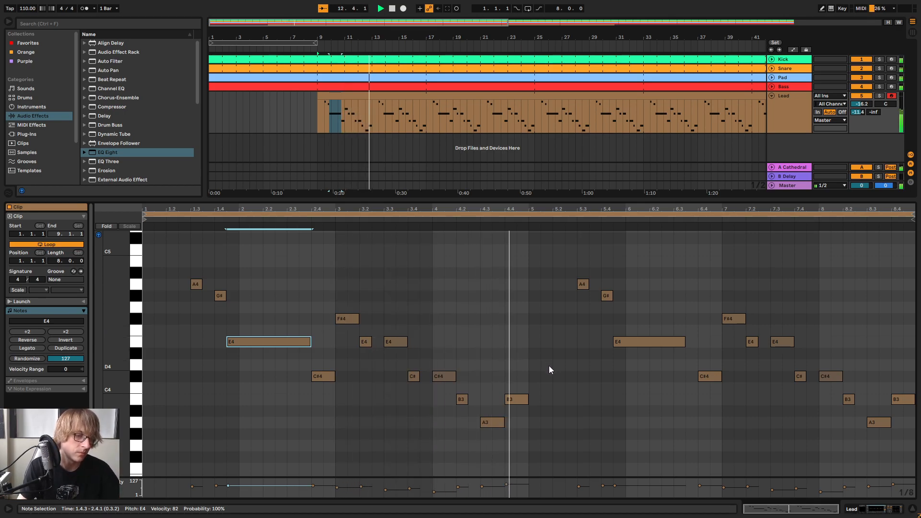
key("space")
Shorten the B3 at 4.4.1 to end at 4.4.3, add a C#4 right after it and play the phrase
left_click(517, 375)
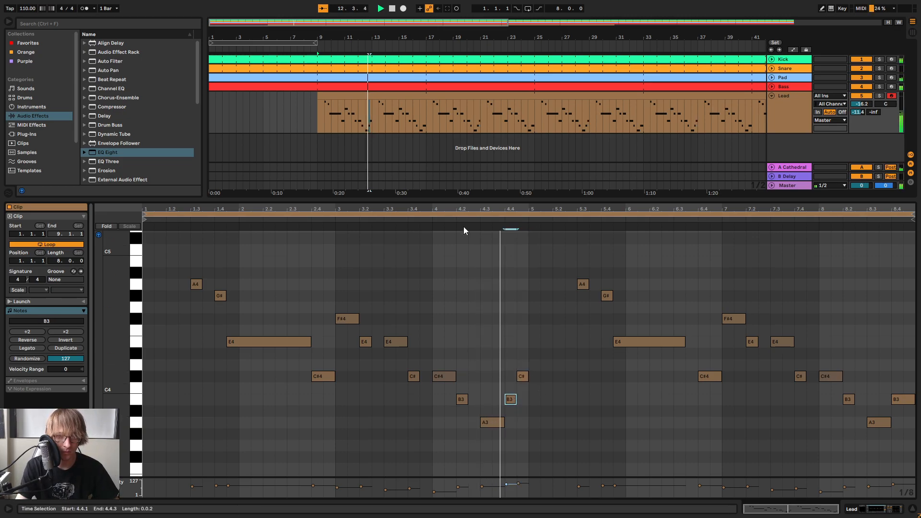
key("space")
key("space")
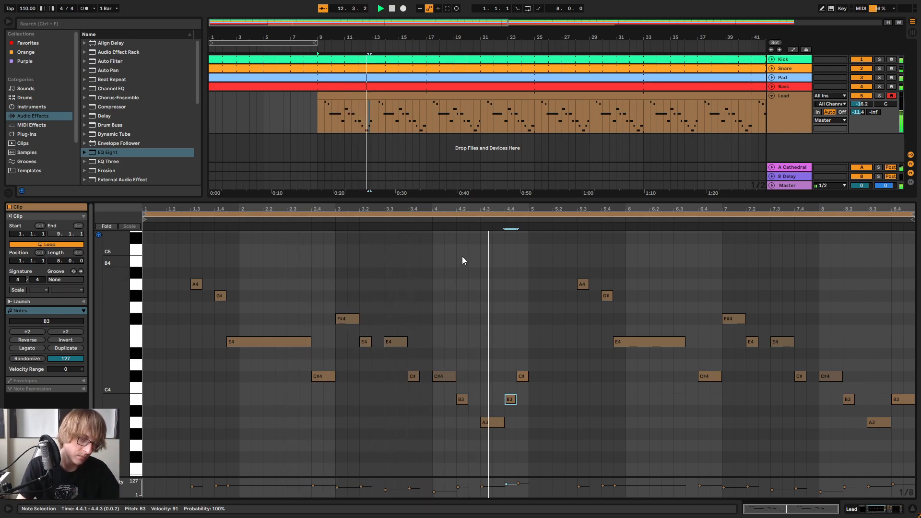
Lower the last note of bar 4, at 4.4.3, to F#3
left_click(502, 422)
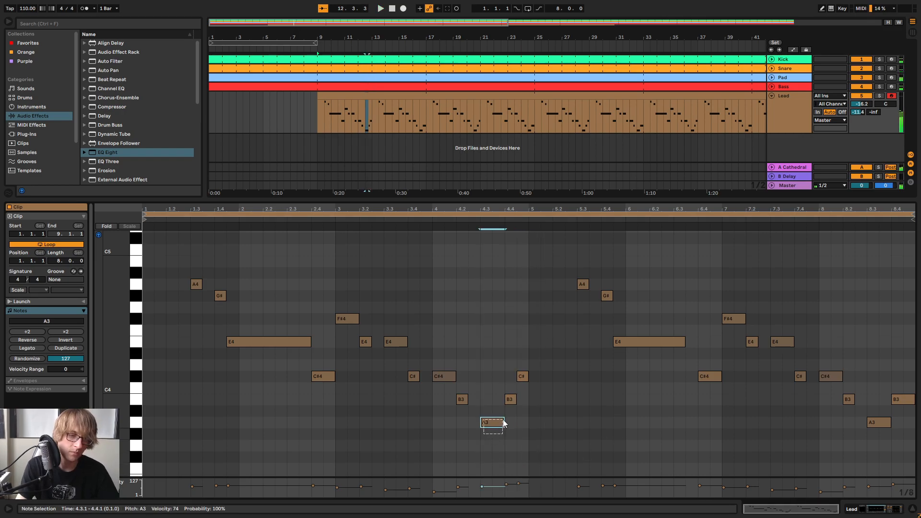
key("Down")
key("Down")
key("Down")
key("Down")
key("Down")
key("Down")
key("Down")
key("Up")
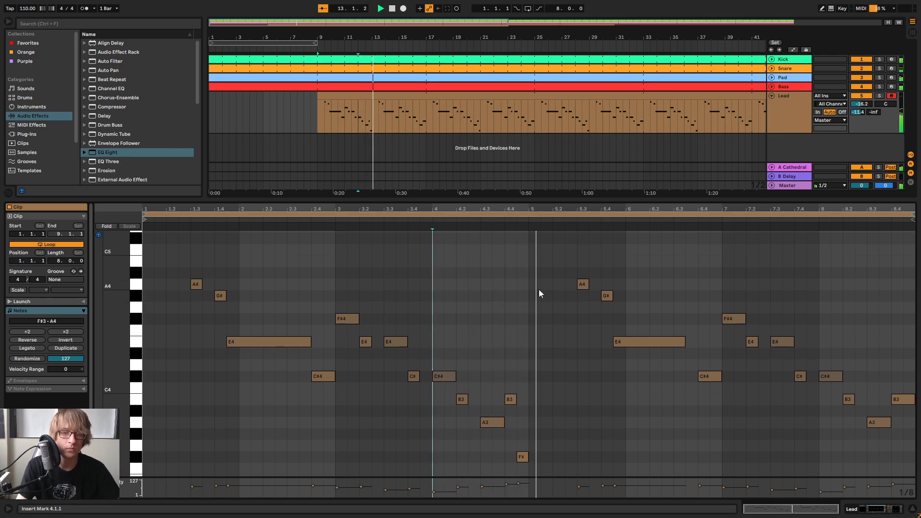
Listen to the end of bar 4 and shorten its A3 so it ends at 4.3.3
key("space")
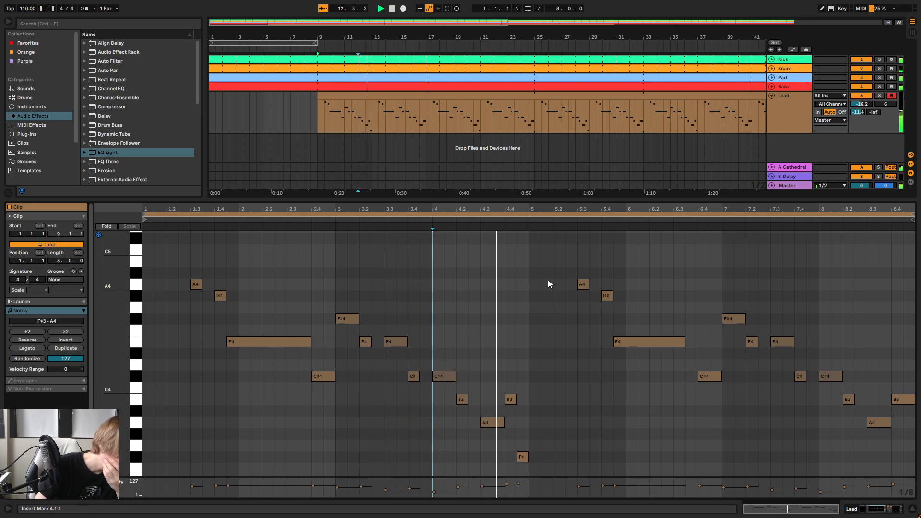
left_click(527, 326)
key("space")
left_click_drag(503, 422, 487, 422)
left_click(445, 221)
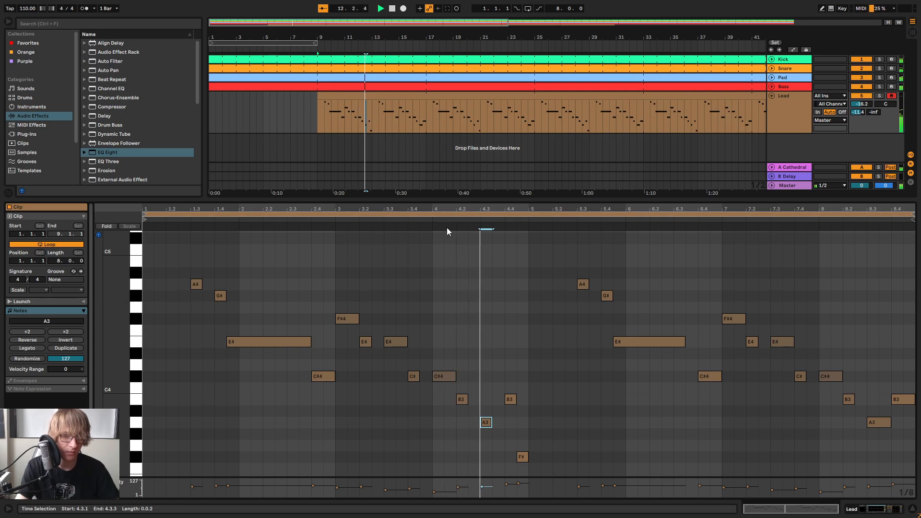
Raise the two E4 notes at 7.2.1 and 7.3.1 to G#4 and play the passage from 6.4.3
left_click(672, 277)
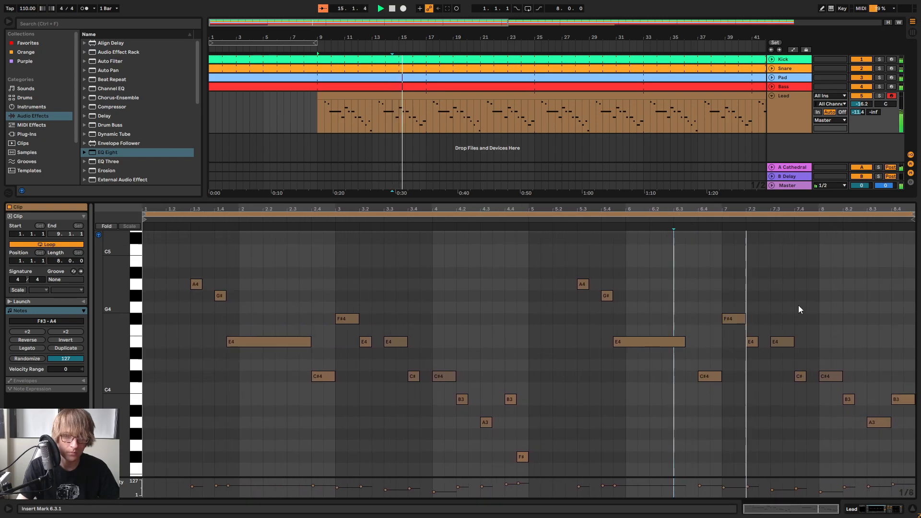
left_click_drag(787, 326, 782, 359)
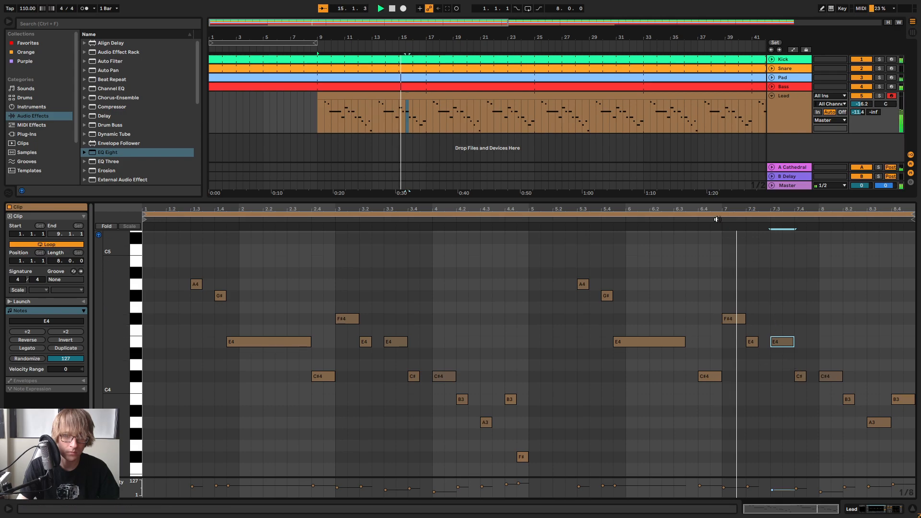
left_click(740, 320)
left_click_drag(755, 343, 756, 294)
left_click_drag(781, 341, 780, 297)
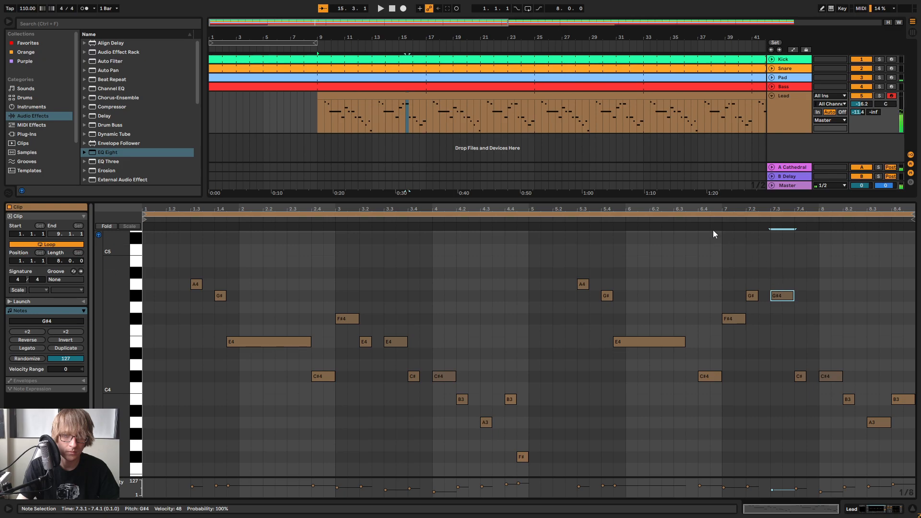
left_click(708, 217)
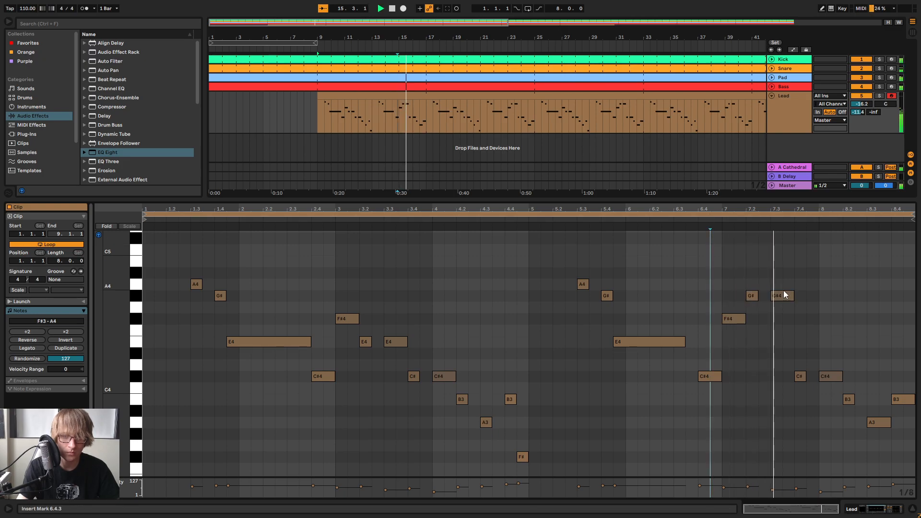
Raise the C#4 notes at 7.4.1 and 8.1.1 to A4 and the B3 at 8.2.1 to B4, and play the passage
key("space")
left_click_drag(800, 376, 799, 286)
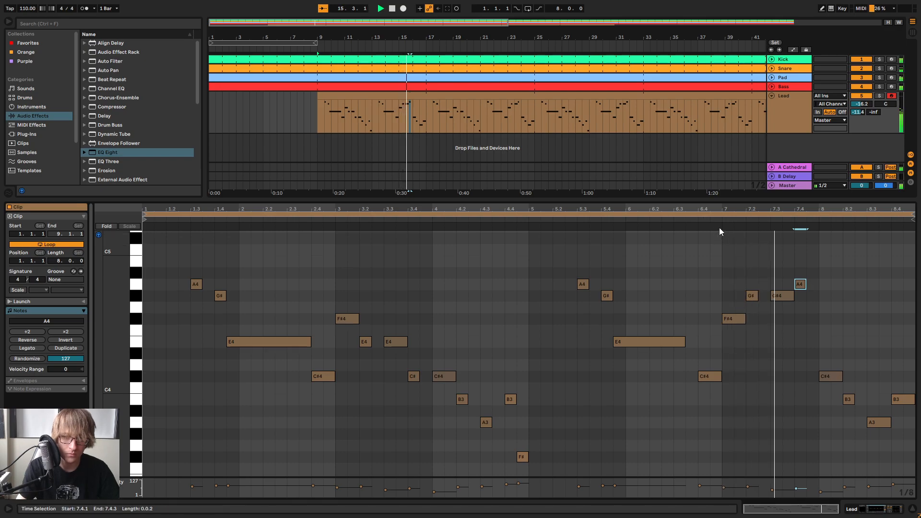
key("space")
double_click(826, 284)
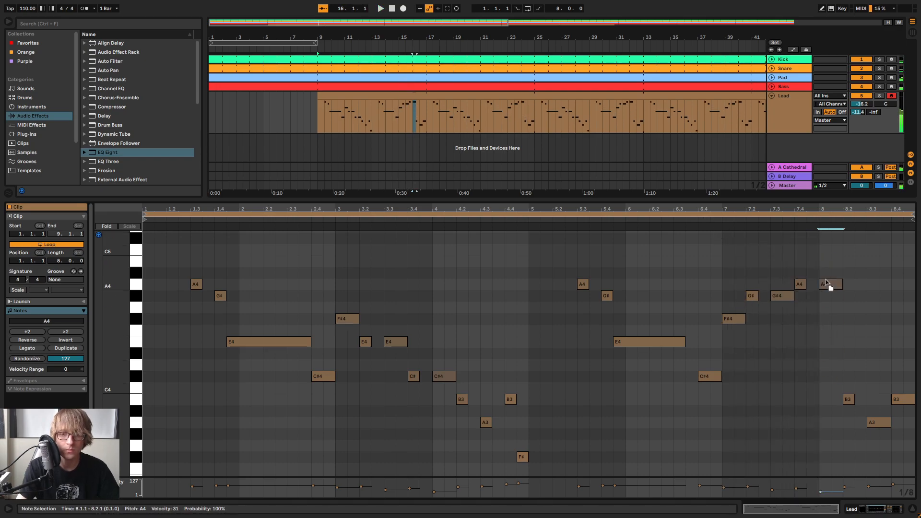
left_click_drag(848, 274, 848, 267)
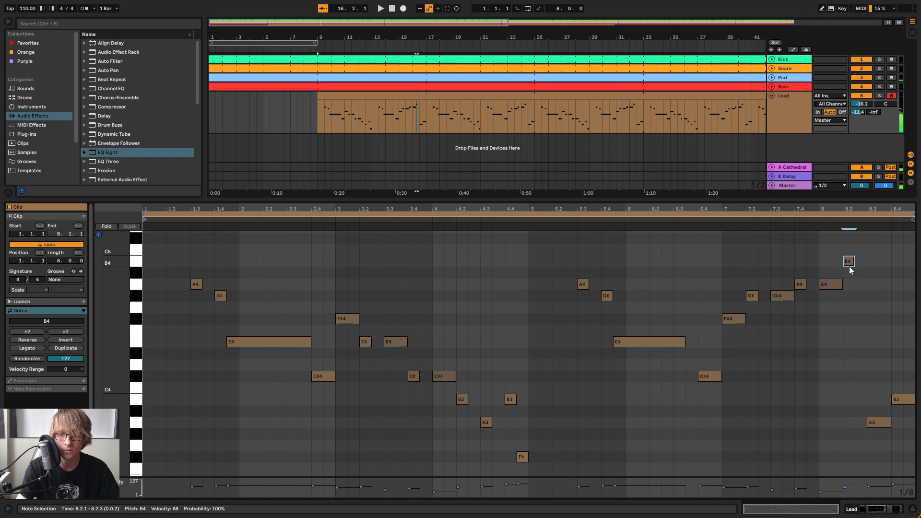
left_click(696, 214)
left_click(701, 225)
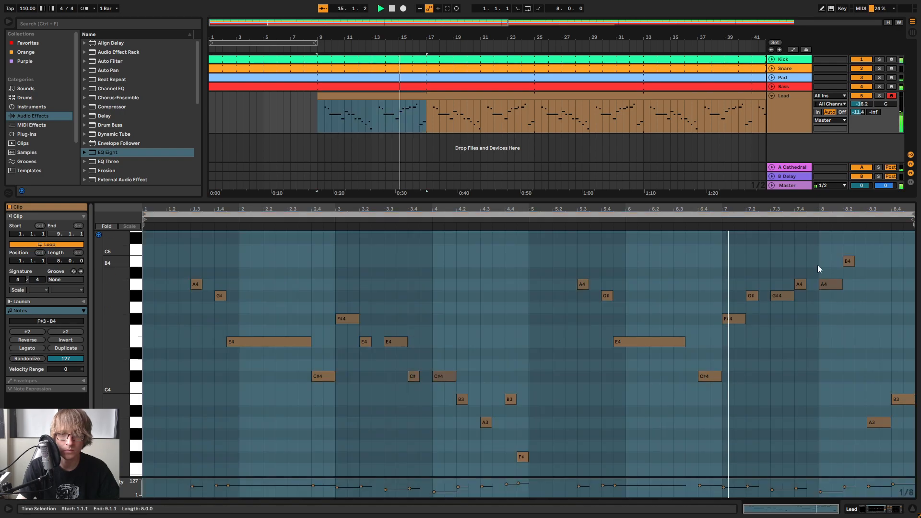
Raise the A3 at 8.3.1 to E5
scroll(891, 305, "up", 1)
scroll(895, 308, "down", 1)
left_click(891, 262)
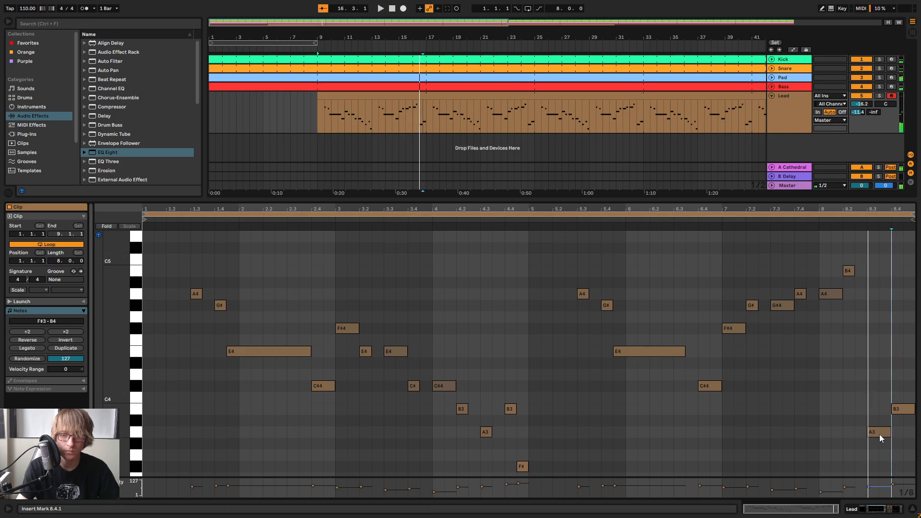
scroll(888, 349, "up", 1)
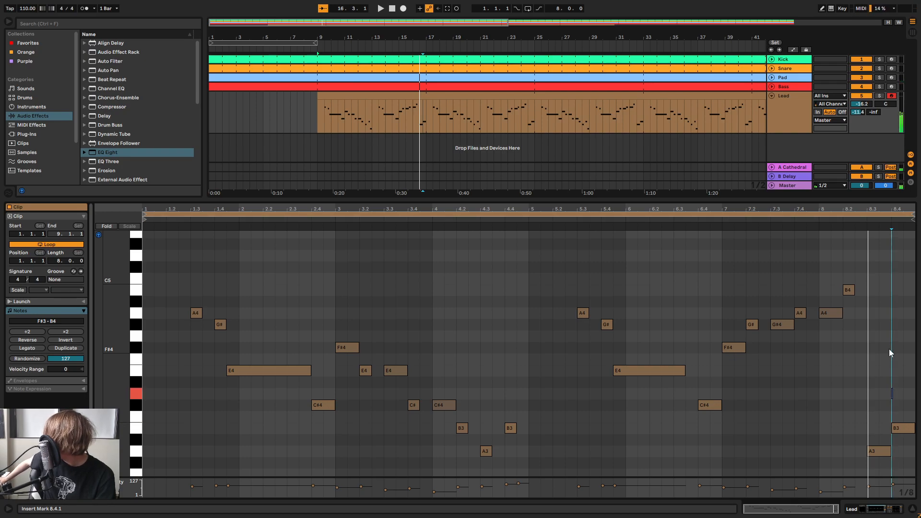
left_click(871, 451)
key("Up")
key("Up")
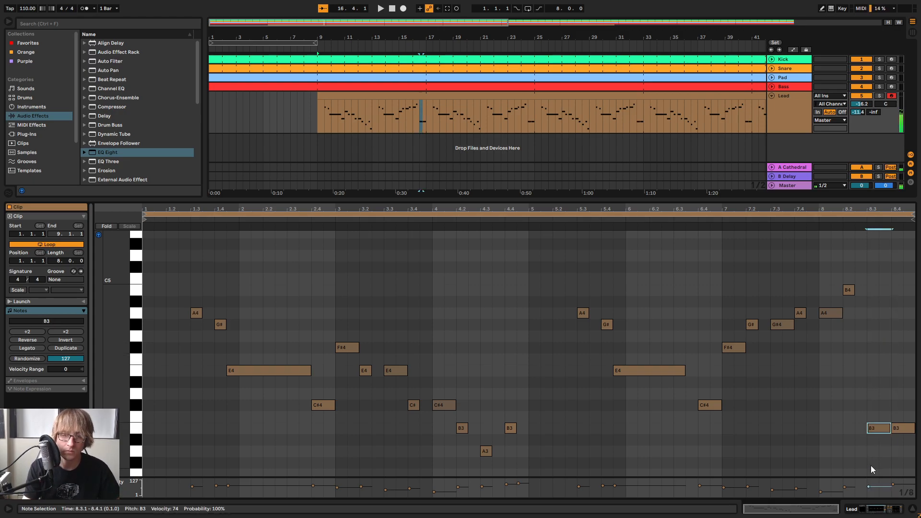
key("Up")
key("Up")
key("Up")
key("Up")
key("Up")
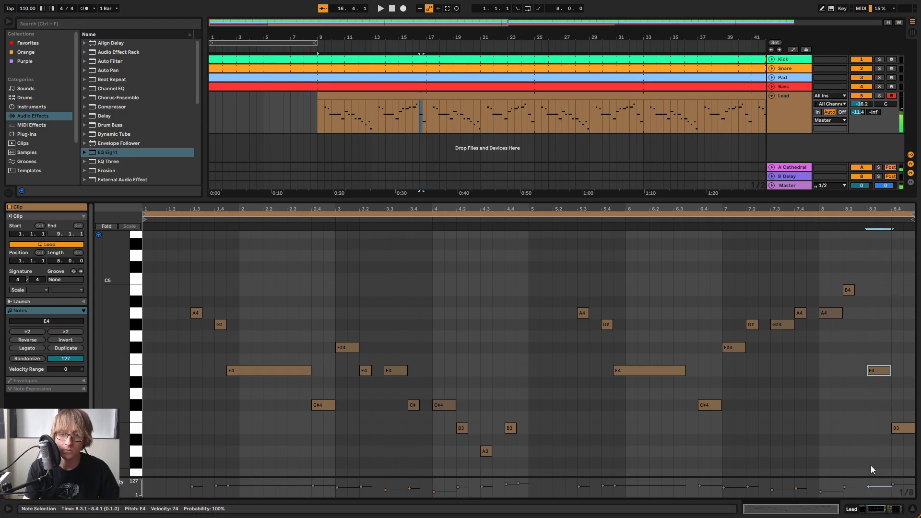
key("shift+Up")
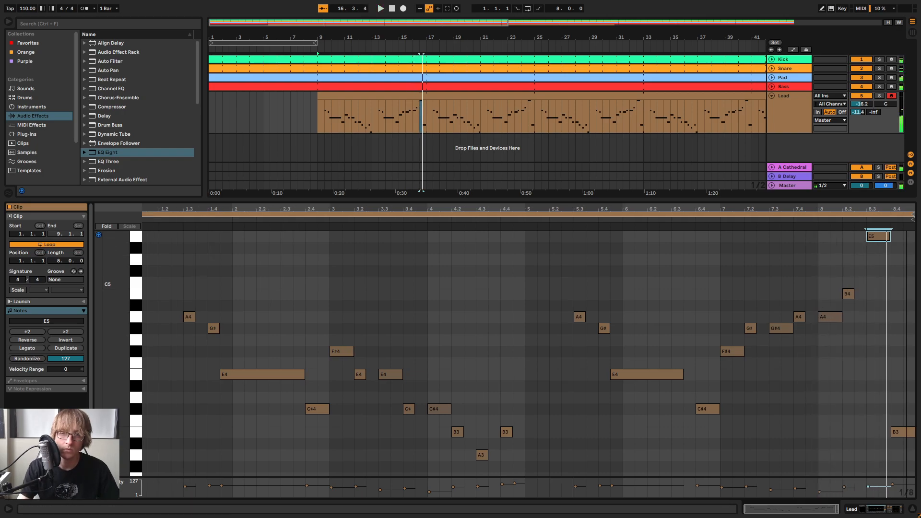
Turn the B3 at 8.4.1 into a short D5 followed by a C#5 at 8.4.3, and shorten the preceding E5 to end at 8.3.3
left_click_drag(905, 208, 905, 221)
left_click_drag(907, 408, 901, 450)
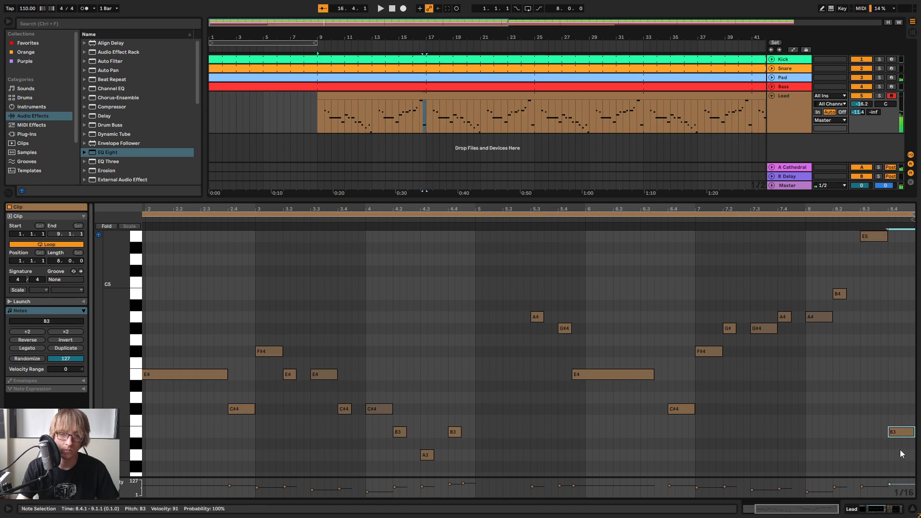
key("Down")
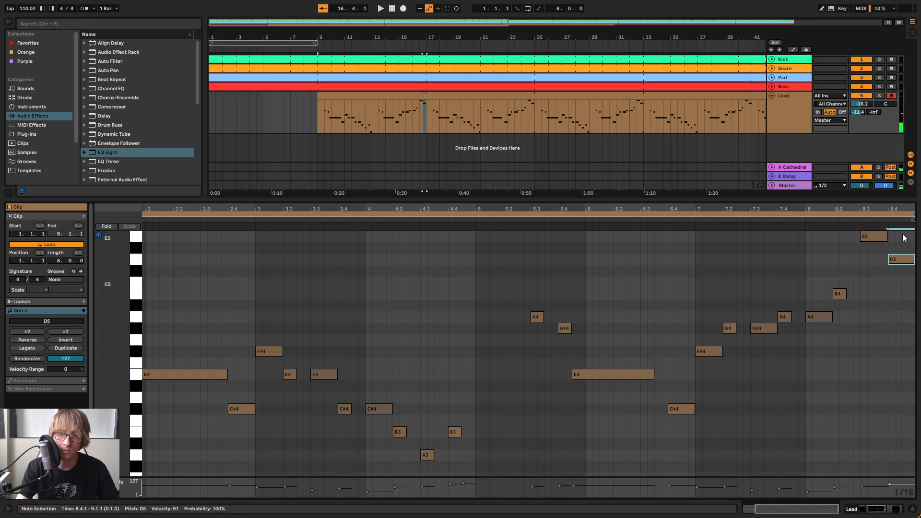
double_click(901, 208)
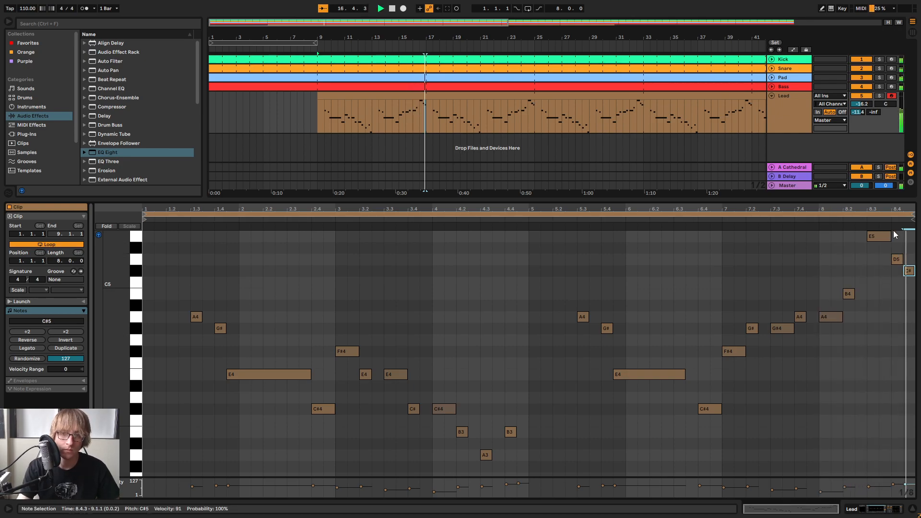
left_click(877, 245)
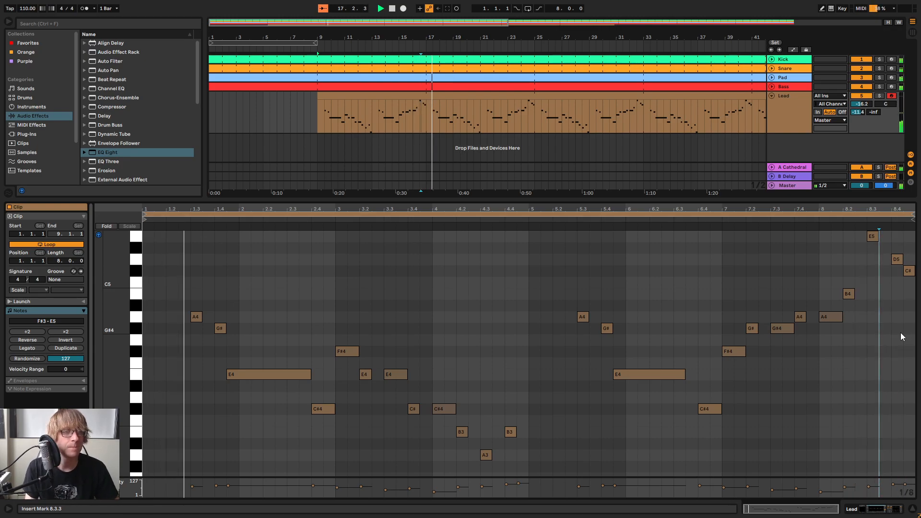
On the Lead's Delay, set feedback to 66 %, enable Ping Pong and narrow the filter to 898 Hz with width 5.53
left_click(783, 107)
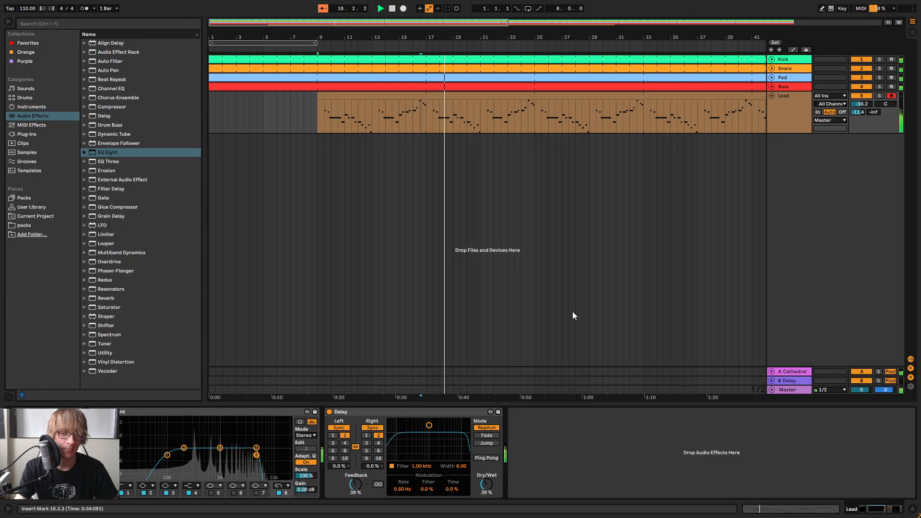
left_click_drag(355, 484, 356, 468)
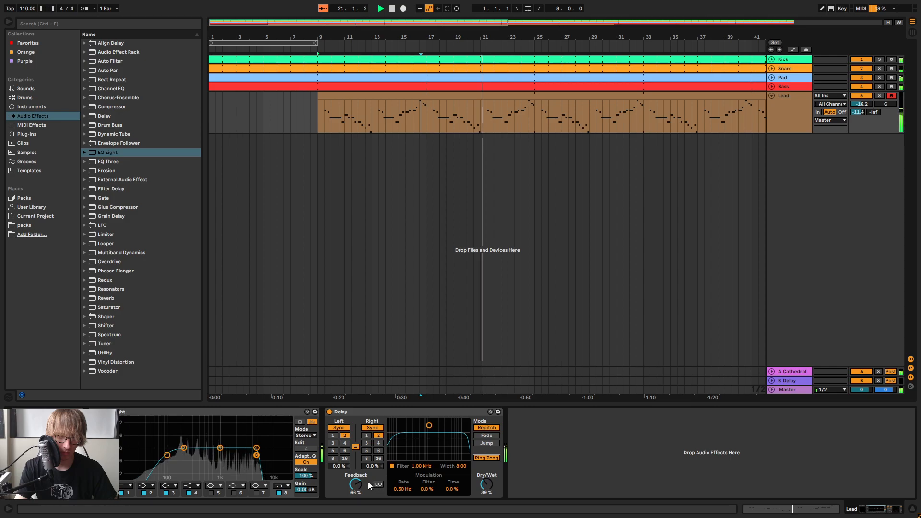
left_click_drag(427, 429, 426, 439)
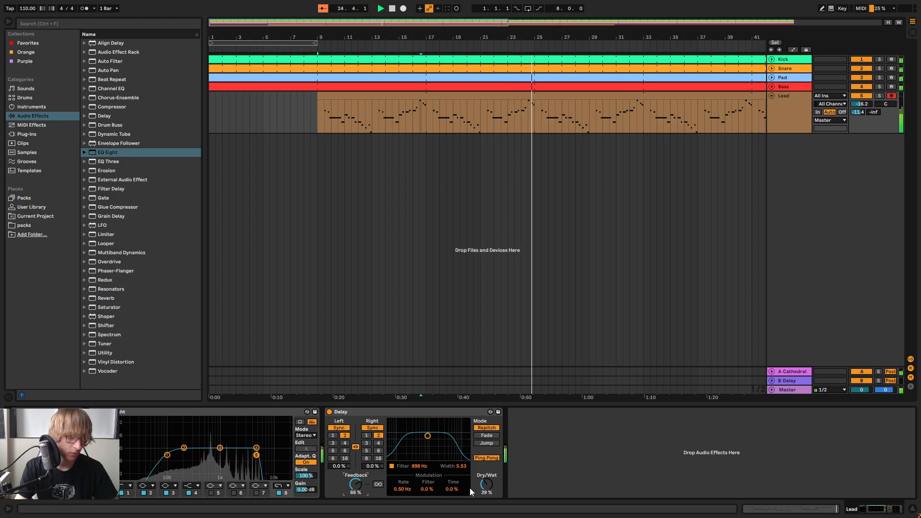
Try delay times of 3 and 4 sixteenths without Ping Pong, and return to 2 sixteenths with Ping Pong on
left_click(366, 443)
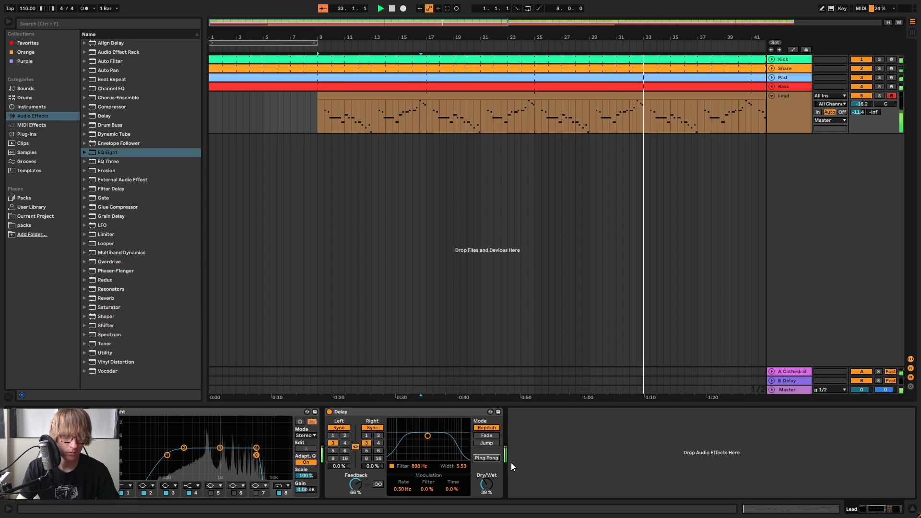
left_click(379, 437)
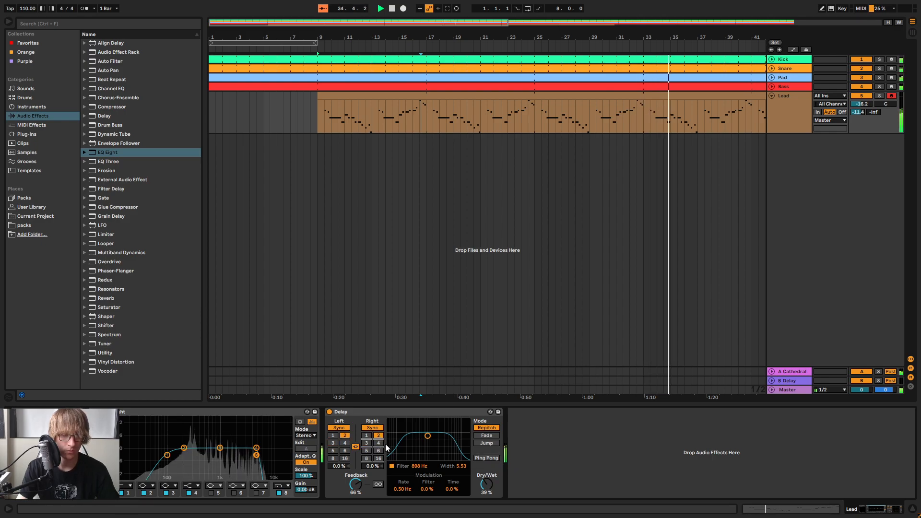
left_click(379, 443)
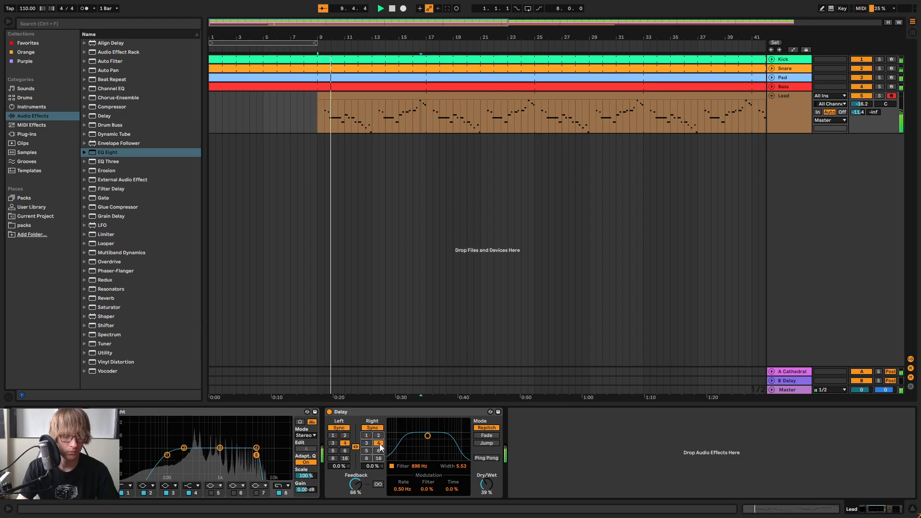
left_click(488, 458)
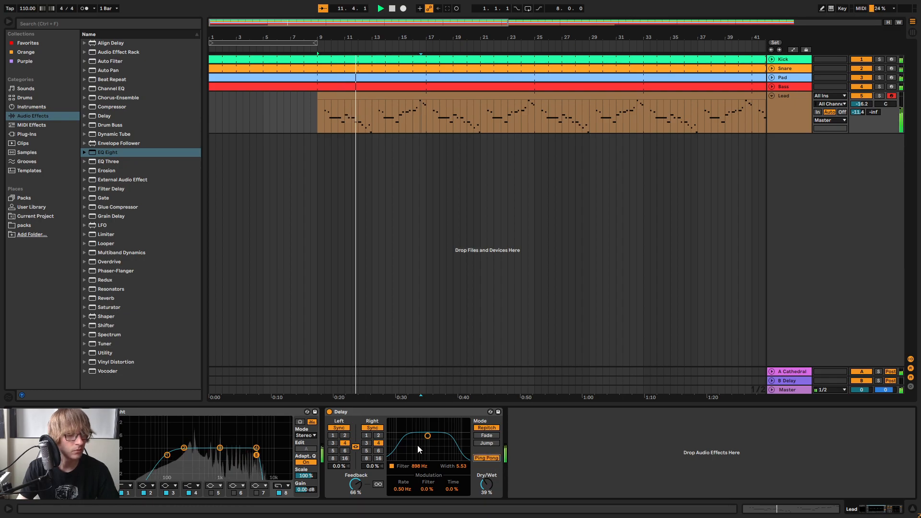
left_click(378, 437)
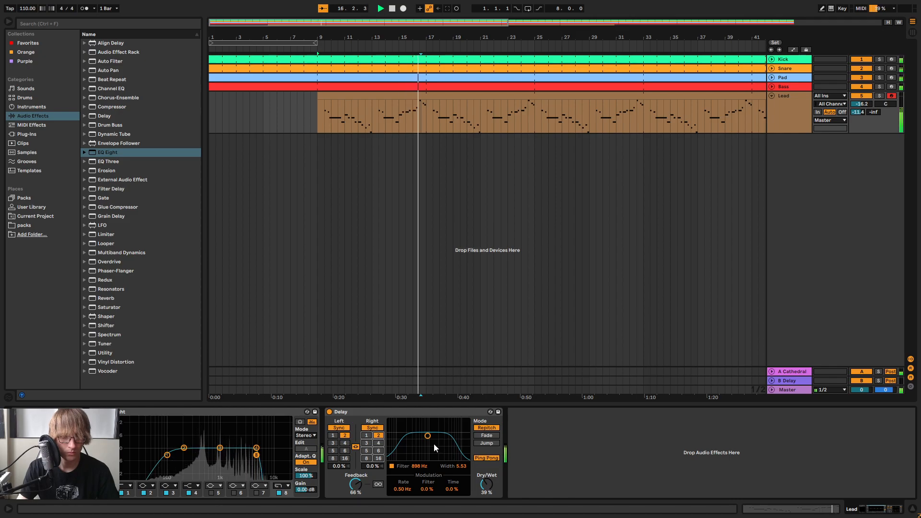
Set the Delay's filter to 1.00 kHz with width 4.41 and its dry/wet mix to 35 %
left_click_drag(425, 437, 428, 437)
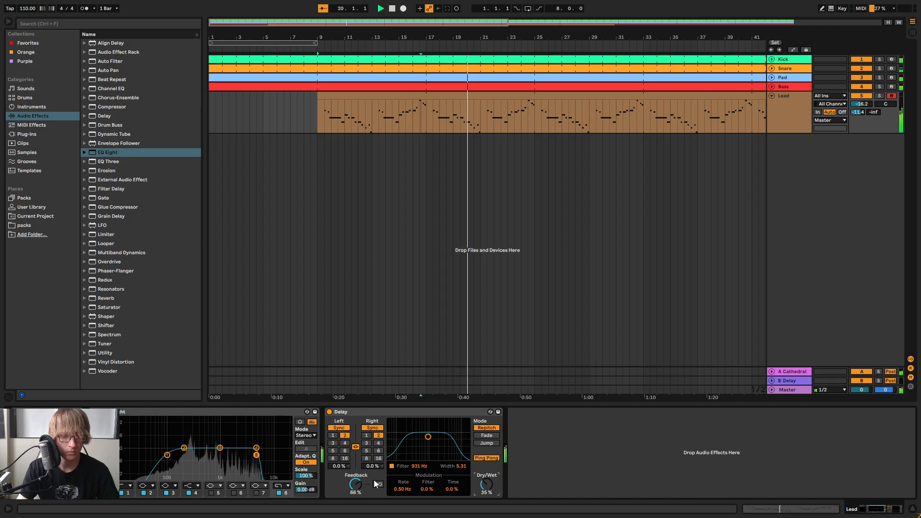
left_click_drag(426, 437, 429, 440)
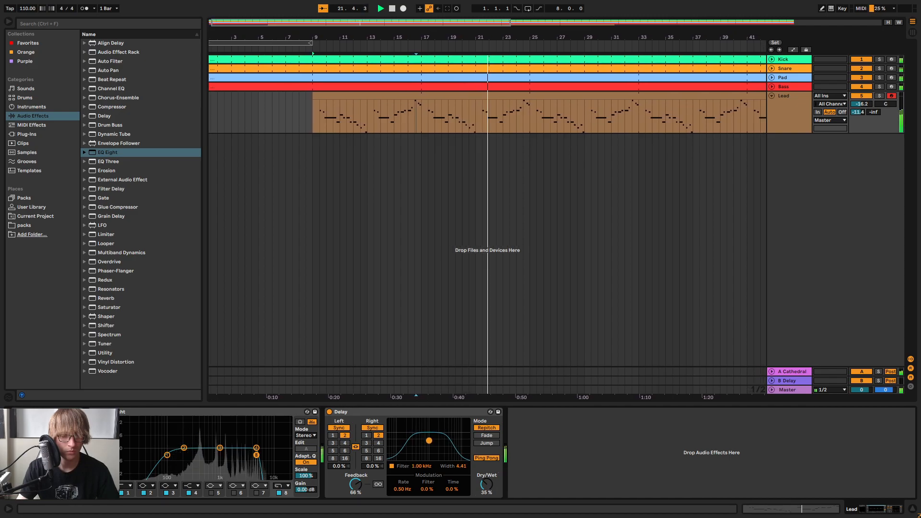
mouse_move(644, 407)
left_mouse_down()
mouse_move(646, 462)
mouse_move(642, 406)
left_mouse_up()
Stop playback and consolidate the Lead track from bar 9 to bar 25 into one 16-bar clip
left_click(796, 115)
key("space")
left_click(498, 103)
left_click_drag(504, 114, 289, 114)
right_click(296, 102)
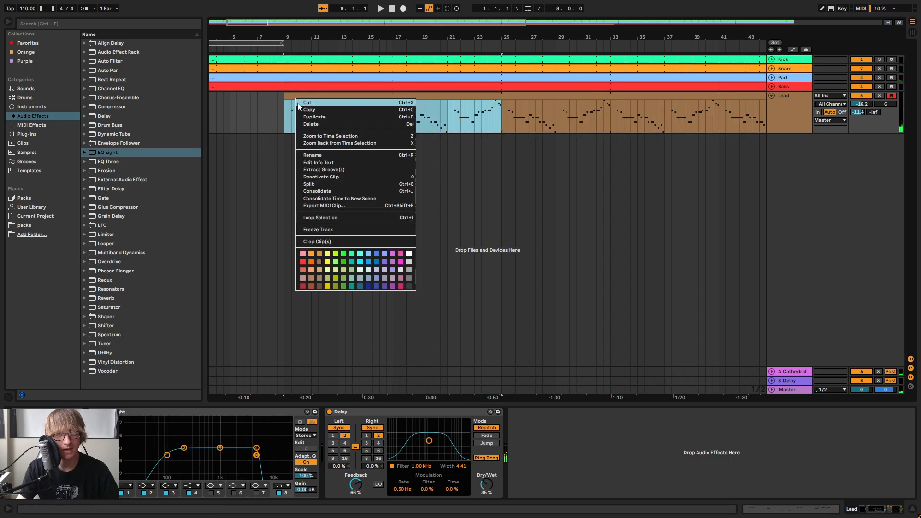
left_click(329, 191)
Enable looping on the consolidated Lead clip and extend it over the arrangement to about bar 82
double_click(436, 96)
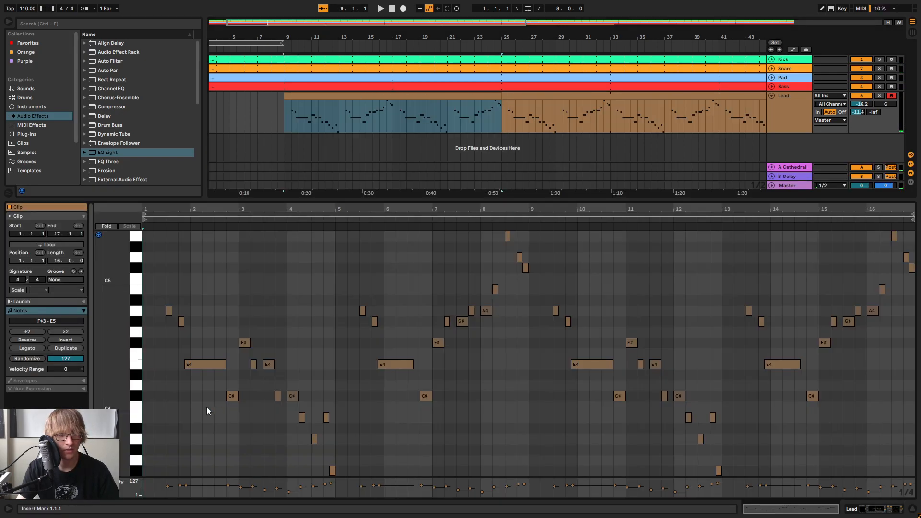
left_click(55, 245)
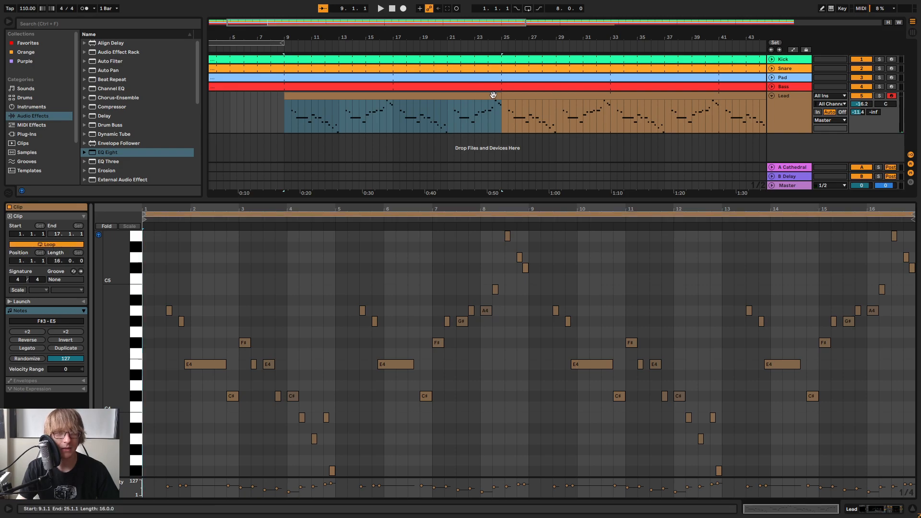
left_click_drag(498, 96, 920, 97)
left_click_drag(673, 46, 673, 34)
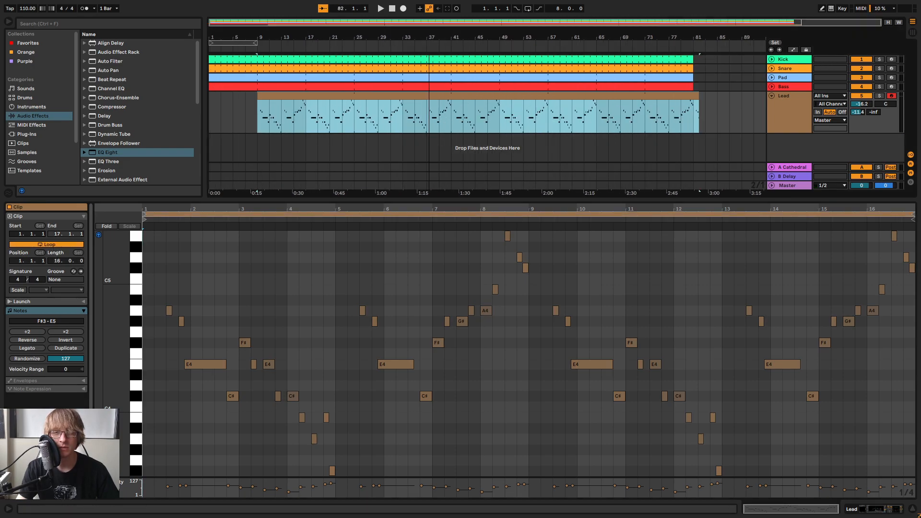
Enlarge the note editor and play the Lead clip from its start, following the melody into its second eight bars
left_click_drag(421, 198, 267, 94)
scroll(617, 217, "up", 5)
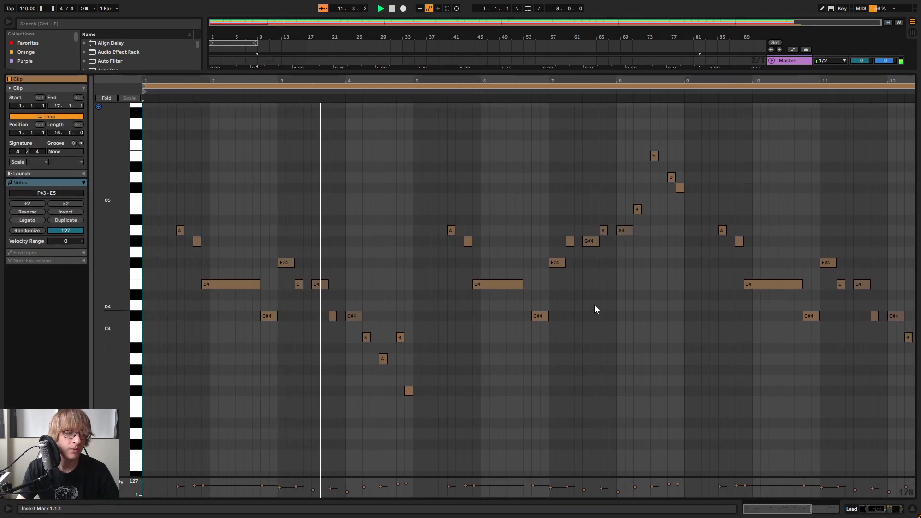
scroll(596, 313, "down", 3)
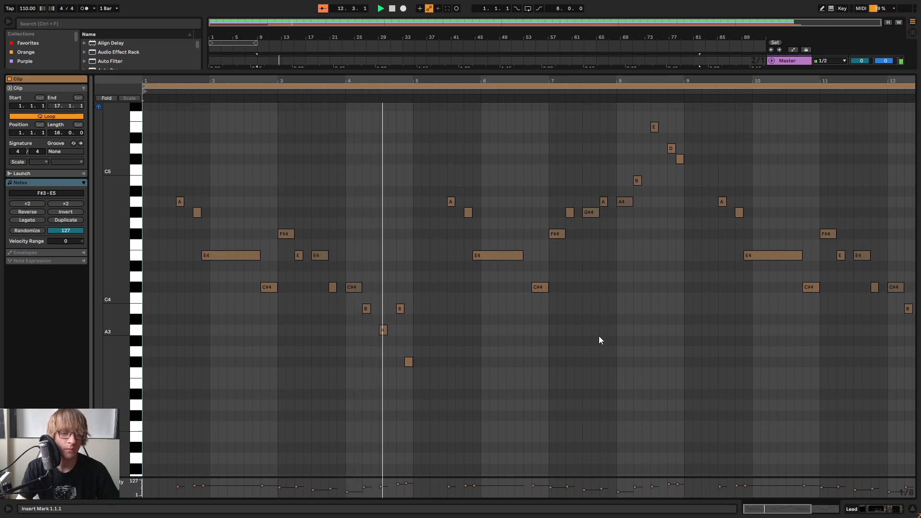
scroll(610, 321, "down", 4)
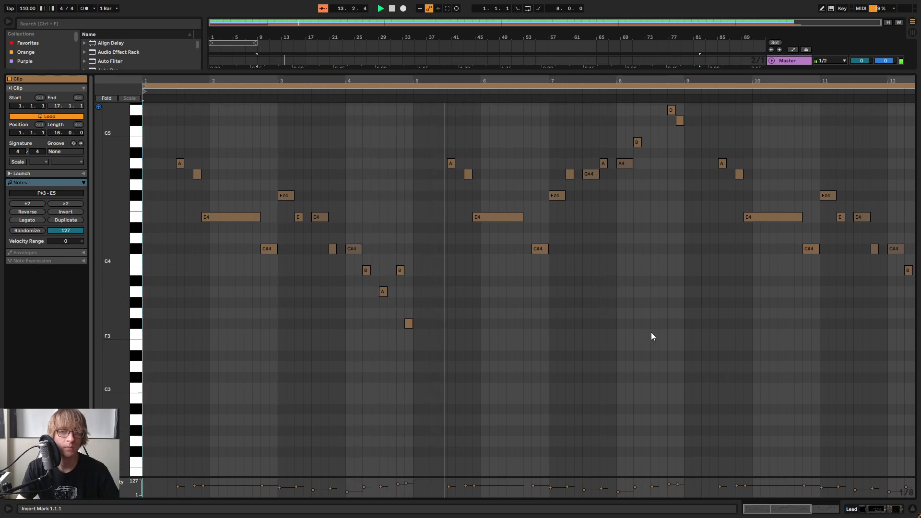
scroll(651, 332, "up", 5)
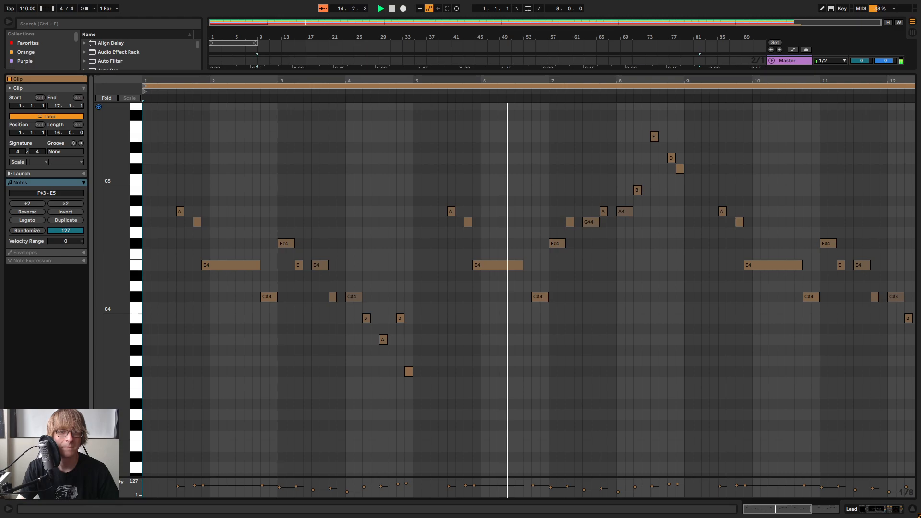
scroll(528, 289, "right", 4)
scroll(528, 289, "down", 3)
mouse_move(580, 81)
left_mouse_down()
mouse_move(559, 67)
mouse_move(596, 90)
left_mouse_up()
scroll(601, 148, "up", 2)
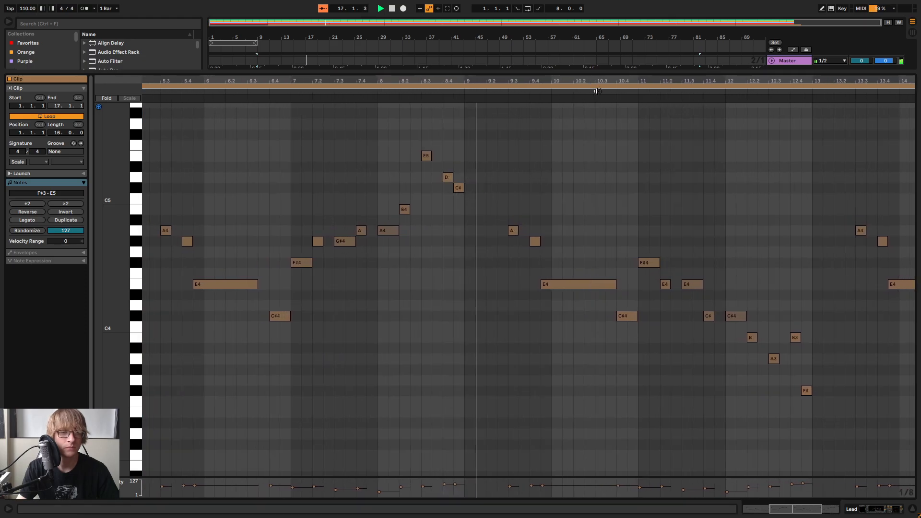
left_click_drag(652, 81, 537, 72)
left_click_drag(682, 82, 582, 101)
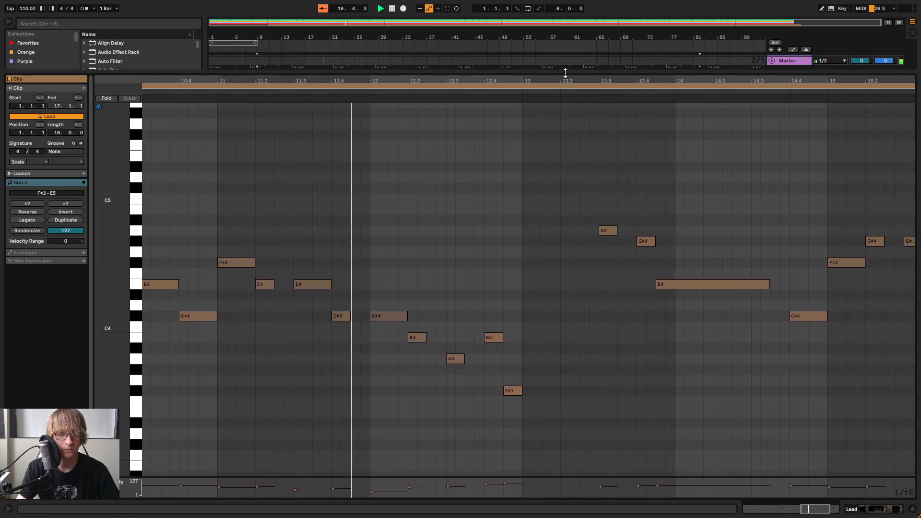
Stop playback and raise the F#3 at 12.4.3 to C4
scroll(562, 303, "down", 3)
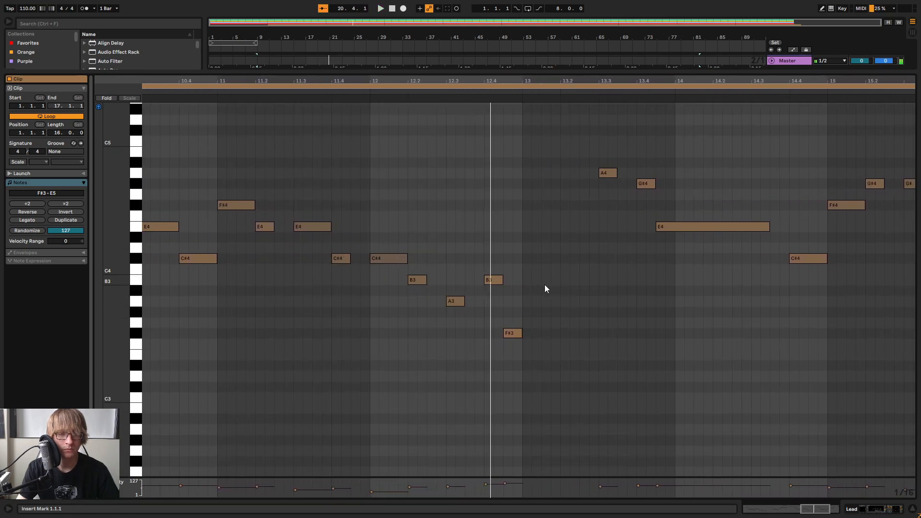
left_click(496, 281)
left_click_drag(512, 322, 509, 266)
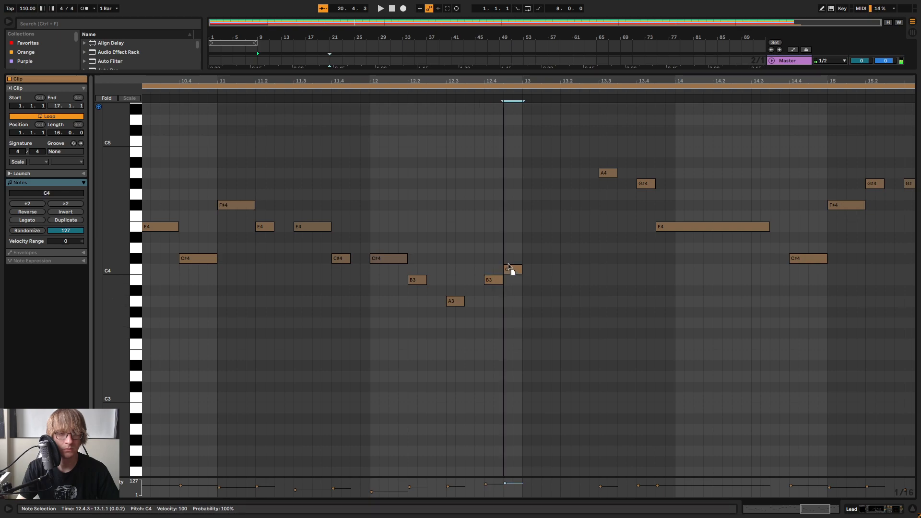
Raise the C4 at 12.4.3 to C#4 and play the melody through to bar 16
left_click(416, 99)
key("space")
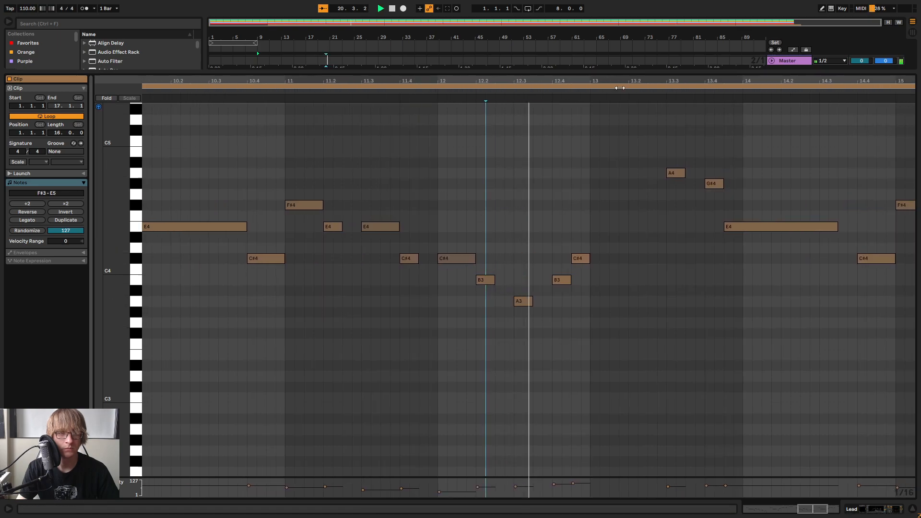
mouse_move(607, 81)
left_mouse_down()
mouse_move(670, 53)
mouse_move(740, 41)
left_mouse_up()
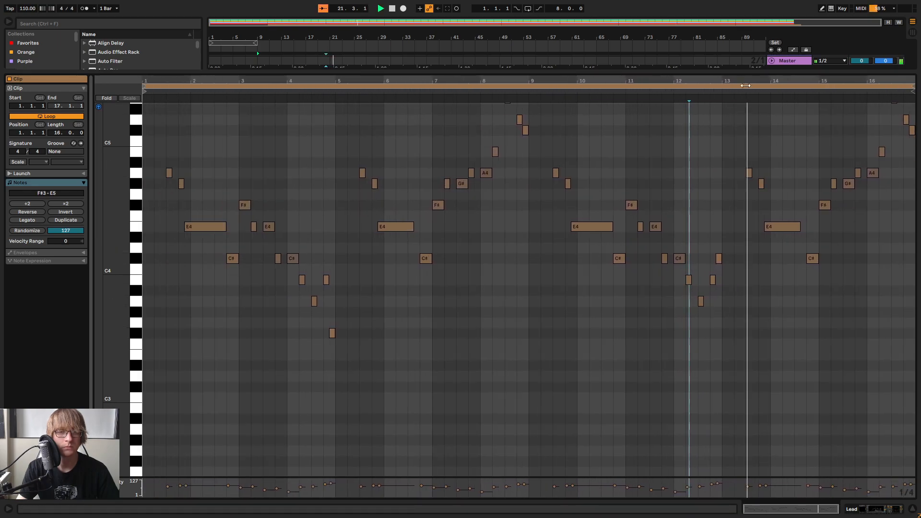
left_click_drag(799, 82, 696, 111)
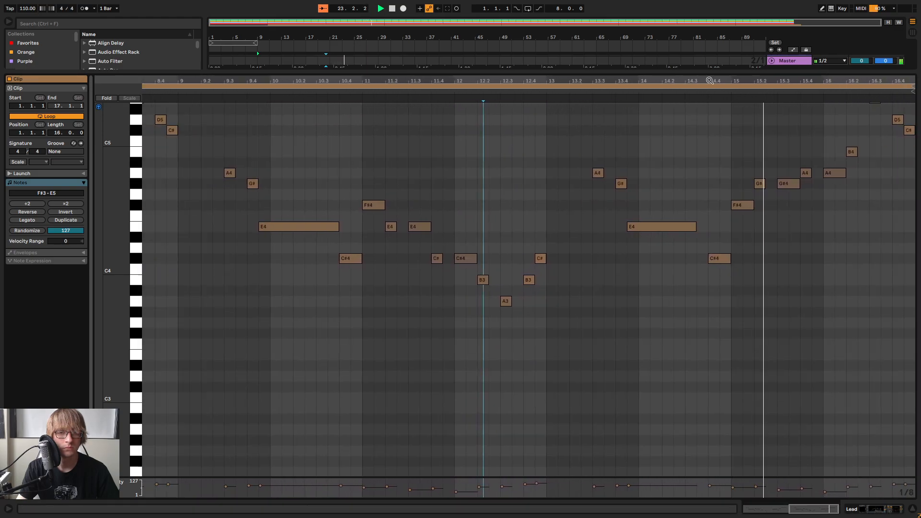
left_click_drag(851, 81, 858, 92)
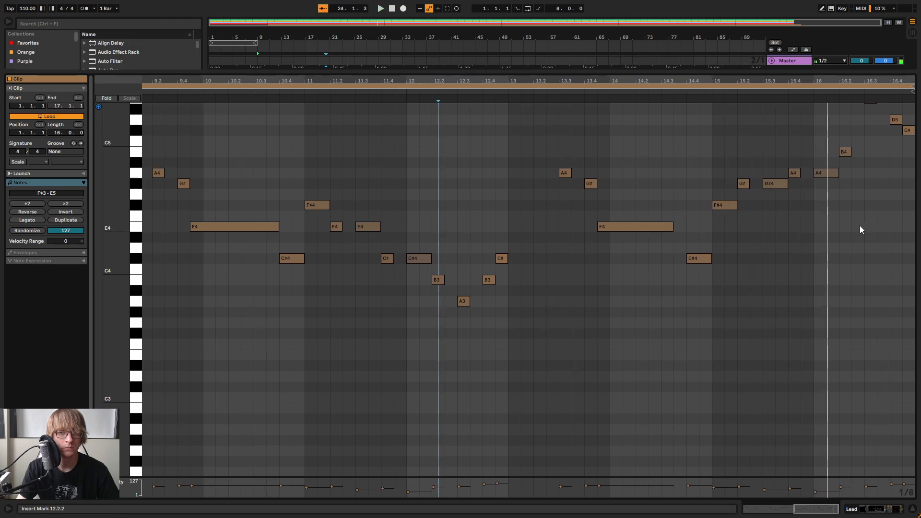
Shorten the A4 at 16.1.1 to an eighth note, add an F#4 at 16.1.3 and play the passage
scroll(861, 229, "up", 3)
left_click(828, 222)
double_click(832, 245)
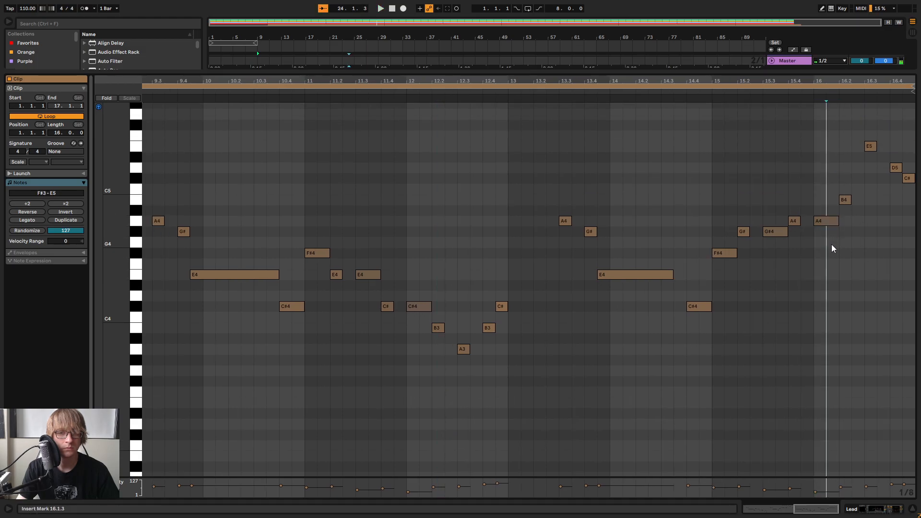
left_click_drag(830, 256, 824, 225)
key("space")
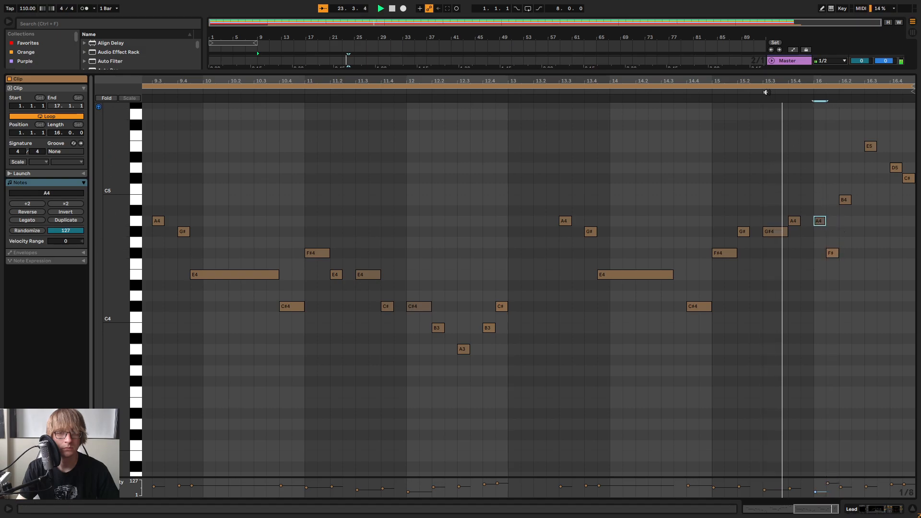
Lower the B4 at 16.2.1 to E4, add an F#4 at 16.2.3 and audition bar 16
key("space")
left_click(850, 230)
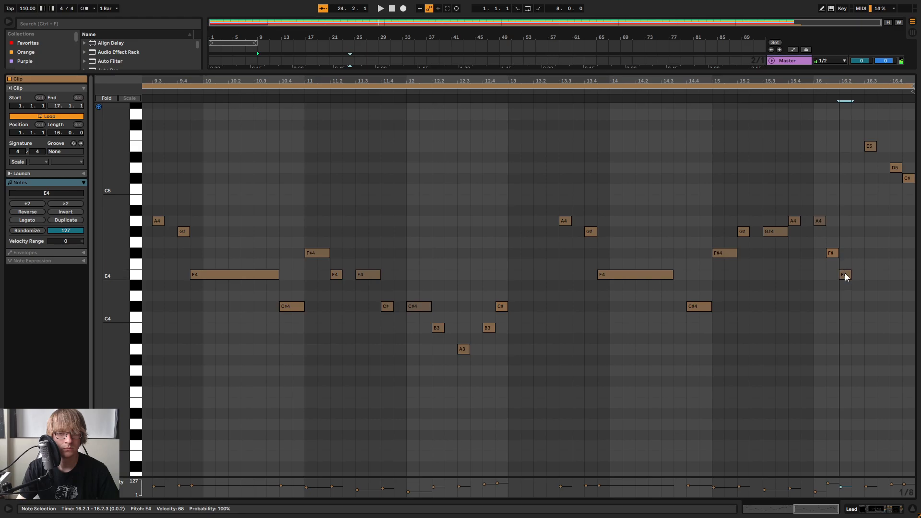
left_click(801, 87)
left_click(791, 93)
key("ctrl+a")
key("space")
double_click(857, 255)
left_click(806, 93)
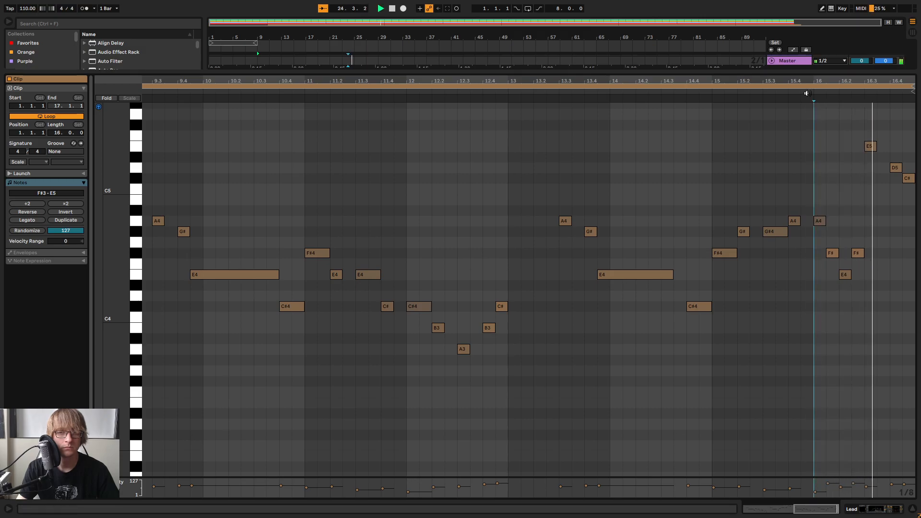
Lower the F#4 at 16.2.3 to C#4 and listen to the ending lead back into the loop
left_click(555, 90)
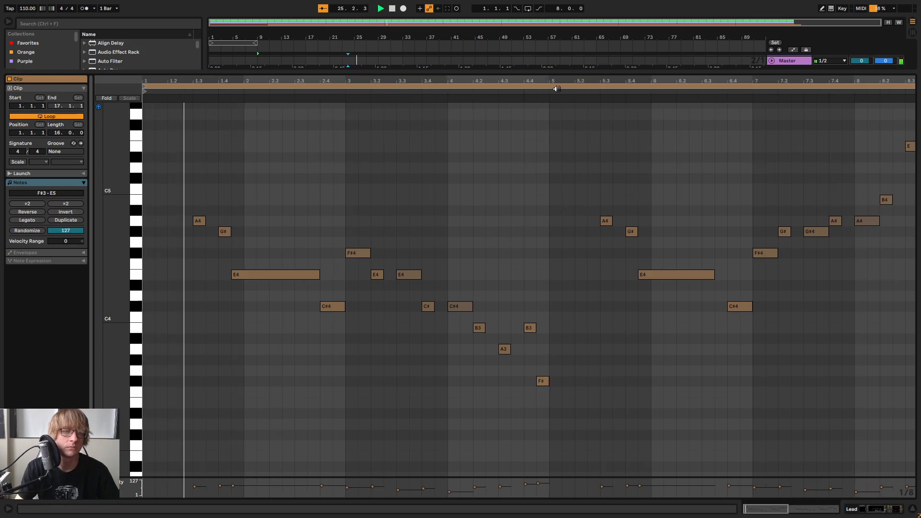
left_click_drag(644, 81, 644, 52)
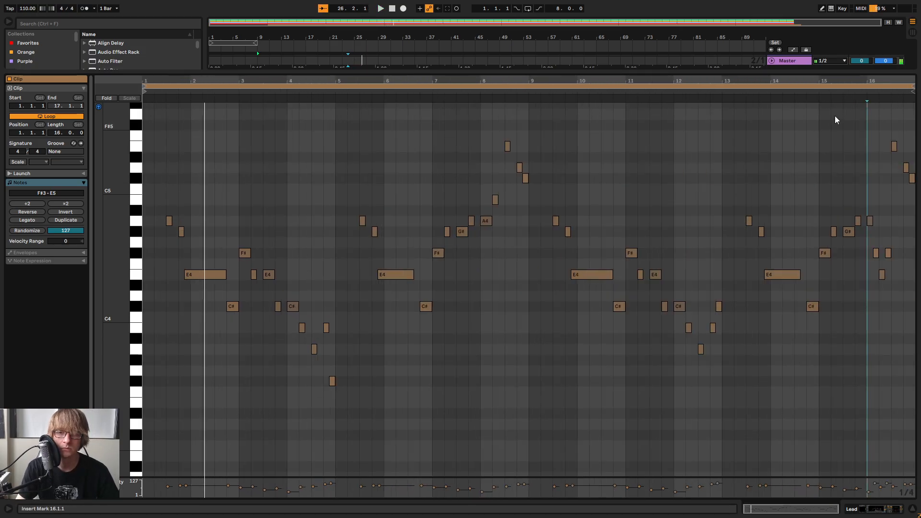
left_click(735, 88)
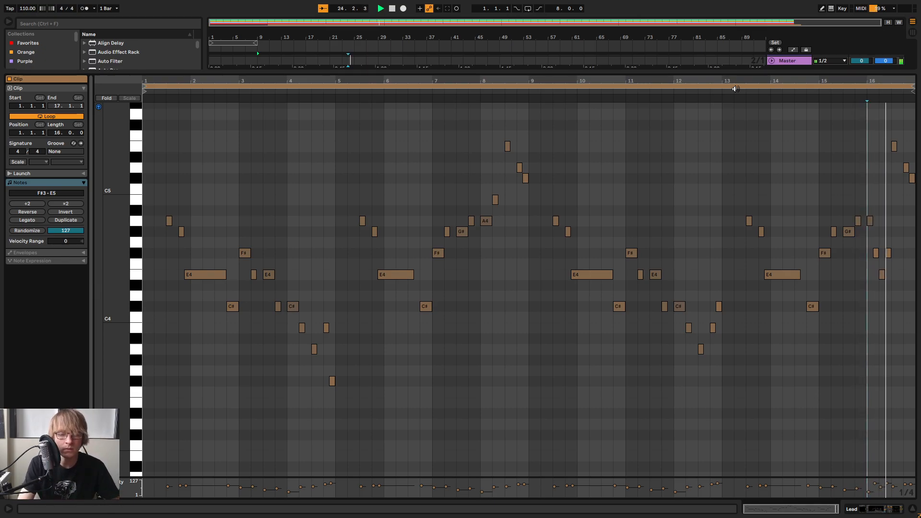
left_click_drag(885, 81, 834, 122)
left_click_drag(789, 197, 817, 279)
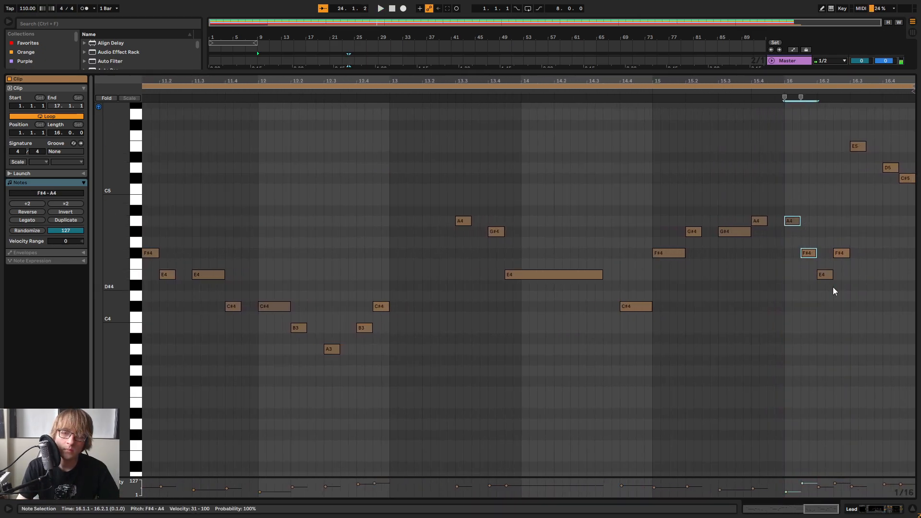
left_click(858, 146)
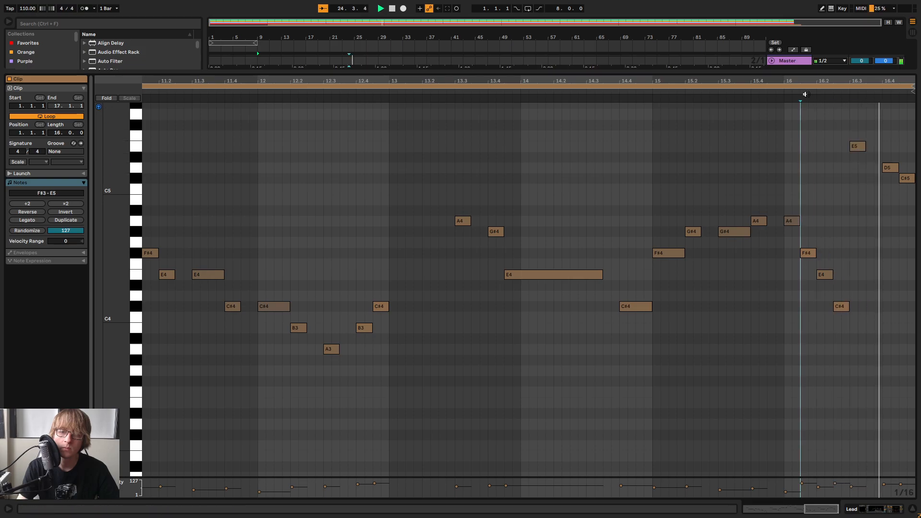
left_click_drag(414, 81, 415, 34)
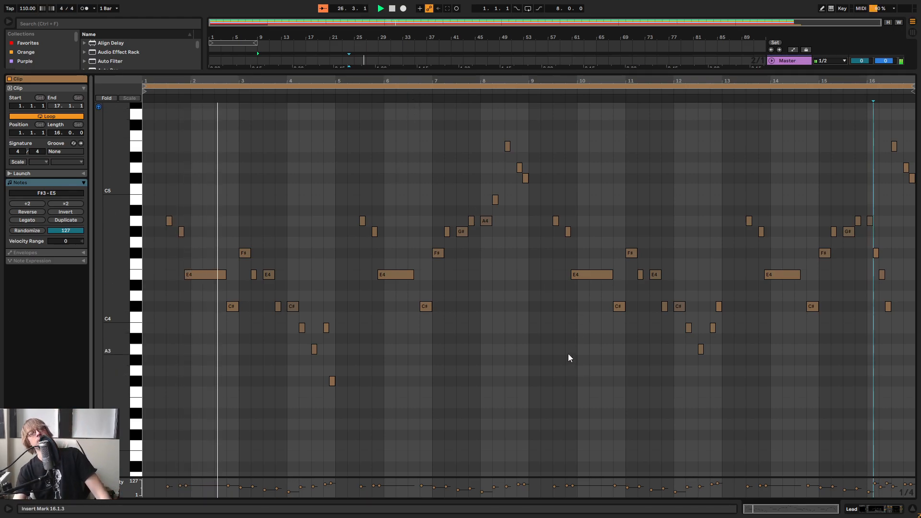
left_click_drag(896, 81, 877, 113)
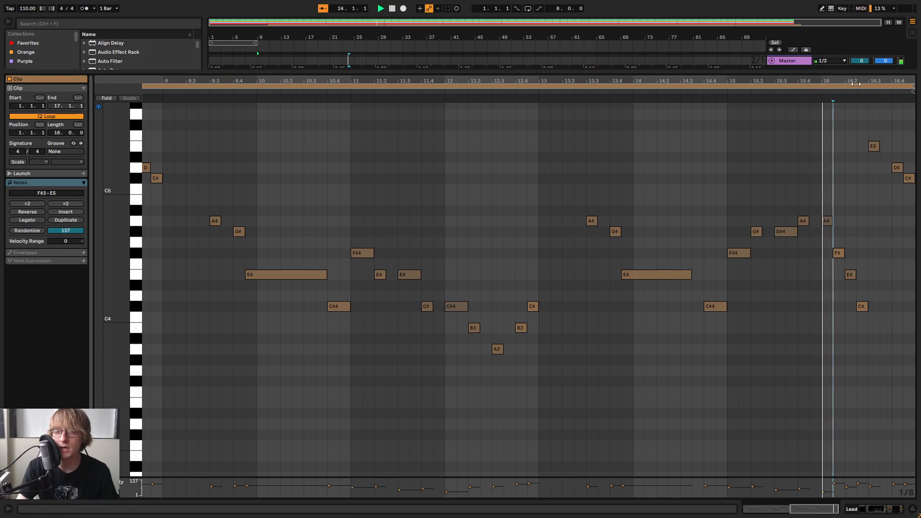
Lower the last three notes of bar 16 by an octave to E4, D4 and C#4 and audition the ending
left_click_drag(852, 327, 869, 317)
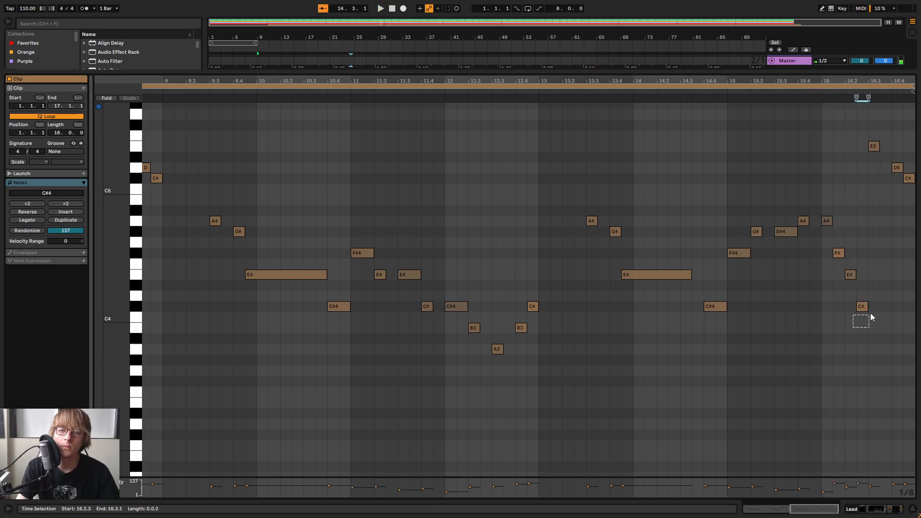
left_click_drag(864, 214, 915, 135)
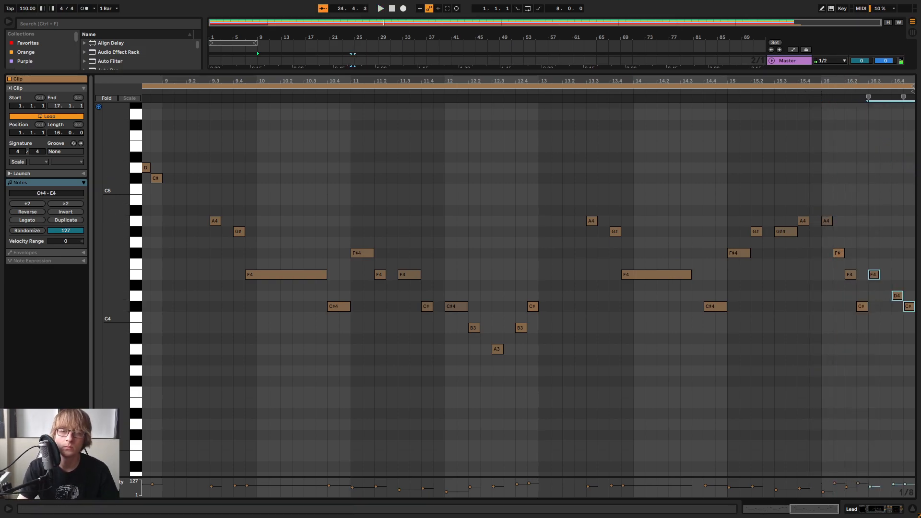
key("space")
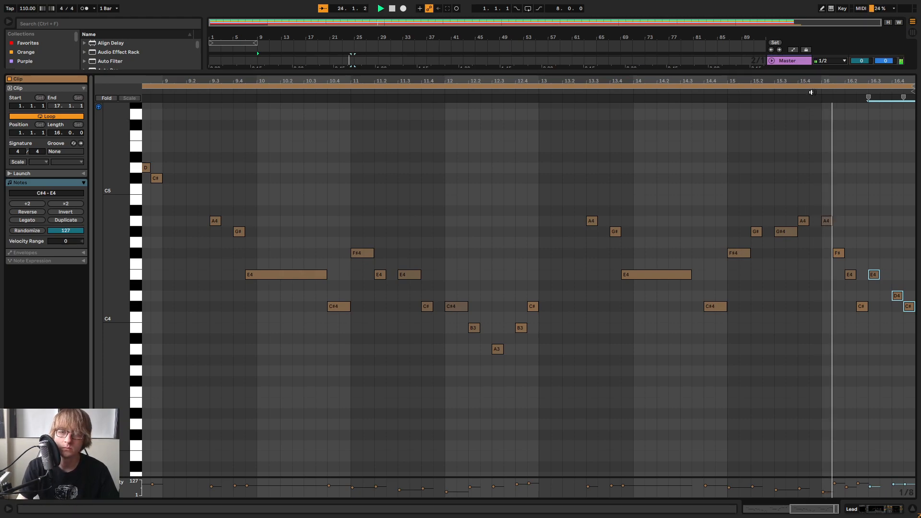
left_click(892, 322)
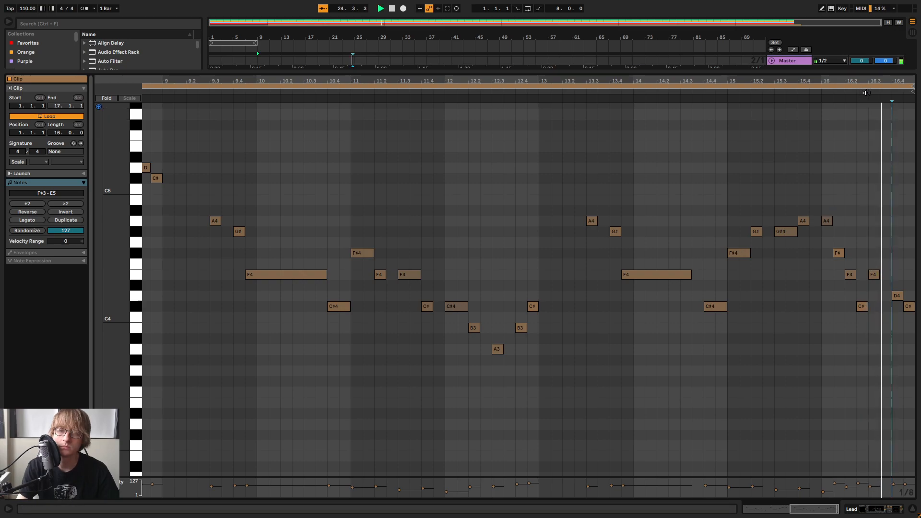
key("space")
left_click_drag(857, 82, 511, 79)
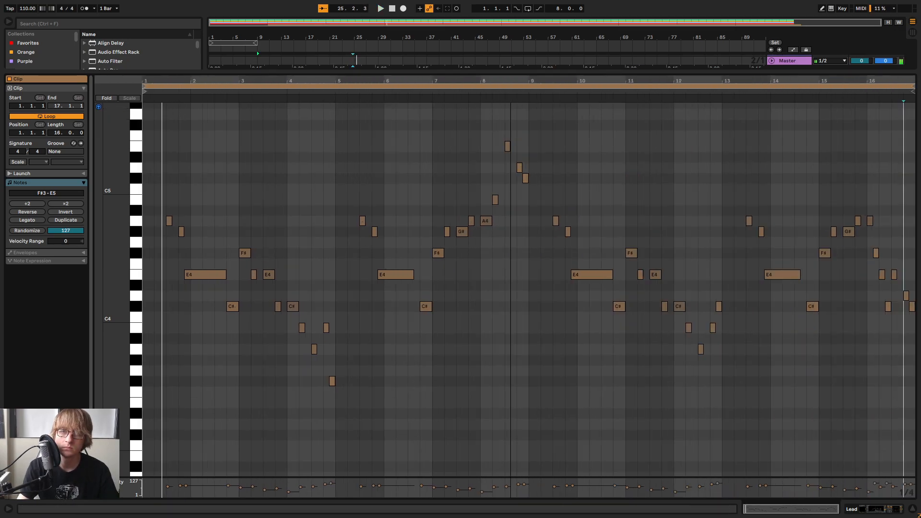
left_click(818, 92)
left_click_drag(893, 80, 825, 76)
key("space")
Change the last three notes of bar 16 to C#5, B4 and A4 and play the loop from the ending
left_click(823, 278)
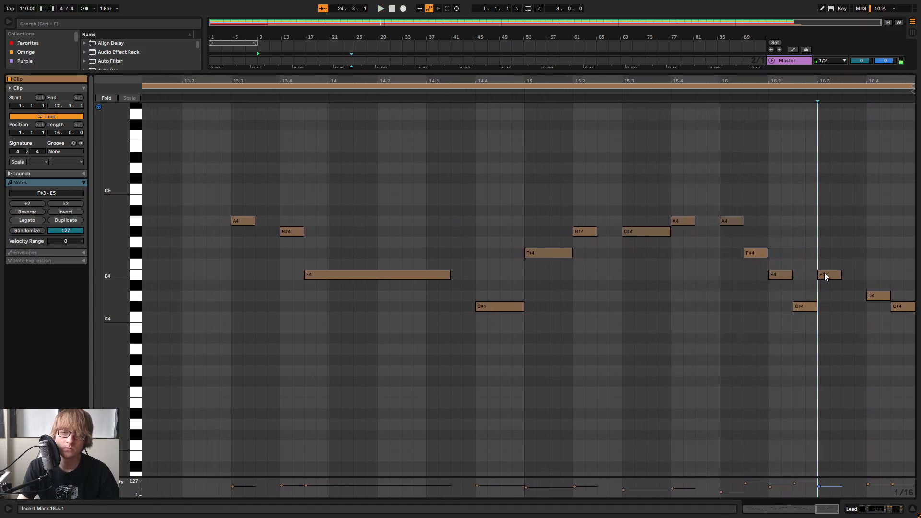
left_click_drag(841, 329, 917, 252)
key("shift+Up")
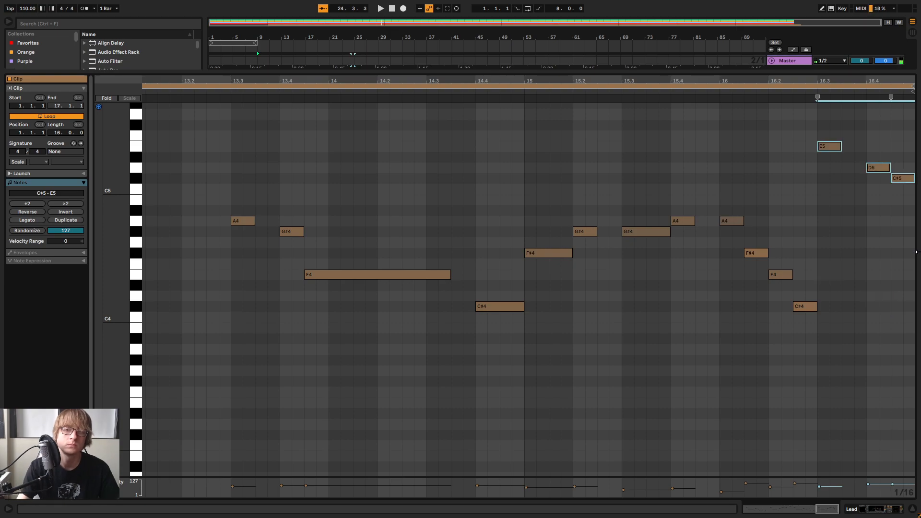
left_click(825, 146)
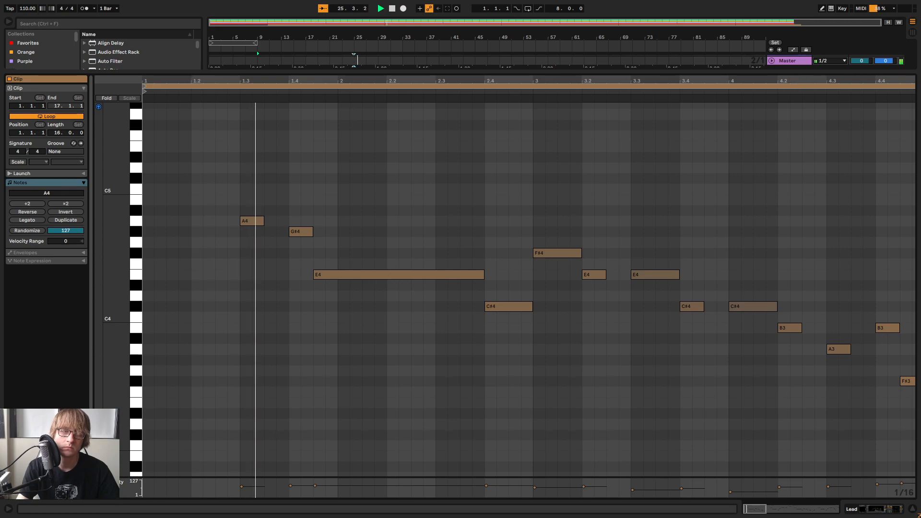
left_click_drag(800, 78, 306, 79)
left_click(746, 142)
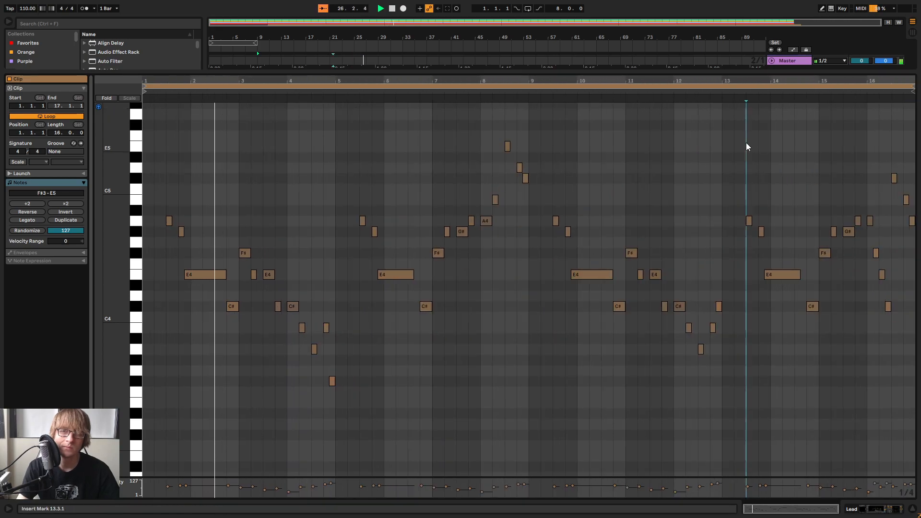
Shrink the note editor to reveal the arrangement and extend the Lead clip to bar 89
left_click_drag(750, 71, 690, 474)
left_click(700, 131)
left_click_drag(694, 97, 726, 100)
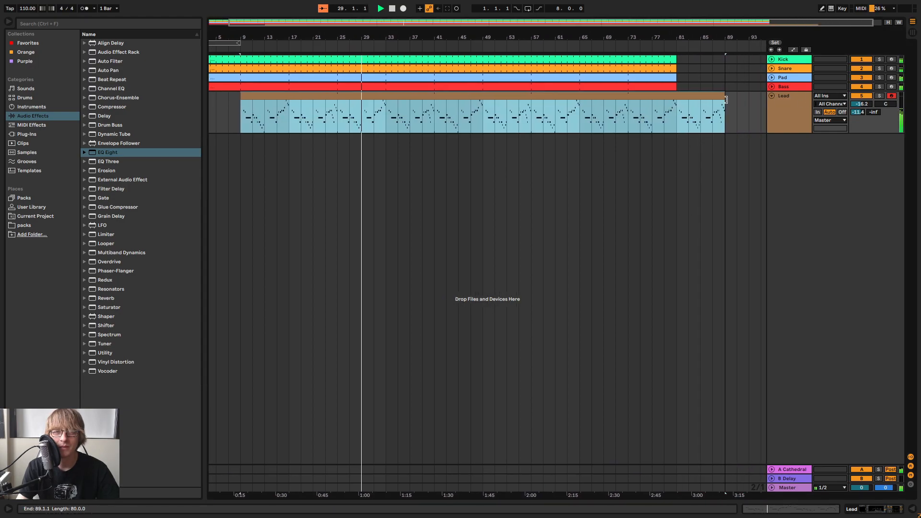
Extend the Kick, Snare, Pad and Bass tracks to bar 89 and fold the Lead track
left_click(654, 59)
left_click(663, 85, "shift")
left_click_drag(677, 84, 725, 87)
left_click(760, 120)
left_click(771, 95)
left_click(741, 148)
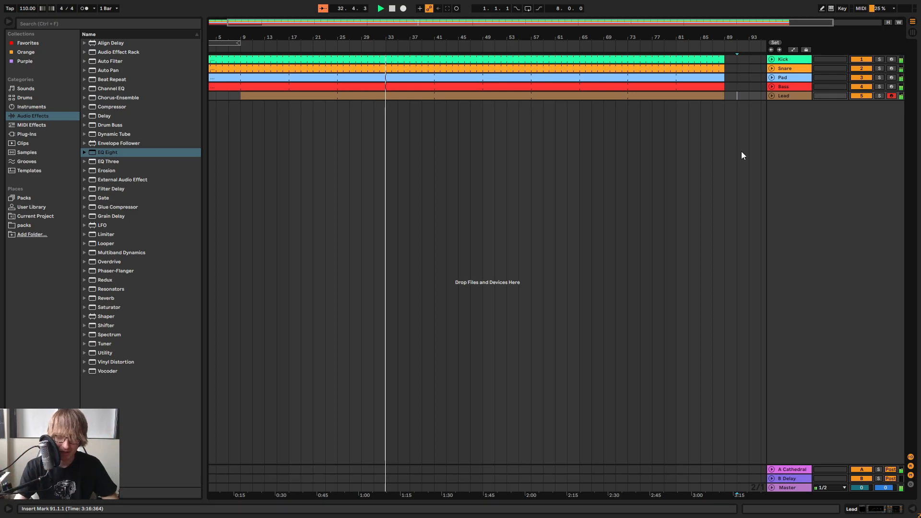
Show the Lead track's devices and compare its sound with the EQ Eight bypassed and active
left_click(420, 152)
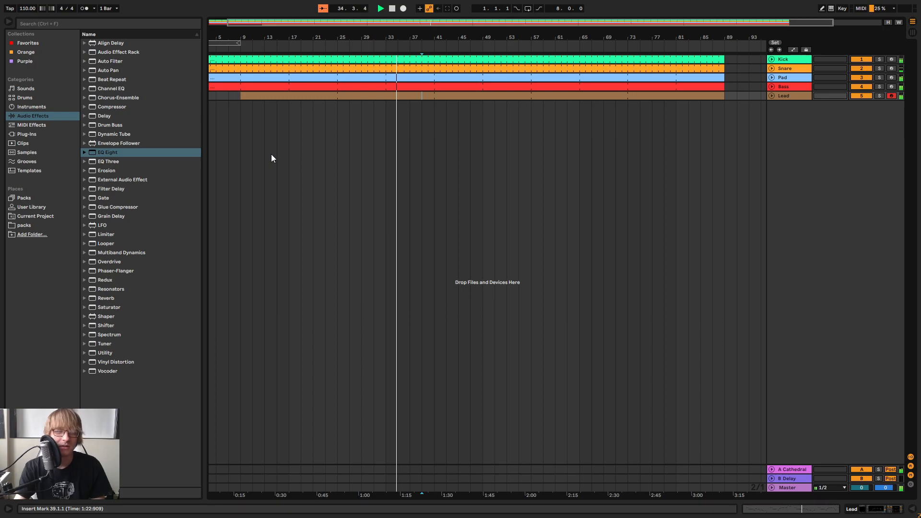
left_click(680, 138)
double_click(792, 98)
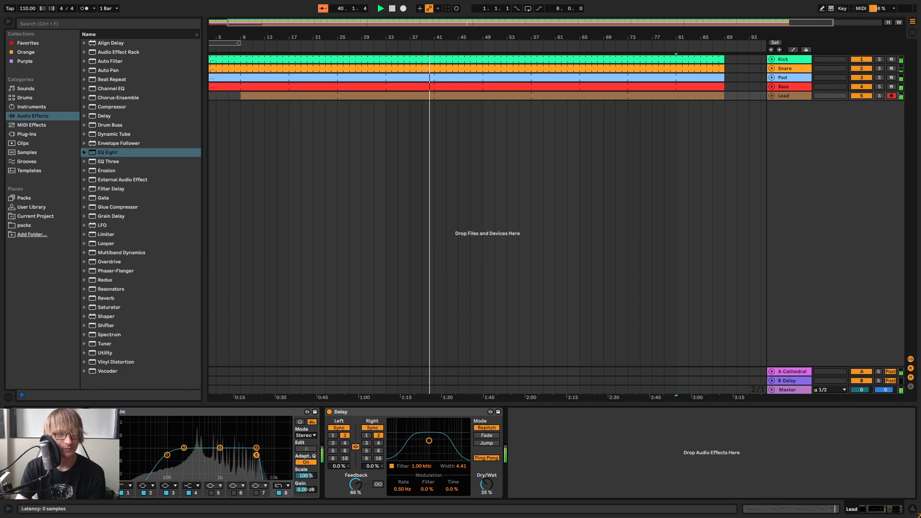
left_click(100, 411)
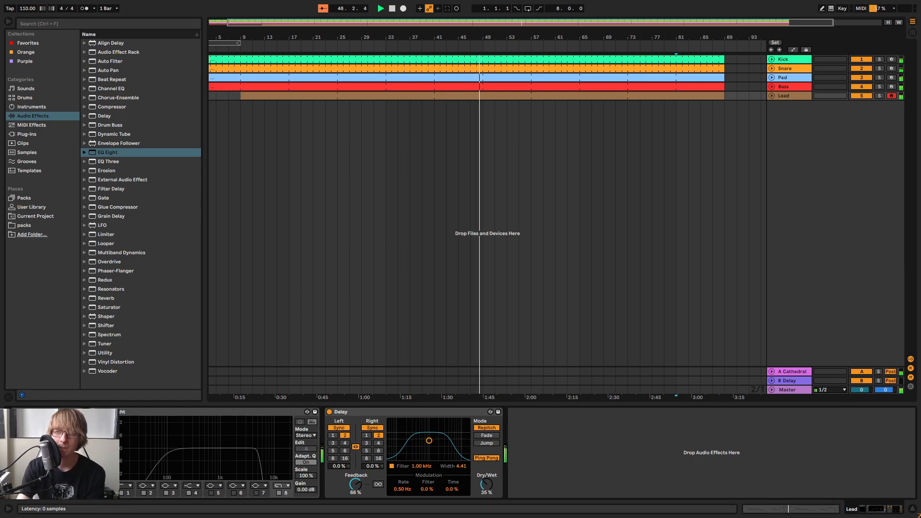
left_click(100, 411)
Return to the arrangement's start, play it from there and place the playback position at bar 85
key("space")
left_click(392, 10)
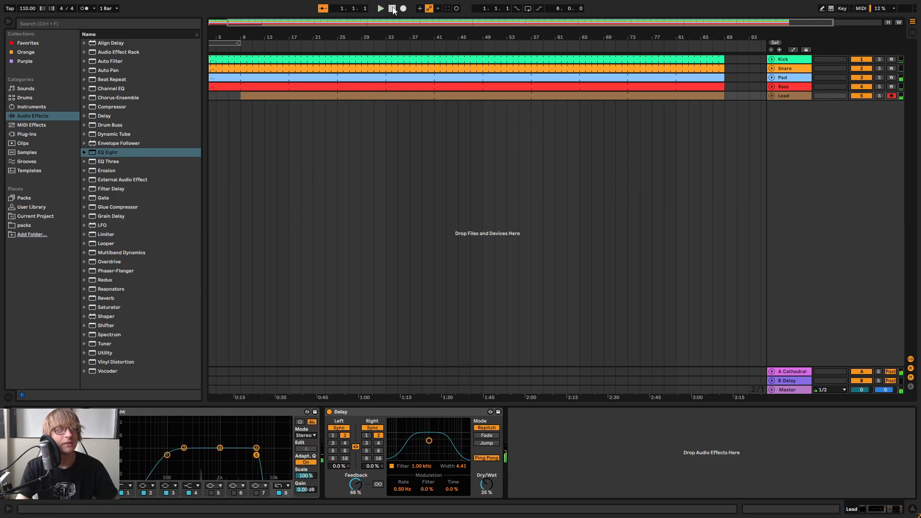
key("space")
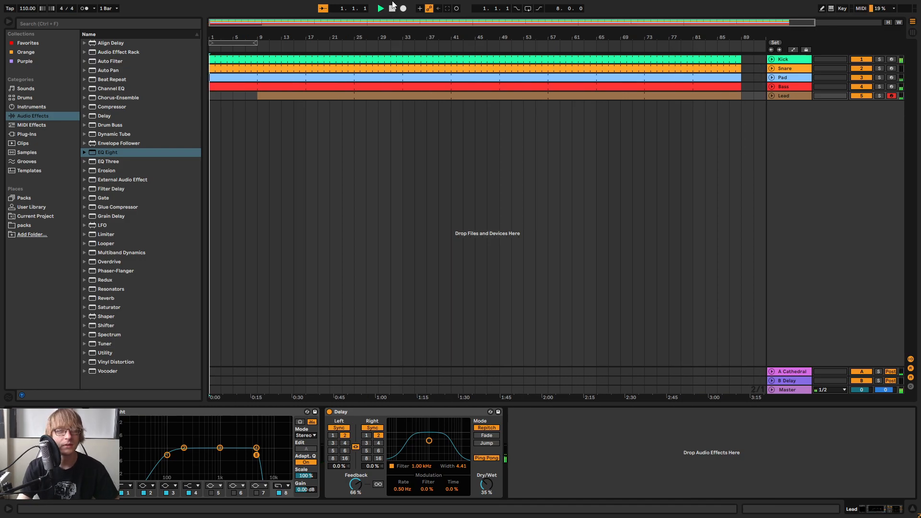
mouse_move(282, 37)
left_mouse_down()
mouse_move(282, 48)
mouse_move(274, 34)
left_mouse_up()
left_click(667, 97)
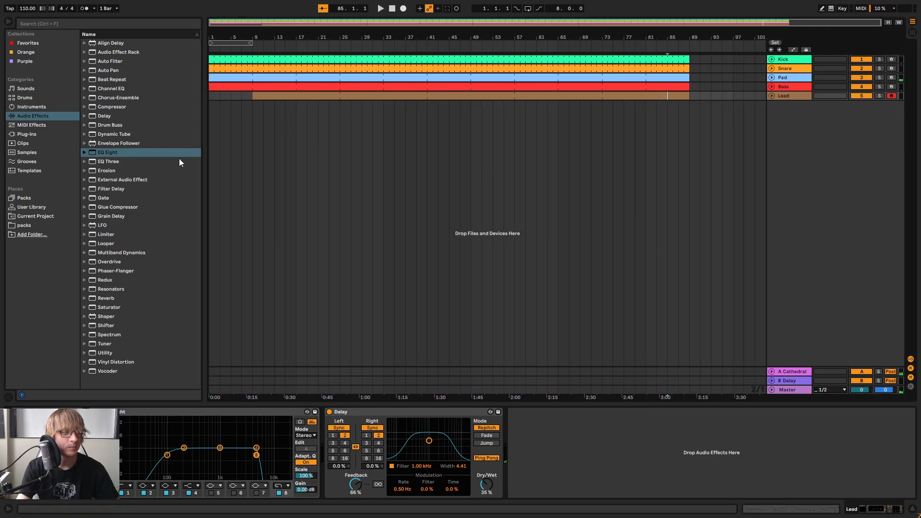
Find Synth1 VST64 among the VST plug-ins and load it onto a new MIDI track below Lead
left_click(35, 134)
scroll(144, 135, "down", 10)
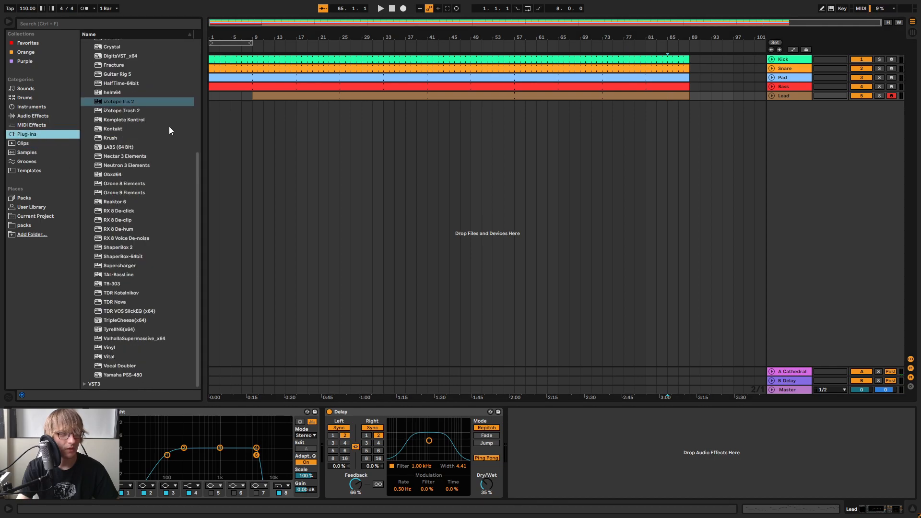
scroll(122, 129, "up", 8)
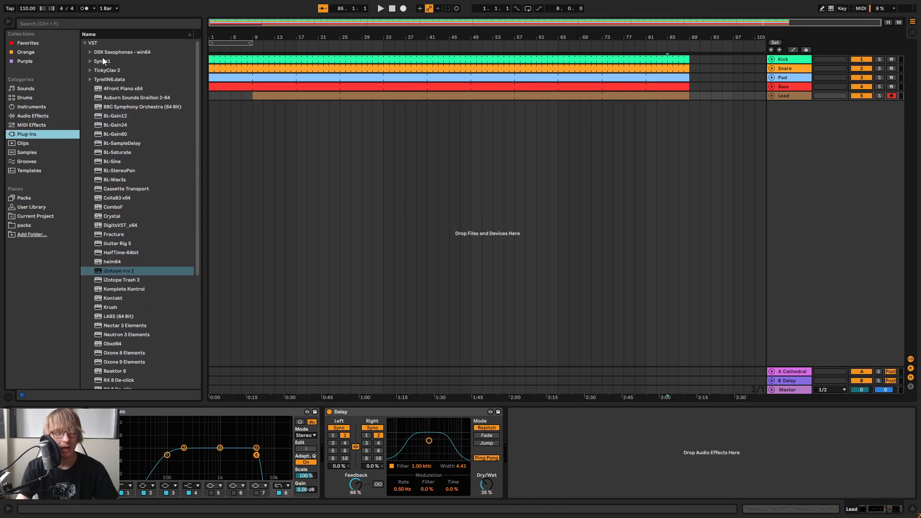
left_click(91, 60)
left_click_drag(123, 70, 413, 128)
left_click_drag(817, 192, 812, 242)
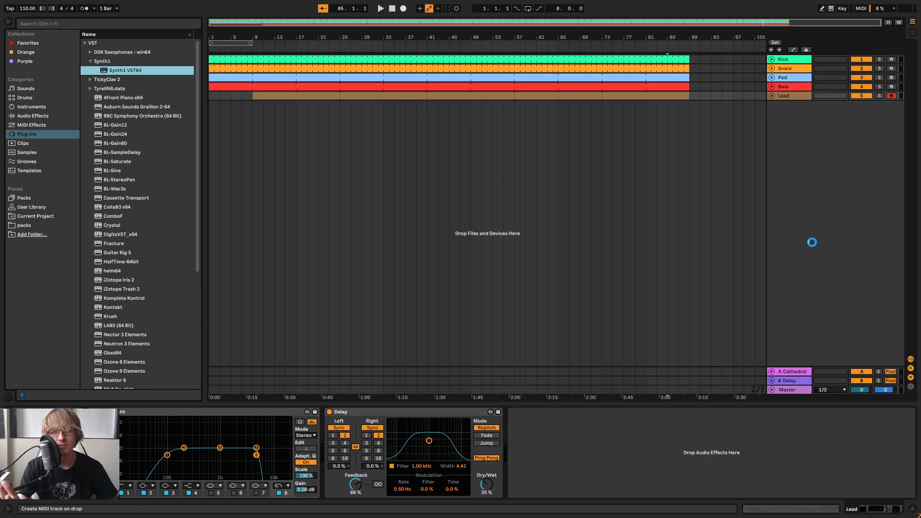
Load the preset 40: pro-phat fart from soundbank01 into Synth1 on the new track
left_click_drag(812, 241, 638, 242)
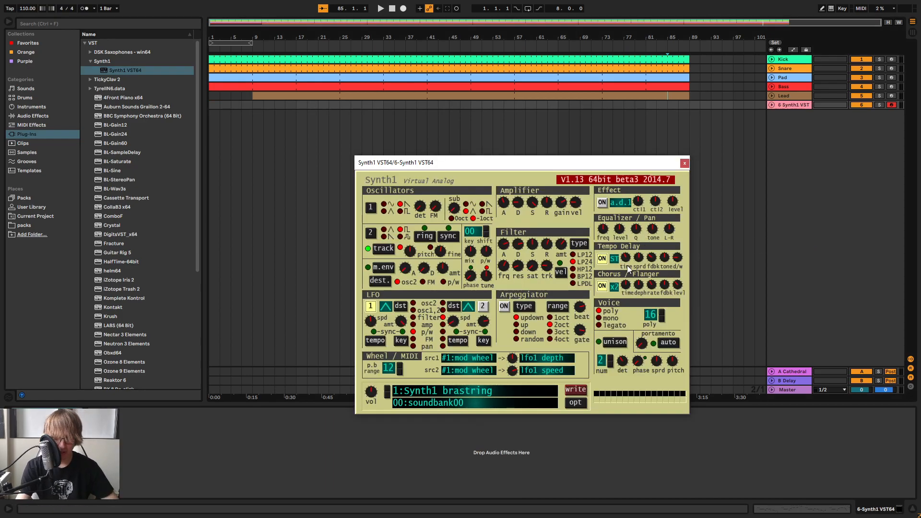
left_click_drag(516, 160, 597, 115)
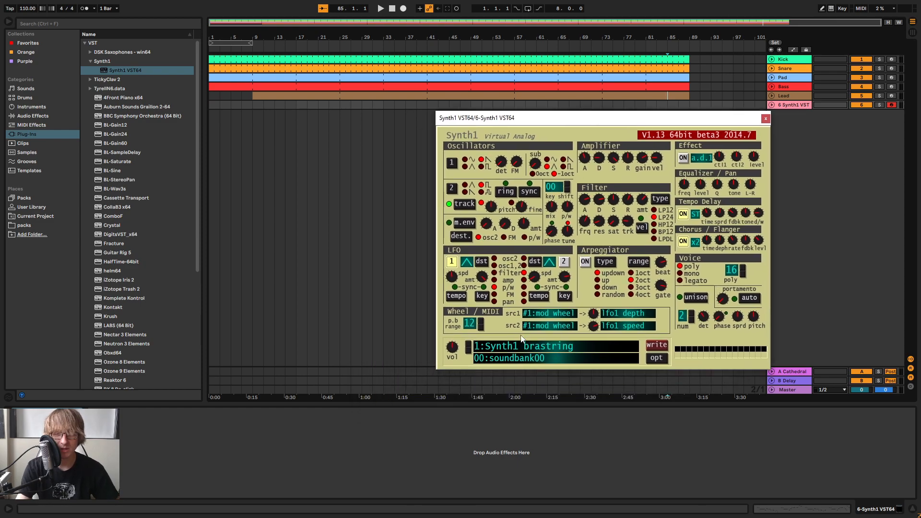
left_click(521, 349)
left_click(417, 139)
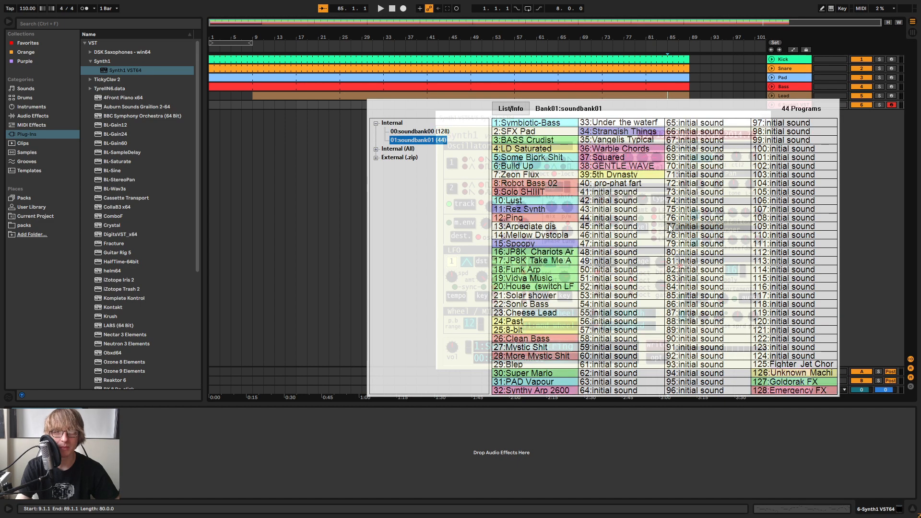
left_click(648, 187)
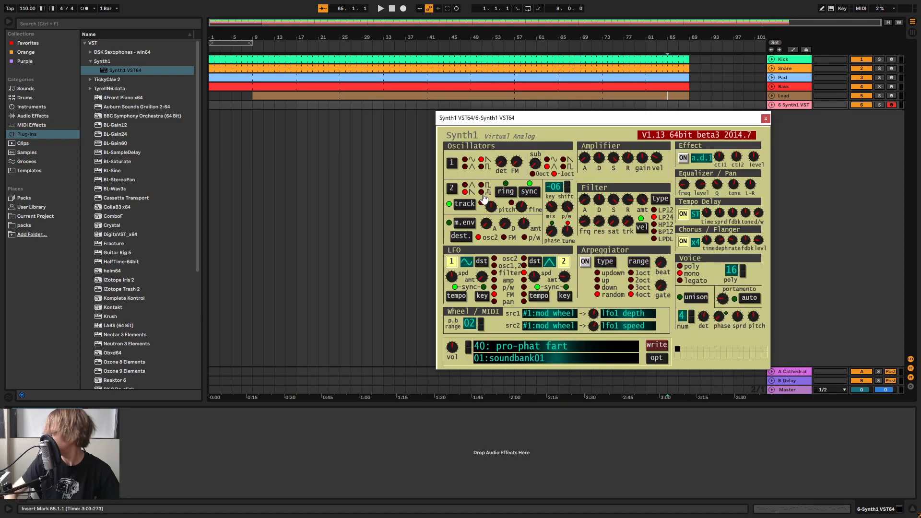
Move the Synth1 window clear of the tracks, play the arrangement from bar 9 and compare the Lead and Synth1 tracks
left_click(812, 180)
left_click_drag(747, 122, 844, 204)
key("Tab")
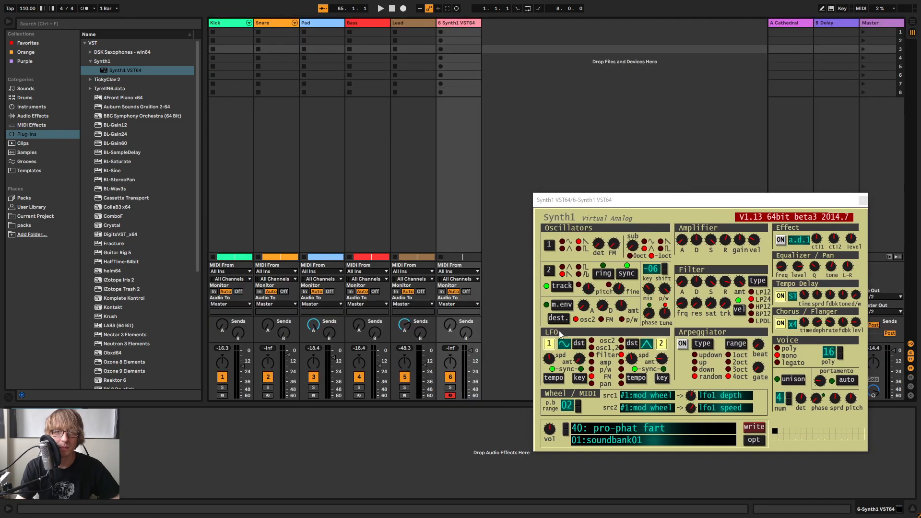
key("Tab")
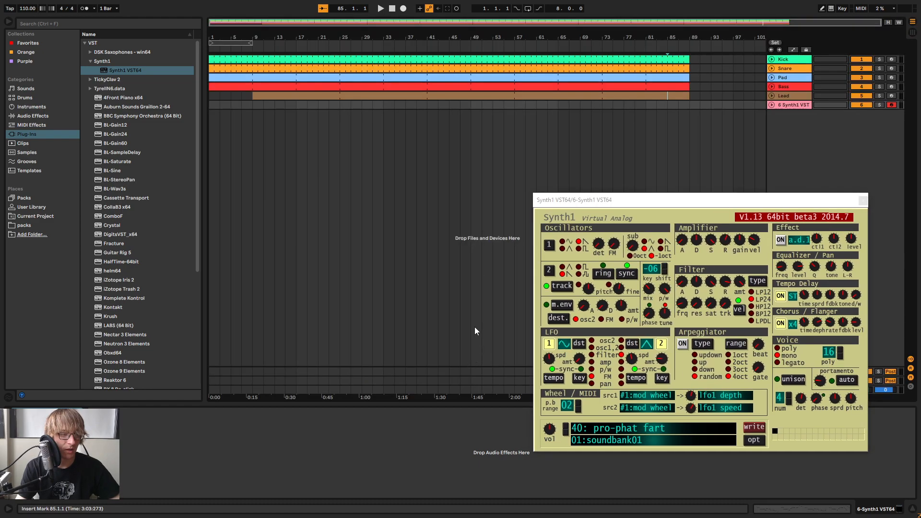
key("space")
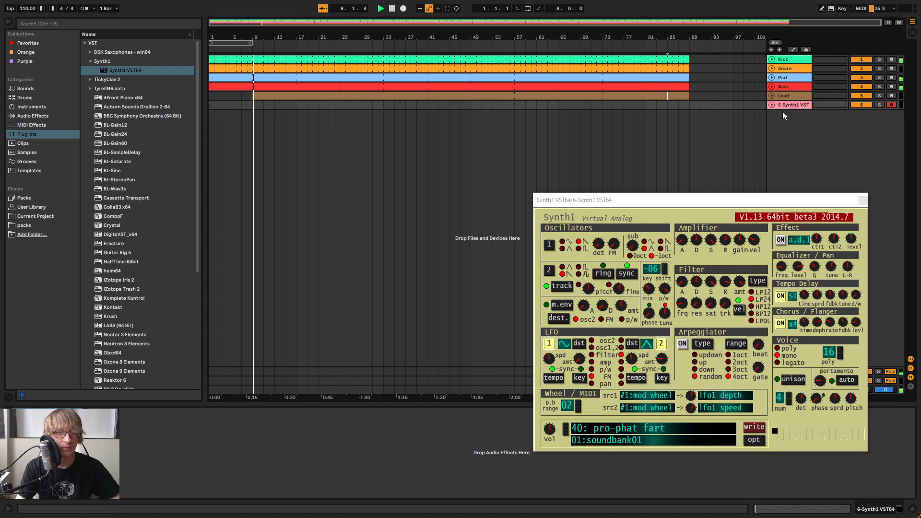
left_click(793, 95)
key("Tab")
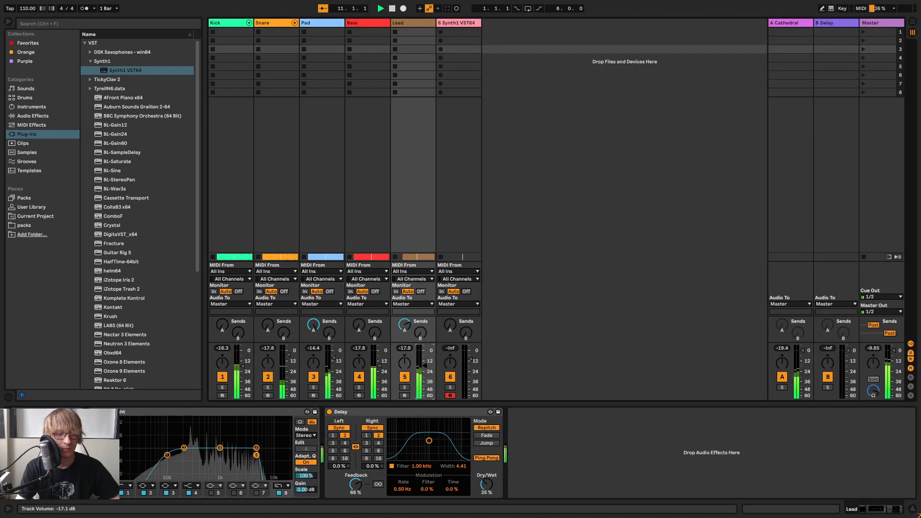
key("Tab")
left_click(796, 105)
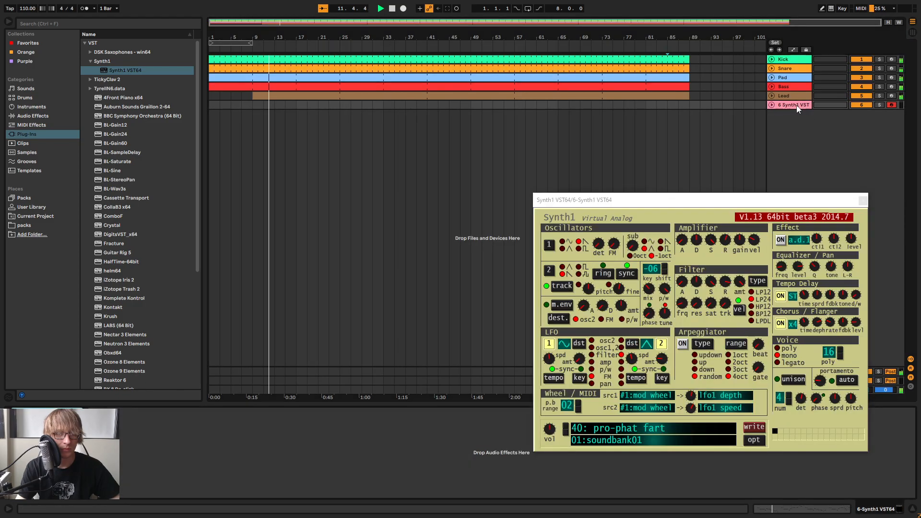
Switch Synth1 to the preset 39:5th Dynasty and try out its oscillator tuning and chorus
key("Tab")
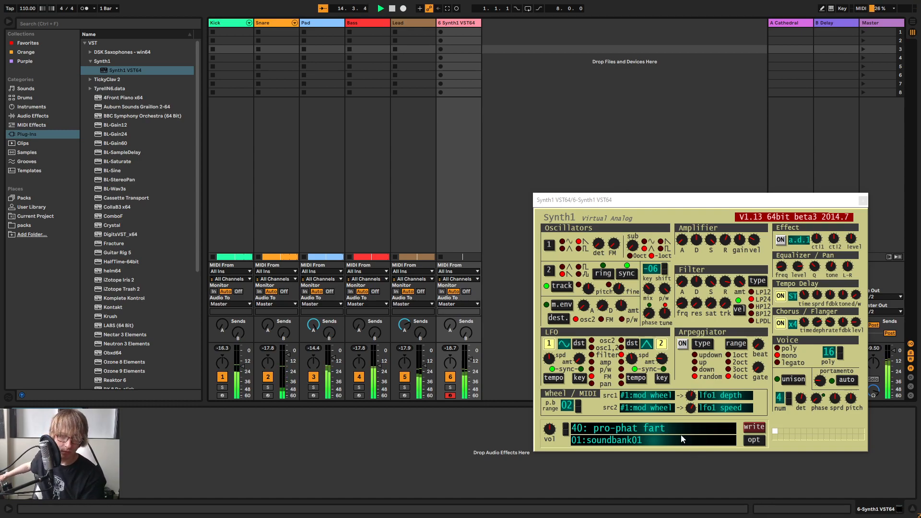
left_click(566, 436)
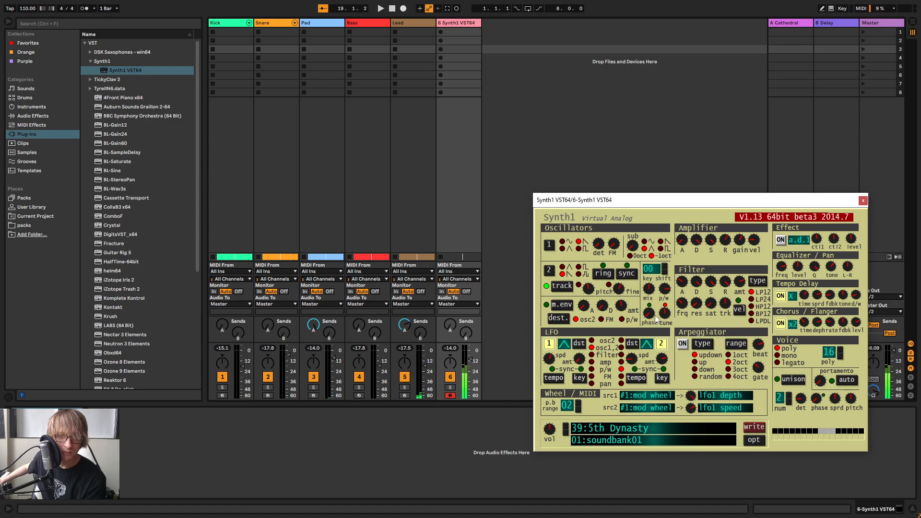
mouse_move(663, 310)
left_mouse_down()
mouse_move(678, 319)
mouse_move(679, 270)
mouse_move(666, 341)
mouse_move(665, 314)
left_mouse_up()
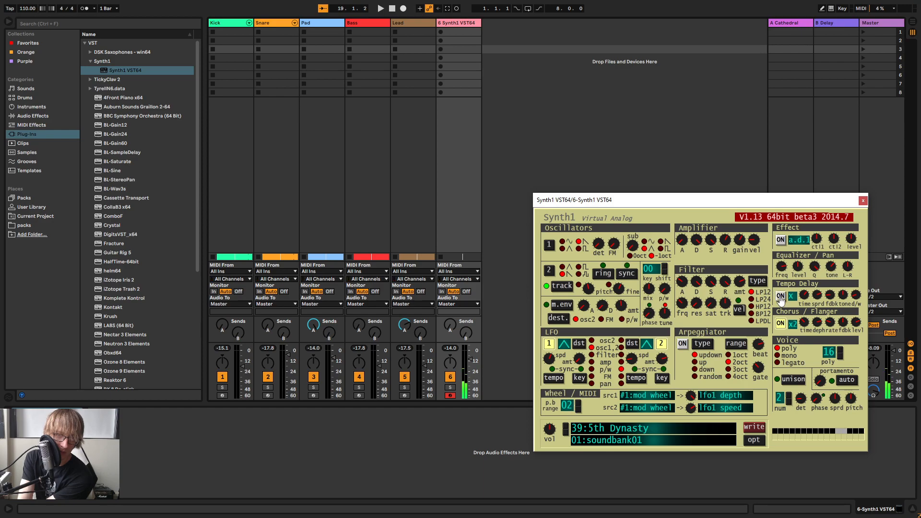
left_click(780, 324)
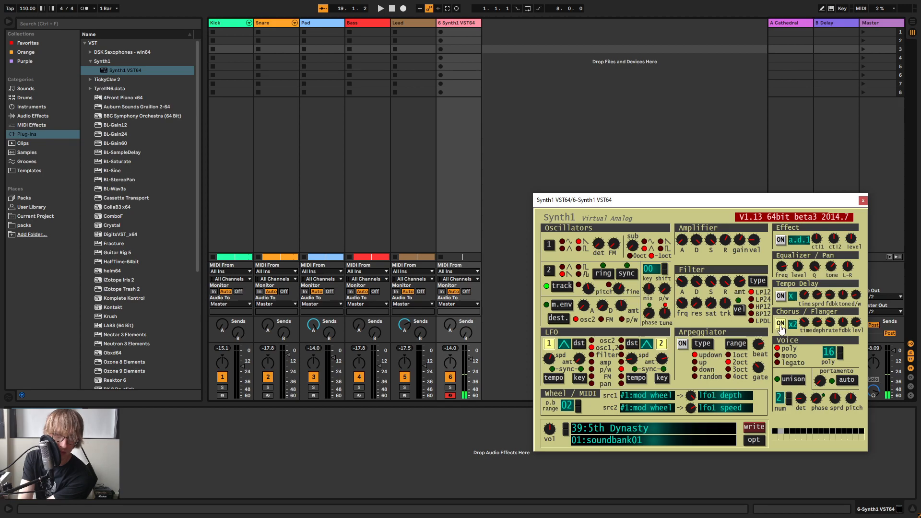
left_click_drag(591, 293, 605, 303)
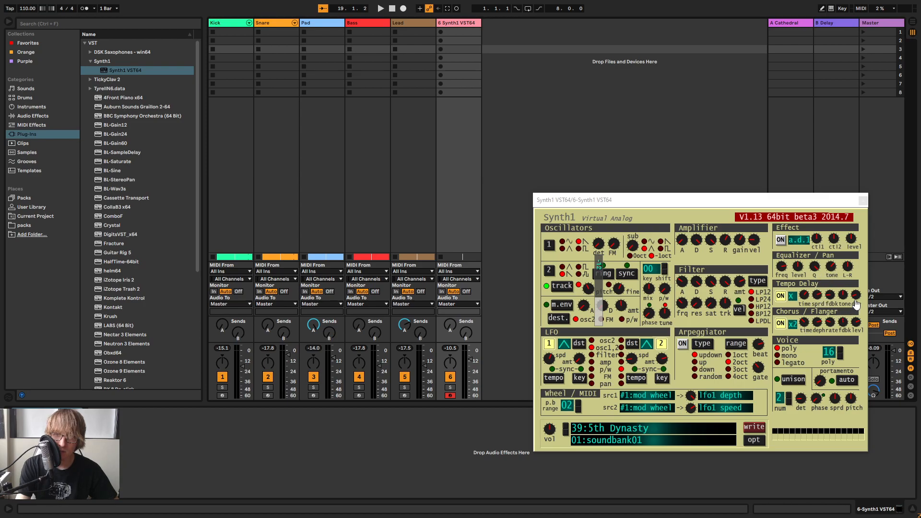
Adjust the dry/wet, tone, spread and feedback amounts of Synth1's Tempo Delay
mouse_move(856, 299)
left_mouse_down()
mouse_move(869, 317)
mouse_move(869, 295)
left_mouse_up()
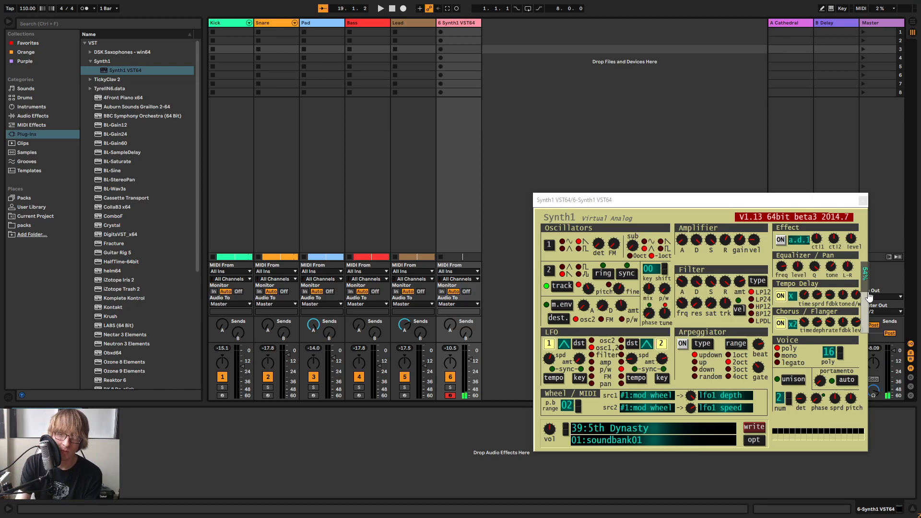
left_click_drag(842, 322, 842, 326)
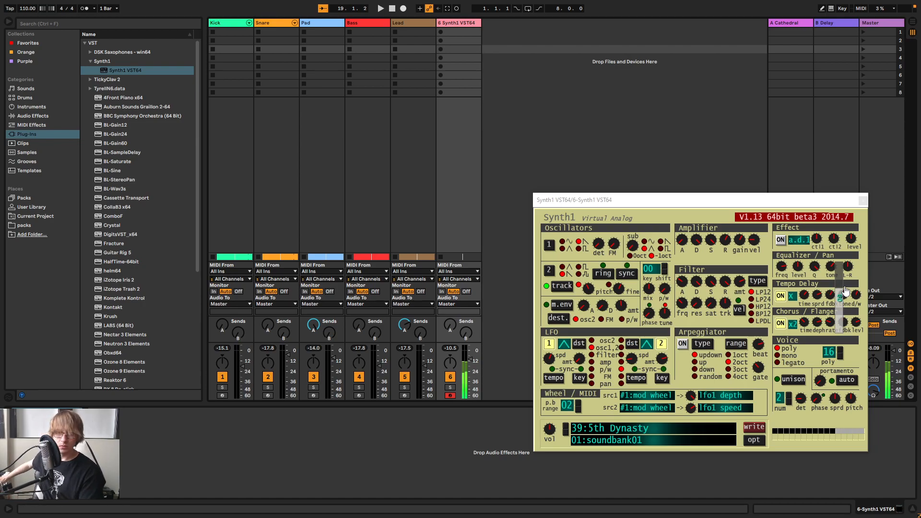
left_click_drag(817, 296, 816, 286)
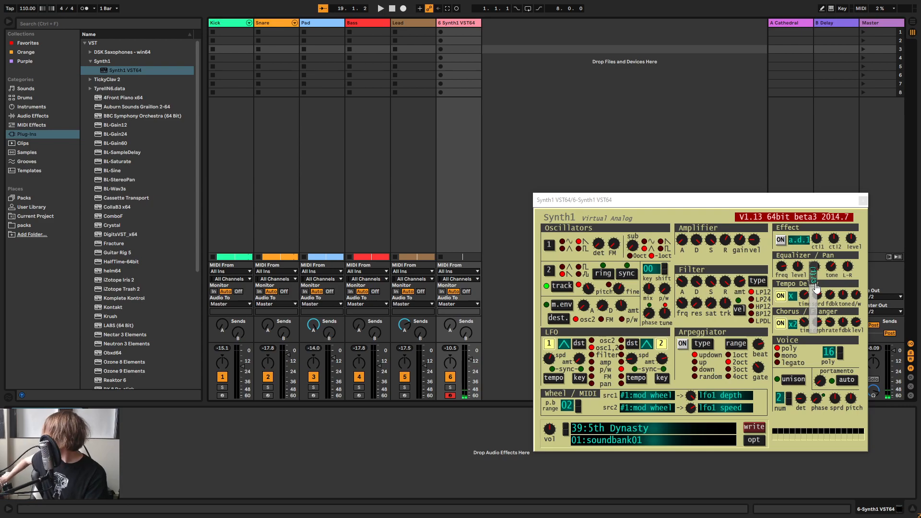
left_click_drag(816, 288, 818, 319)
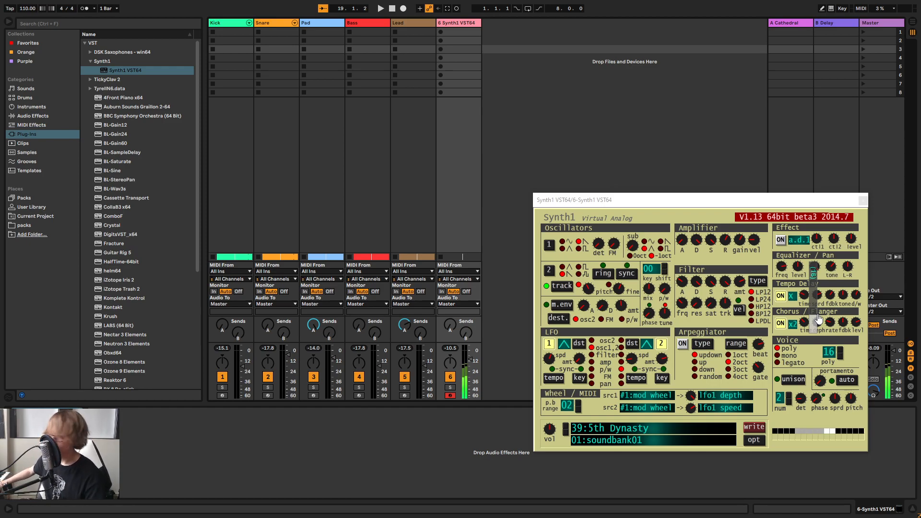
left_click_drag(844, 298, 870, 308)
left_click_drag(818, 297, 832, 314)
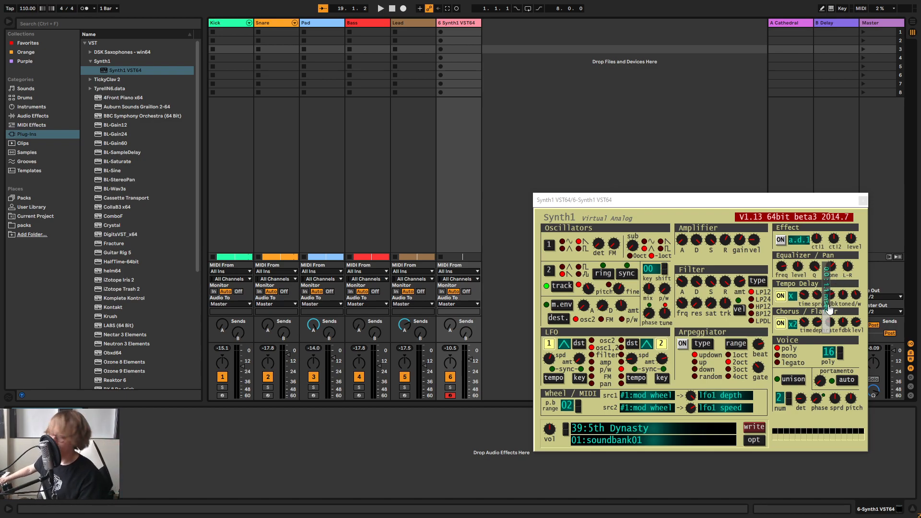
left_click_drag(828, 312, 840, 282)
left_click_drag(840, 282, 820, 268)
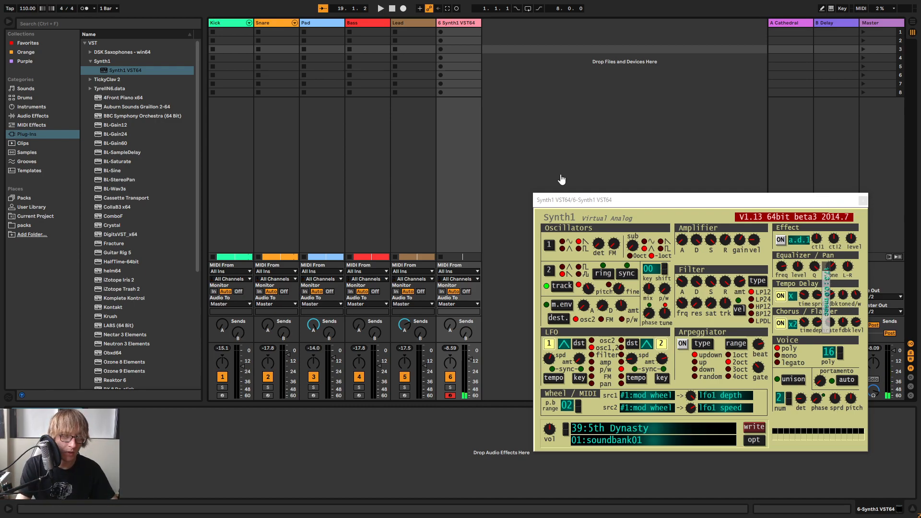
Raise the Synth1 track's send to the A Cathedral return and readjust the Tempo Delay's dry/wet amount
left_click_drag(449, 321, 452, 314)
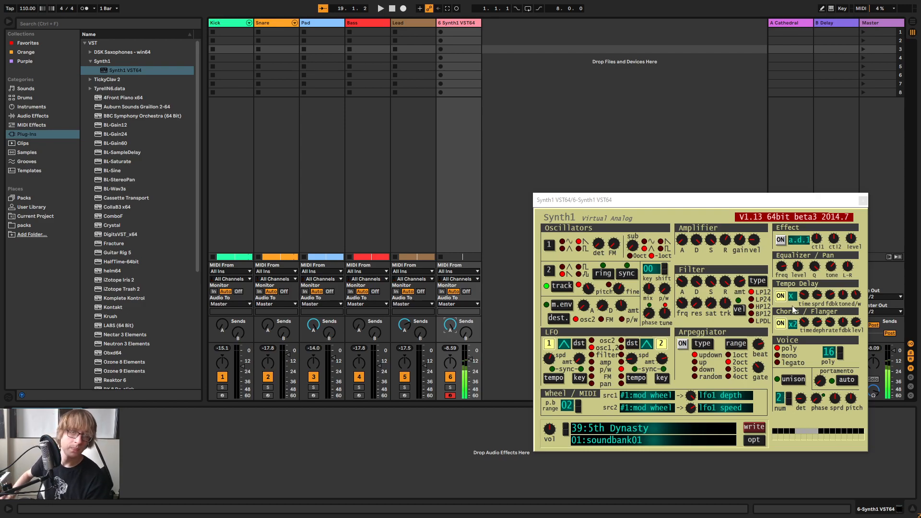
left_click_drag(856, 297, 869, 307)
left_click(856, 296)
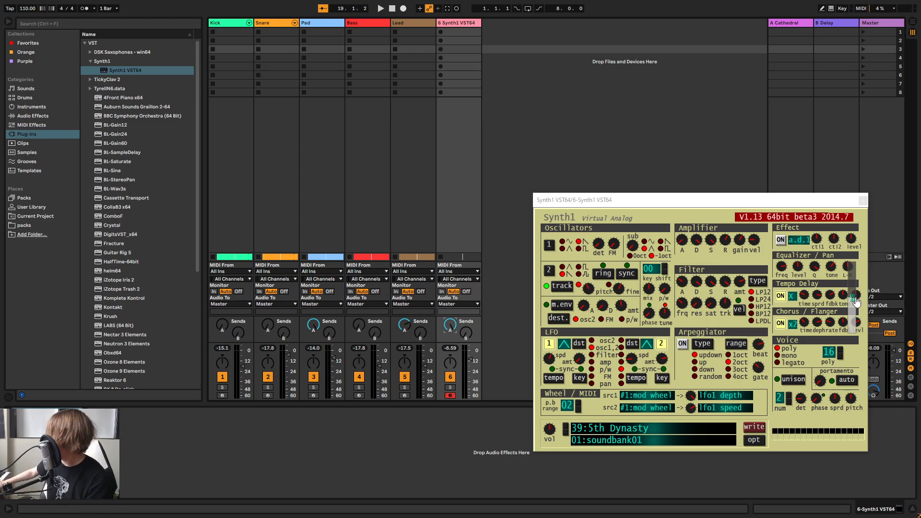
mouse_move(856, 299)
left_mouse_down()
mouse_move(870, 308)
mouse_move(873, 297)
mouse_move(842, 300)
mouse_move(855, 301)
mouse_move(879, 265)
mouse_move(857, 322)
mouse_move(862, 299)
left_mouse_up()
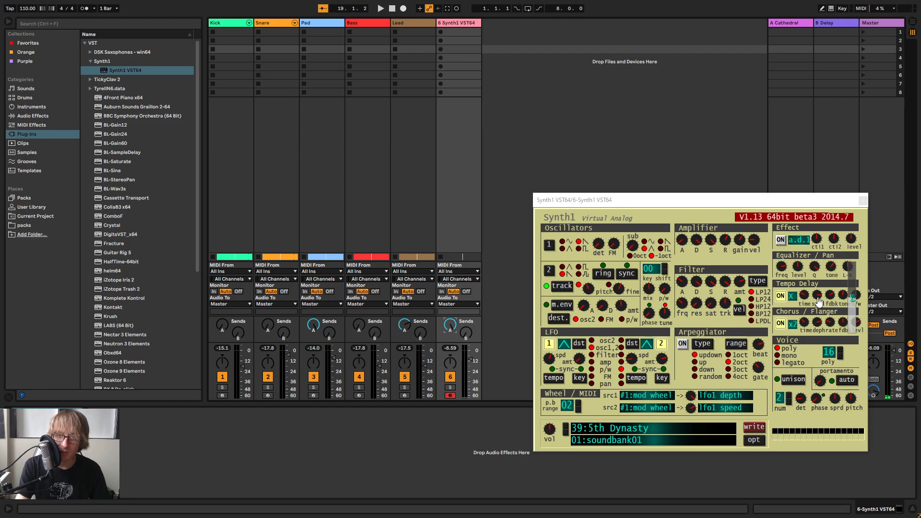
Play the arrangement from its start and close the Synth1 window to see the whole mixer
left_click(598, 128)
key("Tab")
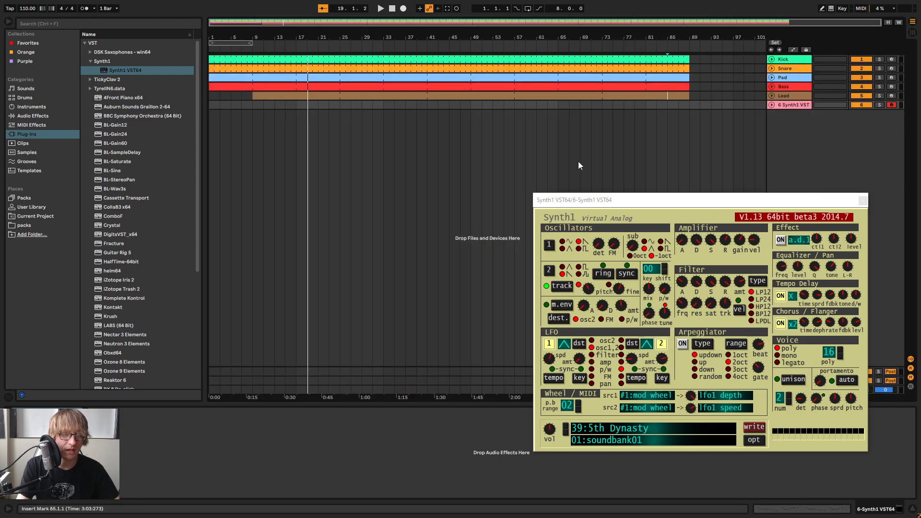
left_click(392, 9)
left_click(380, 9)
left_click(863, 199)
key("Tab")
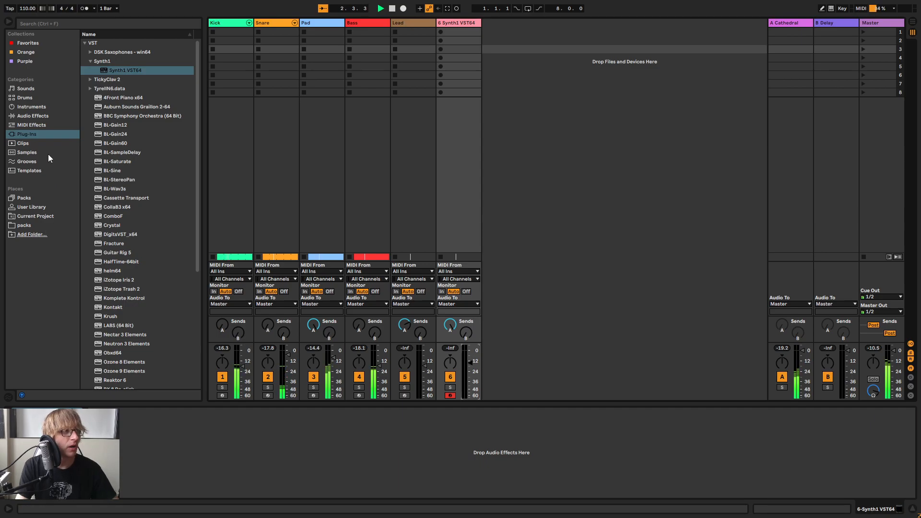
Add a Delay and an EQ Eight to the Synth1 track and cut the low frequencies with the EQ's first band
left_click(27, 113)
left_click_drag(108, 116, 278, 453)
left_click(108, 152)
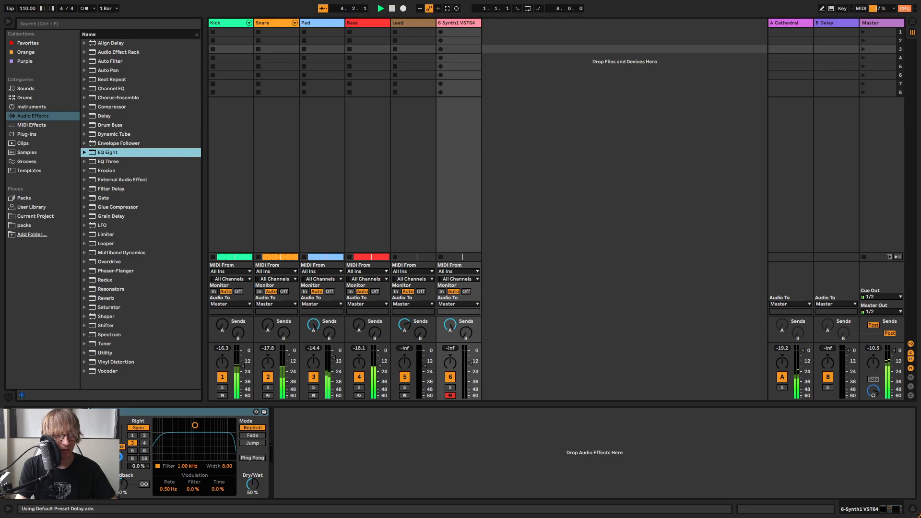
key("Return")
left_click_drag(141, 454, 158, 454)
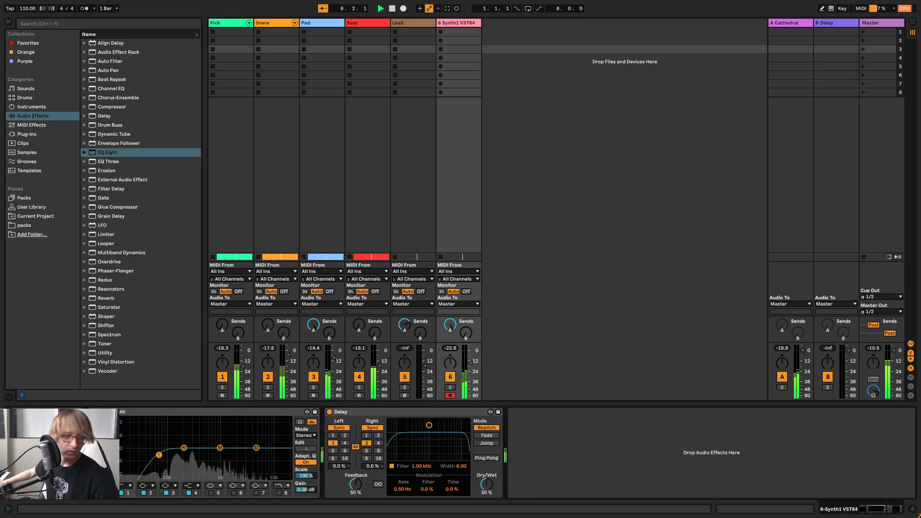
Set the Delay's time to 1 on both channels, its feedback to 68% and dry/wet to 37%, then stop playback
left_click(367, 436)
left_click_drag(356, 484, 356, 499)
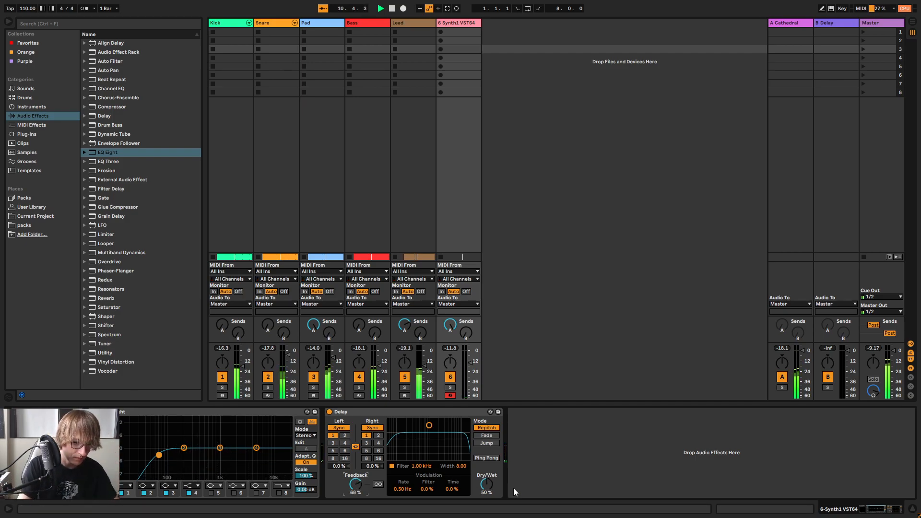
left_click_drag(487, 482, 488, 494)
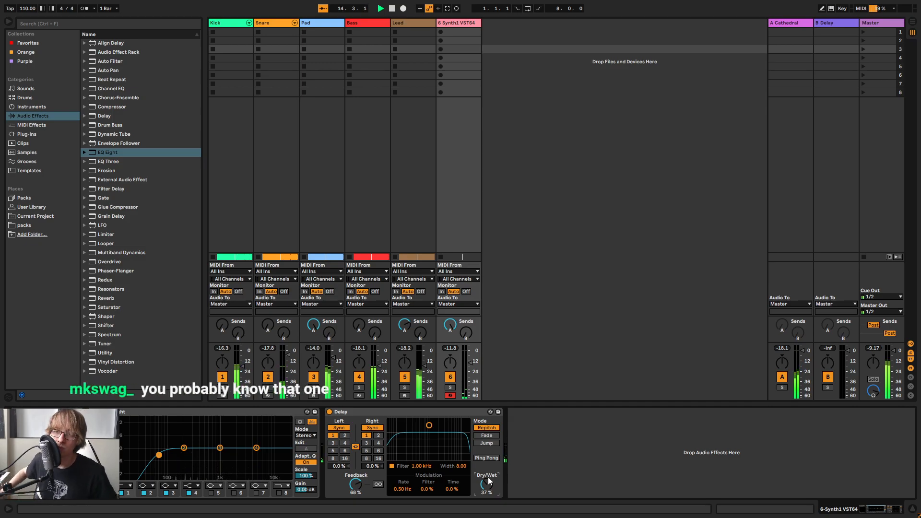
key("space")
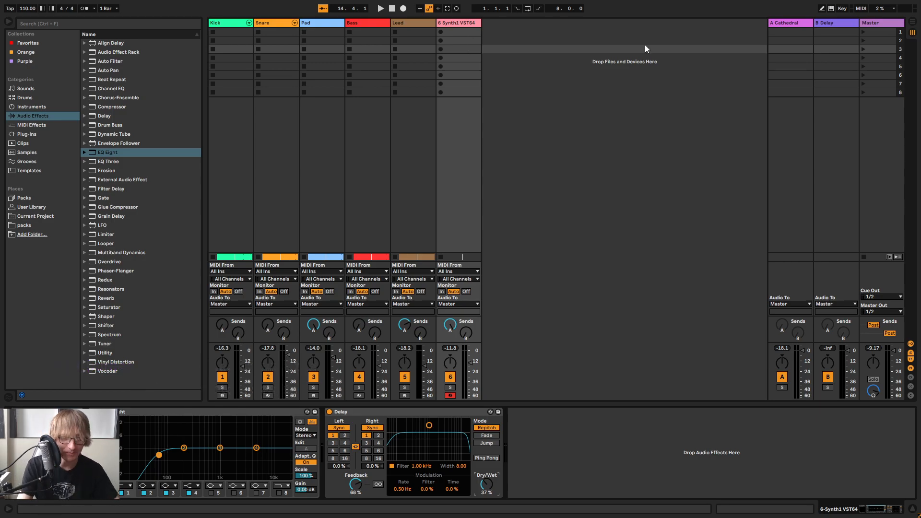
Return to the arrangement and listen to it from bar 8 with the playhead's surroundings in view
key("Tab")
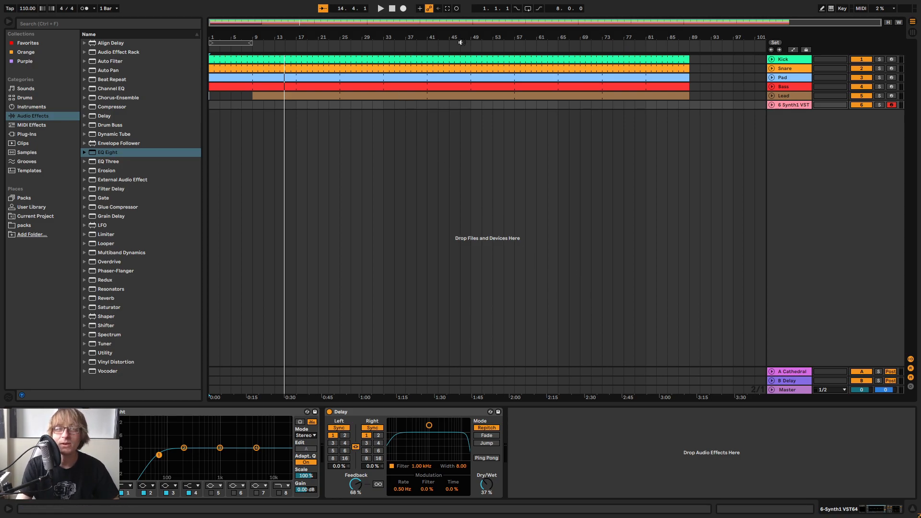
left_click(391, 59)
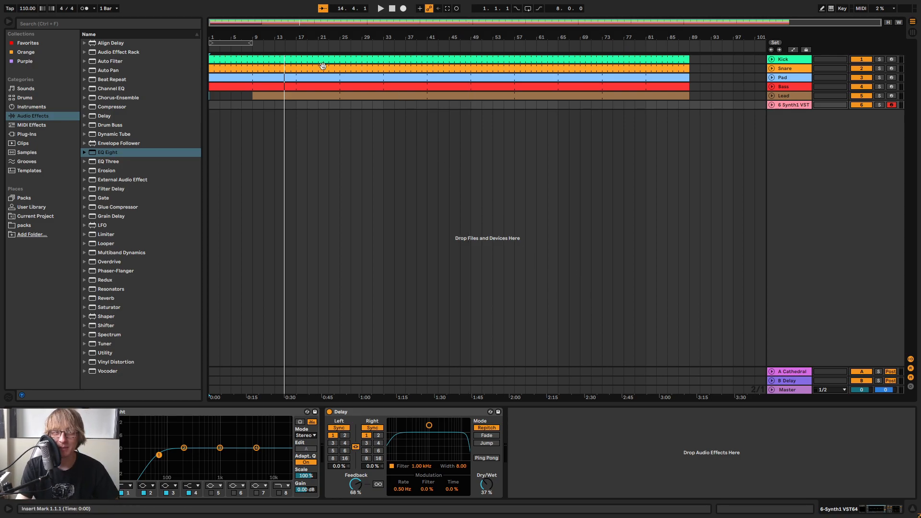
left_click(244, 49)
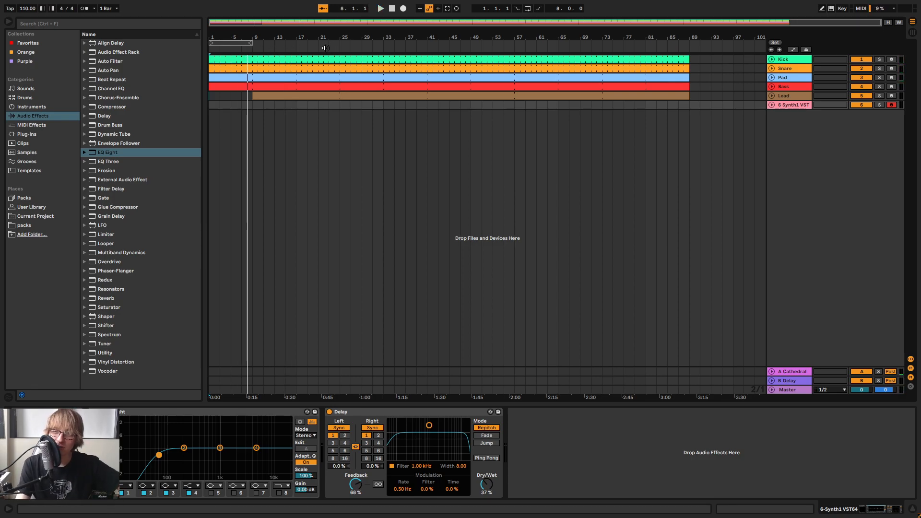
left_click(246, 49)
left_click_drag(263, 38, 263, 87)
left_click_drag(370, 39, 369, 33)
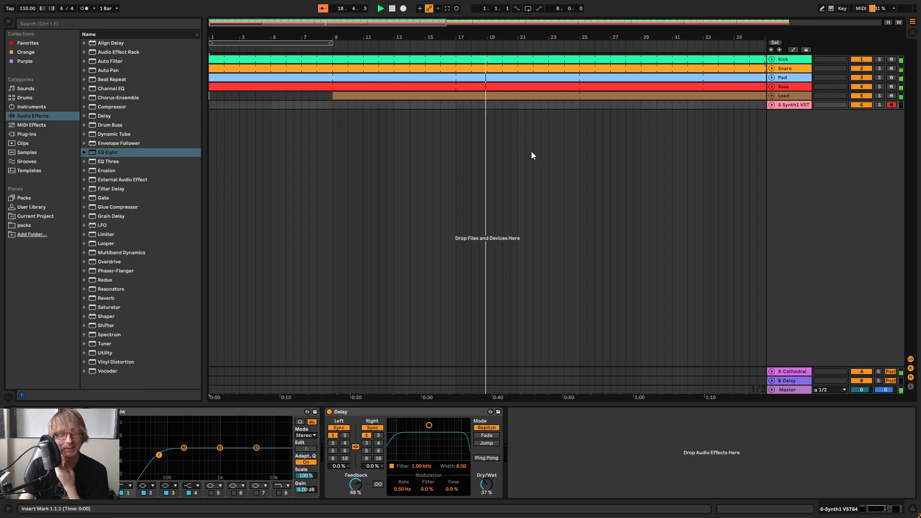
left_click_drag(568, 38, 569, 7)
left_click_drag(356, 37, 336, 37)
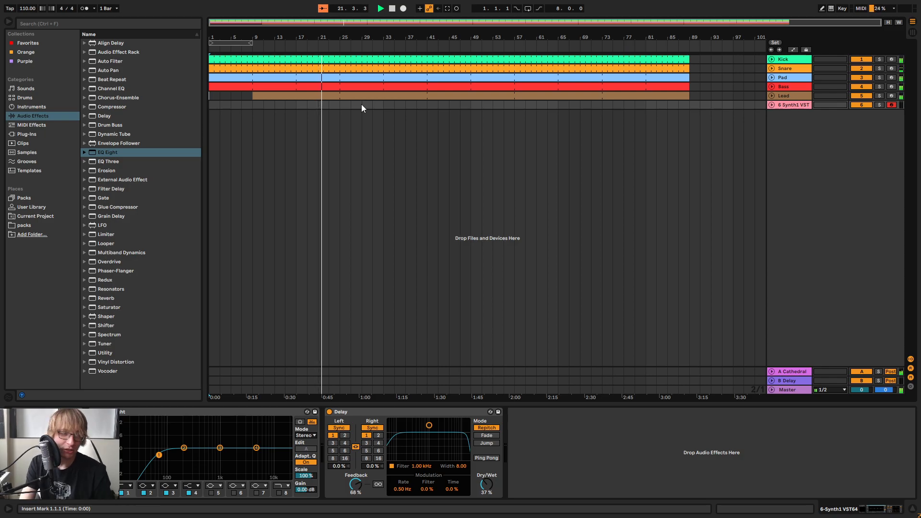
Rename the Synth1 track to Shimmer and stop playback, returning to the start of the arrangement
right_click(793, 104)
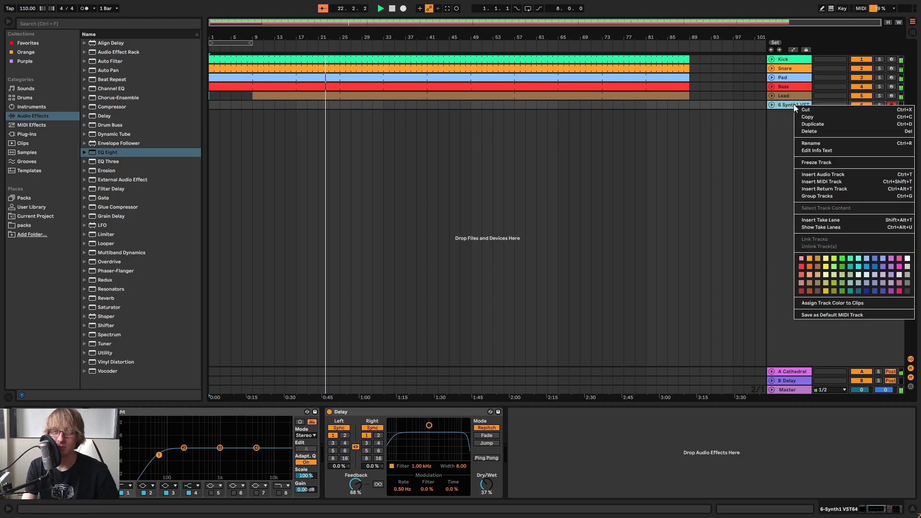
left_click(823, 146)
type("Shimmer")
key("Return")
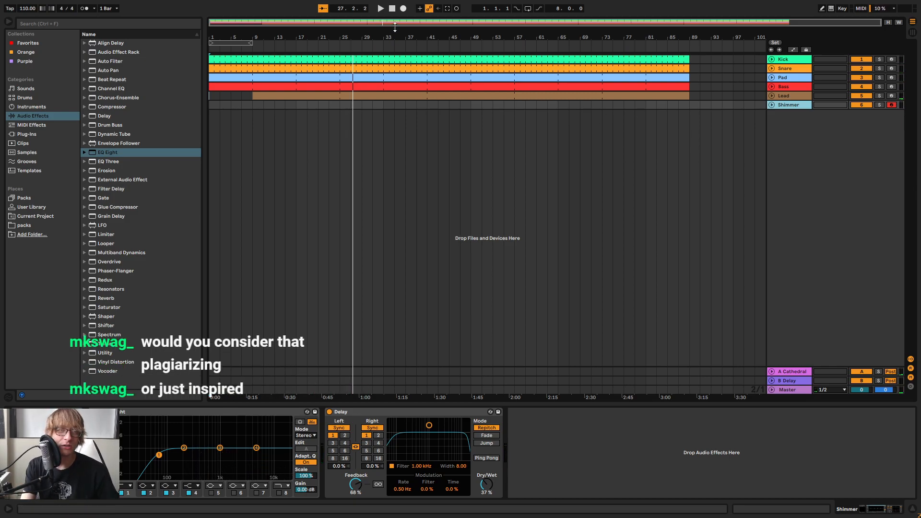
left_click(391, 8)
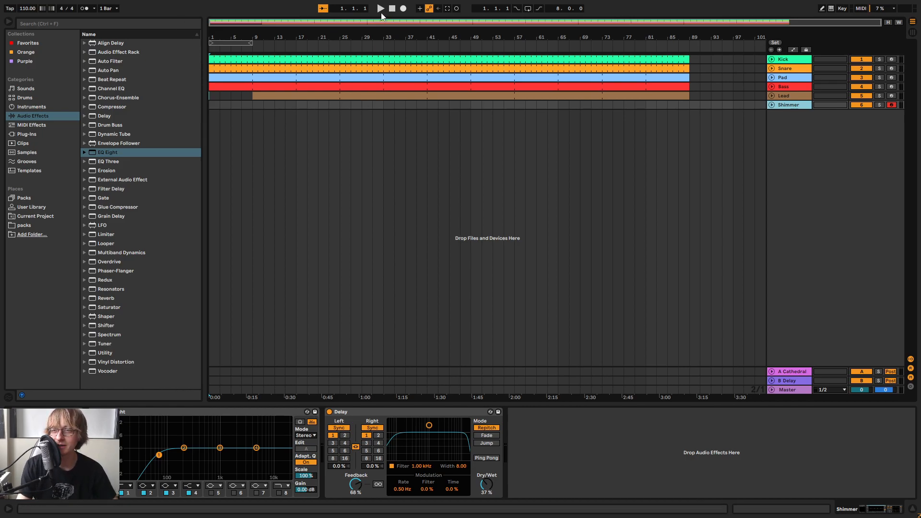
Play the arrangement, capture the chords performed on the armed Shimmer track as a MIDI clip and unfold the track
left_click(245, 50)
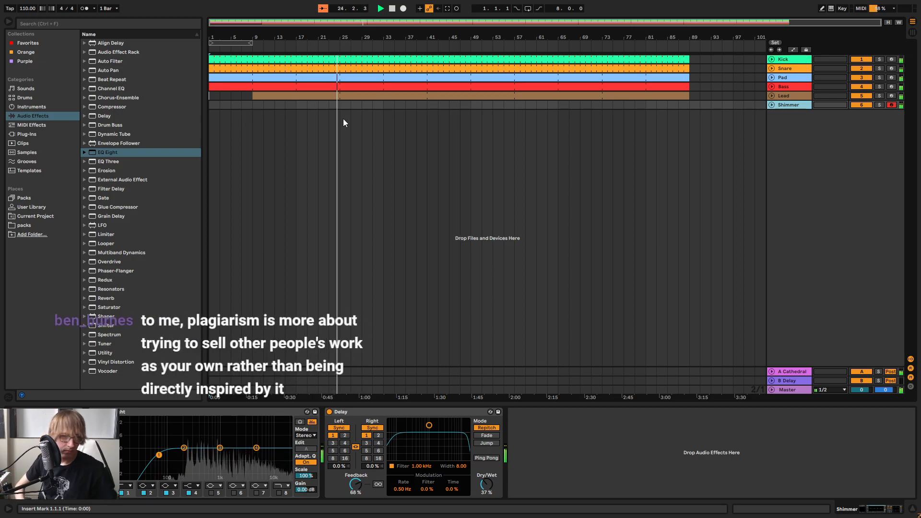
left_click(446, 9)
left_click(771, 105)
left_click_drag(407, 115, 415, 115)
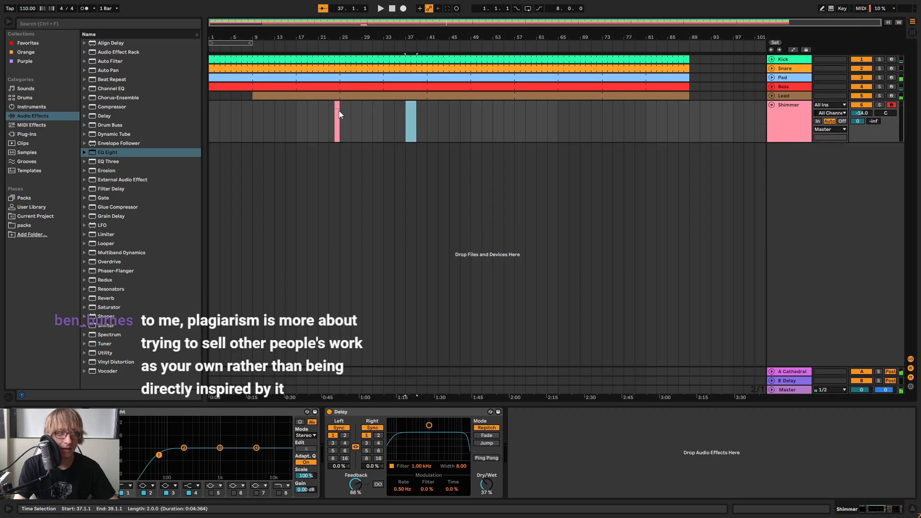
Turn the captured take into an eight-bar Shimmer clip running from bar 17 to bar 25
left_click(336, 106)
left_click_drag(335, 108, 296, 108)
left_click(395, 121)
left_click(331, 105)
right_click(331, 105)
left_click(400, 219)
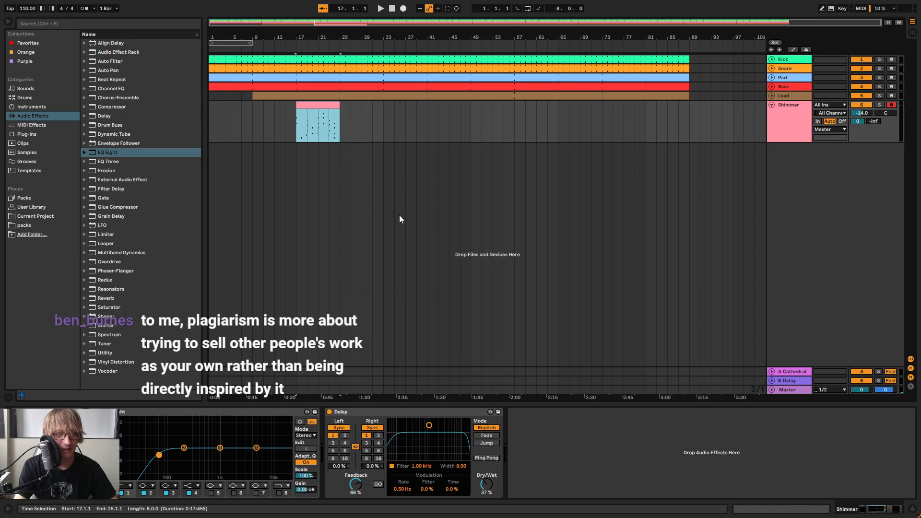
Open the Shimmer clip in an enlarged note editor and nudge its second chord onto the start of bar 2
left_click(320, 112)
left_click_drag(547, 405, 432, 158)
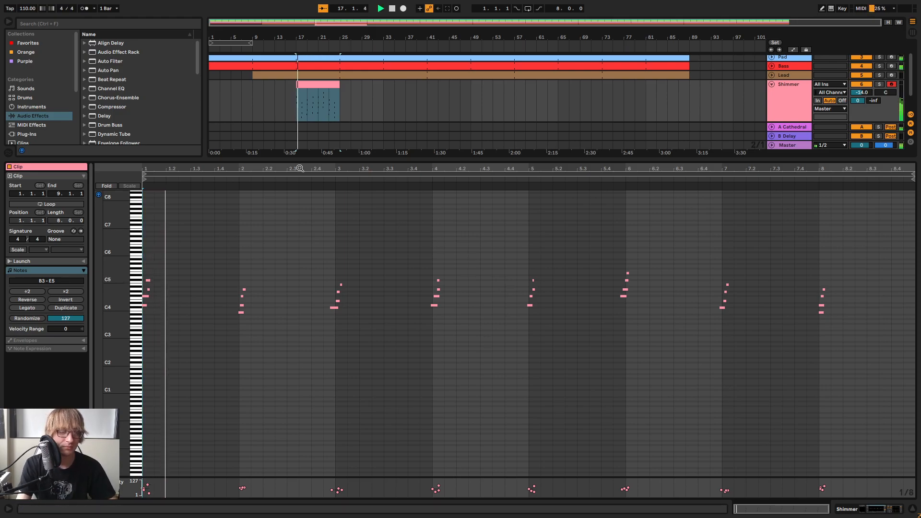
left_click_drag(214, 167, 269, 211)
left_click_drag(177, 259, 139, 315)
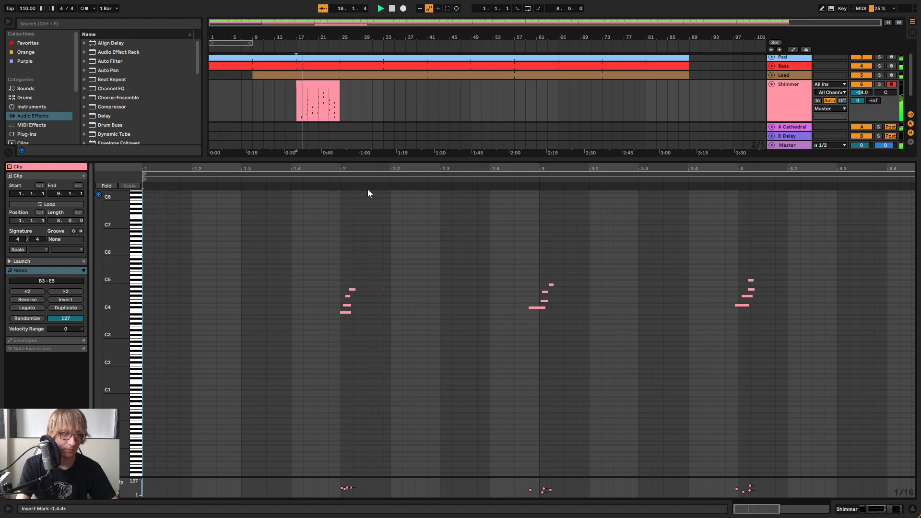
left_click_drag(465, 166, 550, 193)
key("space")
left_click_drag(396, 342, 435, 264)
key("Right")
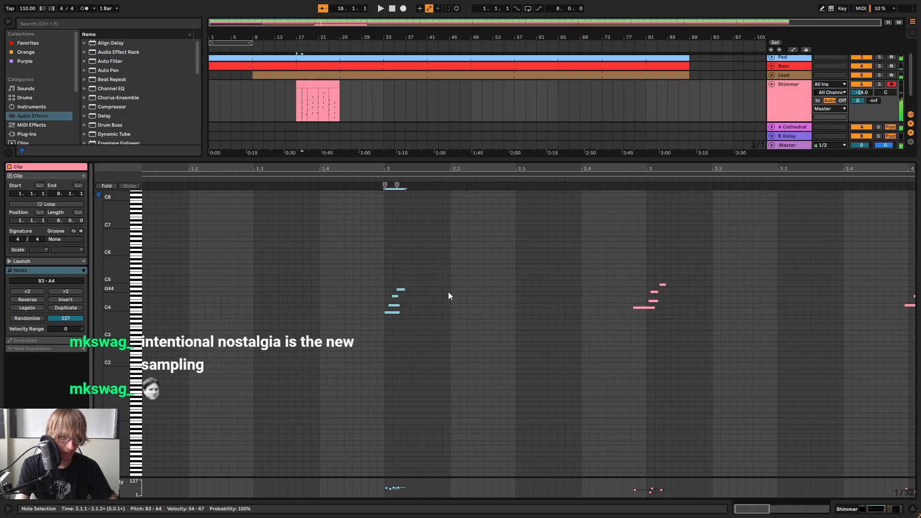
Trim the note ends of the bar 2 chord so its four staggered notes have equal lengths
left_click_drag(390, 174, 420, 220)
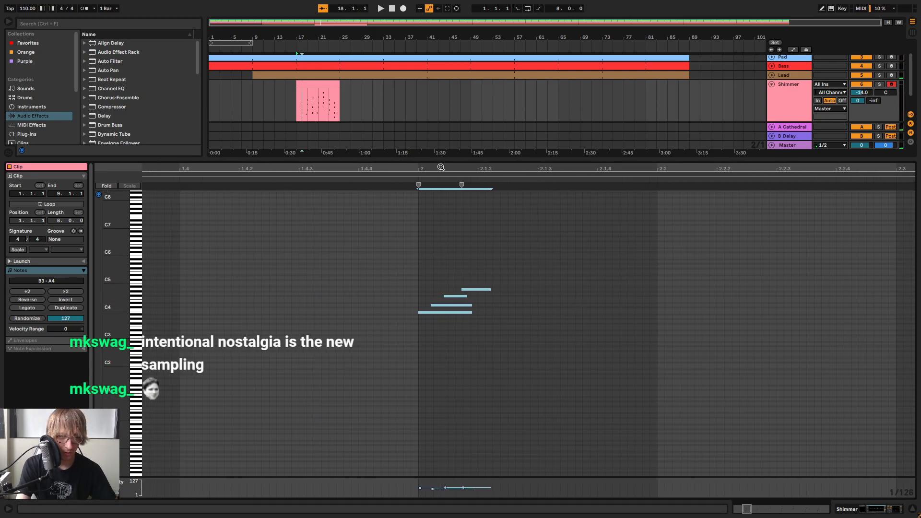
key("space")
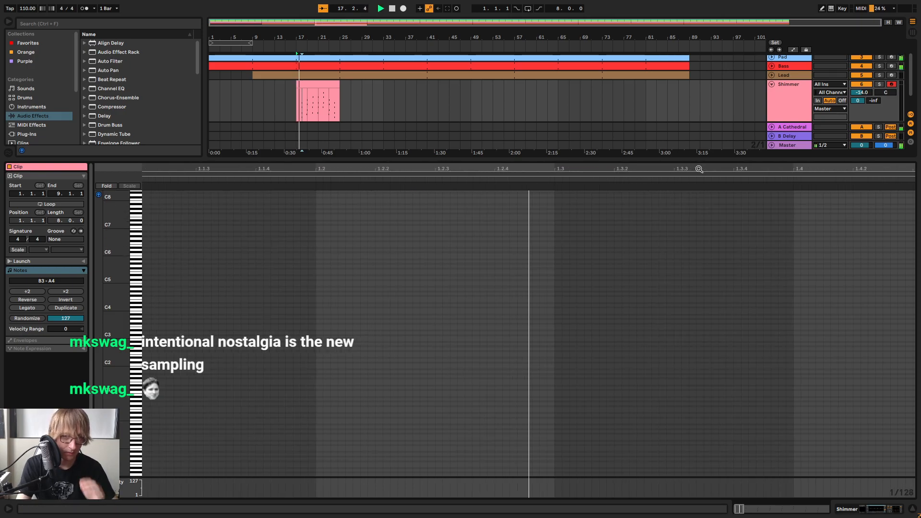
key("space")
left_click_drag(526, 165, 549, 160)
left_click_drag(341, 290, 382, 297)
left_click(304, 177)
key("space")
left_click(361, 314)
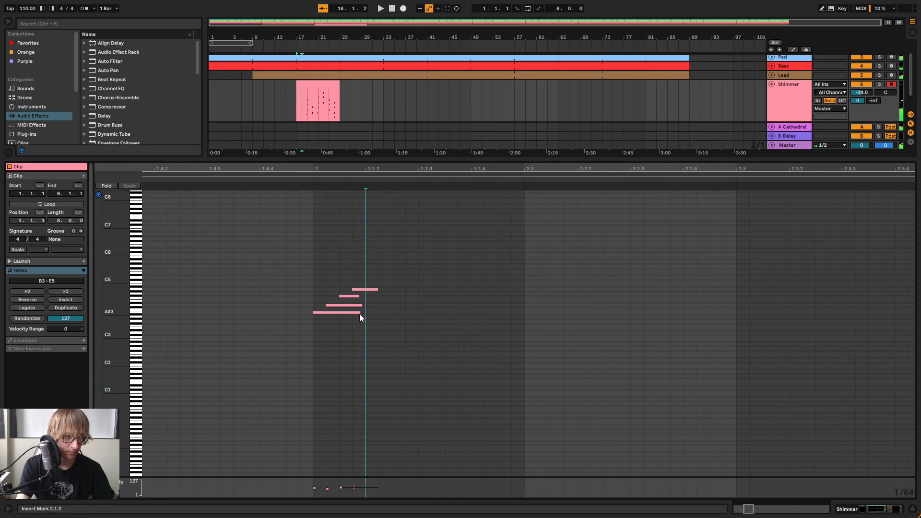
left_click_drag(360, 313, 380, 289)
left_click(494, 292)
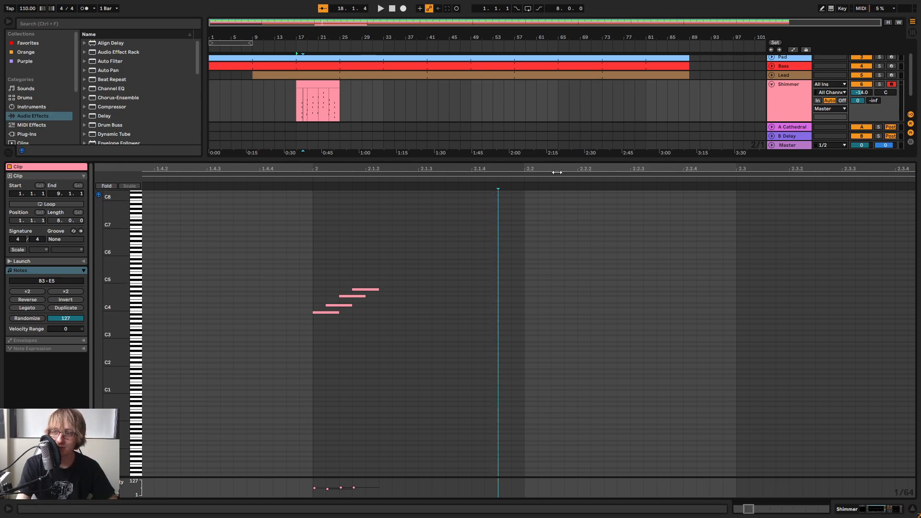
Listen to the edited chord, then replace the clip's first chord with a copy of the bar 2 chord
left_click_drag(514, 168, 513, 140)
key("space")
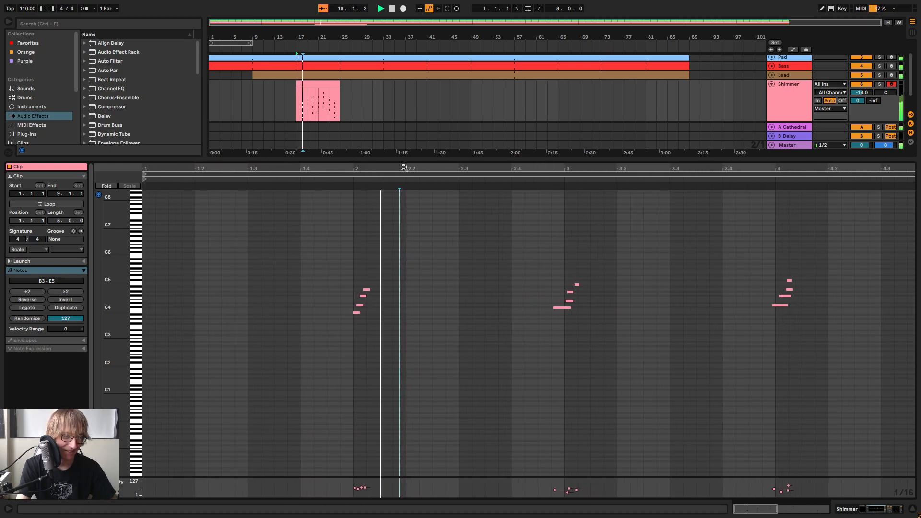
left_click(353, 323)
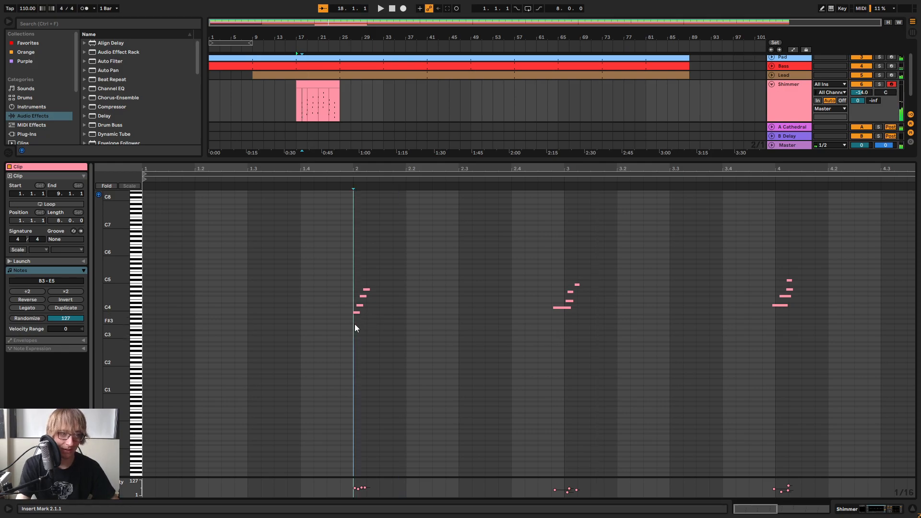
left_click_drag(355, 322, 394, 269)
left_click(146, 293)
key("ctrl+v")
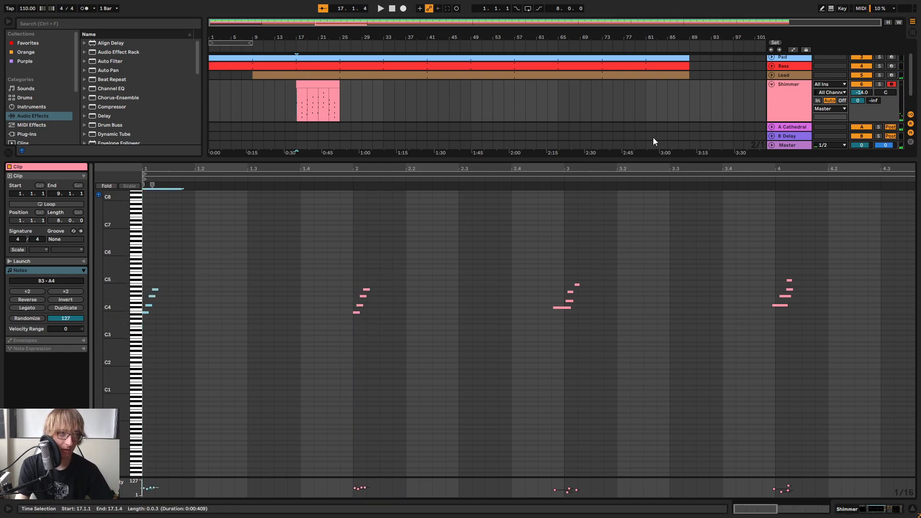
Lower the Shimmer track's volume to -22 dB in the mixer and play the clip
key("Tab")
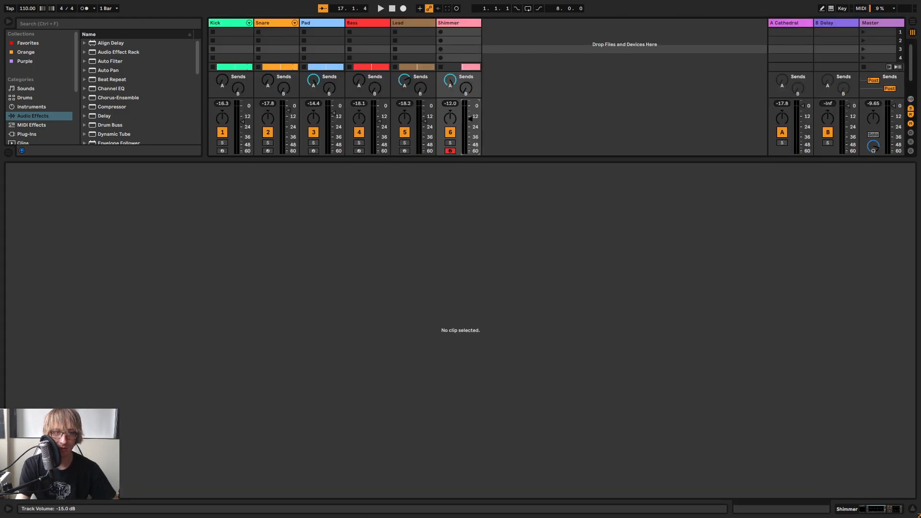
key("Tab")
key("space")
Revoice the first chord by raising its notes until its top note is C#5, and play it back
left_click_drag(194, 169, 236, 190)
left_click_drag(172, 256, 129, 339)
left_click_drag(135, 296, 196, 303)
left_click_drag(122, 233, 144, 231)
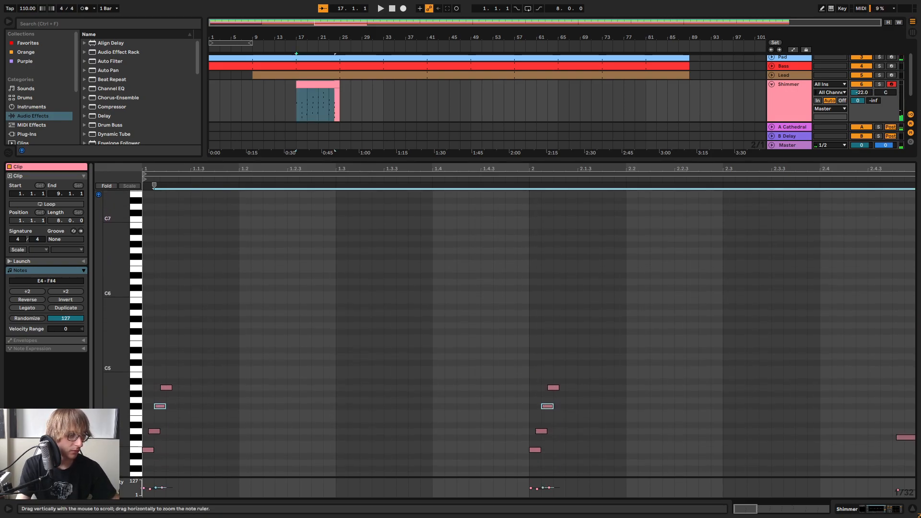
scroll(195, 289, "down", 2)
left_click_drag(149, 382, 215, 278)
key("Up")
key("Up")
key("Up")
left_click_drag(152, 346, 155, 334)
key("Up")
left_click_drag(145, 378, 174, 291)
left_click(164, 293)
key("Up")
key("space")
Delete all chords from bar 3 onward and paste a copy of the bar 2 chord at bar 3
left_click_drag(604, 171, 377, 148)
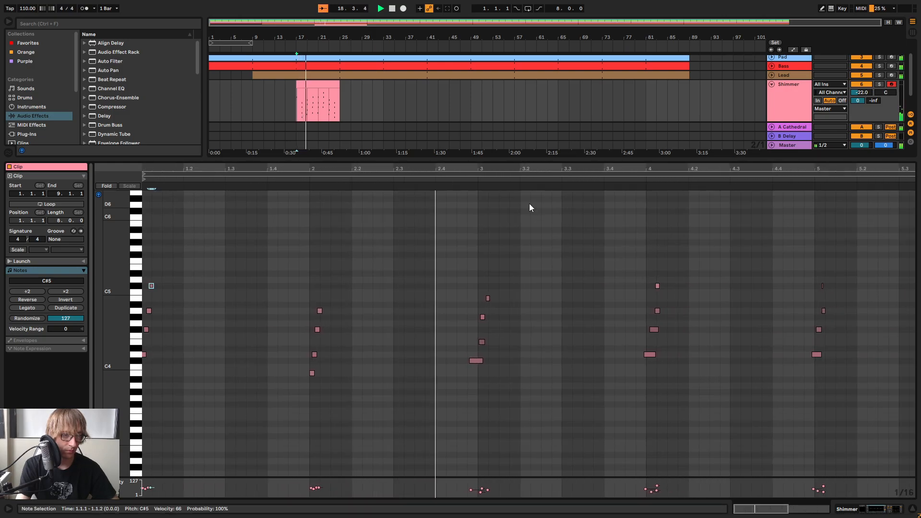
left_click_drag(565, 169, 384, 144)
key("space")
left_click_drag(326, 428, 914, 251)
key("Delete")
left_click(361, 276)
left_click(337, 294)
key("ctrl+v")
left_click_drag(344, 170, 346, 191)
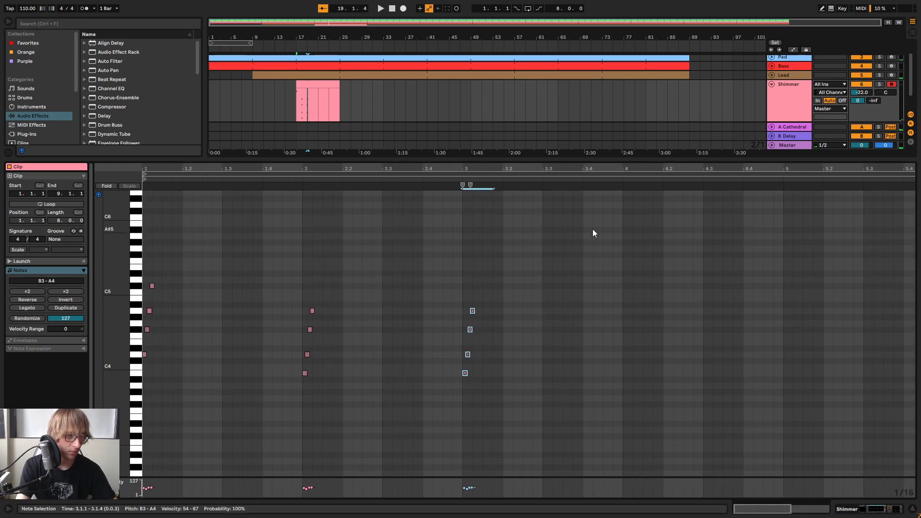
Transpose the bar 3 chord up two semitones and play the result
key("Up")
key("Up")
left_click_drag(438, 378, 510, 294)
key("space")
Copy the first bar's chord to the start of bar 4
left_click_drag(209, 259, 144, 402)
left_click(508, 302)
left_click(622, 268)
key("ctrl+v")
left_click_drag(657, 169, 657, 144)
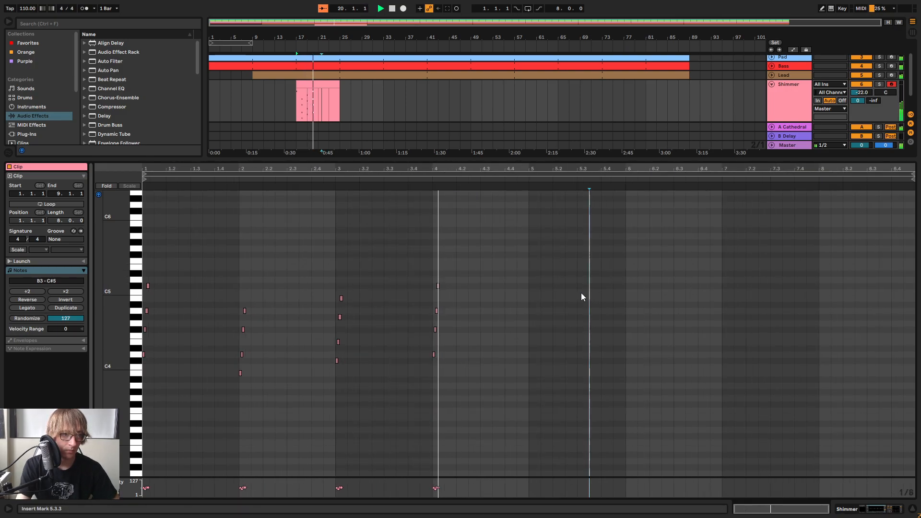
Duplicate the four-bar chord pattern into bars 5 to 8 and raise the bar 6 chord to F#4–E5
key("ctrl+a")
key("ctrl+d")
left_click_drag(617, 381, 679, 282)
key("Up")
key("Up")
key("Up")
key("Up")
key("Up")
key("Up")
key("Up")
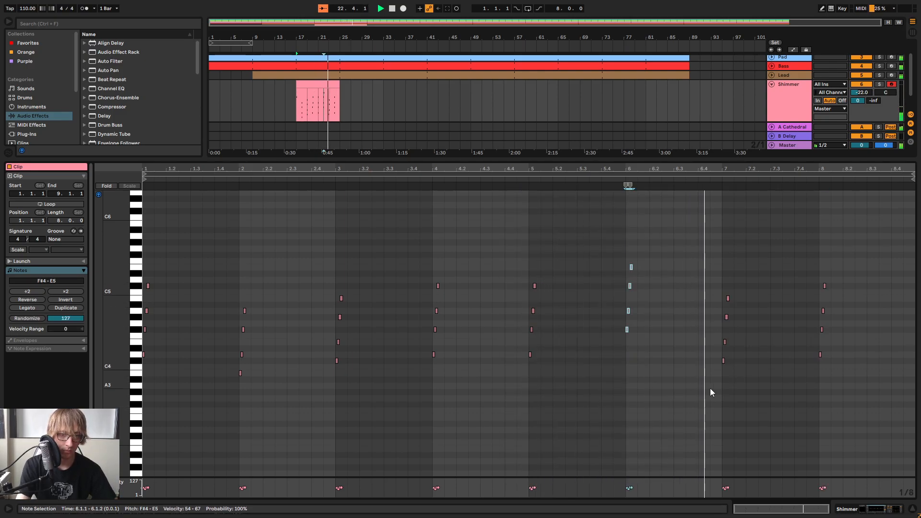
Lower the notes of the bar 8 chord to the range B3–A4 and play the clip from its start
left_click_drag(804, 382, 887, 254)
key("Down")
key("Down")
key("Down")
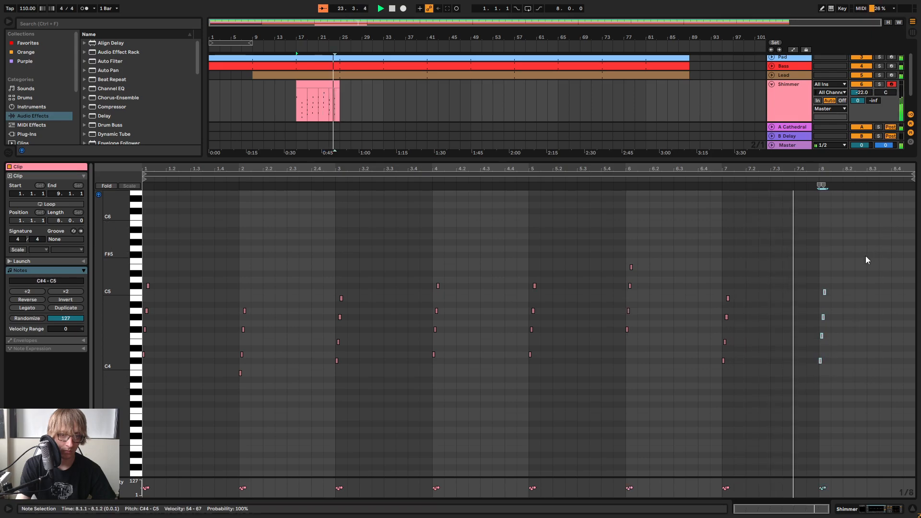
left_click_drag(805, 369, 831, 345)
key("Down")
left_click_drag(800, 388, 837, 307)
key("Down")
left_click_drag(697, 381, 760, 266)
left_click_drag(596, 345, 650, 237)
left_click_drag(681, 372, 758, 266)
left_click_drag(776, 378, 874, 263)
key("space")
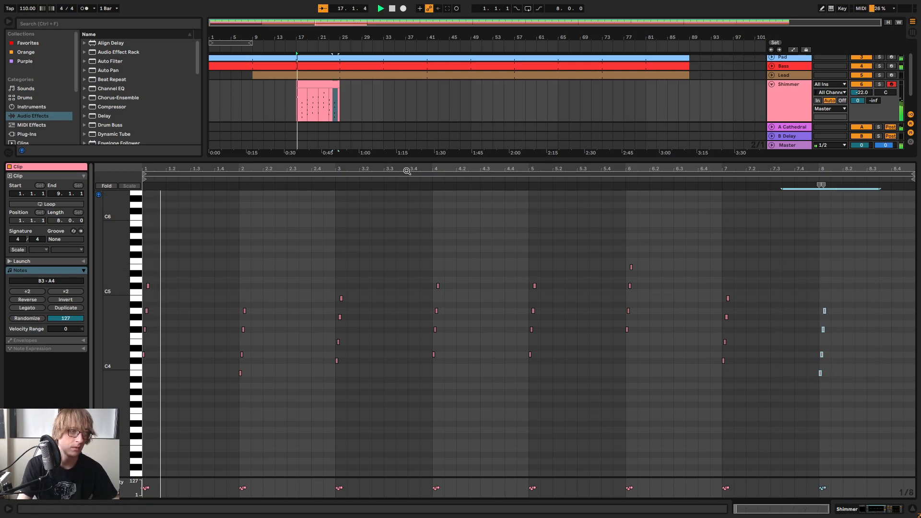
Turn on looping for the eight-bar Shimmer clip and extend it to bar 54 in the arrangement
left_click_drag(436, 161, 413, 281)
left_click_drag(303, 37, 265, 82)
left_click(467, 120)
left_click(409, 104)
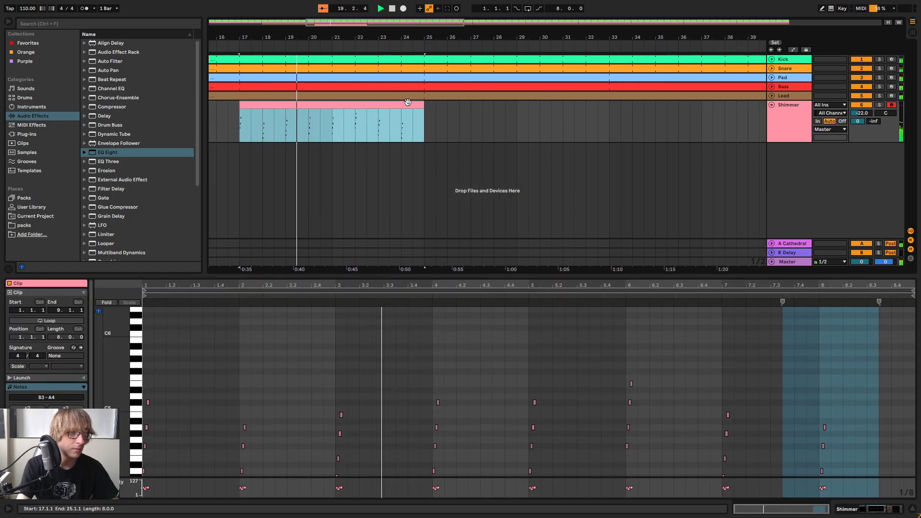
left_click(53, 320)
left_click_drag(421, 106, 766, 107)
Set Shimmer's Delay to 84% feedback and 45% dry/wet with Ping Pong on, and its filter to 1.12 kHz with width 6.65
key("Tab")
key("Tab")
left_click(804, 120)
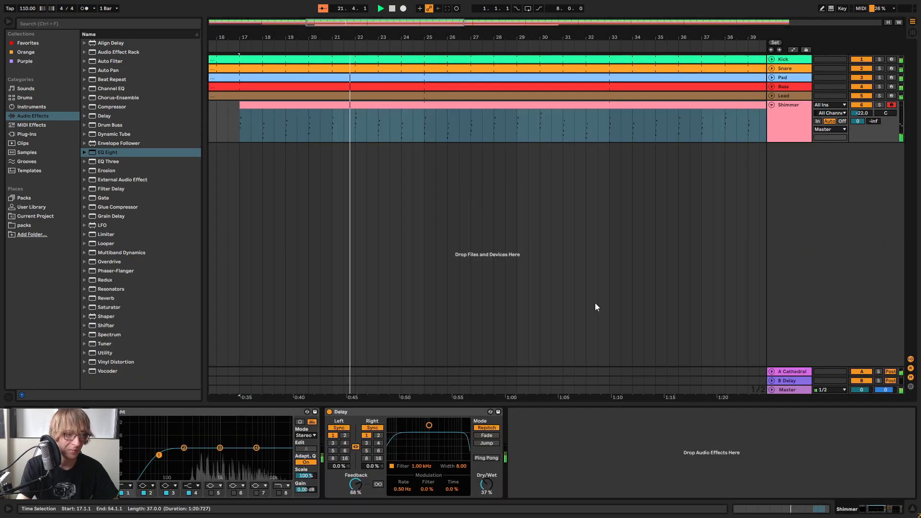
left_click_drag(355, 483, 356, 473)
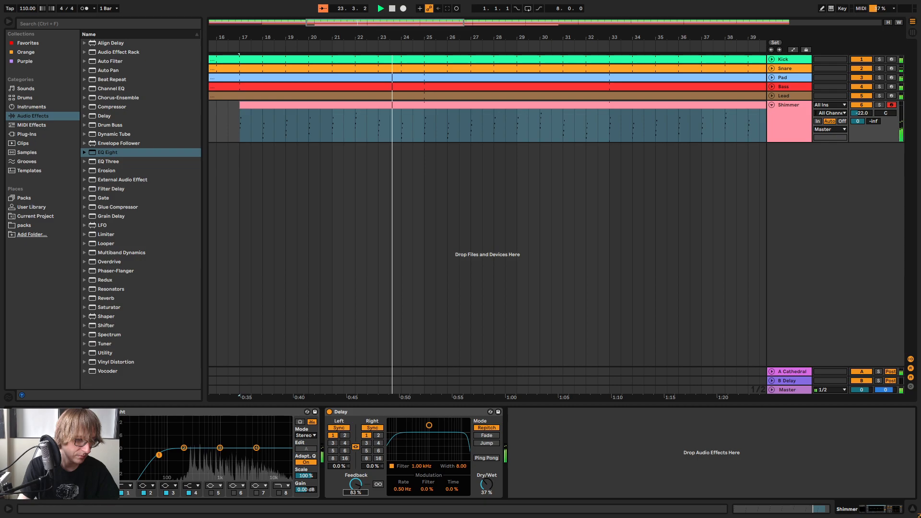
left_click_drag(487, 483, 486, 477)
left_click(484, 458)
left_click_drag(428, 425, 428, 428)
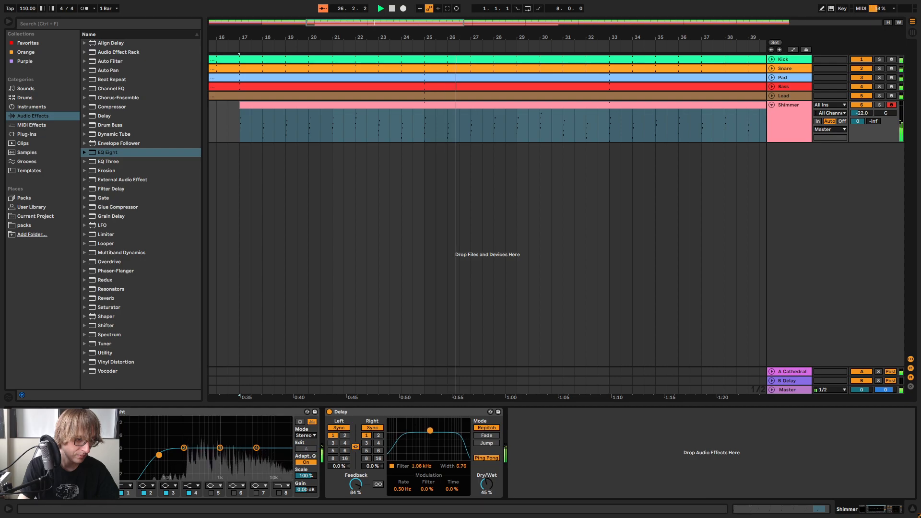
Solo the Shimmer track while setting the Delay's feedback to 88%, then unsolo it
left_click(878, 105)
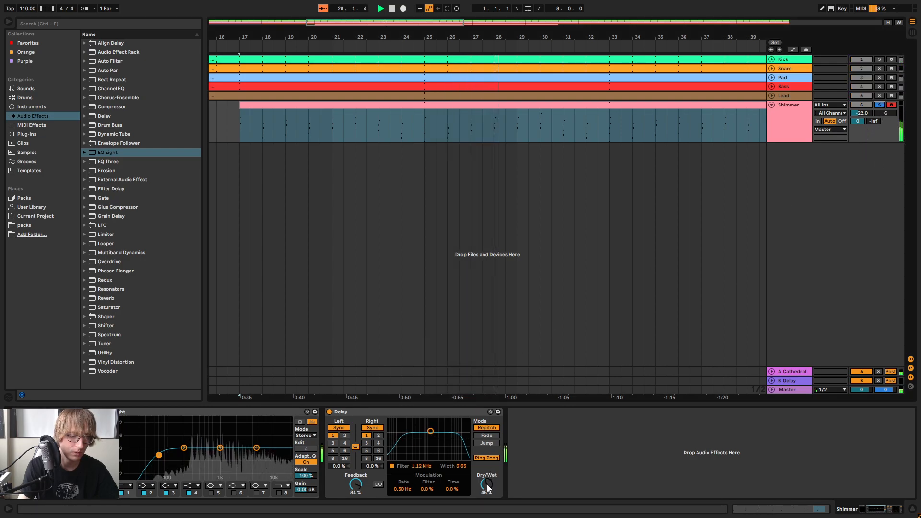
left_click_drag(355, 485, 355, 482)
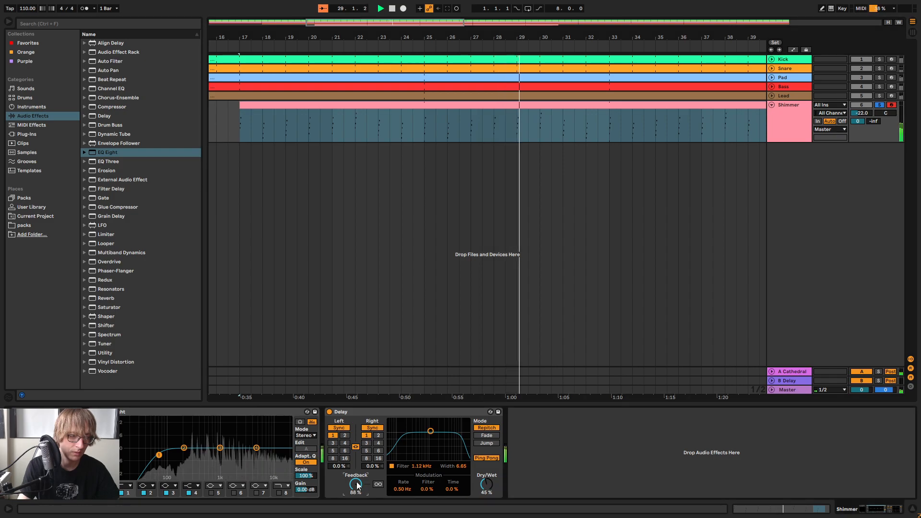
left_click(879, 104)
Raise the low-cut frequency of Shimmer's EQ Eight and slightly boost its high band
left_click_drag(159, 454, 182, 454)
left_click_drag(256, 448, 255, 443)
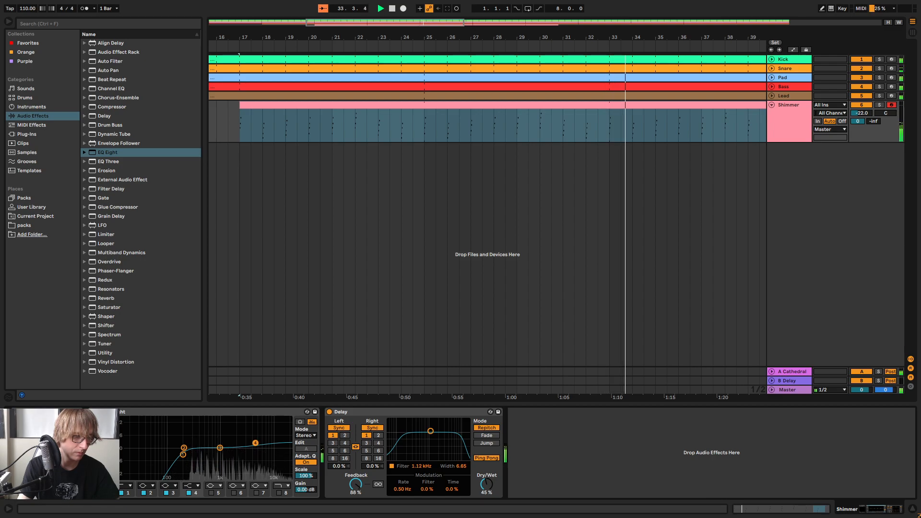
Lower the Shimmer track's volume to -23.8 dB in the mixer and return to the arrangement with playback stopped
key("Tab")
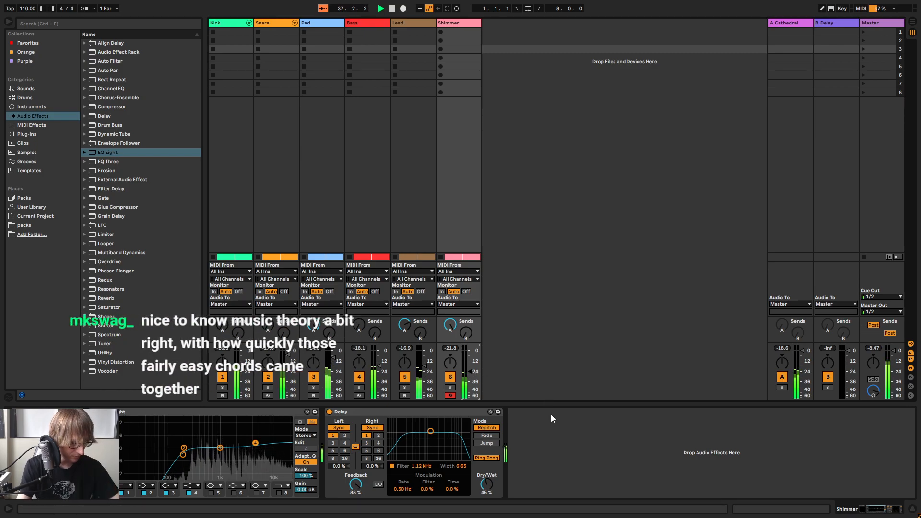
key("Tab")
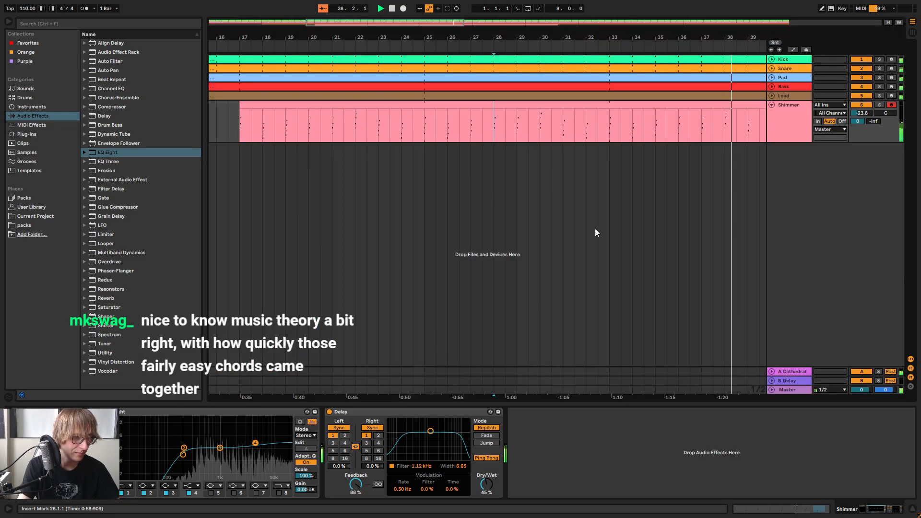
left_click(796, 136)
left_click(737, 134)
key("Tab")
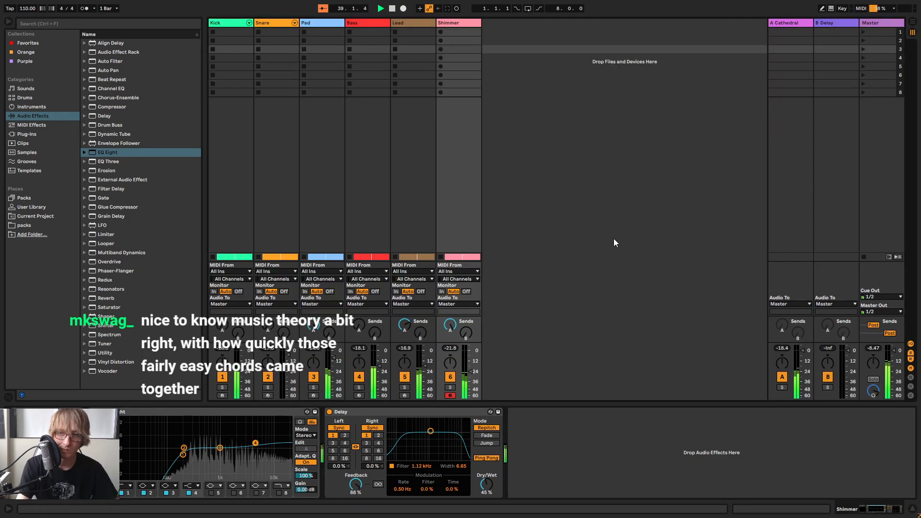
key("Tab")
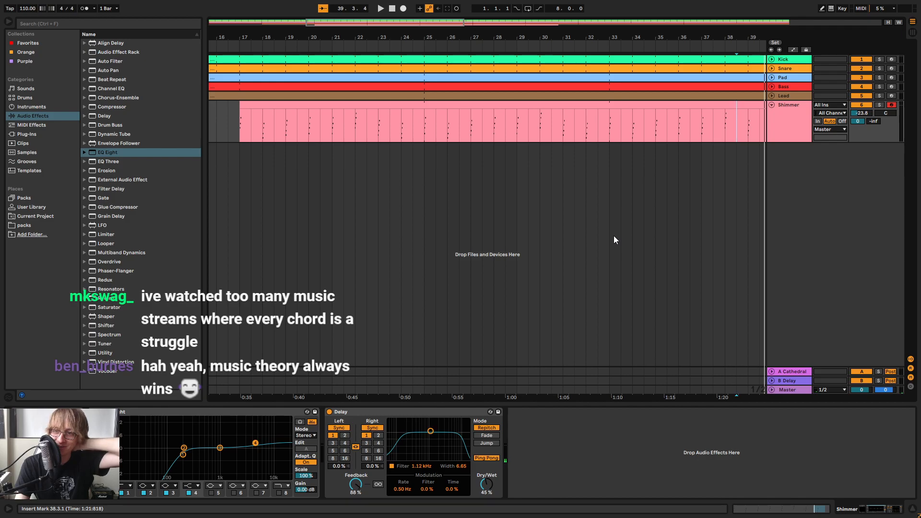
Open the looped Shimmer clip's notes and enlarge the note editor
left_click(565, 104)
double_click(565, 104)
left_click_drag(618, 275, 618, 105)
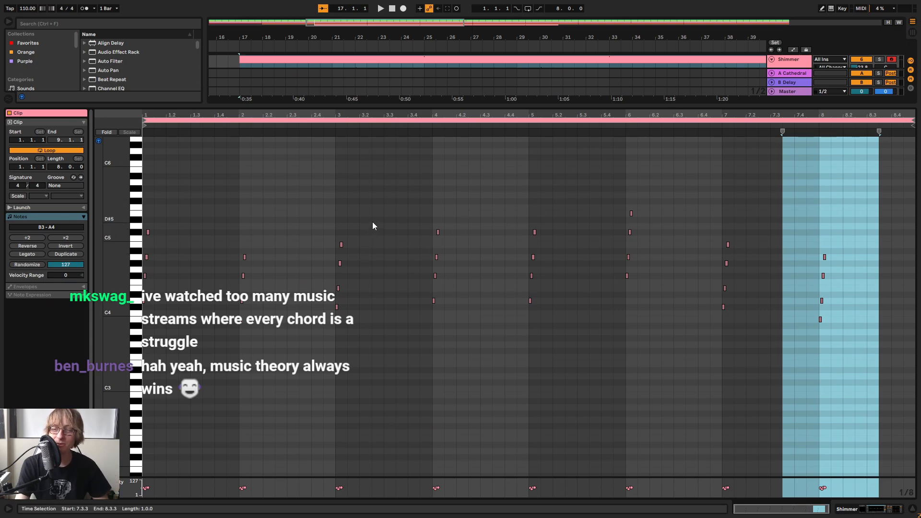
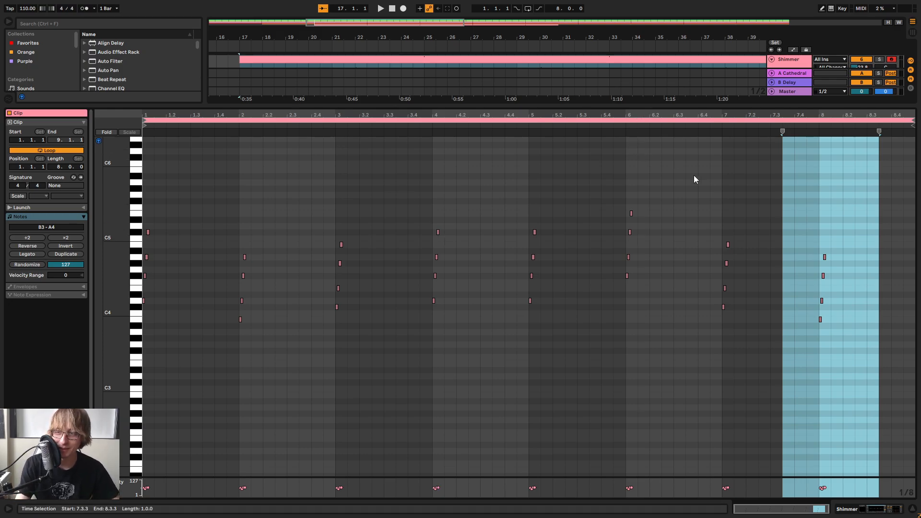
left_click(770, 186)
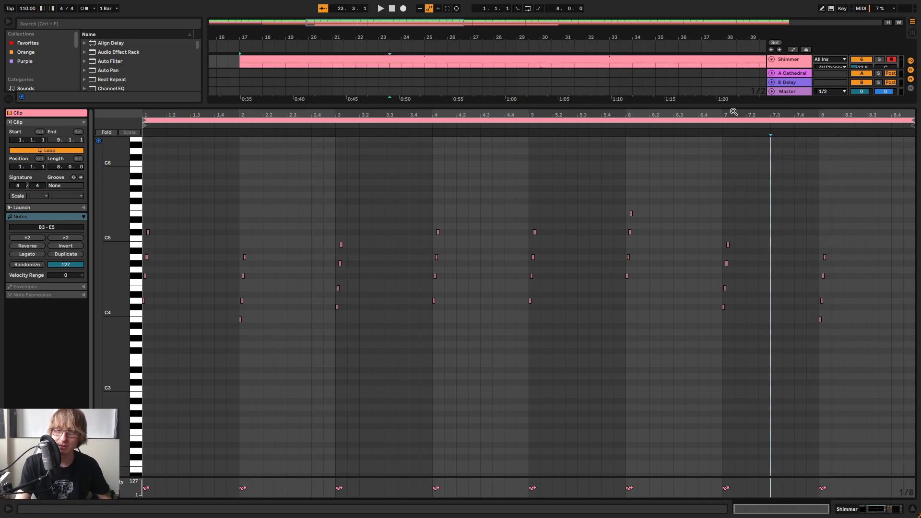
left_click_drag(733, 112, 724, 163)
left_click_drag(703, 115, 621, 70)
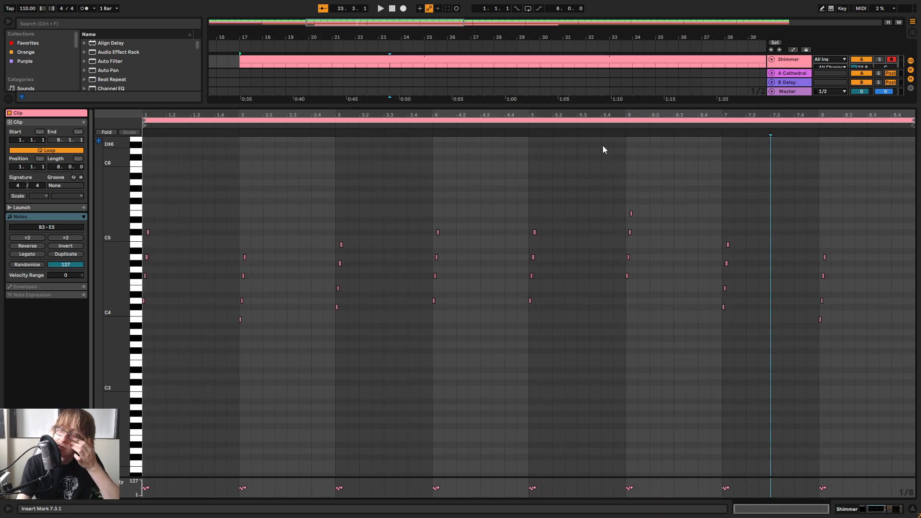
Play the beat from bar 17 and check the Shimmer clip's chord notes against the other tracks
left_click_drag(634, 104, 608, 243)
left_click(447, 106)
key("space")
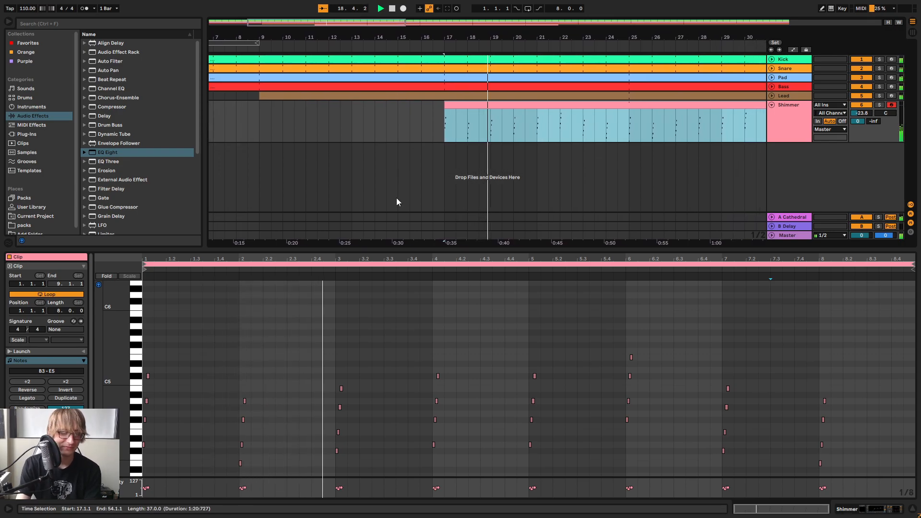
left_click_drag(470, 249, 481, 131)
mouse_move(115, 287)
left_mouse_down()
mouse_move(134, 288)
mouse_move(123, 306)
left_mouse_up()
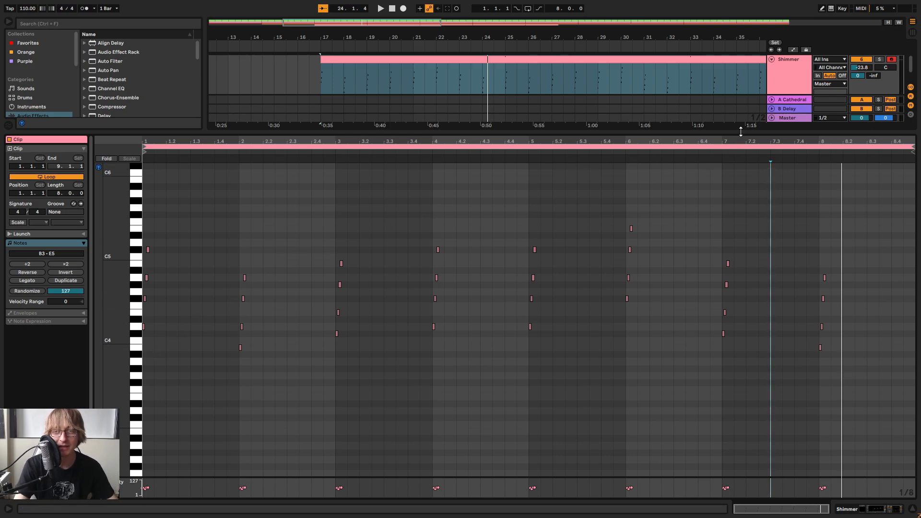
left_click_drag(695, 139, 714, 137)
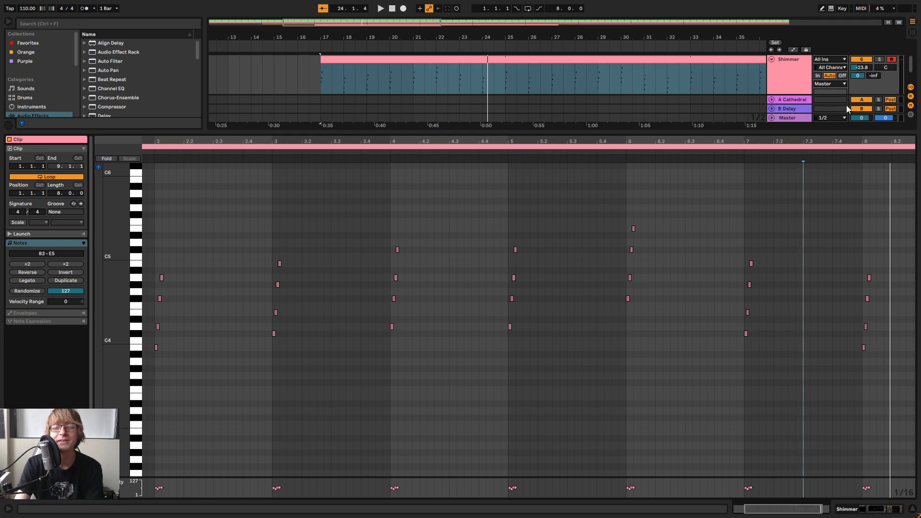
left_click_drag(764, 140, 739, 137)
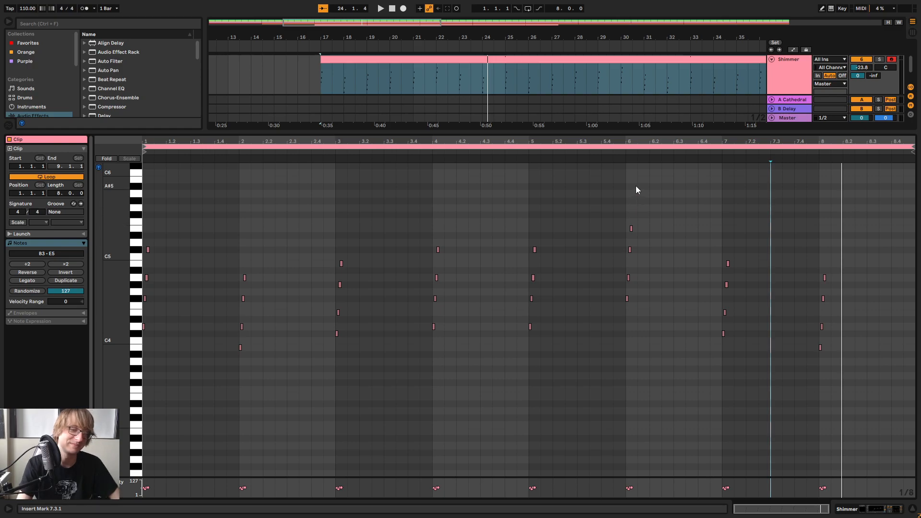
key("space")
left_click_drag(469, 141, 582, 140)
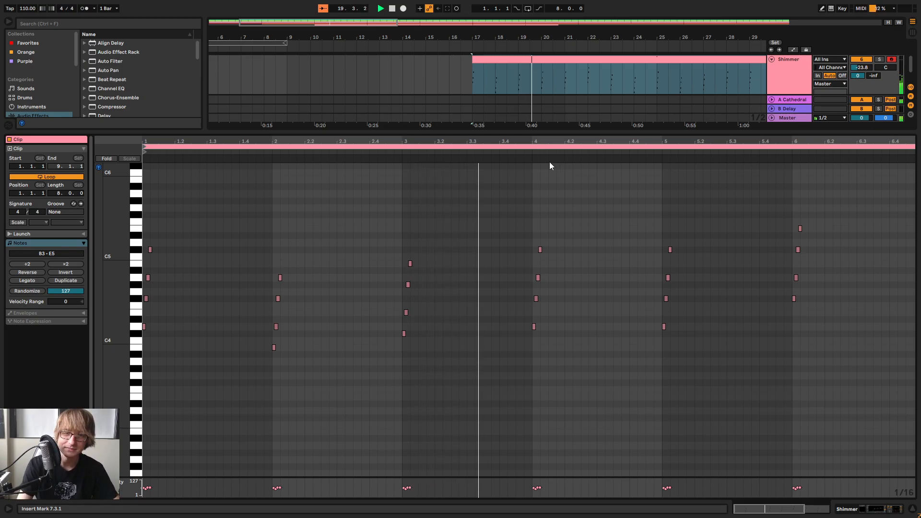
key("space")
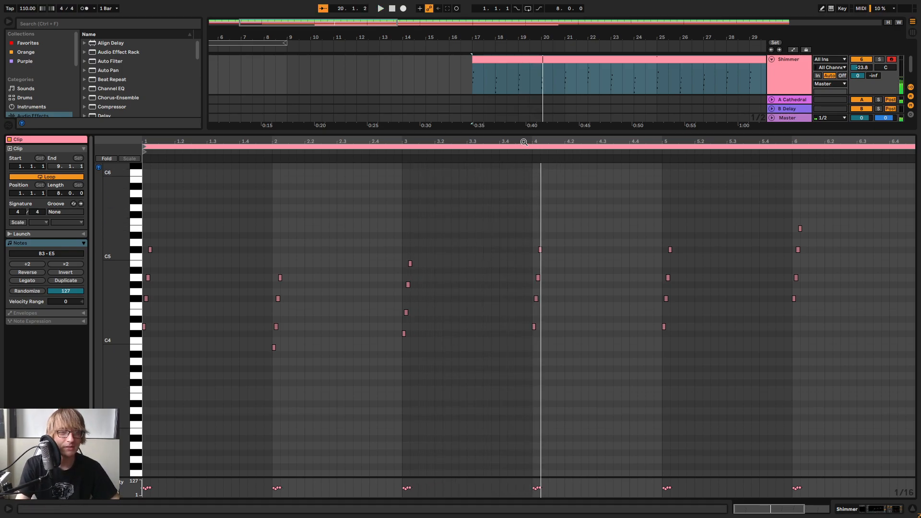
Shift the Shimmer clip slightly earlier so it starts at 16.4.4, just before bar 17
left_click_drag(473, 35, 510, 35)
left_click(507, 79)
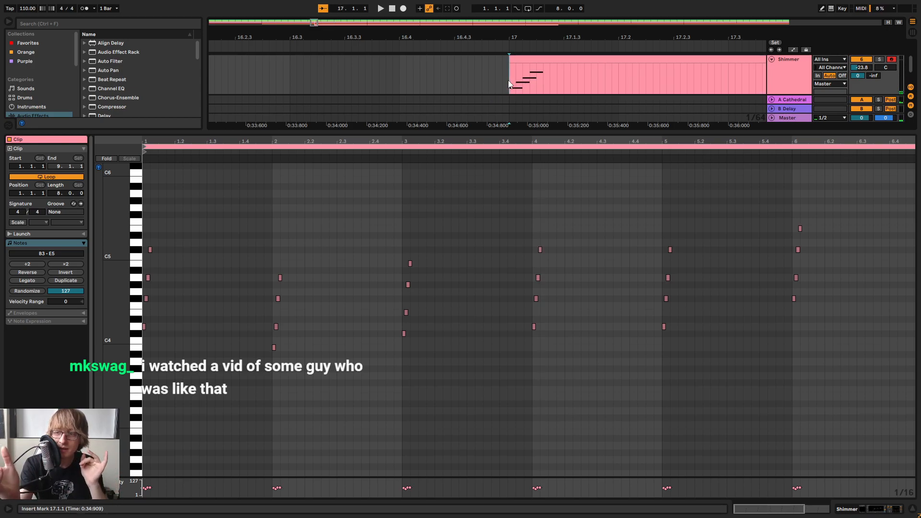
left_click_drag(531, 38, 517, 75)
left_click(502, 79)
left_click(548, 59)
key("ctrl+z")
scroll(540, 71, "down", 3)
left_click_drag(527, 37, 536, 30)
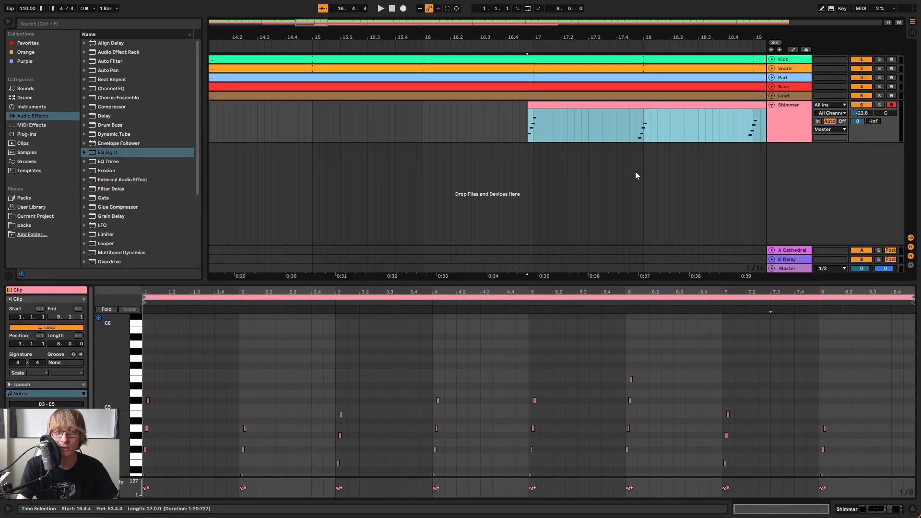
Play the arrangement from around bar 16 to check the timing of the shifted Shimmer clip's entry and chords
left_click_drag(462, 38, 536, 36)
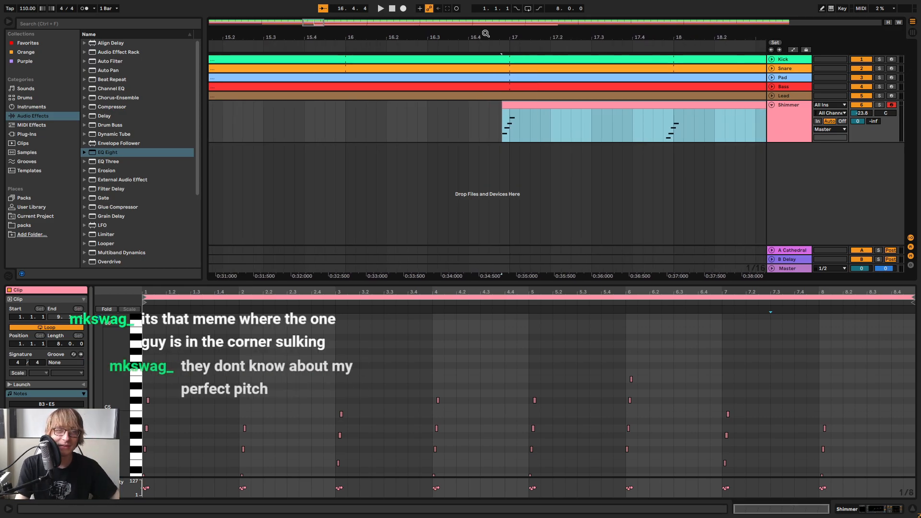
left_click(455, 42)
key("space")
left_click_drag(523, 38, 524, 35)
left_click(386, 44)
key("space")
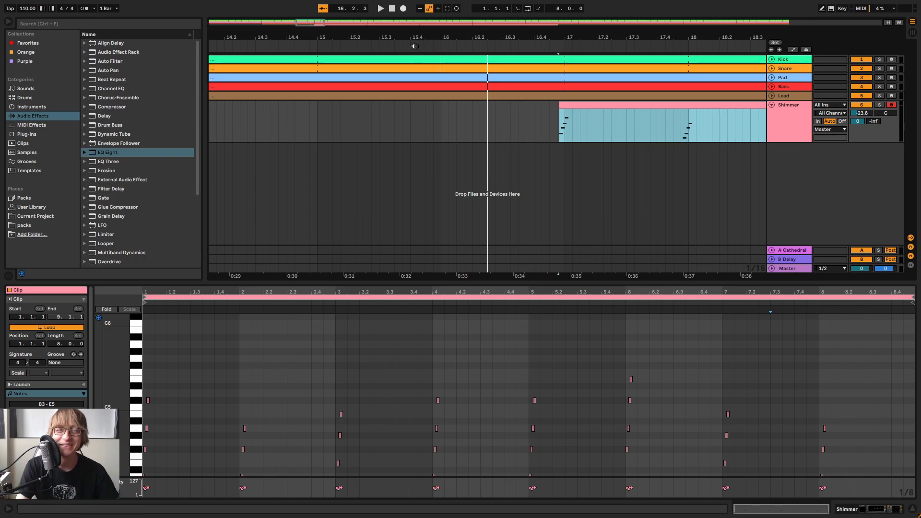
key("space")
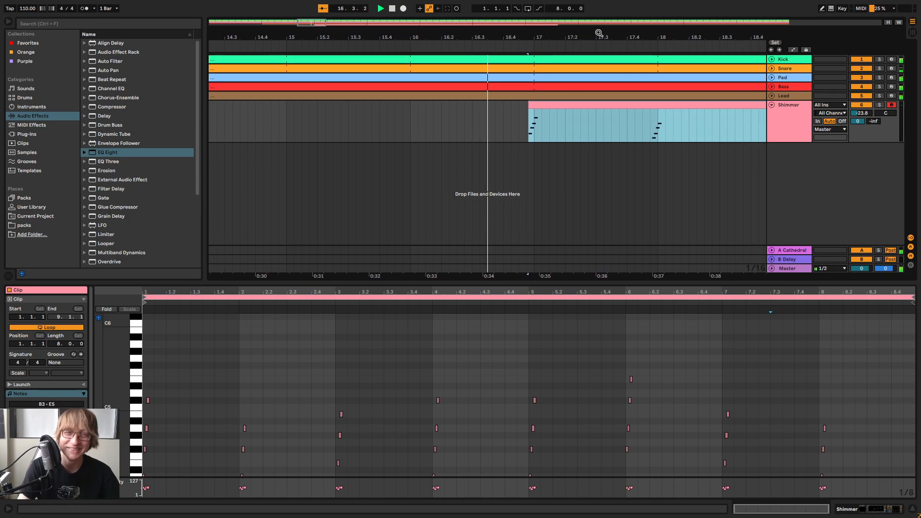
left_click_drag(598, 33, 490, 26)
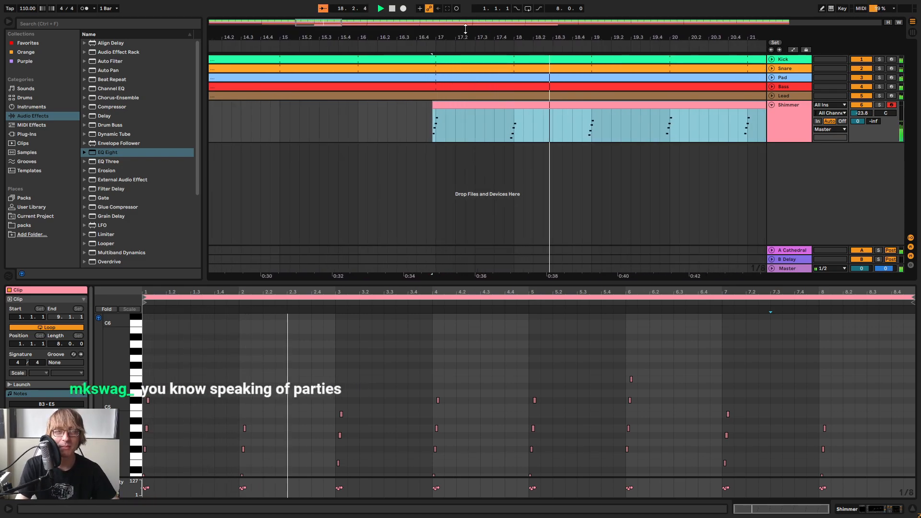
left_click_drag(474, 29, 461, 106)
left_click_drag(547, 37, 442, 35)
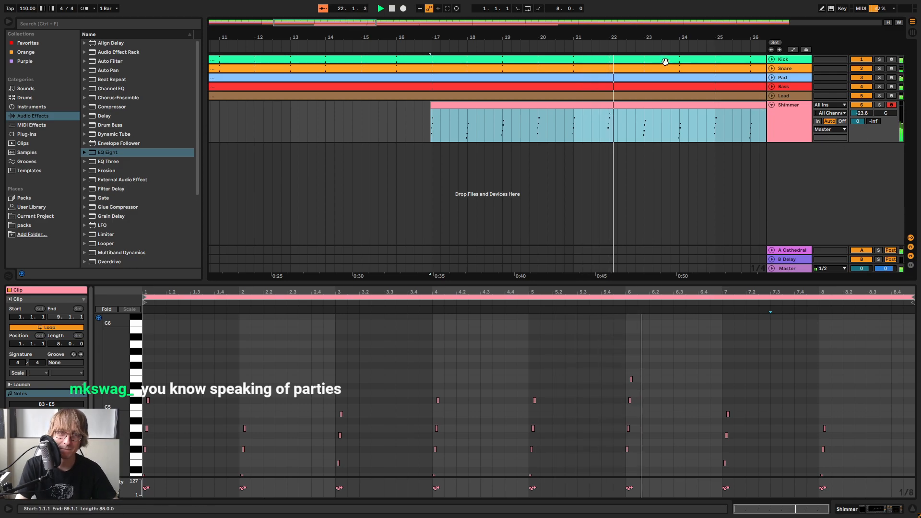
left_click_drag(666, 37, 617, 148)
left_click(618, 137)
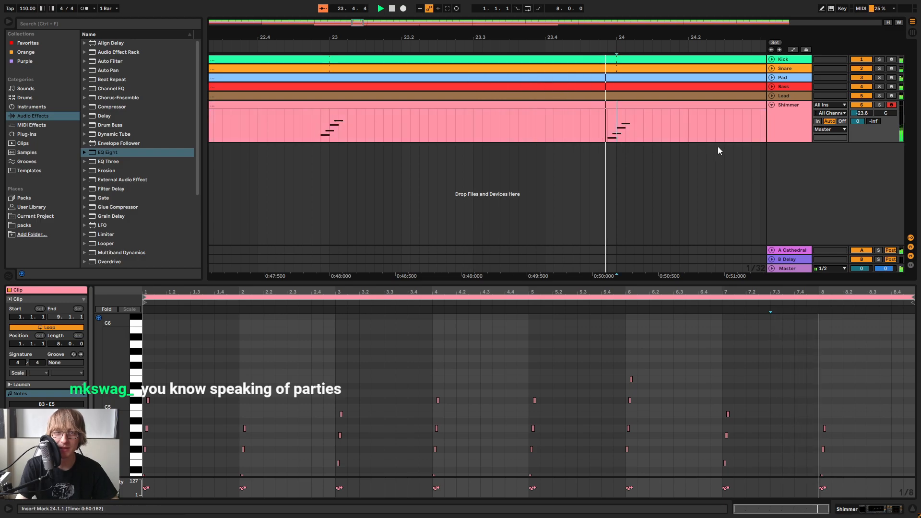
mouse_move(714, 38)
left_mouse_down()
mouse_move(712, 5)
mouse_move(713, 29)
left_mouse_up()
Lower the Shimmer track's volume to -26.2 dB in the mixer during playback and return to the arrangement
key("Tab")
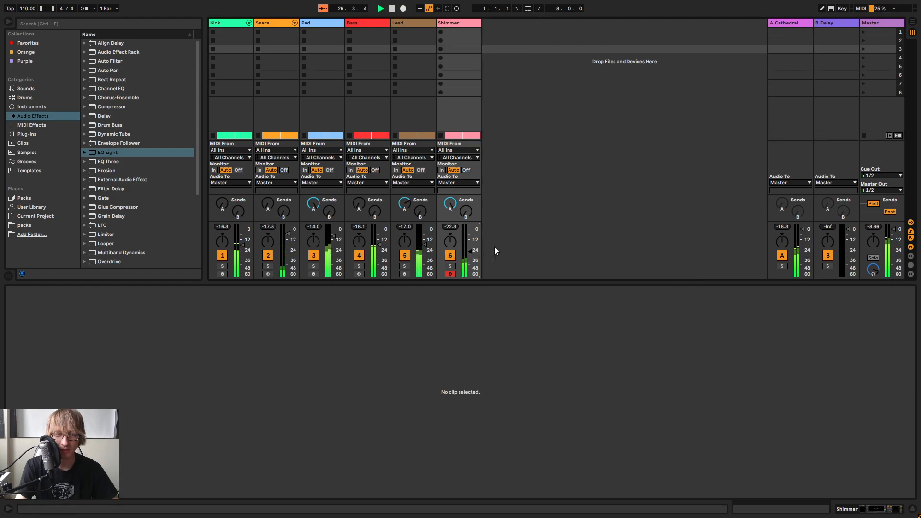
key("Tab")
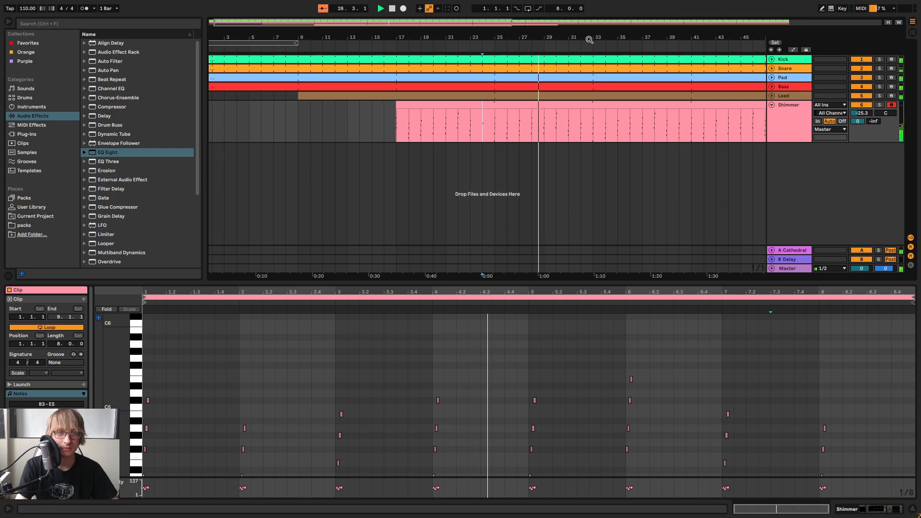
left_click_drag(588, 40, 589, 14)
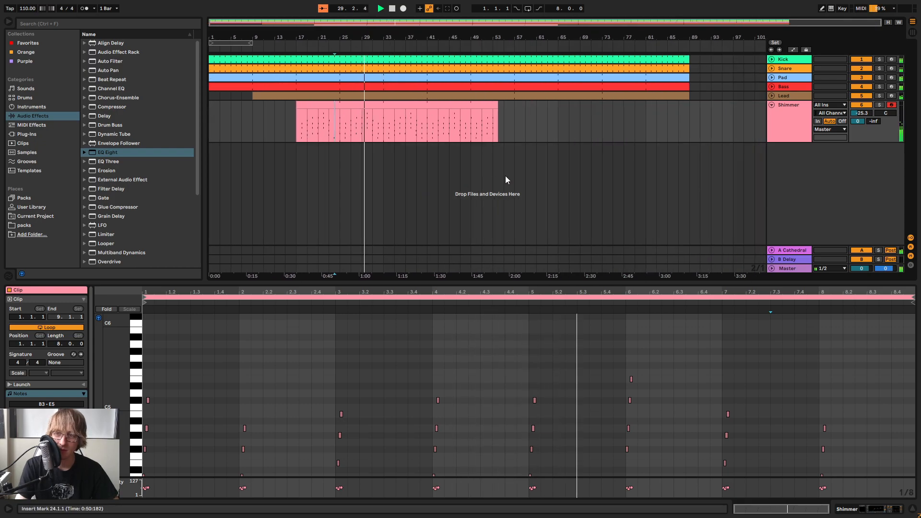
key("Tab")
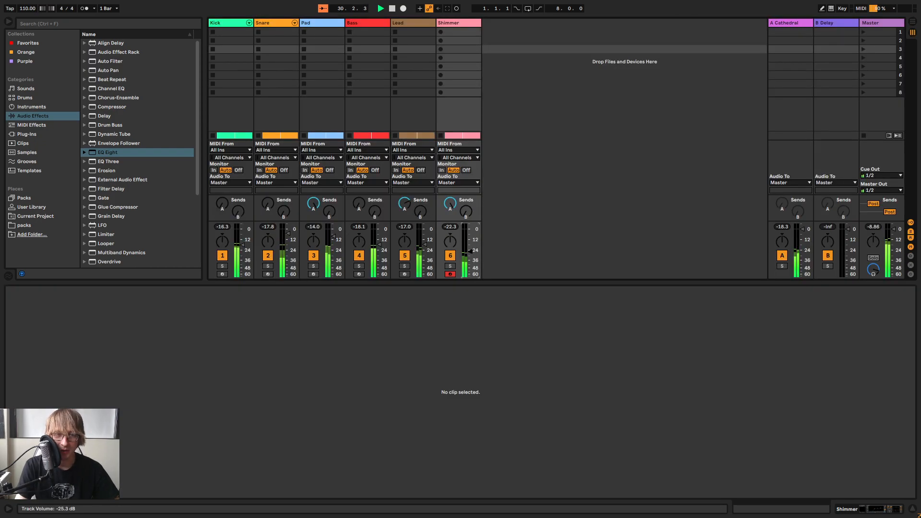
key("Tab")
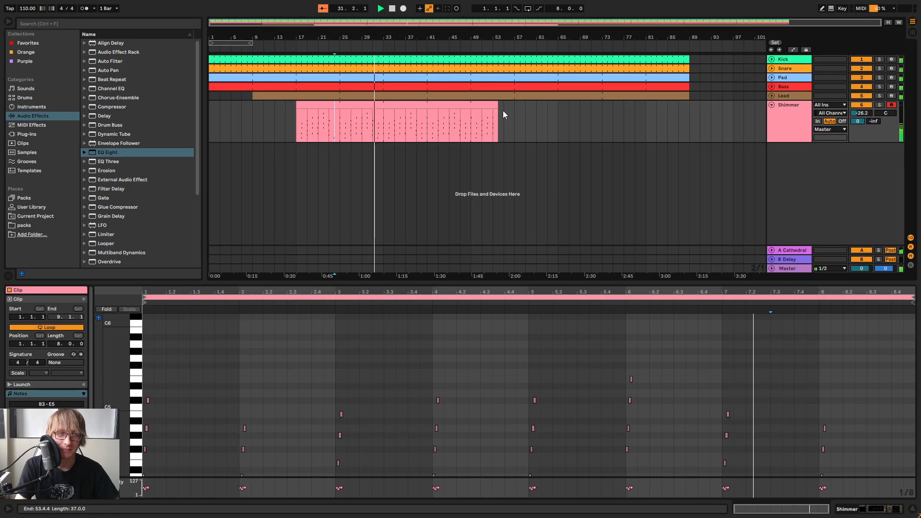
Trim the start of the Shimmer clip to bar 25
left_click(568, 115)
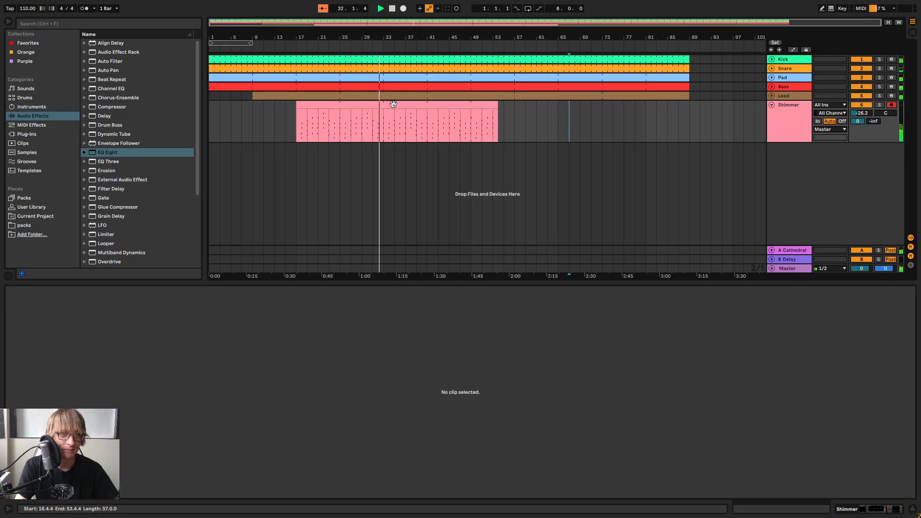
left_click(301, 106)
left_click_drag(301, 107, 344, 111)
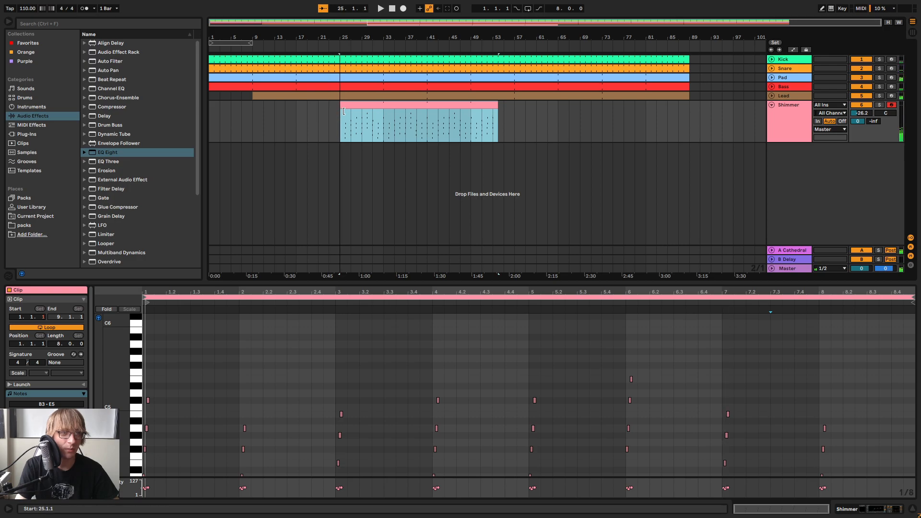
End the Shimmer clip at bar 41 and delete the Pad, Bass and Lead content from bar 41 to bar 57
left_click_drag(497, 105, 515, 84)
key("Delete")
left_click_drag(430, 39, 479, 41)
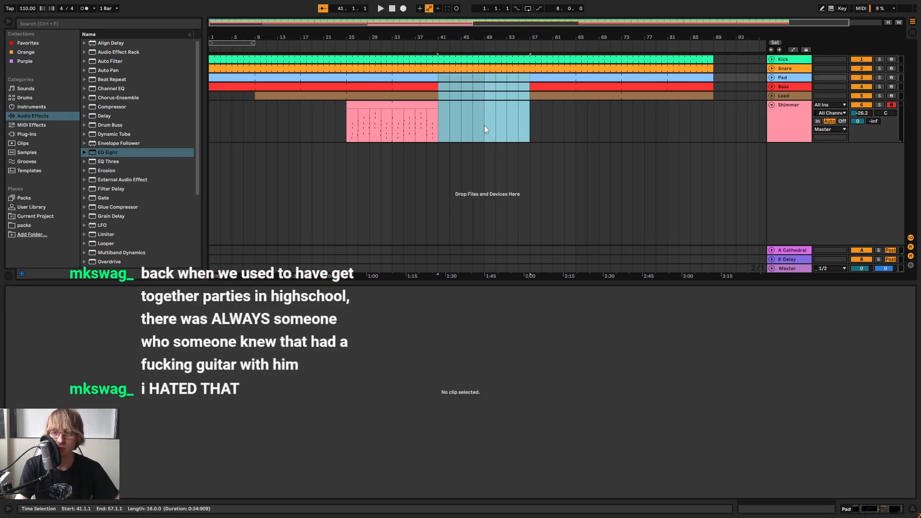
left_click(511, 107)
Trim the start of the Snare clip to bar 9 with playback stopped at the song's beginning
left_click(392, 9)
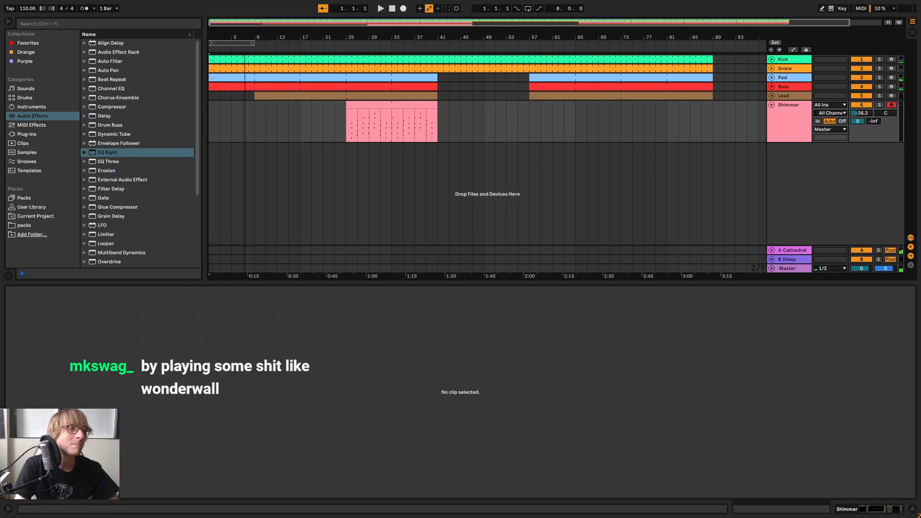
scroll(254, 60, "up", 10)
scroll(249, 61, "down", 8)
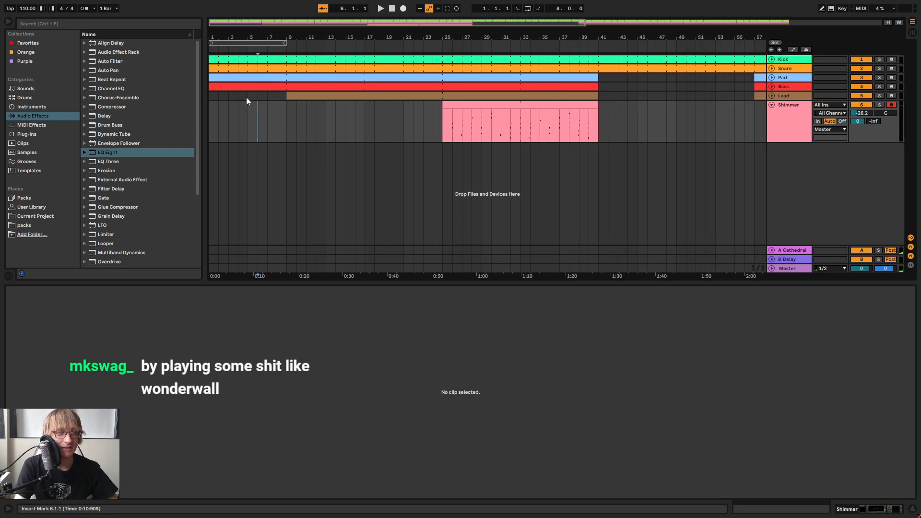
left_click(214, 67)
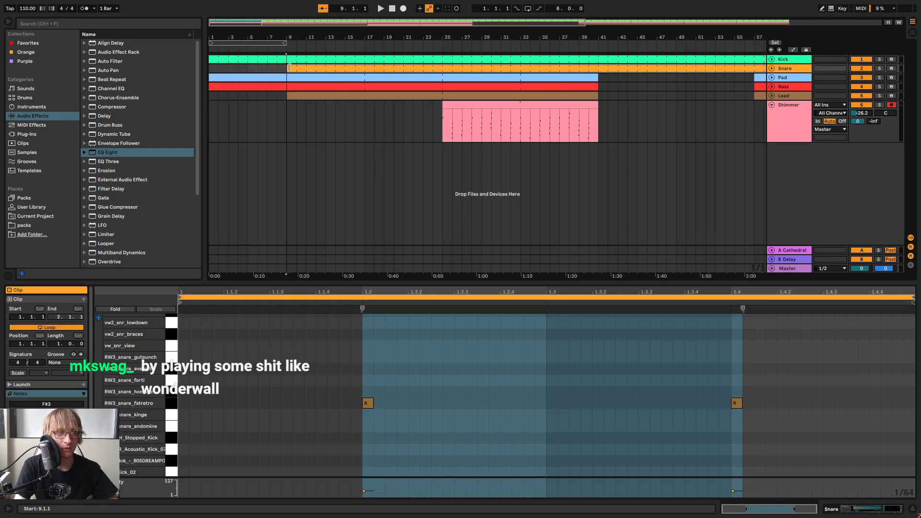
left_click(269, 112)
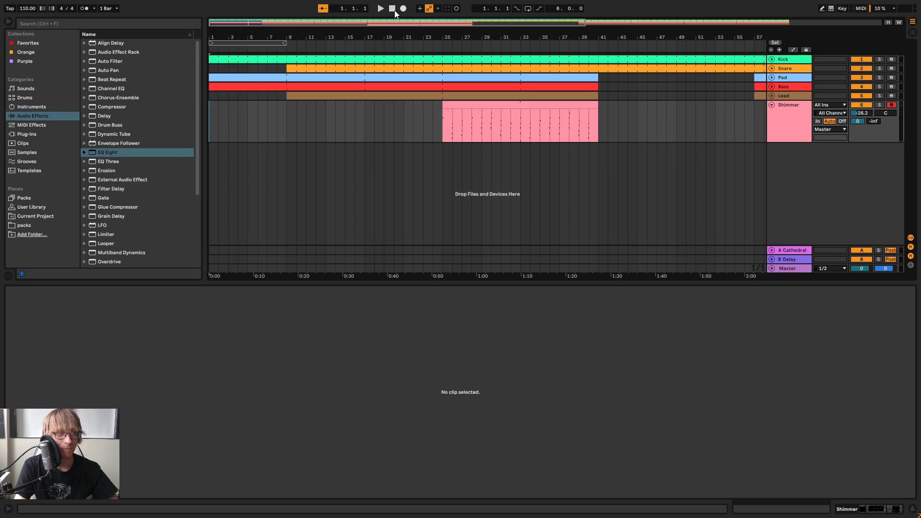
Move all clips eight bars later and extend the Pad clip back to bar 1 as an intro
left_click(213, 79)
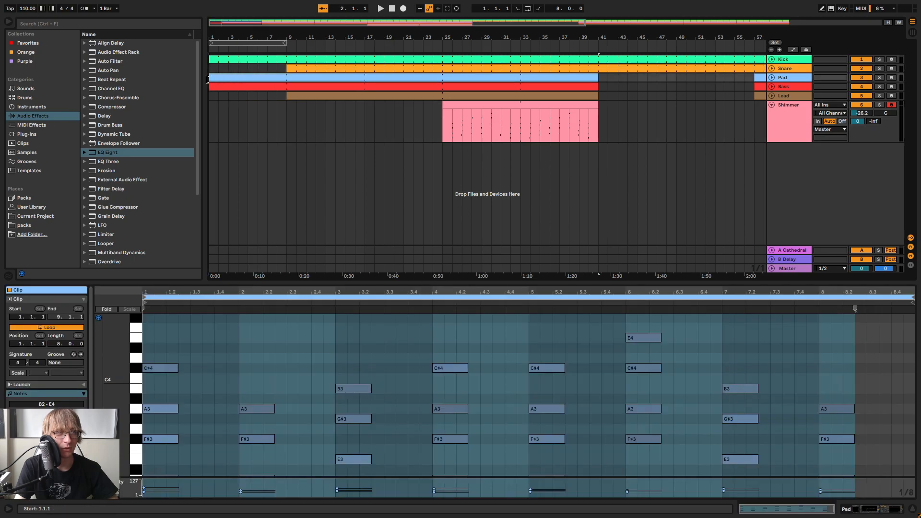
left_click(273, 122)
left_click(482, 139)
left_click(378, 111)
key("ctrl+a")
left_click_drag(253, 85, 196, 63)
Play the new intro from bar 1 while viewing the Pad and Shimmer tracks' device chains
left_click(275, 106)
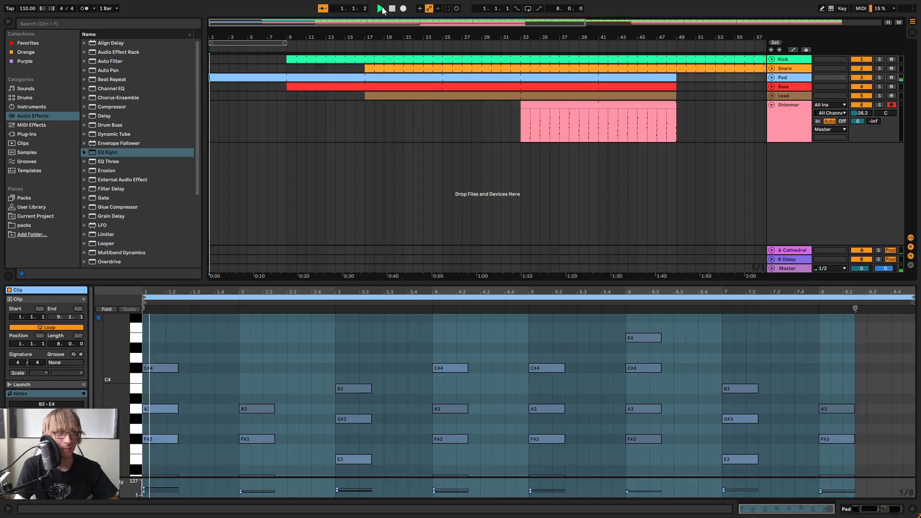
left_click(771, 78)
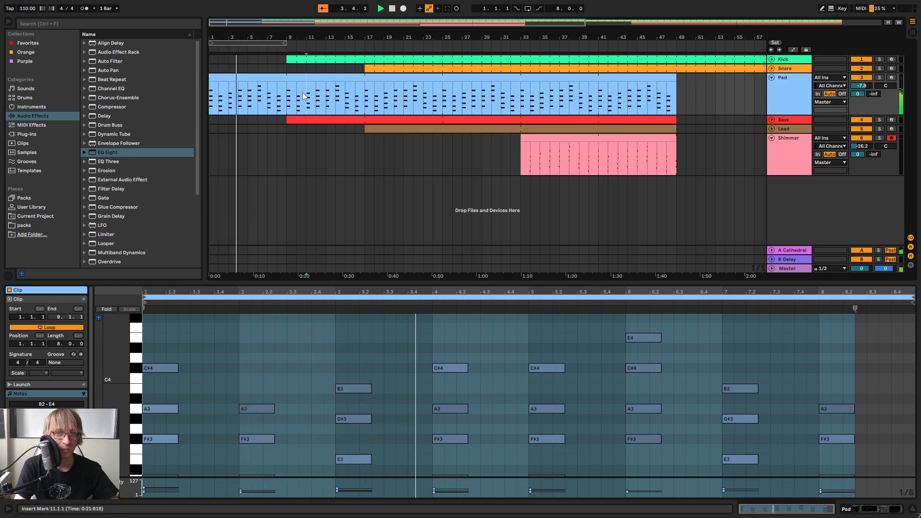
left_click(788, 89)
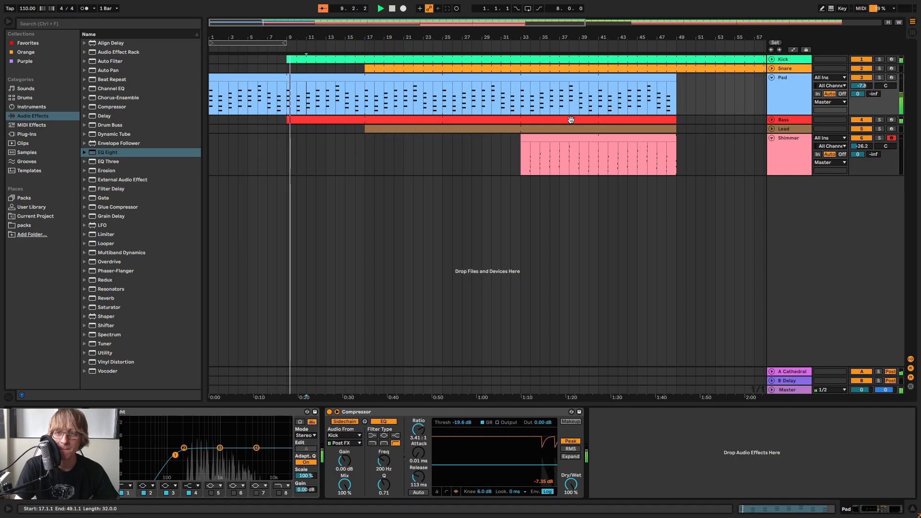
left_click(423, 149)
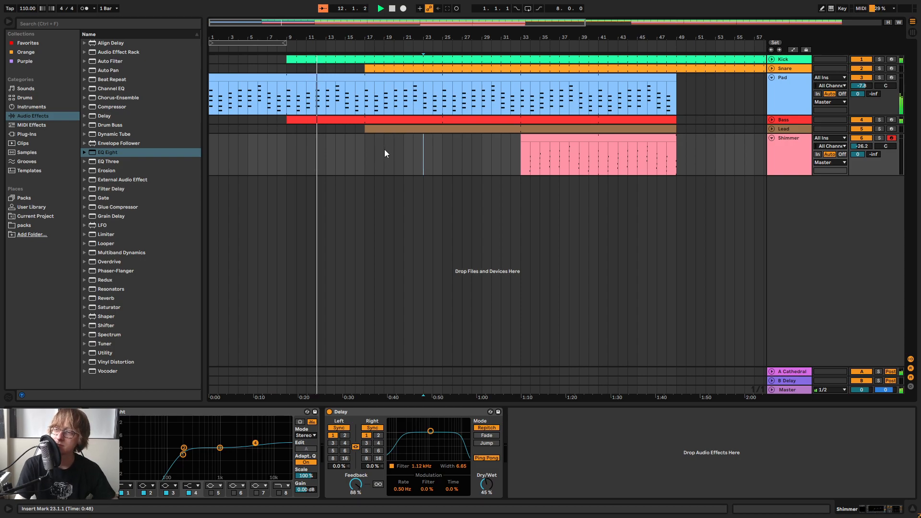
left_click_drag(373, 38, 369, 23)
left_click_drag(298, 23, 509, 69)
Inspect the Snare track's devices, and collapse the Snare, Pad and Shimmer tracks in the arrangement
left_click(771, 68)
left_click_drag(520, 36, 520, 5)
left_click(770, 69)
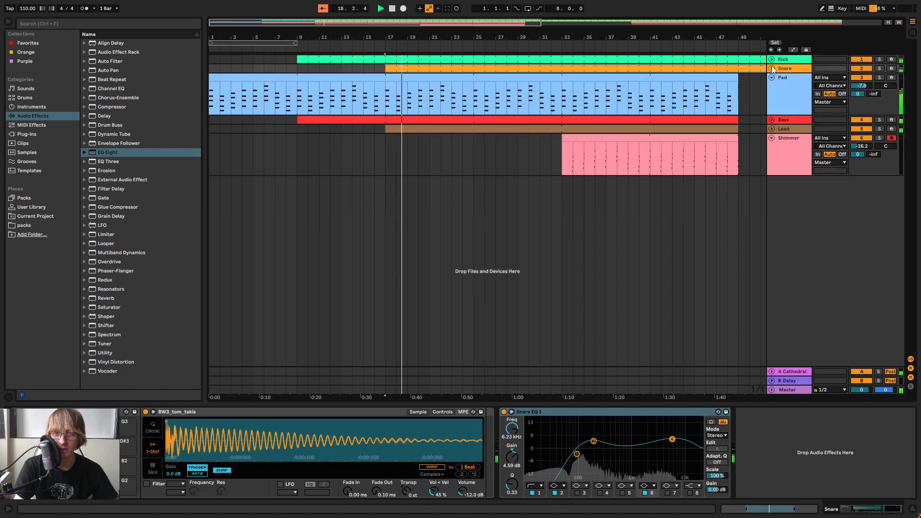
left_click(771, 79)
left_click(771, 104)
left_click(528, 105)
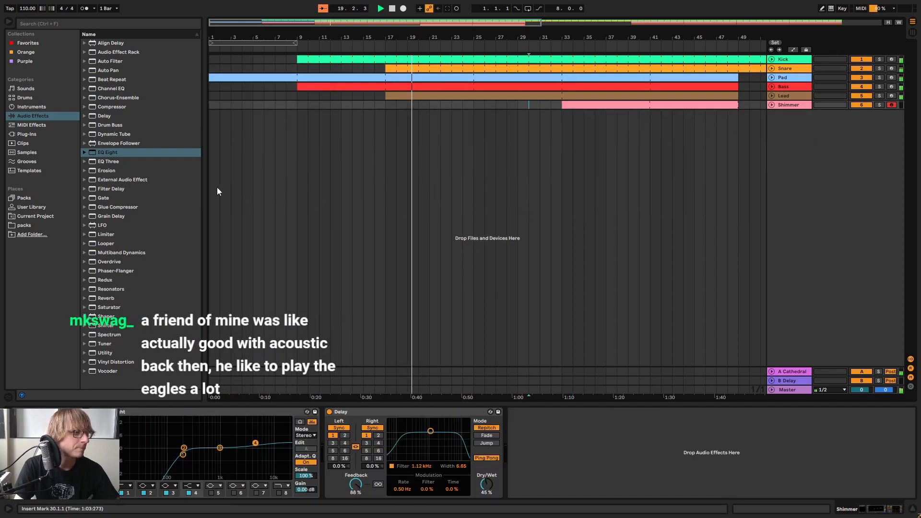
Check the track levels in the session mixer, and return to the arrangement
left_click(397, 203)
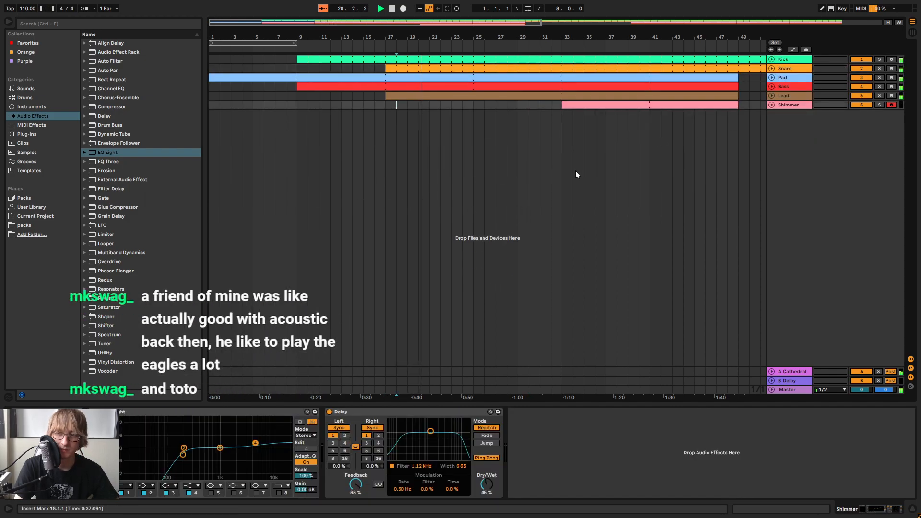
key("Tab")
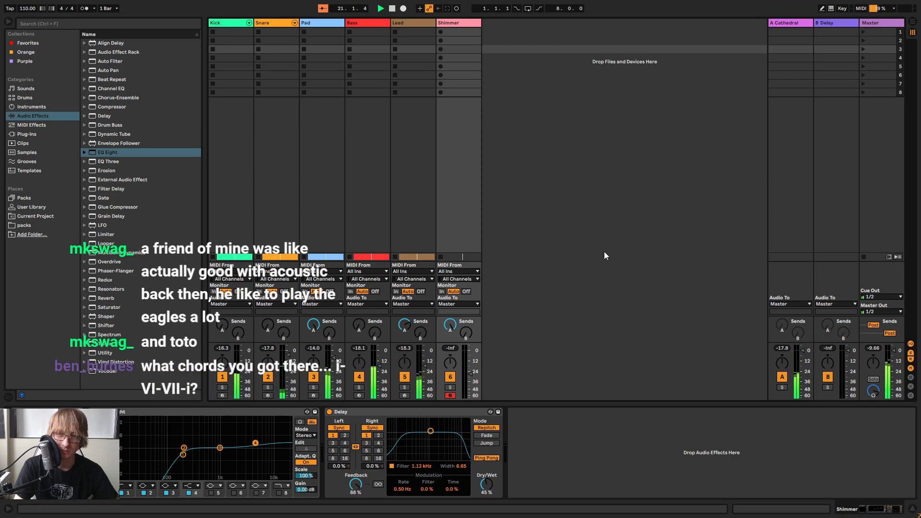
key("Tab")
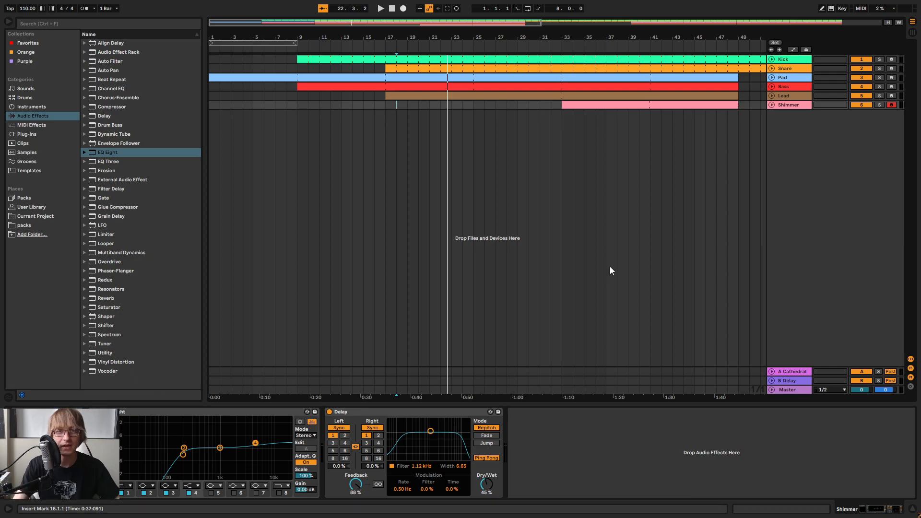
Open the Pad clip's notes in an enlarged clip editor
double_click(668, 77)
left_click_drag(607, 283, 620, 132)
left_click(214, 204)
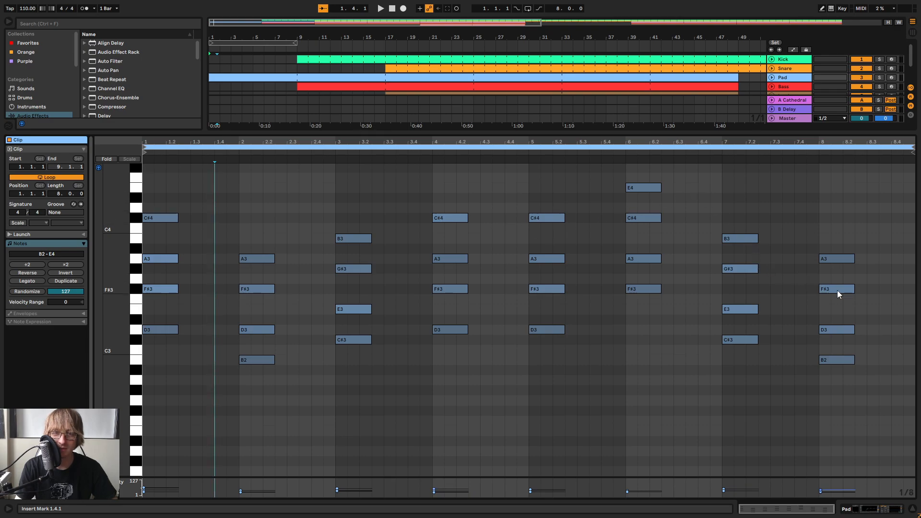
Examine the Pad clip's chords in bars 5 to 8
left_click_drag(527, 383, 547, 172)
left_click_drag(597, 303, 654, 168)
left_click_drag(693, 365, 737, 208)
left_click_drag(792, 392, 858, 235)
left_click_drag(515, 382, 851, 183)
mouse_move(481, 382)
left_mouse_down()
mouse_move(537, 251)
mouse_move(549, 187)
mouse_move(619, 177)
mouse_move(861, 176)
left_mouse_up()
left_click(847, 195)
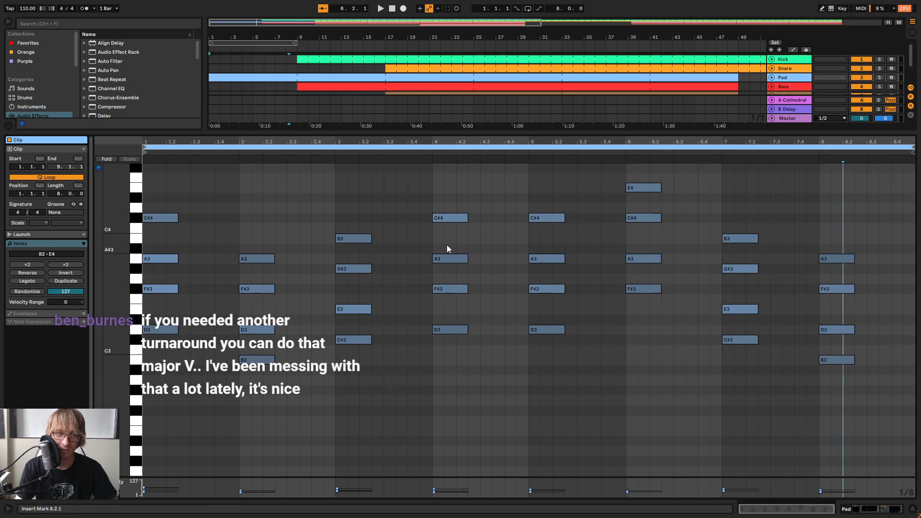
In the Pad clip's bar 4 chord, lower the F#3 note to E3 and the D3 note to C#3
left_click_drag(436, 353, 458, 213)
left_click(422, 319)
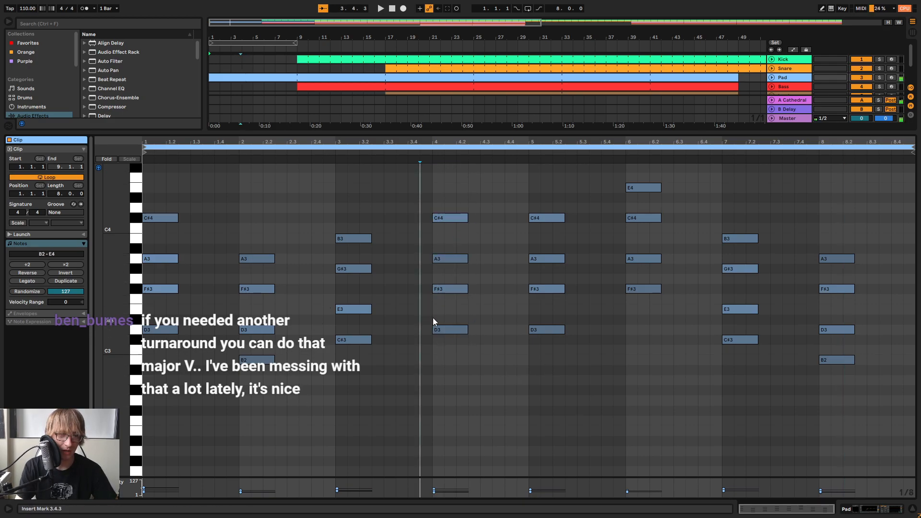
double_click(450, 299)
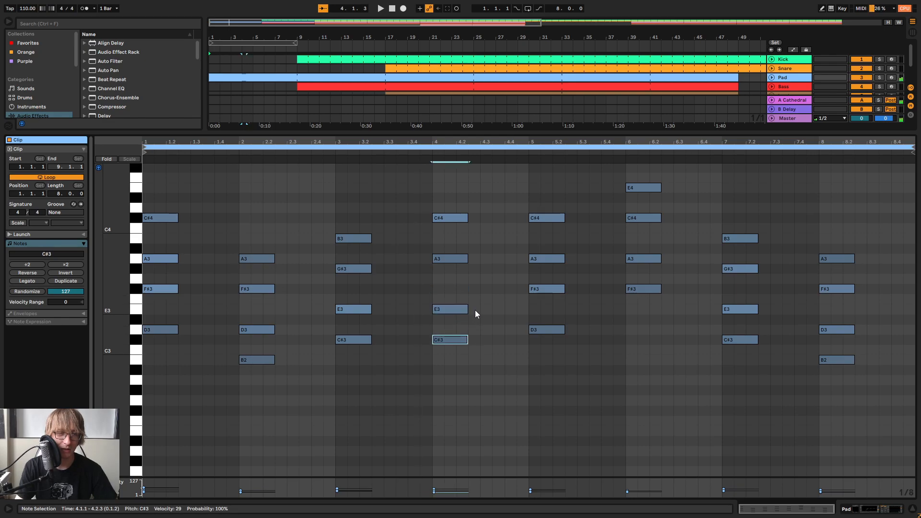
key("Up")
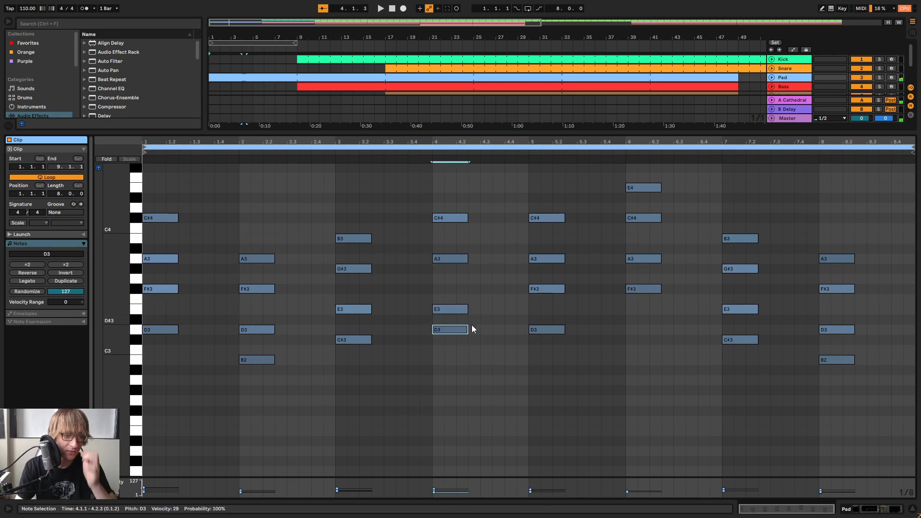
key("Down")
key("space")
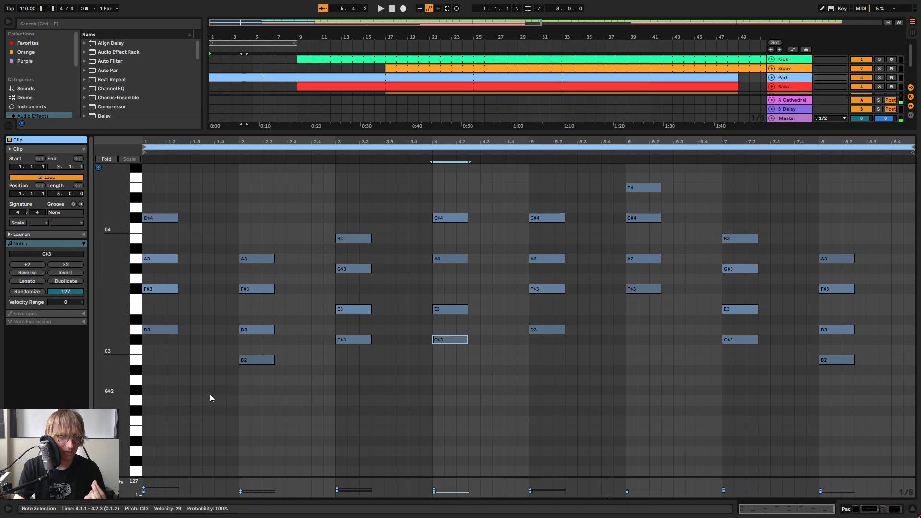
Examine the Pad clip's chords across bars 1 to 4
left_click_drag(182, 358, 168, 208)
left_click(195, 350)
left_click_drag(180, 363, 159, 226)
left_click(298, 240)
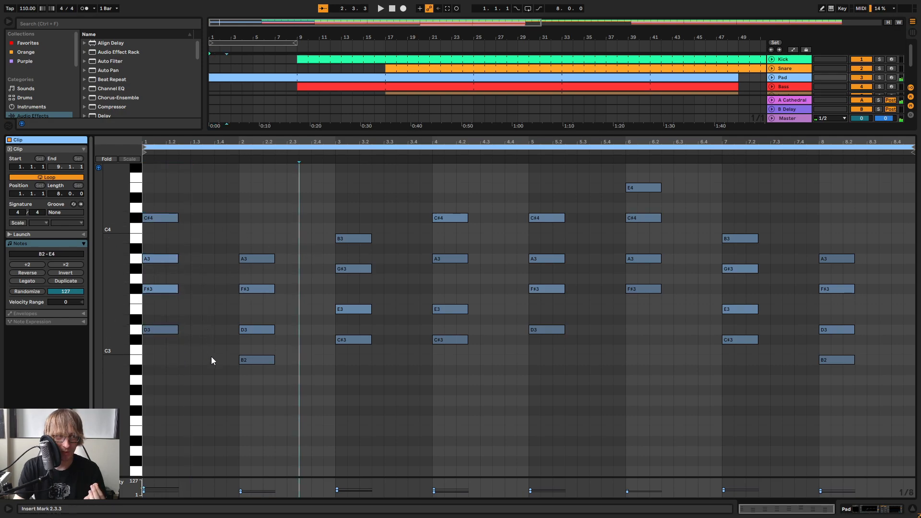
left_click_drag(226, 381, 269, 229)
left_click_drag(331, 350, 351, 213)
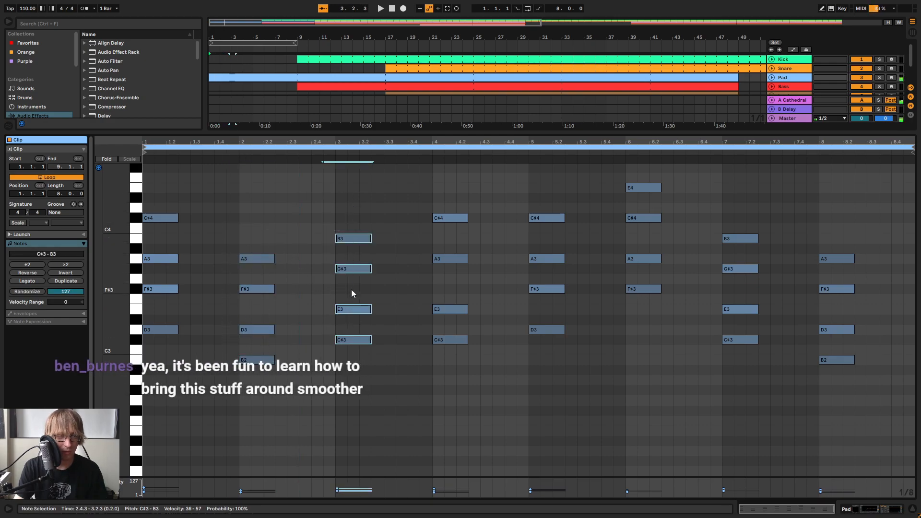
left_click_drag(414, 277, 434, 194)
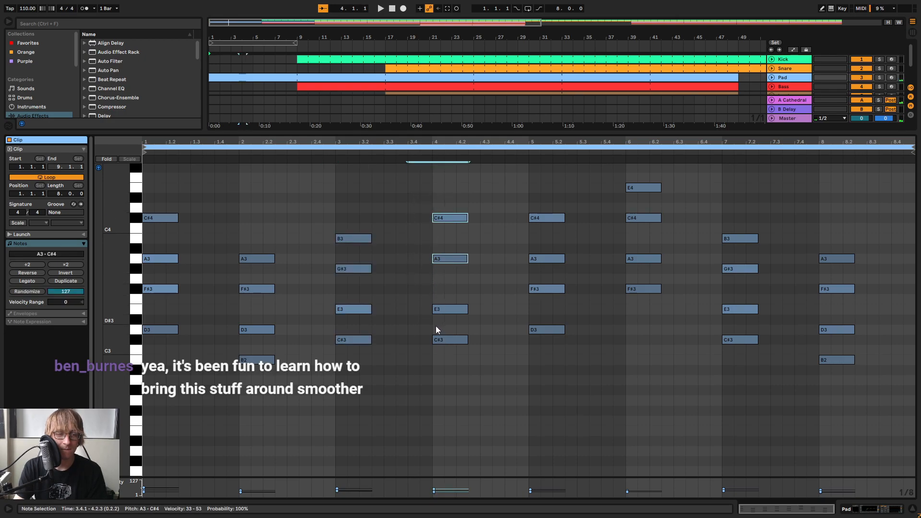
Play the Pad part from the start, and lower the A3 note in bar 4 to G#3
left_click(455, 257)
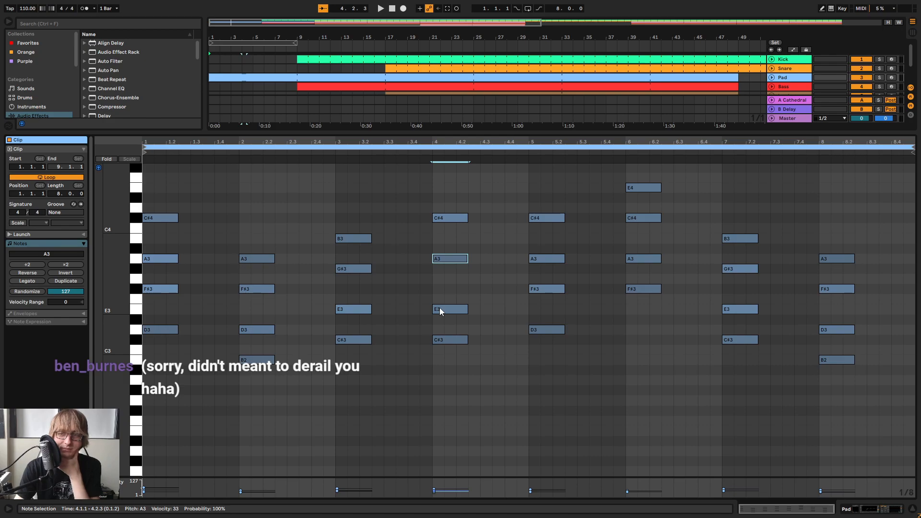
key("space")
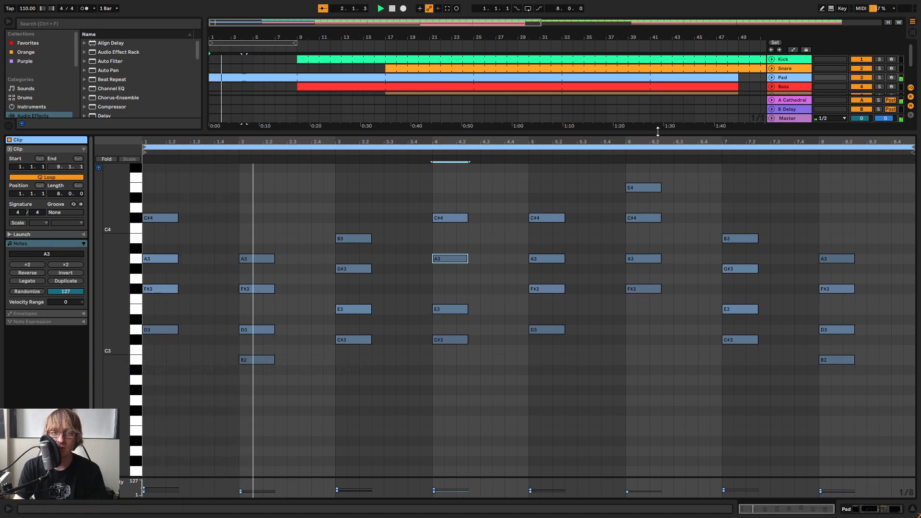
left_click_drag(657, 132, 631, 246)
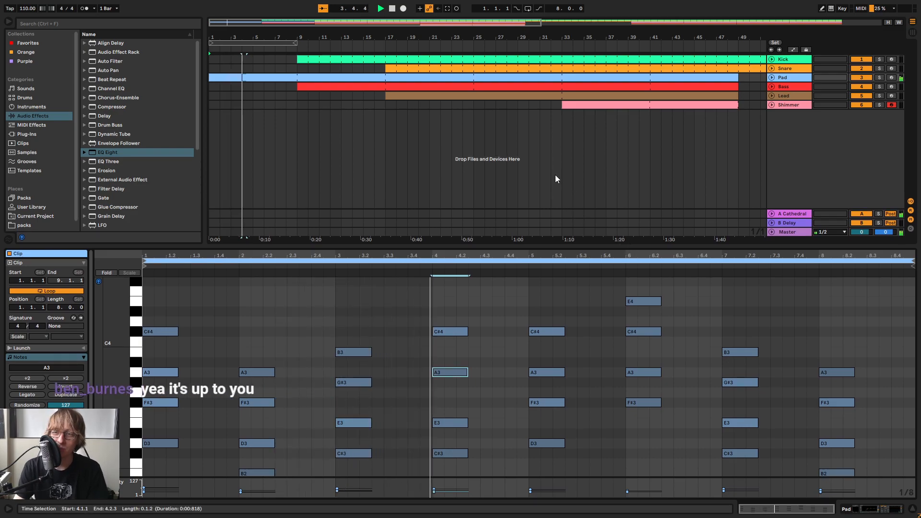
left_click_drag(508, 245, 518, 125)
key("space")
key("Down")
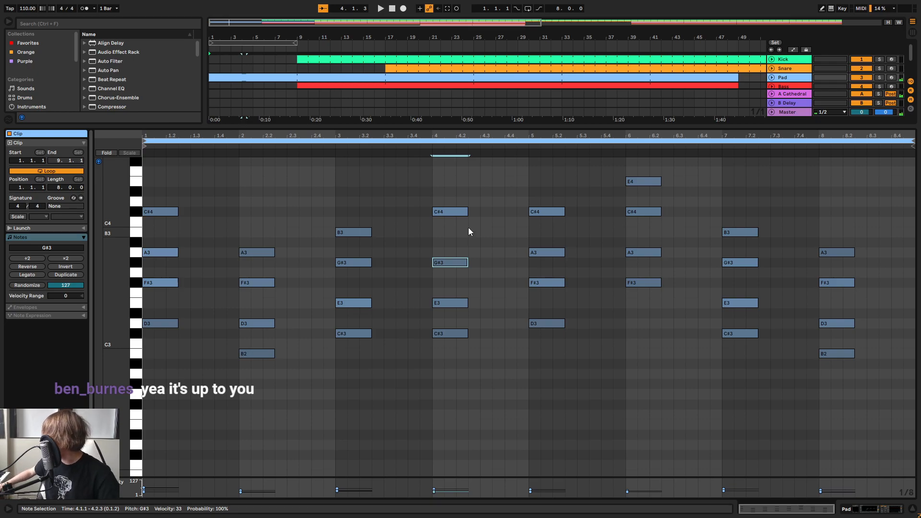
Arm the Pad track, move bar 4's C#4 note down to A2, and play the revised chord
left_click(892, 77)
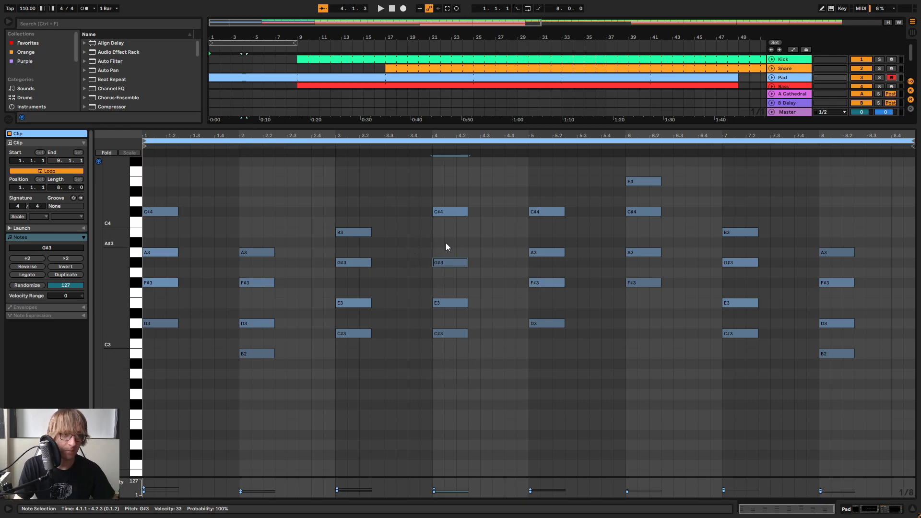
left_click(462, 211)
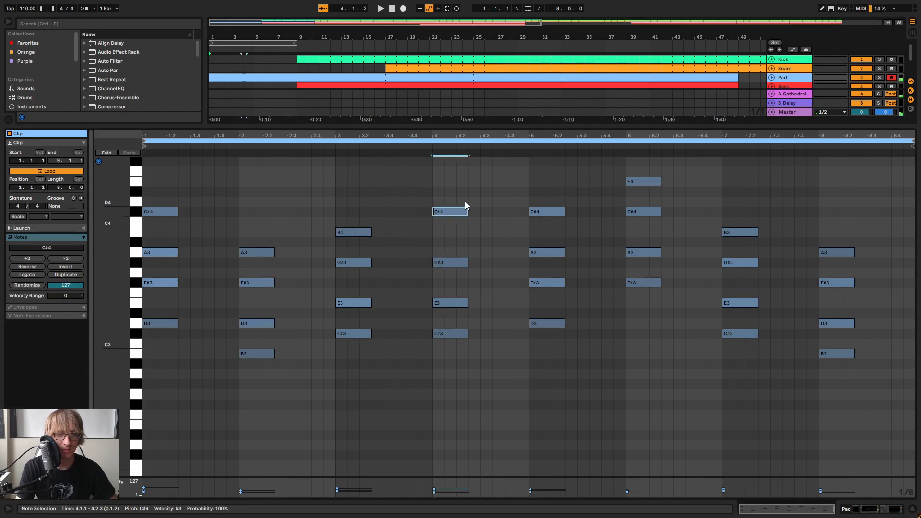
key("Down")
key("Down")
key("Down")
key("Down")
key("shift+Down")
key("space")
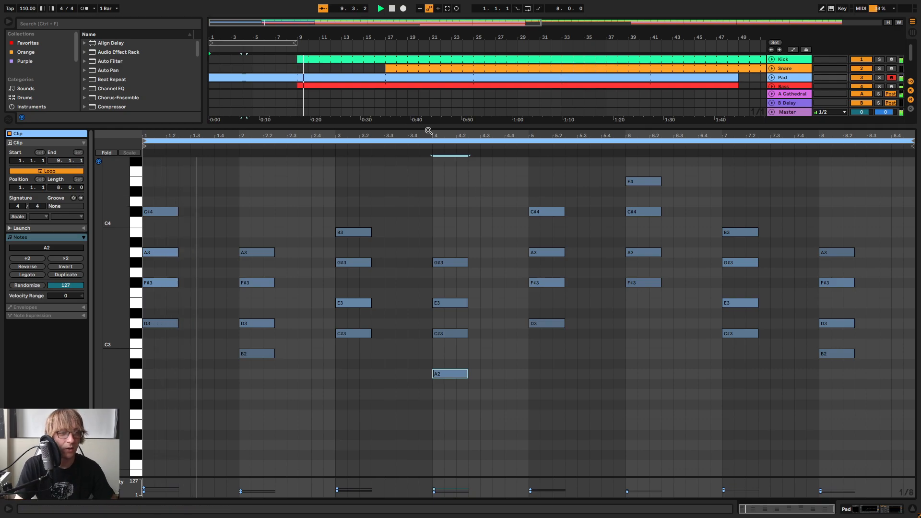
In the Bass clip, trim the long D1 note's start to bar 5 and add an A0 note filling bar 4
left_click(362, 85)
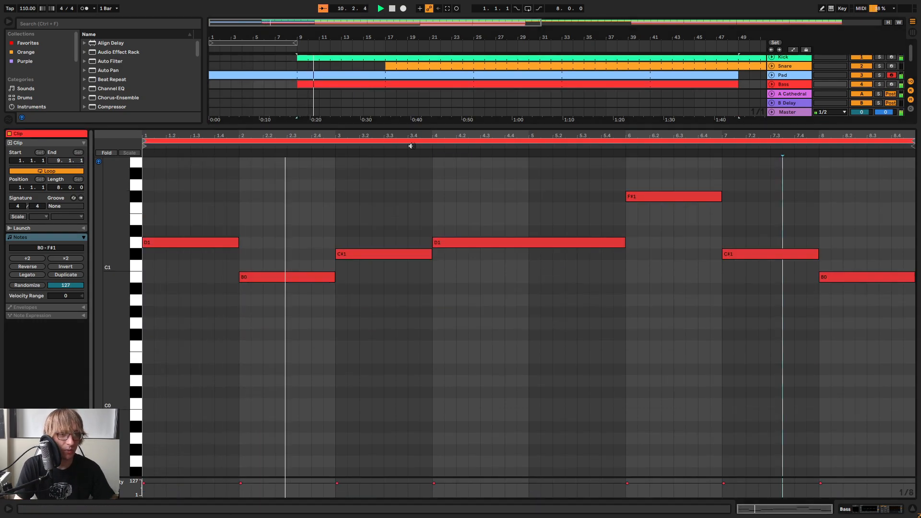
left_click(565, 242)
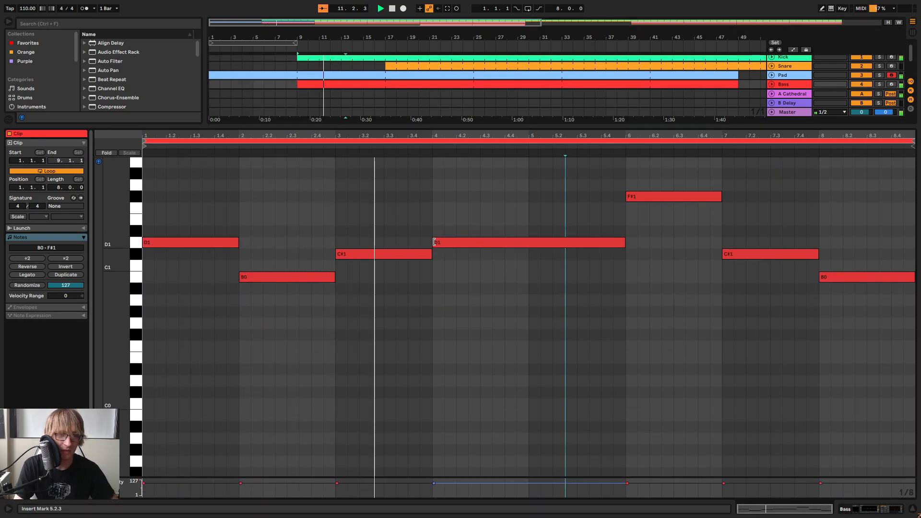
key("space")
left_click_drag(434, 242, 530, 242)
double_click(438, 300)
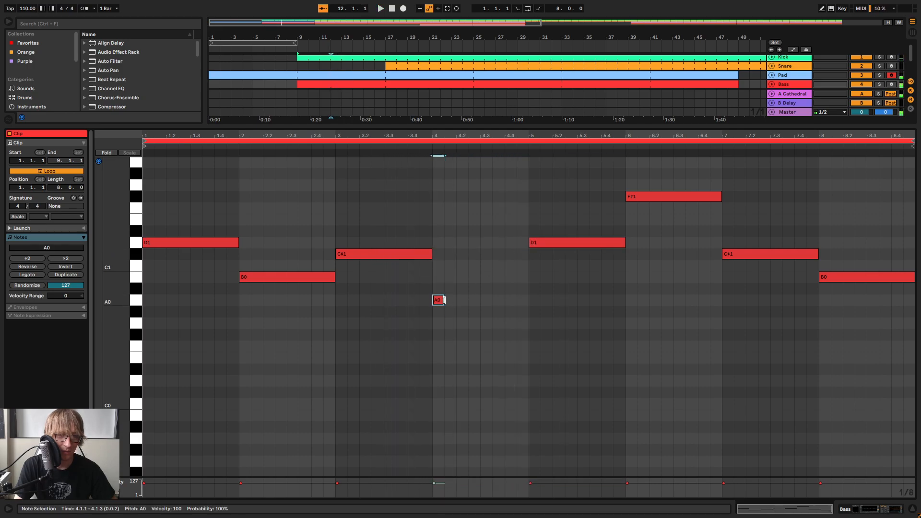
left_click_drag(444, 300, 528, 301)
Play the bass line with the new A0 note in bar 4
left_click(614, 293)
key("space")
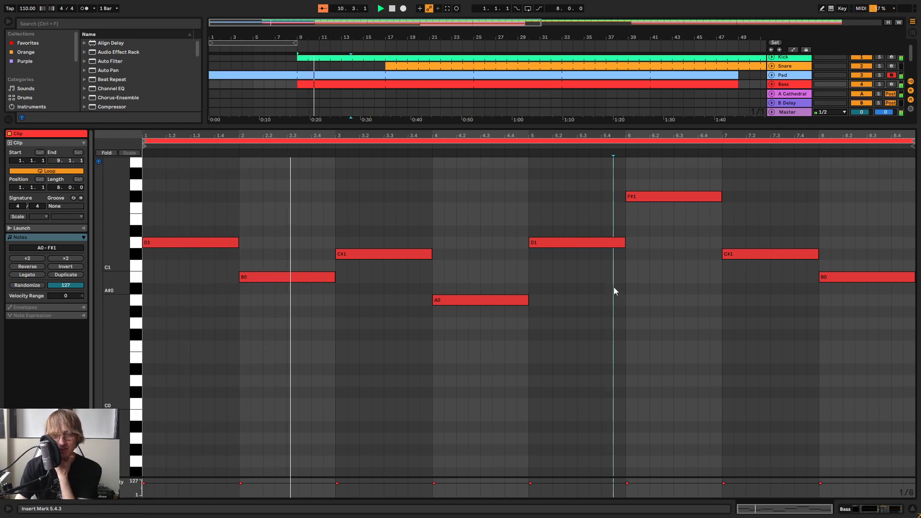
left_click(461, 301)
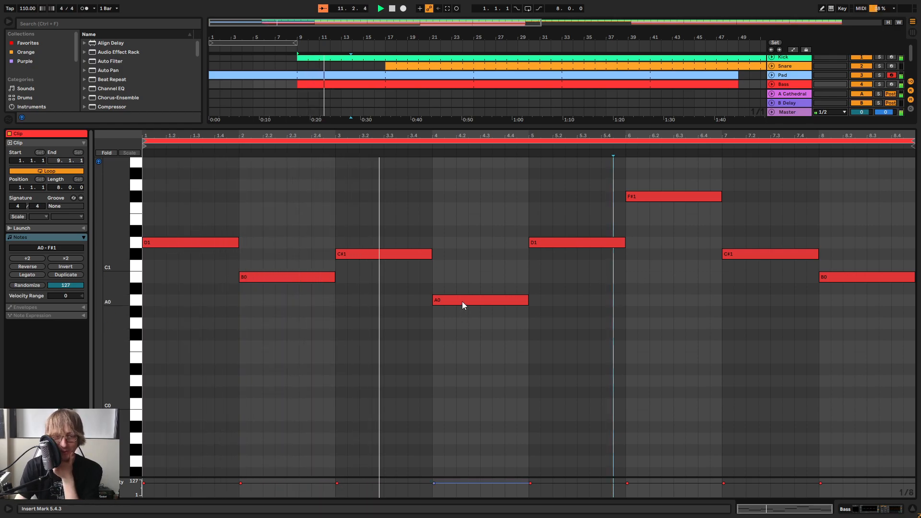
left_click(565, 353)
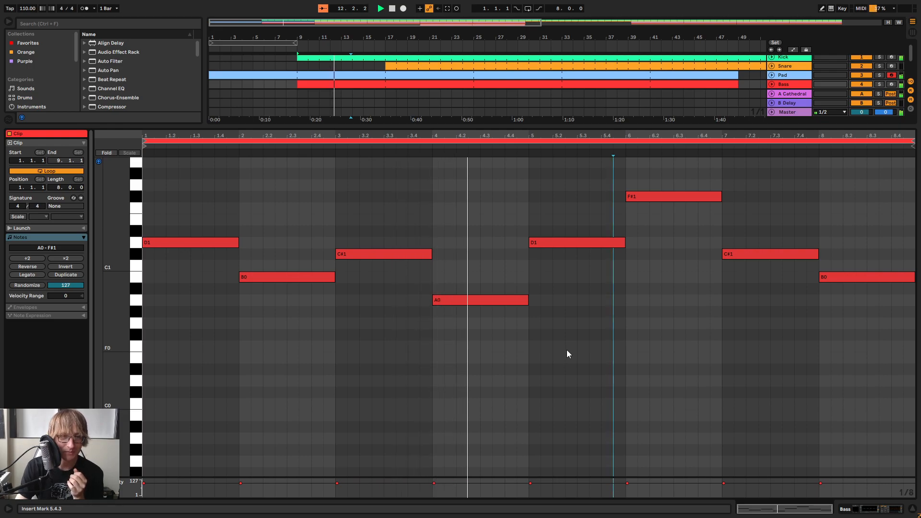
Try bar 4's bass note an octave higher at A1, return it to A0, and replay the line
left_click(485, 300)
key("shift+Up")
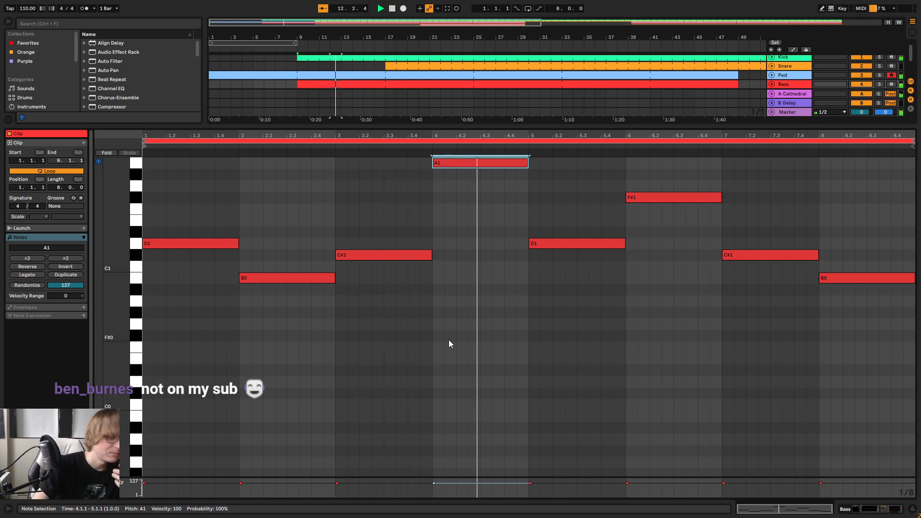
key("shift+Down")
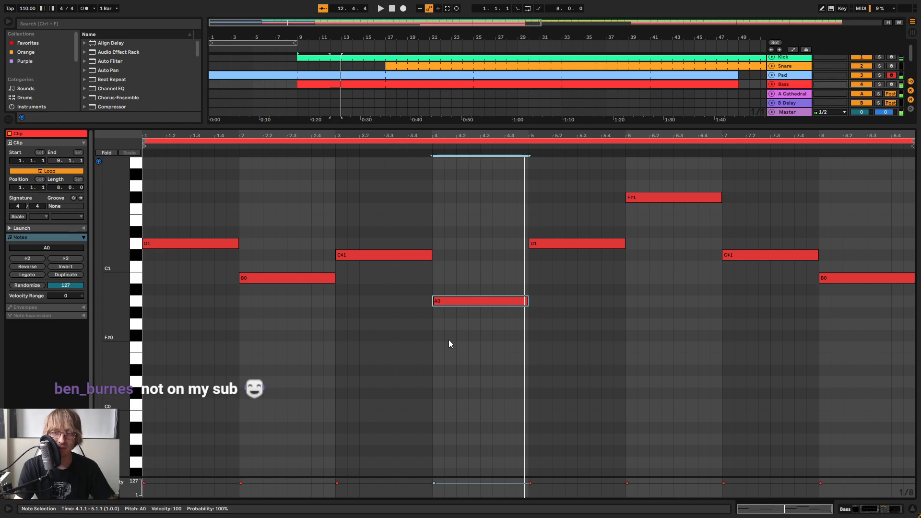
key("space")
left_click(638, 318)
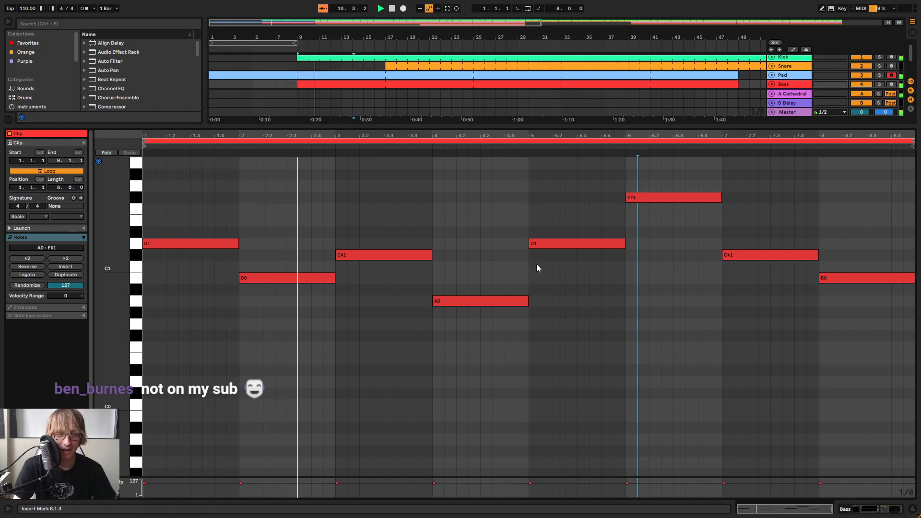
key("space")
Try lowering bar 4's bass note by a few semitones, return it to A0, and briefly replay
left_click_drag(491, 280, 488, 336)
key("Down")
key("Down")
key("Down")
key("Up")
key("Up")
key("Up")
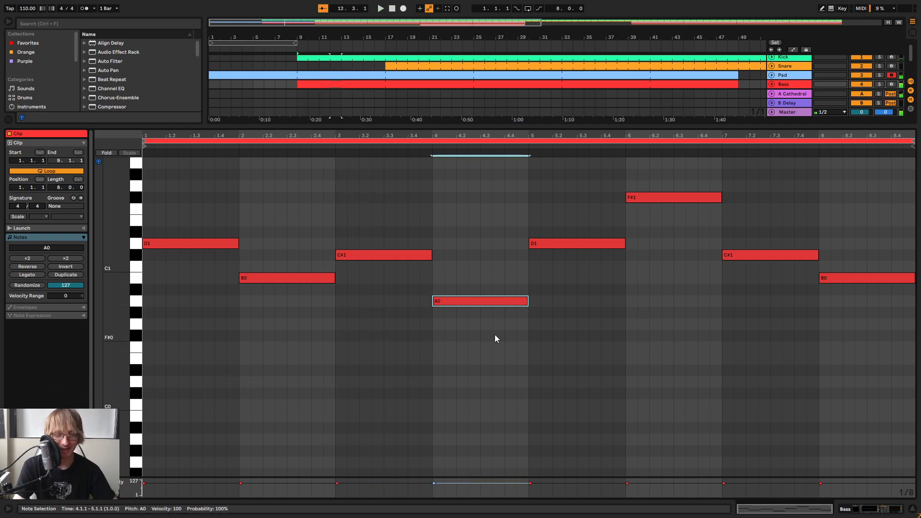
key("space")
left_click(734, 296)
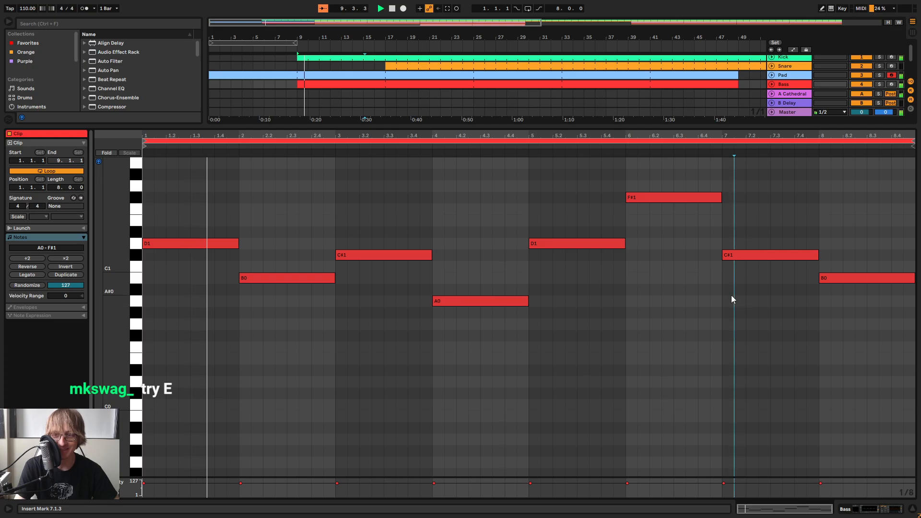
key("space")
Try bar 4's bass note at E1, and play the bass line
left_click_drag(484, 288, 482, 312)
key("Up")
key("Up")
key("Up")
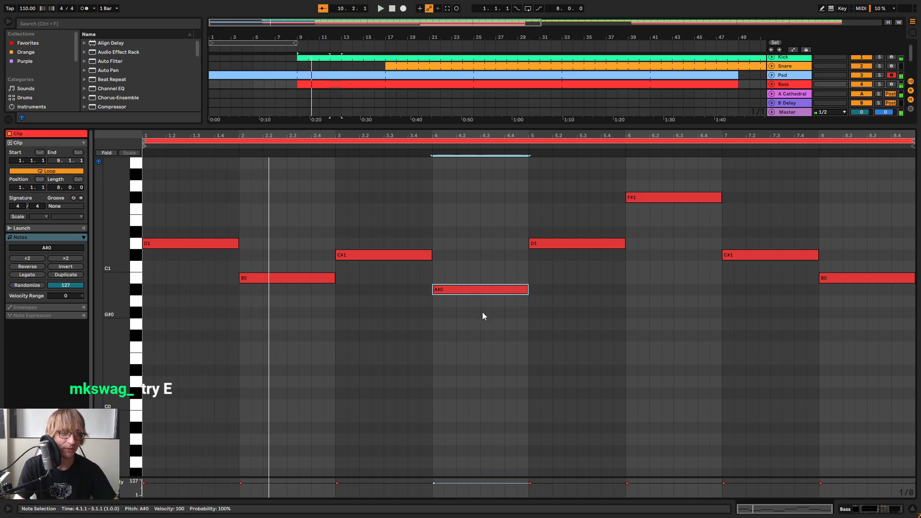
key("Up")
key("Up")
key("Up")
key("Up")
key("space")
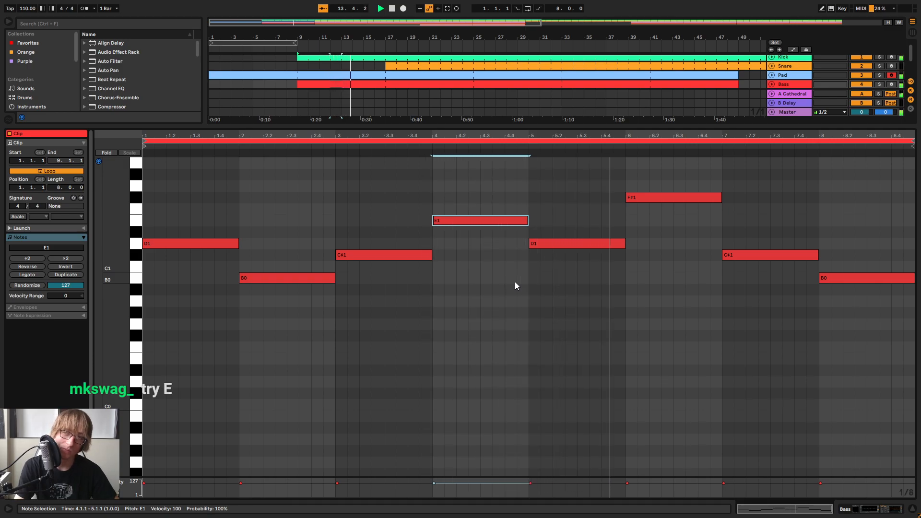
Lower bar 4's bass note from E1 back to A0, and play the arrangement
key("Down")
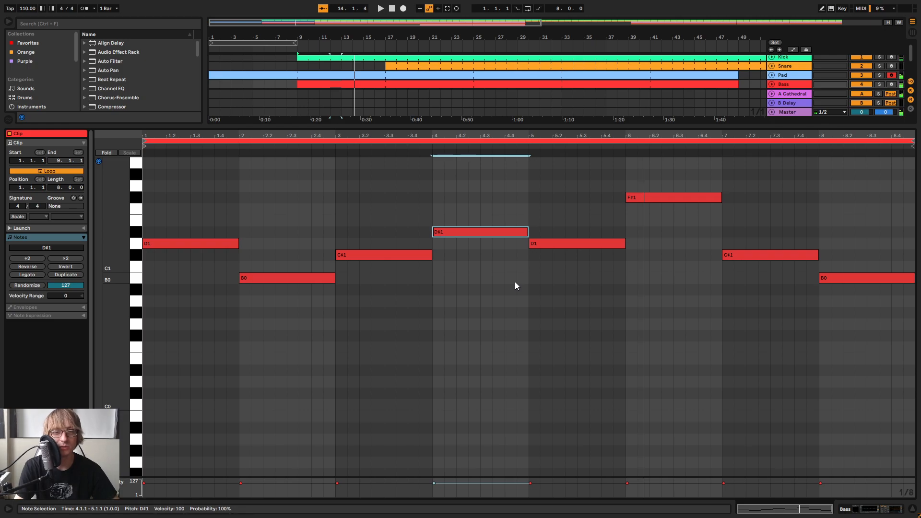
key("Down")
key("Down")
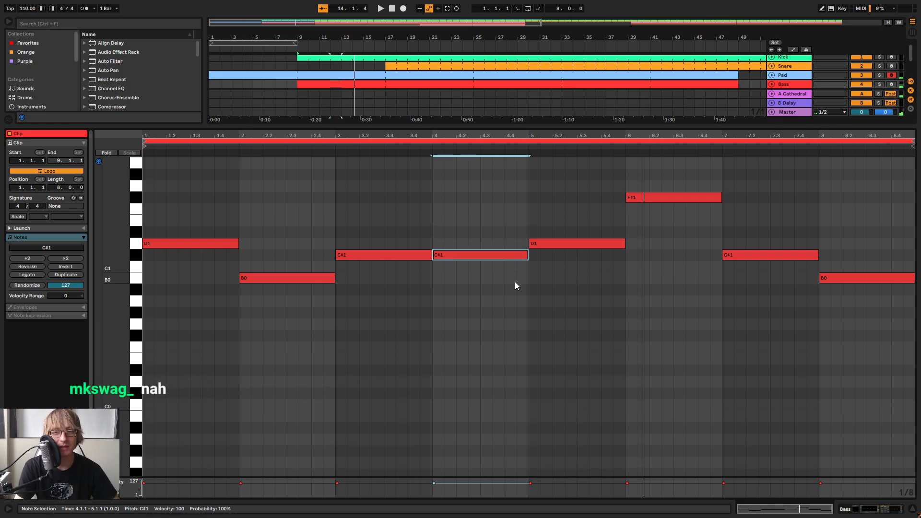
key("Down")
key("Down")
key("Down")
key("Down")
key("space")
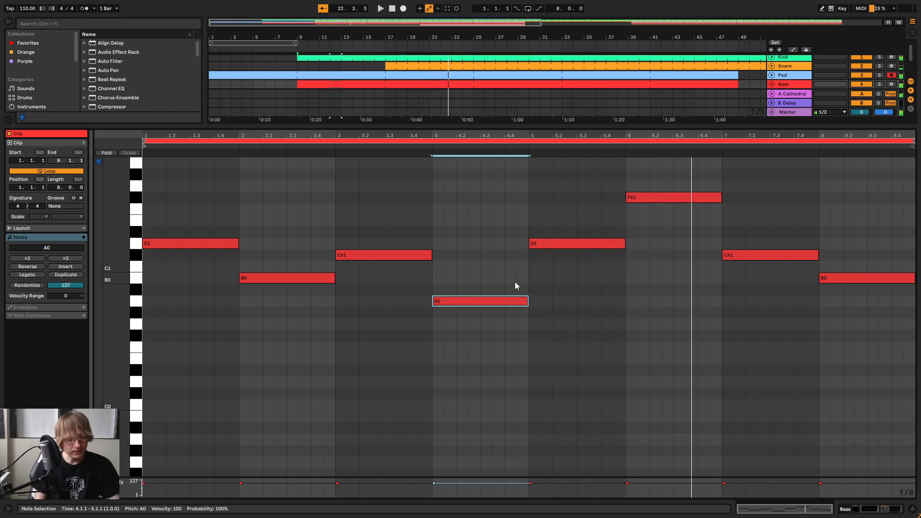
Try bar 4's bass note at D1, return it to A0, and play the arrangement
key("Up")
key("Up")
key("Up")
key("Up")
key("Up")
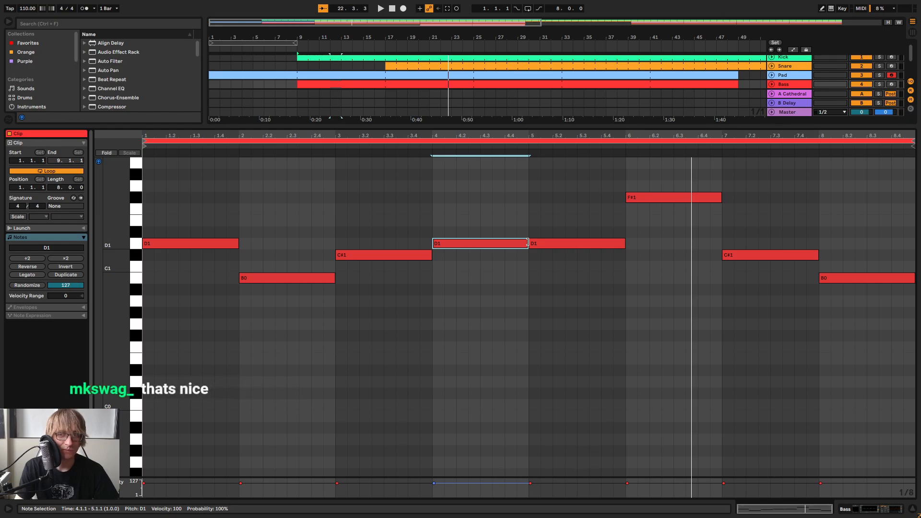
key("Down")
key("Down")
key("Down")
key("Down")
key("Down")
key("space")
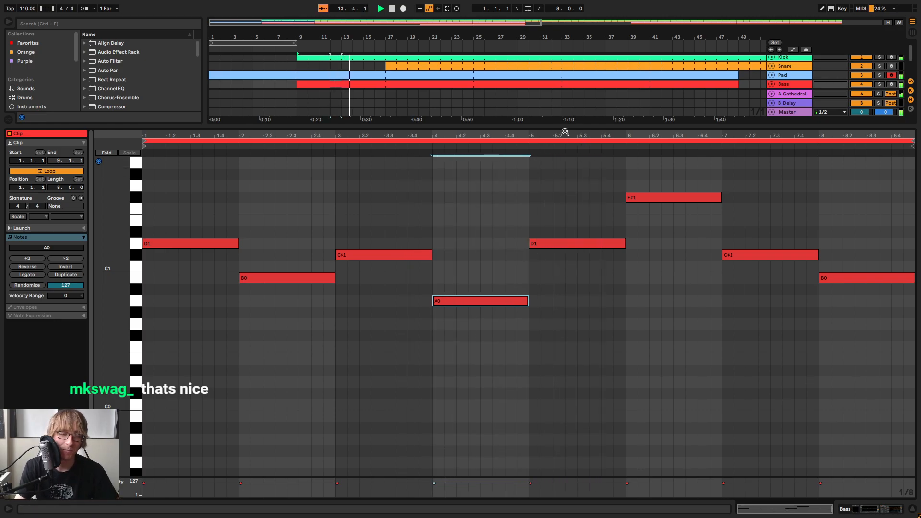
mouse_move(596, 136)
left_mouse_down()
mouse_move(596, 146)
mouse_move(596, 135)
left_mouse_up()
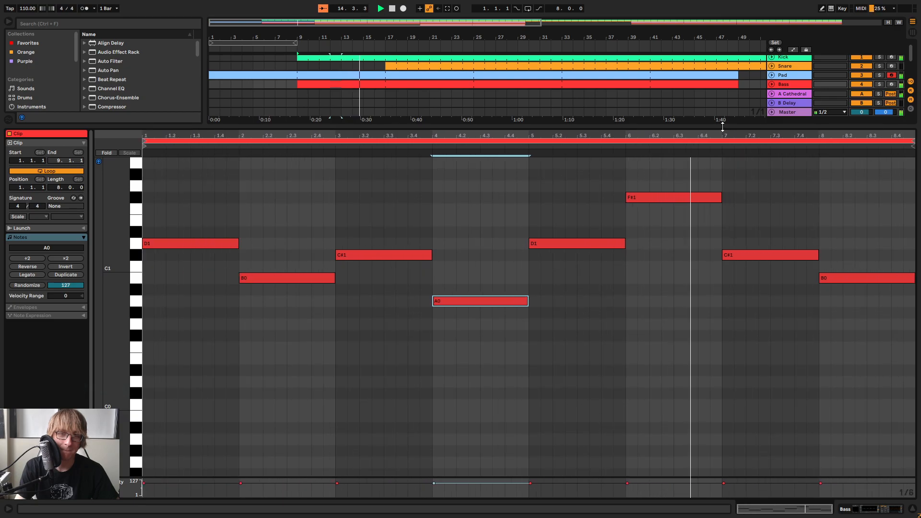
In the Lead clip, raise the last note of bar 4 to C#4
left_click_drag(722, 126, 703, 171)
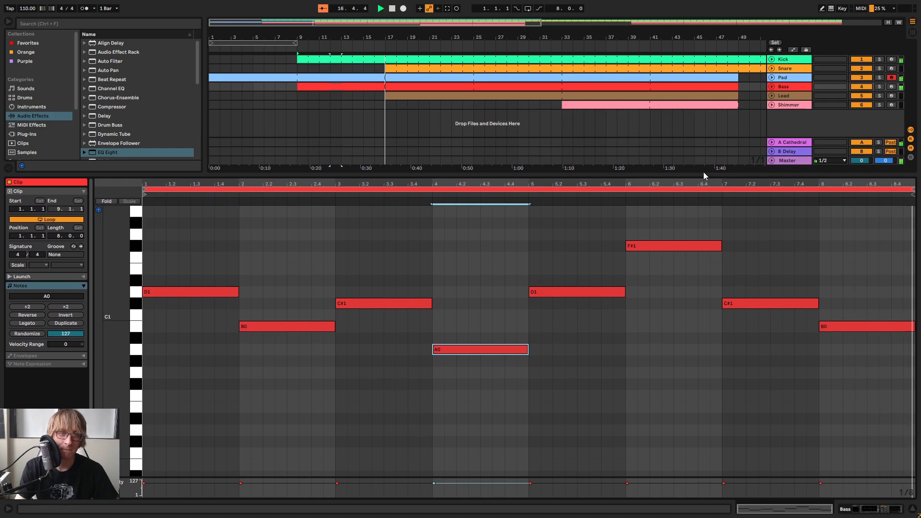
left_click(517, 96)
scroll(456, 333, "down", 5)
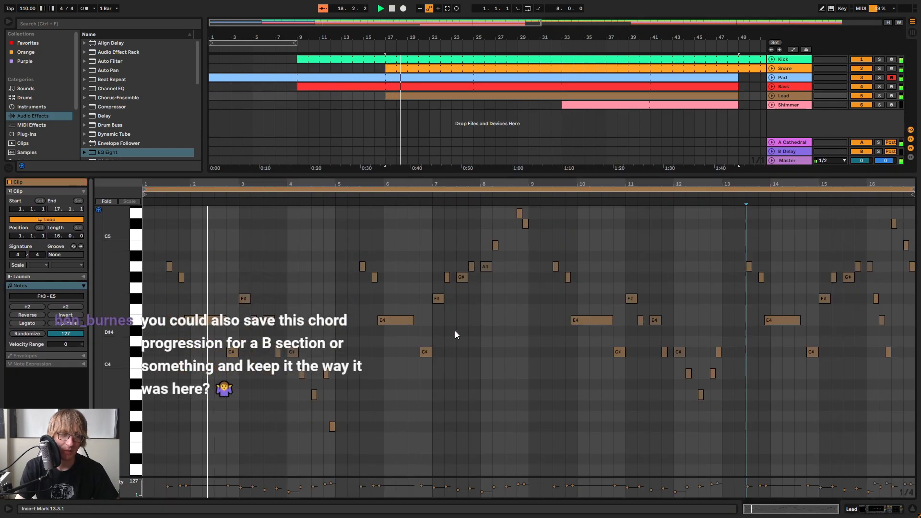
scroll(336, 360, "down", 1)
left_click_drag(311, 184, 478, 276)
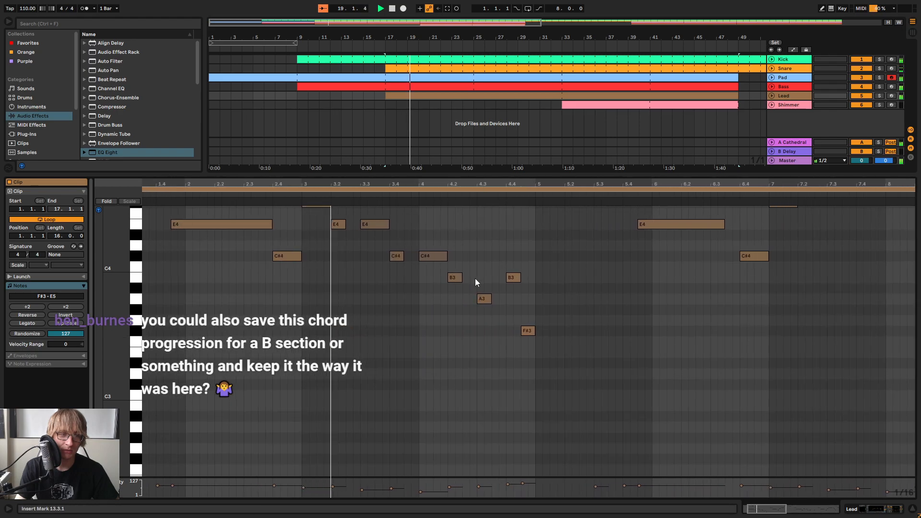
scroll(485, 300, "down", 1)
scroll(485, 302, "up", 3)
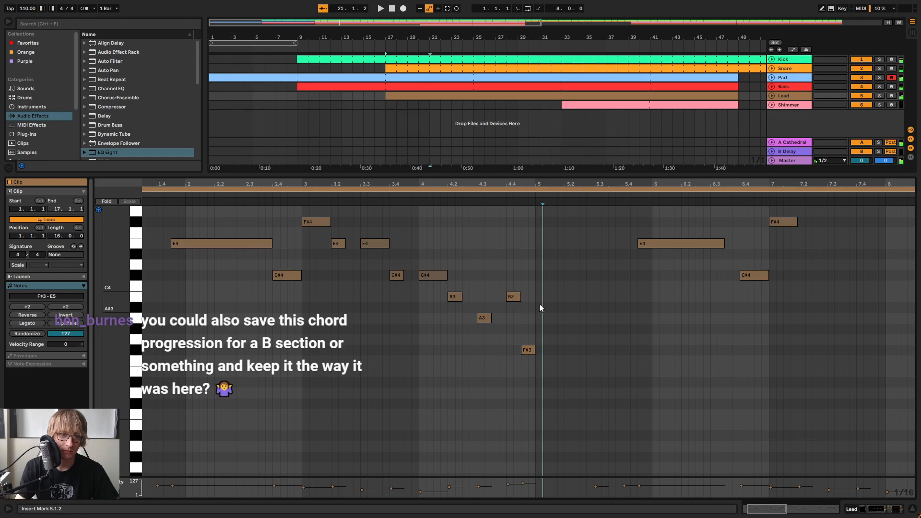
left_click_drag(524, 354, 525, 316)
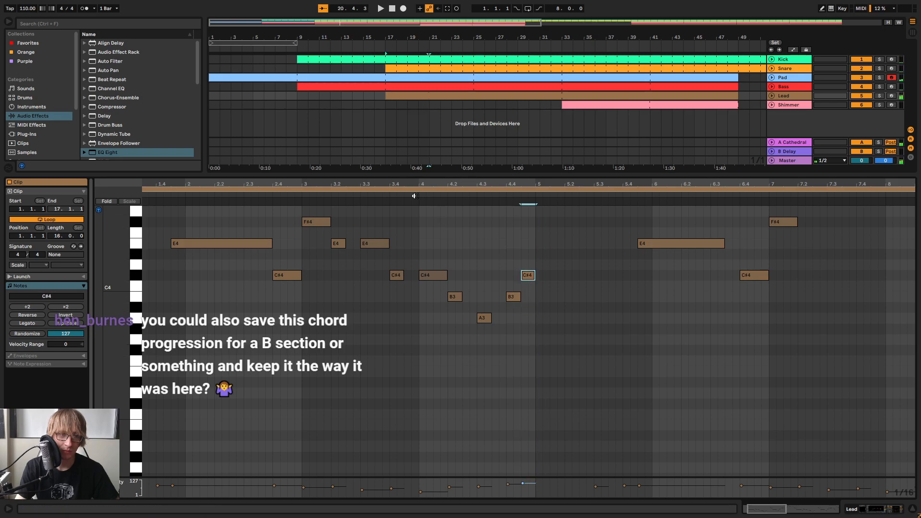
scroll(424, 229, "up", 3)
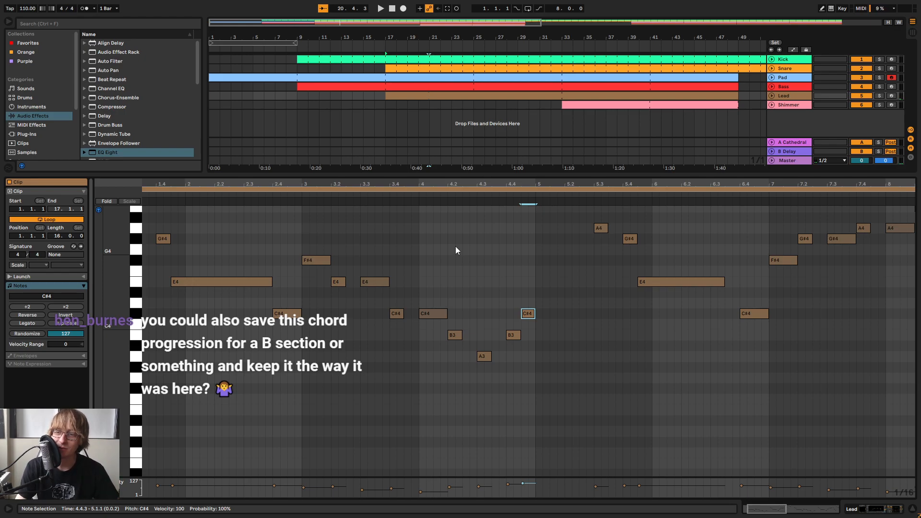
Play back the Lead melody through bar 4 and into bar 5
key("space")
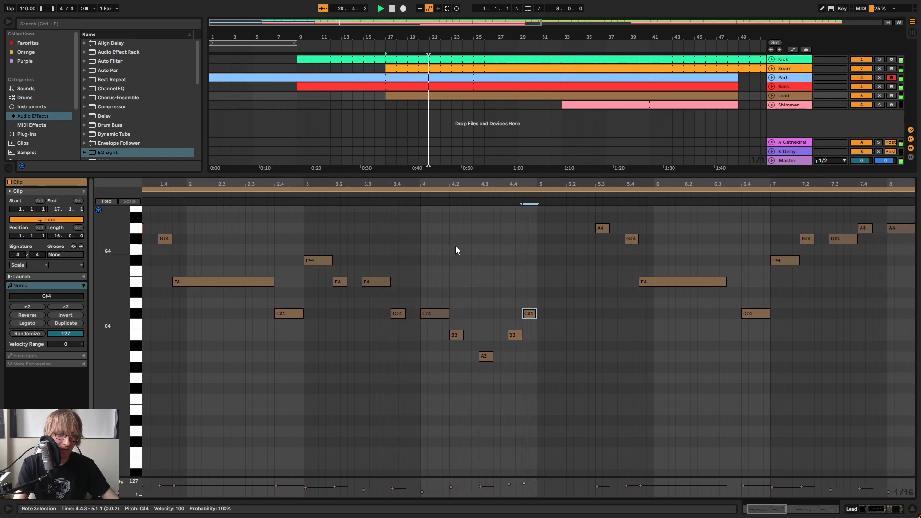
scroll(585, 283, "up", 3)
left_click_drag(569, 187, 443, 184)
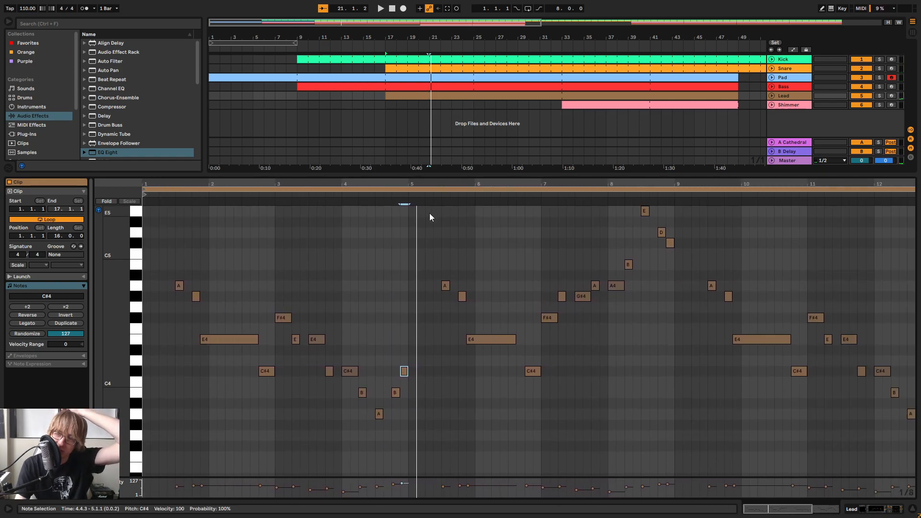
key("space")
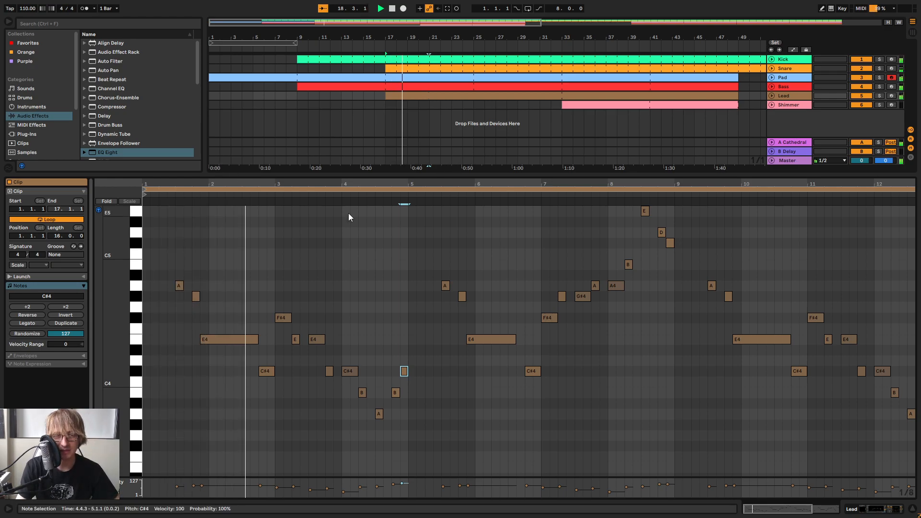
left_click_drag(378, 185, 447, 176)
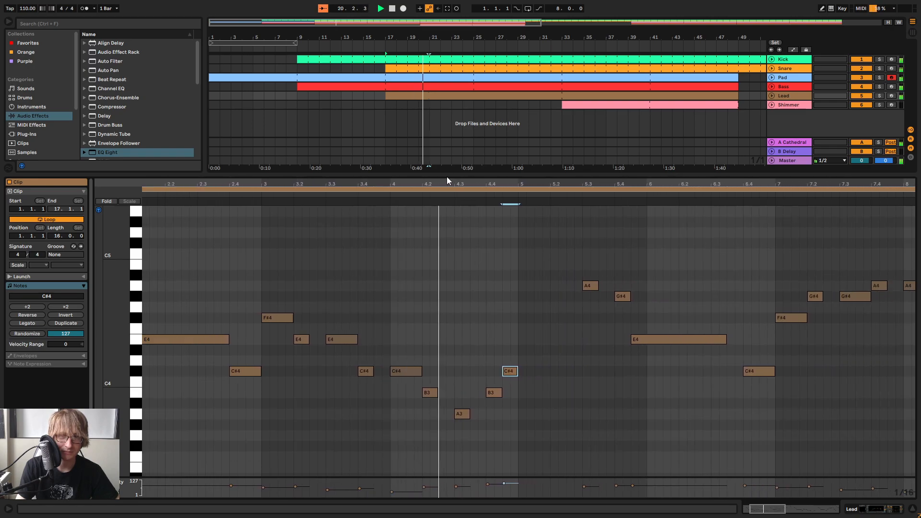
Transpose the Shimmer clip's bar 4 chord down five semitones so it spans A3 to G#4
left_click(567, 104)
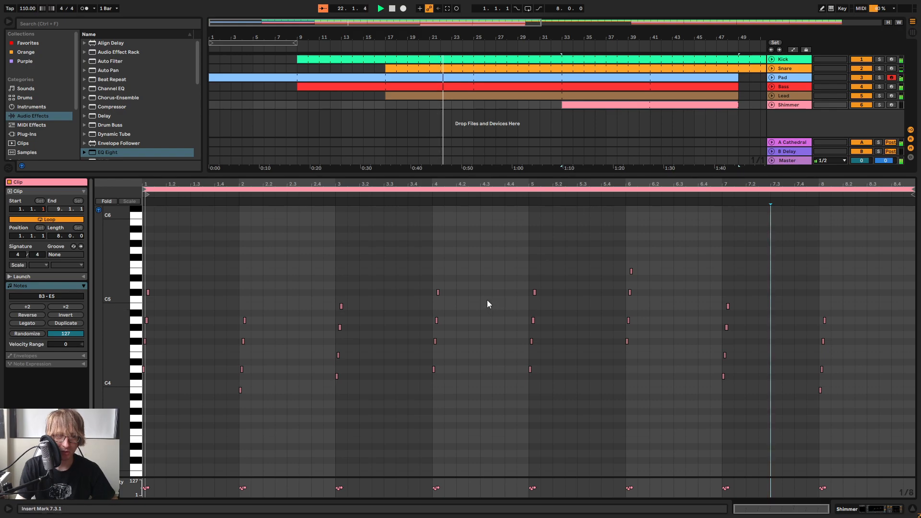
scroll(399, 312, "down", 3)
mouse_move(116, 305)
left_mouse_down()
mouse_move(132, 305)
mouse_move(114, 305)
left_mouse_up()
left_click_drag(401, 331, 492, 222)
key("Down")
key("Down")
key("Down")
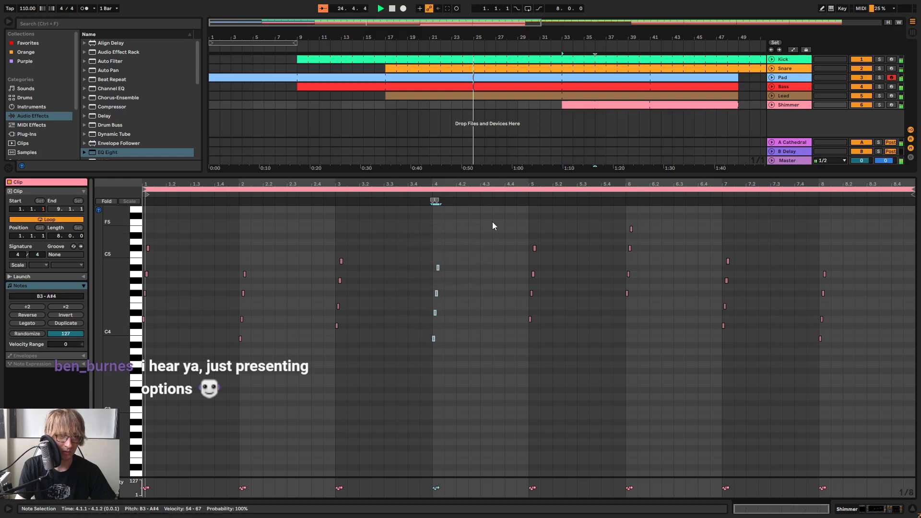
key("Down")
key("Down")
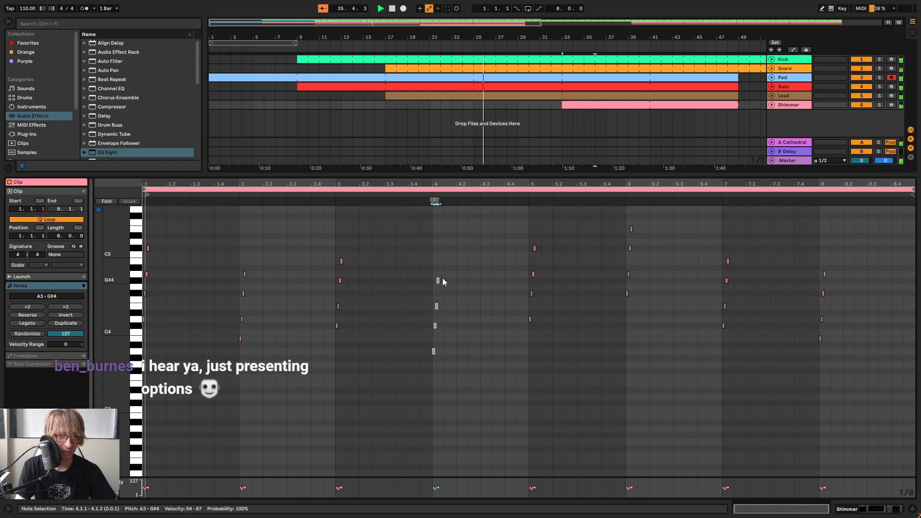
In the Lead clip, raise the A3 note on beat 3 of bar 12 to E4
left_click_drag(471, 173, 472, 319)
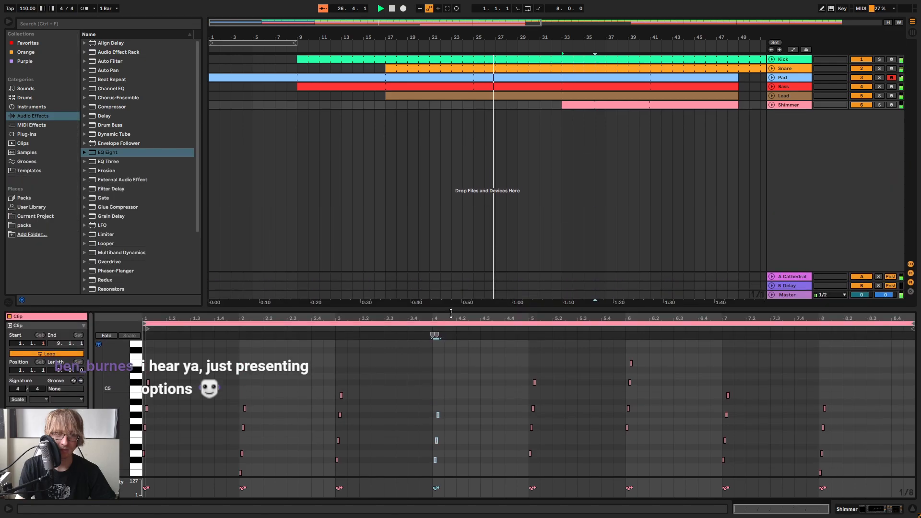
left_click(569, 97)
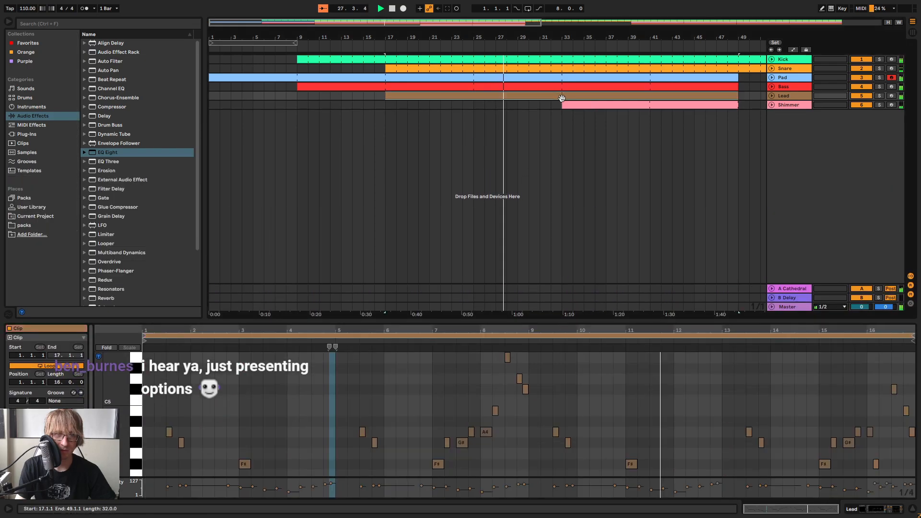
left_click_drag(617, 321, 618, 113)
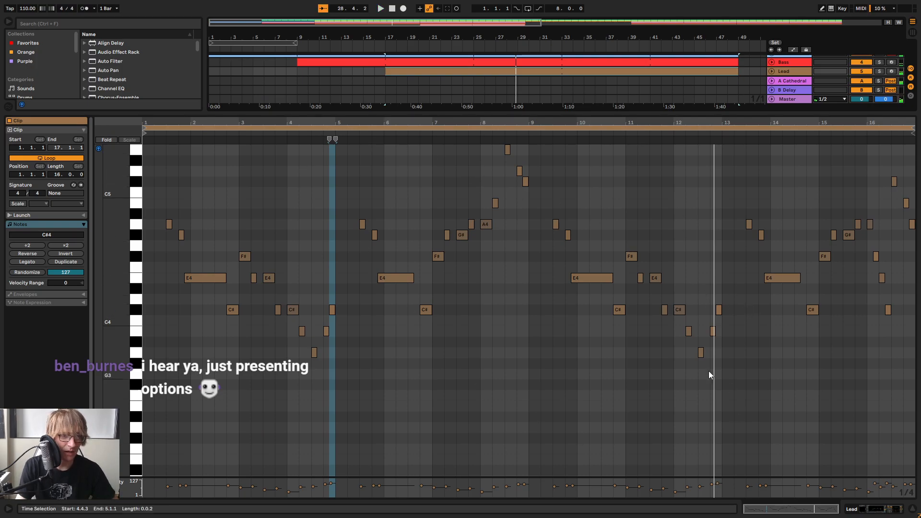
left_click(619, 133)
left_click_drag(715, 121, 604, 162)
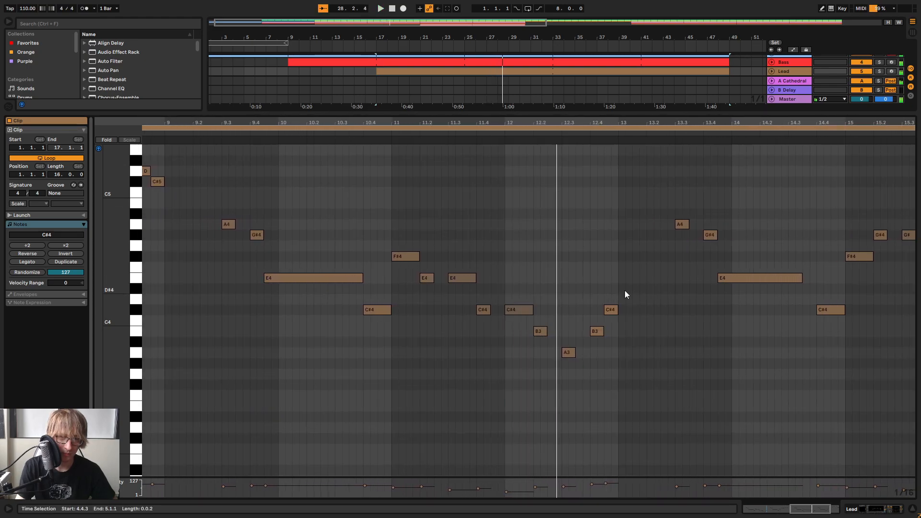
left_click(569, 339)
double_click(566, 277)
key("Delete")
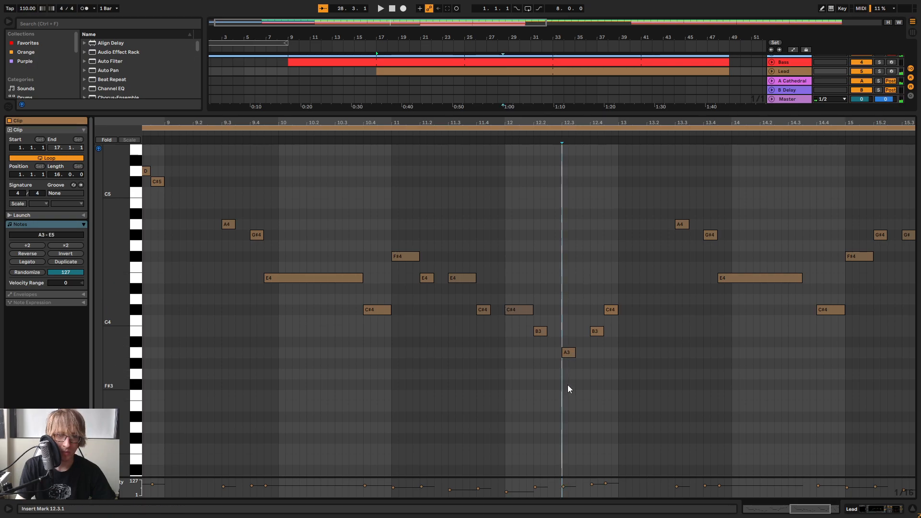
key("Up")
key("Up")
key("Up")
key("Up")
key("Up")
key("Up")
key("Up")
key("Up")
key("Down")
key("Down")
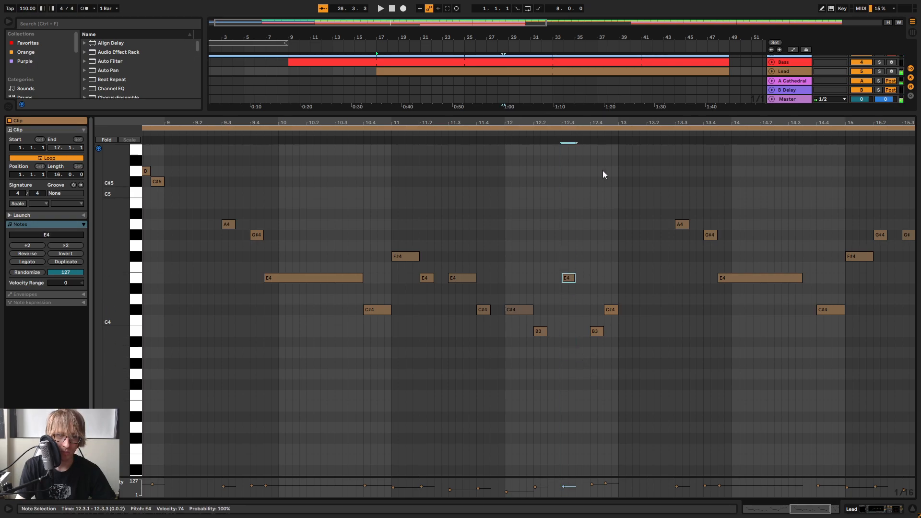
Raise the Lead's B3 note on beat 4 of bar 12 to F#4
scroll(622, 122, "down", 2)
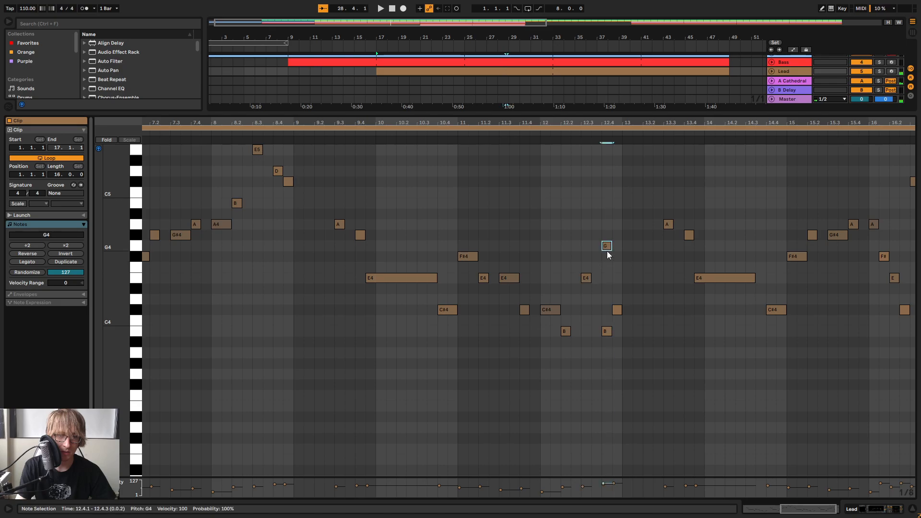
key("Down")
key("Down")
key("Down")
key("Down")
key("Down")
key("Down")
key("Down")
key("Up")
key("Up")
key("Up")
key("Up")
key("Up")
key("Up")
key("Up")
Play back the edited Lead phrase from beat 3 of bar 11, and view the whole clip
left_click(621, 309)
left_click(498, 139)
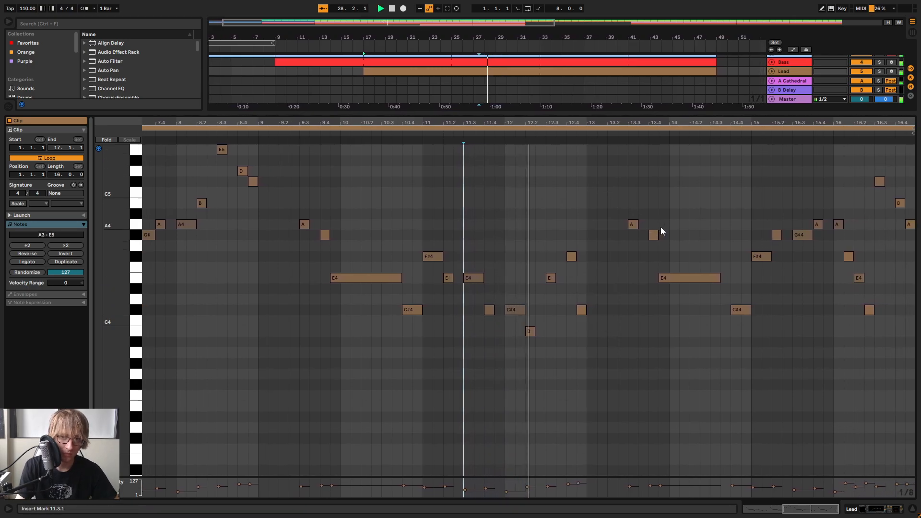
key("space")
key("space")
left_click_drag(651, 123, 651, 96)
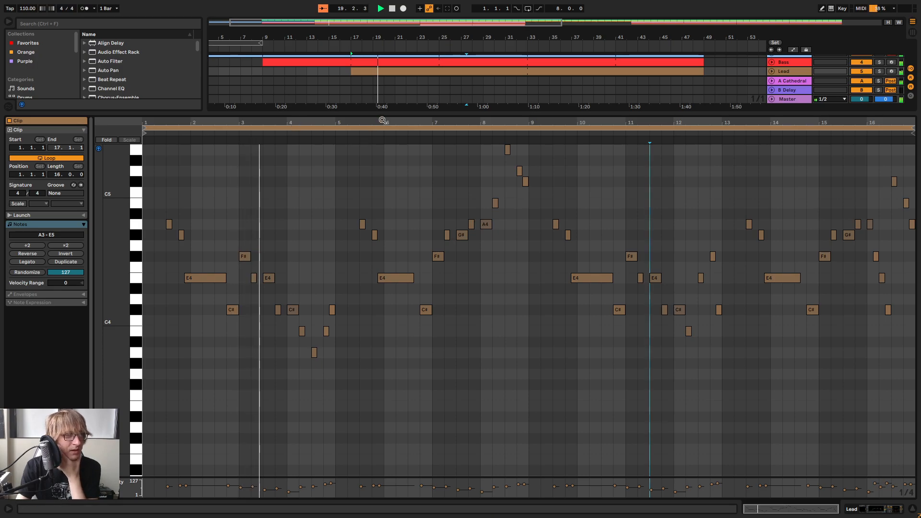
Raise the Snare track's send to the A Cathedral return to about -8 dB
left_click_drag(396, 111, 367, 252)
key("Tab")
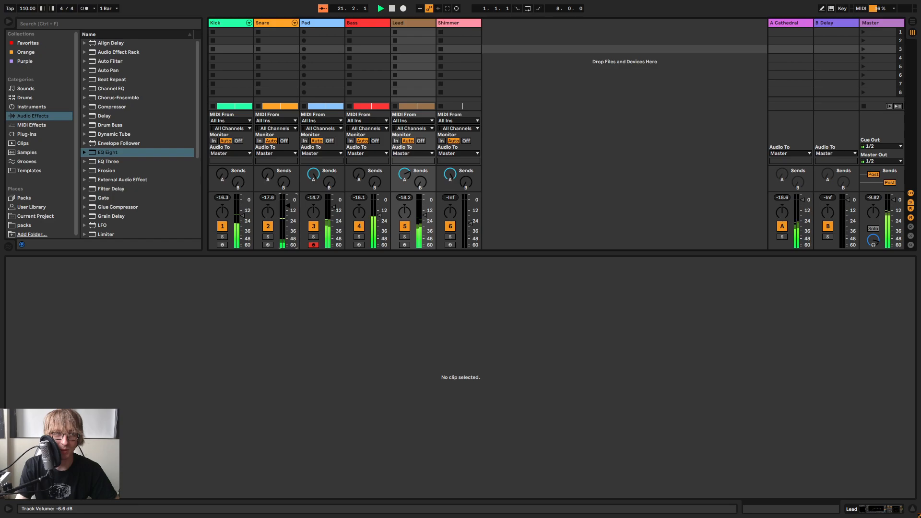
left_click(281, 31)
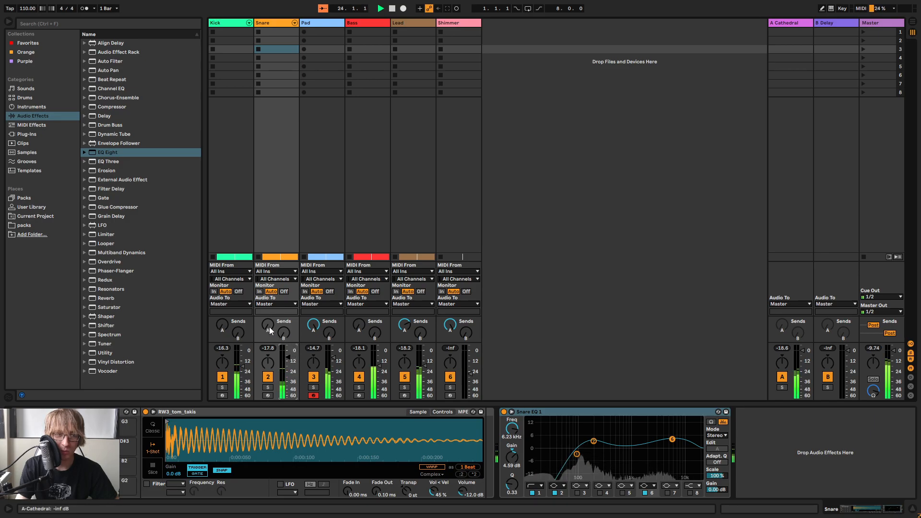
left_click_drag(269, 326, 269, 287)
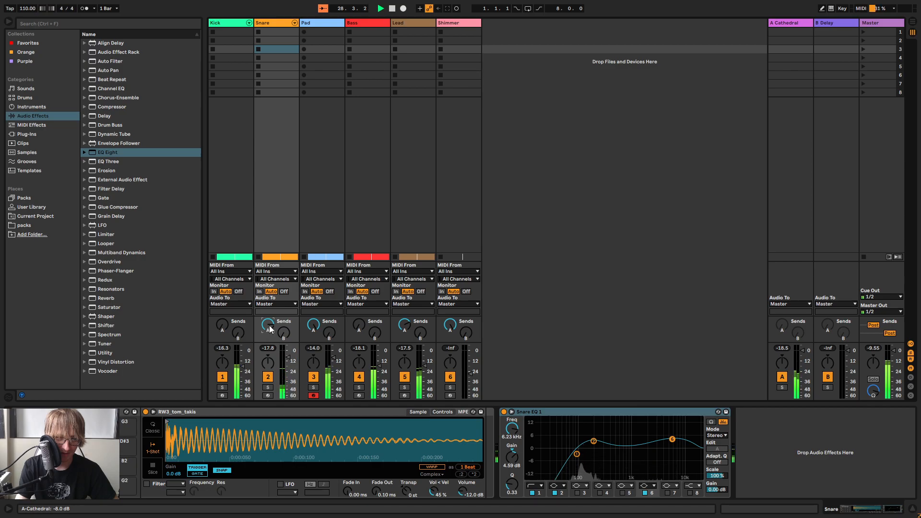
key("Tab")
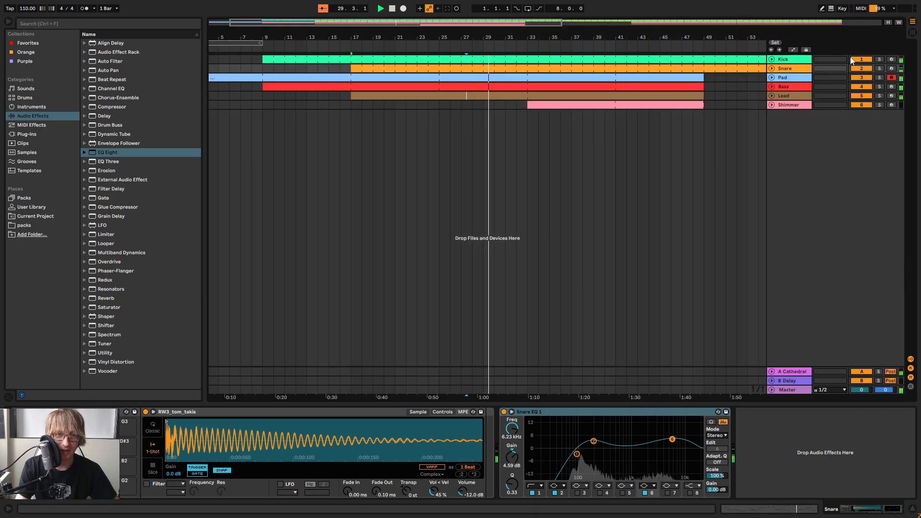
Review the Lead and Shimmer tracks' effect chains and the Lead clip's notes while the arrangement plays
left_click(795, 94)
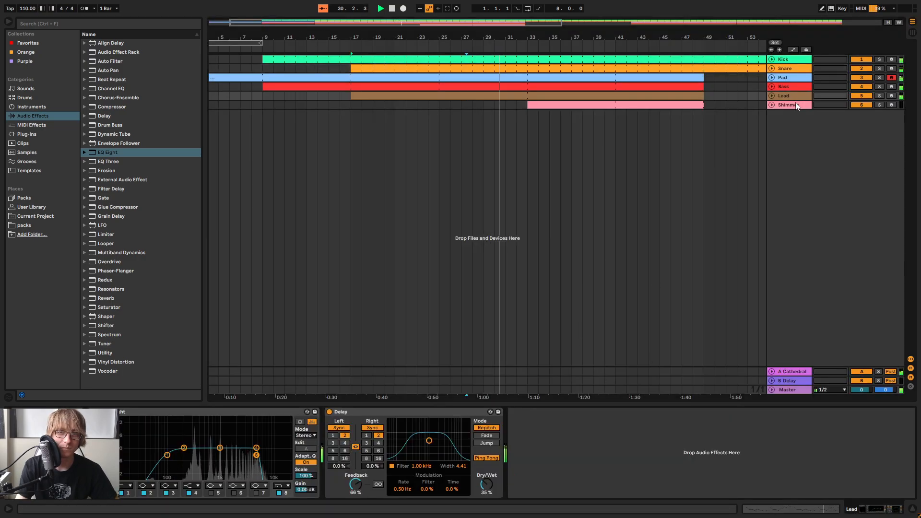
left_click(795, 104)
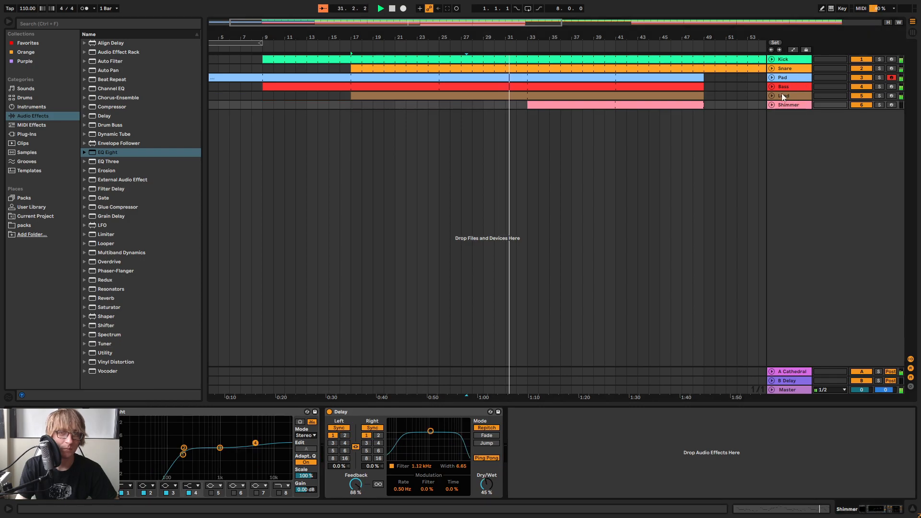
left_click(789, 96)
double_click(569, 95)
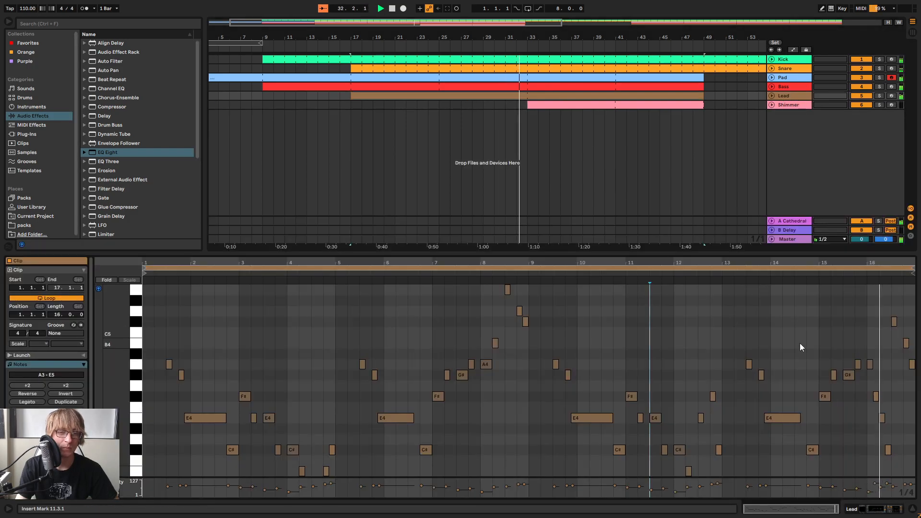
left_click_drag(796, 255, 794, 163)
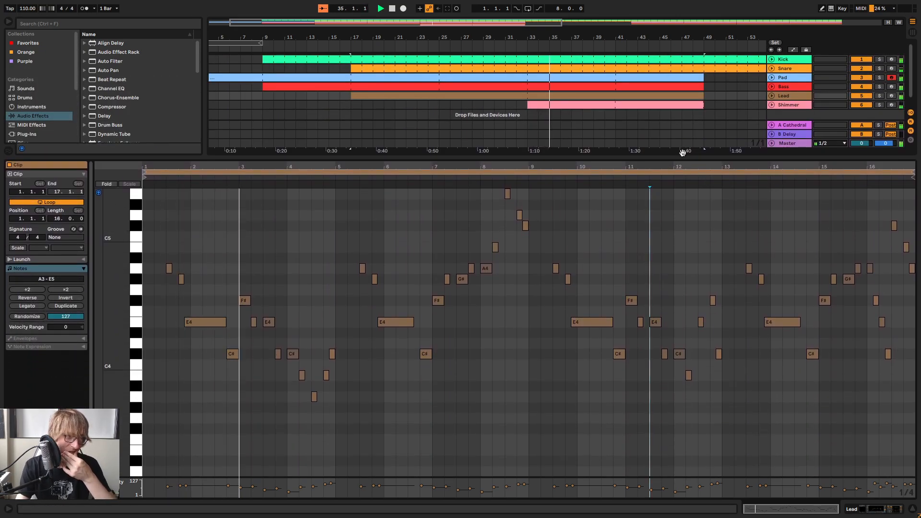
left_click_drag(680, 157, 646, 245)
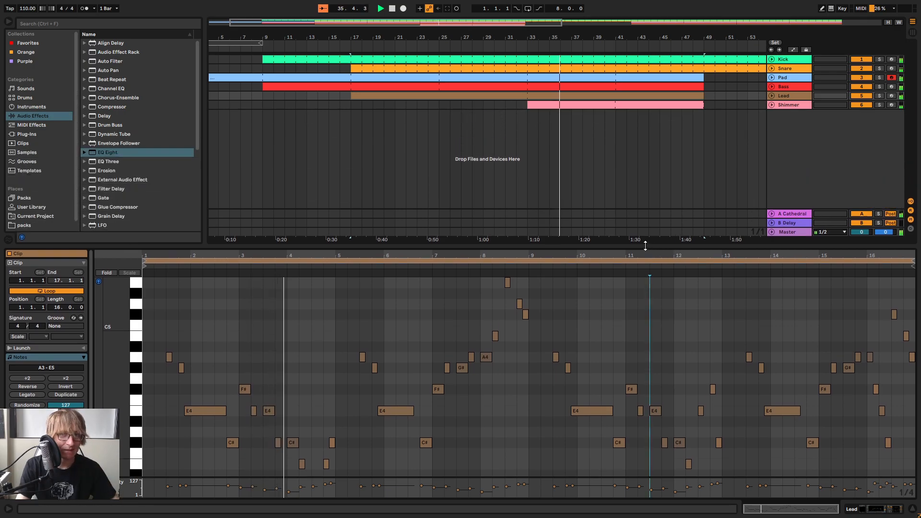
left_click(787, 105)
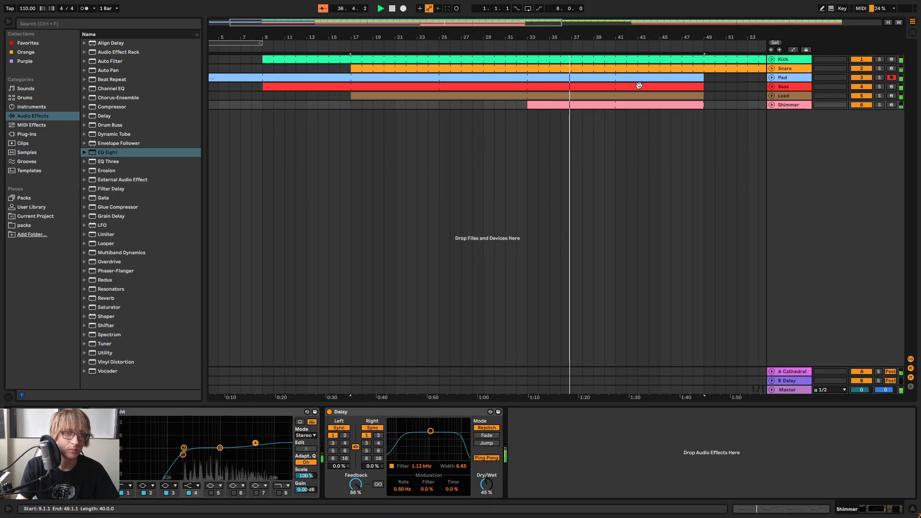
Listen to the Shimmer section in bars 33 to 49 with the whole arrangement in view
left_click_drag(547, 38, 526, 34)
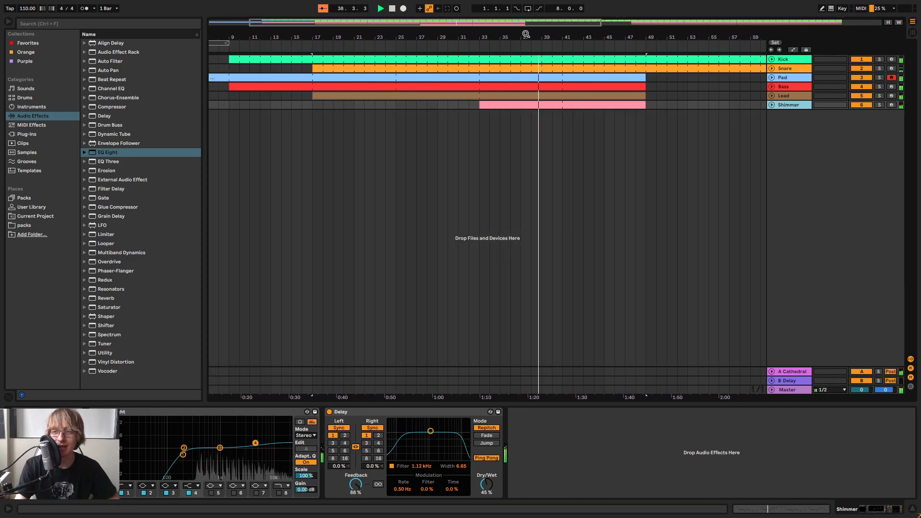
left_click_drag(576, 41, 650, 35)
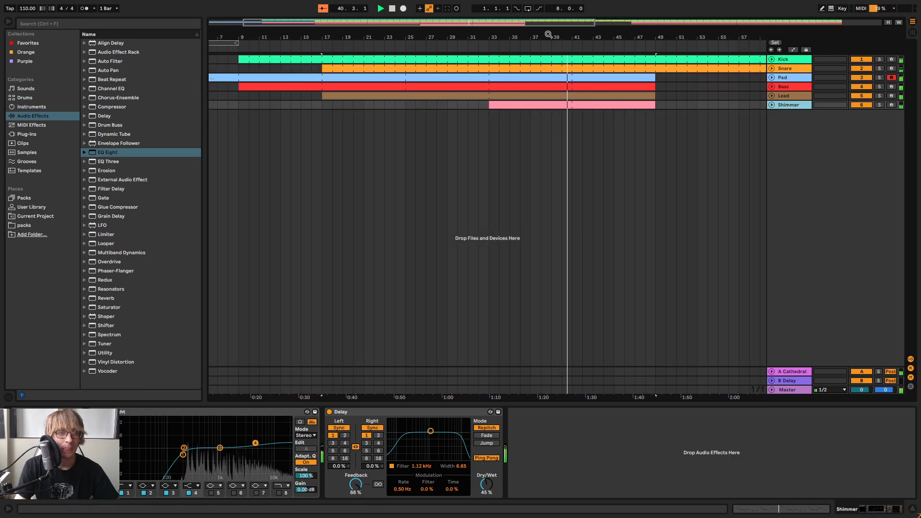
left_click_drag(547, 34, 547, 22)
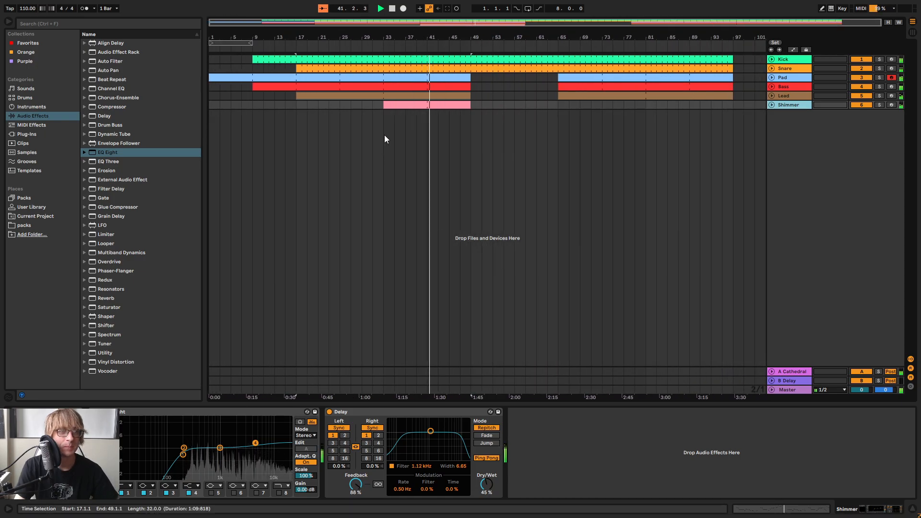
left_click_drag(384, 120, 468, 143)
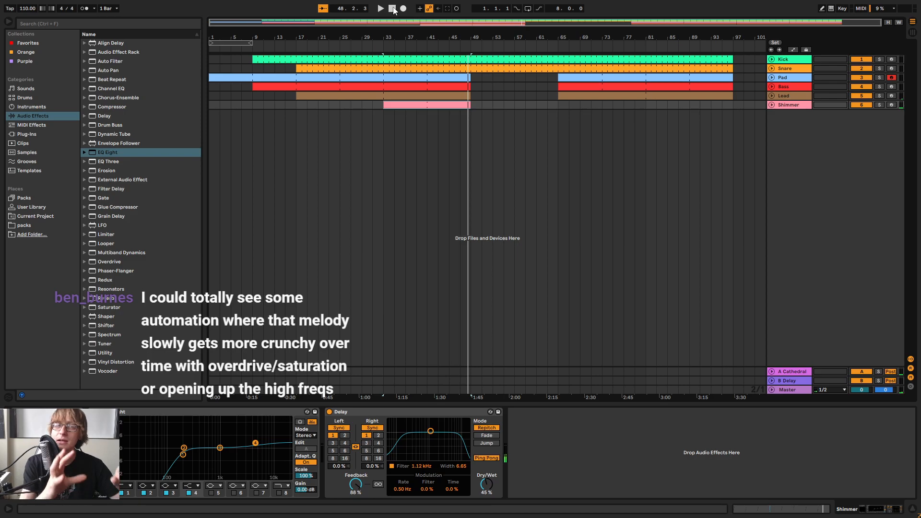
Play the arrangement from bar 33 and compare the Lead track with its EQ Eight bypassed and enabled
left_click(789, 97)
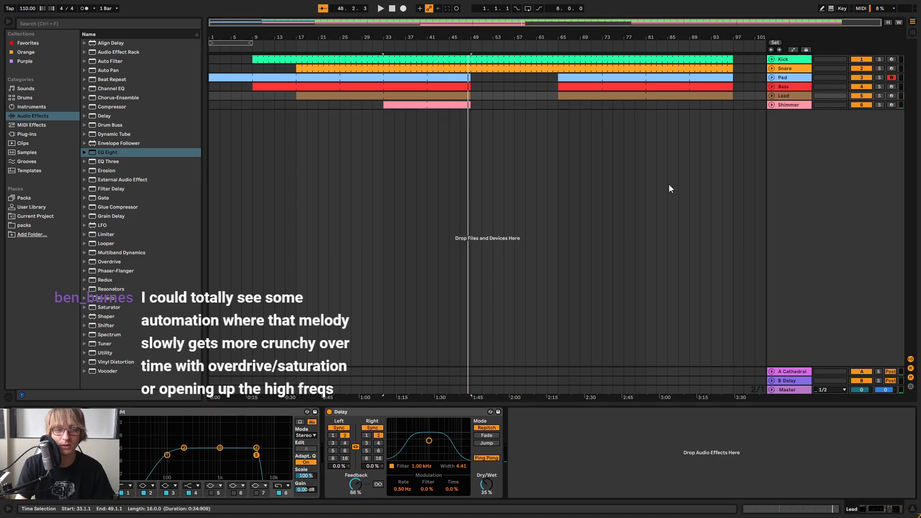
left_click(382, 58)
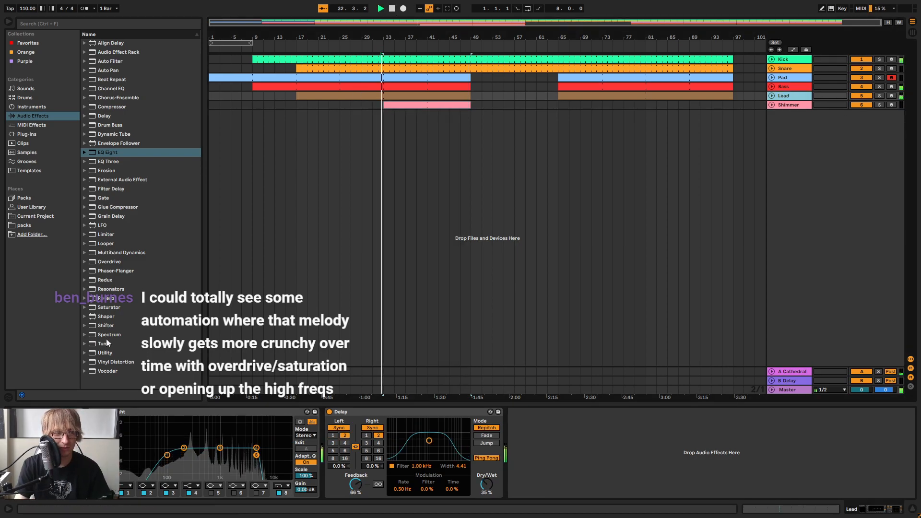
key("space")
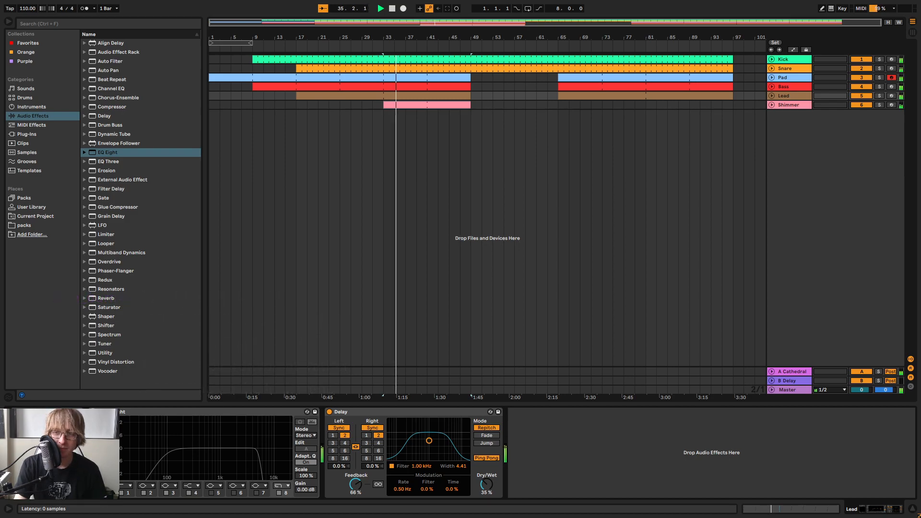
left_click(100, 411)
key("space")
left_click_drag(424, 38, 426, 27)
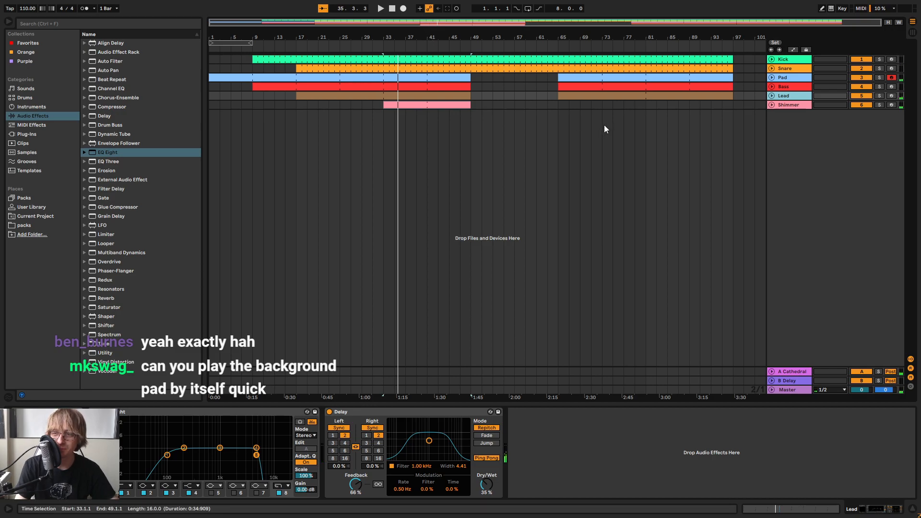
Solo the Pad track, play it from bar 1, and show its device chain
left_click(596, 87)
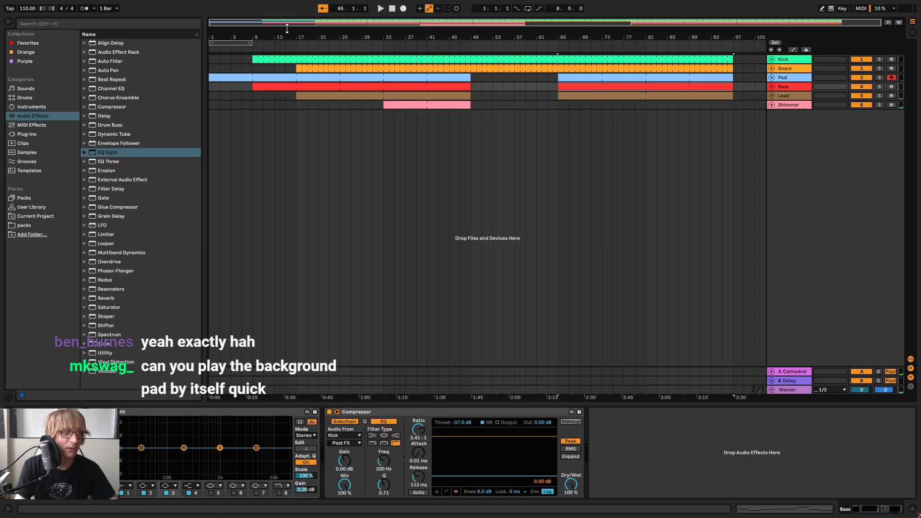
left_click(391, 9)
left_click(879, 77)
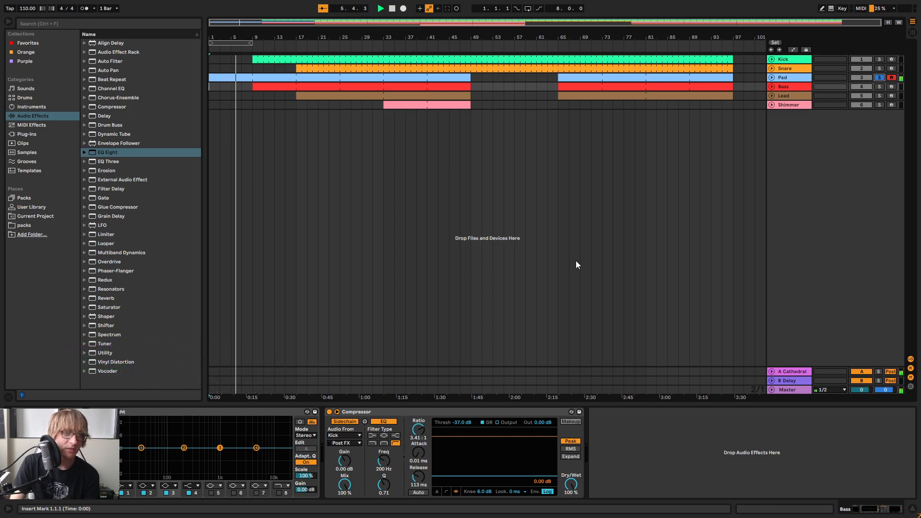
left_click(789, 96)
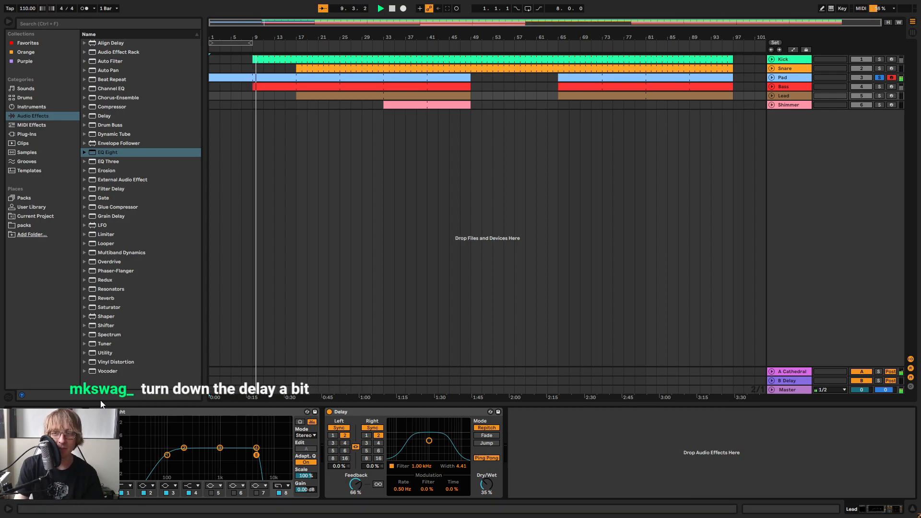
left_click(786, 77)
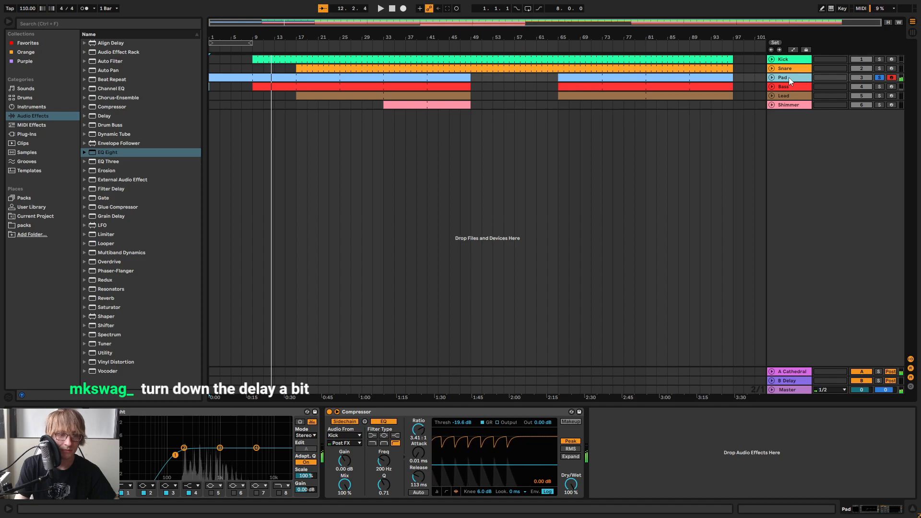
key("space")
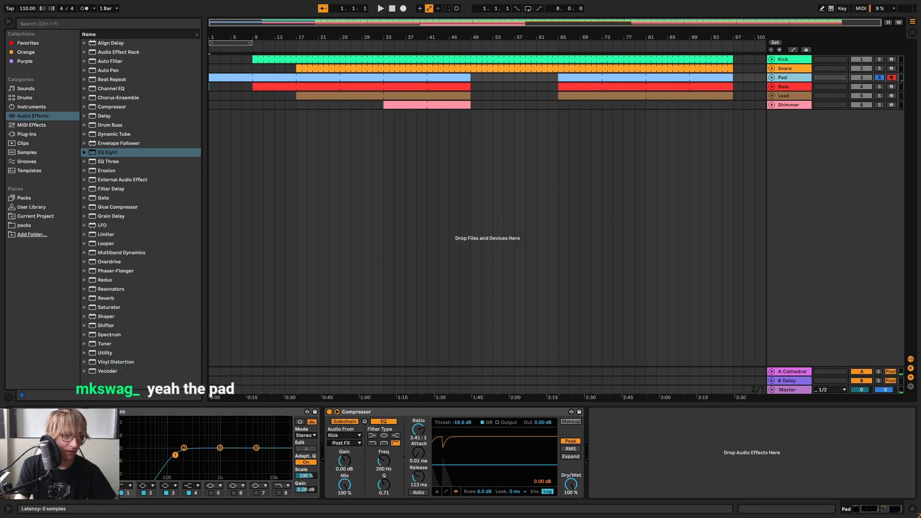
Open the Pad's Iris 2 instrument and compare its master Delay effect switched off and on during playback
left_click(25, 412)
left_click_drag(672, 134, 647, 48)
key("space")
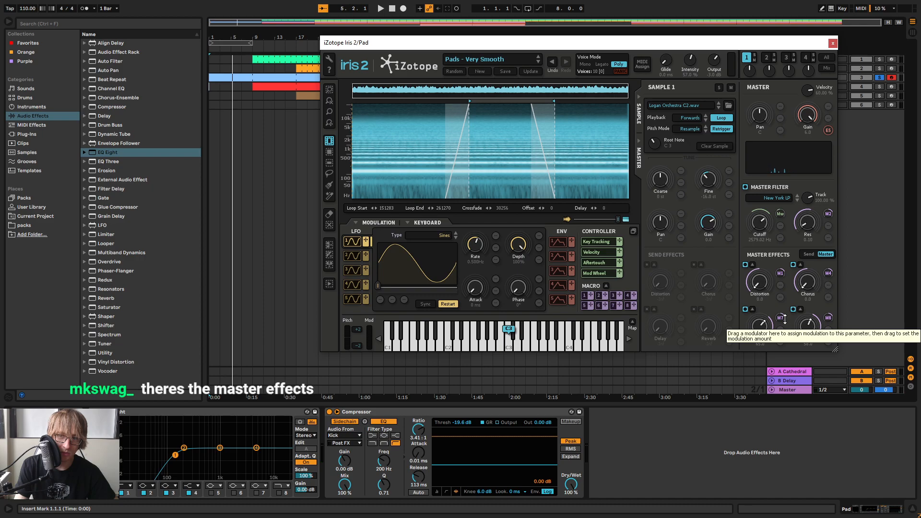
left_click(744, 309)
key("space")
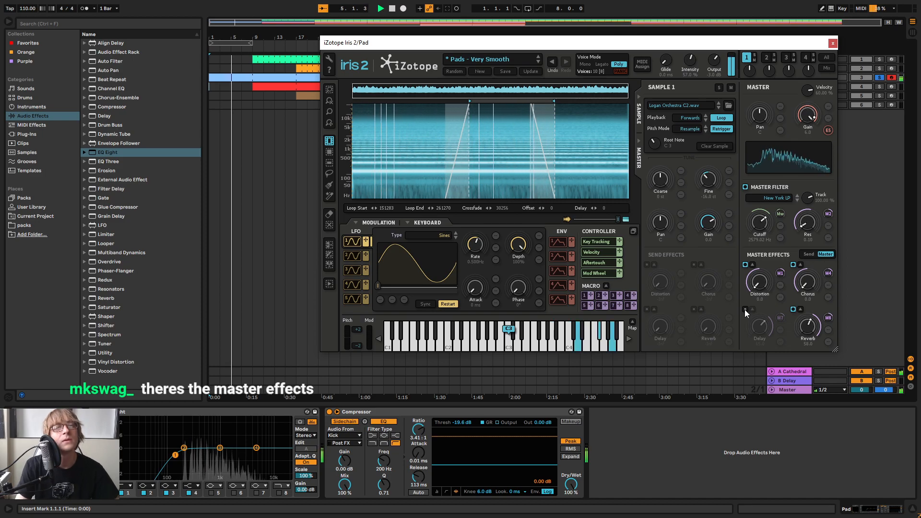
left_click(744, 309)
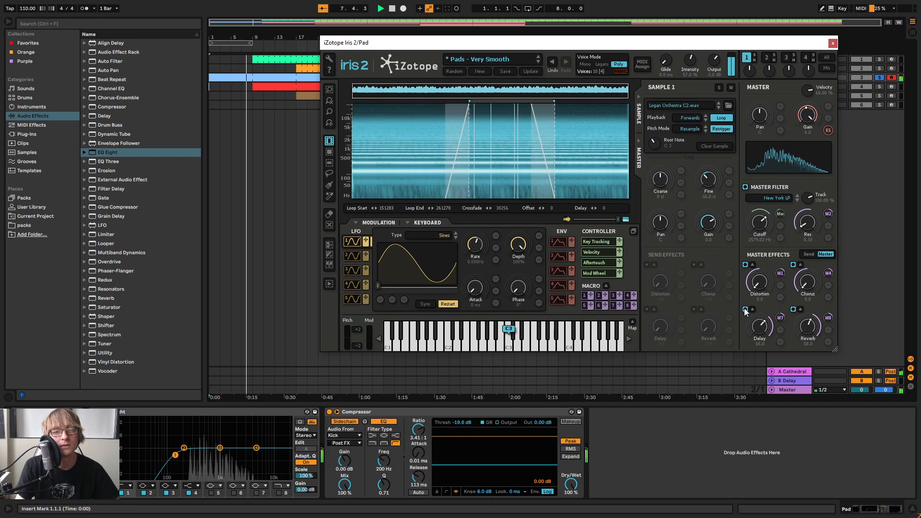
left_click(745, 309)
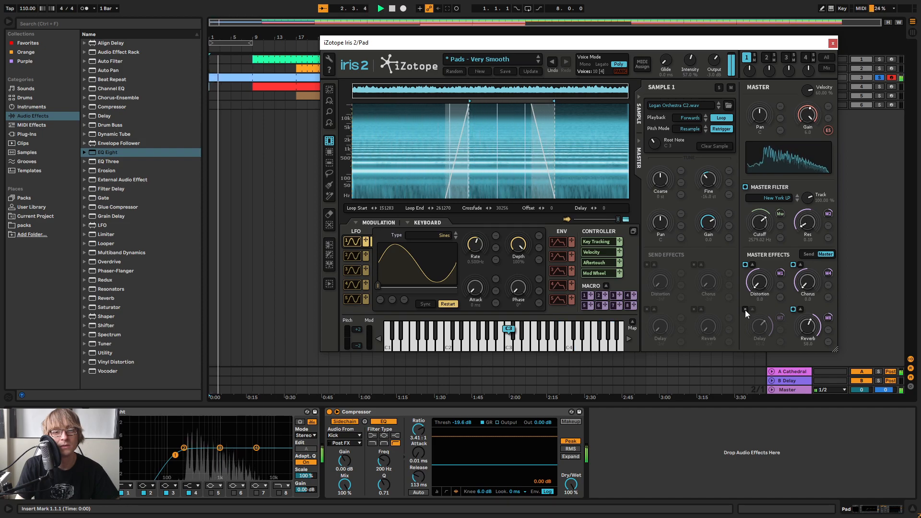
left_click(745, 309)
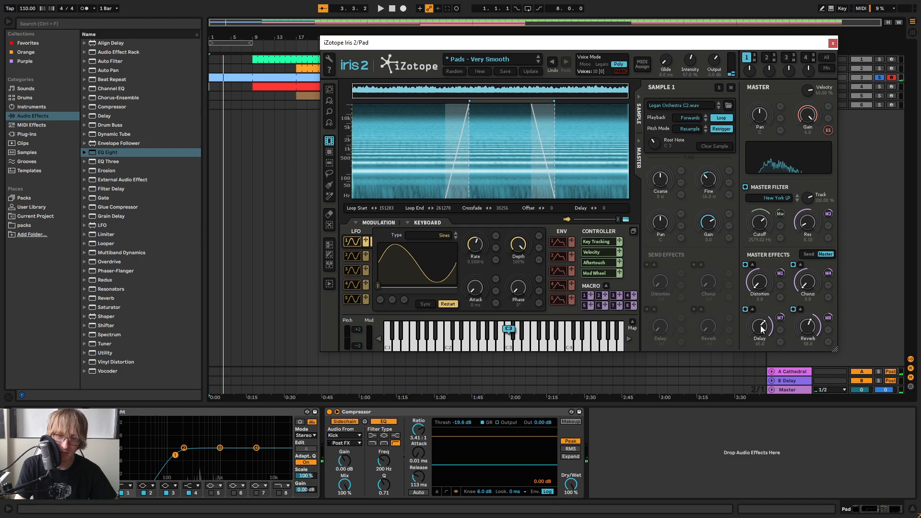
Lower the master Delay blend in the Pad's Iris 2 instrument to 24
key("space")
left_click_drag(762, 327, 761, 366)
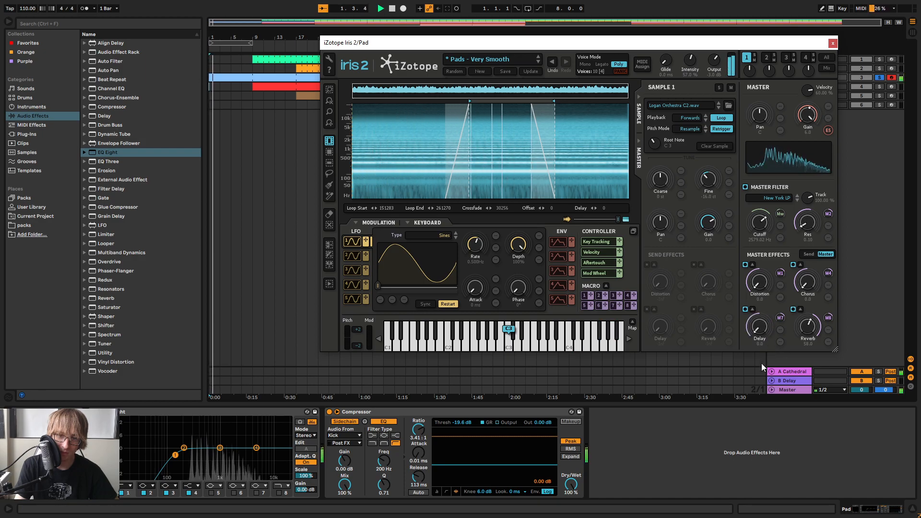
left_click_drag(760, 369, 758, 340)
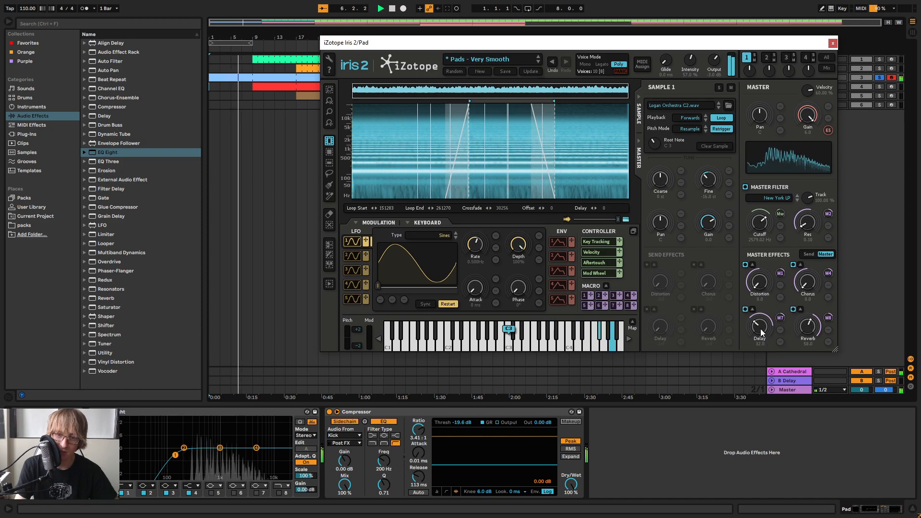
mouse_move(761, 326)
left_mouse_down()
mouse_move(770, 303)
mouse_move(762, 335)
left_mouse_up()
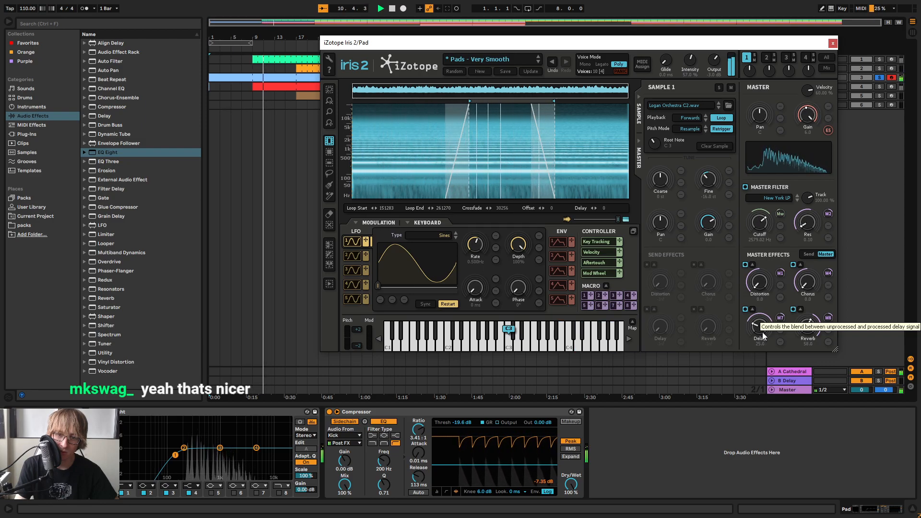
left_click_drag(762, 333, 763, 333)
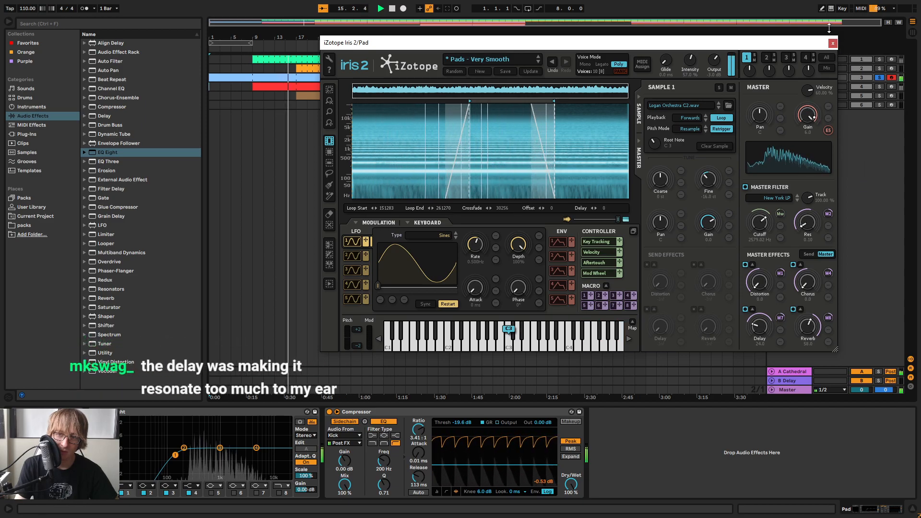
Close the Iris 2 window and unsolo the Pad track, checking the mixer levels during full playback
left_click(832, 42)
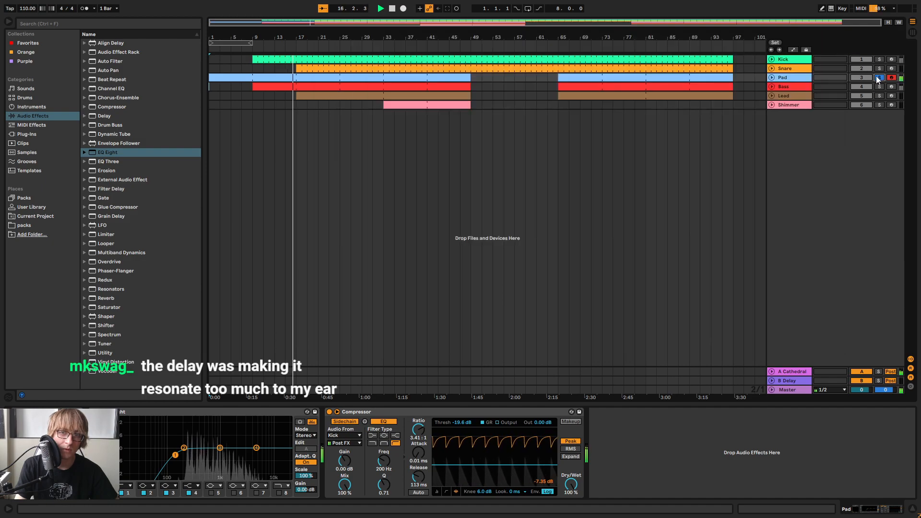
left_click(656, 104)
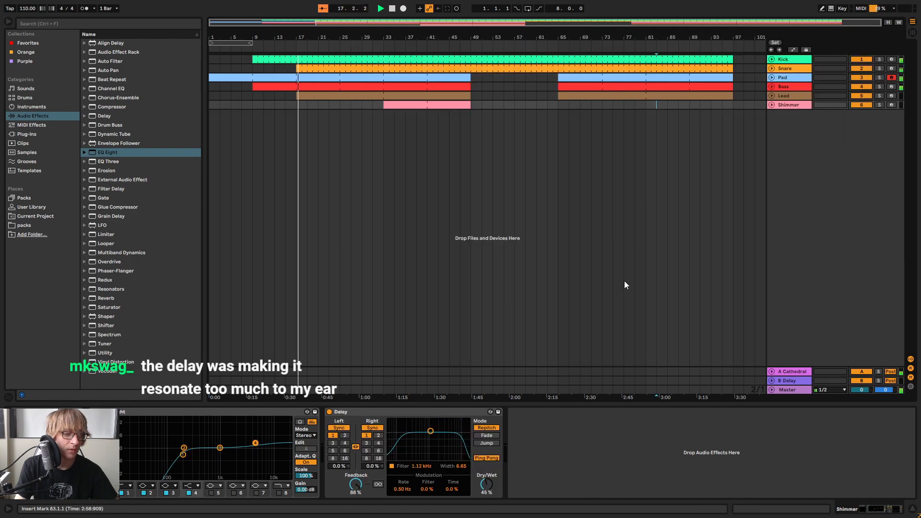
key("Tab")
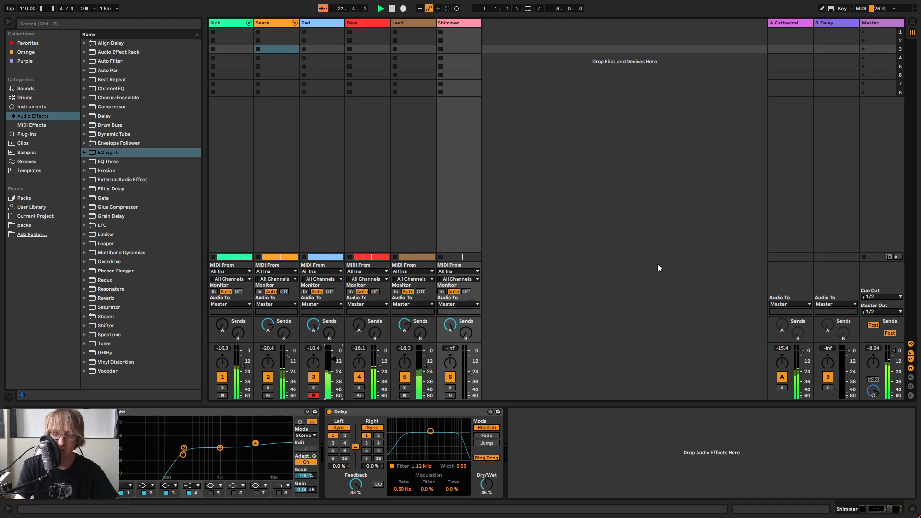
key("Tab")
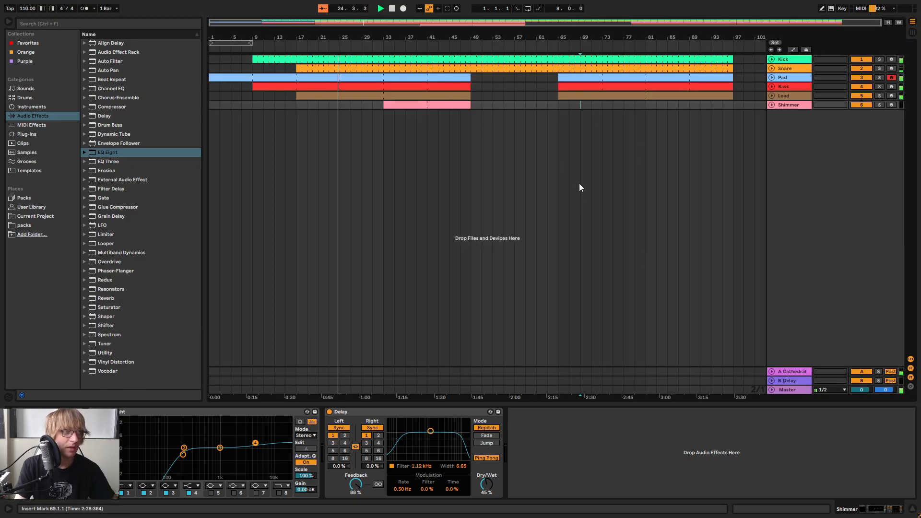
Save the Live Set as "December 5th" in the Current Ableton folder
key("ctrl+s")
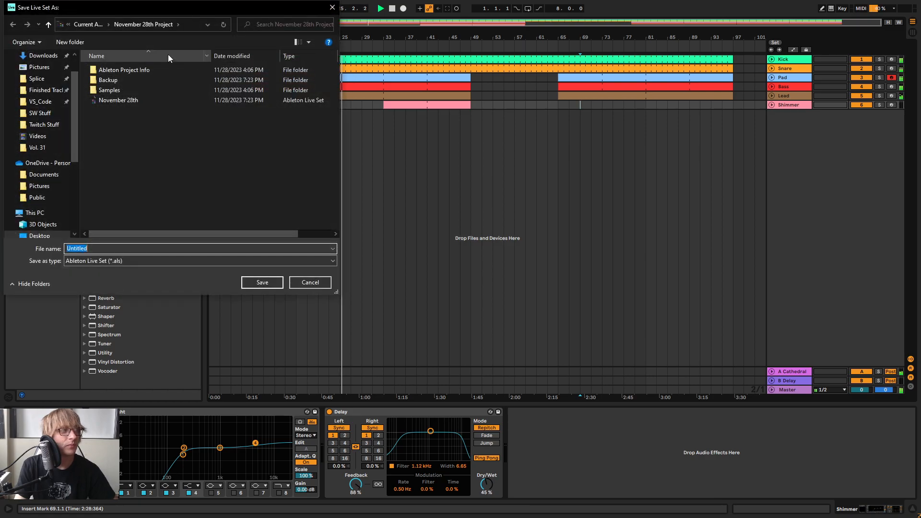
left_click(80, 23)
type("December")
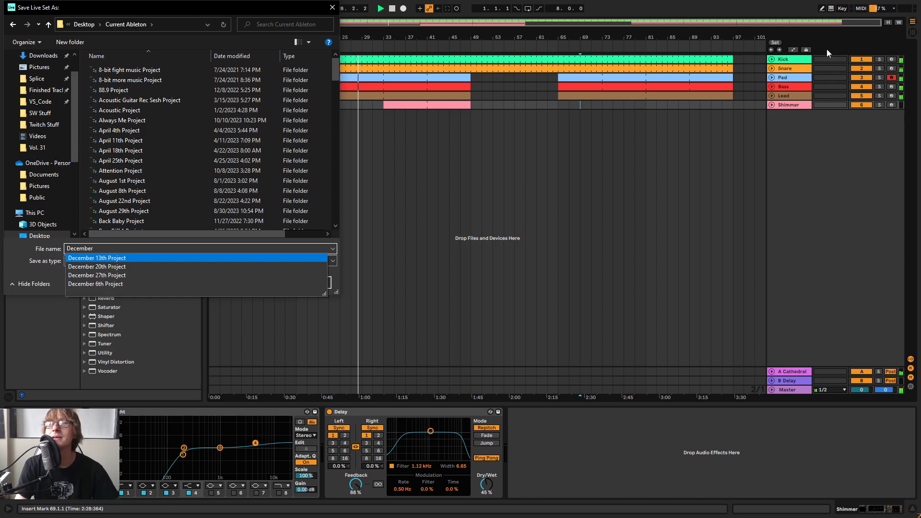
type(" 5th")
key("Return")
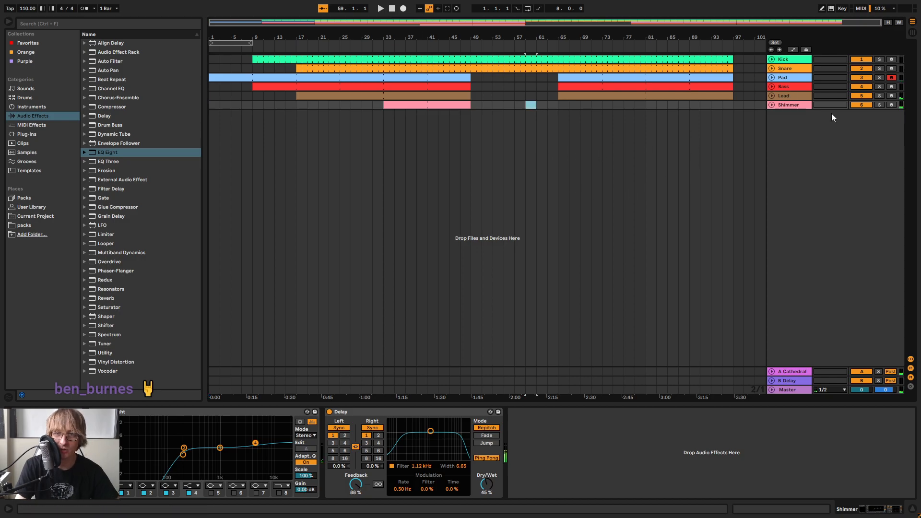
Set the Shimmer track's volume to about -28.5 dB
left_click(772, 105)
left_click(771, 105)
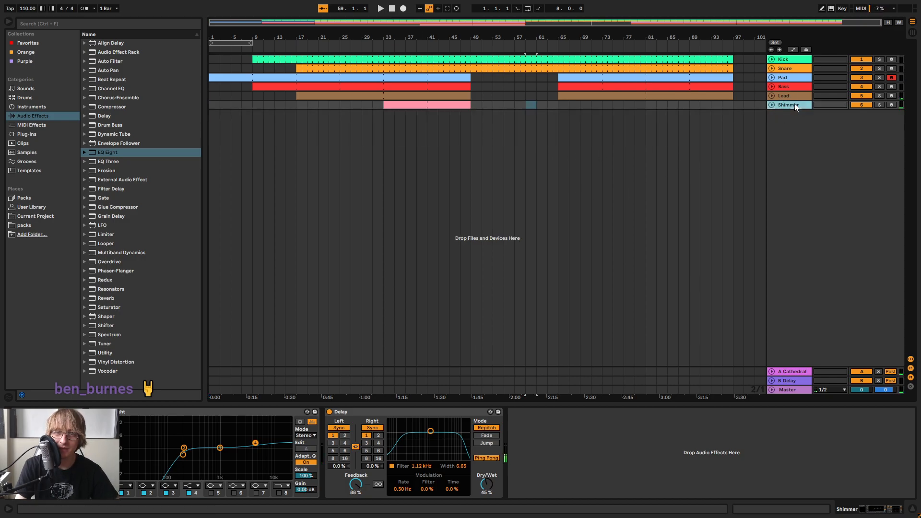
key("Tab")
left_click_drag(476, 371, 476, 372)
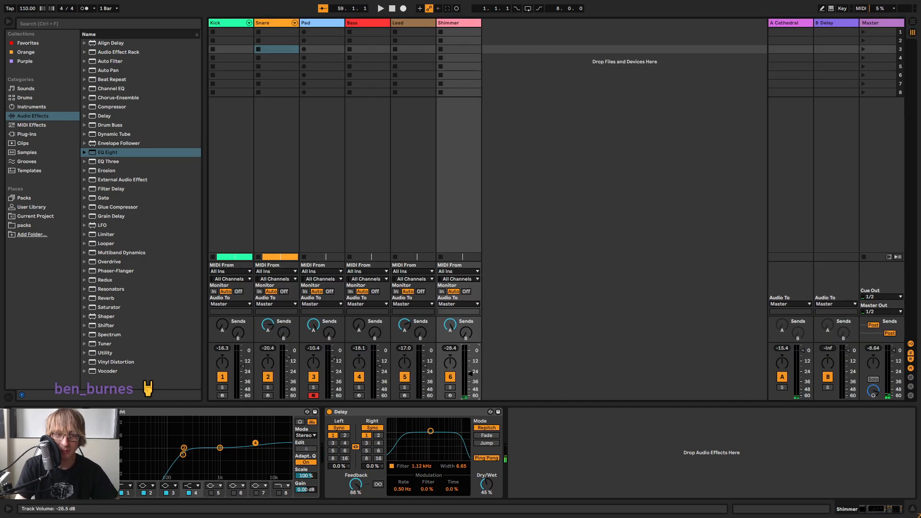
key("Tab")
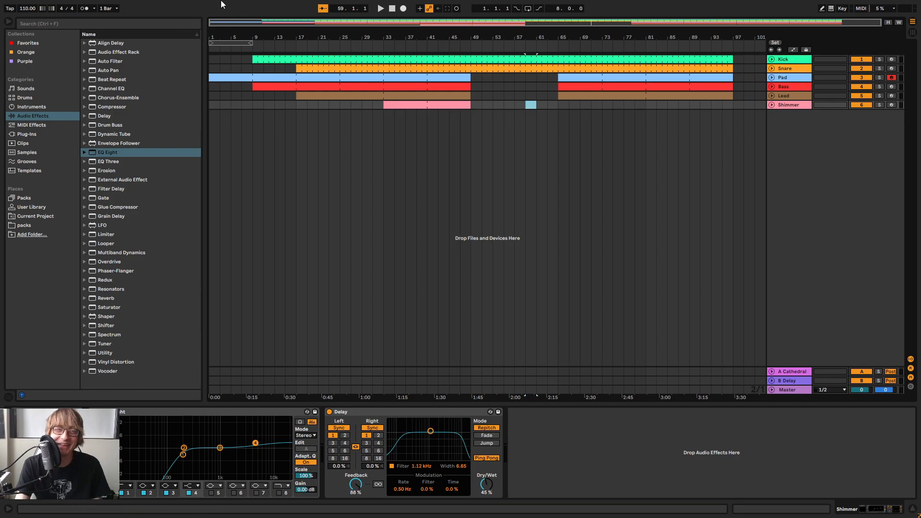
Return the playback position to the start of the arrangement at bar 1
left_click(393, 9)
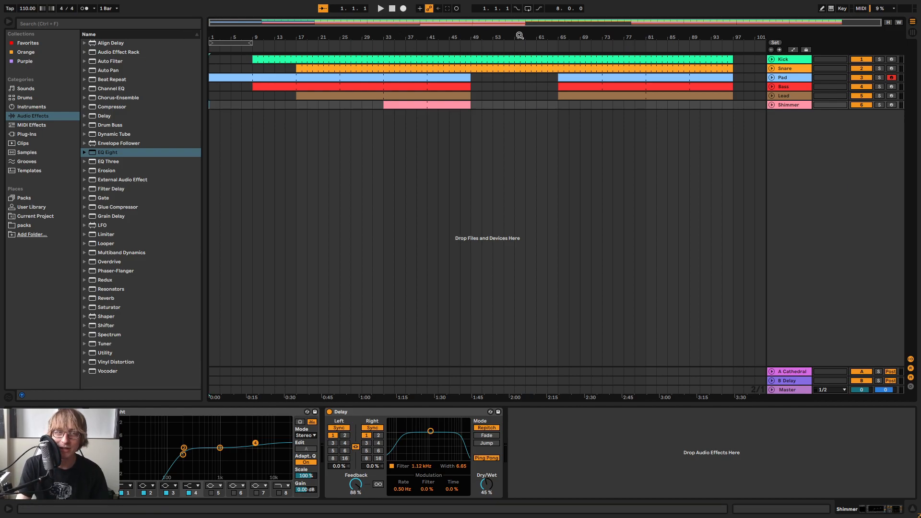
left_click(633, 135)
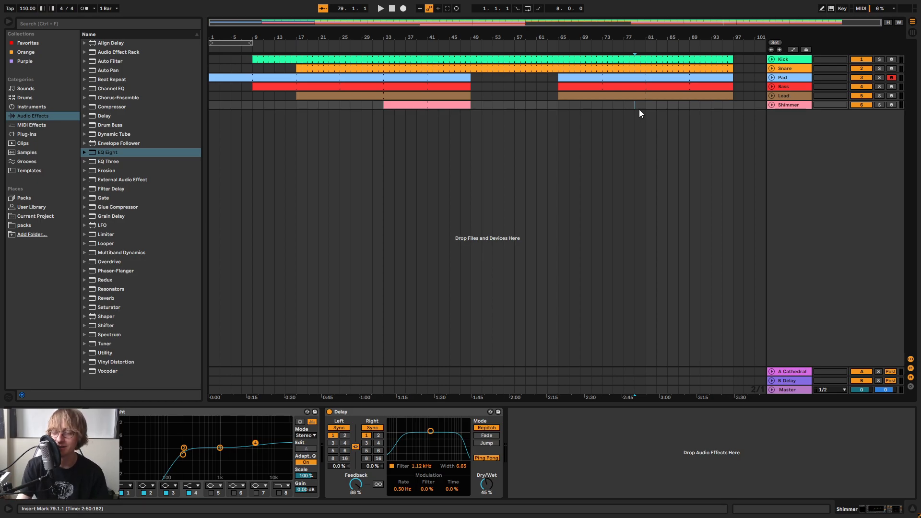
left_click(393, 8)
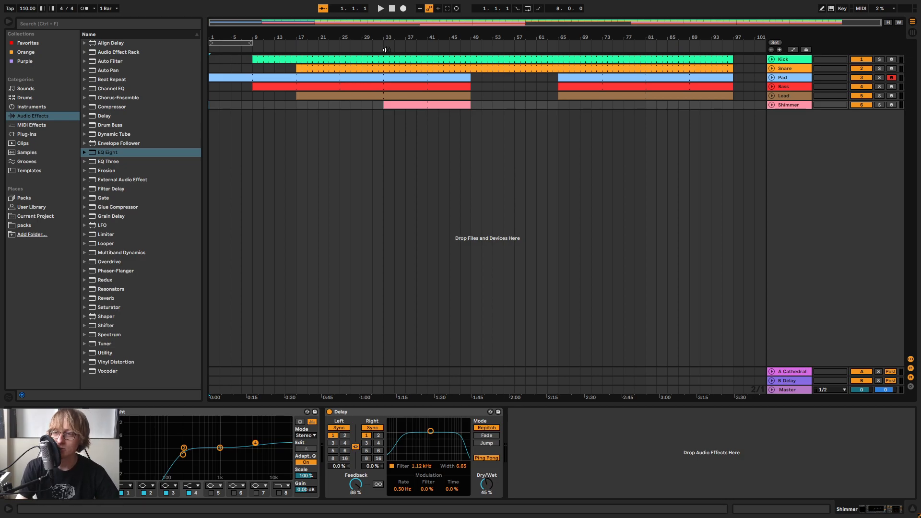
Extend the start of the second Bass clip from bar 65 back to bar 49, closing the gap in the Bass track
left_click(547, 105)
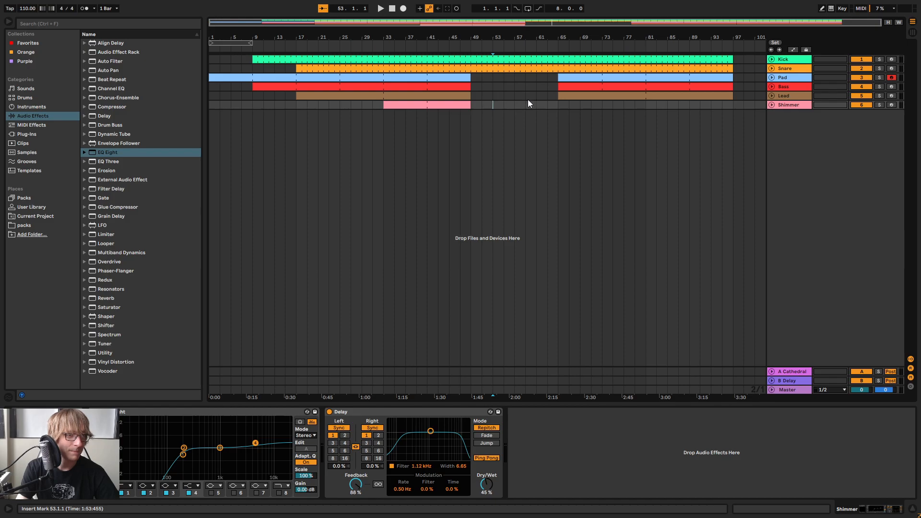
left_click(475, 106)
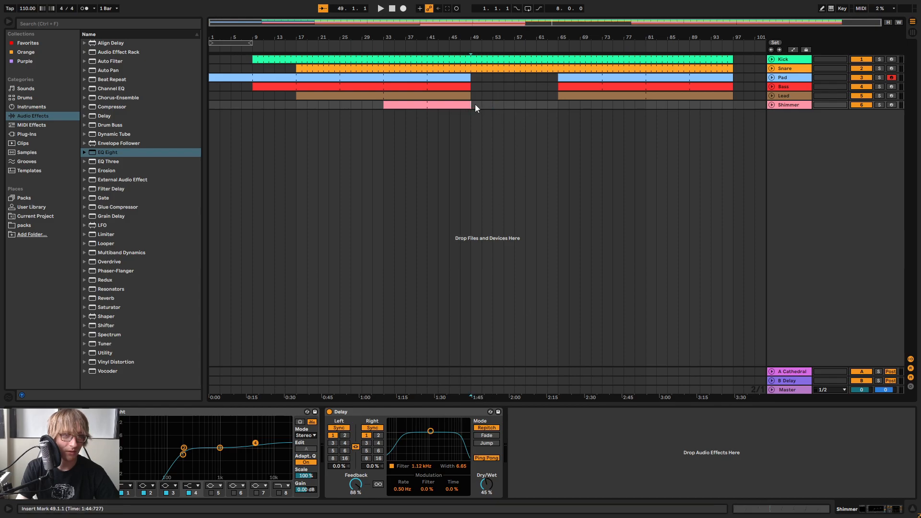
left_click(556, 104)
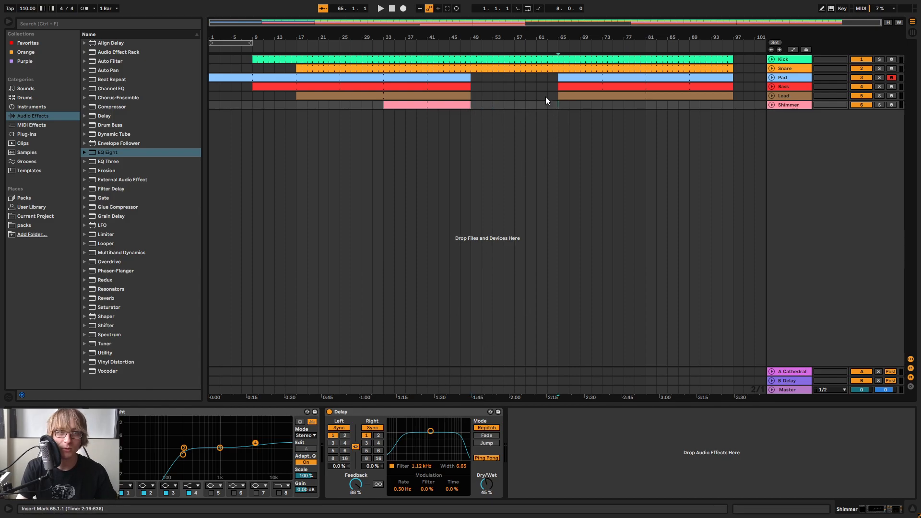
left_click_drag(558, 87, 475, 87)
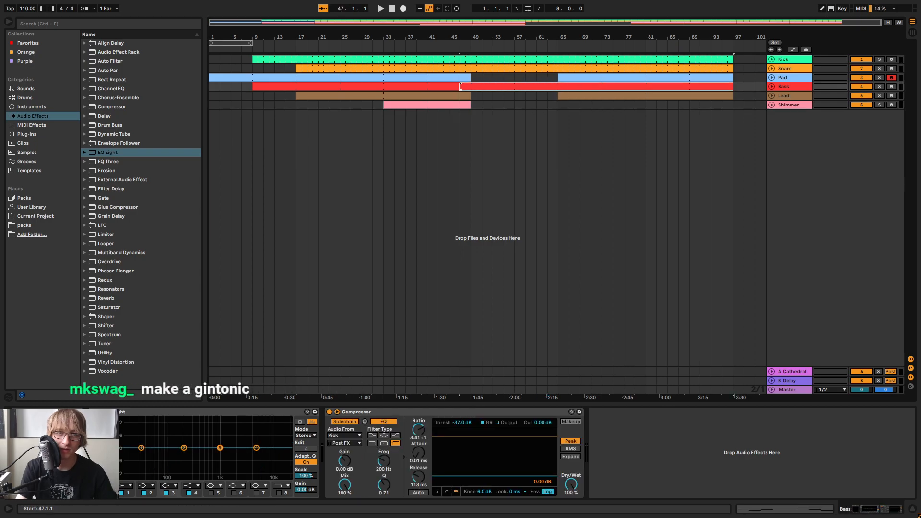
Extend the end of the Shimmer clip to bar 65 and return the playback position to bar 1
left_click(573, 106)
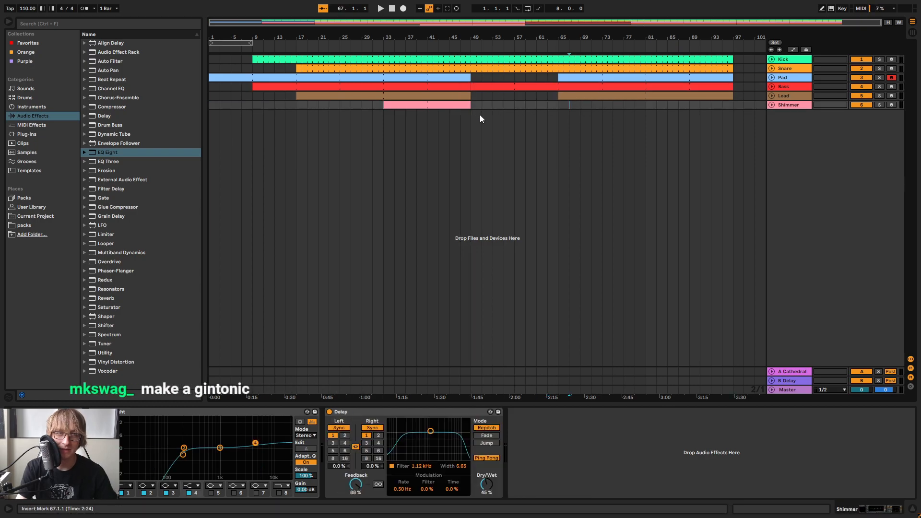
left_click_drag(470, 104, 558, 105)
left_click(656, 105)
key("Right")
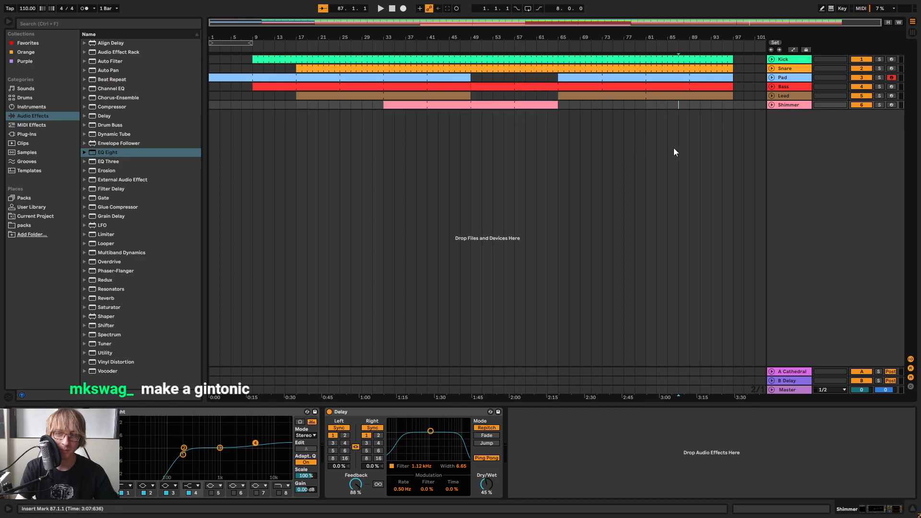
left_click(392, 9)
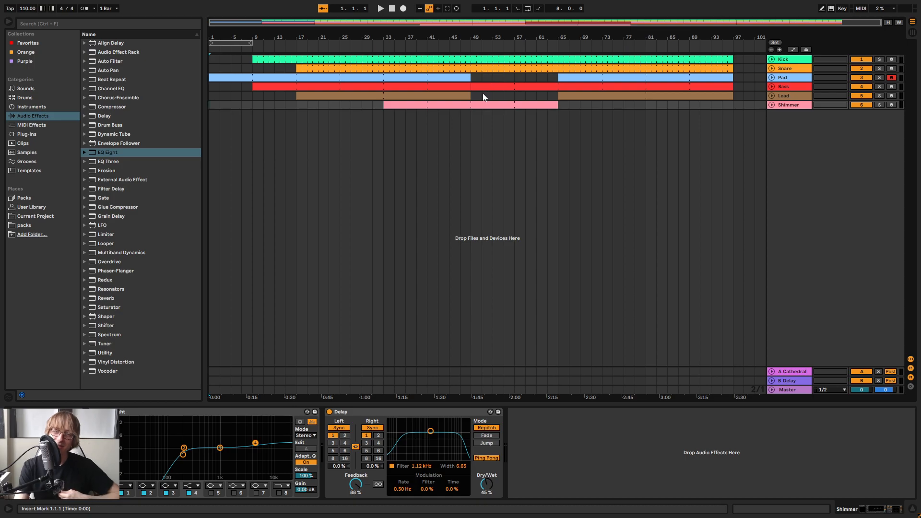
Play the arrangement from about bar 31 and again from the start to review the section with the extended clips
left_click(373, 42)
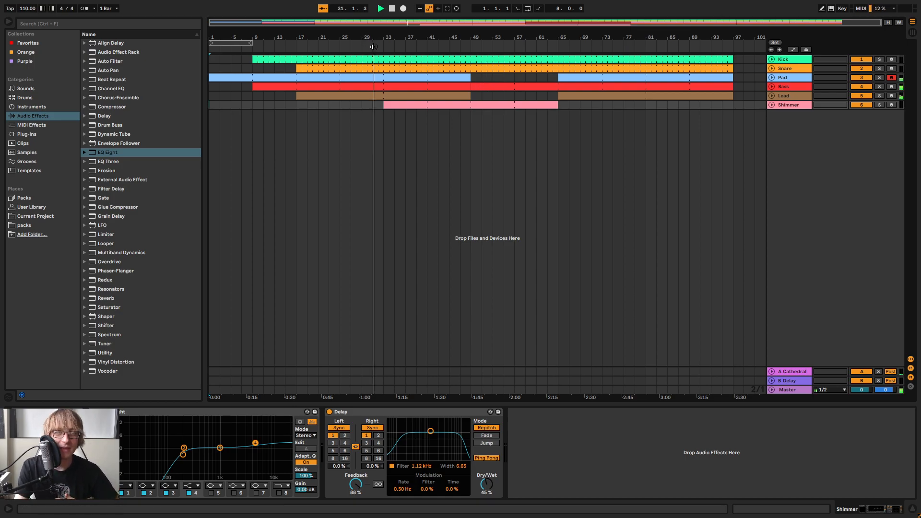
double_click(392, 9)
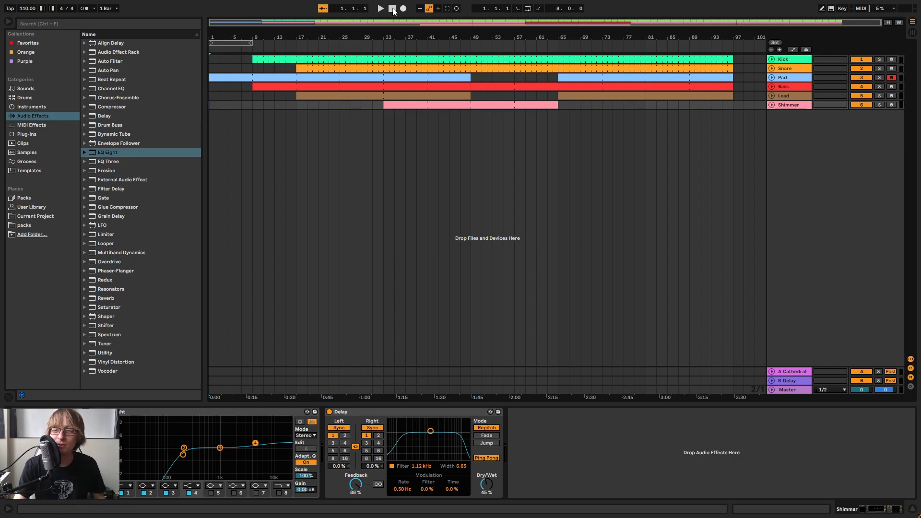
left_click(380, 10)
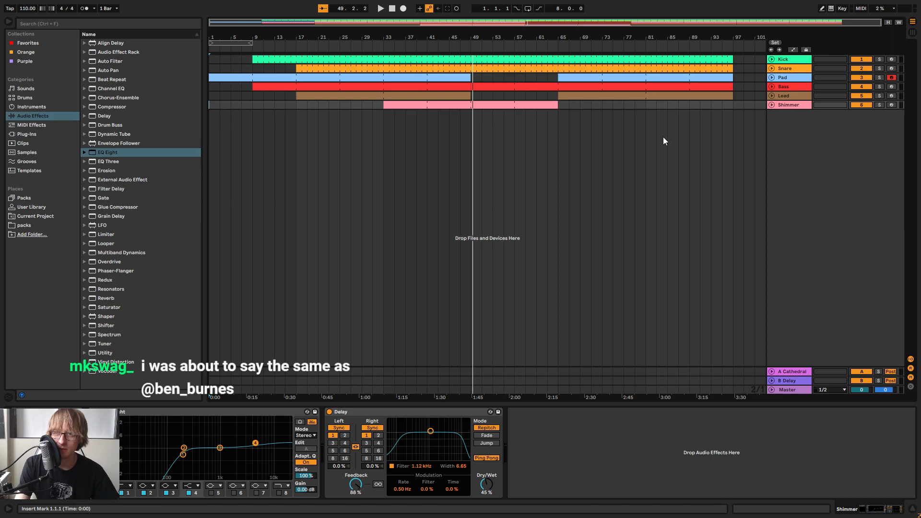
left_click(676, 188)
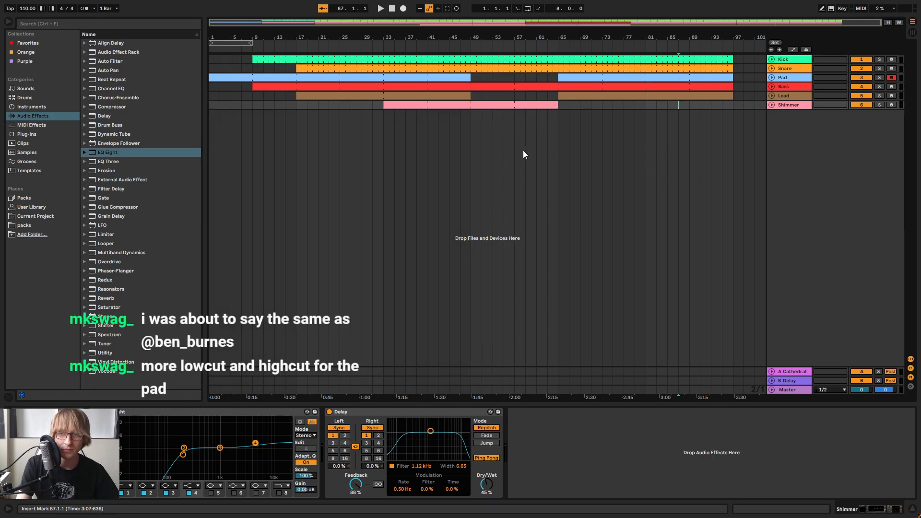
Reshape the Pad's EQ Eight while soloed: pull band 3 lower in frequency and gain, boost band 4 slightly, and unsolo the track
left_click(380, 9)
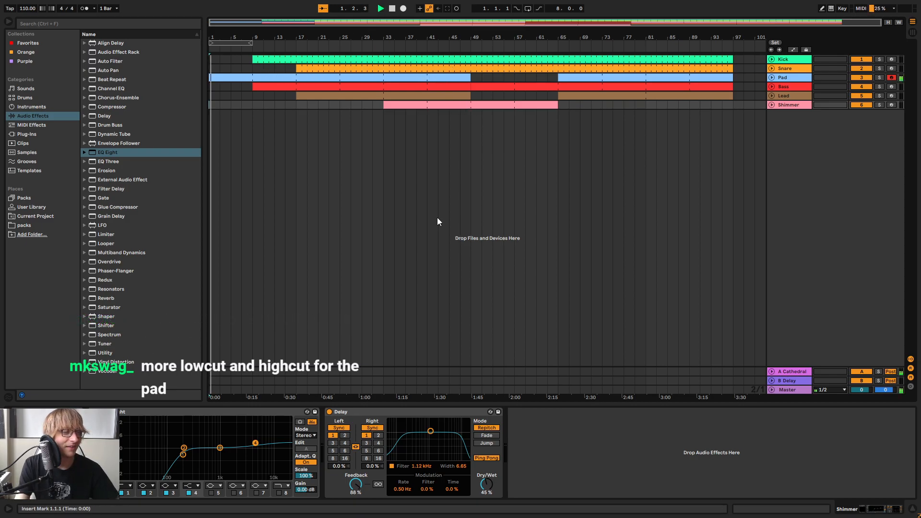
left_click(789, 78)
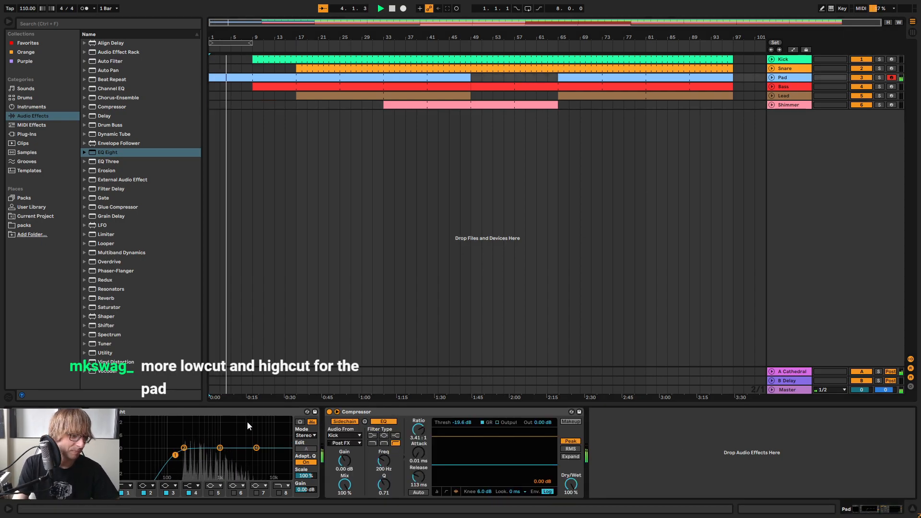
left_click(301, 46)
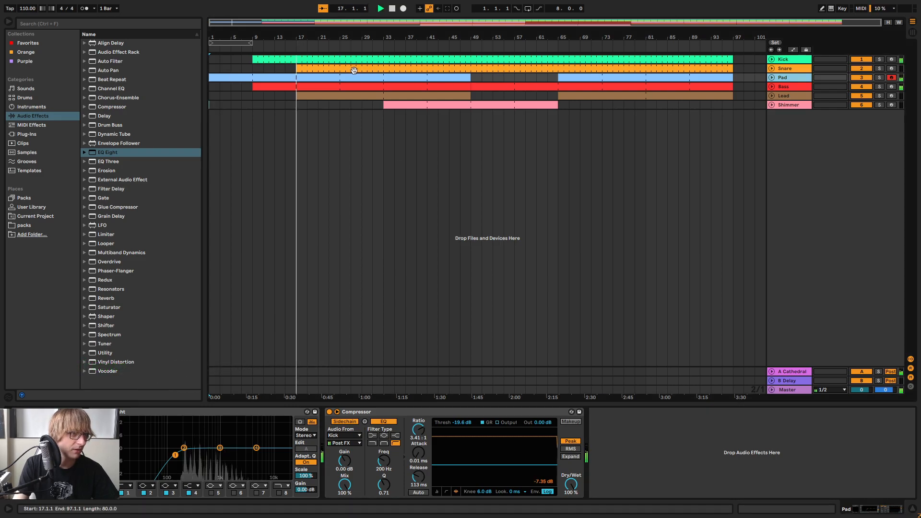
left_click(380, 47)
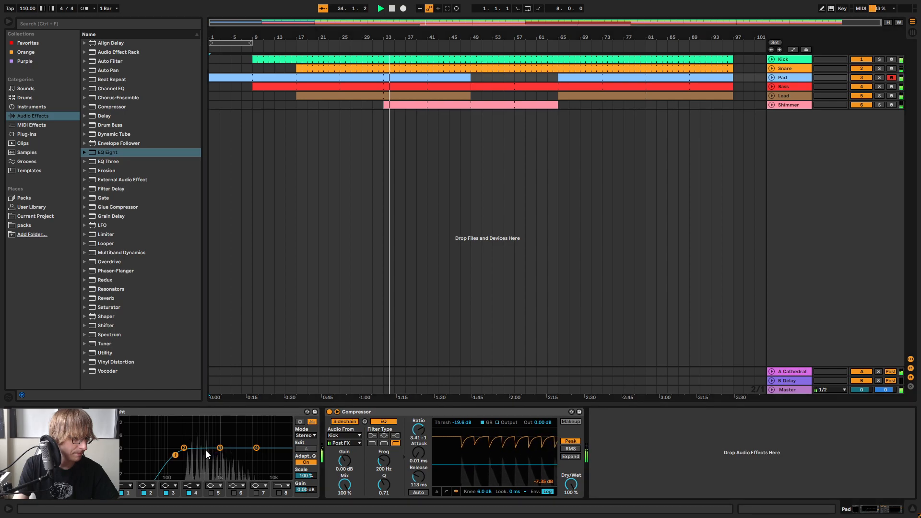
left_click(880, 77)
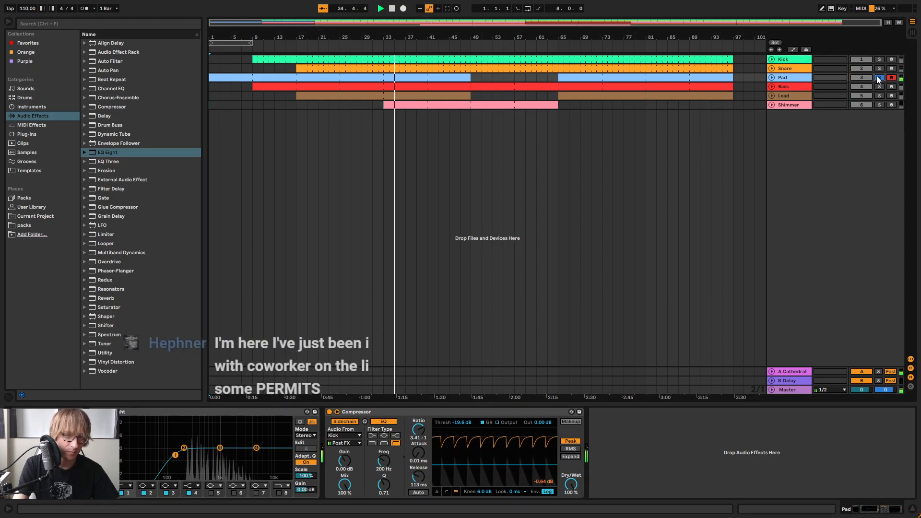
left_click_drag(217, 450, 197, 453)
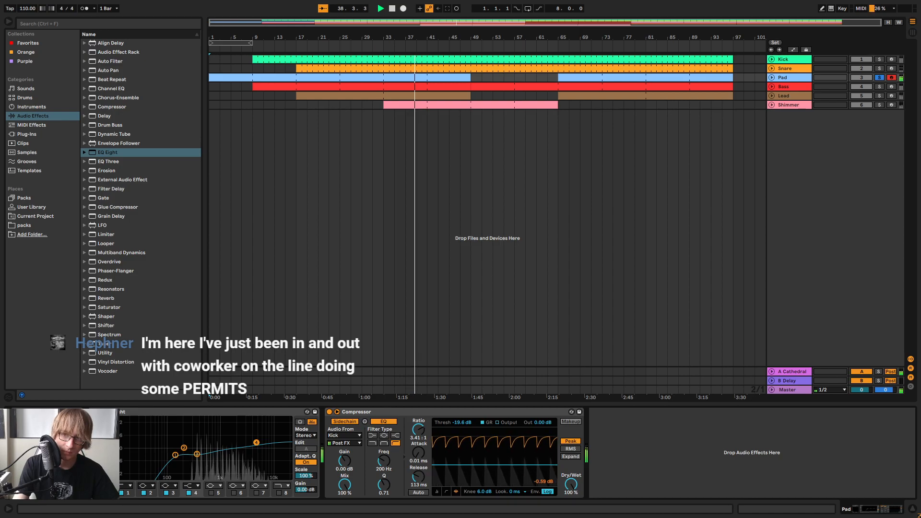
left_click_drag(256, 445, 256, 442)
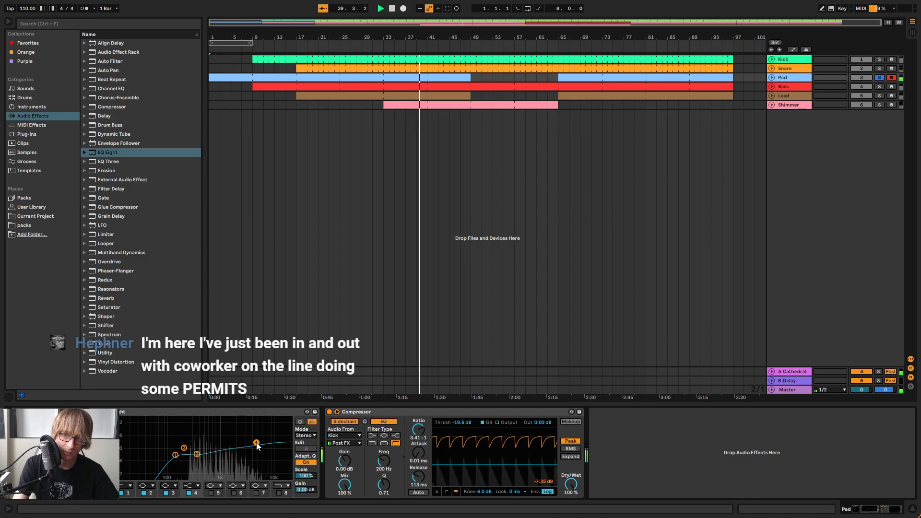
left_click(879, 78)
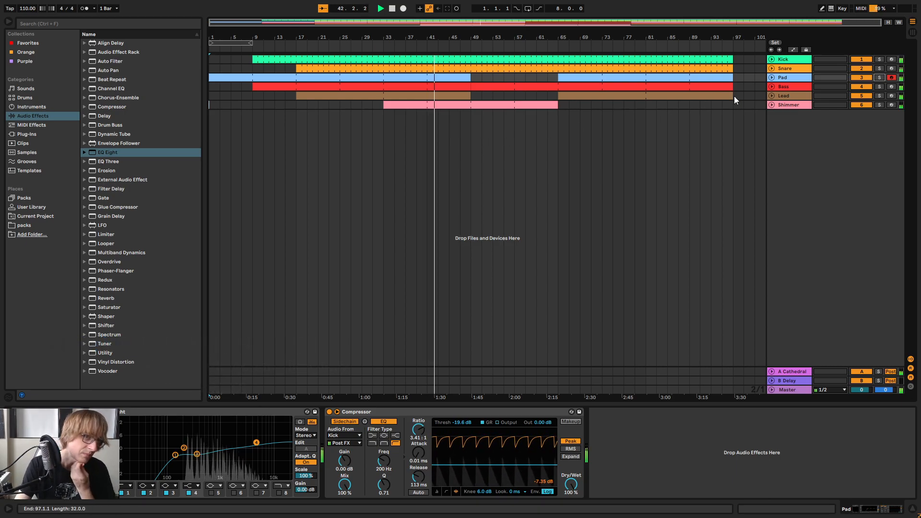
Examine the Lead track's effects and listen through the transition at bar 49, stopping playback at the end
left_click(792, 95)
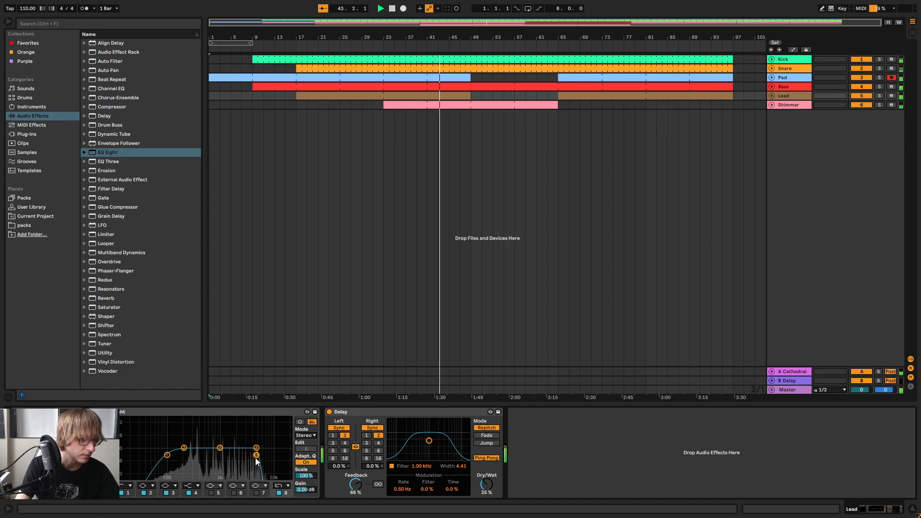
left_click(496, 96)
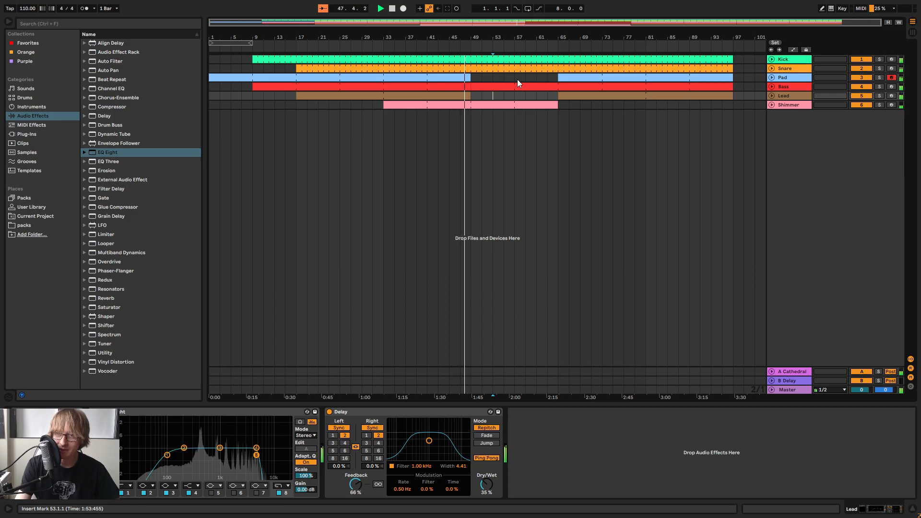
left_click(586, 155)
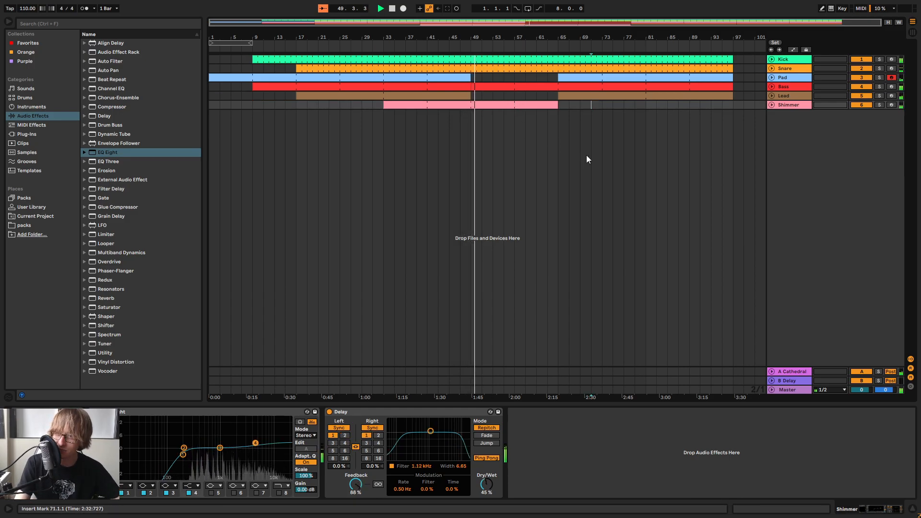
left_click(625, 174)
left_click(547, 105)
key("space")
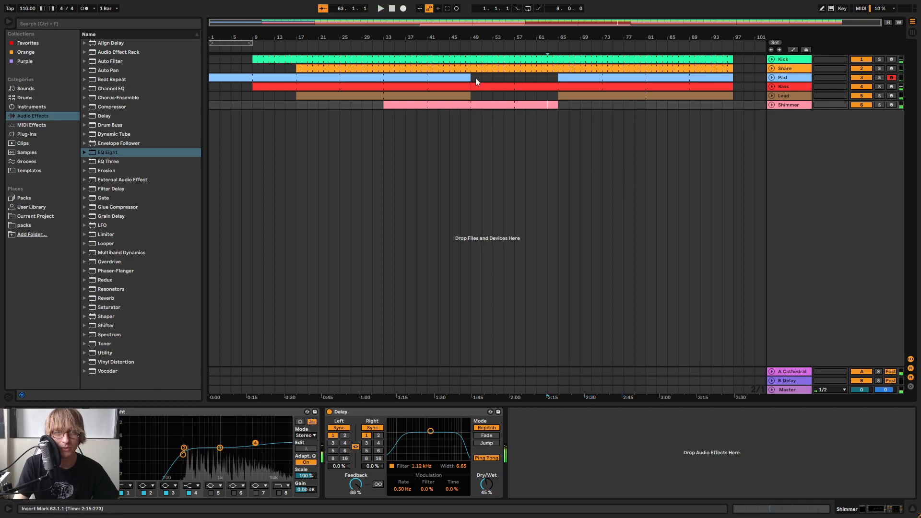
Play from about bar 30, unfold the Shimmer track and trim its clip's end to 49.3.1
left_click(362, 46)
left_click_drag(473, 36, 553, 47)
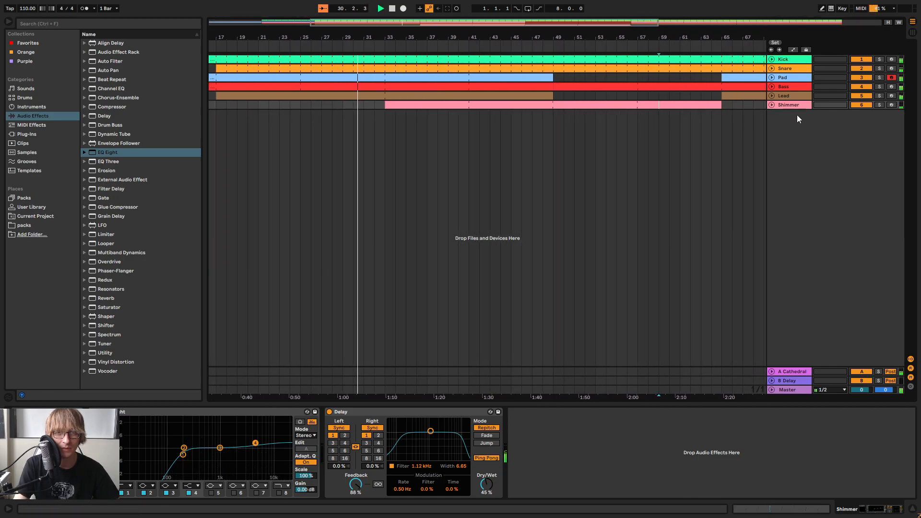
left_click(771, 105)
left_click_drag(719, 123, 563, 123)
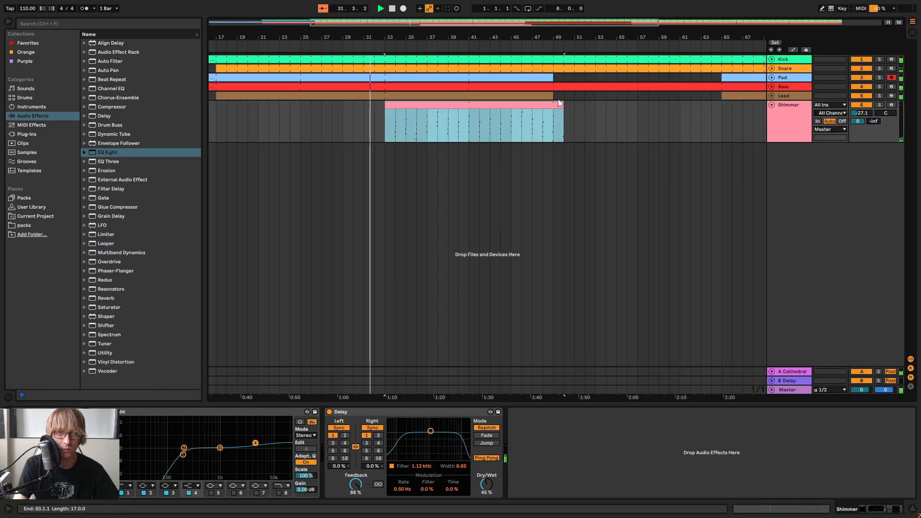
left_click_drag(560, 40, 560, 63)
left_click_drag(571, 105, 556, 106)
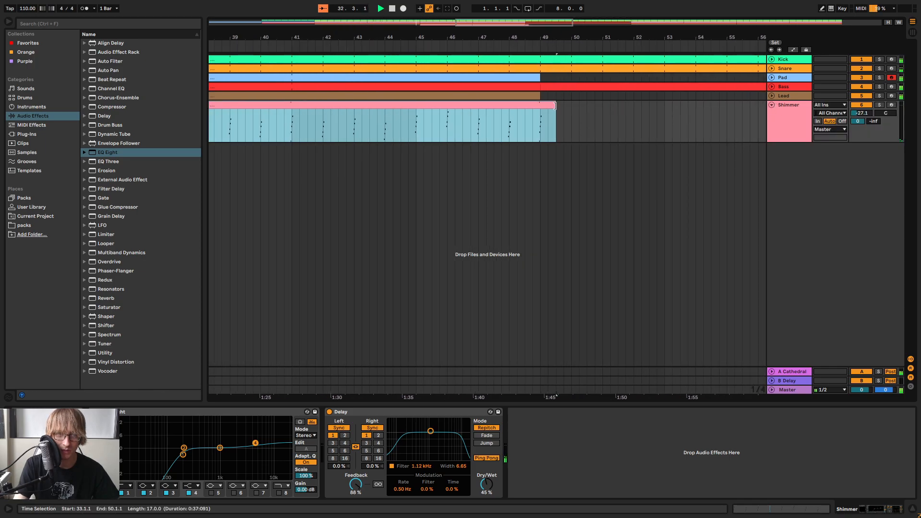
left_click_drag(548, 34, 480, 15)
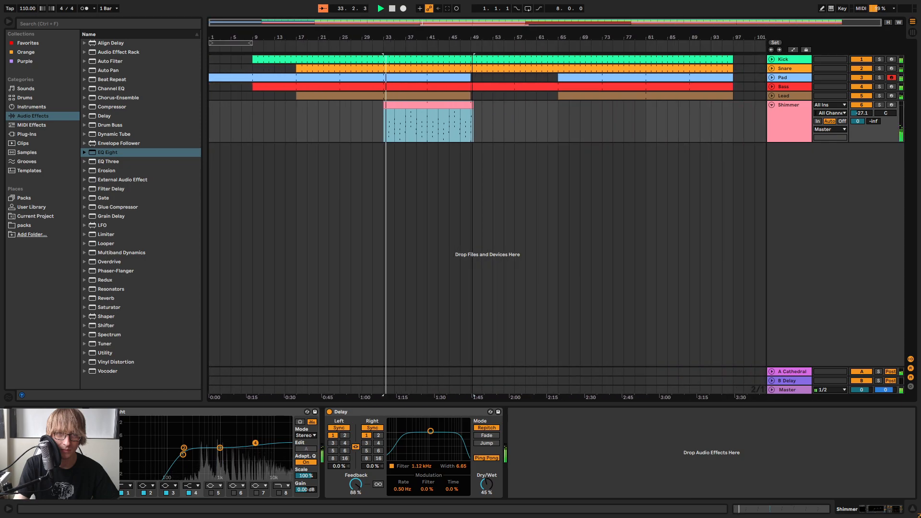
Extend the Shimmer clip's start slightly back to 32.4.4 and fold the track
left_click_drag(387, 38, 443, 105)
left_click(459, 134)
left_click_drag(450, 38, 532, 6)
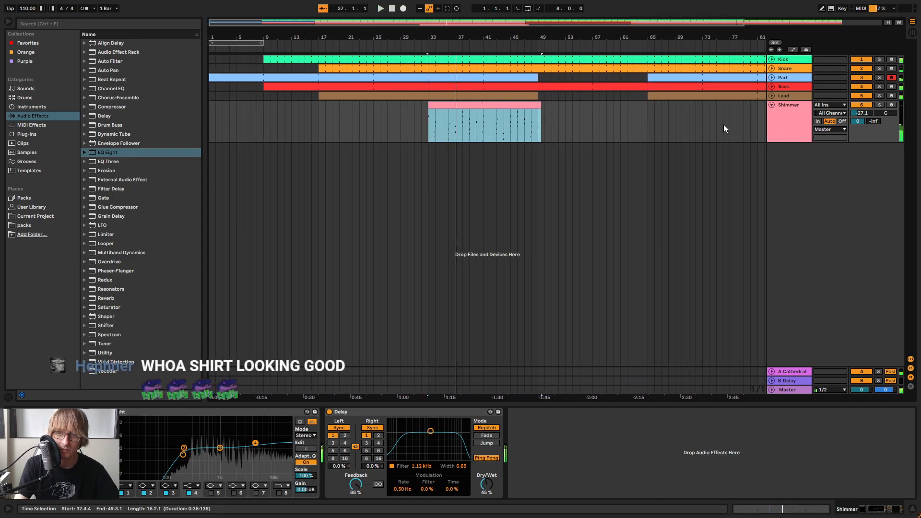
left_click(771, 105)
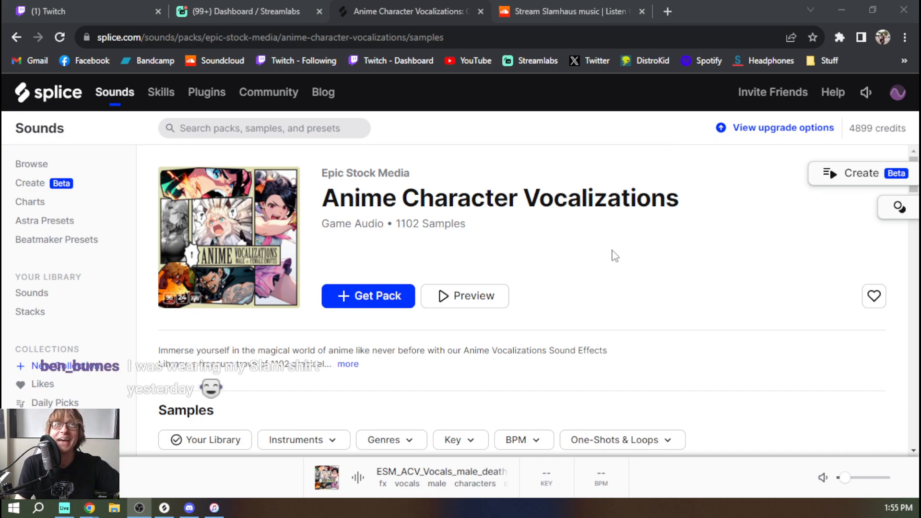
Switch to Splice and preview the first few vocal samples in the Anime Character Vocalizations pack
scroll(298, 225, "down", 4)
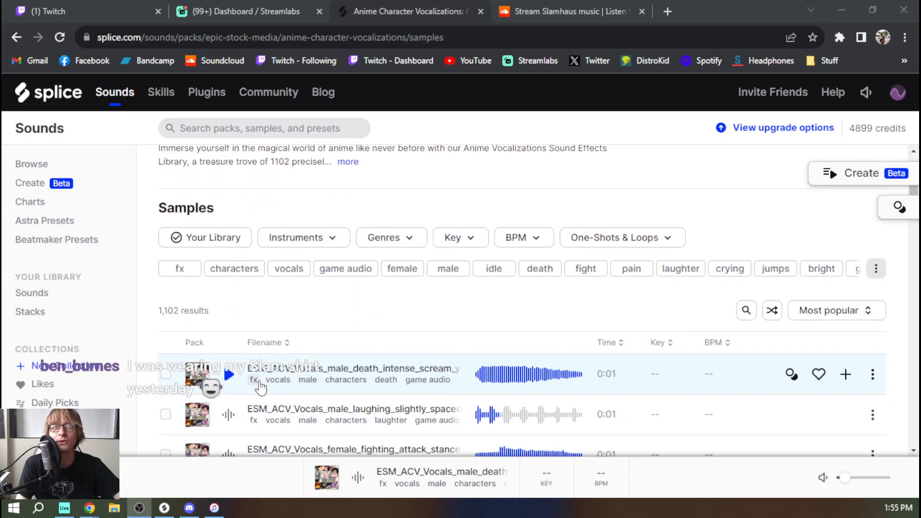
left_click(228, 376)
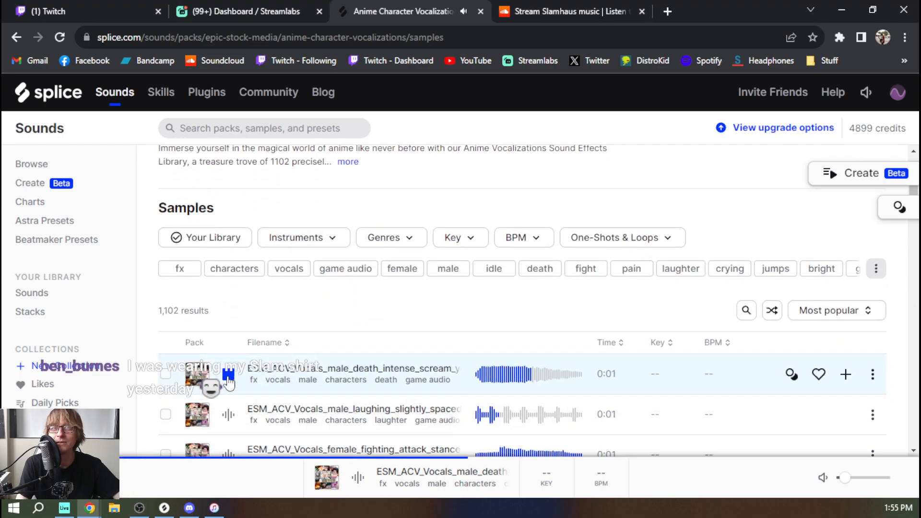
left_click(238, 415)
scroll(240, 416, "down", 1)
key("Down")
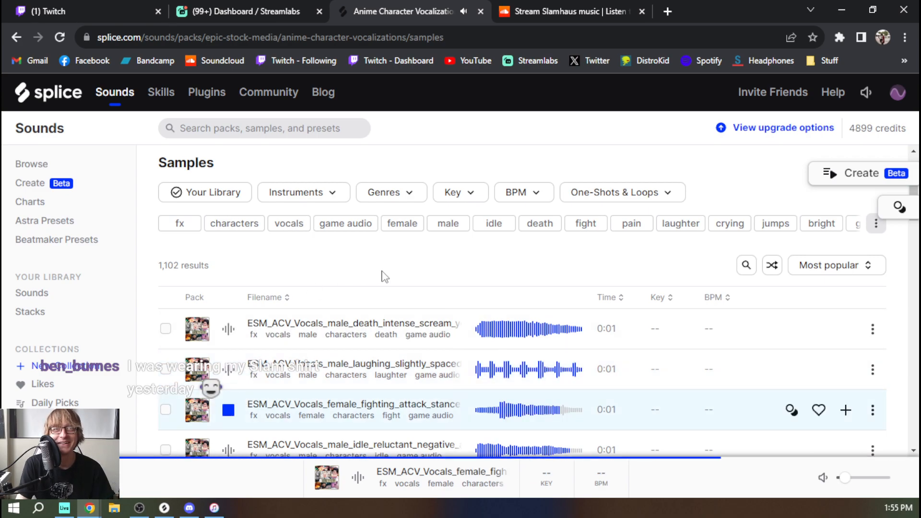
key("Down")
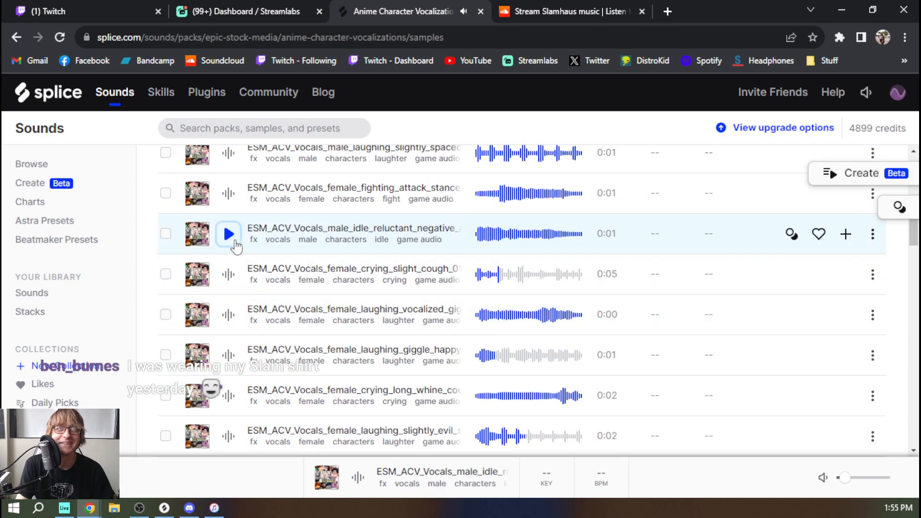
Revisit the pack's overview and preview its female crying and laughing samples
scroll(240, 249, "up", 4)
scroll(243, 248, "up", 6)
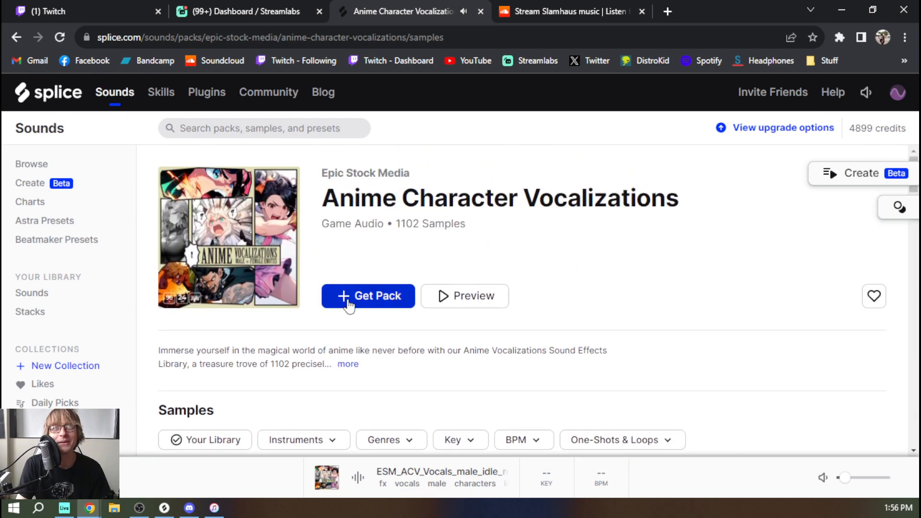
scroll(349, 305, "down", 10)
left_click(228, 332)
key("Down")
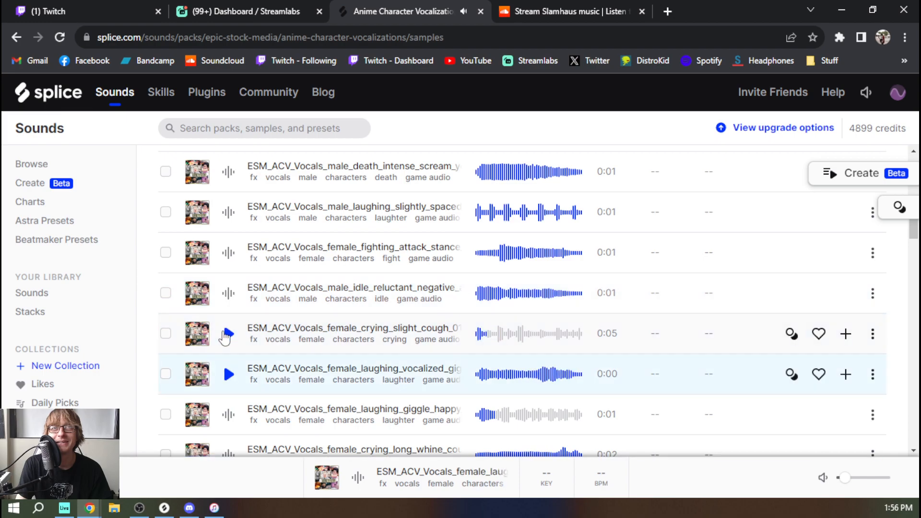
Preview more vocal samples further down the pack, including the female long whine crying and slightly evil laughing ones
key("Down")
scroll(226, 336, "down", 3)
key("Down")
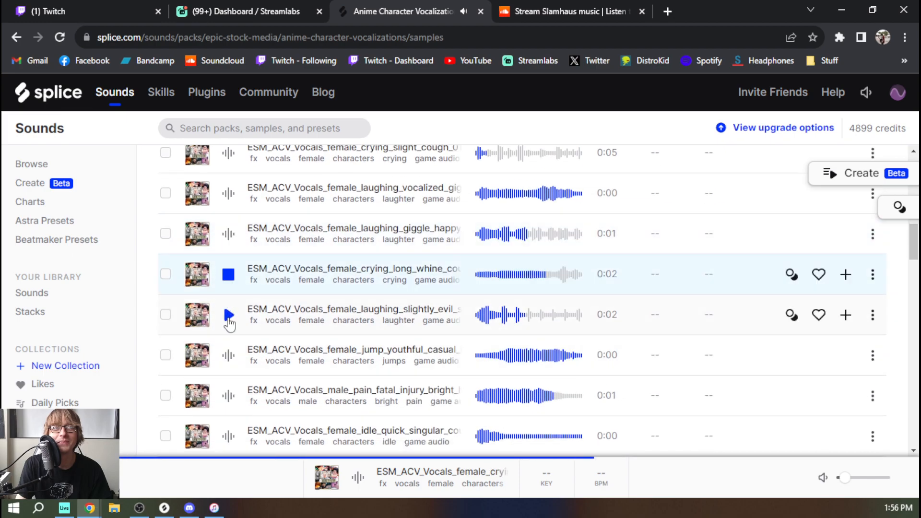
left_click(227, 318)
left_click(228, 318)
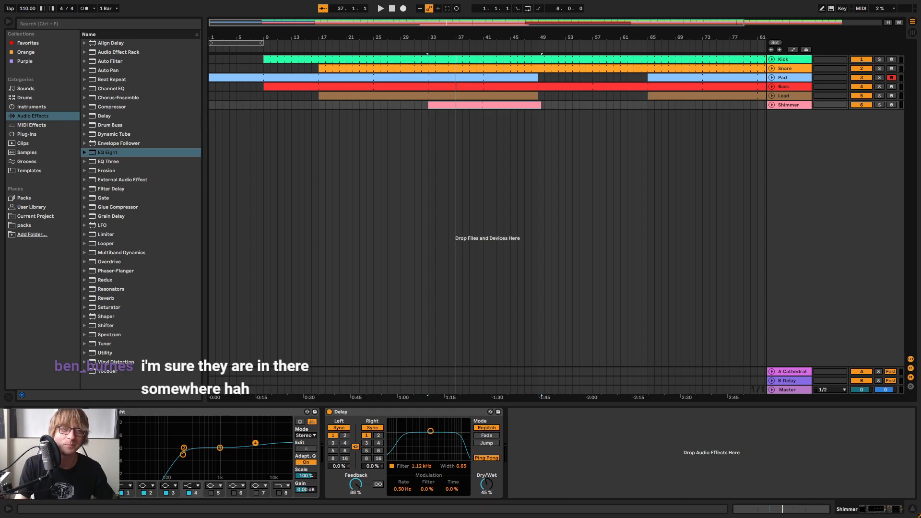
Switch to Ableton Live, play the arrangement from about bar 33 and place the insert marker at bar 55 on the Shimmer track
key("minus")
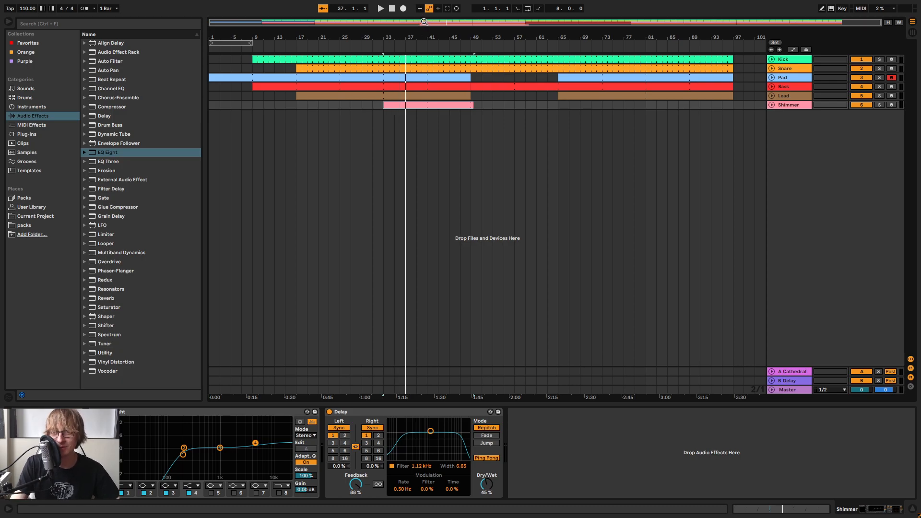
left_click(509, 126)
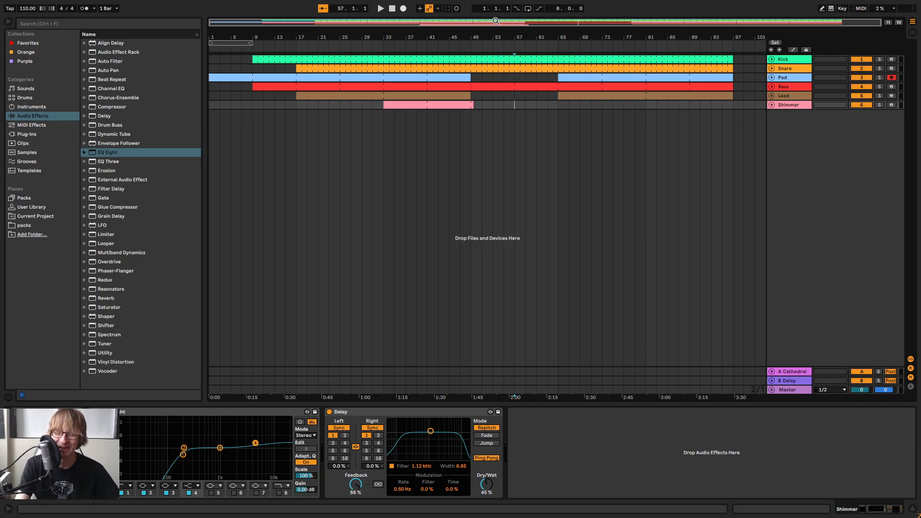
left_click(384, 48)
left_click_drag(414, 36, 455, 32)
key("space")
left_click(547, 130)
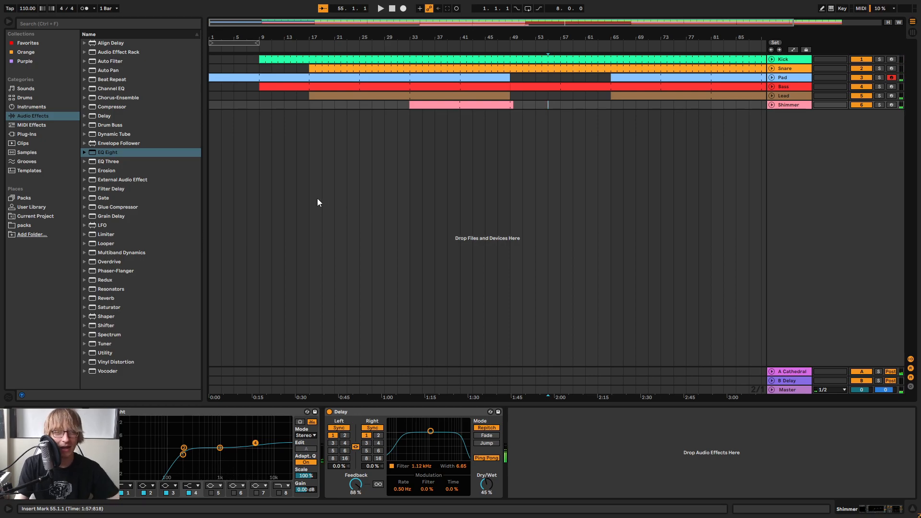
Load ADM COIN-OP Noise.adg from the User Library's Coin Op instrument presets onto a new track below Shimmer
left_click(27, 135)
left_click(33, 116)
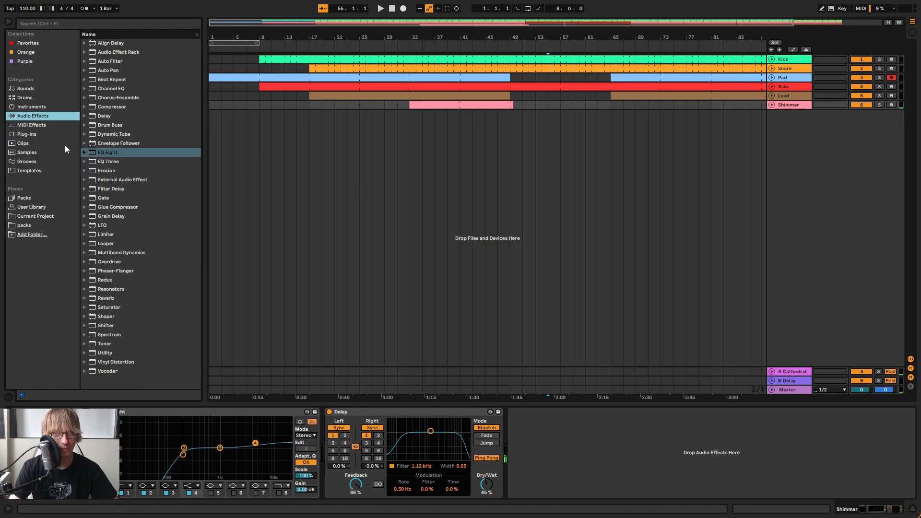
left_click(34, 208)
scroll(116, 139, "down", 15)
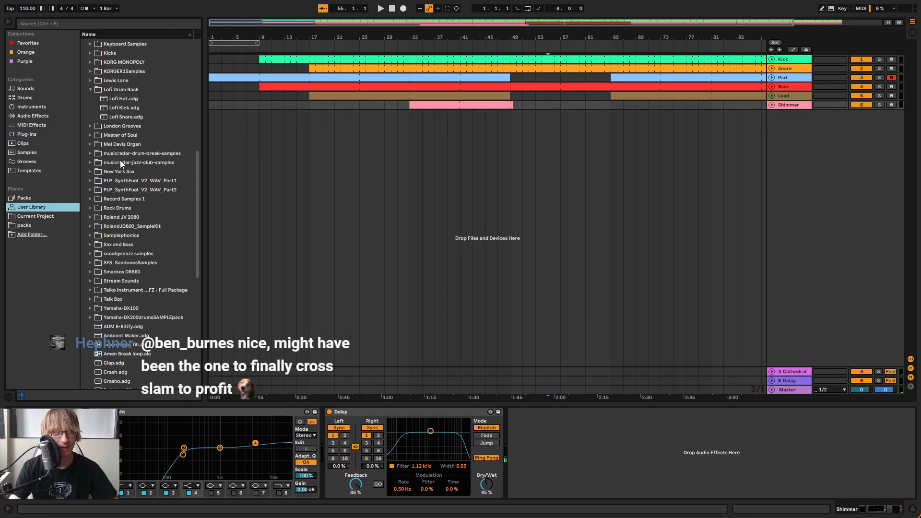
scroll(113, 156, "up", 15)
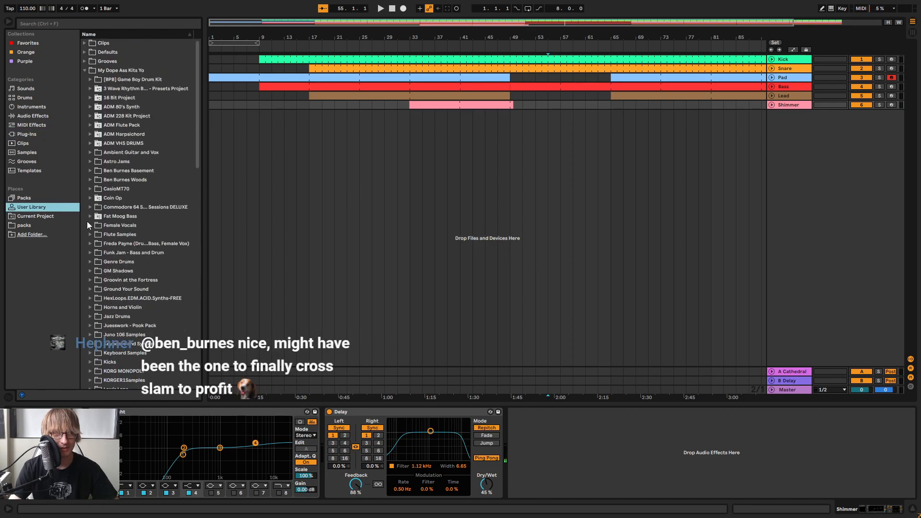
left_click(89, 199)
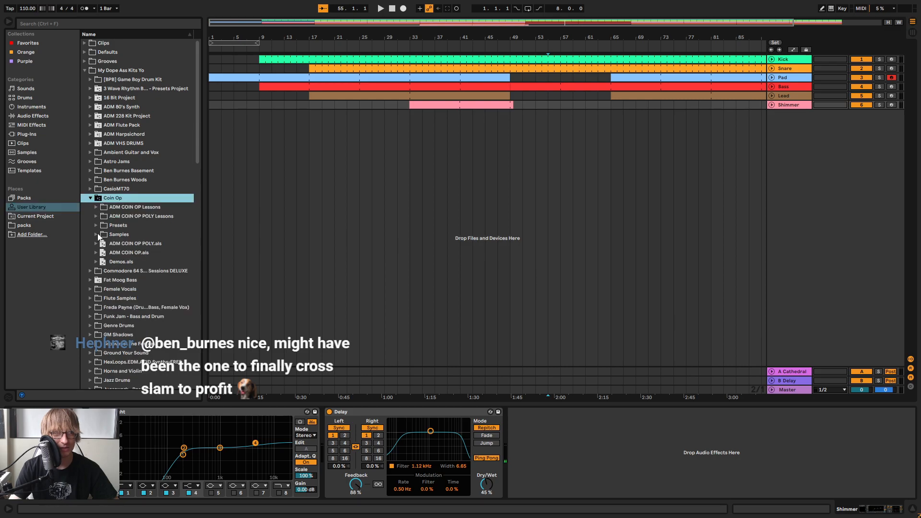
left_click(96, 235)
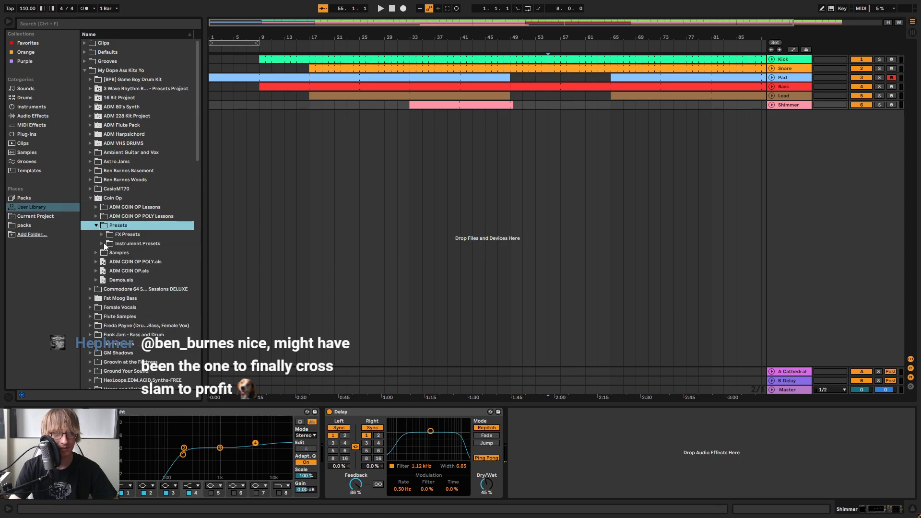
left_click(104, 243)
left_click(182, 263)
left_click_drag(185, 263, 542, 195)
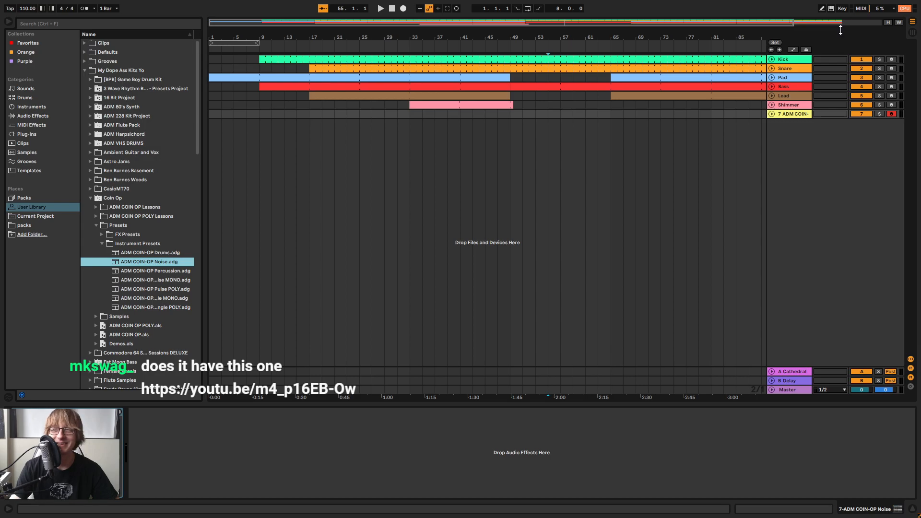
Check the linked YouTube video in the browser and return to the arrangement in Ableton Live
key("alt+Tab")
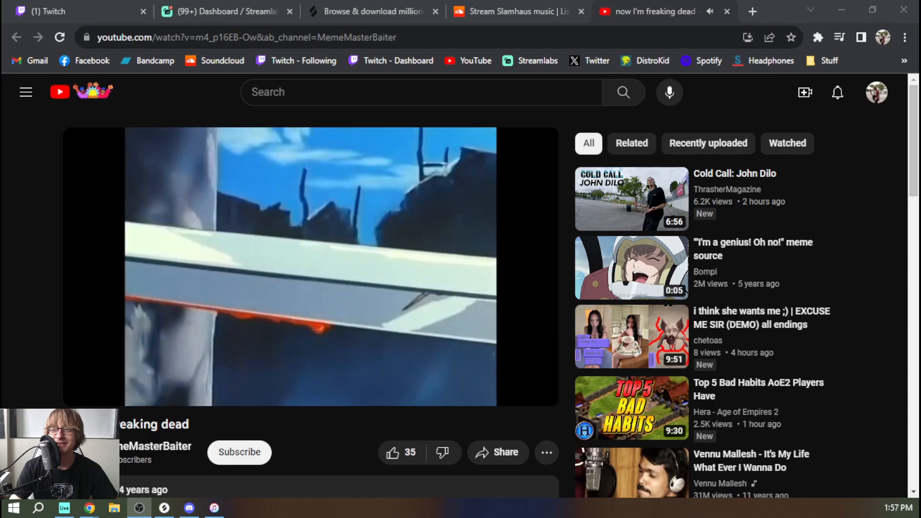
key("alt+Tab")
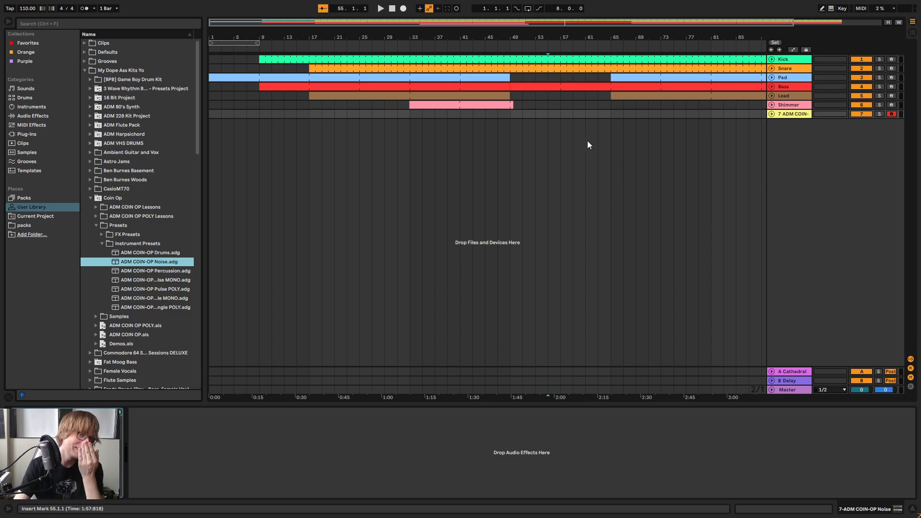
left_click_drag(585, 37, 538, 36)
left_click_drag(295, 39, 295, 37)
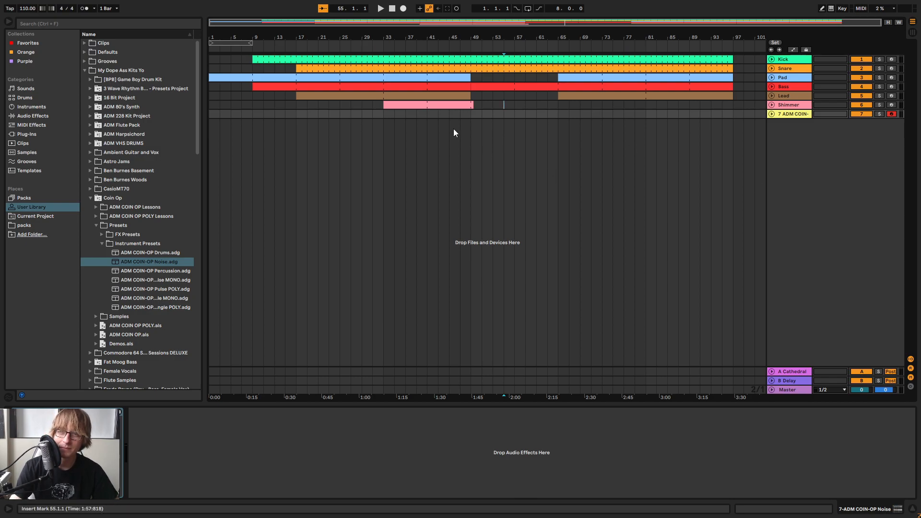
Play the arrangement from the beginning, from bar 17 and from bar 33
left_click(392, 8)
left_click(381, 8)
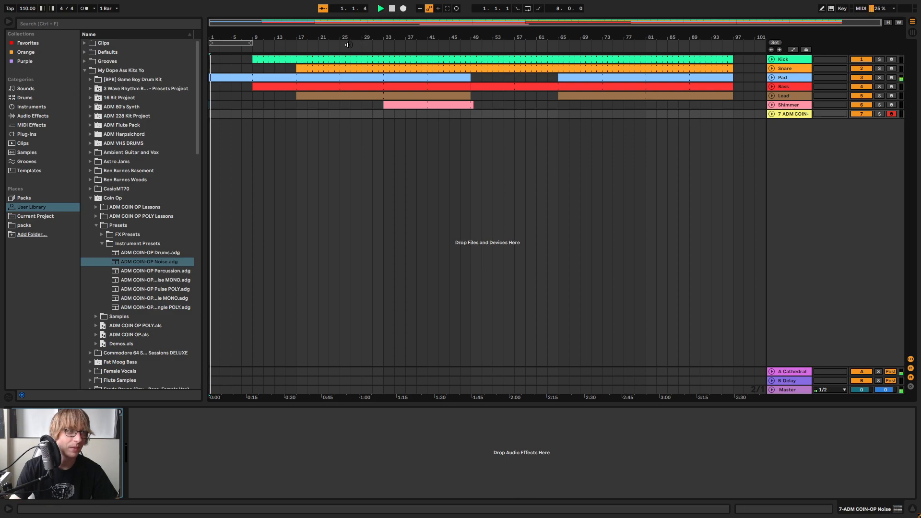
left_click(296, 48)
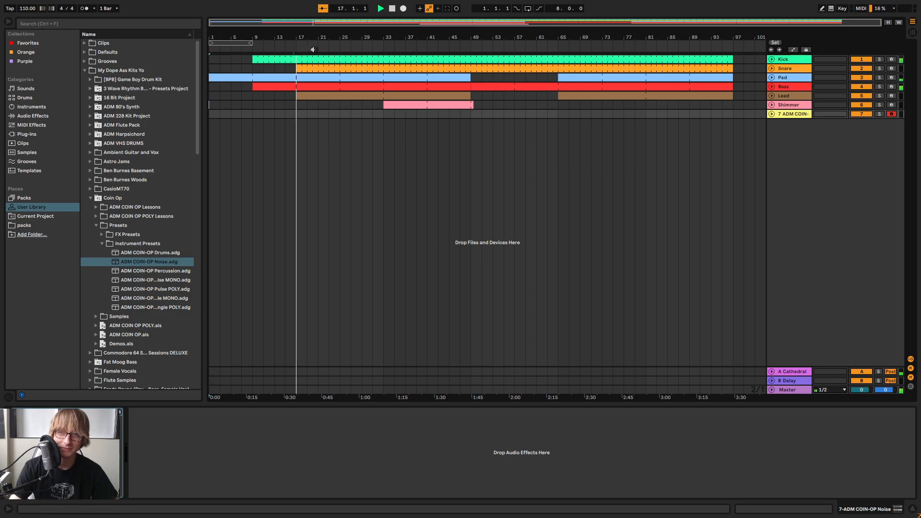
left_click(387, 111)
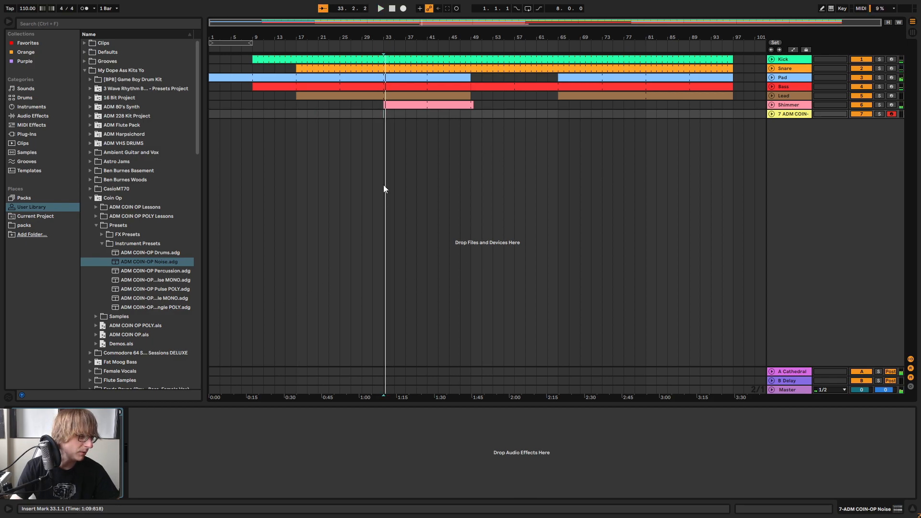
key("space")
Set the COIN-OP Noise track's volume to -12 dB and add the EQ Eight preset Hat EQ 1 to it
left_click(763, 114)
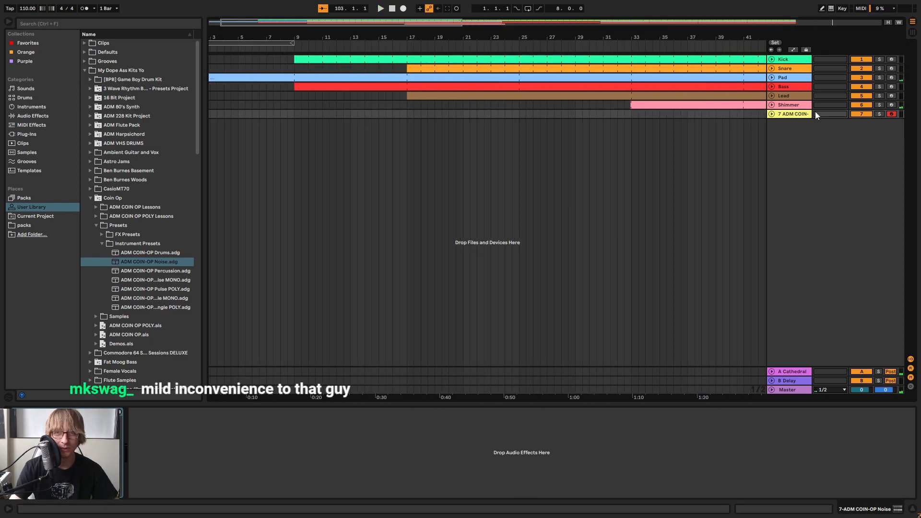
key("Tab")
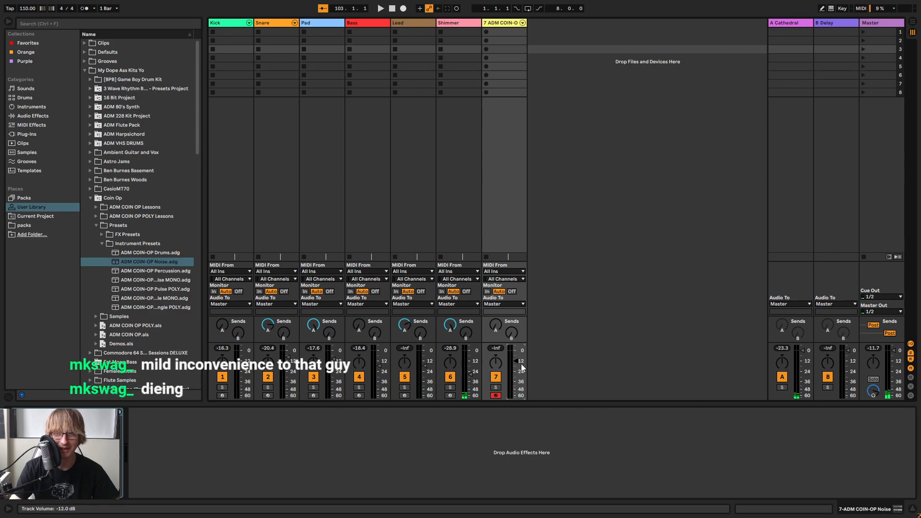
key("Tab")
left_click(37, 116)
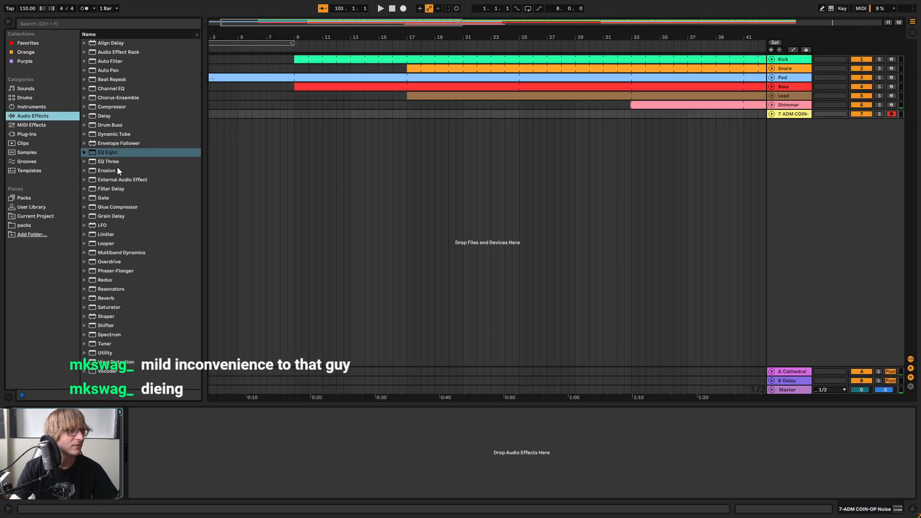
left_click(84, 153)
left_click_drag(126, 208, 390, 441)
Insert a two-beat MIDI clip at bar 17 looped out to bar 33 on the noise track and lower its volume to -24 dB
left_click(666, 114)
double_click(413, 115)
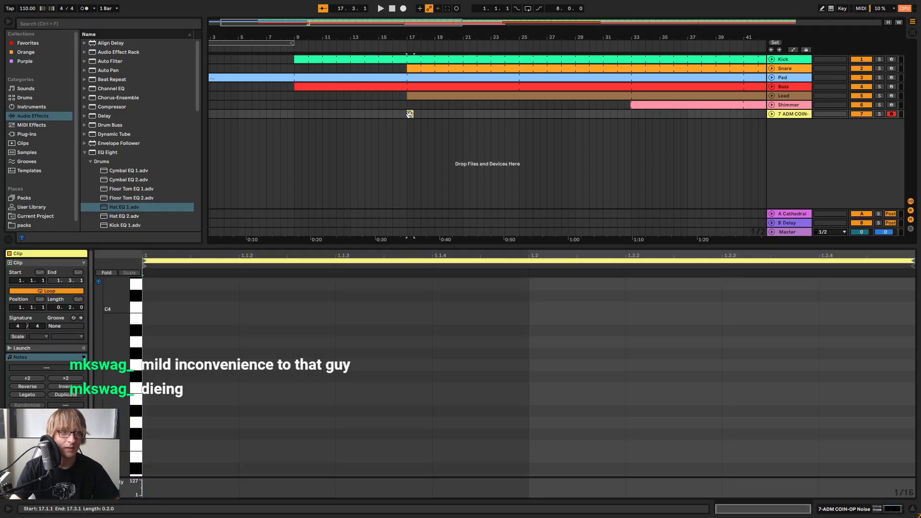
left_click_drag(414, 114, 628, 125)
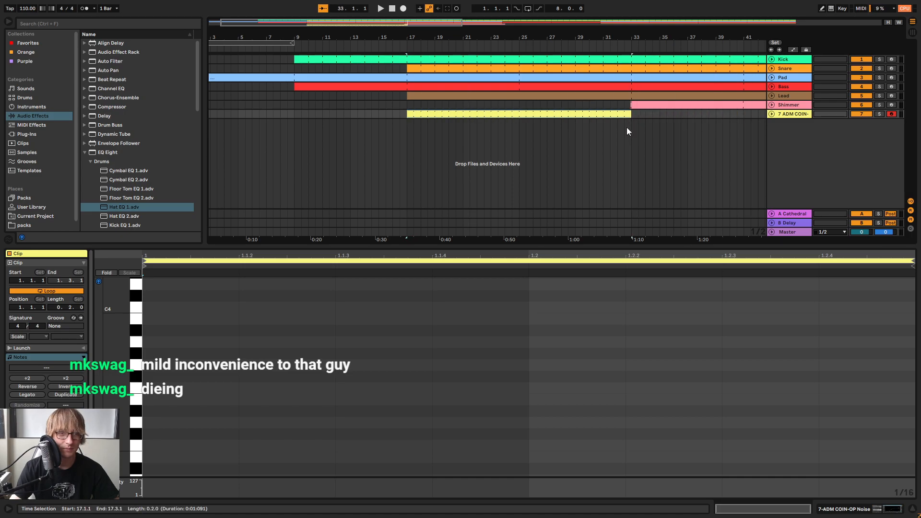
key("Tab")
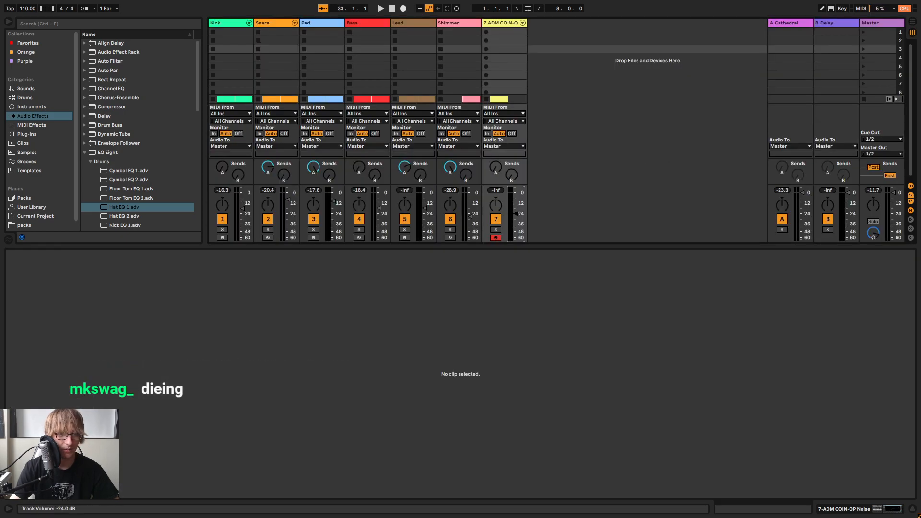
key("Tab")
Add sixteenth-note D7 hits at 1.1.1 and 1.2 in the noise clip
double_click(182, 379)
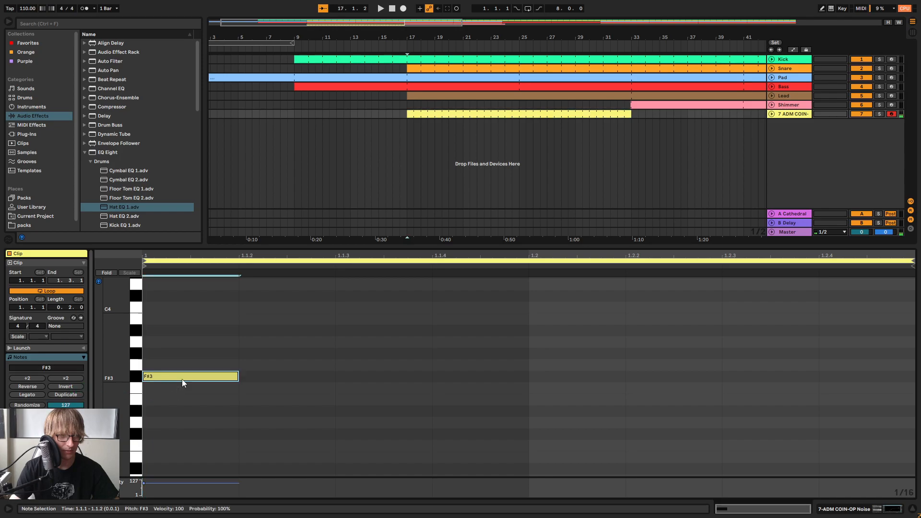
left_click_drag(188, 379, 197, 277)
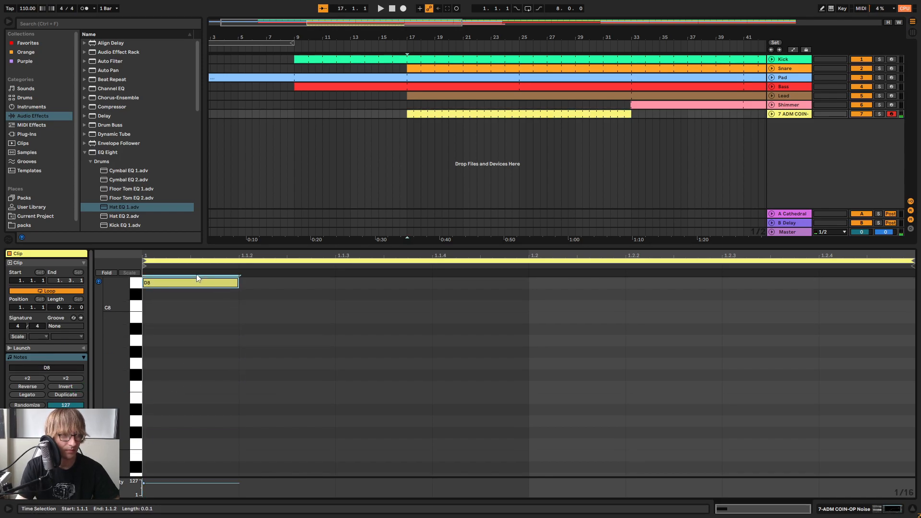
key("shift+Down")
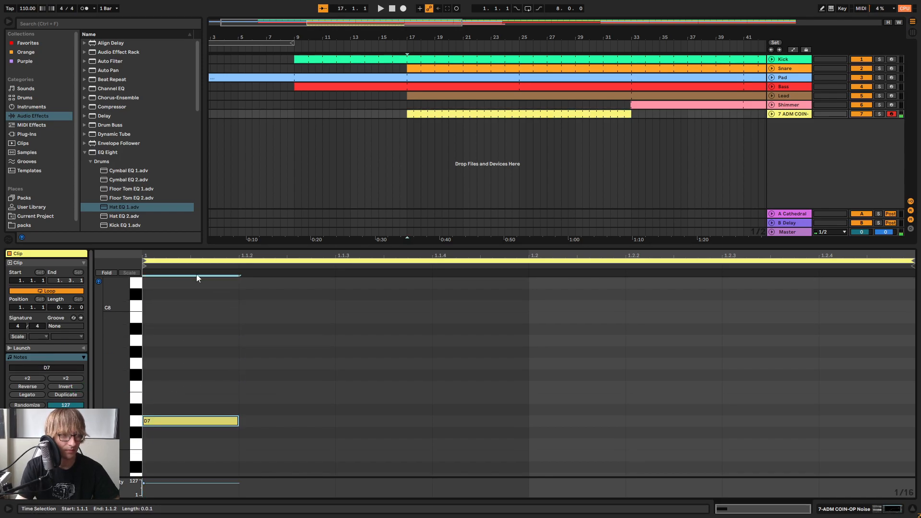
double_click(546, 420)
Try shortening both D7 notes together, and undo the change
left_click_drag(665, 372, 185, 434)
left_click_drag(238, 421, 205, 421)
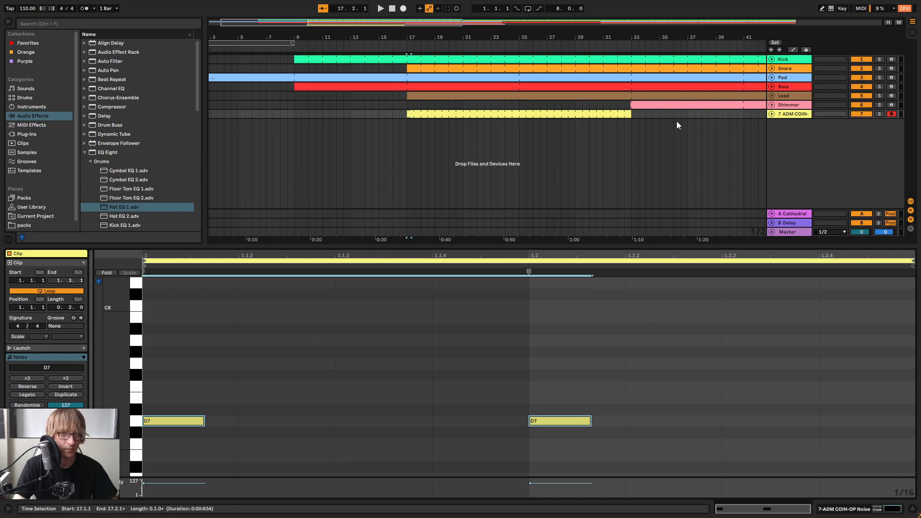
key("ctrl+z")
Shorten the noise clip to two beats, ending at 17.3.1, and make it a non-looping clip
left_click(650, 144)
left_click(629, 115)
left_click_drag(629, 115, 413, 115)
left_click_drag(412, 39, 443, 57)
left_click(491, 122)
right_click(442, 115)
left_click(464, 193)
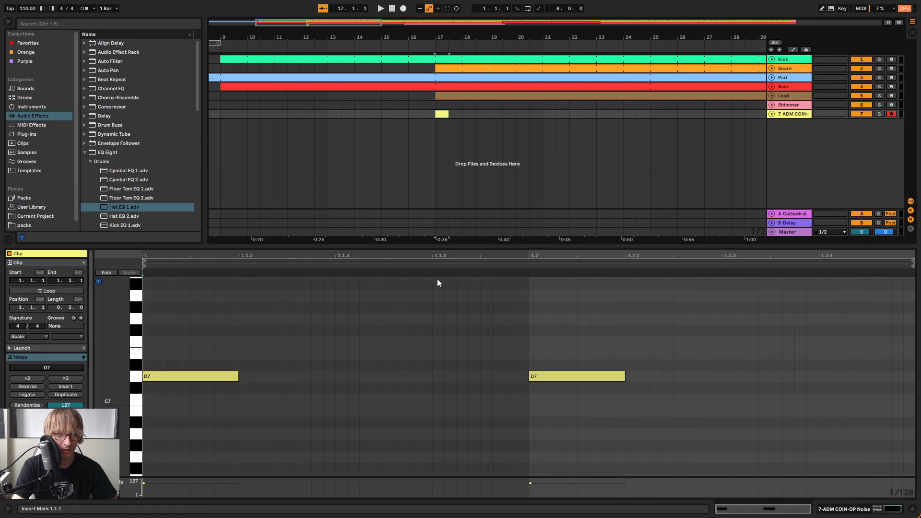
Copy the two D7 notes and paste them at 1.1.3, checking the pattern in playback
left_click_drag(185, 402, 647, 321)
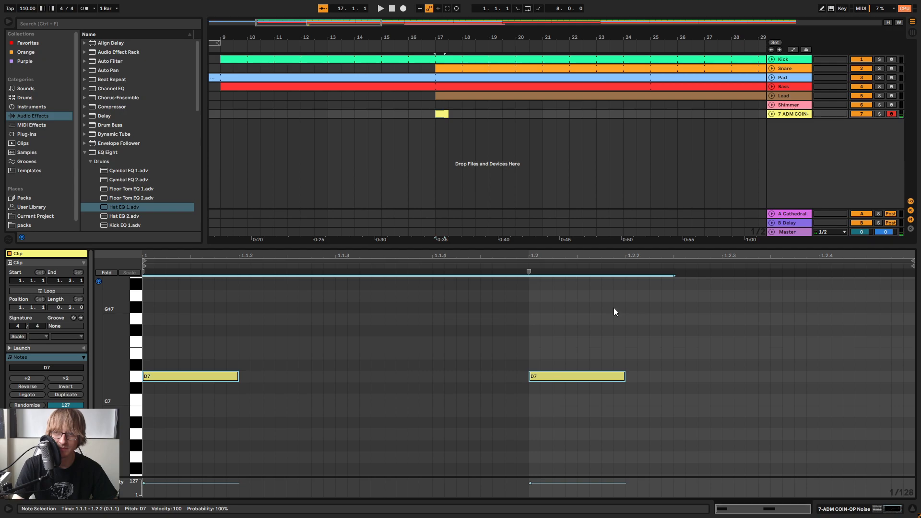
key("space")
key("space")
left_click(494, 300)
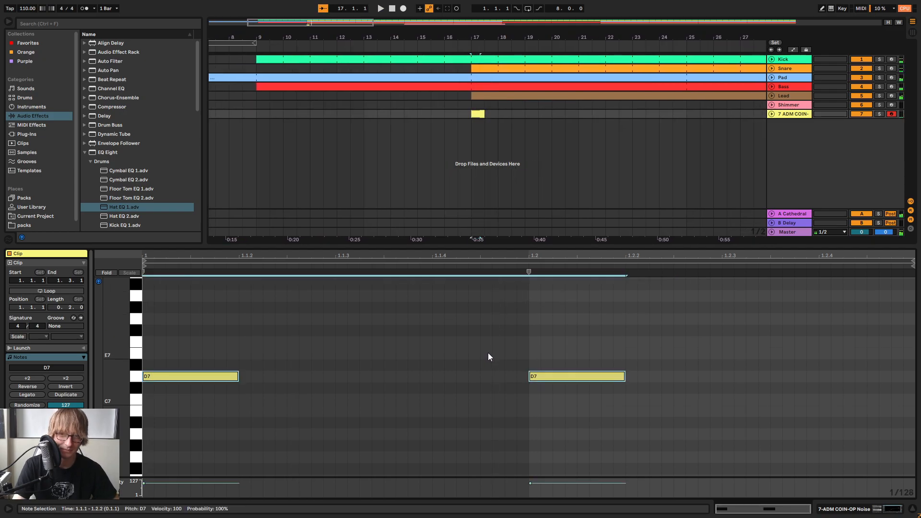
left_click(324, 329)
key("space")
left_click(339, 320)
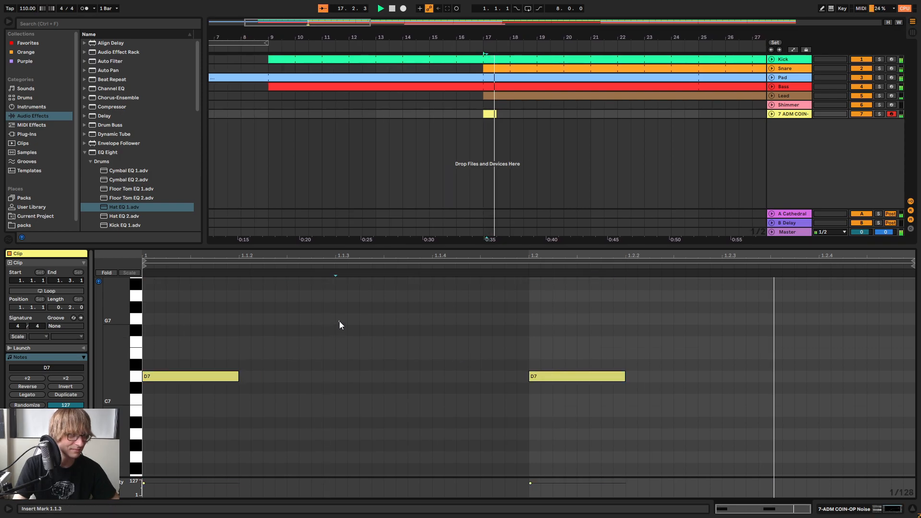
key("ctrl+v")
left_click(743, 309)
key("space")
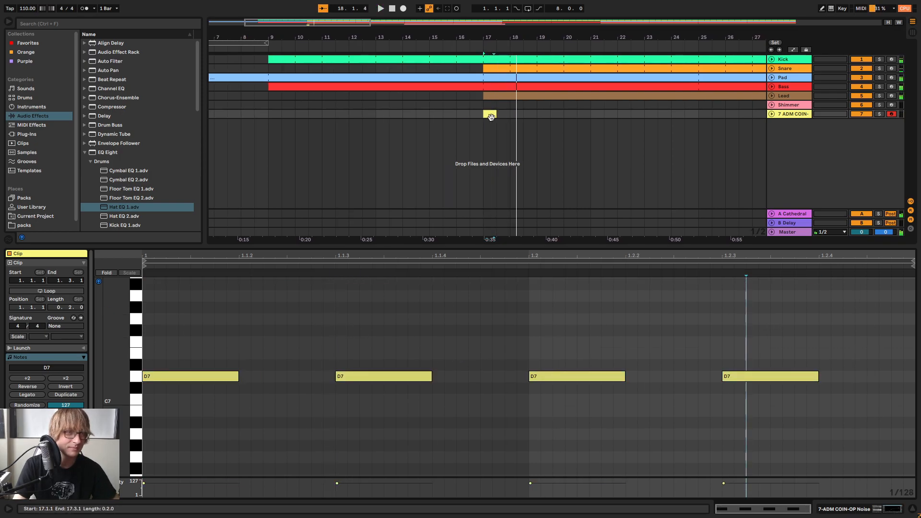
Loop the noise clip out past bar 27 and start playback
left_click(49, 291)
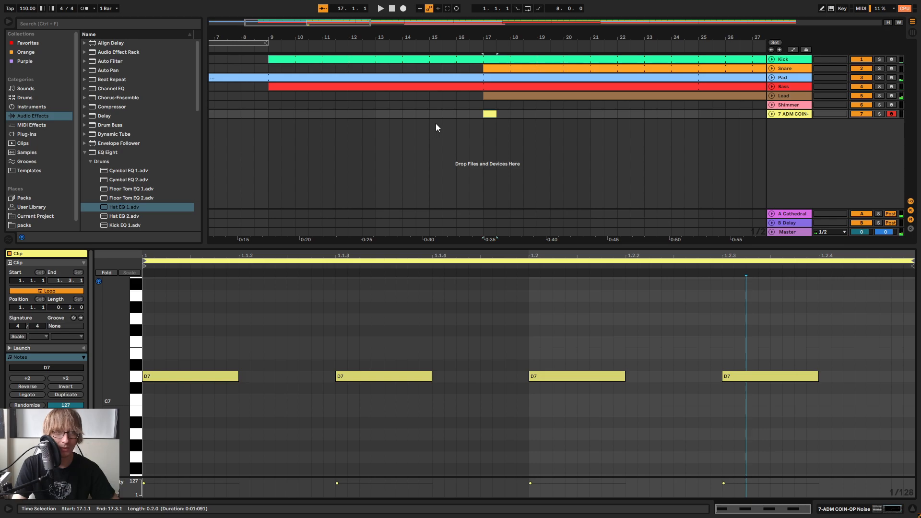
left_click_drag(495, 115, 920, 115)
left_click(594, 331)
key("space")
Shorten all four D7 notes in the clip to about a 64th note each
left_click(646, 328)
key("ctrl+a")
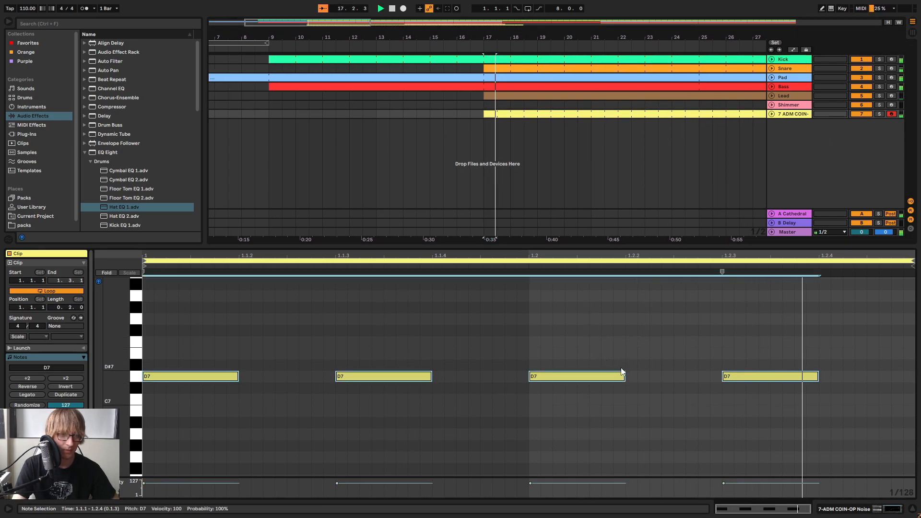
left_click_drag(624, 376, 549, 388)
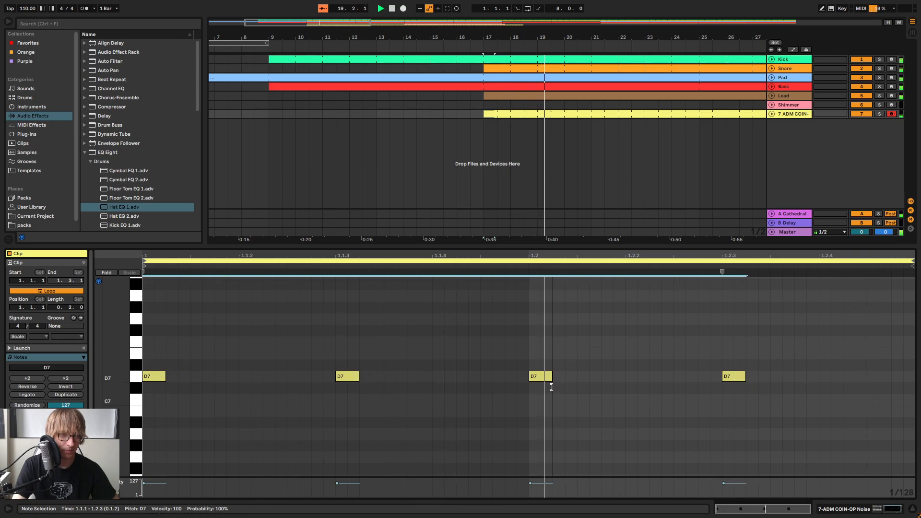
Set the sample selector of the COIN-OP noise instrument to 01
double_click(797, 114)
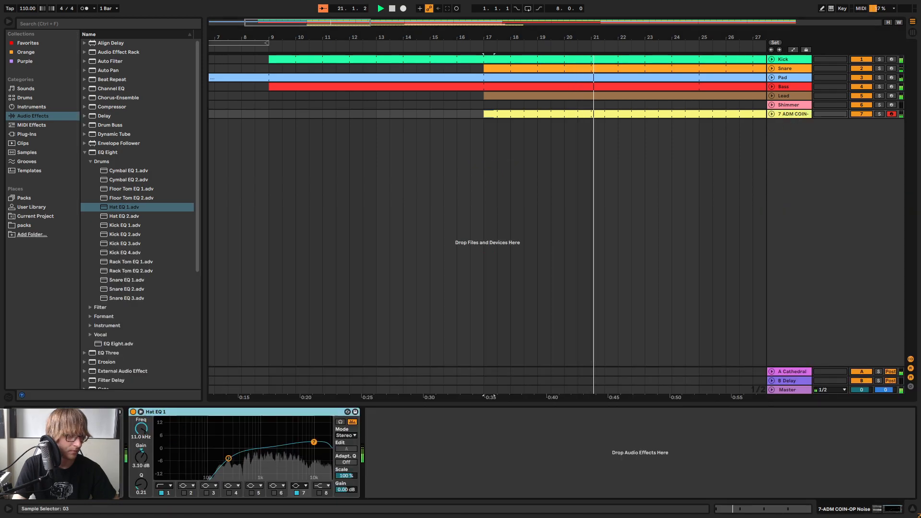
left_click(36, 438)
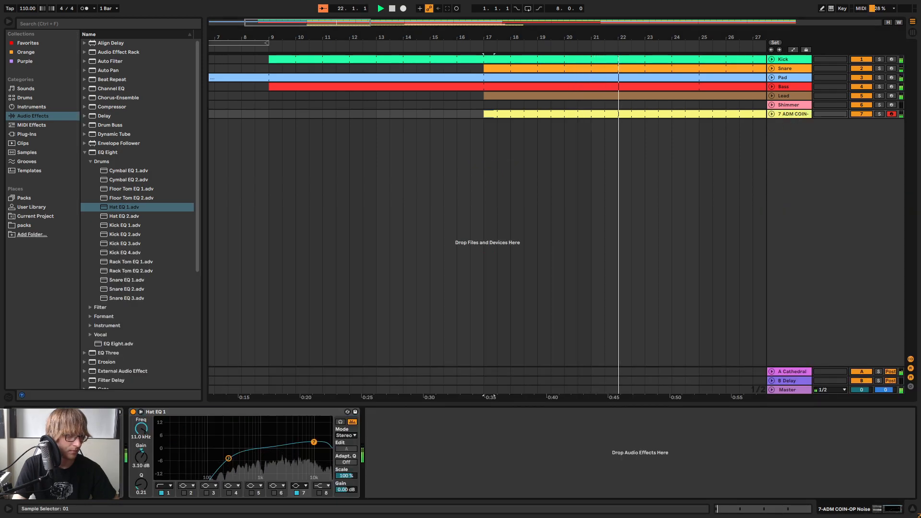
left_click_drag(36, 439, 36, 444)
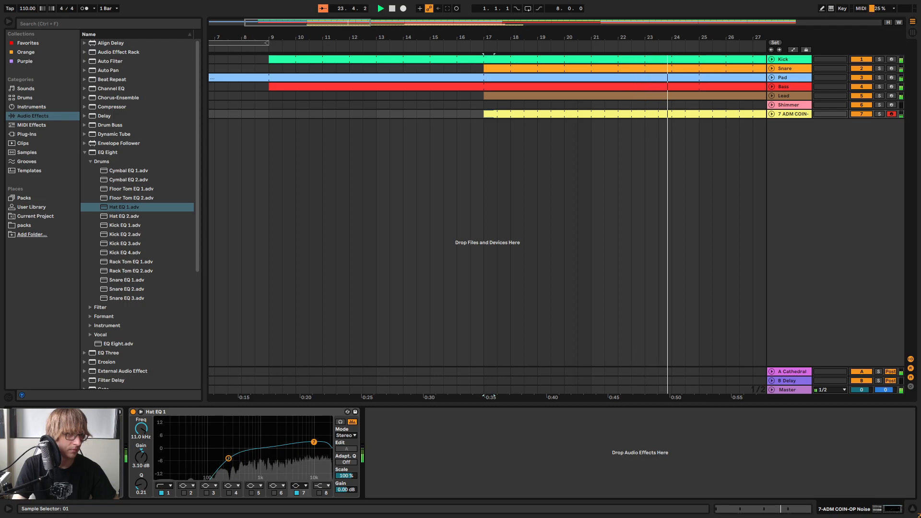
Reopen the noise clip's four-note D7 pattern and listen to it in playback
left_click(524, 114)
double_click(524, 114)
left_click(401, 392)
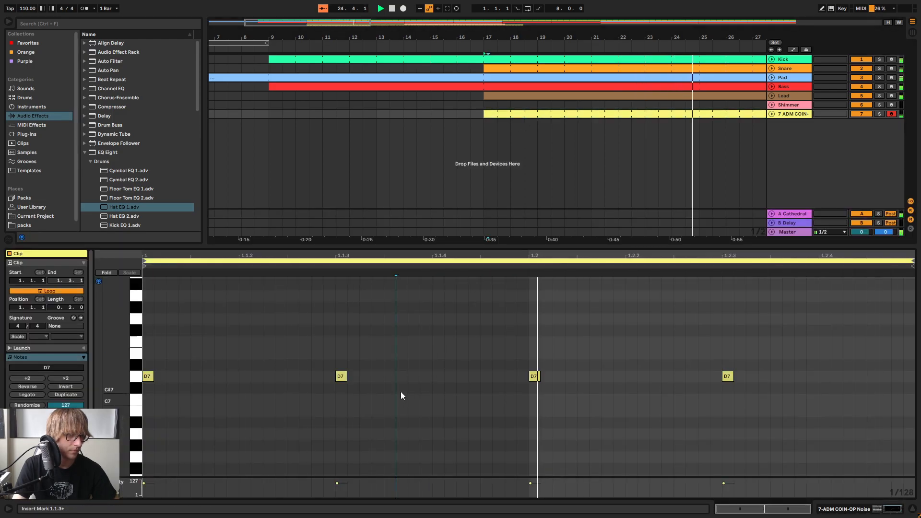
left_click_drag(370, 314, 332, 418)
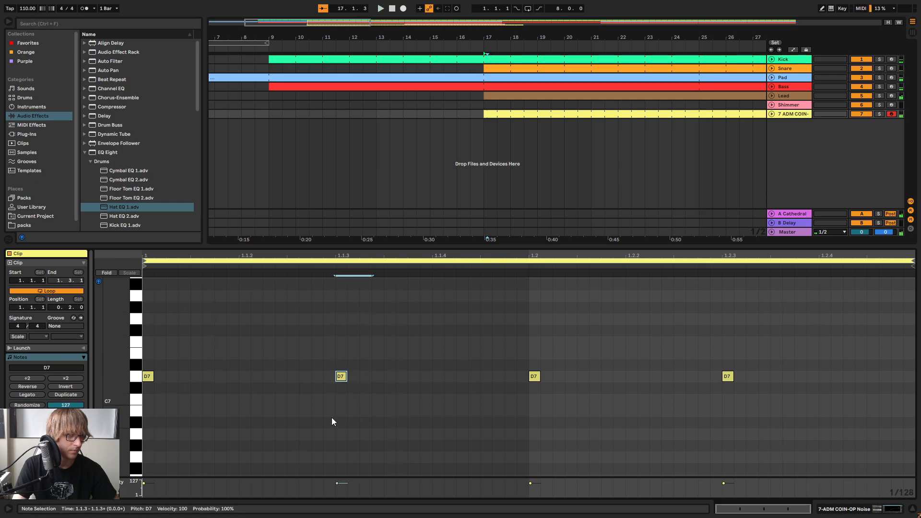
key("space")
left_click(480, 339)
left_click(632, 143)
key("space")
Shorten the noise clip to one bar, from 17.1.1 to 18.1.1, and consolidate it into a single clip
mouse_move(623, 35)
left_mouse_down()
mouse_move(623, 14)
mouse_move(527, 58)
mouse_move(508, 48)
left_mouse_up()
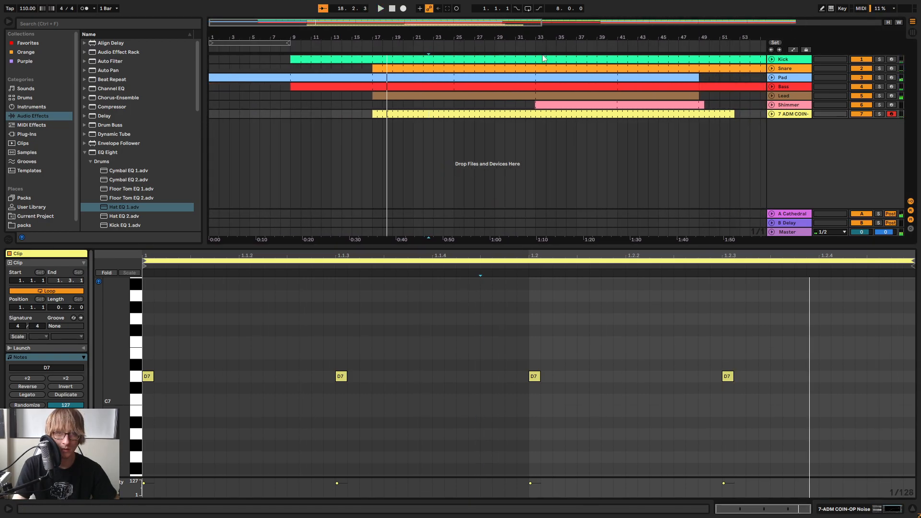
left_click_drag(733, 114, 383, 112)
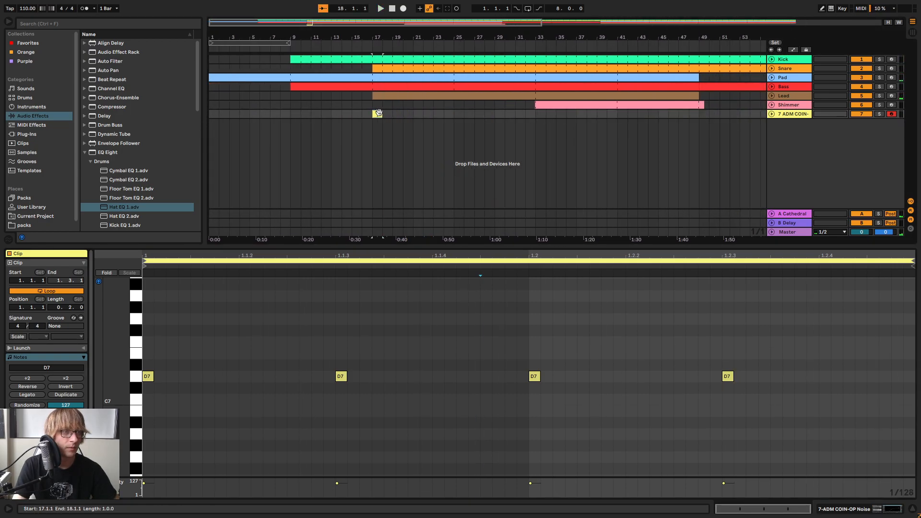
right_click(379, 112)
left_click(381, 193)
Try an extra D7 note at 1.1.4 in playback and remove it again
key("space")
left_click_drag(272, 344, 246, 393)
double_click(289, 376)
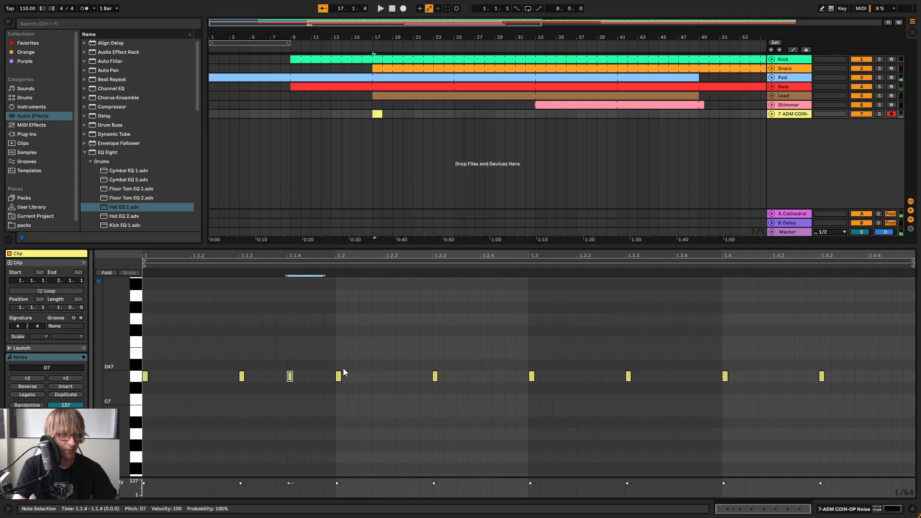
key("space")
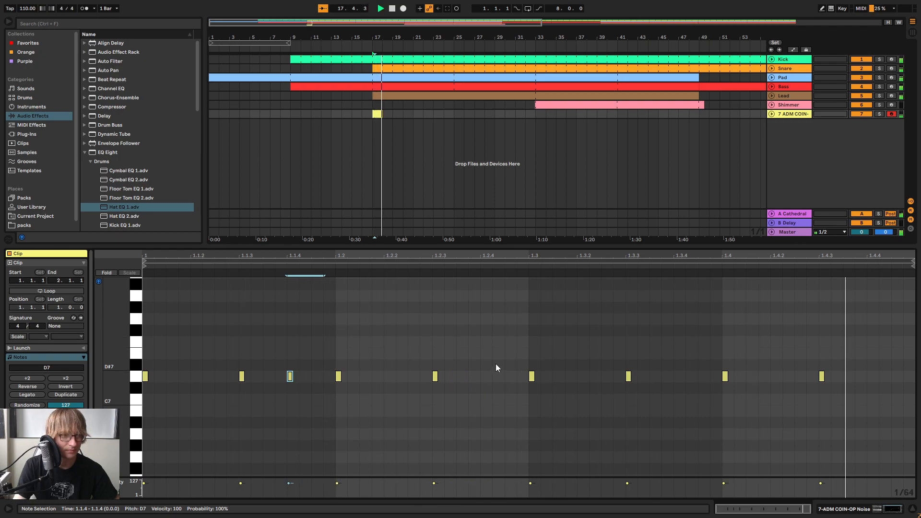
key("Delete")
Paste a copy of all the D7 notes at 1.1.2 and loop the noise clip out to bar 49
key("ctrl+a")
key("ctrl+c")
left_click(190, 338)
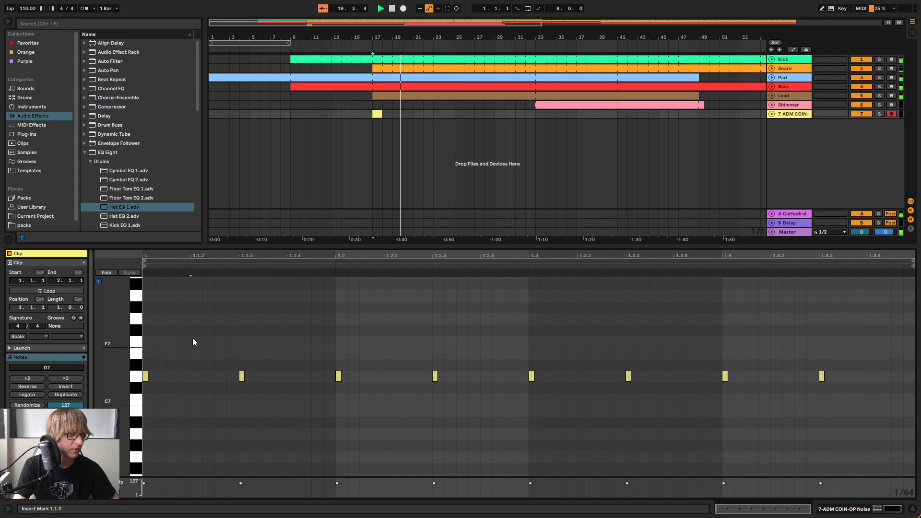
key("ctrl+v")
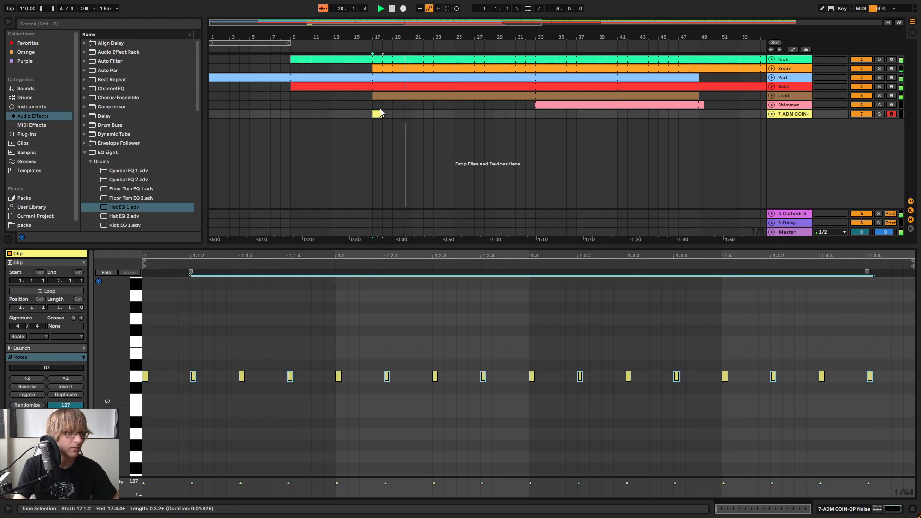
left_click(46, 290)
left_click_drag(379, 113, 698, 120)
Rename the COIN-OP noise track to Hat
key("Tab")
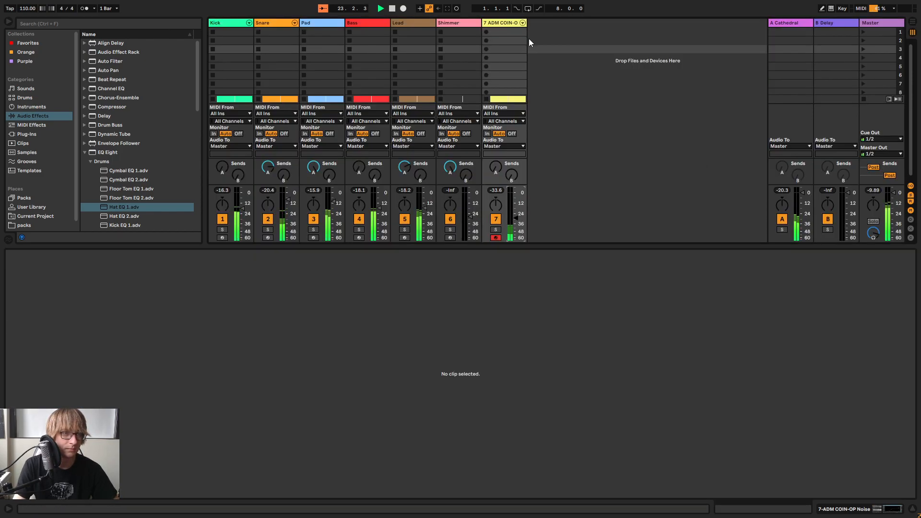
right_click(499, 26)
left_click(523, 59)
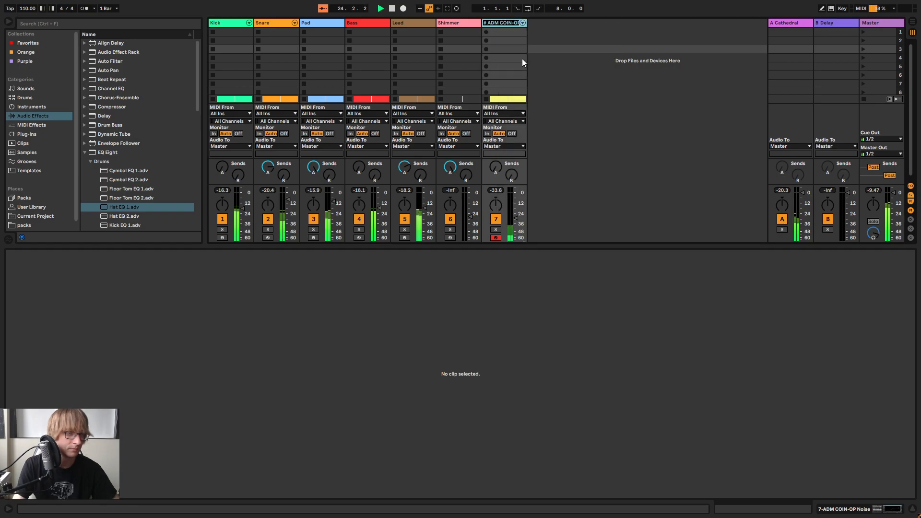
type("Hat")
key("Return")
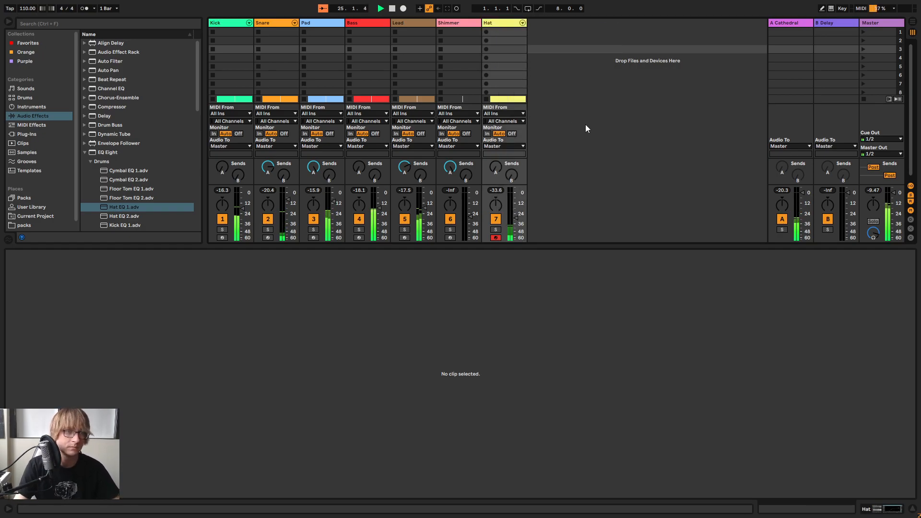
Adjust the Hat track's volume in the mixer to about -29 dB, checking the balance in playback
left_click(505, 25)
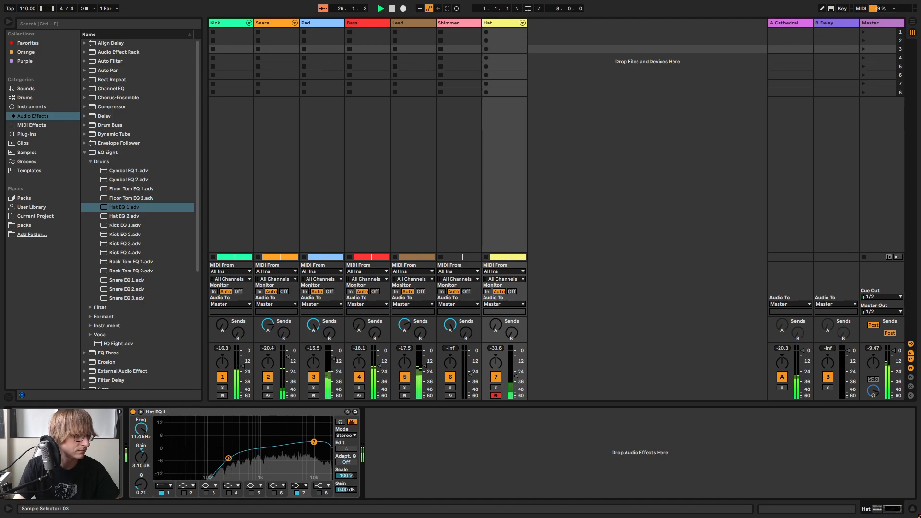
left_click(516, 376)
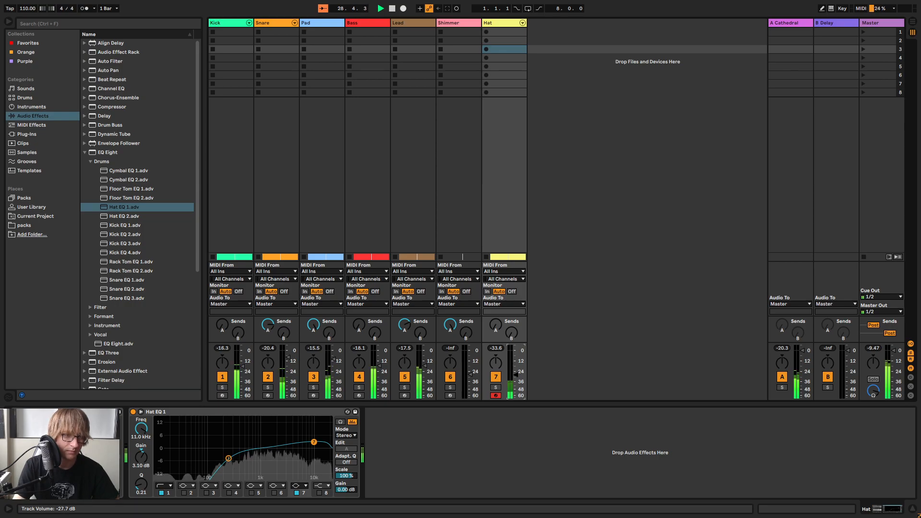
key("Tab")
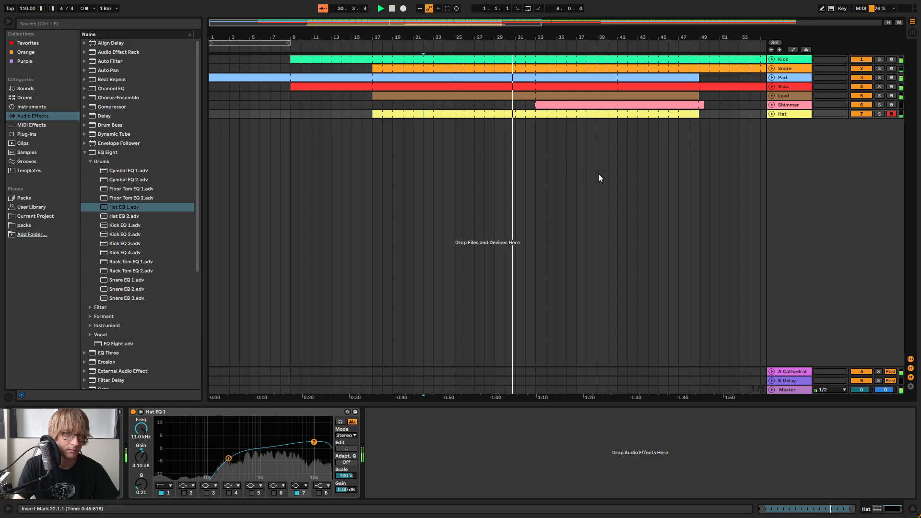
key("Tab")
left_click_drag(514, 377, 514, 377)
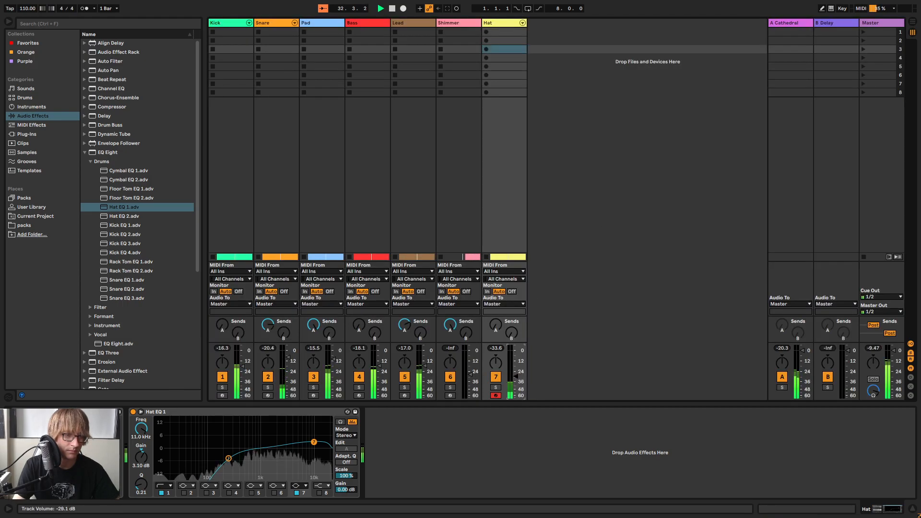
left_click_drag(516, 377, 516, 378)
key("Tab")
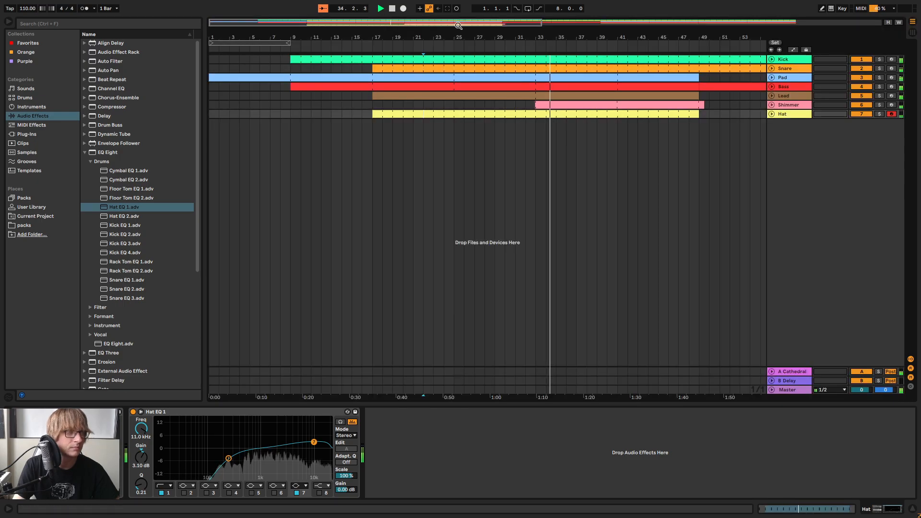
Play the song from the start and move the Pad EQ's third band up to about 1 kHz
left_click(380, 9)
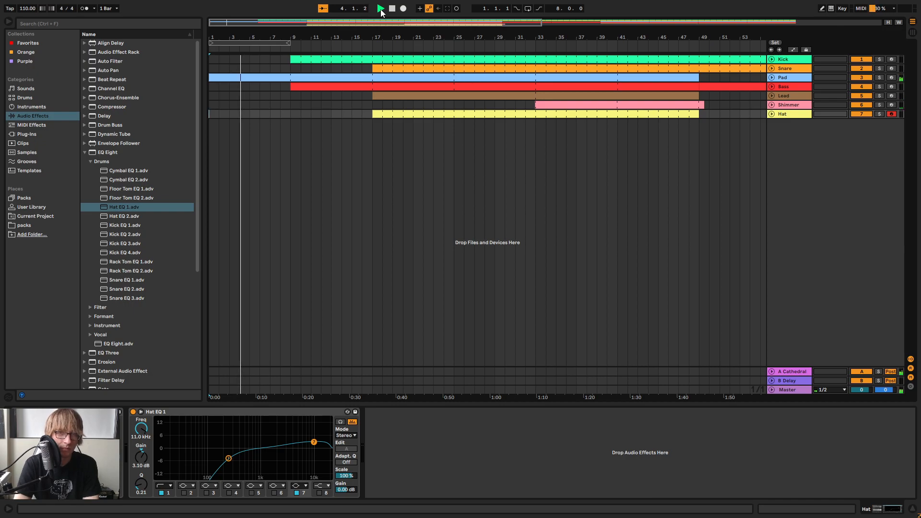
left_click(791, 77)
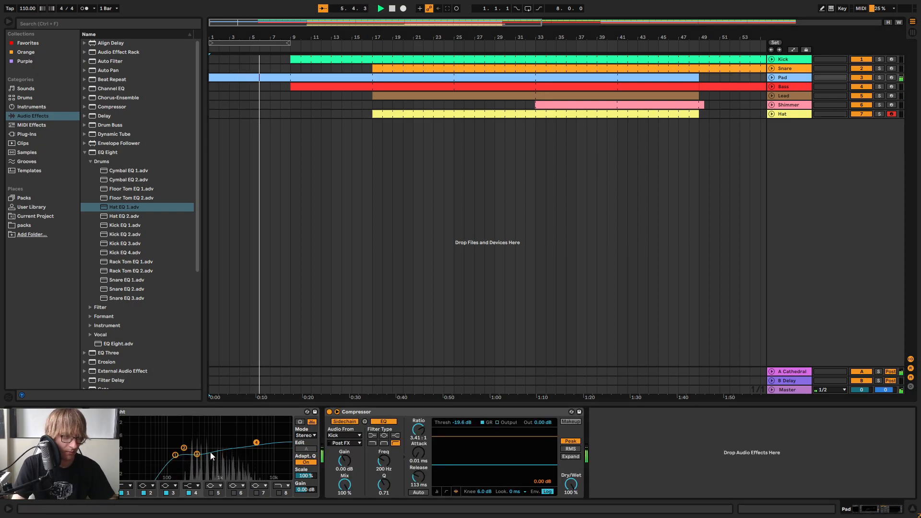
left_click_drag(197, 454, 219, 451)
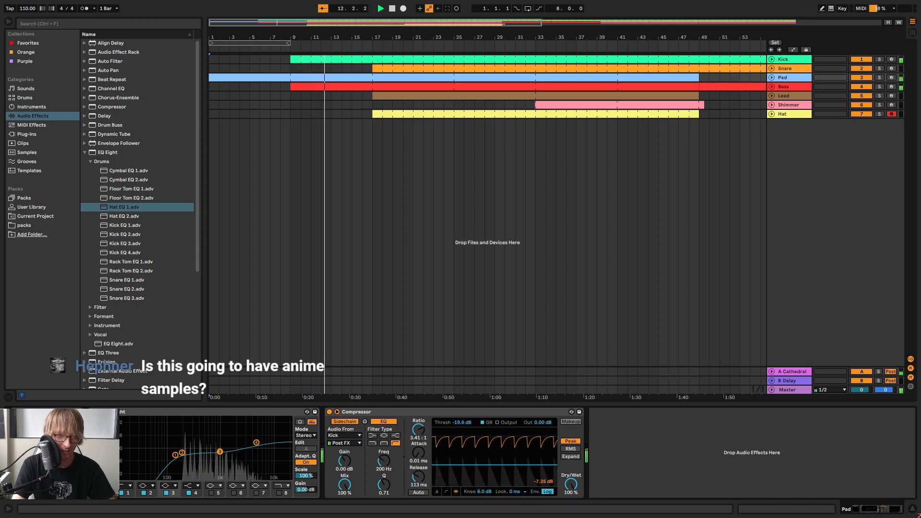
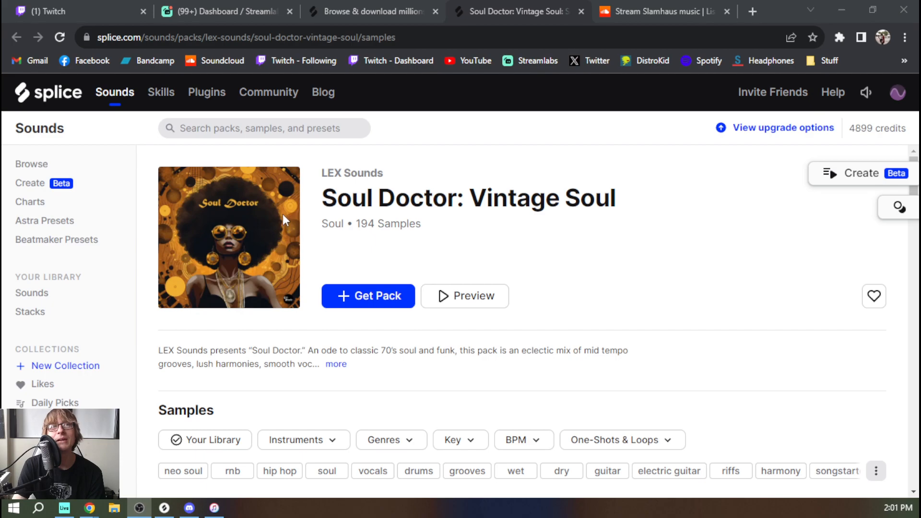
Preview the first four samples of the Soul Doctor: Vintage Soul pack, from the phaser guitar loop to the ride songstarter
scroll(220, 294, "down", 5)
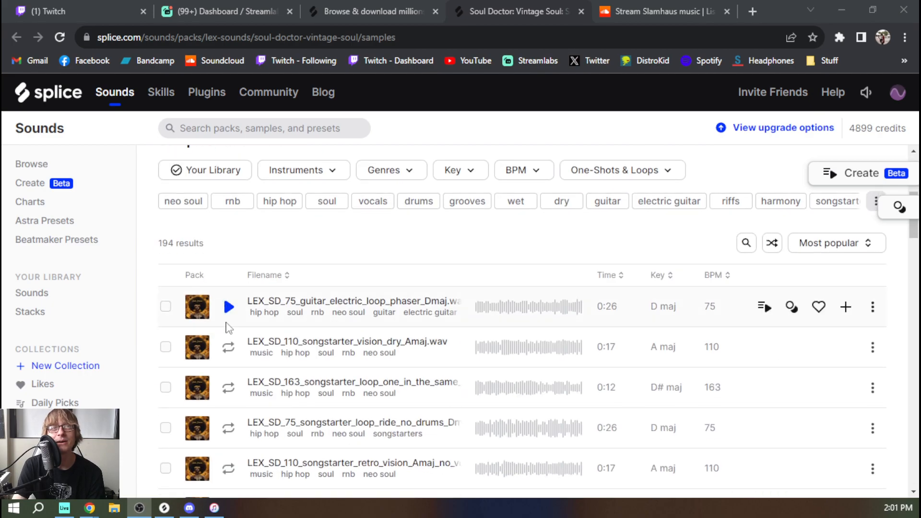
left_click(229, 306)
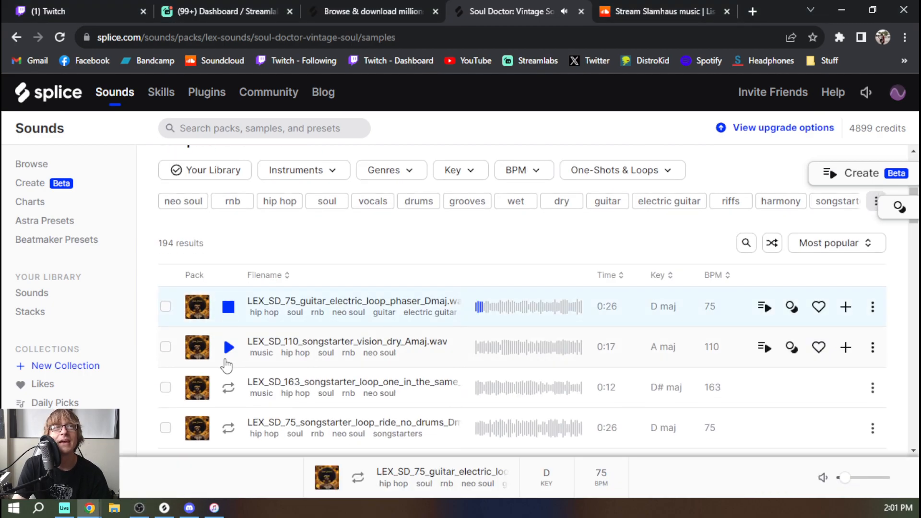
left_click(528, 352)
left_click(527, 310)
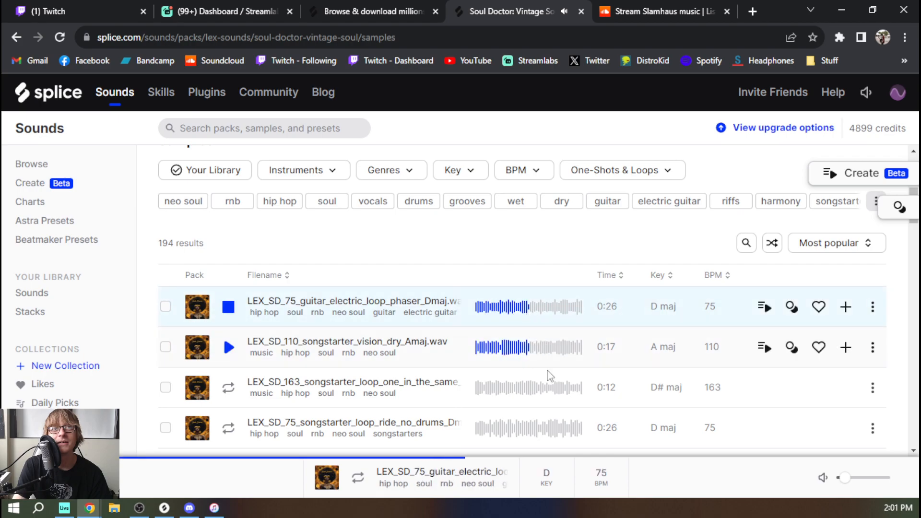
left_click(519, 390)
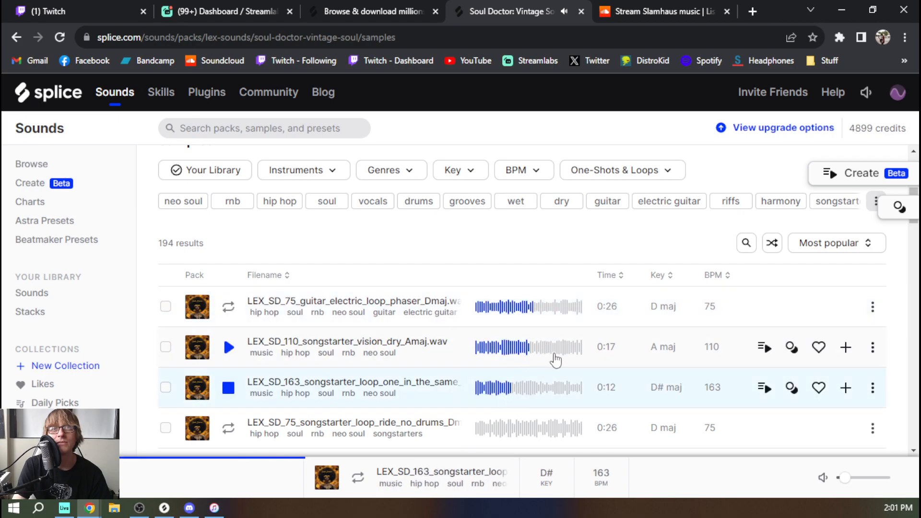
scroll(517, 377, "down", 3)
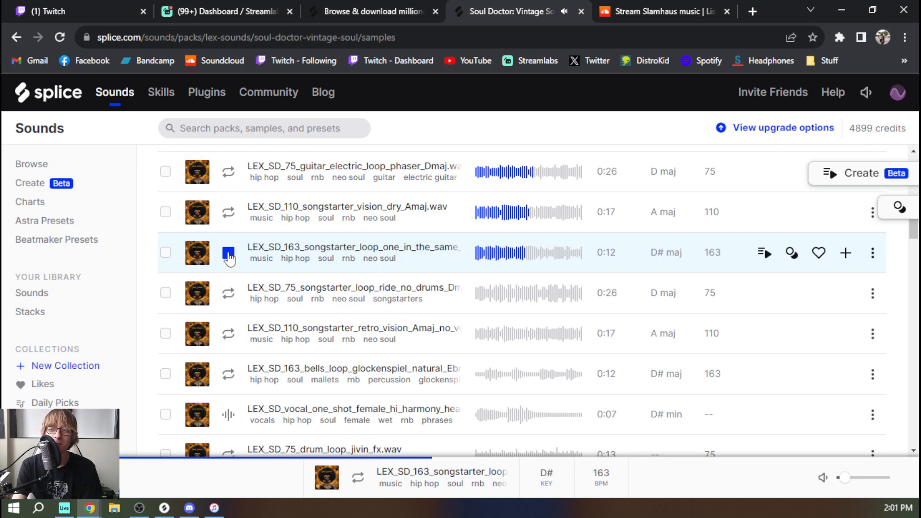
left_click(228, 294)
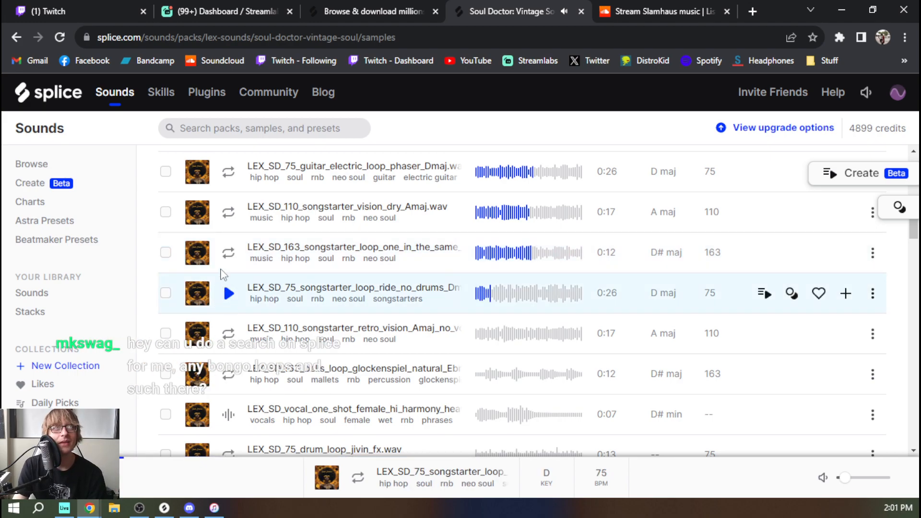
Open Splice's Create page in a new tab and generate a stack in the Retro Synth style
middle_click(30, 188)
mouse_move(550, 12)
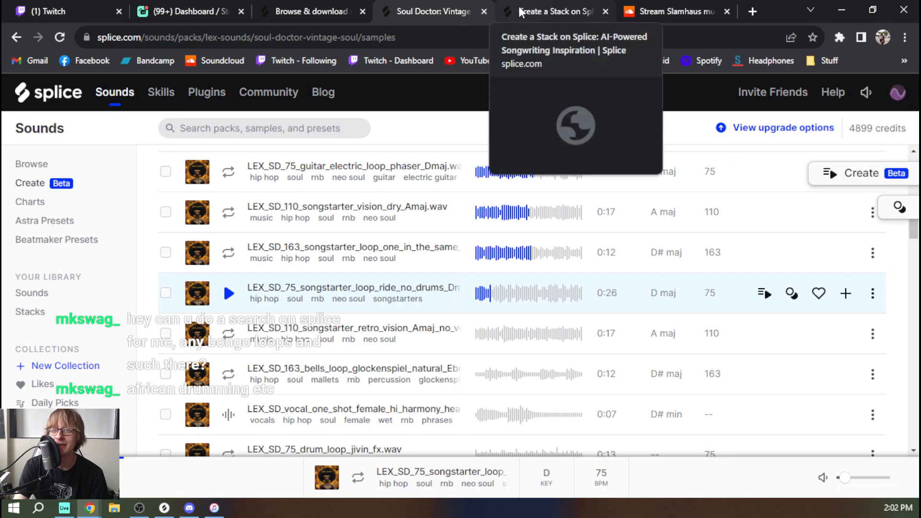
left_click(550, 12)
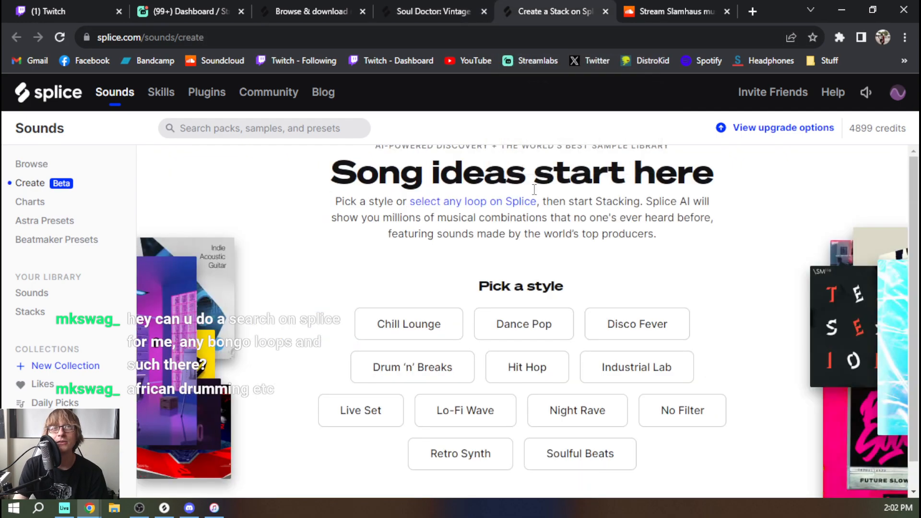
scroll(549, 197, "down", 1)
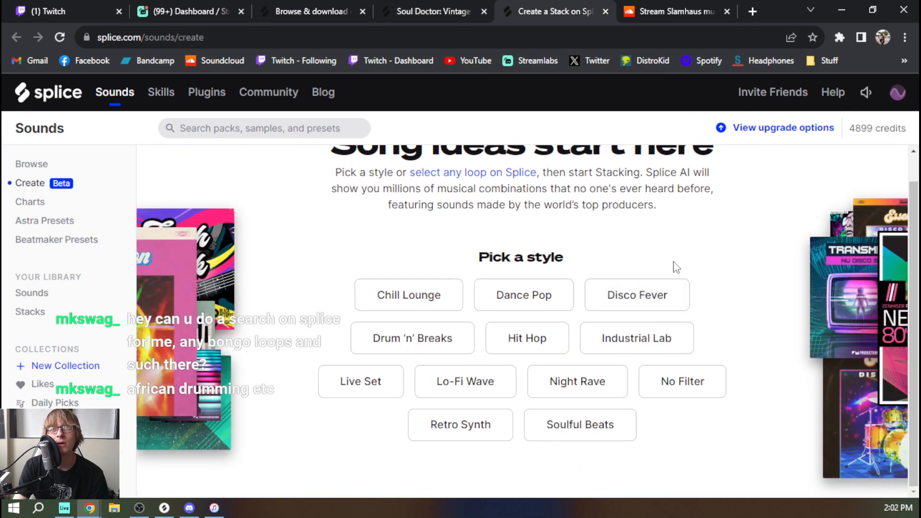
left_click(463, 426)
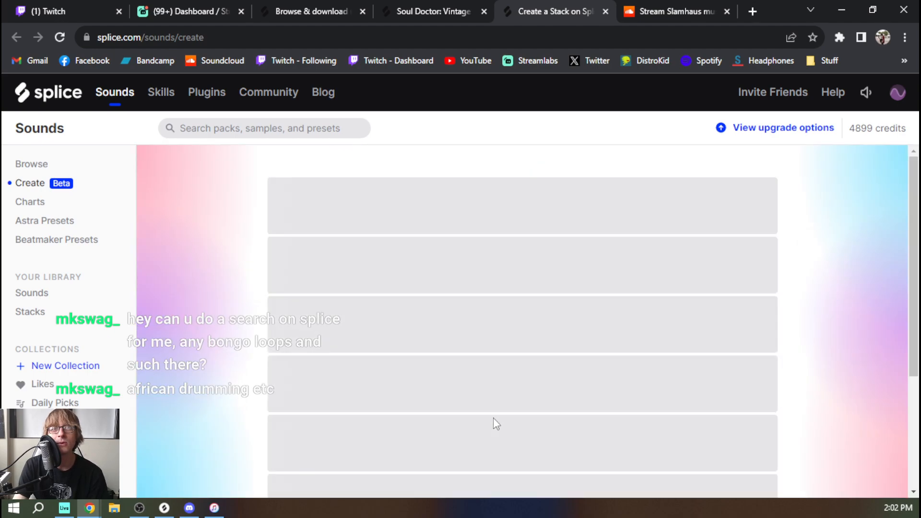
scroll(480, 185, "down", 1)
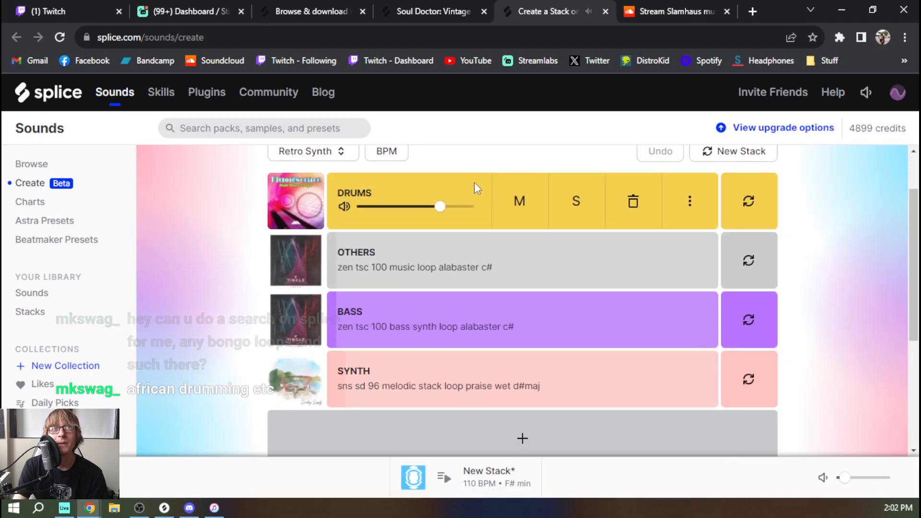
scroll(456, 212, "up", 1)
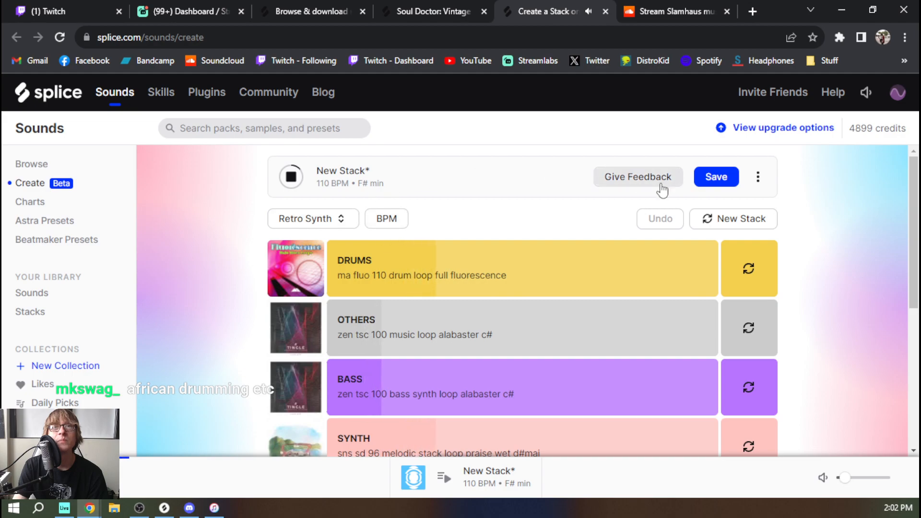
Raise the playback volume and generate another new Retro Synth stack
scroll(818, 427, "down", 2)
left_click_drag(845, 478, 864, 479)
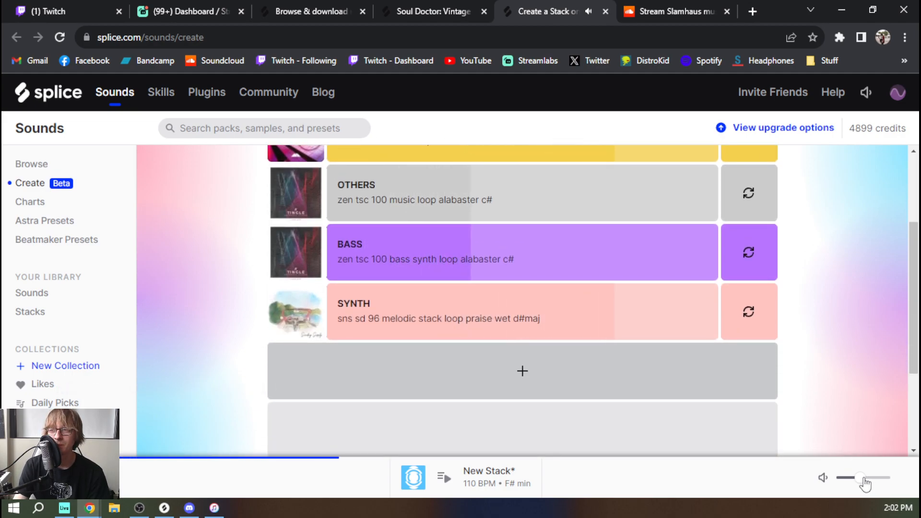
scroll(830, 235, "up", 3)
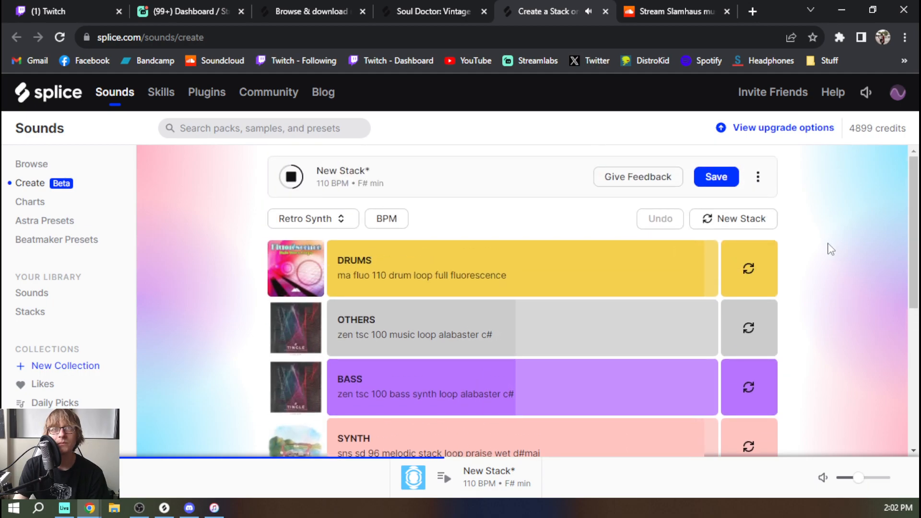
left_click(763, 227)
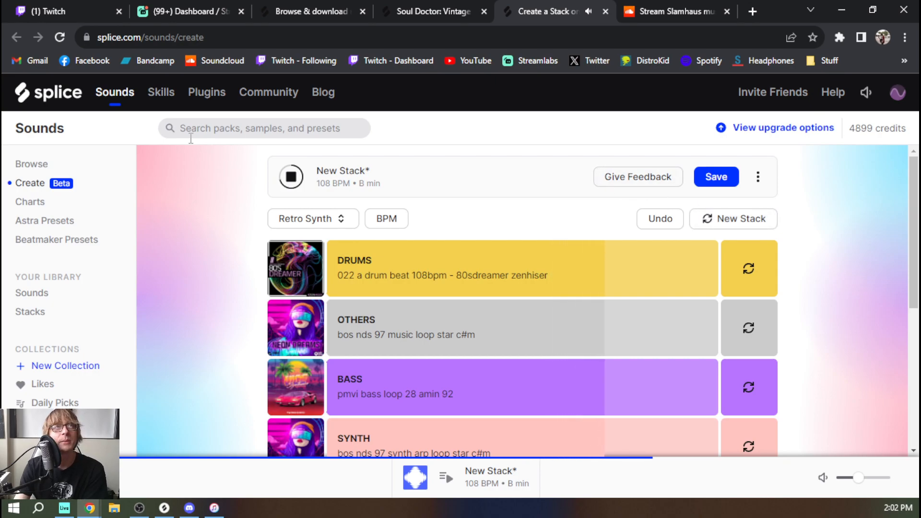
Go back to the Sounds page and look through its instrument categories, including drums and percussion
left_click(118, 94)
scroll(523, 318, "down", 1)
left_click(252, 276)
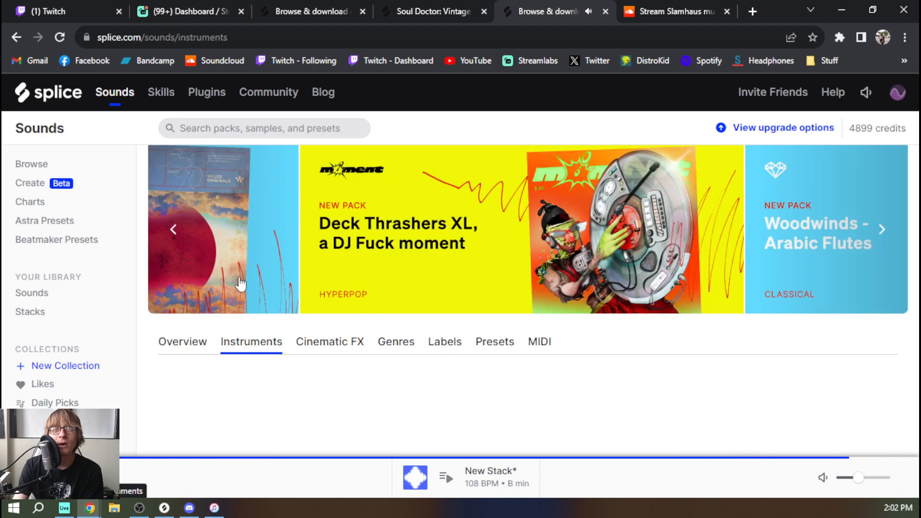
scroll(567, 312, "down", 5)
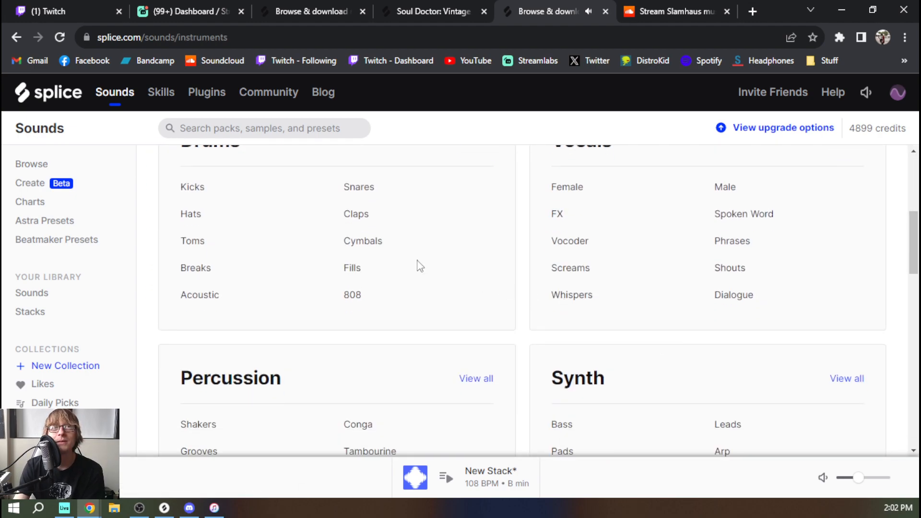
scroll(229, 299, "down", 1)
scroll(273, 304, "up", 2)
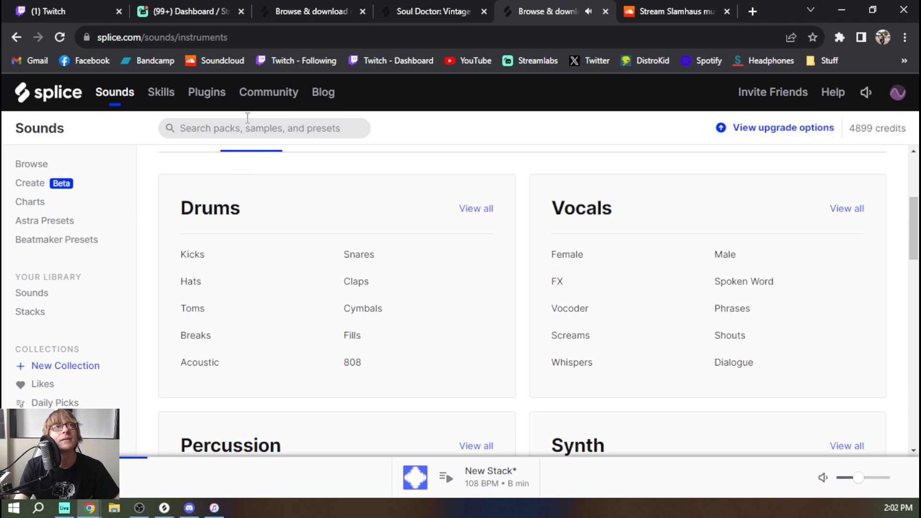
Search the sample library for bongo and preview the first four results, ending with the RARE_RFP puzzlepiece one-shot
left_click(254, 123)
type("bongo")
key("Return")
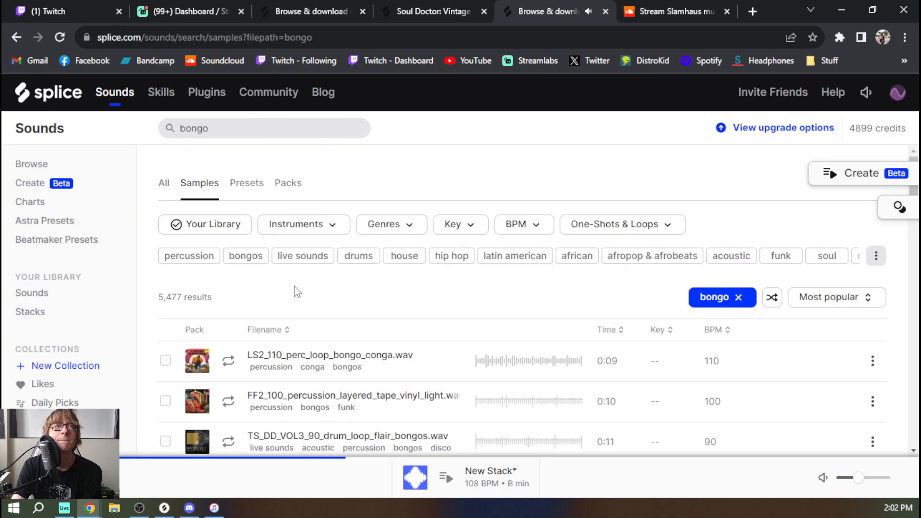
scroll(230, 307, "down", 1)
left_click(228, 293)
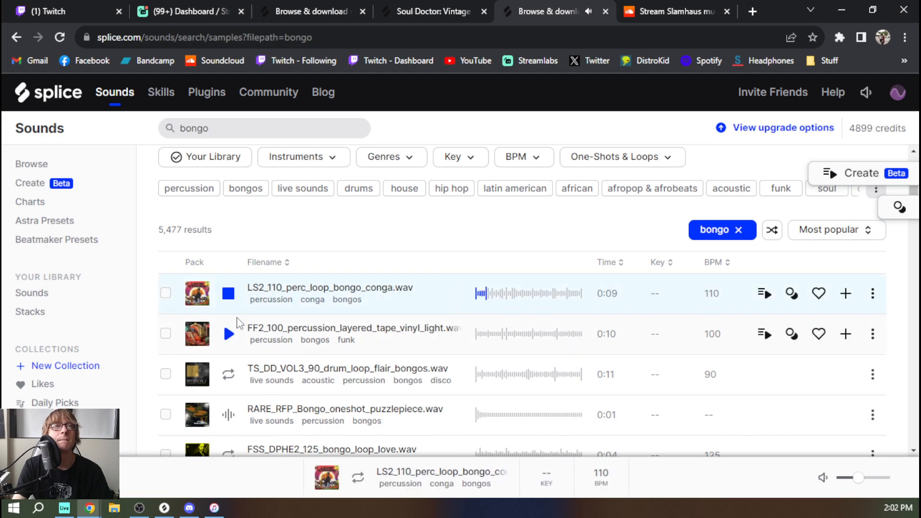
key("Down")
key("Down")
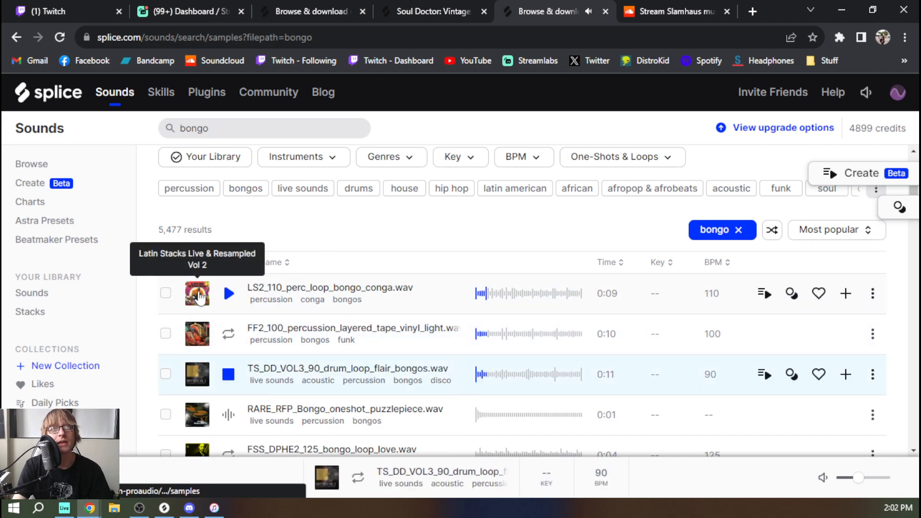
left_click(228, 415)
Preview further bongo results one after another, from FSS_DPHE2_125_bongo_loop_love.wav down to 505_BongoHigh02.wav
scroll(226, 336, "down", 5)
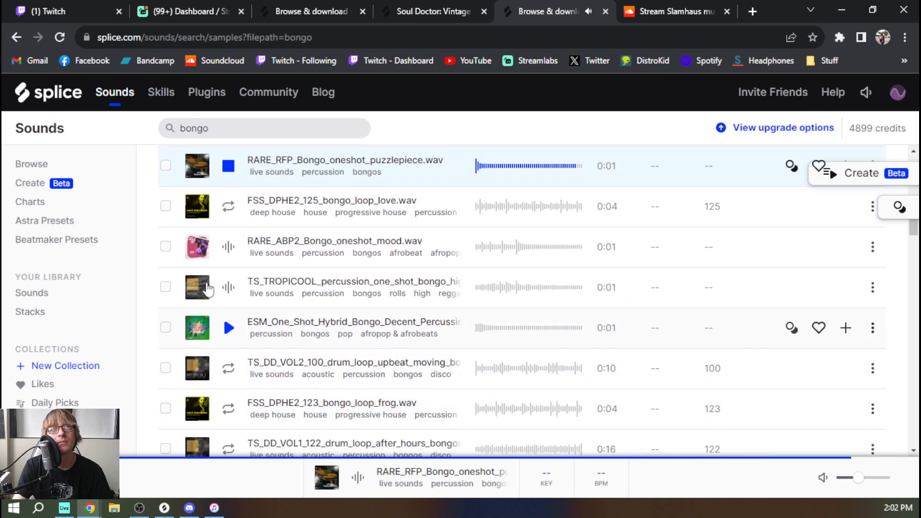
left_click(227, 205)
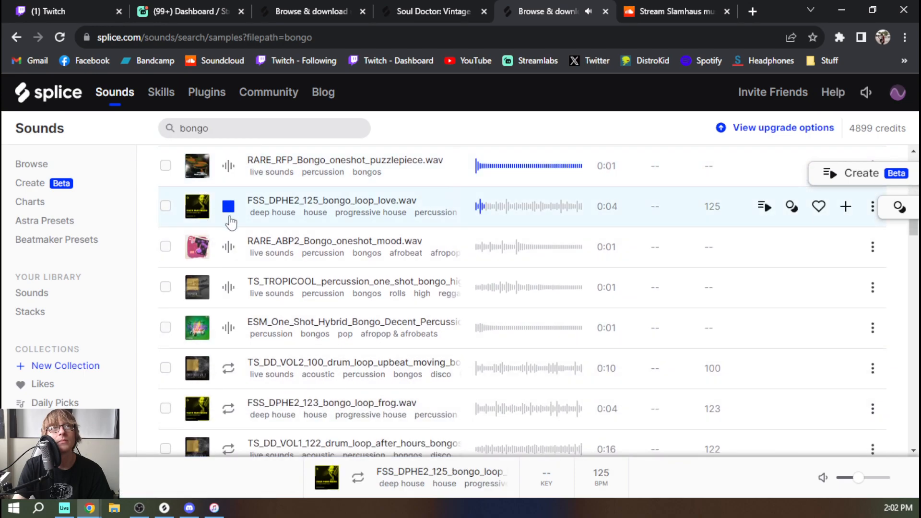
key("Down")
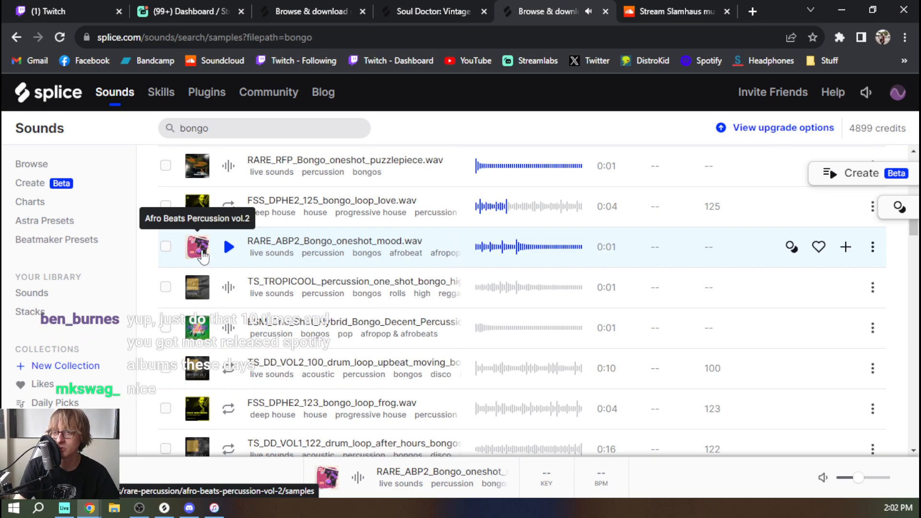
key("Down")
key("Down")
key("Down")
key("Down")
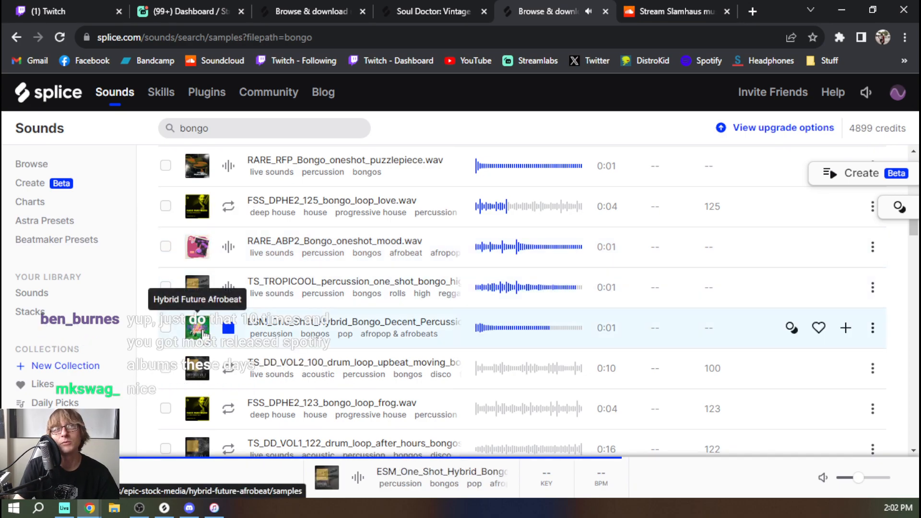
key("Down")
key("Down")
key("Down")
key("Down")
key("Down")
key("Down")
key("Down")
key("Down")
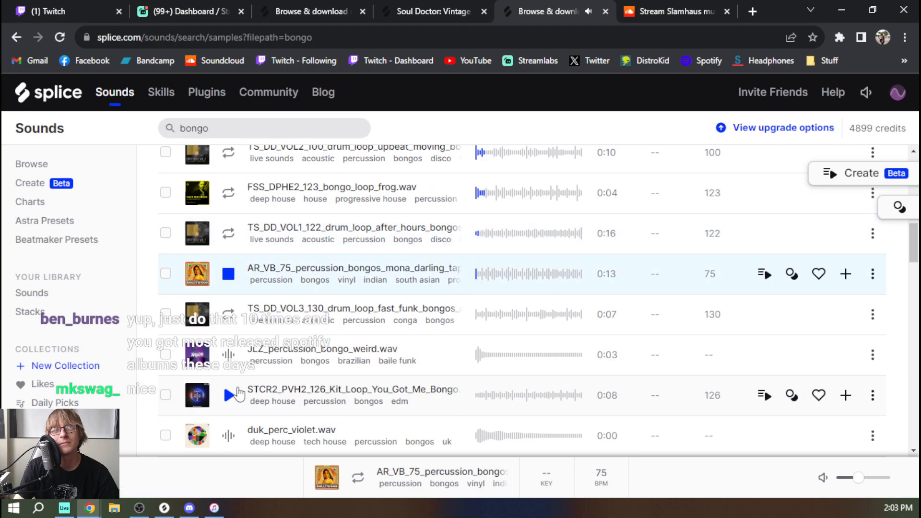
key("Down")
key("Down")
key("Down")
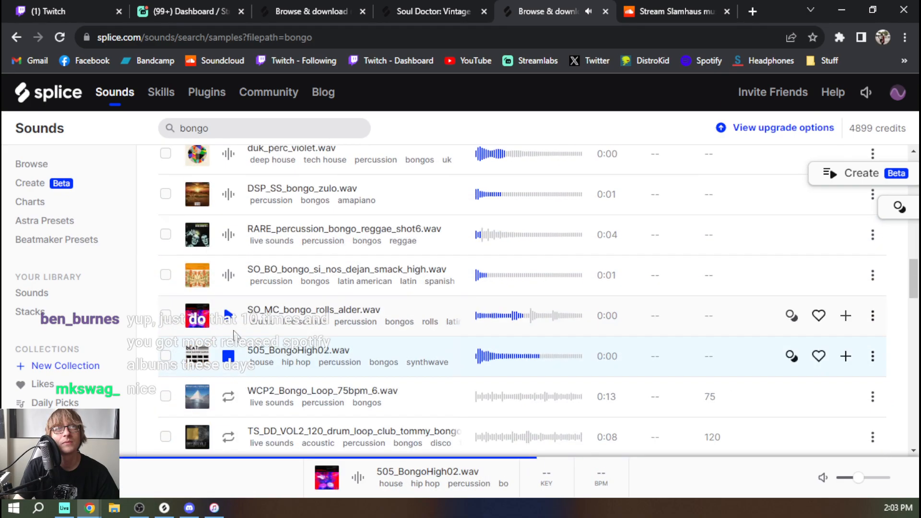
scroll(470, 413, "up", 10)
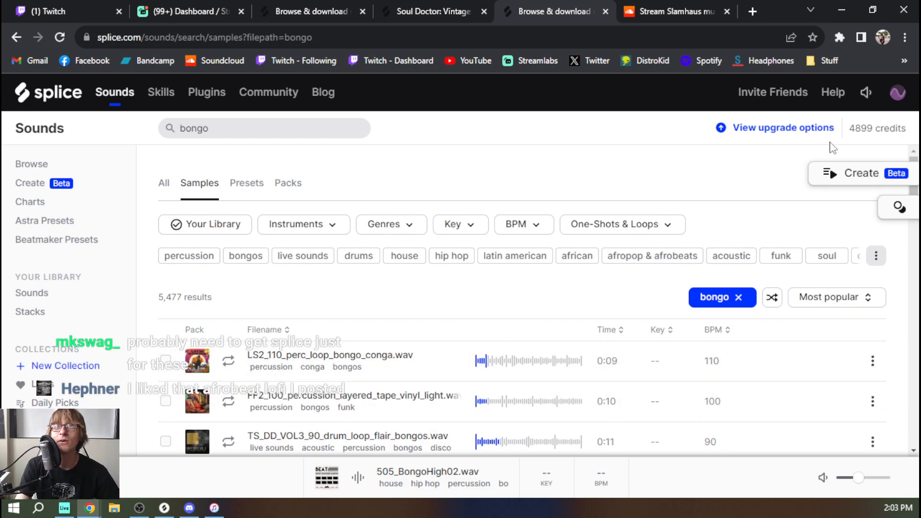
left_click_drag(849, 136, 862, 136)
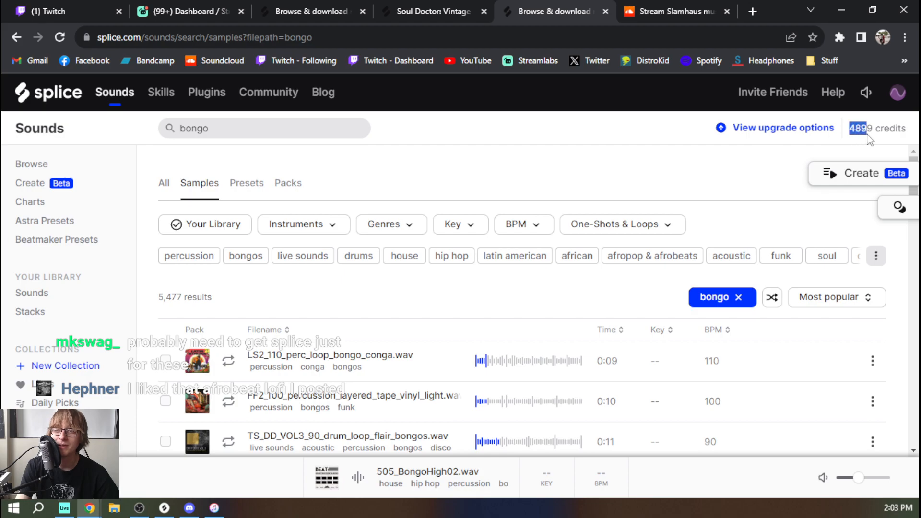
left_click(693, 187)
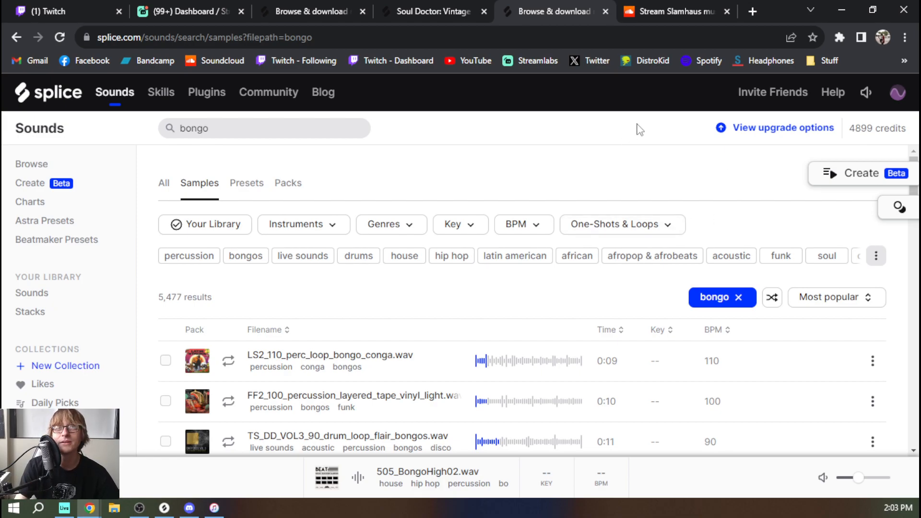
Close the SoundCloud page and return to the bongo search results
left_click(680, 14)
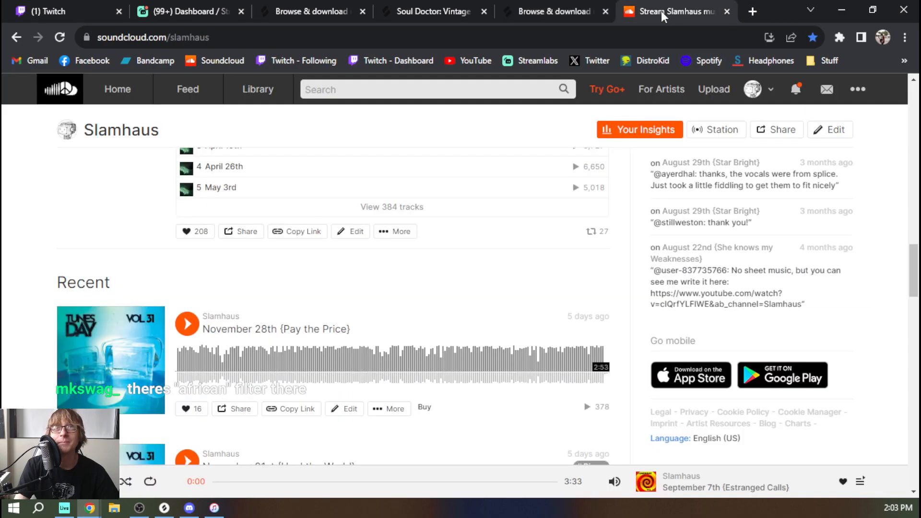
left_click(594, 16)
middle_click(664, 9)
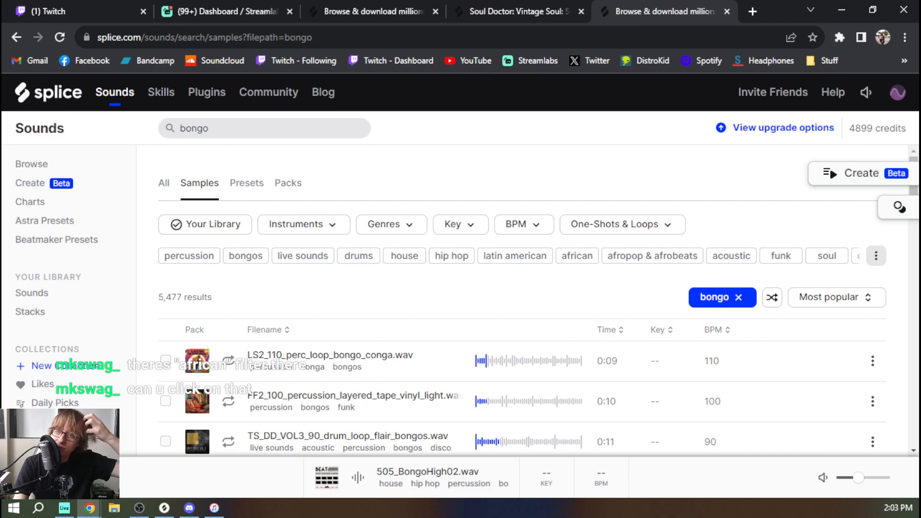
Filter the bongo results by african, preview the first drum loop and open its Sounds of East Africa - Bongo Flava pack
left_click(578, 257)
scroll(259, 305, "down", 1)
scroll(248, 307, "down", 1)
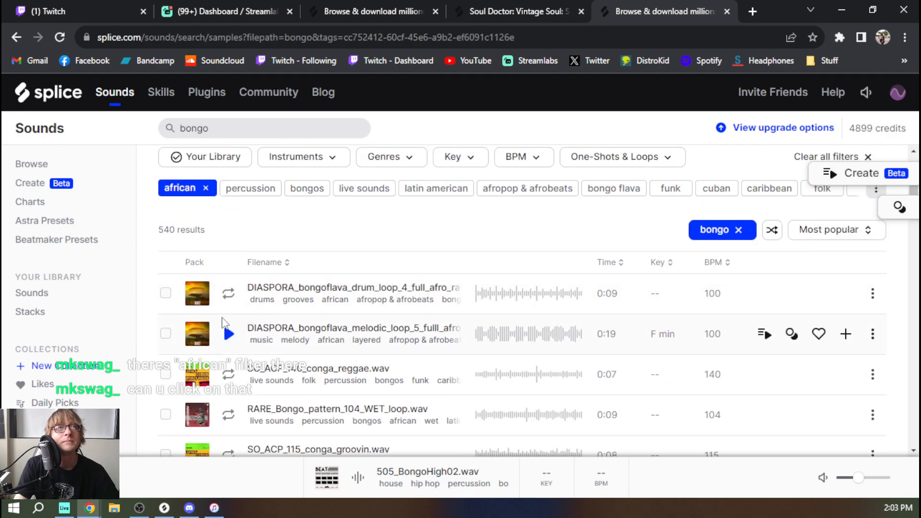
left_click(228, 293)
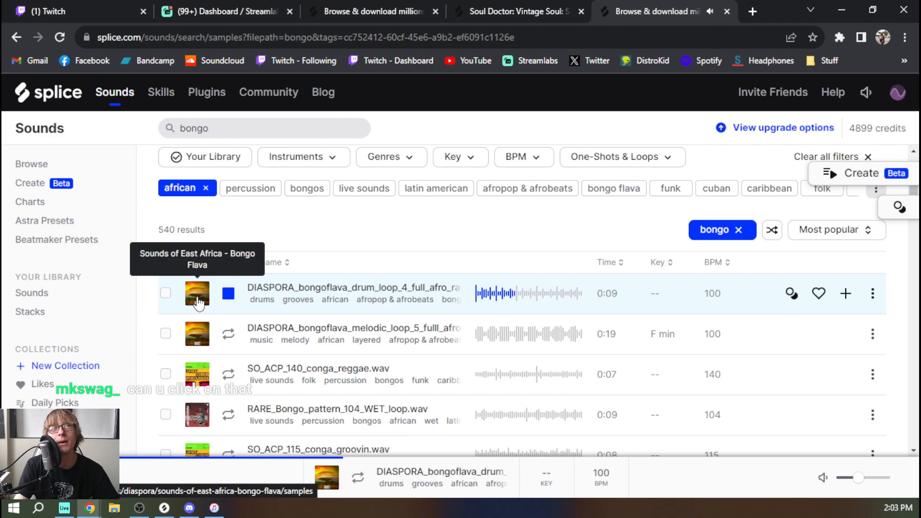
left_click(197, 301)
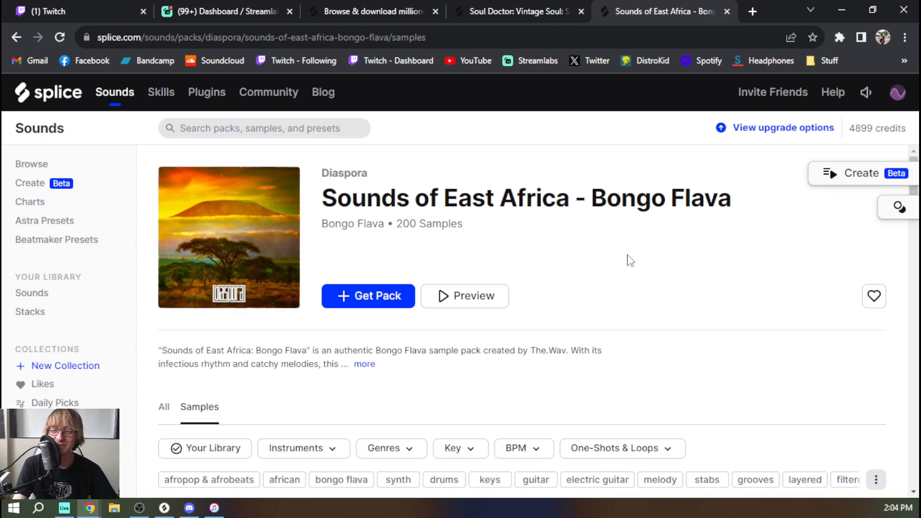
Preview the pack's samples one after another, from the full melodic_loop_5 at 100 BPM down to its sub bass loop
scroll(398, 237, "down", 5)
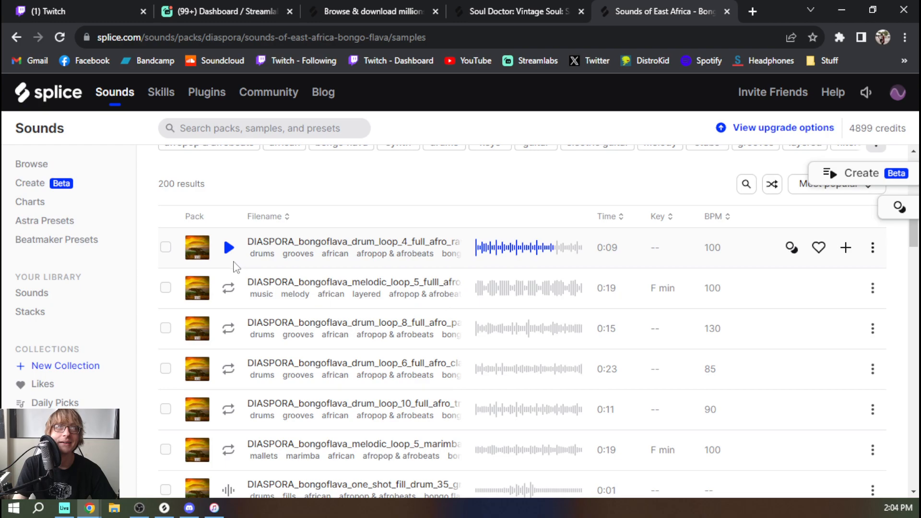
left_click(230, 288)
key("Down")
key("Down")
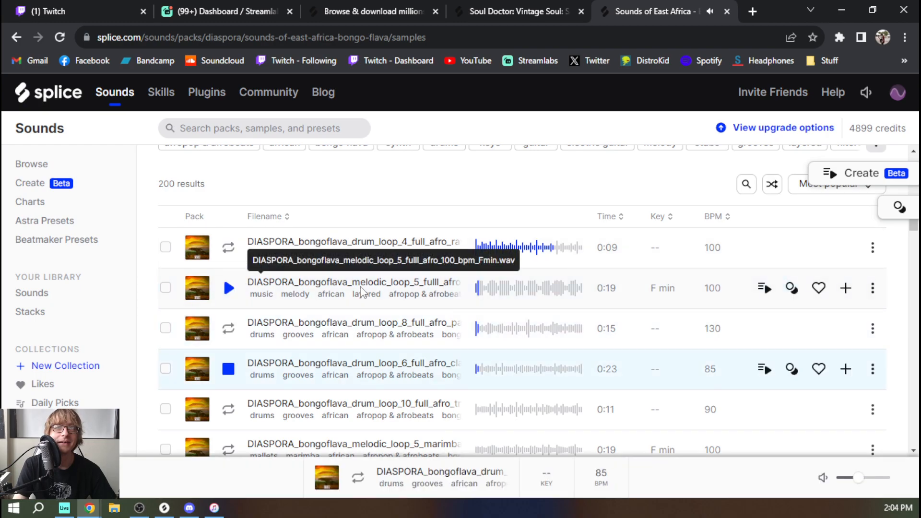
key("Down")
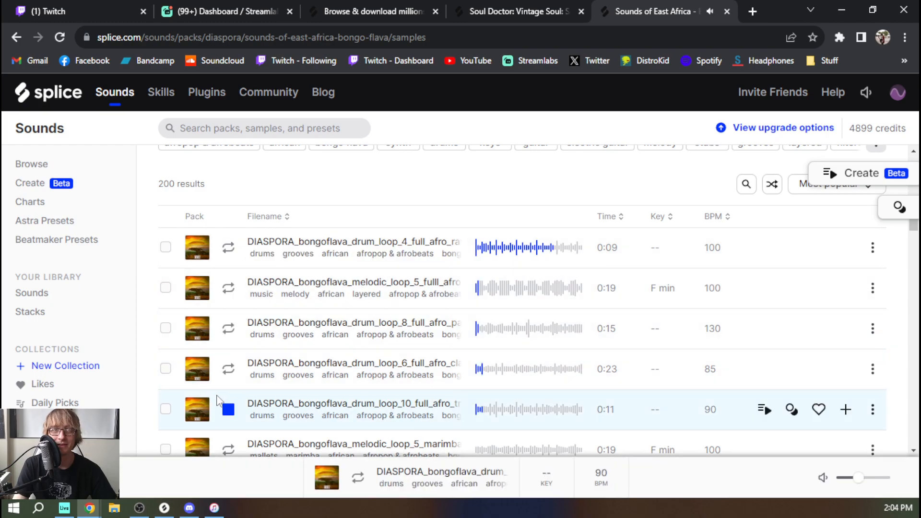
key("Down")
key("Down")
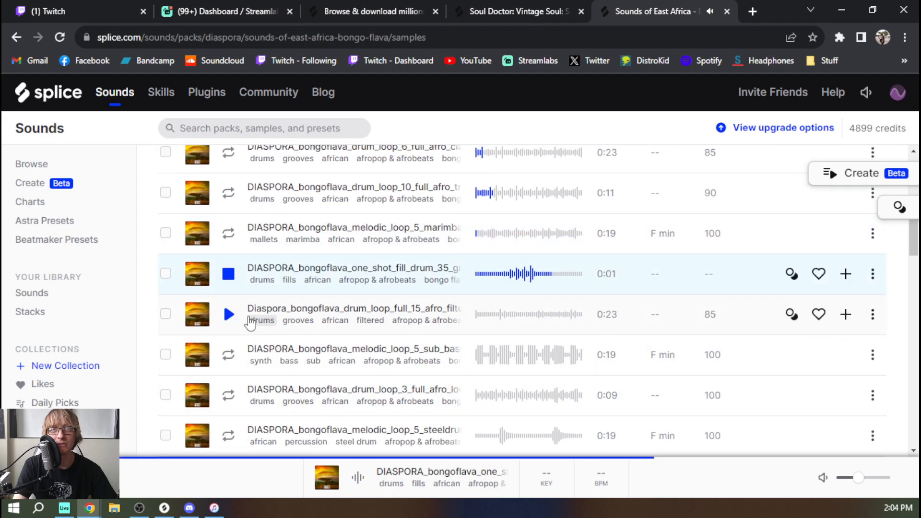
key("Down")
key("Down")
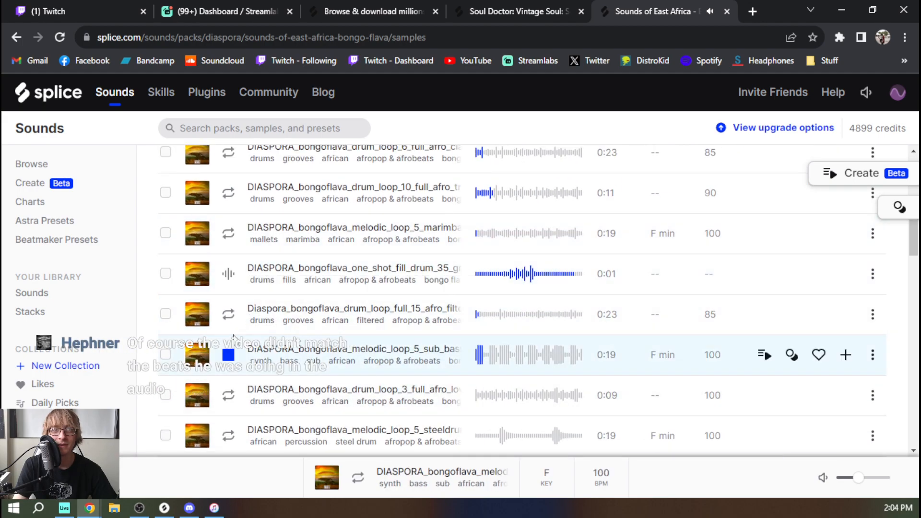
scroll(305, 357, "up", 8)
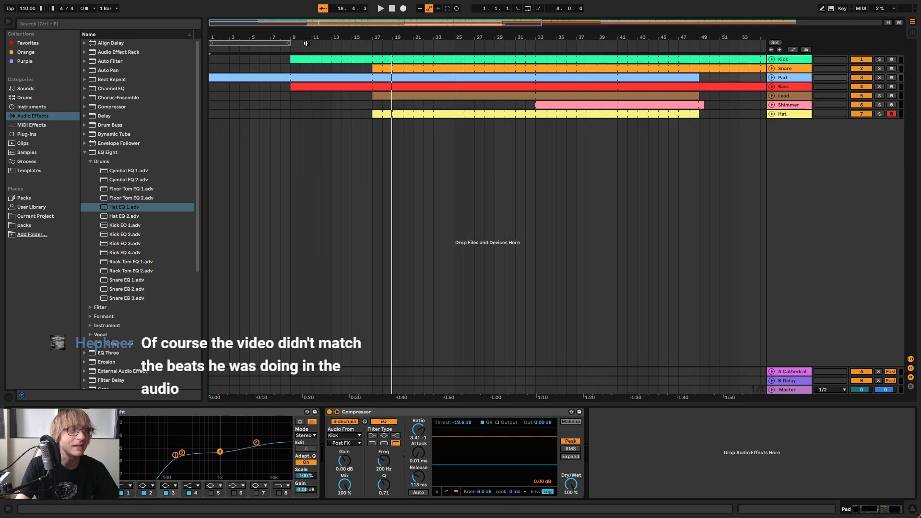
Switch to Ableton Live and play the song's opening eight bars from the start
left_click(288, 43)
left_click(350, 45)
left_click(266, 46)
key("space")
key("space")
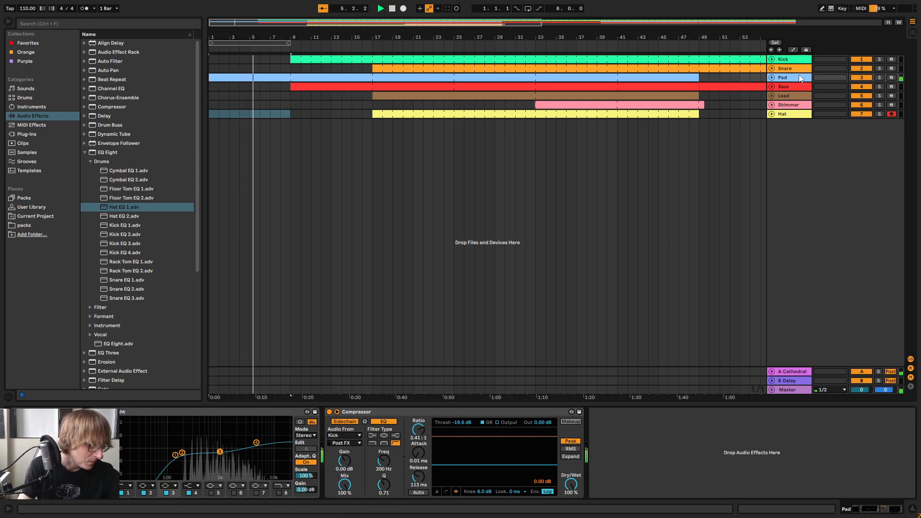
left_click(392, 8)
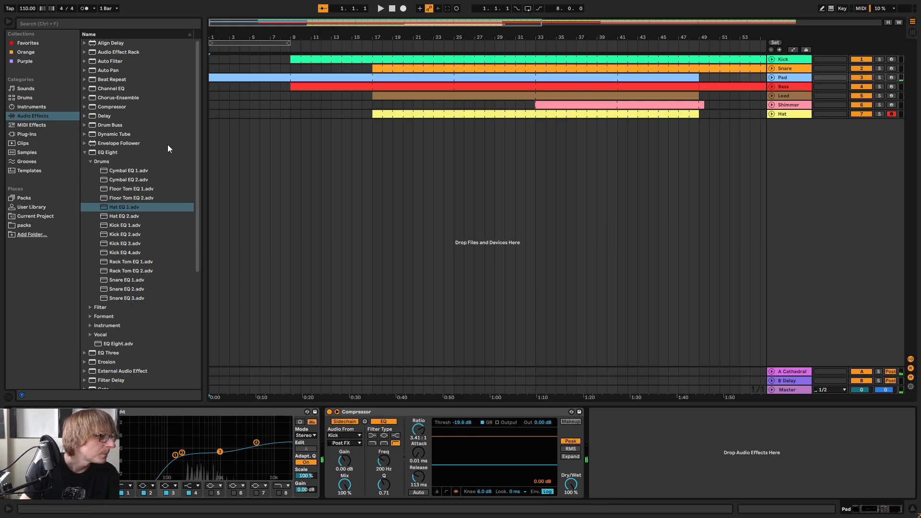
Add an Auto Filter after the Pad track's Compressor and lower its cutoff to about 312 Hz with 40% resonance, auditioning from the start
left_click_drag(113, 61, 691, 439)
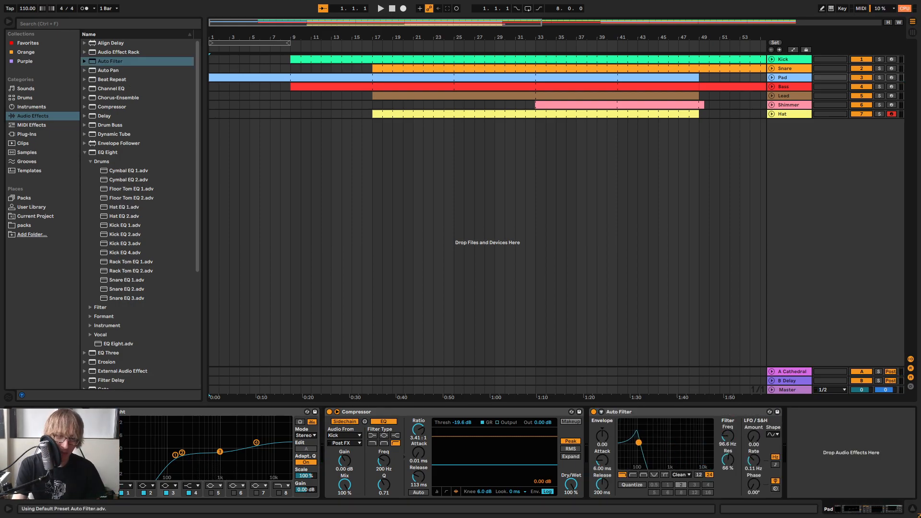
key("space")
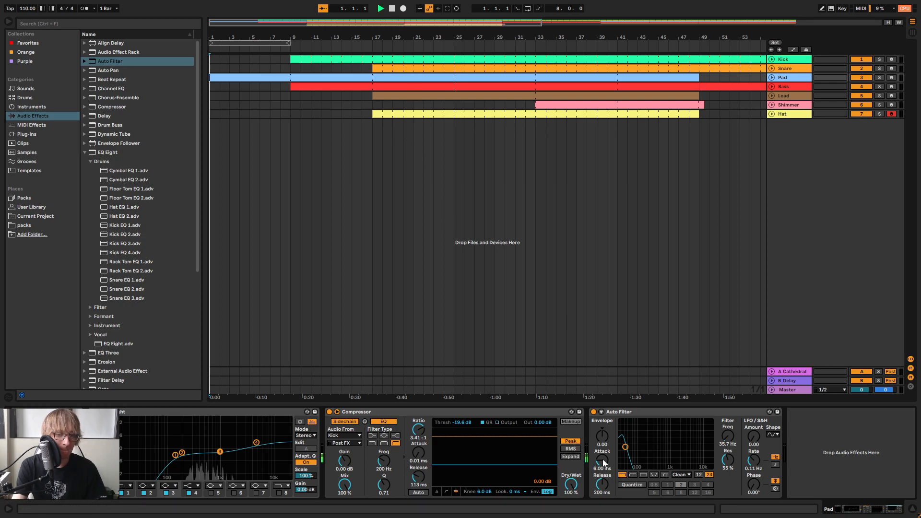
left_click_drag(625, 447, 651, 453)
key("space")
key("space")
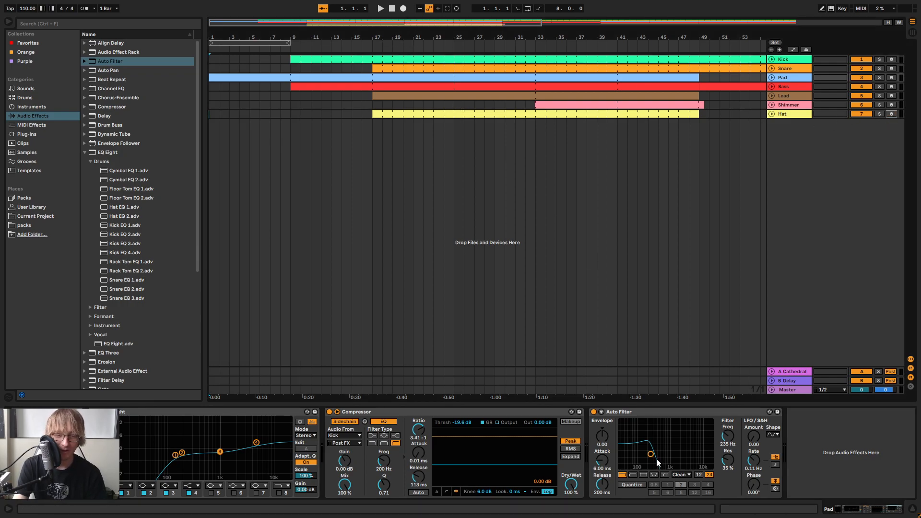
key("space")
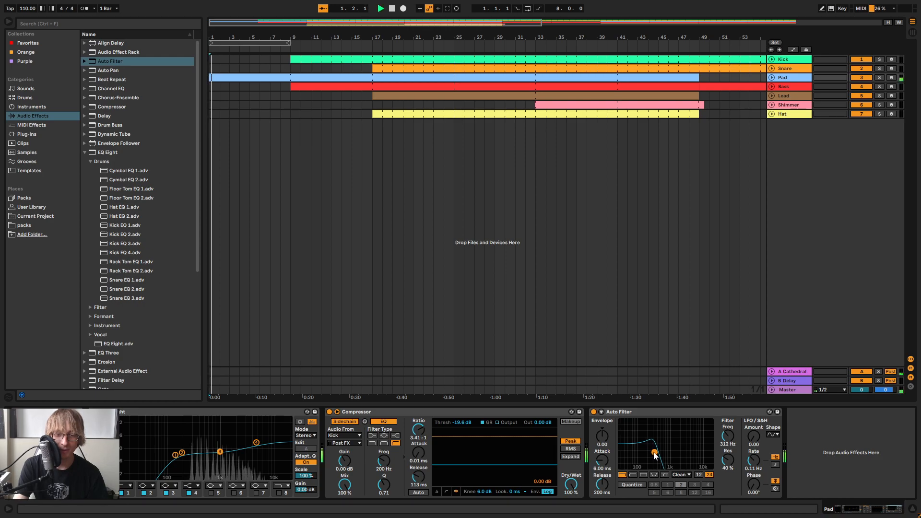
left_click(391, 8)
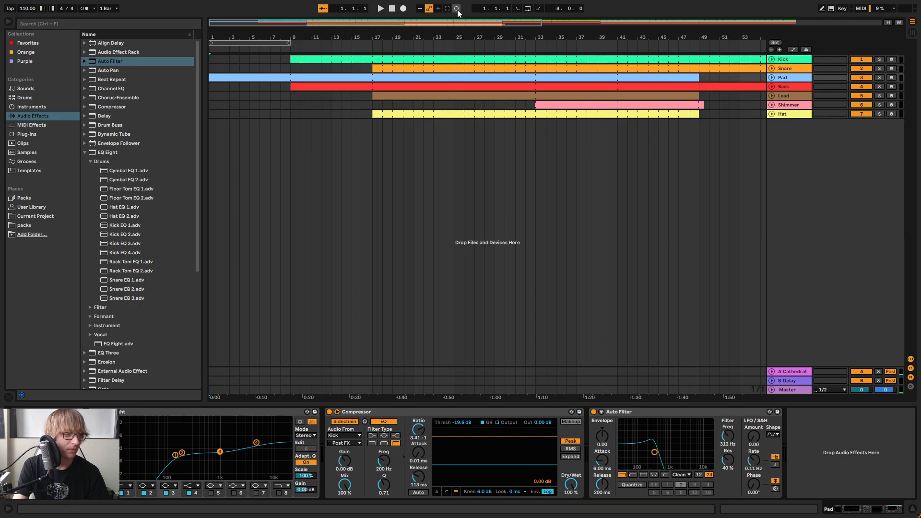
key("space")
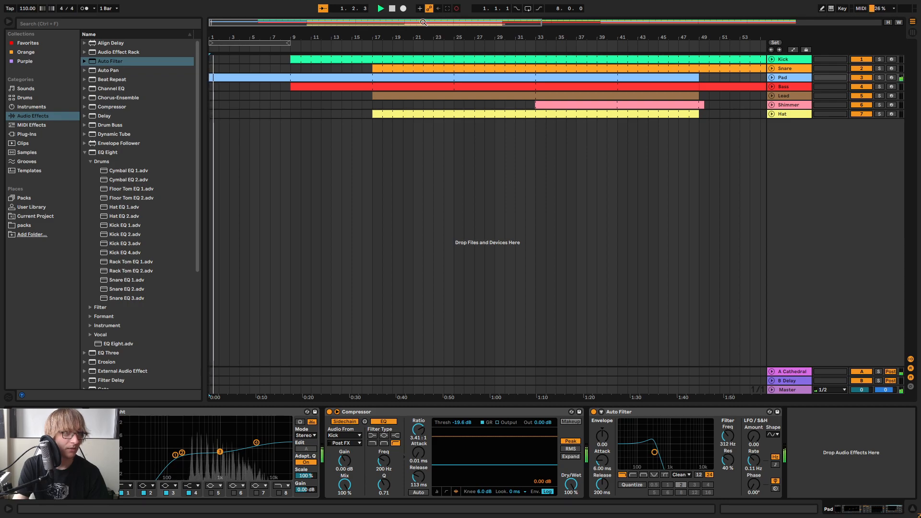
left_click(391, 8)
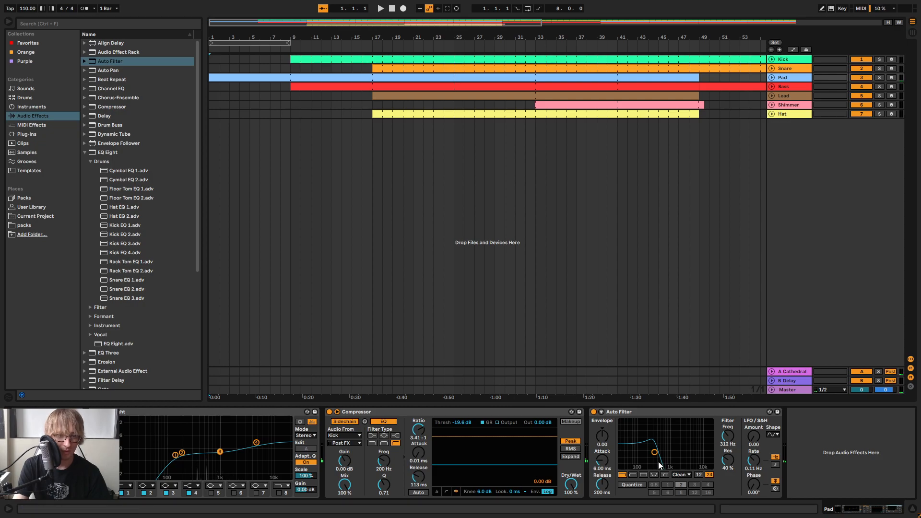
Record a rising Auto Filter sweep on the Pad over the intro, from about 445 Hz and 37% resonance to 19.9 kHz and 19%
key("F9")
mouse_move(655, 454)
left_mouse_down()
mouse_move(662, 449)
mouse_move(647, 446)
mouse_move(669, 444)
mouse_move(658, 455)
mouse_move(652, 449)
mouse_move(676, 443)
mouse_move(669, 457)
mouse_move(659, 453)
left_mouse_up()
key("space")
key("space")
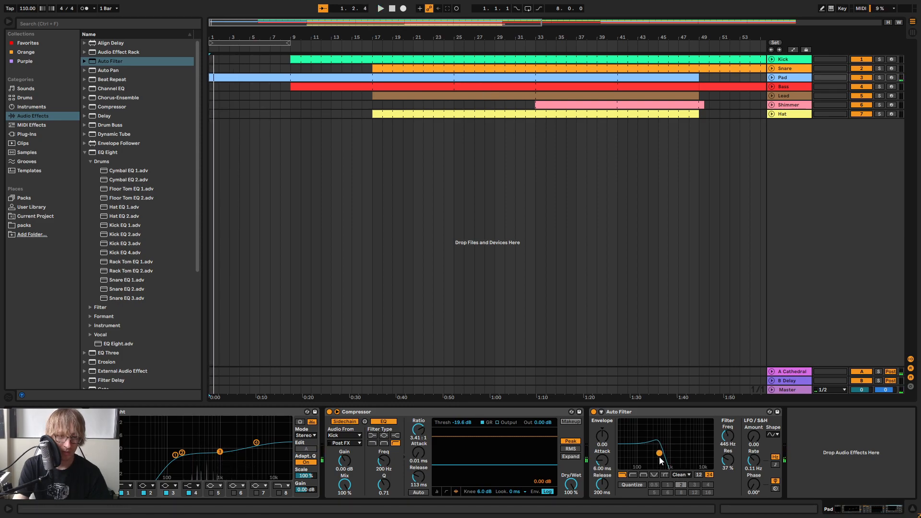
key("F9")
left_click_drag(660, 454, 669, 453)
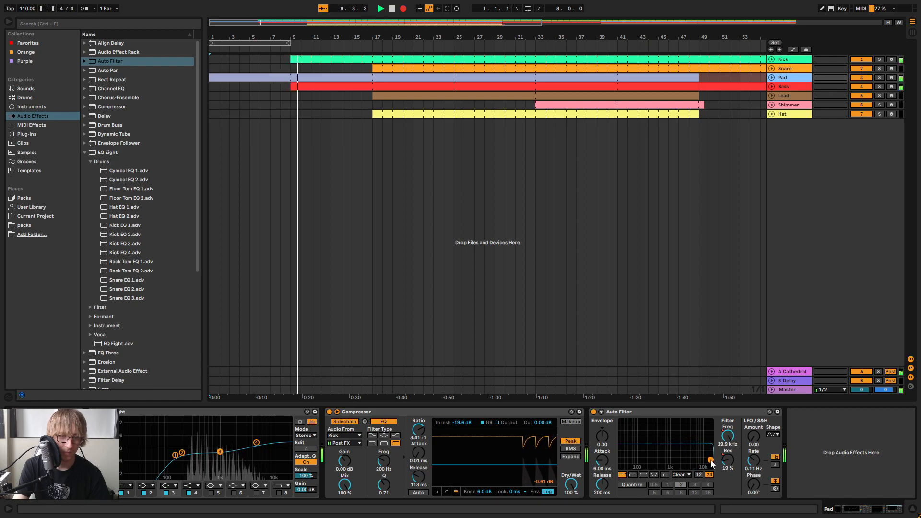
key("space")
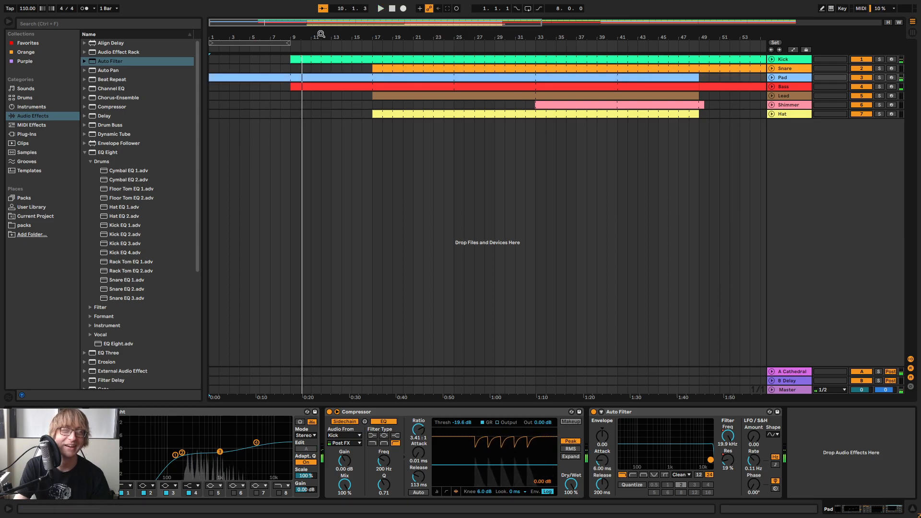
Play the song from the start to review the filter sweep into the kick and bass entry
left_click(392, 8)
key("space")
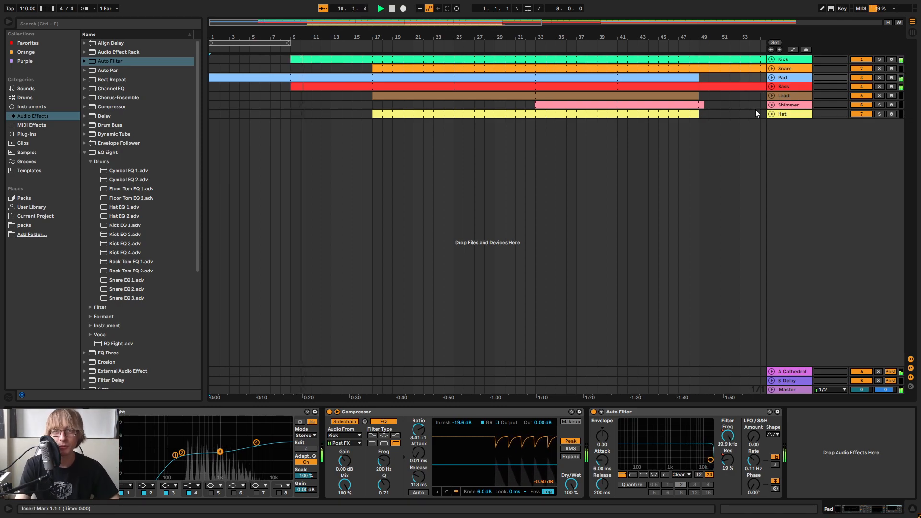
left_click(566, 187)
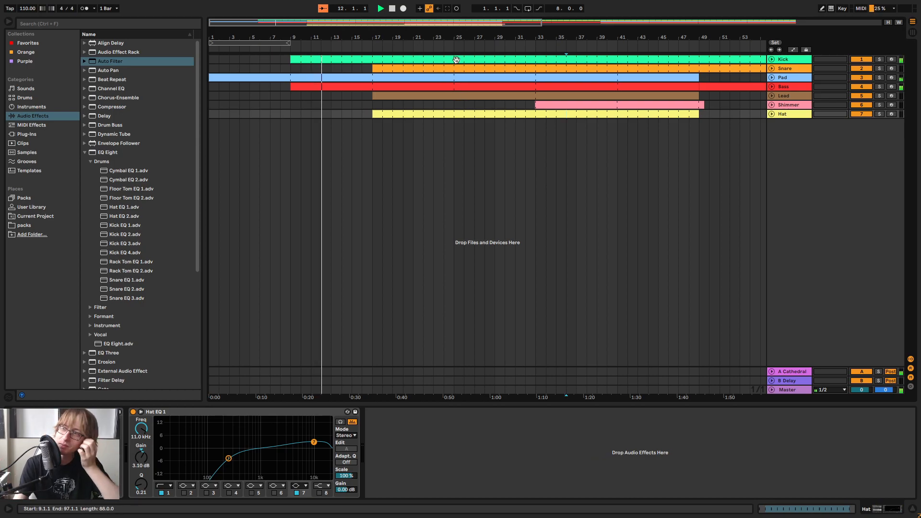
left_click_drag(493, 41, 493, 27)
left_click_drag(433, 28, 678, 40)
key("space")
Unfold the Pad track in automation mode and display its Auto Filter Frequency envelope
left_click(476, 140)
left_click_drag(395, 41, 396, 30)
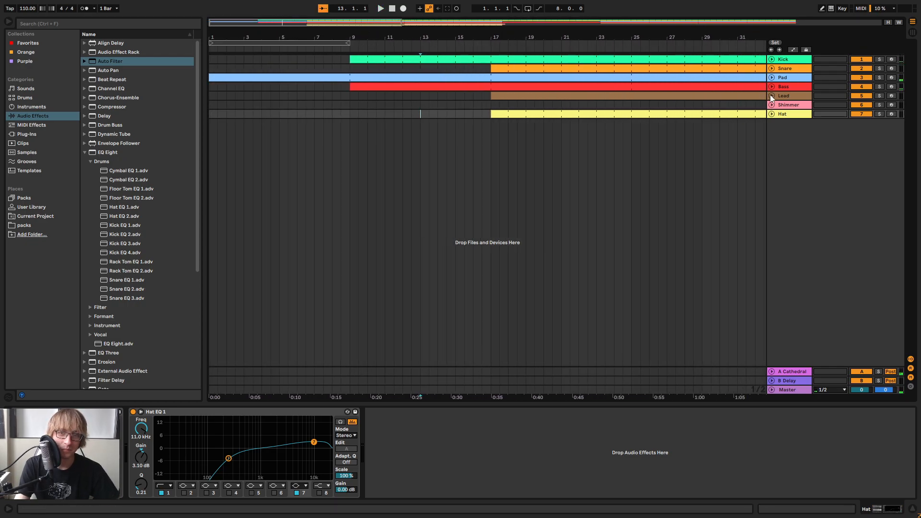
left_click(771, 78)
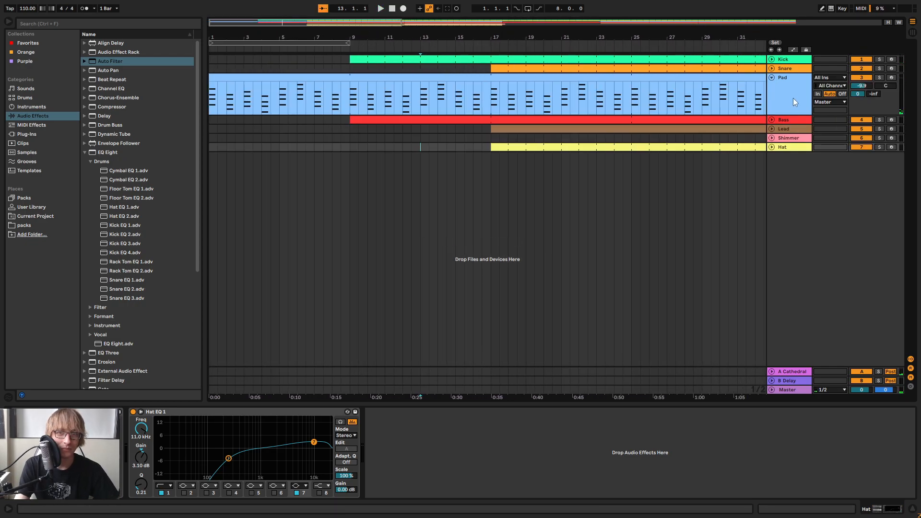
left_click(794, 50)
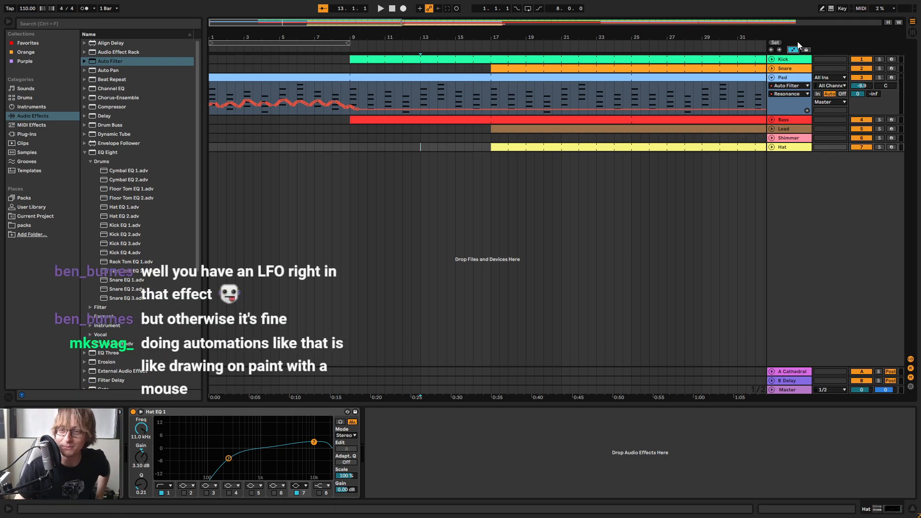
left_click_drag(634, 37, 598, 32)
left_click_drag(243, 36, 285, 36)
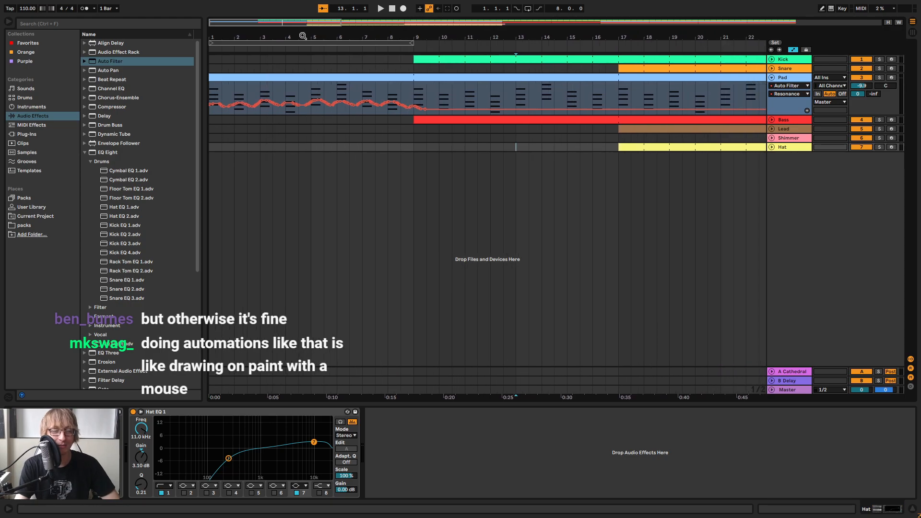
left_click(785, 94)
left_click(791, 98)
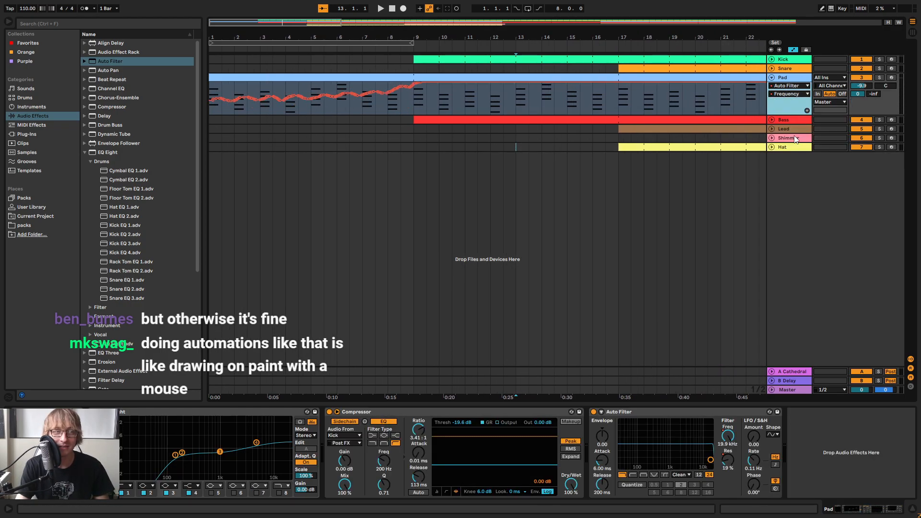
mouse_move(283, 37)
left_mouse_down()
mouse_move(283, 67)
mouse_move(283, 33)
left_mouse_up()
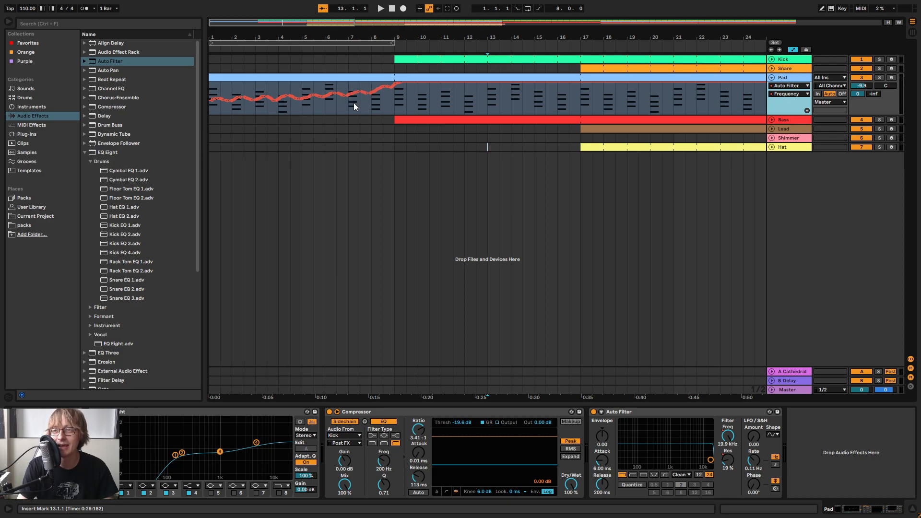
Select the Pad's frequency automation over the first eight bars and play from the start to examine the sweep
left_click_drag(396, 108, 173, 100)
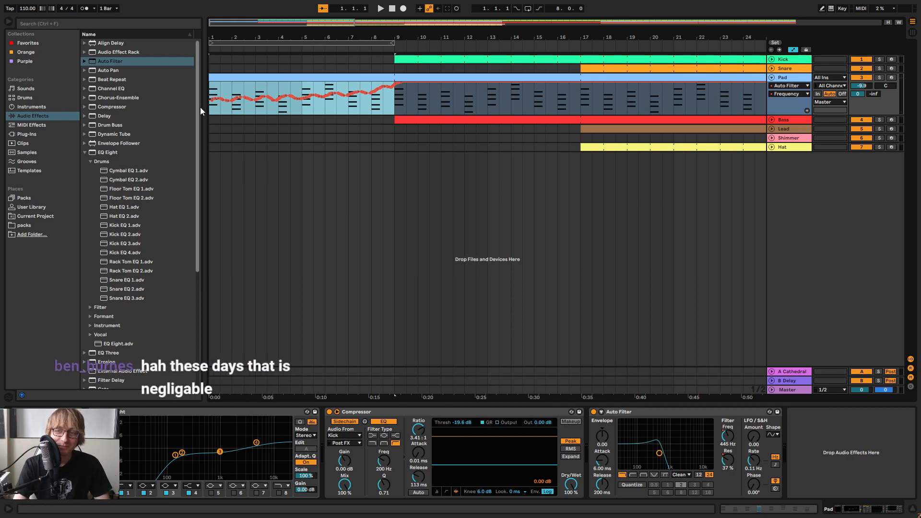
left_click(390, 11)
left_click(380, 9)
mouse_move(409, 37)
left_mouse_down()
mouse_move(409, 24)
mouse_move(409, 34)
left_mouse_up()
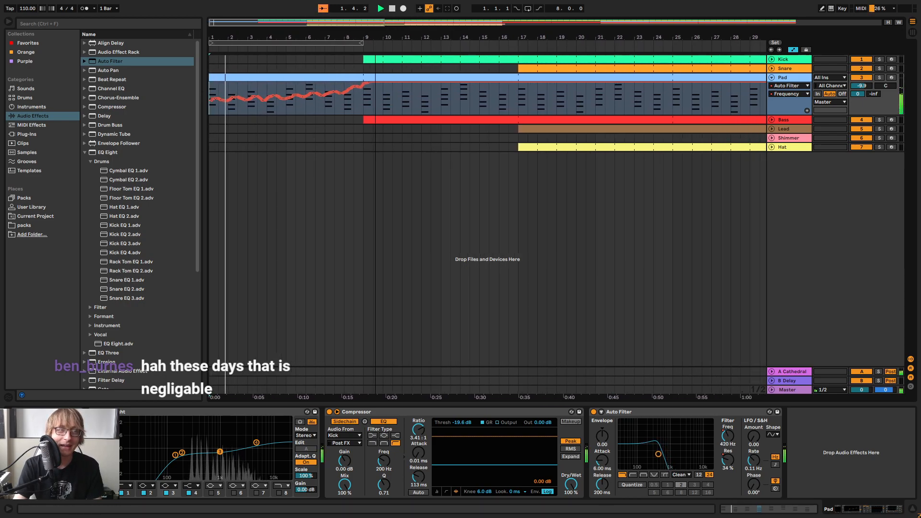
left_click_drag(363, 107, 200, 102)
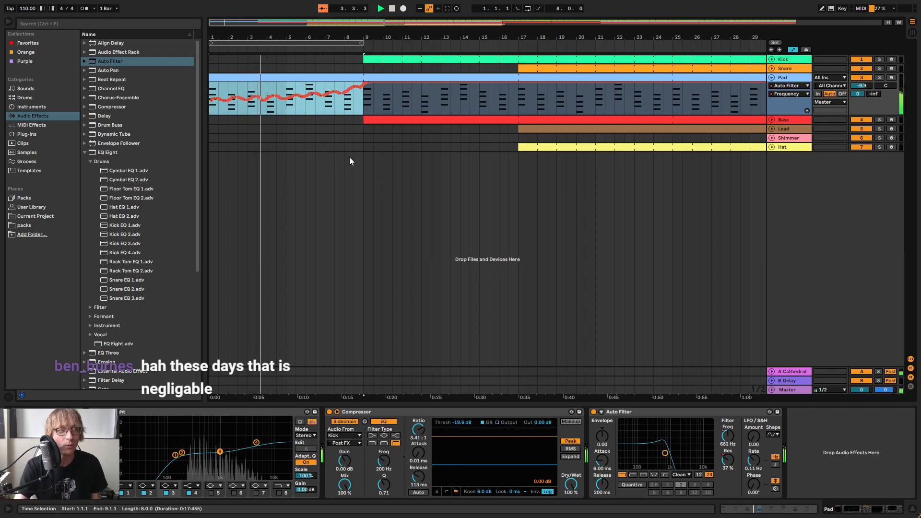
left_click(402, 102)
left_click_drag(338, 33, 476, 65)
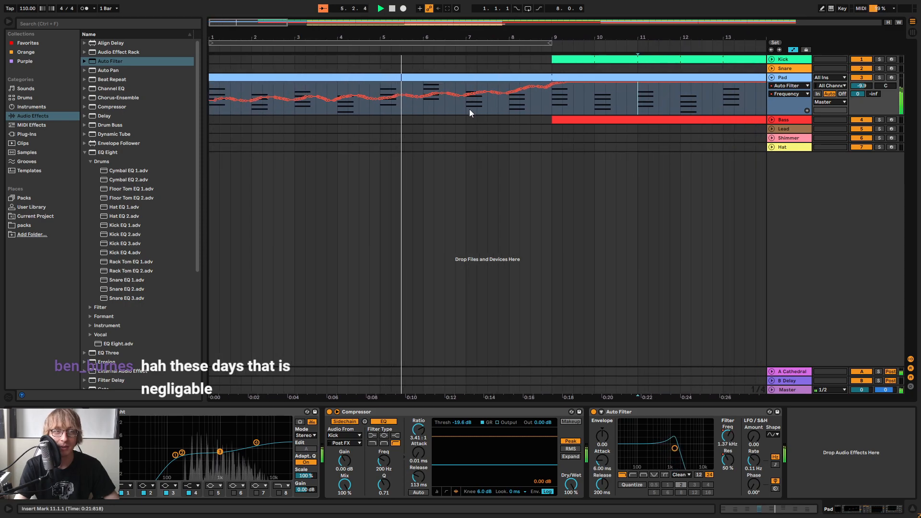
Try to delete the Pad's filter frequency automation from 7.1.1 to 7.3.1
left_click_drag(475, 31, 469, 92)
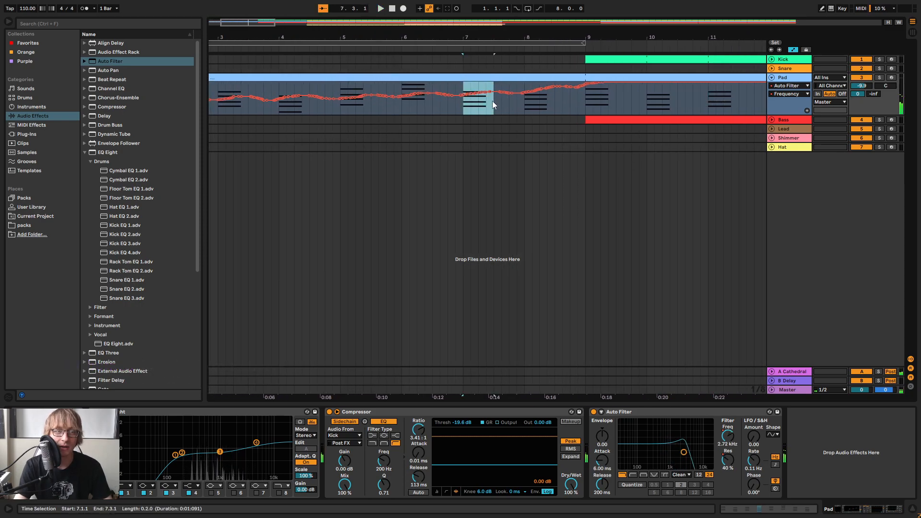
key("Delete")
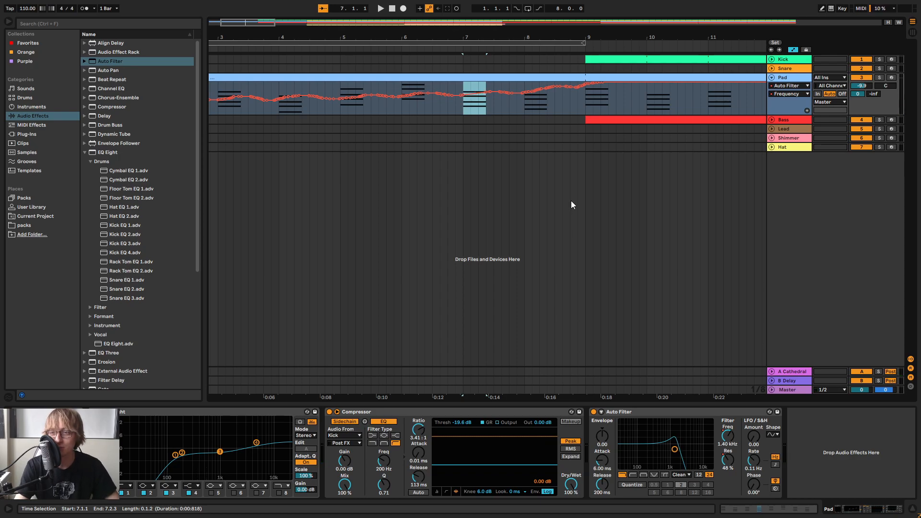
key("ctrl+z")
Play from bar 7 into the kick and bass entry to check the end of the Pad's filter sweep
left_click_drag(491, 37, 491, 2)
key("space")
left_click(266, 101)
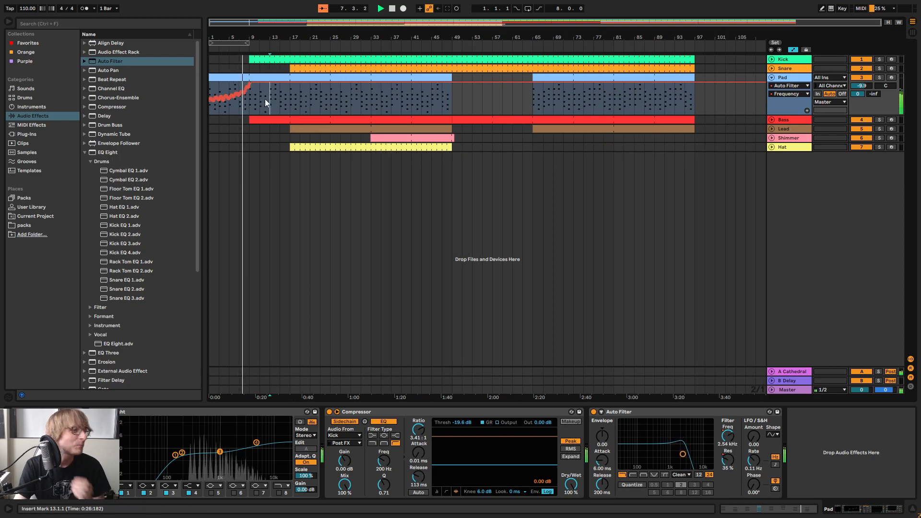
left_click_drag(256, 36, 326, 43)
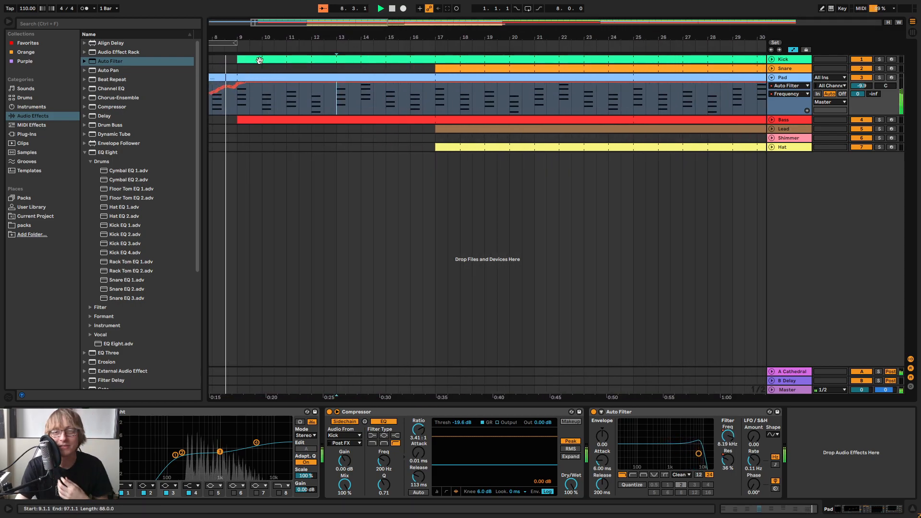
key("space")
left_click_drag(326, 37, 326, 26)
left_click_drag(297, 105, 209, 103)
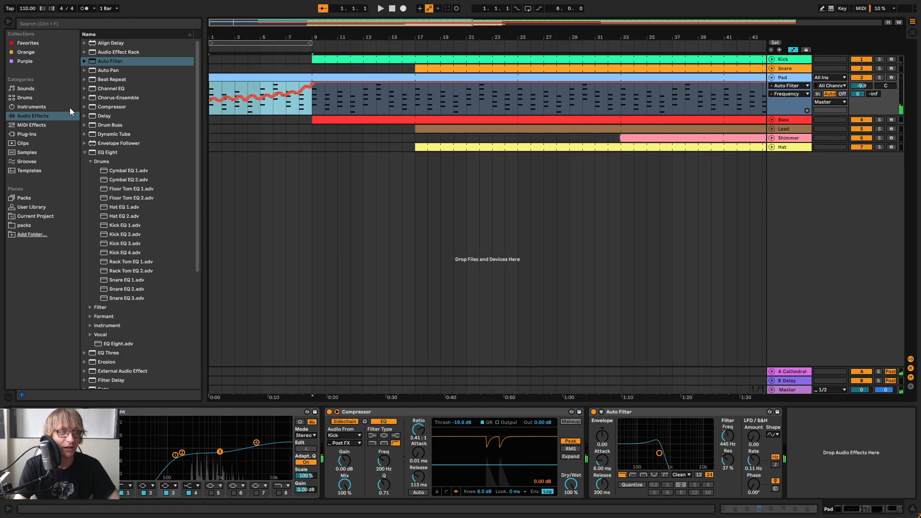
left_click_drag(441, 37, 441, 23)
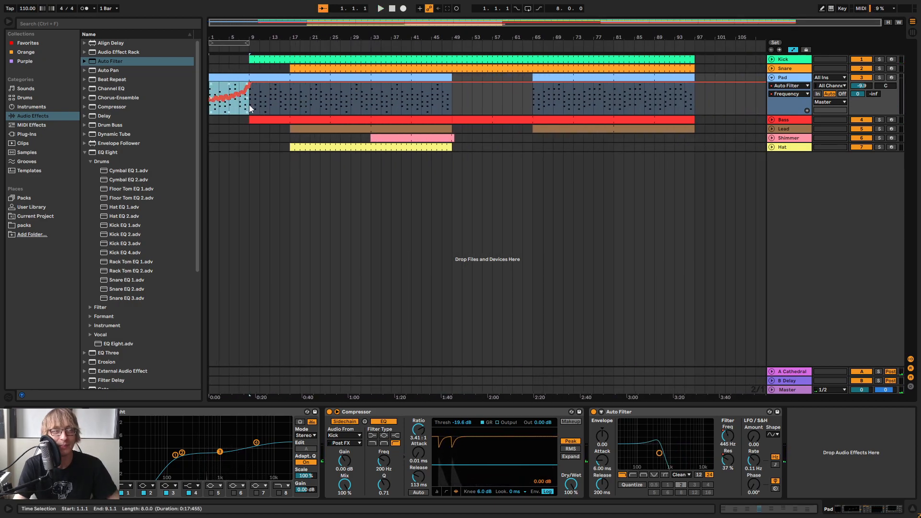
left_click(705, 99)
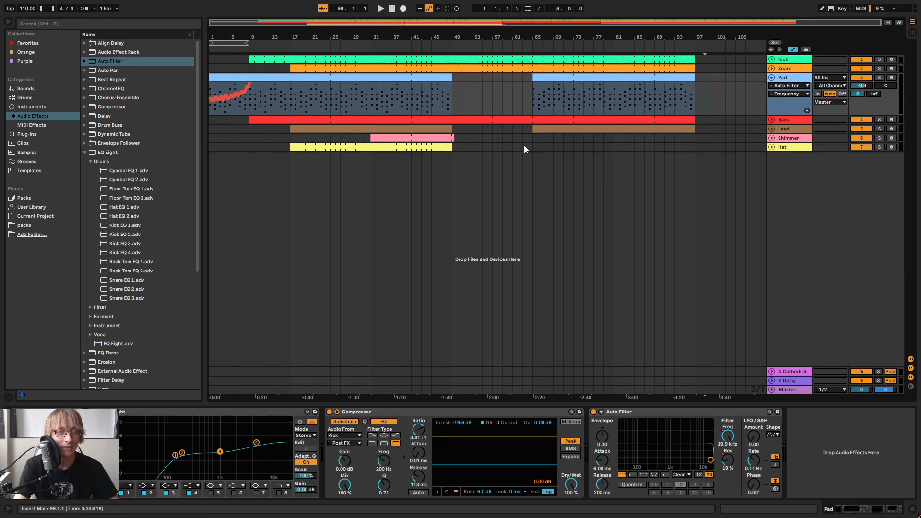
right_click(792, 84)
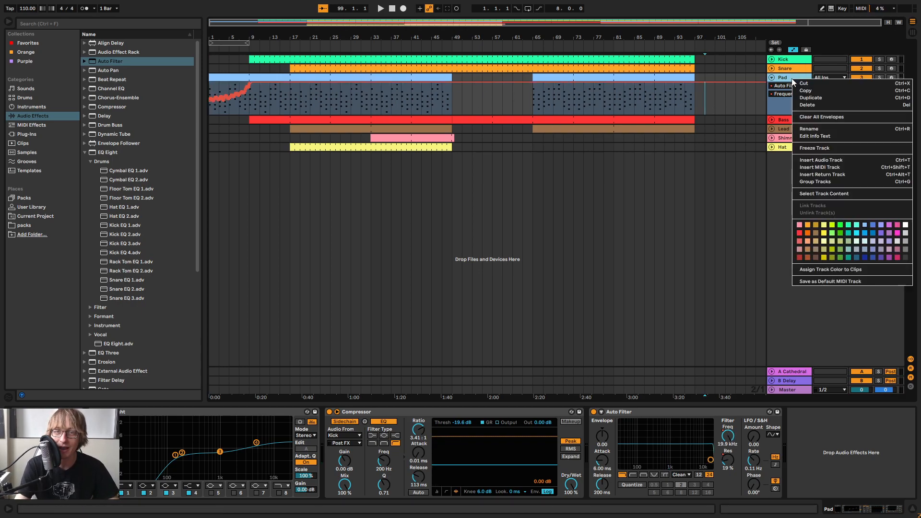
left_click(706, 221)
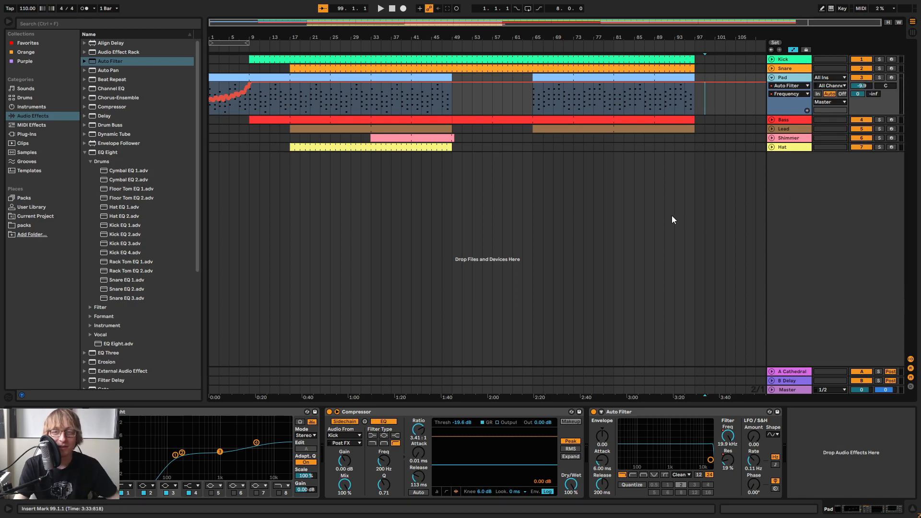
left_click(674, 147)
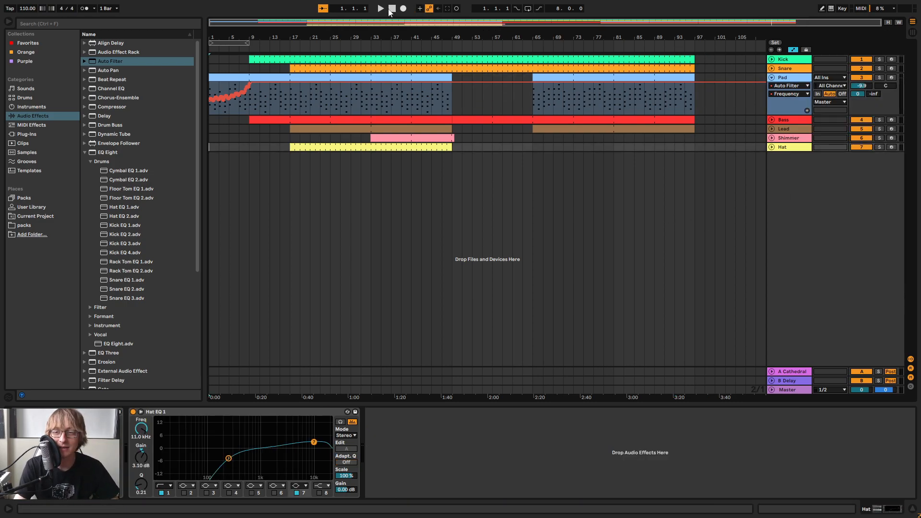
Play from the start and inspect the Pad's Auto Filter Frequency automation over the intro
key("space")
left_click_drag(228, 38, 227, 74)
left_click_drag(301, 37, 296, 35)
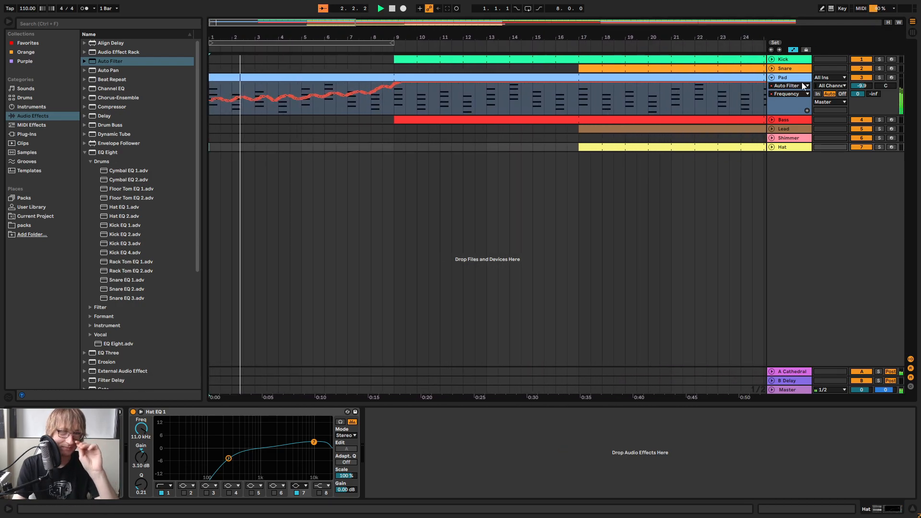
left_click(785, 77)
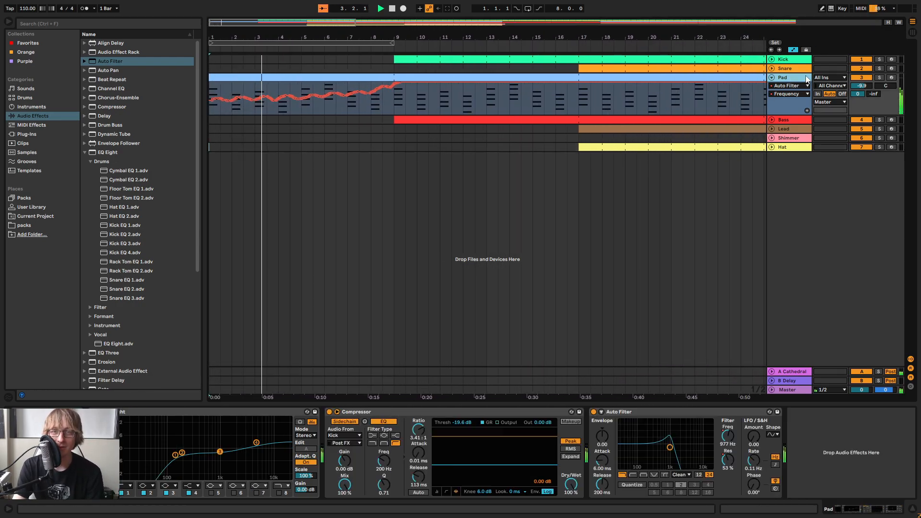
left_click(789, 86)
left_click(790, 92)
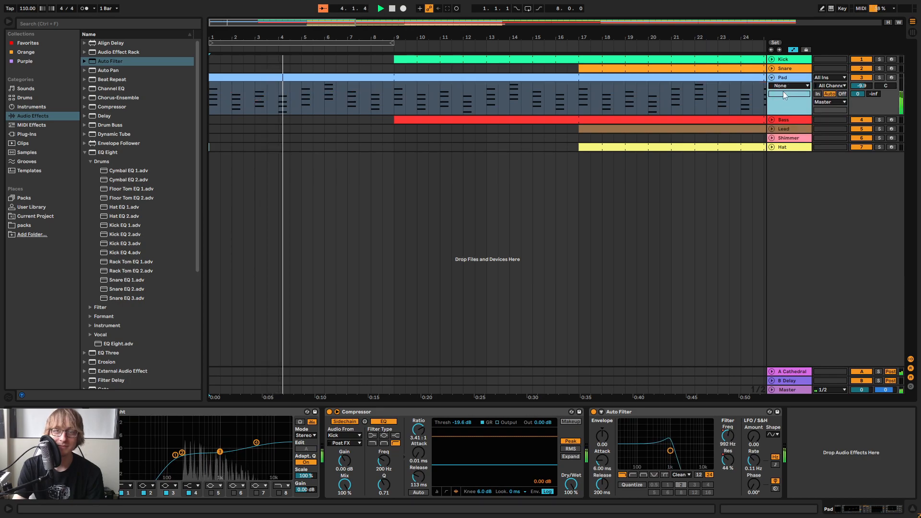
left_click(787, 85)
left_click(793, 123)
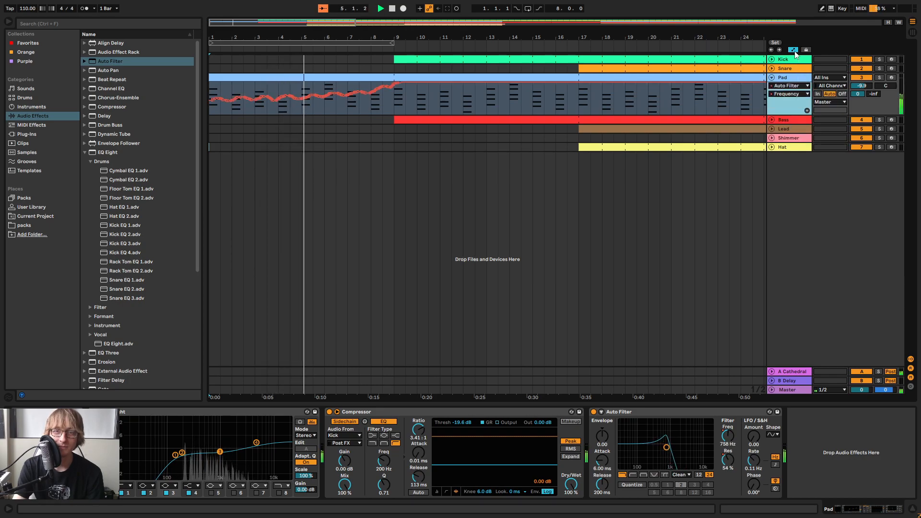
Leave automation mode and fold the Pad track while the arrangement keeps playing
key("a")
left_click_drag(644, 35, 645, 11)
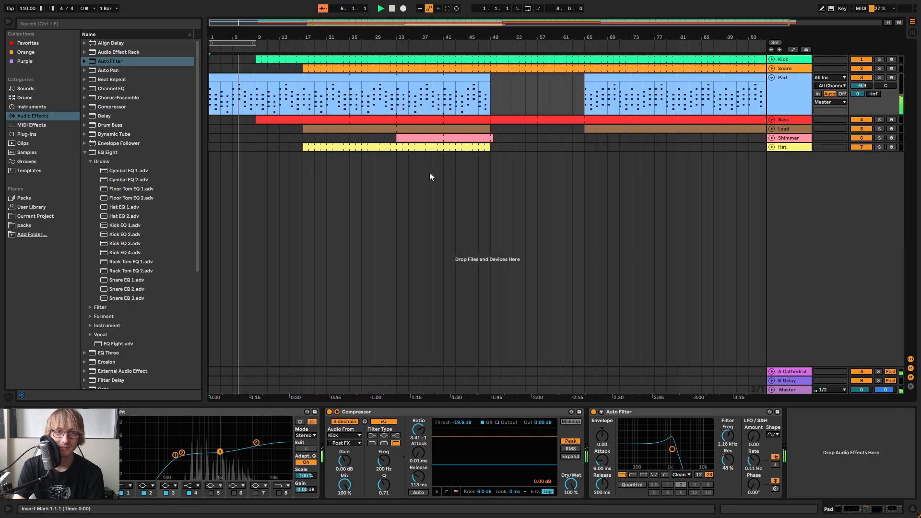
left_click_drag(424, 147, 429, 147)
left_click(771, 77)
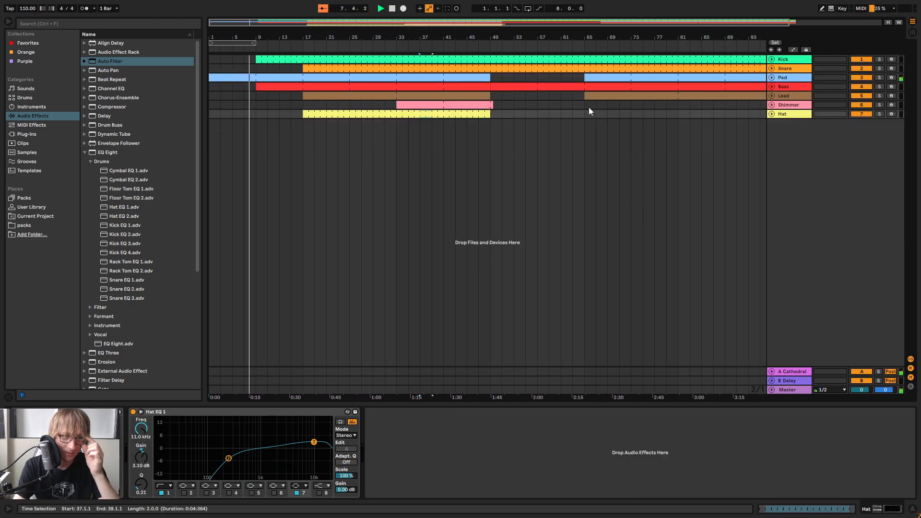
left_click(770, 88)
left_click(770, 88)
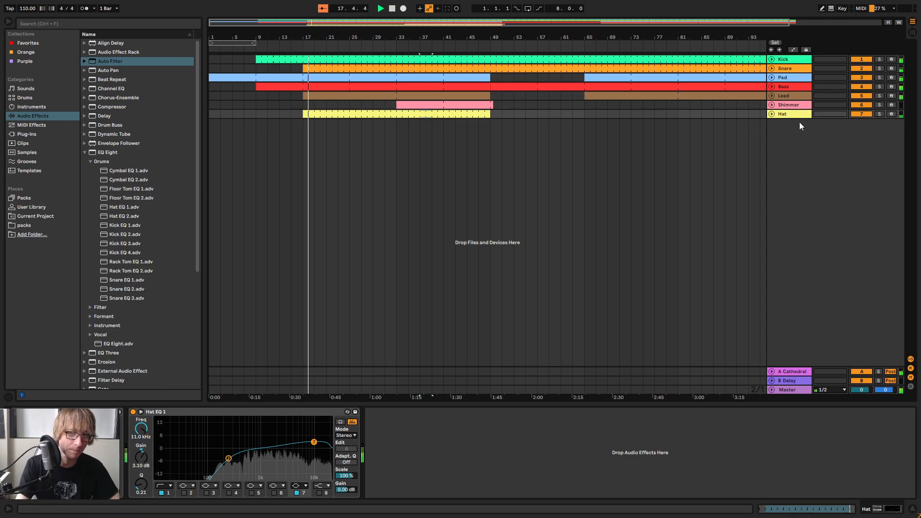
Lower the Hat track's volume to -30.9 dB in the mixer and return to the arrangement
key("Tab")
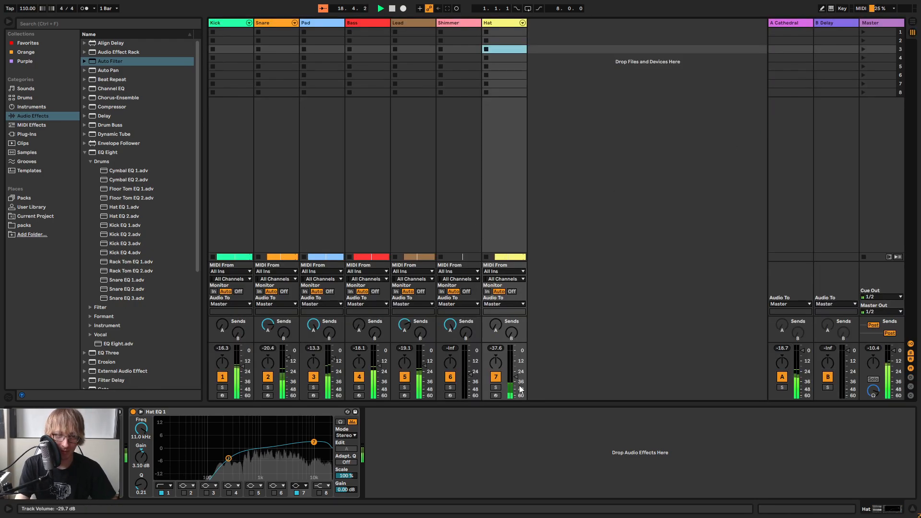
left_click_drag(514, 377, 514, 378)
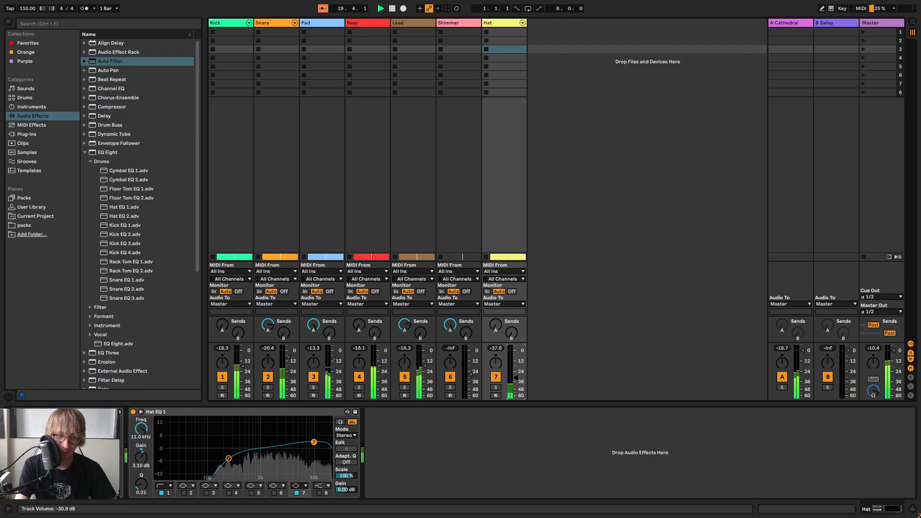
key("Tab")
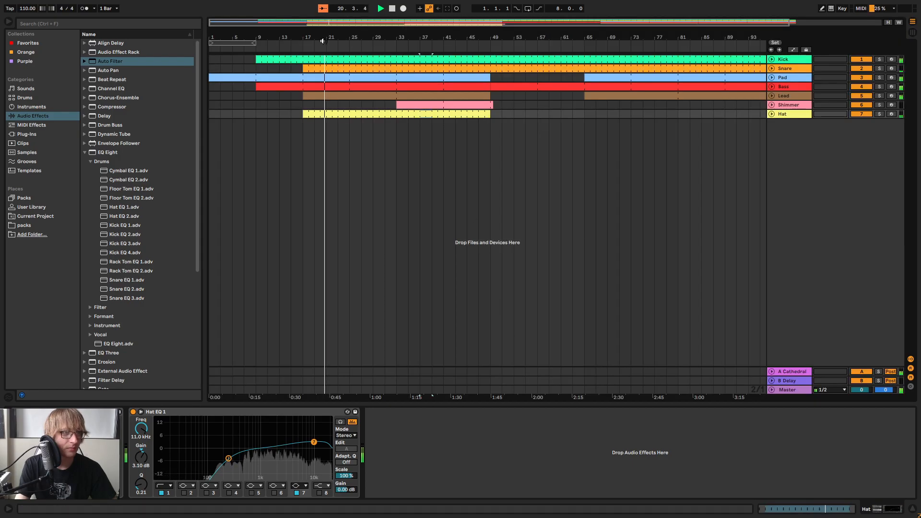
Trim the start of the Hat part to bar 25 and play from just before bar 17 to hear the section
key("space")
left_click(317, 114)
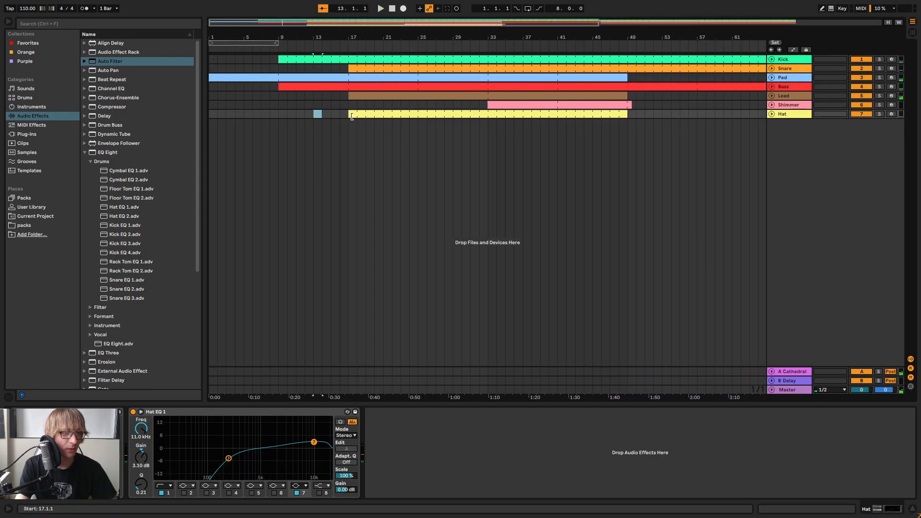
left_click_drag(352, 117, 428, 113)
left_click(338, 46)
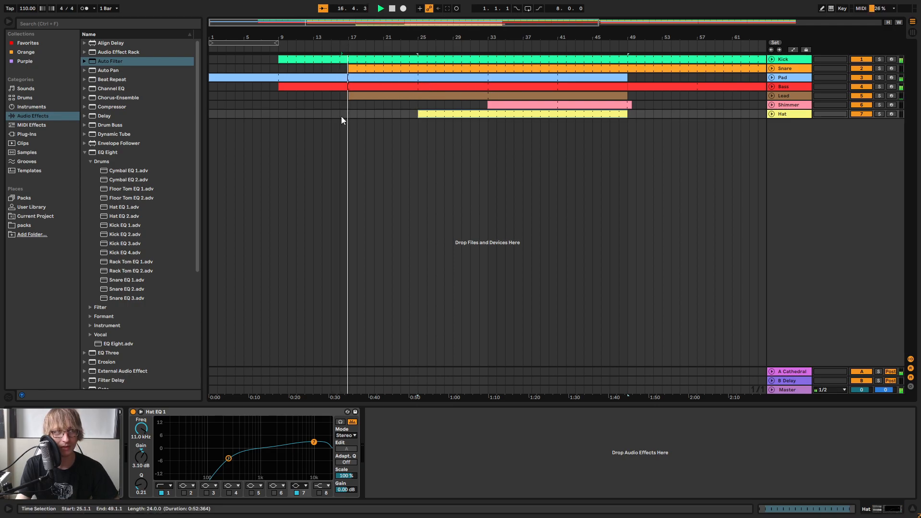
left_click(344, 60)
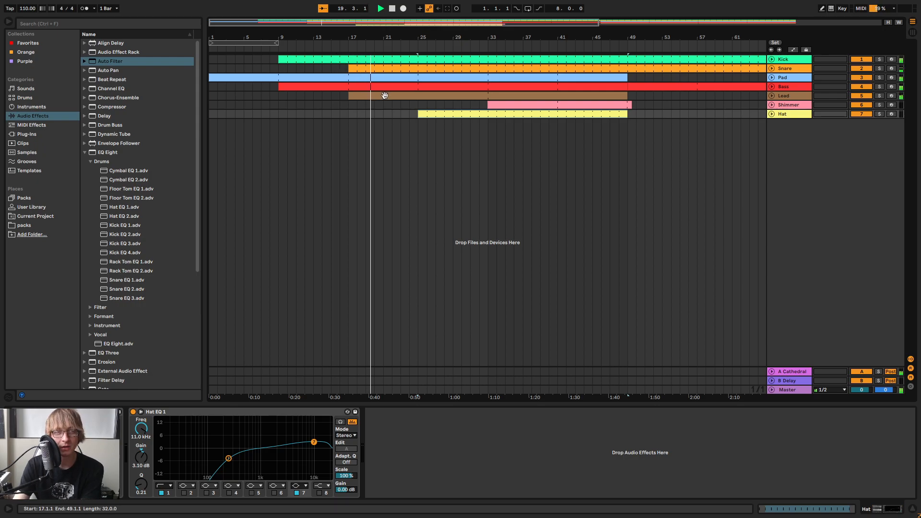
left_click_drag(418, 106, 651, 31)
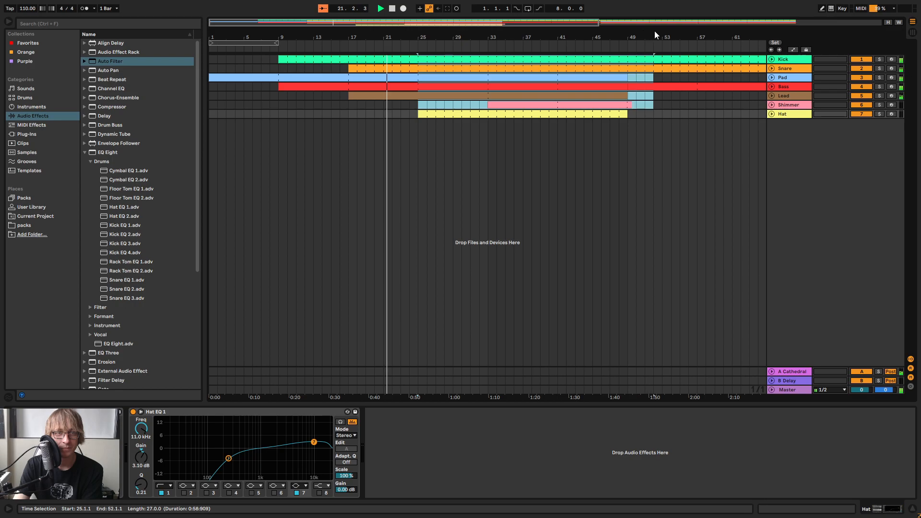
left_click(681, 111)
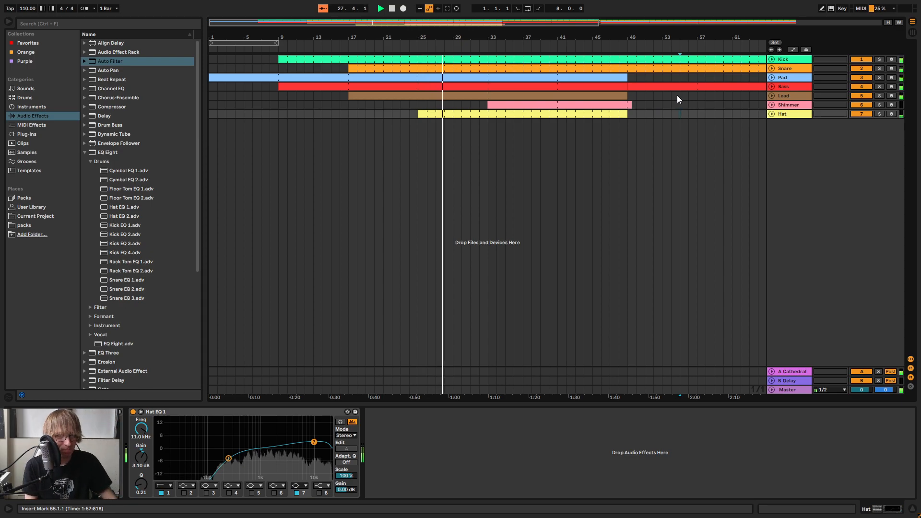
Extend the Shimmer part back to start at bar 25, trim the Hat's start to bar 33, and play the new entry
key("space")
left_click(452, 115)
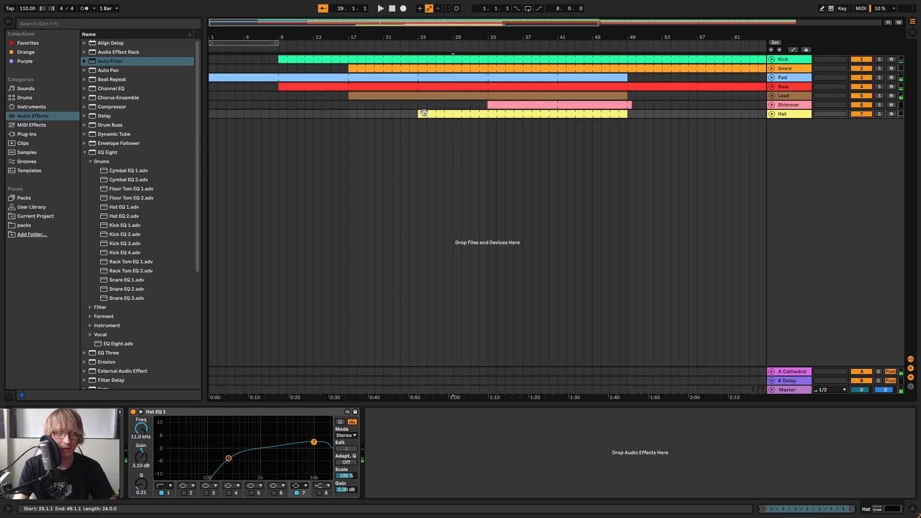
mouse_move(421, 113)
left_mouse_down()
mouse_move(487, 113)
mouse_move(418, 105)
left_mouse_up()
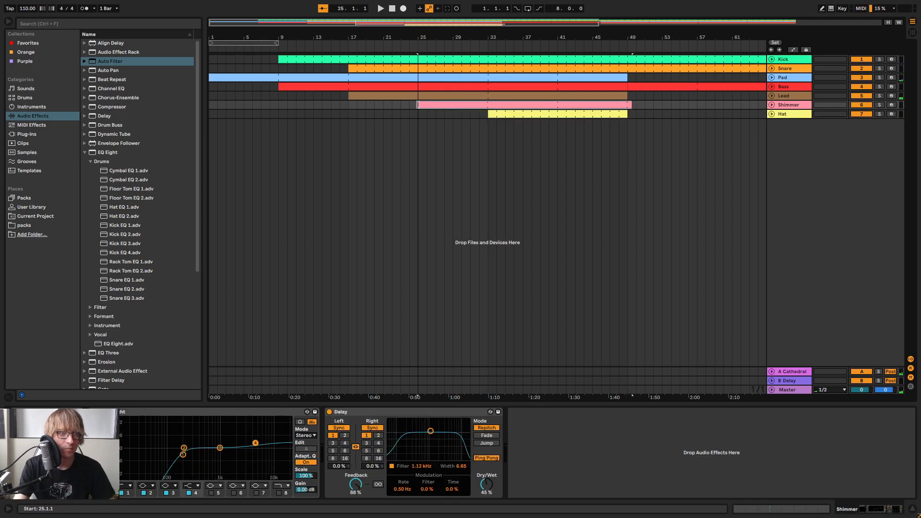
left_click_drag(414, 34, 438, 105)
left_click(374, 41)
left_click_drag(457, 36, 426, 37)
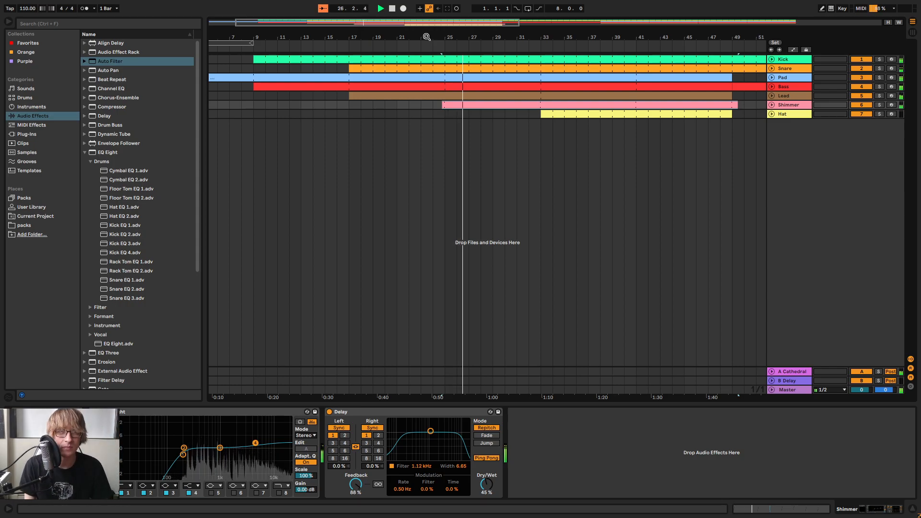
Listen through bars 29 to 33 to check the transition into the Hat's entry
mouse_move(314, 38)
left_mouse_down()
mouse_move(315, 17)
mouse_move(314, 30)
left_mouse_up()
left_click_drag(513, 35, 553, 37)
left_click(497, 129)
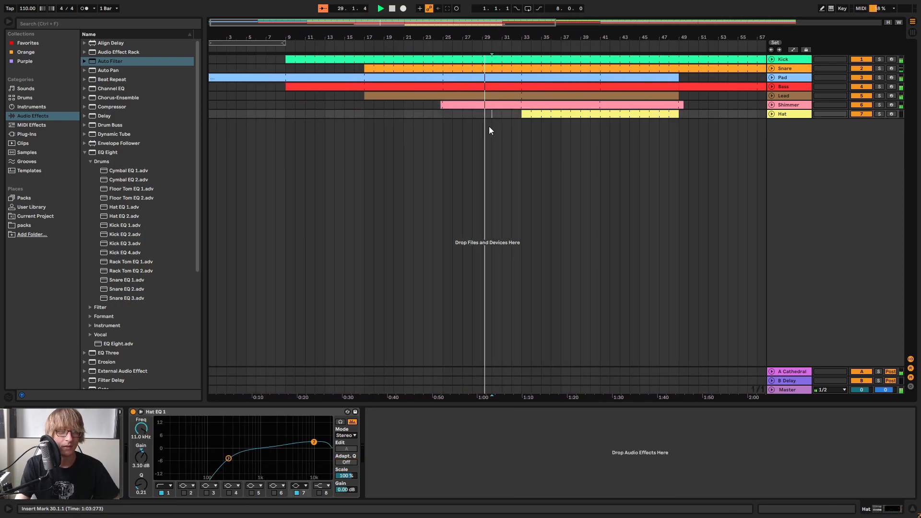
left_click_drag(482, 130, 523, 22)
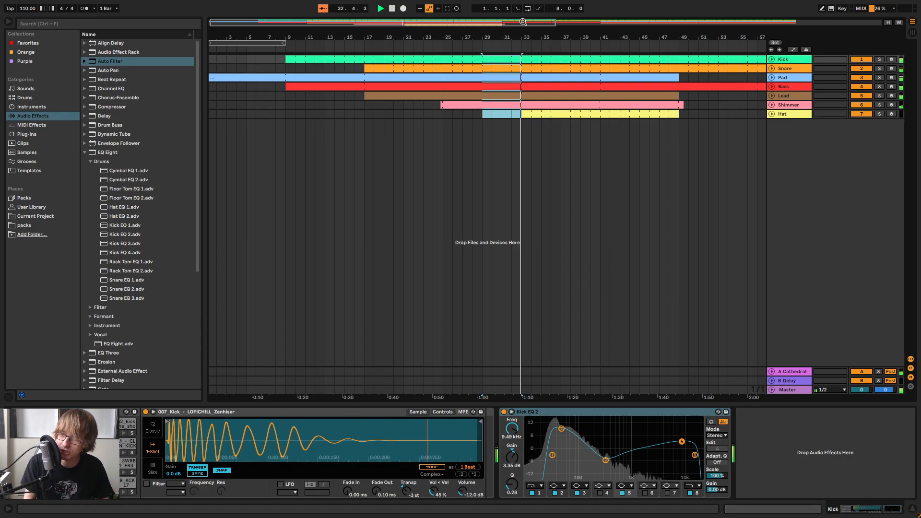
left_click(718, 114)
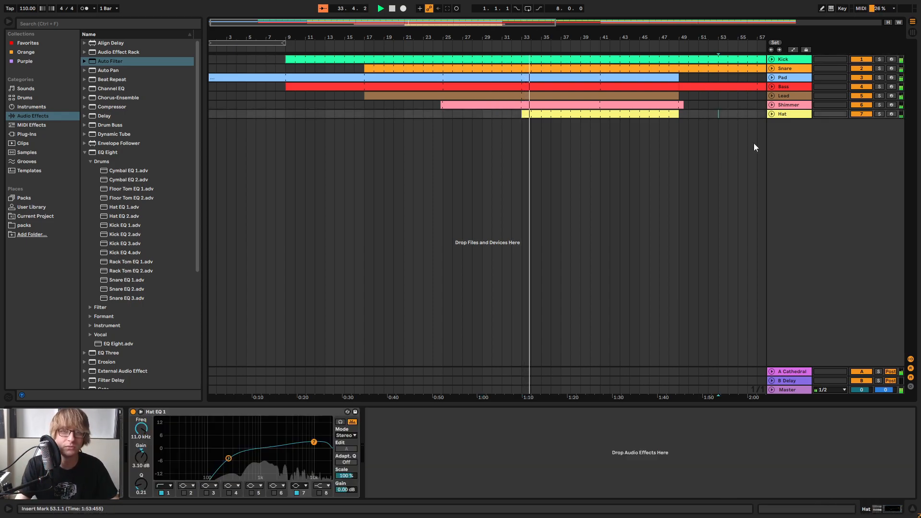
Set the Hat track's volume to -31.2 dB in the mixer, return to the arrangement and stop playback
key("Tab")
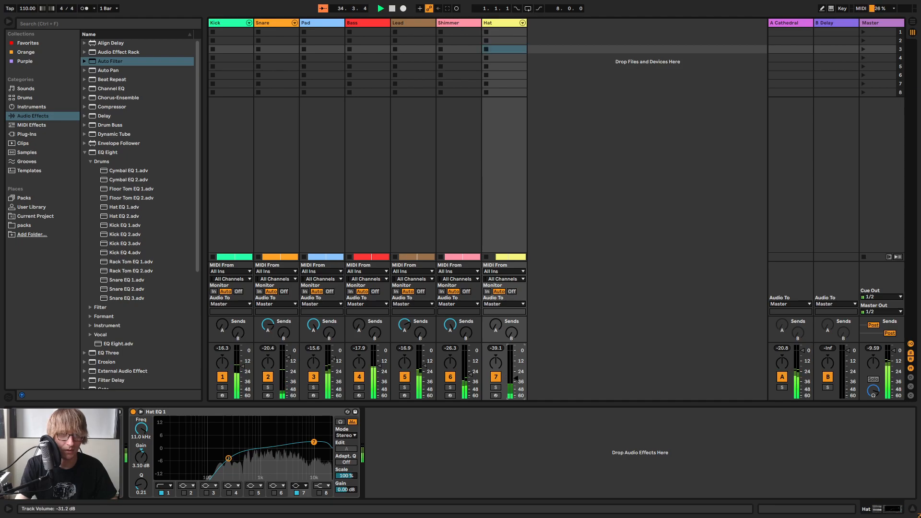
key("Tab")
key("space")
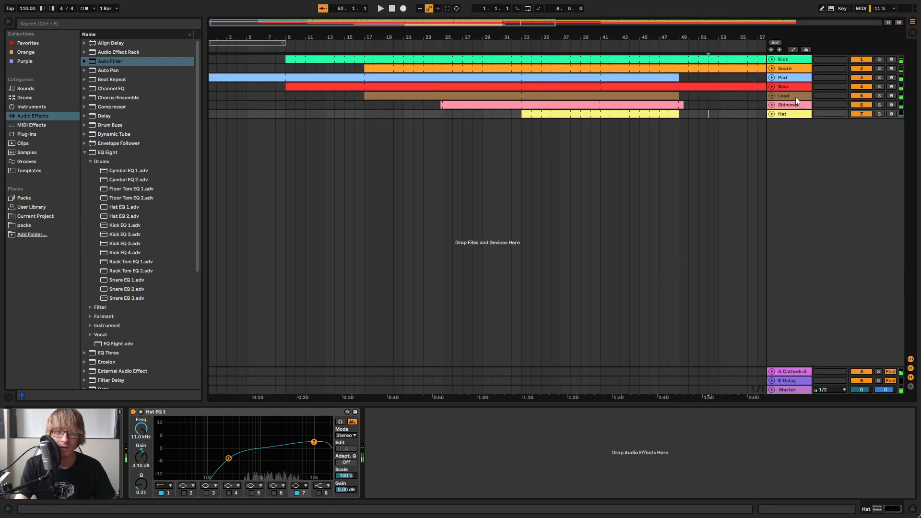
Duplicate the Lead track and trim the copy's first part so that it starts at bar 33
right_click(796, 98)
left_click(874, 257)
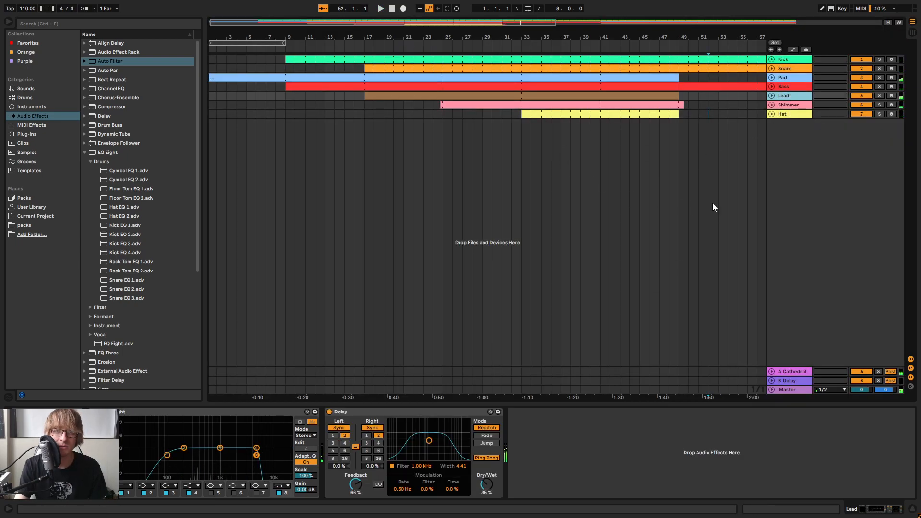
key("ctrl+d")
left_click(791, 97)
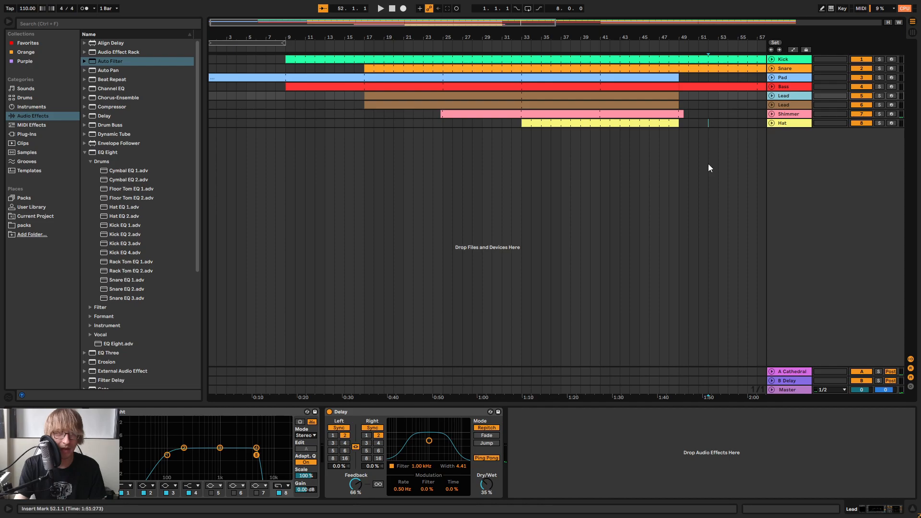
left_click(316, 123)
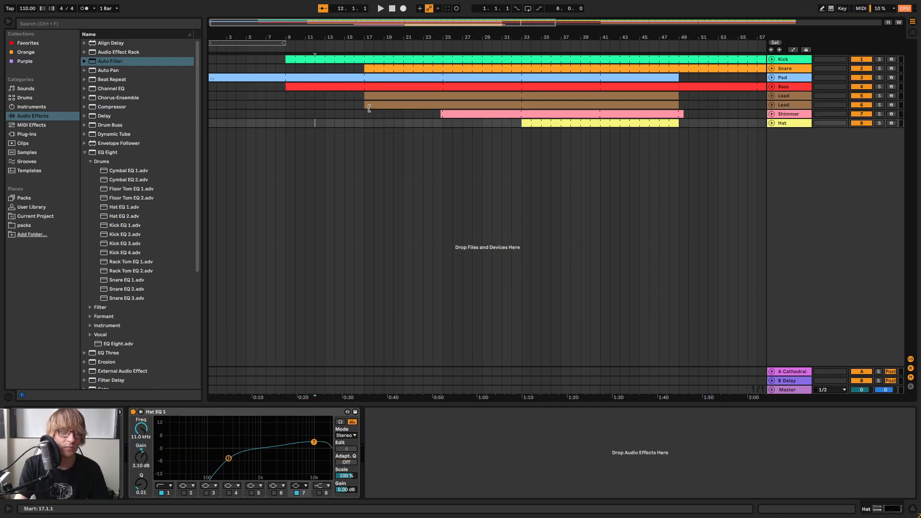
left_click(367, 105)
left_click(523, 104)
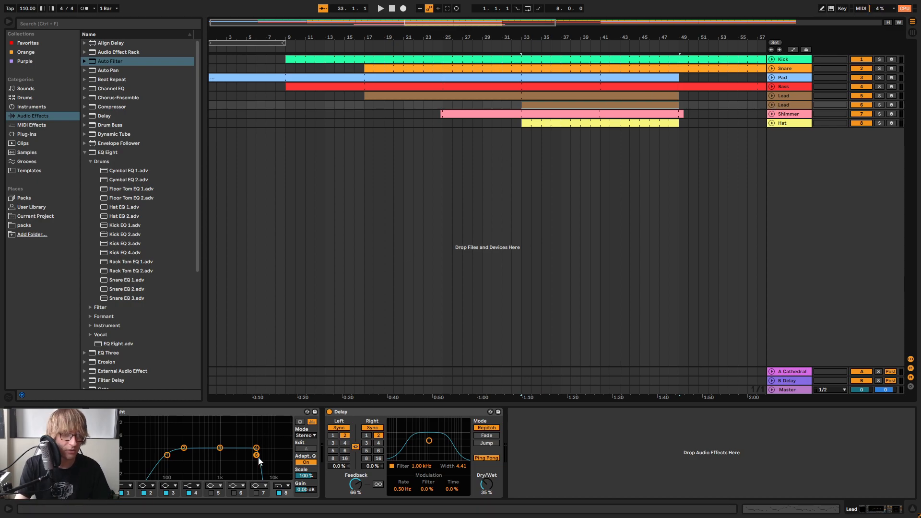
On the duplicated Lead's EQ Eight, move the high cut to the top of the spectrum and raise the low cut to just below 1 kHz
left_click_drag(257, 459, 286, 451)
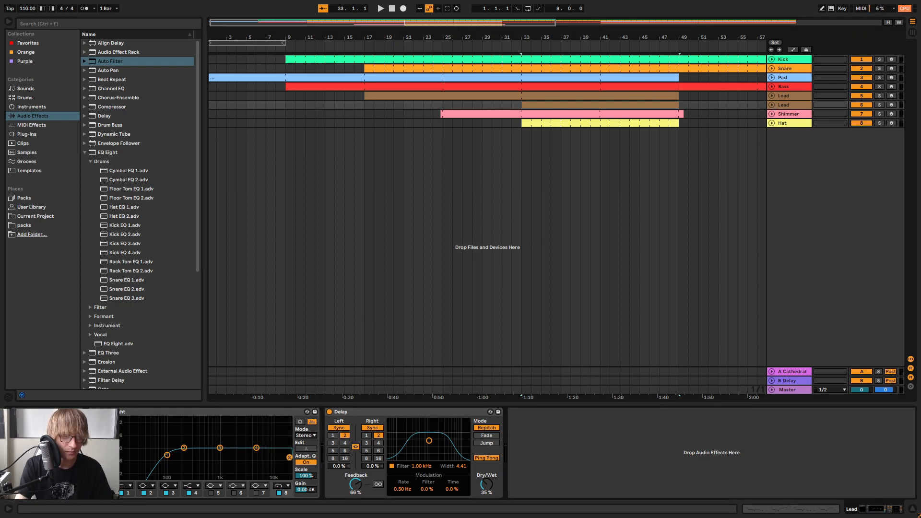
left_click_drag(167, 459, 190, 457)
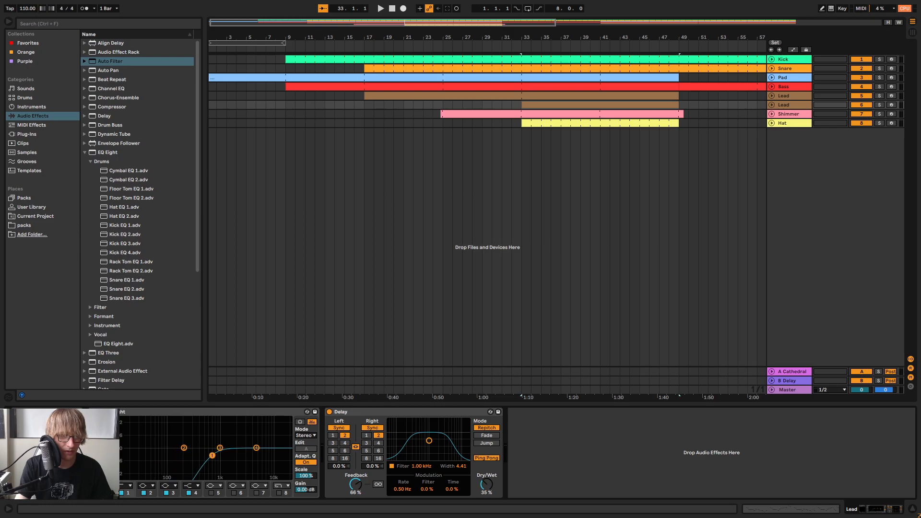
Play from bar 33 with both Lead tracks soloed and lower the duplicated Lead's EQ Eight low cut to about 250 Hz
key("space")
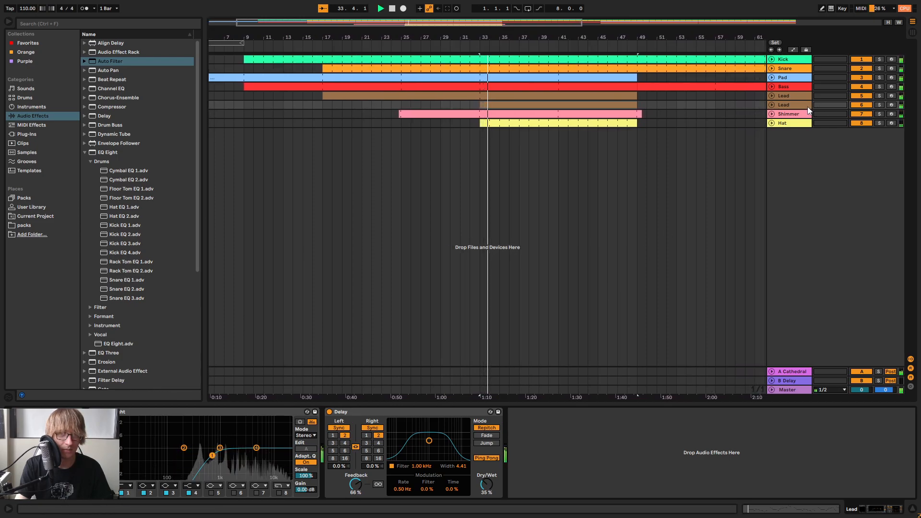
left_click(879, 105)
left_click(879, 96, "ctrl")
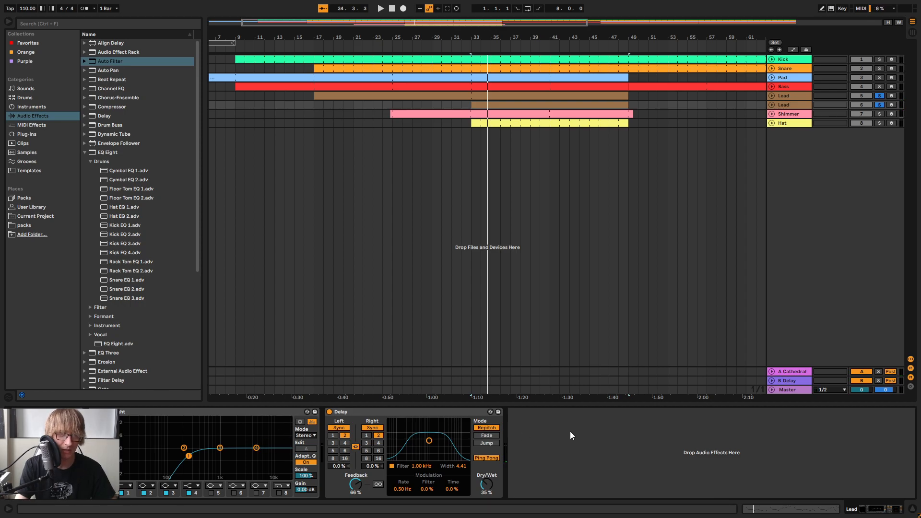
Open the duplicated Lead's Iris 2 instrument and play from bar 33 with only that track soloed
double_click(793, 105)
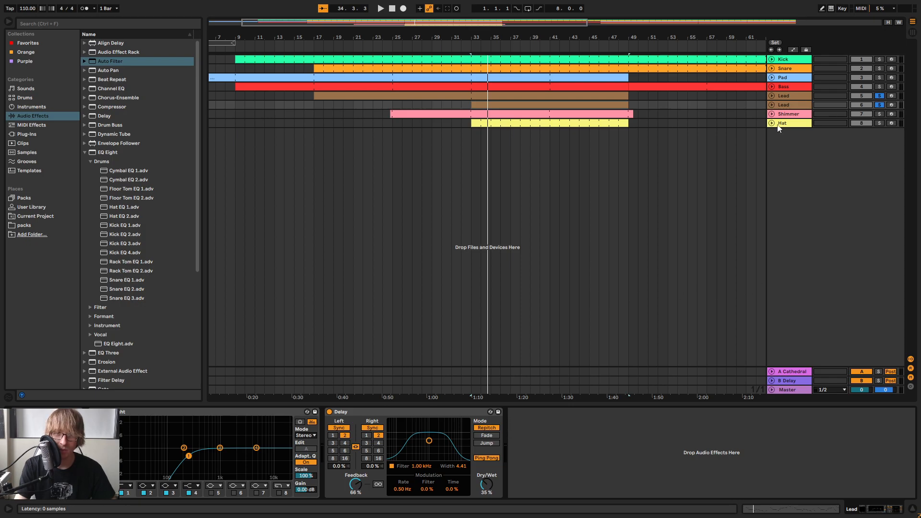
left_click_drag(757, 154, 583, 129)
left_click(879, 105)
key("space")
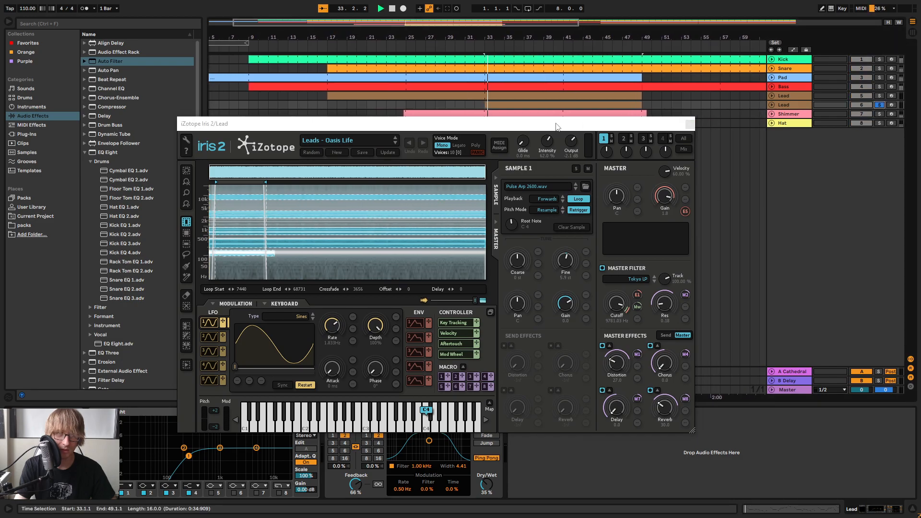
Compare the duplicated Lead with Iris 2's master distortion, chorus, delay and reverb switched off and back on
left_click(602, 347)
left_click(602, 346)
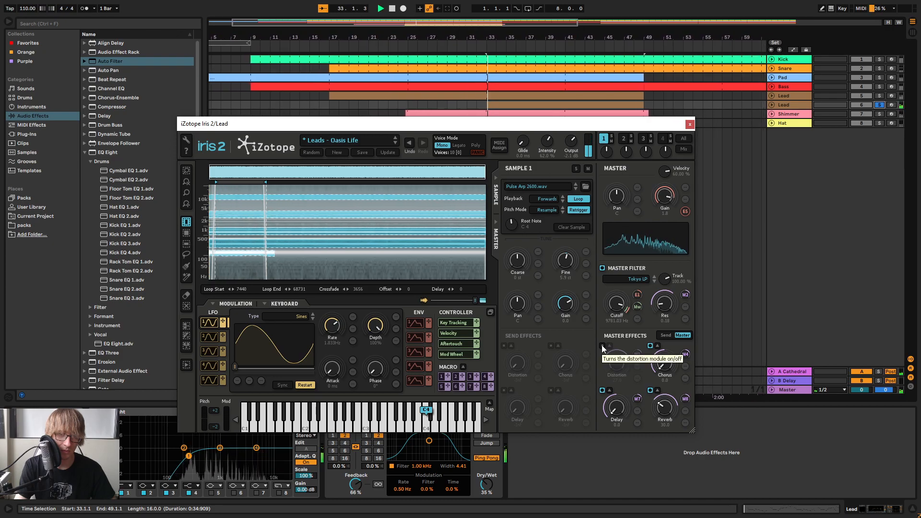
left_click(602, 345)
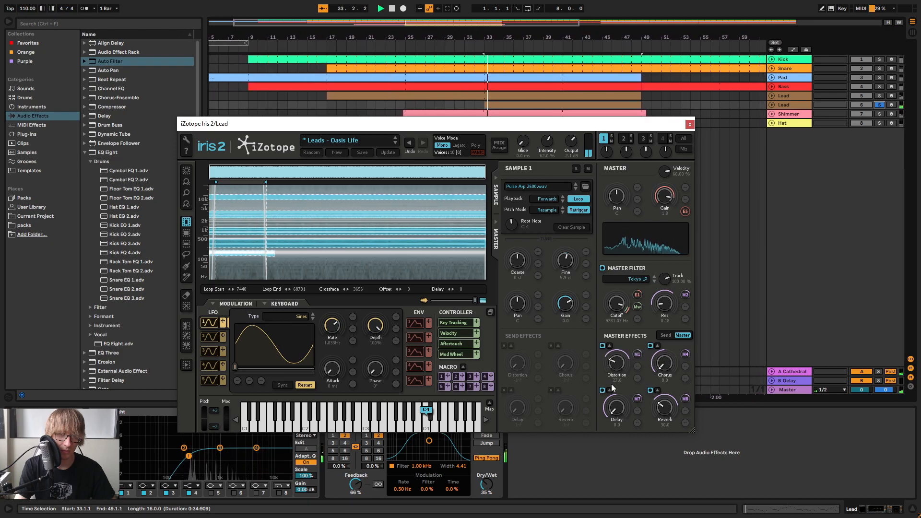
left_click(651, 345)
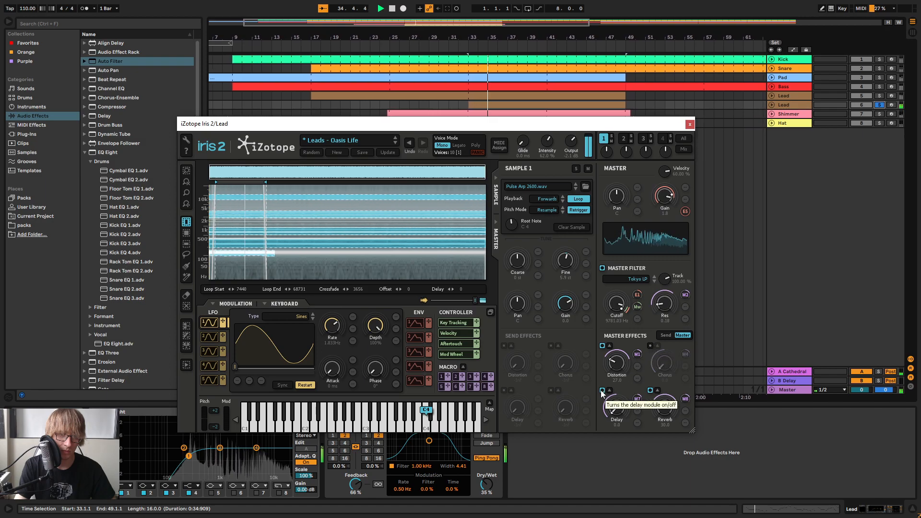
left_click(792, 104)
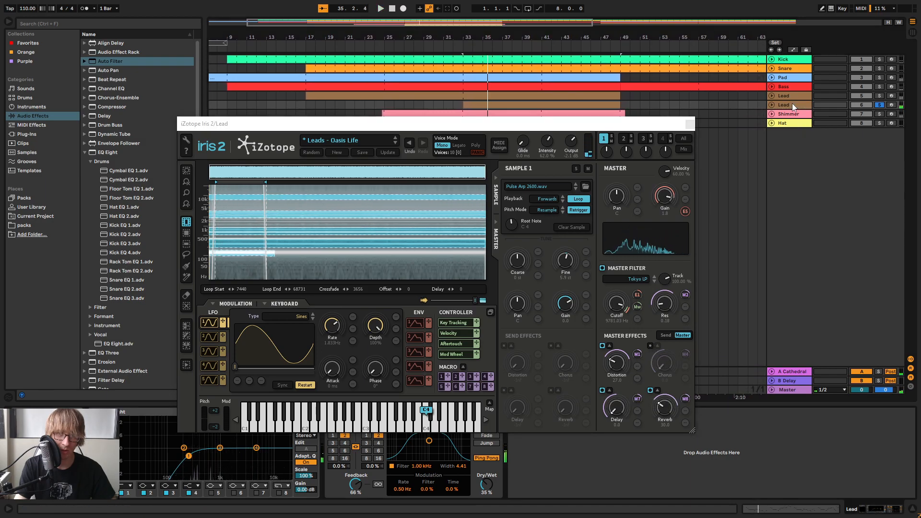
key("space")
left_click(602, 390)
left_click(603, 346)
left_click(650, 390)
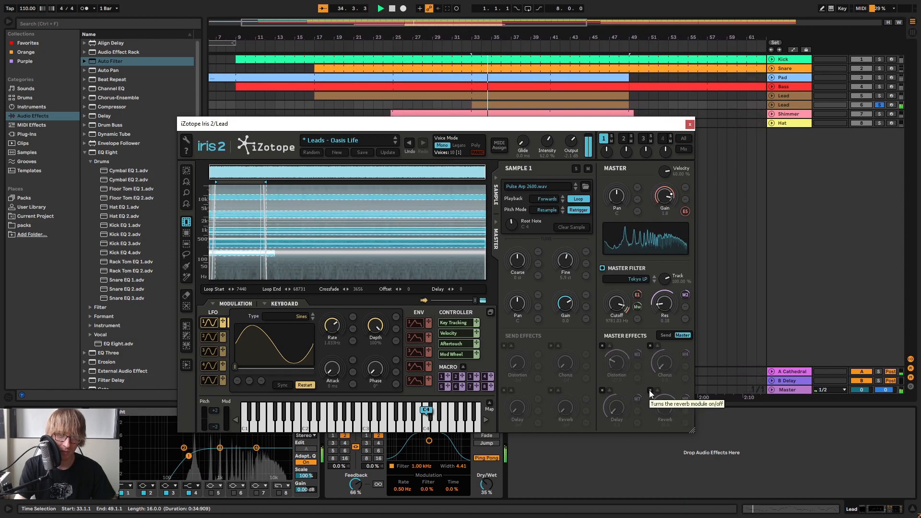
left_click(649, 390)
left_click(602, 390)
left_click(602, 345)
left_click(649, 345)
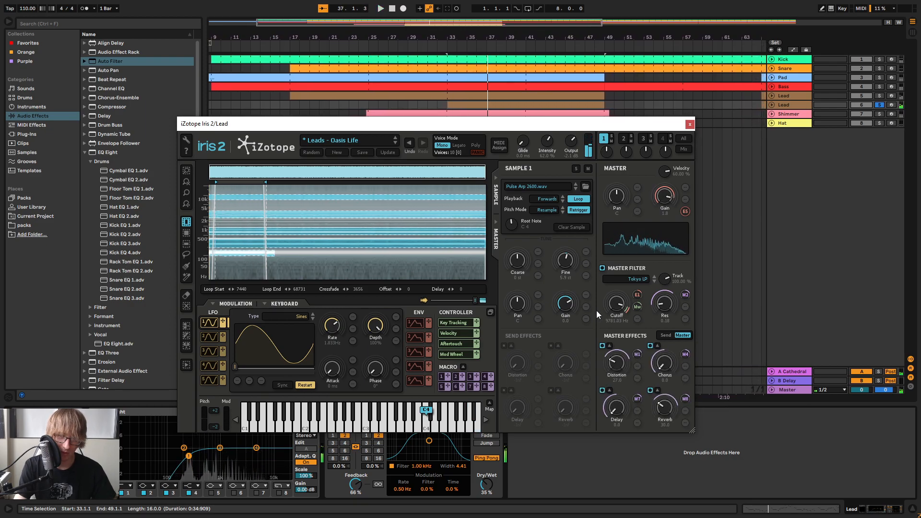
Raise the duplicated Lead's Iris 2 chorus to about 45 during playback, and solo the original Lead alongside it
key("space")
left_click_drag(665, 364, 671, 337)
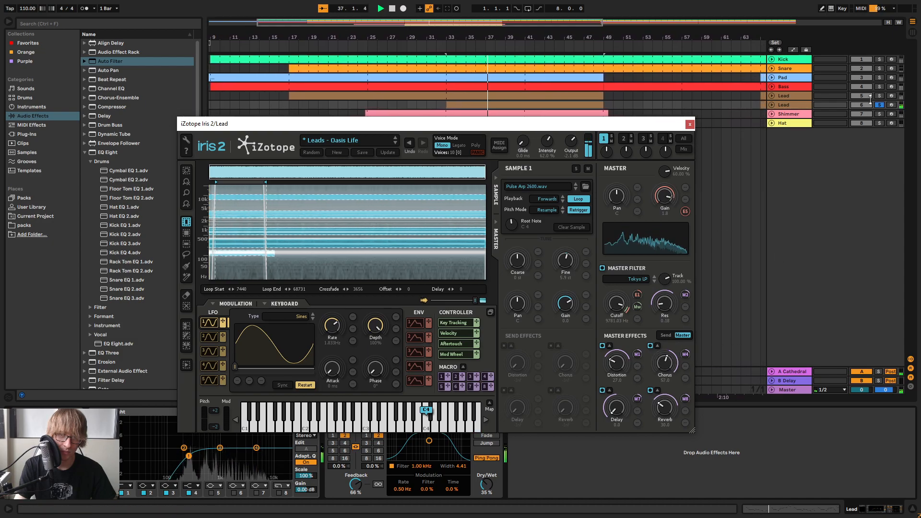
left_click(878, 96)
left_click_drag(668, 359, 669, 362)
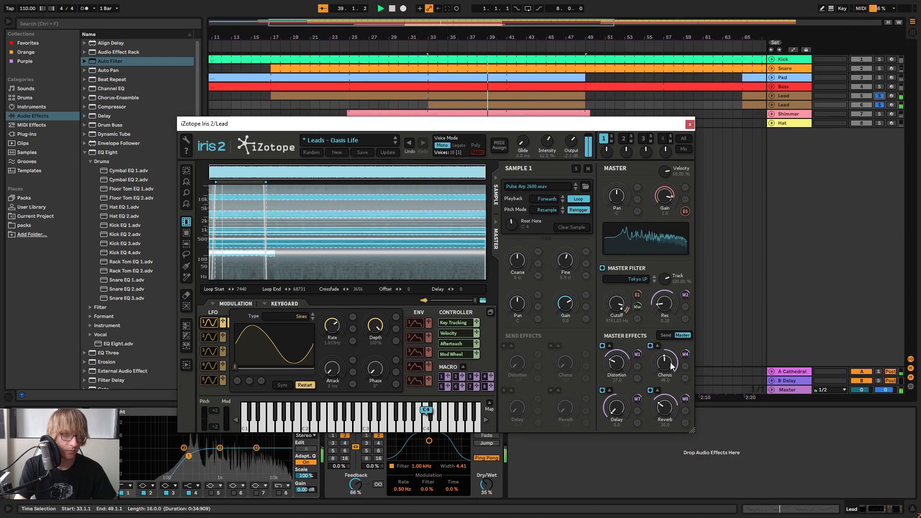
Try all notes of the duplicated Lead's clip one octave lower and play from bar 33
left_click(552, 106)
left_click(510, 451)
key("ctrl+a")
key("shift+Down")
key("space")
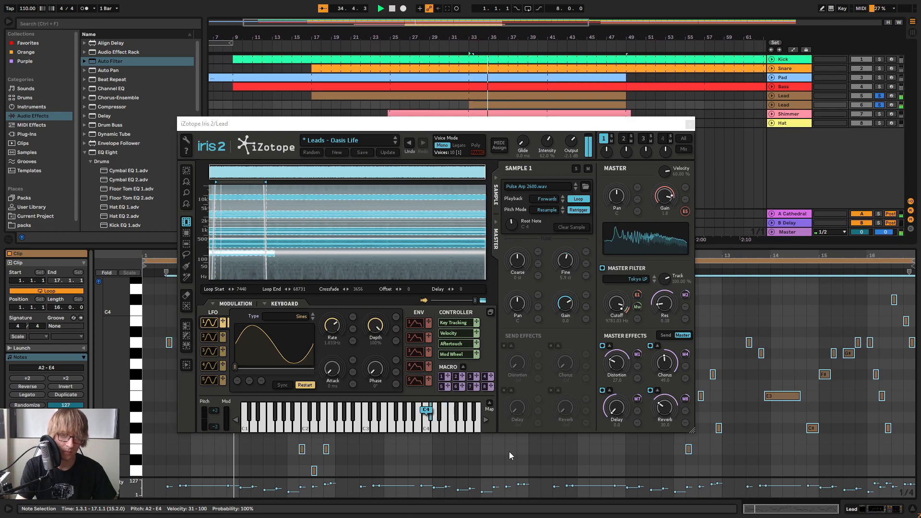
Transpose all notes in the duplicated Lead's clip up two octaves and turn off the solo on both Lead tracks
left_click(778, 310)
key("ctrl+a")
key("shift+Up")
key("shift+Up")
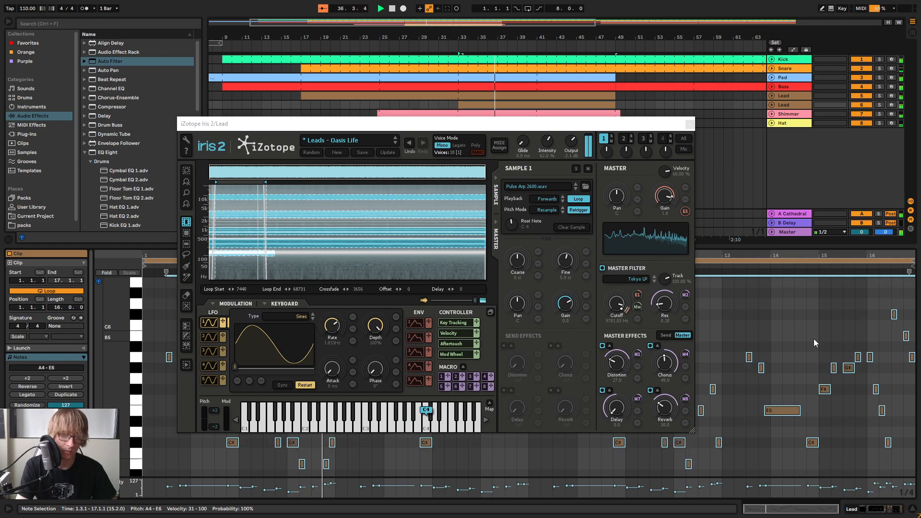
left_click(806, 338)
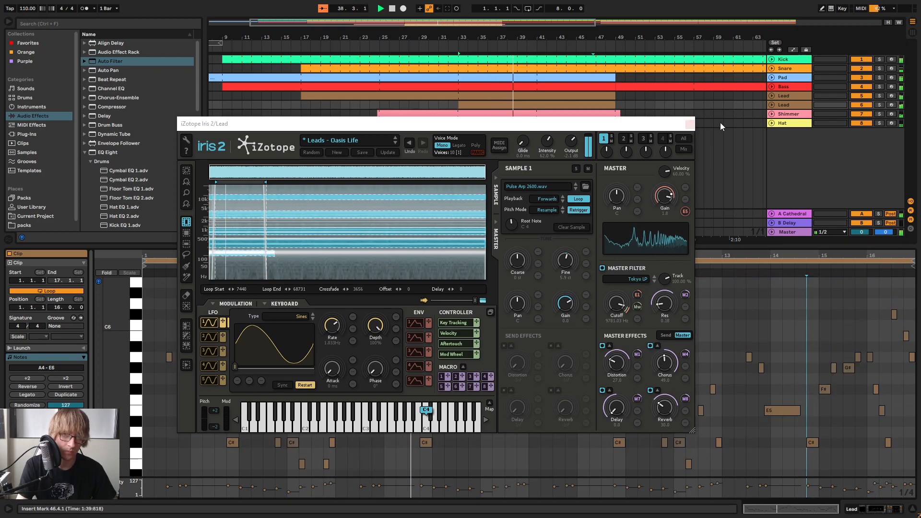
left_click(689, 124)
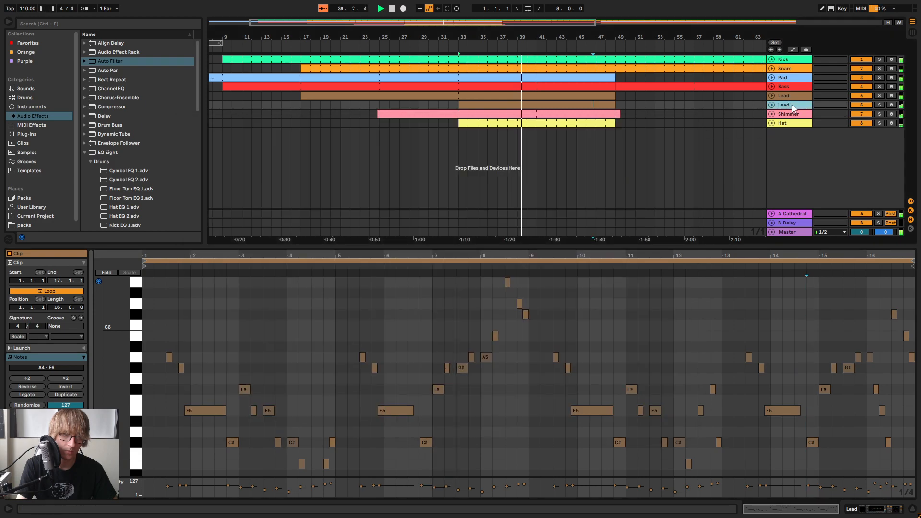
Rename the duplicated Lead track as Lead Oct
left_click(792, 104)
key("Tab")
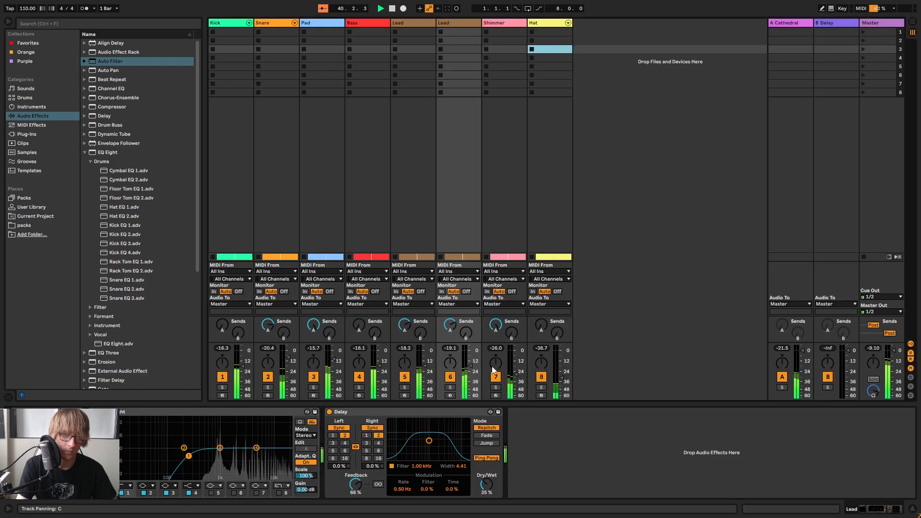
key("Tab")
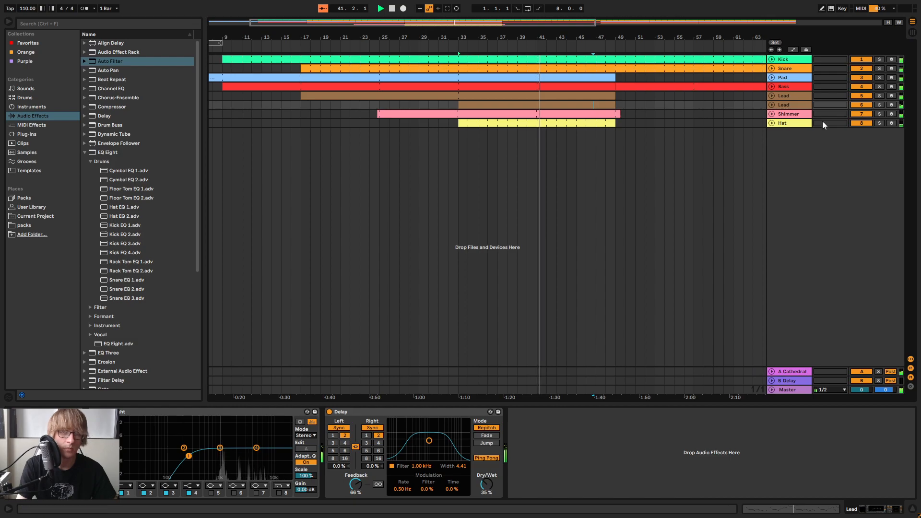
right_click(790, 105)
left_click(821, 147)
type("Lead Oct")
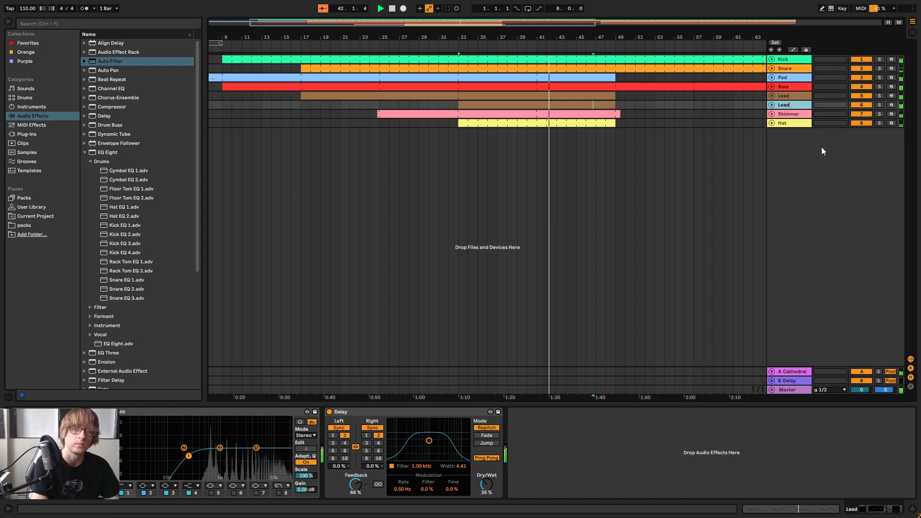
key("Return")
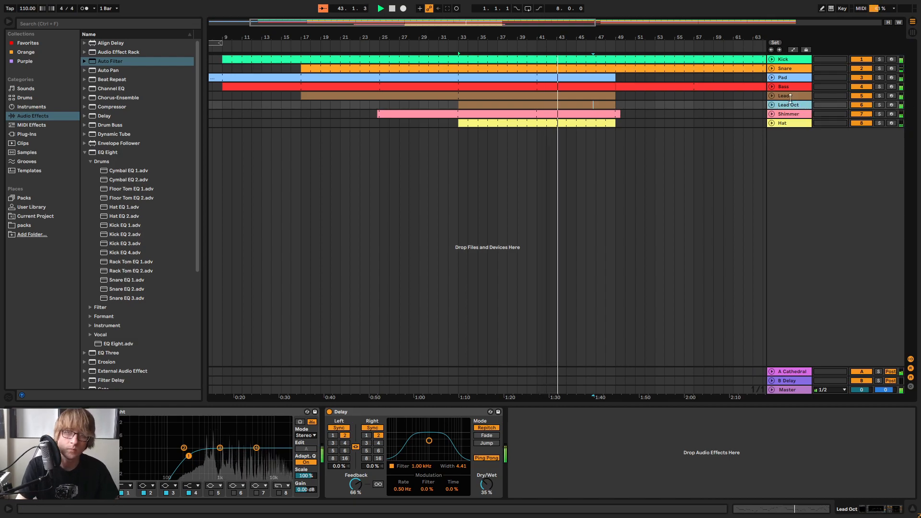
Lower the Lead Oct track's volume slightly in the mixer and return to the arrangement
key("Tab")
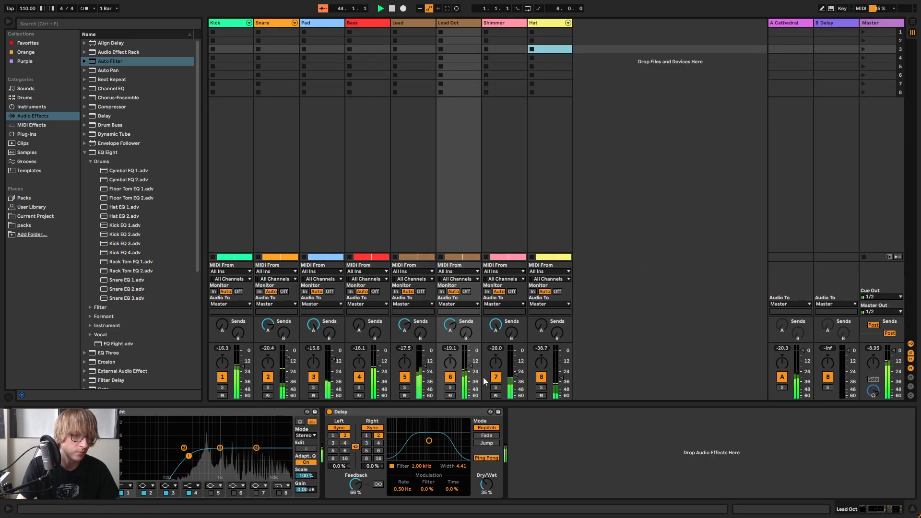
left_click_drag(473, 372, 473, 375)
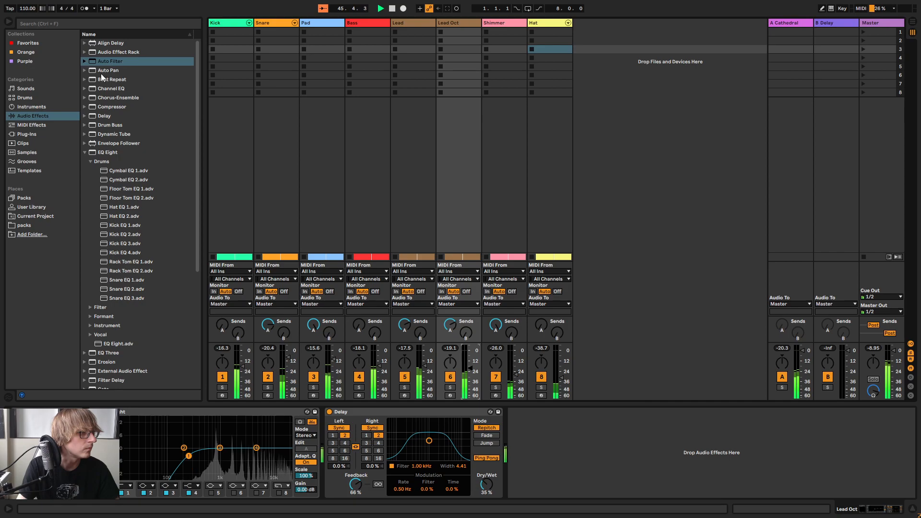
key("Tab")
Play from bar 33 and reduce the chorus amount in Lead Oct's Iris 2, closing the instrument when done
key("space")
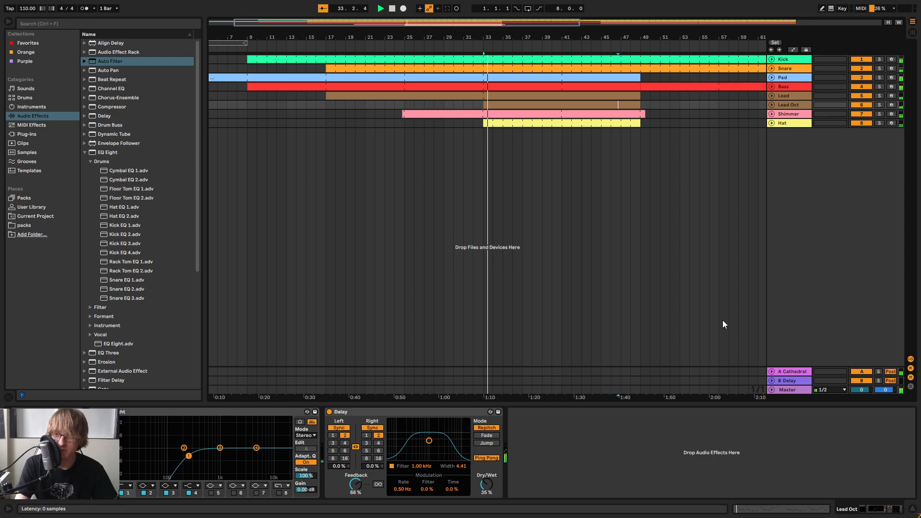
key("ctrl+alt+p")
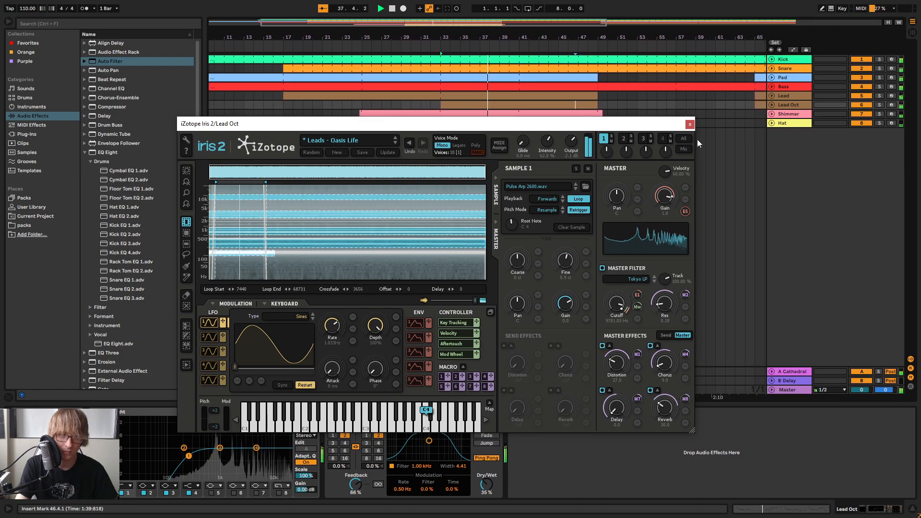
left_click(690, 123)
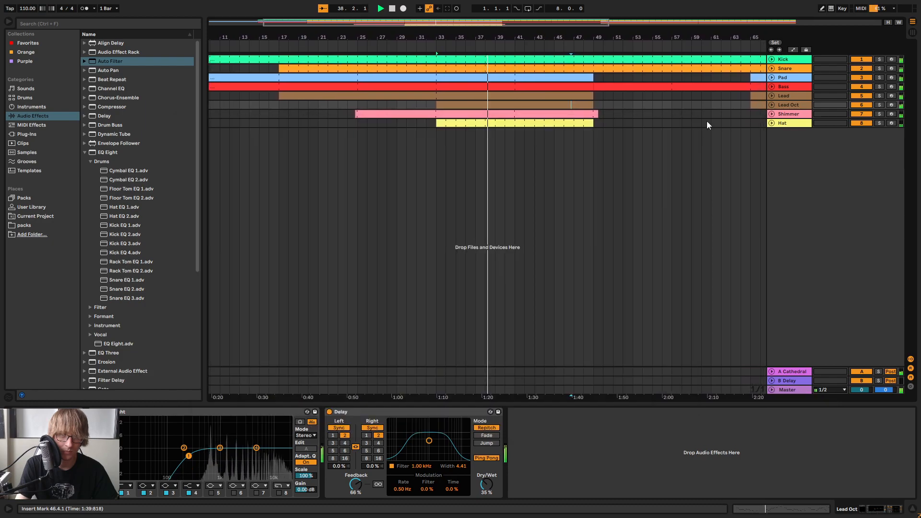
Raise the Lead Oct track's send to the A Cathedral return in the mixer and go back to the arrangement
left_click(796, 96)
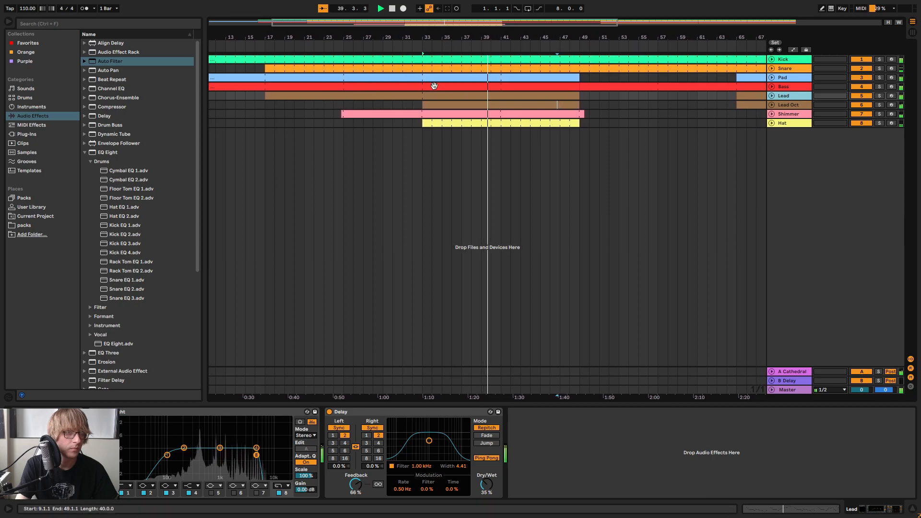
key("Tab")
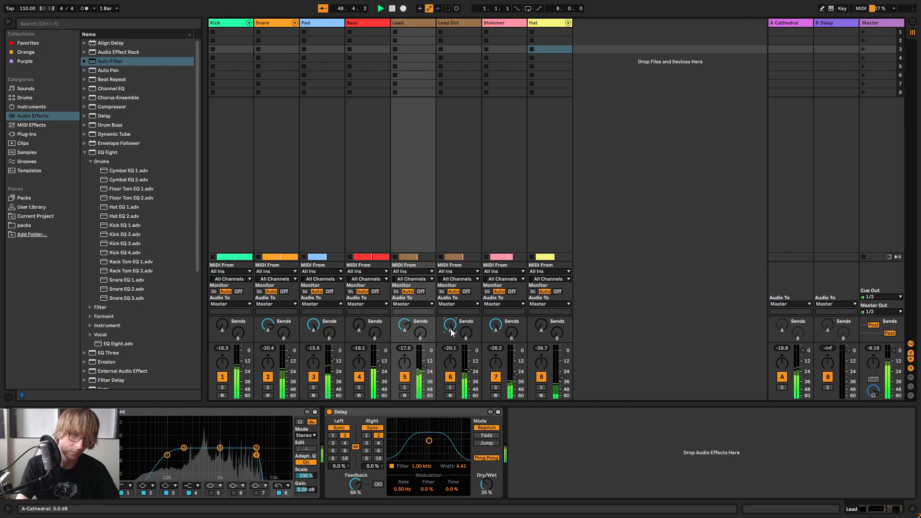
left_click_drag(451, 327, 450, 341)
key("Tab")
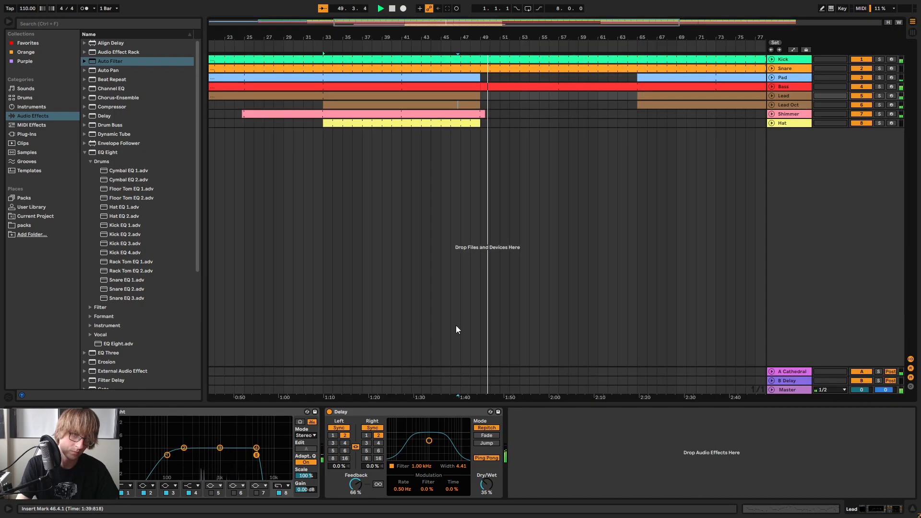
Stop playback and delete the Bass part between bars 49 and 65
left_click(635, 122)
left_click_drag(549, 38, 525, 38)
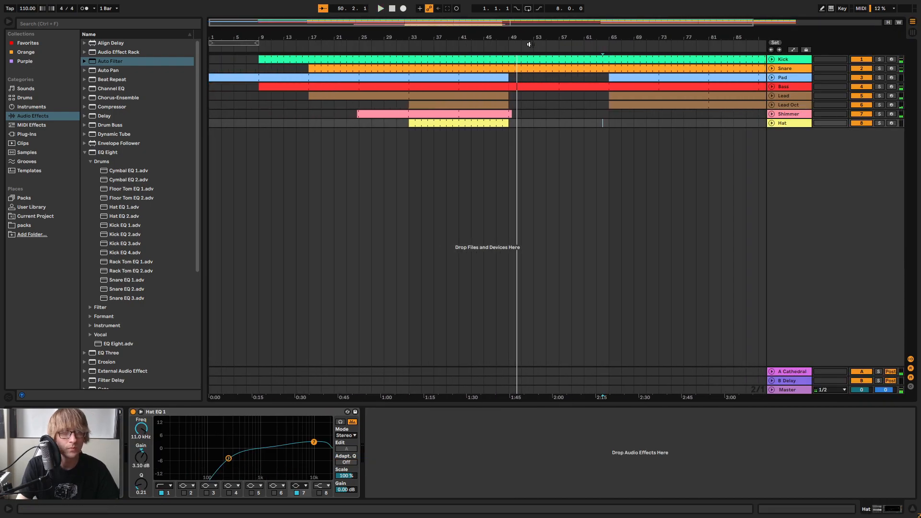
left_click(511, 87)
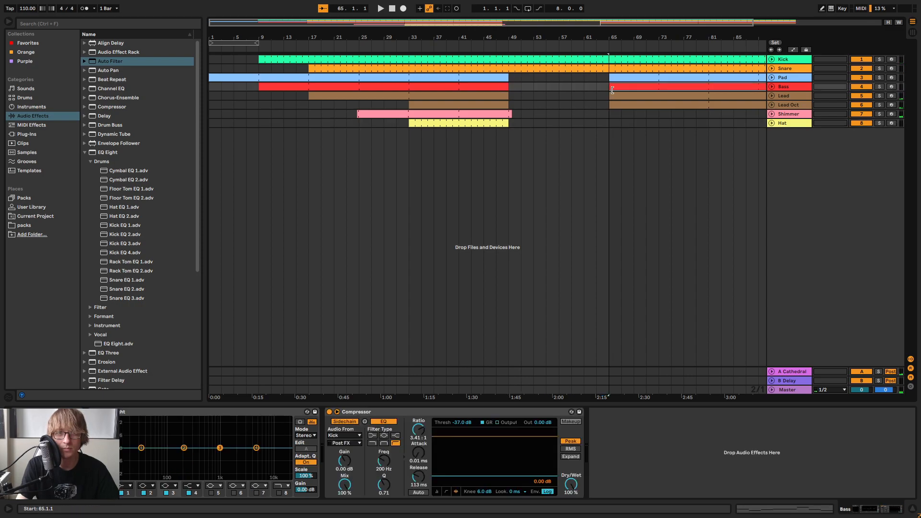
left_click_drag(447, 38, 498, 46)
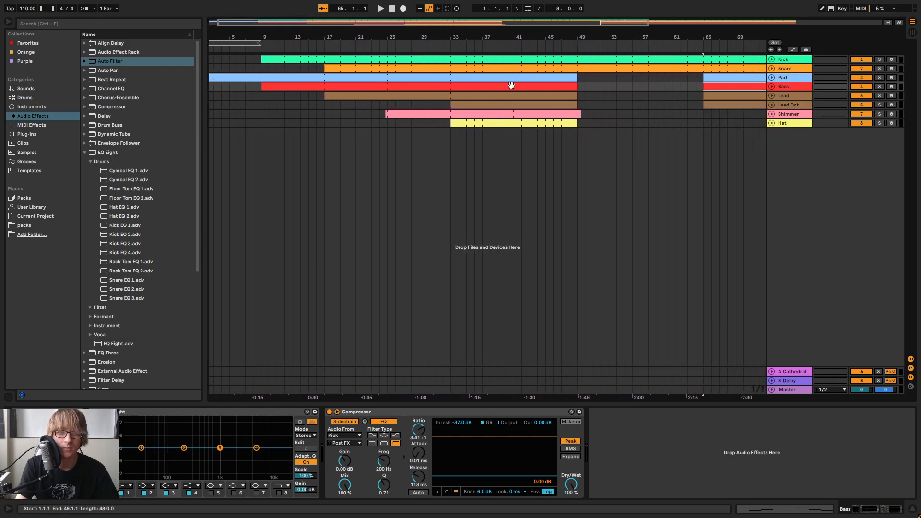
left_click_drag(583, 38, 587, 42)
left_click(579, 153)
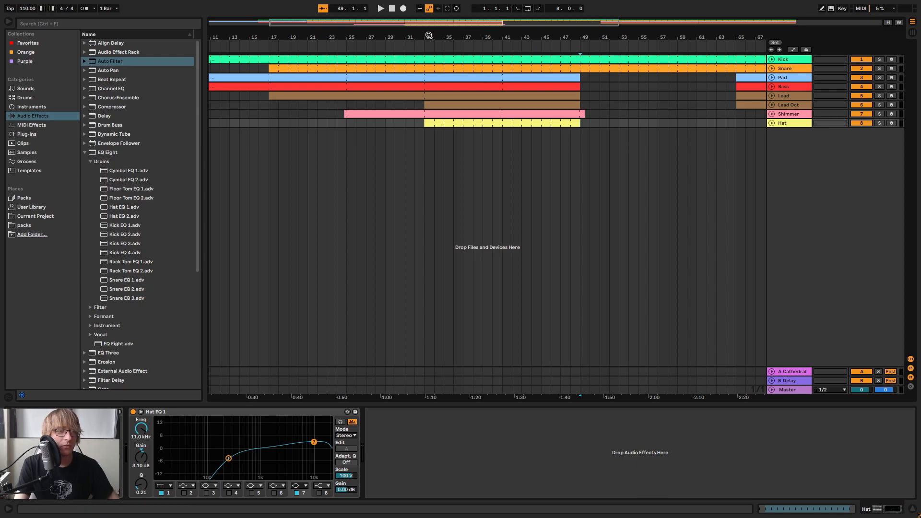
left_click_drag(427, 36, 542, 37)
Find the empty Drum Rack among the drums in the browser and add it as a new track below the Hat
scroll(138, 188, "down", 5)
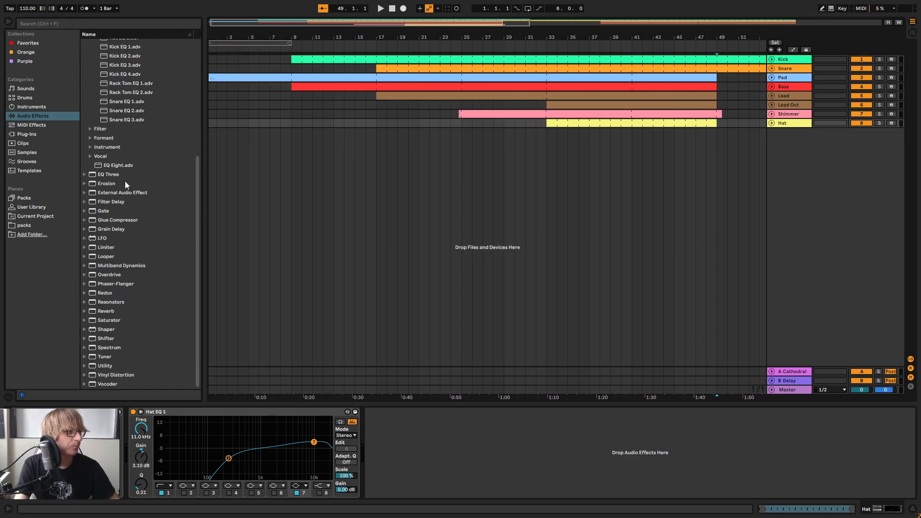
left_click(31, 206)
left_click(33, 217)
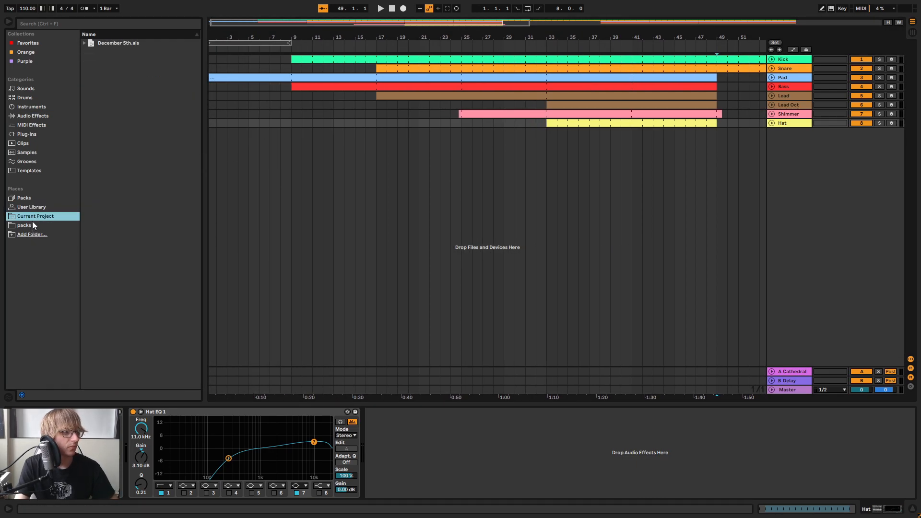
left_click(31, 97)
left_click_drag(105, 54, 805, 191)
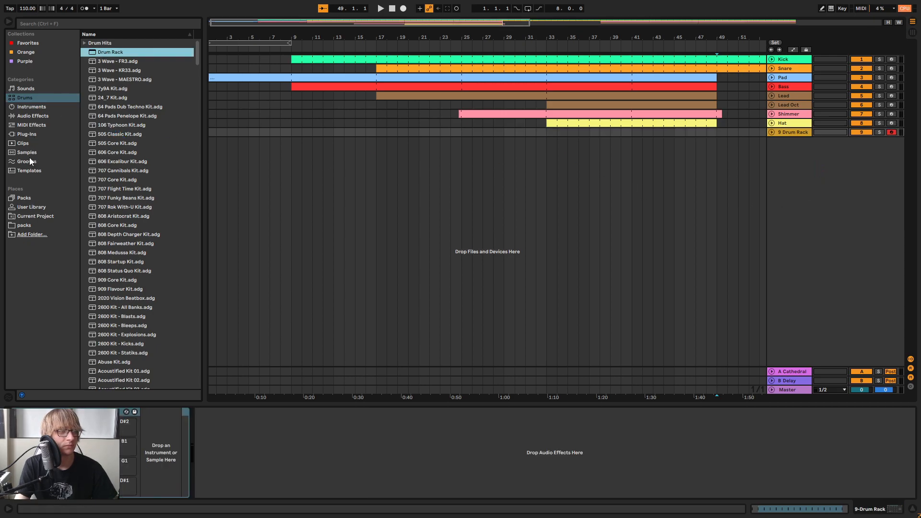
Open the Cymbal folder of the scoobysnazz samples in the User Library
left_click(33, 207)
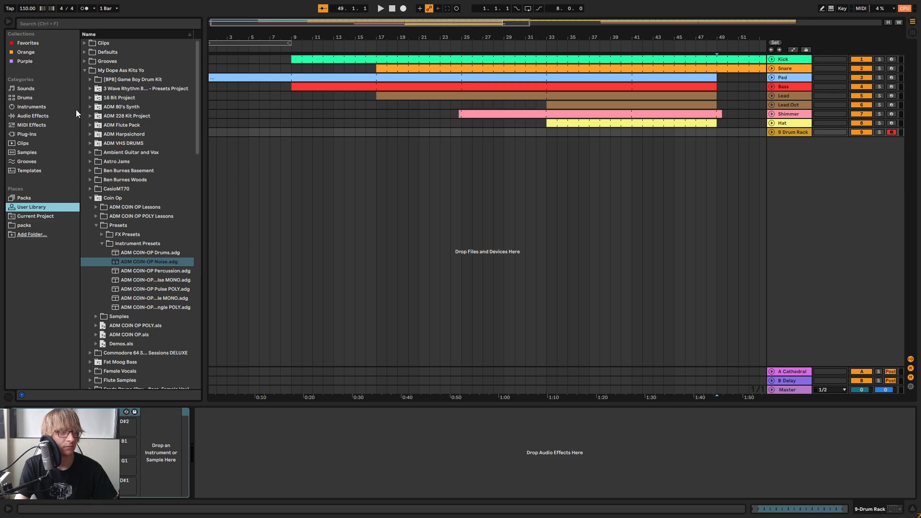
scroll(140, 211, "down", 15)
scroll(126, 318, "down", 5)
scroll(122, 209, "up", 6)
scroll(117, 191, "up", 5)
left_click(89, 242)
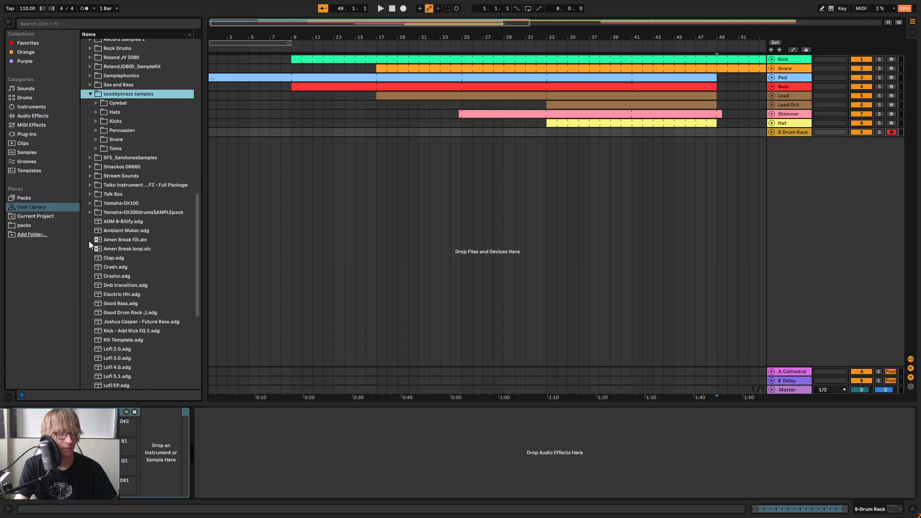
left_click(96, 104)
Lower the preview cue volume to -16.5 dB and audition crash samples from the Cymbal folder
key("Tab")
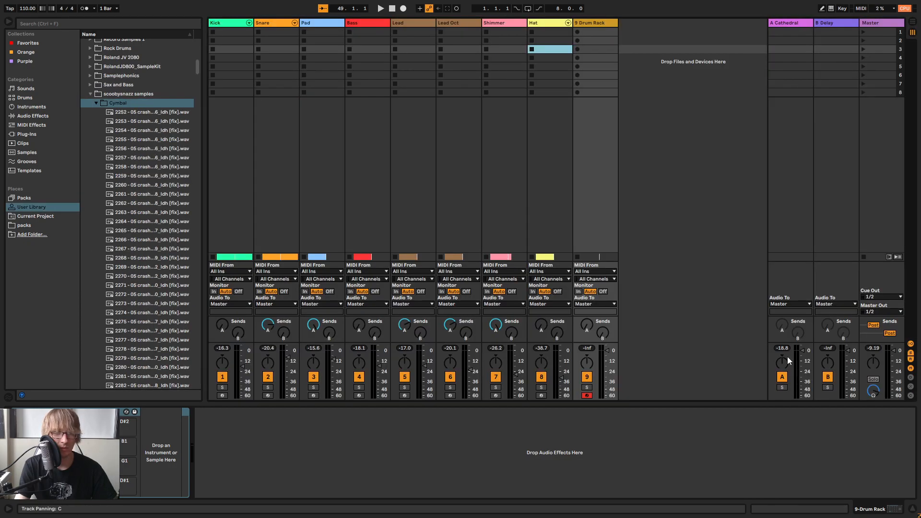
key("Tab")
left_click(144, 212)
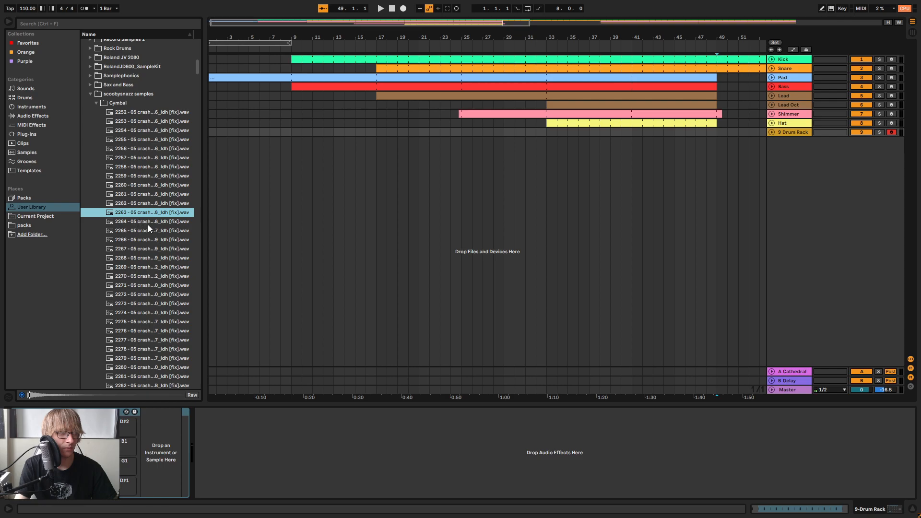
scroll(162, 274, "down", 4)
left_click(161, 273)
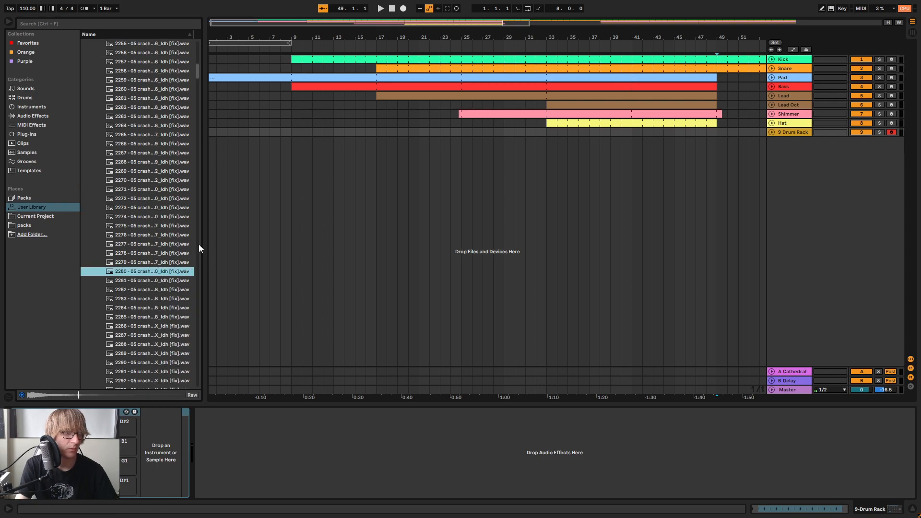
Widen the browser, audition more crashes against playback leading into bar 33, and load sample 2279 onto a Drum Rack pad
left_click_drag(208, 243, 287, 243)
left_click_drag(369, 38, 634, 39)
left_click(522, 47)
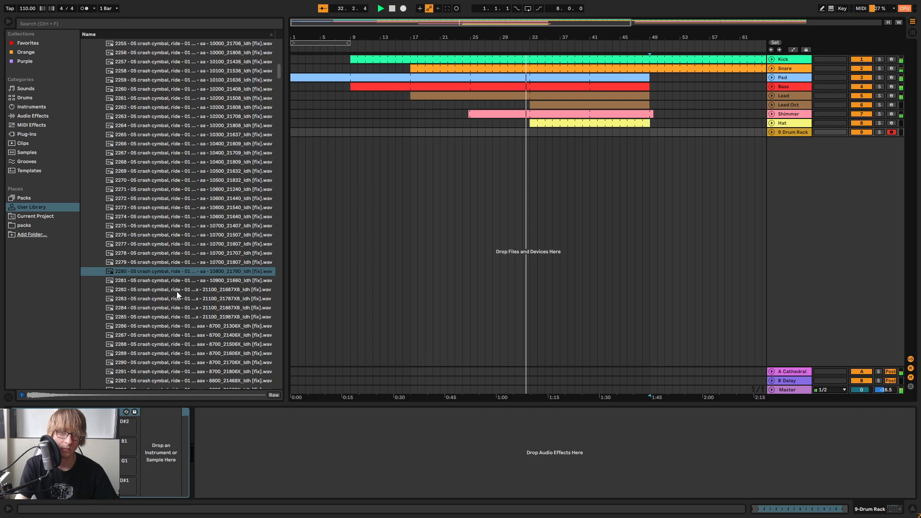
left_click(192, 245)
left_click(222, 263)
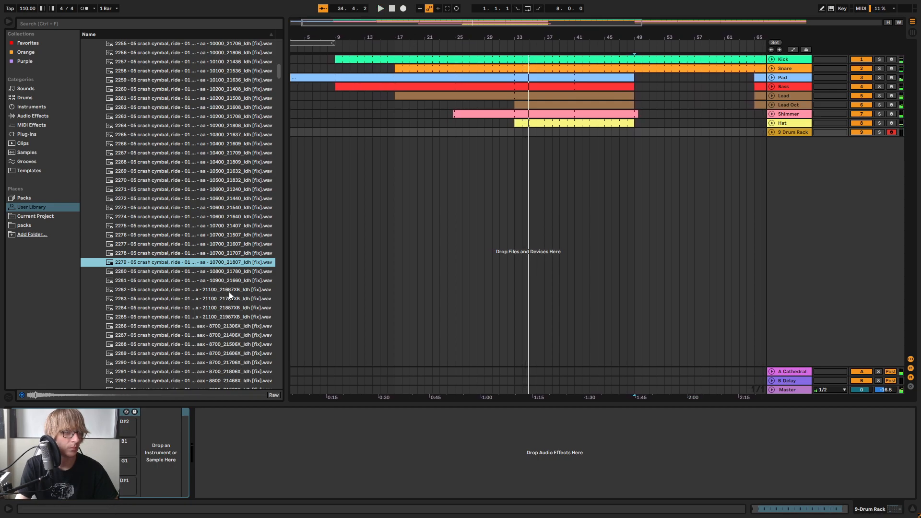
Create a one-bar clip at bar 33 on the Drum Rack track and add a crash note on its first beat
double_click(516, 131)
double_click(196, 285)
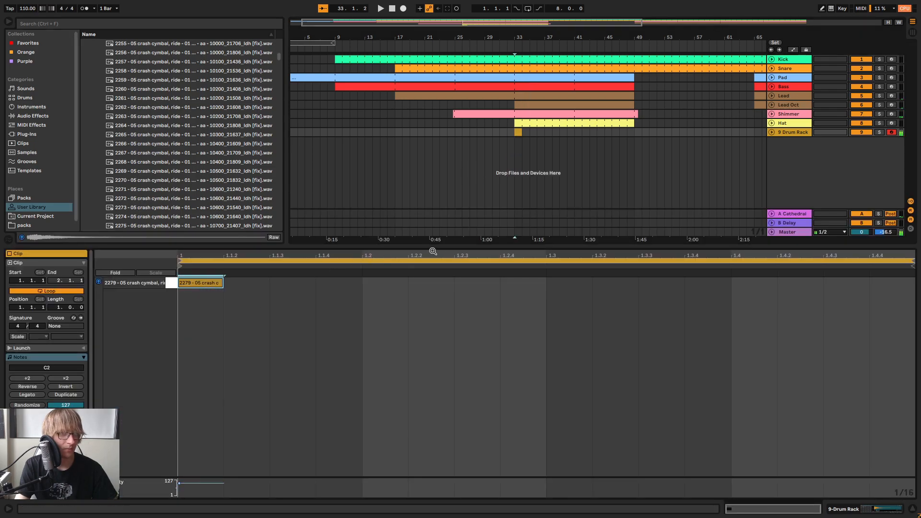
key("Tab")
During playback, raise the Drum Rack track's send to A Cathedral and lower its volume to -9.0 dB, making the mixer taller
key("Tab")
key("space")
key("Tab")
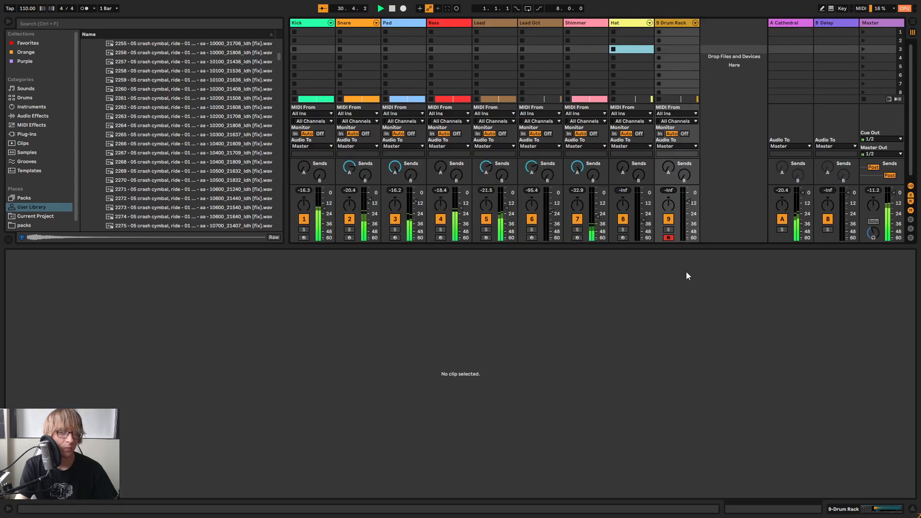
left_click_drag(670, 168, 675, 163)
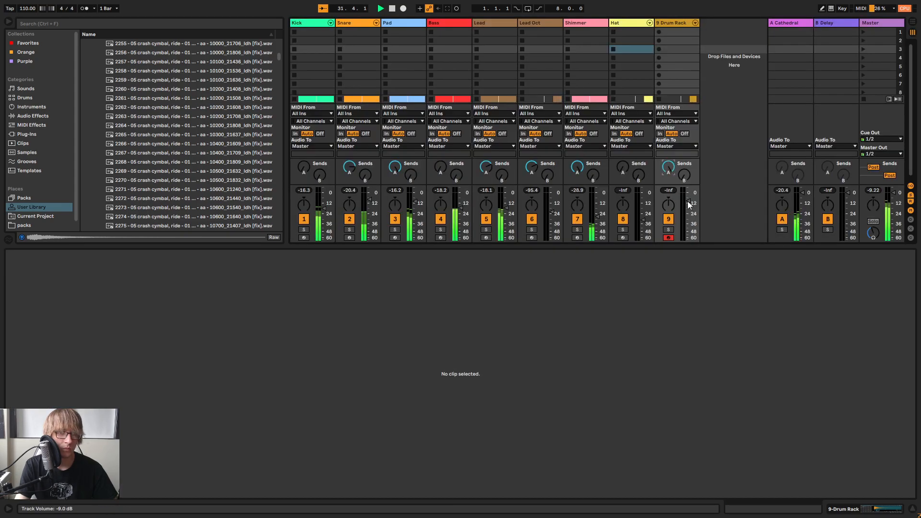
left_click_drag(707, 246, 709, 460)
key("space")
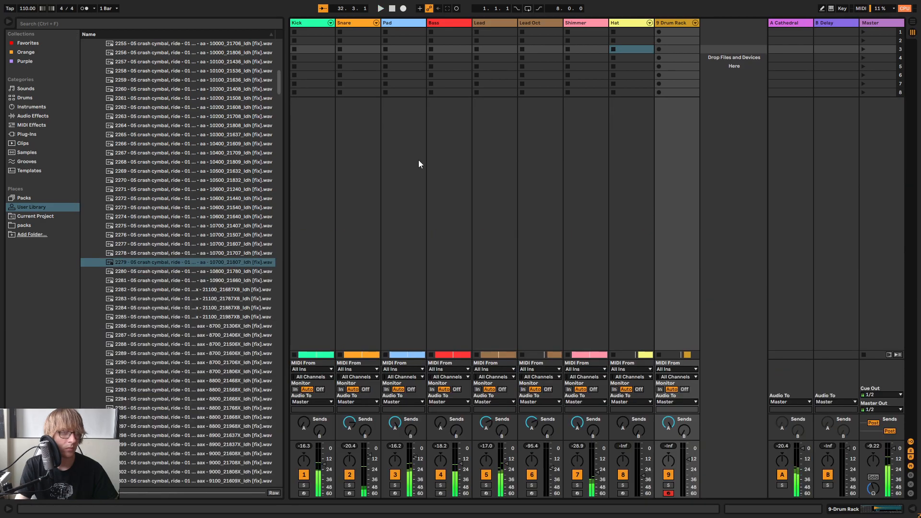
Add the EQ Eight preset Cymbal EQ 1 to the Drum Rack track from the audio effects
key("Tab")
left_click(28, 117)
scroll(120, 134, "up", 5)
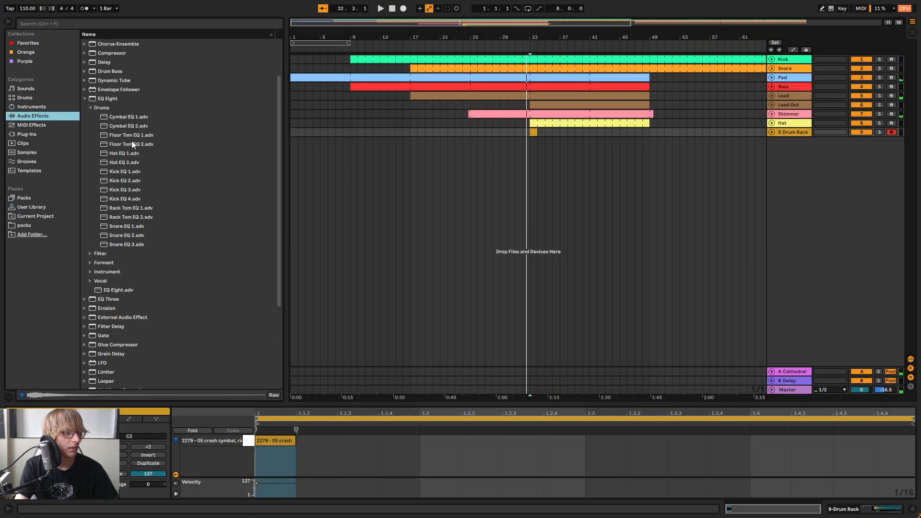
left_click_drag(130, 120, 758, 160)
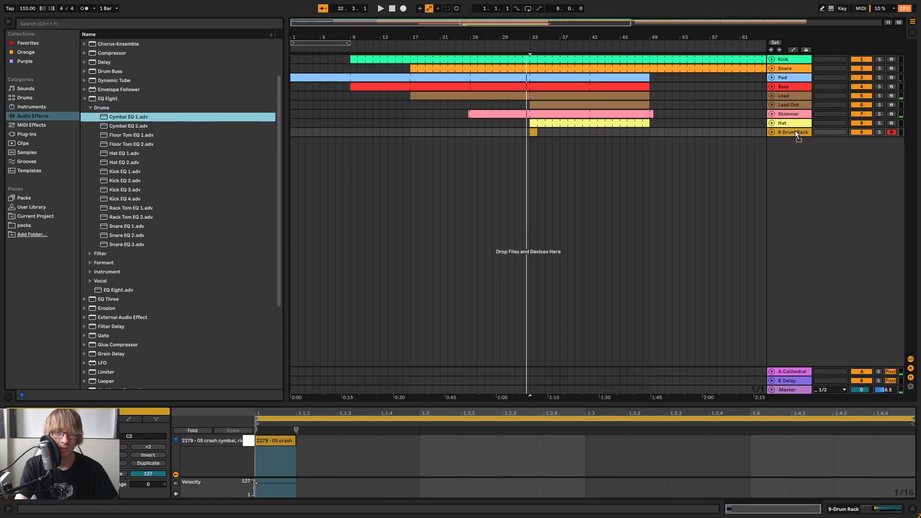
left_click_drag(800, 130, 801, 131)
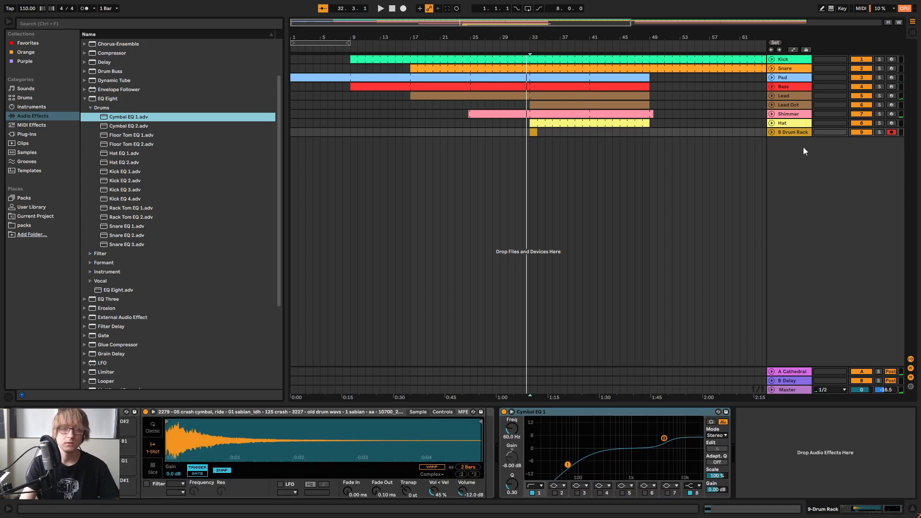
Rename the Drum Rack track as Crash
right_click(794, 132)
left_click(824, 172)
type("Crash")
key("Return")
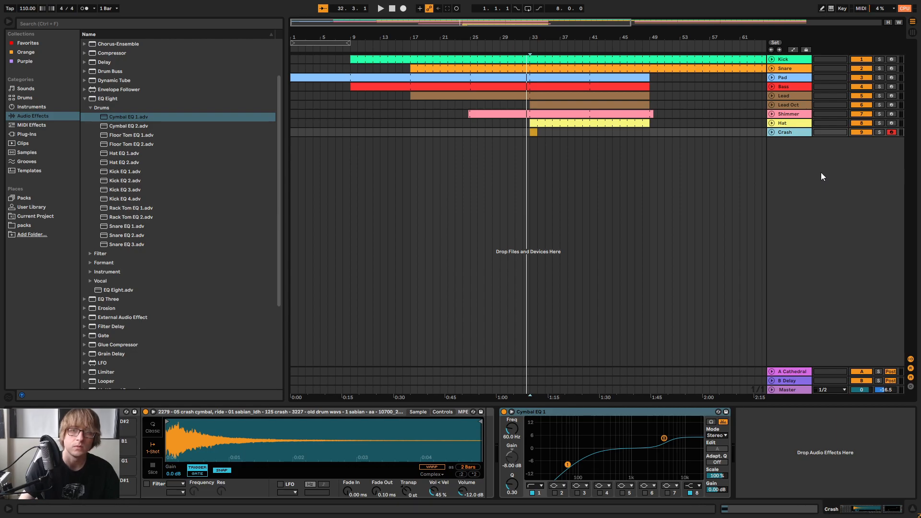
Move the Hat and Crash tracks up between Snare and Pad
left_click(793, 124)
left_click_drag(794, 132, 787, 77)
left_click_drag(799, 157, 790, 168)
Play the lead-in to bar 33 and lower the Crash track's volume to -15.1 dB
key("space")
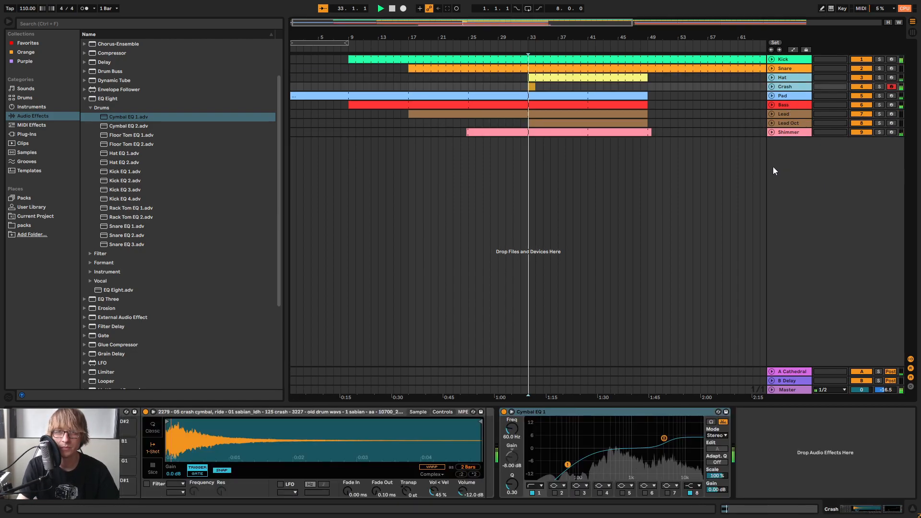
left_click(698, 166)
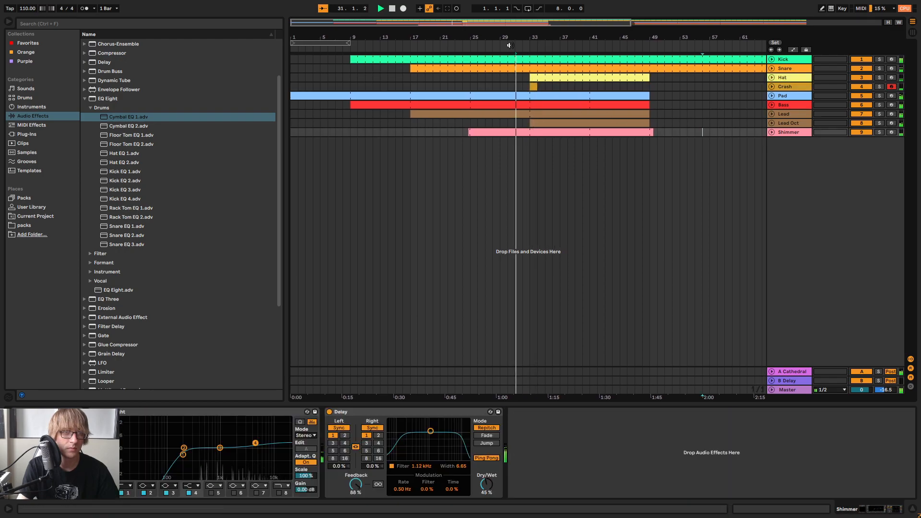
left_click(746, 144)
left_click(797, 88)
key("Tab")
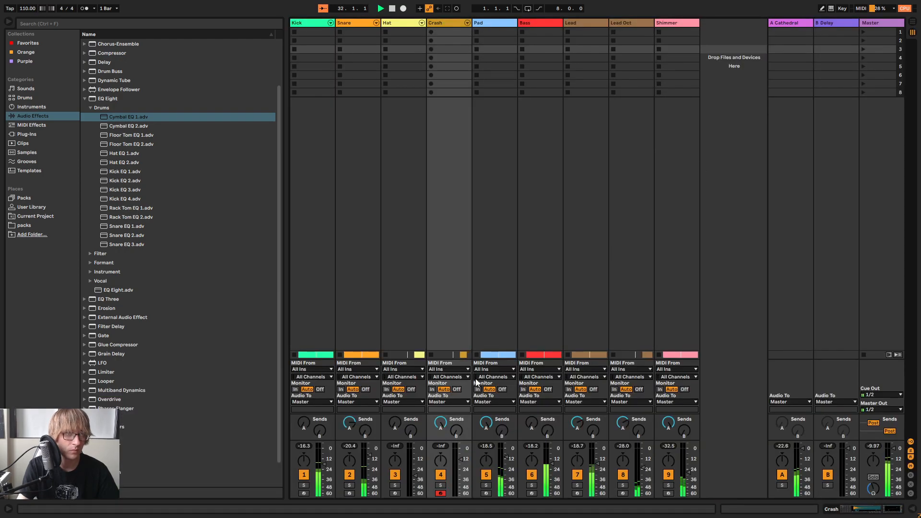
left_click_drag(462, 465, 461, 466)
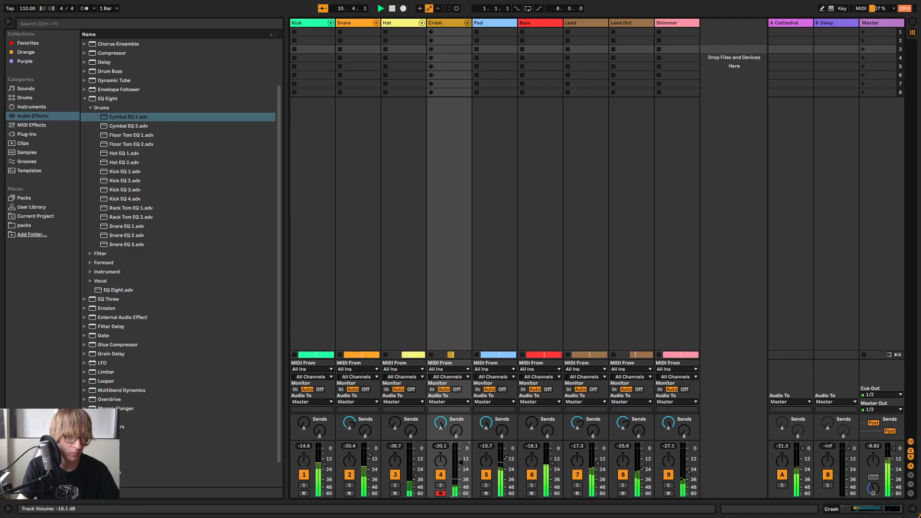
key("Tab")
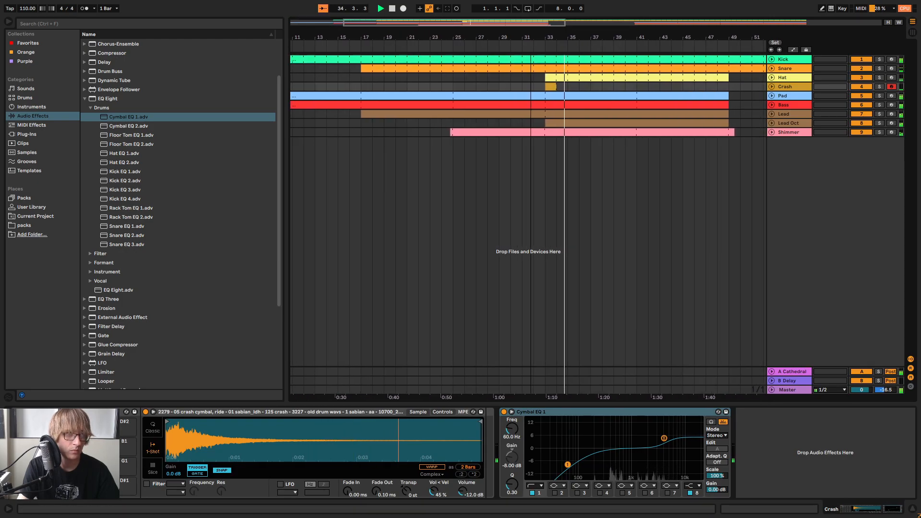
Find the ADM COIN-OP Noise preset among the Coin Op instrument presets and add it as a new track below Shimmer
left_click(678, 133)
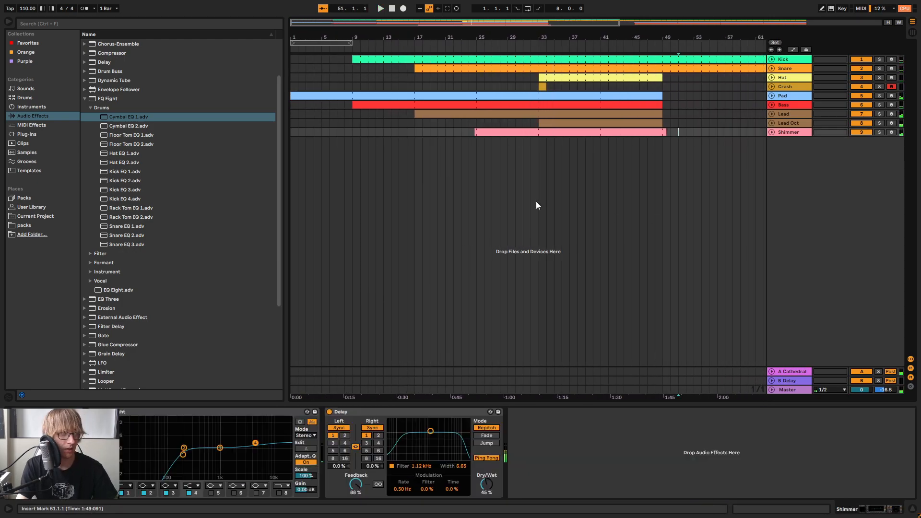
left_click(31, 209)
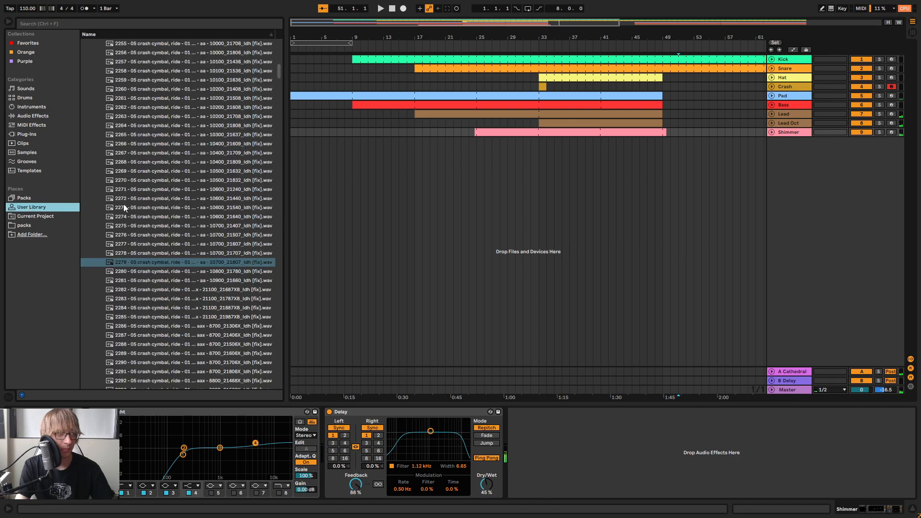
left_click(90, 75)
scroll(121, 115, "up", 15)
scroll(101, 147, "up", 5)
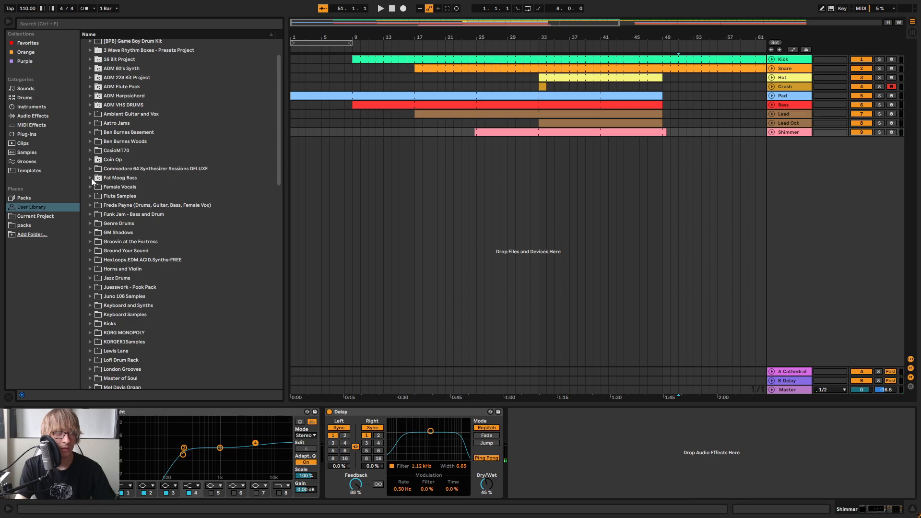
left_click(90, 160)
left_click(154, 224)
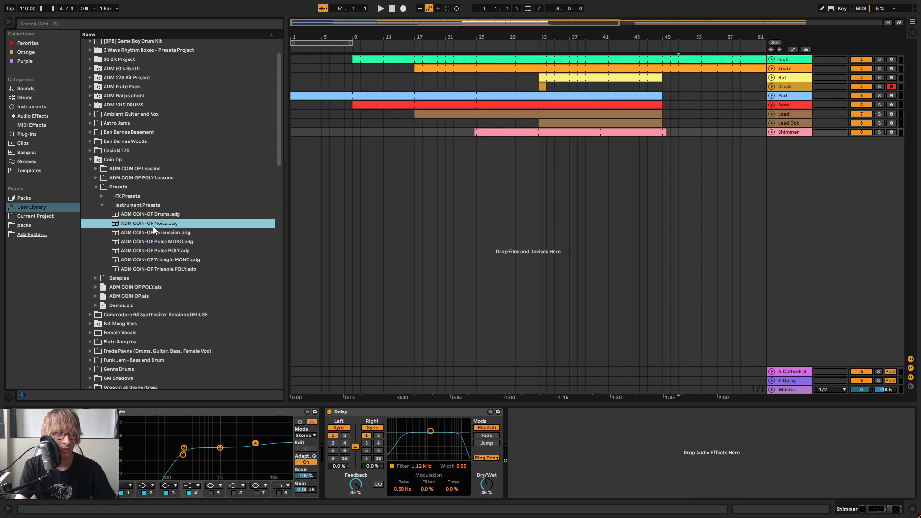
left_click_drag(726, 196, 728, 191)
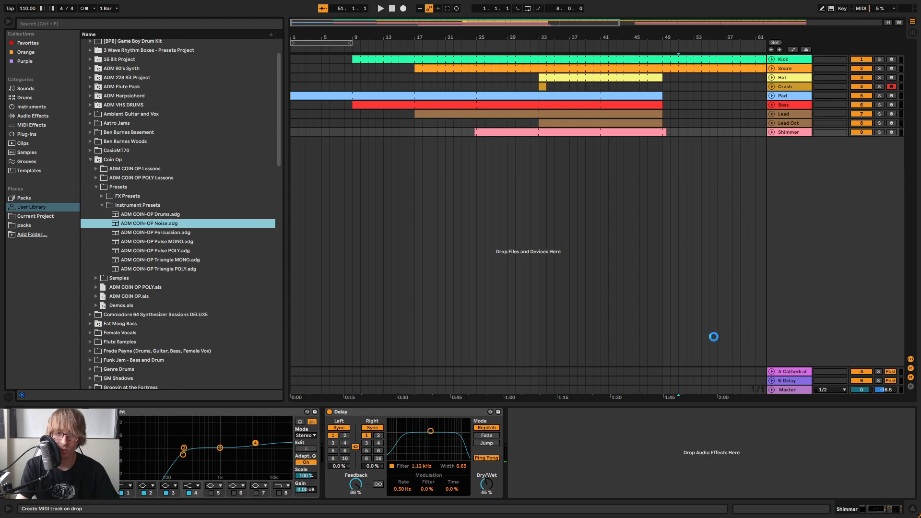
Lower the ADM COIN-OP Noise track's volume to -17.0 dB in the mixer and return to the arrangement
left_click(98, 436)
key("Tab")
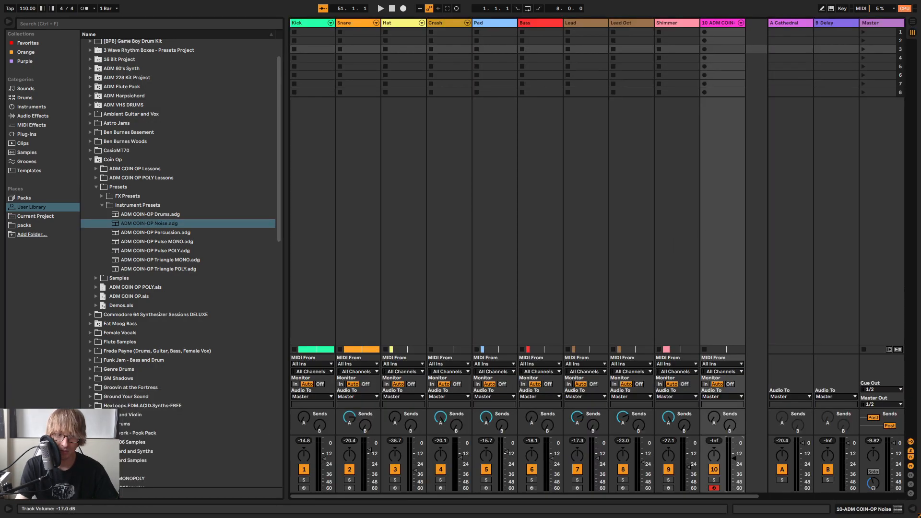
key("Tab")
Create a clip from bar 29 to 41 on the noise track, merge it into one 12-bar clip and enlarge the note editor
left_click(513, 142)
double_click(508, 141)
left_click_drag(523, 37, 518, 58)
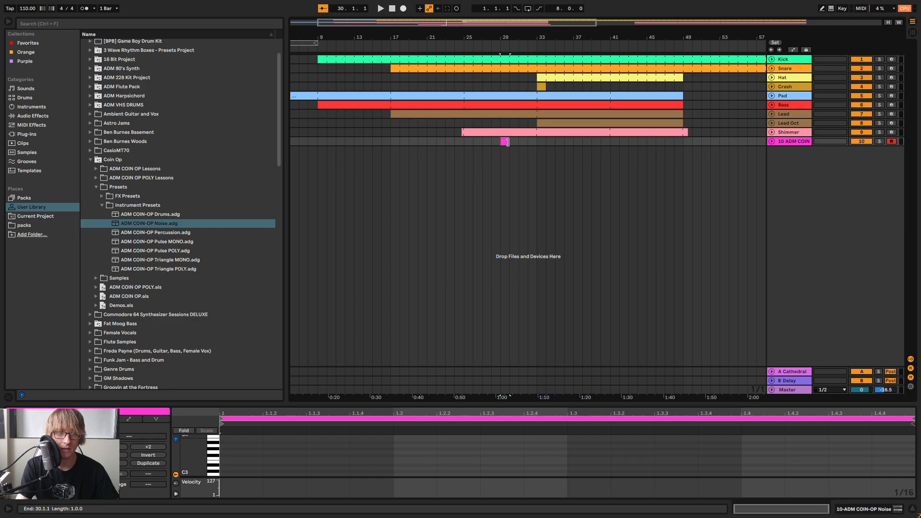
left_click_drag(507, 142, 612, 150)
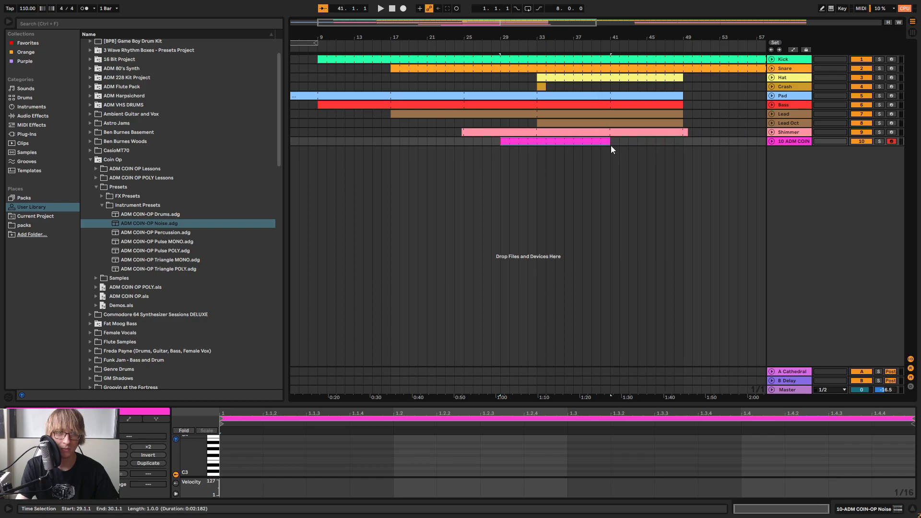
right_click(589, 143)
left_click(618, 231)
left_click_drag(433, 393, 420, 259)
key("Tab")
key("Tab")
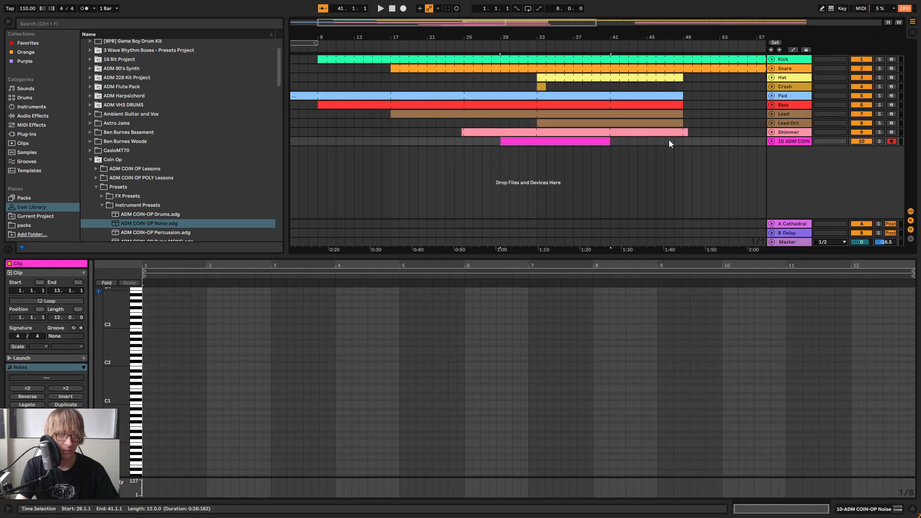
Rename the ADM COIN-OP Noise track as Noise
left_click(789, 140)
right_click(790, 140)
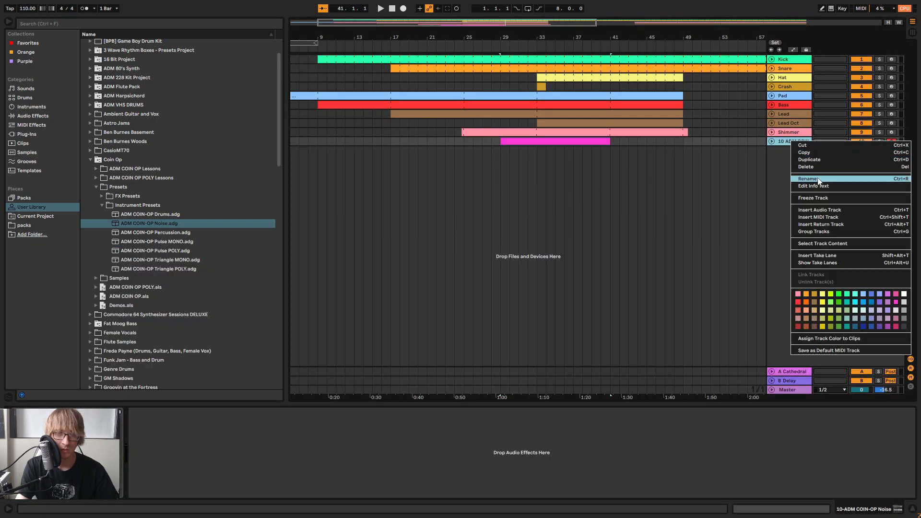
left_click(815, 178)
type("Noise")
key("Return")
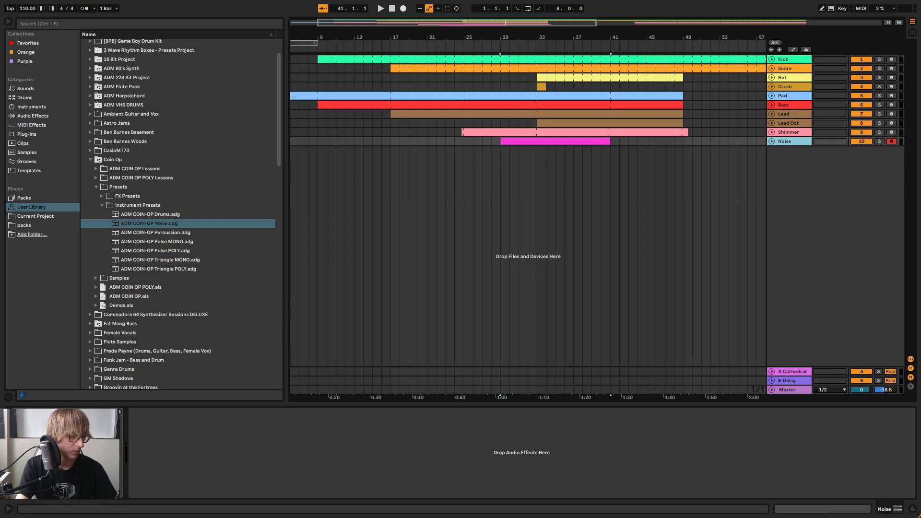
Expand the Noise track, open its clip and add a short D note at the clip's start
left_click(62, 439)
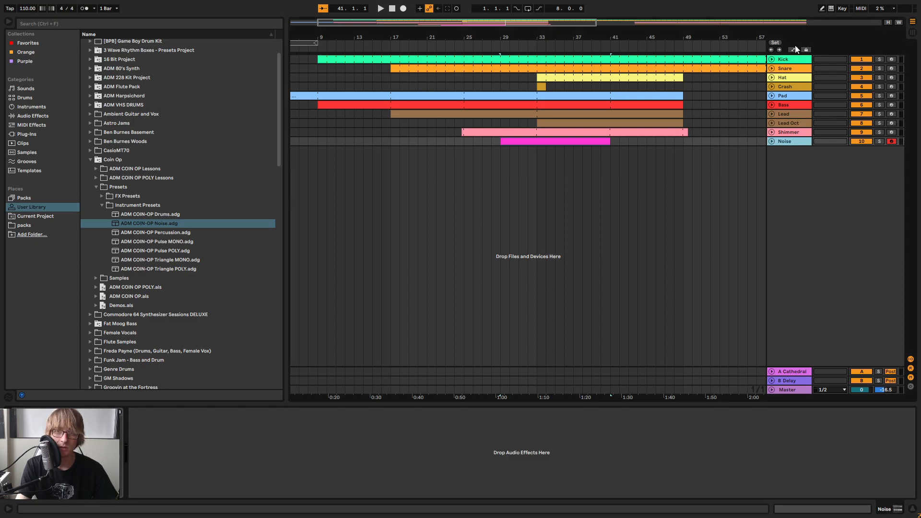
left_click(770, 141)
double_click(549, 156)
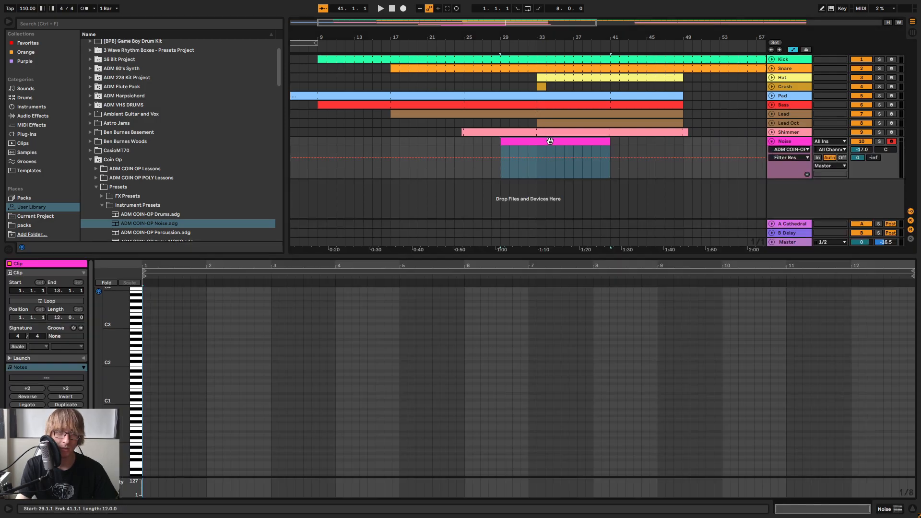
scroll(137, 388, "up", 3)
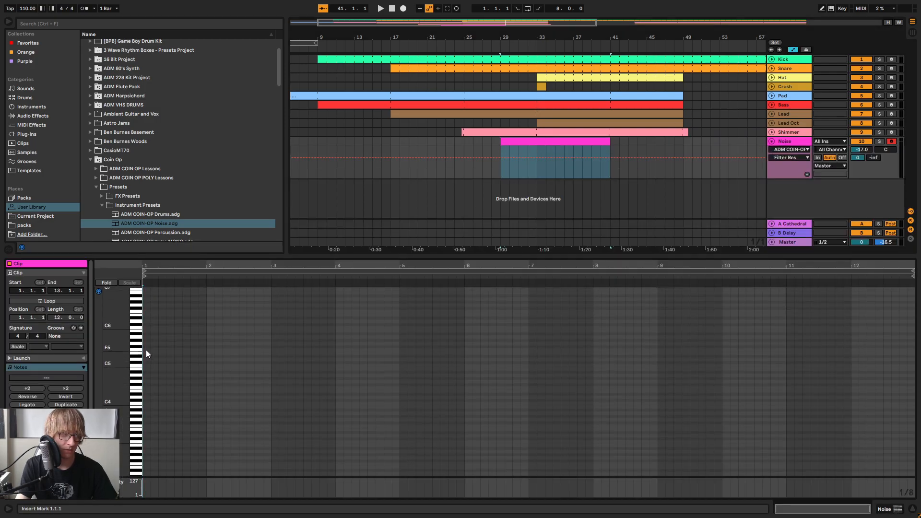
key("Tab")
key("Tab")
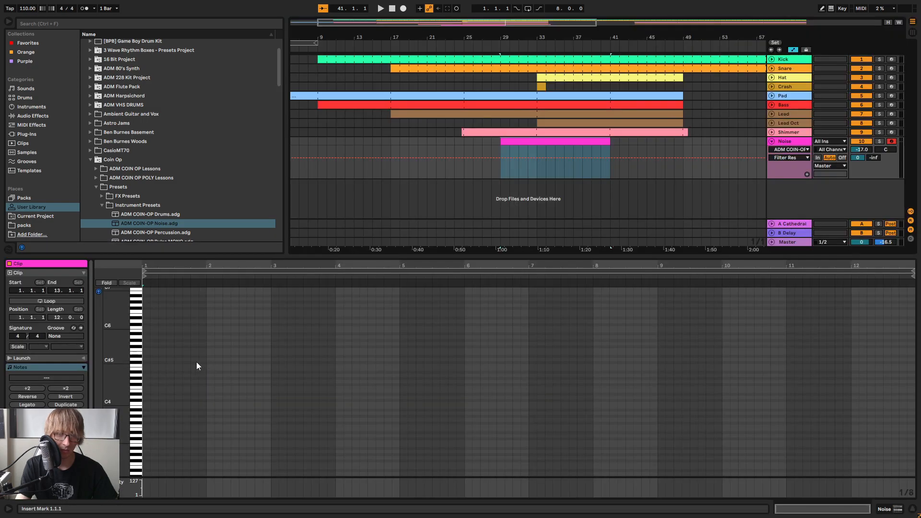
double_click(146, 396)
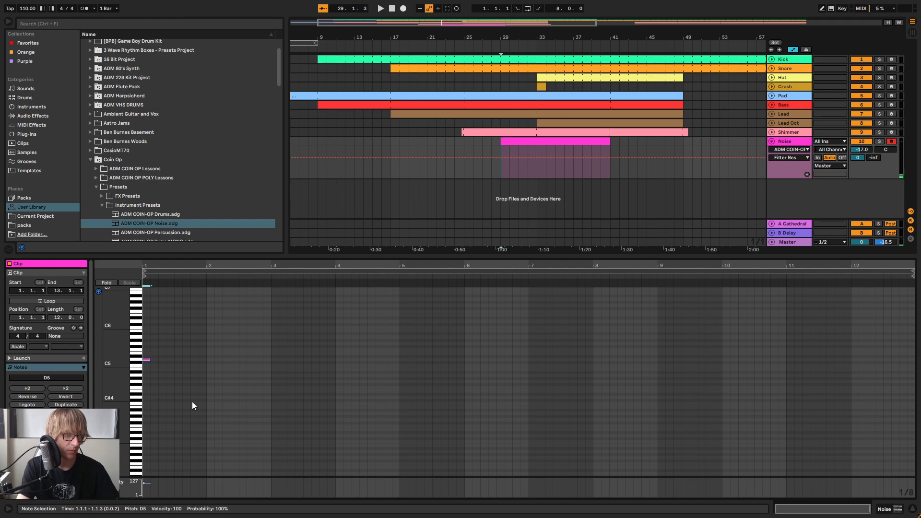
Settle the note on D4 by octave transposition and lengthen it to about bar 11.7 of the clip
key("shift+Down")
key("shift+Down")
key("shift+Up")
key("shift+Up")
key("shift+Up")
key("shift+Down")
left_click(183, 390)
mouse_move(183, 370)
left_mouse_down()
mouse_move(140, 421)
mouse_move(834, 397)
left_mouse_up()
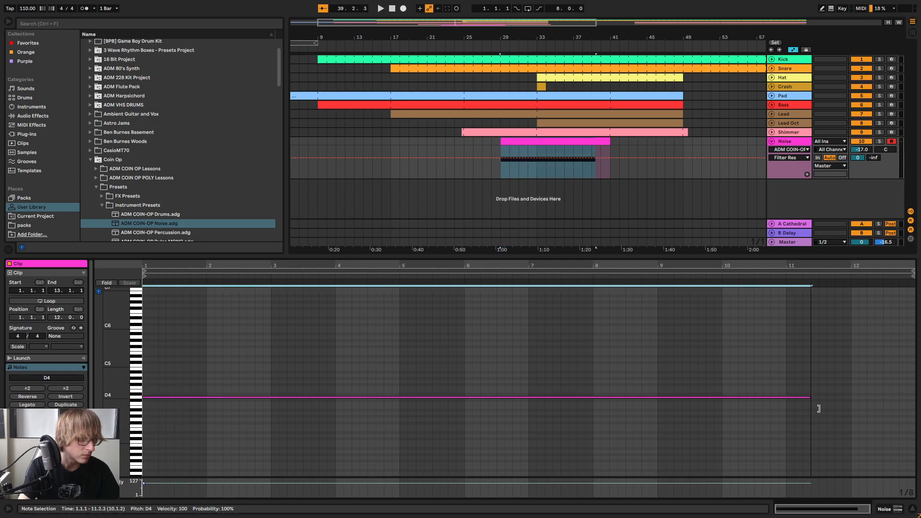
Play back the noise and lower its Filter Freq to 30 Hz
key("space")
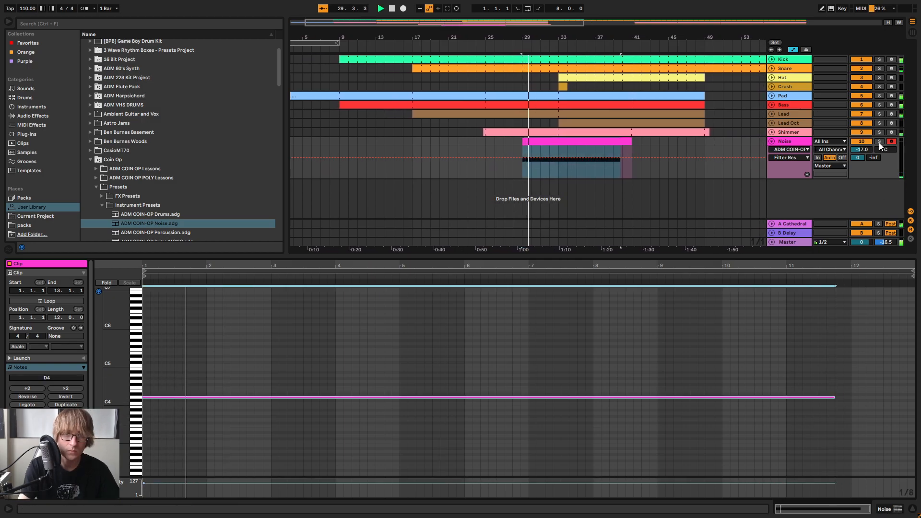
double_click(789, 142)
mouse_move(67, 446)
left_mouse_down()
mouse_move(67, 485)
mouse_move(67, 455)
left_mouse_up()
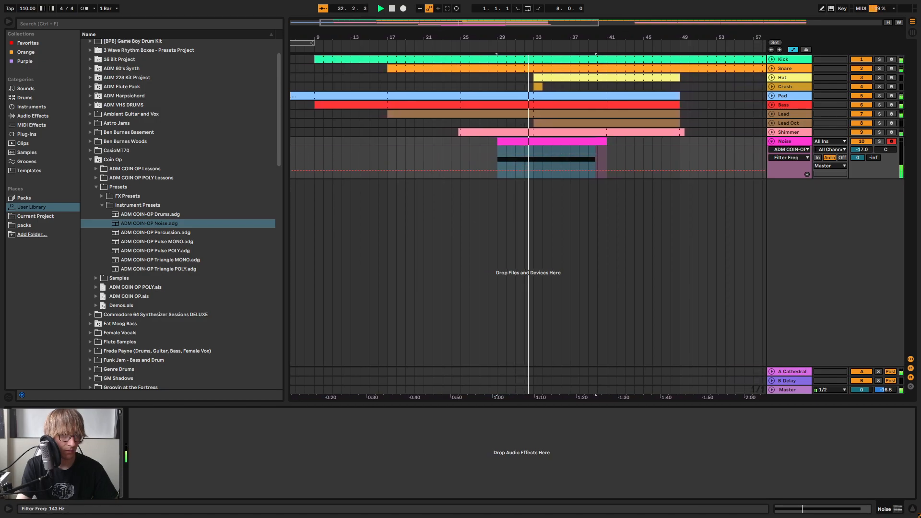
key("Tab")
key("Tab")
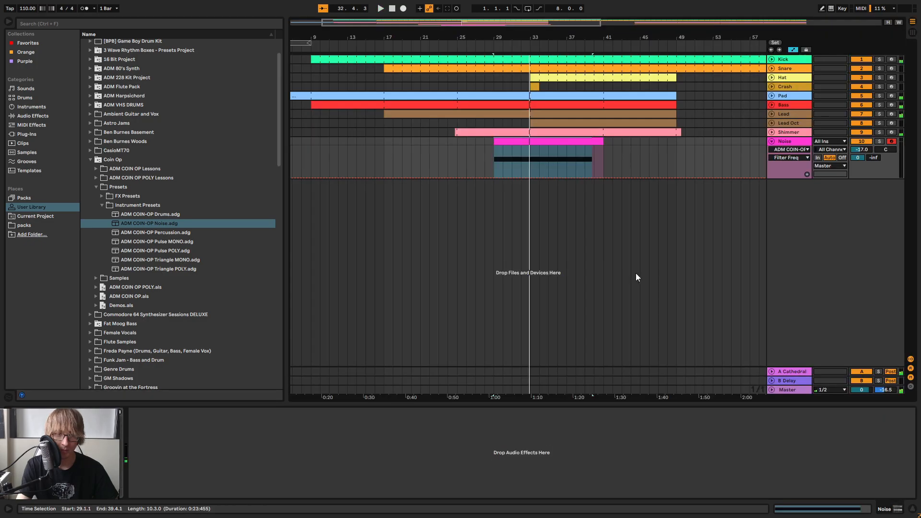
Extend the D4 note to the end of the 12-bar Noise clip
double_click(574, 142)
left_click(857, 385)
left_click_drag(833, 398, 879, 403)
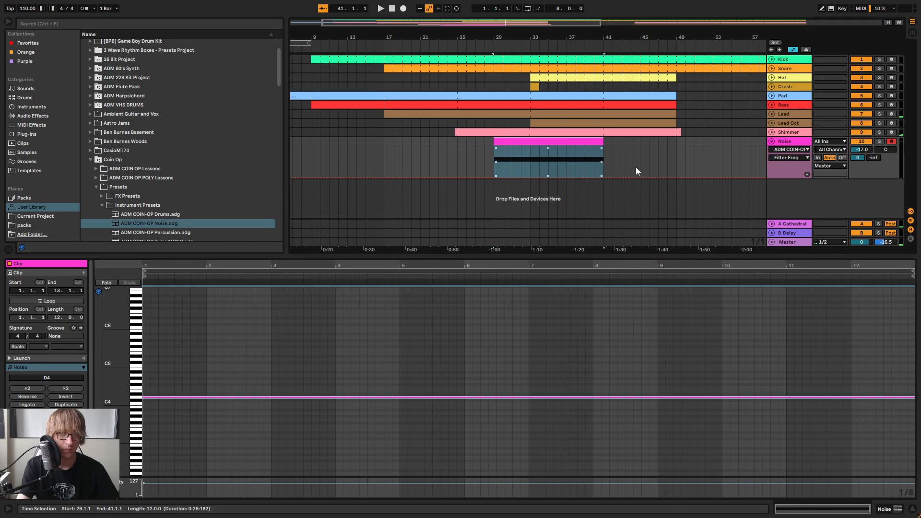
left_click(678, 156)
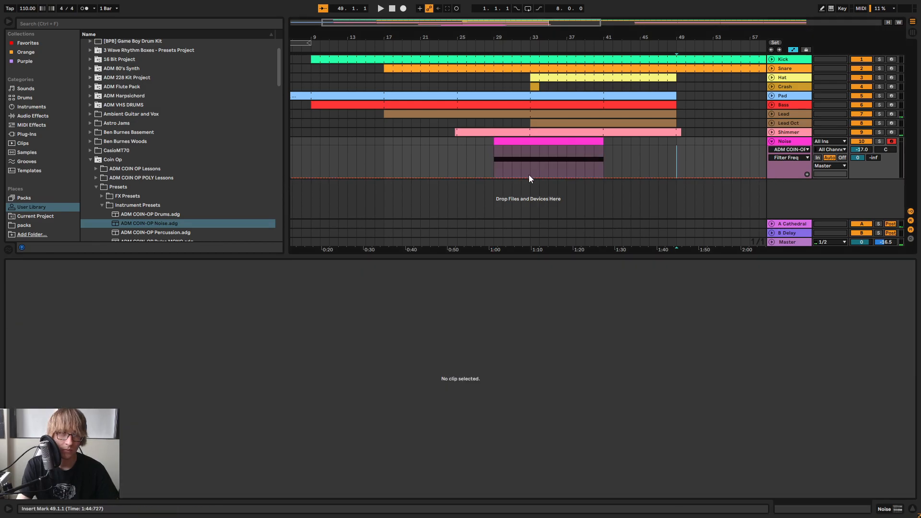
Automate the Noise Filter Freq from 30 Hz at bar 29 to about 12 kHz at bar 33, curving back down to 30 Hz by bar 41
left_click(492, 178)
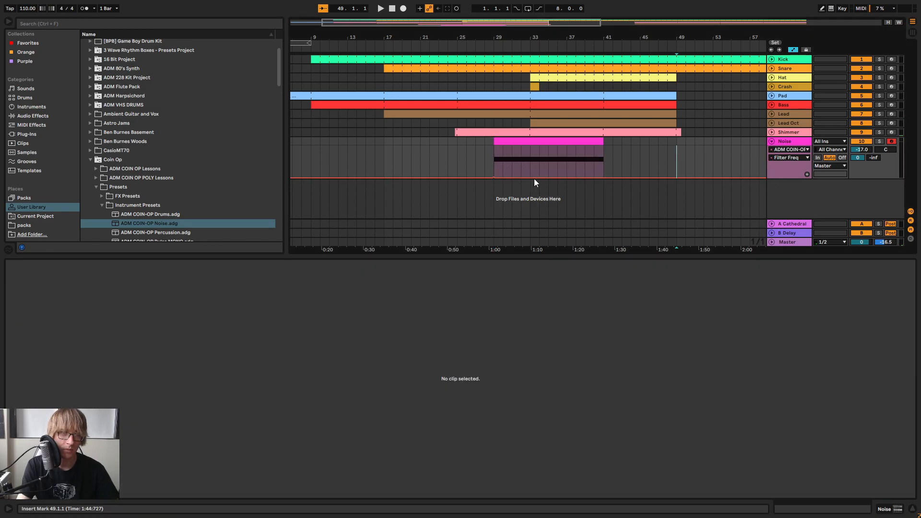
left_click_drag(530, 177, 530, 149)
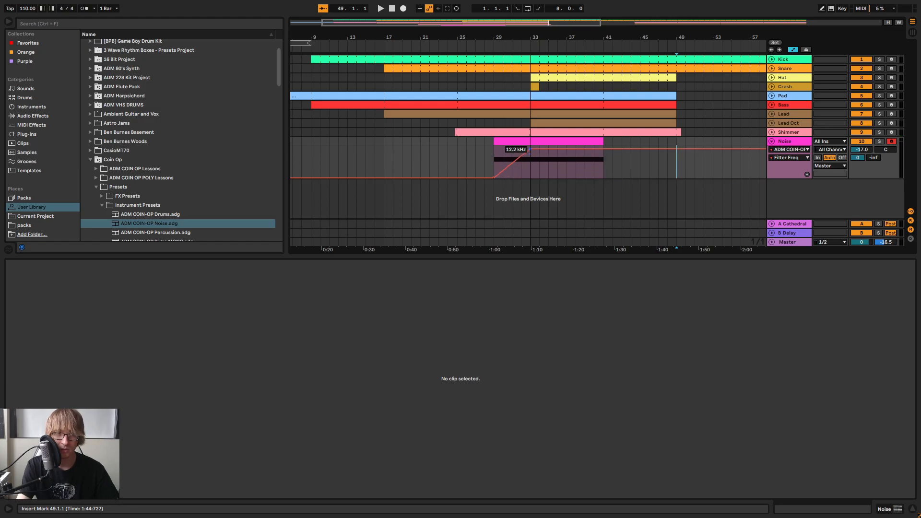
left_click_drag(603, 149, 603, 178)
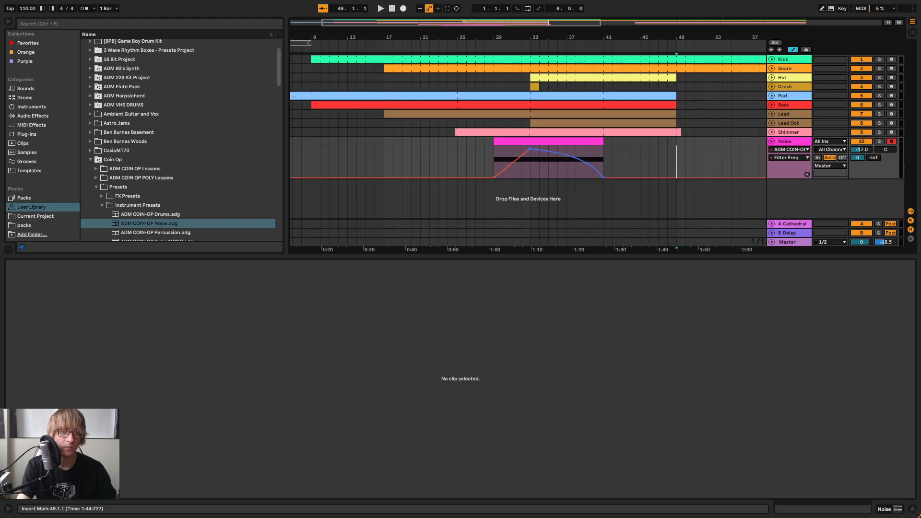
Play from just before bar 29 and bend the filter rise so it starts slowly and steepens toward bar 33
left_click(487, 72)
key("space")
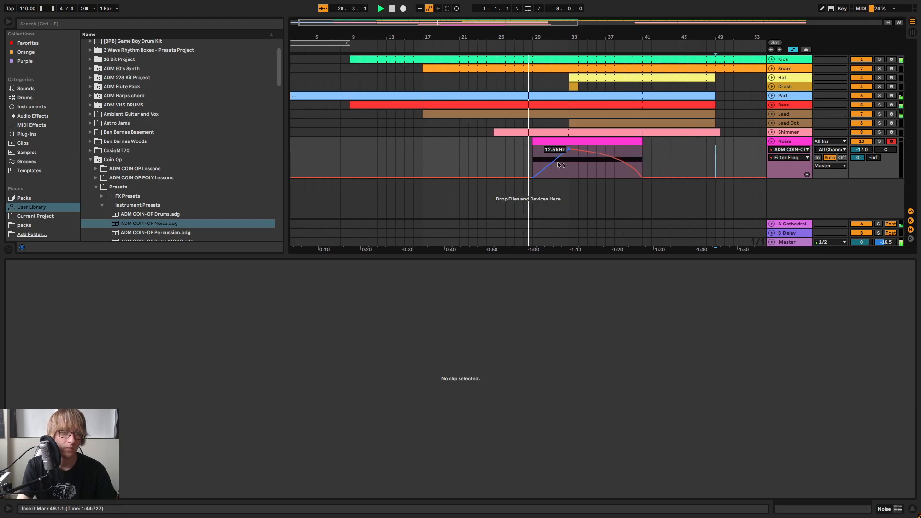
left_click_drag(554, 167, 554, 174)
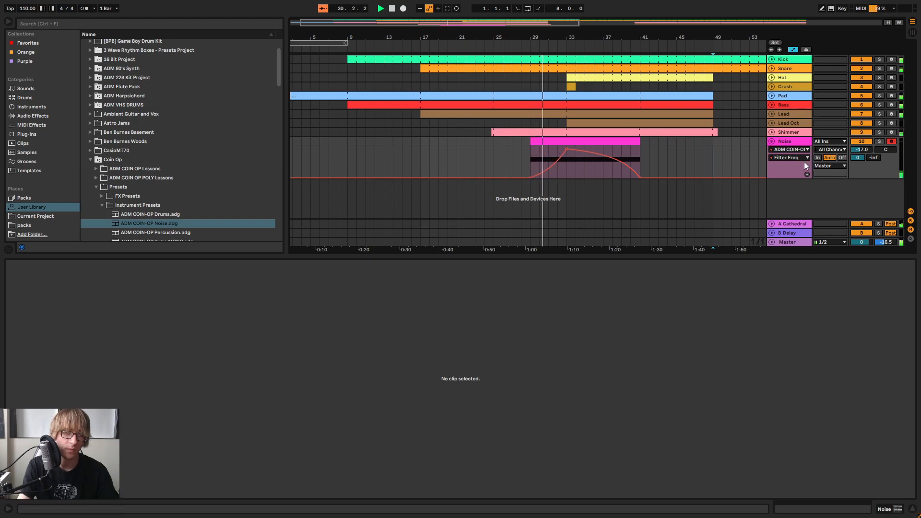
left_click(792, 141)
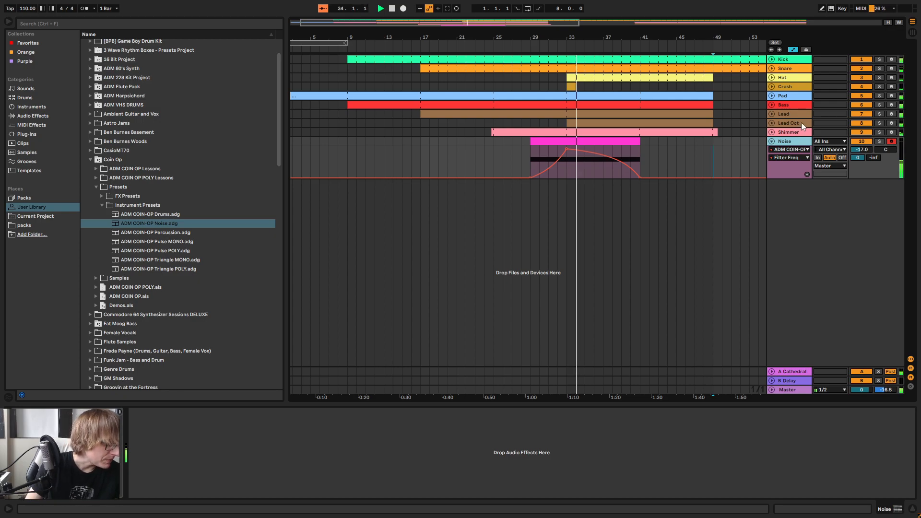
Make the curve of the filter fall between bars 33 and 41 less pronounced
left_click(600, 155)
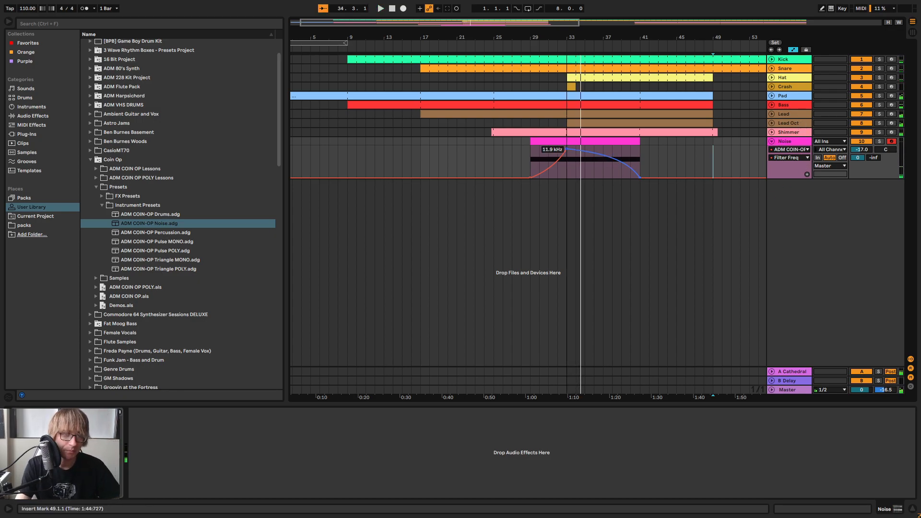
left_click_drag(599, 155, 600, 156)
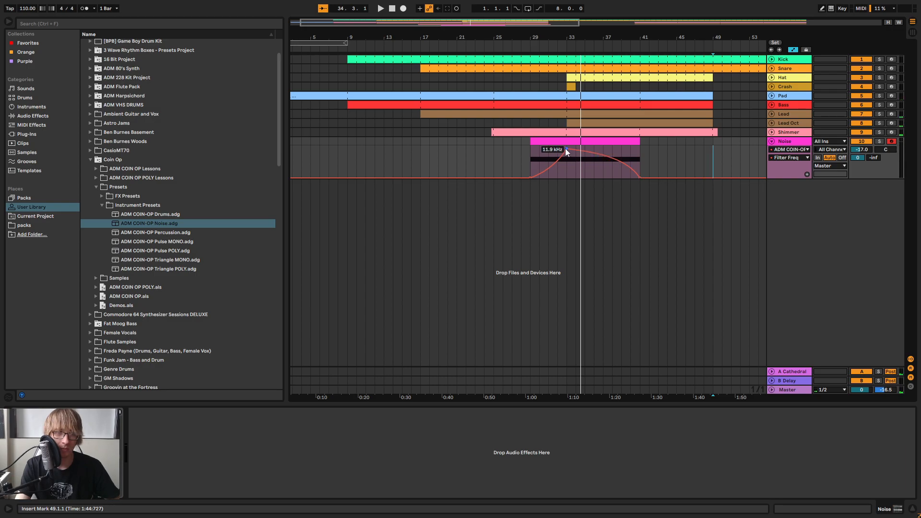
left_click_drag(607, 156, 607, 157)
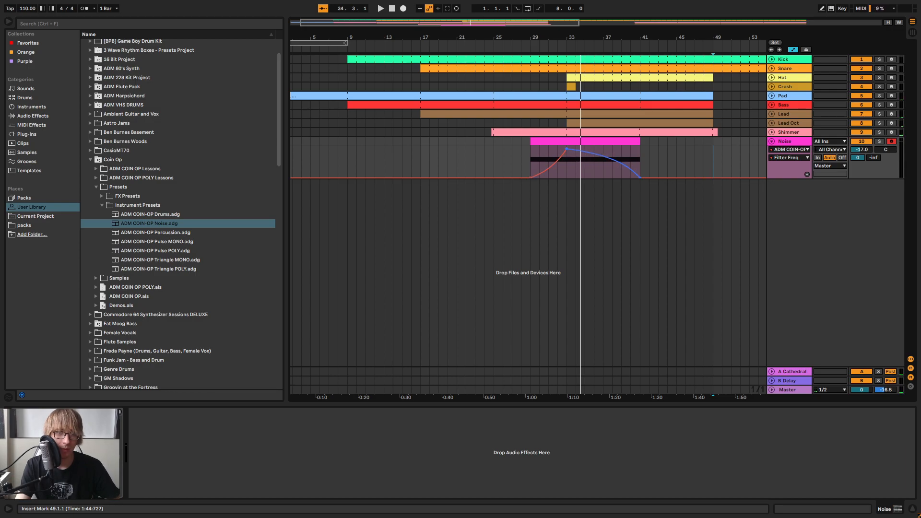
Replay the transition, end the filter fall at about bar 39.5 and flatten the curve of the rise
left_click(560, 50)
left_click_drag(560, 44, 432, 92)
left_click_drag(609, 178, 579, 178)
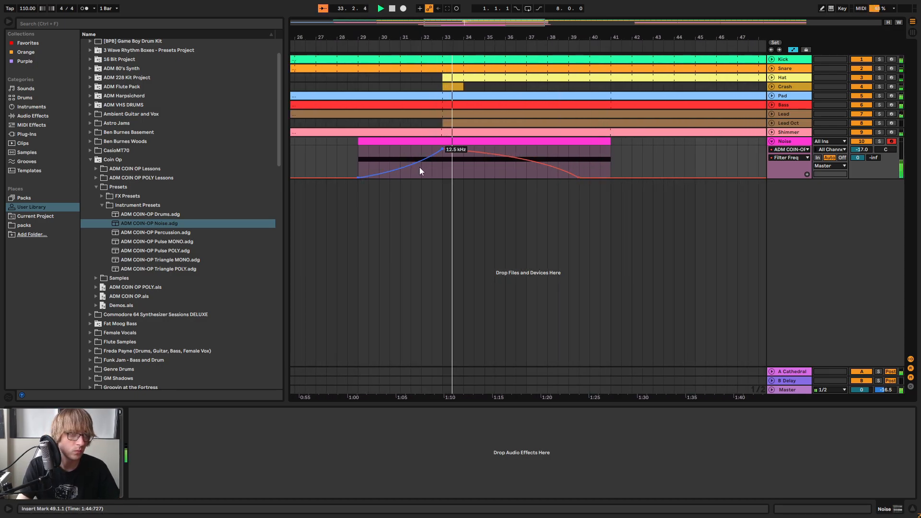
left_click_drag(421, 167, 421, 162)
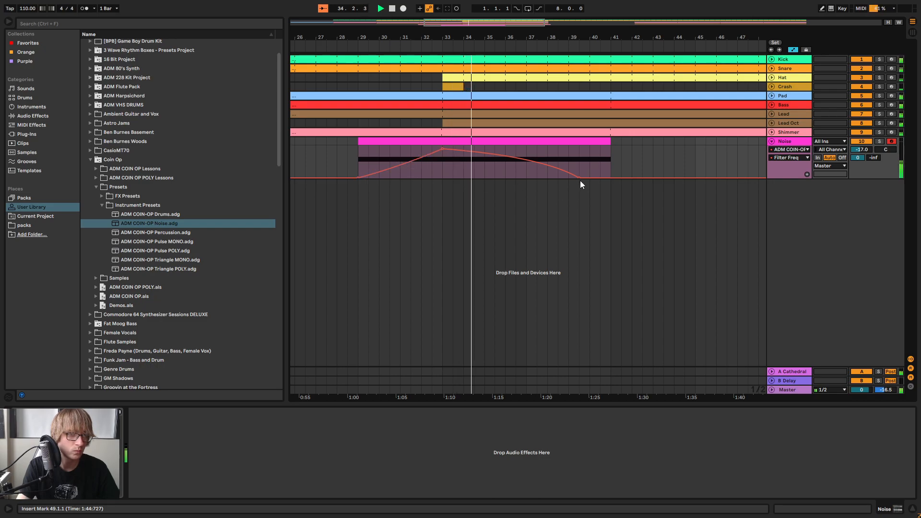
Add a breakpoint to the filter fall at about bar 36.5, return the fall's end to bar 41 and bend the first segment
left_click_drag(554, 166, 515, 157)
left_click(435, 47)
left_click_drag(695, 156, 695, 177)
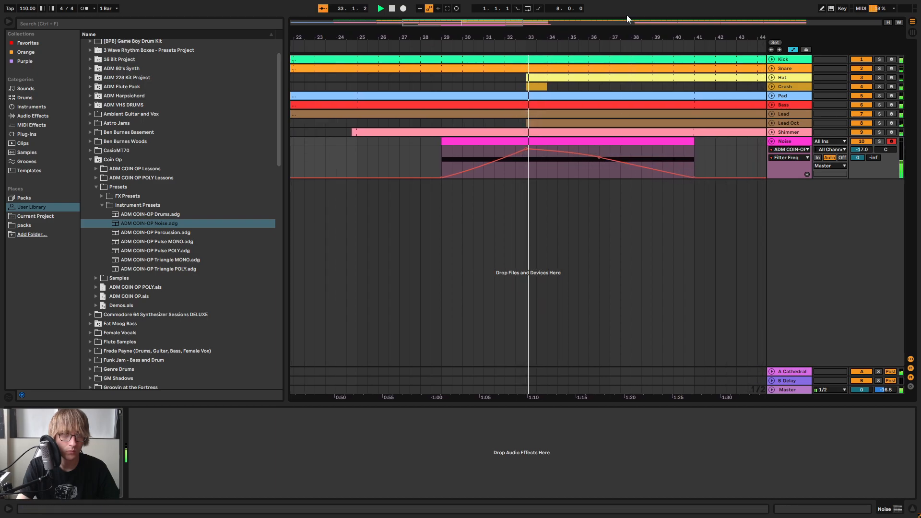
left_click_drag(563, 157, 563, 154)
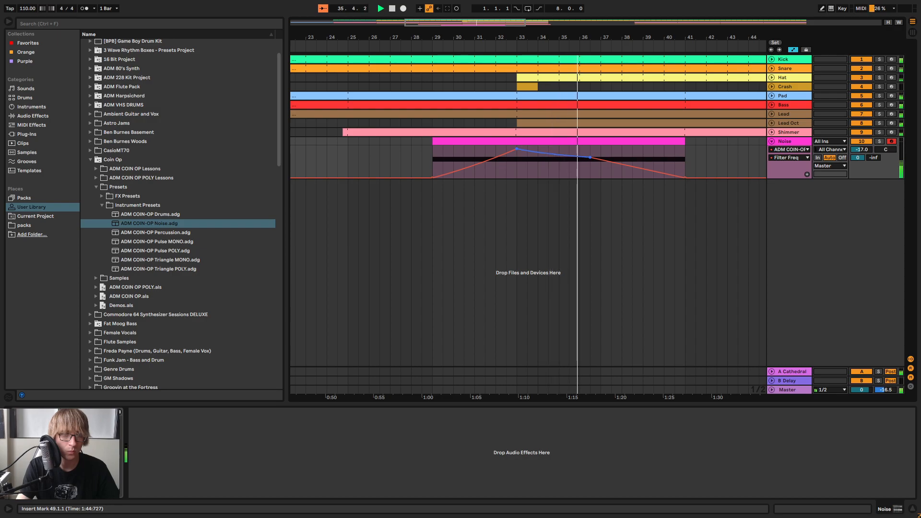
Move the filter fall's middle breakpoint to about bar 37.5 at 1.20 kHz and replay the transition
key("space")
left_click_drag(591, 156, 610, 157)
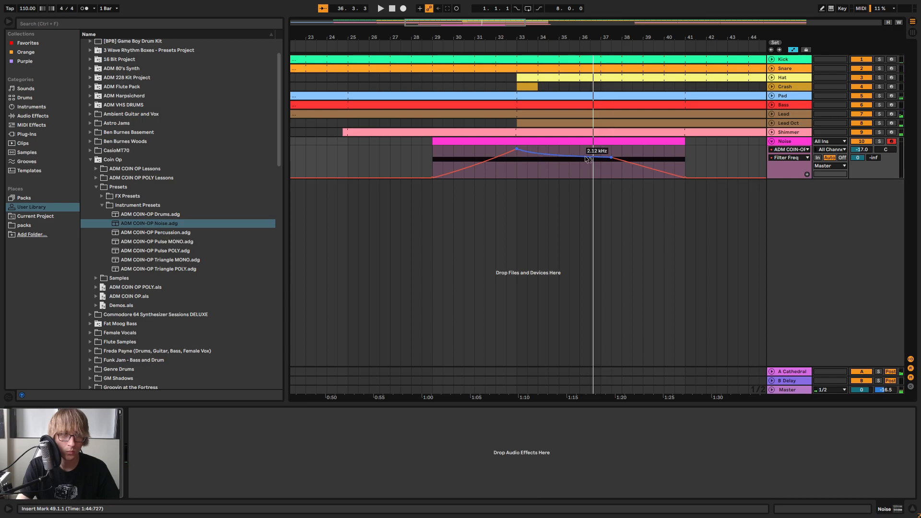
left_click_drag(612, 157, 612, 160)
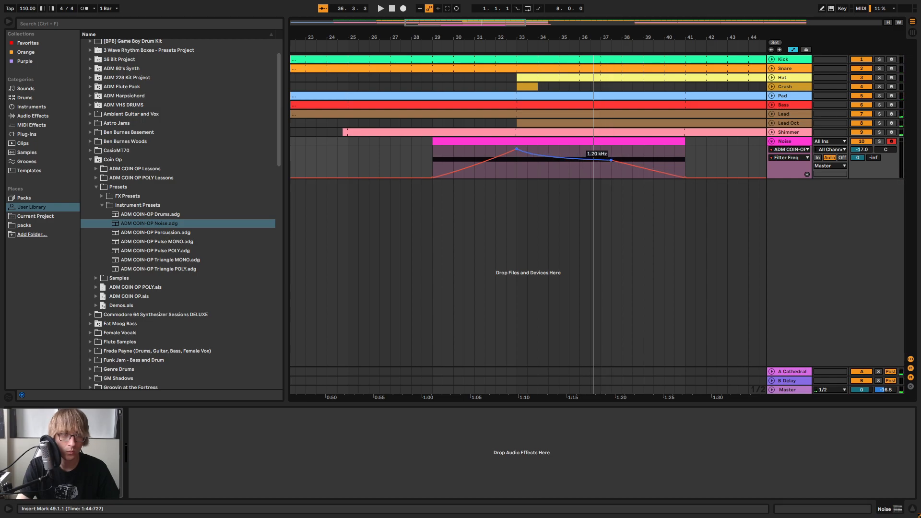
left_click(452, 52)
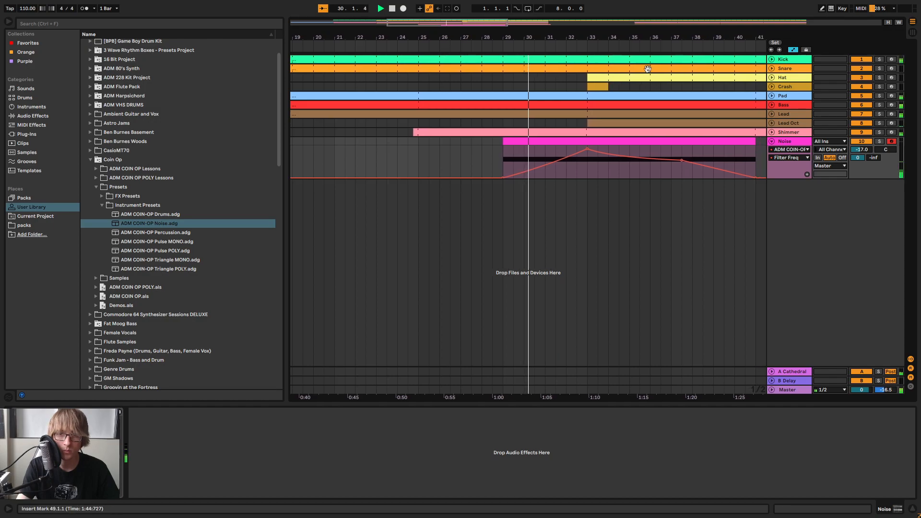
Raise the Noise track's volume to -16.7 dB in the mixer and return to the arrangement
left_click_drag(611, 35, 549, 43)
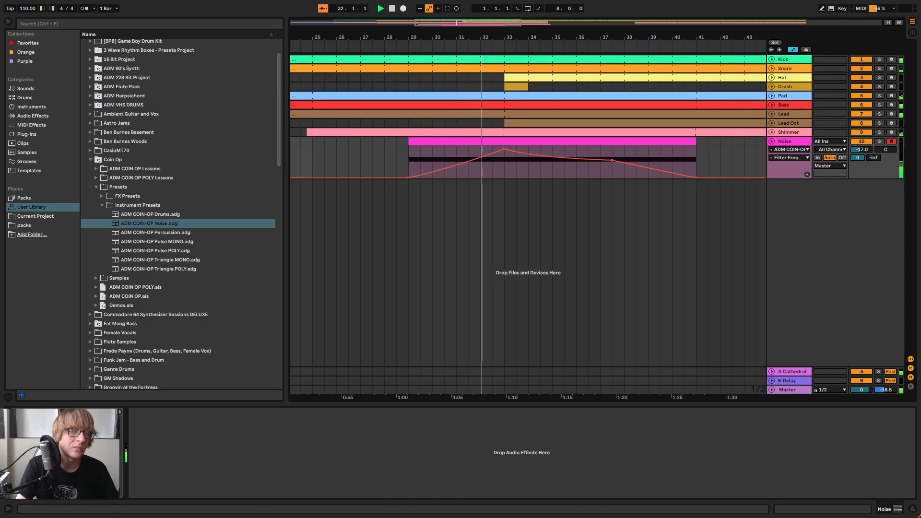
key("Tab")
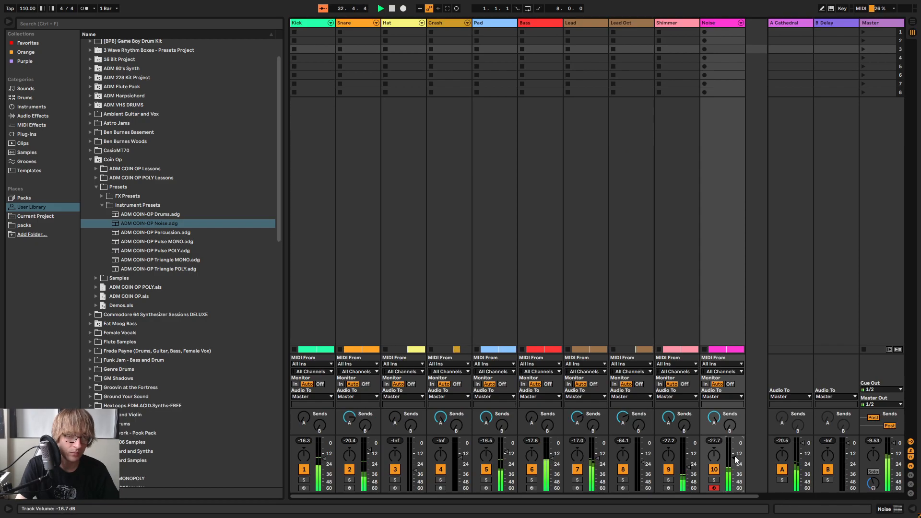
key("Tab")
key("Tab")
key("Tab")
Show the ADM COIN-OP Noise Filter Freq envelope again, straighten the segment after bar 33 and replay it
left_click(791, 157)
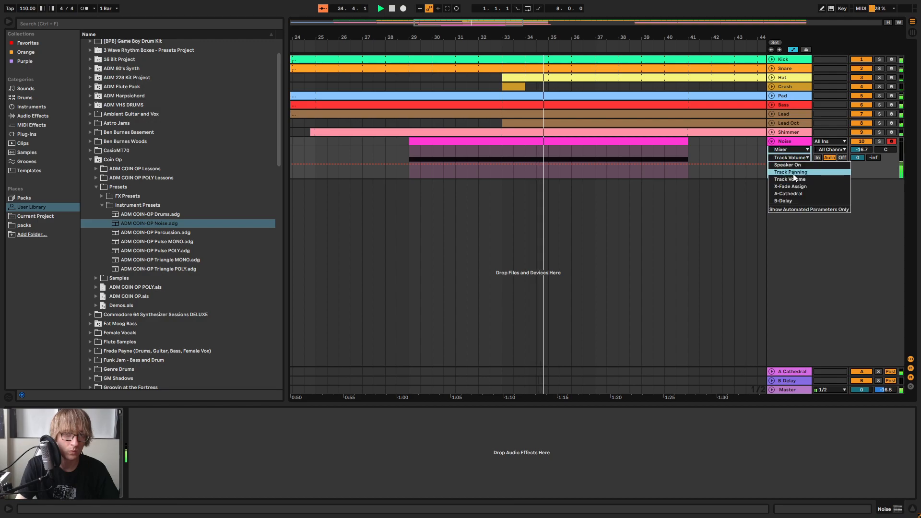
left_click(793, 152)
left_click(795, 151)
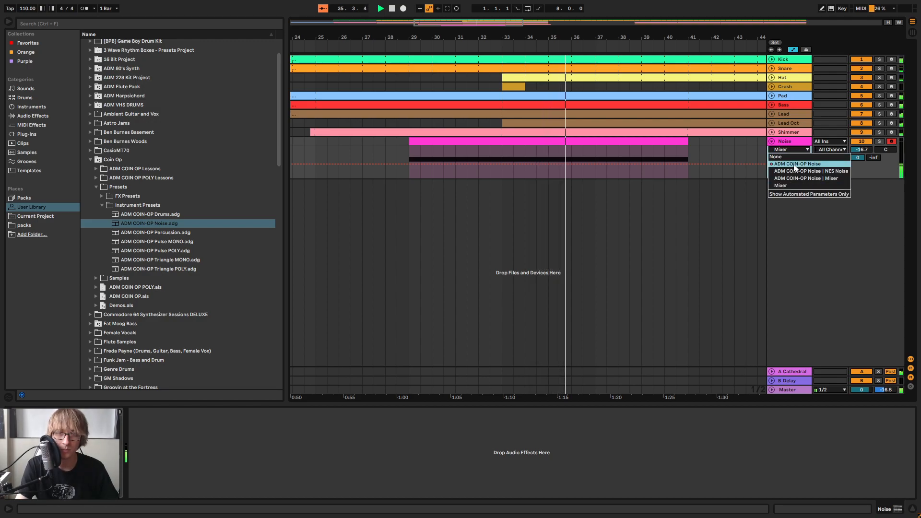
left_click(795, 164)
left_click(524, 154)
left_click(454, 43)
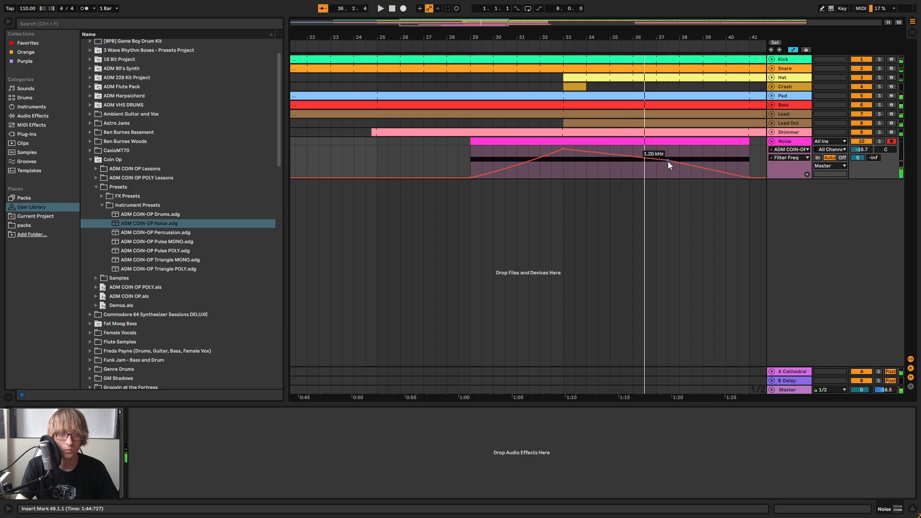
Move the 1.20 kHz filter breakpoint earlier to bar 36, checking the transition with playback
left_click_drag(667, 162, 645, 161)
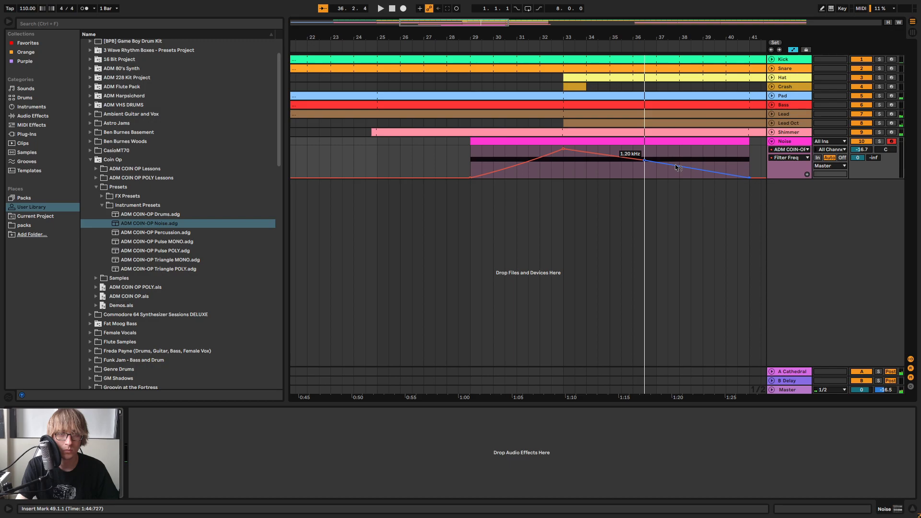
left_click(543, 49)
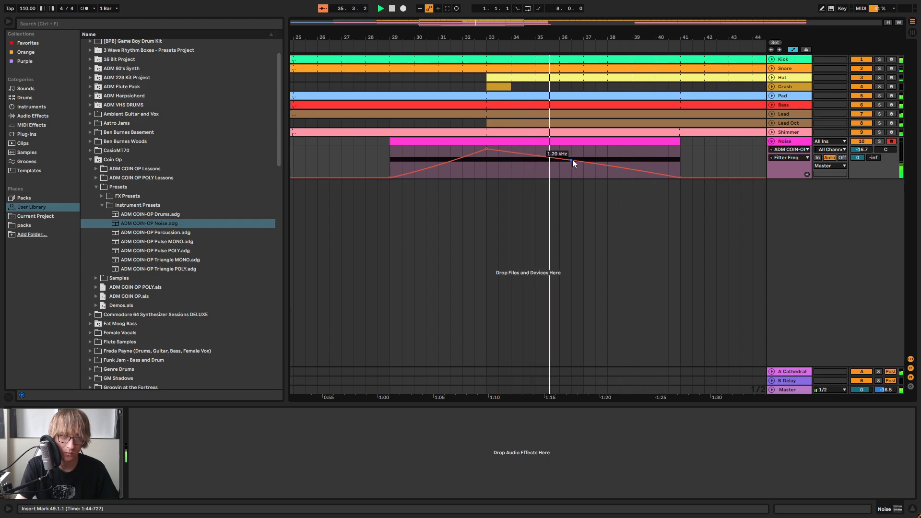
left_click_drag(572, 160, 559, 160)
left_click(469, 49)
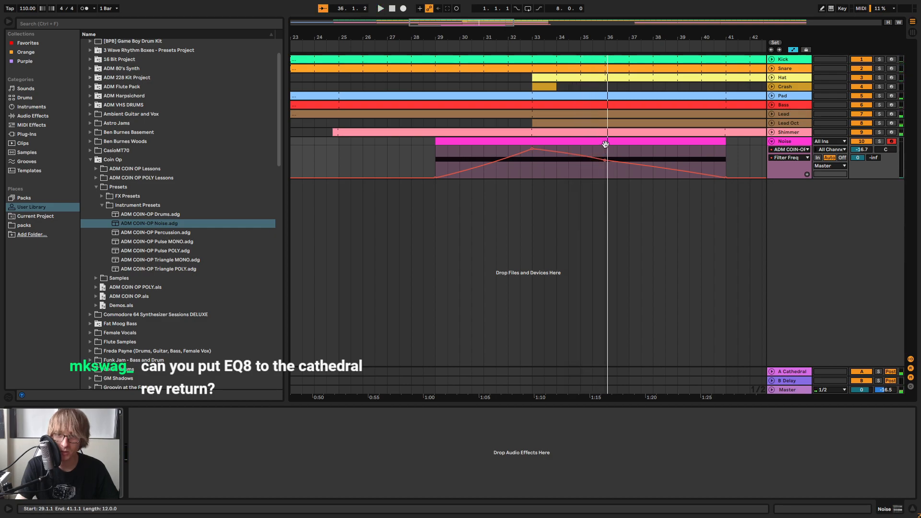
Shorten the Noise sweep so both the filter fall to 30.0 Hz and the clip end at bar 39, then fold the track
left_click(510, 48)
left_click_drag(676, 38, 605, 38)
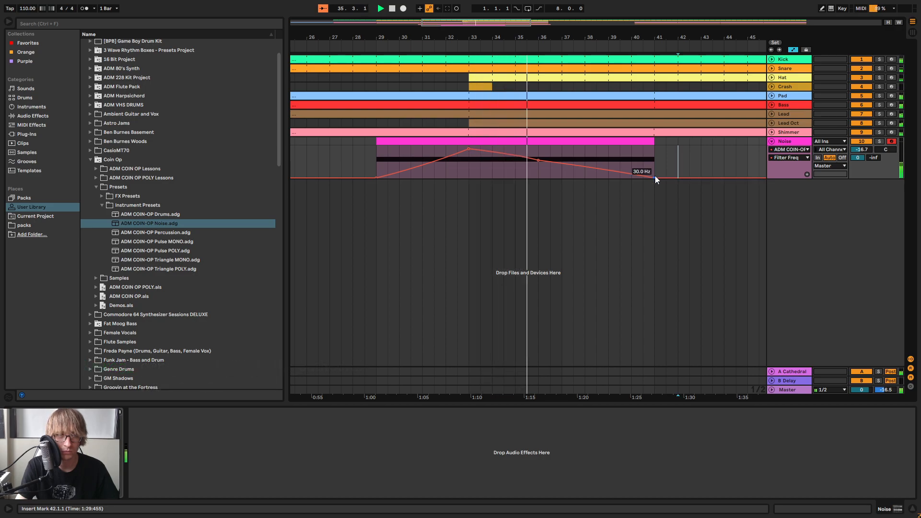
left_click_drag(654, 178, 608, 178)
left_click(651, 142)
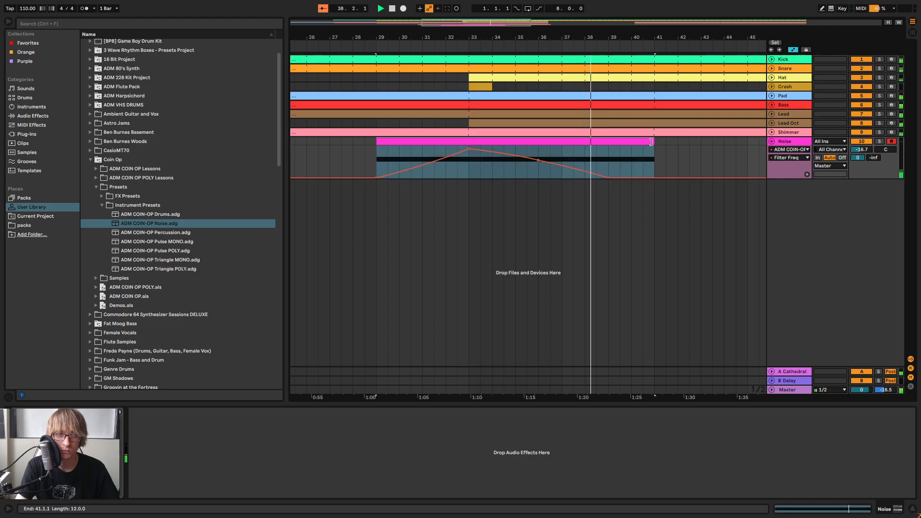
left_click_drag(651, 141, 608, 142)
left_click(667, 154)
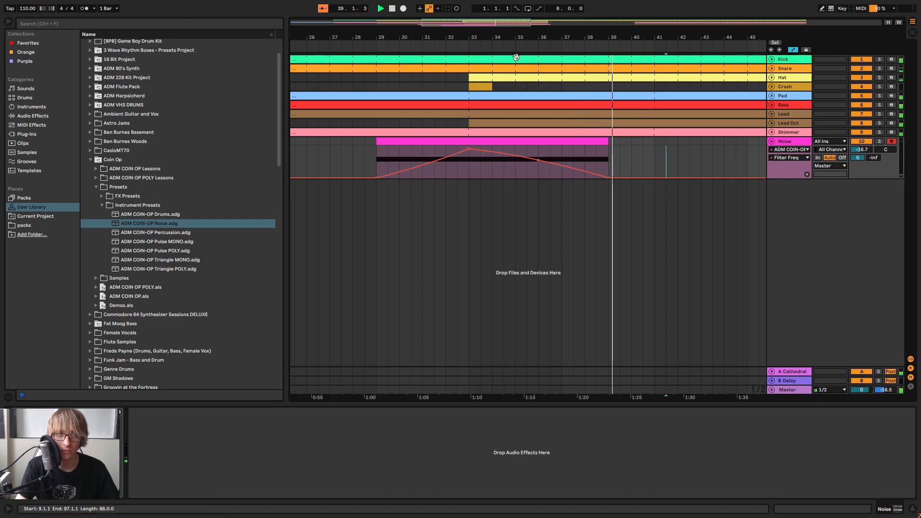
key("w")
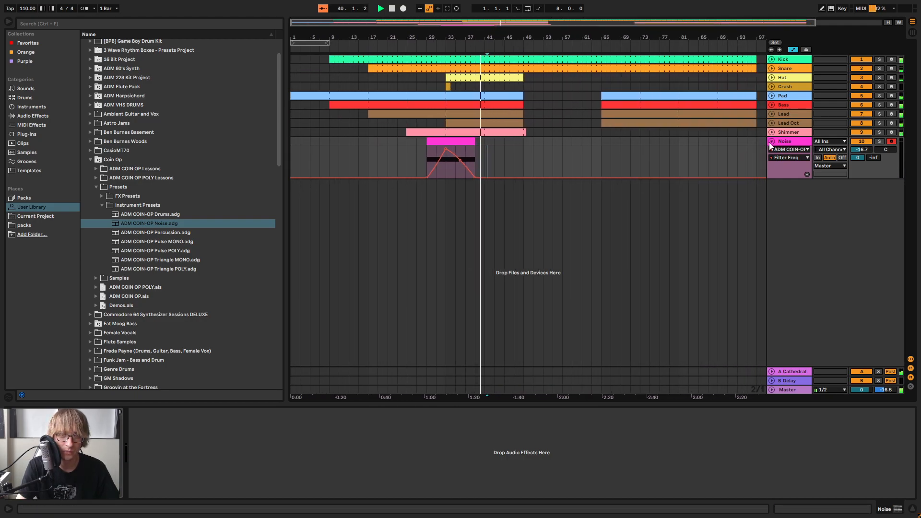
left_click(769, 141)
Add a default EQ Eight after the reverb on the A Cathedral return track
left_click(790, 371)
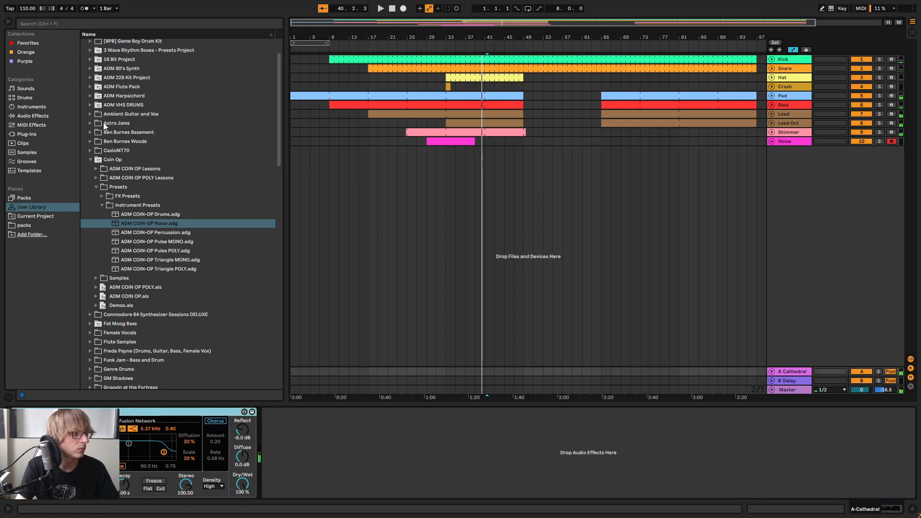
scroll(88, 114, "up", 1)
left_click(30, 116)
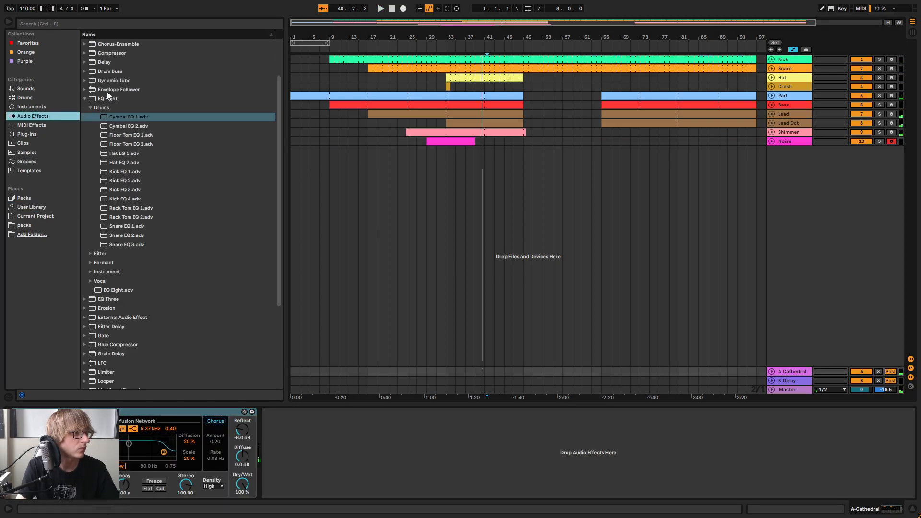
left_click(109, 99)
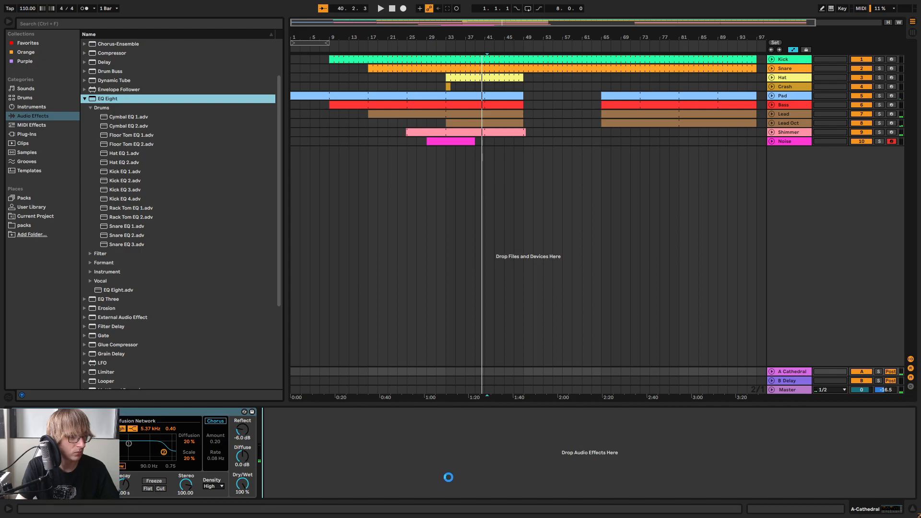
Enlarge EQ Eight's spectrum display during playback and make band 1 a low-cut filter at 188 Hz
left_click(422, 47)
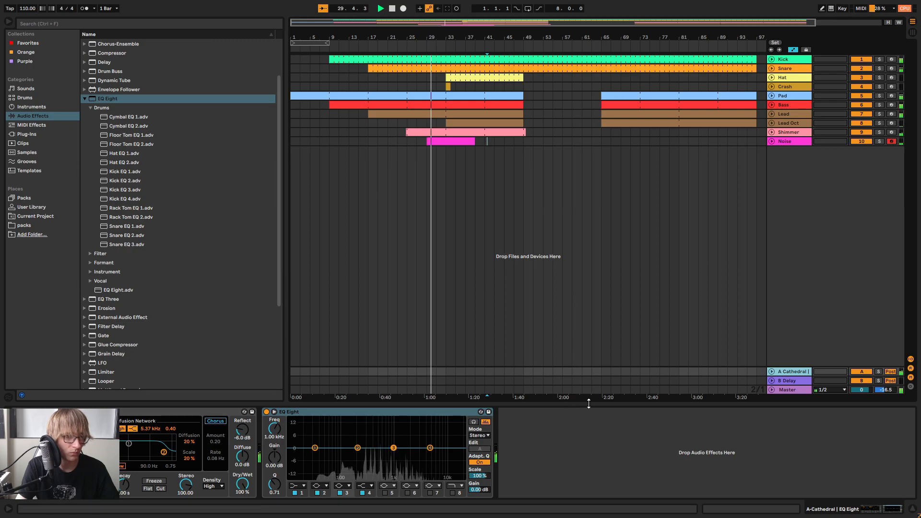
left_click(273, 412)
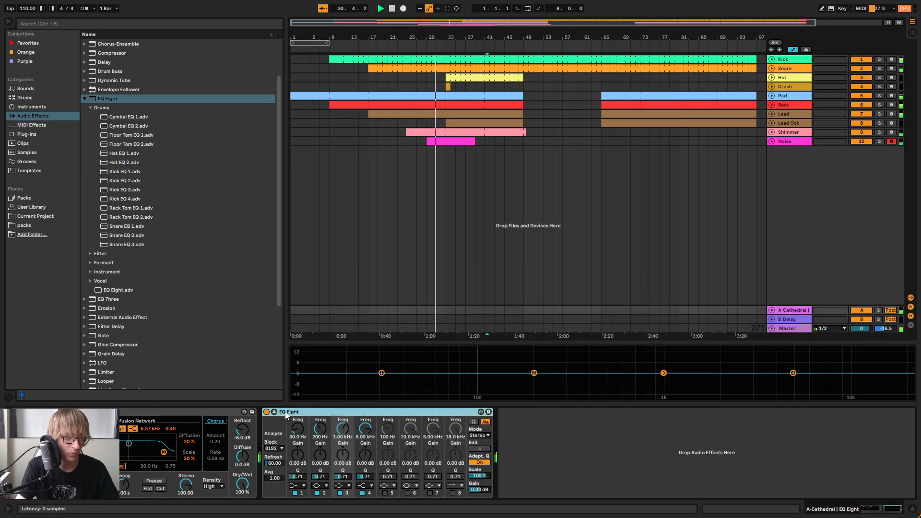
left_click_drag(510, 341, 543, 194)
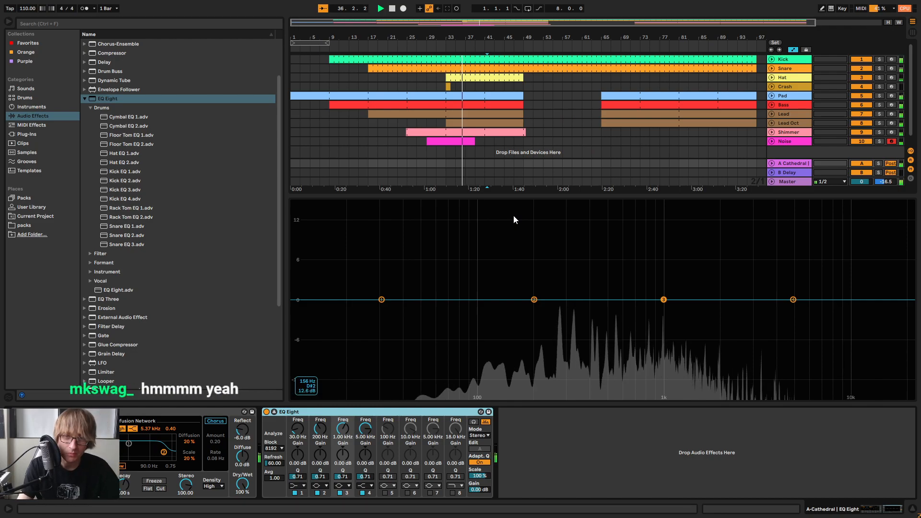
left_click_drag(695, 194, 698, 229)
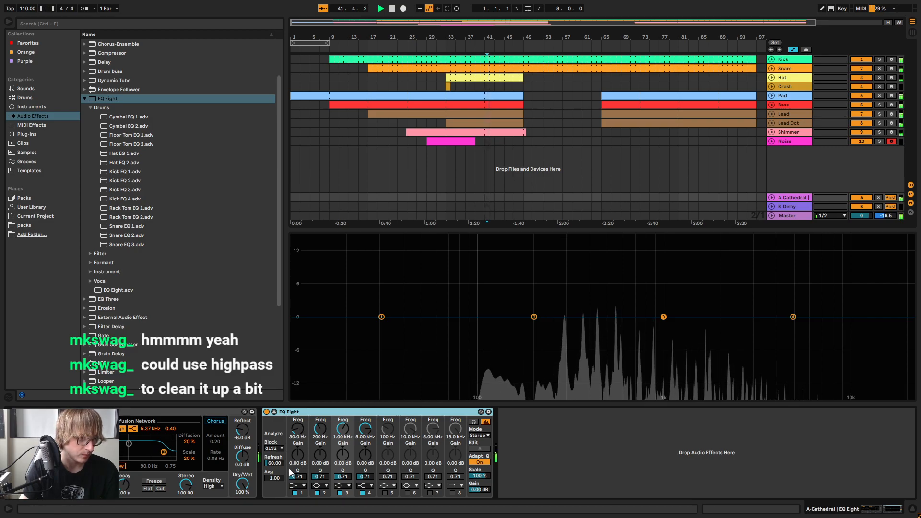
left_click(297, 485)
left_click(298, 435)
left_click_drag(298, 431, 298, 407)
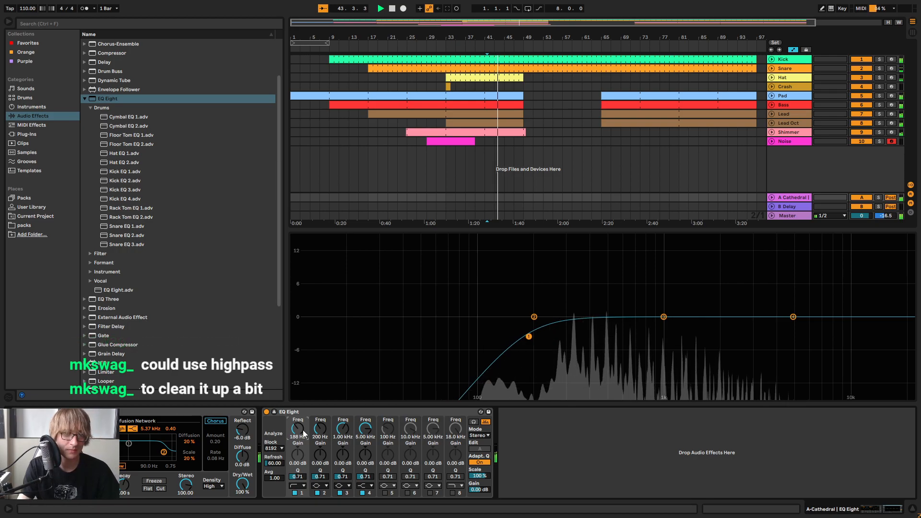
Replay from about bar 29, restore EQ Eight's compact display and set band 1's low cut to 160 Hz with Q 0.75
left_click(425, 47)
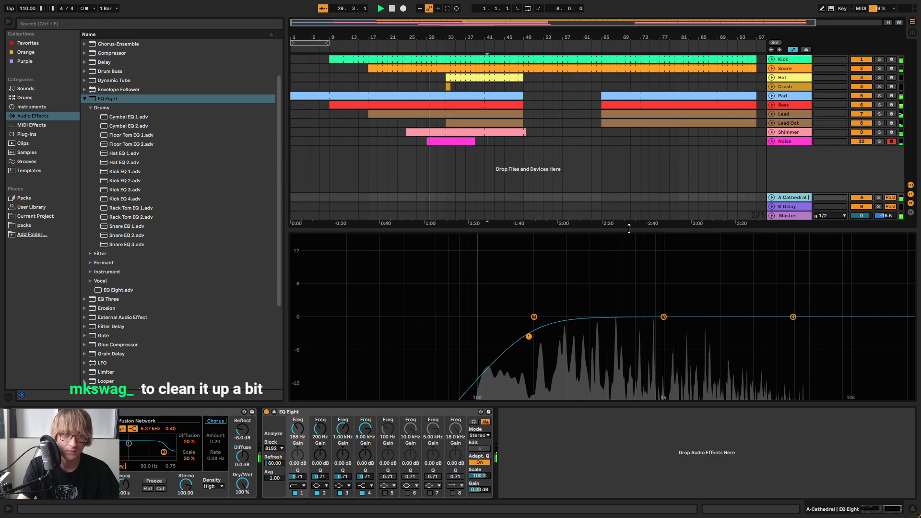
left_click_drag(630, 229, 637, 513)
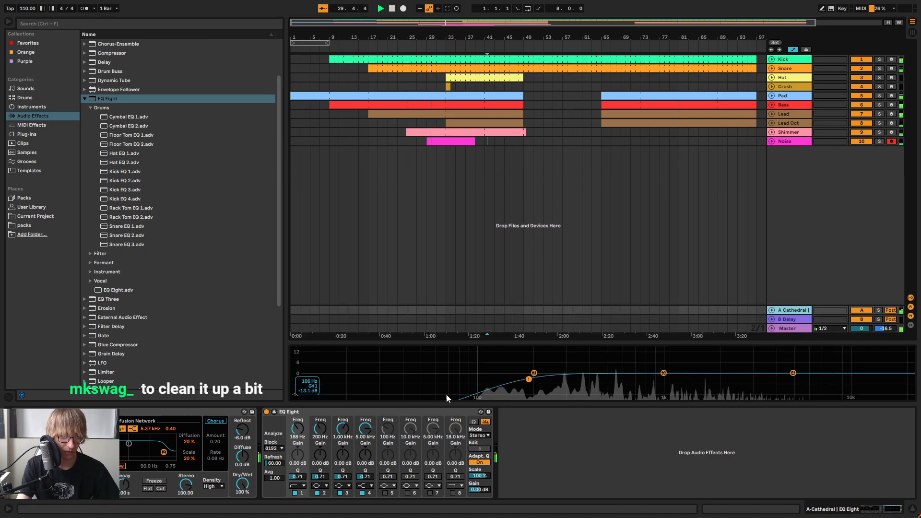
left_click(275, 412)
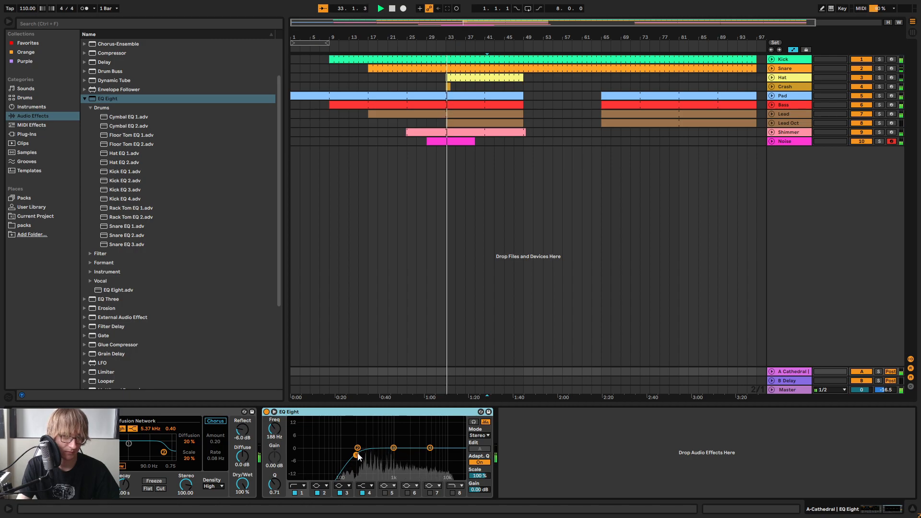
left_click_drag(356, 460, 353, 458)
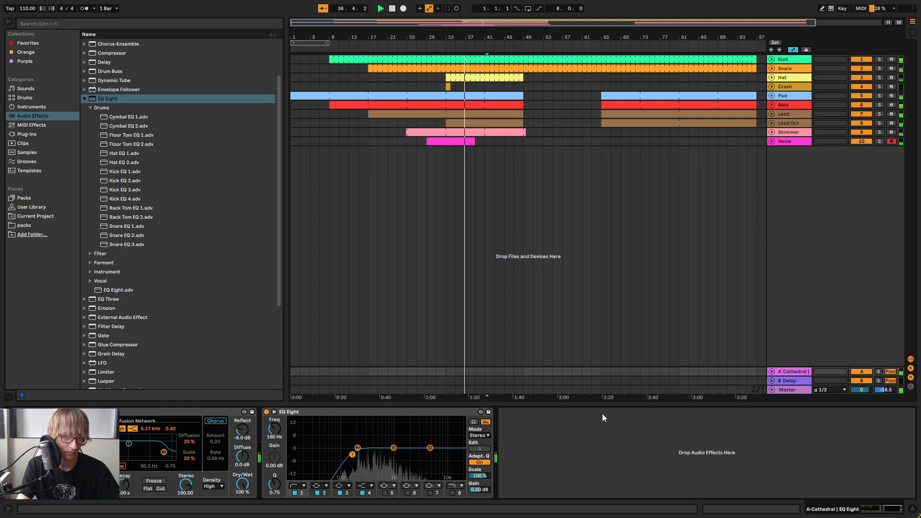
left_click_drag(601, 405, 580, 513)
left_click(675, 230)
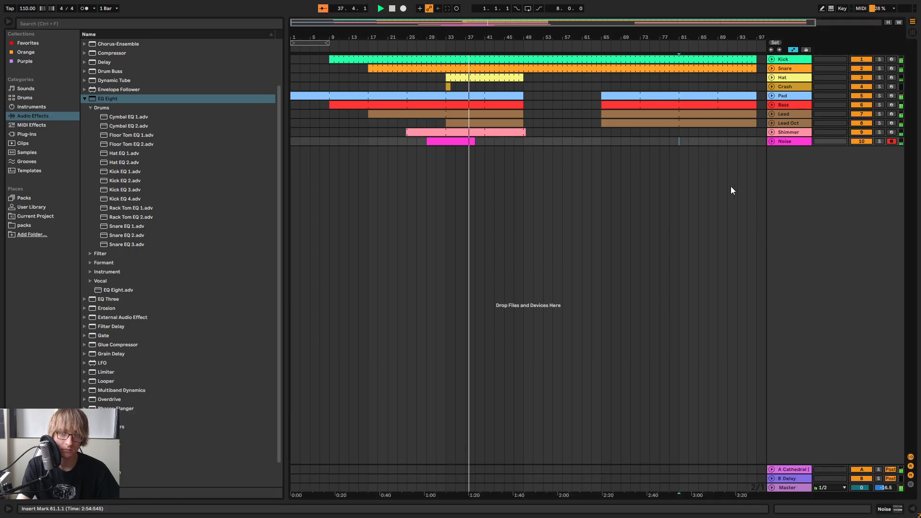
Check the effect chains on the Lead Oct, Lead and Hat tracks and the Hat's level in the mixer
double_click(793, 122)
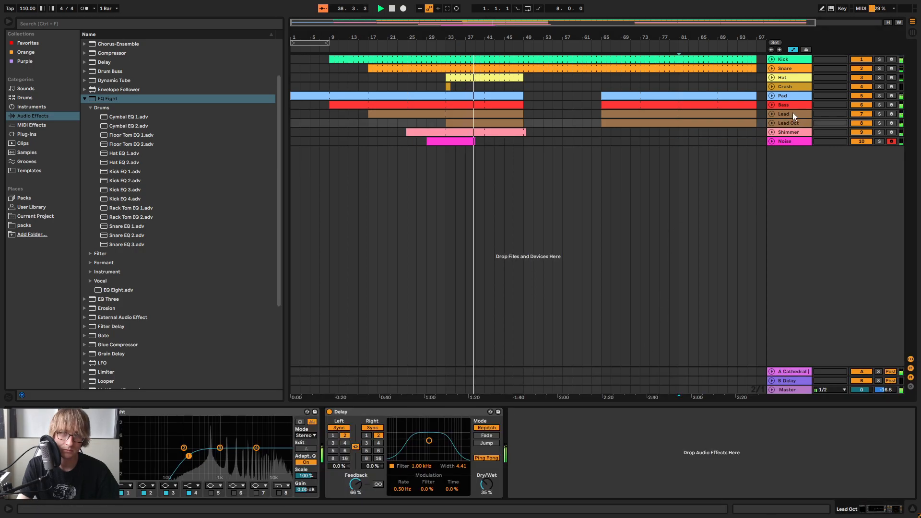
left_click(787, 114)
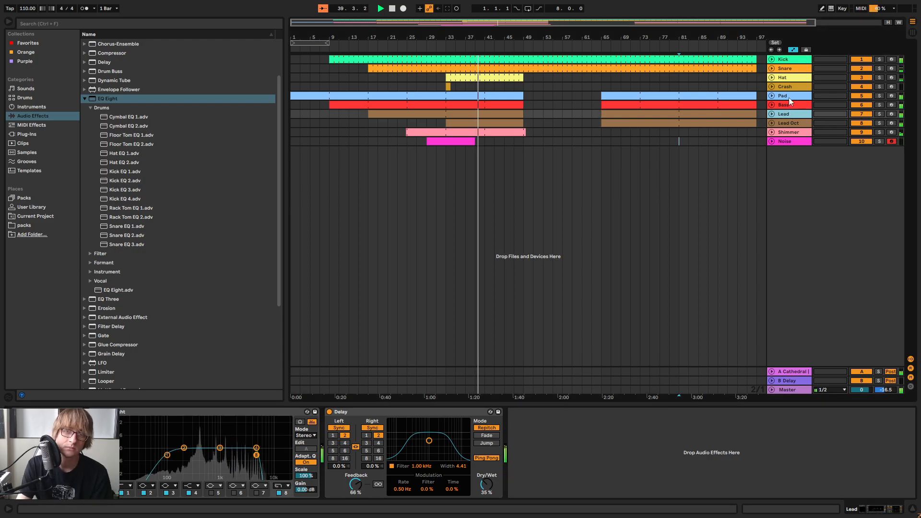
left_click(543, 77)
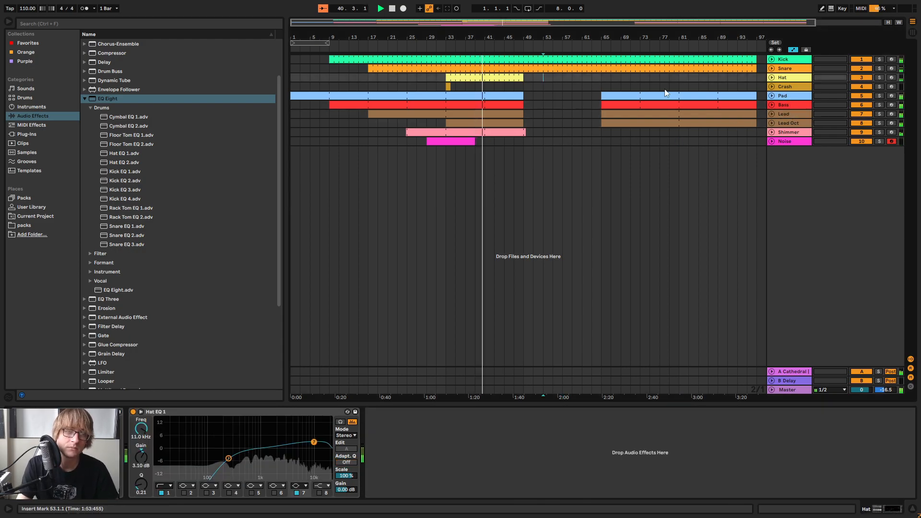
key("Tab")
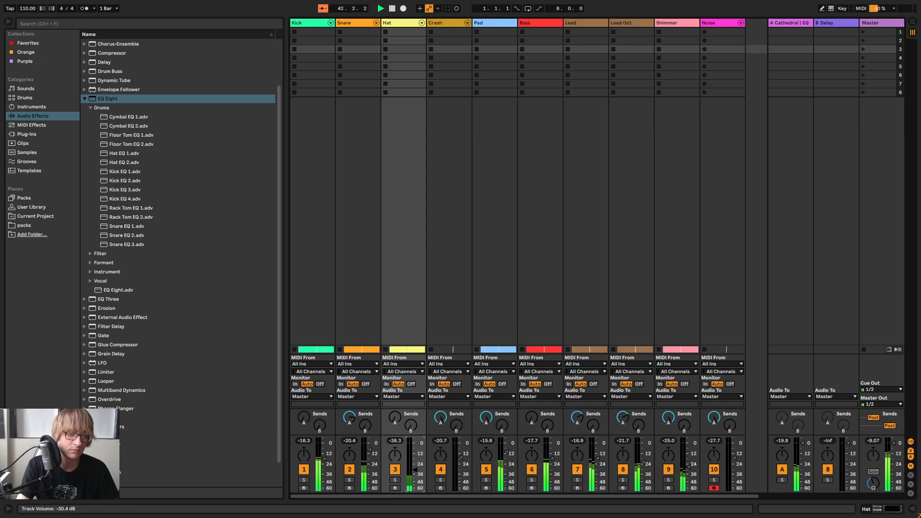
key("Tab")
left_click(597, 141)
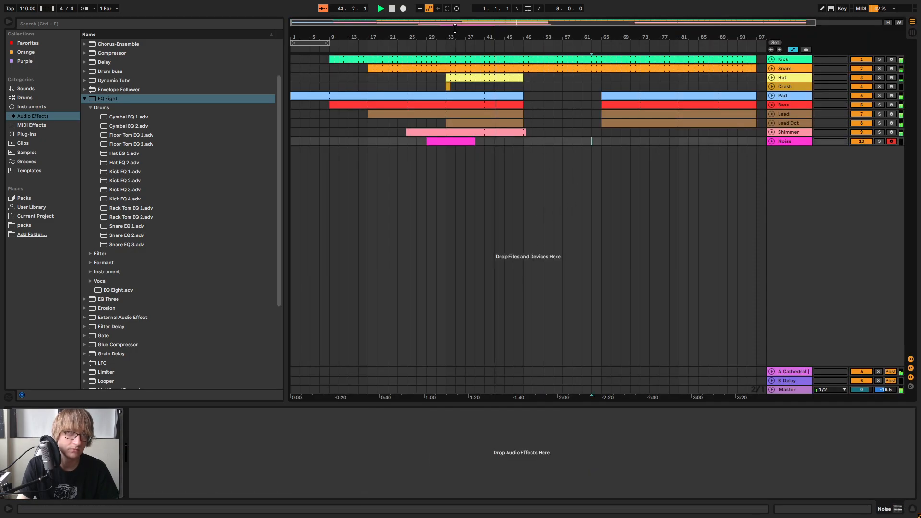
Listen through the section change at bar 49 and examine where the Shimmer and Lead Oct clips end
left_click_drag(445, 33, 449, 33)
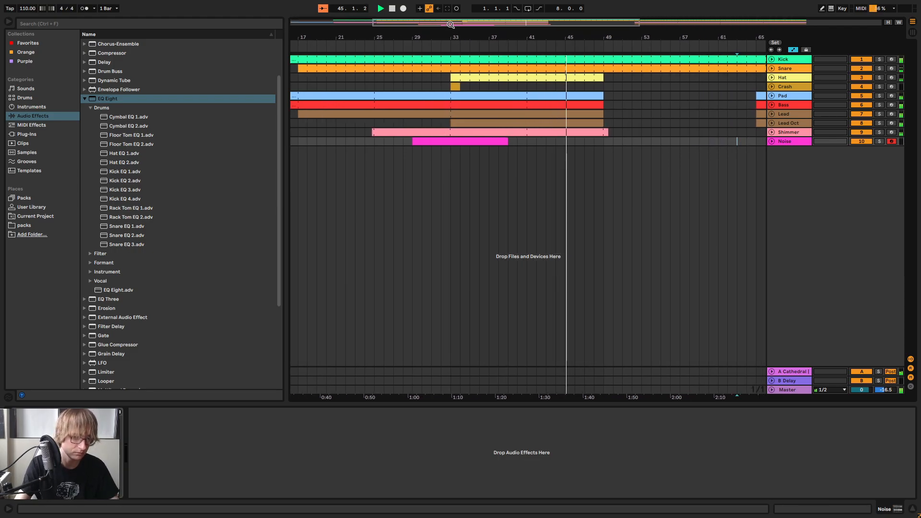
left_click(639, 177)
left_click(660, 135)
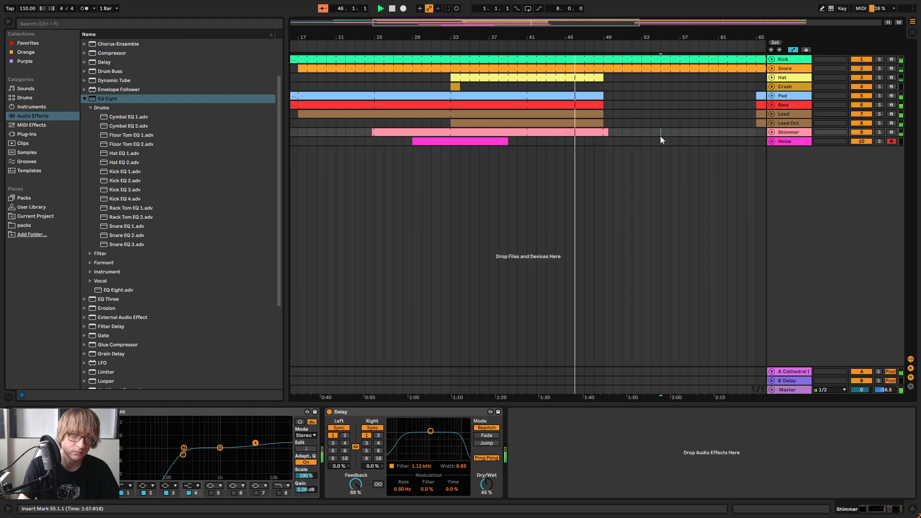
mouse_move(609, 38)
left_mouse_down()
mouse_move(583, 48)
mouse_move(628, 34)
mouse_move(603, 38)
mouse_move(614, 49)
mouse_move(636, 44)
mouse_move(622, 38)
left_mouse_up()
left_click(646, 133)
left_click(675, 140)
left_click(631, 123)
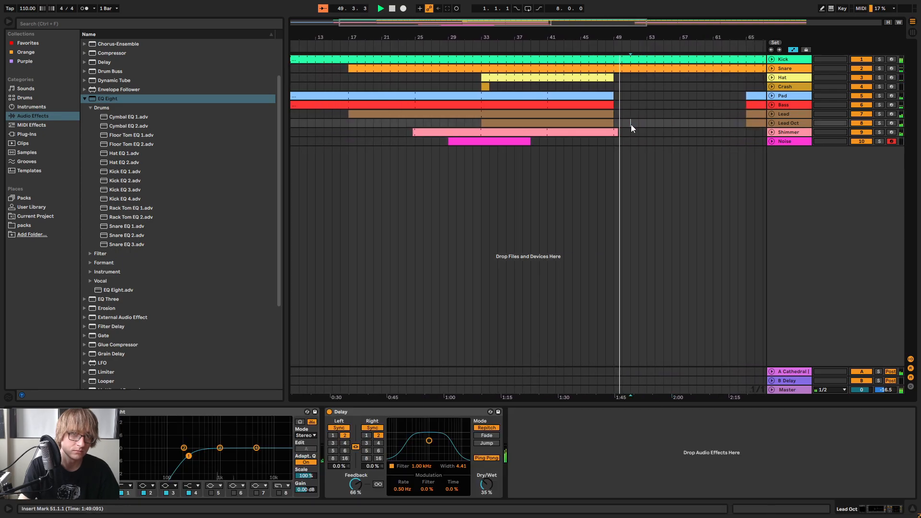
Trim the end of the Shimmer clip back to bar 49 and fold the track
left_click(599, 47)
left_click_drag(613, 38, 578, 48)
left_click(510, 141)
left_click(770, 132)
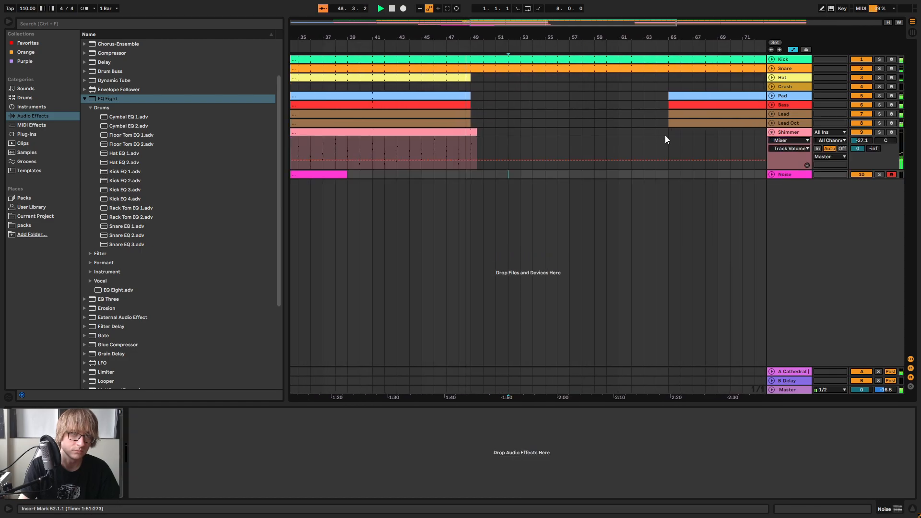
mouse_move(477, 152)
left_mouse_down()
mouse_move(700, 146)
mouse_move(470, 137)
left_mouse_up()
left_click(771, 133)
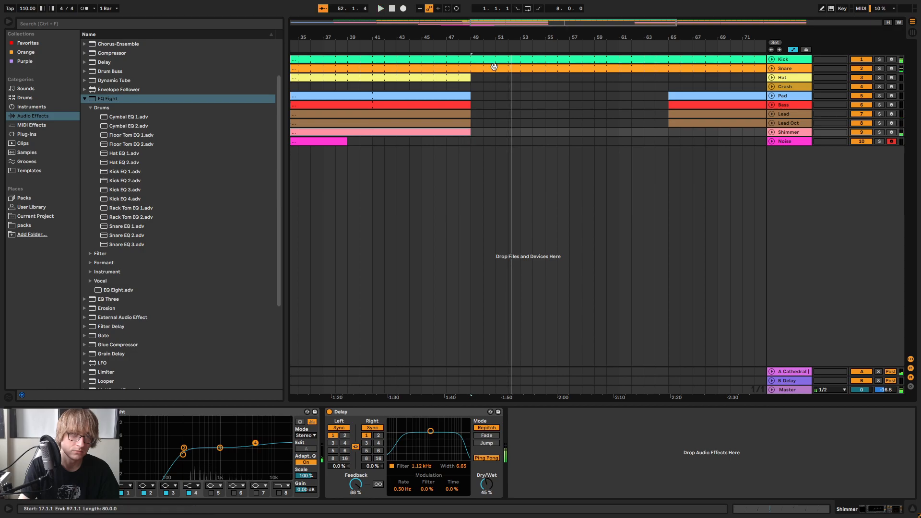
Examine the whole arrangement around the empty stretch between bars 49 and 65
left_click_drag(495, 40, 515, 19)
left_click(581, 141)
left_click(418, 152)
left_click_drag(449, 37, 450, 23)
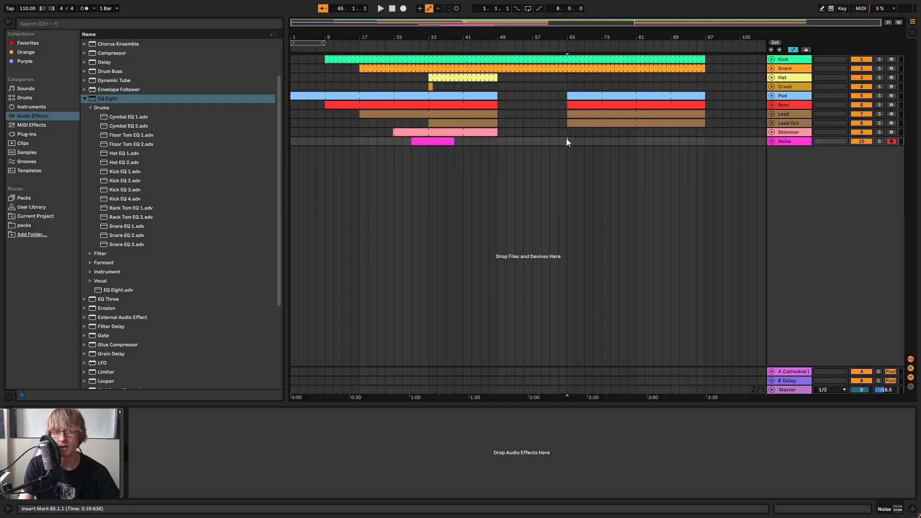
left_click_drag(568, 137, 638, 57)
Play the closing bars of the section before bar 49 to judge the lead-in to the gap
left_click(481, 48)
key("space")
left_click_drag(511, 41, 545, 105)
left_click(526, 120)
left_click_drag(497, 37, 541, 41)
left_click(590, 123)
left_click(528, 48)
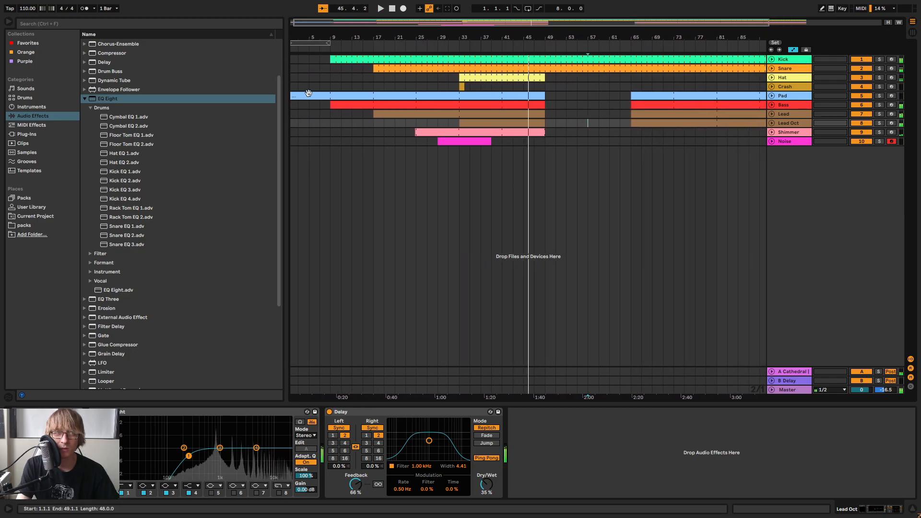
key("space")
Select the empty Bass range from bar 49 to bar 65 and replay the transition around bar 49
left_click_drag(553, 95, 364, 98)
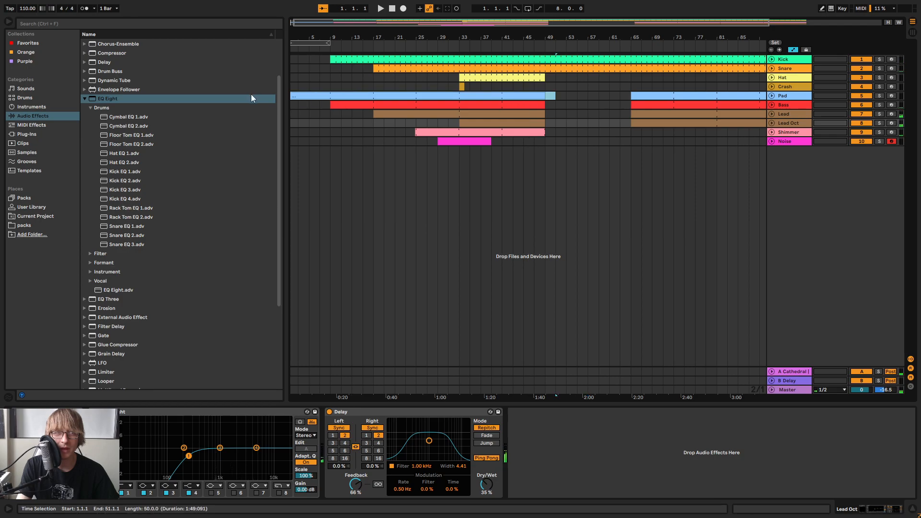
left_click(556, 105)
left_click_drag(546, 105, 626, 106)
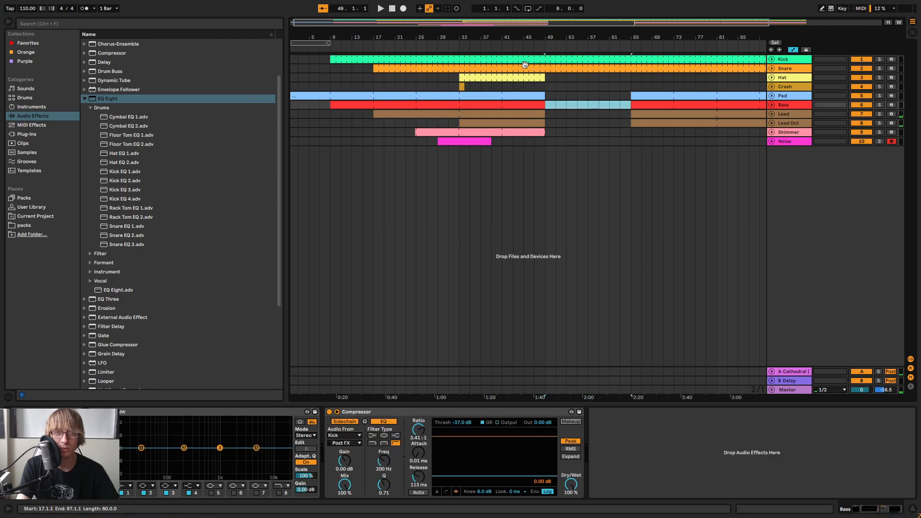
left_click(540, 45)
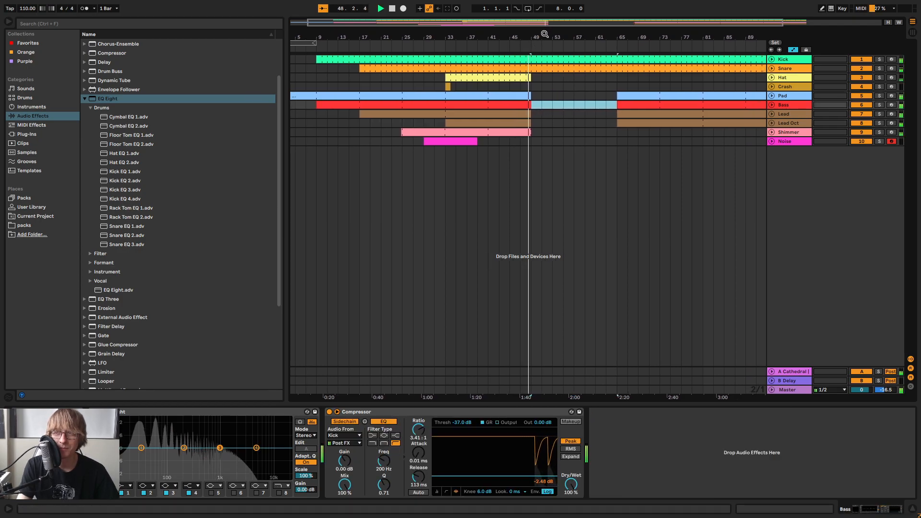
mouse_move(533, 38)
left_mouse_down()
mouse_move(525, 72)
mouse_move(526, 34)
left_mouse_up()
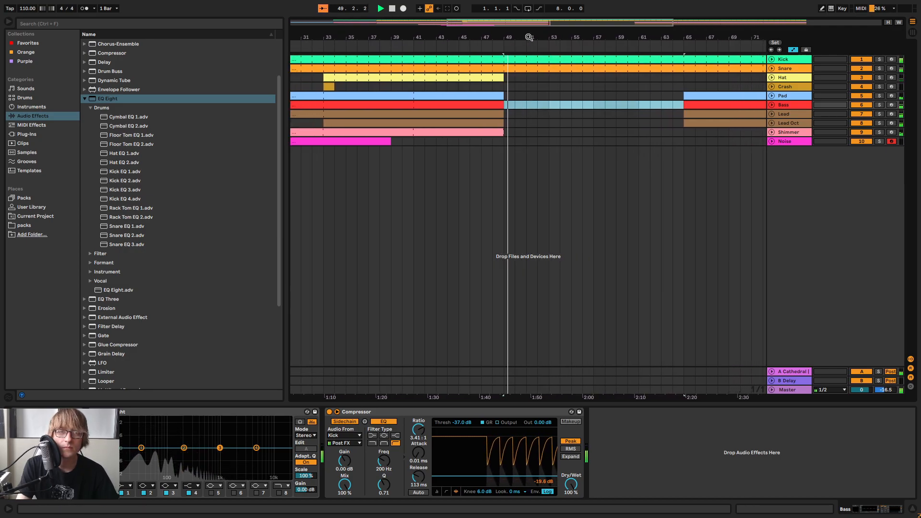
key("space")
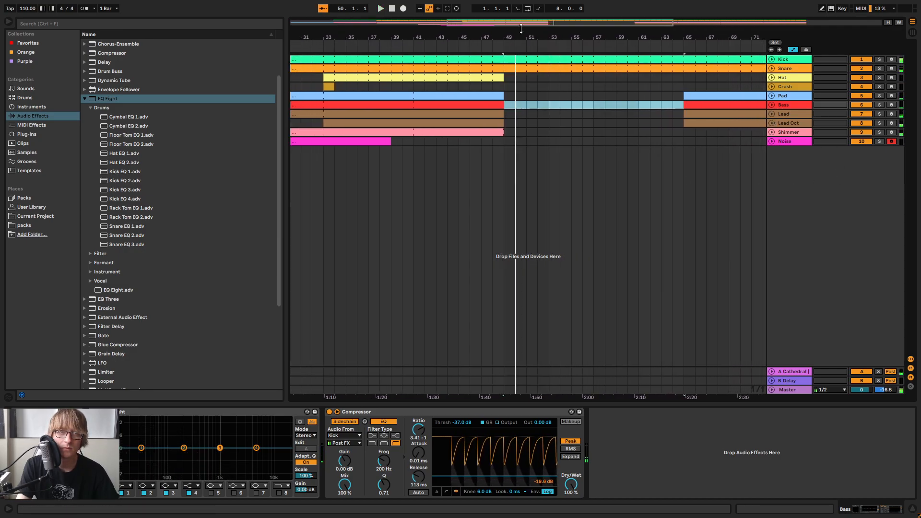
left_click(483, 48)
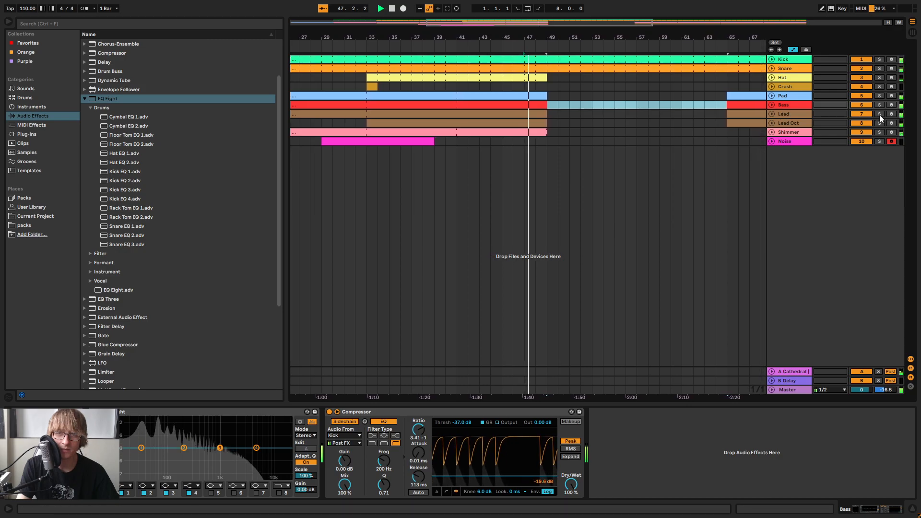
Solo the Lead and Lead Oct tracks to hear their tails past bar 49, clear the solos and fold both tracks
left_click(879, 113)
left_click(879, 123, "ctrl")
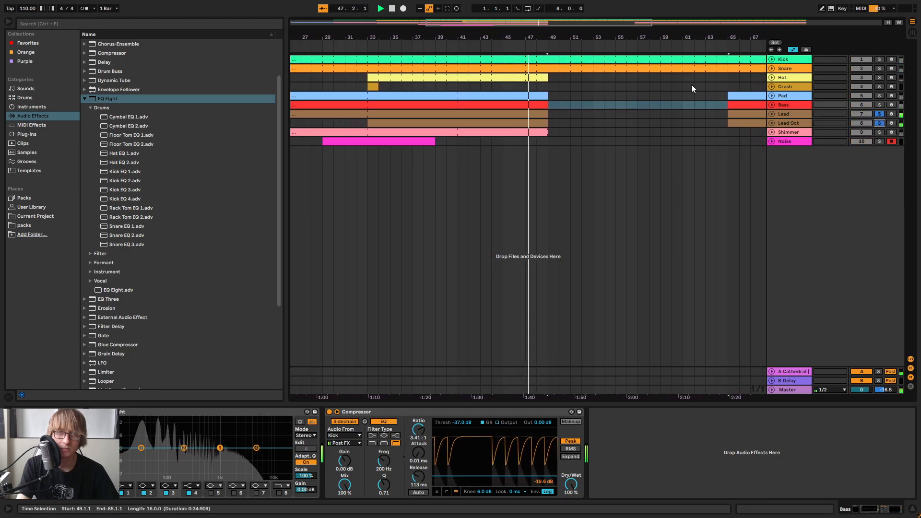
left_click_drag(553, 39, 500, 62)
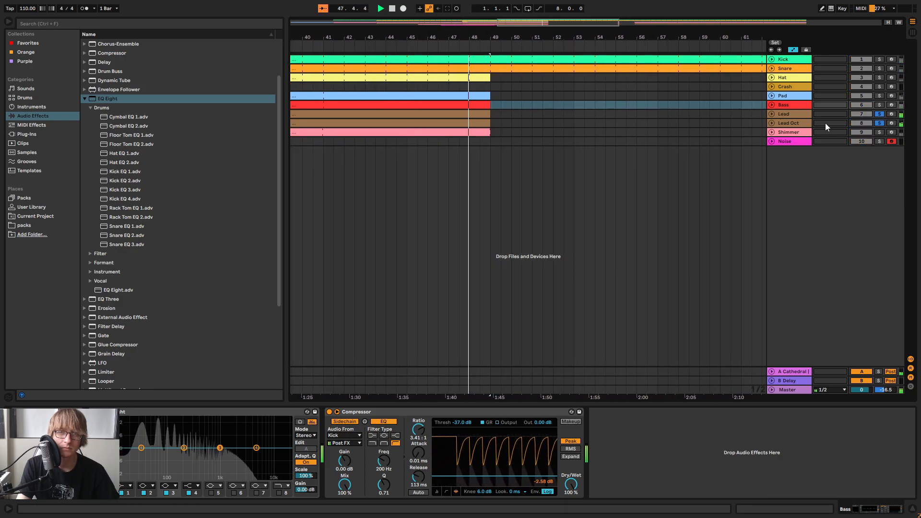
left_click(771, 123)
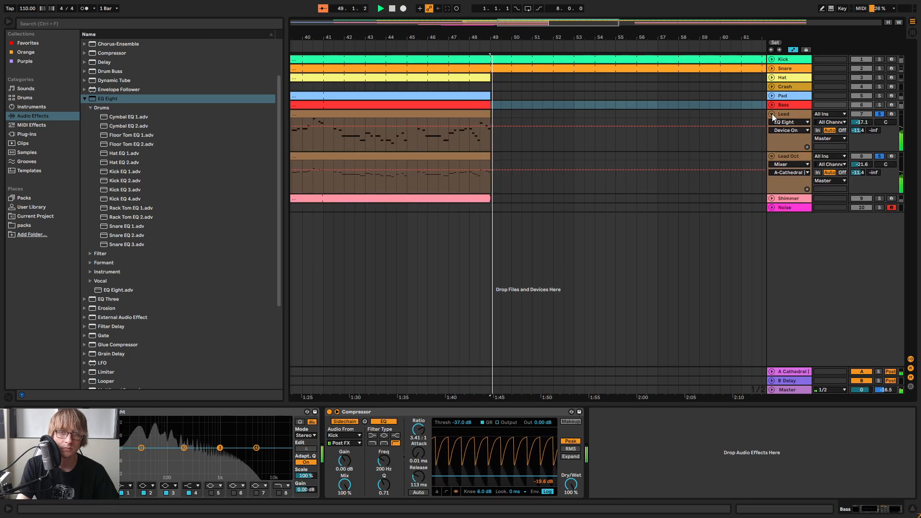
left_click(772, 114)
left_click(880, 115)
left_click(879, 114)
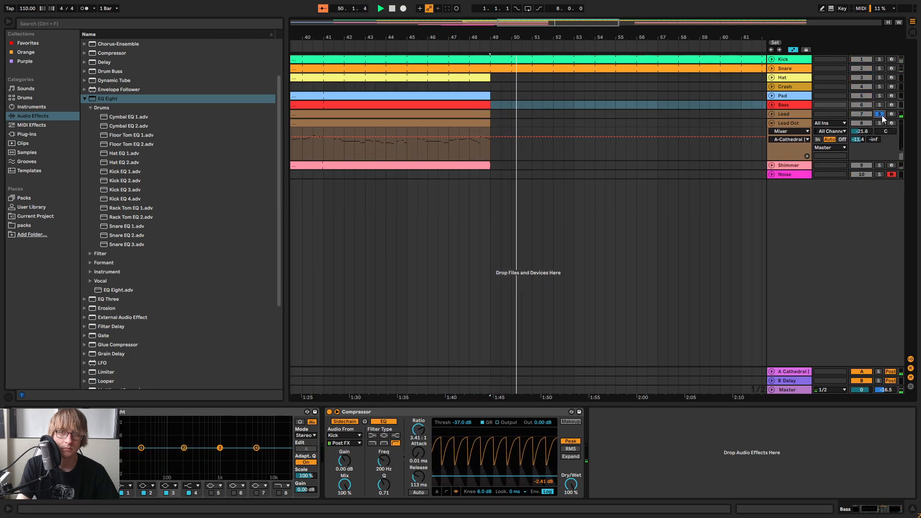
left_click(771, 122)
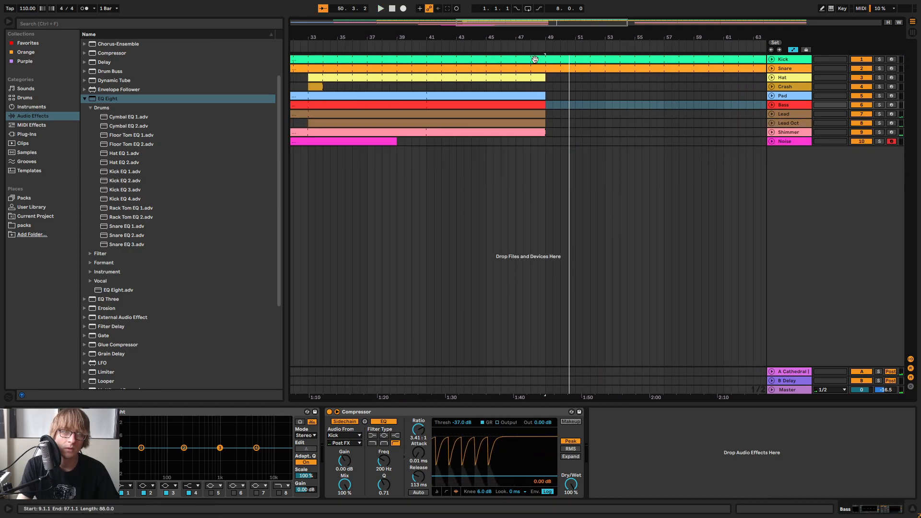
Replay the full mix across bar 49 to judge how the melodic parts end
left_click(522, 45)
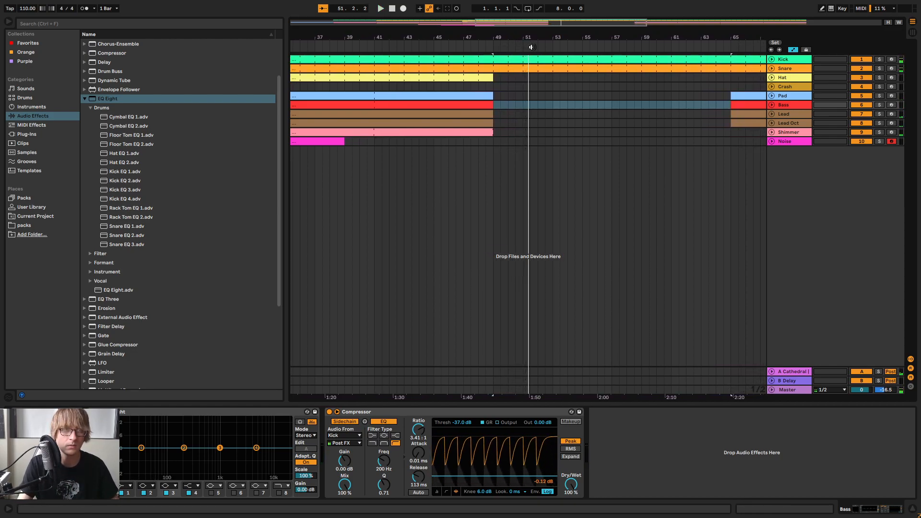
left_click_drag(552, 34, 579, 38)
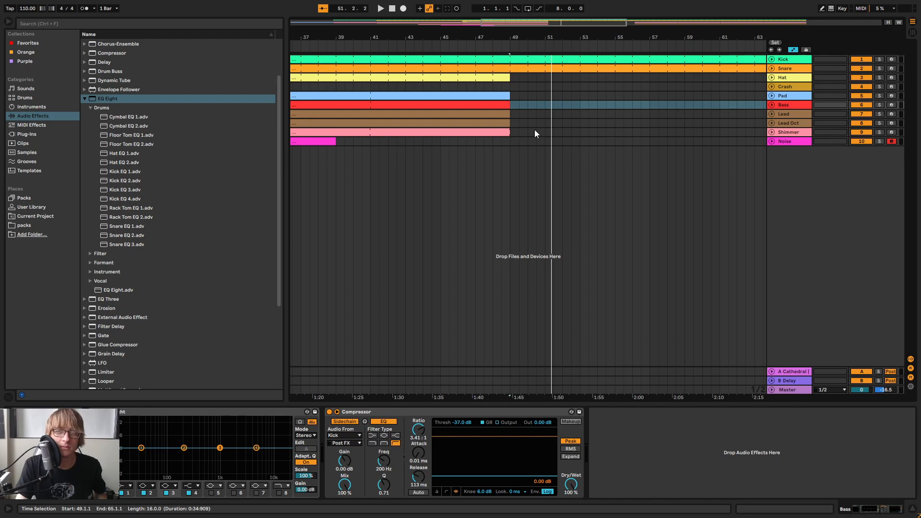
left_click_drag(717, 40, 642, 24)
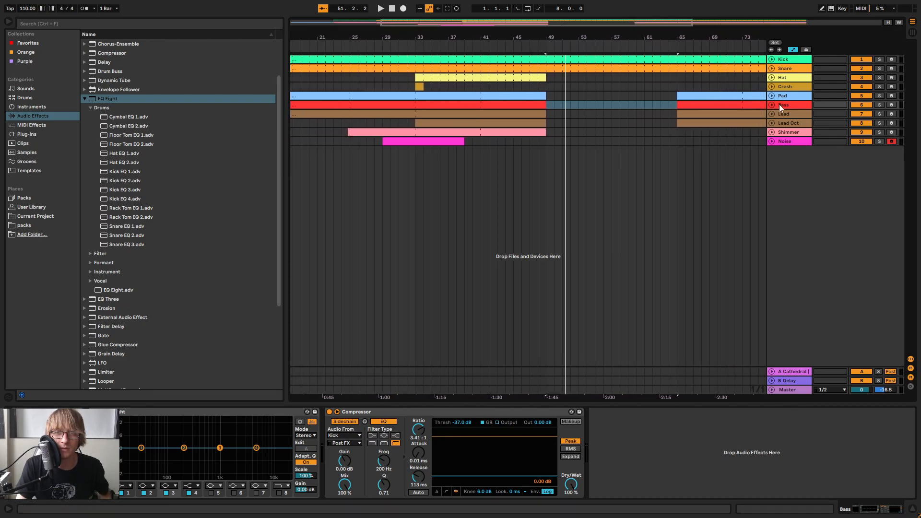
Audition the Pad track in solo across the bar 49 transition, clear its solo and stop playback
left_click(789, 95)
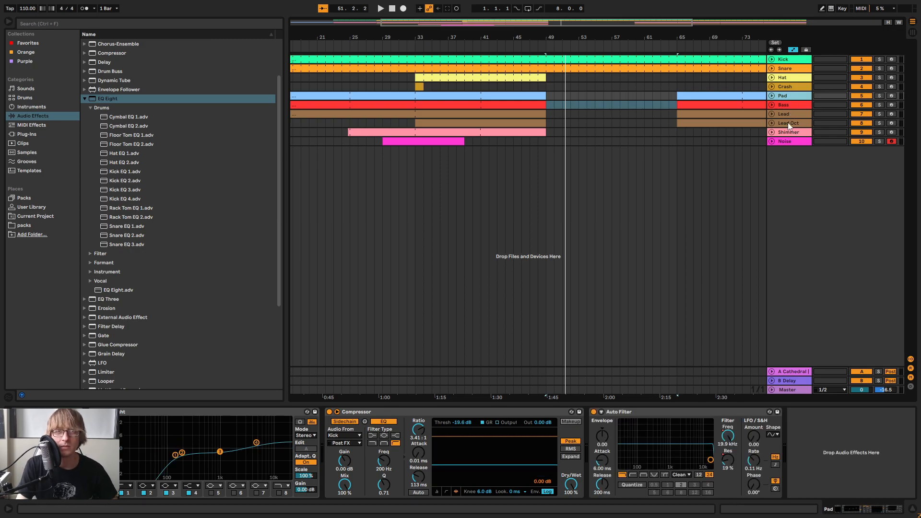
left_click(534, 48)
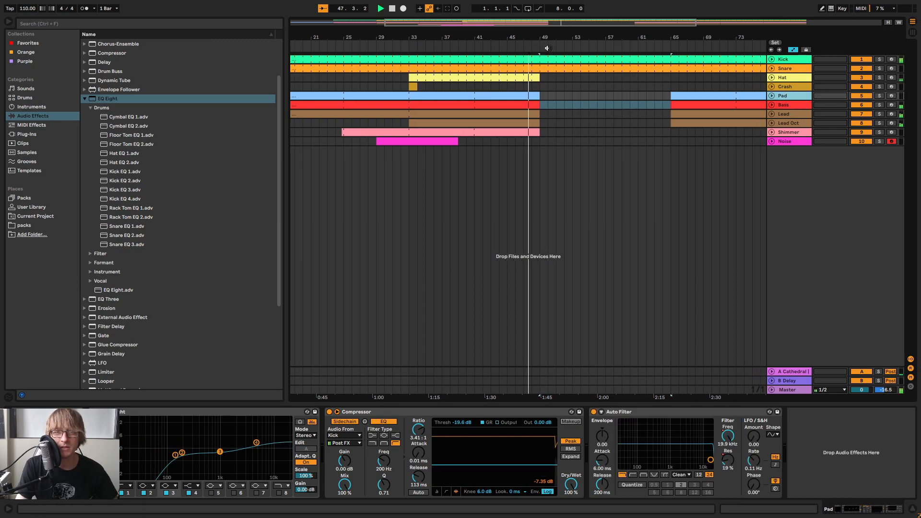
left_click(880, 96)
left_click(880, 97)
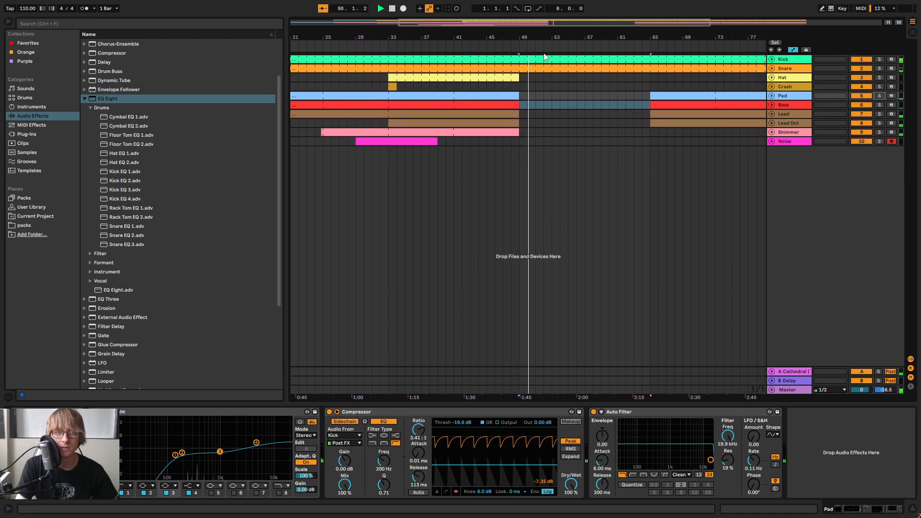
key("space")
Replay the transition from just before bar 49, stop playback and place the insert marker at bar 57 on the Lead track
scroll(502, 49, "up", 2)
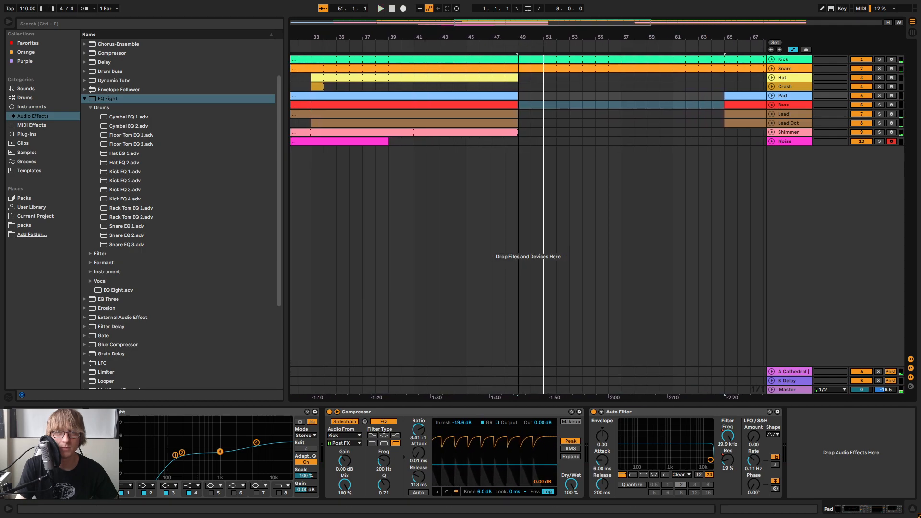
left_click(510, 48)
left_click_drag(545, 37, 572, 20)
left_click(611, 112)
key("space")
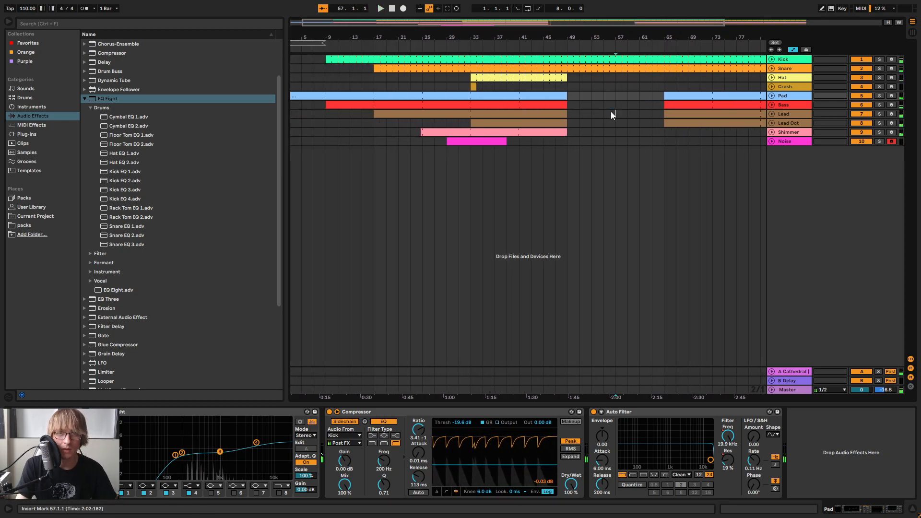
Duplicate the Pad, Lead, Lead Oct and Shimmer tracks together and place the copies below the Noise track
left_click(792, 123)
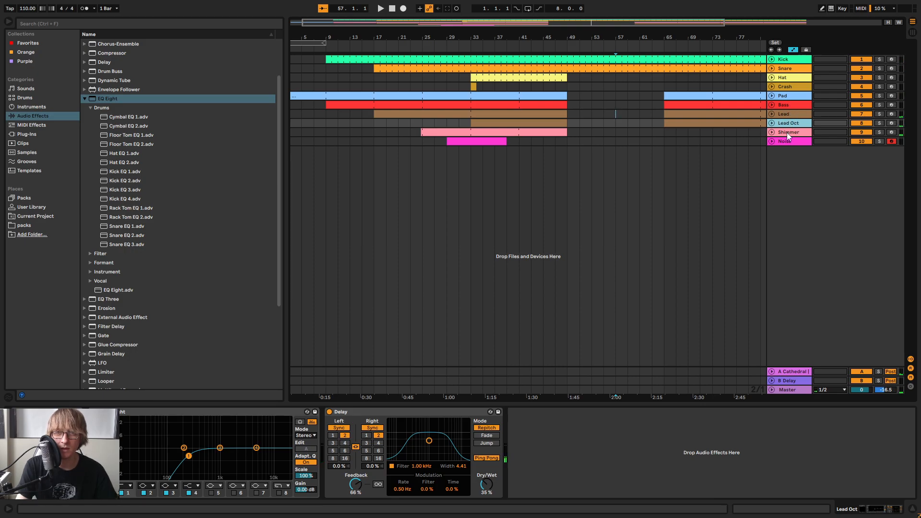
left_click(785, 97)
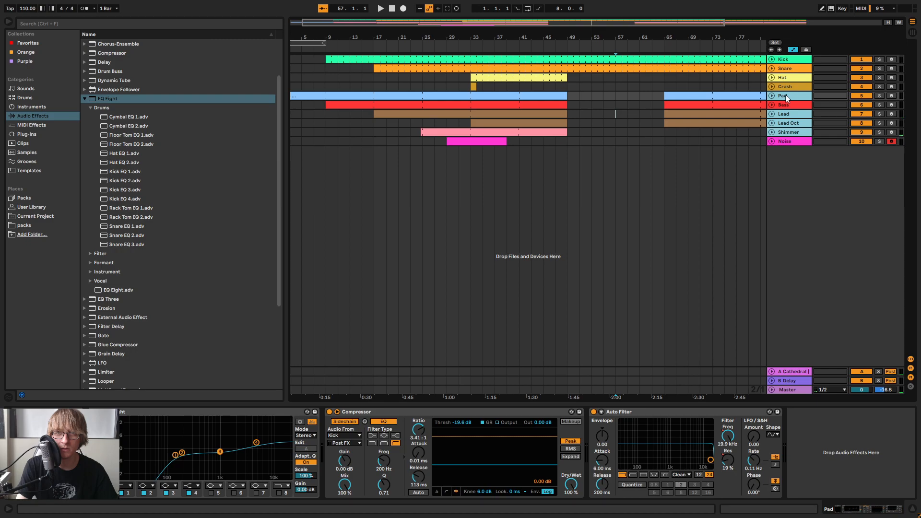
right_click(785, 98)
key("Escape")
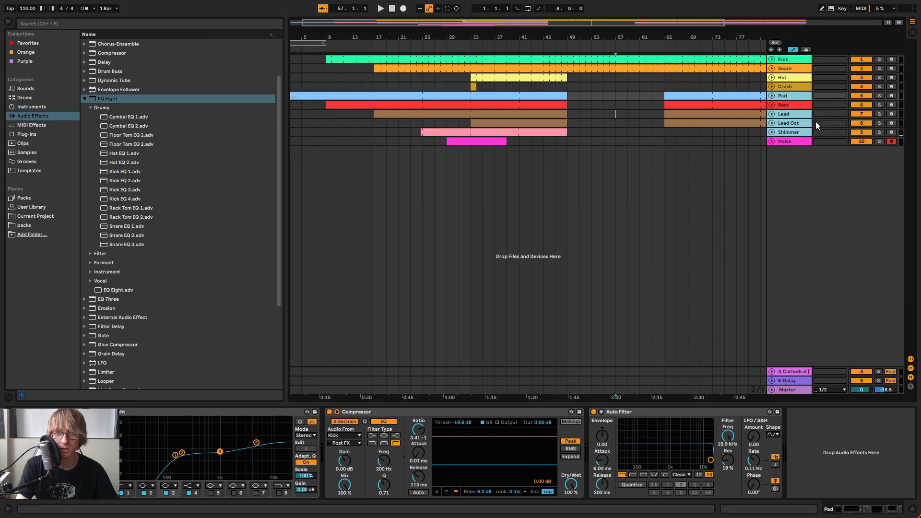
key("ctrl+d")
left_click_drag(789, 143, 789, 188)
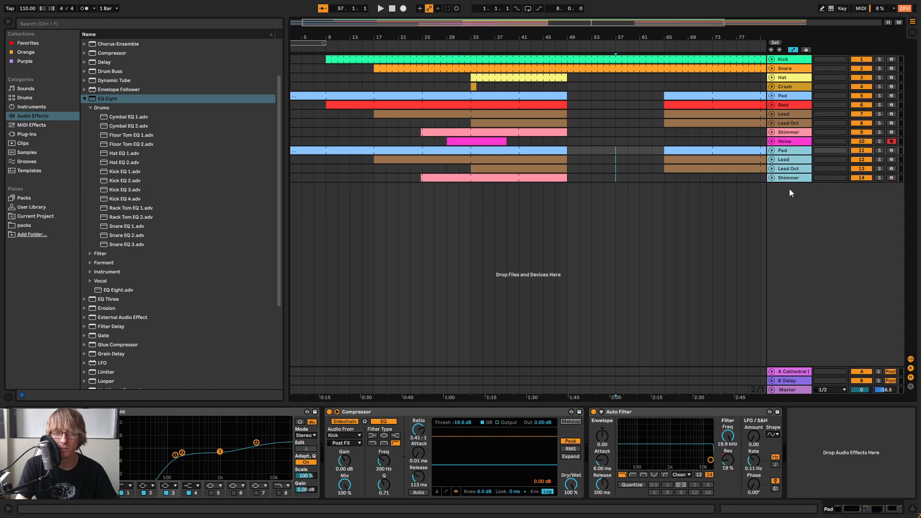
right_click(784, 152)
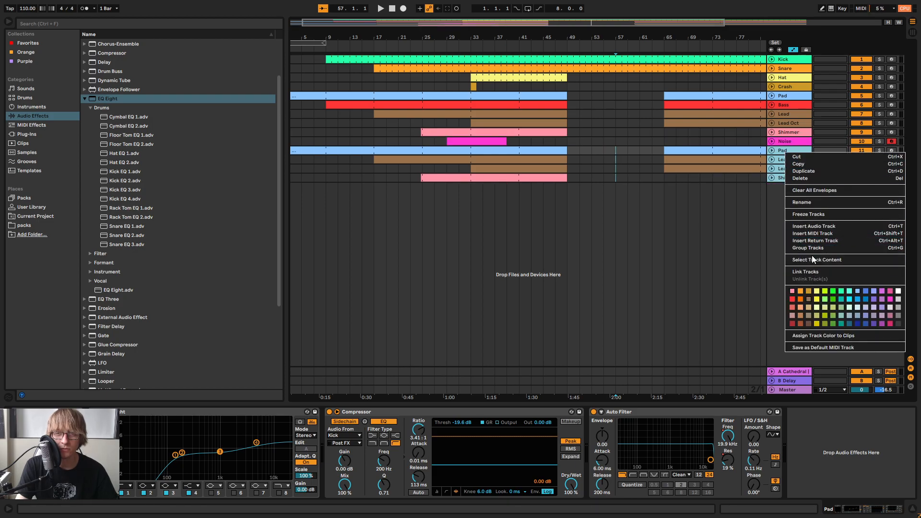
left_click(804, 214)
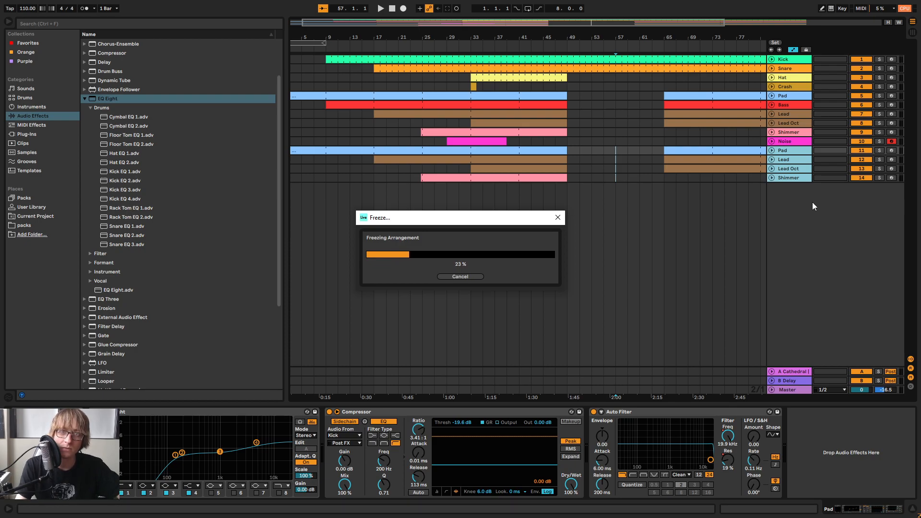
left_click(469, 275)
Unfold the duplicated tracks and the original Shimmer, and extend both Shimmer clips' ends to 49.1.3
left_click_drag(569, 38, 607, 139)
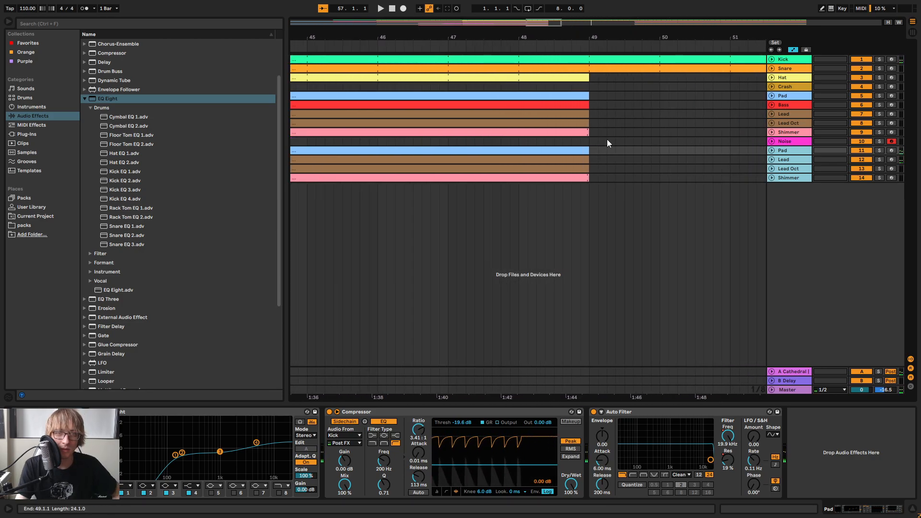
left_click(771, 178)
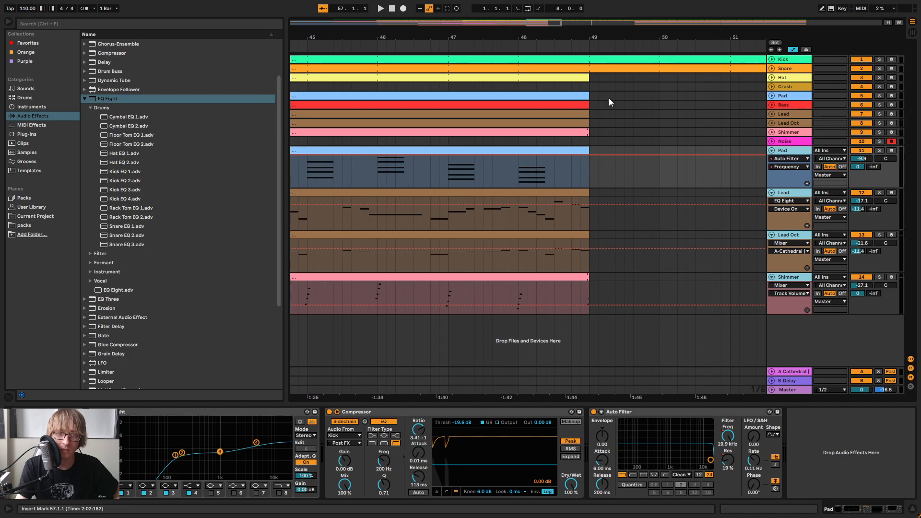
left_click_drag(585, 37, 578, 76)
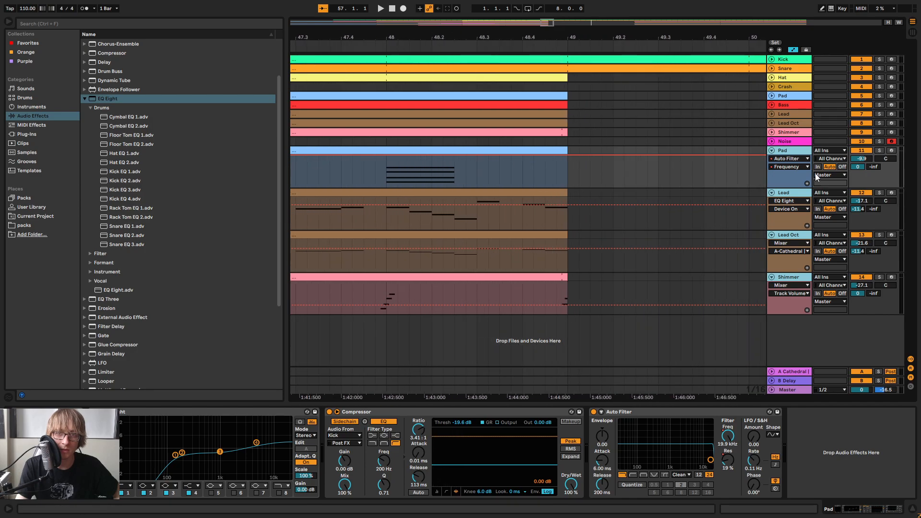
left_click(771, 131)
left_click(635, 139)
left_click_drag(570, 136, 589, 133)
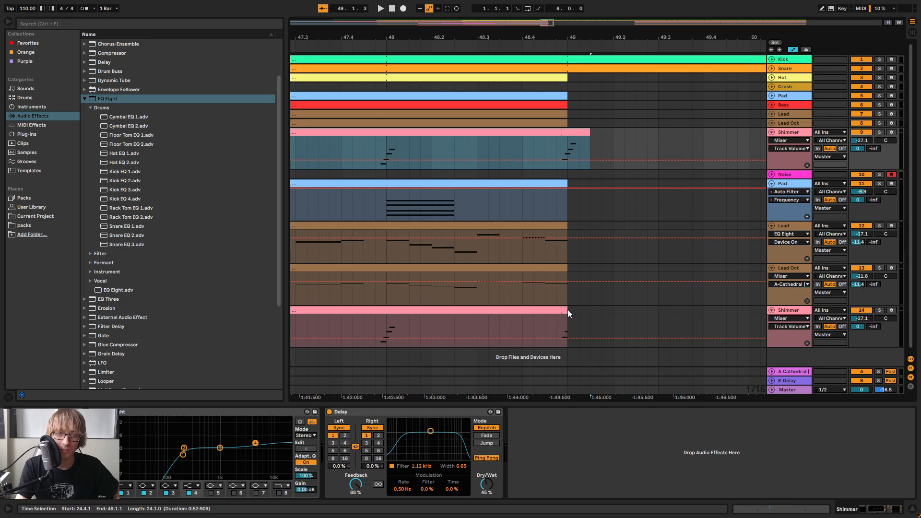
left_click_drag(567, 311, 593, 311)
Play the extended Shimmer ending around bar 49, briefly muting the original Shimmer track to compare
left_click(430, 48)
left_click_drag(639, 41, 598, 19)
key("space")
key("space")
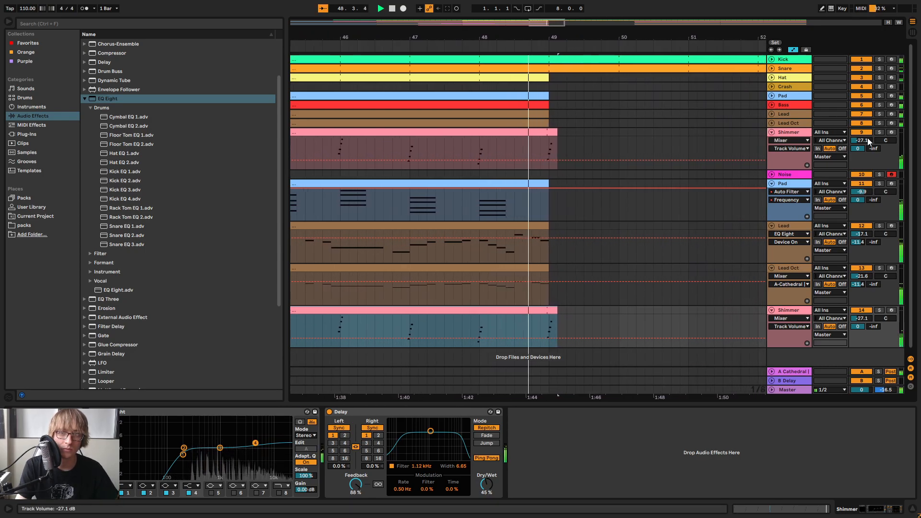
left_click(861, 133)
left_click(861, 132)
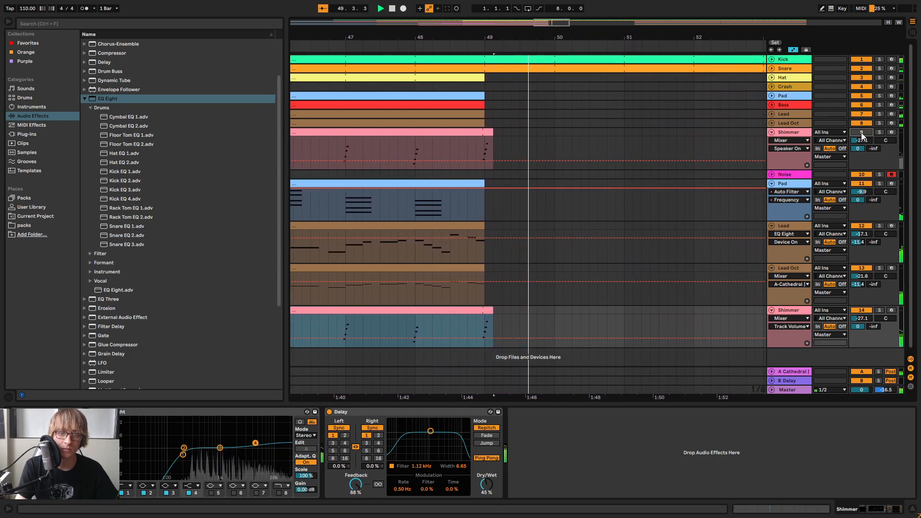
Freeze the four duplicated tracks: Pad, Lead, Lead Oct and Shimmer
left_click_drag(543, 36, 571, 11)
left_click(791, 311, "shift")
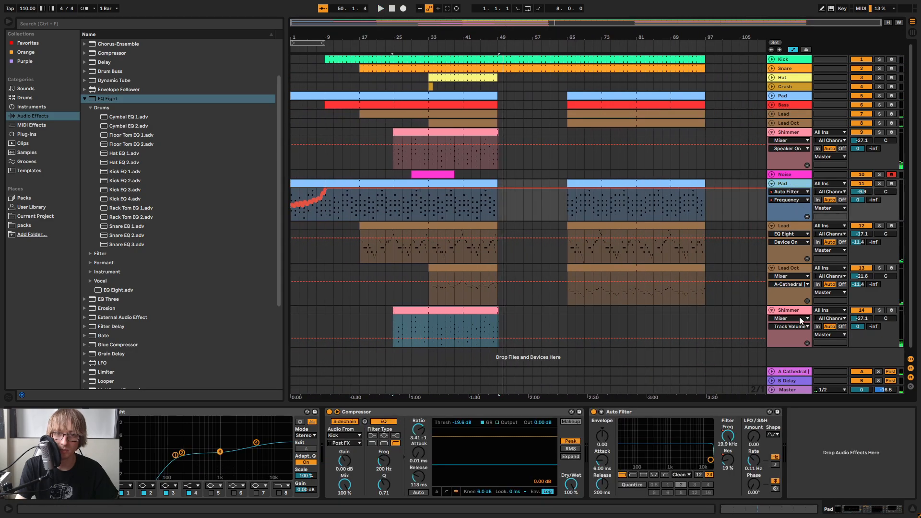
right_click(790, 310)
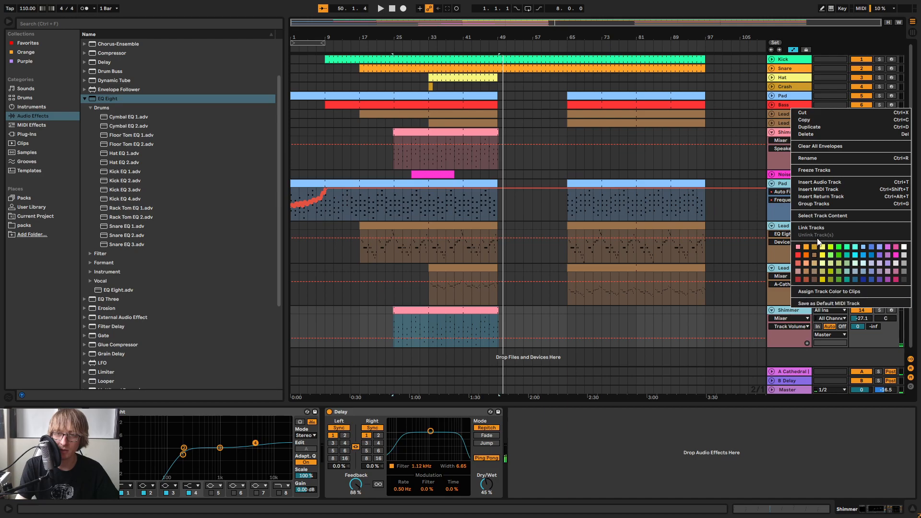
left_click(812, 170)
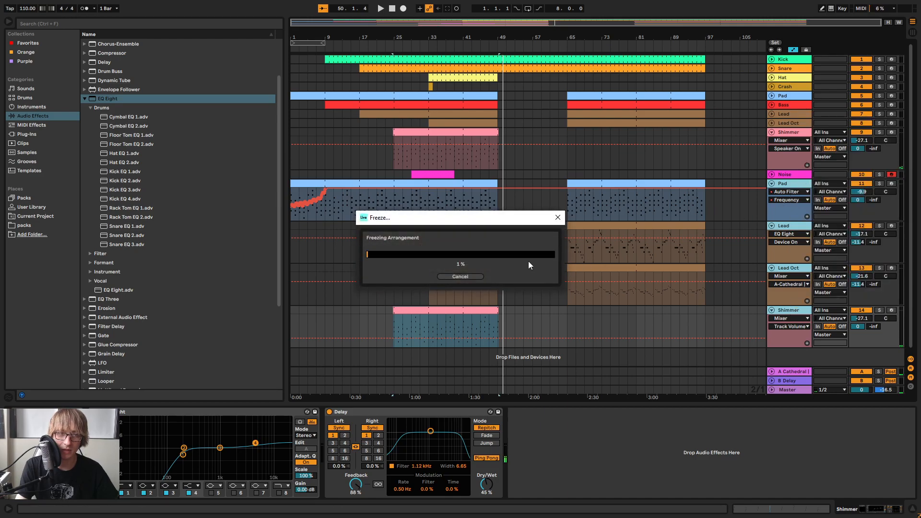
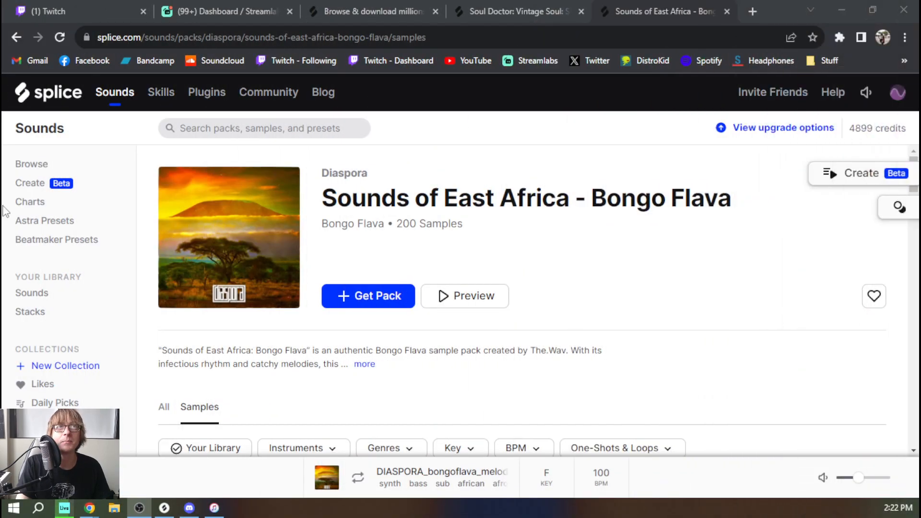
Open the Splice Sounds overview and examine the recommended packs and this week's new releases
left_click(115, 94)
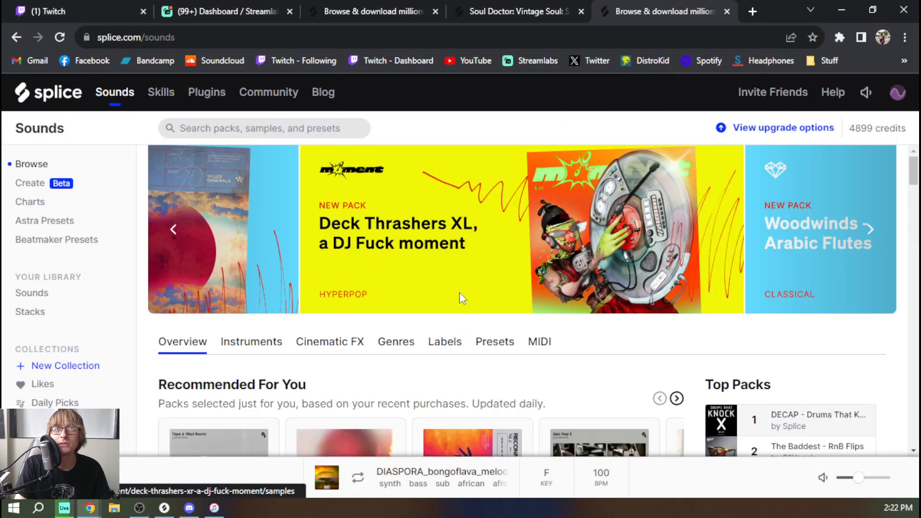
scroll(503, 312, "down", 4)
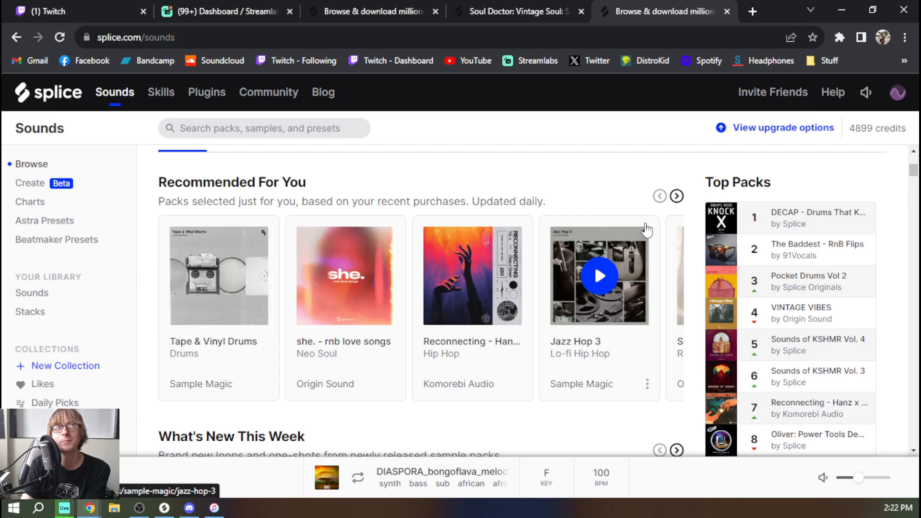
scroll(647, 231, "down", 3)
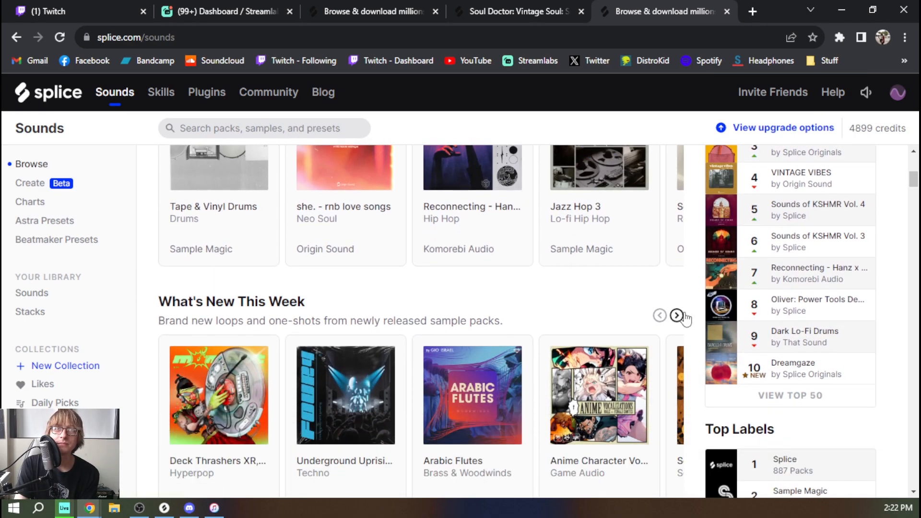
scroll(681, 317, "down", 1)
mouse_move(610, 374)
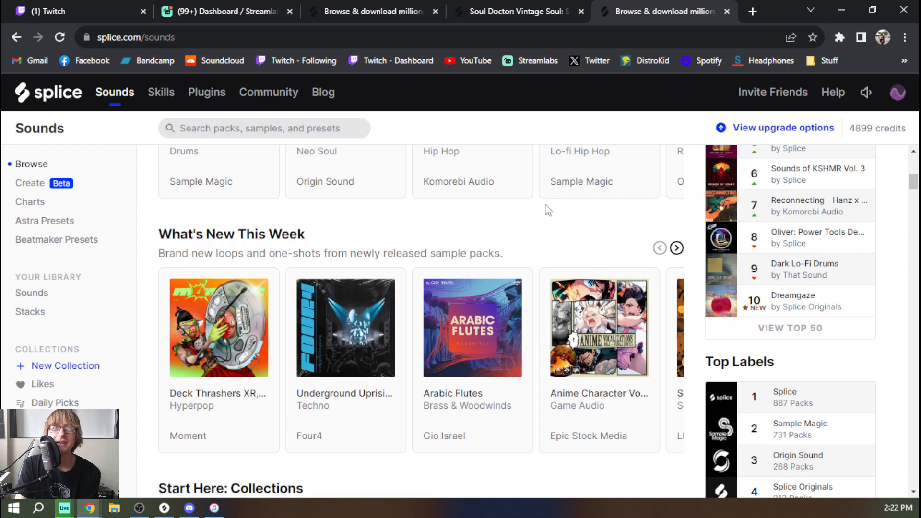
mouse_move(360, 354)
Open the Deck Thrashers XR pack from this week's new releases in a separate tab and examine its page
middle_click(219, 331)
left_click(672, 8)
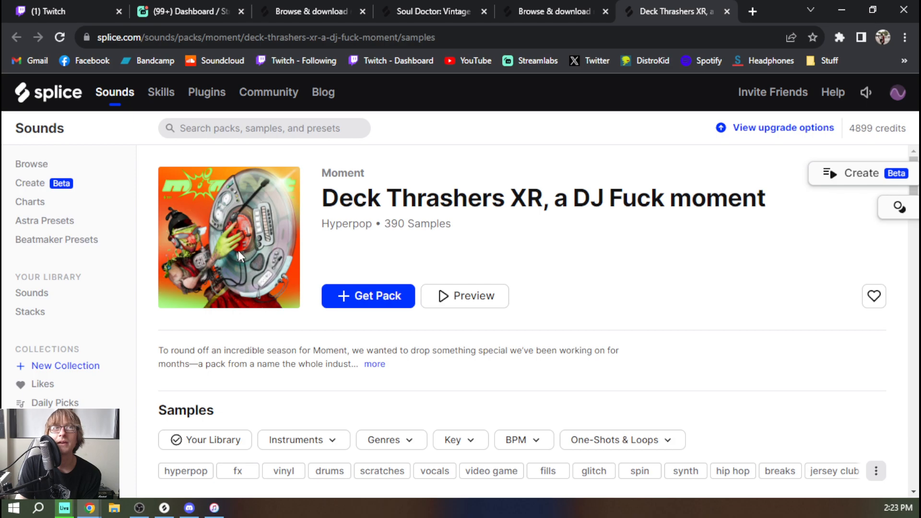
scroll(618, 264, "down", 2)
scroll(614, 271, "up", 2)
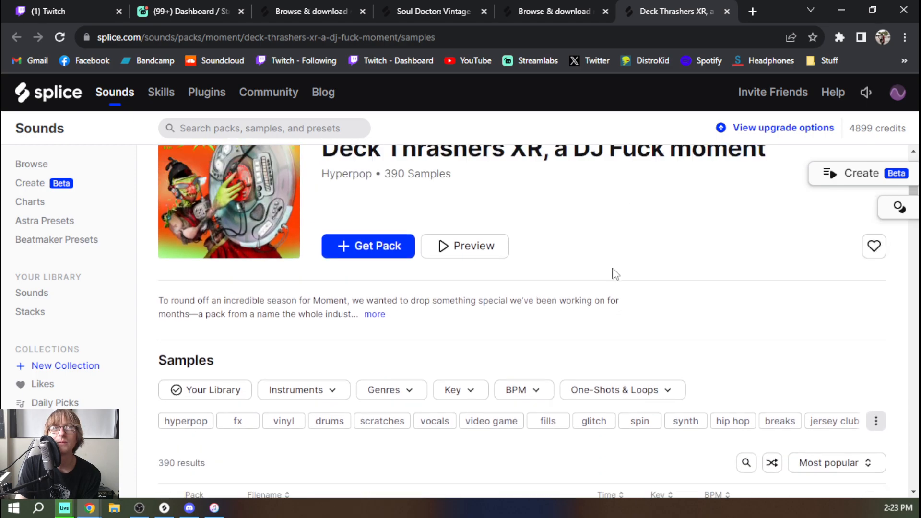
scroll(596, 290, "down", 2)
scroll(594, 283, "up", 2)
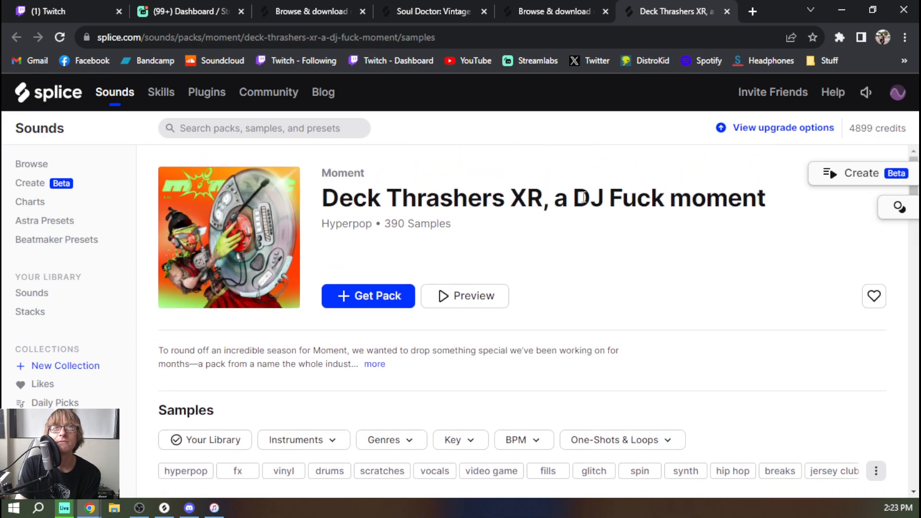
left_click_drag(583, 196, 691, 191)
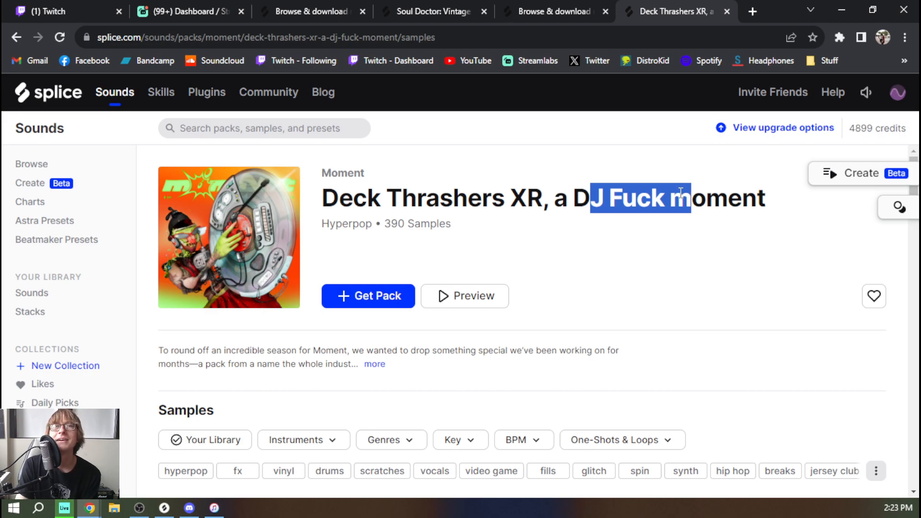
left_click(599, 260)
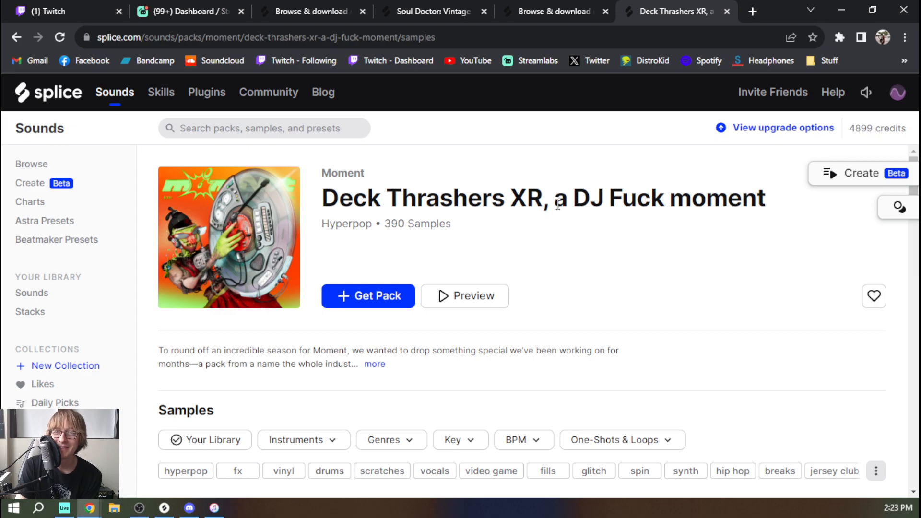
Audition the first three samples in the Deck Thrashers XR pack: the drum break, bot bass scratch and vocal breath scratch loops
scroll(558, 201, "down", 7)
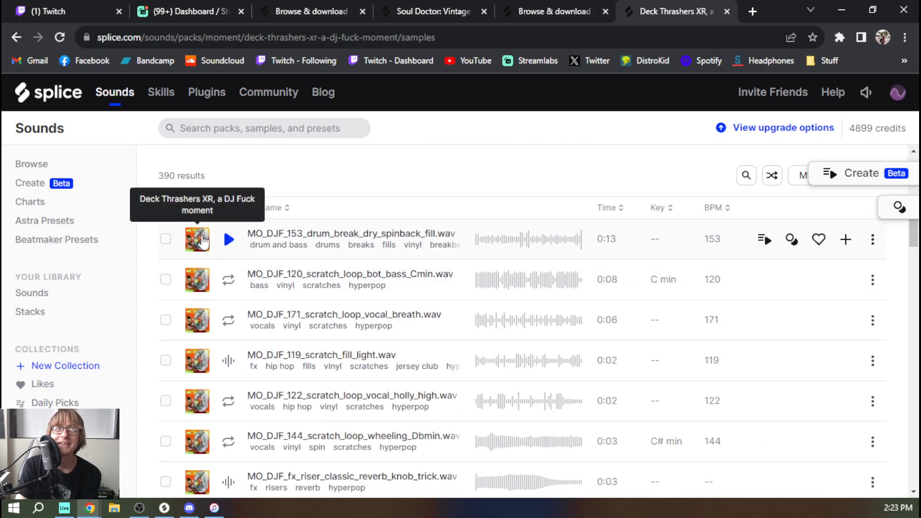
left_click(228, 239)
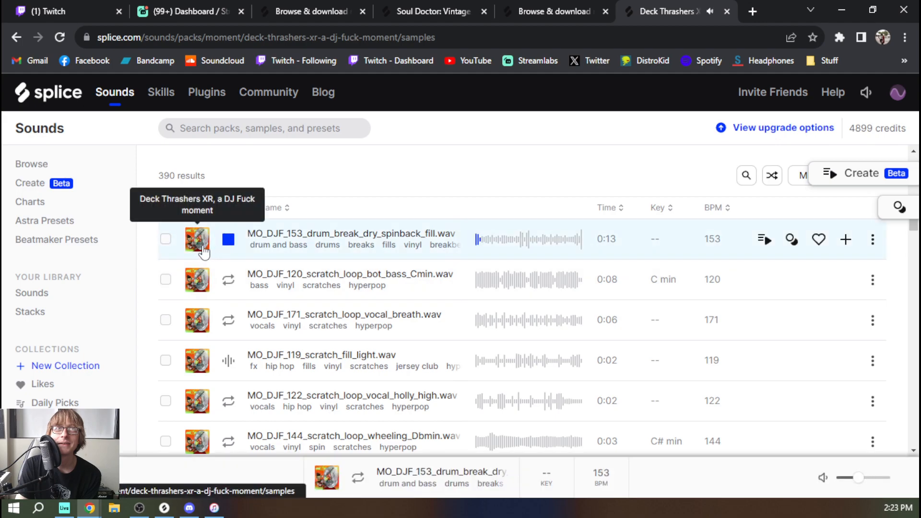
left_click(228, 279)
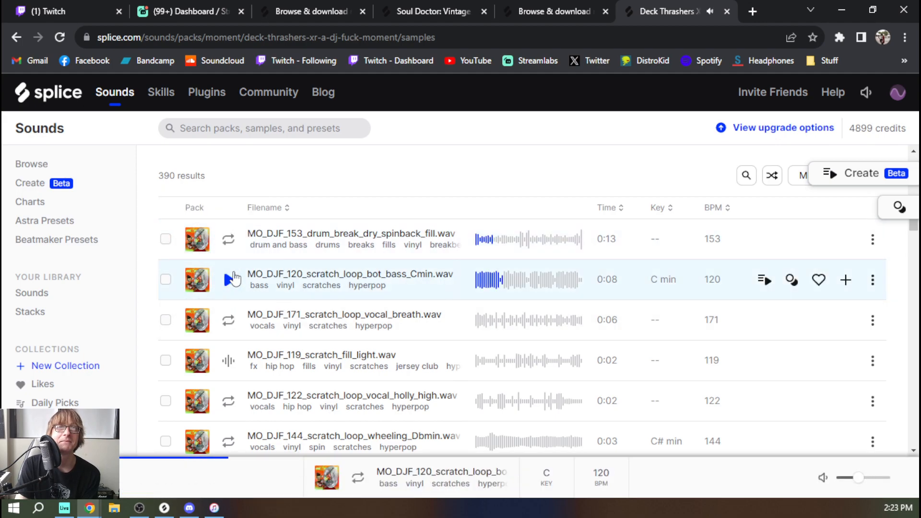
left_click(234, 246)
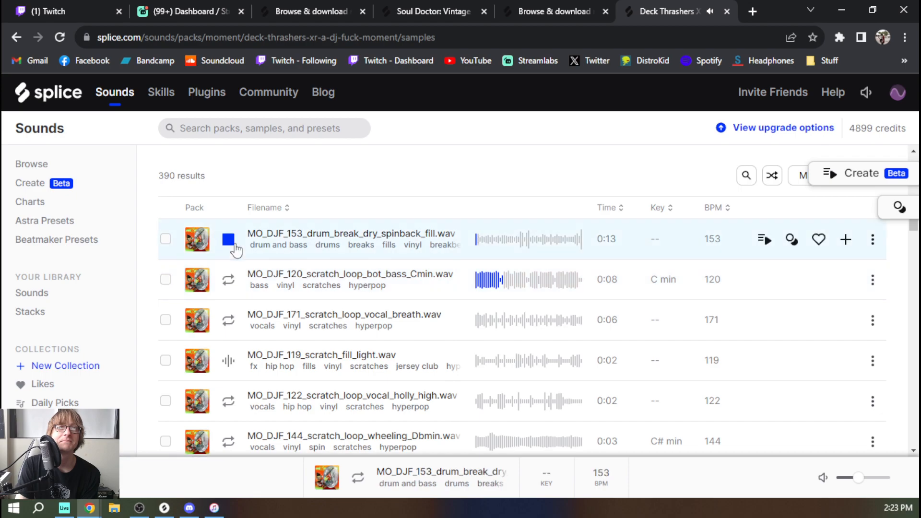
left_click(229, 321)
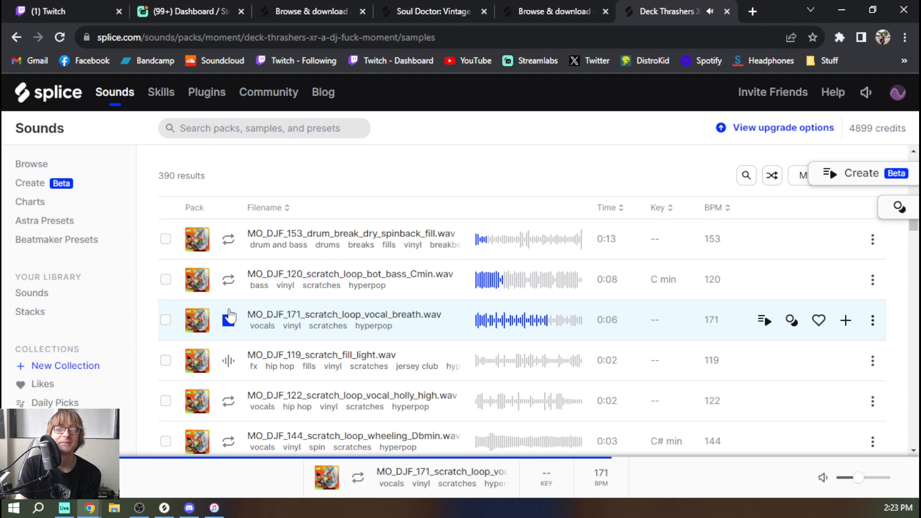
left_click(228, 321)
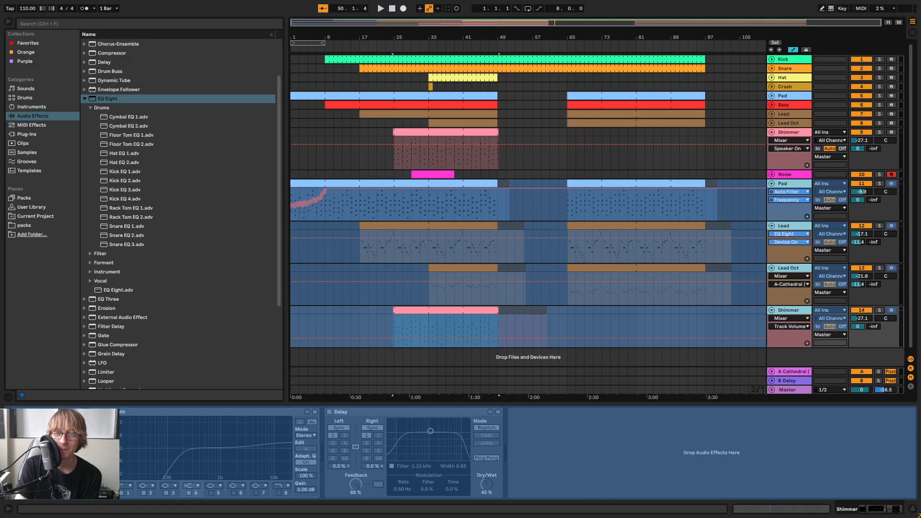
In Ableton Live, flatten the frozen duplicate Shimmer and Lead Oct tracks (14 and 13) to audio
left_click(790, 185)
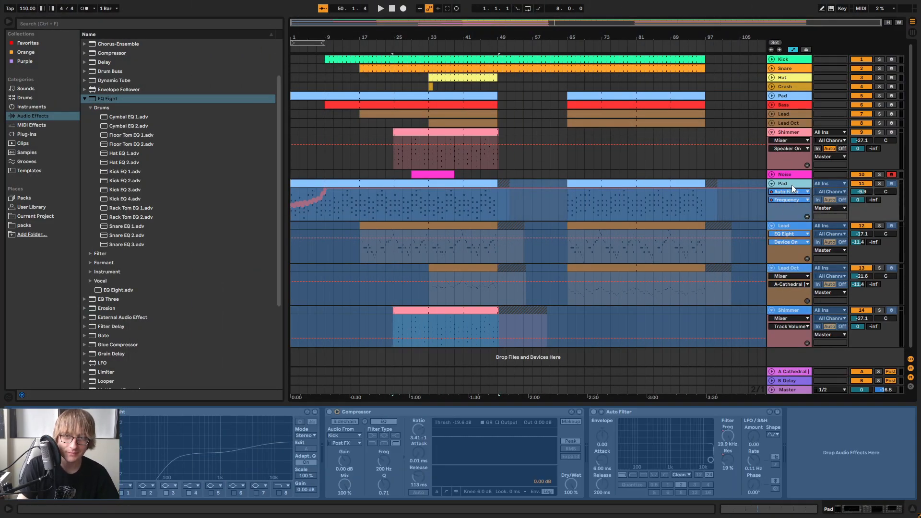
right_click(789, 314)
left_click(817, 173)
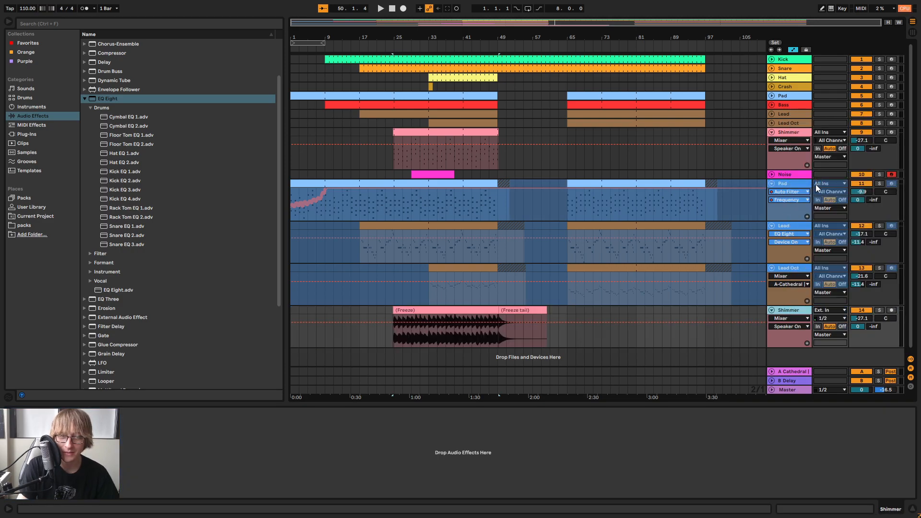
left_click(788, 270)
right_click(788, 266)
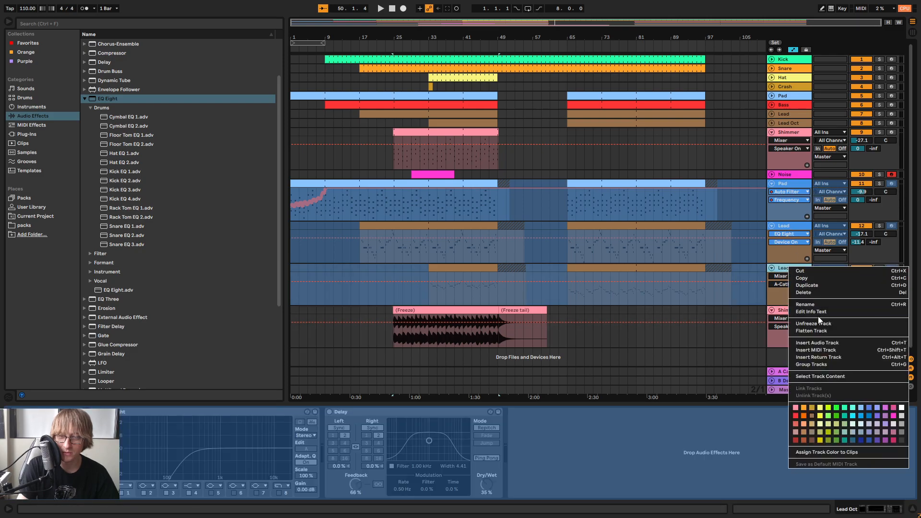
left_click(811, 330)
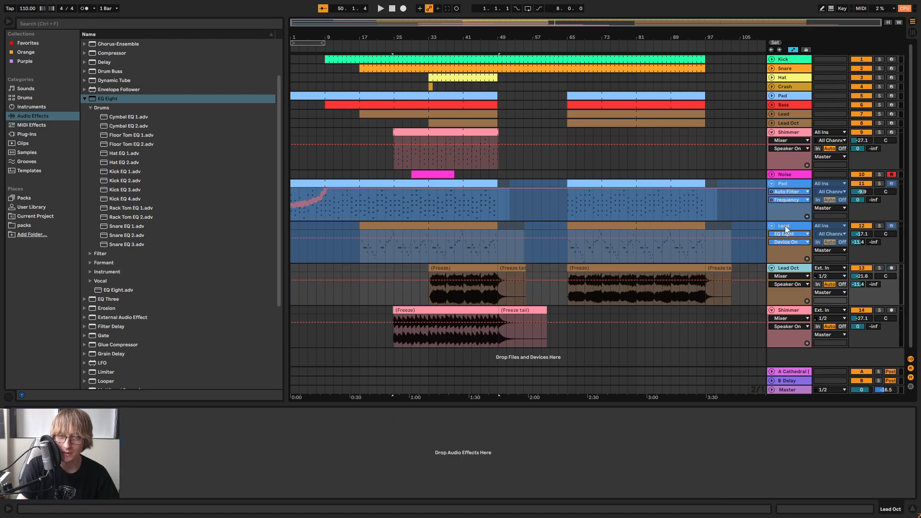
Flatten the frozen duplicate Lead and Pad tracks (12 and 11) to audio
right_click(786, 225)
left_click(816, 289)
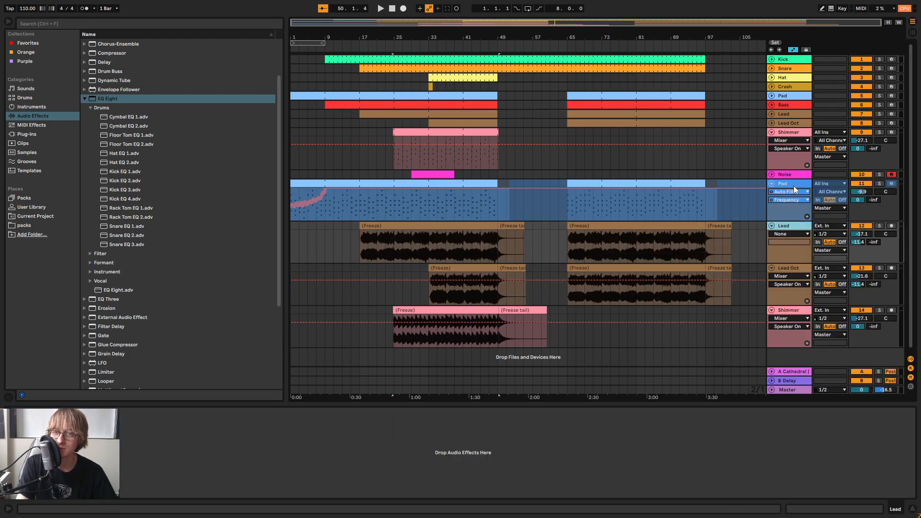
left_click(793, 185)
right_click(793, 183)
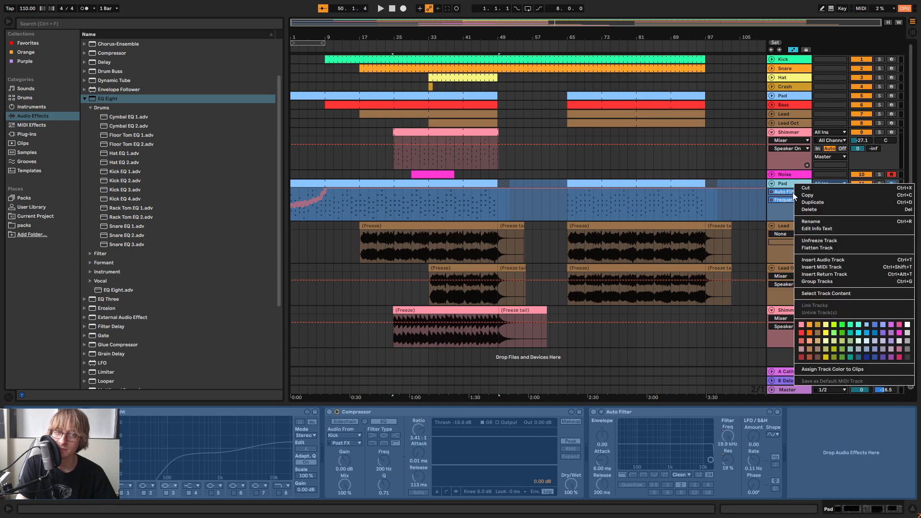
left_click(813, 248)
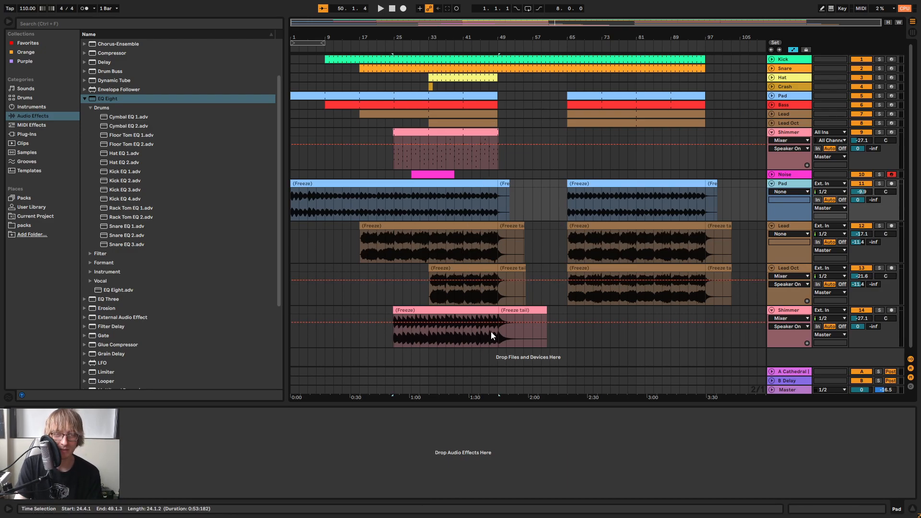
Delete the second set of freeze clips from bar 65 onward on the flattened Pad, Lead and Lead Oct tracks
left_click_drag(480, 38, 619, 39)
left_click_drag(558, 185, 777, 288)
left_click_drag(357, 40, 384, 52)
Turn off the automation display and delete the audio before bar 45 on the four flattened tracks
left_click_drag(515, 196, 216, 350)
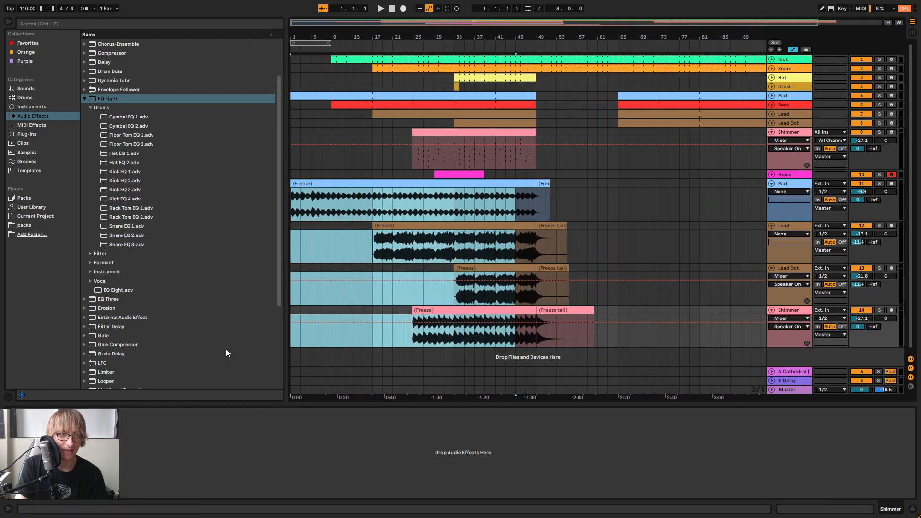
left_click(794, 50)
left_click_drag(514, 200, 207, 350)
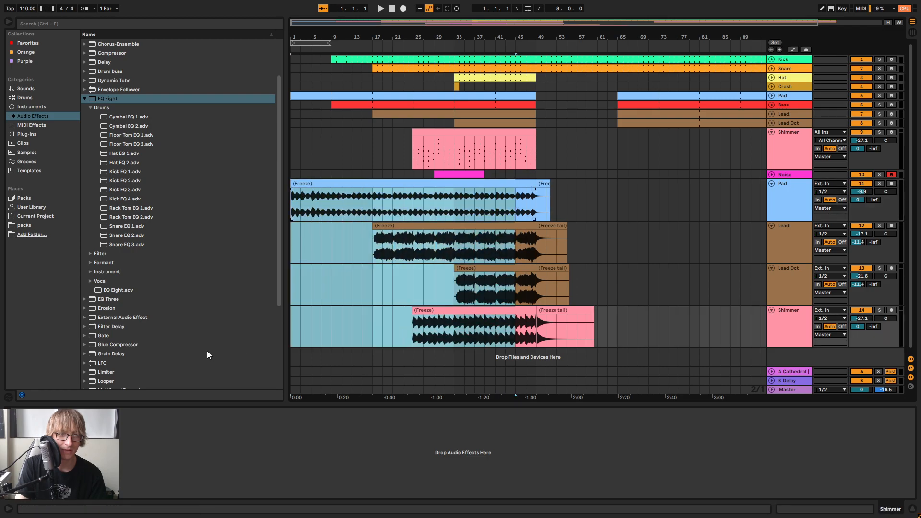
key("Delete")
Extend the Shimmer freeze tail to about bar 60 and delete the leftover bar 45–49 freeze clips on all four flattened tracks
mouse_move(541, 38)
left_mouse_down()
mouse_move(547, 91)
mouse_move(545, 51)
left_mouse_up()
left_click(627, 319)
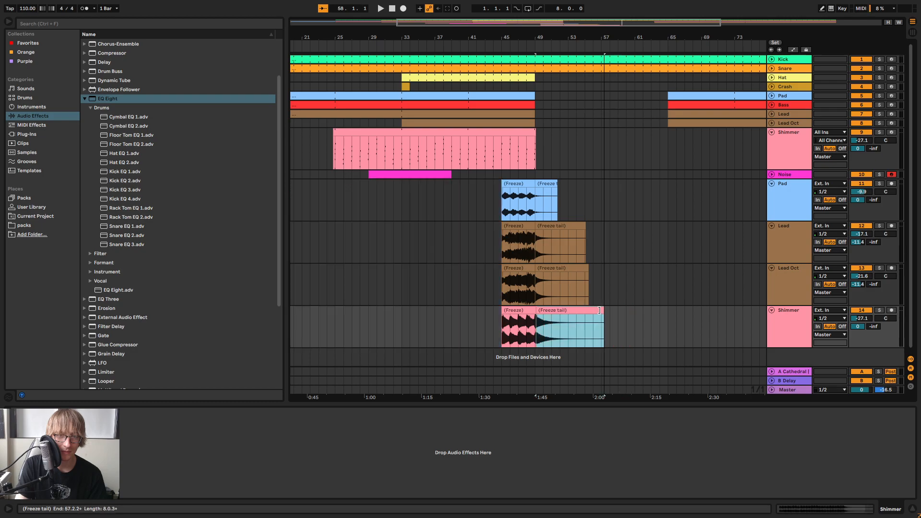
left_click(525, 185)
key("Delete")
left_click(524, 224)
key("Delete")
left_click(521, 268)
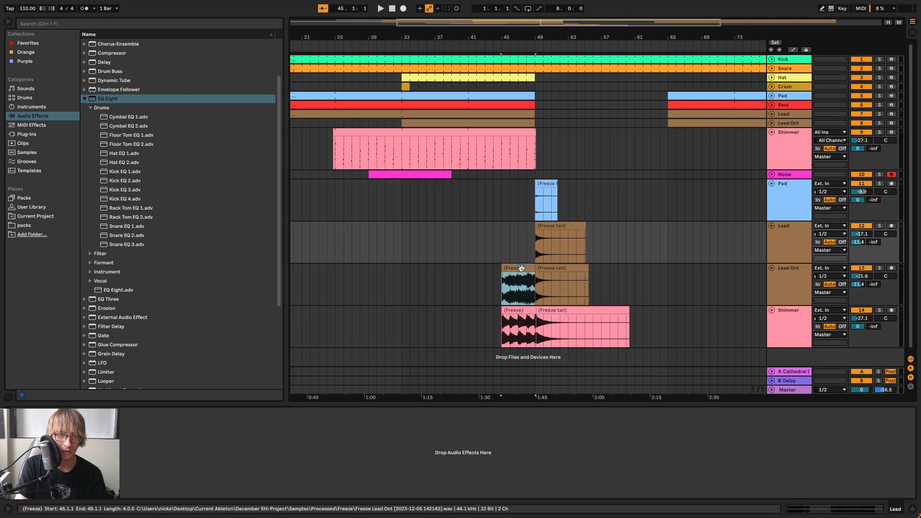
key("Delete")
left_click(520, 311)
key("Delete")
Play the arrangement through bar 49 and check how the four freeze tails start and ring out
key("space")
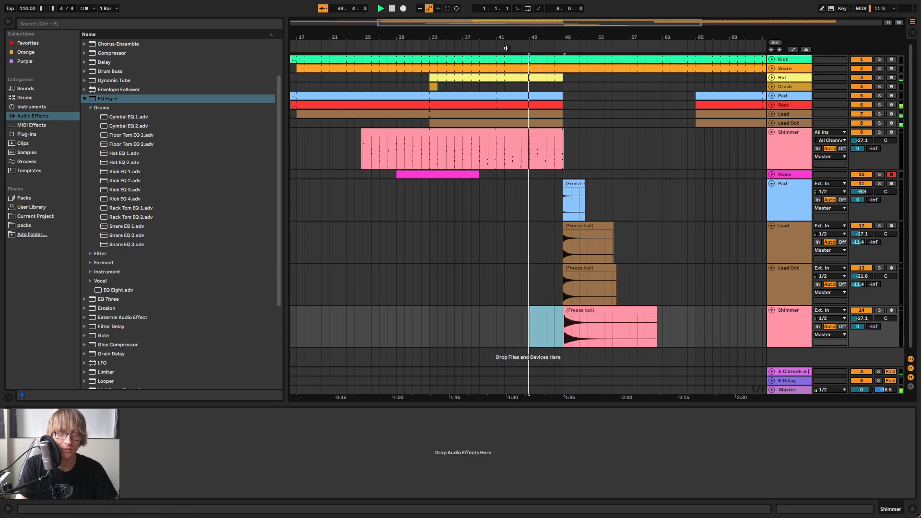
mouse_move(544, 37)
left_mouse_down()
mouse_move(480, 87)
mouse_move(379, 83)
mouse_move(392, 58)
left_mouse_up()
left_click(441, 324)
mouse_move(476, 320)
left_mouse_down()
mouse_move(436, 316)
mouse_move(471, 315)
left_mouse_up()
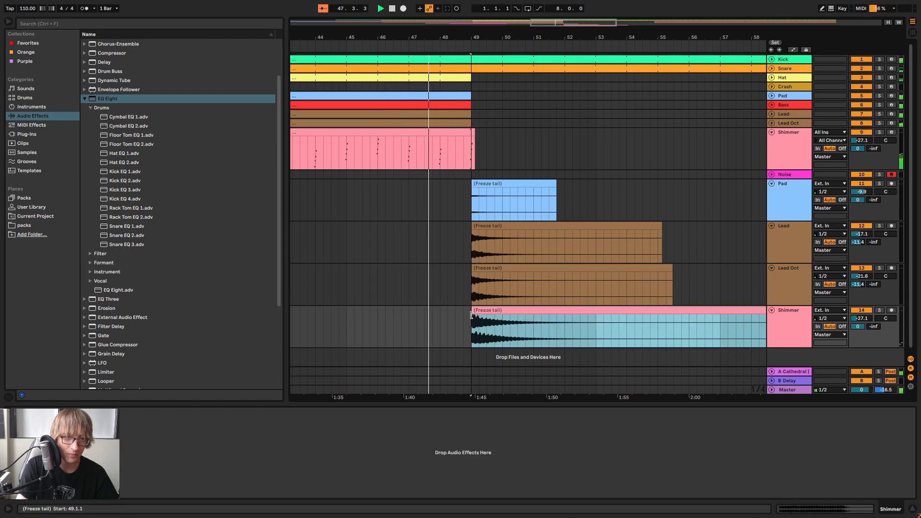
left_click(490, 207)
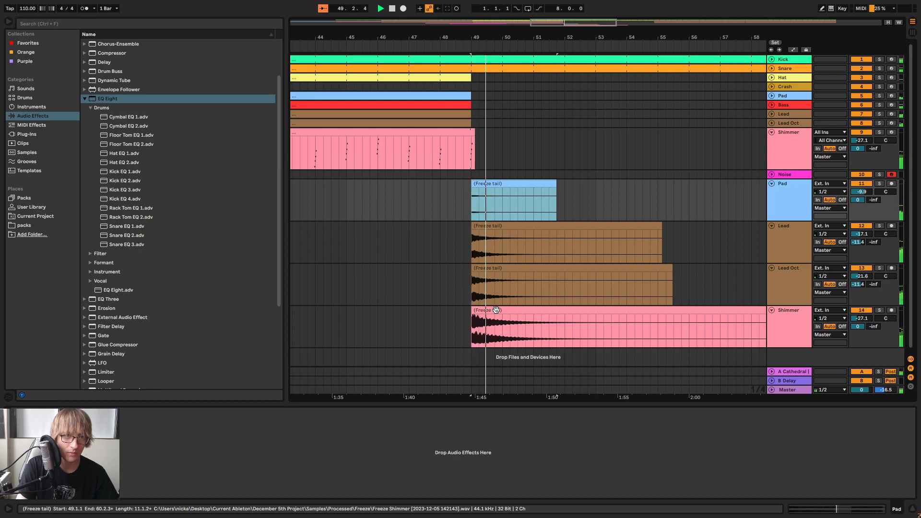
left_click_drag(676, 33, 583, 24)
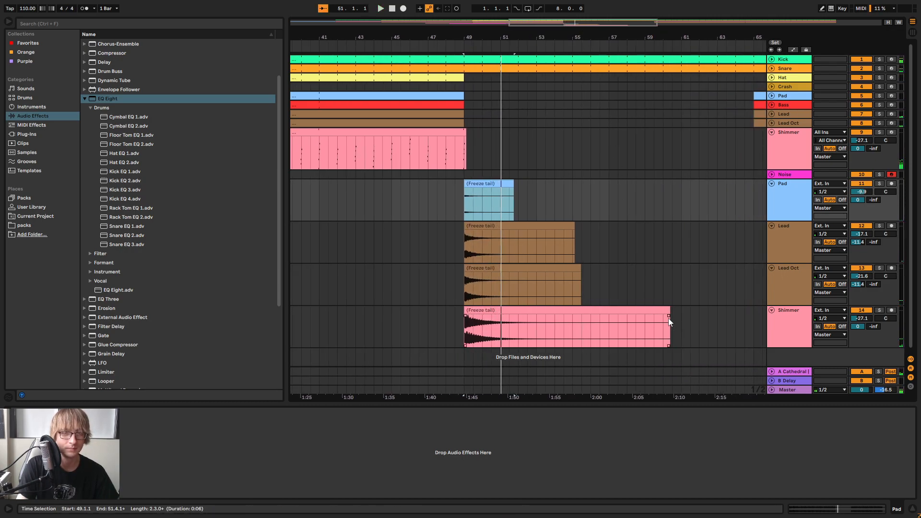
Move the four freeze tail clips together to start at bar 51 and play them back
left_click(493, 183)
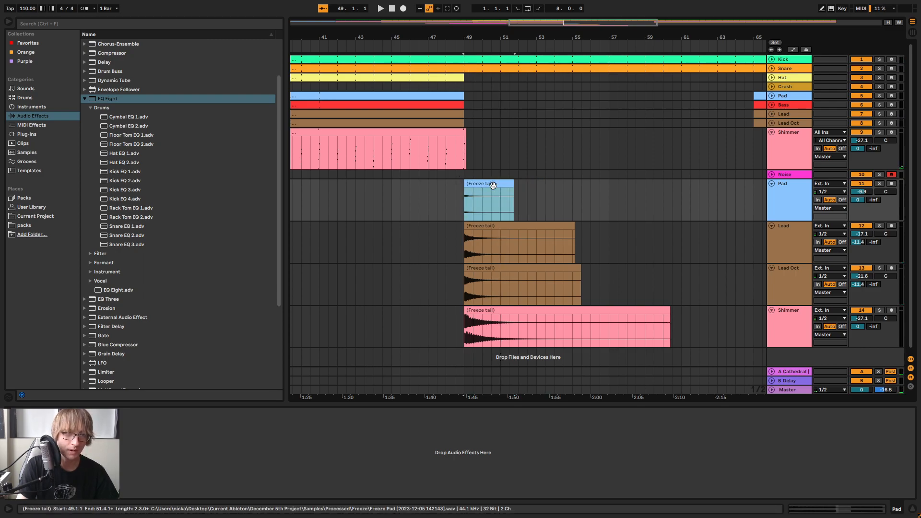
left_click(561, 311, "shift")
left_click_drag(490, 183, 527, 186)
key("space")
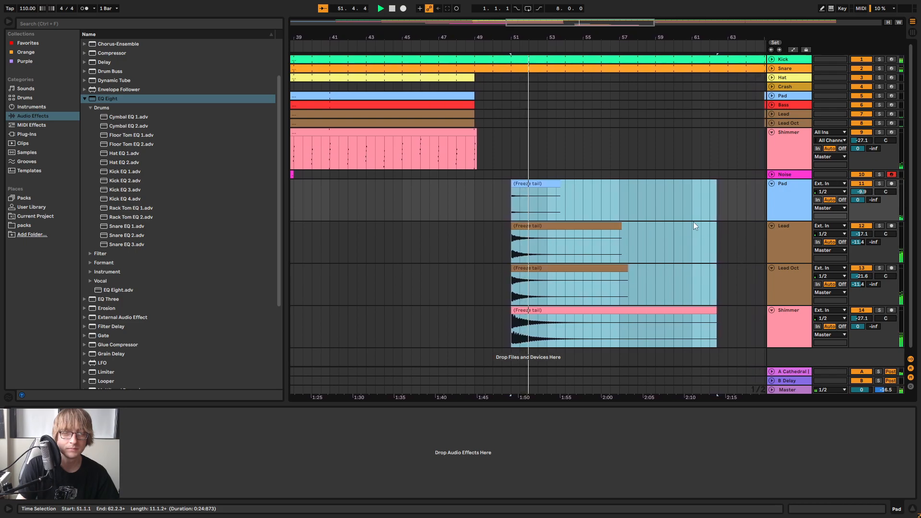
mouse_move(566, 35)
left_mouse_down()
mouse_move(535, 40)
mouse_move(596, 38)
left_mouse_up()
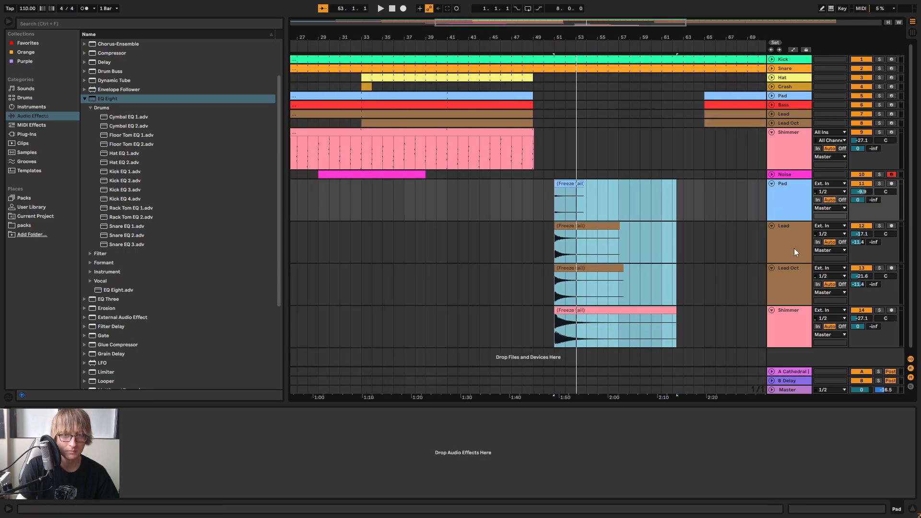
Fold the flattened Pad, Lead, Lead Oct and Shimmer tracks to minimum height
left_click(771, 183)
left_click(771, 193)
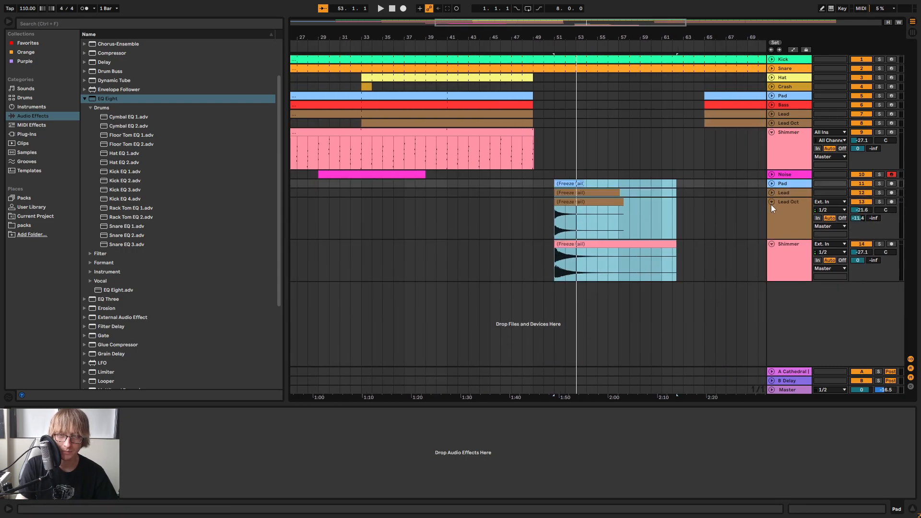
left_click(771, 202)
left_click(771, 211)
left_click(763, 233)
Duplicate the four flattened freeze tail tracks Pad, Lead, Lead Oct and Shimmer together
left_click(788, 184)
left_click(787, 212, "shift")
right_click(787, 212)
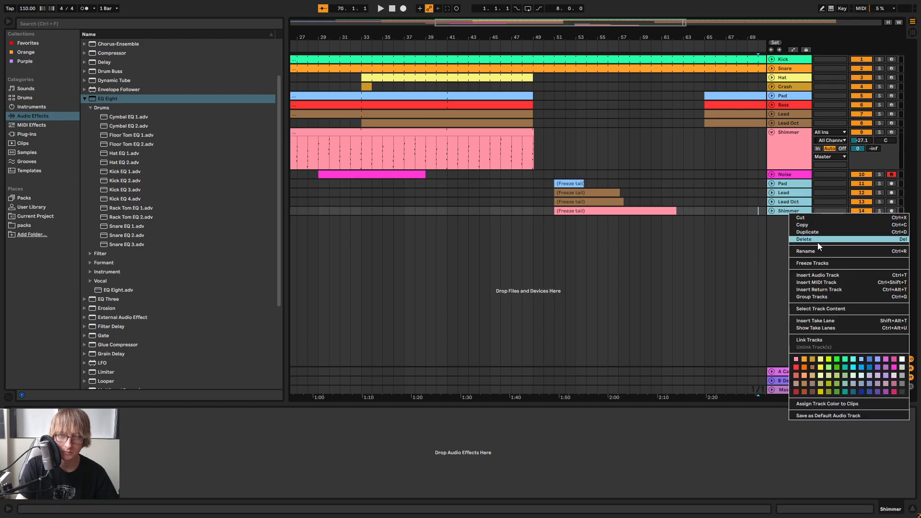
left_click(815, 234)
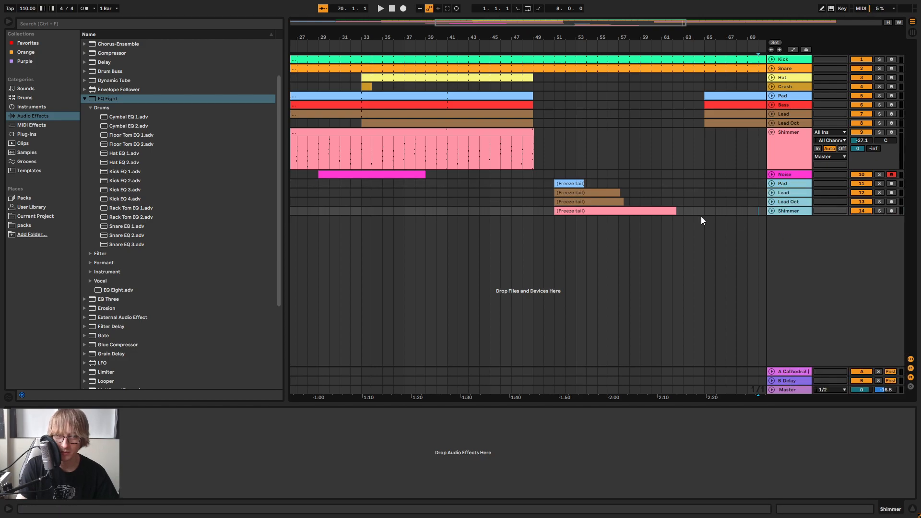
Group the upper set of freeze tail tracks, Pad, Lead, Lead Oct and Shimmer (tracks 11–14)
left_click(798, 183)
left_click(789, 248)
key("Tab")
key("Tab")
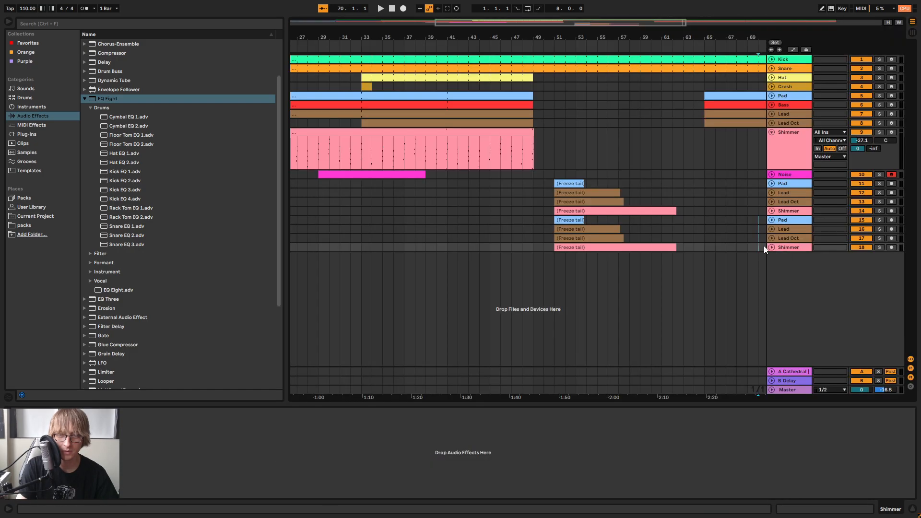
left_click(787, 187)
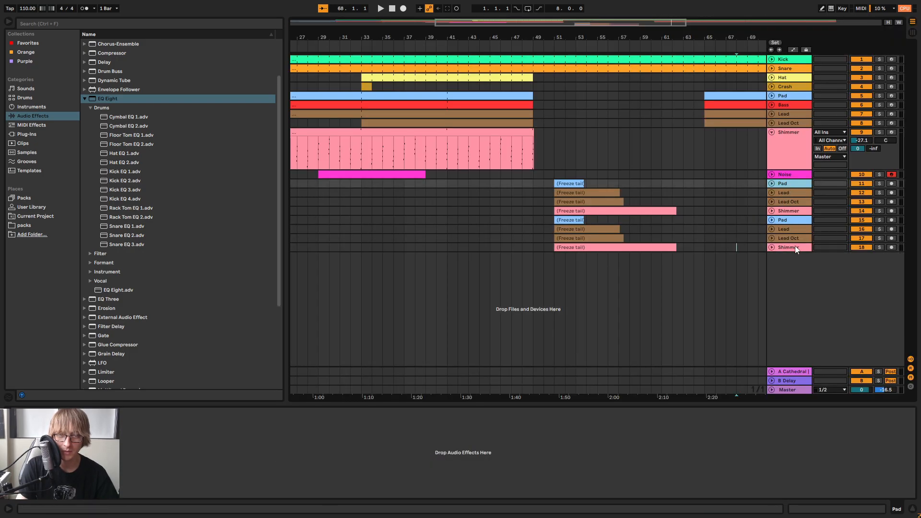
left_click(791, 210, "shift")
right_click(790, 211)
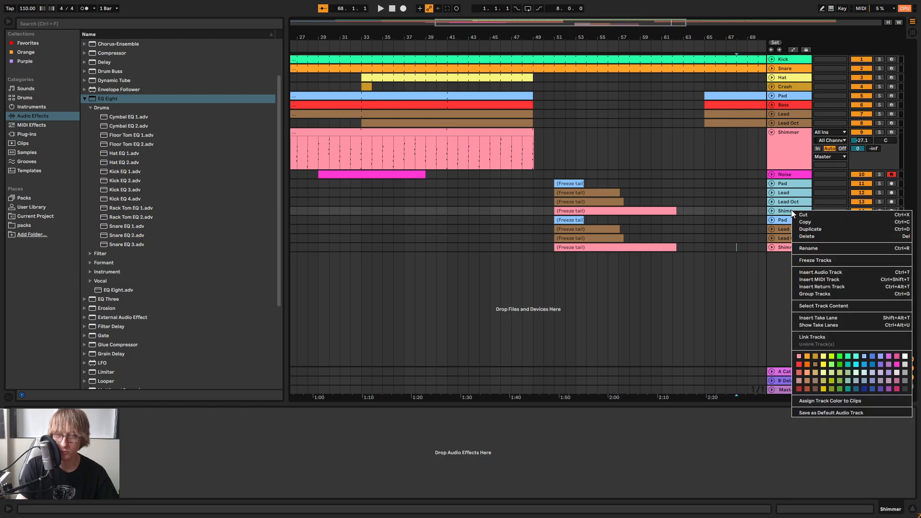
left_click(816, 293)
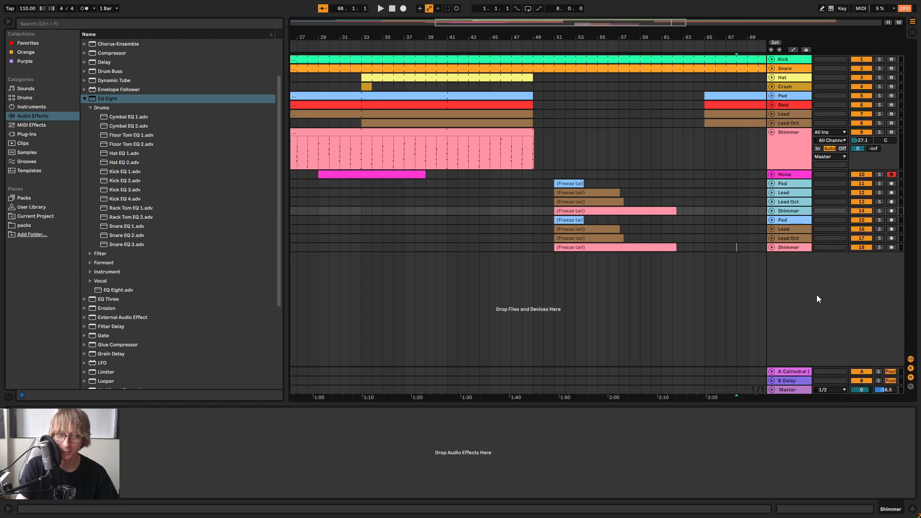
Rename the new track group Loop 1 and collapse it
right_click(799, 194)
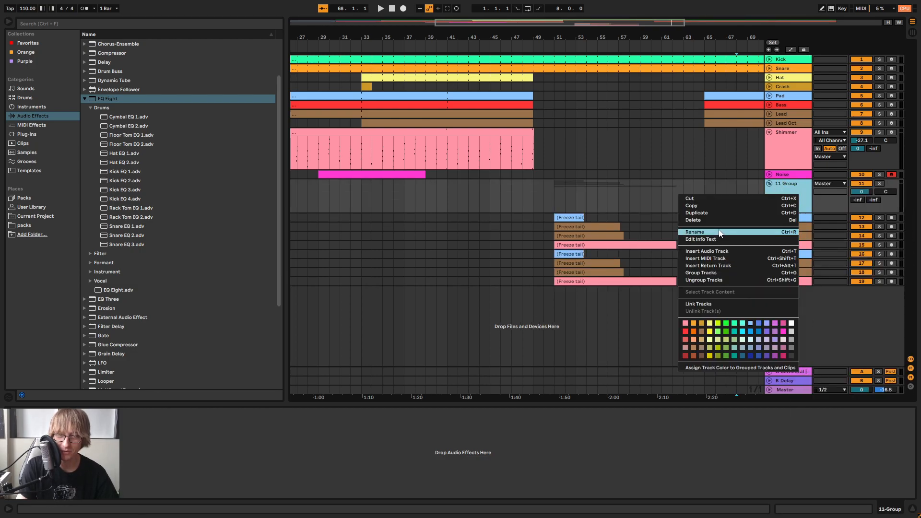
left_click(775, 233)
type("Loop 1")
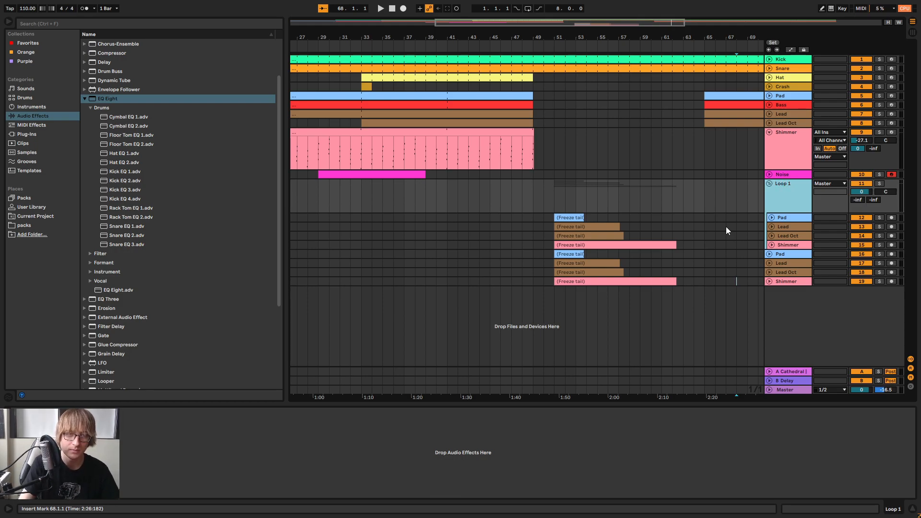
left_click(671, 271)
left_click(779, 256)
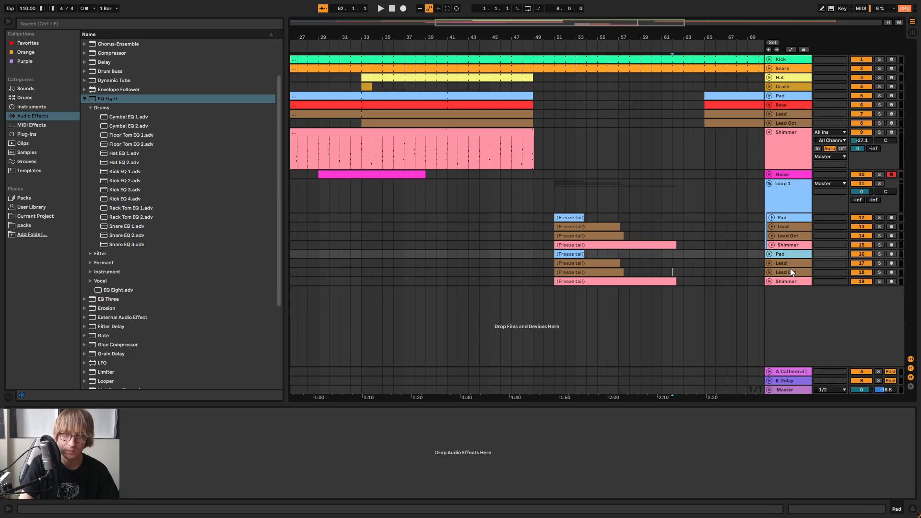
left_click(769, 183)
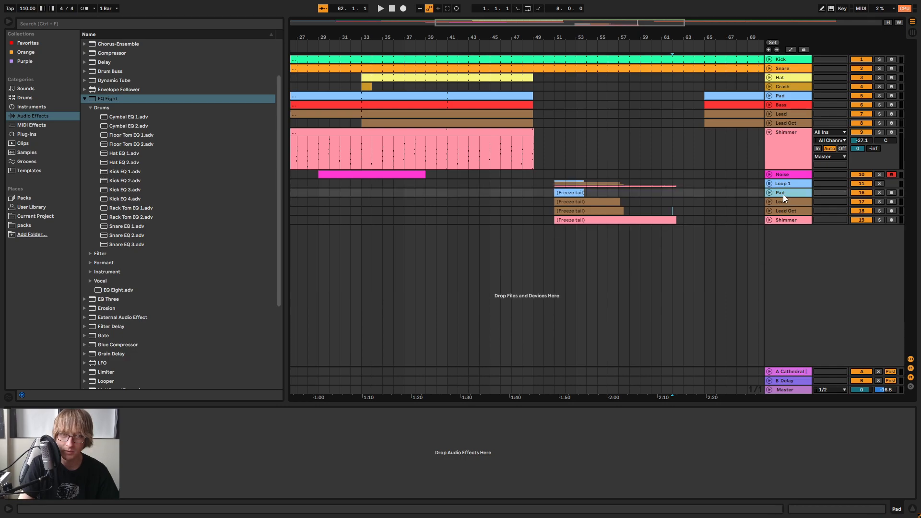
Group the duplicated Pad, Lead, Lead Oct and Shimmer freeze tail tracks below Loop 1
left_click(790, 221)
left_click(784, 195)
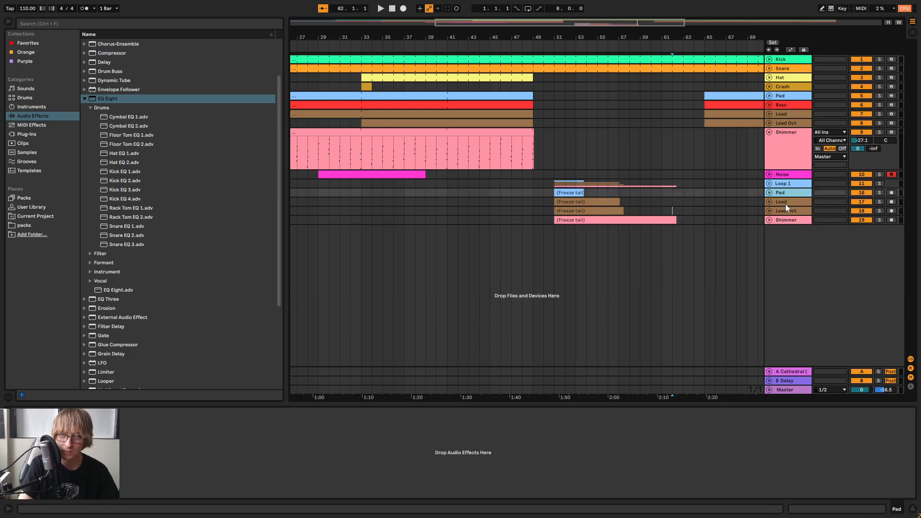
left_click(788, 218, "shift")
right_click(790, 220)
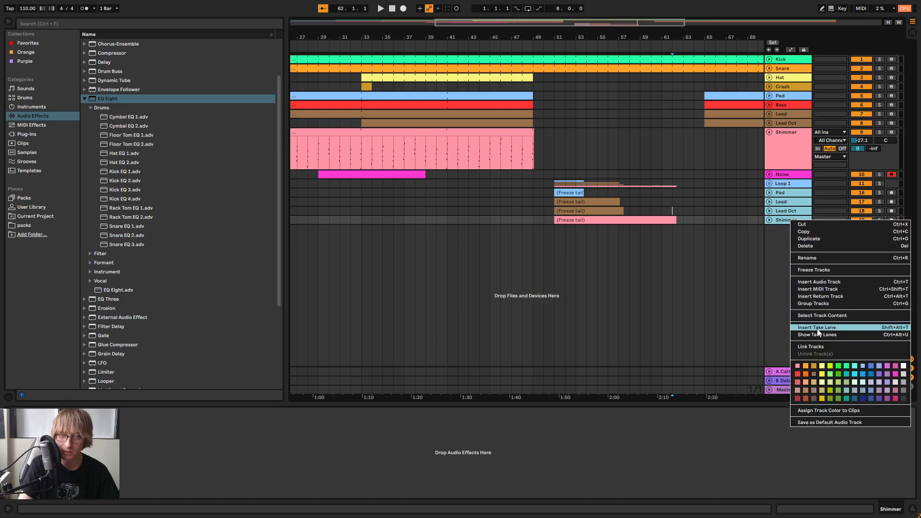
left_click(812, 303)
Rename the group of duplicated freeze tail tracks Loop 2
right_click(785, 195)
left_click(807, 233)
type("L")
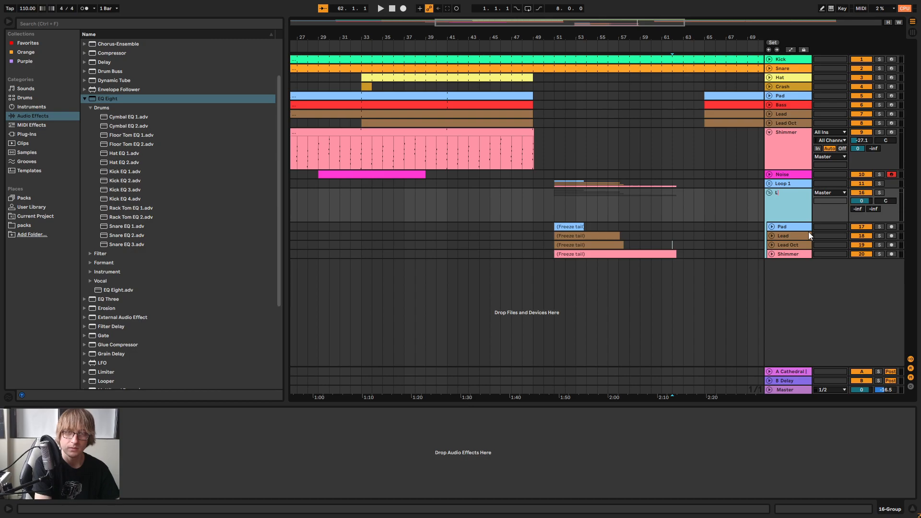
type("oop 2")
key("Return")
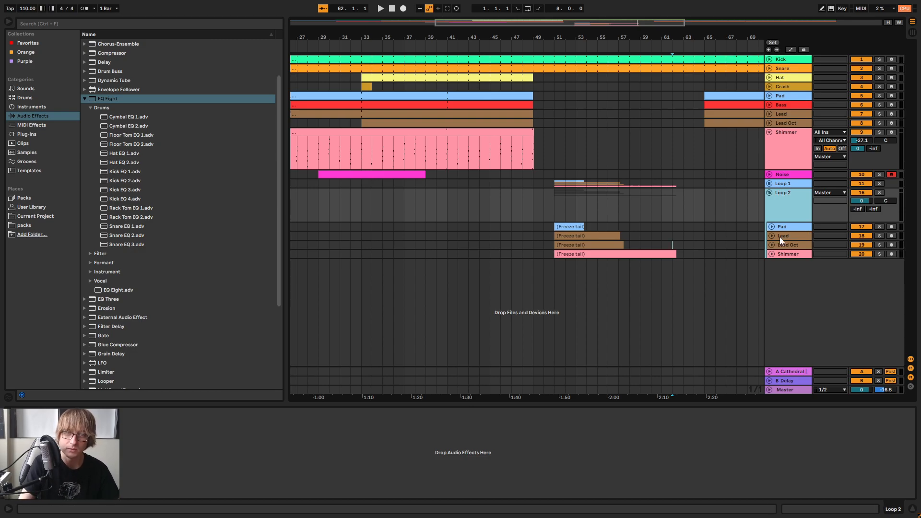
Move the four freeze tail clips in the Loop 2 group together to start at bar 53
left_click_drag(566, 226, 722, 258)
left_click_drag(569, 226, 594, 226)
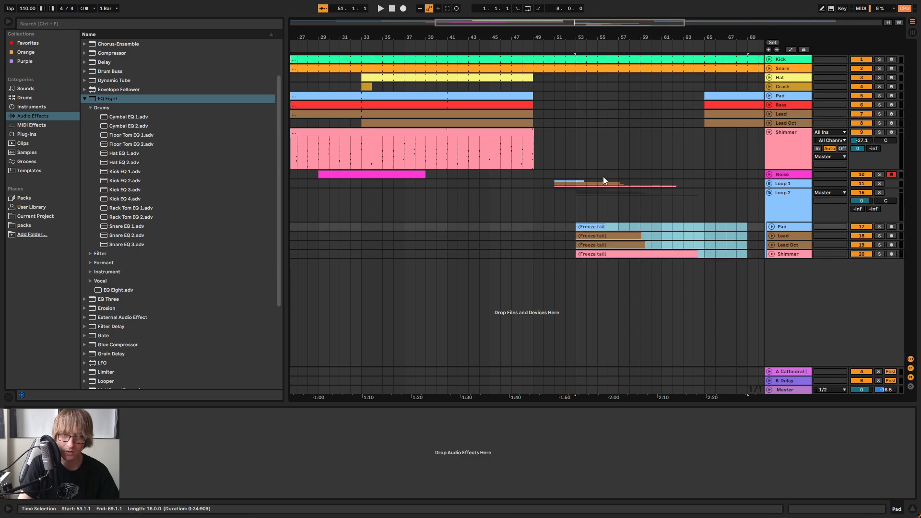
left_click_drag(579, 36, 521, 199)
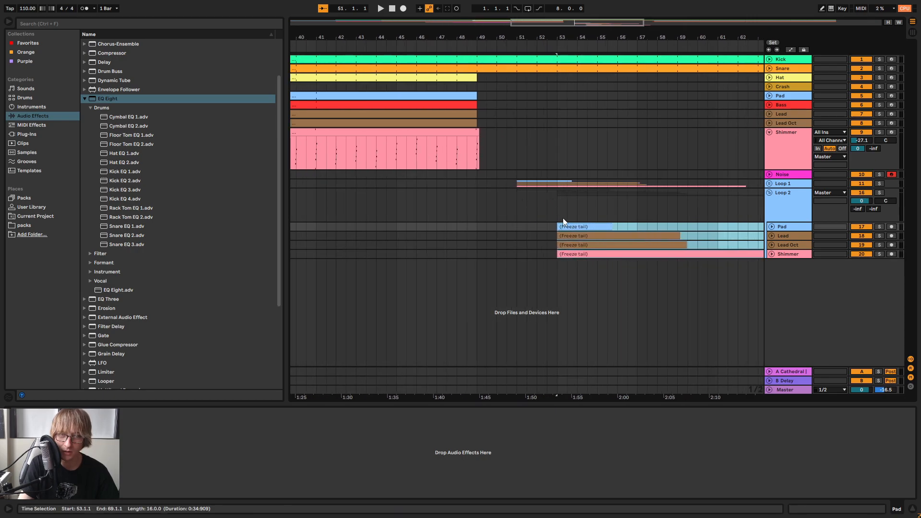
Expand the Loop 1 group and its Shimmer track, and play the arrangement from around bar 47 into the freeze tails
left_click(768, 184)
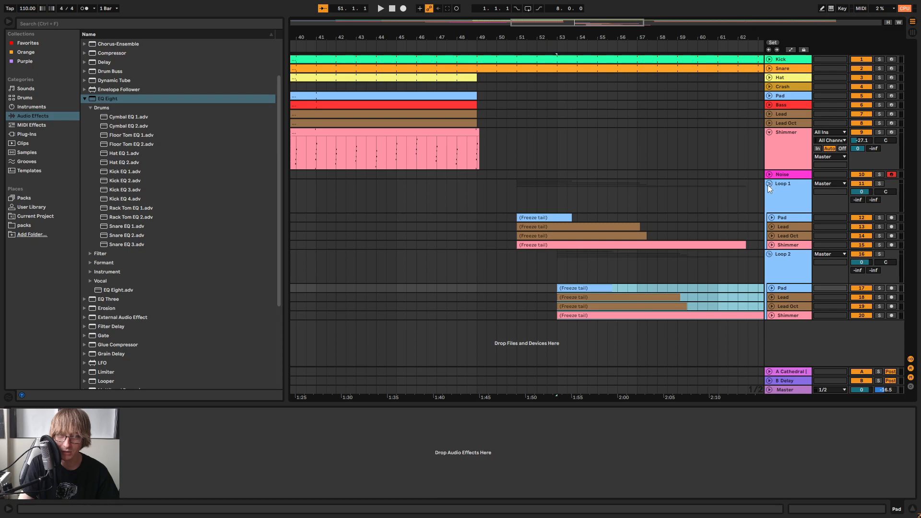
left_click(770, 245)
scroll(560, 253, "down", 1)
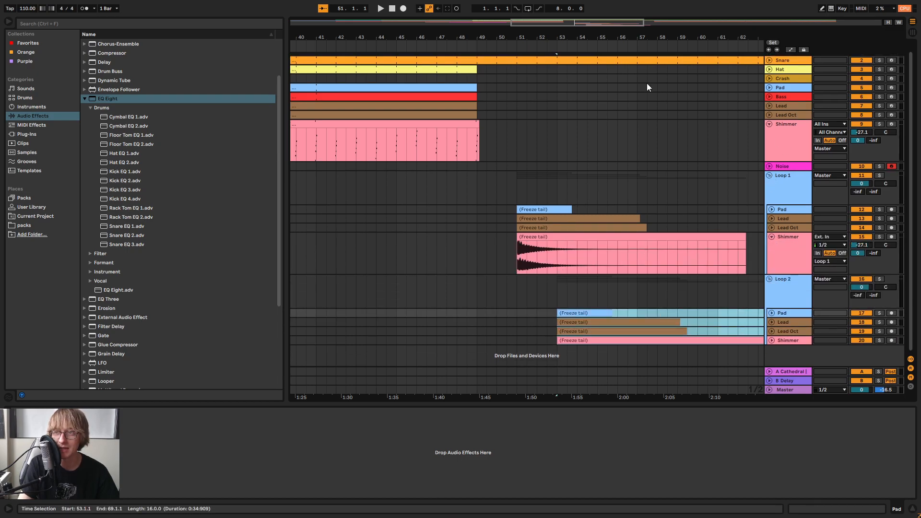
left_click(431, 54)
left_click_drag(545, 54, 545, 52)
left_click(545, 54)
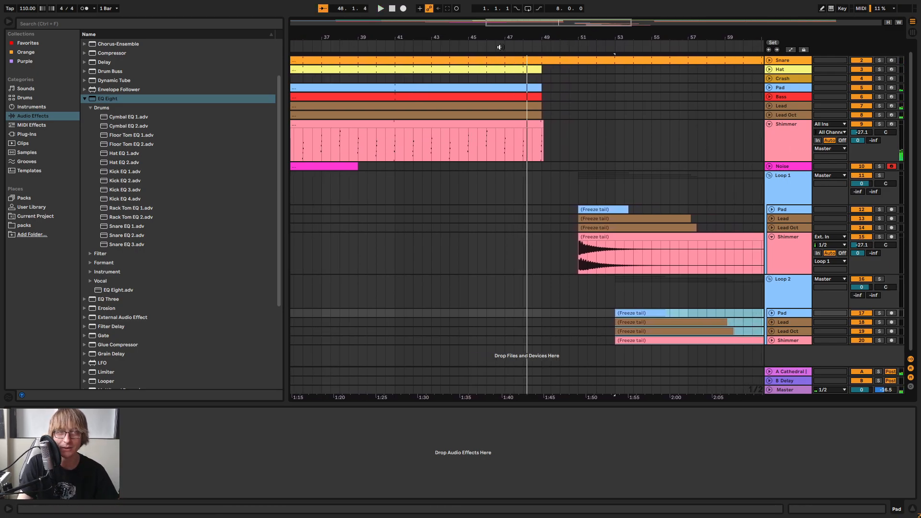
key("space")
Switch to the Session View mixer and collapse the Loop 1 and Loop 2 groups
left_click(794, 186)
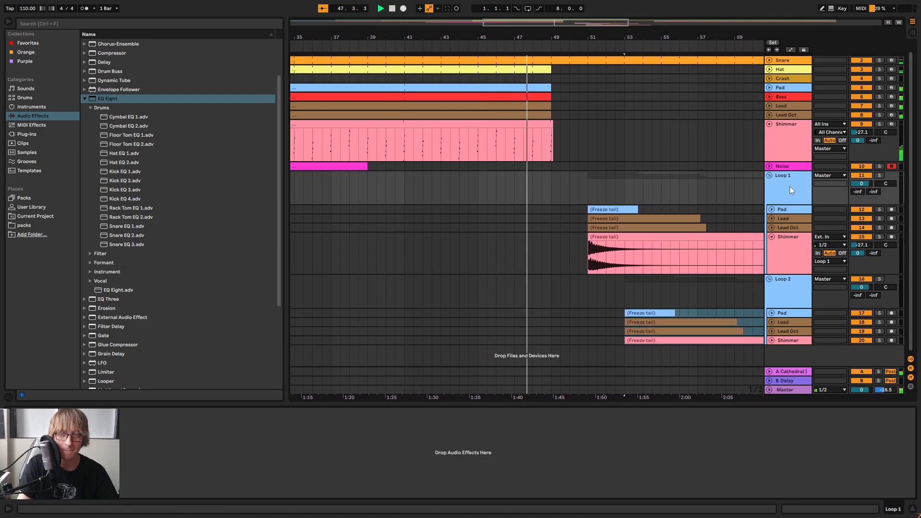
key("Tab")
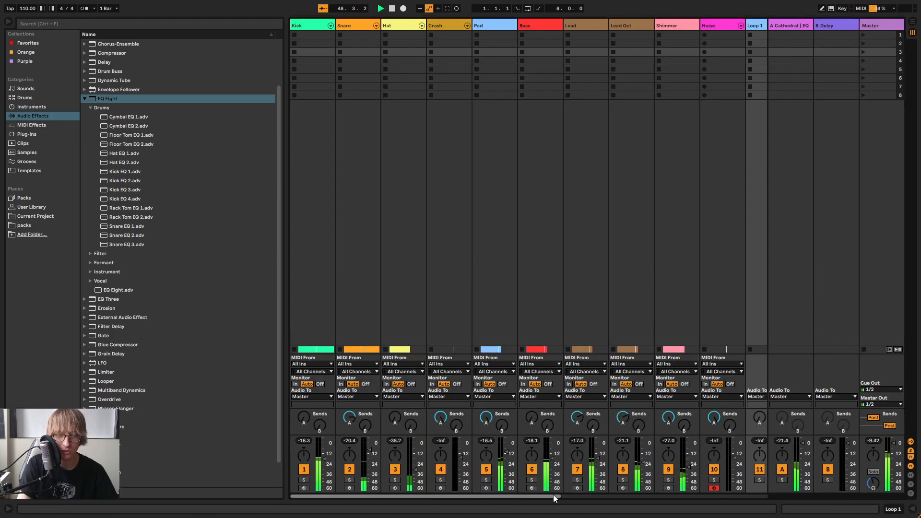
left_click_drag(554, 497, 762, 497)
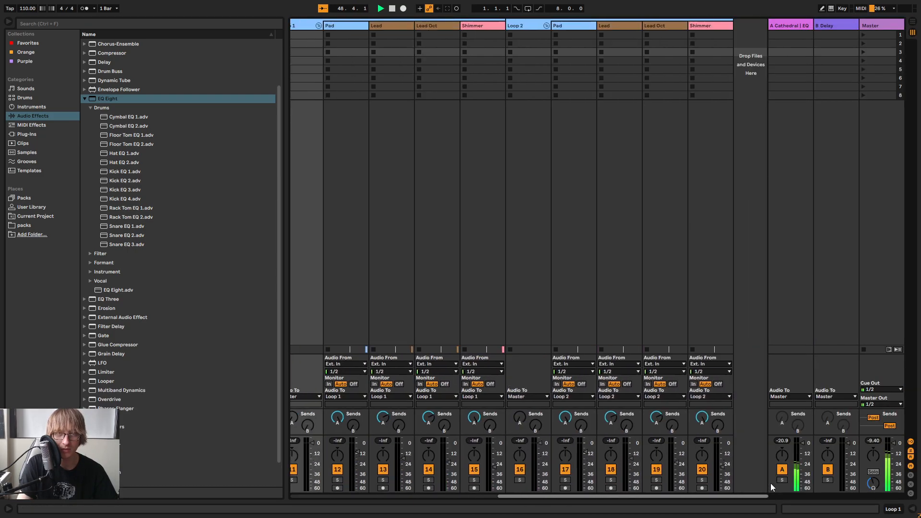
left_click(547, 26)
left_click(500, 25)
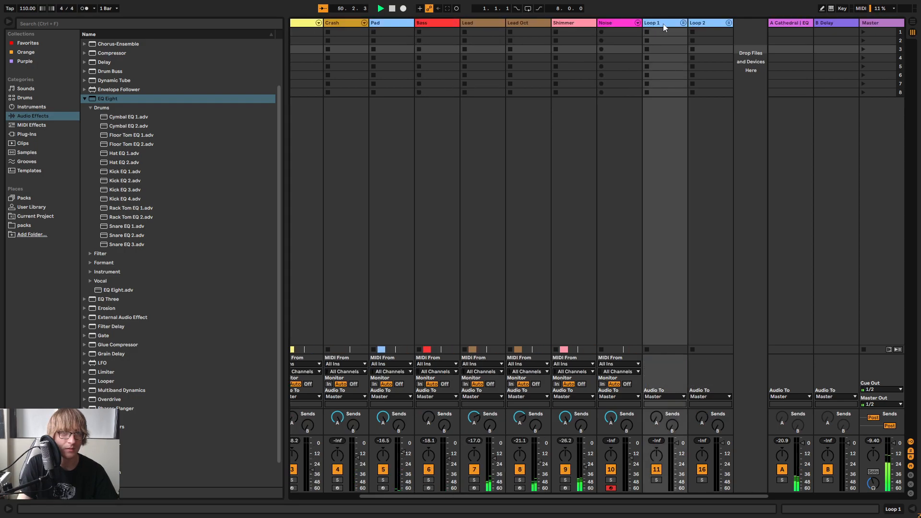
Set the volume of both the Loop 1 and Loop 2 groups to -2.0 dB and return to the Arrangement View
left_click(708, 26)
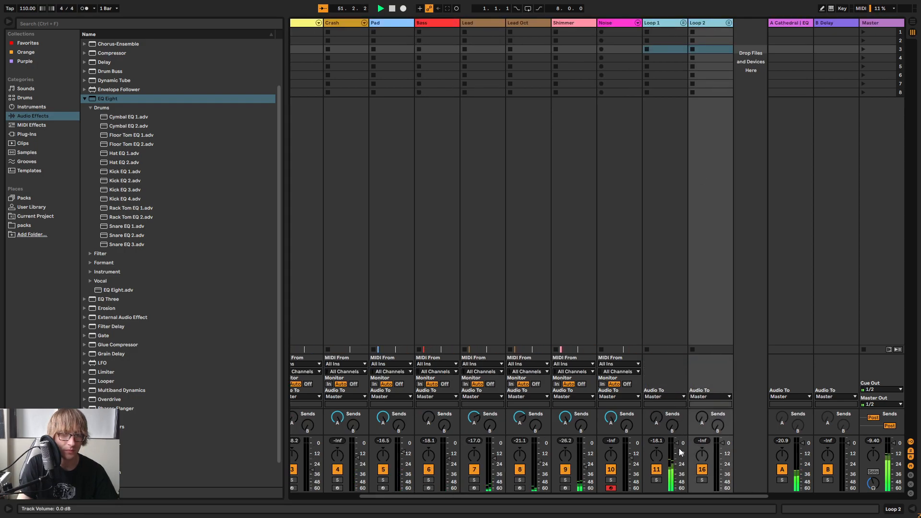
left_click_drag(677, 444, 677, 445)
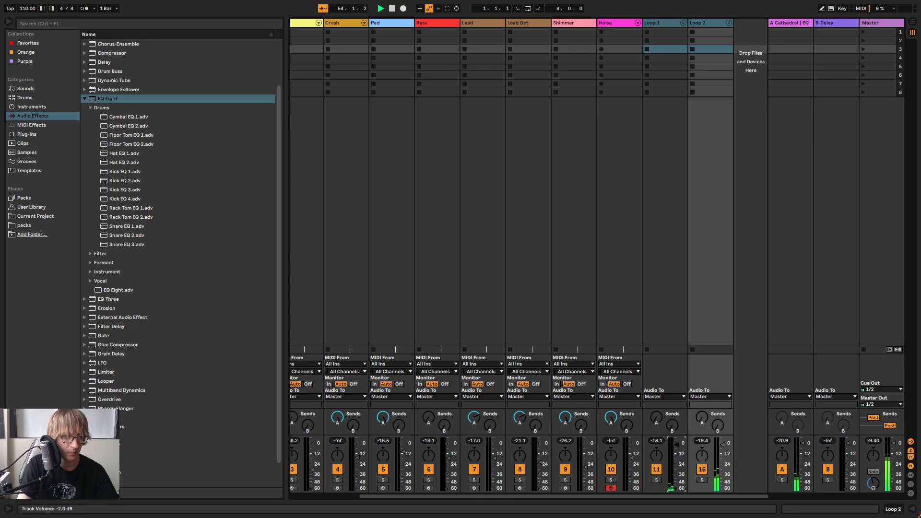
key("Tab")
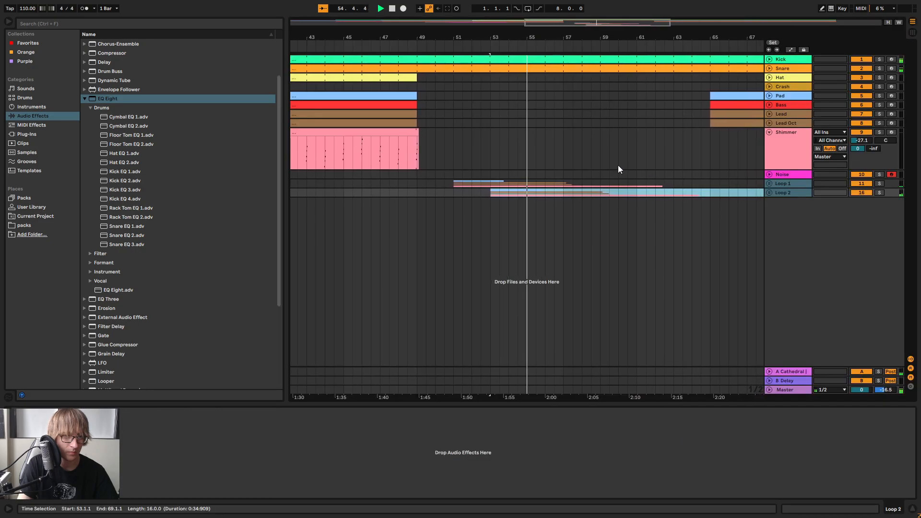
key("Tab")
key("Tab")
Duplicate the Loop 2 group and rename the copy Loop 3
left_click(787, 194)
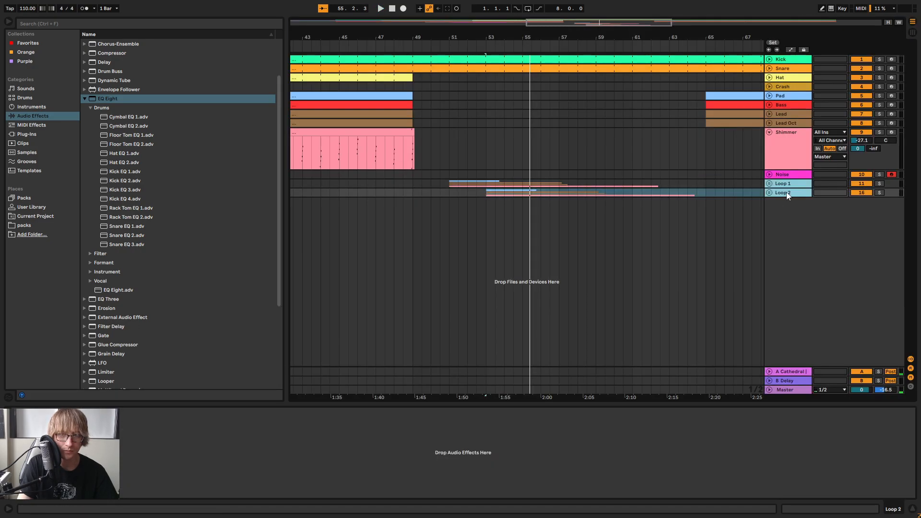
left_click(785, 185)
left_click(782, 194)
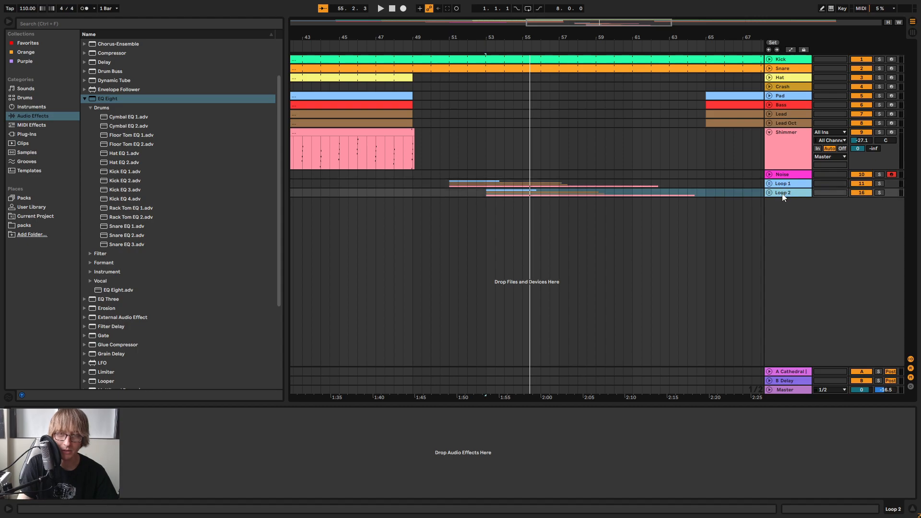
right_click(782, 193)
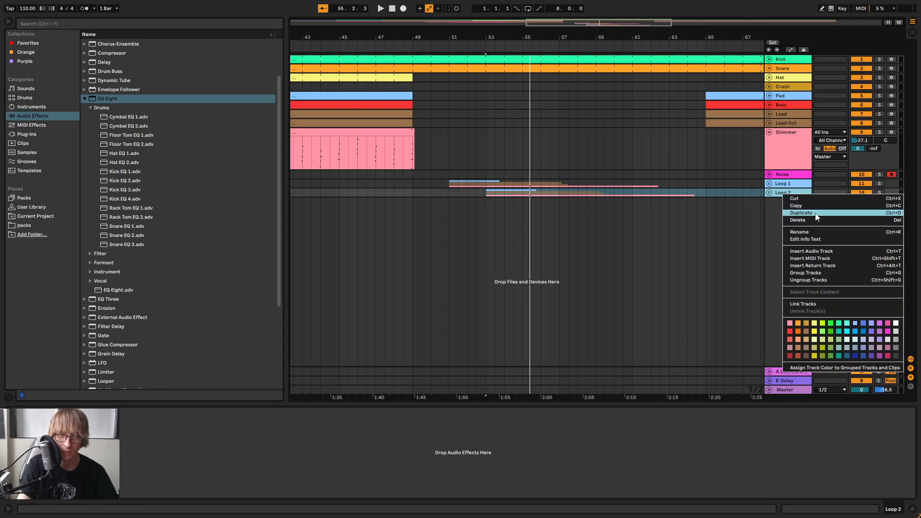
left_click(814, 214)
right_click(788, 202)
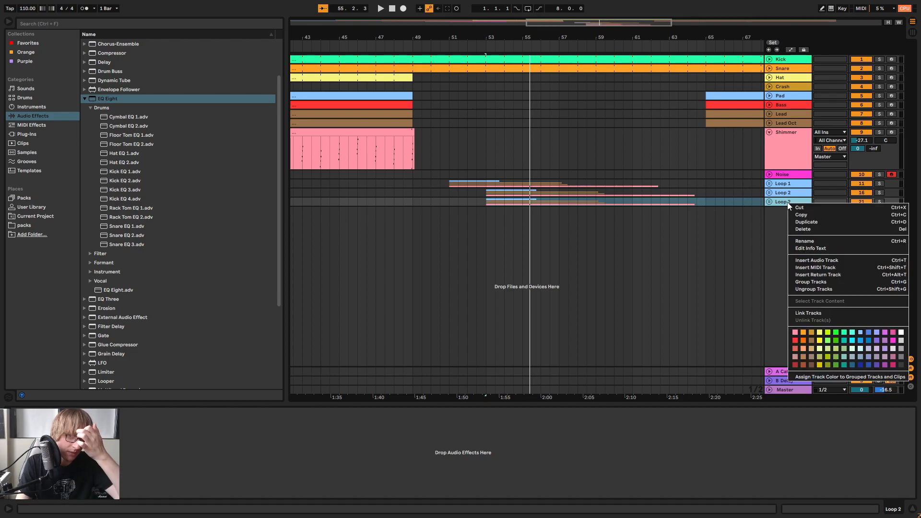
left_click(810, 238)
key("Return")
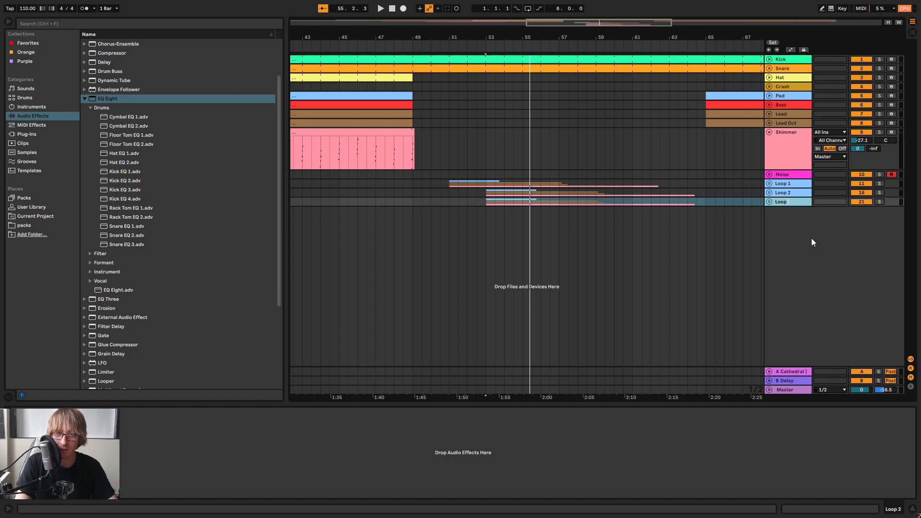
Expand the Loop 3 group and move its four freeze tail clips together to start at bar 54
left_click(769, 202)
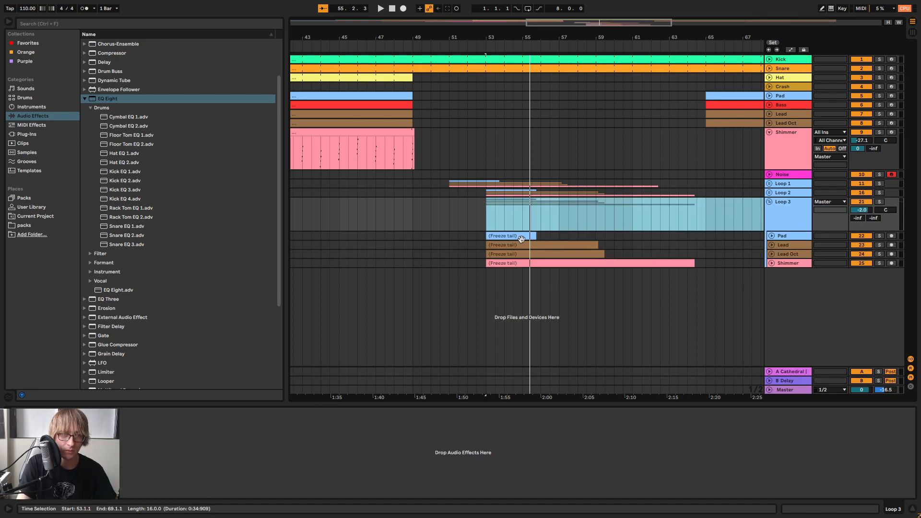
left_click(550, 277)
left_click(510, 235)
left_click(732, 262, "shift")
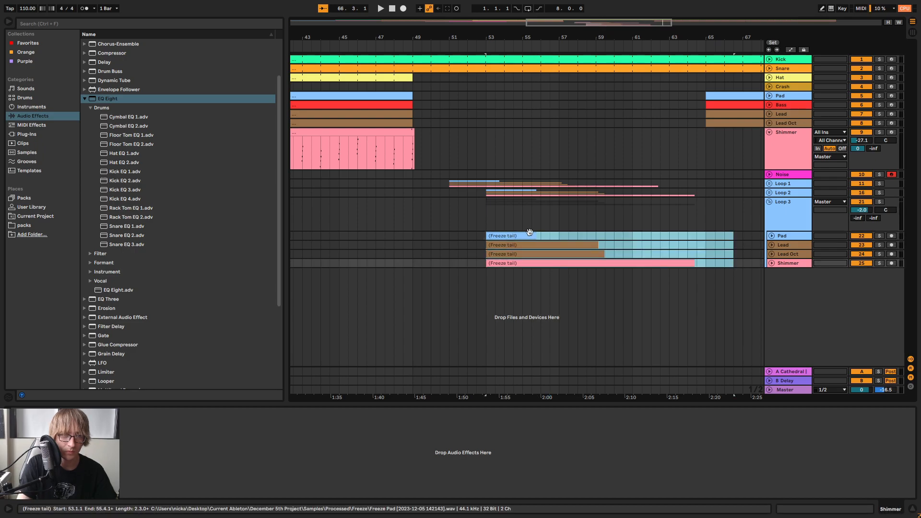
left_click_drag(519, 233, 542, 233)
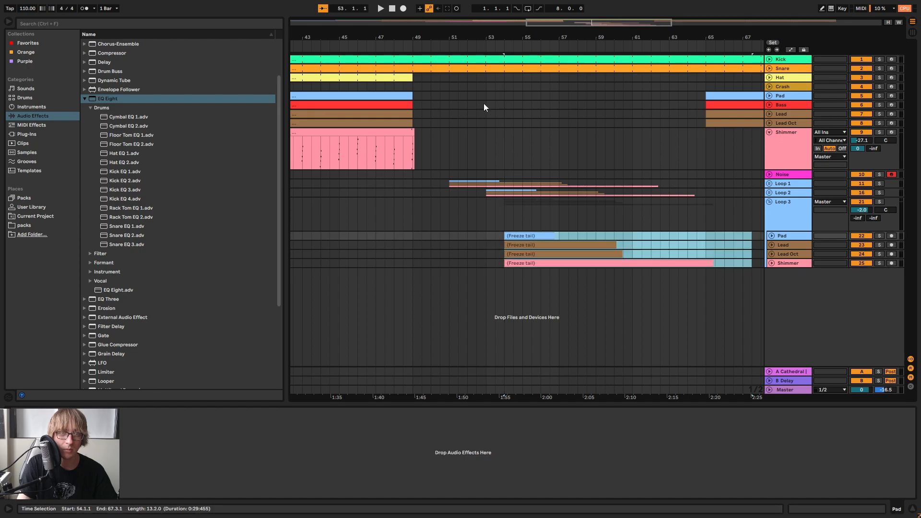
Move the four Loop 3 freeze tail clips to start at bar 55 during playback, then collapse the Loop 3 group
left_click(433, 40)
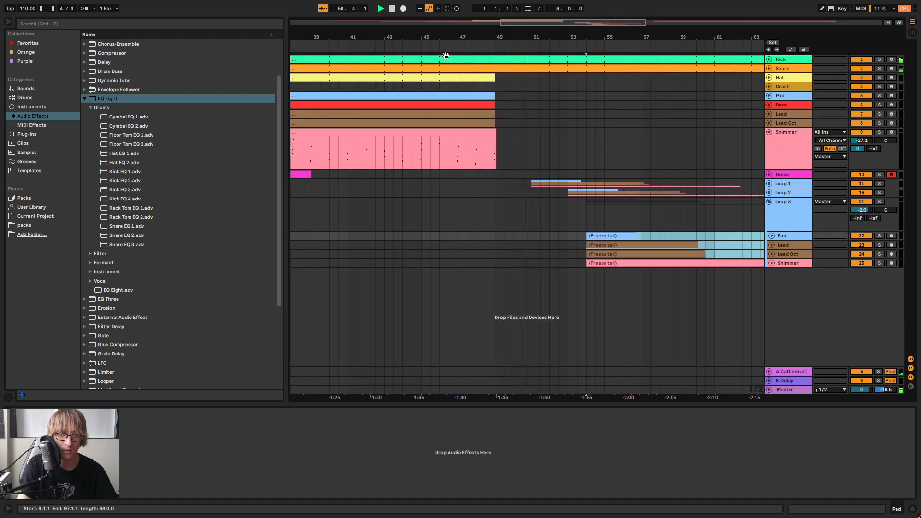
left_click_drag(594, 234, 611, 234)
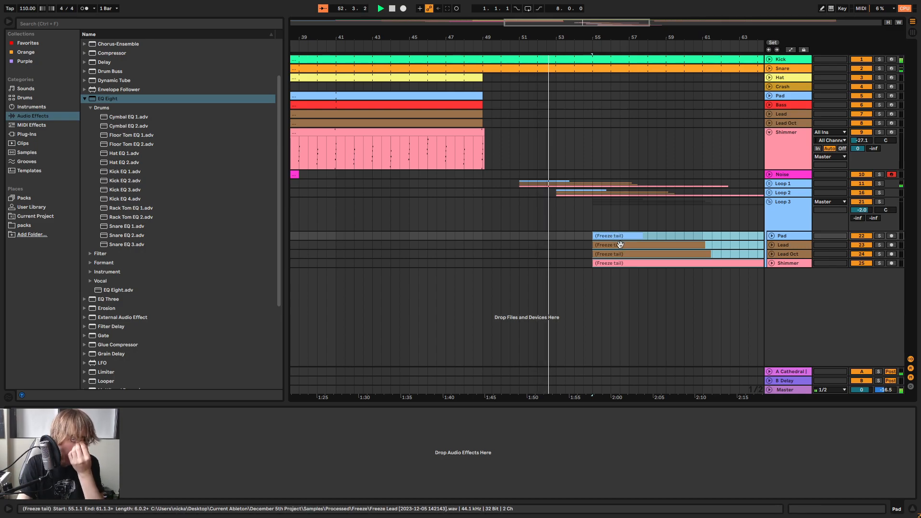
left_click_drag(625, 39, 536, 41)
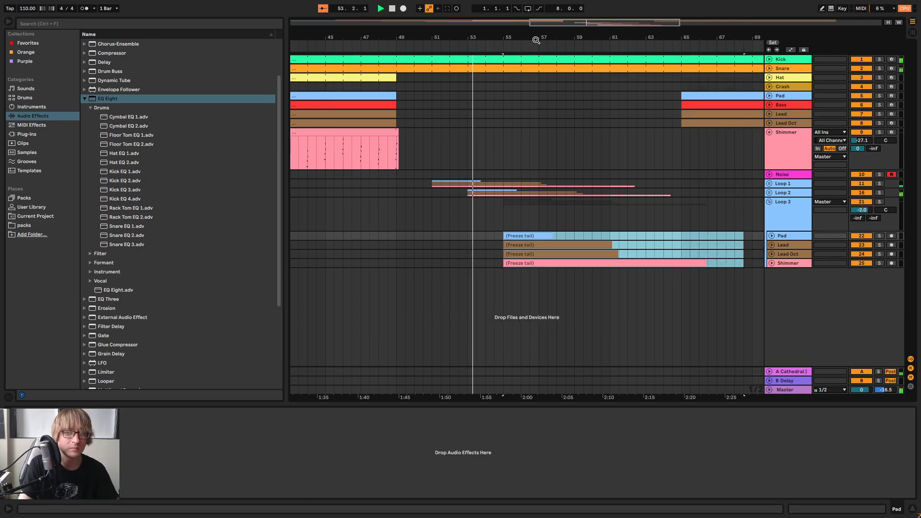
left_click(769, 202)
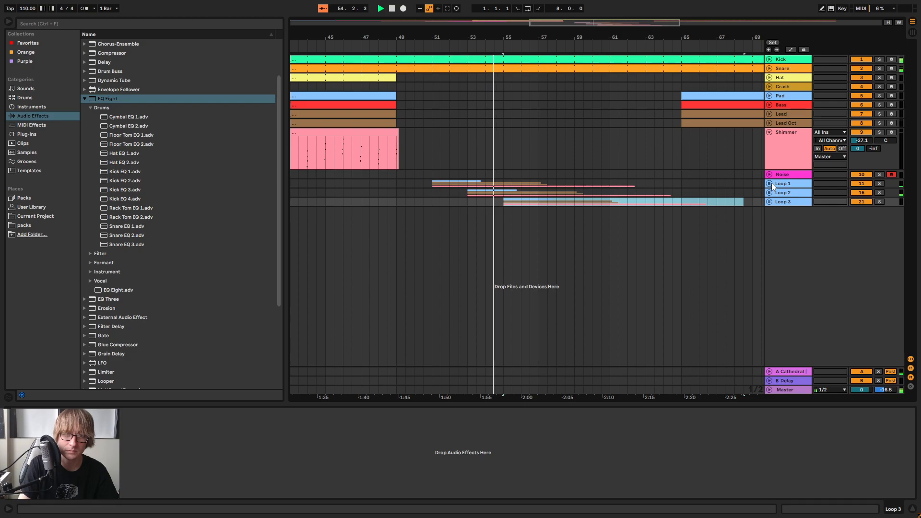
left_click(770, 183)
left_click(770, 183)
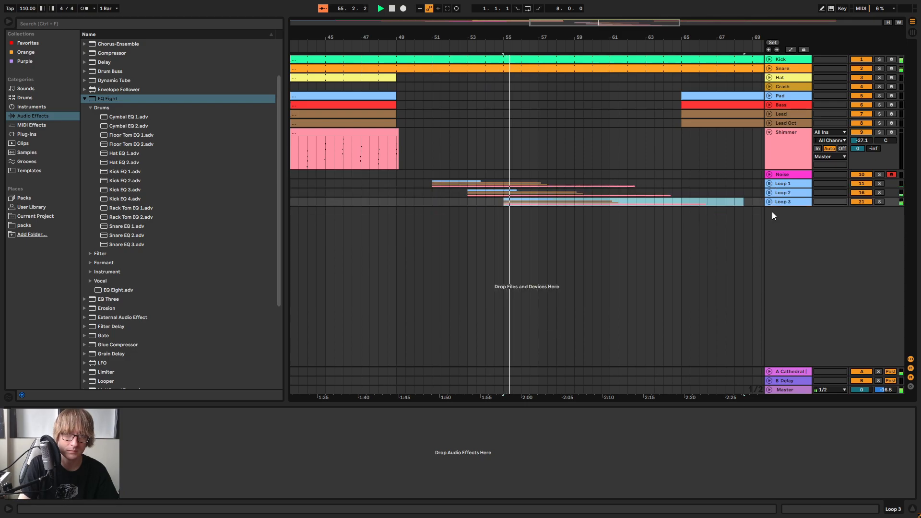
Expand the Loop 1 group and give its Shimmer freeze tail a tiny fade-in at bar 51
left_click(769, 183)
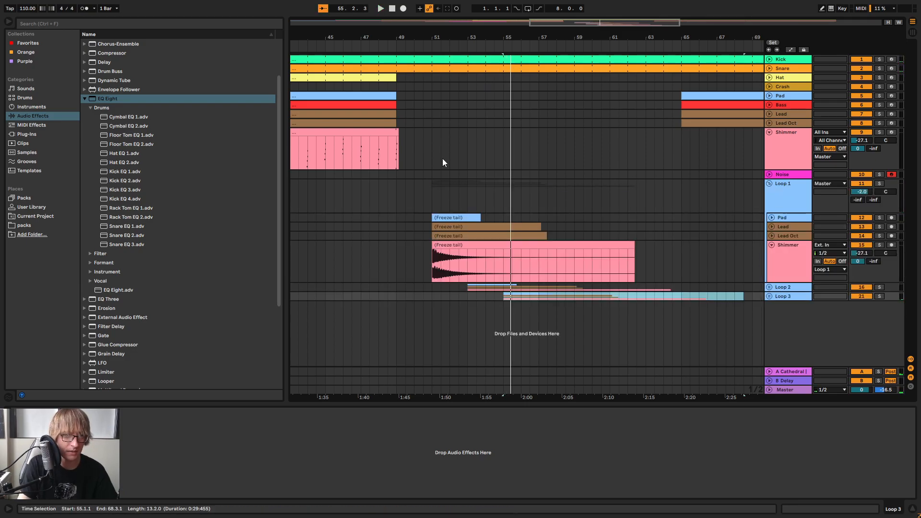
left_click_drag(437, 40, 454, 224)
left_click(511, 259)
left_click(514, 245)
left_click_drag(495, 38, 544, 240)
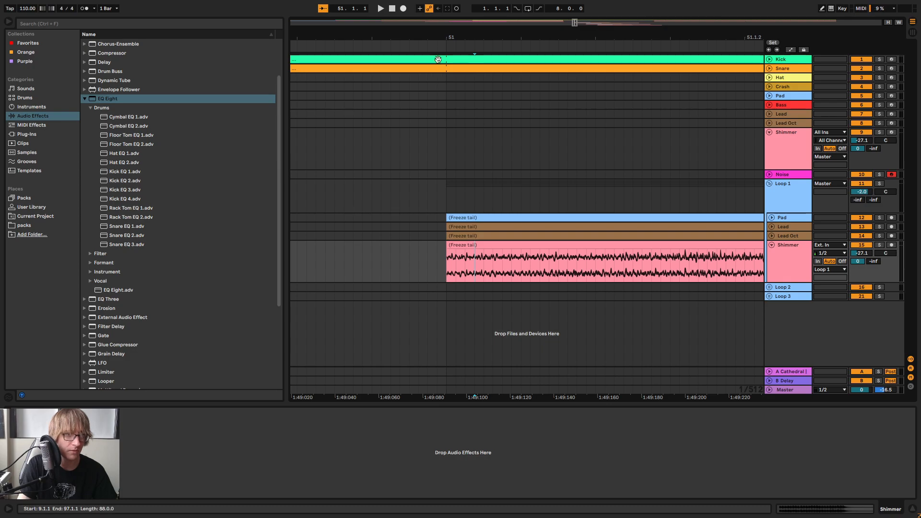
left_click_drag(446, 51, 510, 168)
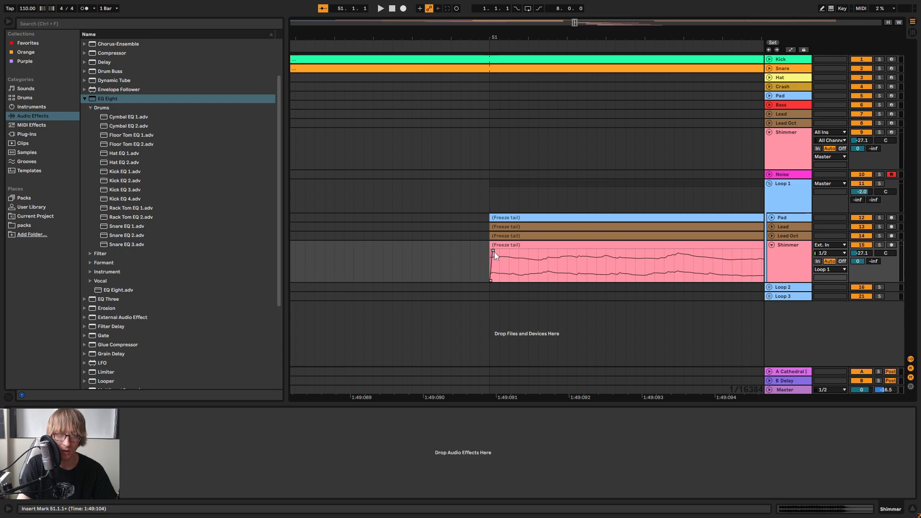
Expand Loop 1's Lead Oct, Lead and Pad tracks and give their freeze tails the same tiny fade-in at bar 51
left_click(771, 235)
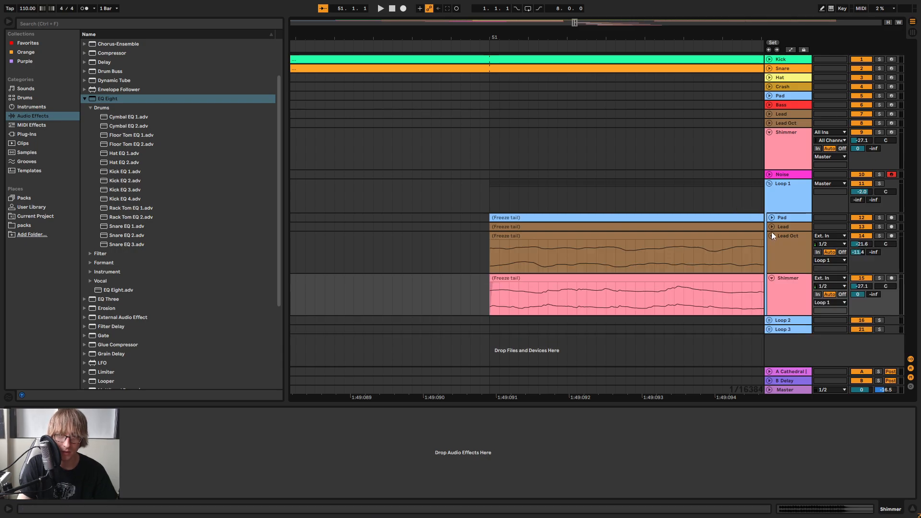
left_click(771, 227)
left_click(771, 217)
scroll(500, 182, "down", 2)
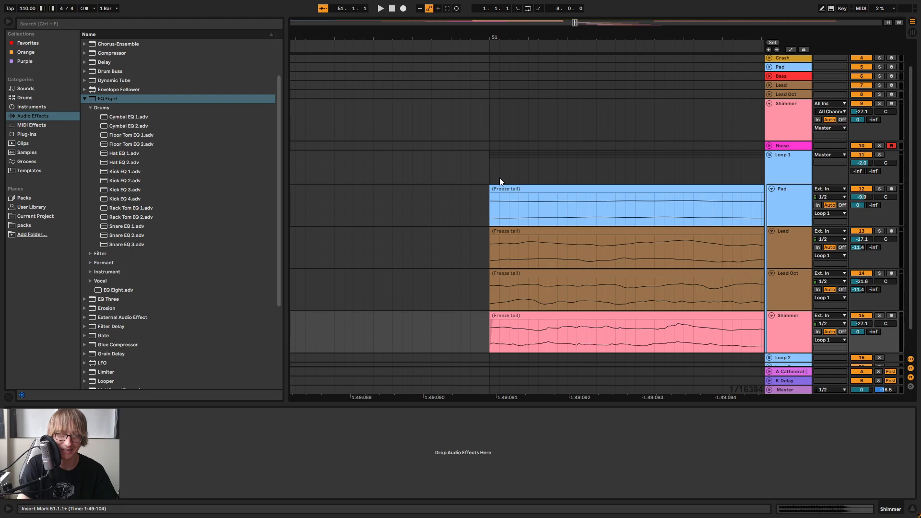
left_click(502, 284)
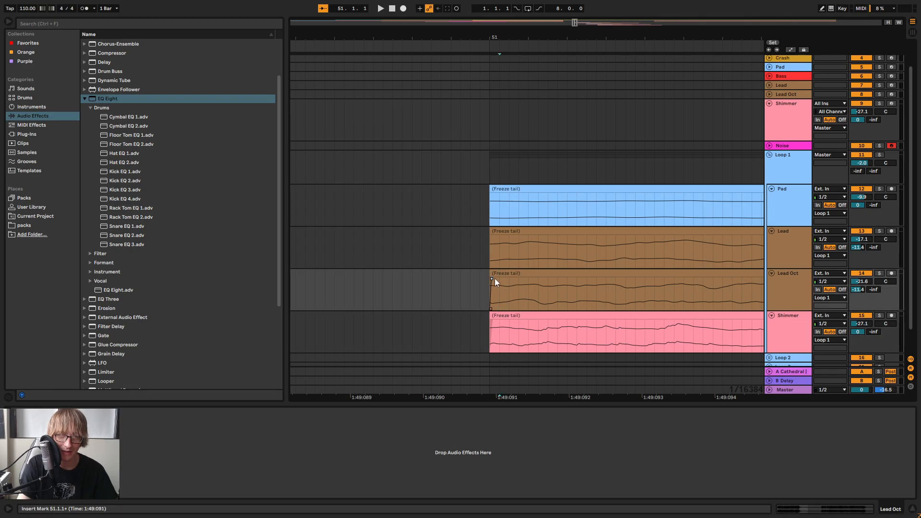
left_click(493, 237)
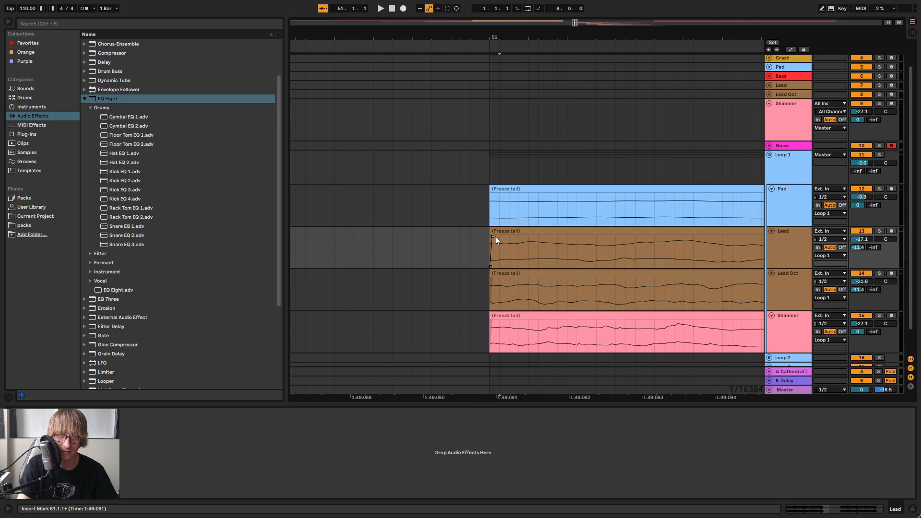
left_click(491, 196)
Play the faded Loop 1 tails from bar 51 and from just before it to check how they start
key("space")
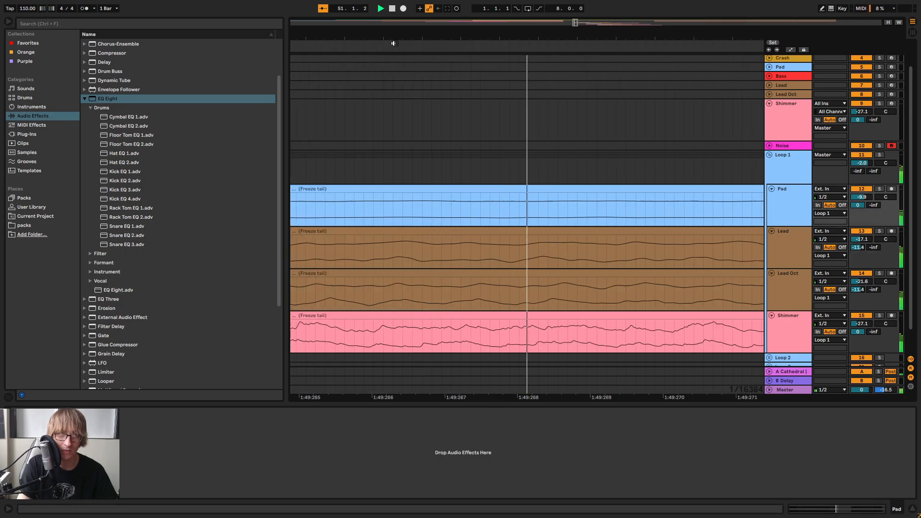
key("space")
left_click_drag(506, 41, 532, 5)
left_click_drag(587, 39, 598, 33)
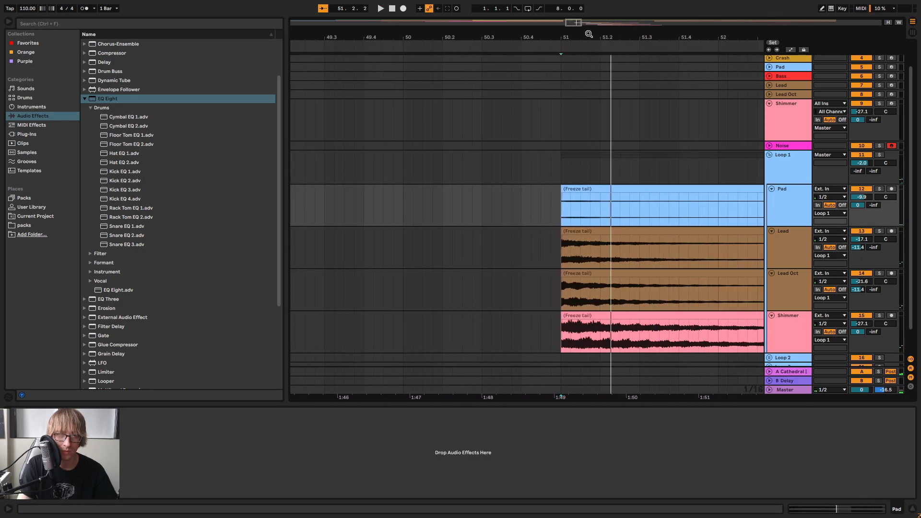
left_click(413, 47)
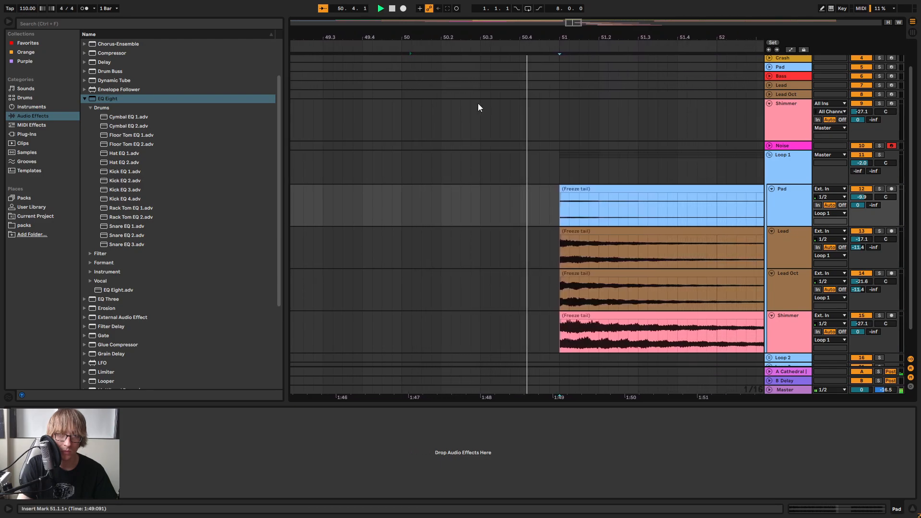
scroll(591, 143, "down", 1)
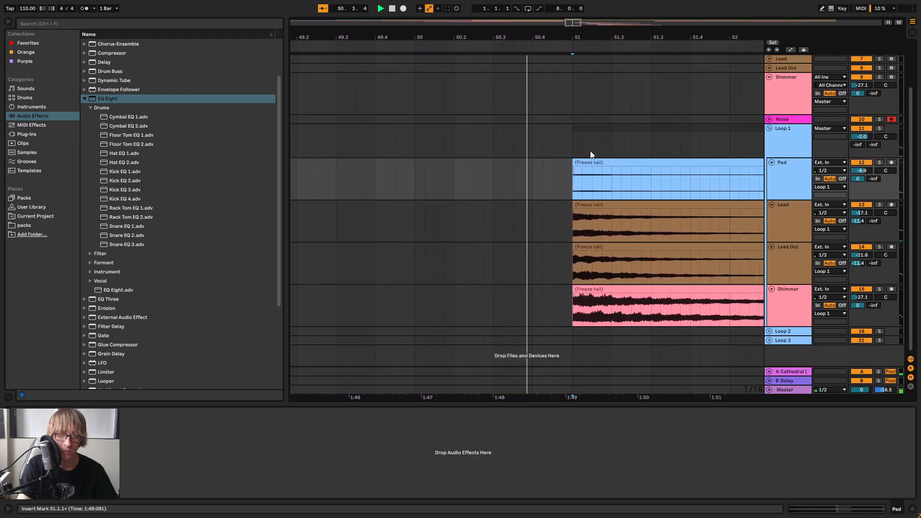
key("space")
Expand the Loop 2 group along with its Lead Oct, Lead and Pad tracks
left_click_drag(465, 31, 516, 82)
left_click_drag(516, 36, 414, 50)
left_click(768, 331)
scroll(553, 282, "down", 2)
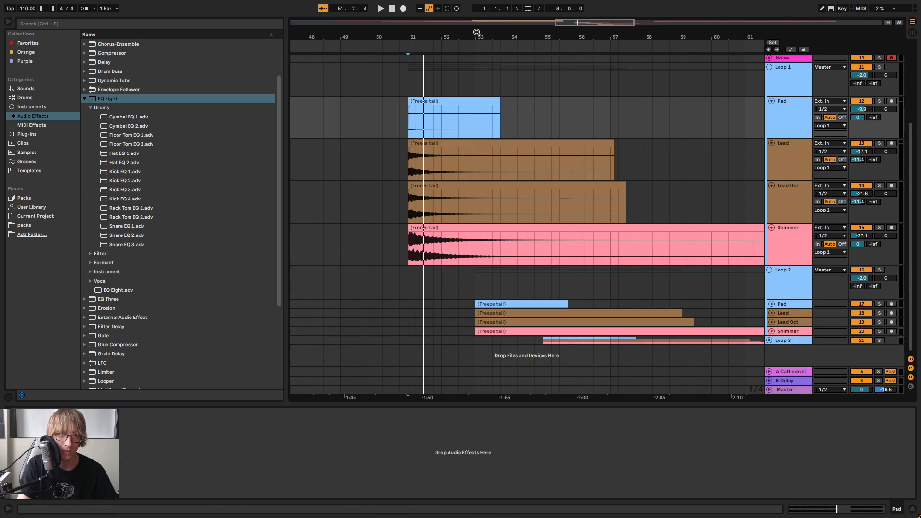
left_click_drag(477, 32, 476, 67)
left_click(771, 312)
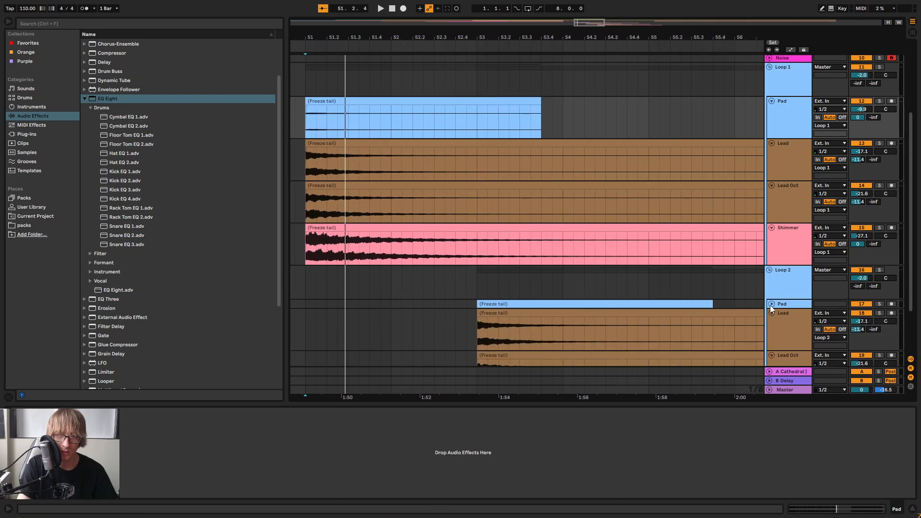
left_click(771, 304)
scroll(464, 189, "down", 2)
Examine the clip starts of Loop 2 at bar 53 and the fade-ins of Loop 1 at bar 51
left_click_drag(487, 34, 691, 96)
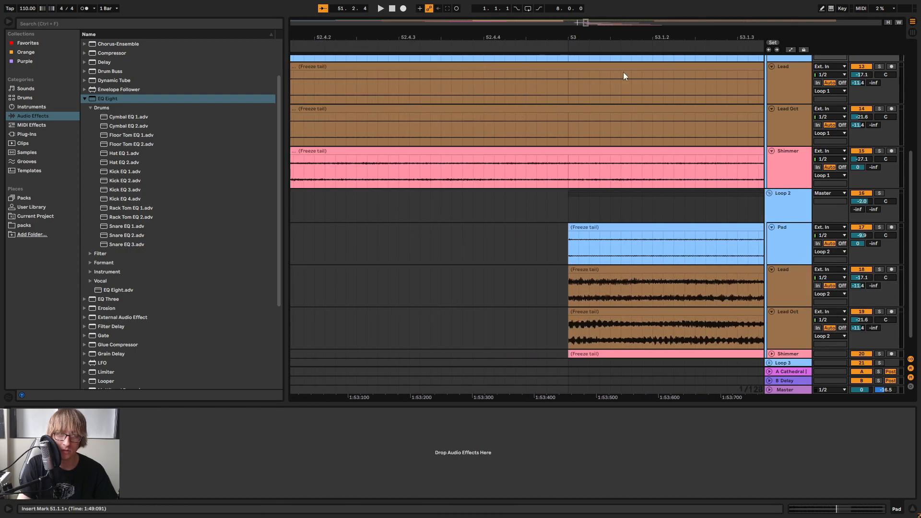
left_click_drag(570, 39, 626, 129)
left_click_drag(424, 34, 299, 30)
left_click_drag(564, 27, 488, 115)
left_click_drag(486, 37, 569, 74)
scroll(537, 232, "up", 3)
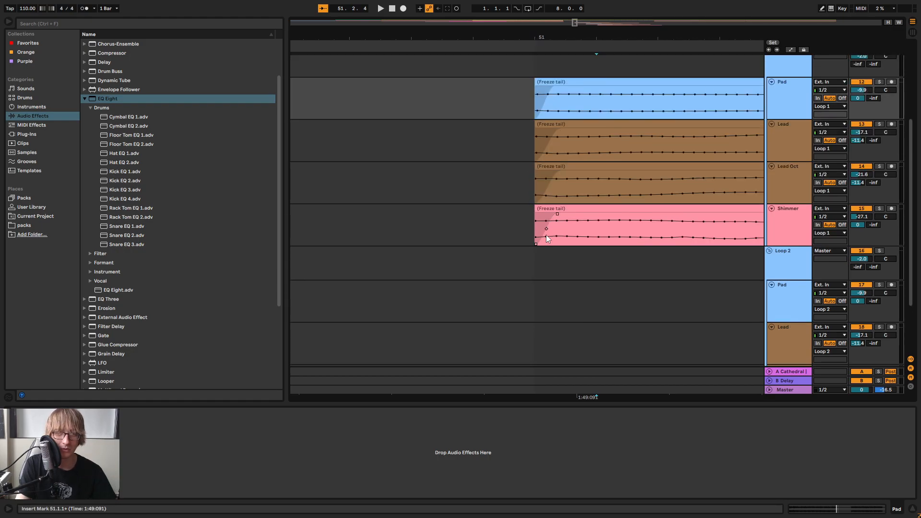
left_click_drag(563, 33, 468, 28)
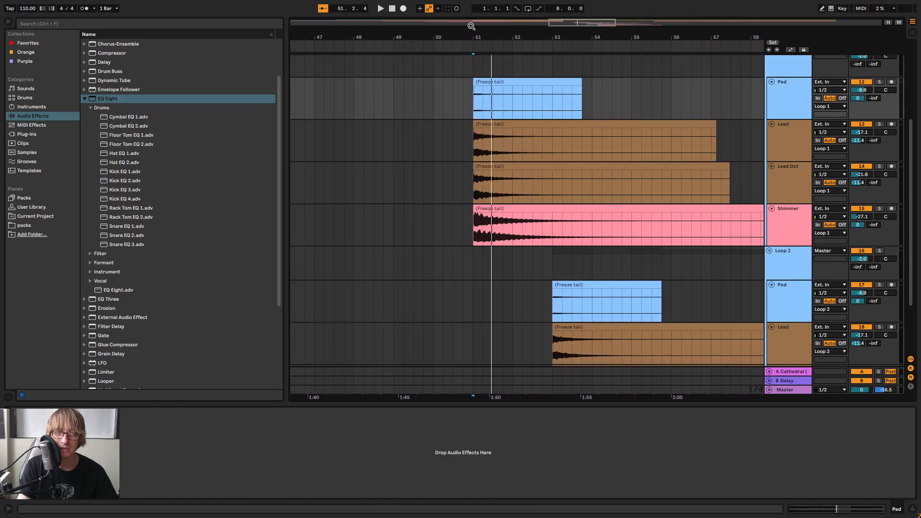
Audition the Loop 1 tails from about bar 50 with the group expanded
scroll(743, 131, "up", 3)
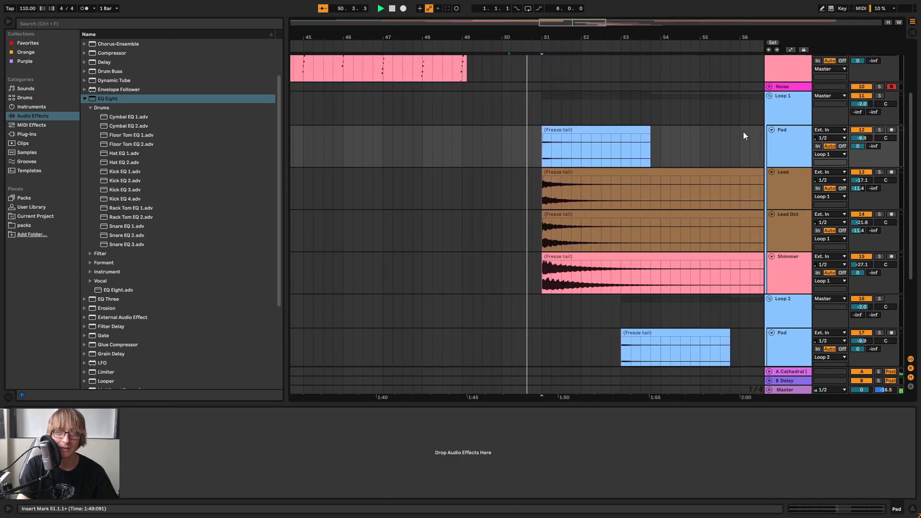
left_click(768, 120)
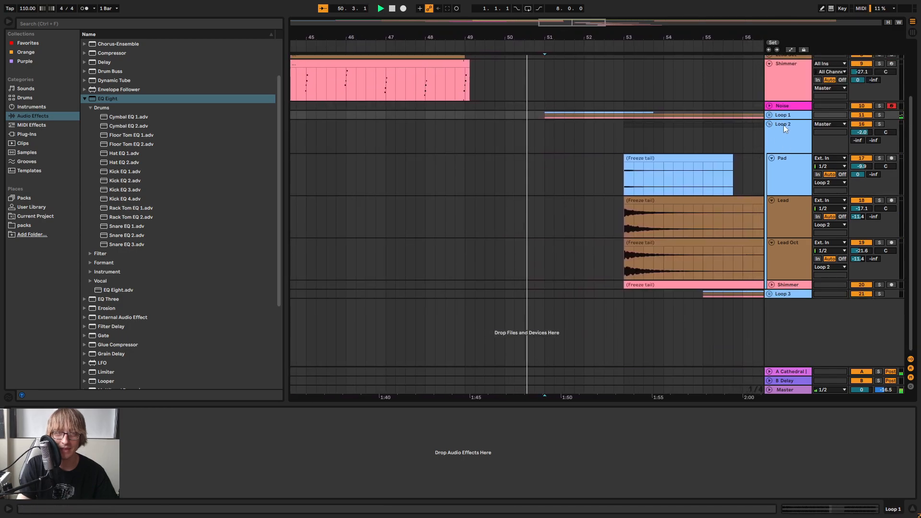
left_click(769, 115)
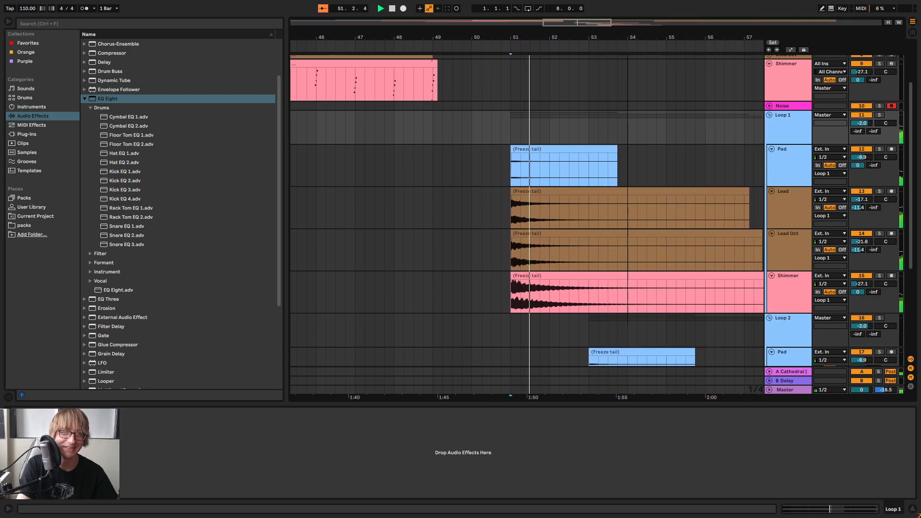
left_click_drag(607, 39, 488, 28)
Copy bars 51 to 69 of Loop 1's four faded tracks and paste them over the Loop 2 clips at bar 53
scroll(535, 131, "down", 2)
scroll(536, 135, "down", 2)
left_click(476, 84)
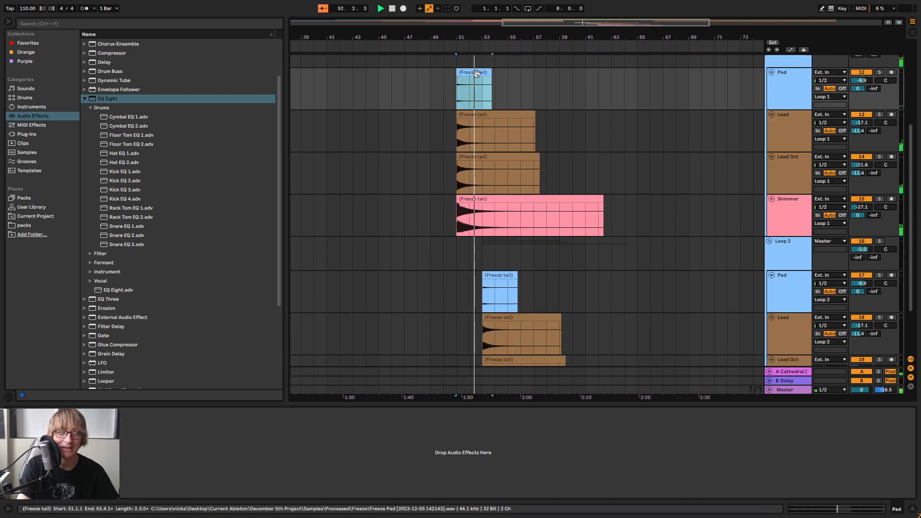
left_click(685, 224, "shift")
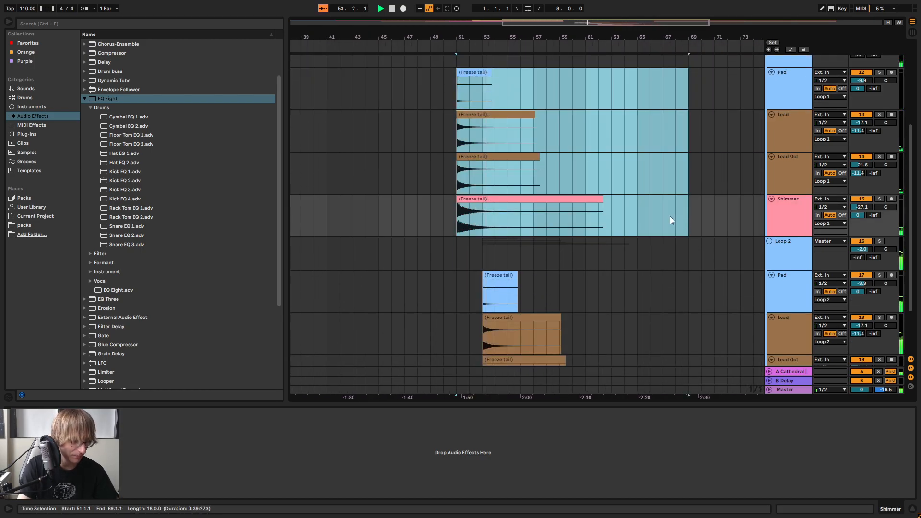
scroll(670, 216, "down", 3)
left_click(502, 215)
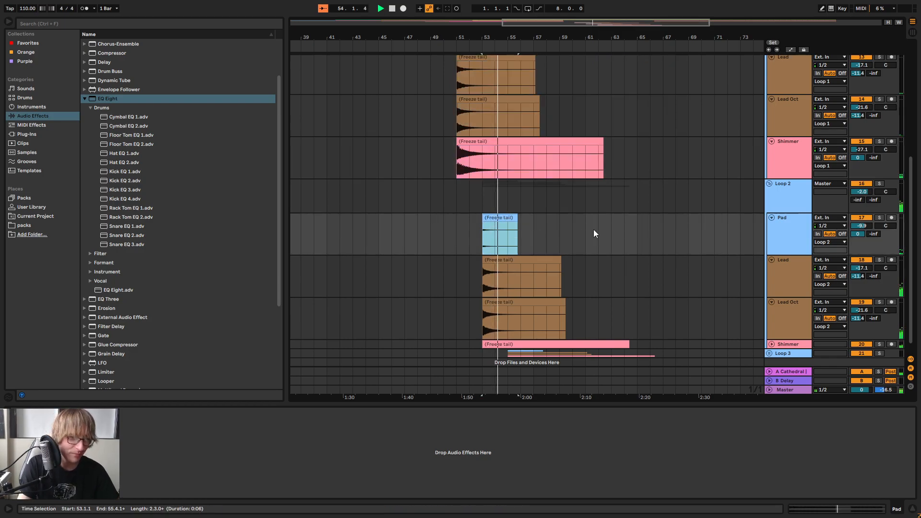
key("ctrl+v")
Expand the Loop 3 group and paste the copied faded tails over its clips at bar 55
scroll(651, 227, "down", 1)
left_click(769, 340)
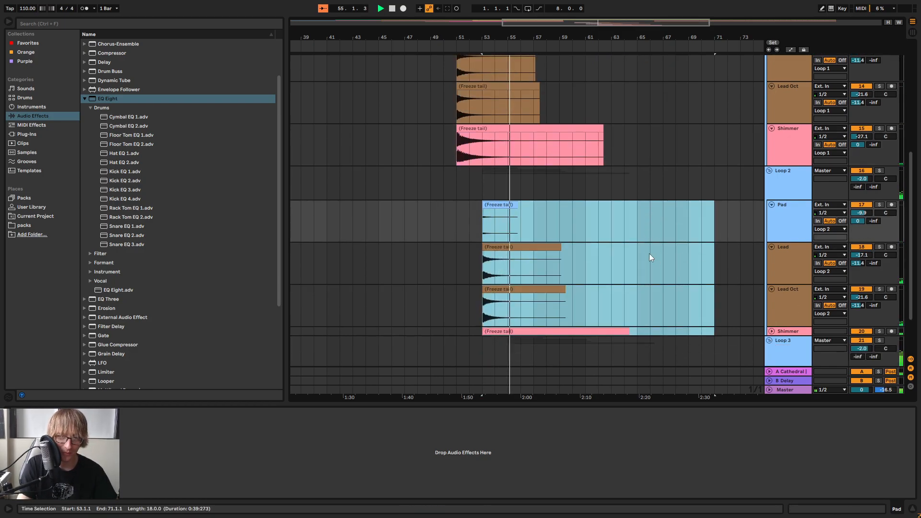
scroll(649, 255, "down", 3)
left_click(521, 312)
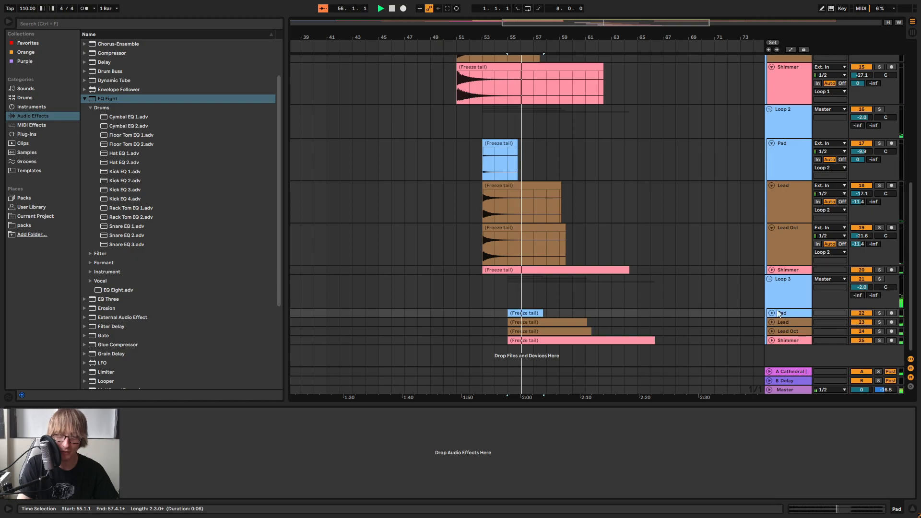
key("ctrl+v")
Paste another set of the copied tails into the Loop 1 tracks at bar 57 and play from about bar 50
scroll(648, 171, "up", 6)
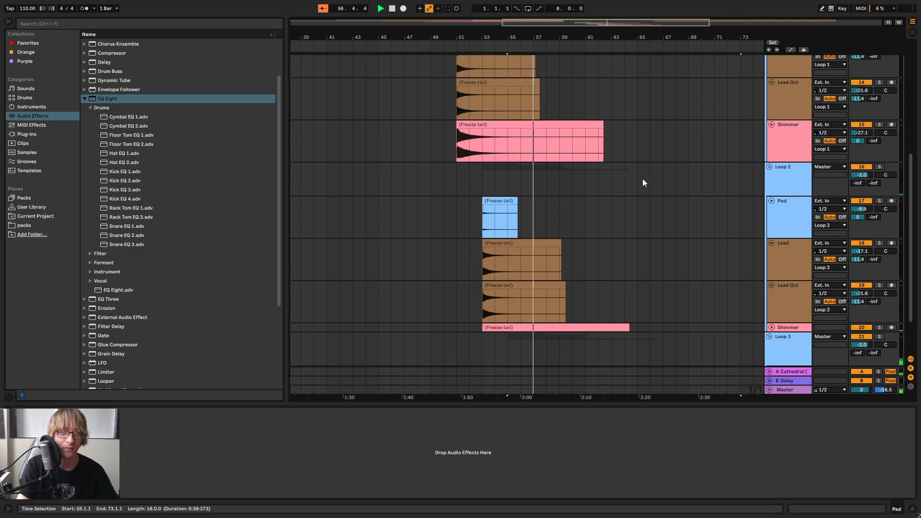
left_click(537, 75)
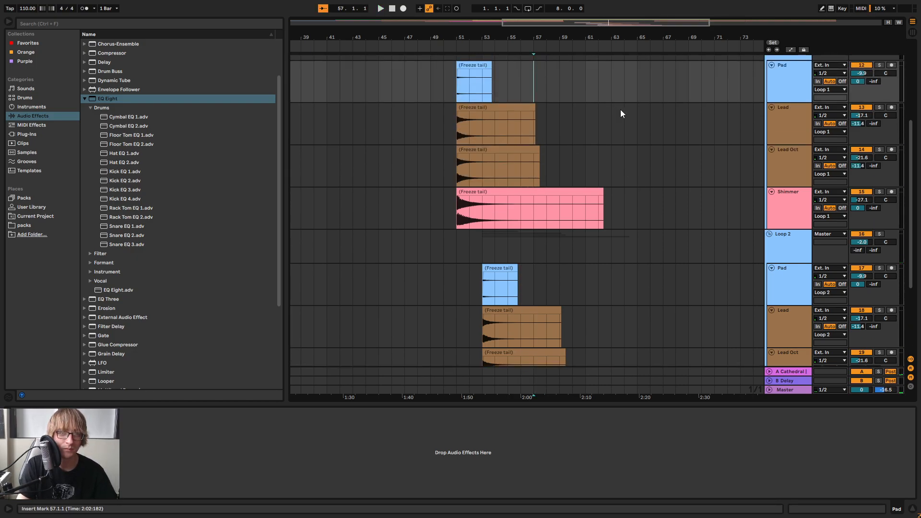
key("ctrl+v")
left_click(437, 48)
Paste another set of the copied tails into the Loop 2 tracks at bar 59
scroll(624, 177, "down", 3)
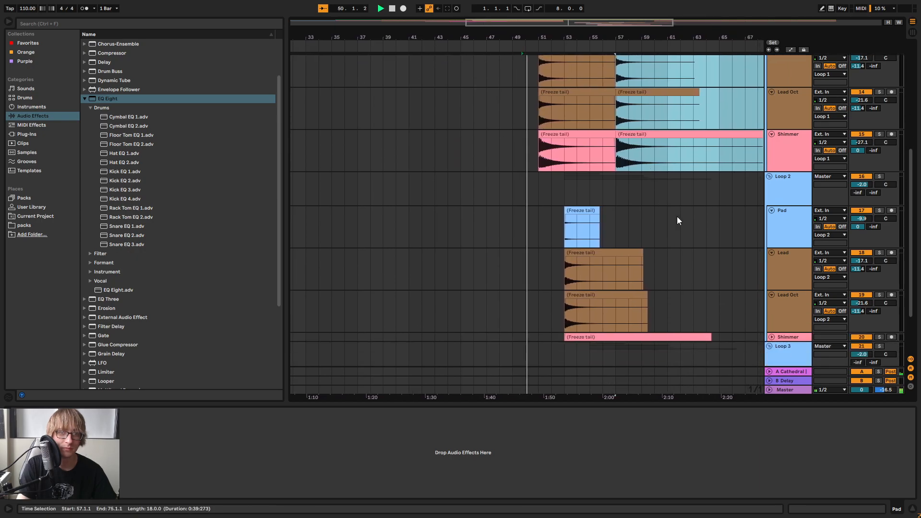
left_click_drag(655, 32, 547, 36)
scroll(601, 183, "up", 2)
scroll(597, 187, "down", 2)
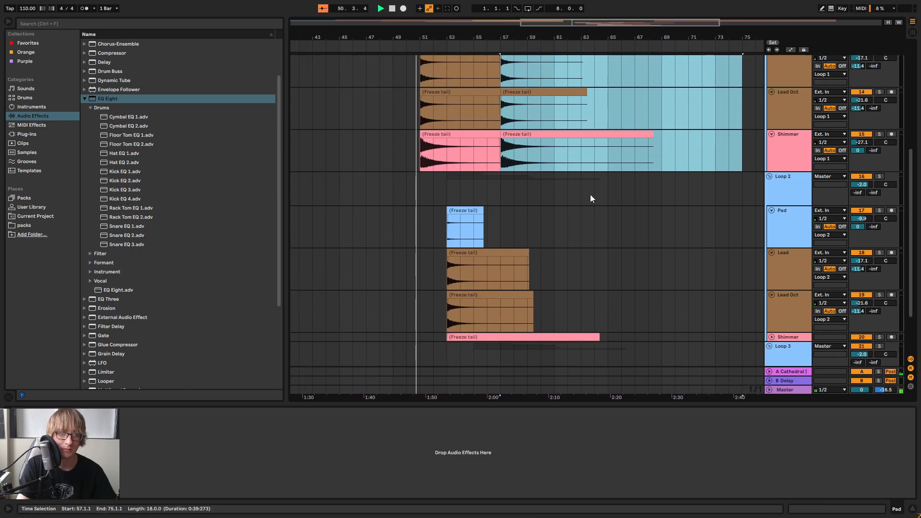
left_click(532, 221)
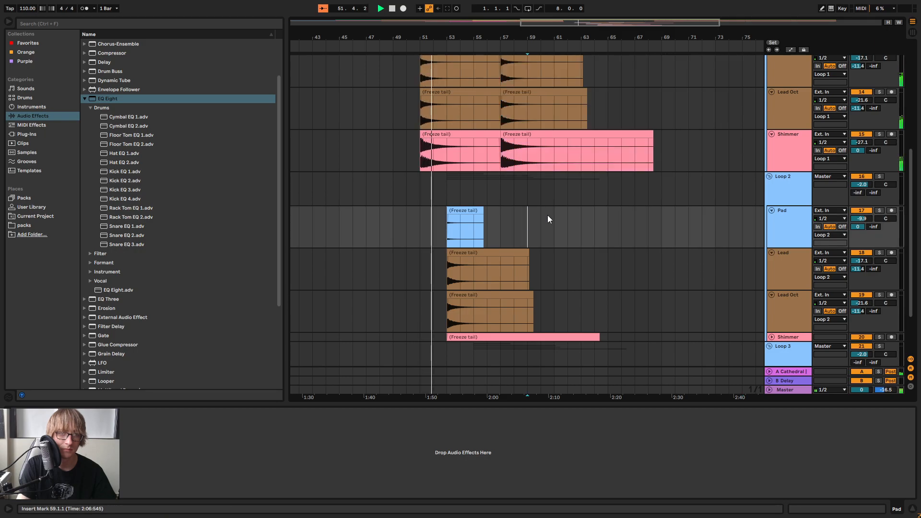
key("ctrl+v")
scroll(545, 220, "down", 2)
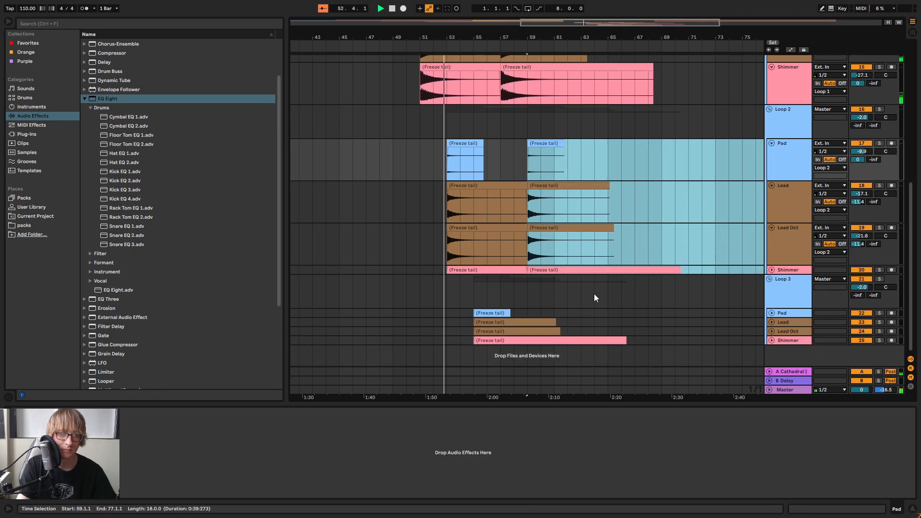
Try pasting another set of the copied tails at bar 61 in Loop 3 and at bar 63 in Loop 1
left_click(557, 294)
key("ctrl+v")
scroll(587, 240, "up", 3)
left_click(584, 88)
key("ctrl+v")
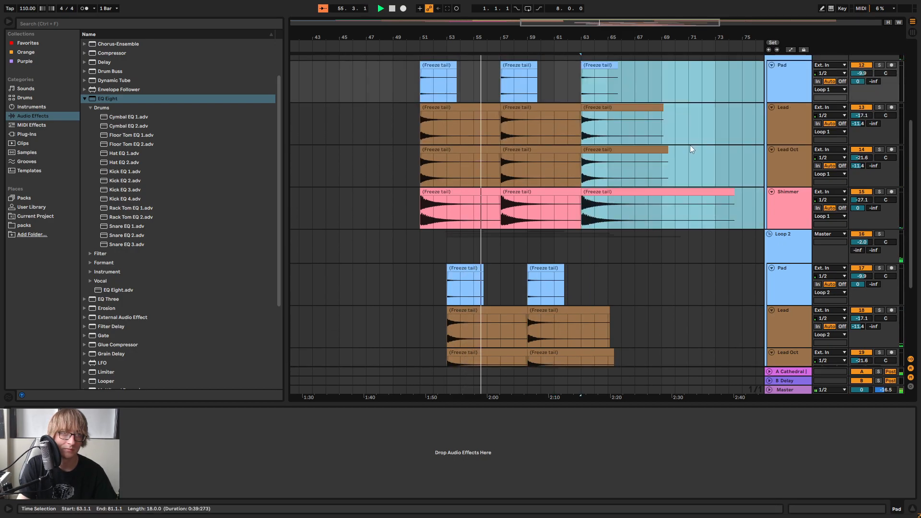
scroll(643, 134, "down", 3)
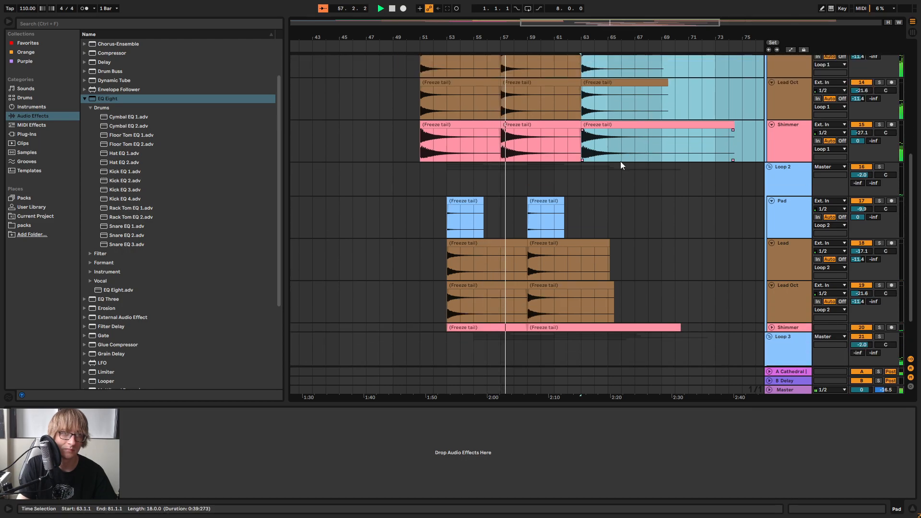
scroll(620, 161, "up", 2)
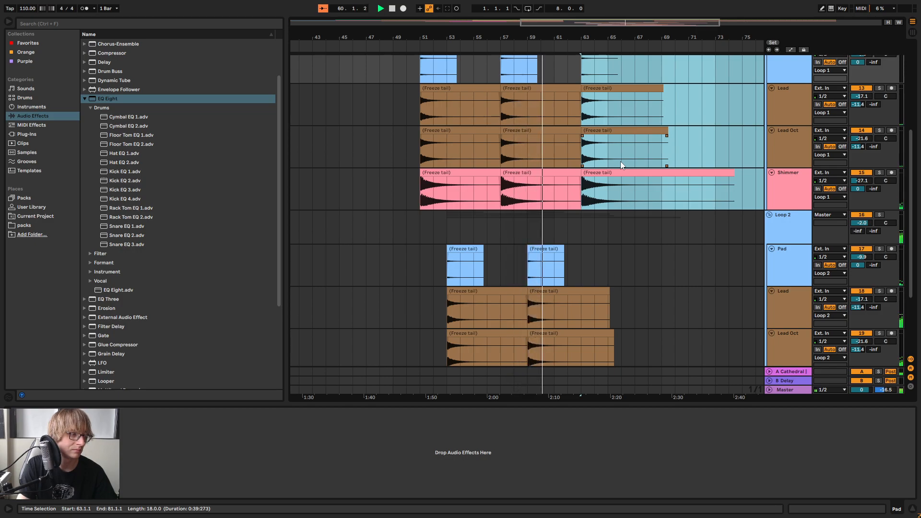
scroll(620, 161, "down", 3)
scroll(620, 164, "down", 3)
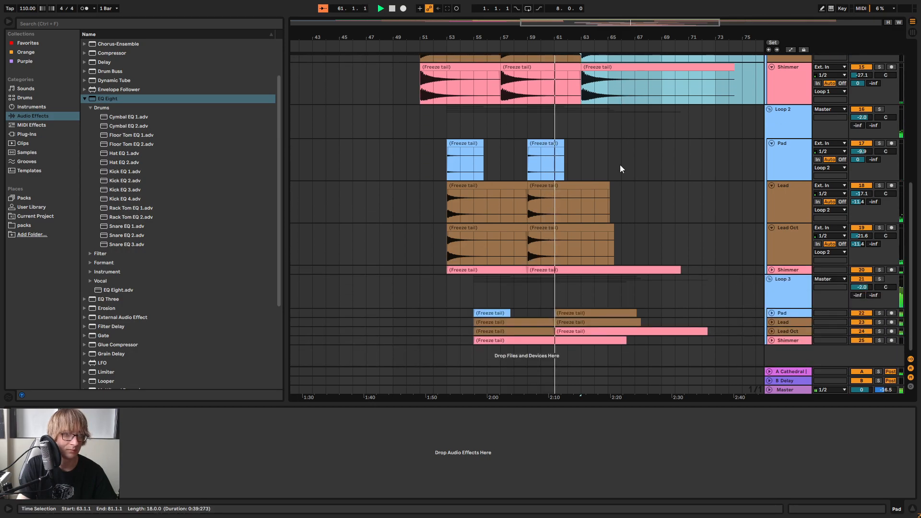
key("ctrl+z")
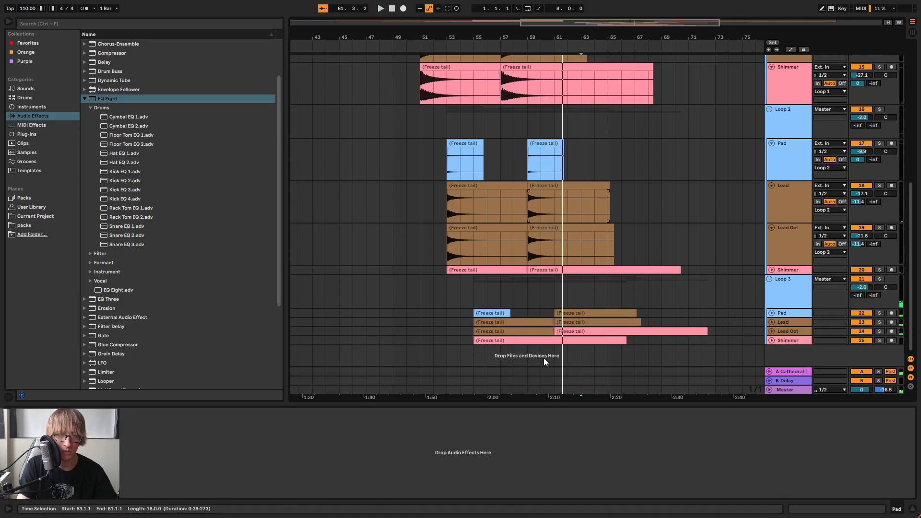
key("ctrl+z")
Paste another set of the copied tails into the Loop 3 tracks at bar 61, starting on its Pad track
left_click(559, 318)
left_click(560, 314)
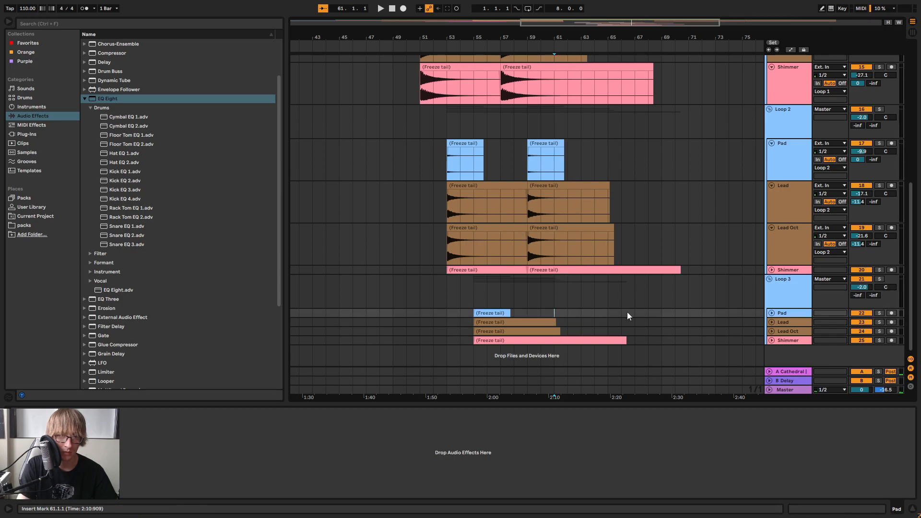
key("ctrl+v")
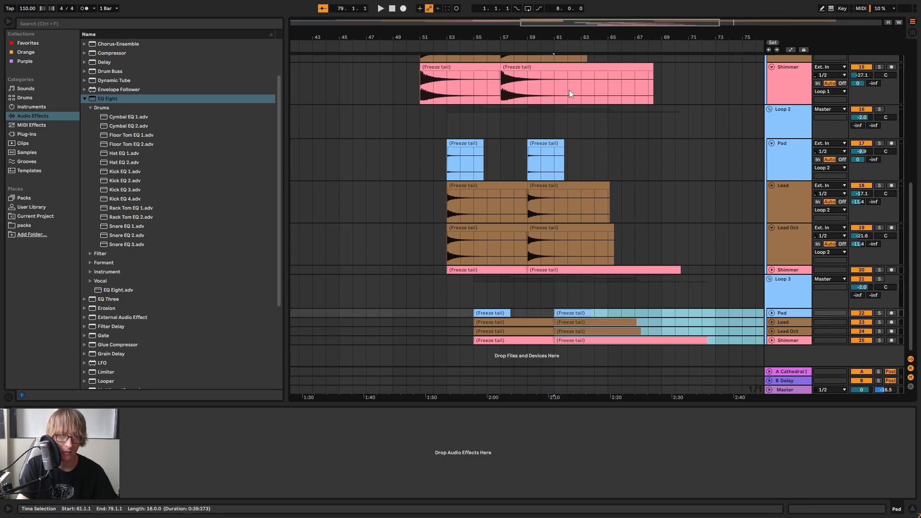
key("ctrl+z")
left_click(560, 313)
key("ctrl+v")
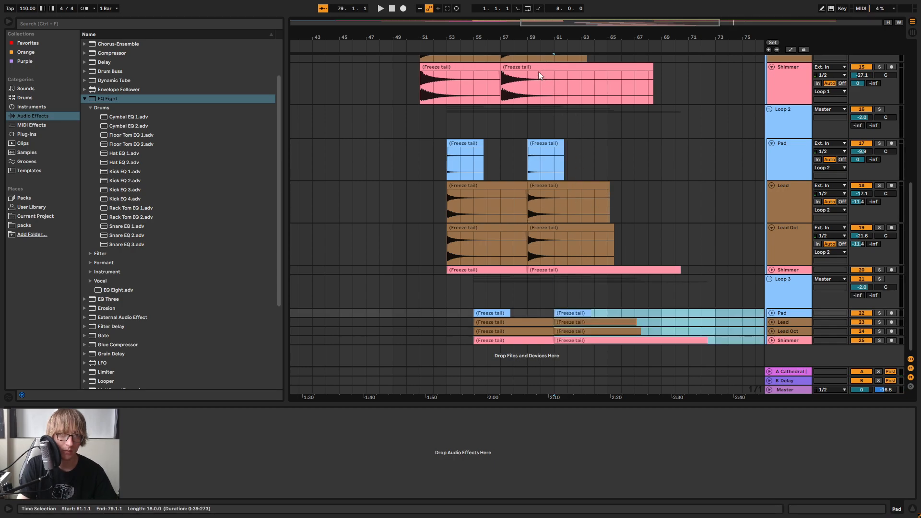
Play from about bar 58 and paste another set of the copied tails into the Loop 1 tracks at bar 63
left_click(518, 47)
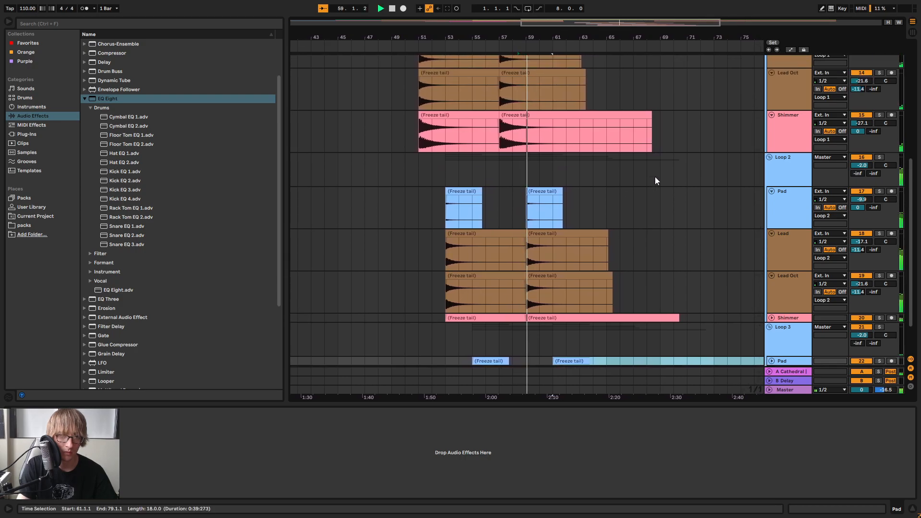
scroll(655, 181, "up", 6)
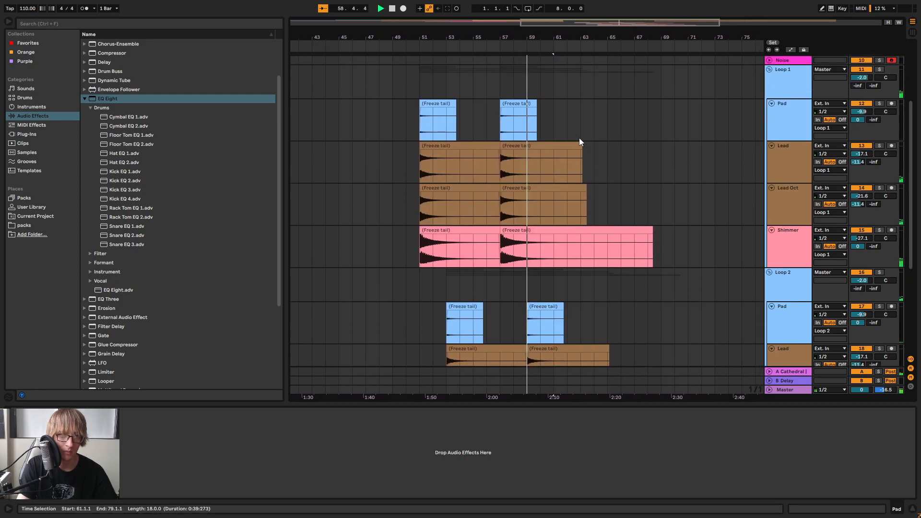
left_click(580, 125)
key("ctrl+v")
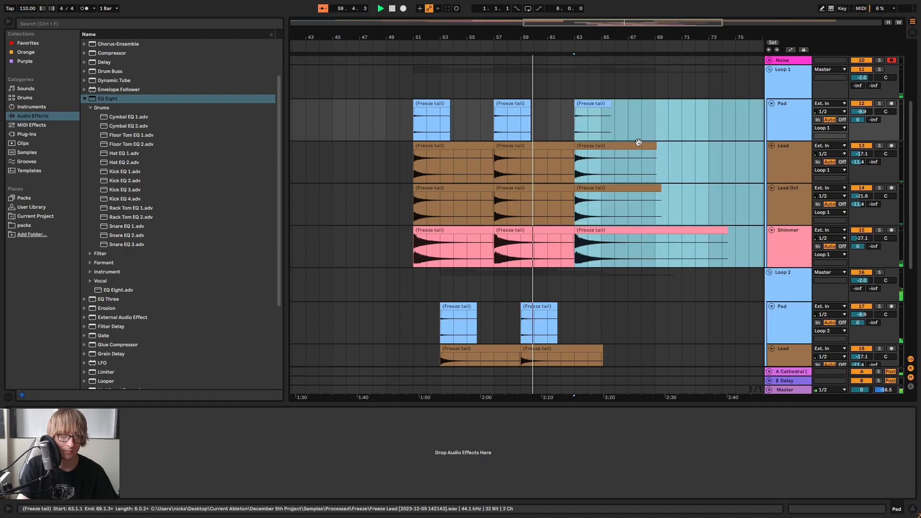
Check how the repeated Loop 1 tails overlap the main parts returning at bar 65 during playback
scroll(638, 142, "down", 3)
scroll(638, 143, "up", 8)
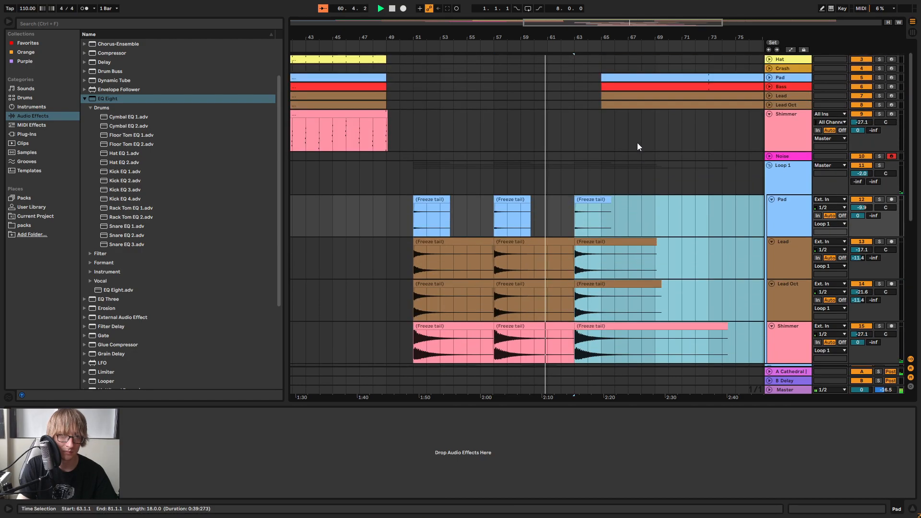
left_click_drag(612, 36, 579, 37)
scroll(559, 171, "down", 5)
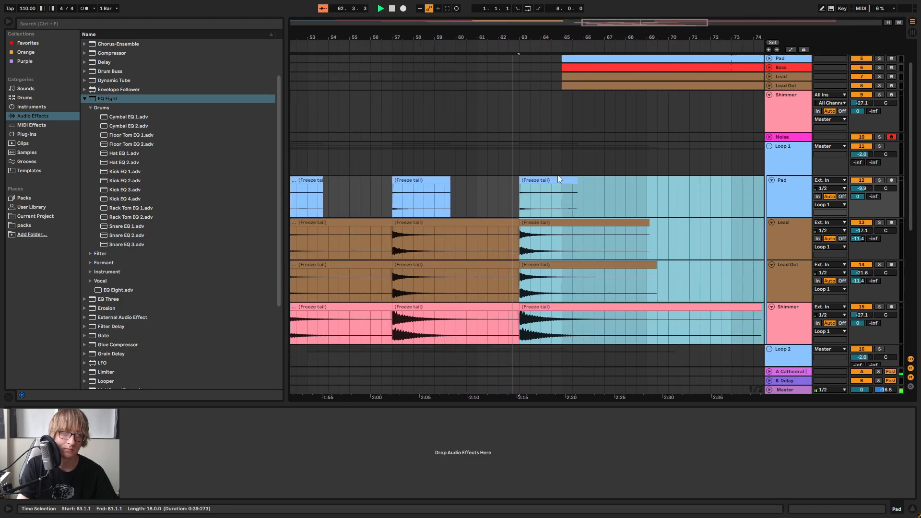
scroll(556, 162, "up", 4)
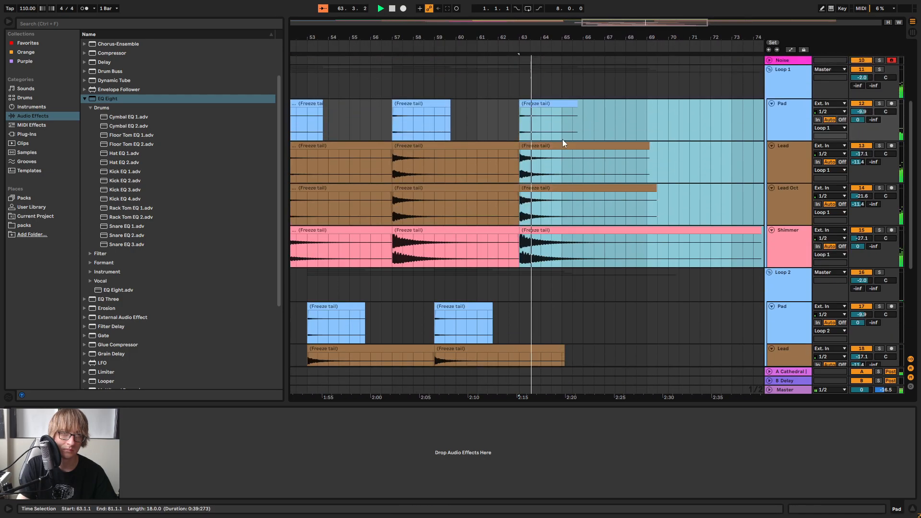
scroll(562, 139, "down", 3)
scroll(562, 139, "up", 6)
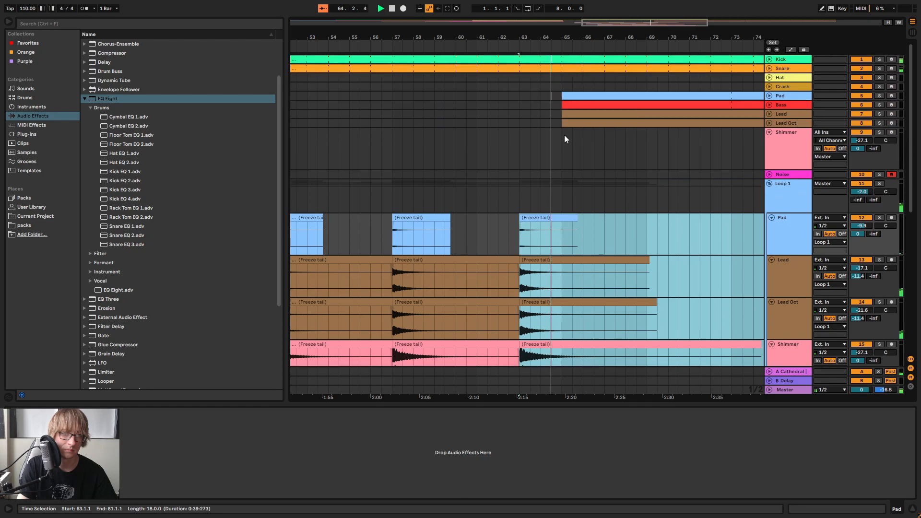
left_click_drag(576, 41, 577, 26)
Fold the individual Pad, Lead, Lead Oct and Shimmer tracks inside the Loop 1 and Loop 2 groups
left_click(771, 218)
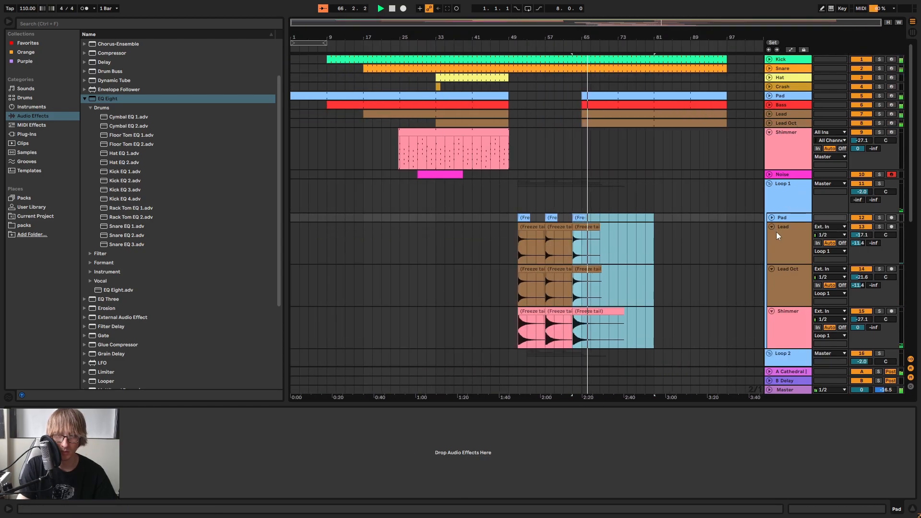
left_click(771, 226)
left_click(771, 235)
left_click(771, 245)
left_click(772, 256)
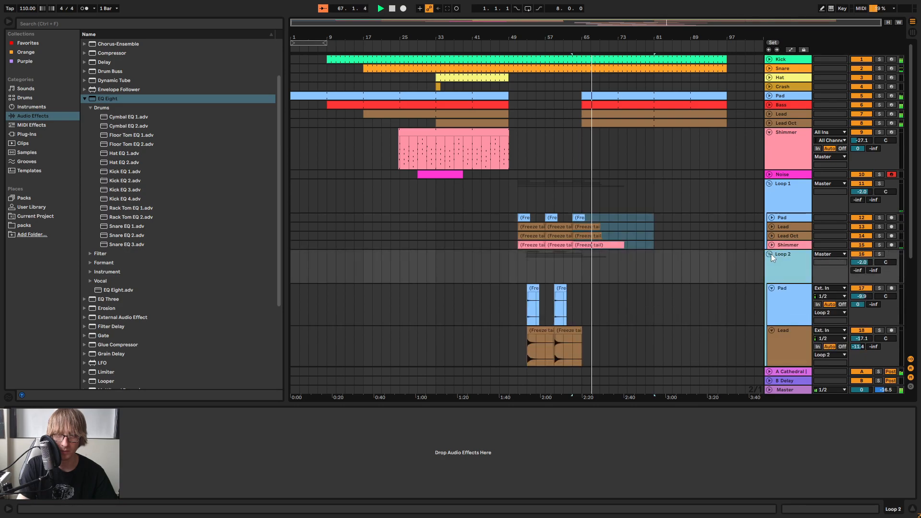
left_click(771, 288)
left_click(772, 297)
scroll(766, 280, "down", 3)
left_click(770, 248)
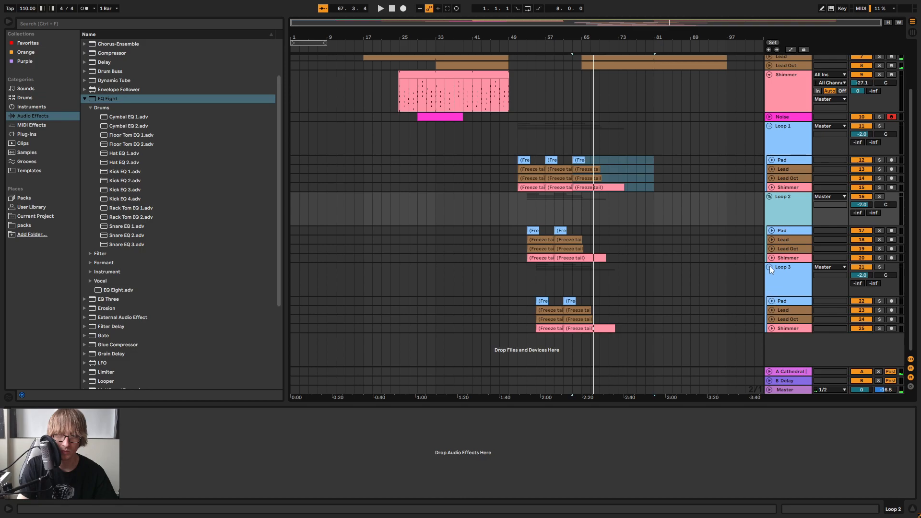
Collapse the Loop 3, Loop 2 and Loop 1 groups
left_click(769, 267)
scroll(776, 217, "up", 3)
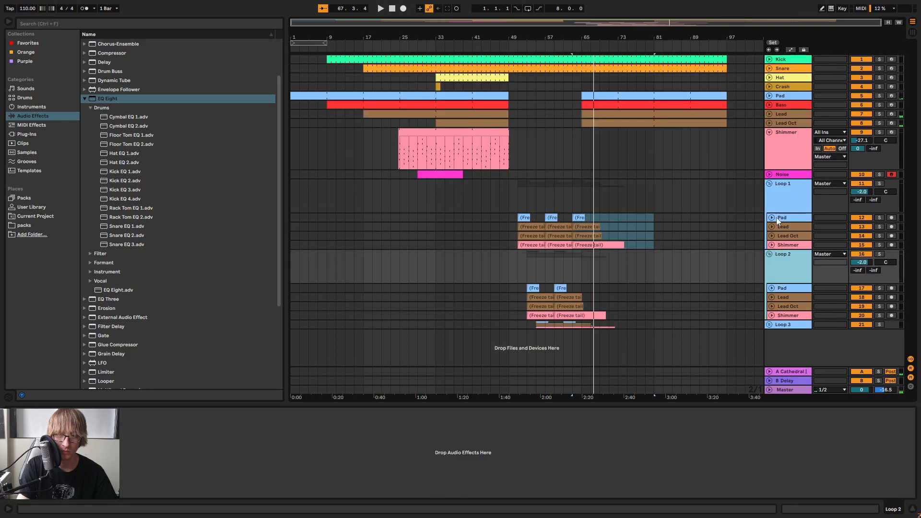
left_click(769, 254)
left_click(768, 183)
left_click(672, 201)
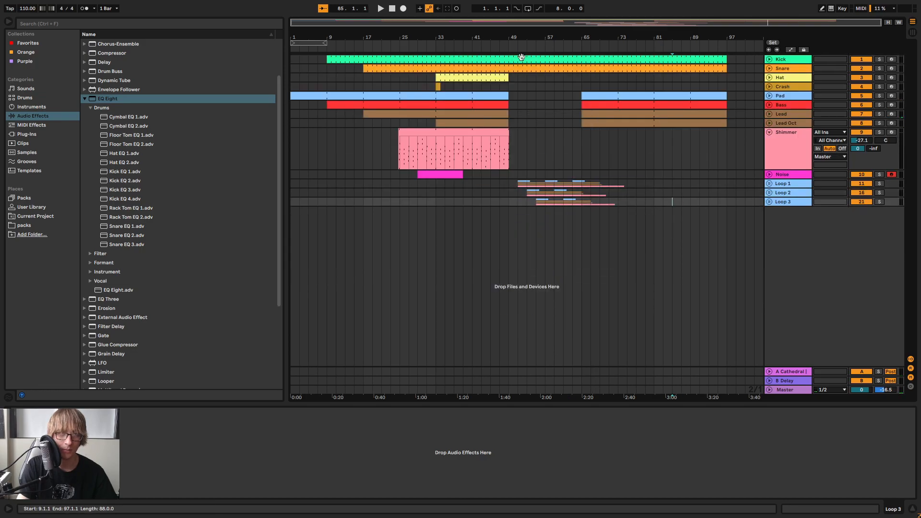
Play the transition from about bar 43 into the break and listen to the layered tails
left_click_drag(525, 37, 567, 52)
left_click(487, 43)
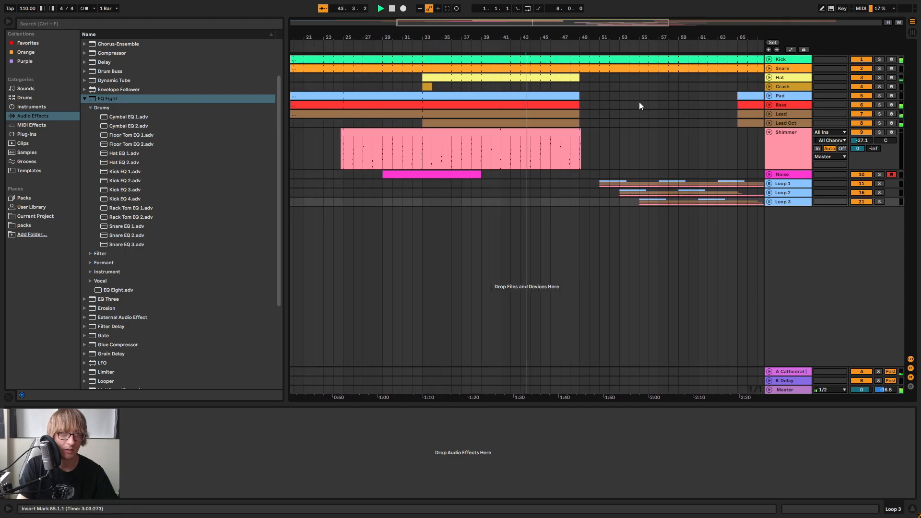
left_click(607, 123)
left_click_drag(564, 41, 406, 47)
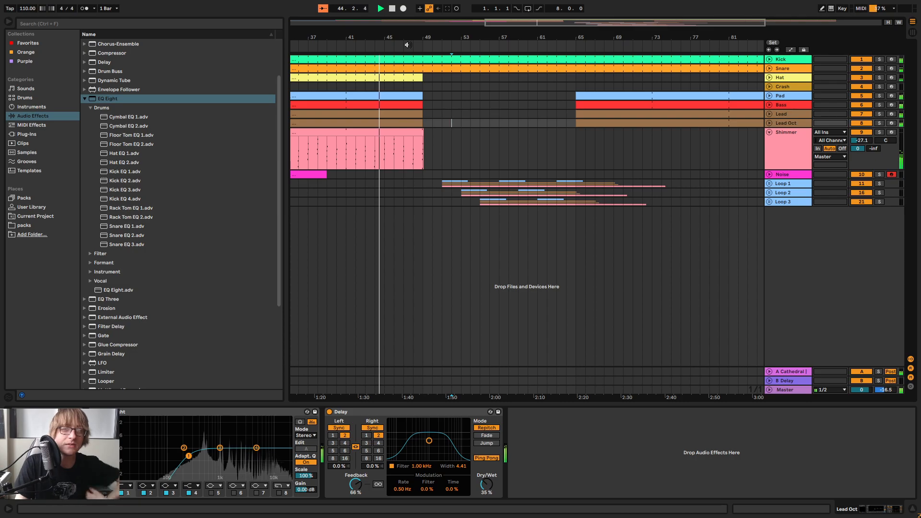
left_click_drag(607, 38, 603, 37)
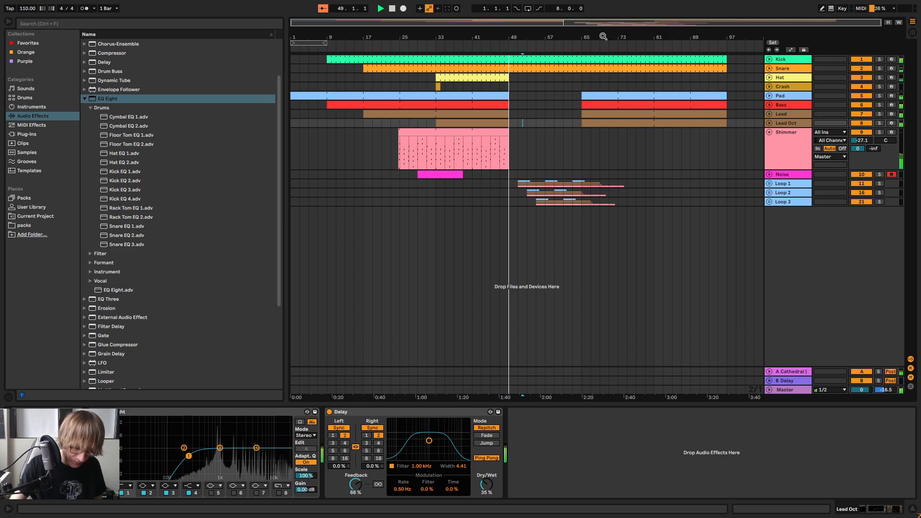
left_click_drag(522, 33, 527, 31)
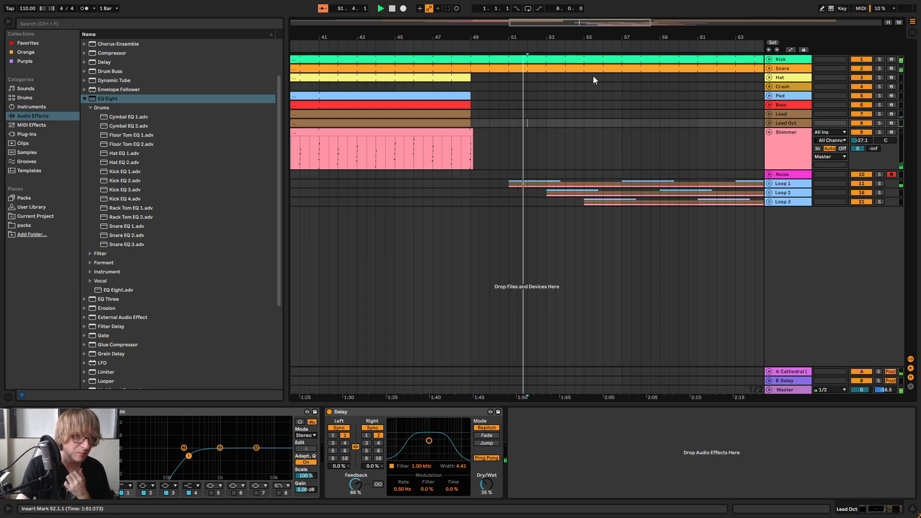
Unfold the Lead track, copy the last half bar of Lead and Lead Oct before bar 49, and paste it at bar 50.3
left_click_drag(541, 34, 513, 44)
left_click(768, 114)
left_click(513, 44)
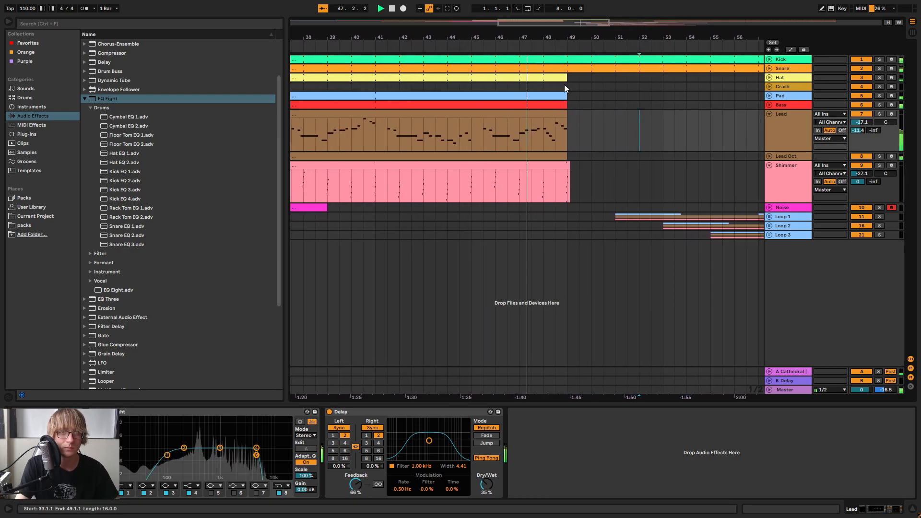
left_click_drag(585, 37, 518, 43)
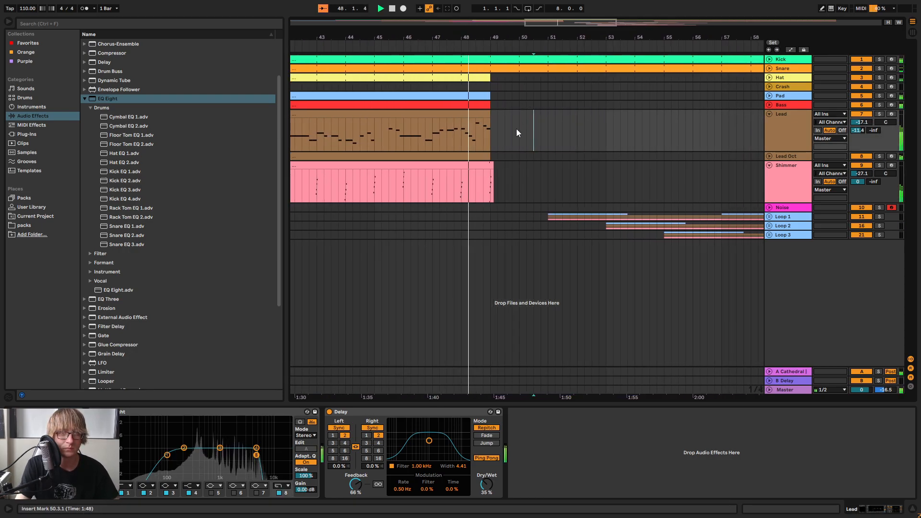
left_click_drag(471, 139, 493, 158)
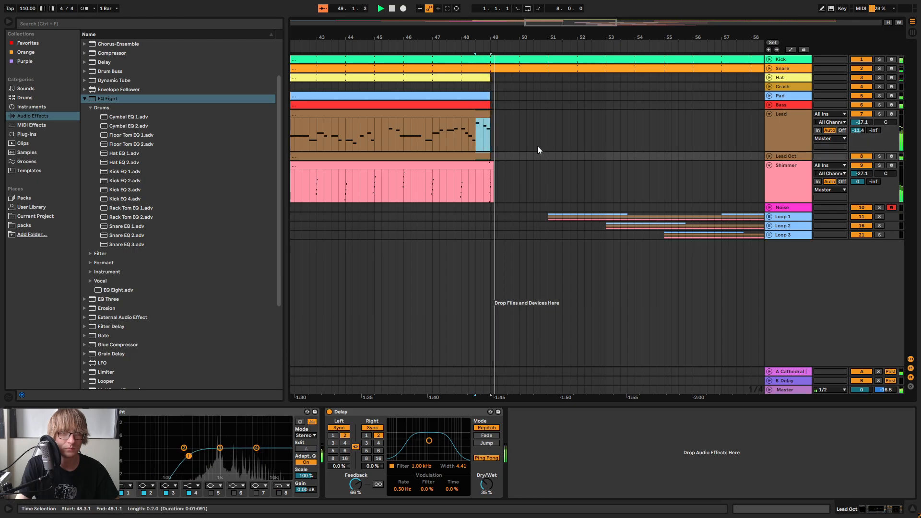
key("ctrl+c")
left_click(537, 125)
key("ctrl+v")
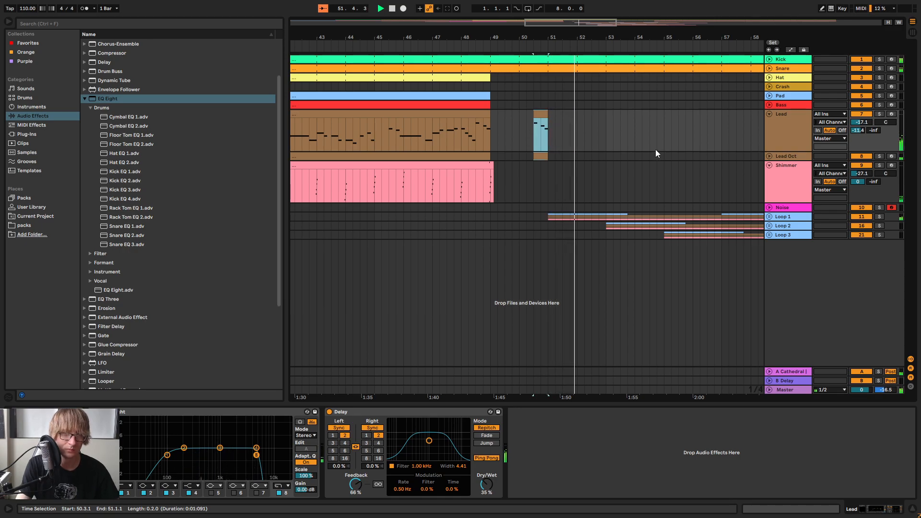
Paste the lead phrase once more in bar 52, then delete the pasted Lead and Lead Oct phrases between bars 50.2 and 55.2
left_click(593, 126)
key("ctrl+v")
left_click_drag(524, 155, 674, 111)
left_click_drag(628, 36, 492, 35)
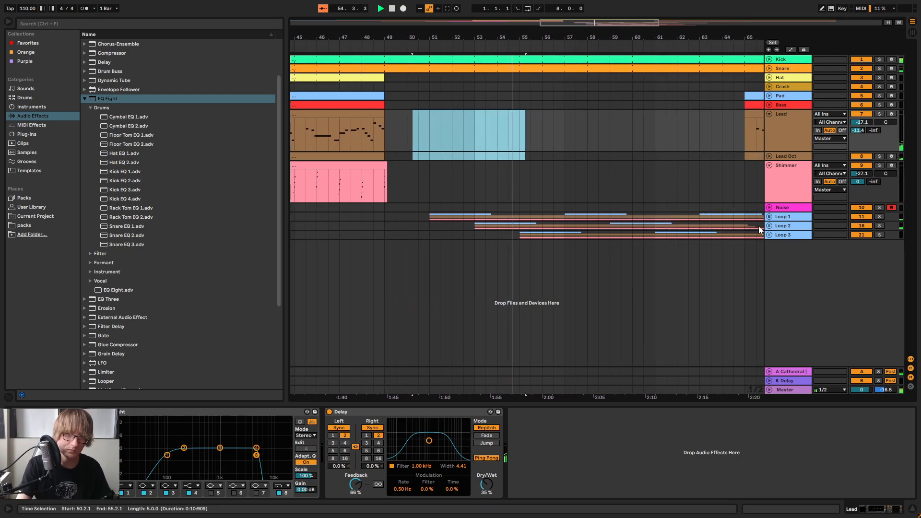
Expand Loop 3 and set the warp mode of its four freeze-tail clips at bar 55 to Complex Pro
left_click(769, 234)
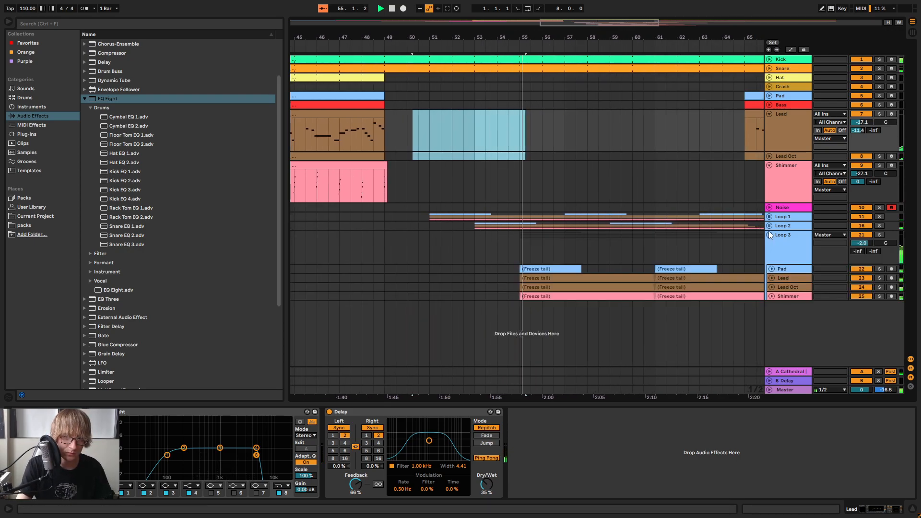
left_click(545, 268)
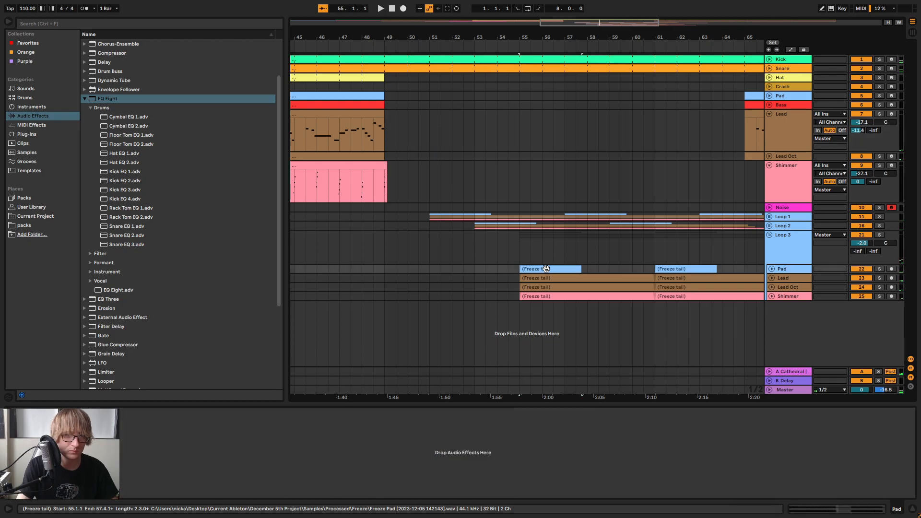
left_click(541, 295)
left_click(542, 278)
double_click(544, 268)
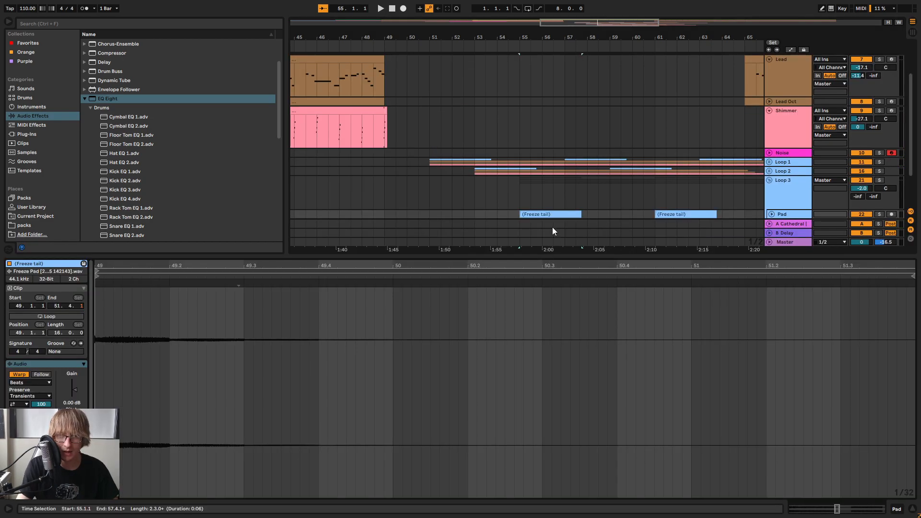
scroll(551, 232, "down", 2)
left_click(551, 193, "shift")
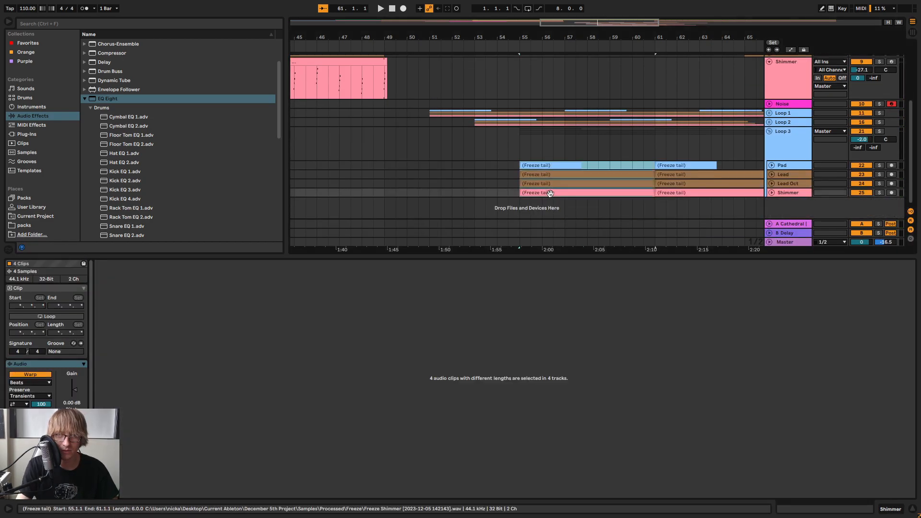
left_click(37, 382)
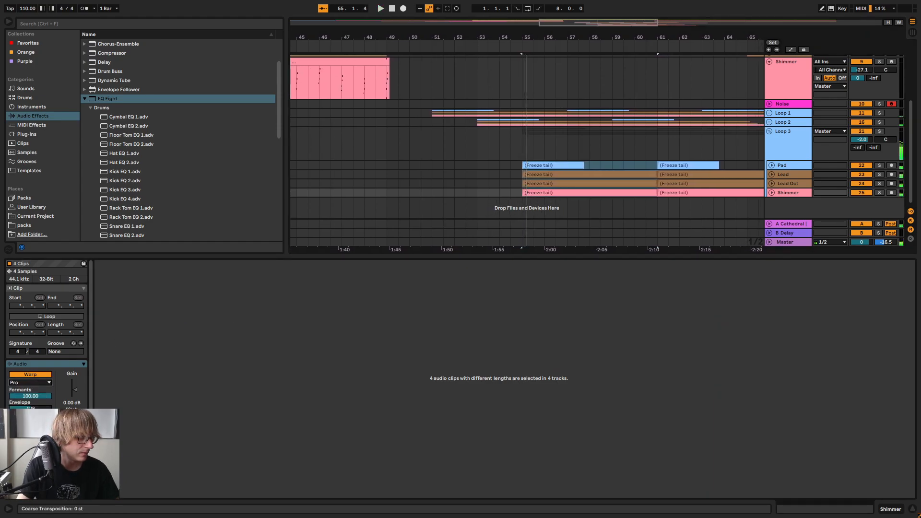
Raise the coarse transposition of the four Loop 3 freeze tails at bar 55 in semitone steps, auditioning each change
key("Up")
key("space")
key("space")
key("Up")
key("space")
key("Up")
key("space")
key("space")
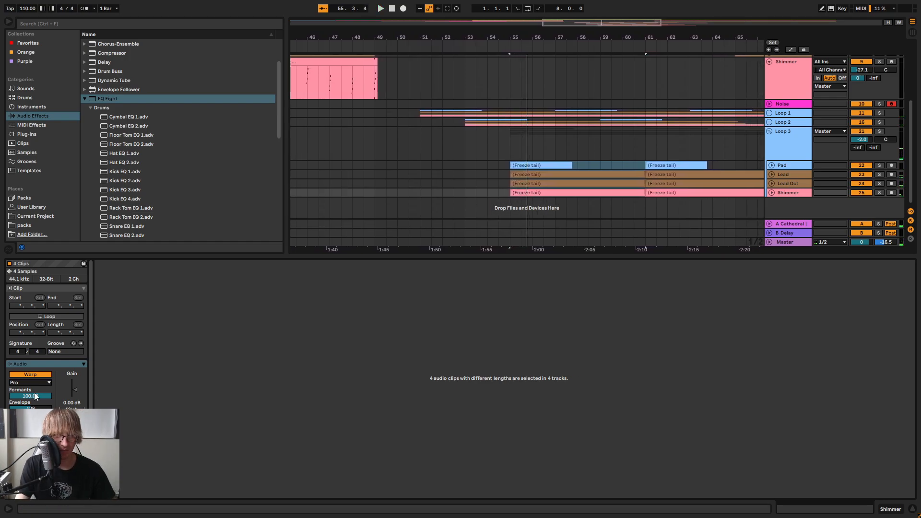
Switch the warp mode of the four Loop 3 freeze tails at bar 55 to Complex and audition them
left_click(29, 418)
key("space")
key("space")
key("space")
key("space")
key("space")
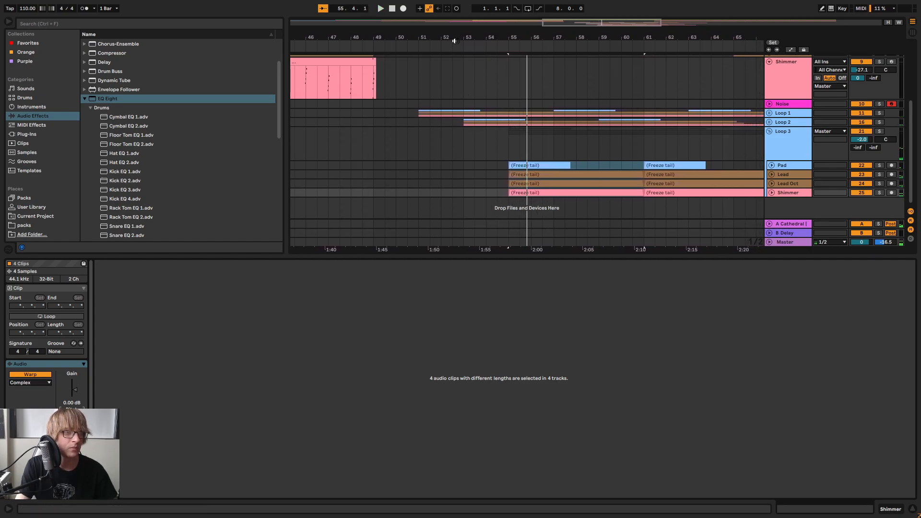
Play the entry into the break from about bar 48 and listen to the freeze tails
left_click(455, 41)
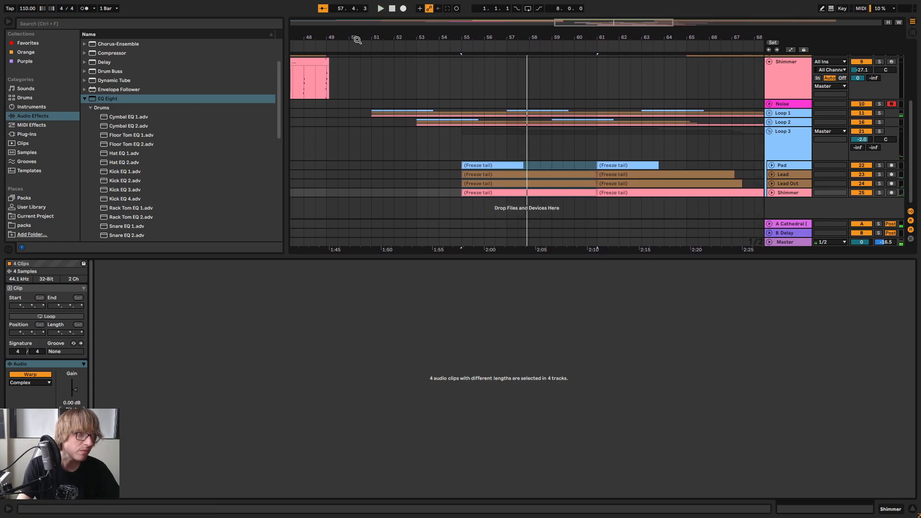
scroll(354, 88, "up", 2)
left_click(320, 43)
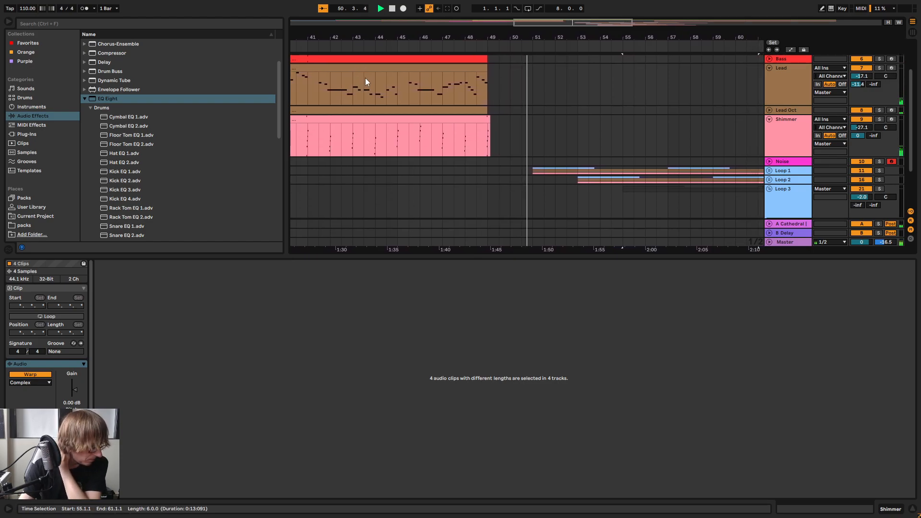
key("space")
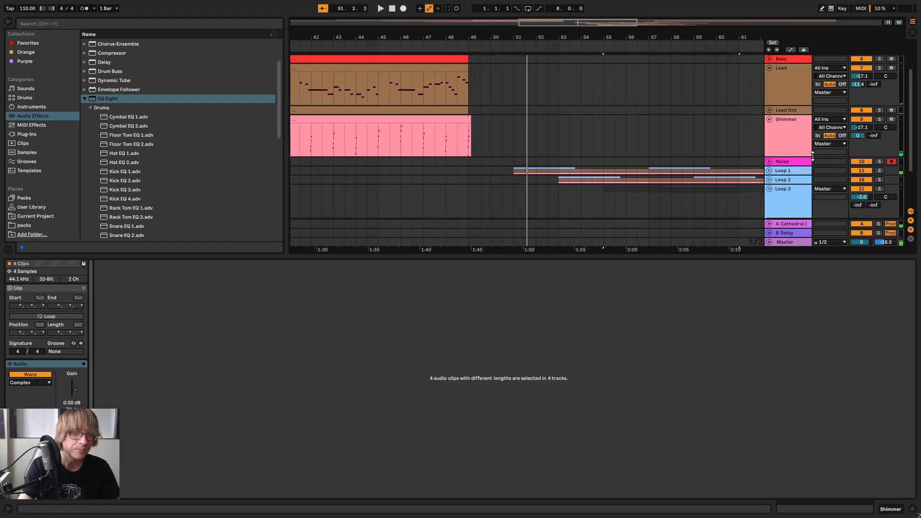
Expand Loop 1 and set the warp mode of its four freeze tails at bar 51 to Complex
left_click(769, 170)
scroll(543, 153, "down", 3)
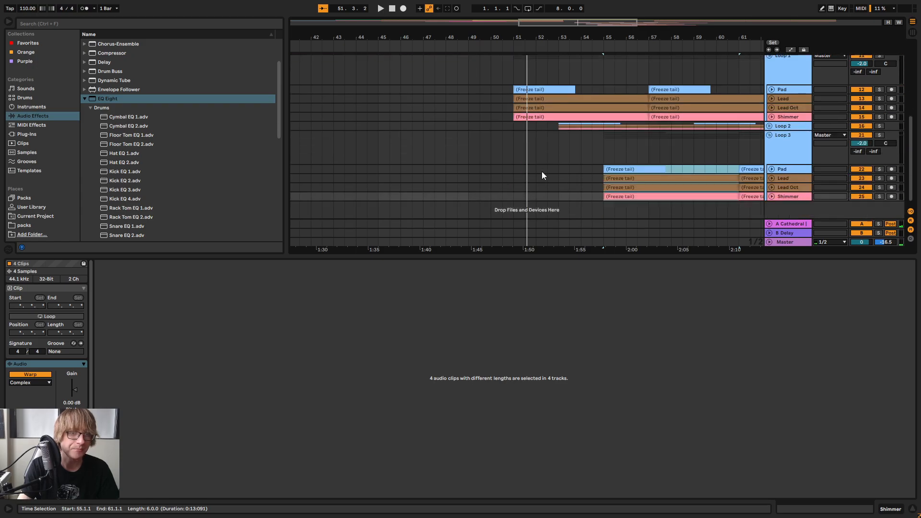
left_click(531, 90)
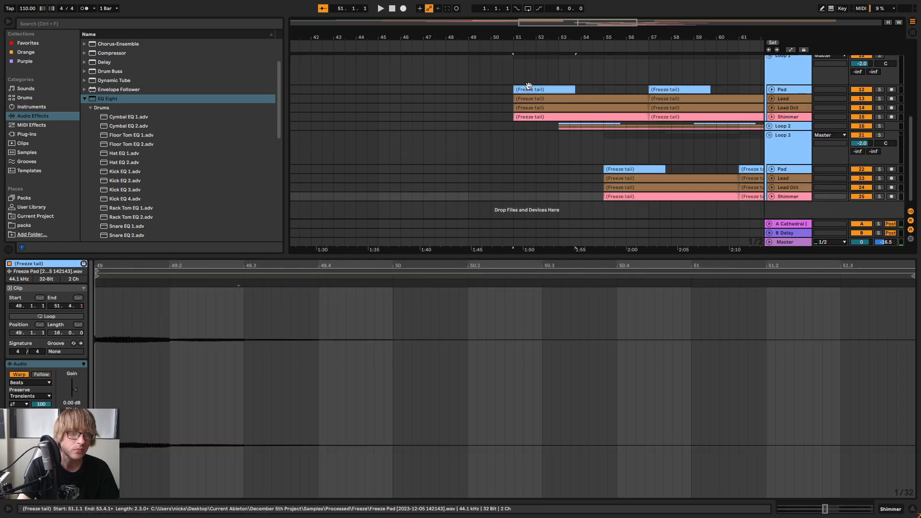
left_click(536, 117, "shift")
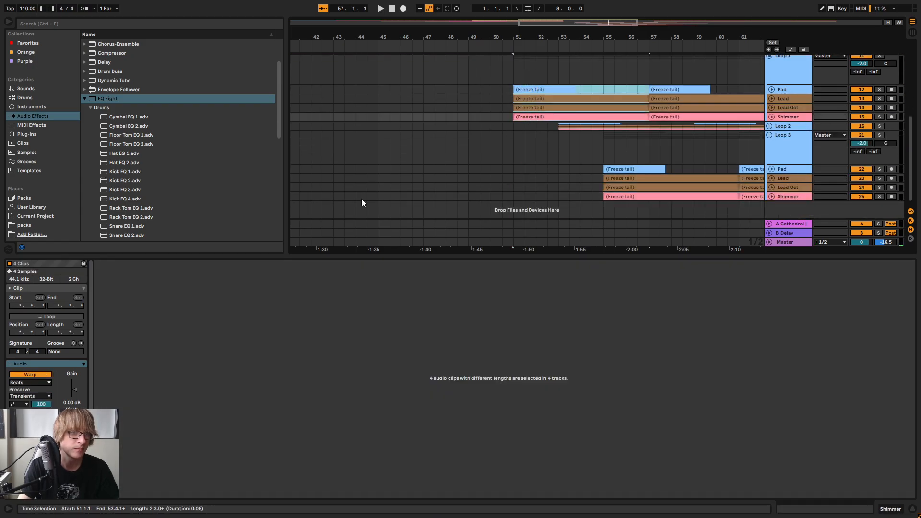
left_click(38, 383)
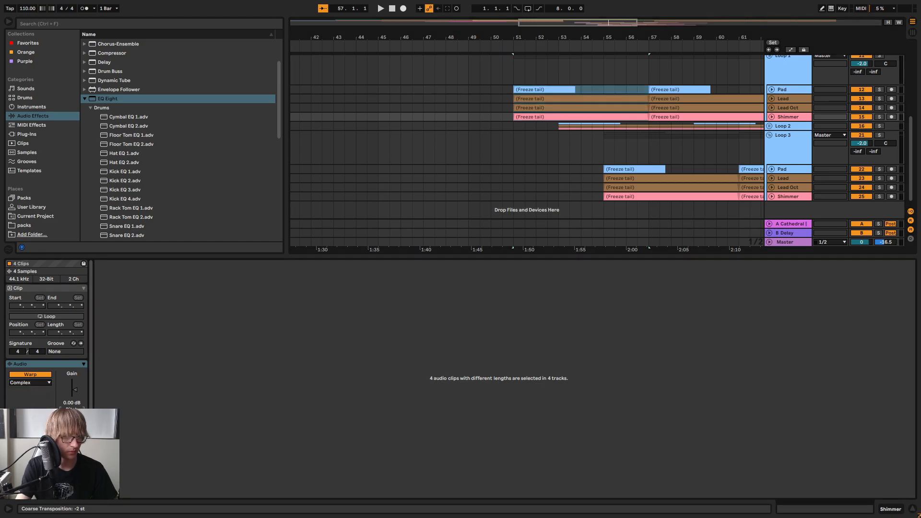
Set the coarse transposition of the four Loop 1 freeze tails at bar 51 to -5 st while auditioning them
key("space")
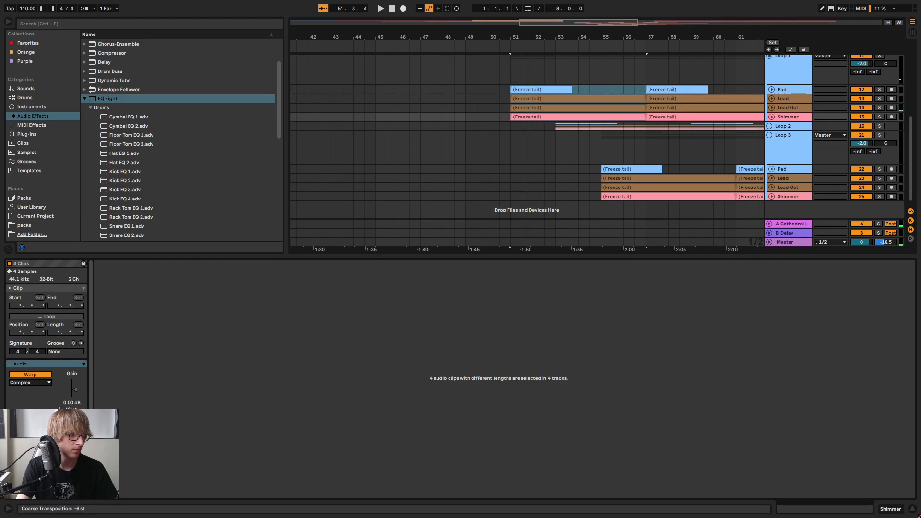
key("Up")
key("space")
key("space")
key("space")
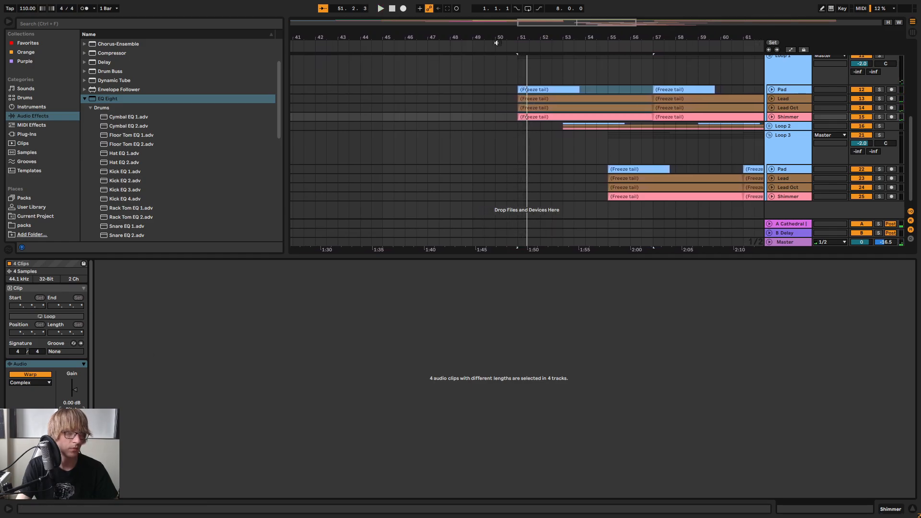
Play the transition from about bar 42 and again from about bar 48 to check the transposed Loop 1 tails
left_click(308, 45)
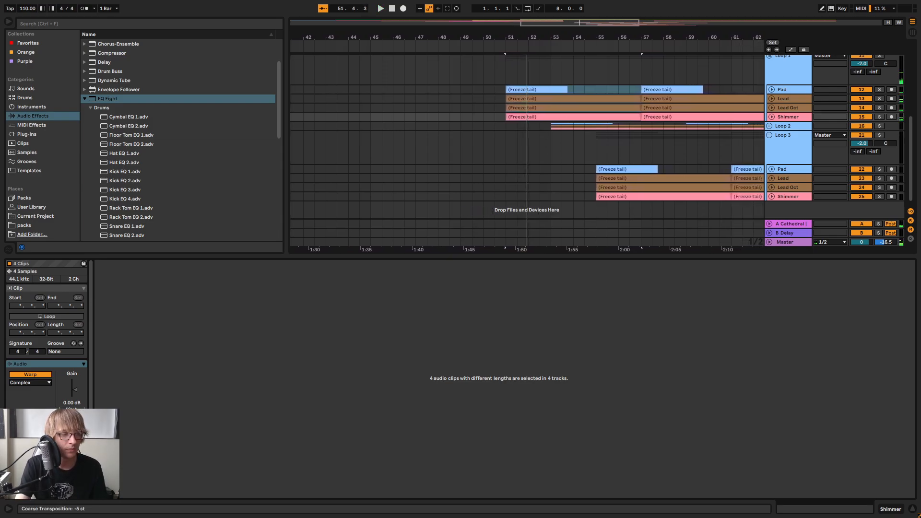
left_click(438, 44)
scroll(624, 121, "up", 2)
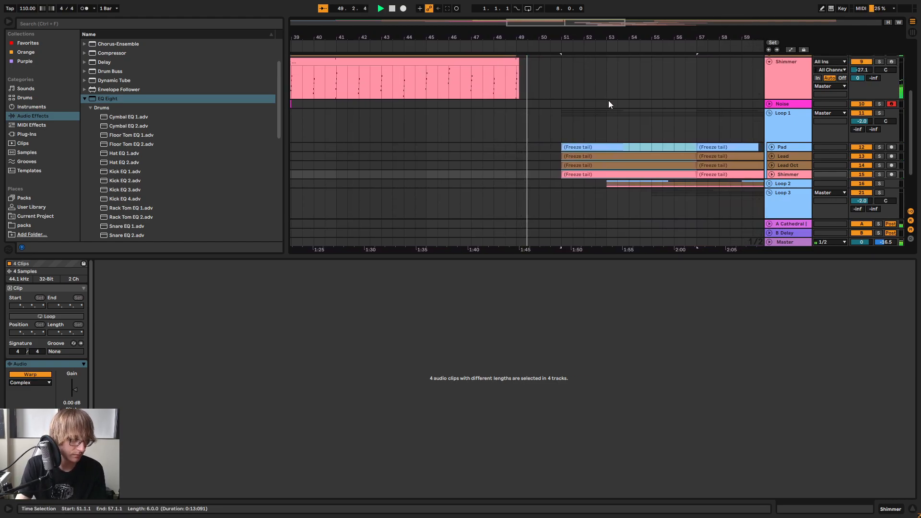
scroll(609, 103, "down", 2)
scroll(618, 127, "up", 1)
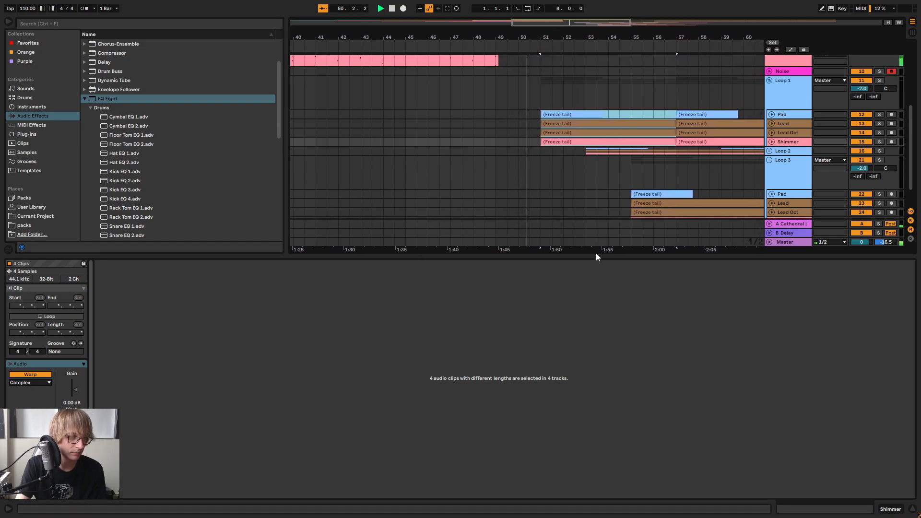
Enlarge the arrangement area, expand Loop 2 and select its four freeze tails starting at bar 59
left_click_drag(596, 256, 595, 367)
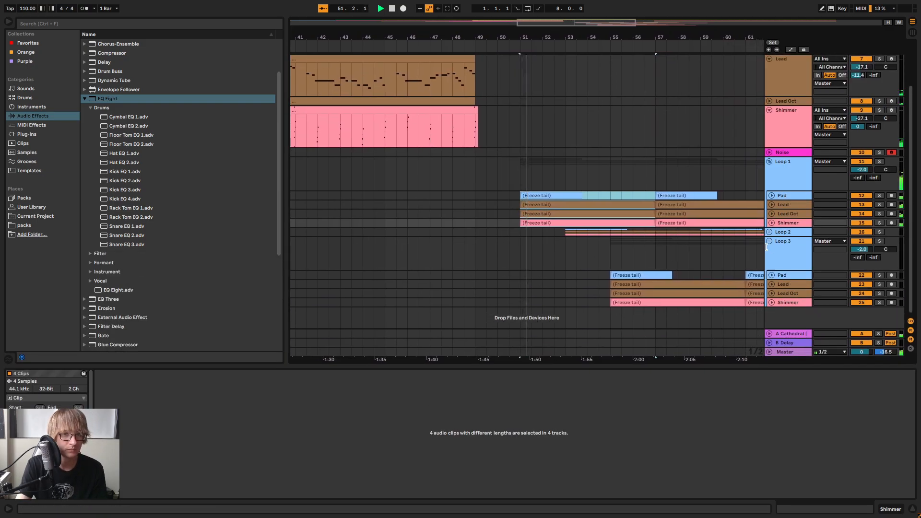
left_click(769, 232)
scroll(768, 235, "down", 2)
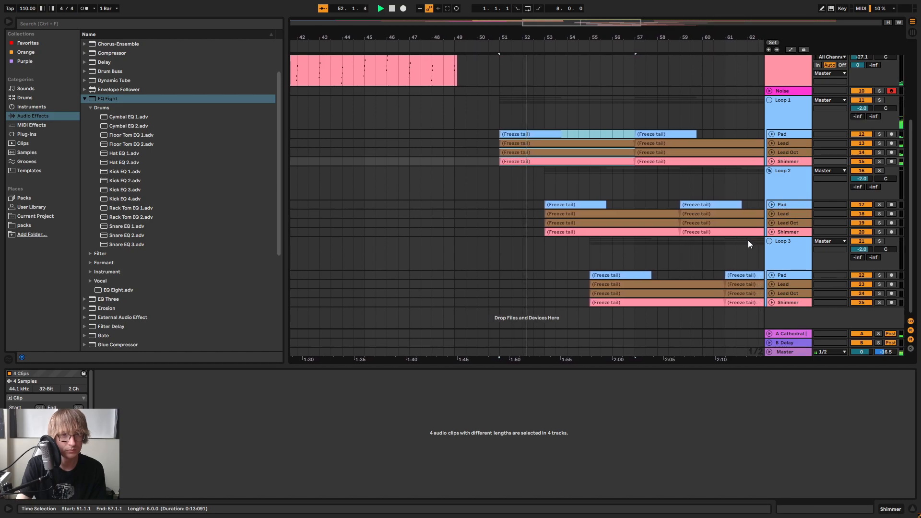
left_click_drag(520, 27, 417, 42)
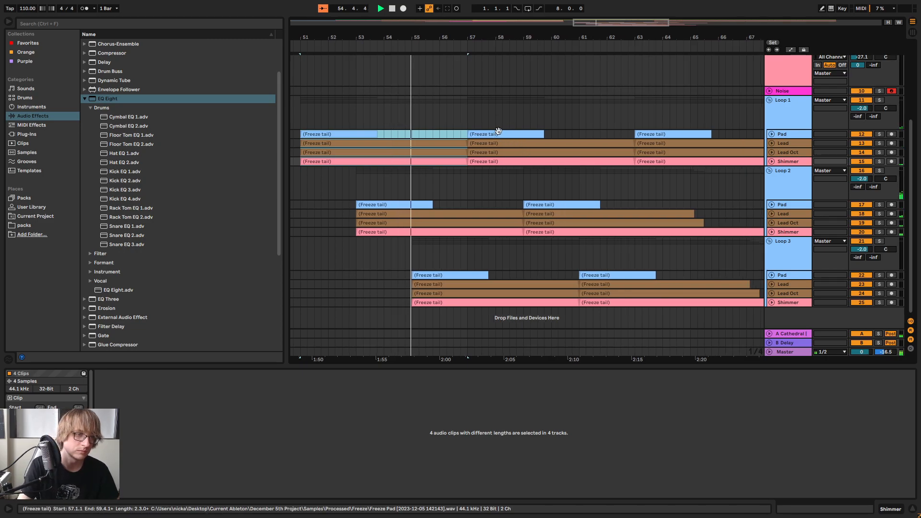
left_click(571, 205)
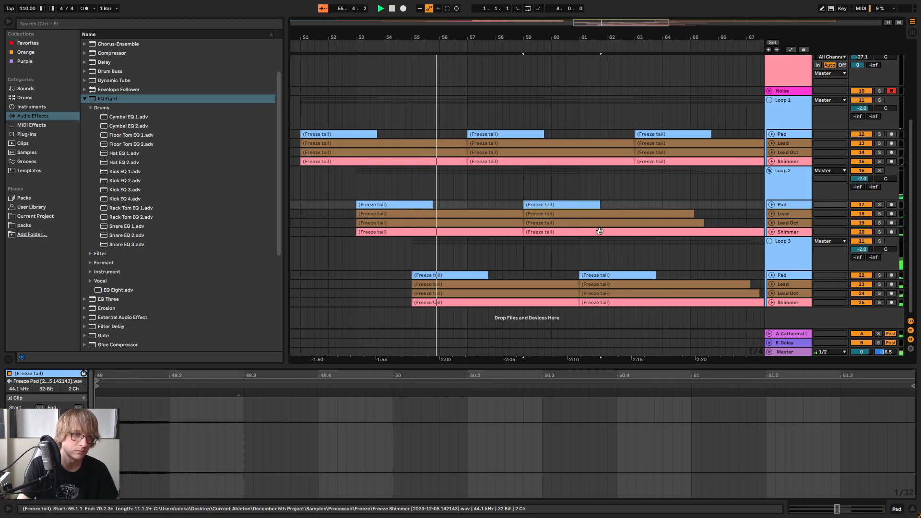
left_click(574, 232, "shift")
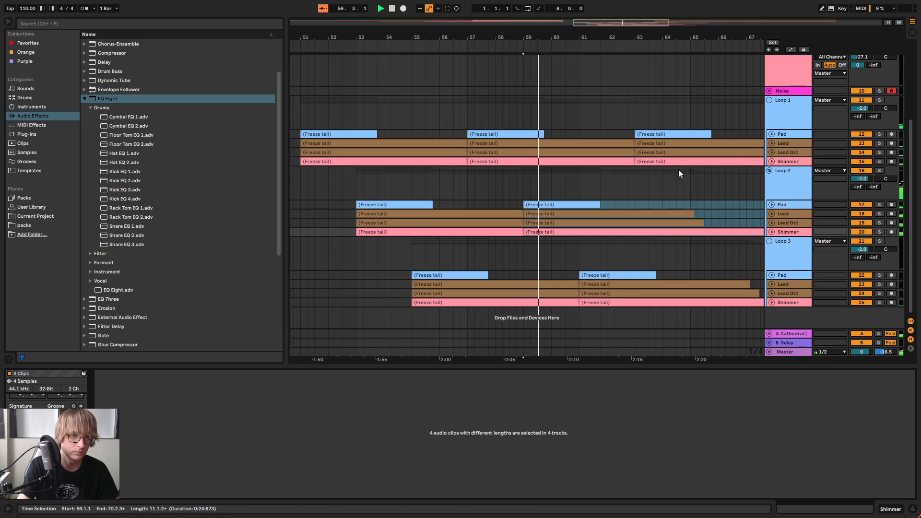
Set the coarse transposition of the four Loop 1 freeze tails at bar 63 to -5 st and collapse the clip editor
left_click_drag(665, 37, 493, 31)
left_click(492, 134)
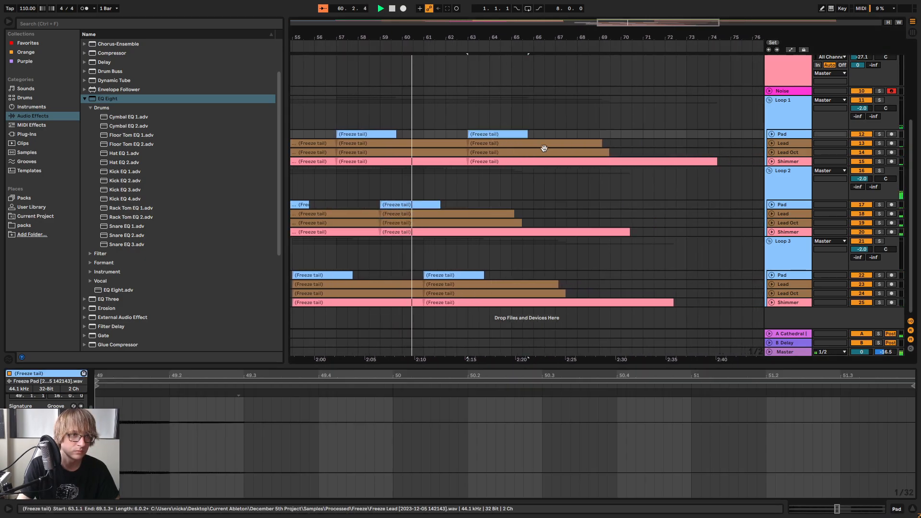
left_click(599, 161, "shift")
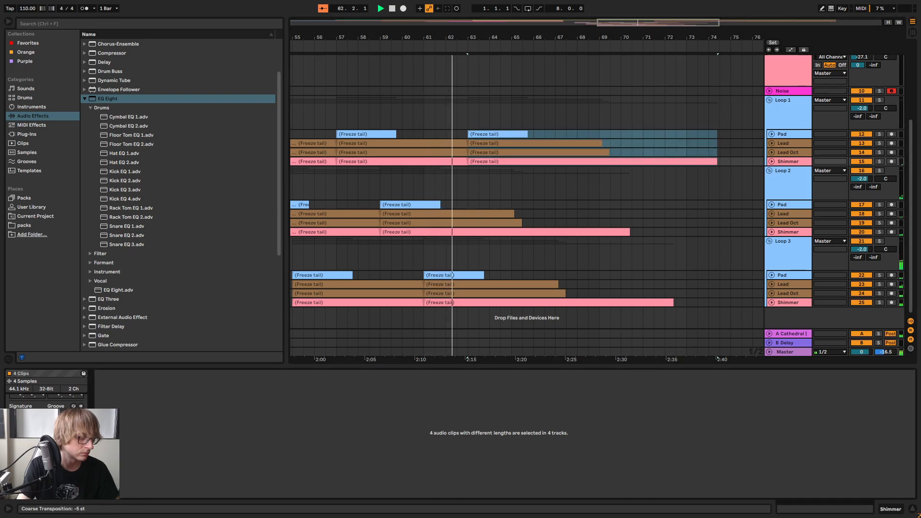
left_click_drag(456, 367, 461, 446)
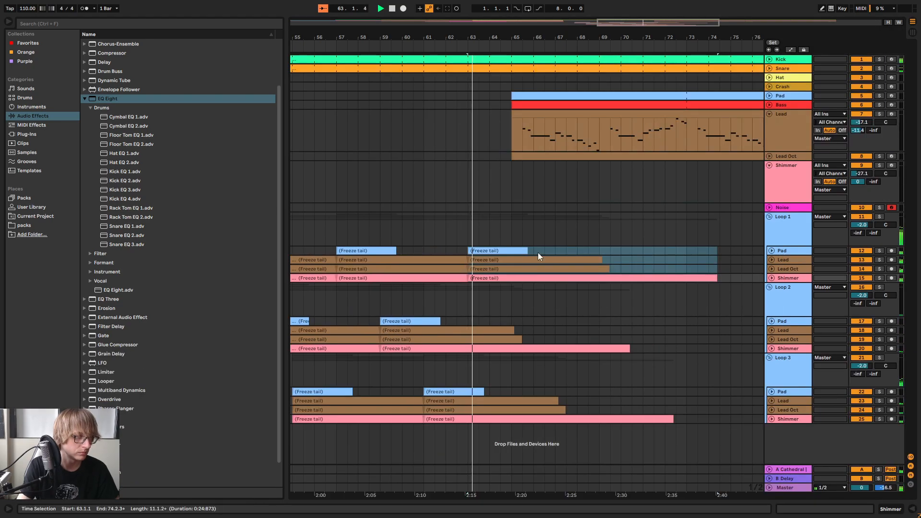
Unfold the Kick and Snare tracks and delete both parts from 64.1.3 to bar 65
left_click_drag(488, 38, 484, 41)
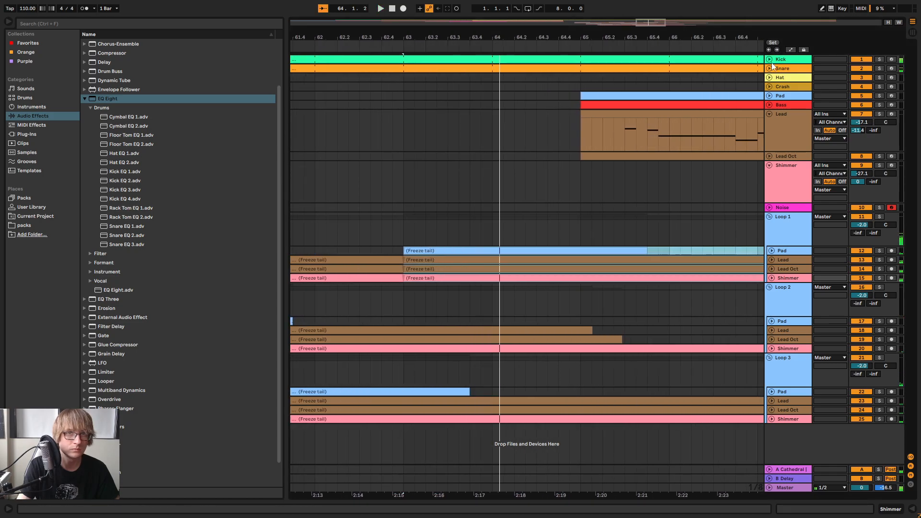
left_click(768, 68)
left_click(768, 59)
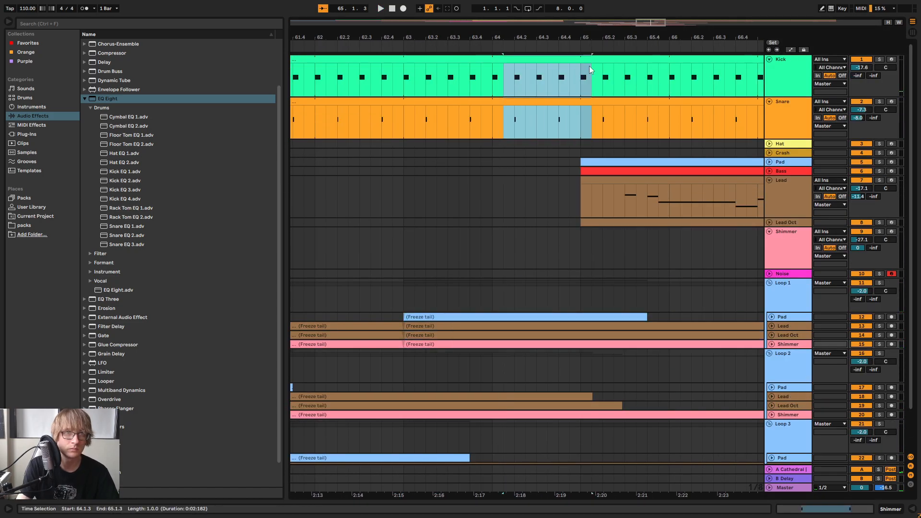
scroll(576, 68, "down", 5)
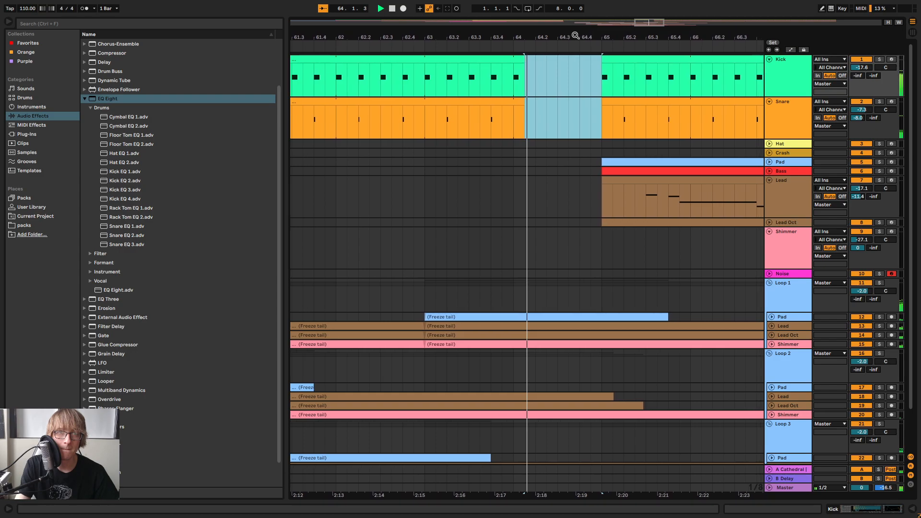
key("space")
Trim the start of the second Snare section from bar 65 to about bar 72
left_click_drag(568, 38, 468, 32)
left_click(436, 107)
left_click_drag(462, 102, 705, 102)
left_click(512, 188)
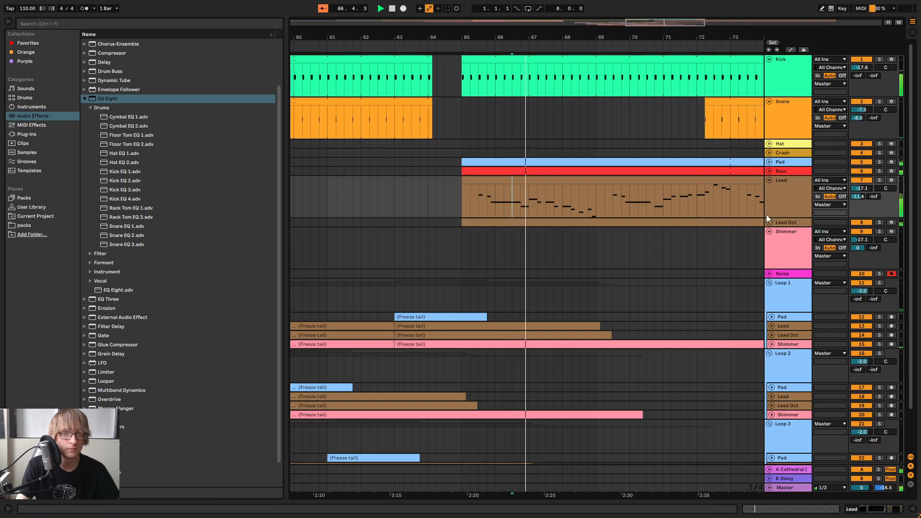
Fold the Lead track and trim the starts of the second Lead and Lead Oct sections to bar 81
left_click_drag(697, 40, 697, 284)
left_click(709, 248)
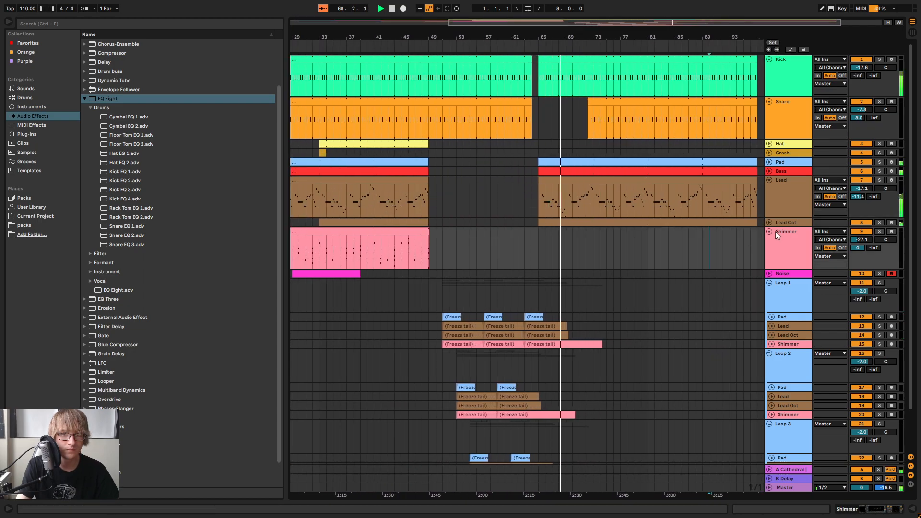
left_click(769, 180)
left_click(558, 189)
left_click_drag(540, 191, 650, 196)
mouse_move(539, 163)
left_mouse_down()
mouse_move(672, 164)
mouse_move(501, 167)
mouse_move(536, 169)
left_mouse_up()
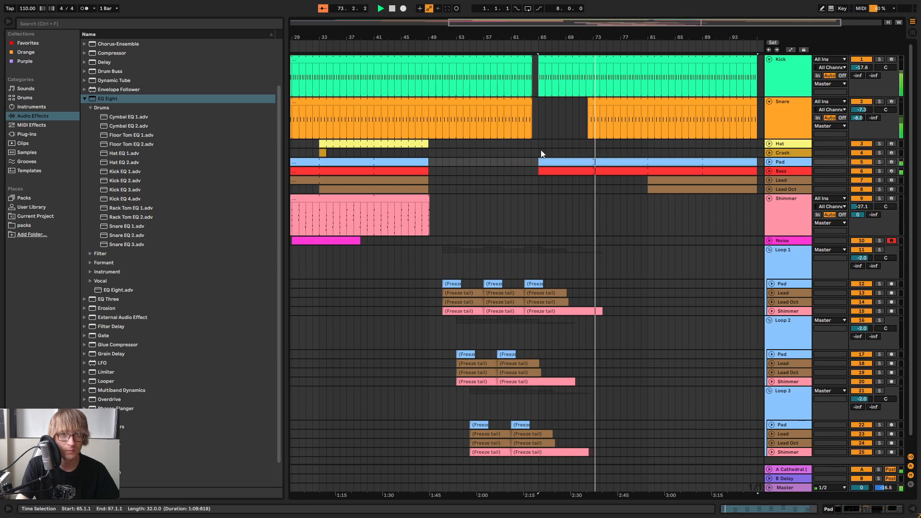
Trim the start of the second Kick section to bar 72 and the second Bass section to bar 73 during playback
left_click(517, 46)
left_click_drag(543, 38, 627, 64)
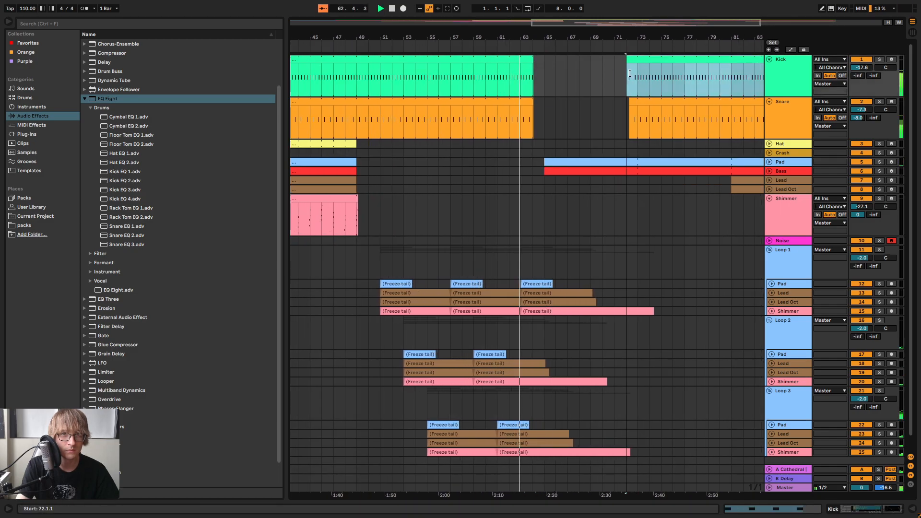
left_click_drag(546, 170, 594, 181)
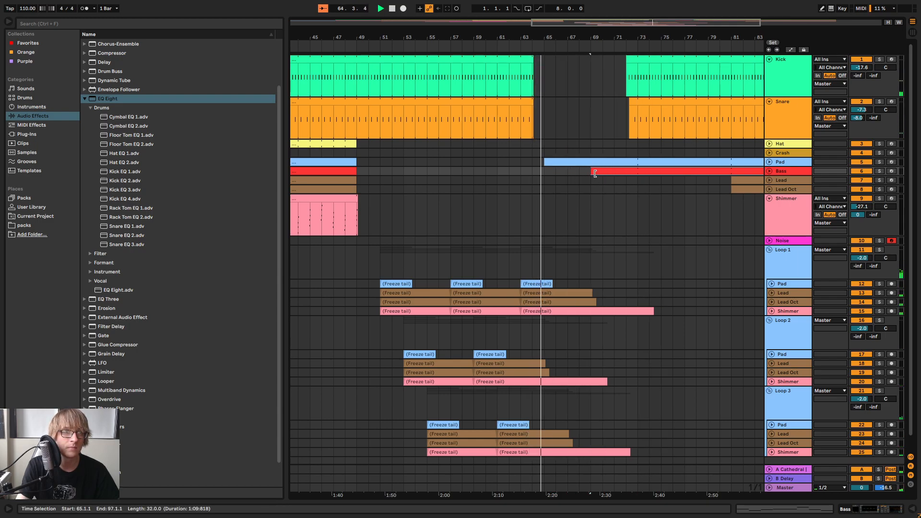
mouse_move(626, 65)
left_mouse_down()
mouse_move(529, 63)
mouse_move(636, 71)
mouse_move(627, 72)
left_mouse_up()
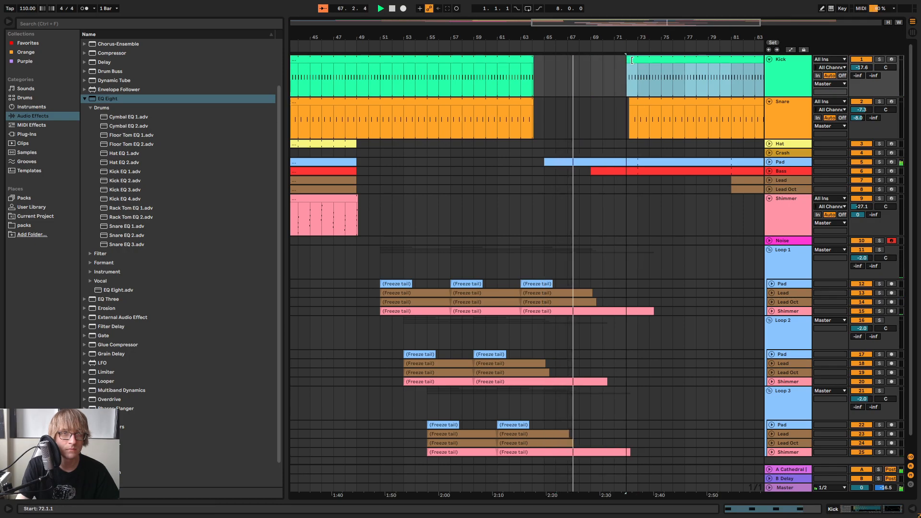
left_click_drag(596, 174, 638, 173)
Copy the Shimmer part from bar 33 to bar 40, paste it at bar 65 and extend it to about bar 78
left_click_drag(660, 38, 723, 37)
left_click_drag(424, 212, 460, 209)
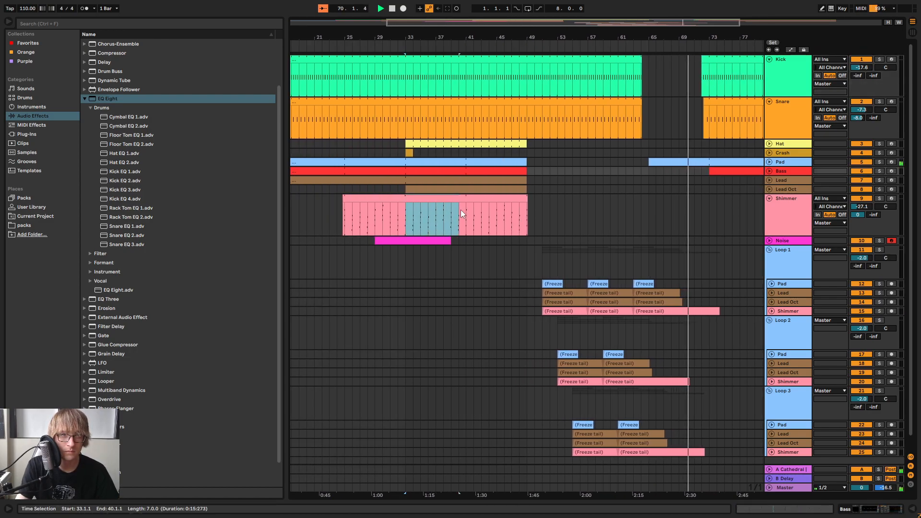
key("ctrl+c")
left_click(648, 204)
key("ctrl+v")
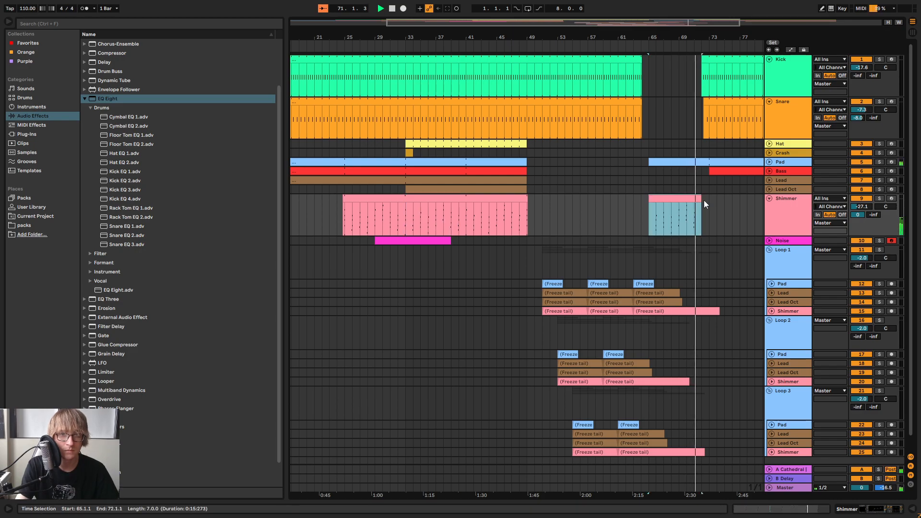
left_click_drag(699, 200, 744, 212)
Delete the Kick and Snare just before bar 73 so both parts re-enter at bar 73
left_click_drag(713, 38, 534, 70)
left_click(560, 117)
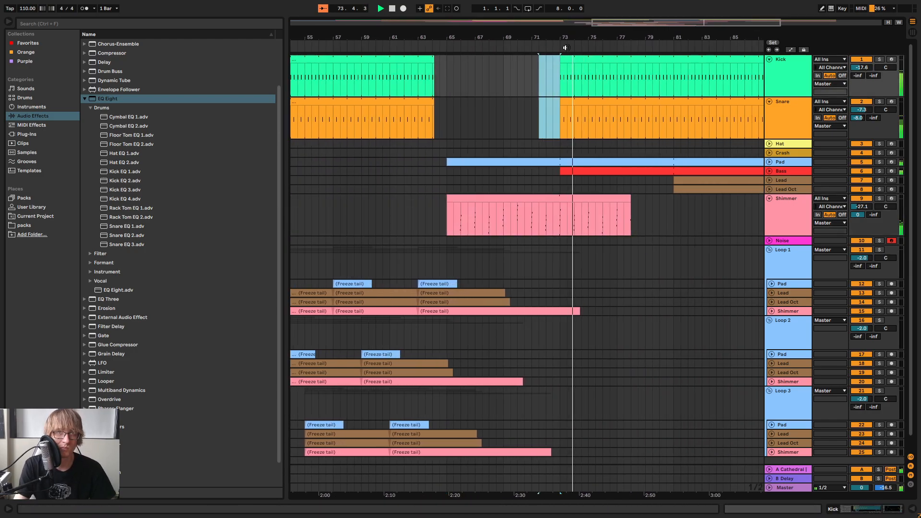
Extend the pasted Shimmer part at bar 65 so it ends at bar 81
scroll(529, 210, "right", 6)
left_click(530, 210)
left_click_drag(495, 200, 538, 213)
left_click_drag(645, 36, 683, 14)
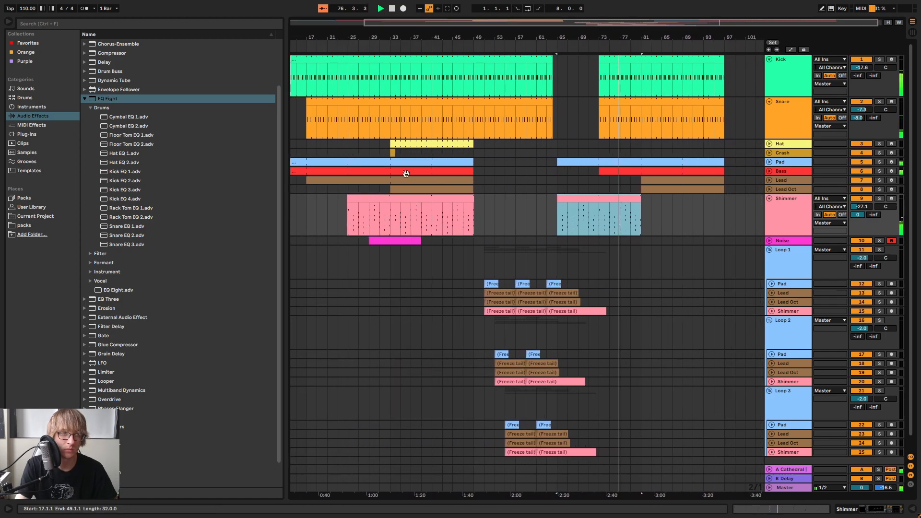
Copy the Hat and Crash parts from bars 33 to 49 and paste them at bar 81
left_click(419, 145)
key("Down")
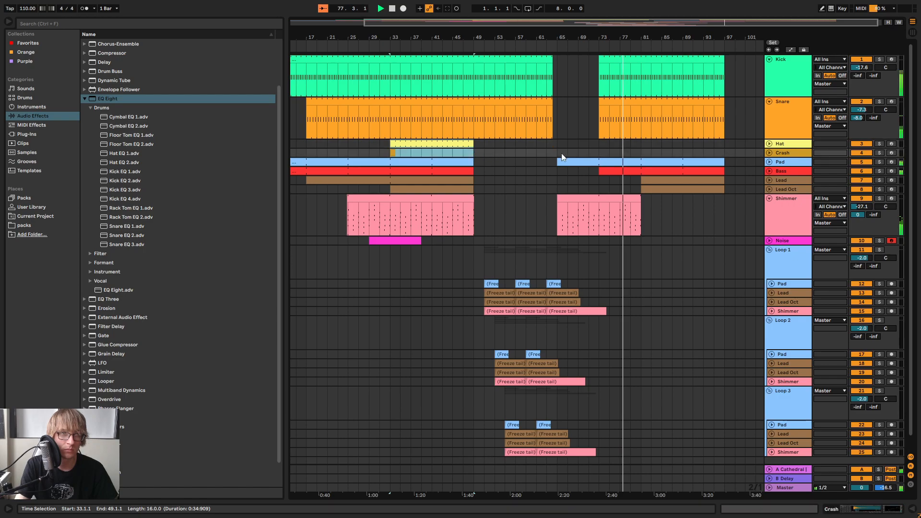
left_click(644, 144)
key("ctrl+v")
Copy the Noise track's range from bar 27 to bar 41 and paste it at bar 75
mouse_move(363, 242)
left_mouse_down()
mouse_move(398, 242)
mouse_move(362, 242)
left_mouse_up()
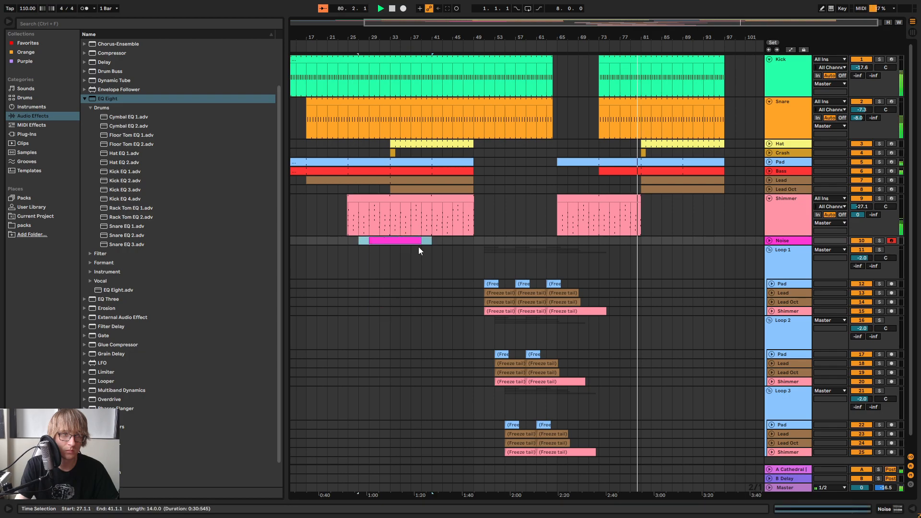
key("ctrl+c")
left_click(608, 241)
key("ctrl+v")
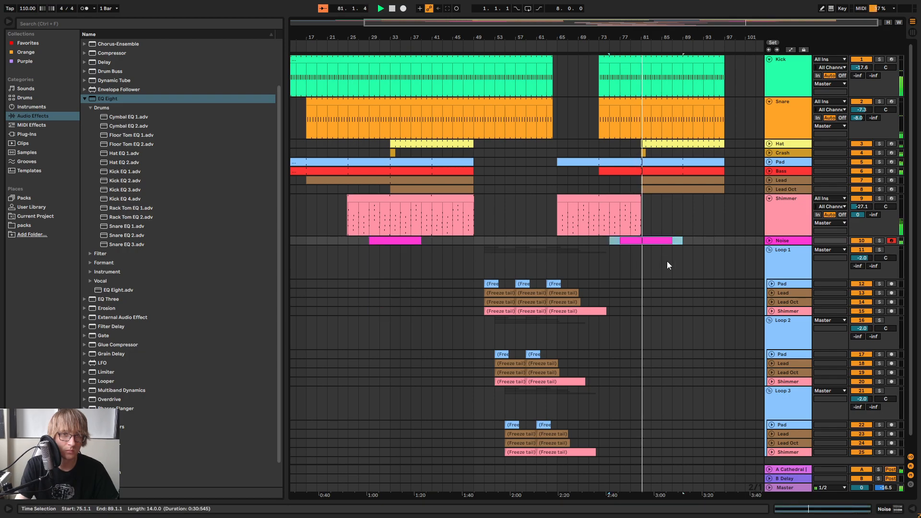
left_click(710, 213)
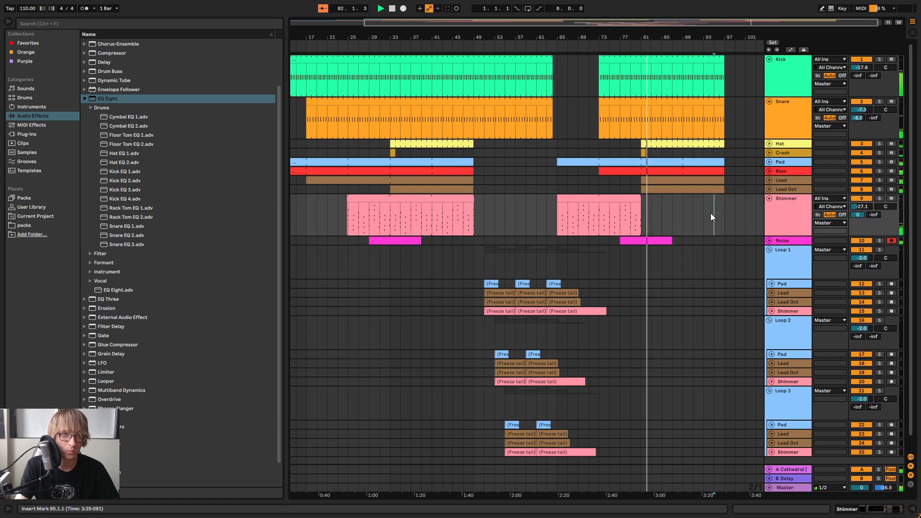
Examine the notes of the Lead Oct and Lead clips in the first section and at bar 81
left_click(769, 189)
left_click(438, 189)
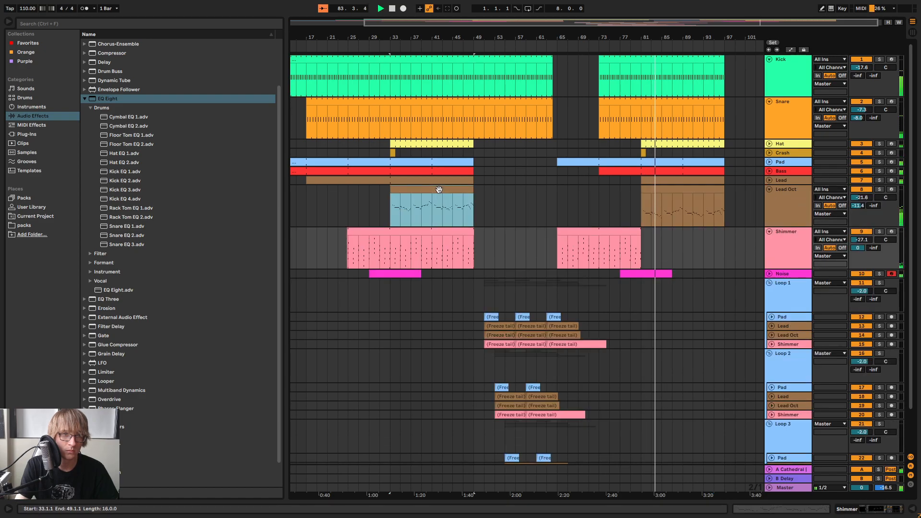
left_click(669, 188)
left_click(737, 195)
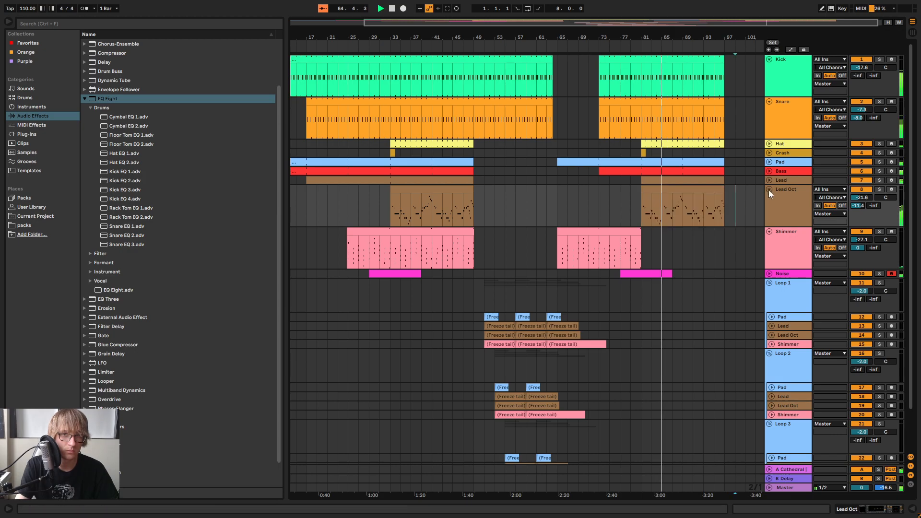
left_click(768, 189)
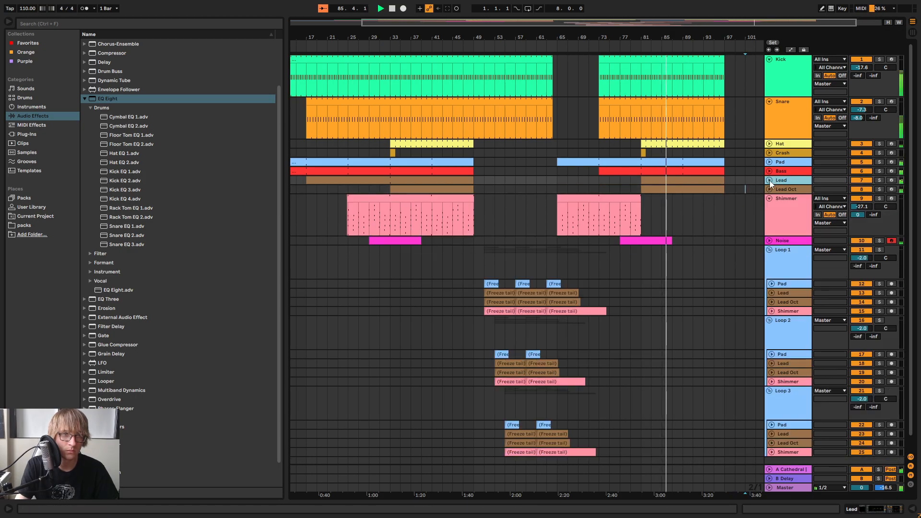
left_click(769, 180)
left_click(503, 196)
left_click_drag(391, 193, 476, 194)
left_click(676, 187)
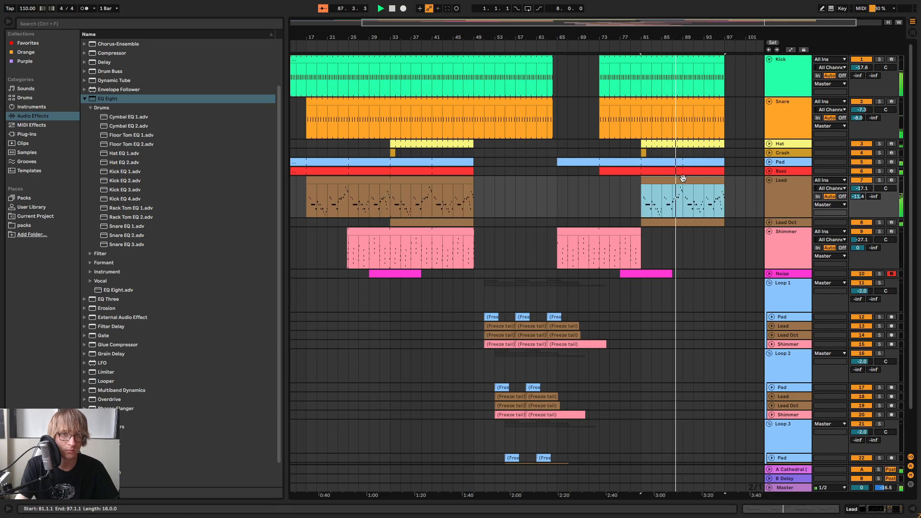
left_click(547, 197)
left_click(769, 181)
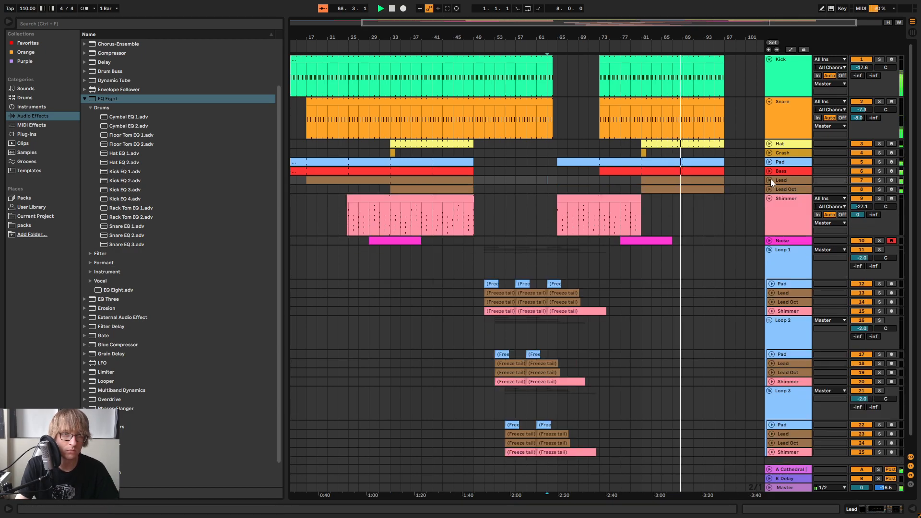
Collapse the Snare, Kick and Shimmer tracks and the three Loop groups
left_click(769, 102)
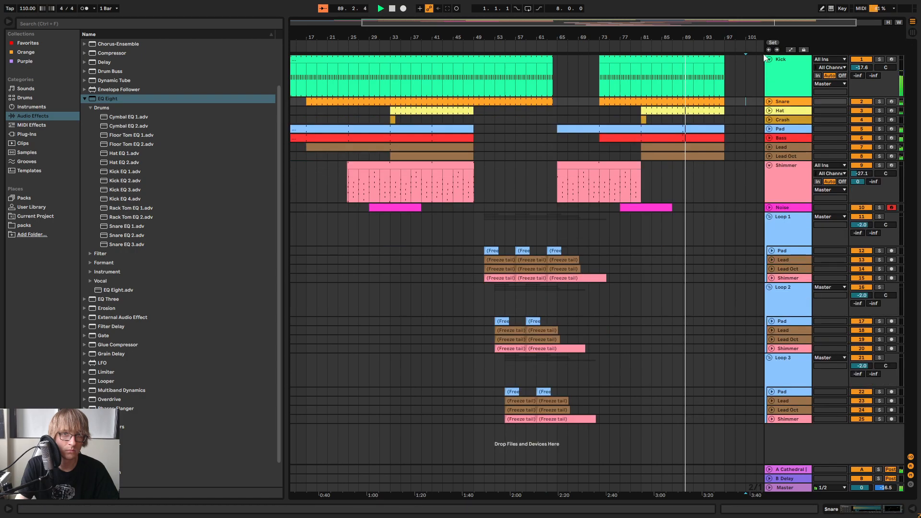
left_click(769, 60)
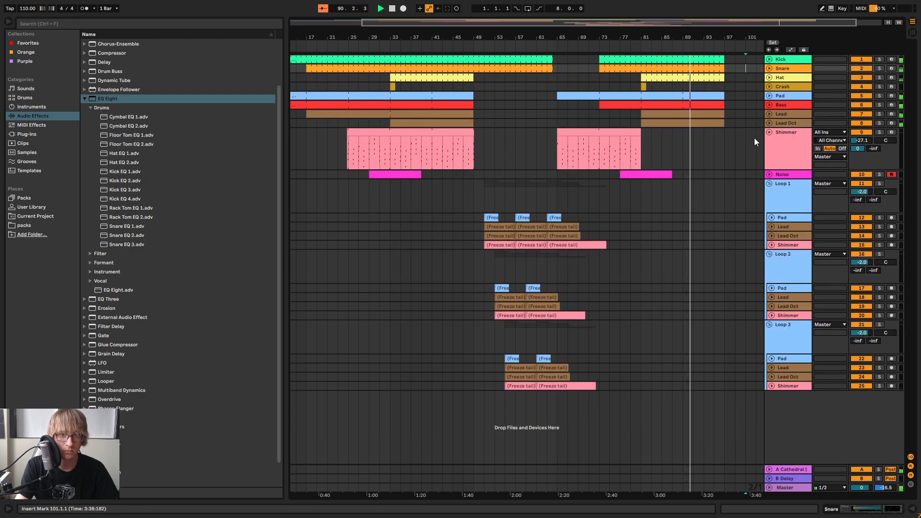
left_click(769, 254)
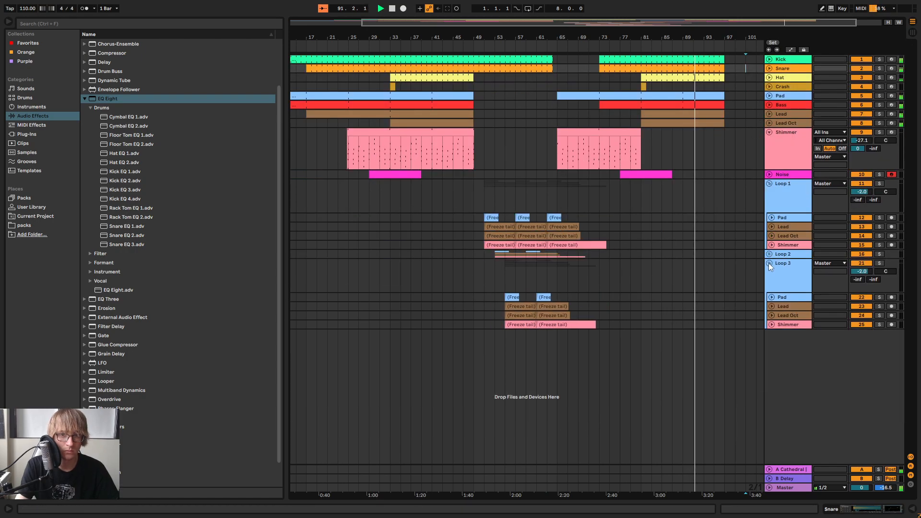
left_click(768, 263)
left_click(770, 183)
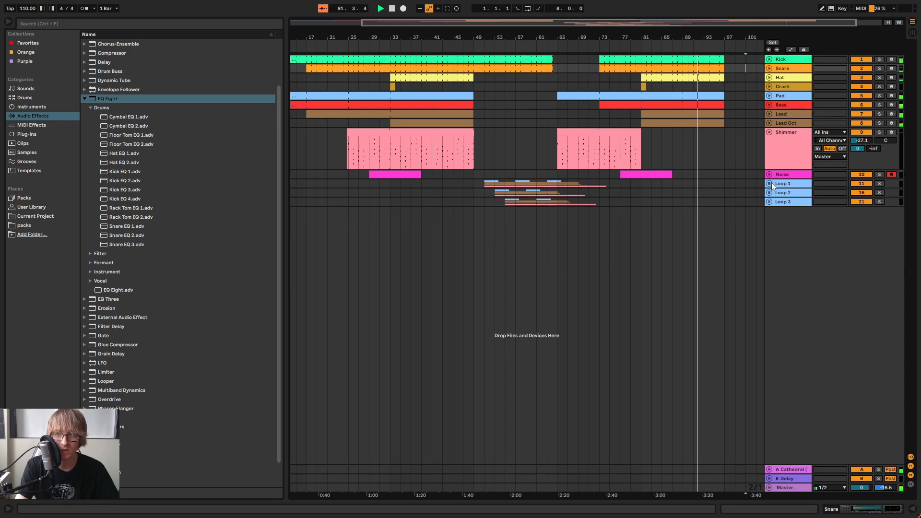
left_click(724, 160)
left_click(769, 133)
left_click(716, 148)
Try extending the Kick to Lead Oct parts to bar 108, and trim them back to bar 97
left_click_drag(643, 38, 486, 67)
left_click(695, 87)
left_click(651, 57)
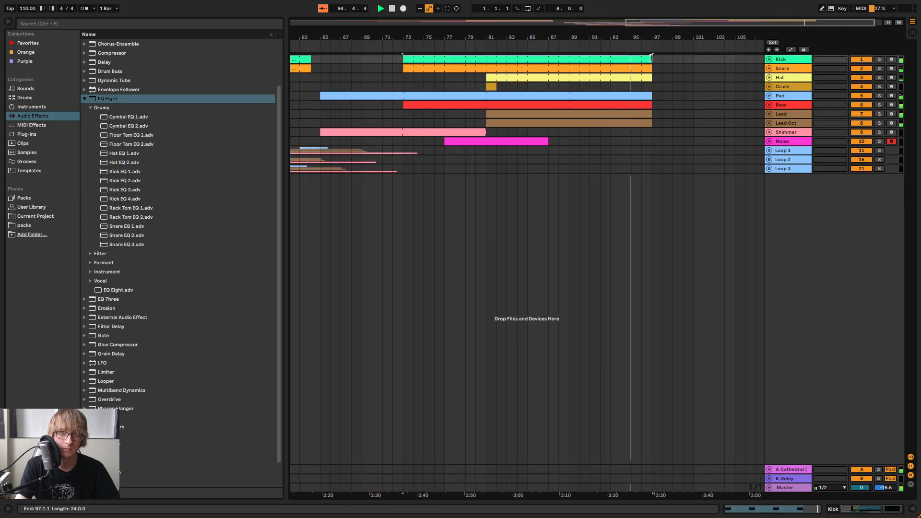
left_click(645, 123, "shift")
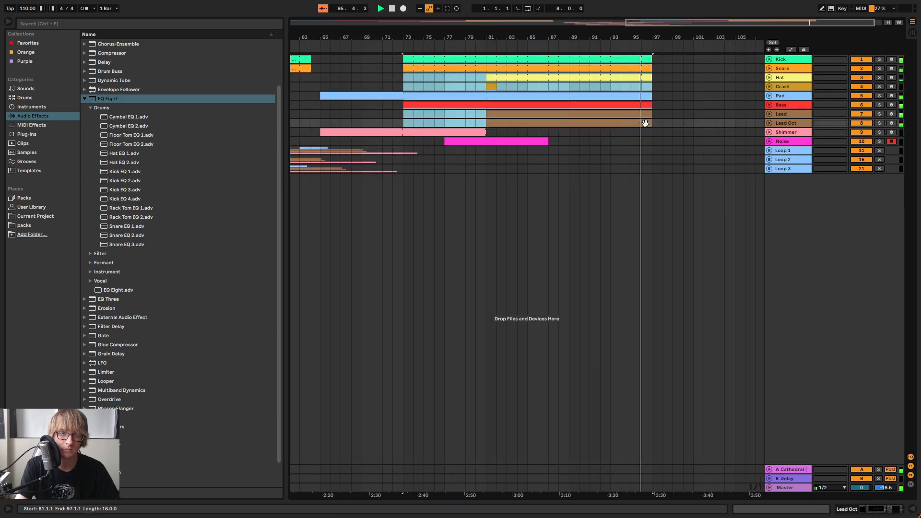
left_click_drag(645, 123, 745, 77)
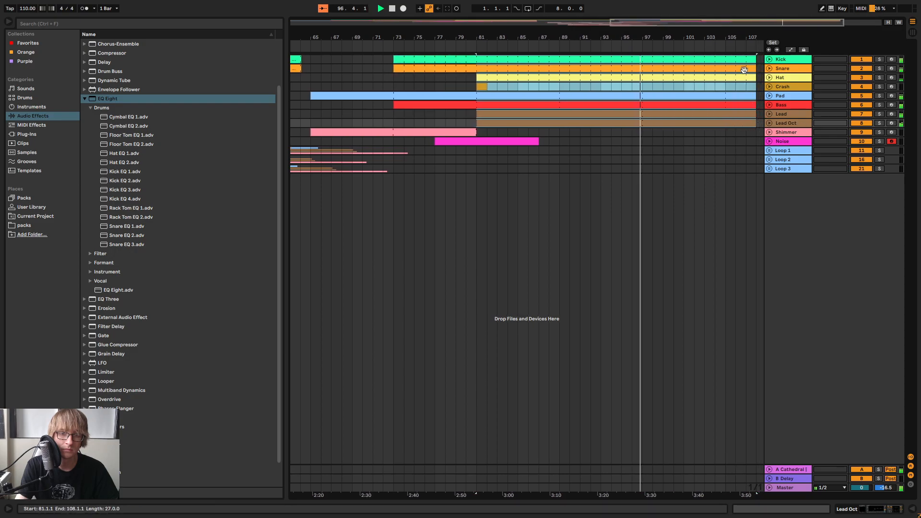
left_click_drag(726, 22, 769, 25)
mouse_move(672, 113)
left_mouse_down()
mouse_move(725, 128)
mouse_move(553, 111)
left_mouse_up()
key("space")
left_click(628, 87)
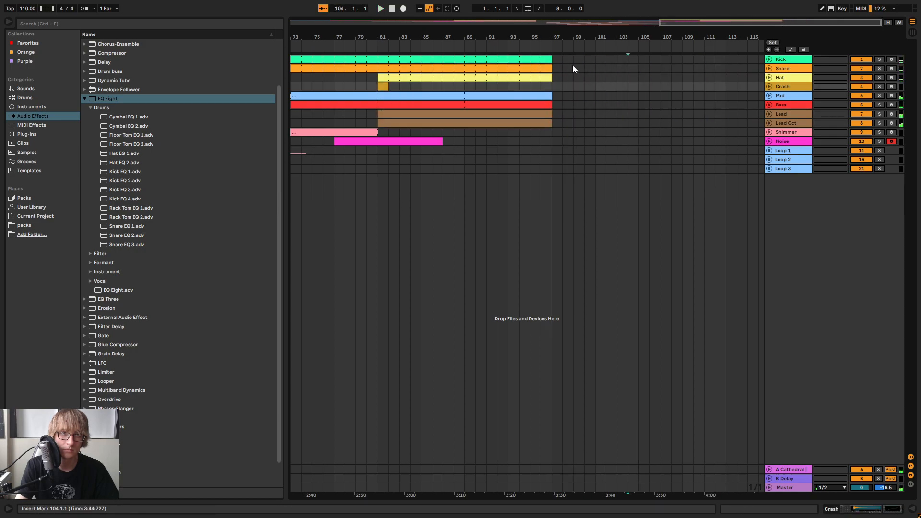
Extend the last Kick part one beat past the start of bar 97 and play back the ending
mouse_move(551, 37)
left_mouse_down()
mouse_move(550, 67)
mouse_move(566, 61)
left_mouse_up()
left_click(594, 96)
left_click(770, 59)
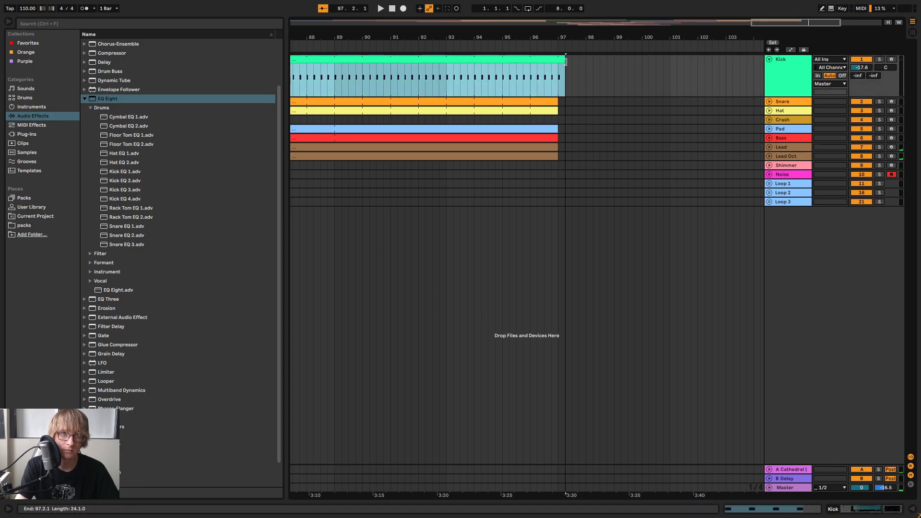
left_click(530, 50)
mouse_move(626, 38)
left_mouse_down()
mouse_move(627, 57)
mouse_move(733, 47)
mouse_move(624, 38)
left_mouse_up()
left_click(511, 154)
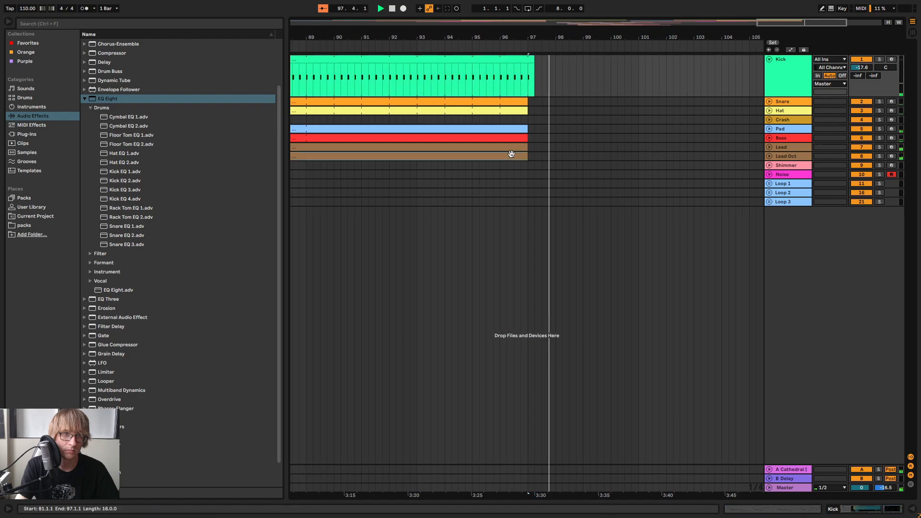
Extend the last Lead part alone beyond bar 97 so it ends at bar 105
left_click_drag(527, 147, 764, 147)
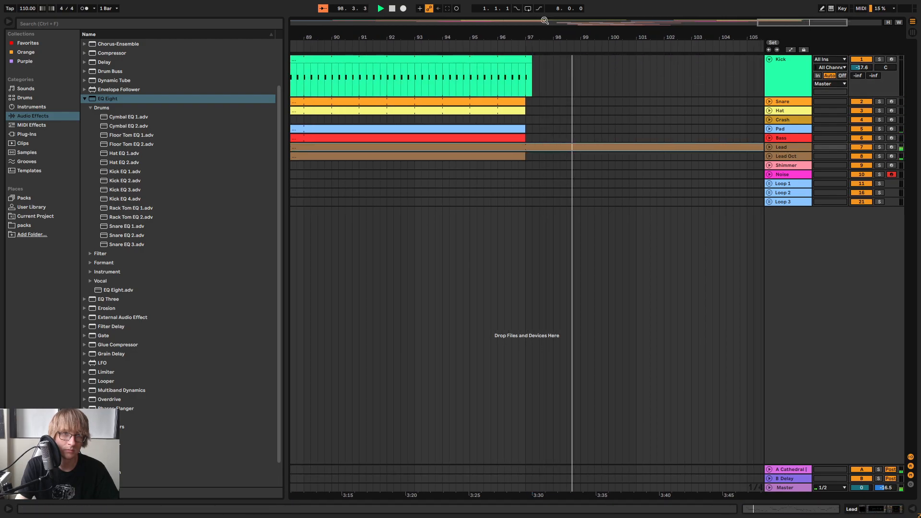
left_click_drag(654, 38, 654, 21)
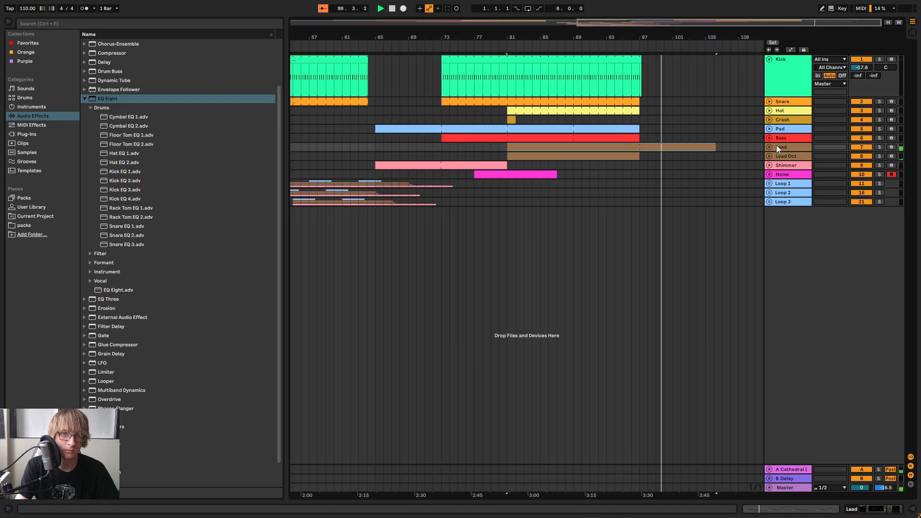
left_click(768, 148)
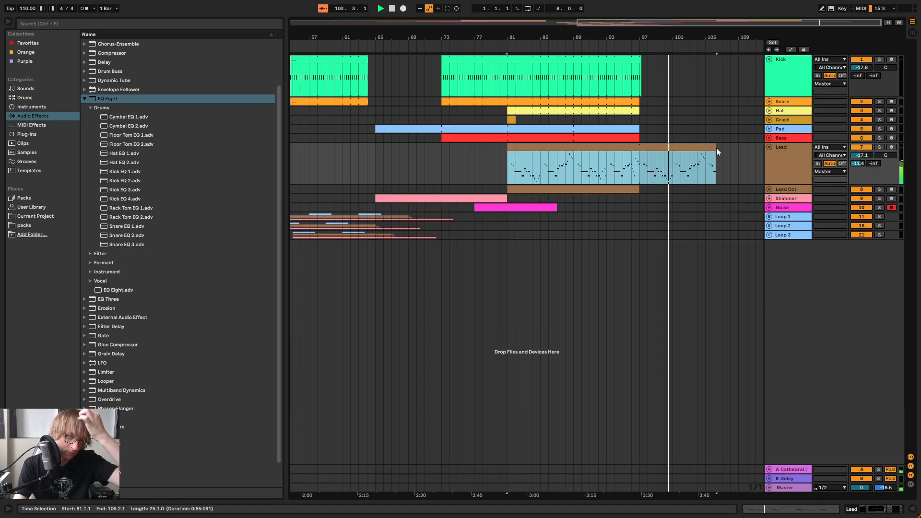
left_click_drag(715, 148, 707, 148)
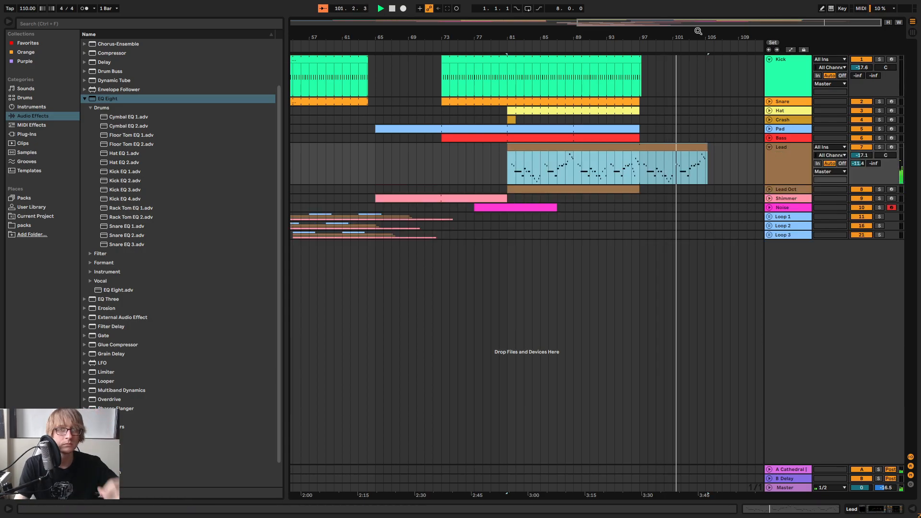
Listen to the song's opening and to the transition into the break from about bar 47, with Lead and Kick folded
mouse_move(698, 31)
left_mouse_down()
mouse_move(686, 60)
mouse_move(668, 36)
mouse_move(693, 27)
mouse_move(685, 47)
mouse_move(696, 48)
mouse_move(719, 32)
mouse_move(710, 22)
left_mouse_up()
left_click_drag(360, 39, 372, 48)
key("space")
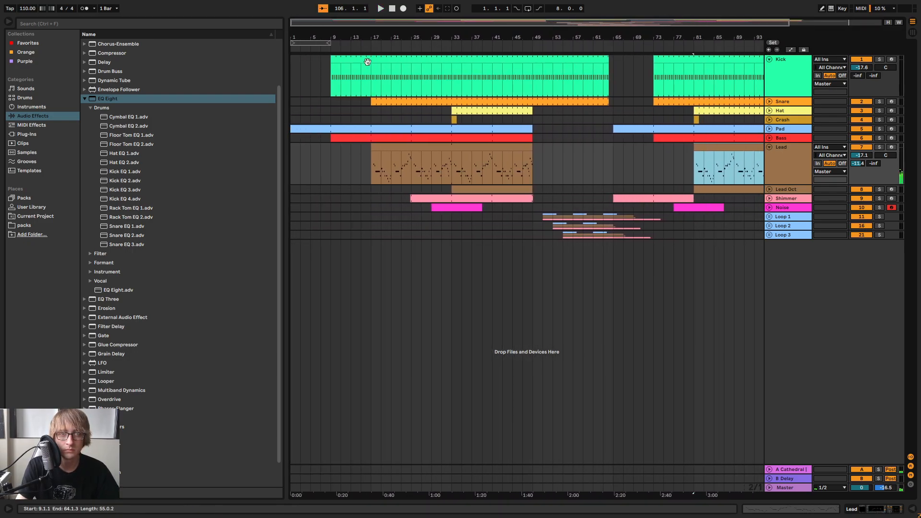
left_click(769, 148)
left_click(522, 44)
mouse_move(556, 38)
left_mouse_down()
mouse_move(560, 49)
mouse_move(554, 31)
left_mouse_up()
left_click(769, 59)
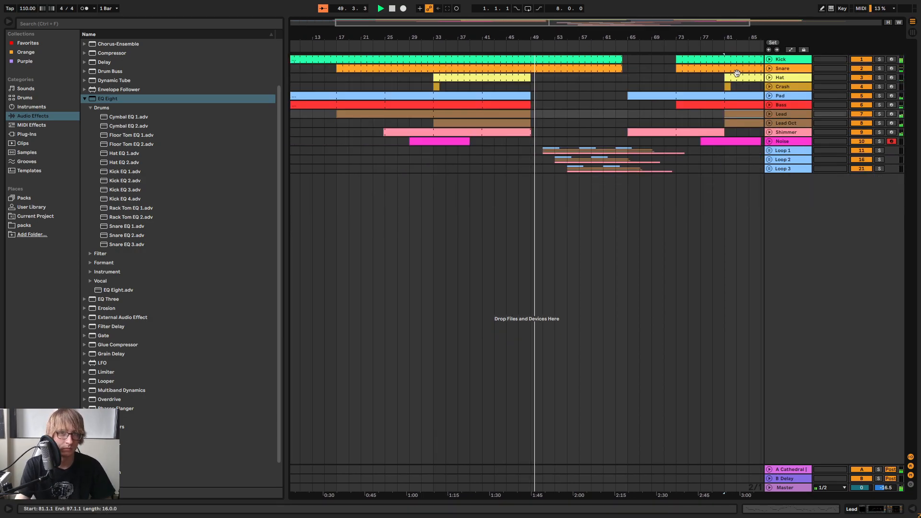
left_click(555, 86)
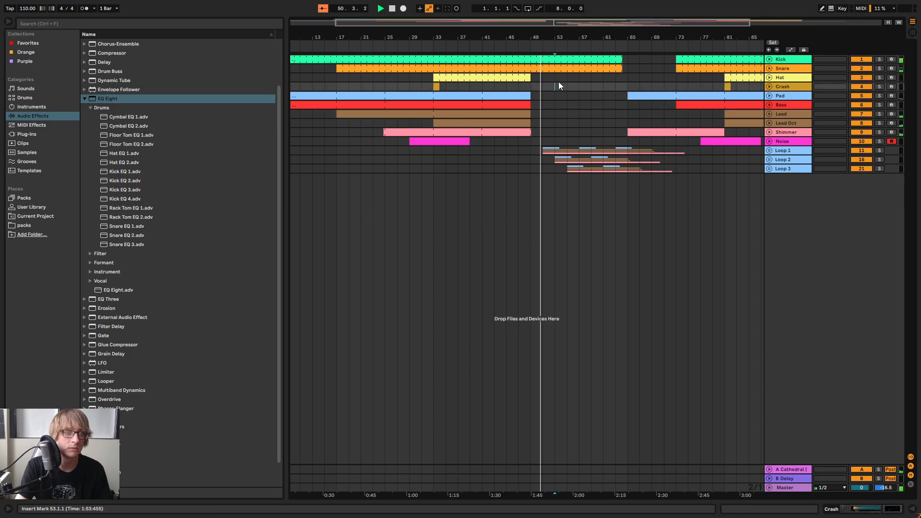
left_click(536, 56)
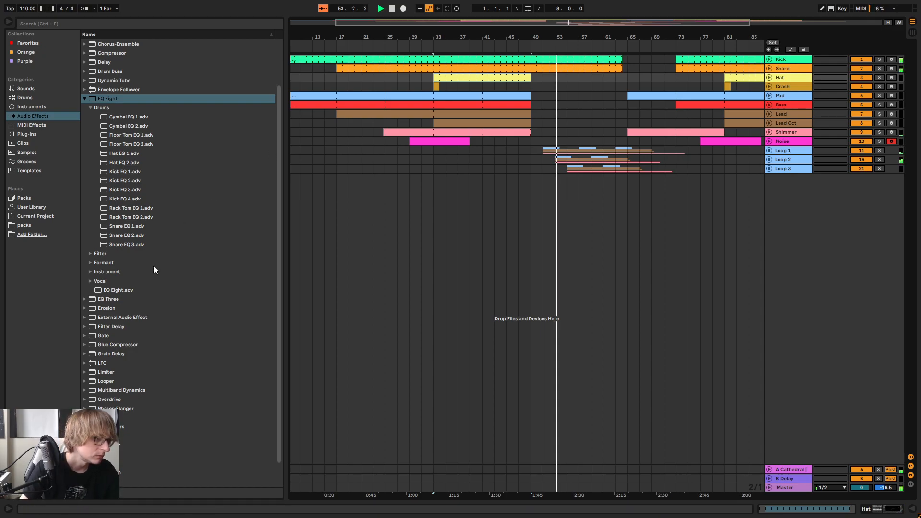
Load Radiohead Drumrack.adg from the User Library onto a new MIDI track below the Loop groups
scroll(194, 216, "down", 3)
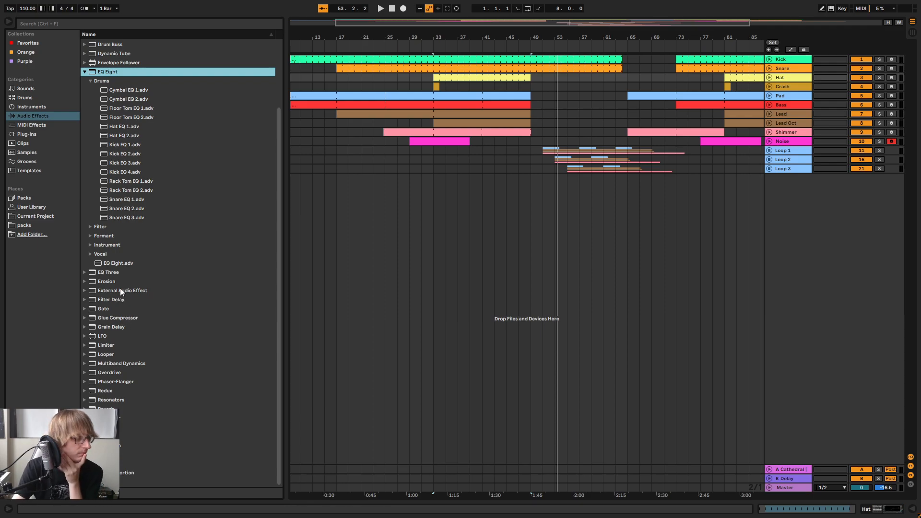
left_click(27, 162)
left_click(42, 208)
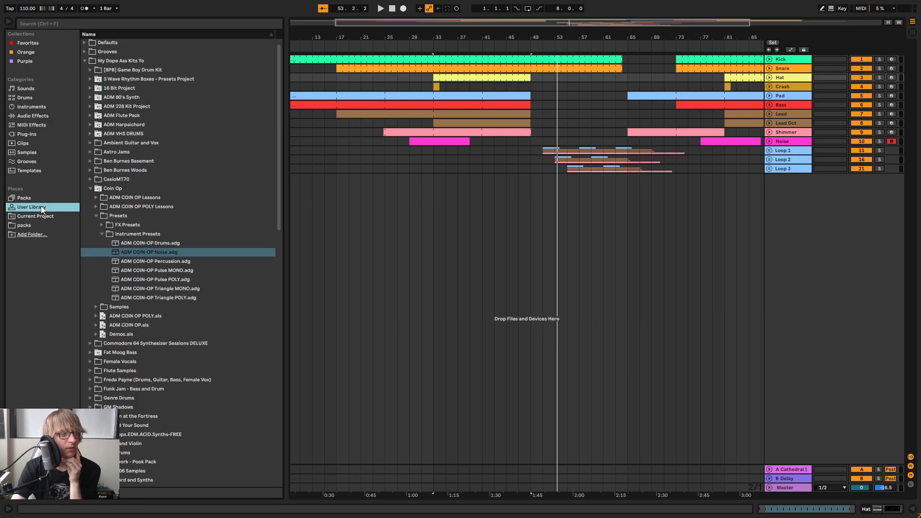
left_click(90, 188)
scroll(169, 222, "down", 1)
scroll(163, 240, "down", 5)
scroll(137, 304, "down", 20)
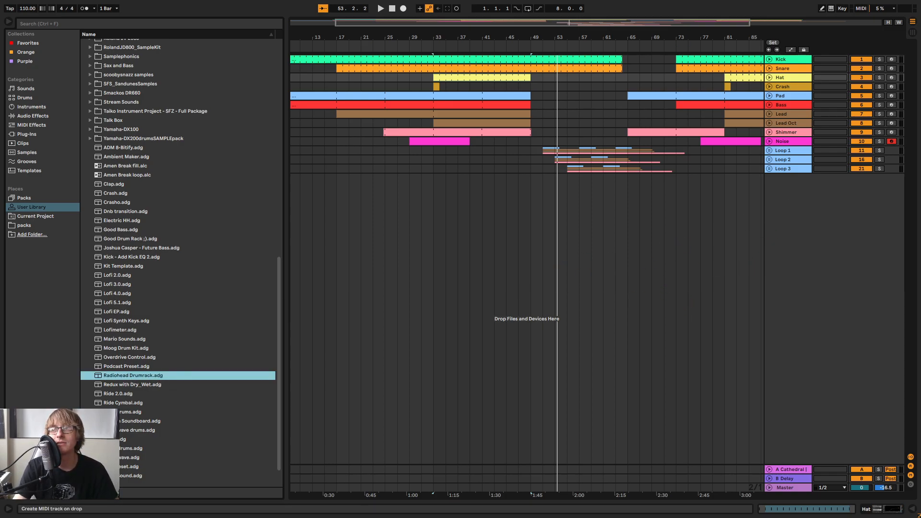
left_click_drag(133, 376, 527, 288)
left_click(578, 178)
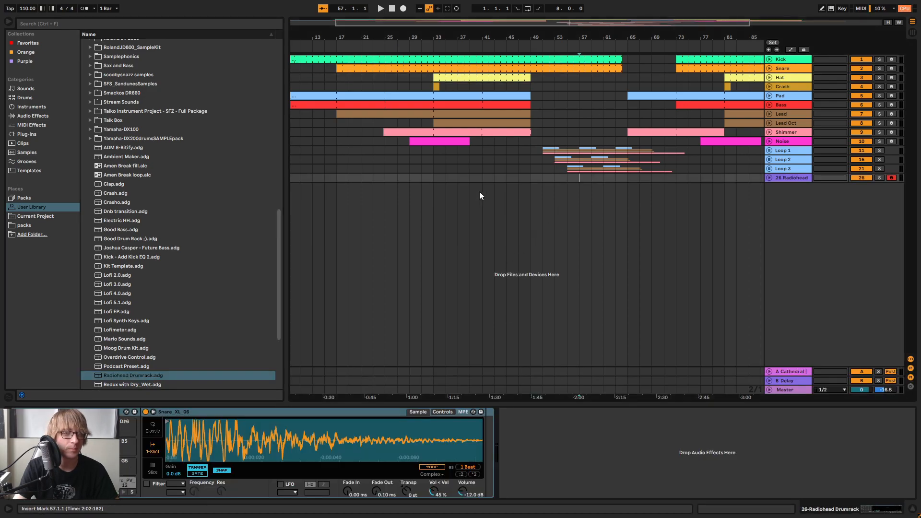
Create an empty MIDI clip at bar 49 on the Radiohead drum rack track, extend it to bar 65 and play from bar 49
left_click(422, 47)
left_click_drag(493, 37, 446, 32)
left_click(429, 48)
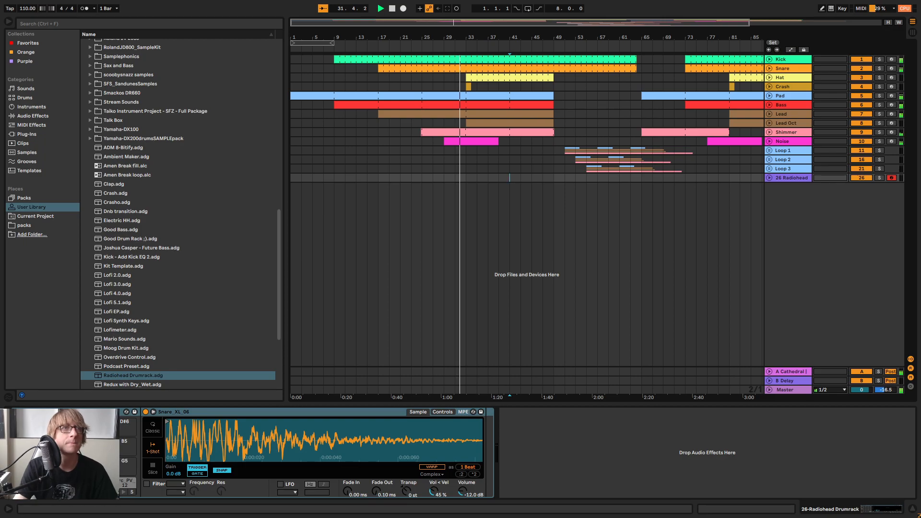
left_click(530, 179)
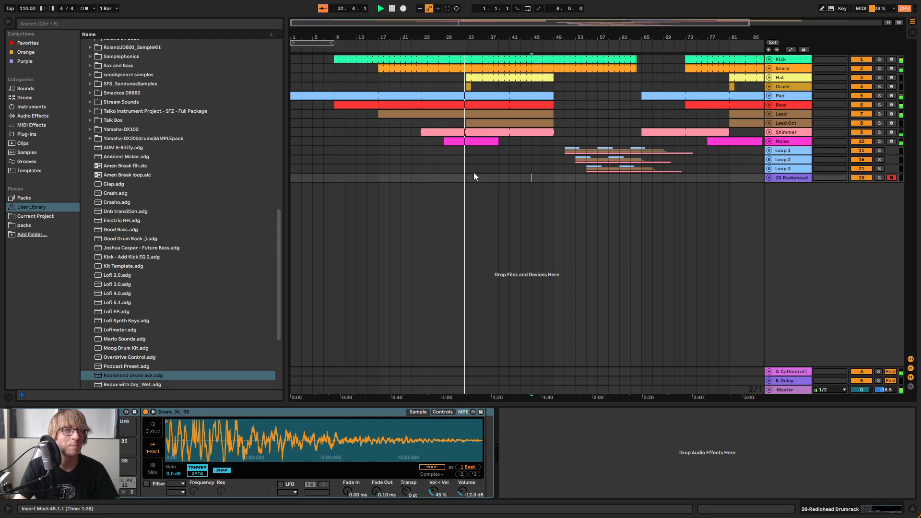
double_click(559, 177)
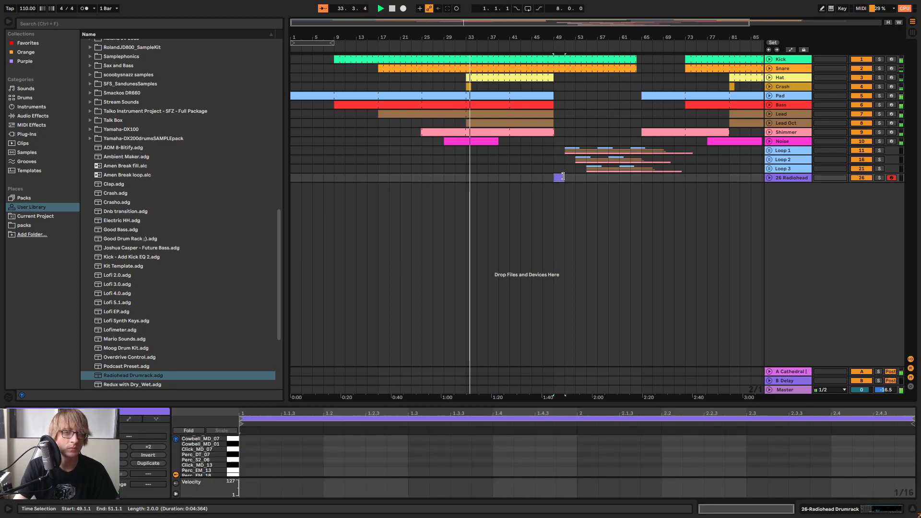
left_click_drag(564, 177, 655, 177)
key("space")
key("space")
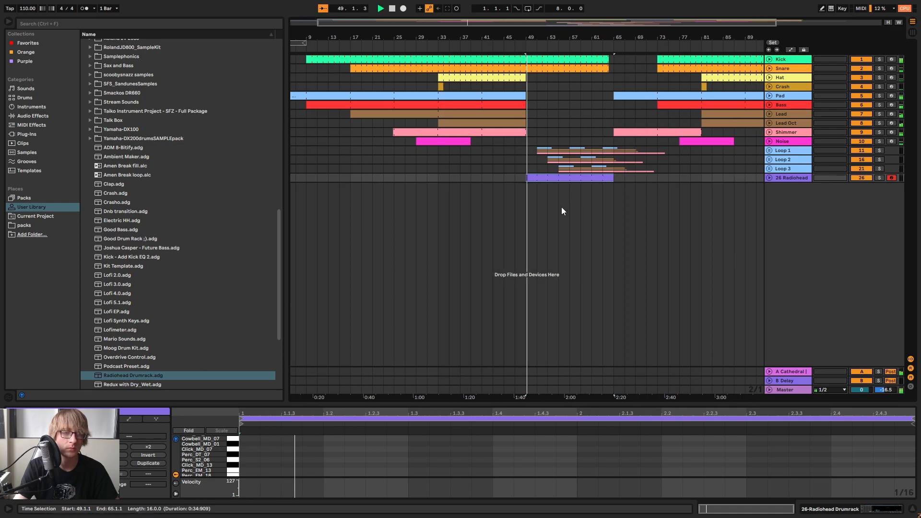
Enlarge the MIDI note editor and lower the mixer volume of the 26 Radiohead drum rack track
left_click_drag(388, 405, 398, 230)
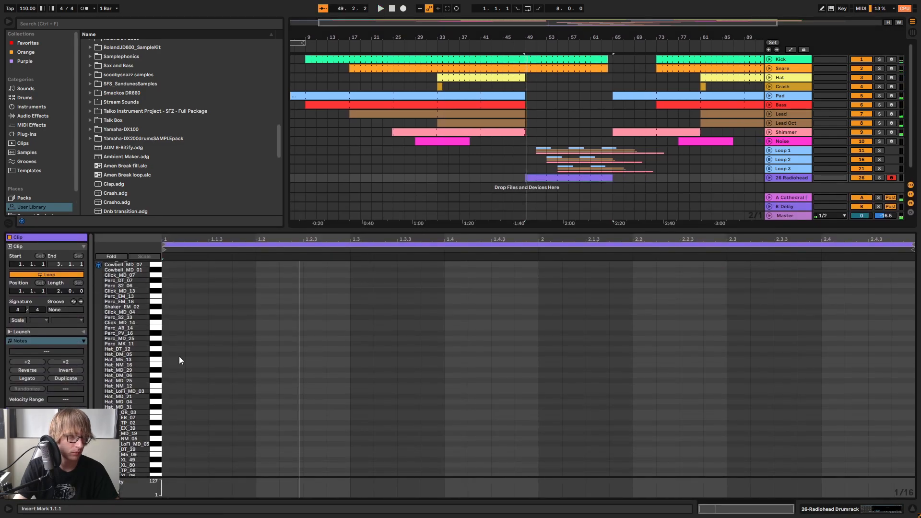
key("Tab")
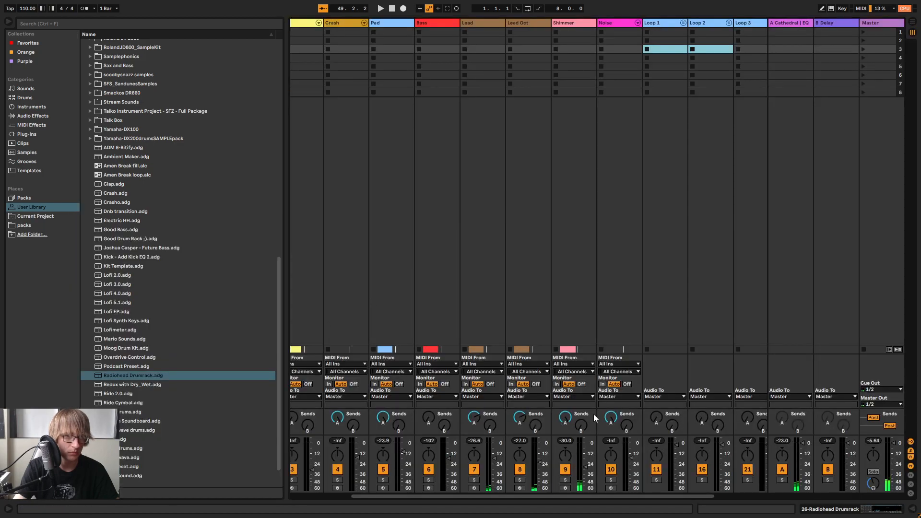
left_click_drag(551, 497, 729, 458)
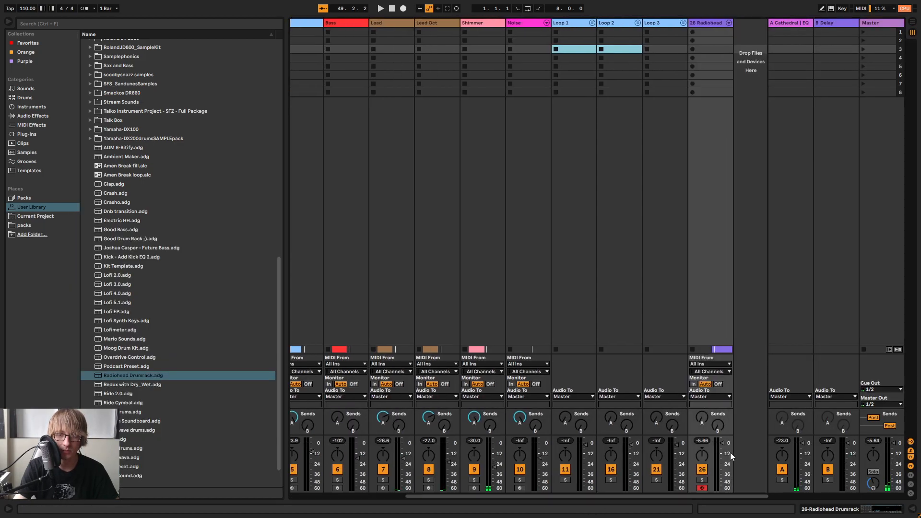
key("Tab")
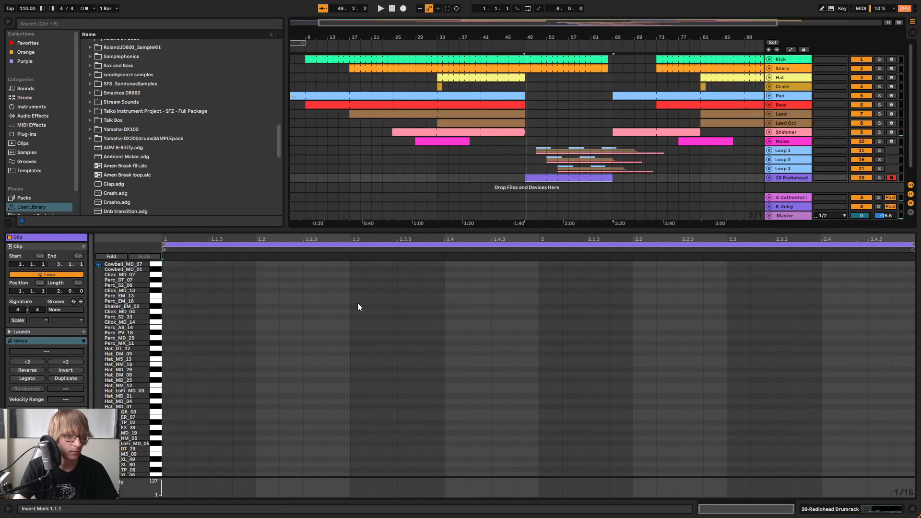
Audition the drum sounds and fill both bars of the clip with eighth-note hits on the Hat_NM_16 row
left_click(156, 376)
key("space")
left_click(157, 361)
double_click(174, 365)
double_click(221, 364)
left_click_drag(246, 349, 162, 399)
left_click(255, 341)
key("ctrl+d")
key("ctrl+d")
key("ctrl+d")
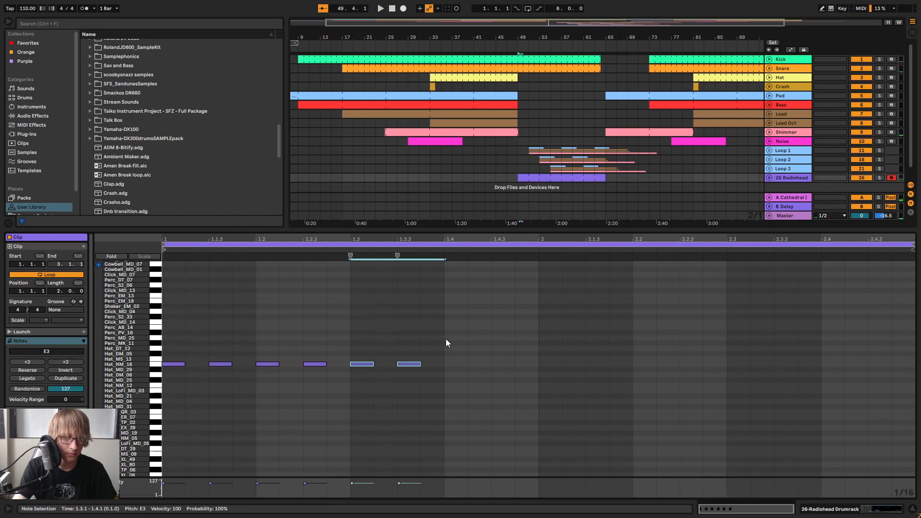
key("space")
left_click_drag(589, 312, 221, 413)
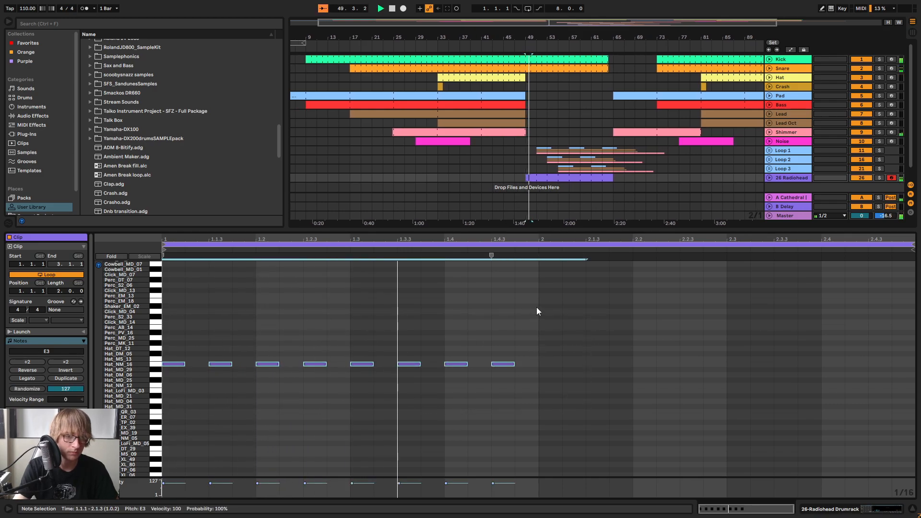
key("ctrl+d")
Copy all the Hat_NM_16 hits into the gaps between them to form a continuous sixteenth-note pattern
left_click(246, 304)
key("ctrl+a")
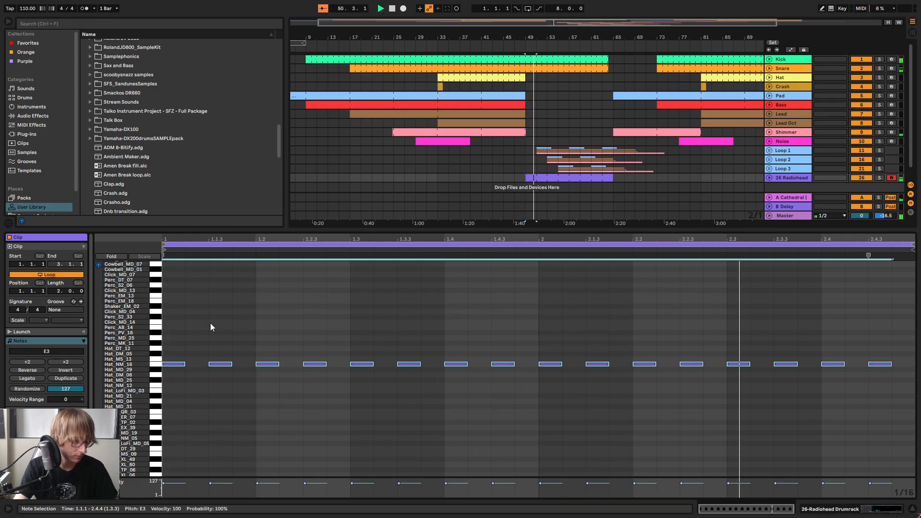
left_click(189, 330)
key("ctrl+v")
left_click(384, 305)
left_click_drag(266, 239, 240, 235)
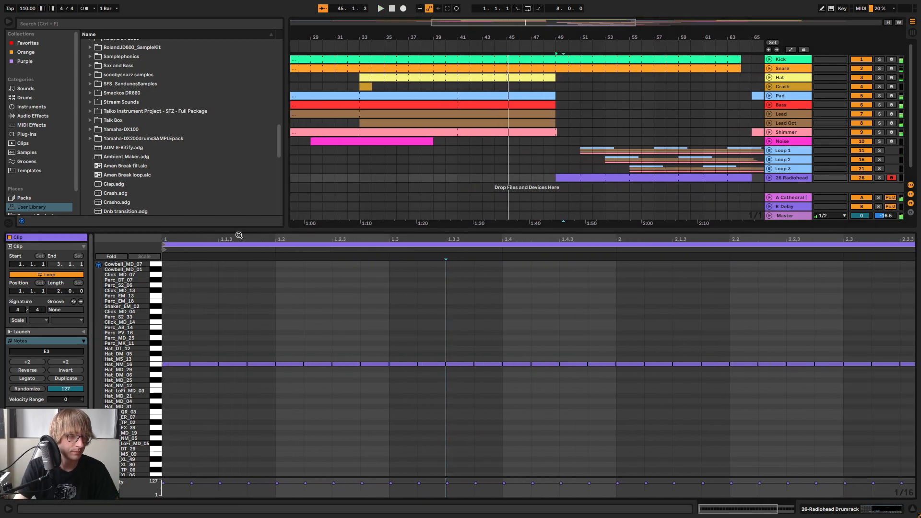
Thin the pattern's first two beats by ear, leaving Hat_NM_16 hits at 1.1.2, 1.1.4, 1.2.3 and 1.2.4
key("space")
key("space")
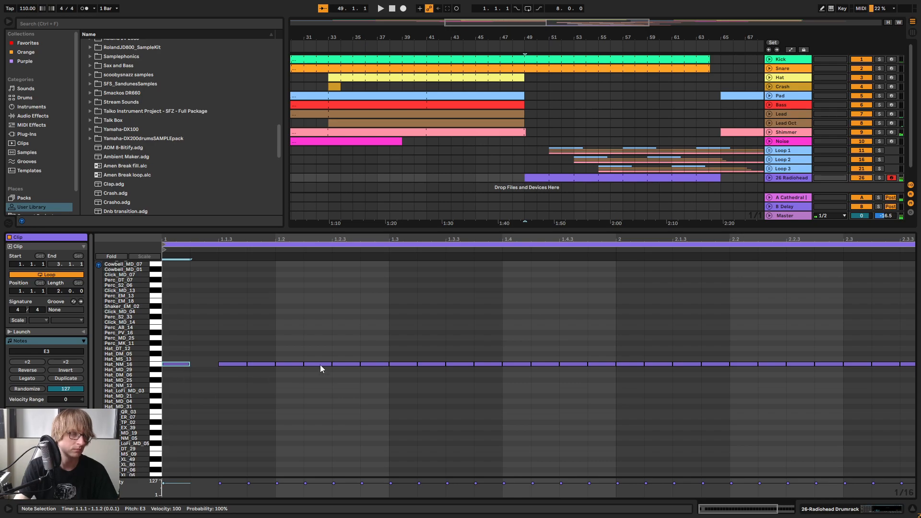
key("space")
key("space")
left_click(393, 349)
left_click_drag(415, 360, 416, 360)
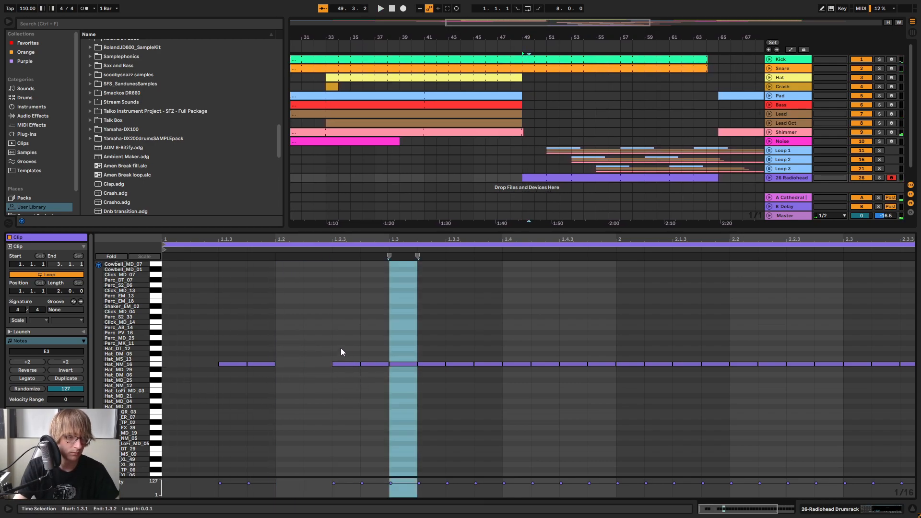
key("space")
key("space")
left_click_drag(225, 366, 196, 368)
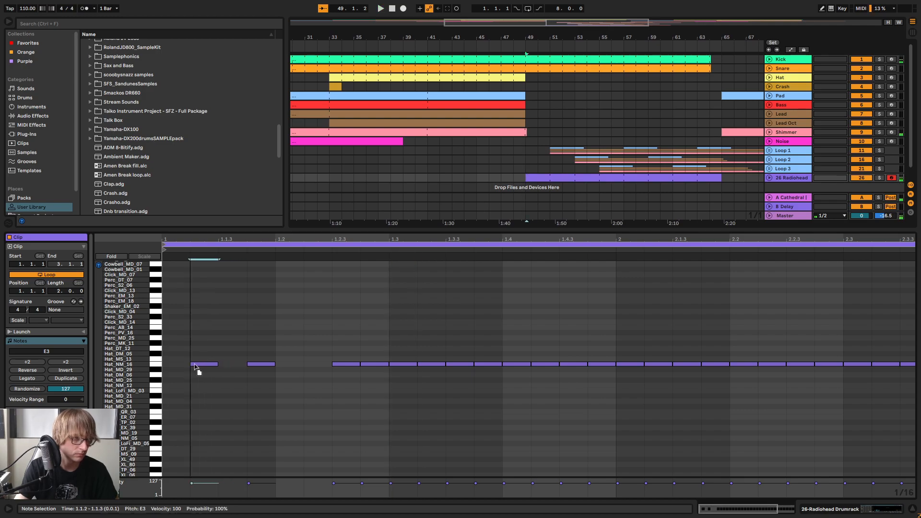
key("space")
Delete all the remaining hat hits from 1.3 to the end of the two-bar clip
key("space")
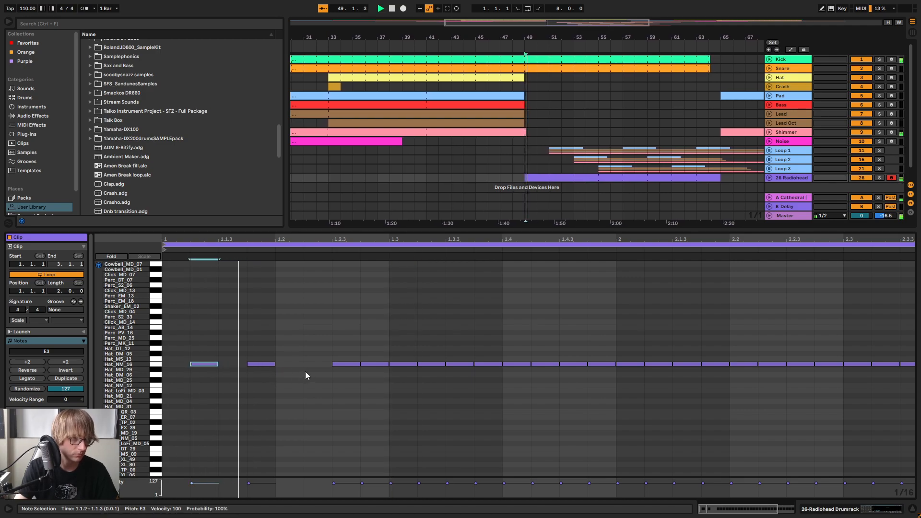
left_click_drag(413, 379, 913, 316)
key("Delete")
key("space")
double_click(758, 238)
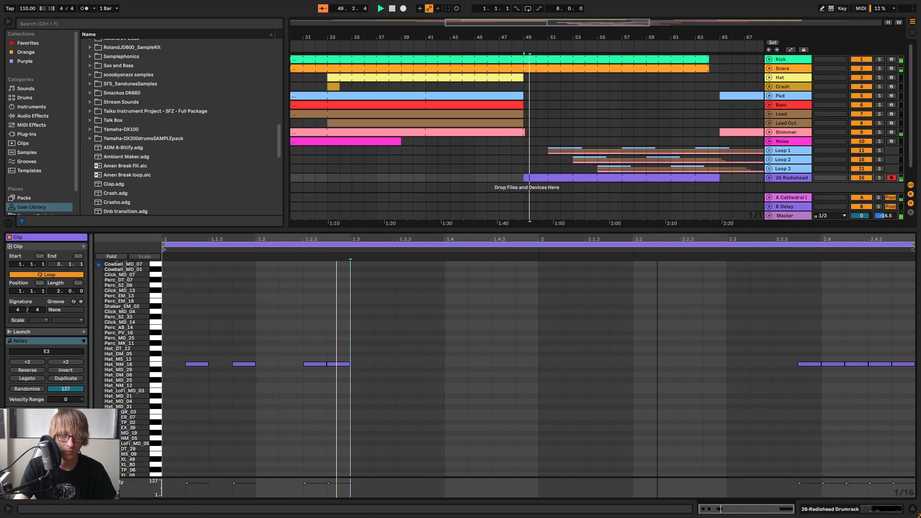
left_click(797, 365)
Duplicate the two-beat hat pattern until it fills both bars of the clip, with playback running
left_click_drag(379, 329, 161, 419)
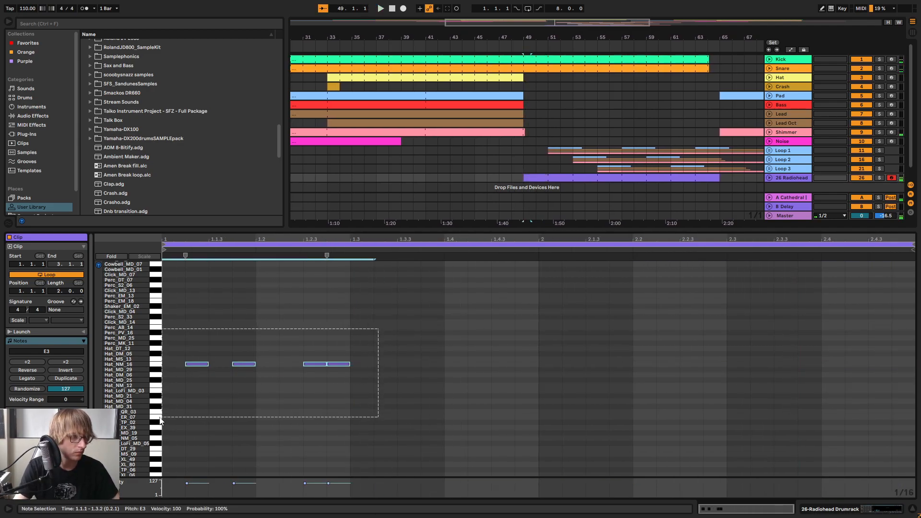
left_click(349, 343)
key("space")
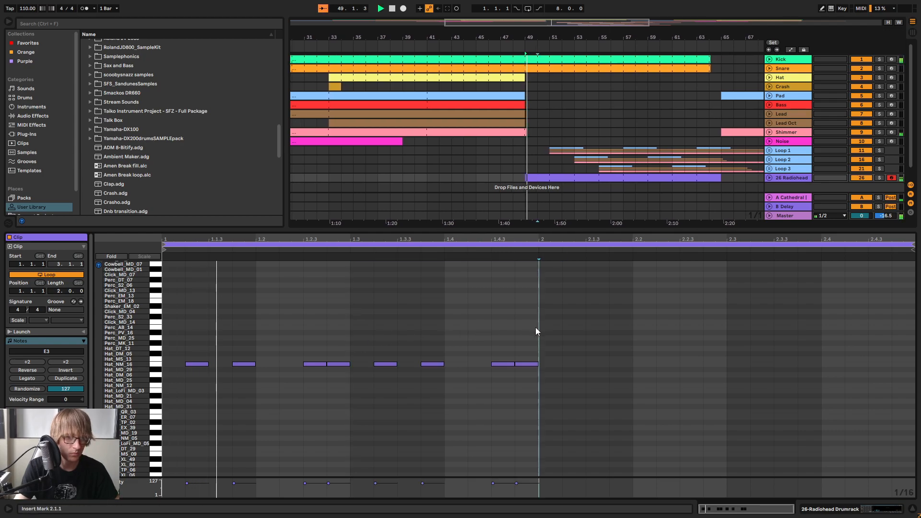
key("ctrl+d")
left_click(730, 313)
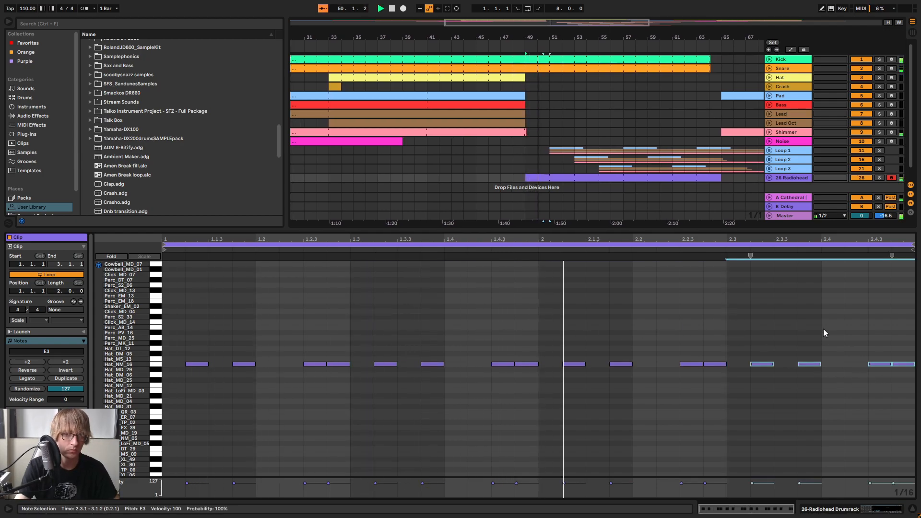
Move all the hat hits up two semitones to the Hat_DM_05 row (F#3)
left_click(302, 324)
key("ctrl+a")
key("Up")
key("Up")
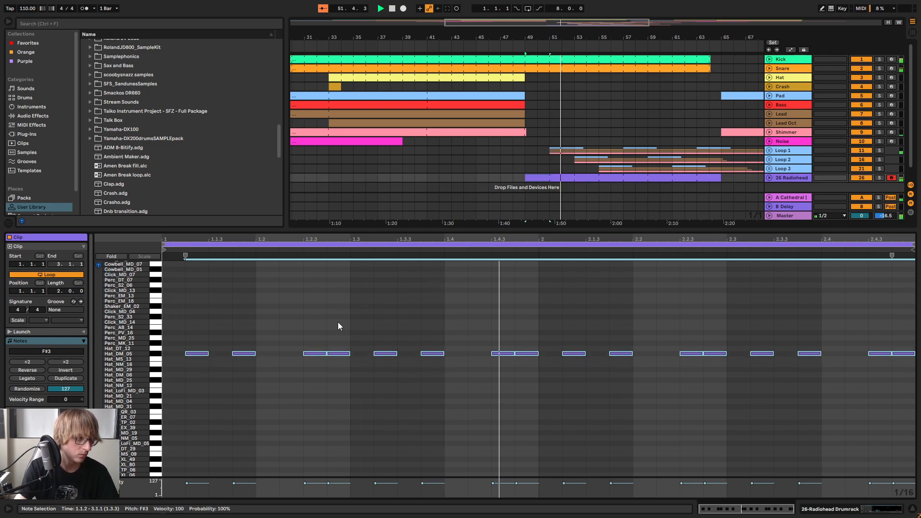
Lower the drum rack track's volume slightly and add EQ Eight's Hat EQ 1 preset to it
key("Tab")
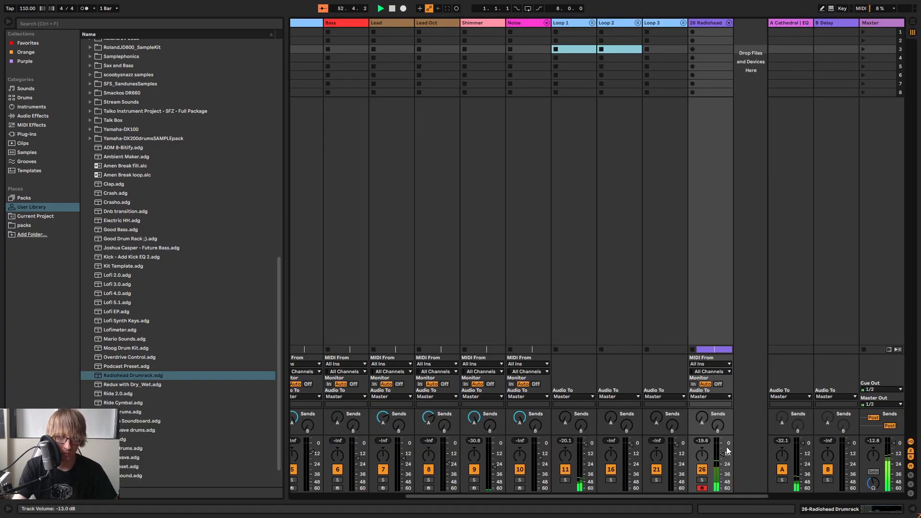
left_click_drag(726, 451, 727, 452)
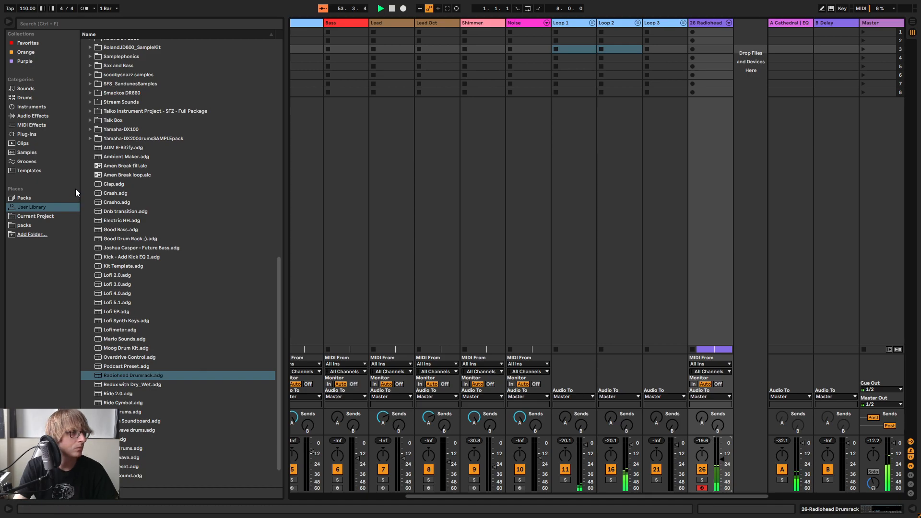
left_click(34, 116)
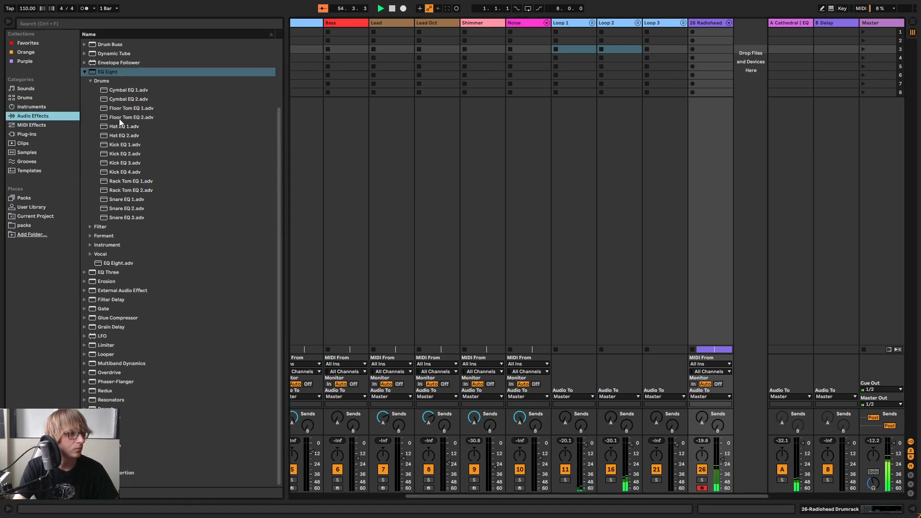
left_click(149, 128)
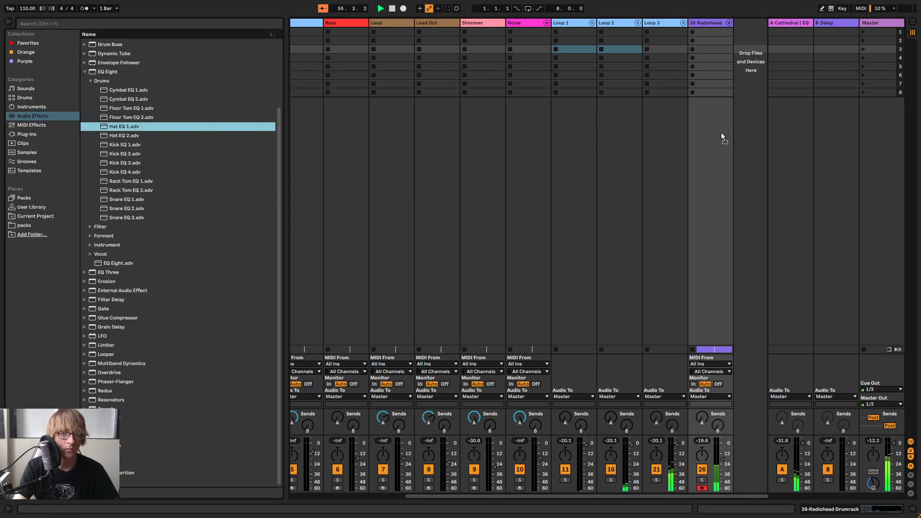
key("Tab")
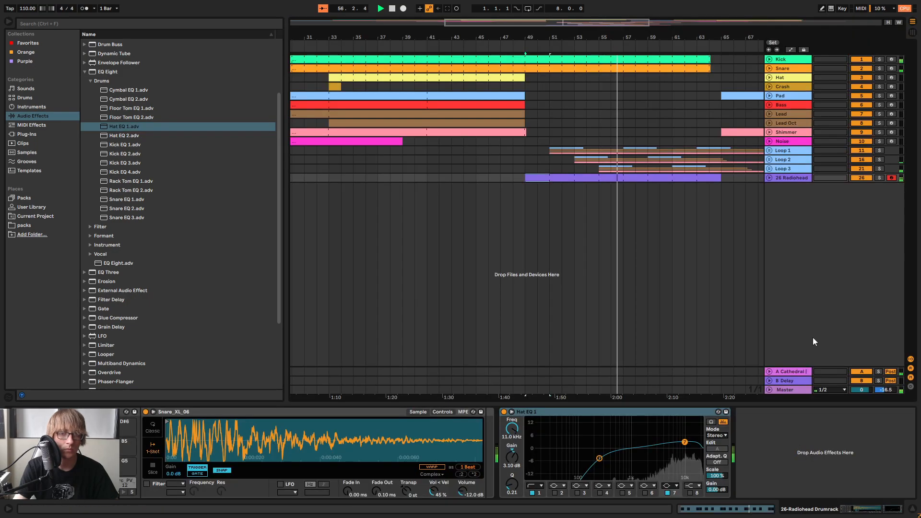
Rename the 26 Radiohead track to Perc 1
right_click(793, 179)
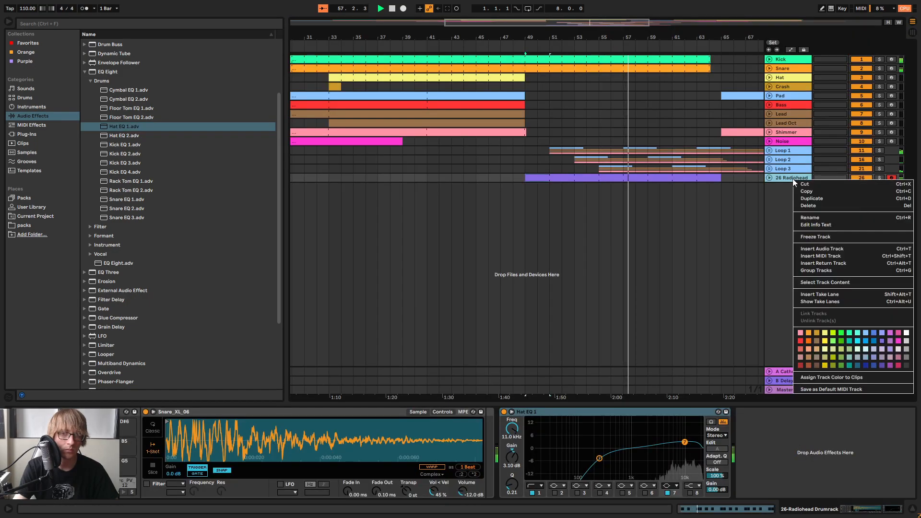
left_click(818, 219)
type("Perc 1")
key("Return")
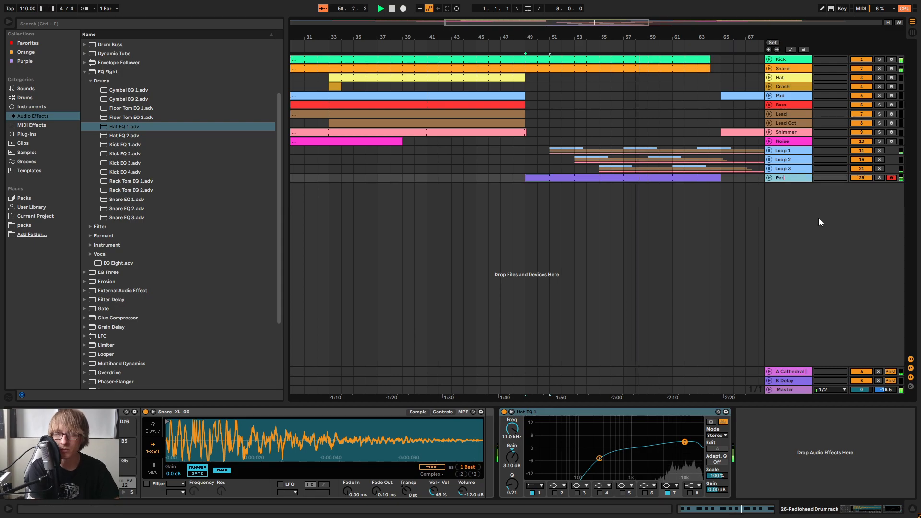
Reopen the Perc 1 clip and move all its notes up to the Perc_MD_25 row (A3)
key("Tab")
key("Tab")
double_click(686, 178)
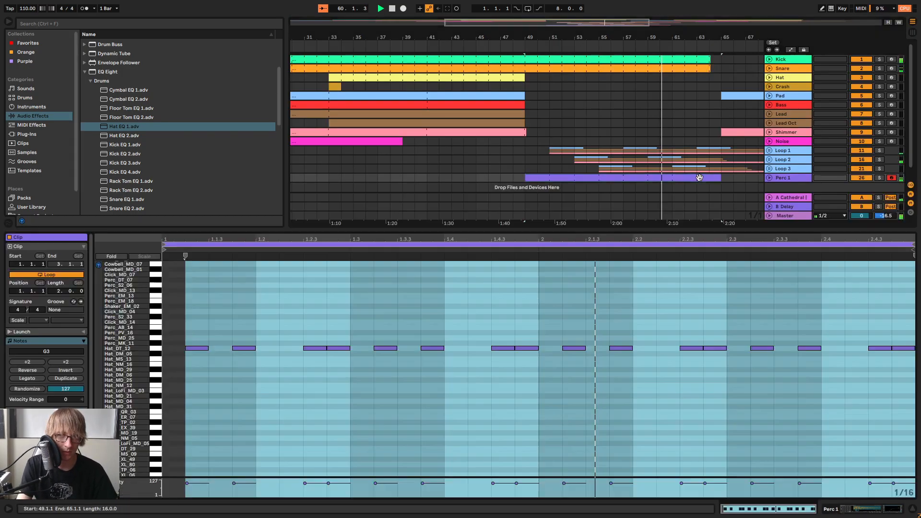
key("ctrl+a")
key("Up")
key("Up")
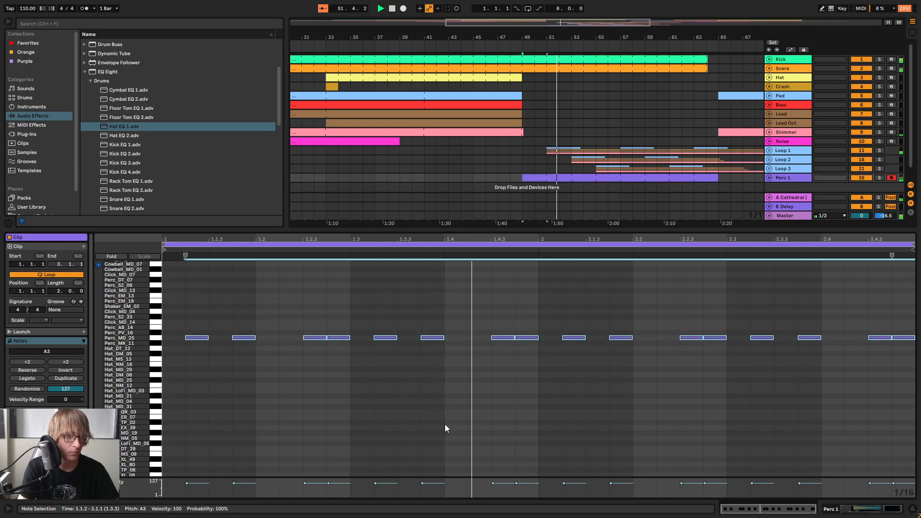
Lower the Perc 1 track's volume to about -24 dB and return to the arrangement
key("Tab")
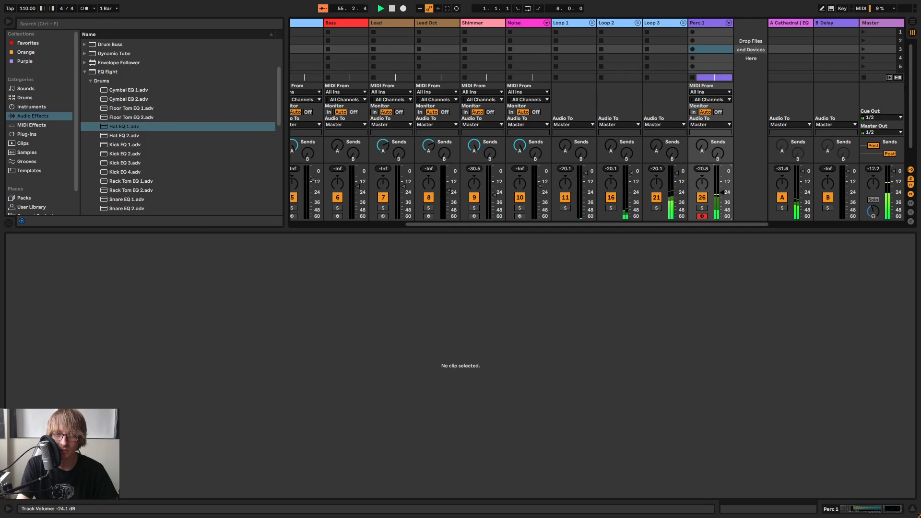
left_click(726, 191)
key("Tab")
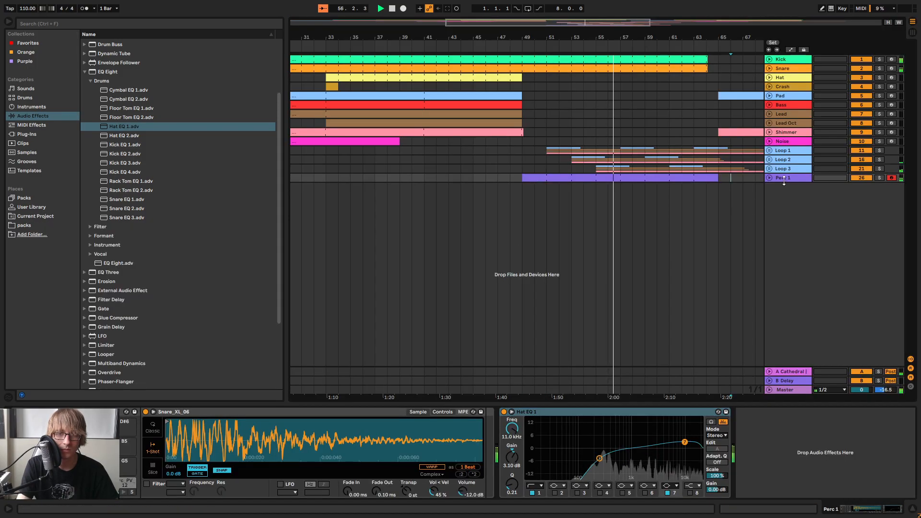
Duplicate the Perc 1 track and trim the copy's clip so it starts at bar 57
right_click(784, 179)
left_click(847, 338)
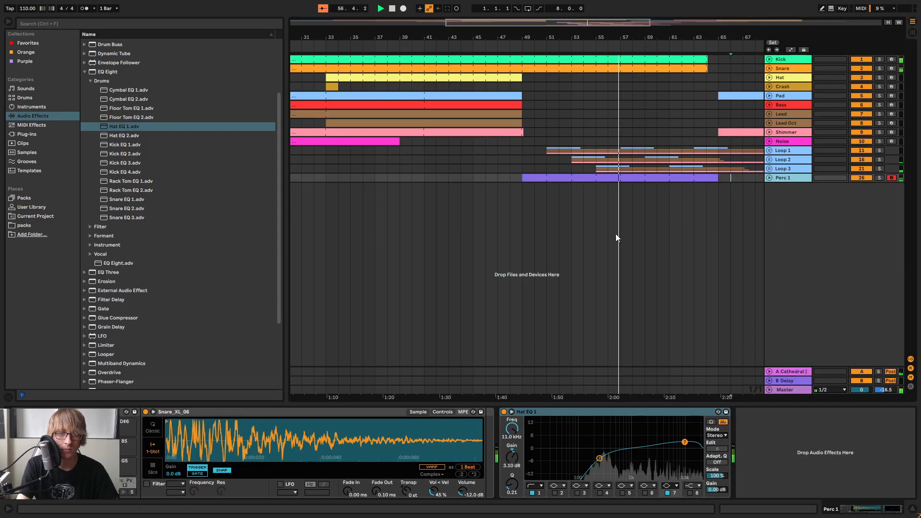
left_click(570, 218)
key("ctrl+d")
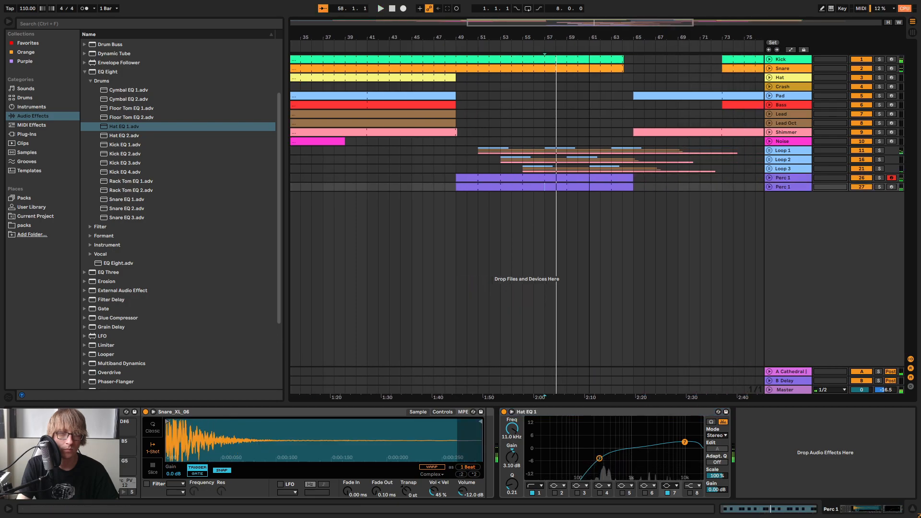
left_click_drag(456, 185, 544, 189)
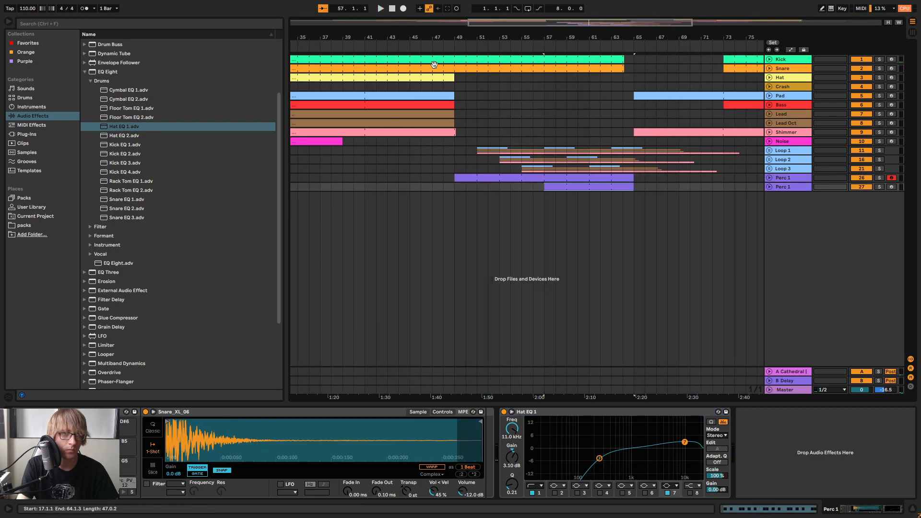
Play the transition into the break and fine-tune the first Perc 1 track's volume to about -24.7 dB
left_click(405, 45)
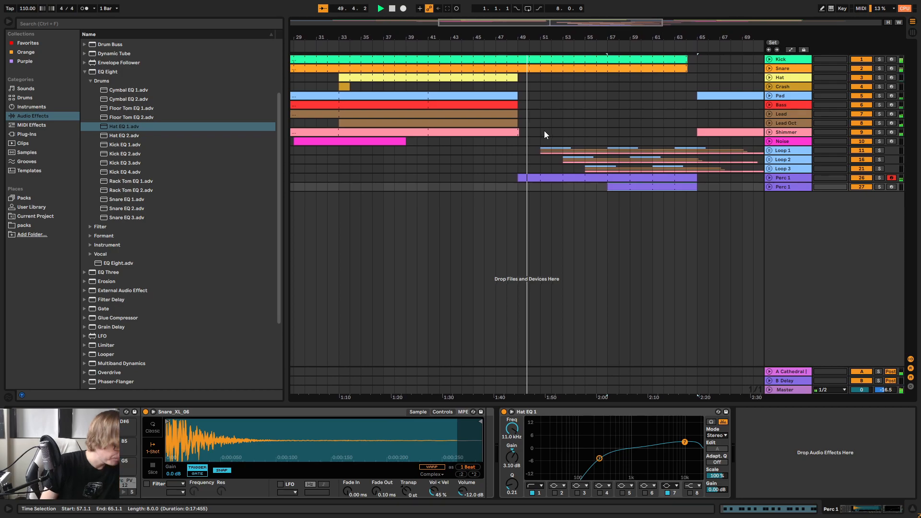
key("Tab")
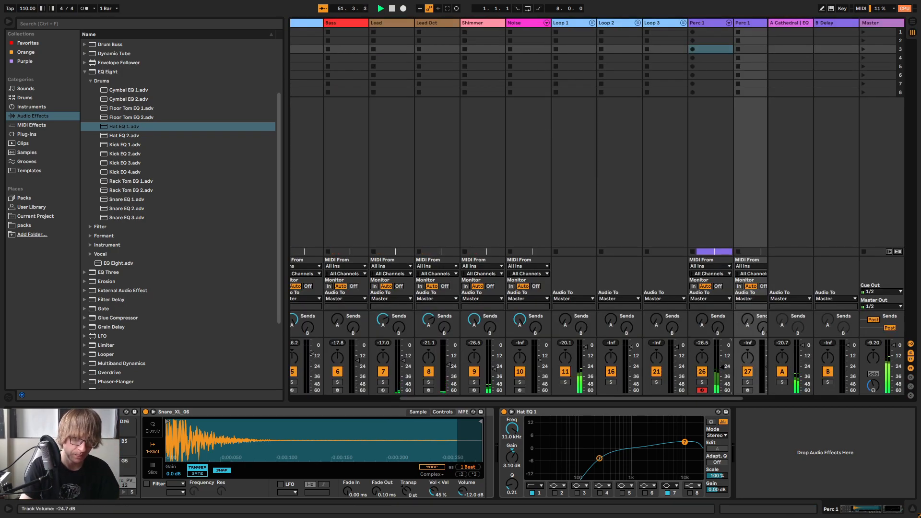
key("Tab")
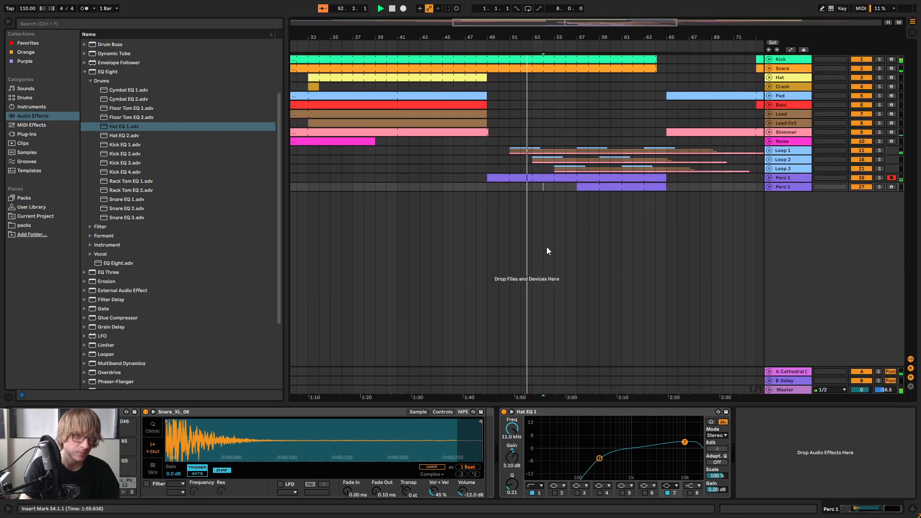
Extend the start of the duplicated Perc 1 track's clip back to bar 53 and open its notes
left_click_drag(577, 185, 533, 187)
double_click(555, 187)
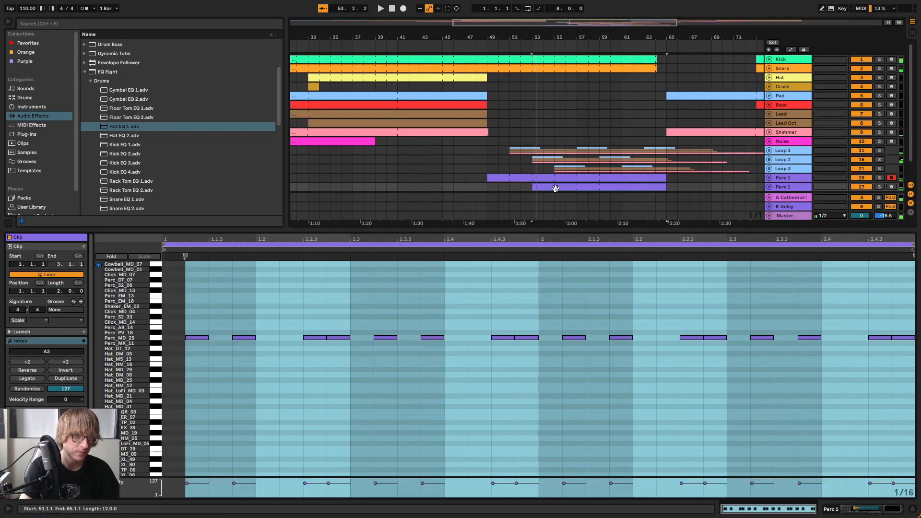
Delete all the Perc_MD_25 notes from the duplicated Perc 1 clip
left_click(349, 391)
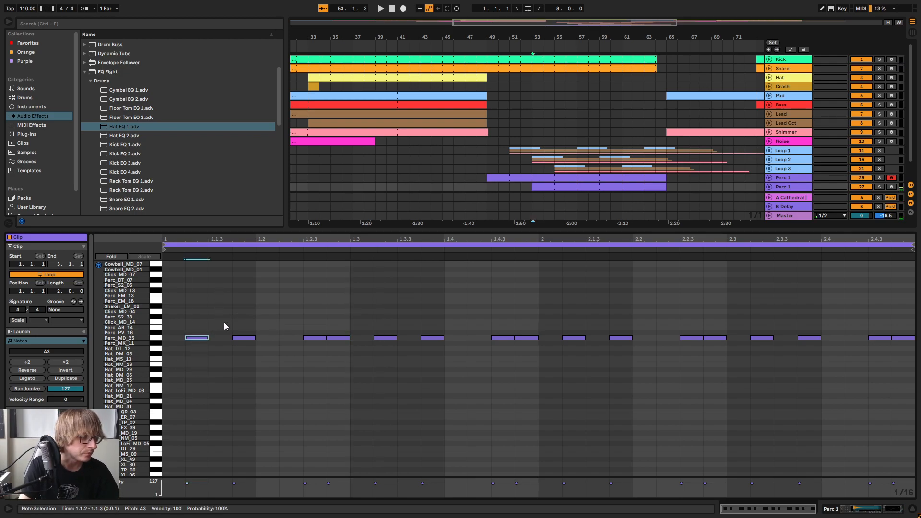
left_click_drag(200, 299, 916, 350)
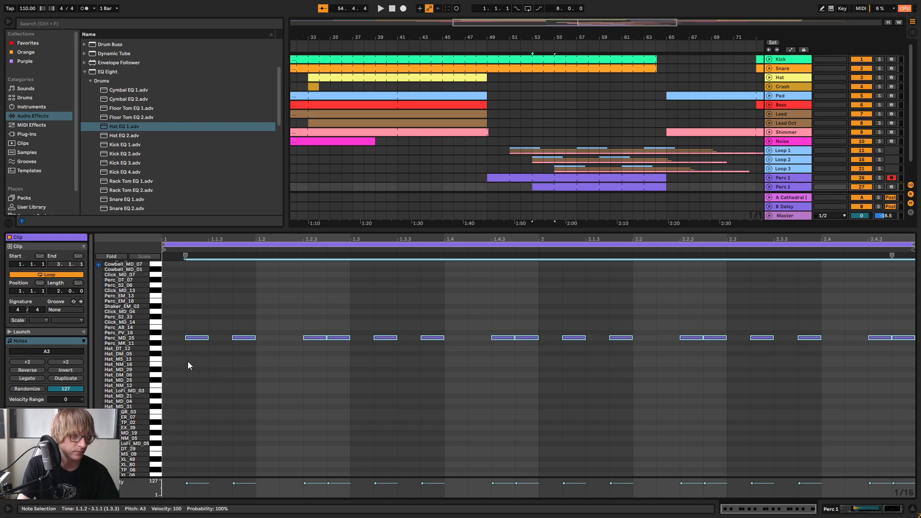
key("Delete")
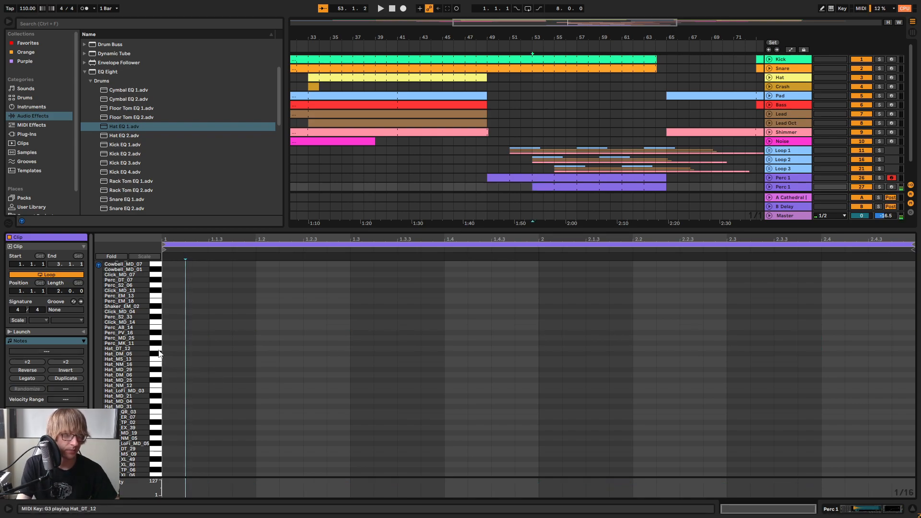
Add two sixteenth-length Hat_DT_12 notes at 1.1.1 and 1.1.3 and audition them in the break
left_click(179, 349)
double_click(177, 349)
double_click(227, 348)
key("space")
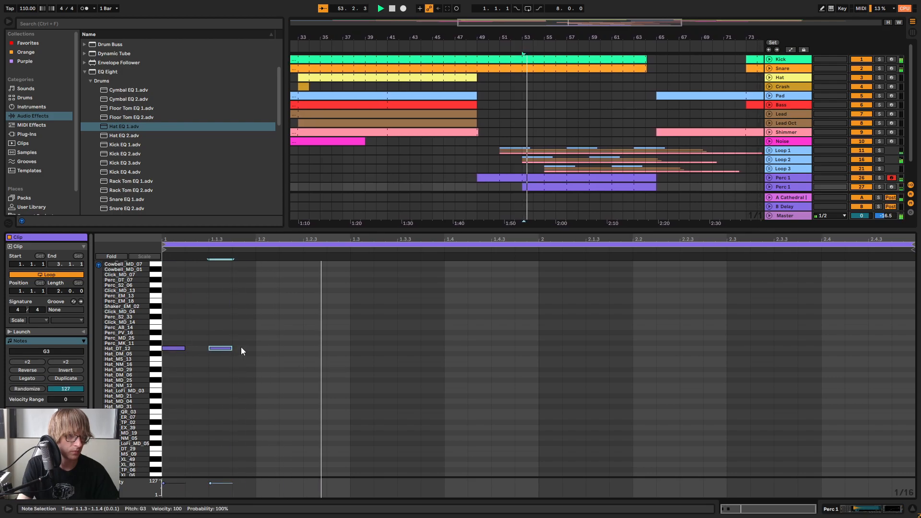
mouse_move(224, 349)
left_mouse_down()
mouse_move(249, 350)
mouse_move(217, 350)
left_mouse_up()
key("space")
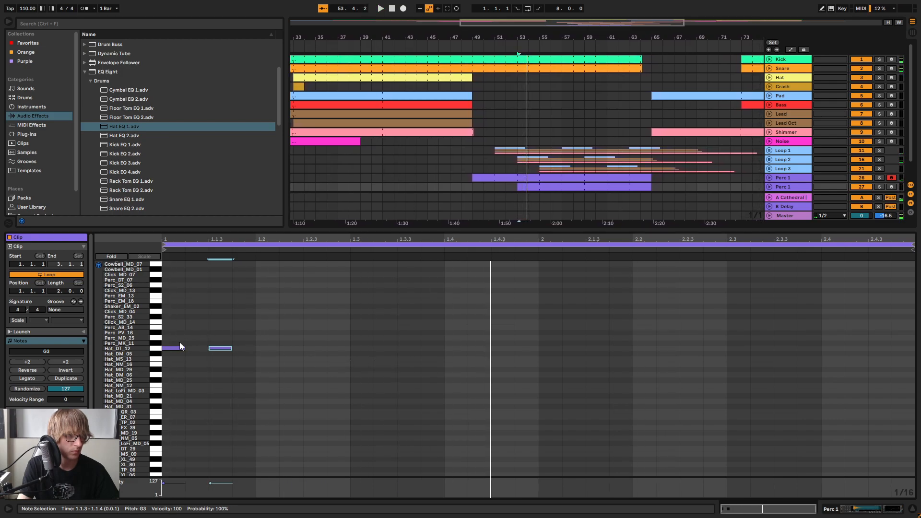
Move the second Hat_DT_12 note to 1.1.2, copy the pair to beat 1.2 and audition the pattern
left_click_drag(179, 348, 246, 348)
key("space")
key("space")
key("ctrl+c")
left_click(257, 331)
key("ctrl+v")
key("Left")
key("space")
Duplicate the four Hat_DT_12 notes three times to fill the two-bar clip and play it back
key("space")
left_click_drag(309, 323, 153, 374)
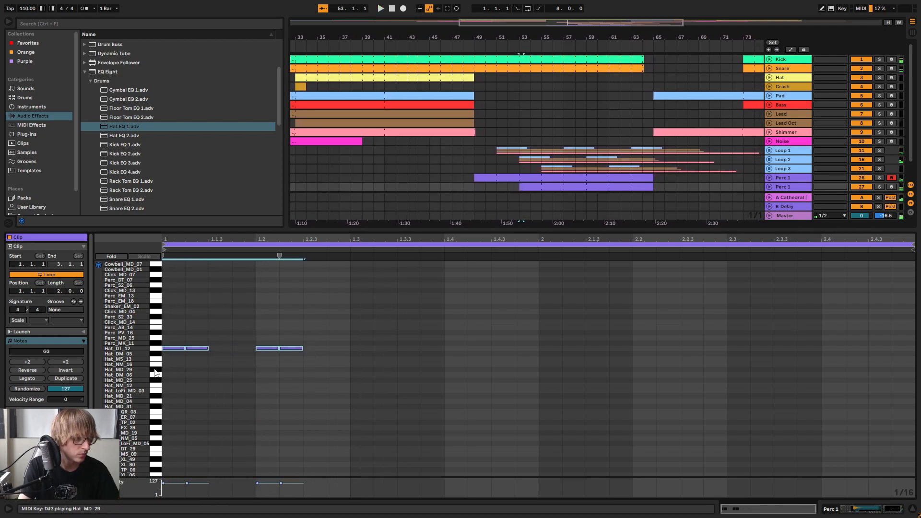
key("ctrl+d")
key("ctrl+d")
key("ctrl+d")
key("space")
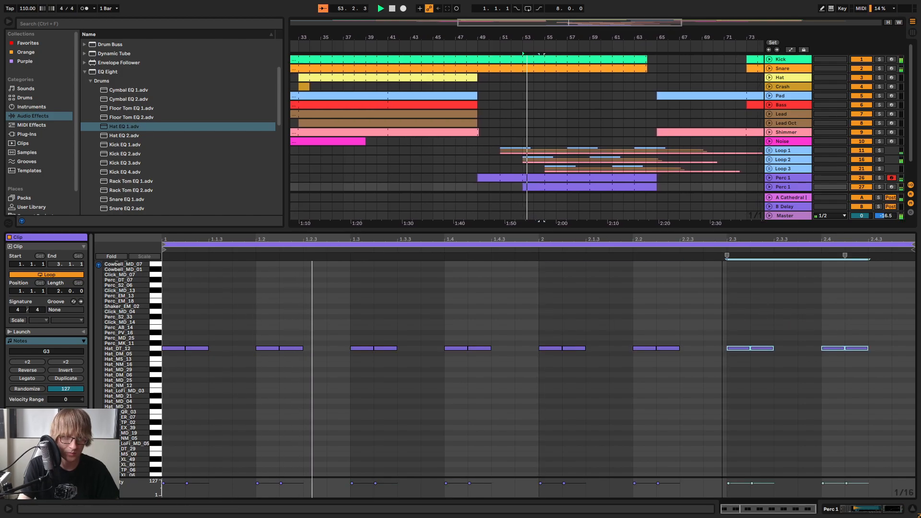
Unfold the second Perc 1 track, shorten its clip to one bar from bar 53 and crop it
left_click(769, 187)
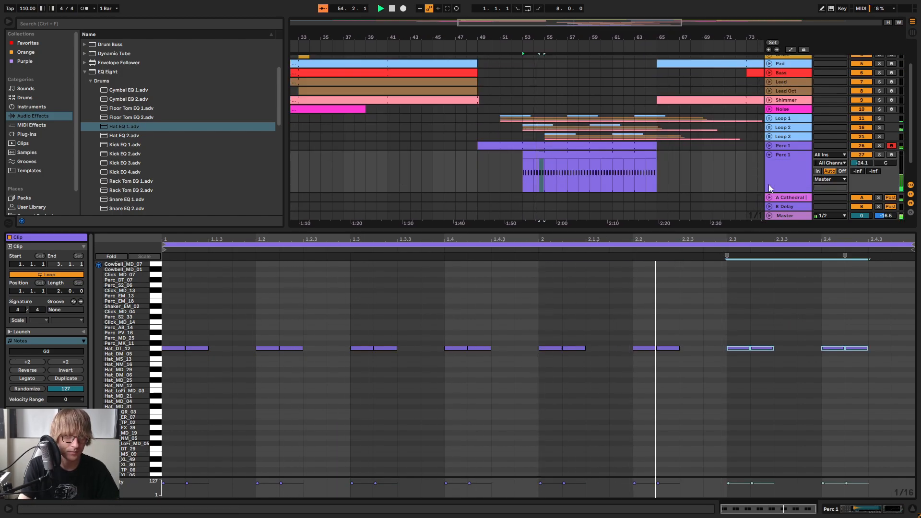
left_click_drag(655, 154, 559, 166)
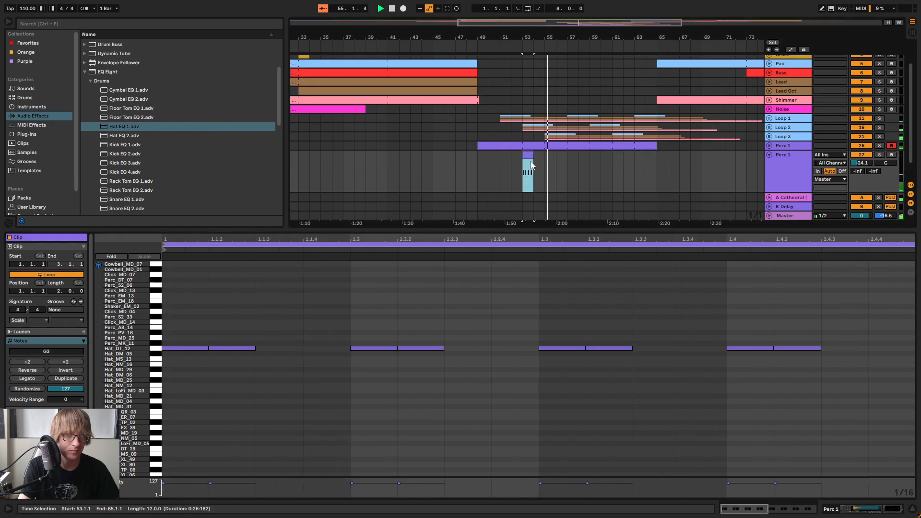
right_click(528, 156)
left_click(550, 233)
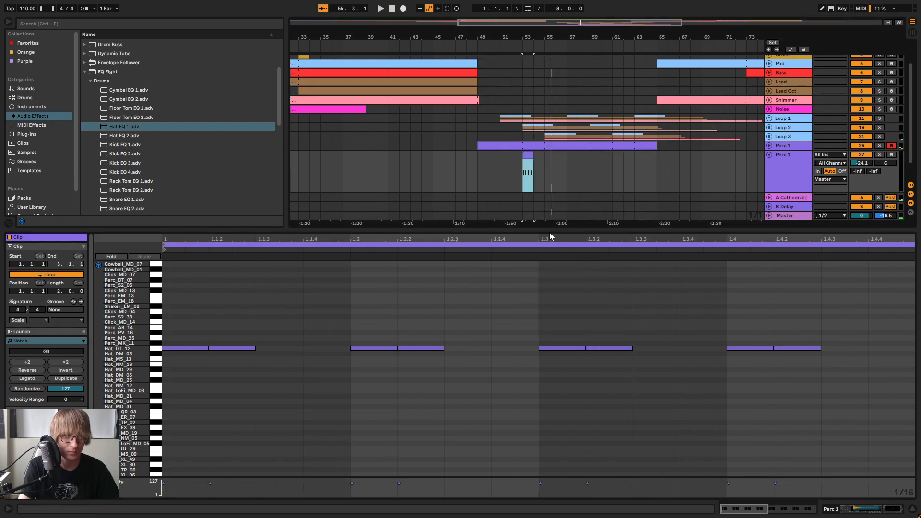
Loop the cropped one-bar hat clip and extend it to bar 65 during playback
left_click(58, 277)
left_click(528, 155)
key("space")
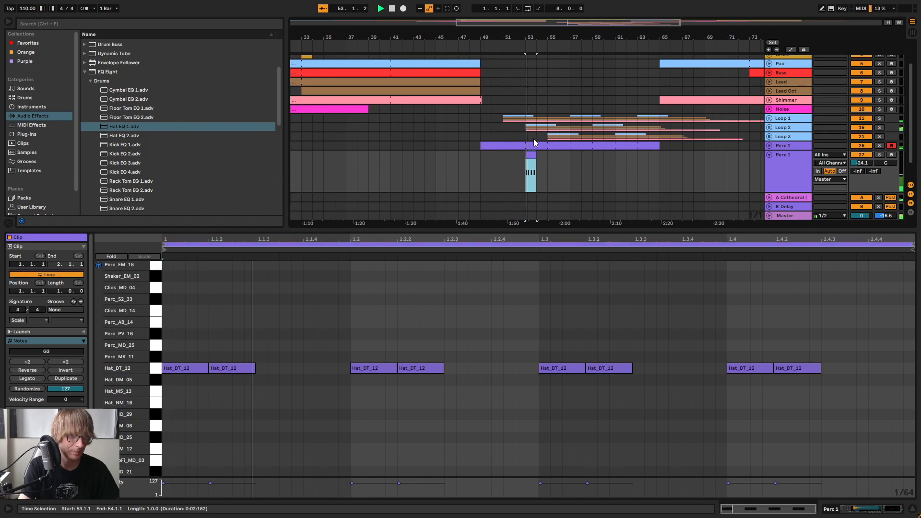
left_click_drag(529, 155, 655, 154)
Move the second Hat_DT_12 hit of beat 1 to 1.1.4 and the second hit of beat 2 to 1.2.3
left_click(387, 377)
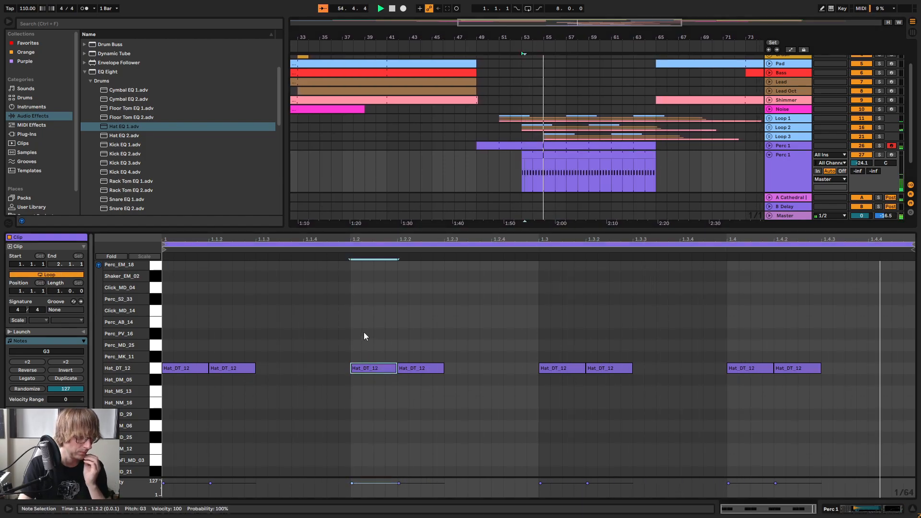
left_click(338, 315)
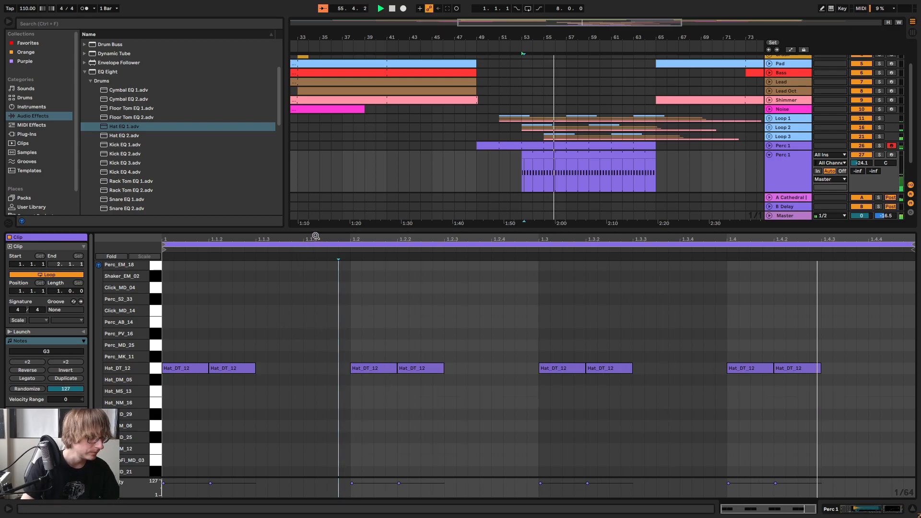
left_click(232, 373)
left_click_drag(232, 373, 282, 374)
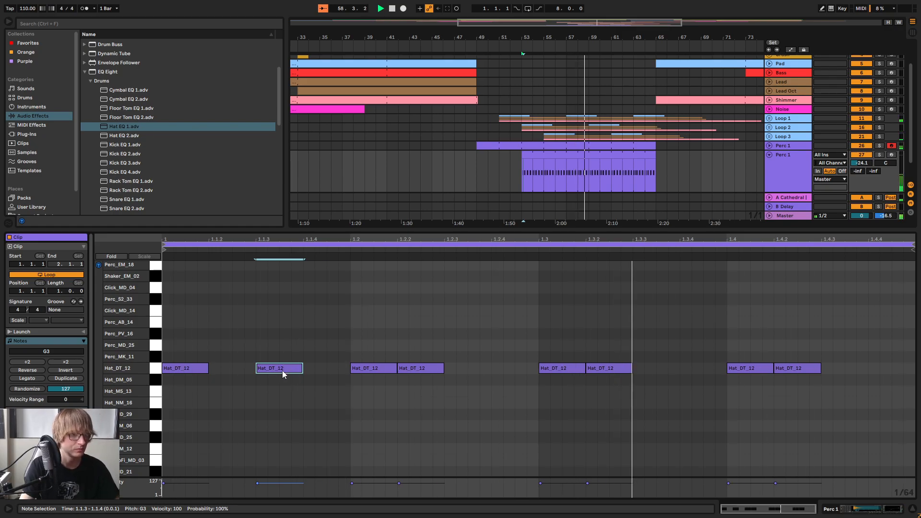
left_click_drag(284, 370, 330, 369)
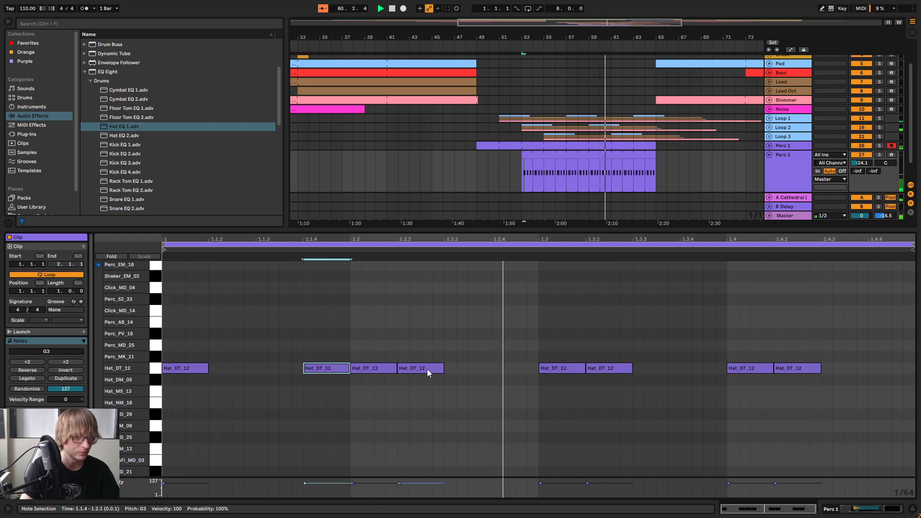
left_click_drag(422, 370, 471, 368)
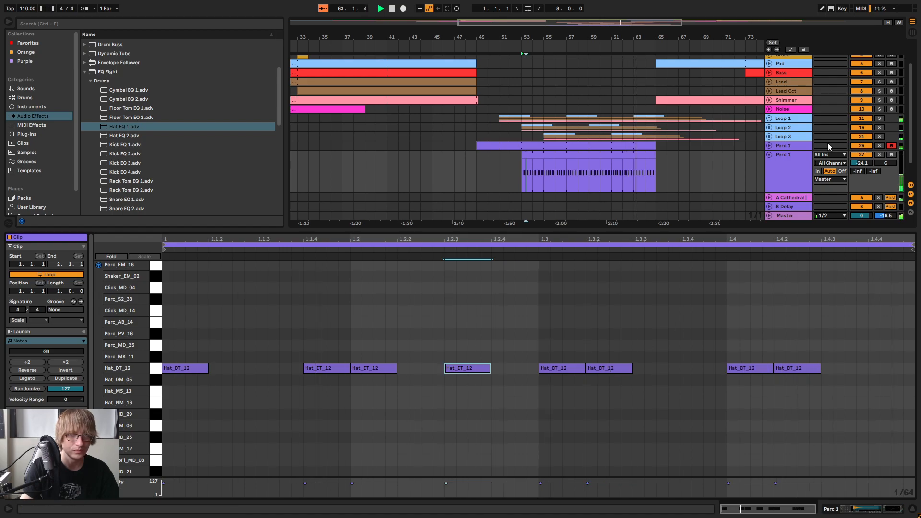
Play the two Perc 1 tracks soloed together, isolate the first one and listen again from shortly before bar 49
left_click(879, 147)
key("space")
key("space")
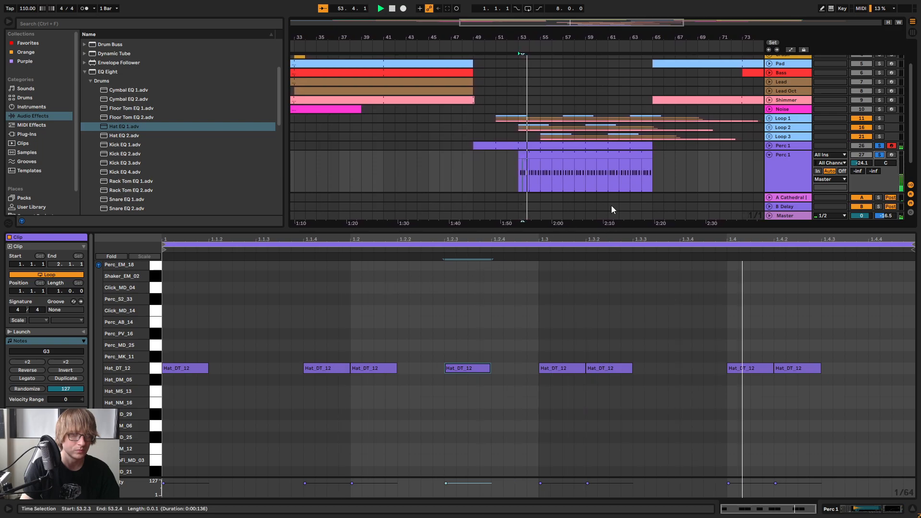
left_click(882, 156)
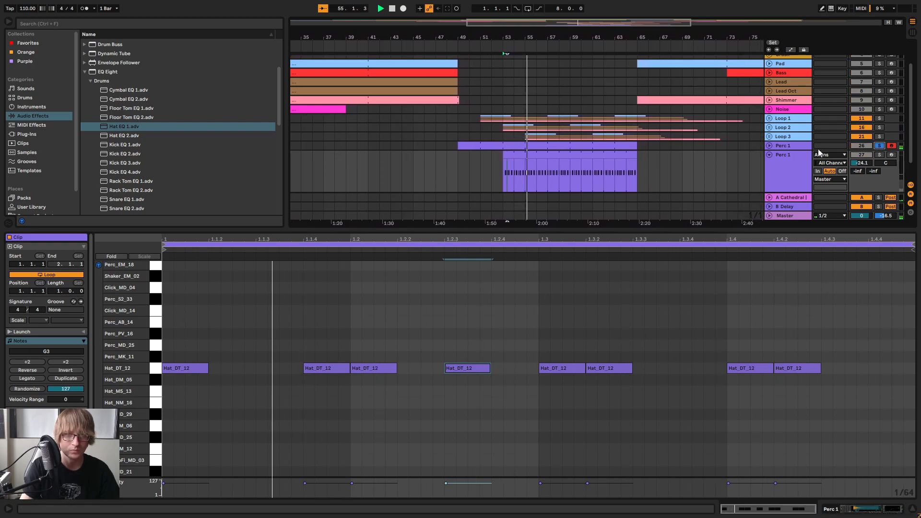
left_click(446, 45)
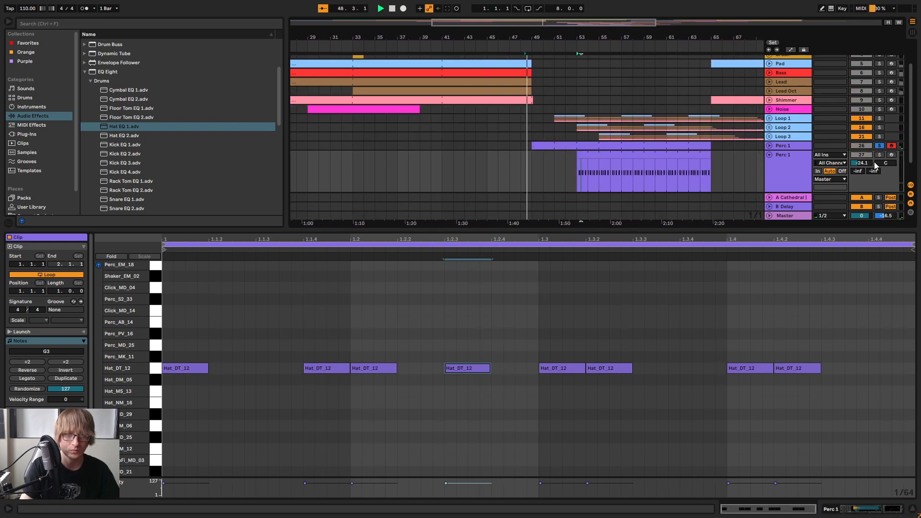
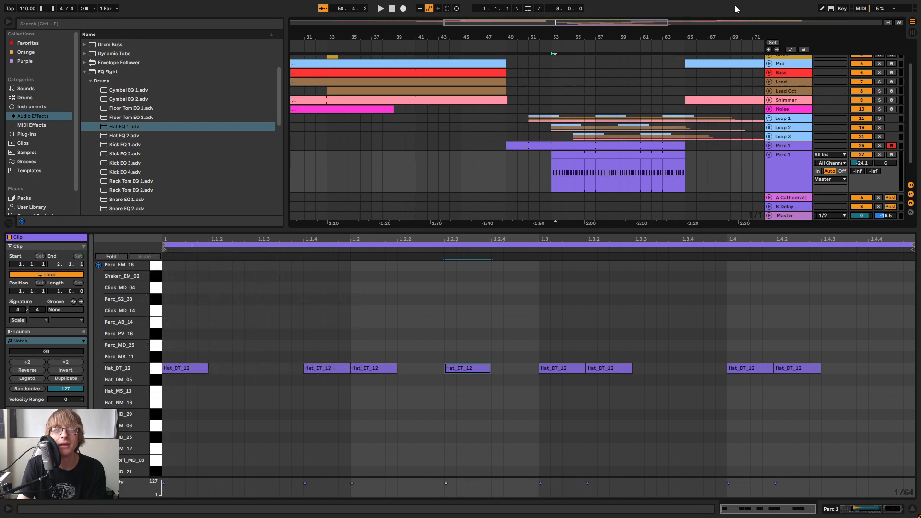
Find Grand Piano Equal Mellow Production in the Grand Piano pack and load it onto a new MIDI track below Perc 1
left_click(665, 301)
left_click_drag(690, 229, 690, 394)
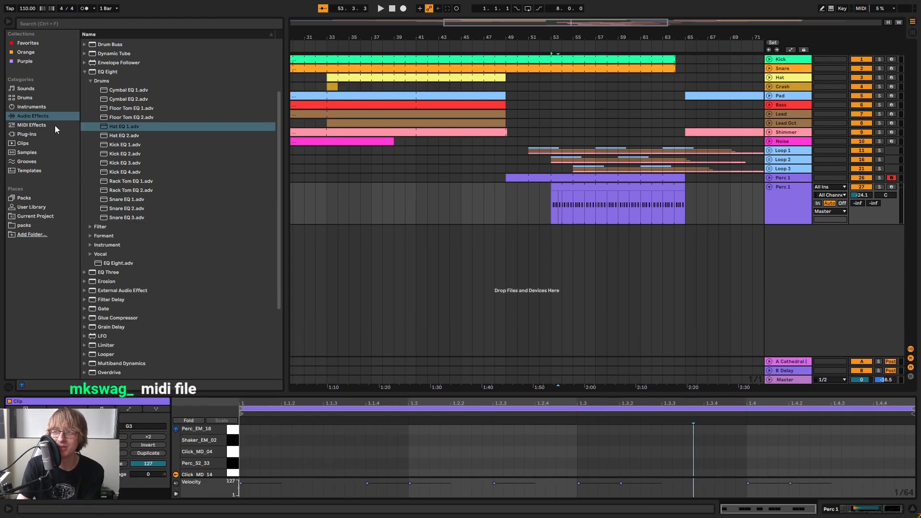
left_click(41, 207)
scroll(185, 182, "up", 10)
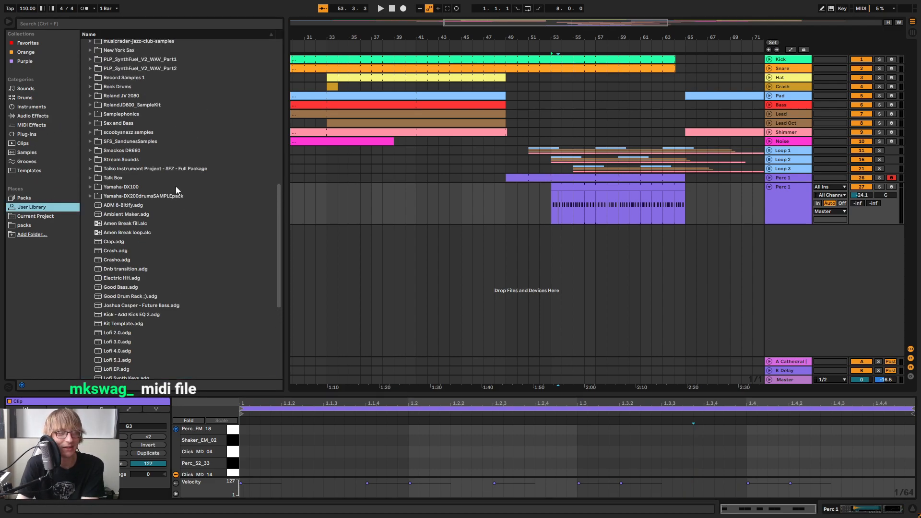
scroll(154, 170, "up", 5)
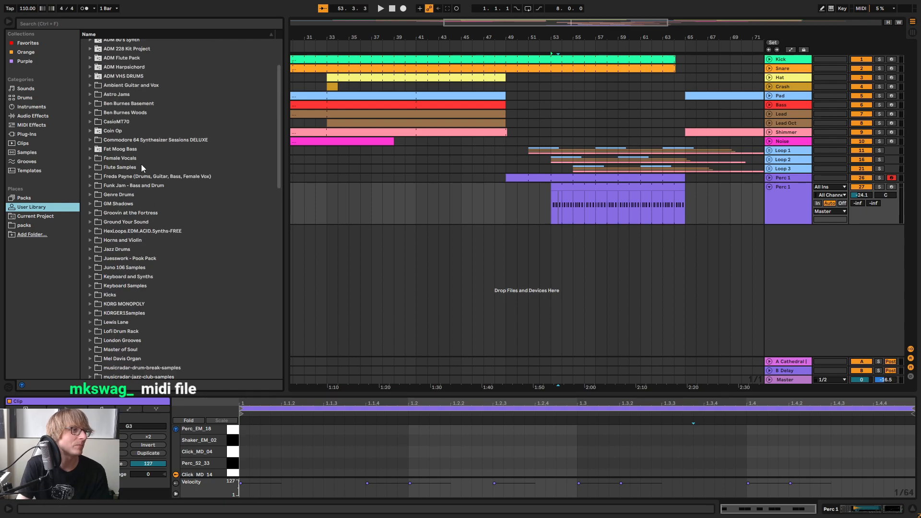
scroll(185, 189, "down", 3)
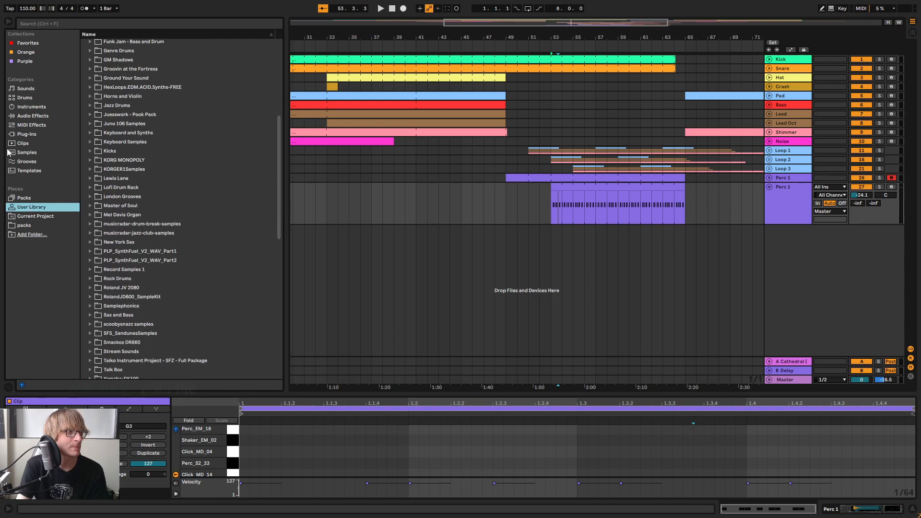
left_click(27, 198)
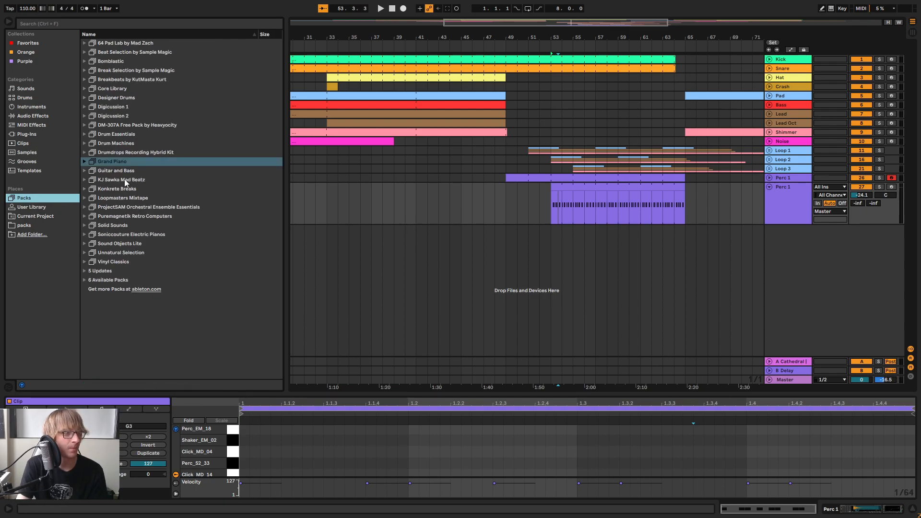
left_click(92, 163)
left_click(191, 226)
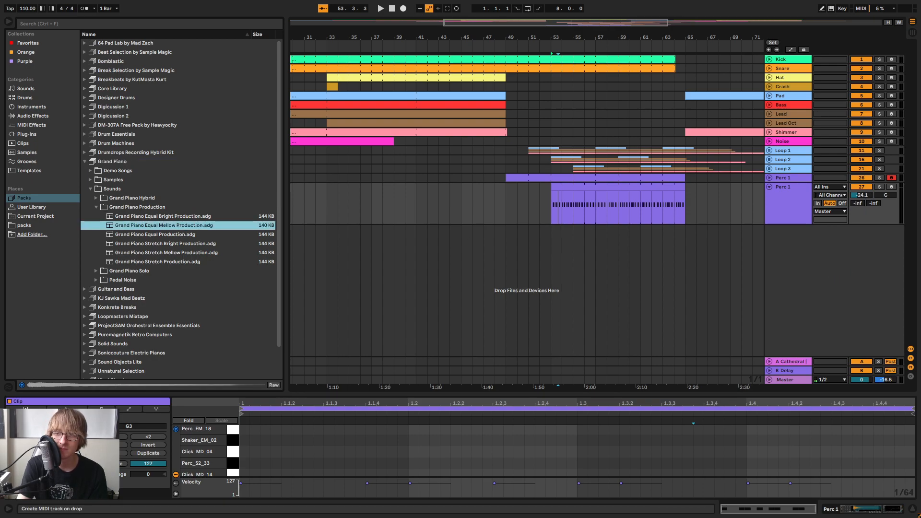
Import the eight-bar MIDI chord file onto the Grand Piano track at bar 53 without its tempo and time signature data
key("super+e")
left_click_drag(452, 95, 556, 0)
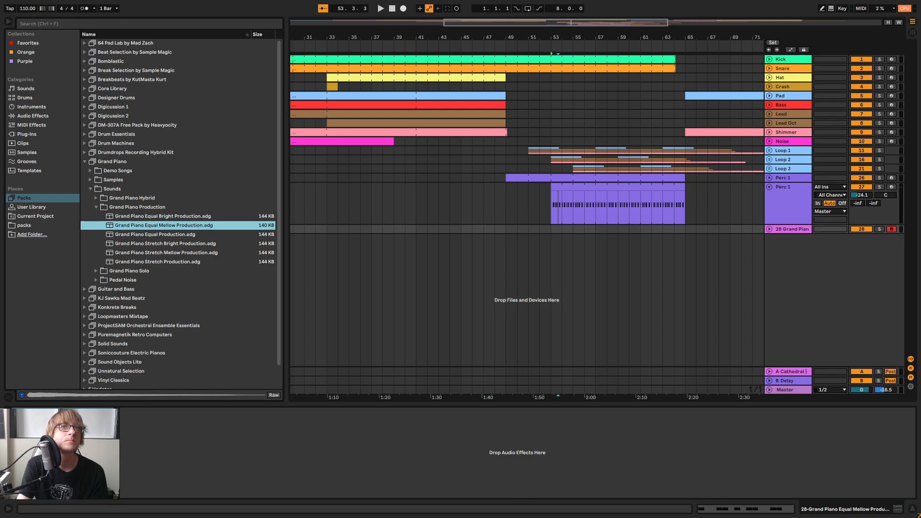
left_click_drag(609, 0, 566, 241)
left_click_drag(559, 229, 554, 235)
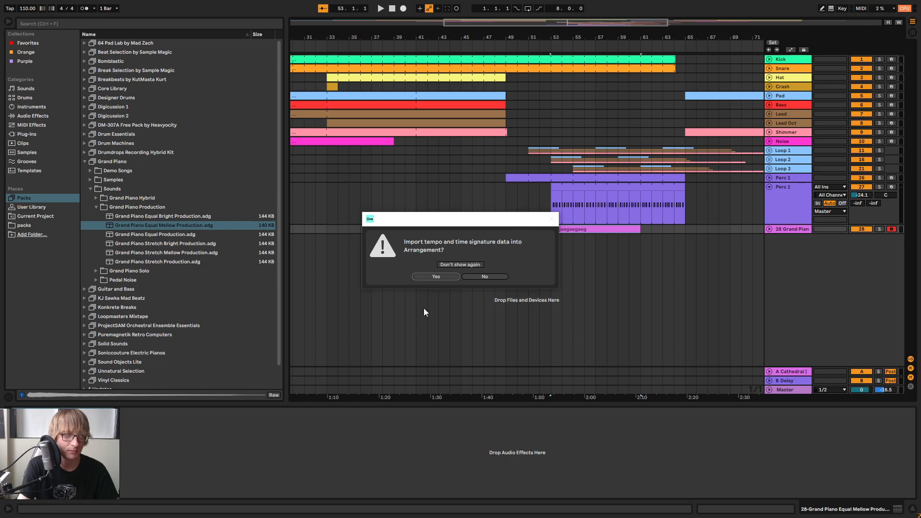
left_click(484, 276)
Solo the Grand Piano track, play it from bar 53 and lower its volume to -13.5 dB
left_click(876, 229)
key("space")
left_click(768, 228)
key("space")
key("Tab")
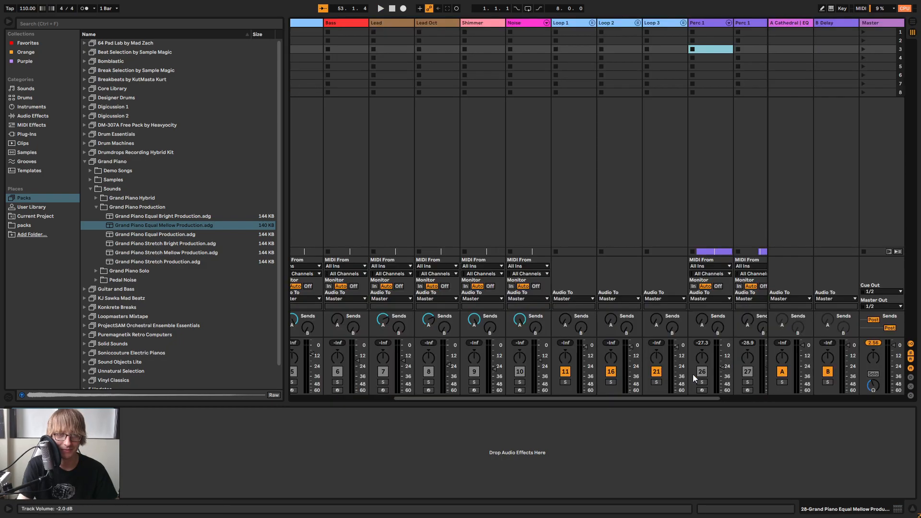
left_click_drag(680, 399, 729, 399)
key("space")
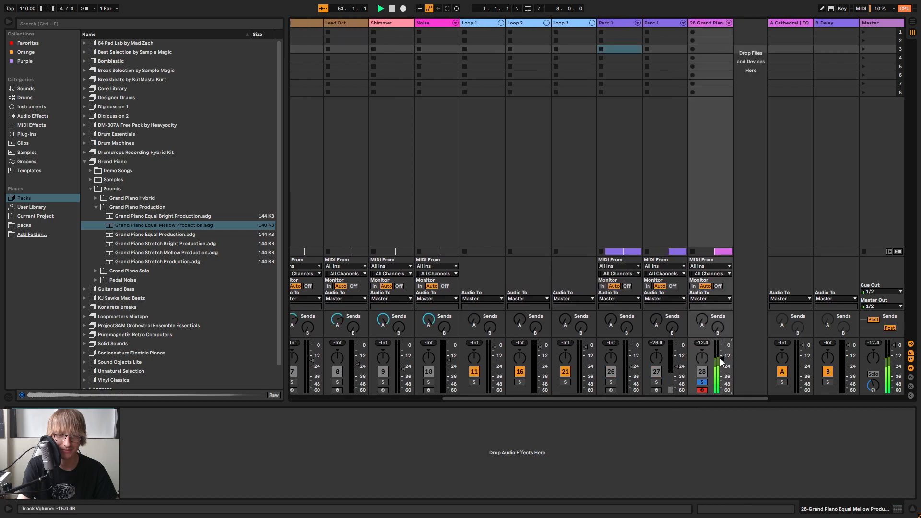
Open the piano clip in an enlarged note editor during playback and select the C#4 and D4 notes of the first chord
key("Tab")
key("shift+Tab")
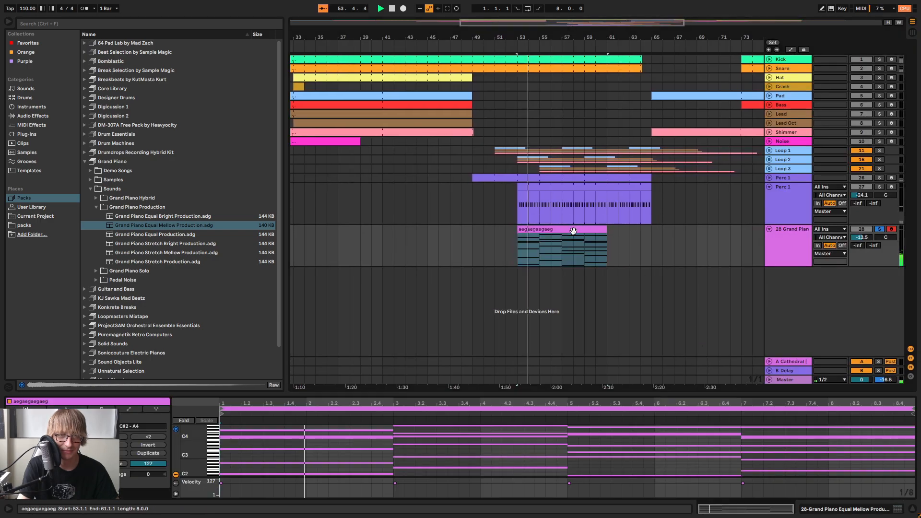
key("ctrl+alt+e")
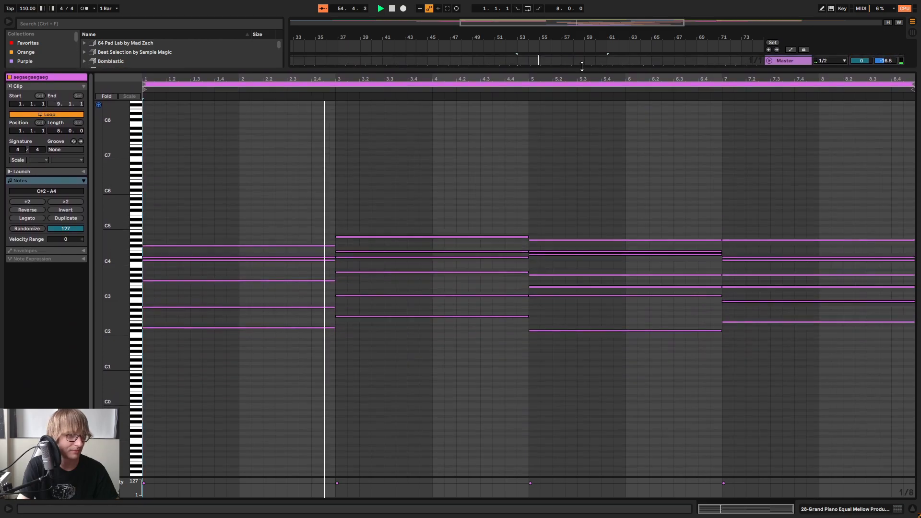
left_click_drag(115, 251, 154, 263)
left_click_drag(190, 314, 201, 262)
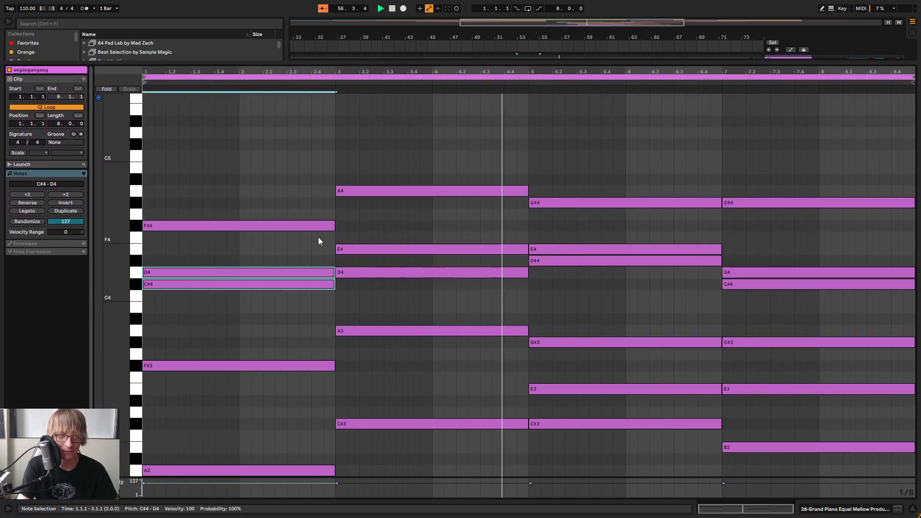
Examine the close note pairs in the third and fourth piano chords during playback, selecting D#4 and E4 in the third
scroll(612, 191, "down", 1)
scroll(613, 194, "down", 1)
left_click_drag(588, 286, 606, 207)
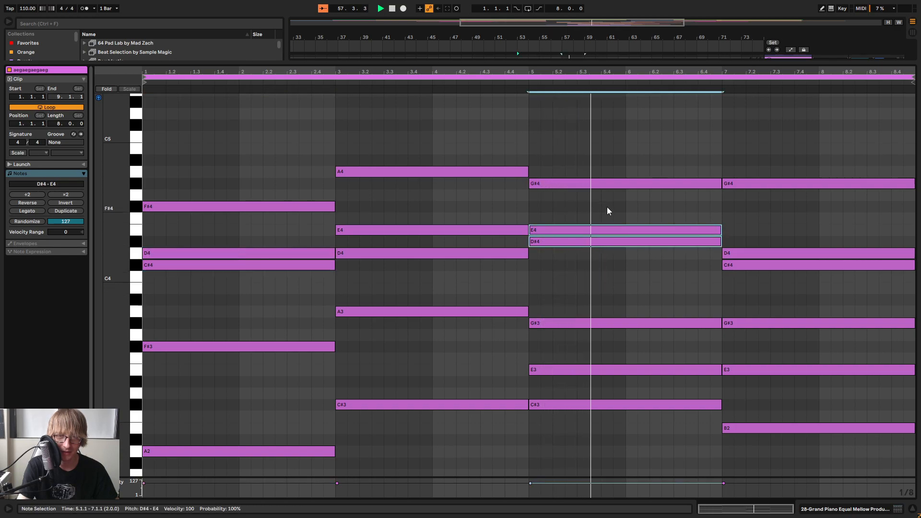
scroll(585, 234, "down", 5)
left_click_drag(801, 251, 811, 208)
scroll(610, 167, "down", 5)
left_click(672, 354)
left_click_drag(110, 184, 87, 183)
scroll(407, 238, "up", 3)
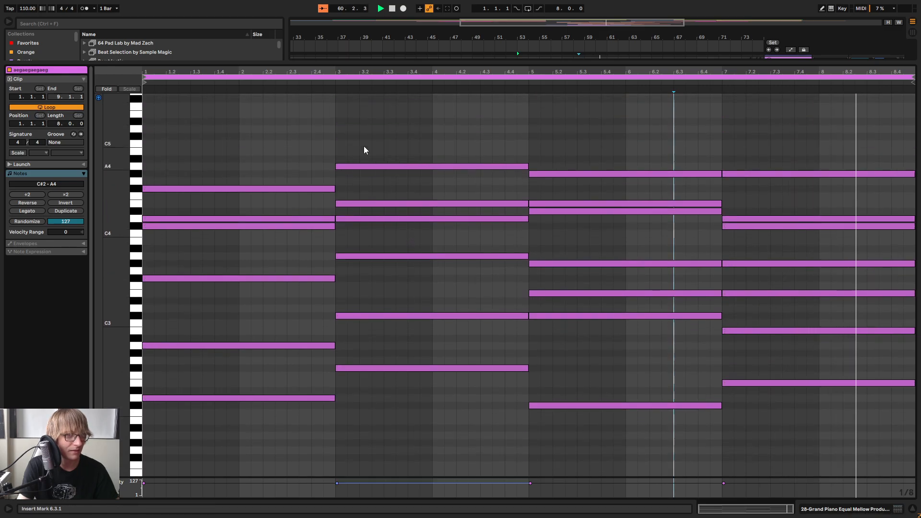
Replay the first piano chord from bar 53 and audition its D4 and C#4 notes separately
left_click_drag(323, 70, 327, 71)
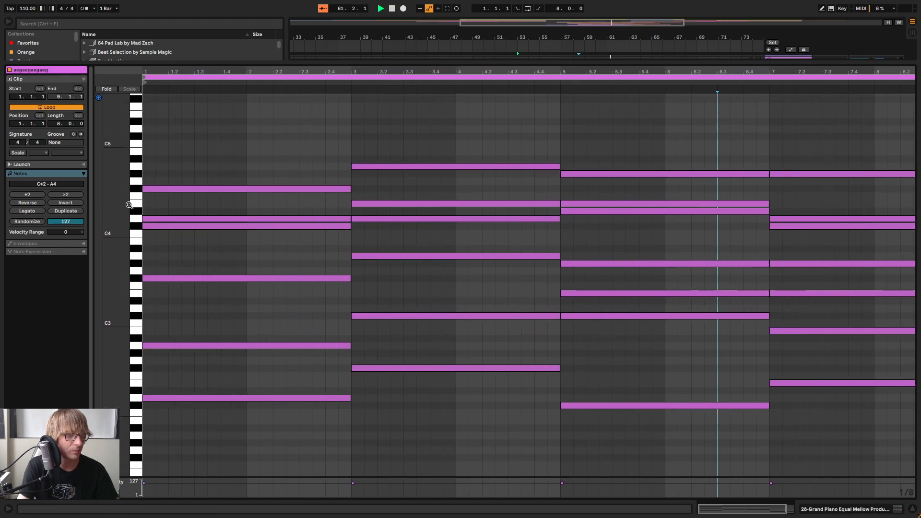
left_click_drag(123, 207, 126, 206)
key("space")
key("space")
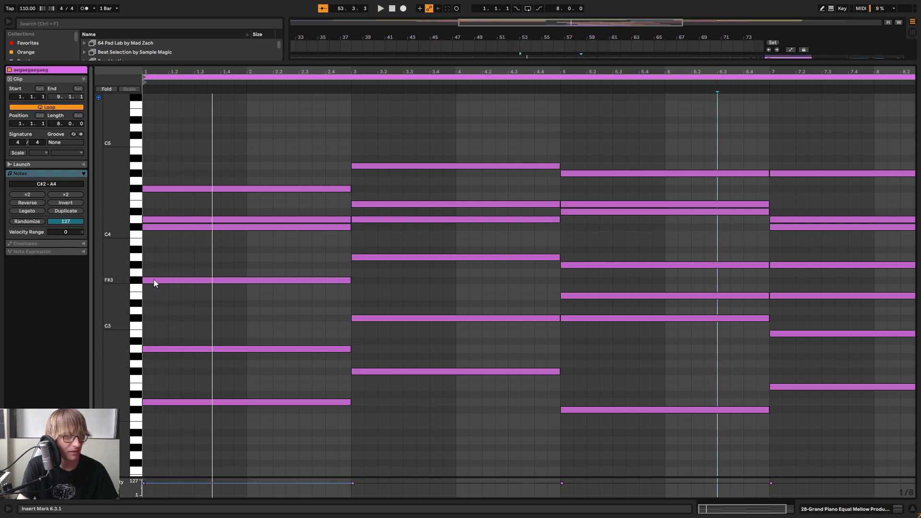
left_click(171, 227)
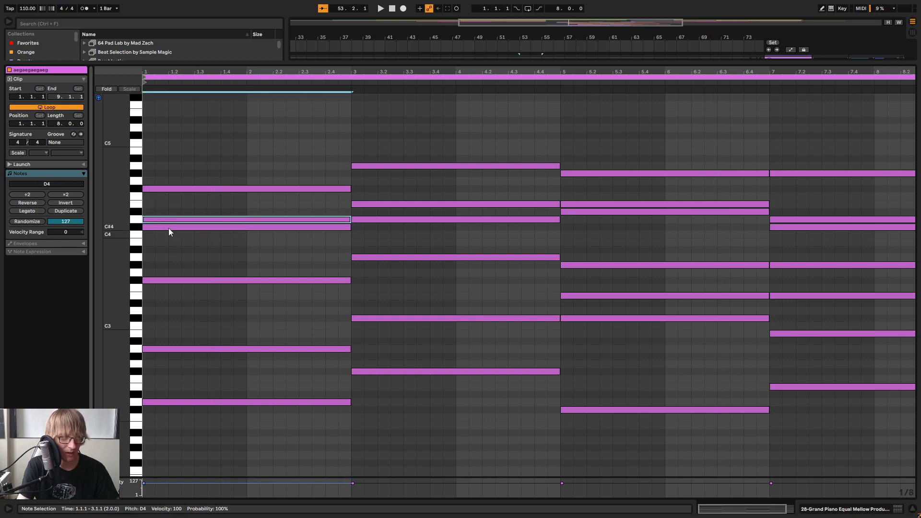
key("space")
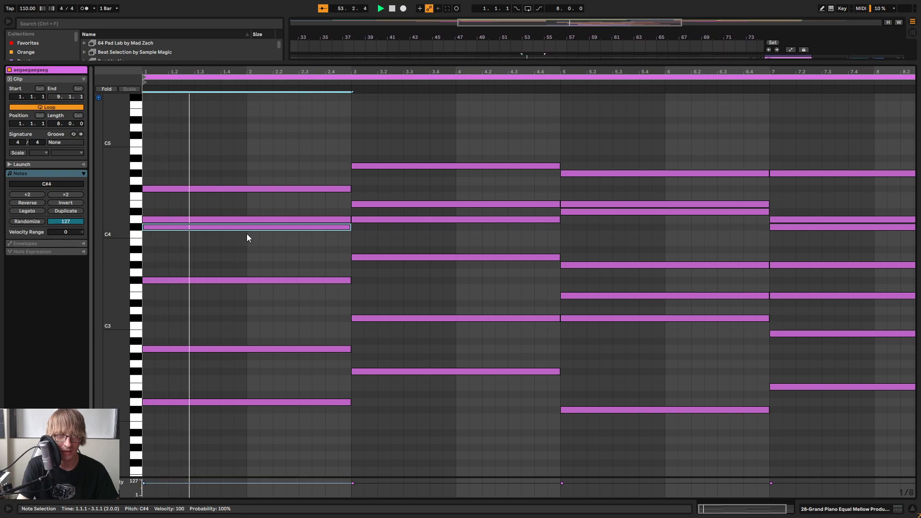
Audition the second piano chord's notes individually, play it through and select the whole chord from F#2 to A4
left_click(372, 371)
left_click(365, 319)
left_click(359, 253)
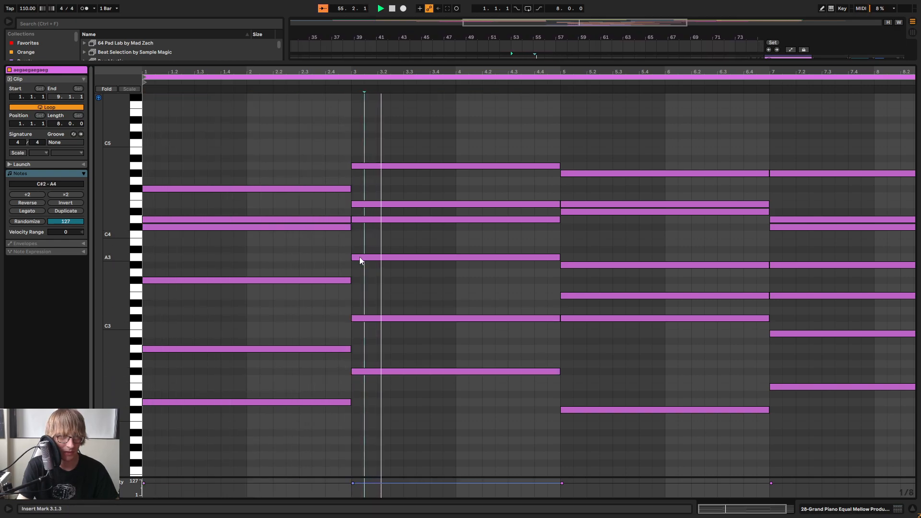
left_click(359, 257)
left_click(360, 219)
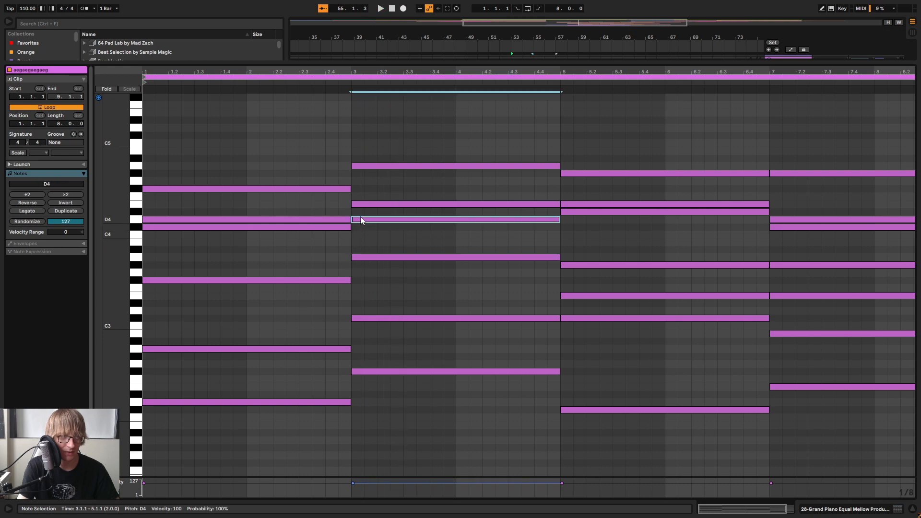
left_click(373, 204)
left_click(379, 166)
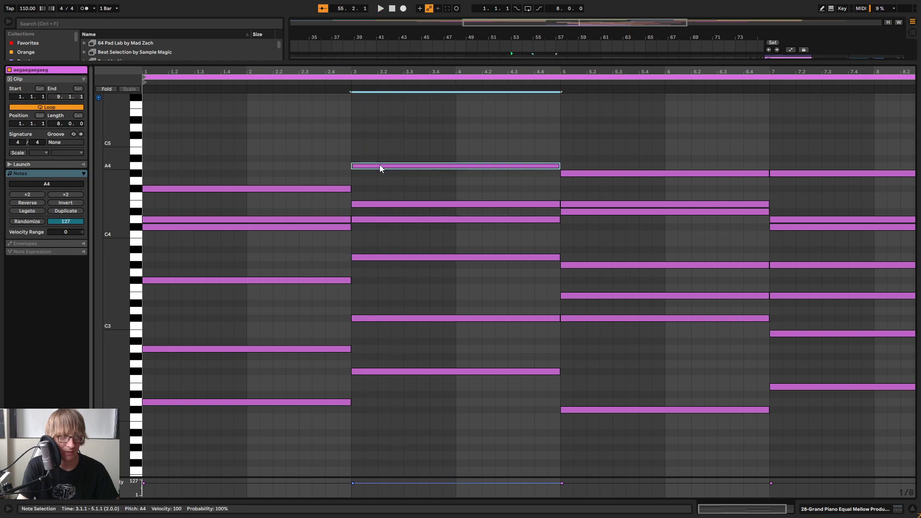
left_click(379, 323)
key("space")
left_click_drag(458, 403, 485, 116)
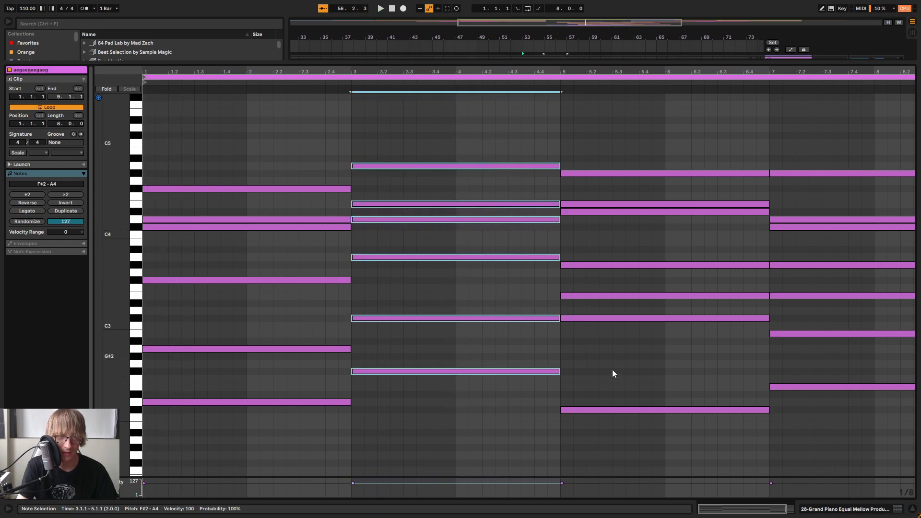
Select the third chord's lower notes from C#2 to G#3, and audition C#3, E3, G#3, D#4 and E4 individually
left_click_drag(646, 451, 626, 252)
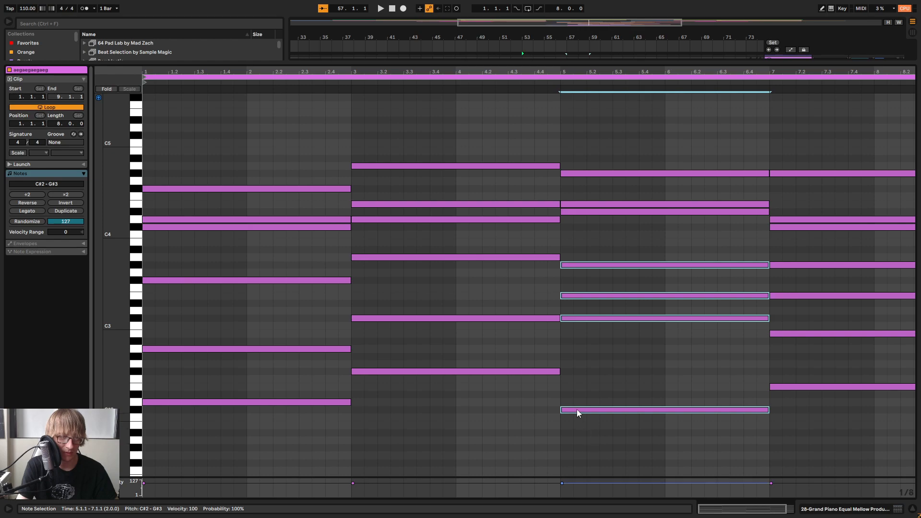
left_click(570, 318)
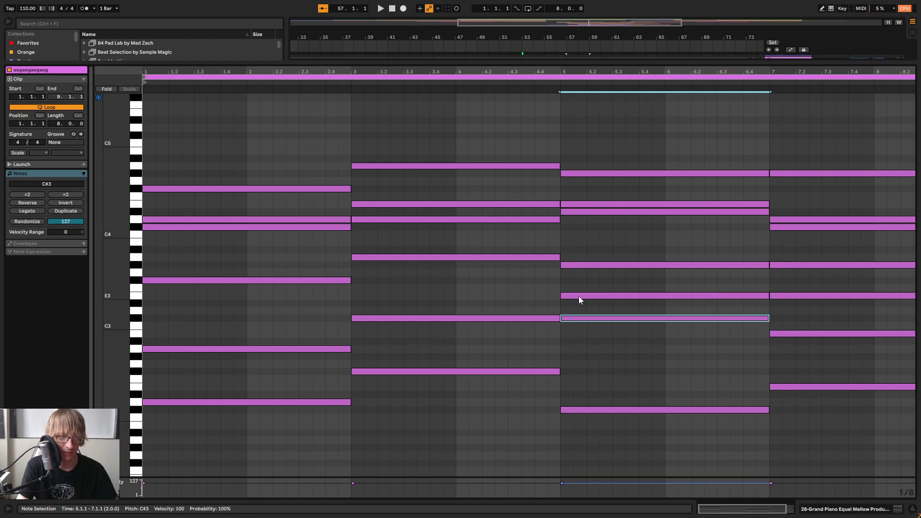
left_click(578, 295)
left_click(570, 265)
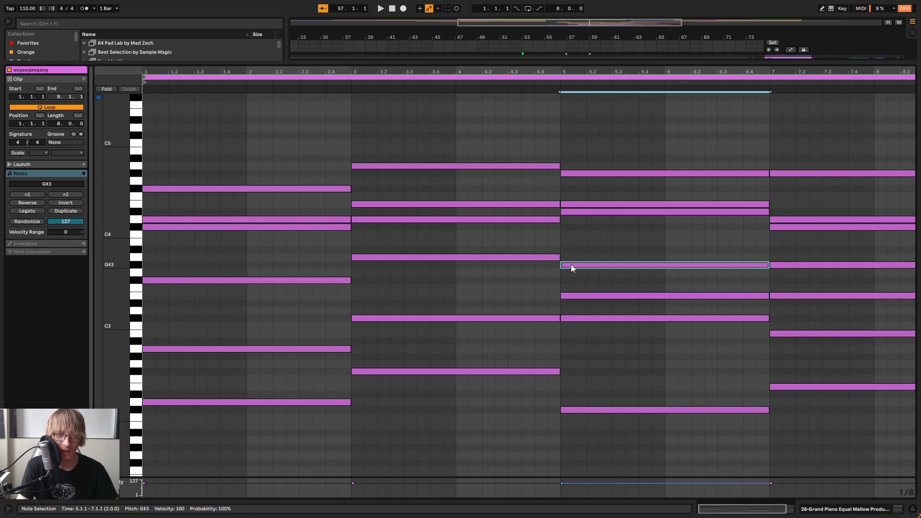
left_click(567, 211)
left_click(570, 204)
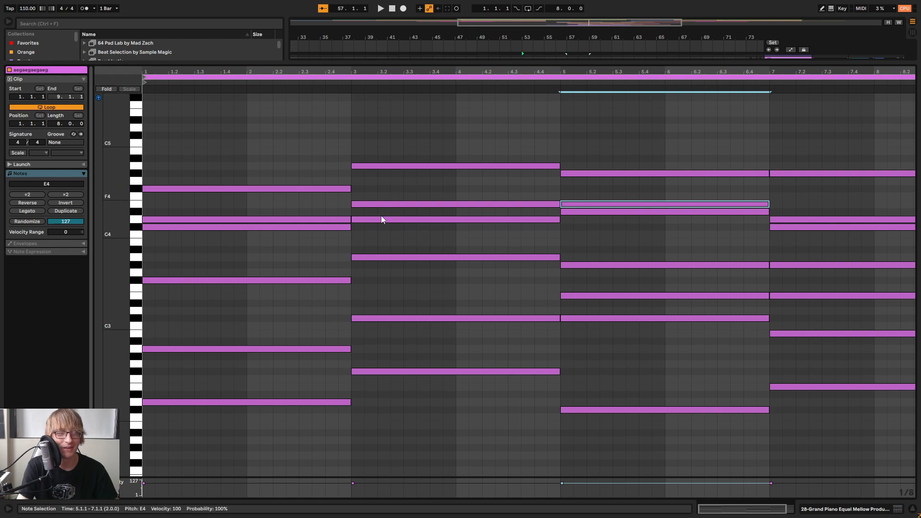
Select the first, second and third piano chords in turn to compare their voicings
mouse_move(562, 62)
left_mouse_down()
mouse_move(563, 188)
mouse_move(563, 71)
left_mouse_up()
left_click_drag(235, 437, 258, 177)
left_click_drag(412, 399, 440, 142)
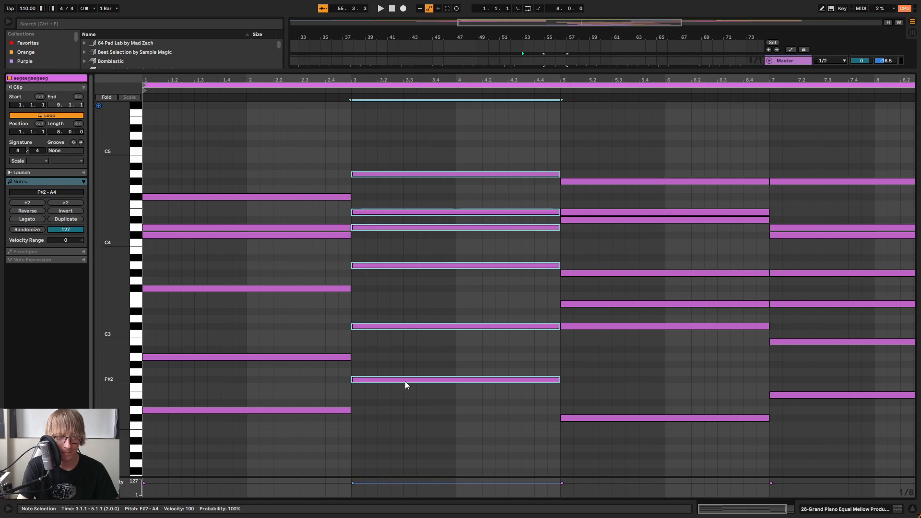
left_click_drag(421, 417, 464, 140)
left_click(588, 418)
left_click_drag(615, 462, 615, 177)
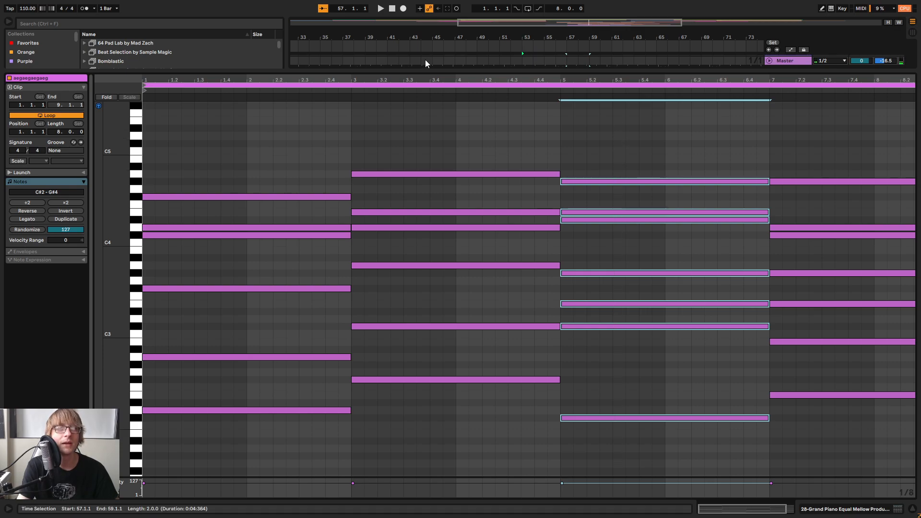
Open the Pad clip starting at bar 65 and select its chords in turn to examine their notes
left_click(455, 69)
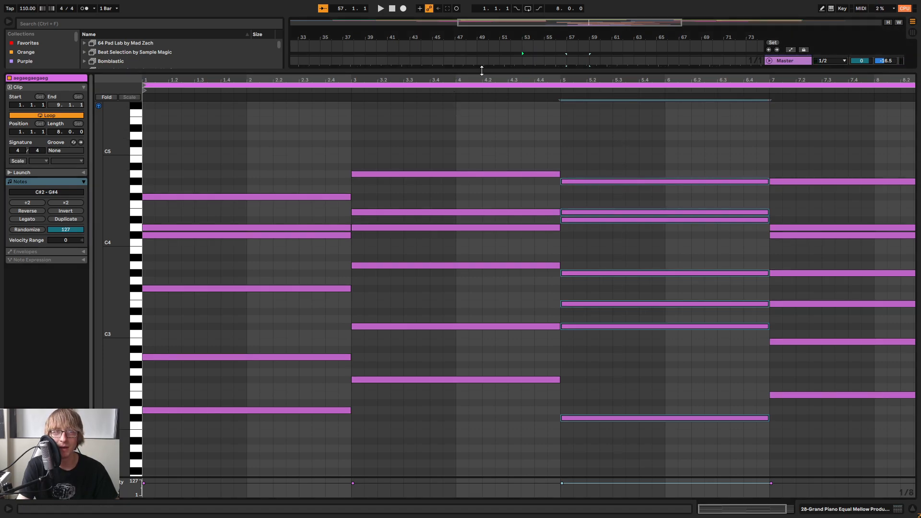
left_click_drag(482, 70, 480, 276)
scroll(606, 203, "up", 3)
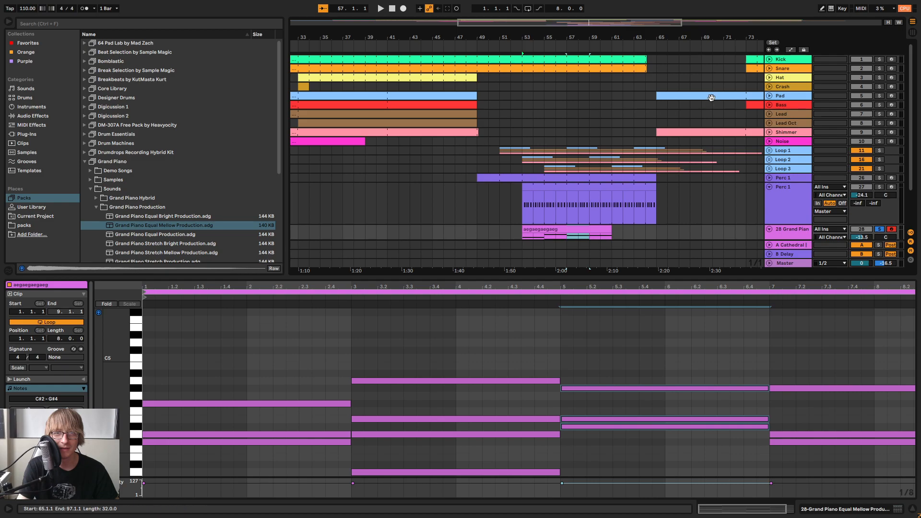
left_click(712, 98)
left_click_drag(510, 277, 506, 131)
left_click(613, 344)
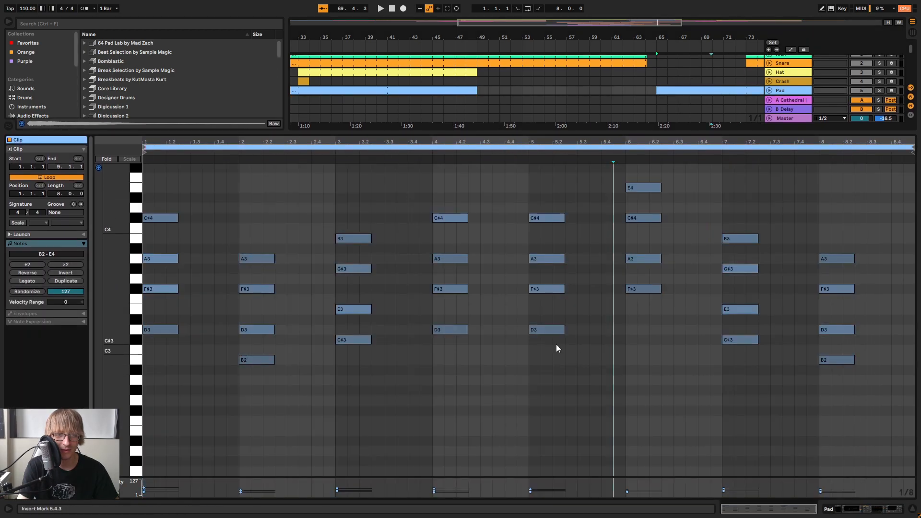
left_click_drag(556, 358, 554, 177)
left_click_drag(649, 313, 652, 171)
left_click_drag(731, 368, 729, 201)
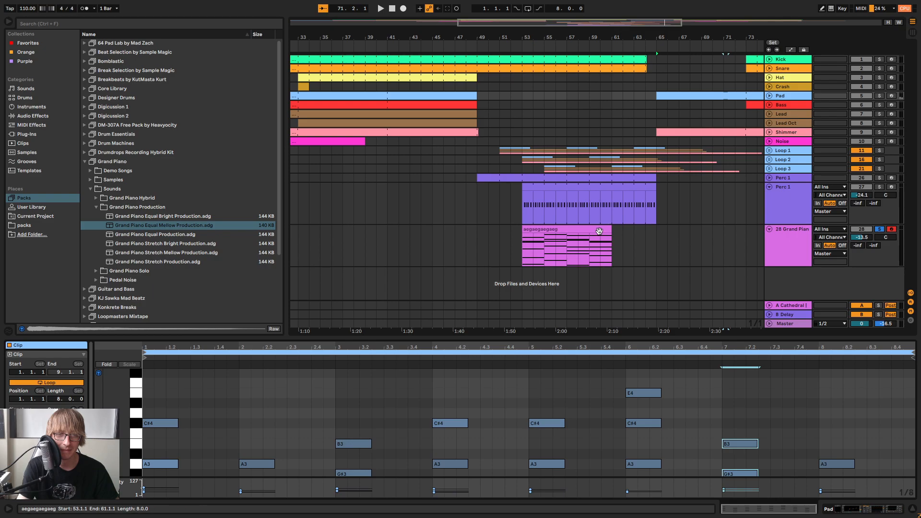
Reopen the piano clip, select its whole fourth chord, and isolate the chord's lower notes from E2 to G#3
left_click_drag(728, 336, 728, 90)
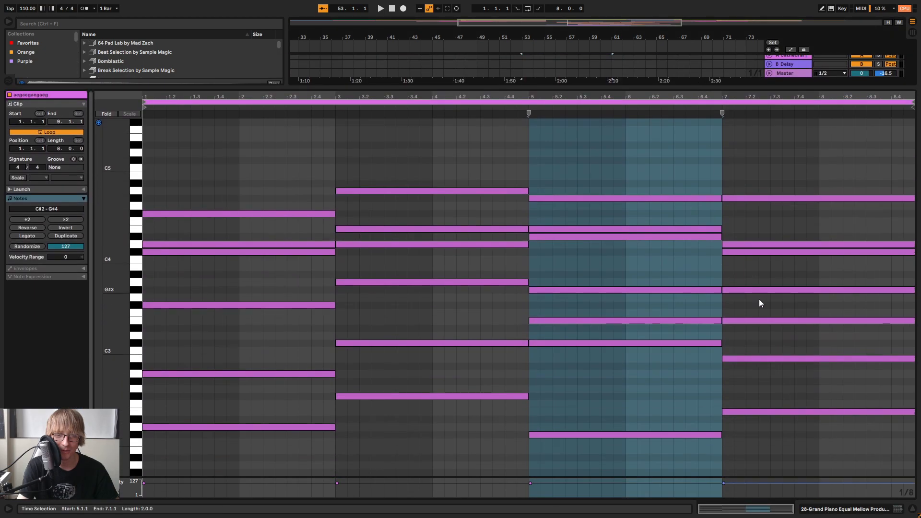
left_click(758, 420)
left_click(747, 400)
left_click_drag(767, 429, 747, 391)
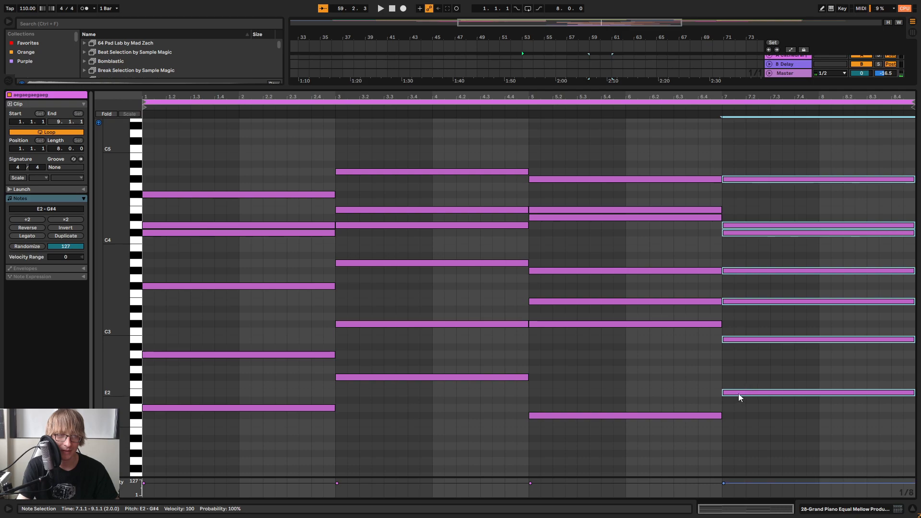
left_click(730, 303)
left_click_drag(756, 419, 741, 267)
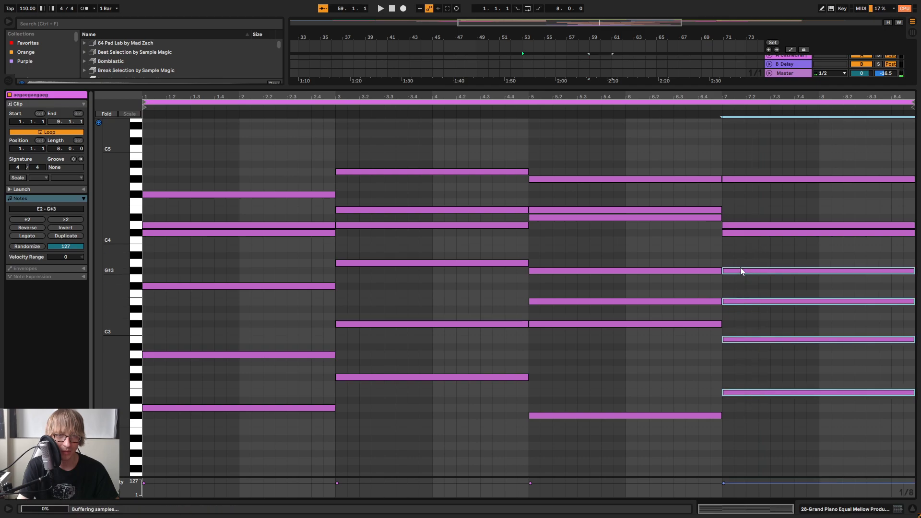
Audition the fourth chord's C#4 and D4, and select the whole chord from E2 to G#4
left_click(736, 233)
left_click(734, 225)
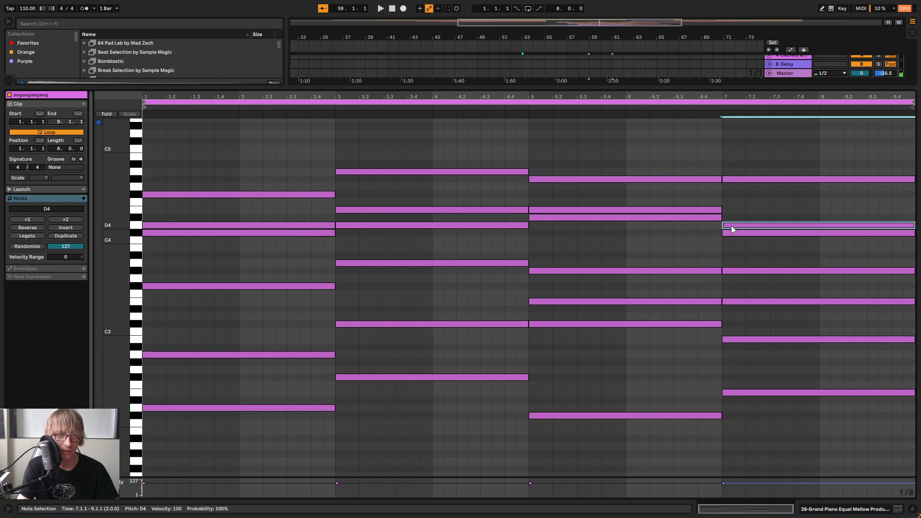
left_click_drag(742, 260, 754, 173)
left_click_drag(799, 441, 799, 117)
Play the whole piano progression from bar 53 while viewing its notes, and stop playback with the position reset to 1.1.1
key("space")
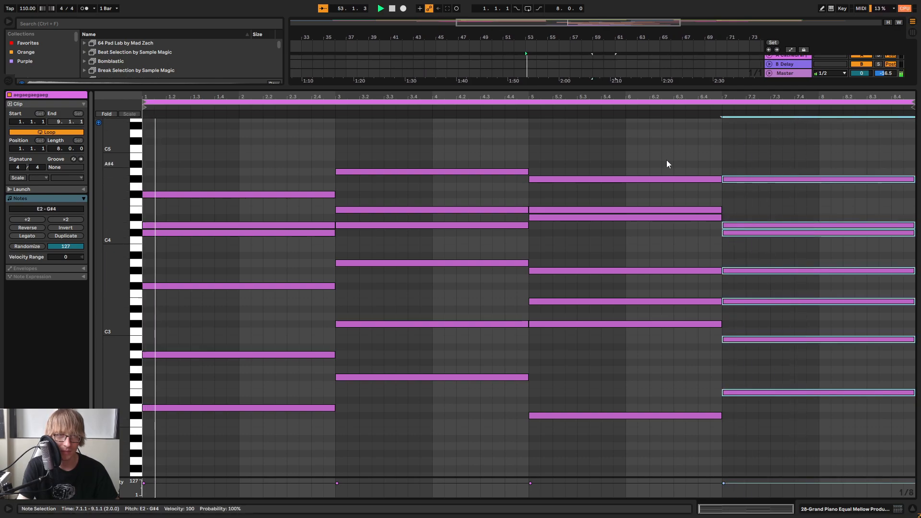
left_click_drag(585, 88, 582, 125)
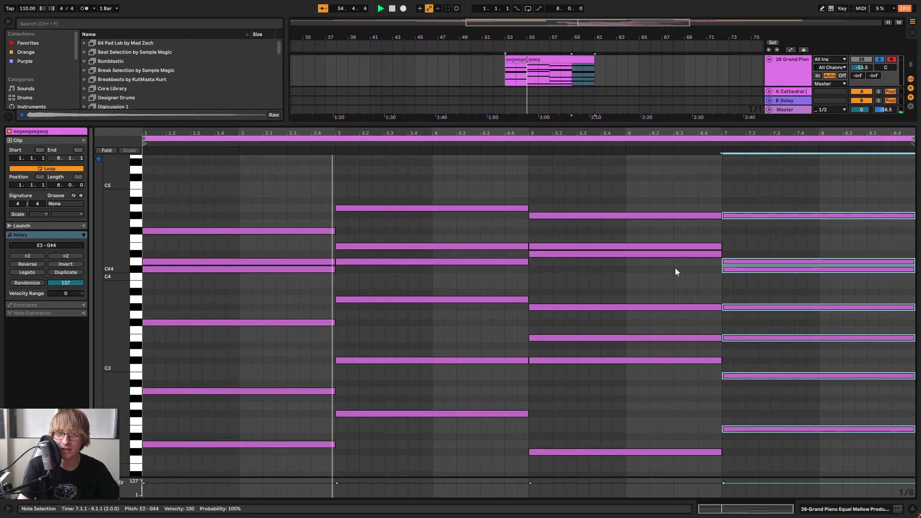
left_click(597, 278)
mouse_move(597, 274)
left_mouse_down()
mouse_move(607, 265)
mouse_move(602, 249)
mouse_move(604, 277)
left_mouse_up()
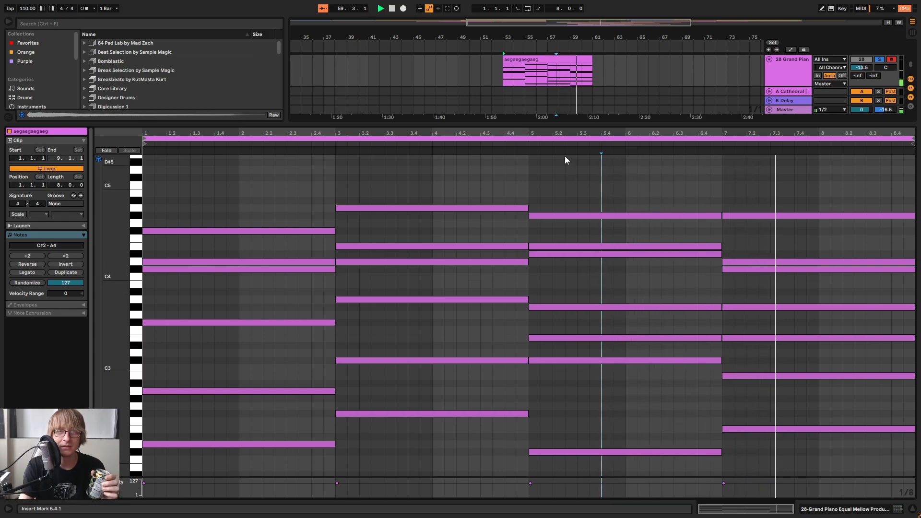
double_click(390, 11)
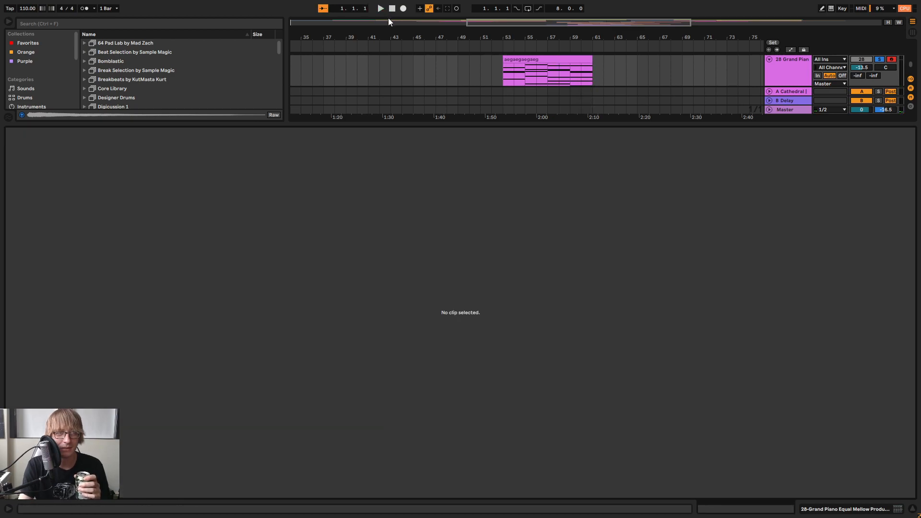
Delete the chord progression clip at bar 53 from the 28 Grand Piano track
left_click_drag(559, 125, 557, 270)
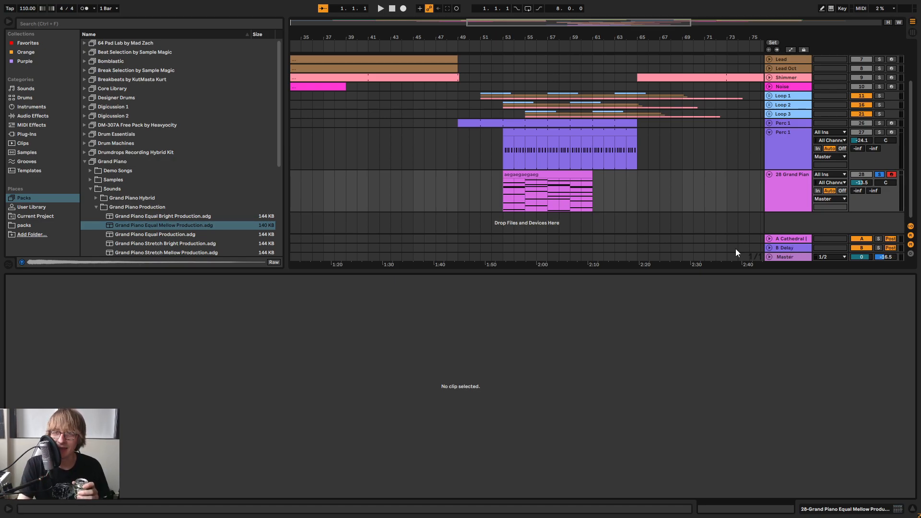
left_click(566, 177)
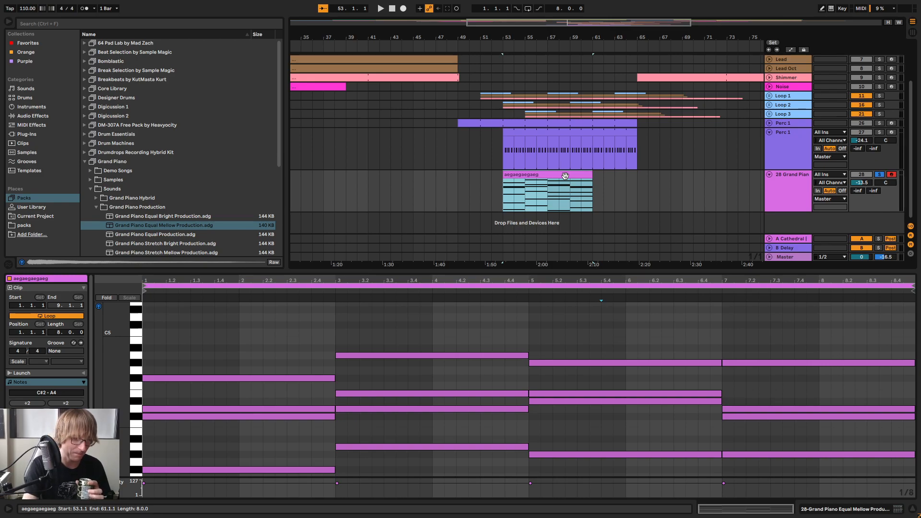
key("Delete")
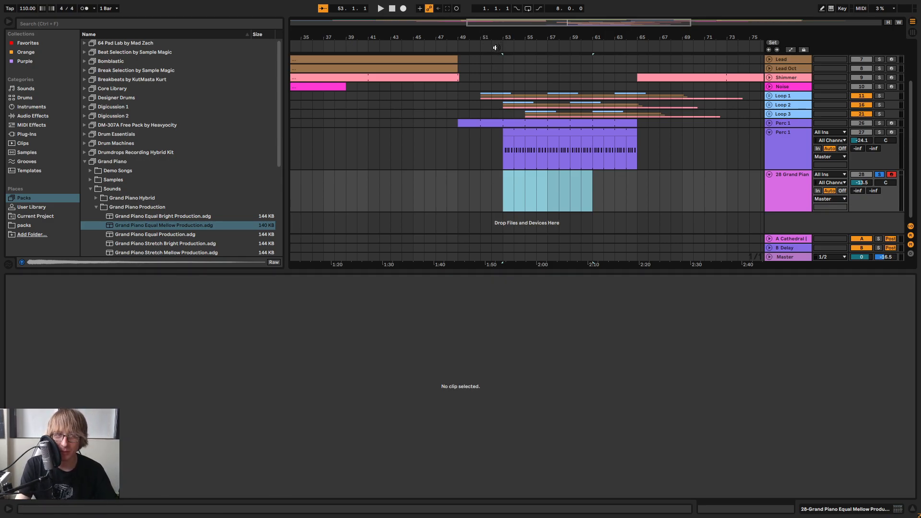
Play the arrangement through bar 49 and open the Perc 1 clip starting at bar 53 in an enlarged note editor
key("space")
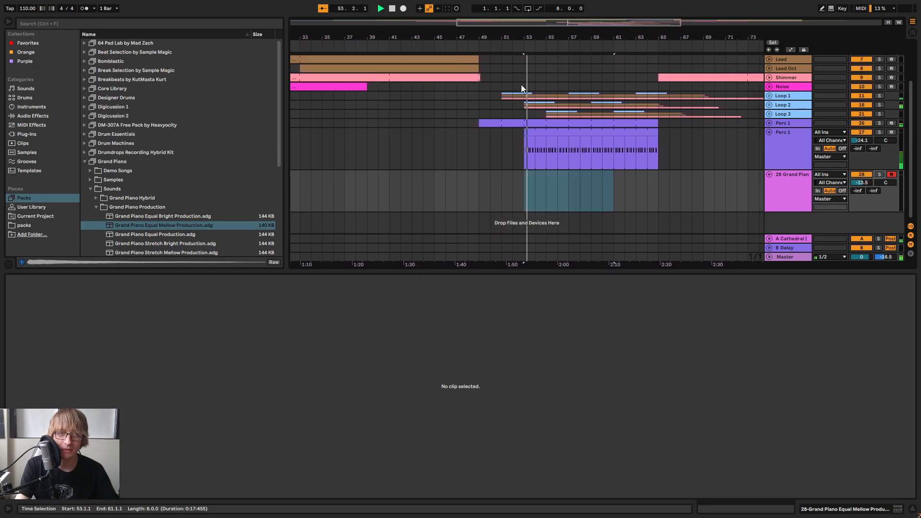
left_click(540, 156)
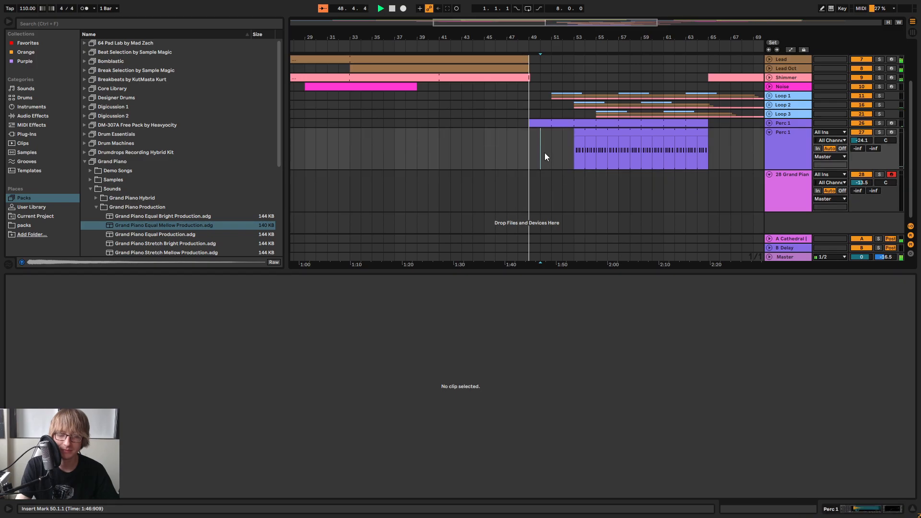
left_click(562, 163)
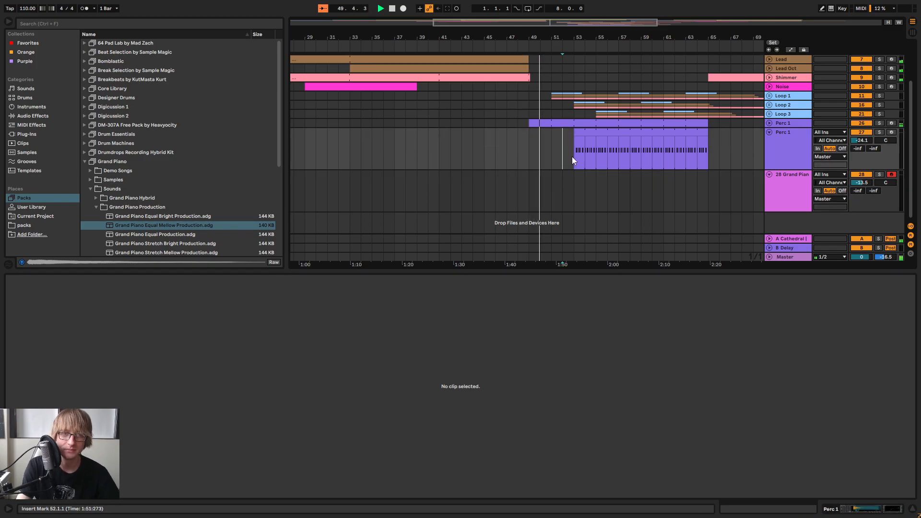
left_click(590, 133)
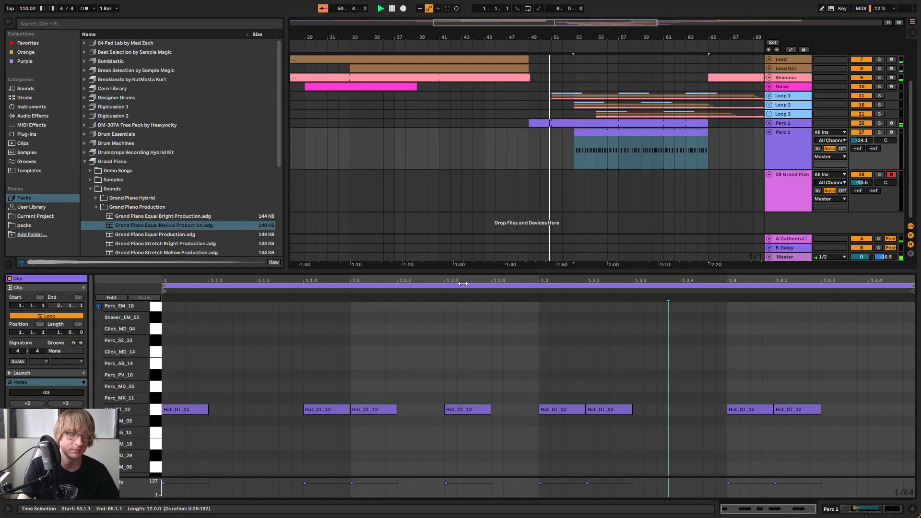
left_click_drag(375, 273, 376, 170)
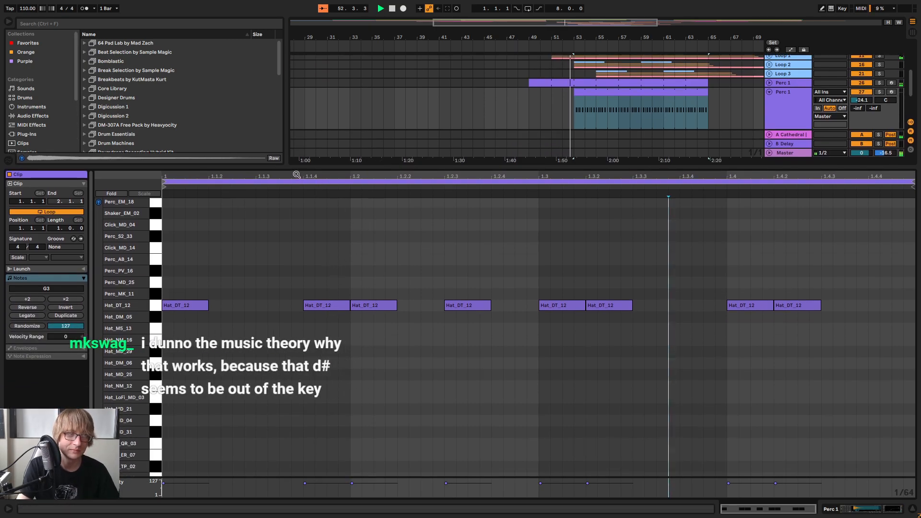
Try moving the second Hat_DT_12 note to 1.1.3 and listen to the pattern
key("space")
left_click_drag(309, 304, 285, 308)
key("space")
key("space")
key("space")
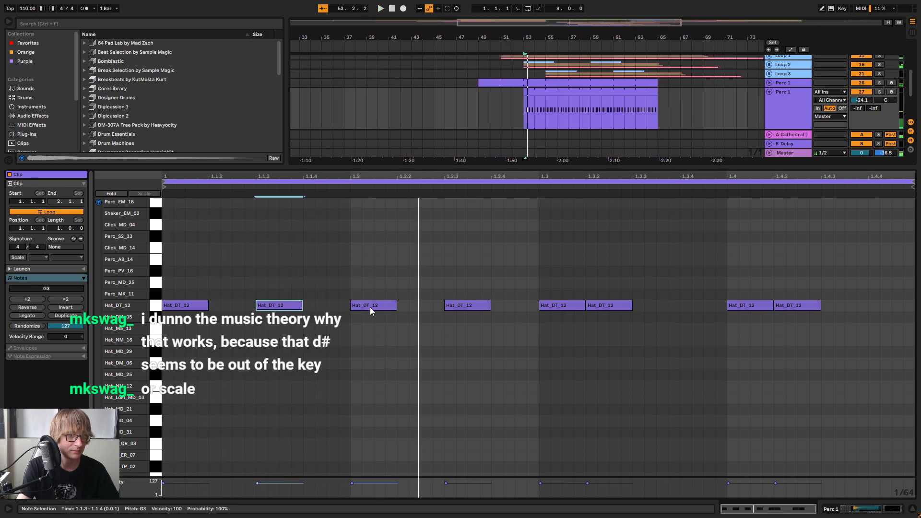
Delete the third Hat_DT_12 note and all four hat notes in beats 3 and 4 of the Perc 1 clip
left_click_drag(283, 305, 397, 311)
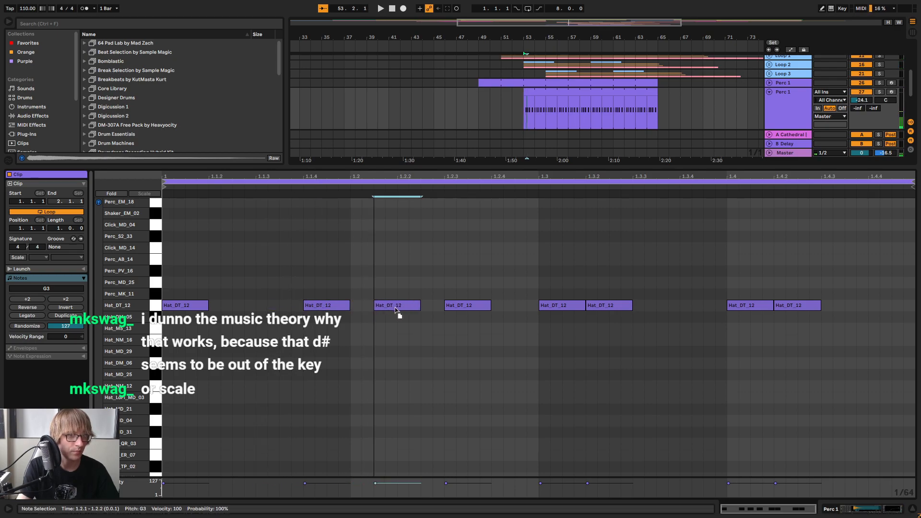
key("Delete")
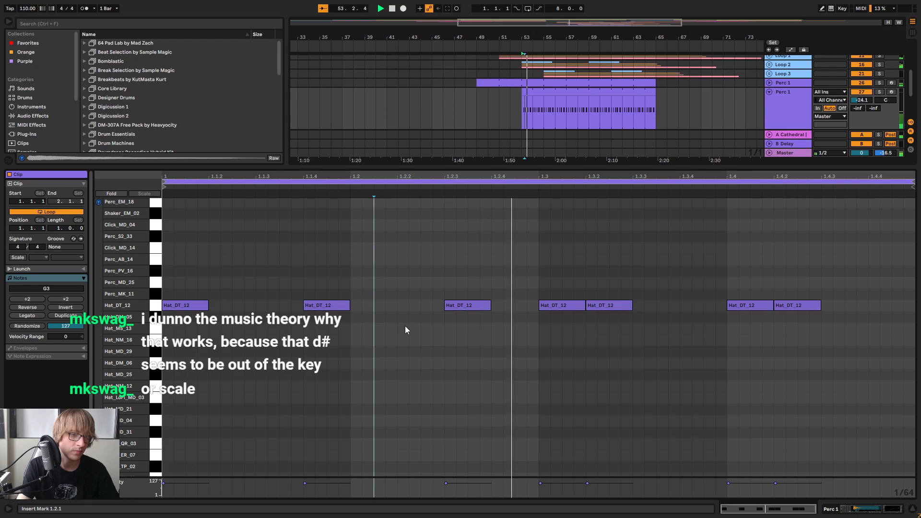
left_click_drag(553, 365, 818, 277)
key("Delete")
Duplicate the first two beats of the hat pattern, 1.1.1 to 1.3.1, into the second half of the clip
left_click_drag(534, 263, 321, 363)
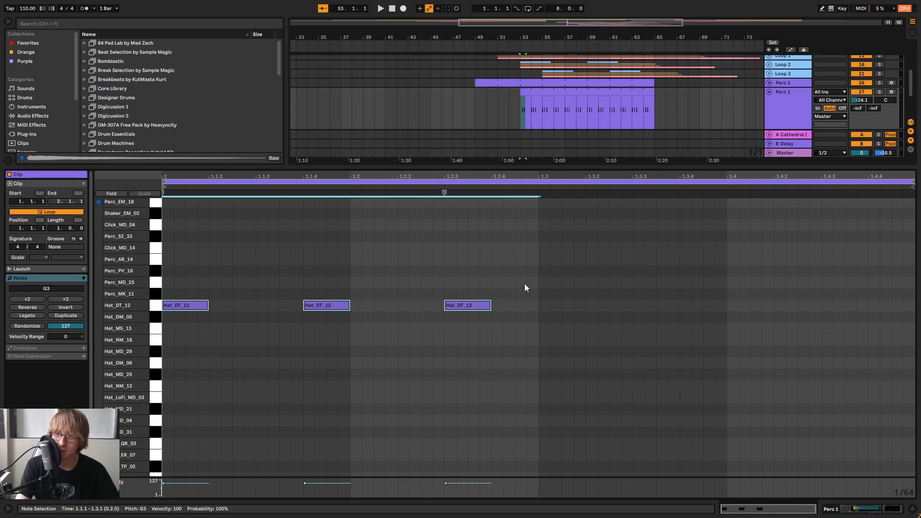
left_click_drag(540, 260, 205, 387)
key("ctrl+d")
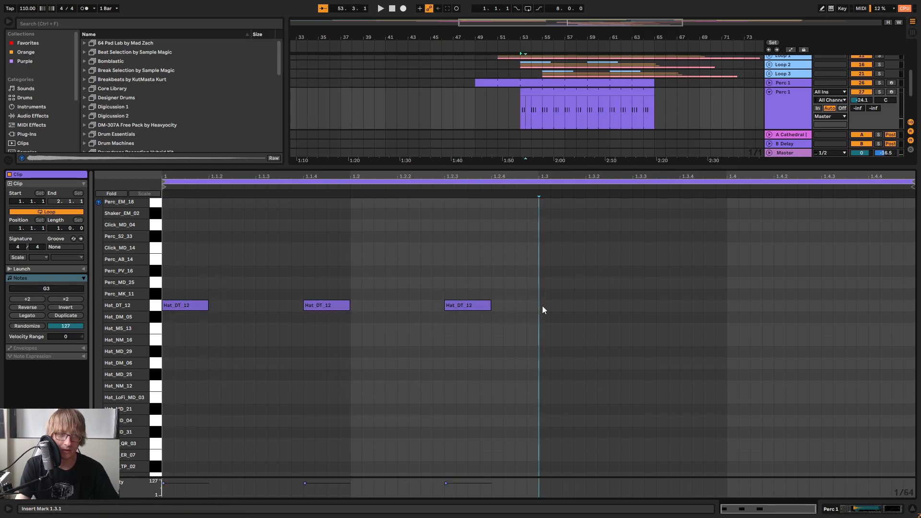
Import the MIDI chord progression onto the 28 Grand Piano track at bar 53 without its tempo and time signature data
scroll(661, 105, "down", 3)
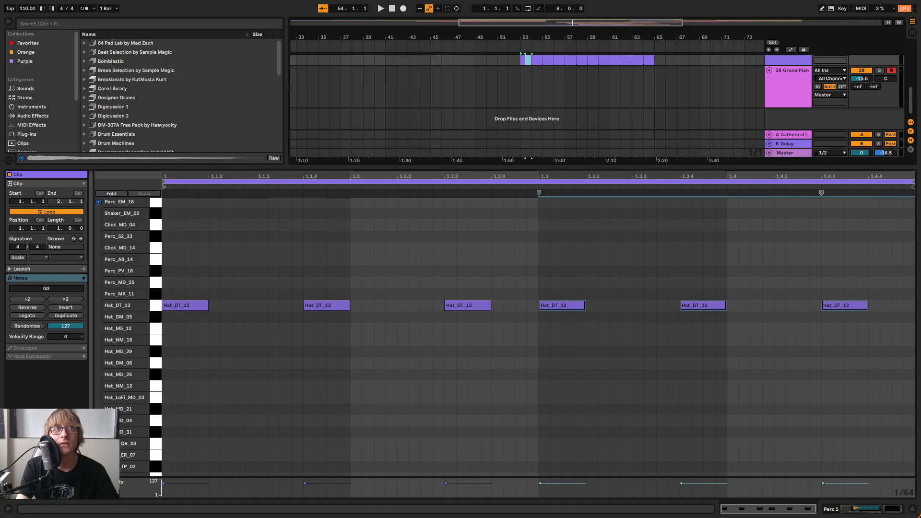
left_click_drag(675, 1, 522, 81)
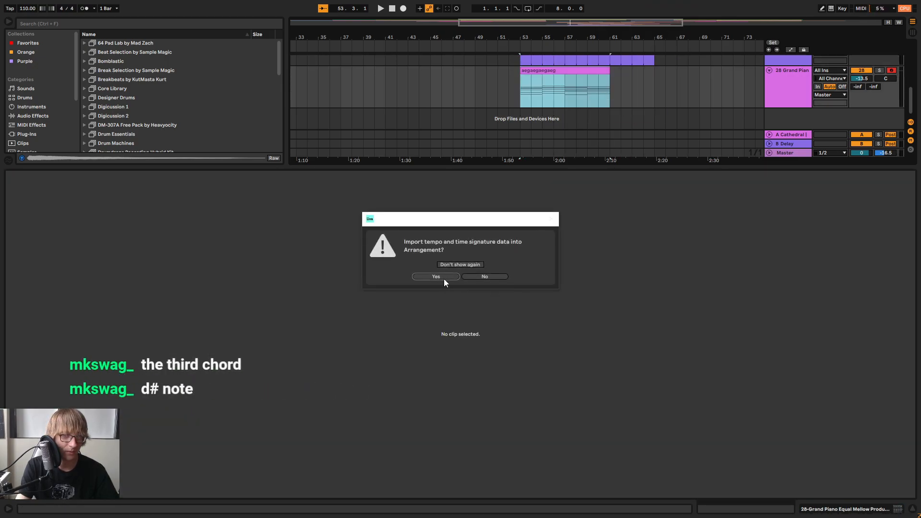
left_click(498, 278)
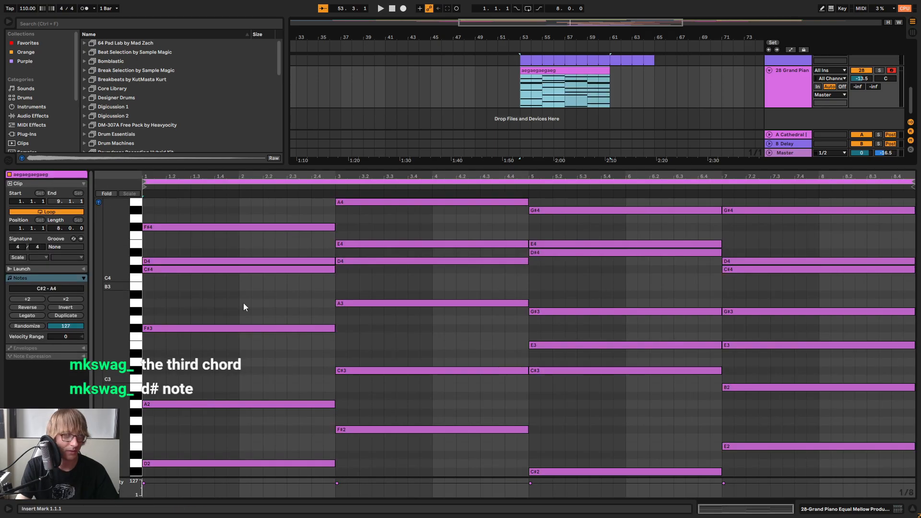
Audition the third chord's D#4 and E4 individually, and select its lower notes from C#2 to G#3
left_click(179, 363)
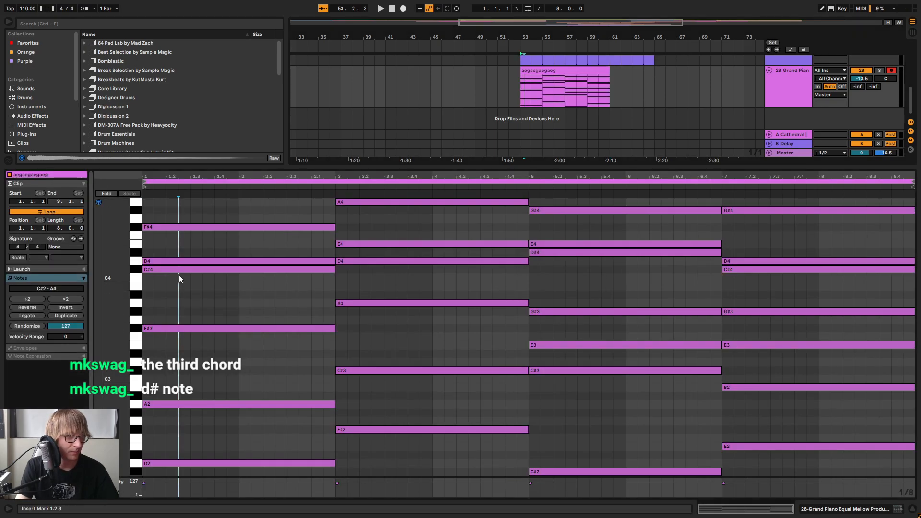
left_click(556, 255)
left_click(595, 245)
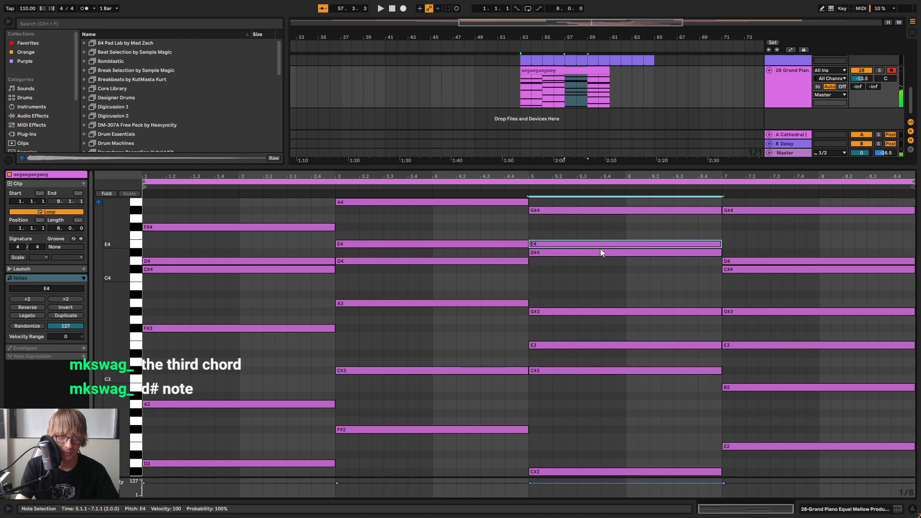
scroll(596, 268, "down", 2)
left_click_drag(587, 442, 625, 231)
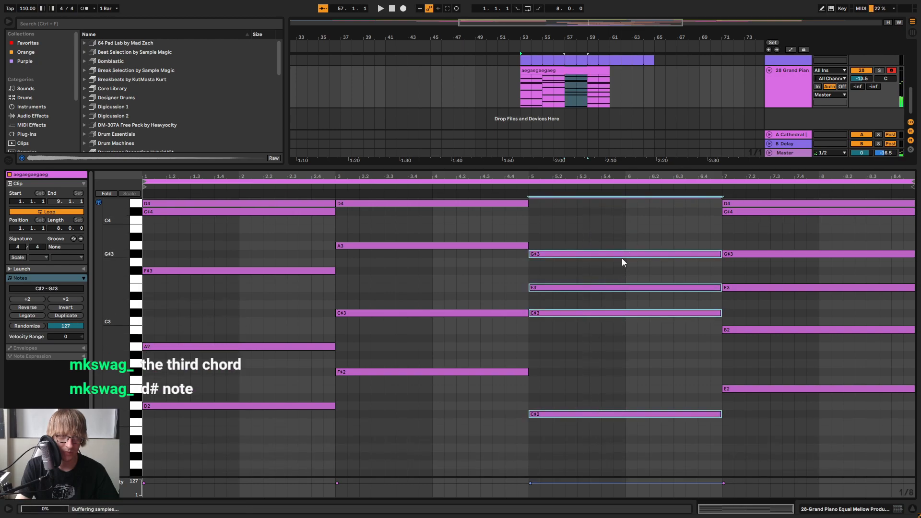
Compare the third chord's lower notes, C#2 to G#3, with its upper notes E4 and G#4
scroll(624, 288, "up", 1)
left_click_drag(598, 373, 625, 295)
left_click_drag(577, 465, 588, 295)
scroll(588, 295, "up", 3)
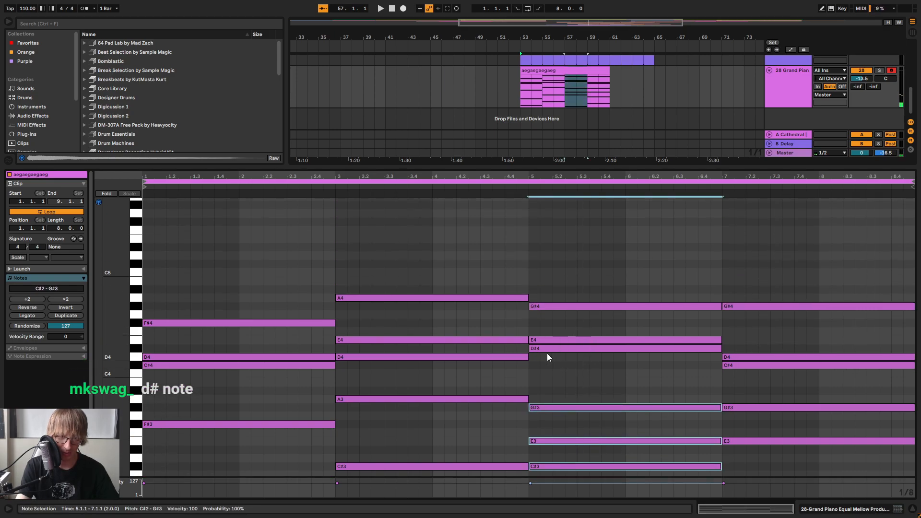
scroll(587, 269, "down", 3)
left_click_drag(592, 240, 551, 298)
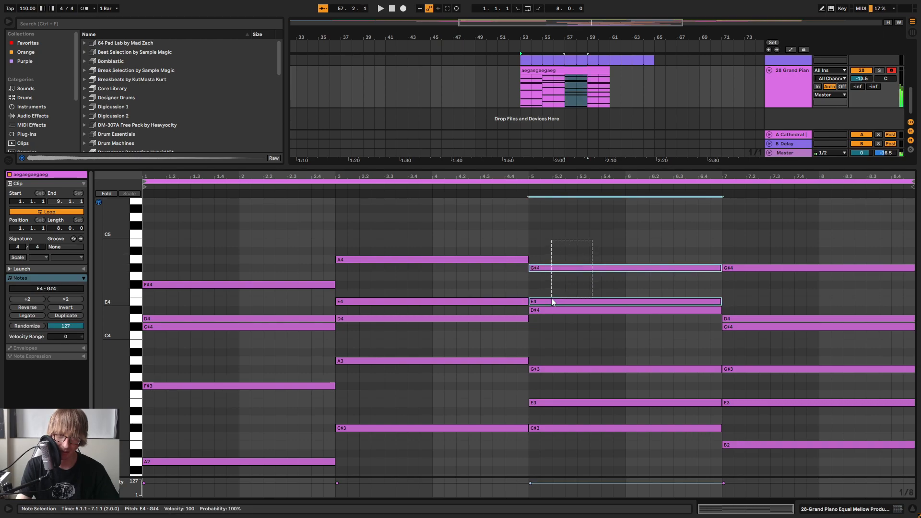
Add a short C#4 note at the start of the third chord, select D#4 alongside it, and remove the short note
double_click(534, 326)
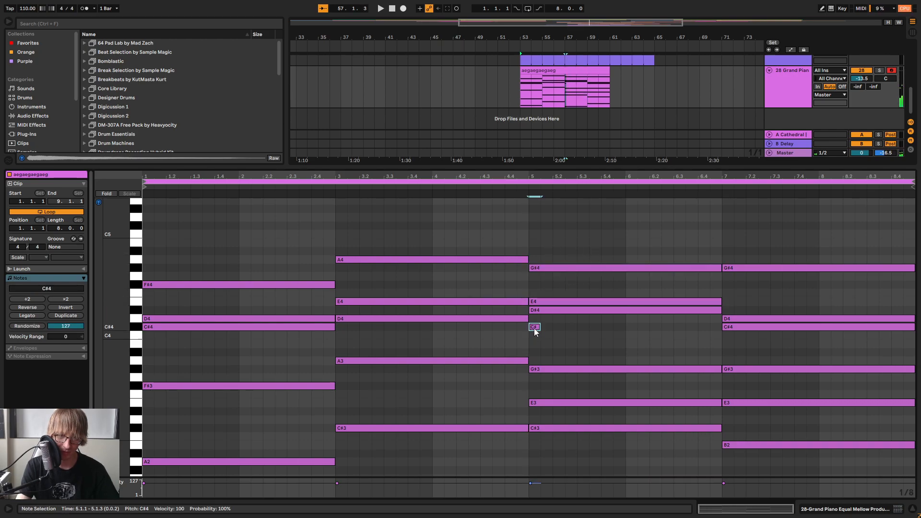
left_click(573, 311, "shift")
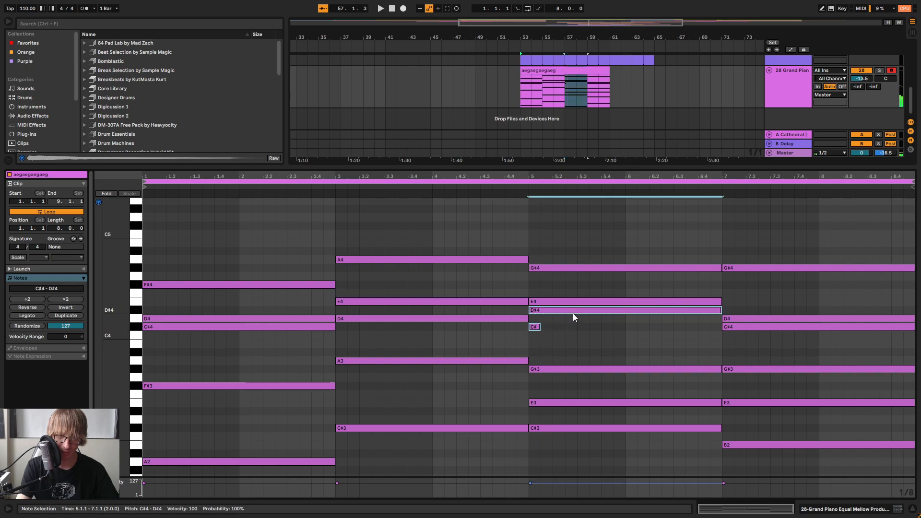
double_click(534, 326)
Select the third chord's notes together and audition its D#4 on its own
left_click(601, 455)
left_click_drag(598, 453, 617, 206)
left_click(602, 336)
left_click(600, 311)
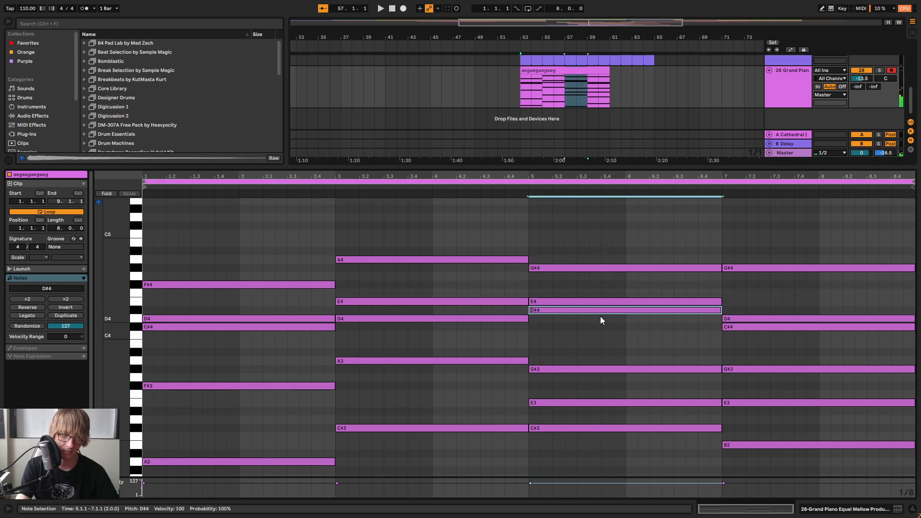
Try the third chord's D#4 at a lower pitch and move it back to D#4
left_click_drag(591, 301, 577, 318)
key("Down")
left_click_drag(622, 436, 574, 339)
key("Up")
key("Up")
left_click(650, 335)
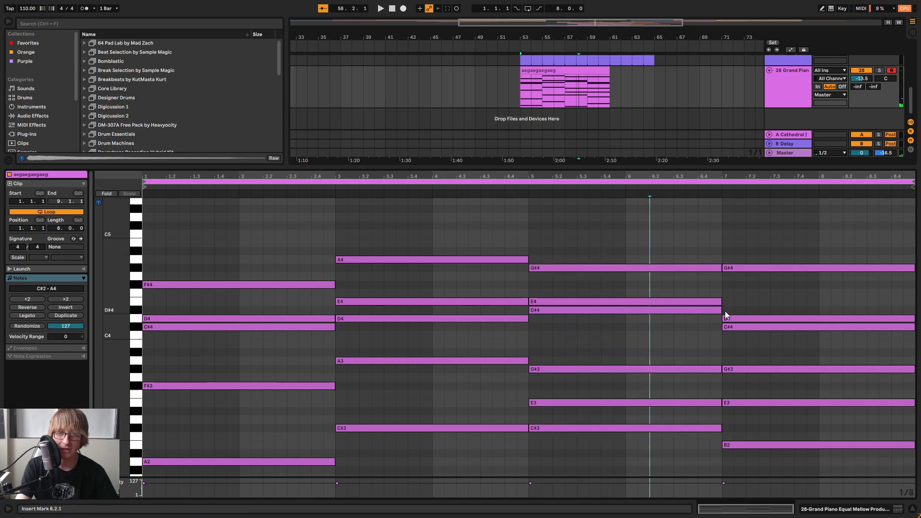
Shorten the third chord's D#4 to end at 6.1.1, and copy it as a C#4 from 6.1.1 to 7.1.1
left_click_drag(720, 312, 626, 311)
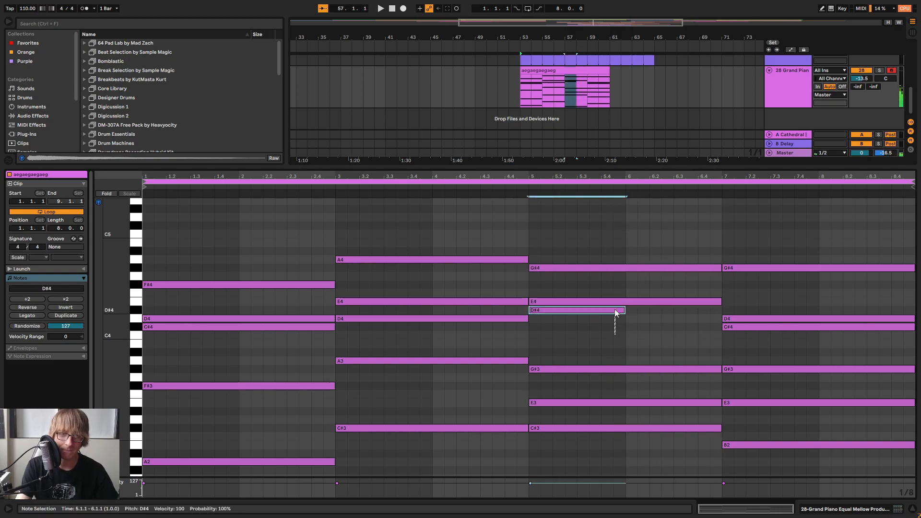
left_click(626, 331)
key("ctrl+v")
key("Down")
key("Down")
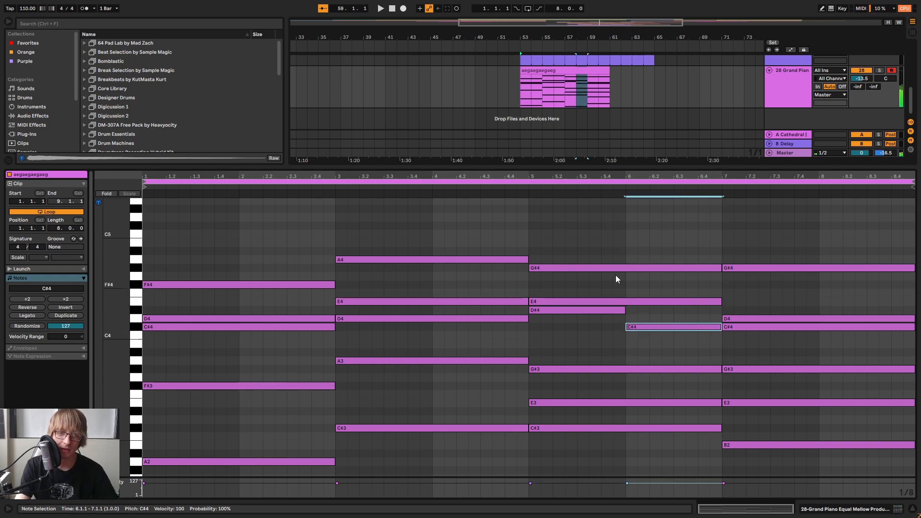
Audition the third chord, and extend its C#4 back to 5.1.3 and shorten its D#4 to end there
left_click(501, 187)
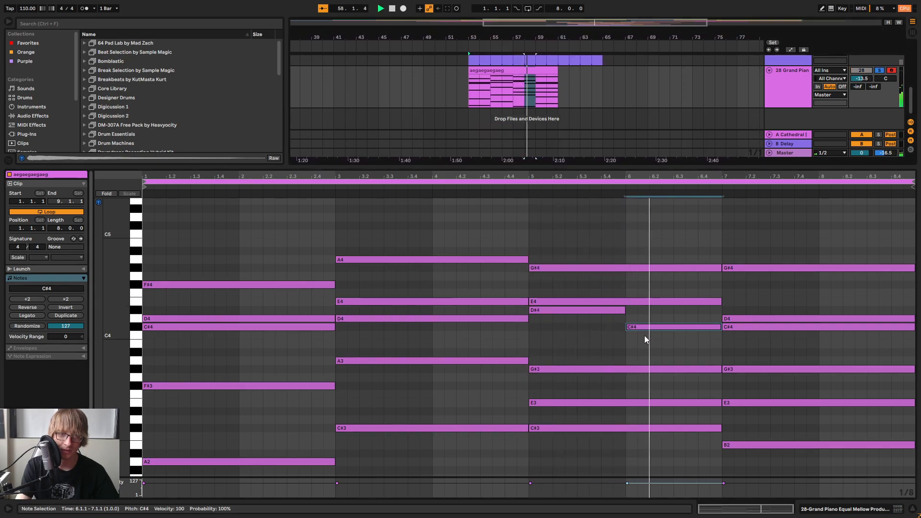
left_click(642, 177)
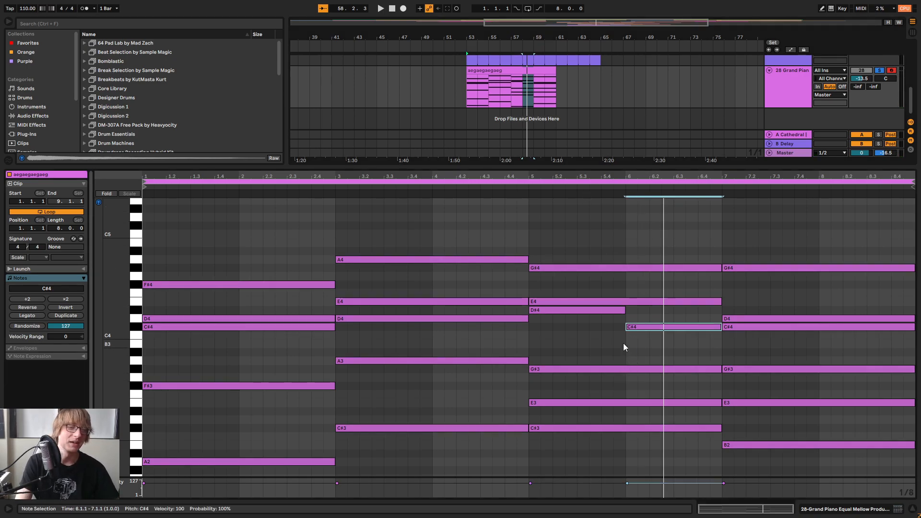
left_click_drag(628, 327, 541, 327)
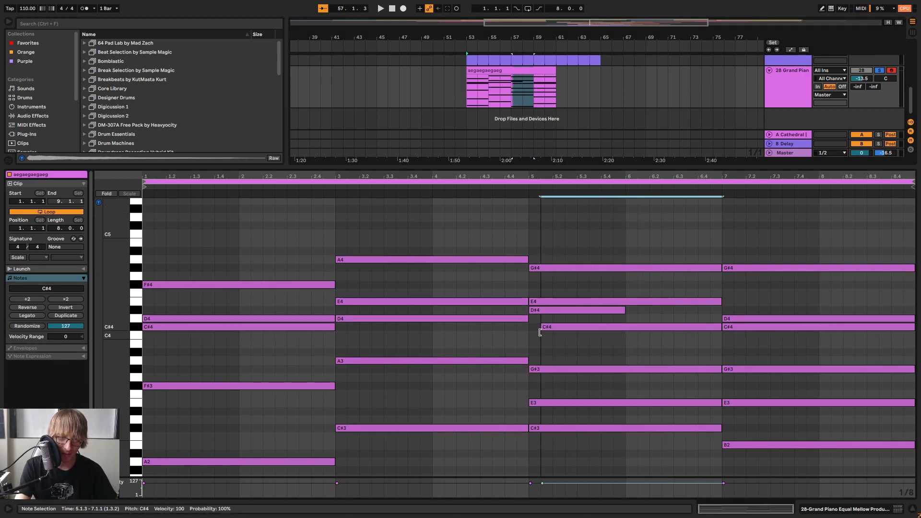
left_click_drag(624, 311, 540, 311)
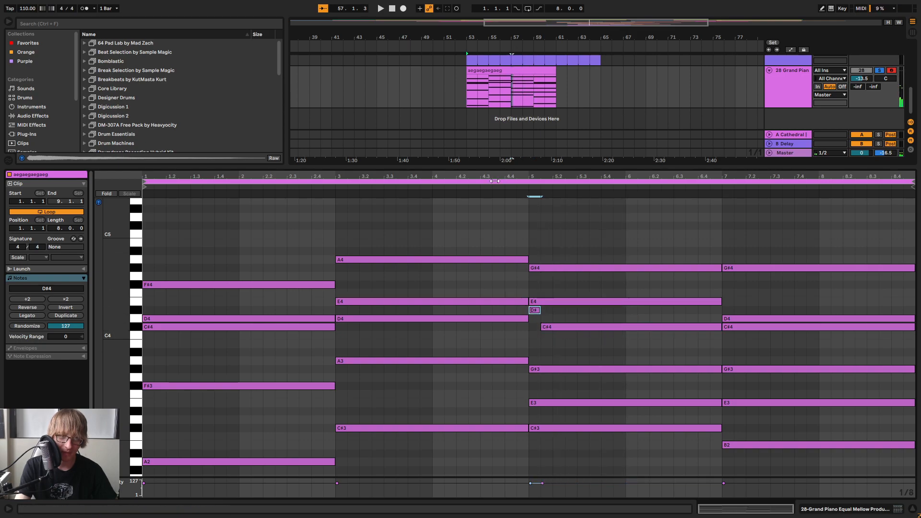
Play the third chord's resolution and shift the change from D#4 to C#4 to about 5.1.4
left_click(499, 187)
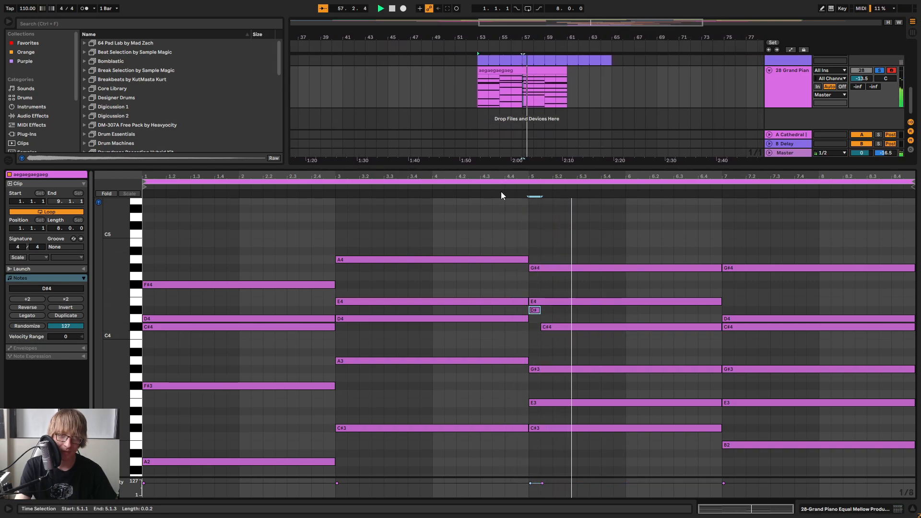
left_click(514, 187)
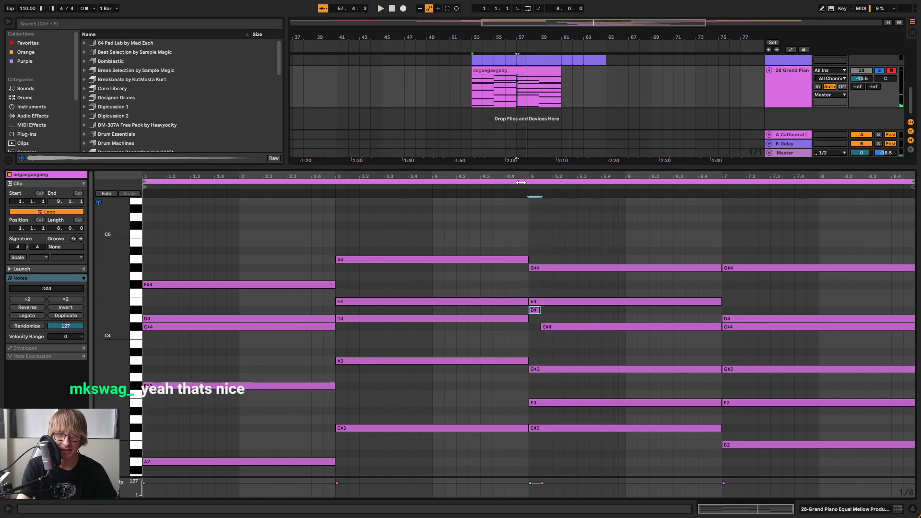
left_click(506, 195)
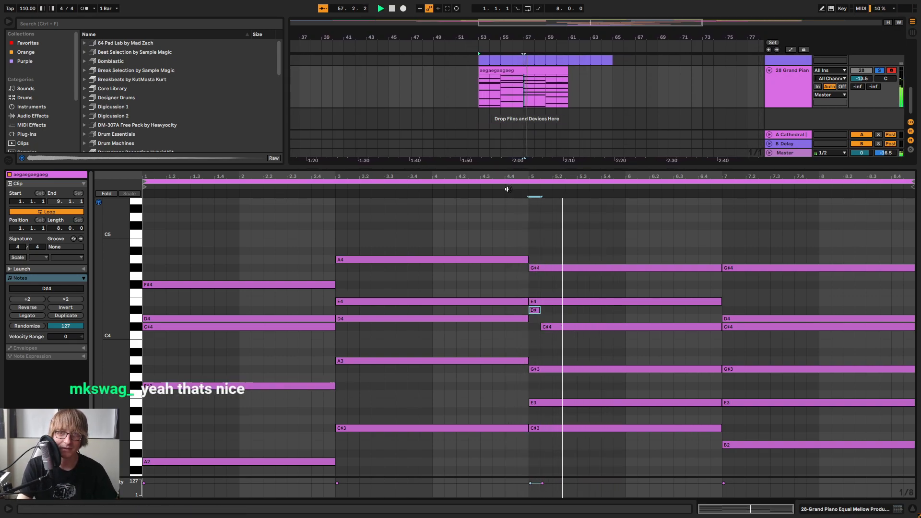
left_click_drag(542, 327, 547, 310)
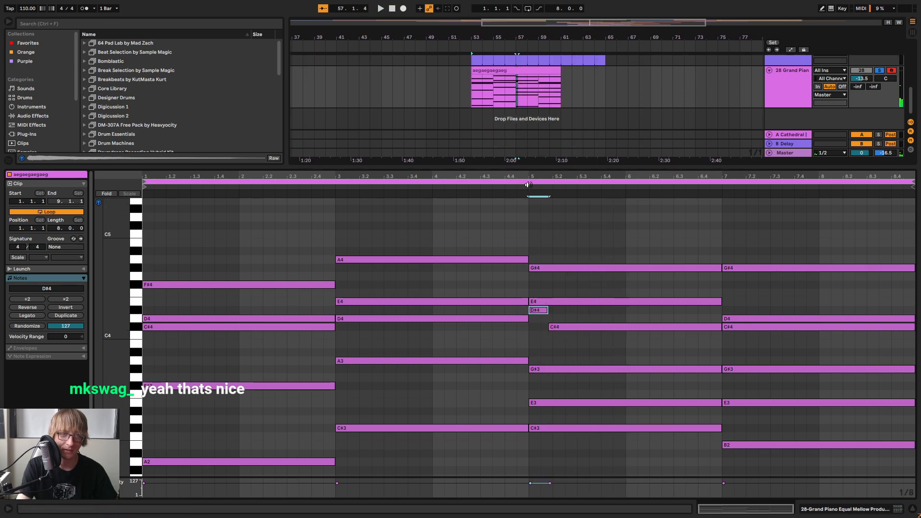
left_click(528, 185)
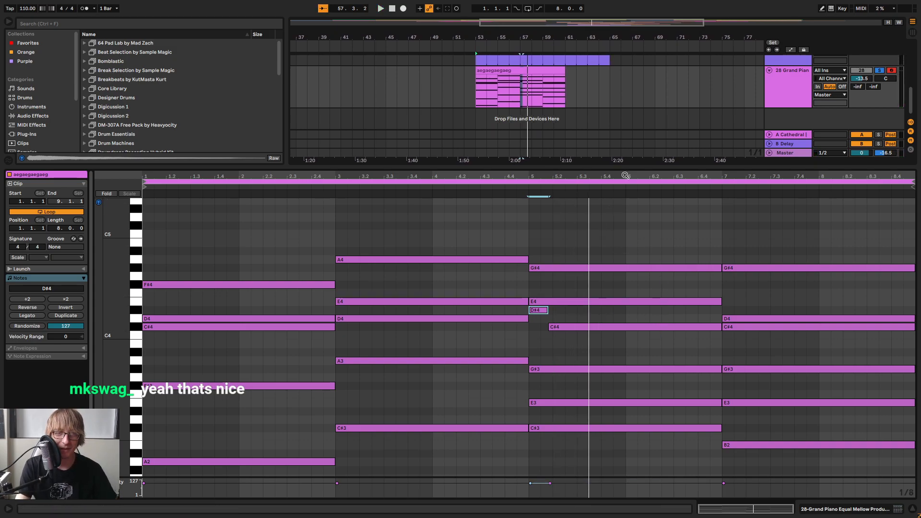
Examine the third chord's notes and compare the closely spaced note pairs in the first, third and fourth piano chords
left_click_drag(535, 452, 539, 261)
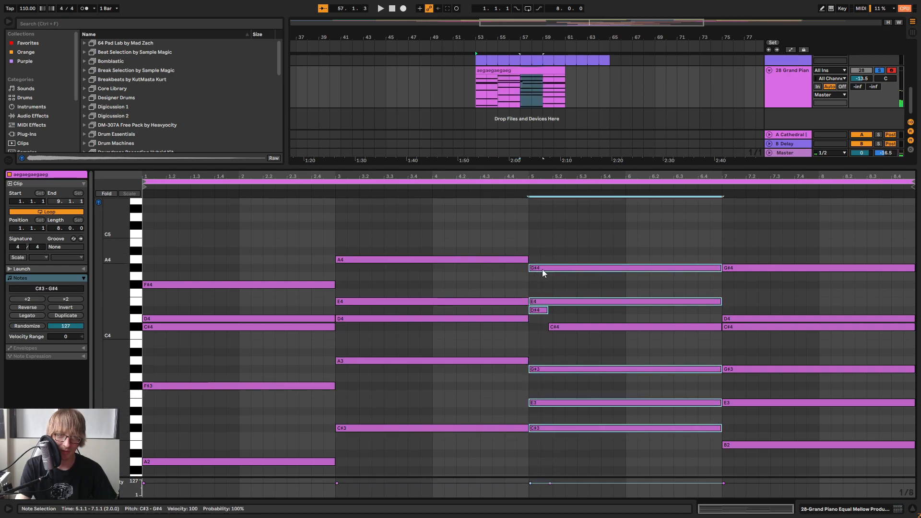
left_click(656, 100)
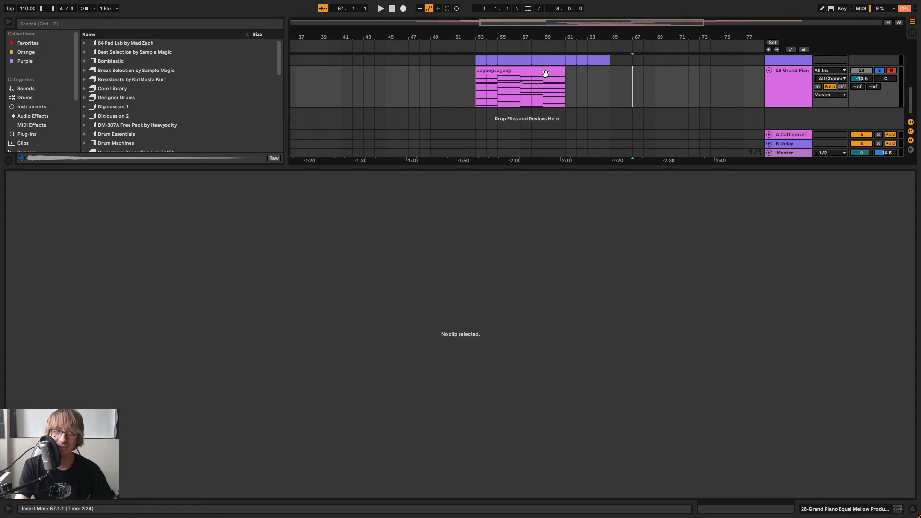
left_click(543, 68)
mouse_move(536, 318)
left_mouse_down()
mouse_move(536, 339)
mouse_move(538, 304)
left_mouse_up()
left_click_drag(274, 350, 283, 313)
left_click_drag(752, 346, 757, 302)
left_click(767, 291)
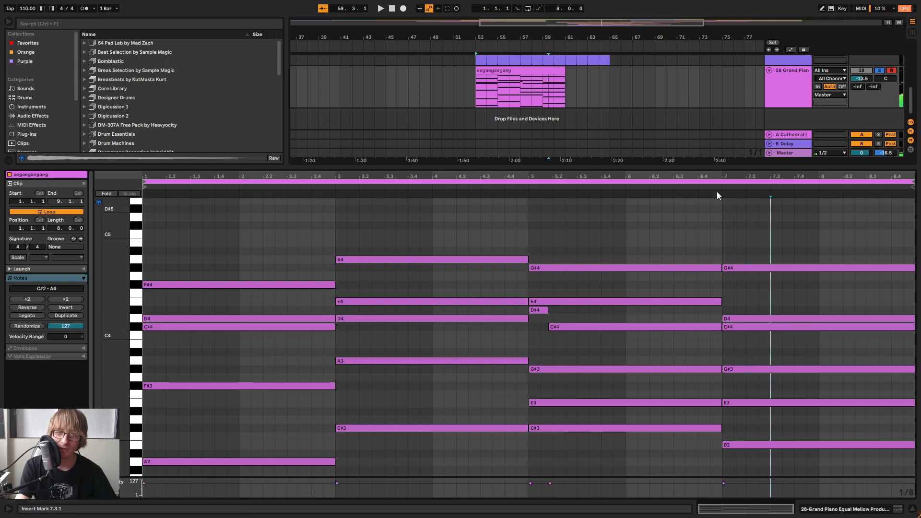
left_click_drag(536, 322, 536, 298)
left_click(564, 284)
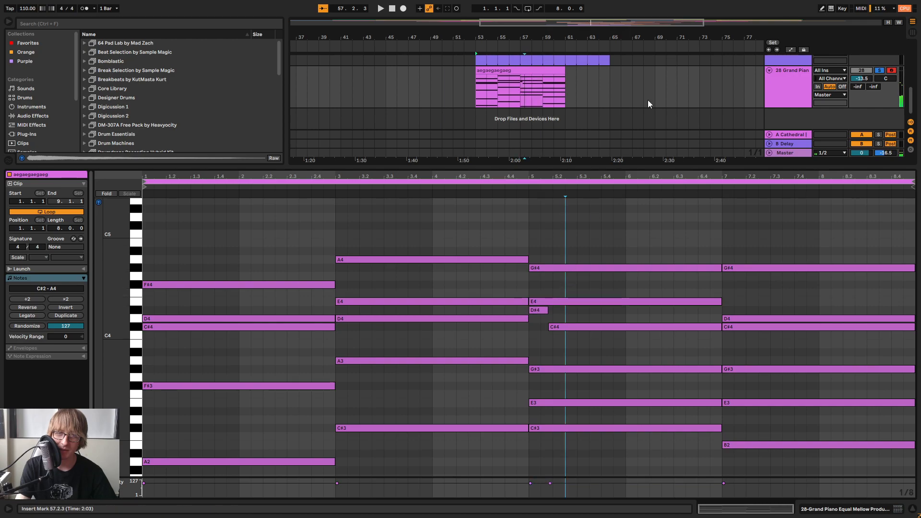
Delete the piano chord clip at bars 53 to 61 from the Grand Piano track
left_click(549, 70)
left_click(632, 101)
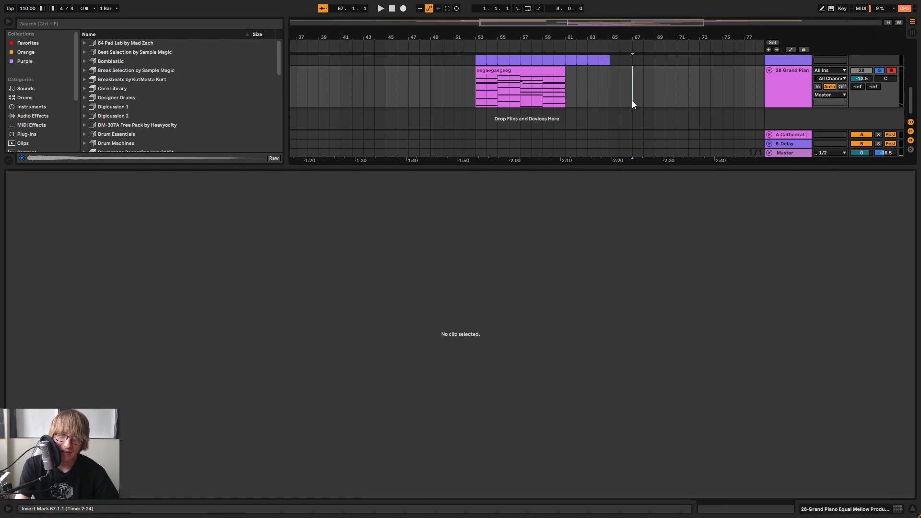
left_click(543, 71)
key("Delete")
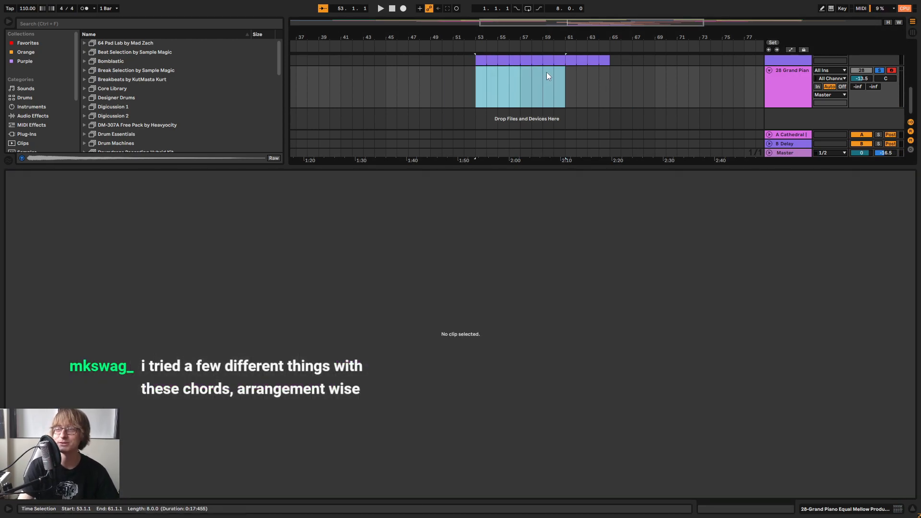
Open the Pad clip that starts at bar 65 and enlarge its note editor to show the full chords
left_click_drag(635, 173, 616, 298)
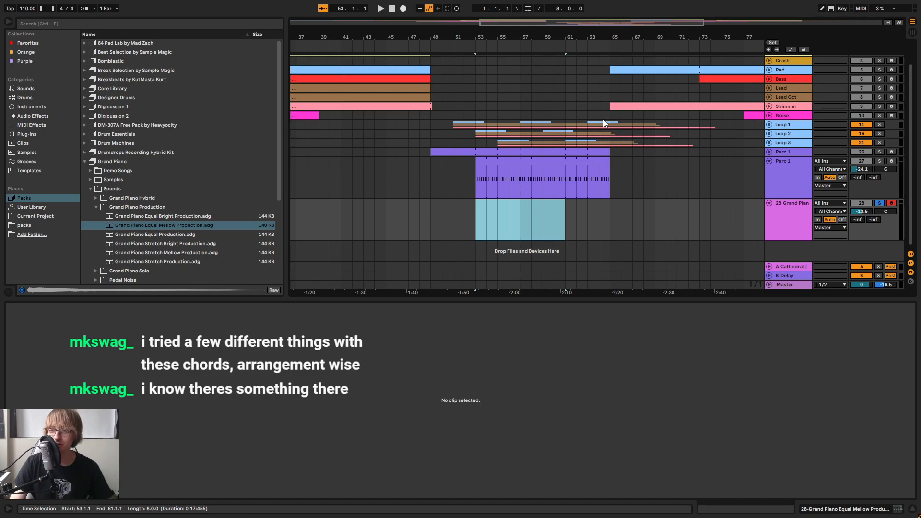
left_click(653, 189)
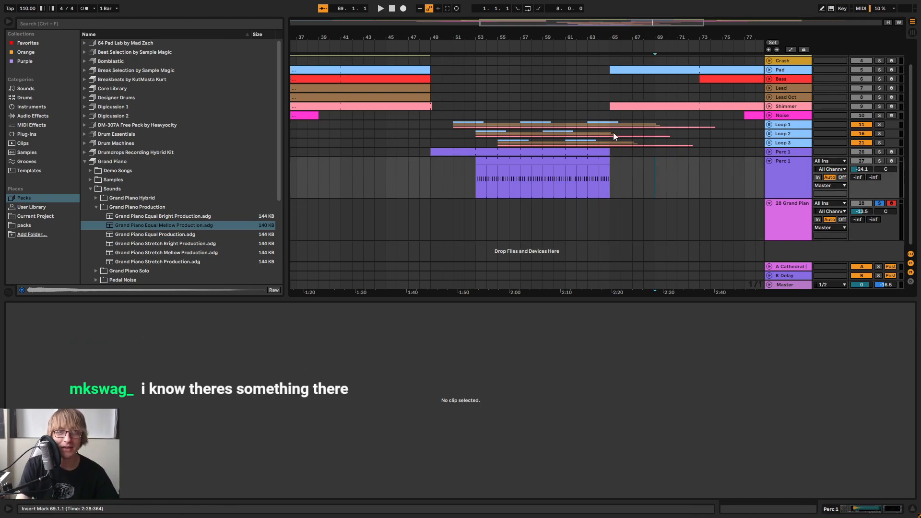
scroll(617, 122, "up", 2)
left_click(652, 96)
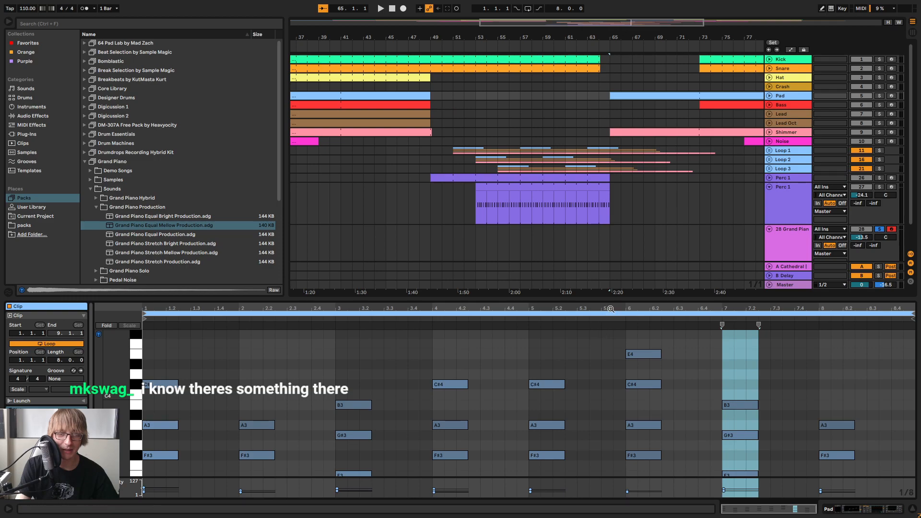
left_click_drag(621, 298, 633, 177)
Select the pad chords at bars 5, 6 and 7 of the clip in turn to compare their notes
mouse_move(553, 419)
left_mouse_down()
mouse_move(583, 282)
mouse_move(717, 225)
mouse_move(754, 221)
mouse_move(542, 341)
mouse_move(559, 248)
left_mouse_up()
left_click_drag(617, 366, 647, 211)
left_click_drag(697, 425, 741, 247)
left_click_drag(545, 411, 565, 246)
left_click_drag(622, 376, 655, 218)
left_click_drag(718, 421, 749, 295)
Try an added E4 above the pad chord at bar 5 and remove it
left_click(542, 225)
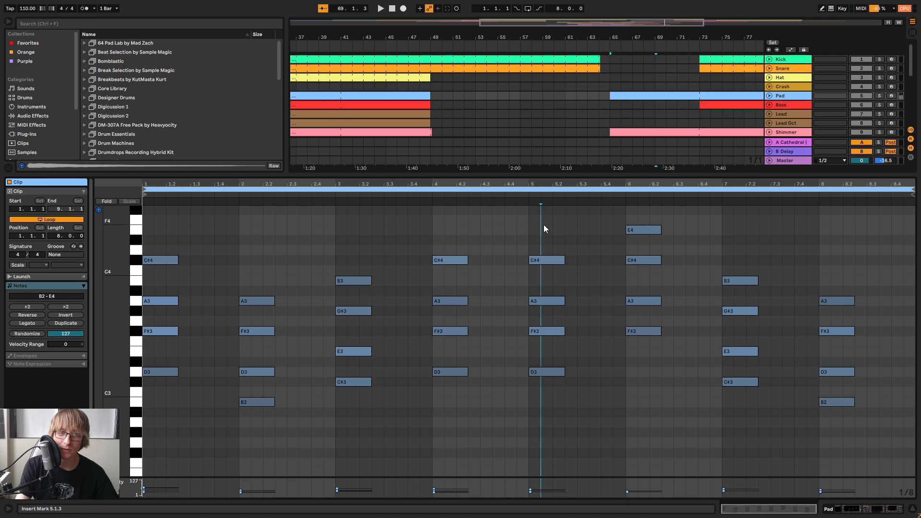
double_click(538, 230)
key("Delete")
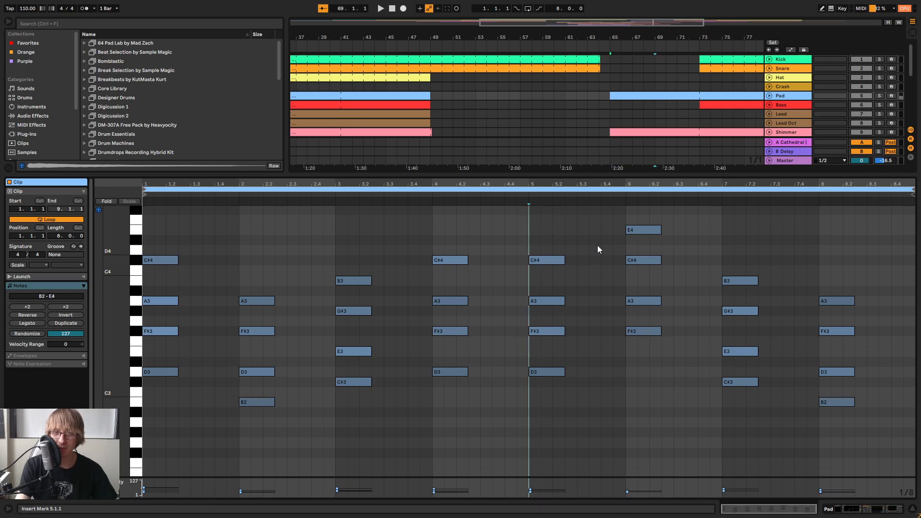
Play the arrangement from about bar 48 and open the lower Perc 1 track's clip at bar 53 in an enlarged note editor
left_click_drag(661, 176, 642, 384)
left_click(425, 48)
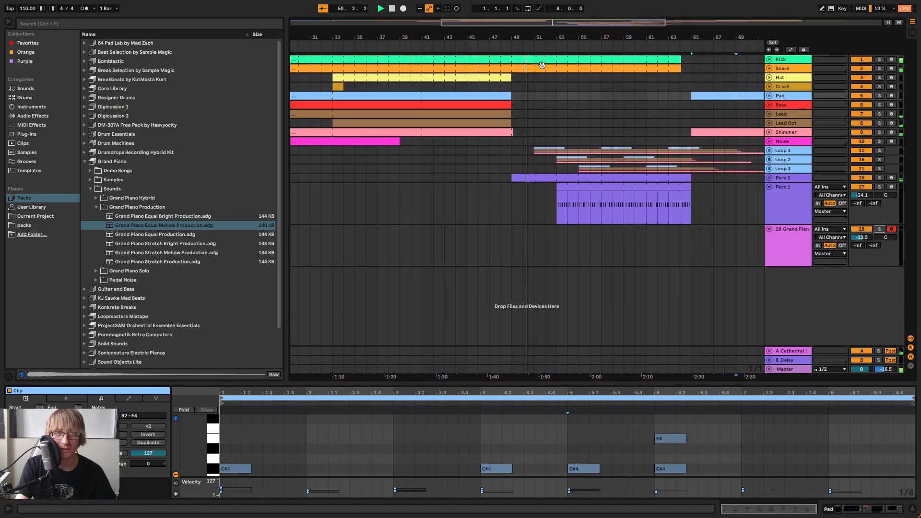
left_click(507, 231)
left_click(591, 195)
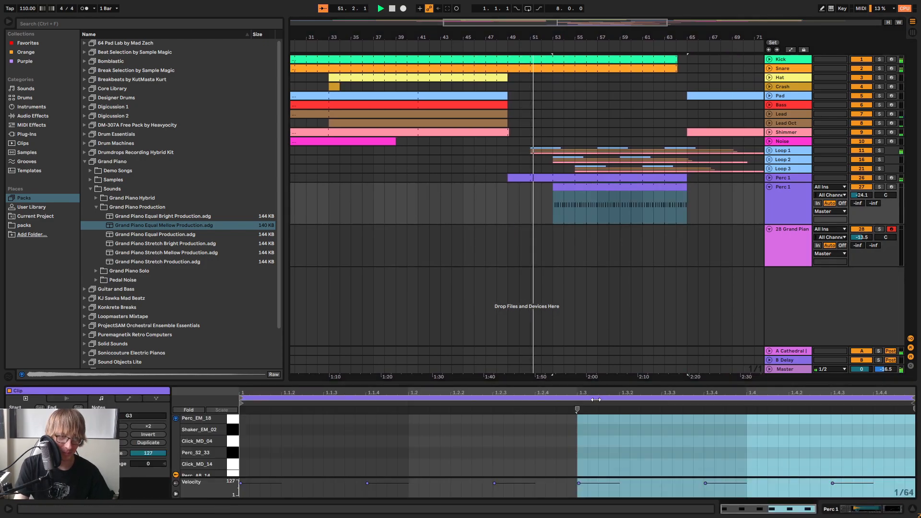
left_click_drag(600, 386, 600, 165)
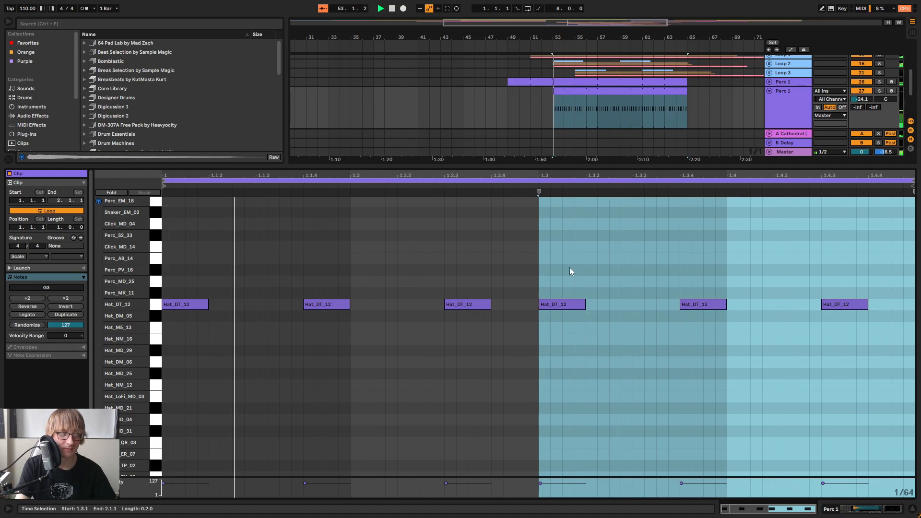
mouse_move(642, 166)
left_mouse_down()
mouse_move(642, 207)
mouse_move(648, 164)
left_mouse_up()
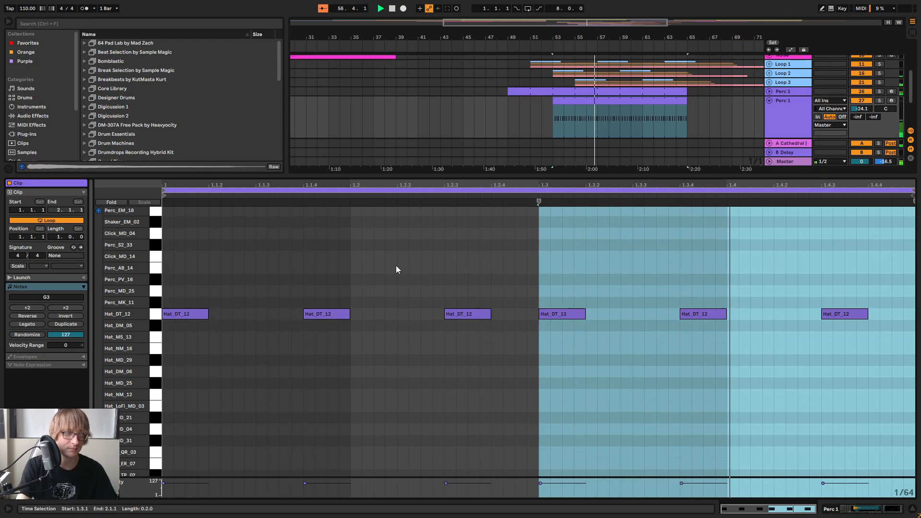
Select all the Hat_DT_12 hits and try them on higher sounds from Perc_MK_11 up past Click_MD_14 during playback
left_click(372, 267)
key("ctrl+a")
key("Up")
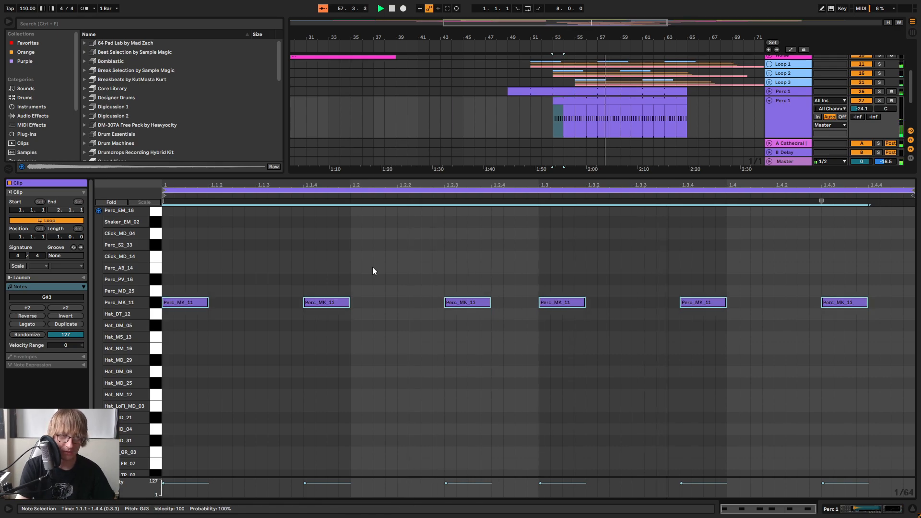
key("Up")
key("Up")
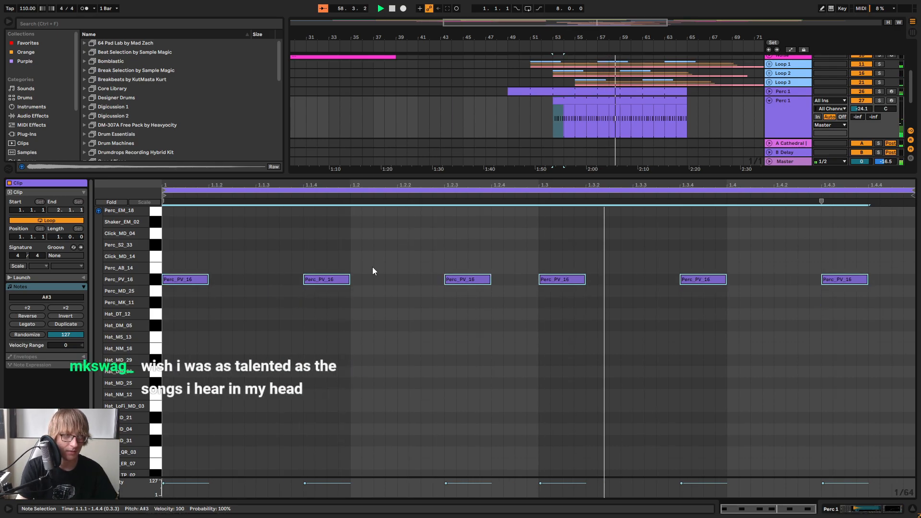
key("Up")
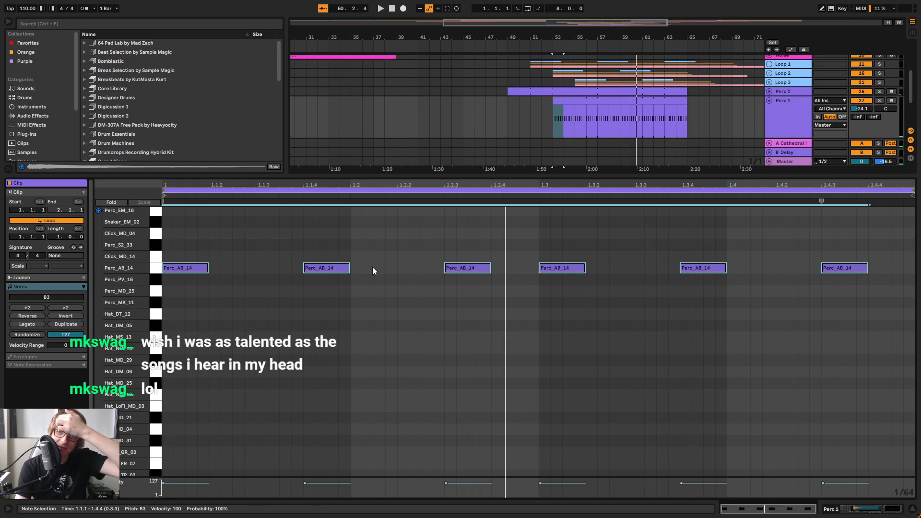
key("Up")
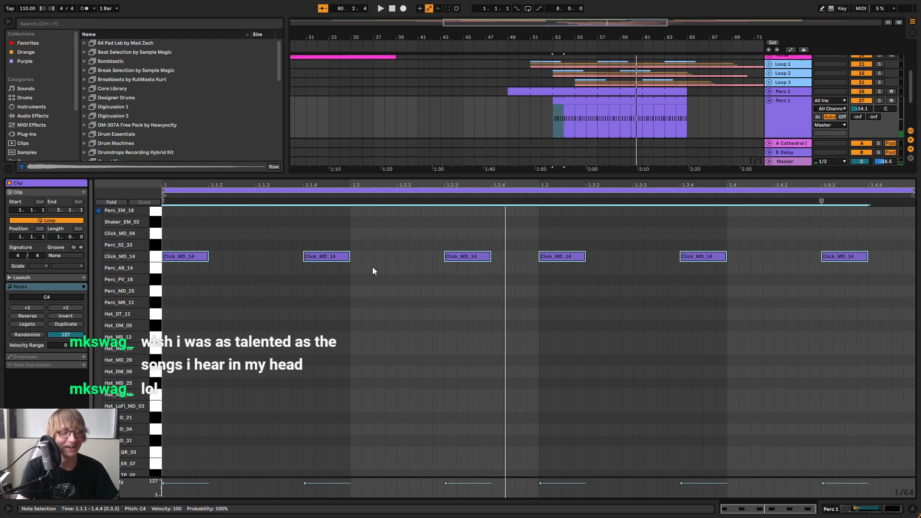
key("Up")
Move all the selected percussion hits down to Hat_NM_16 and play the pattern
key("Down")
key("Down")
key("Down")
key("Down")
key("Down")
key("Down")
key("Down")
key("Down")
key("Down")
key("space")
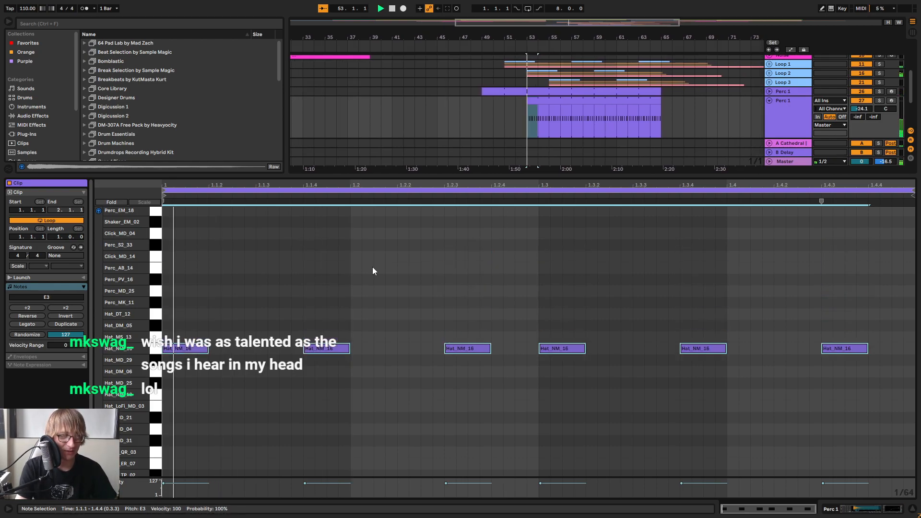
Try the hits on Hat_MD_29, Hat_DM_06, Hat_MD_25, Hat_NM_12 and Hat_LoFi_MD_03, and move them to Hat_MD_21
key("Down")
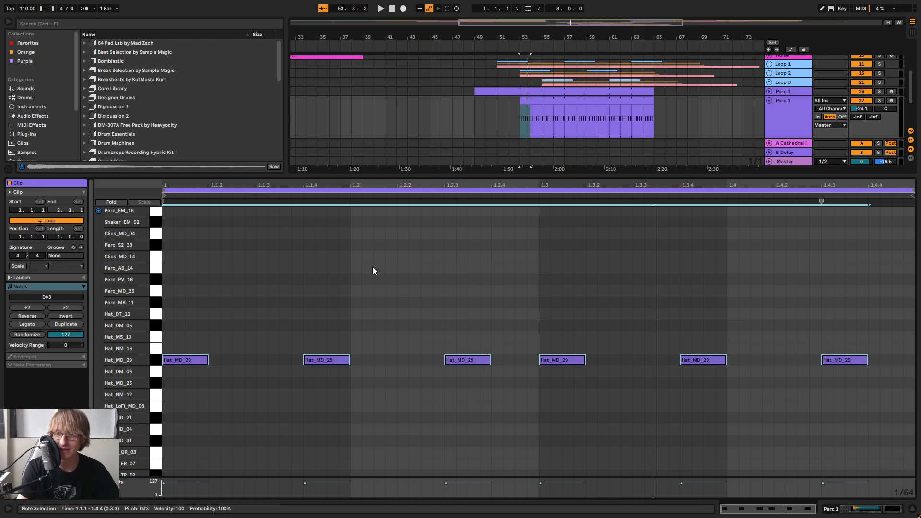
key("Down")
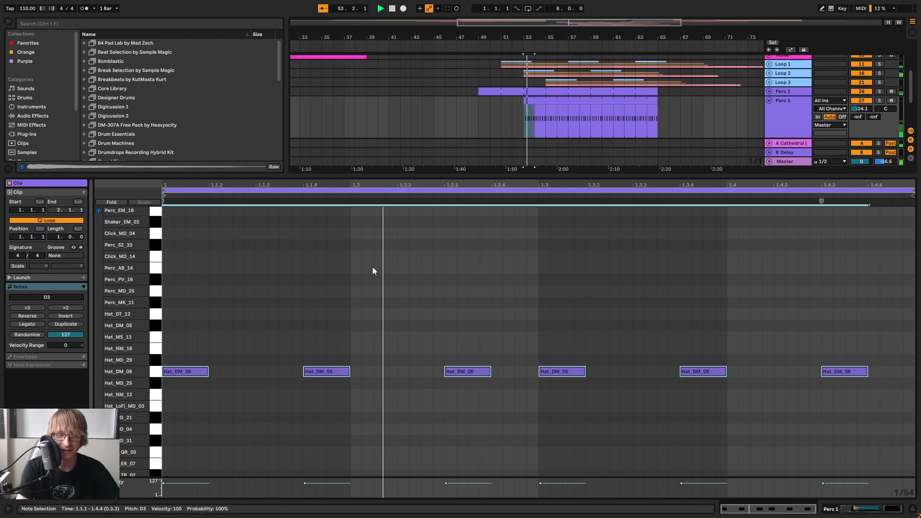
key("Down")
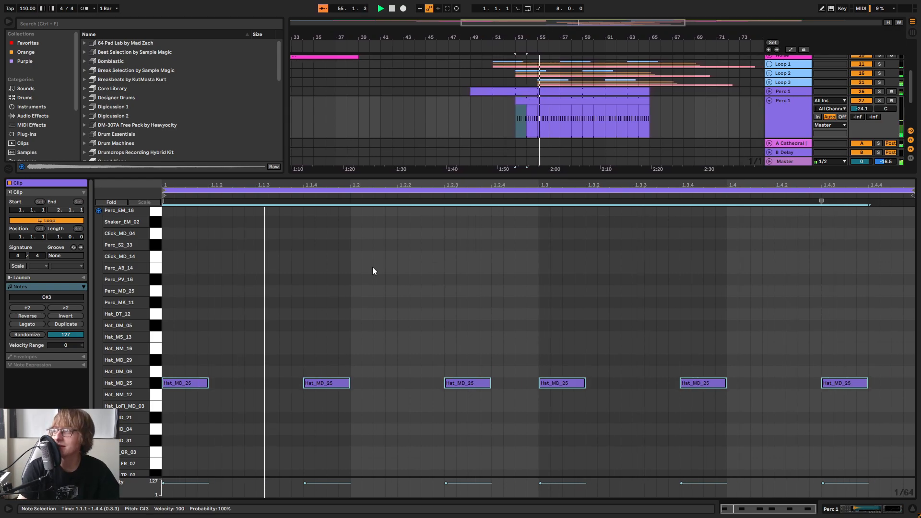
key("Down")
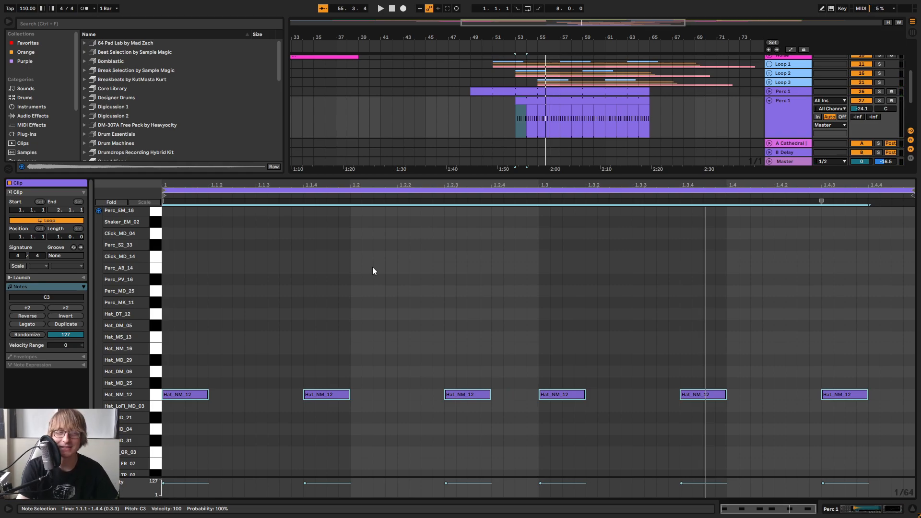
key("Down")
key("Down")
key("Up")
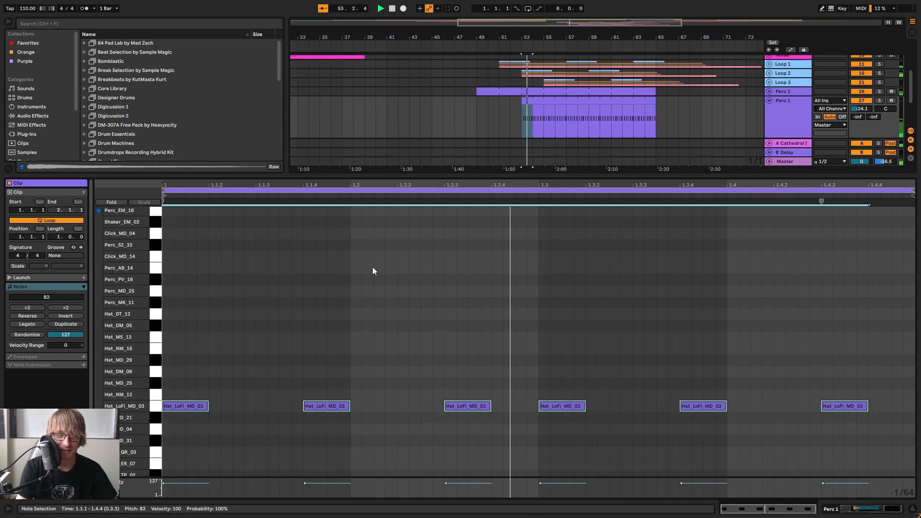
key("Down")
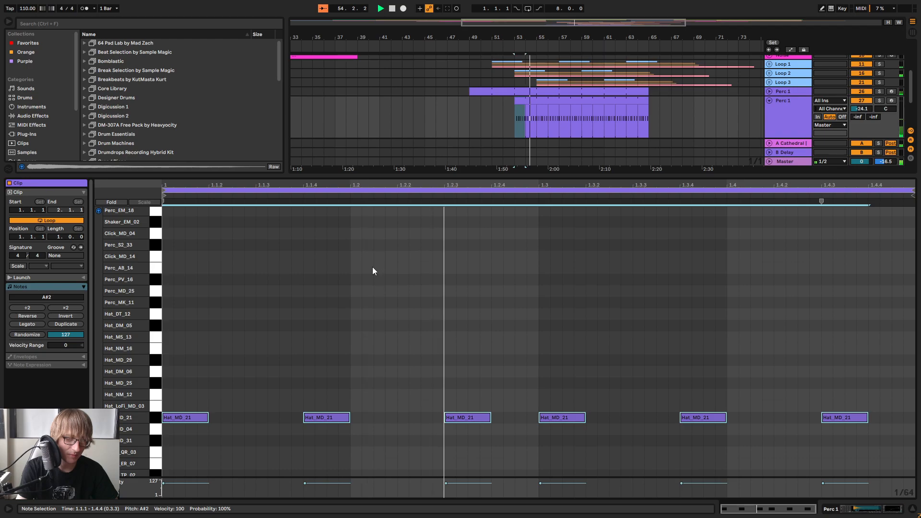
Try the selected Perc 1 hits on Hat_MD_04, Hat_MD_31 and further down to Snare_NM_05 during playback
key("Down")
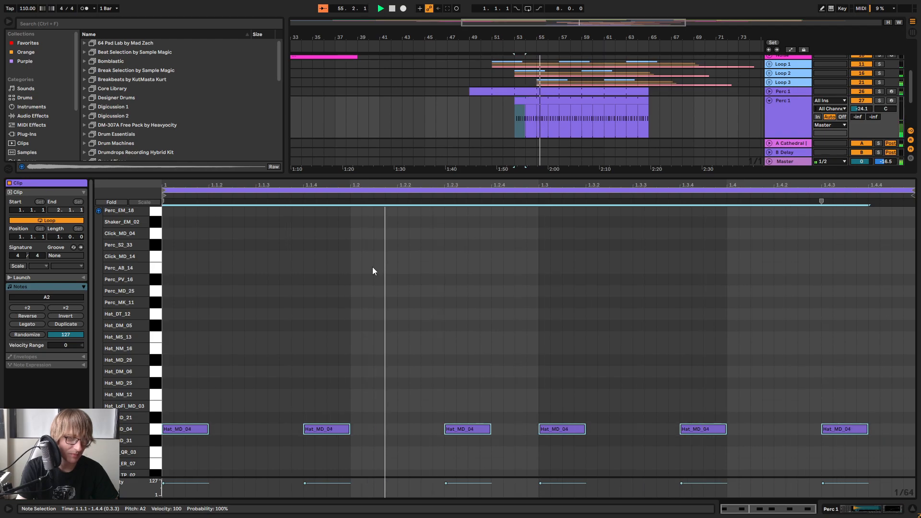
key("Down")
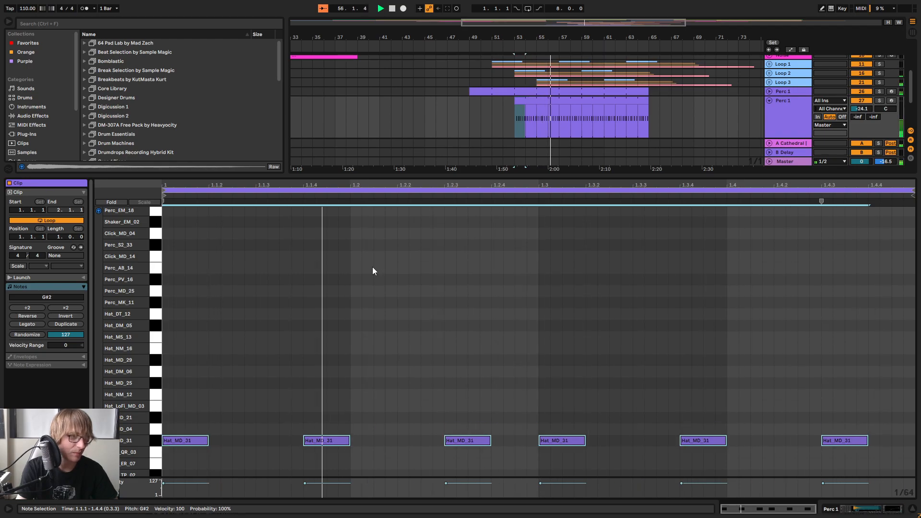
key("Down")
key("Down")
key("Down")
key("Down")
key("Down")
key("Down")
key("Down")
key("Down")
key("Down")
key("Down")
key("Down")
key("Down")
key("Down")
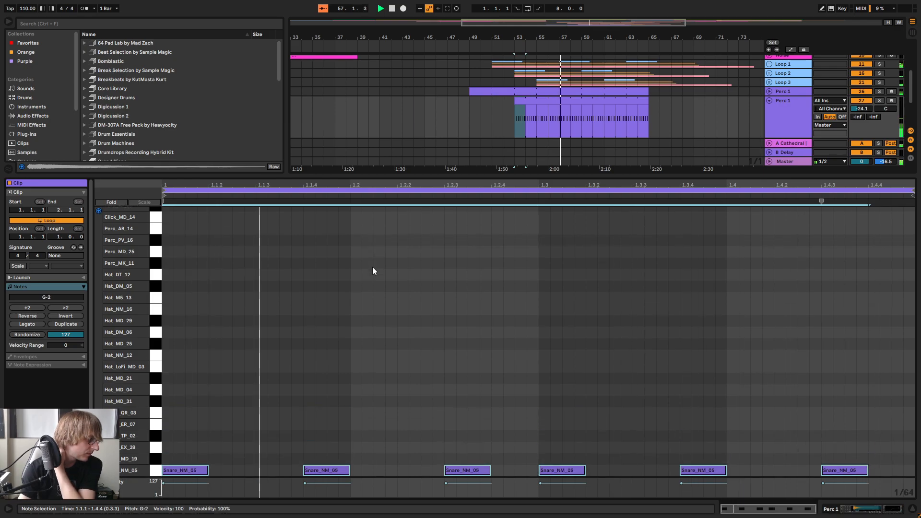
Move the selected hits back up to Hat_NM_16 and settle them on Hat_MS_13 during playback
key("Up")
key("Up")
key("Up")
key("Up")
key("Up")
key("Up")
key("Up")
key("Up")
key("Up")
key("Up")
key("Up")
key("Up")
key("Up")
key("Up")
key("Up")
key("Up")
key("Up")
key("Up")
key("Up")
key("Up")
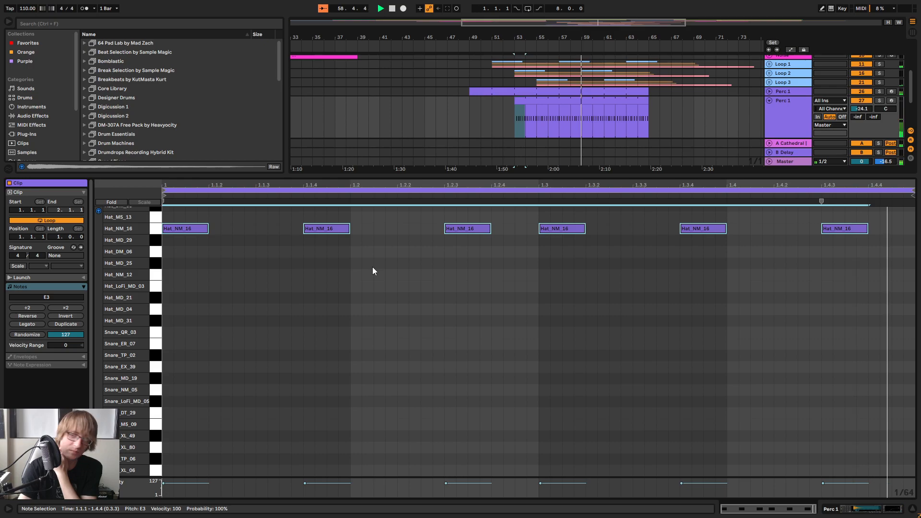
key("Up")
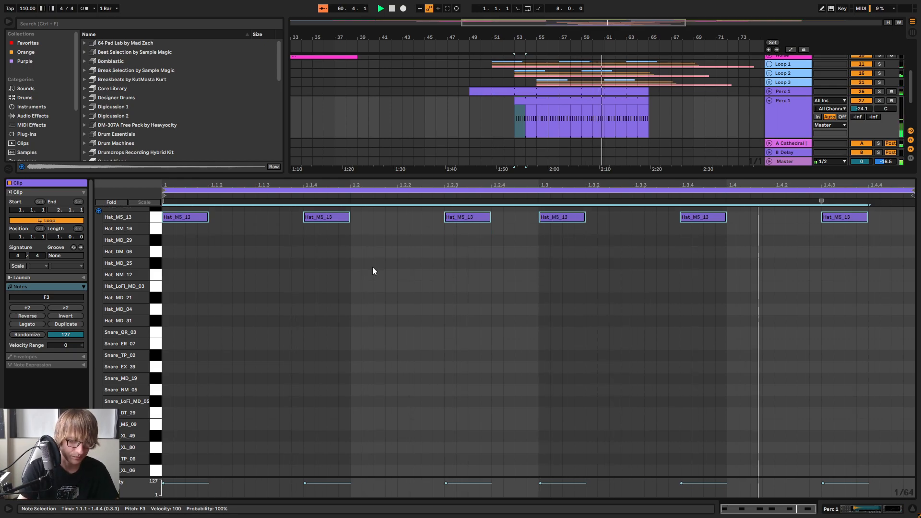
Lower the second Perc 1 track's volume to about -35.9 dB and rename the track Perc 2
key("Tab")
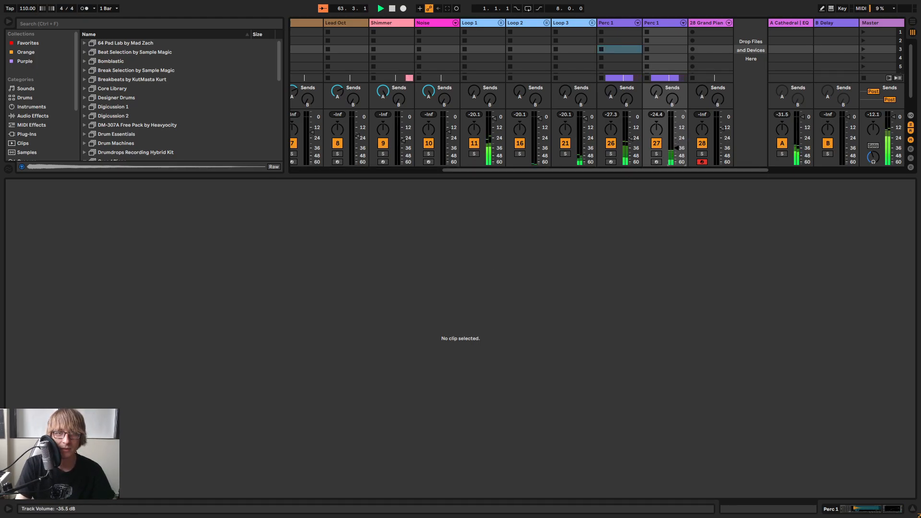
right_click(660, 25)
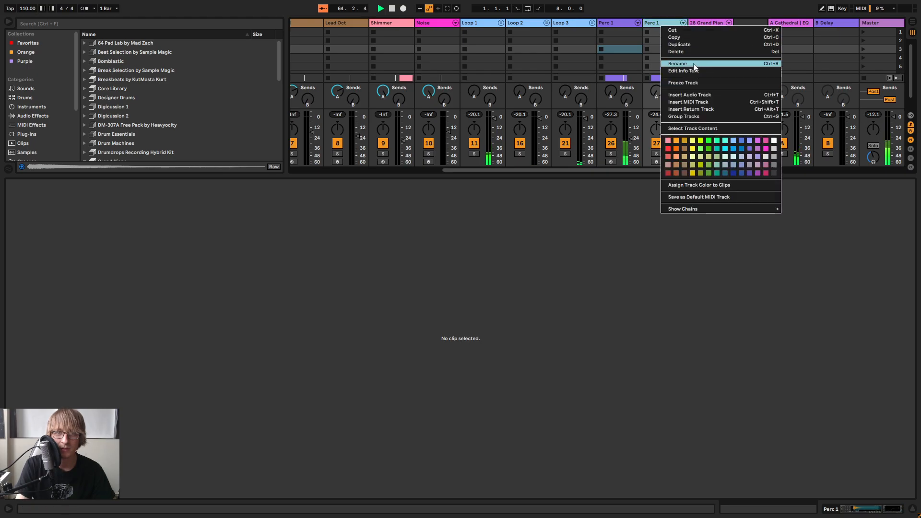
left_click(693, 63)
type("Perc 2")
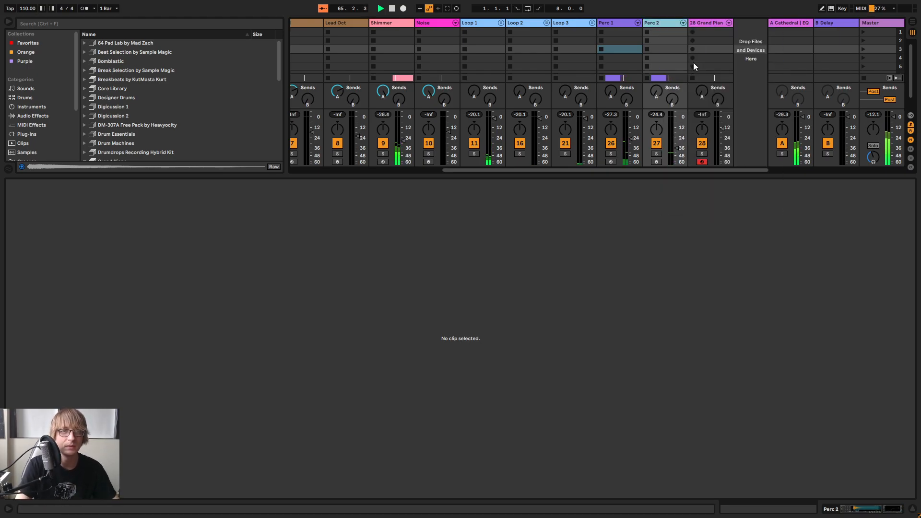
key("Return")
key("Tab")
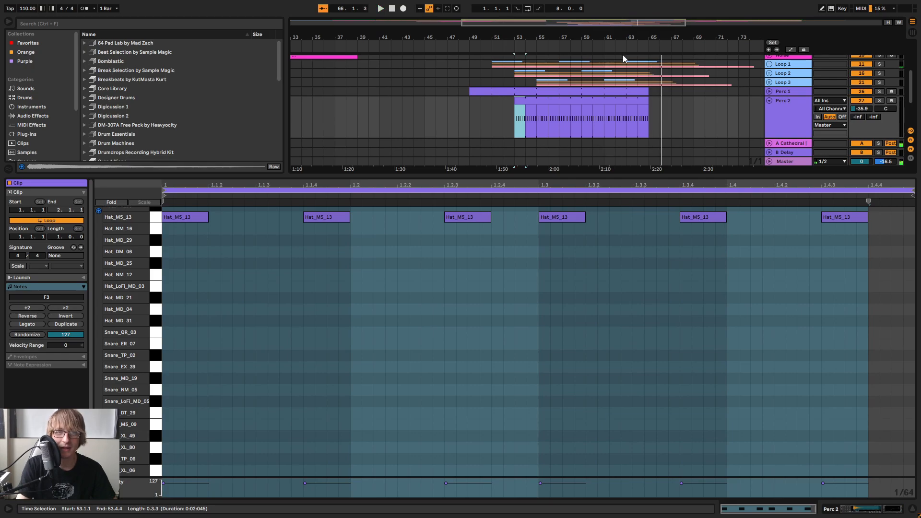
Enlarge the arrangement area and replay the Perc 2 section from about bar 53
scroll(625, 78, "up", 5)
left_click(623, 51)
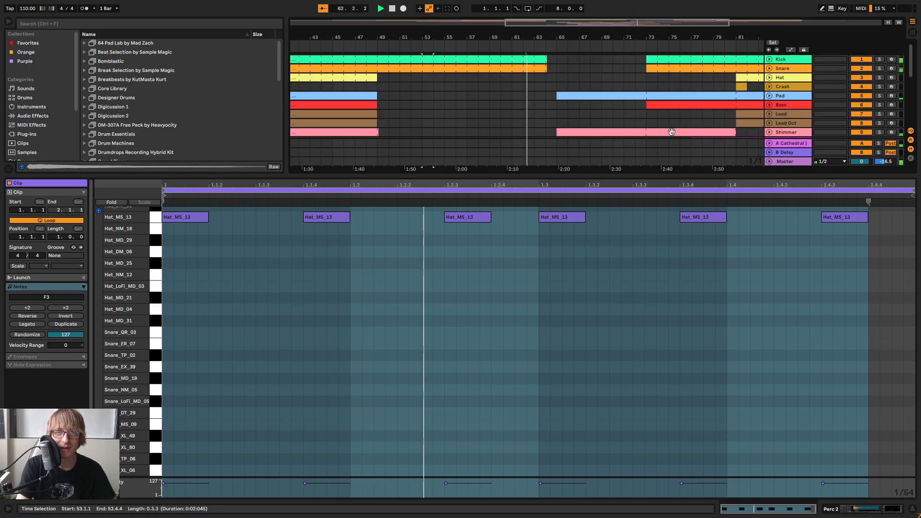
left_click_drag(665, 176, 660, 377)
left_click_drag(543, 38, 544, 98)
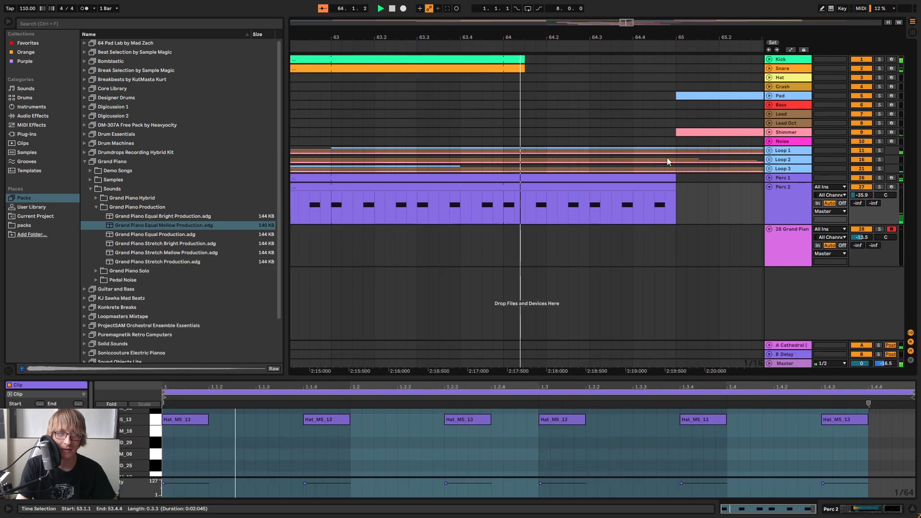
mouse_move(675, 192)
left_mouse_down()
mouse_move(613, 192)
mouse_move(678, 196)
left_mouse_up()
key("space")
left_click_drag(650, 40, 693, 10)
key("space")
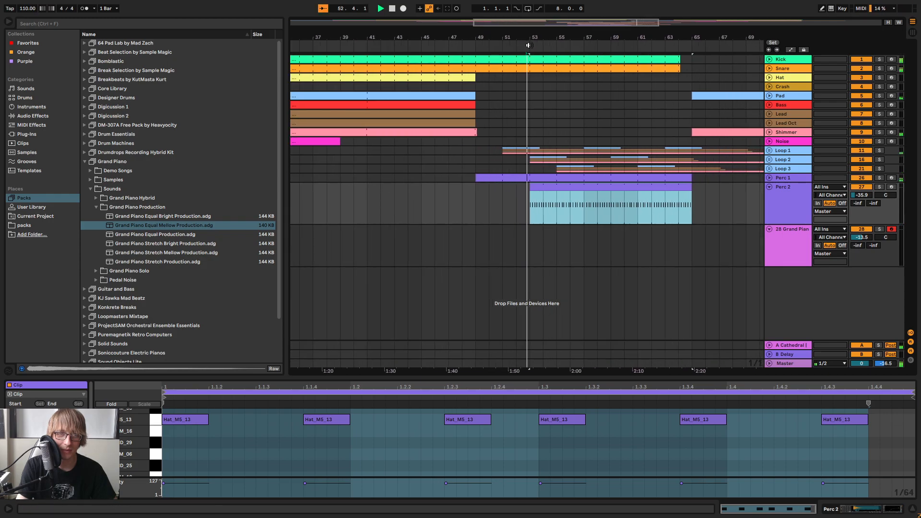
Fold and duplicate the Perc 2 track, and clear the copy's clips from bar 53 to bar 57
left_click(749, 196)
left_click(768, 186)
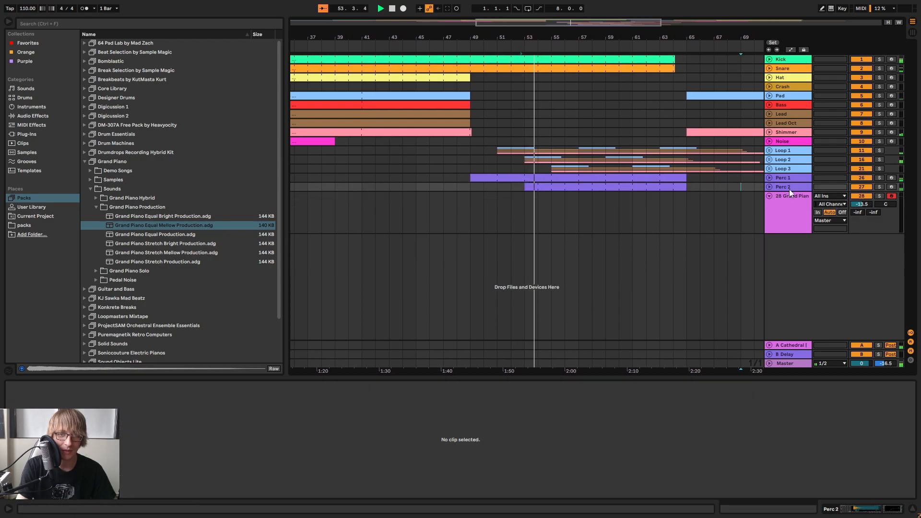
right_click(790, 187)
key("Escape")
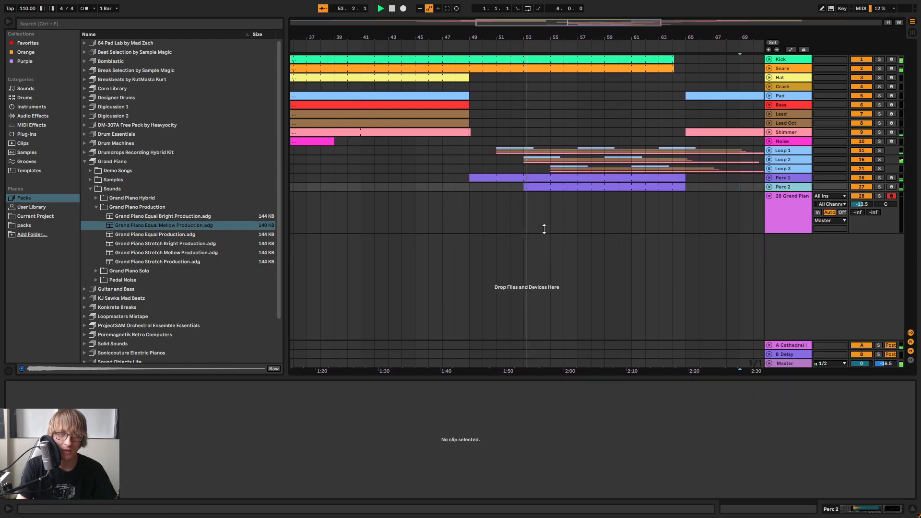
key("ctrl+d")
left_click_drag(520, 196, 567, 199)
key("space")
Rename the duplicated Perc 2 track as Perc 3
right_click(786, 198)
left_click(809, 233)
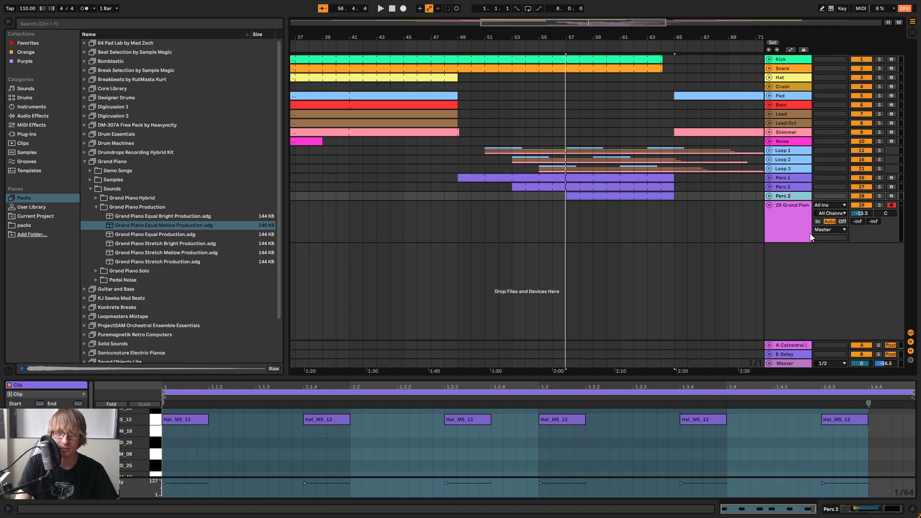
left_click(639, 222)
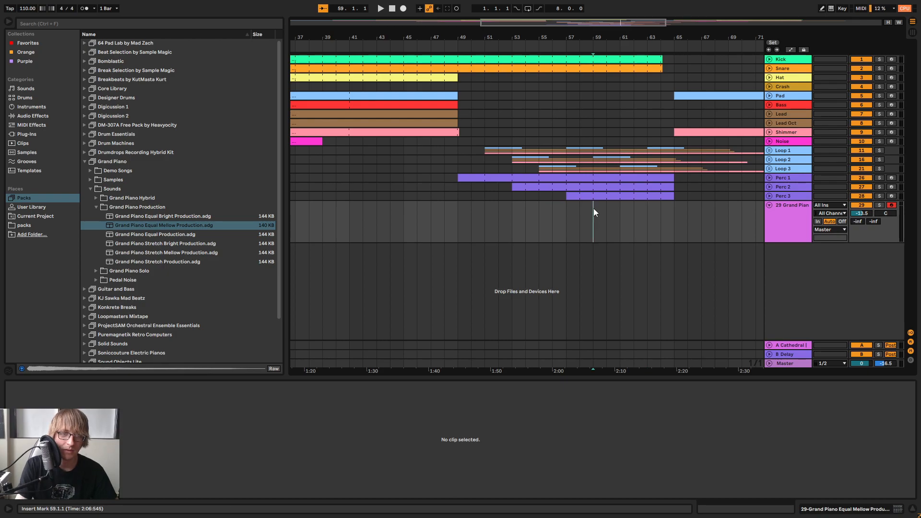
Open the Perc 3 clips from bar 57 in a slightly taller note editor
left_click(608, 195)
left_click_drag(653, 376, 606, 325)
scroll(575, 243, "up", 3)
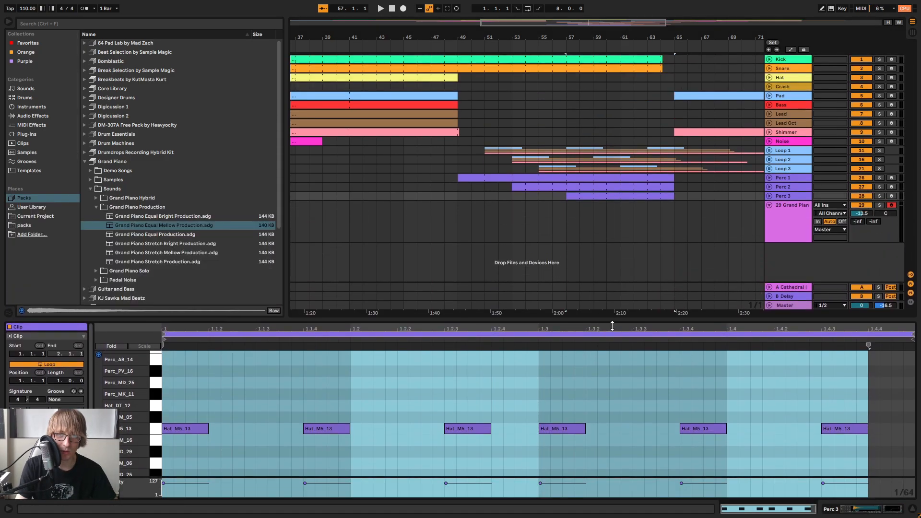
left_click_drag(567, 95, 671, 134)
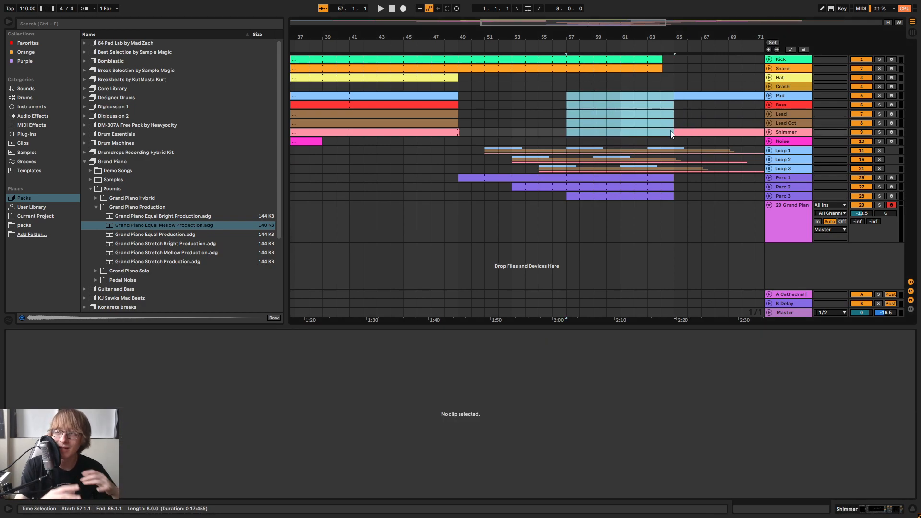
mouse_move(482, 135)
left_mouse_down()
mouse_move(517, 159)
mouse_move(694, 173)
mouse_move(685, 169)
left_mouse_up()
left_click(511, 87)
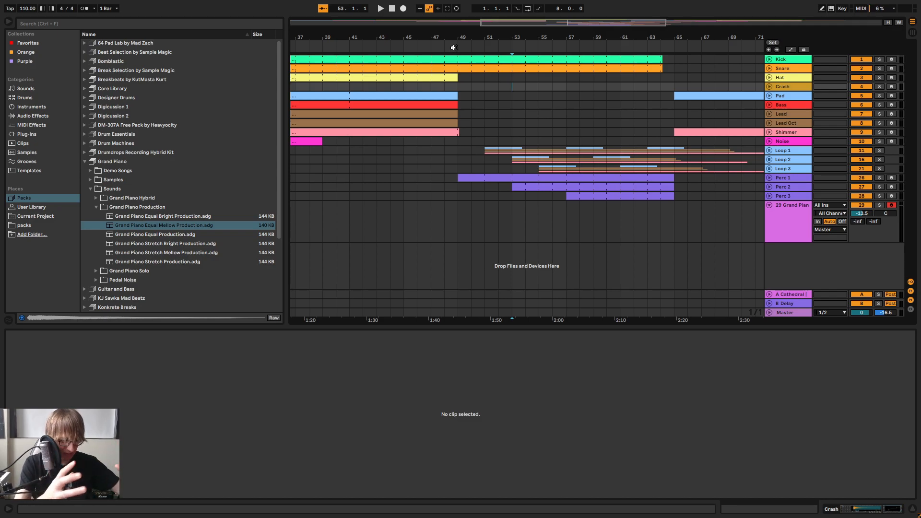
Copy the Perc 1, Perc 2 and Perc 3 clips from bars 49–65 and paste them at bar 81
left_click_drag(588, 36, 493, 6)
left_click(687, 168)
left_click_drag(441, 177, 526, 211)
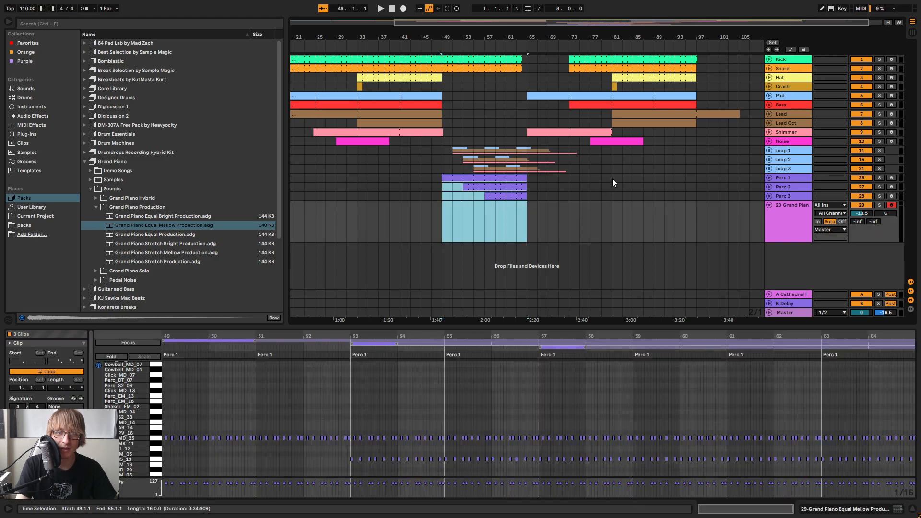
left_click(612, 179)
key("ctrl+v")
Extend the pasted Perc 2 clips back to bar 81 and delete the pasted Perc 3 clips
left_click(654, 196)
left_click_drag(634, 187, 616, 193)
left_click(649, 203)
left_click(647, 194)
key("Delete")
Open the Perc 3 clips at bar 57 and play the arrangement from about bar 81
left_click(537, 197)
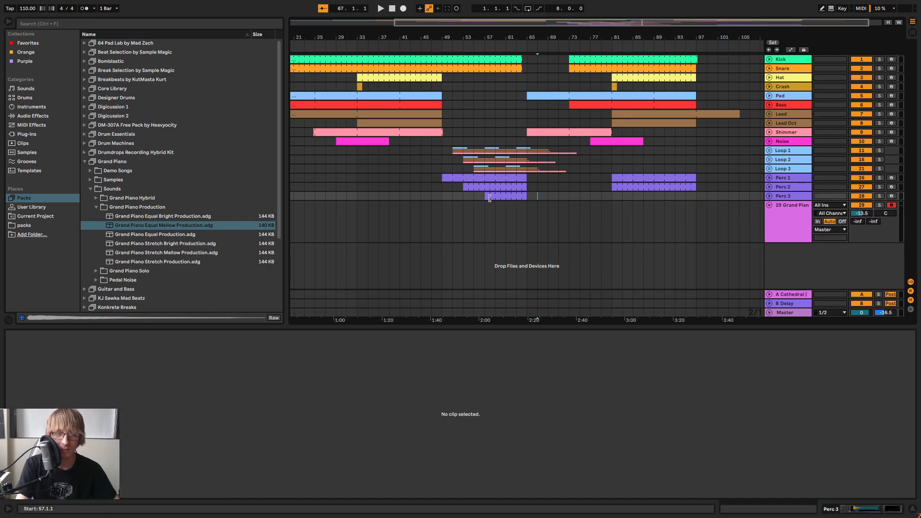
left_click(489, 197)
left_click_drag(569, 325, 570, 324)
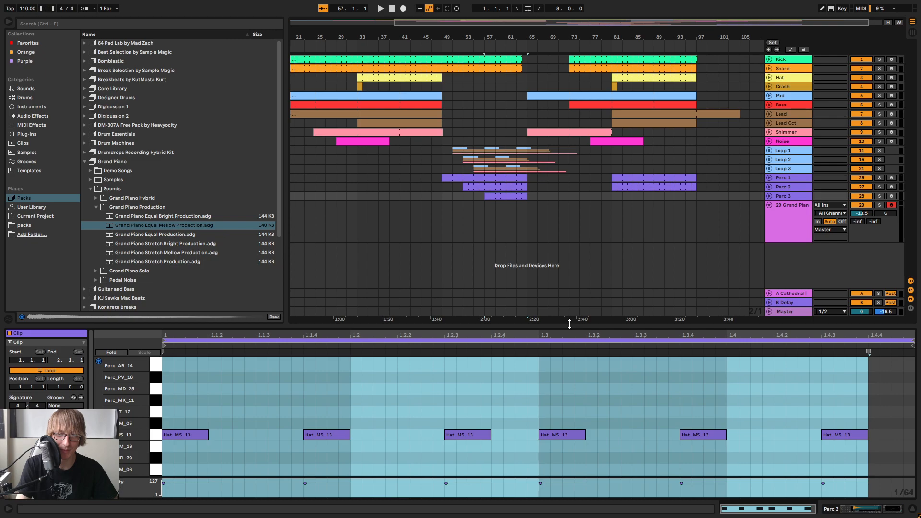
left_click(611, 39)
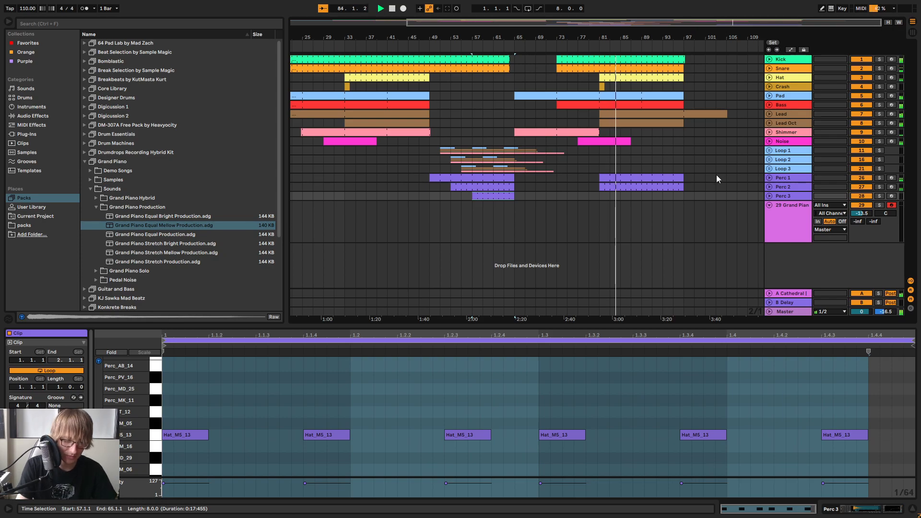
left_click(721, 145)
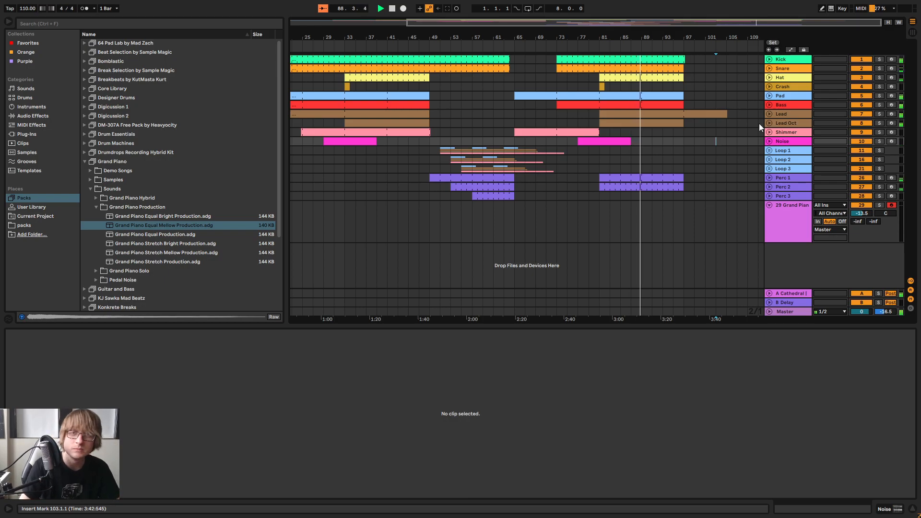
Toggle the Hat track's activation and solo Hat, Perc 1 and Perc 2 together during playback
left_click(861, 78)
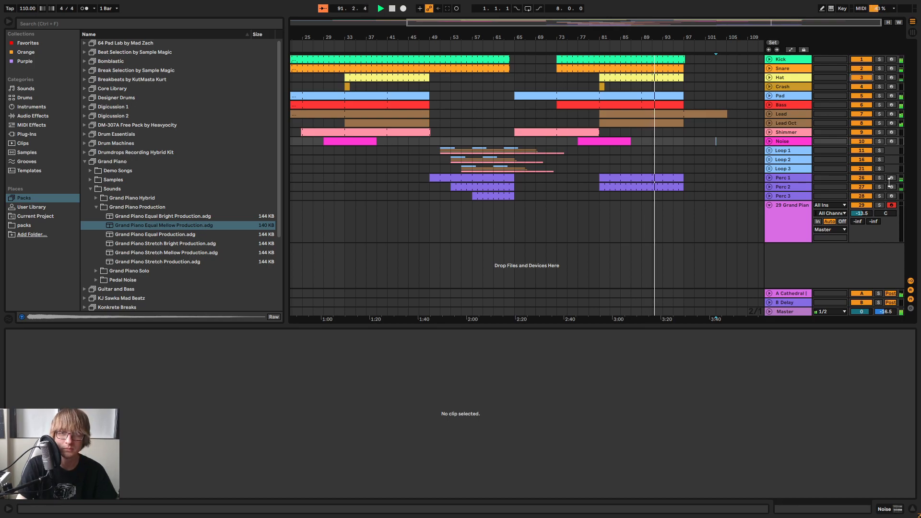
left_click(880, 77)
left_click(879, 178, "ctrl")
left_click(880, 187, "ctrl")
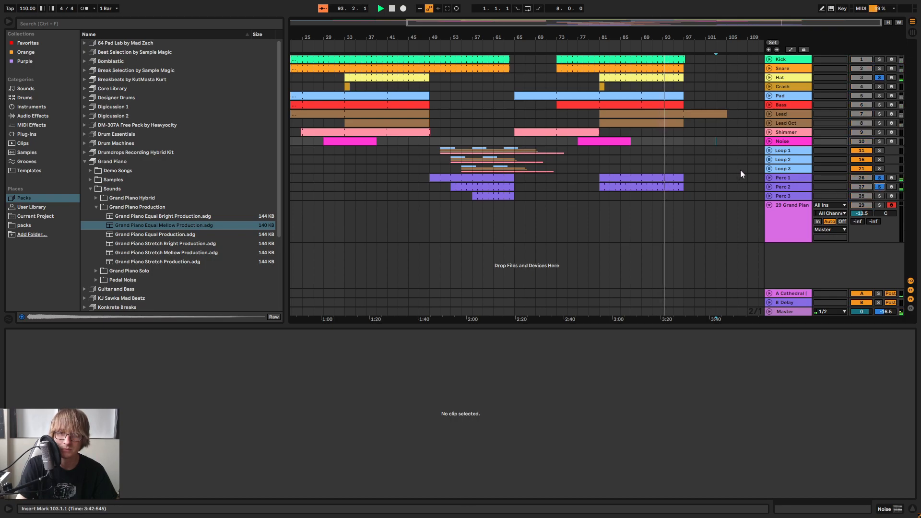
Clear the solos, pan the Perc 1 track to 7R and stop playback
left_click(784, 178)
key("Tab")
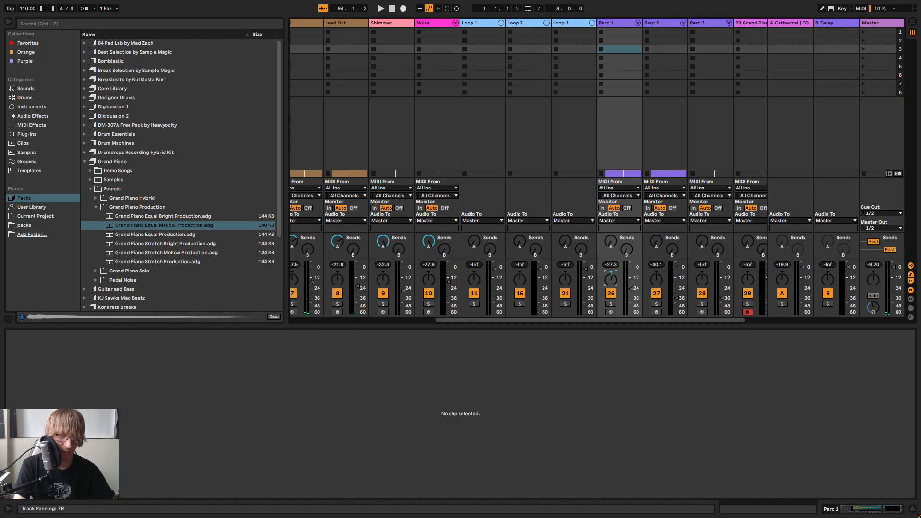
key("Tab")
key("space")
Play from bar 49 while panning Perc 2 to 7L and Perc 3 to 10R
left_click(452, 179)
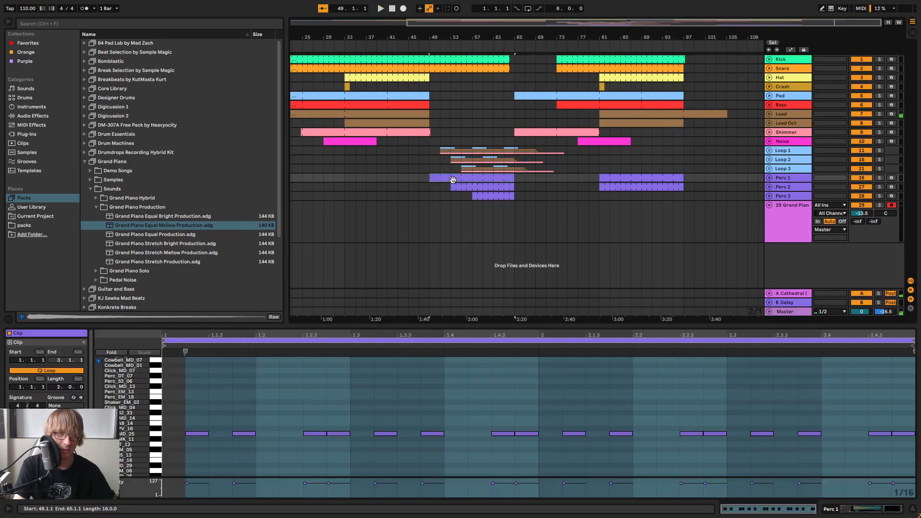
key("space")
key("space")
key("Tab")
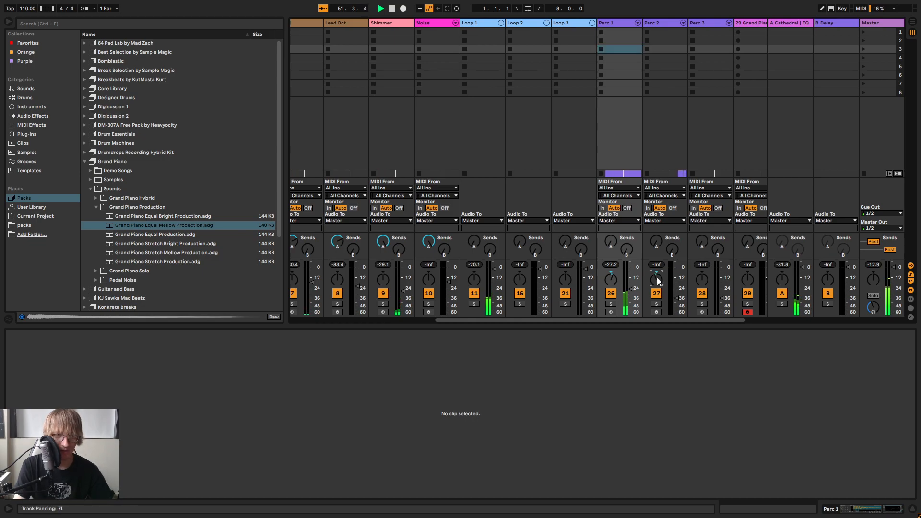
left_click_drag(704, 279, 704, 276)
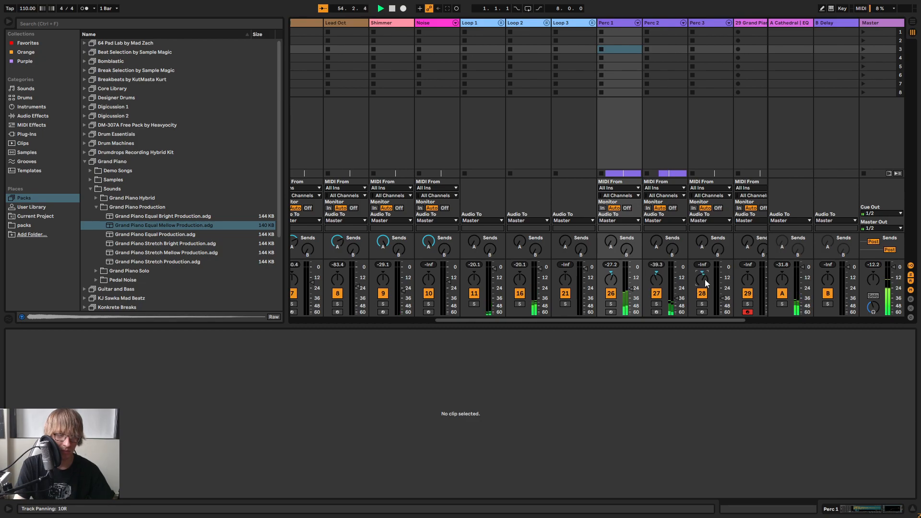
key("Tab")
Duplicate the Perc 3 track and delete the clips from bar 57 to 65 on both Perc 3 tracks
right_click(789, 196)
left_click(818, 214)
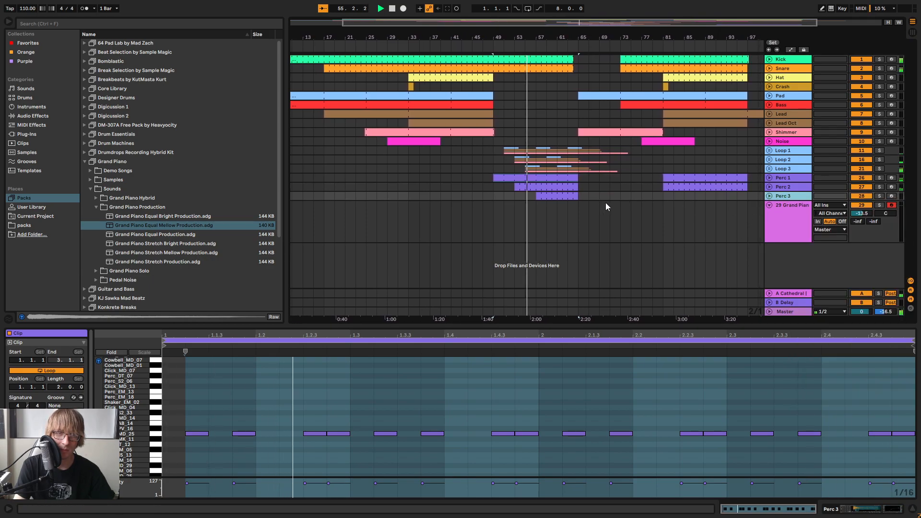
left_click(547, 195)
key("Delete")
left_click(547, 204)
key("Delete")
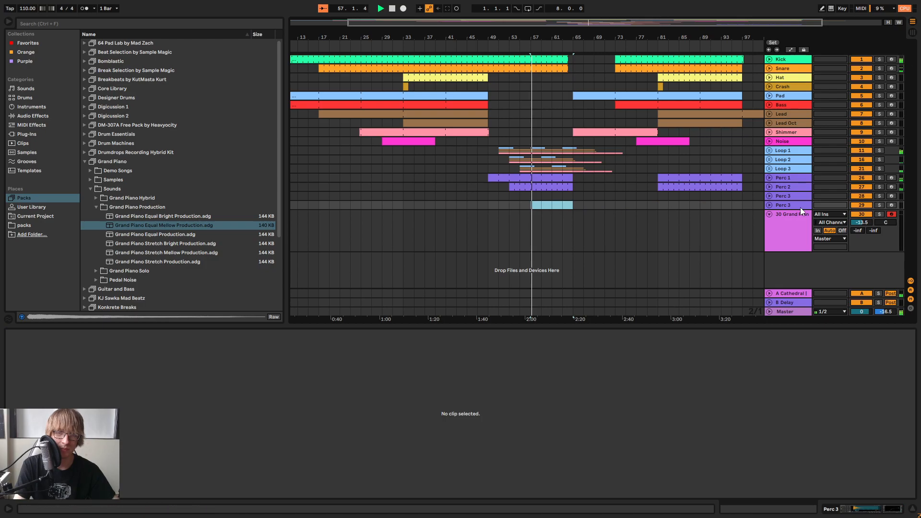
Rename the second Perc 3 track as Perc 4 and pan it to about 3L
right_click(799, 207)
left_click(740, 240)
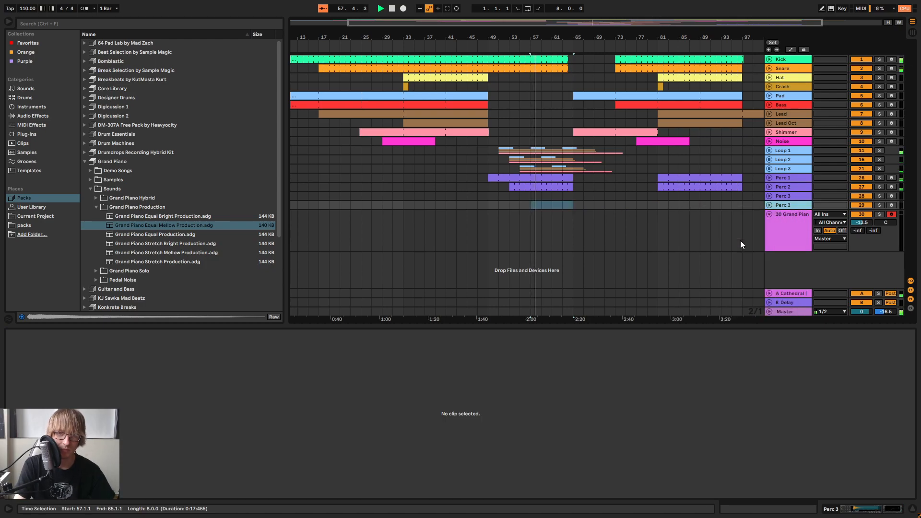
right_click(784, 206)
left_click(807, 246)
type("Perc 4")
key("Return")
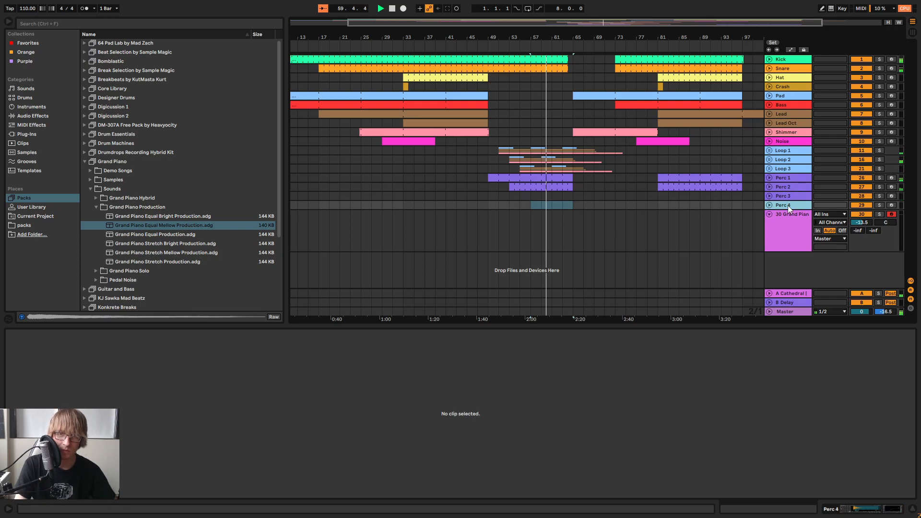
key("Tab")
left_click_drag(747, 279, 747, 289)
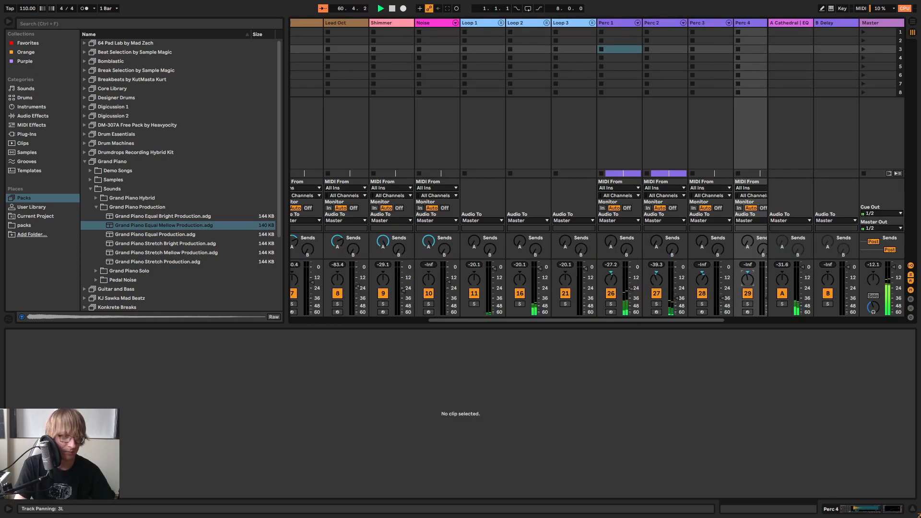
Return to the arrangement timeline and play it from bar 49
key("Tab")
left_click(651, 230)
left_click(557, 205)
left_click(498, 43)
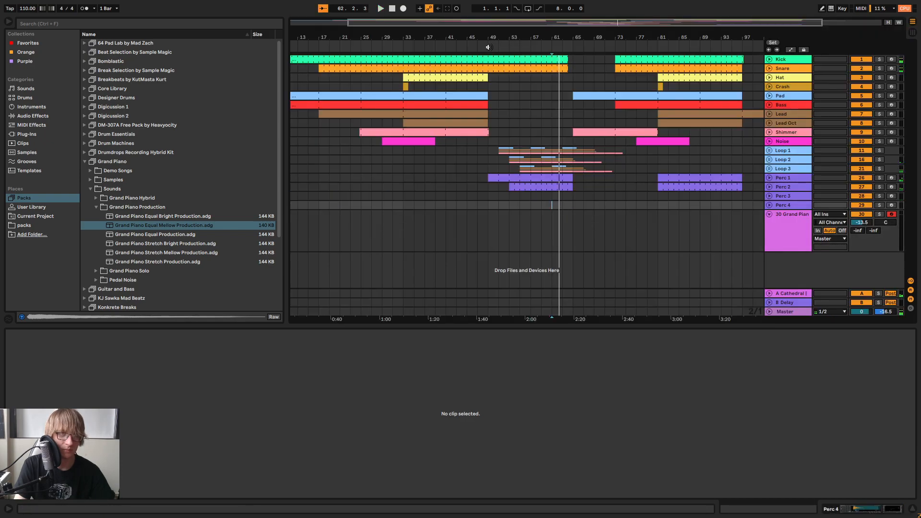
left_click(488, 47)
Insert a one-bar MIDI clip at bar 57 on the Perc 3 track and loop it out to bar 65
mouse_move(562, 37)
left_mouse_down()
mouse_move(550, 65)
mouse_move(550, 38)
left_mouse_up()
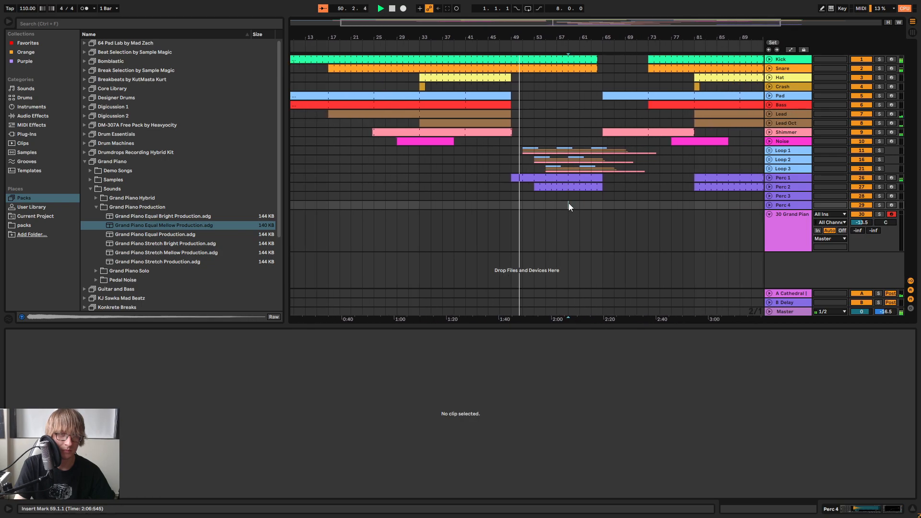
scroll(562, 192, "up", 2)
left_click(559, 196)
double_click(559, 196)
left_click_drag(562, 195, 639, 197)
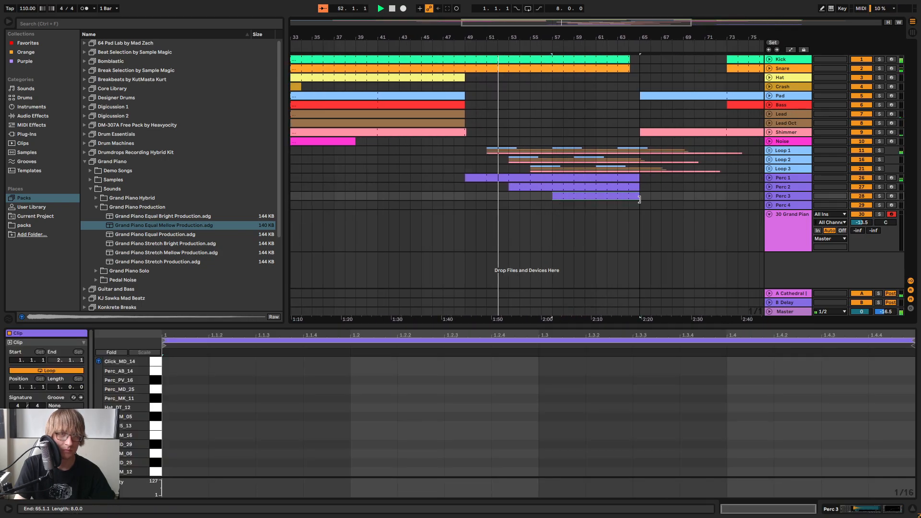
Open the Perc 3 clip, audition hat sounds and add Hat_DM_06 sixteenth notes at 1.1.2, 1.1.4, 1.2.2 and 1.2.4
left_click(589, 213)
double_click(595, 196)
left_click(156, 396)
left_click(156, 386)
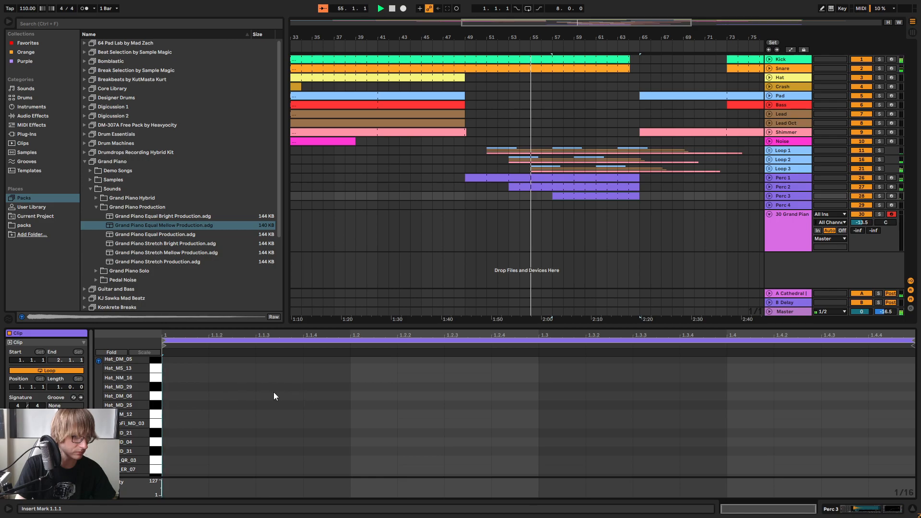
double_click(238, 396)
double_click(335, 395)
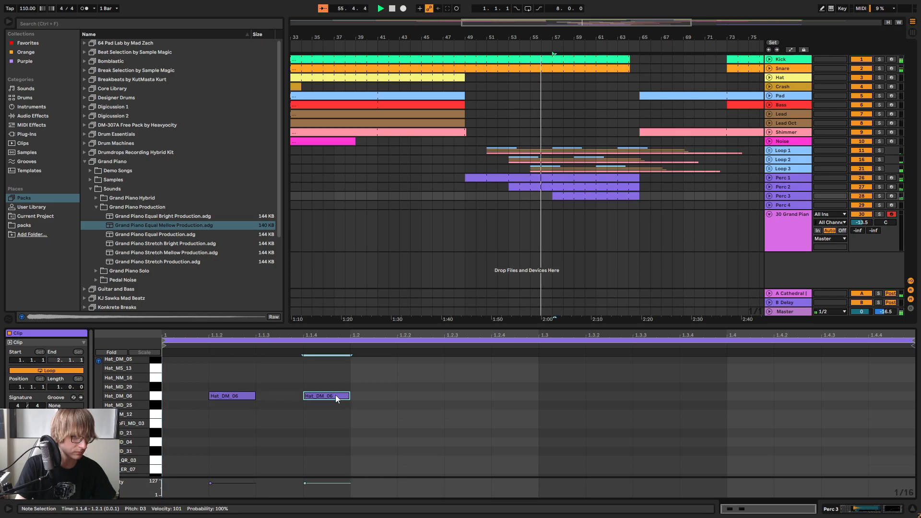
double_click(421, 395)
double_click(515, 396)
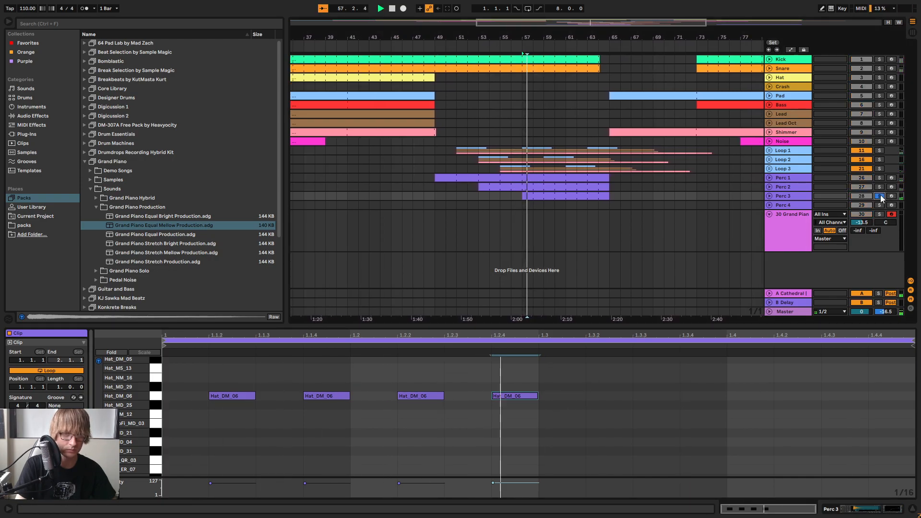
Enlarge the note editor and move the second and fourth Hat_DM_06 notes one sixteenth earlier, to 1.1.3 and 1.2.3
key("Tab")
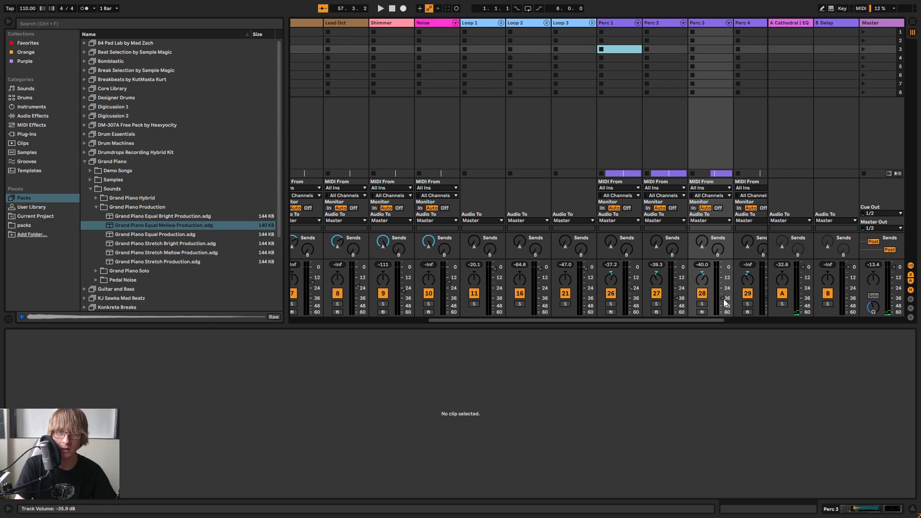
key("Tab")
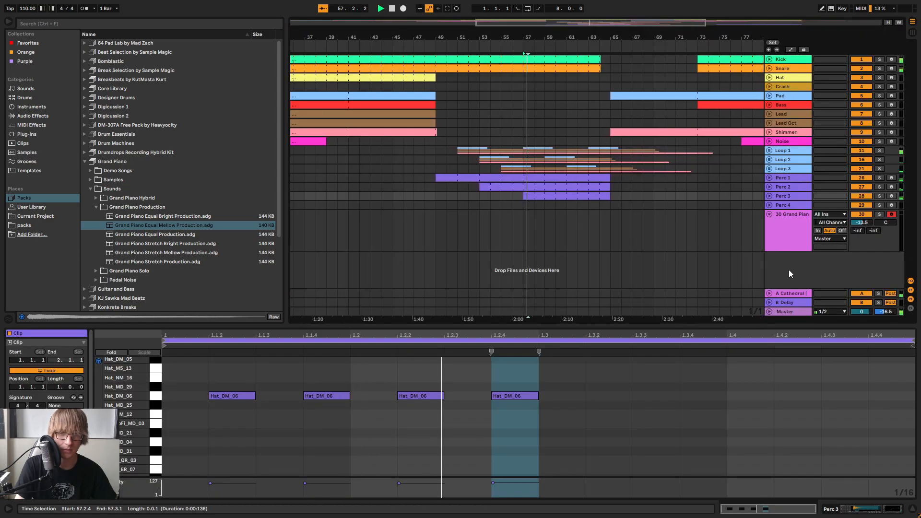
left_click(532, 387)
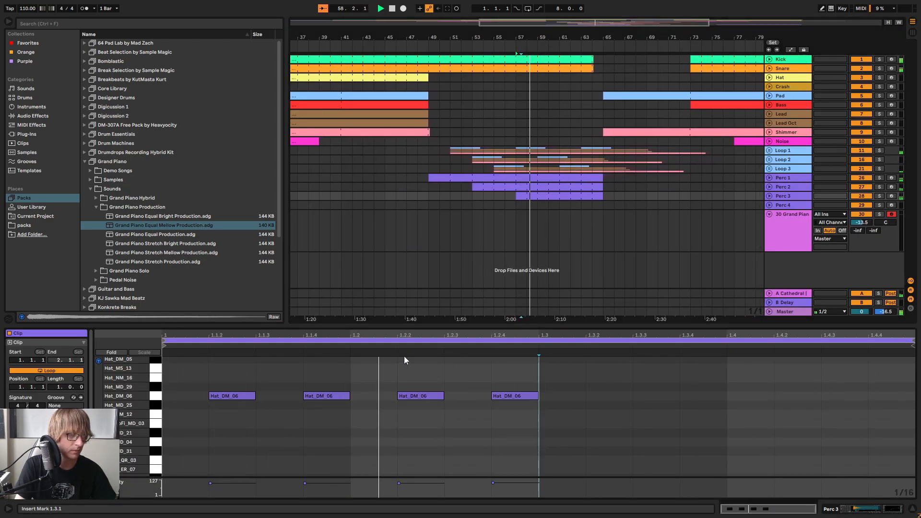
left_click_drag(607, 325, 608, 219)
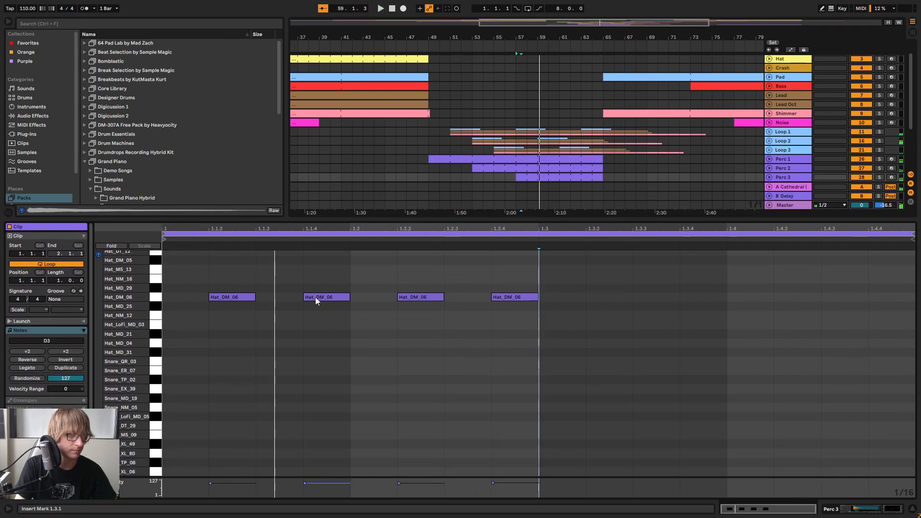
left_click_drag(324, 301, 277, 301)
left_click_drag(505, 303, 462, 300)
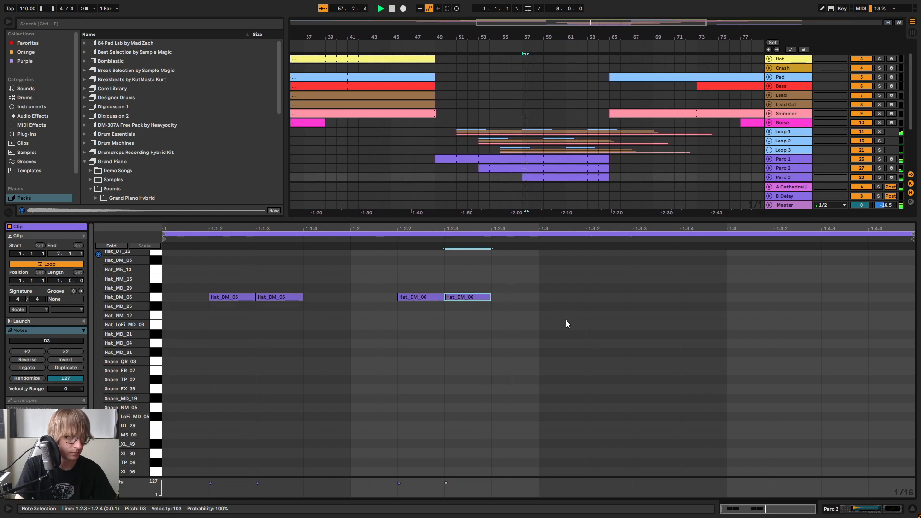
Shift the whole Hat_DM_06 pattern one sixteenth later, move its third note to 1.2.2 and play the result
left_click_drag(208, 267, 565, 348)
key("Left")
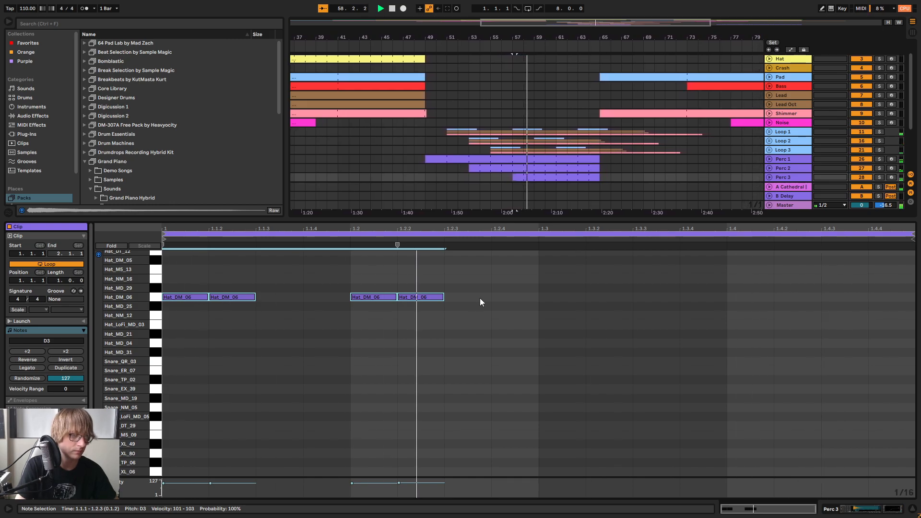
key("Right")
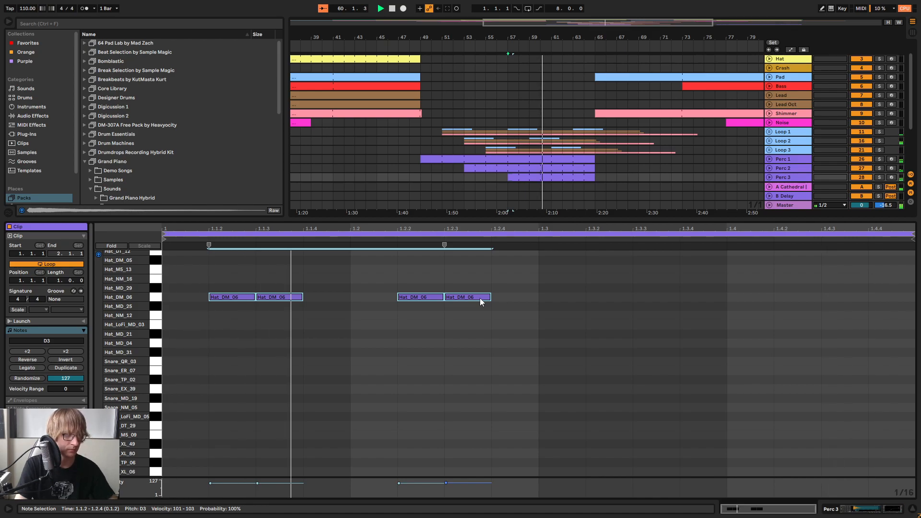
key("Right")
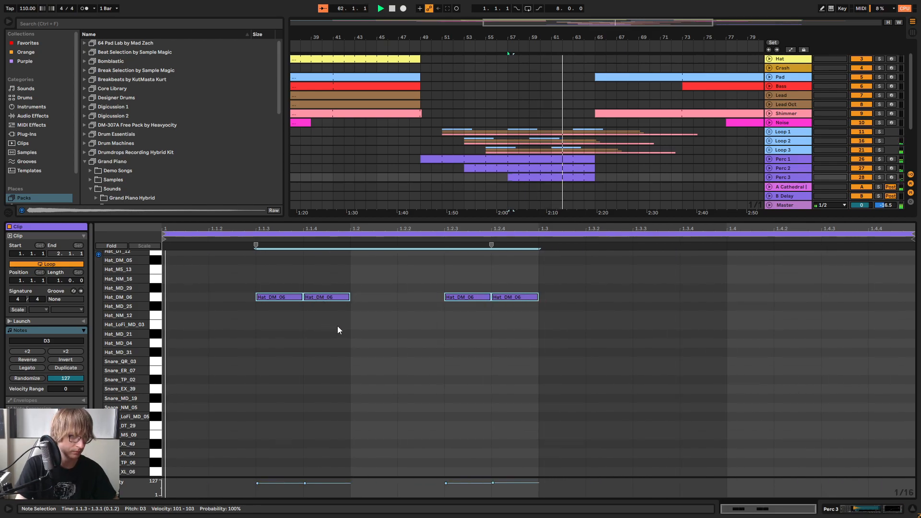
left_click_drag(457, 335, 484, 296)
key("Left")
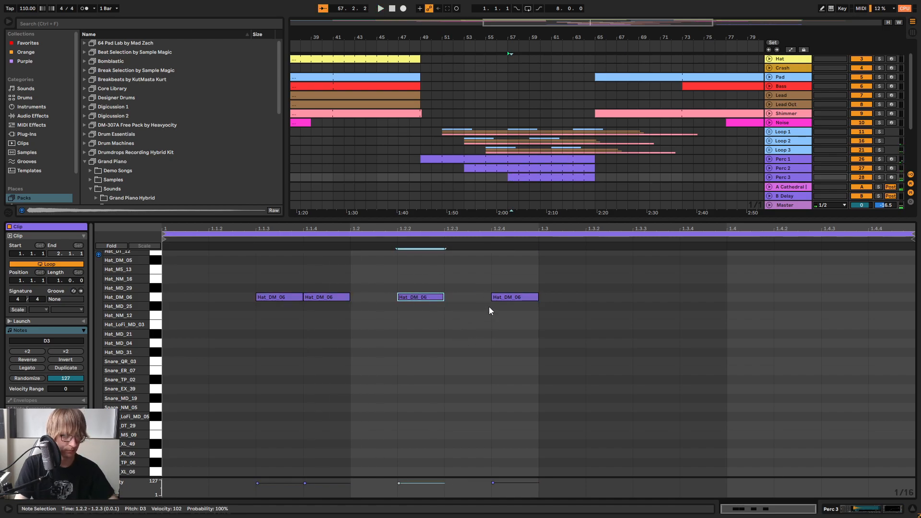
key("space")
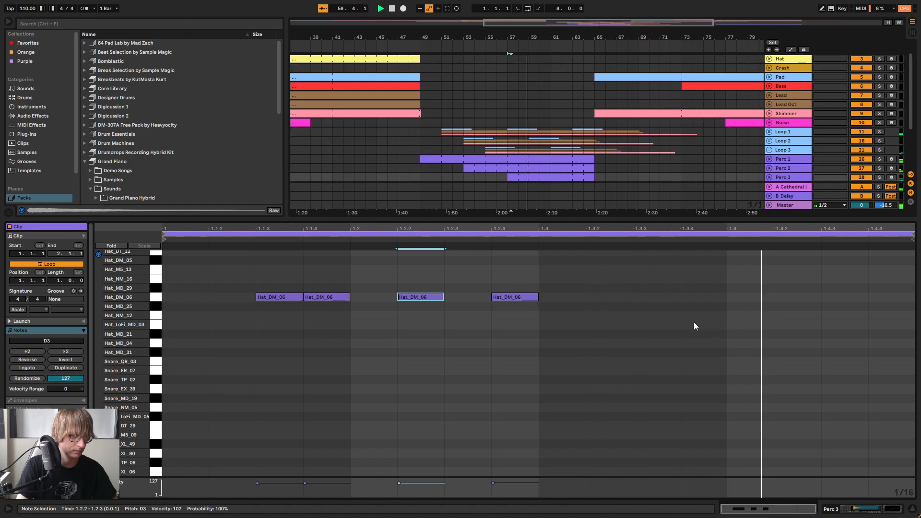
Duplicate the four-note hat pattern into the second half of the bar and move the copied note at 1.3.3 to 1.3.2
left_click_drag(539, 276, 168, 333)
key("ctrl+d")
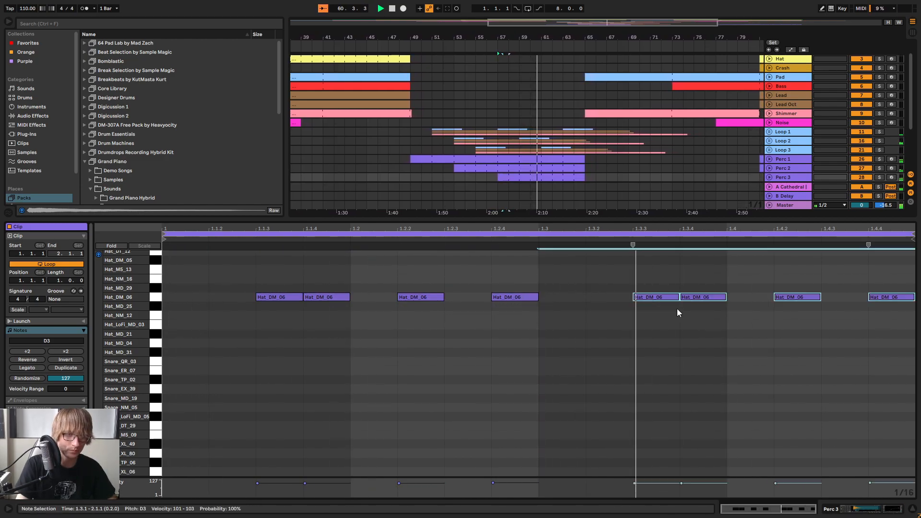
left_click(594, 315)
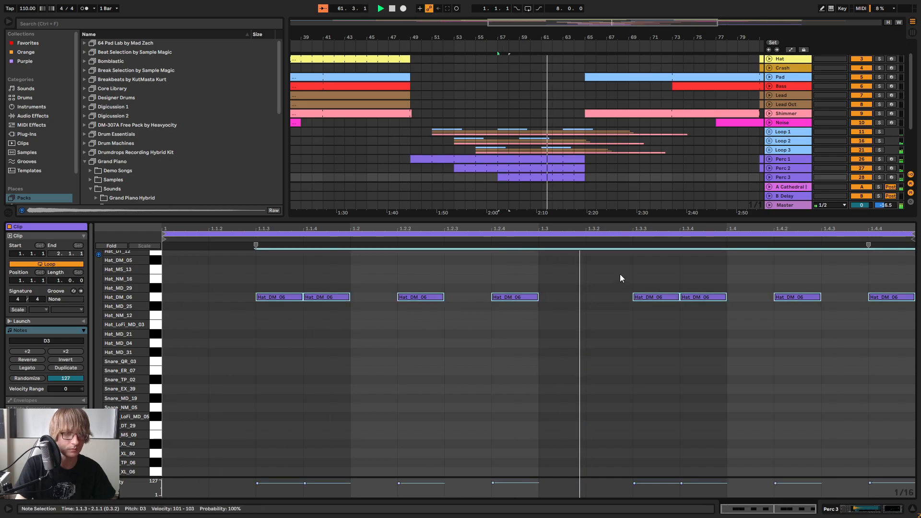
left_click(629, 262)
mouse_move(587, 284)
left_mouse_down()
mouse_move(608, 286)
mouse_move(600, 296)
left_mouse_up()
left_click(656, 338)
key("space")
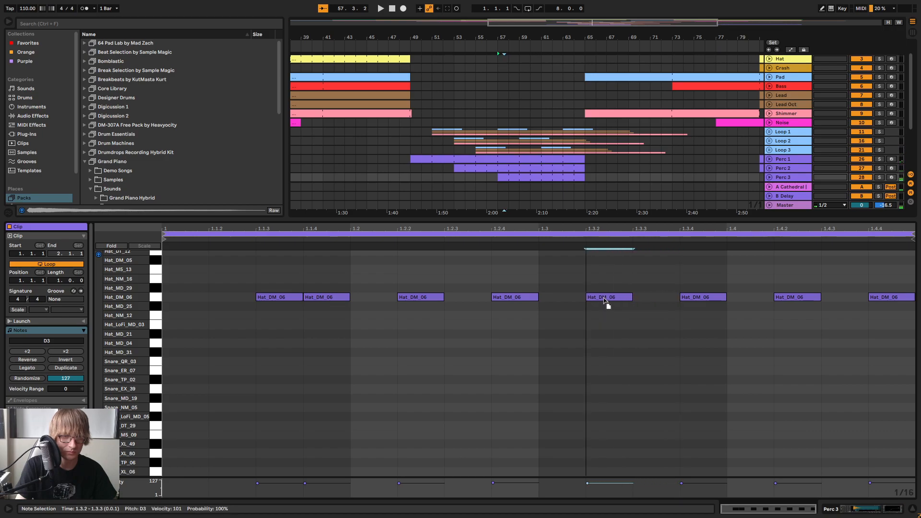
Play the Perc 3 pattern, delete its last Hat_DM_06 note at 1.4.4 and play it again
key("space")
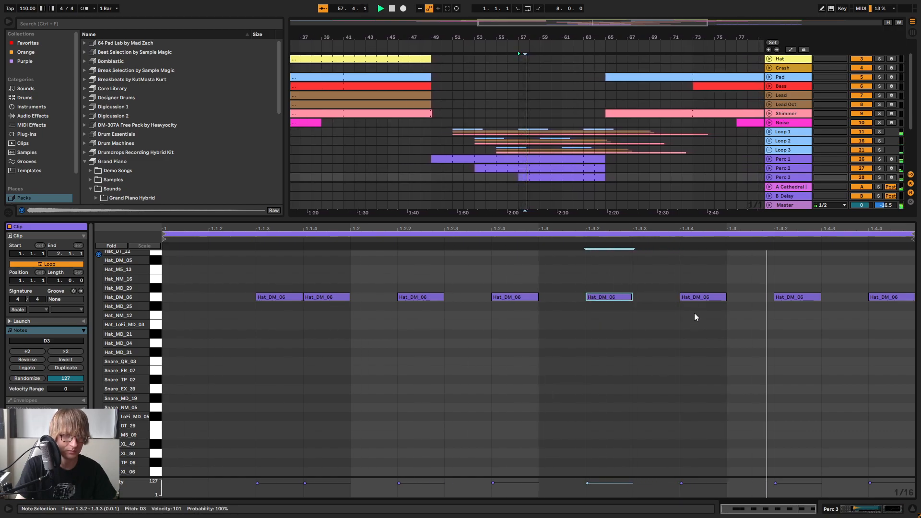
left_click(862, 280)
key("space")
left_click_drag(888, 276, 885, 331)
key("Delete")
key("space")
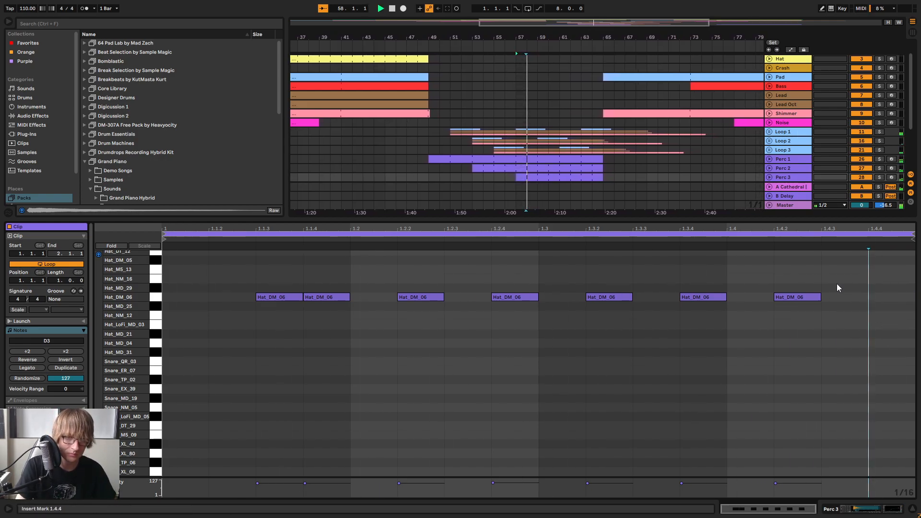
Check the Perc 3 device chain, reopen its clip and listen to the track soloed, clearing the solo at the end
double_click(787, 176)
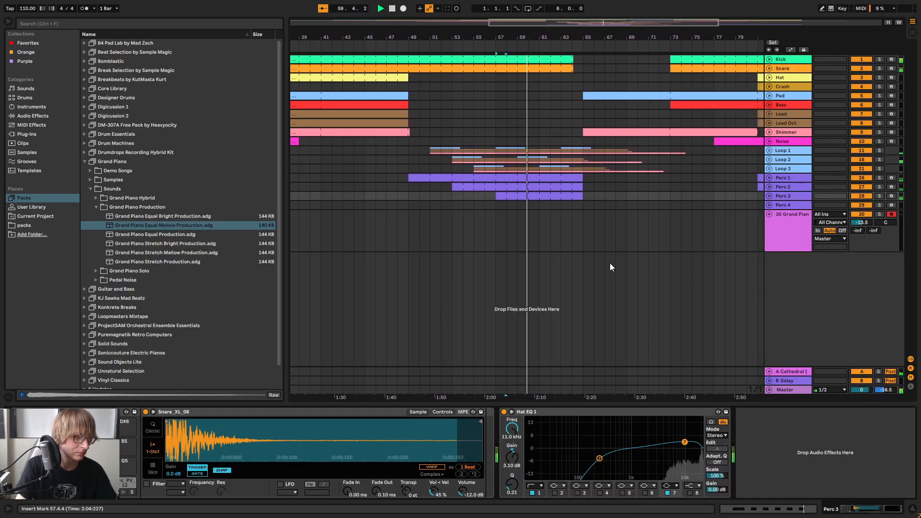
double_click(545, 196)
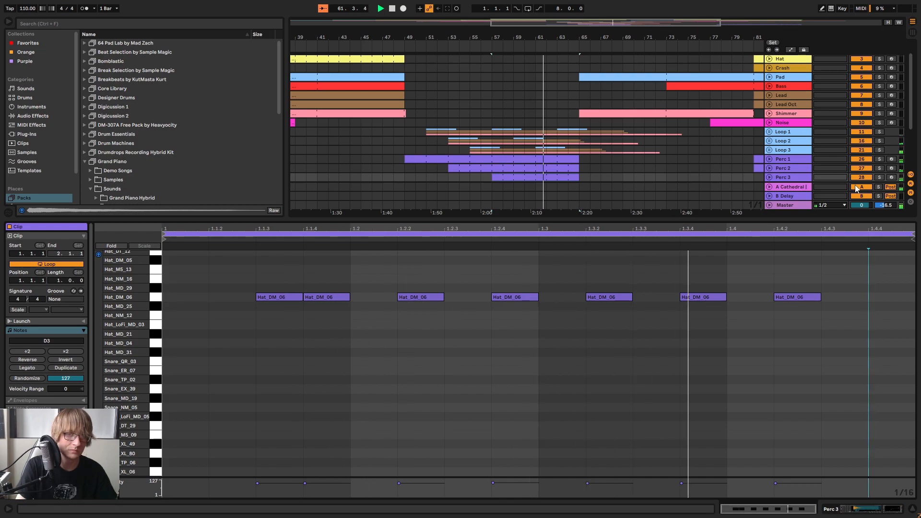
left_click(880, 177)
key("space")
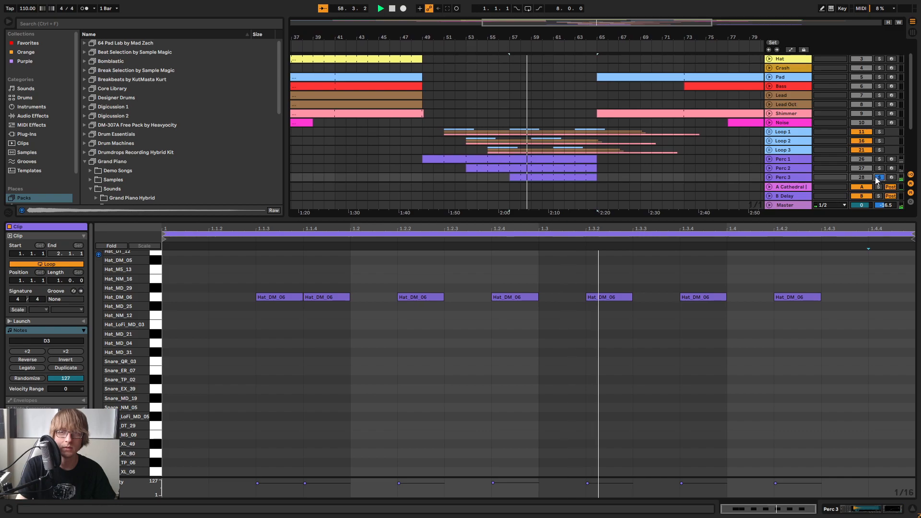
left_click(879, 177)
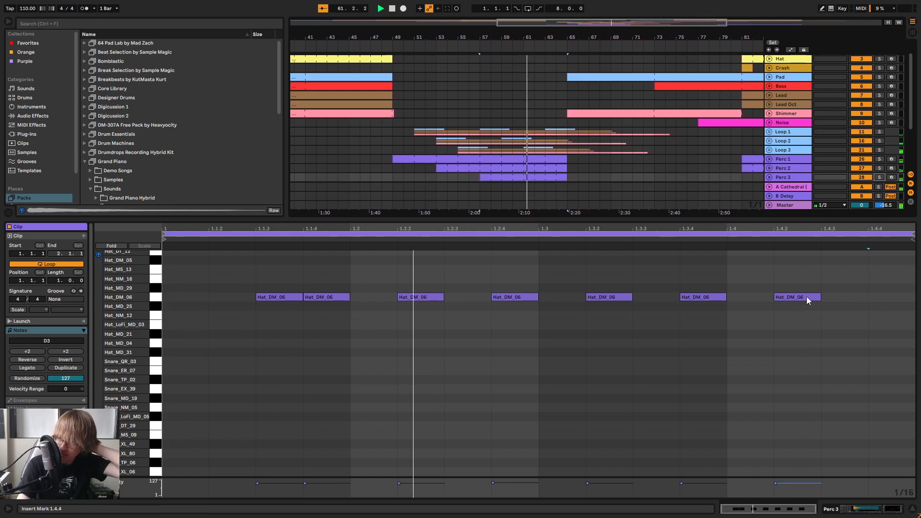
Copy the Hat_DM_06 note at 1.4.2 to 1.4.3 and 1.4.4 and play the pattern
key("space")
left_click_drag(798, 264, 812, 316)
left_click(824, 279)
key("ctrl+v")
key("space")
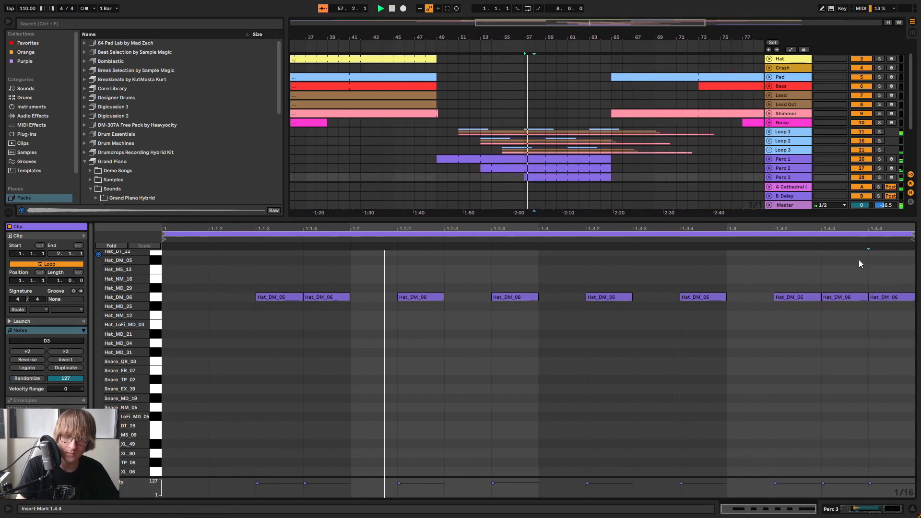
Transpose all notes of the Perc 3 clip up to the Hat_MS_13 sound at F3 while listening
left_click(838, 253)
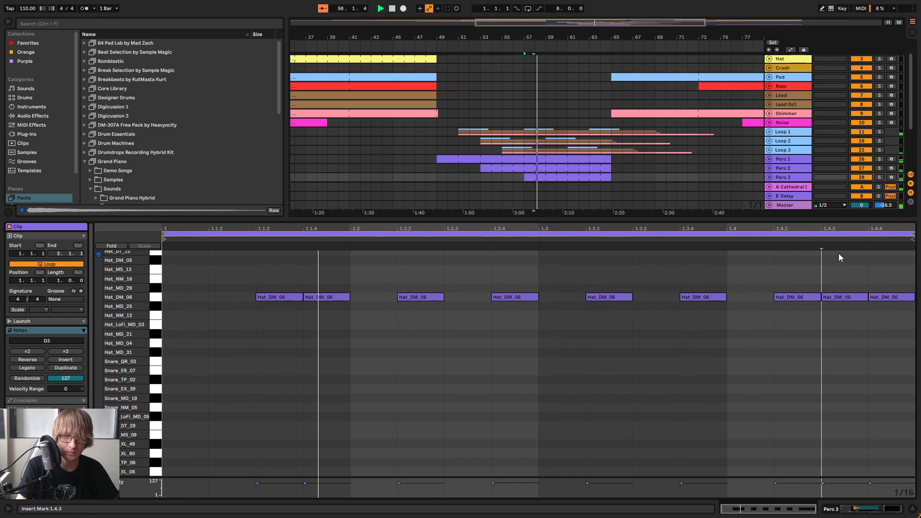
left_click(789, 176)
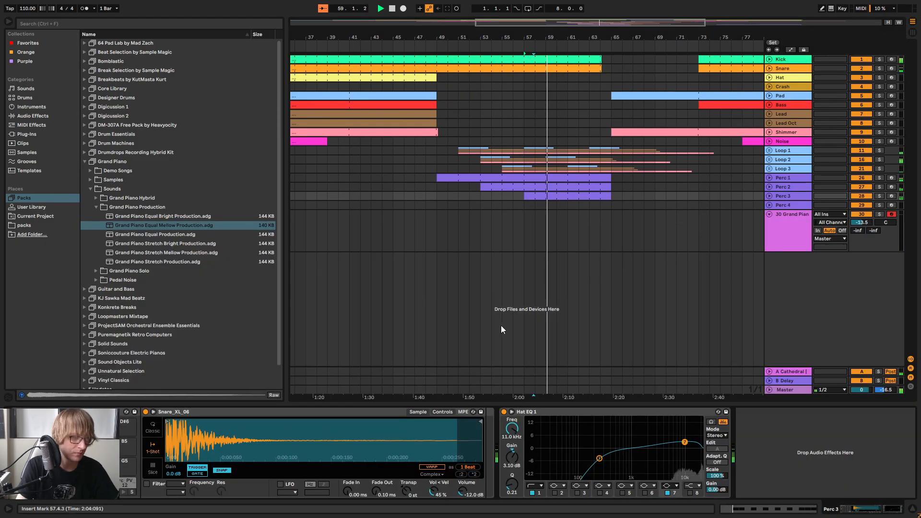
double_click(550, 196)
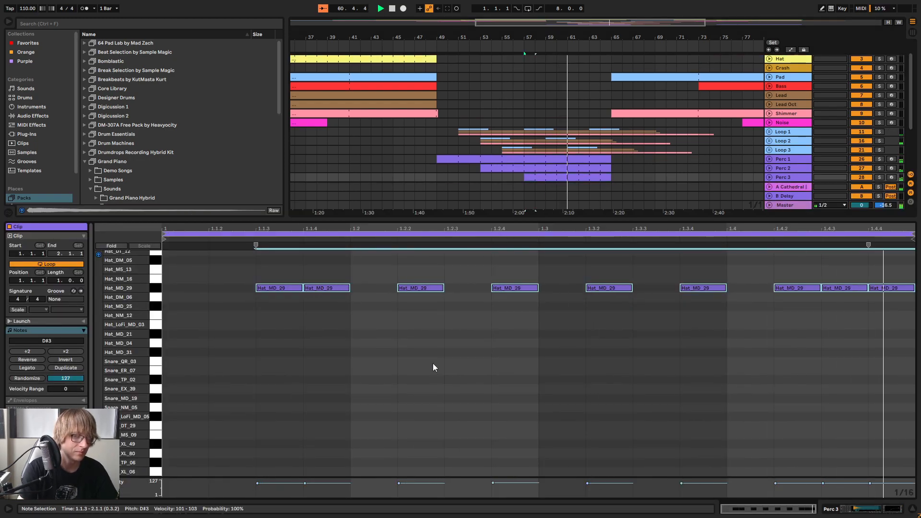
key("Up")
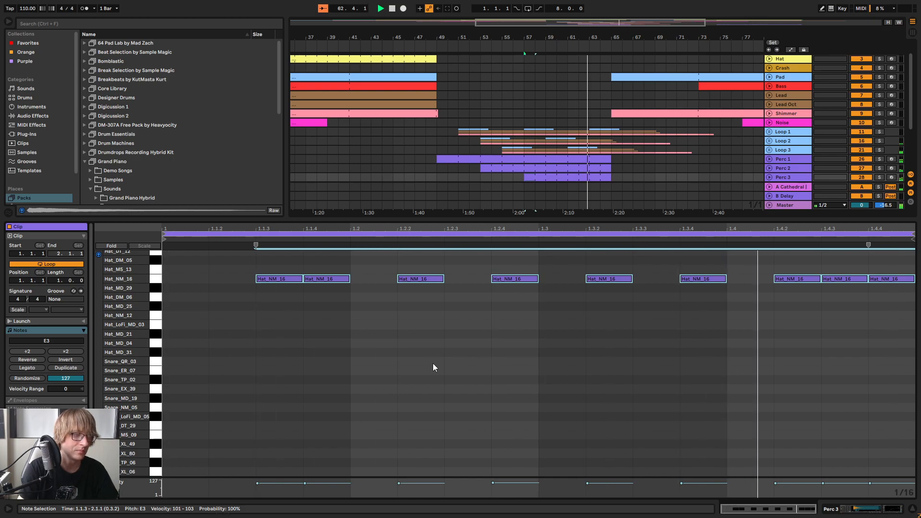
key("Up")
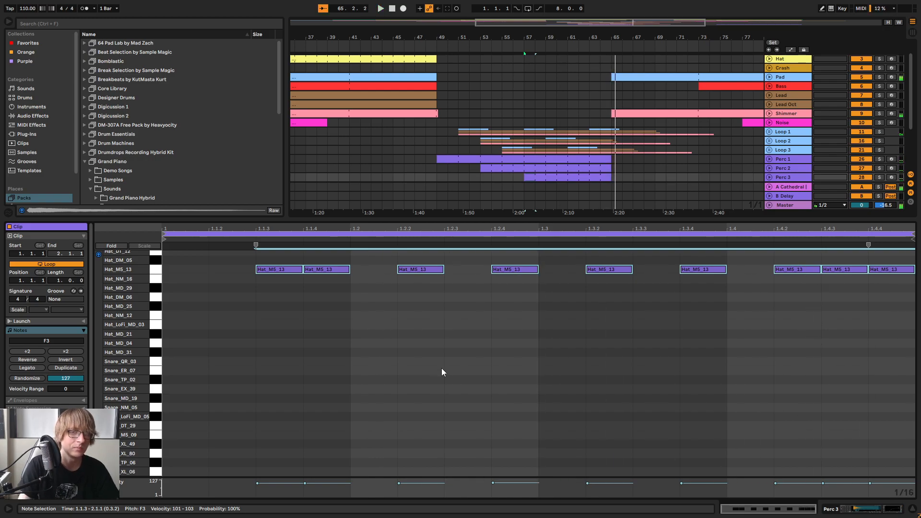
Compare the notes in the Perc 2 and Perc 3 clips and play the arrangement from bar 53
left_click(781, 166)
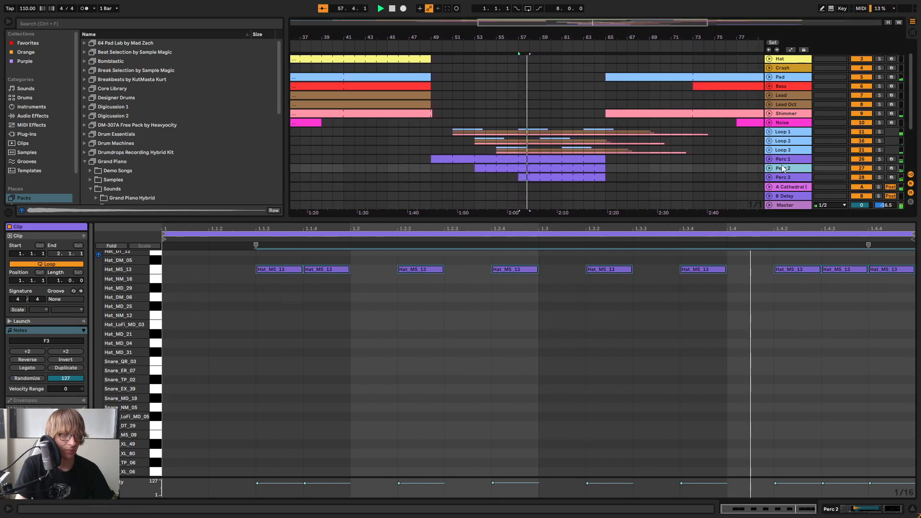
left_click(782, 176)
left_click(539, 170)
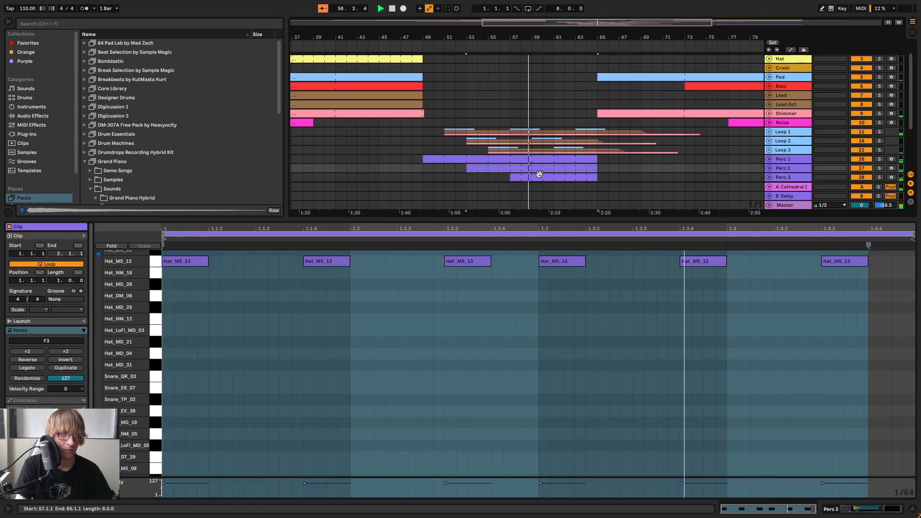
left_click(536, 177)
left_click(385, 319)
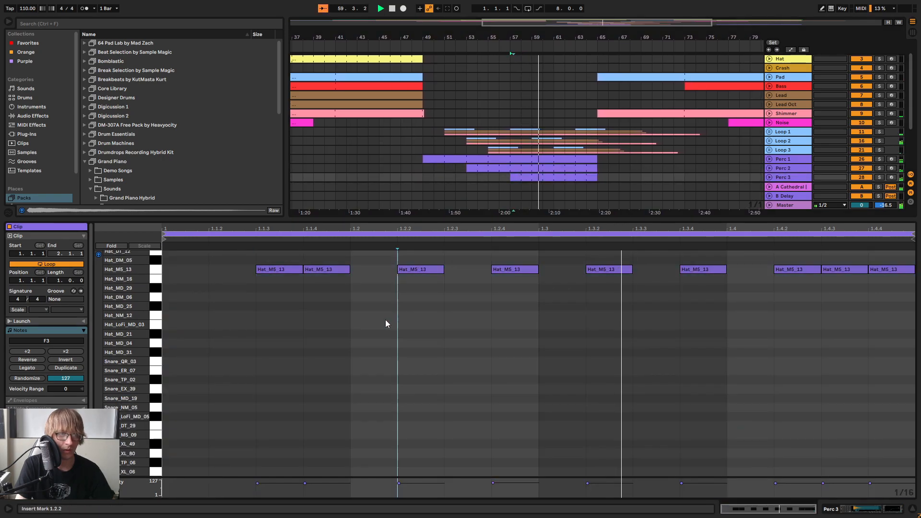
key("space")
left_click(575, 168)
key("space")
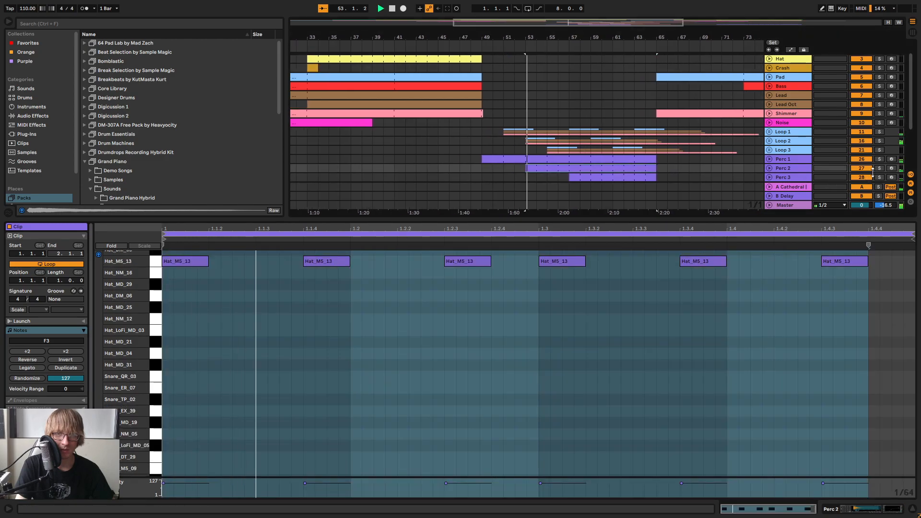
Transpose all notes of the Perc 3 clip up to the Perc_AB_14 sound at B3 while listening
left_click(591, 178)
key("ctrl+a")
key("Up")
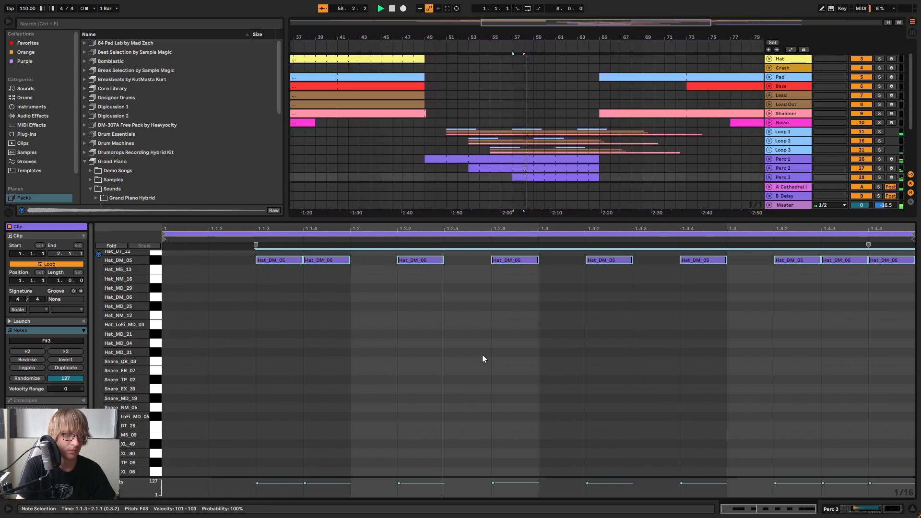
key("Up")
key("Up")
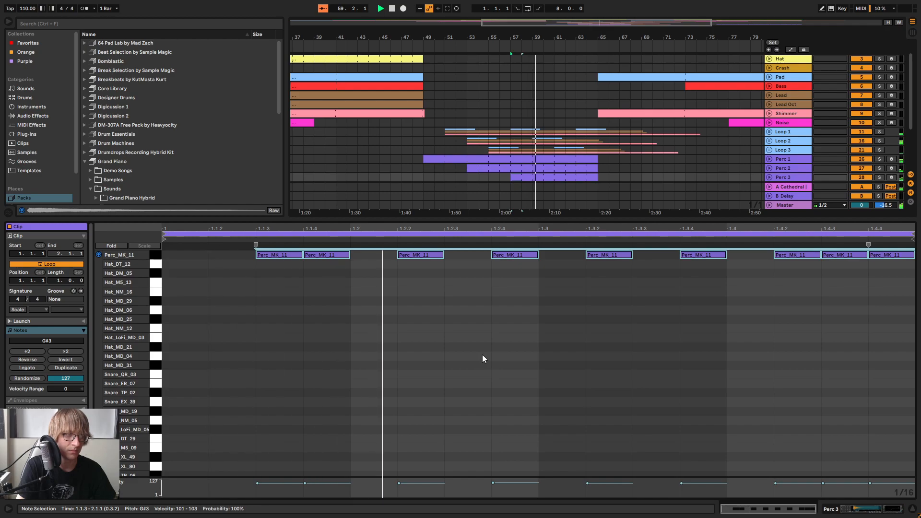
key("Up")
key("Up")
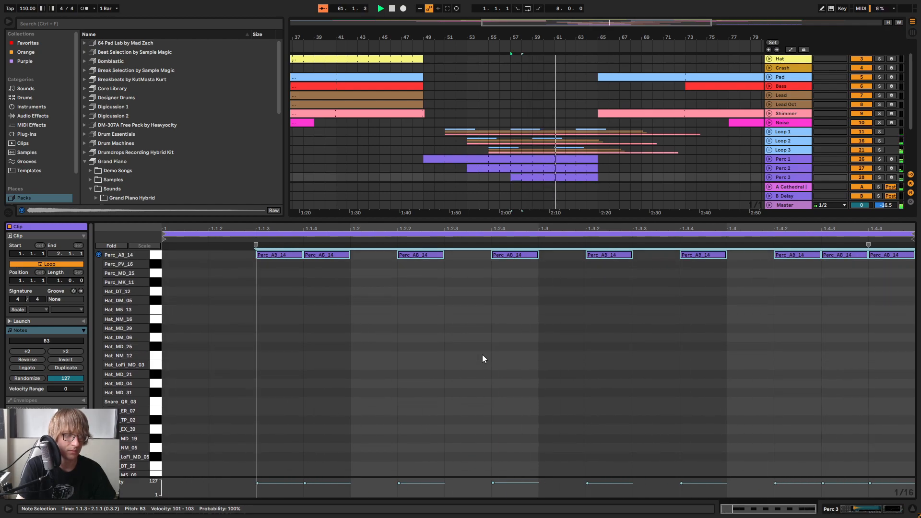
Listen to the Perc 3 track soloed in the mixer, clear the solo and return to the arrangement
key("Tab")
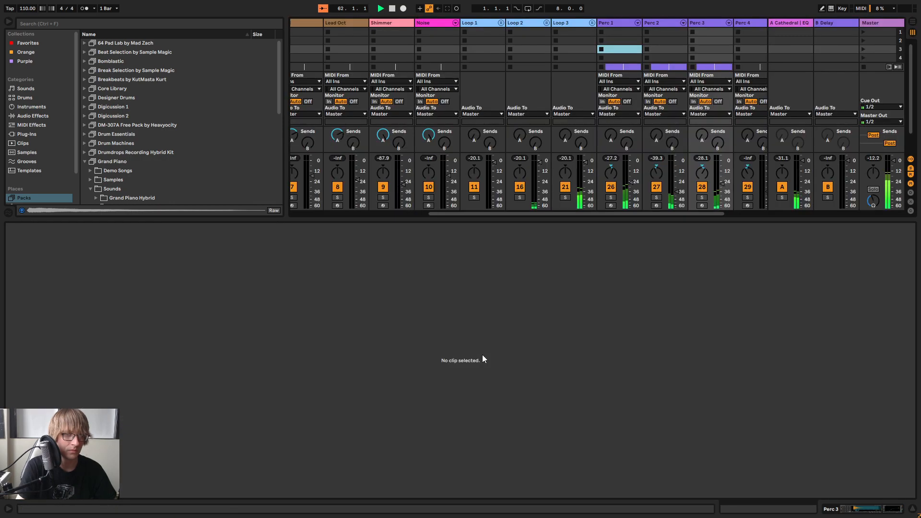
left_click(702, 197)
left_click(702, 197)
key("Tab")
Transpose all notes of the Perc 3 clip down to the Hat_NM_12 sound at C3
key("Down")
key("Down")
key("Down")
key("Down")
key("Down")
key("Down")
key("Down")
key("Down")
key("Down")
key("Down")
key("Down")
Find Moog Drum Kit.adg in the User Library and load it onto the Perc 3 track
scroll(217, 145, "down", 6)
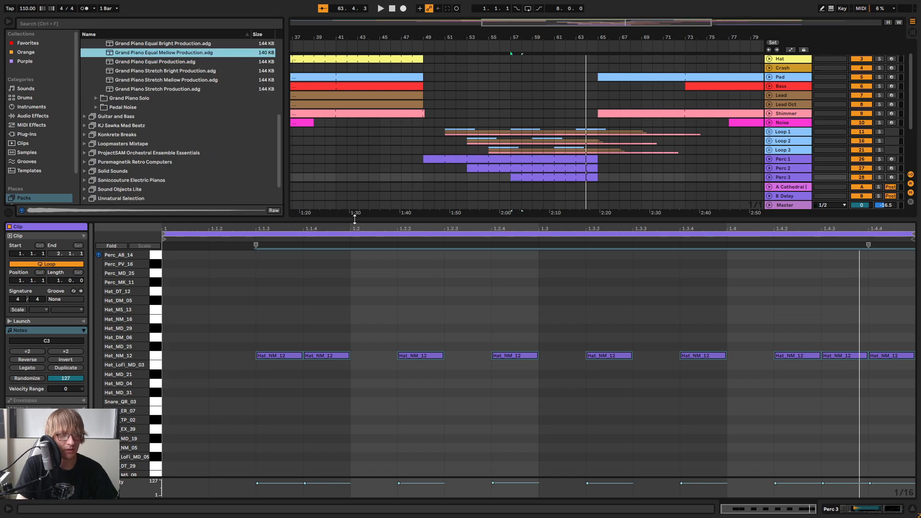
left_click_drag(355, 218, 312, 317)
left_click(42, 208)
scroll(144, 199, "down", 10)
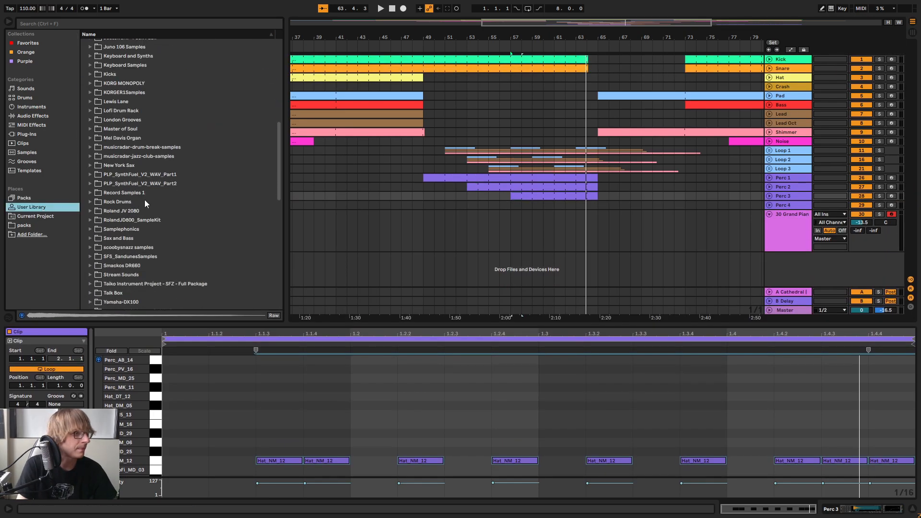
scroll(158, 206, "down", 9)
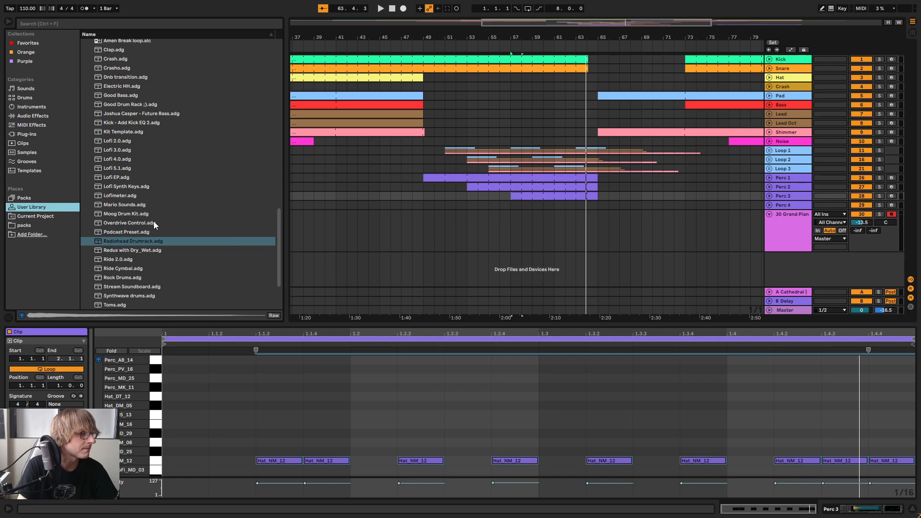
left_click(140, 214)
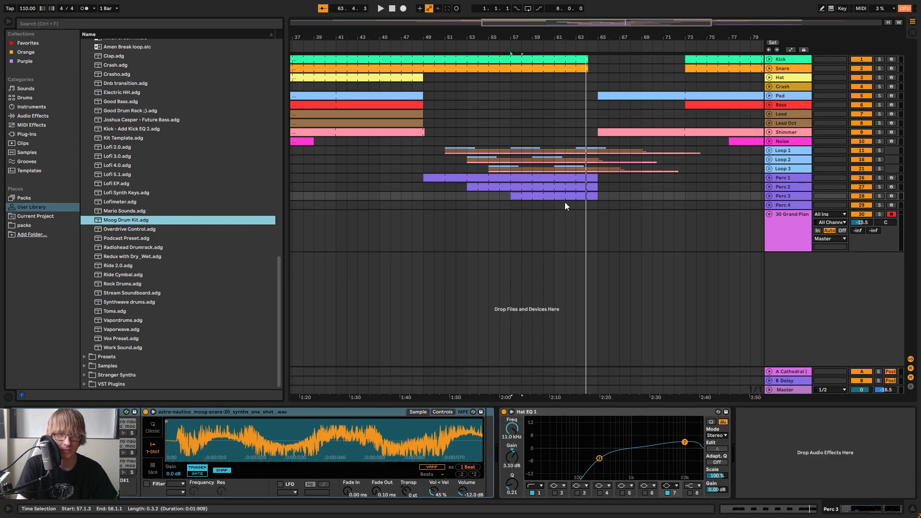
Reopen the Perc 3 clip, transpose all its notes down to the Moog kick sound at B1 and play it
double_click(565, 196)
left_click_drag(532, 323, 542, 91)
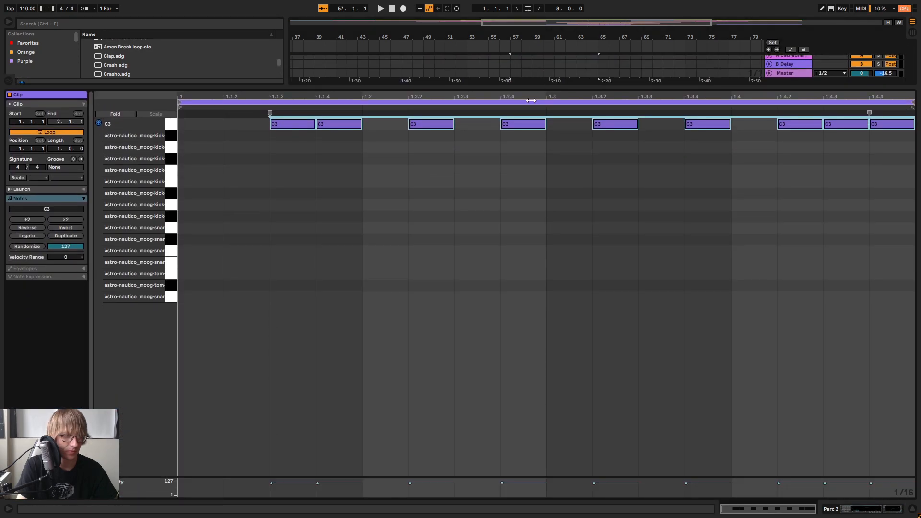
left_click(391, 251)
key("ctrl+a")
key("Down")
key("Down")
key("Down")
key("Down")
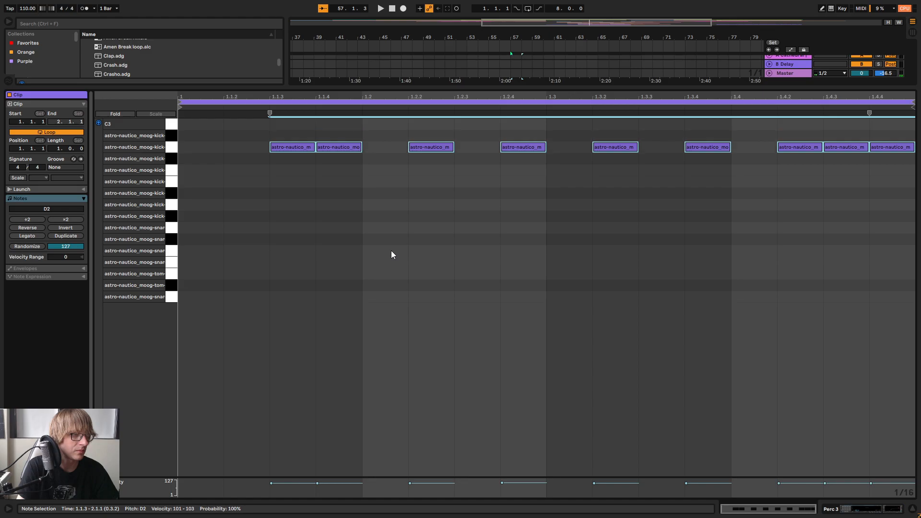
key("Down")
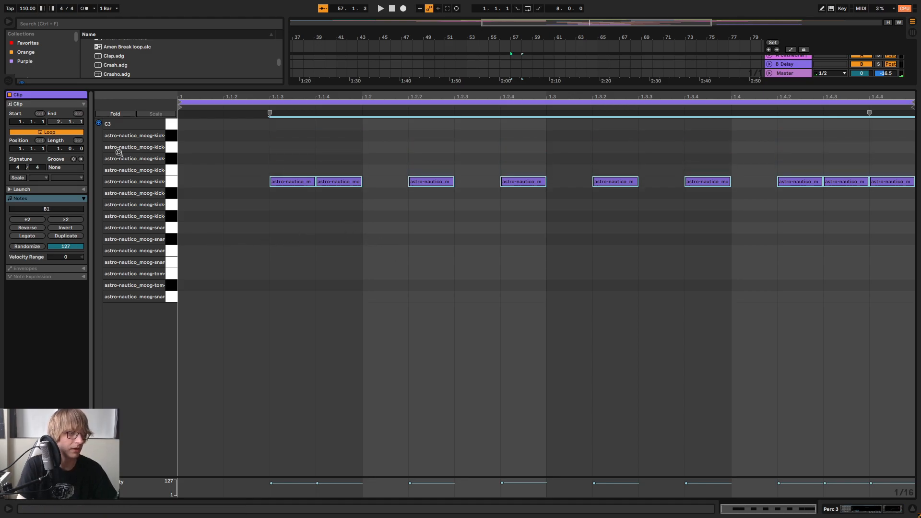
key("space")
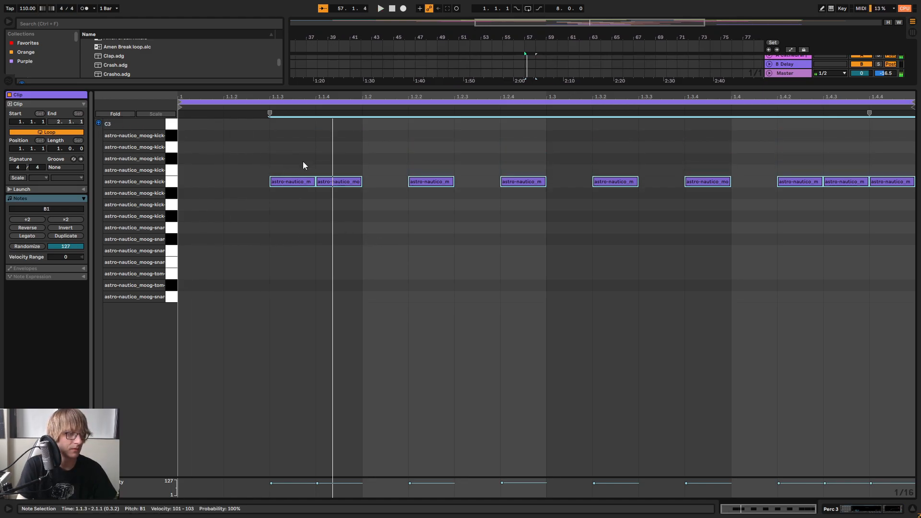
Solo Perc 3 and audition individual sounds of the Moog kit
left_click_drag(524, 98, 523, 307)
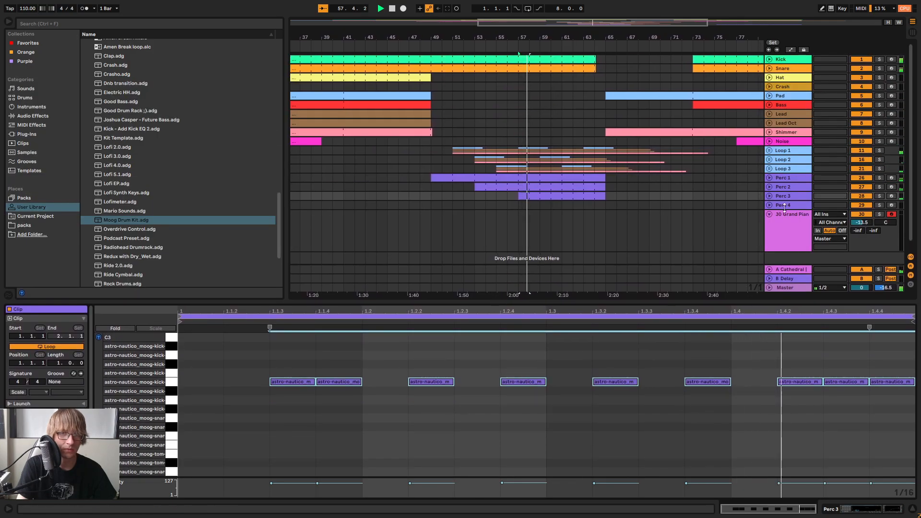
left_click_drag(256, 411, 302, 374)
left_click(171, 384)
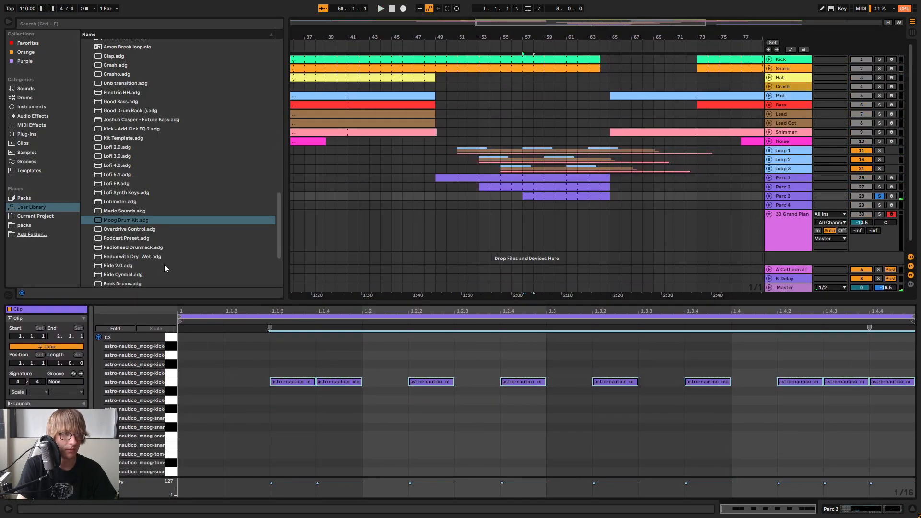
left_click(130, 239)
left_click(126, 221)
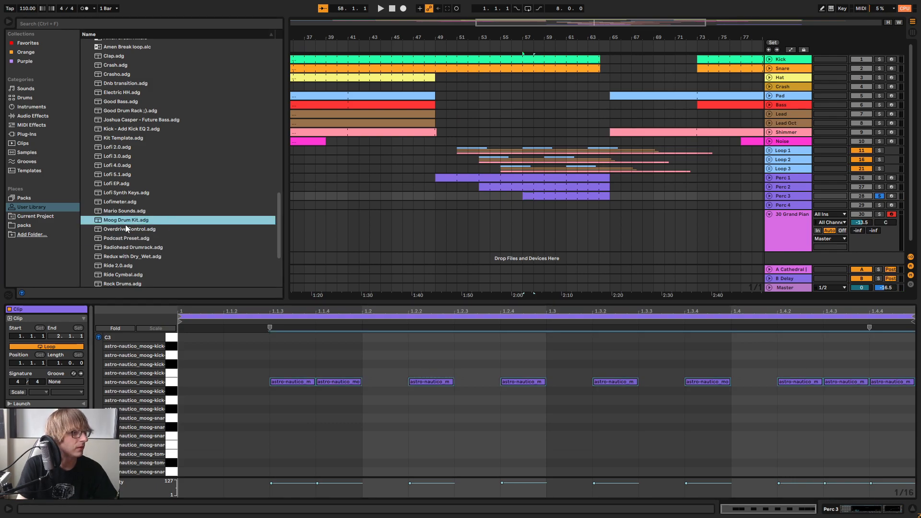
left_click(171, 357)
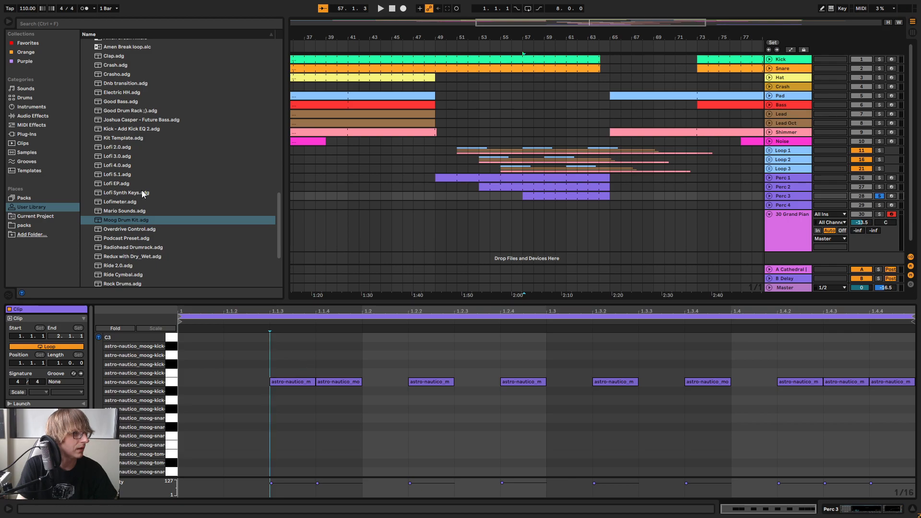
Undo the Moog Drum Kit swap on Perc 3, bring the notes back to C3 and show the track's device chain
scroll(142, 190, "up", 3)
key("ctrl+z")
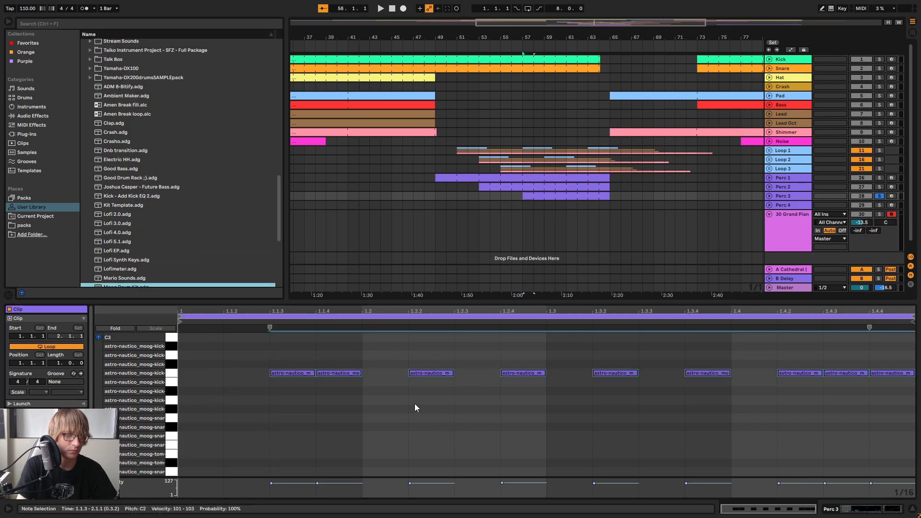
key("Up")
key("Up")
key("Up")
key("Up")
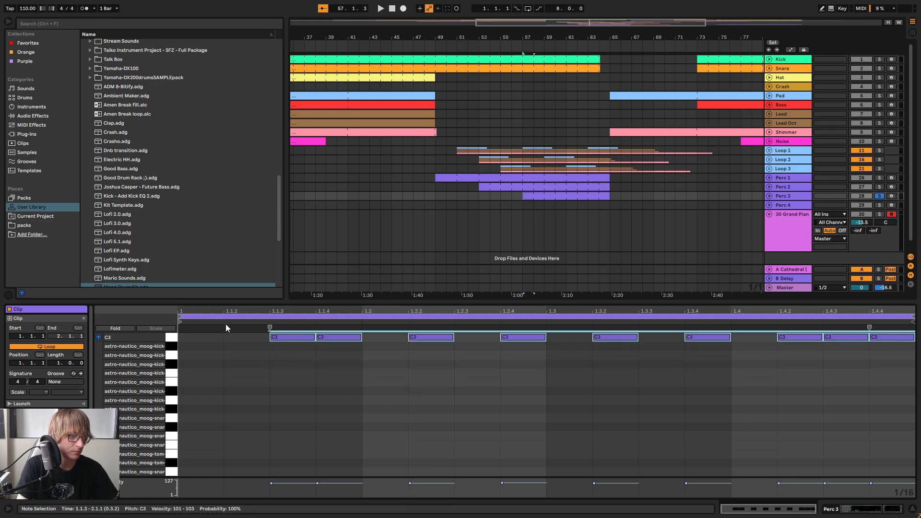
key("shift+Tab")
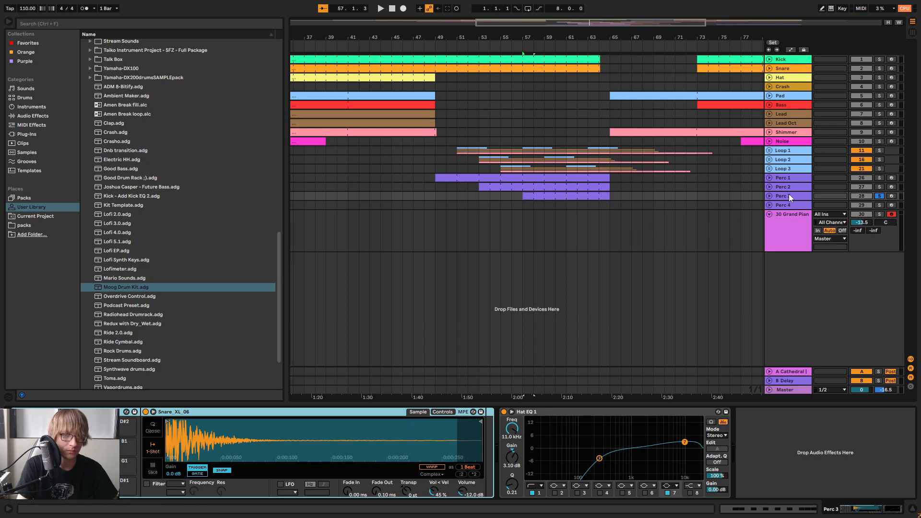
Play the soloed Perc 3 track with its clip notes open, clearing the solo at the end
key("space")
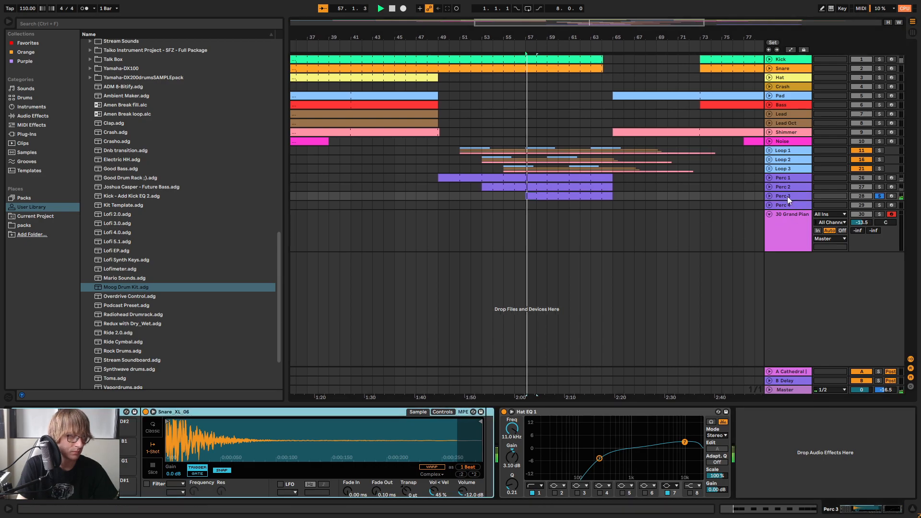
double_click(553, 196)
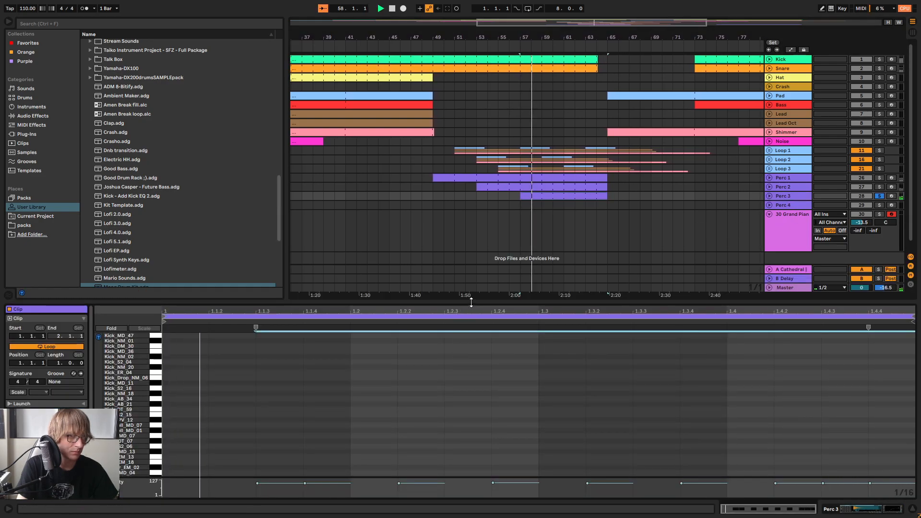
left_click_drag(469, 301, 345, 234)
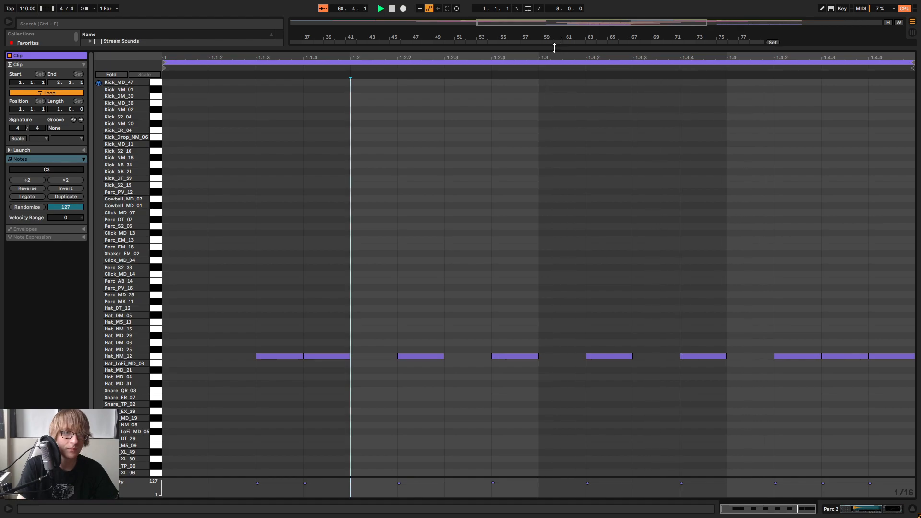
left_click_drag(552, 50, 521, 247)
scroll(523, 350, "down", 4)
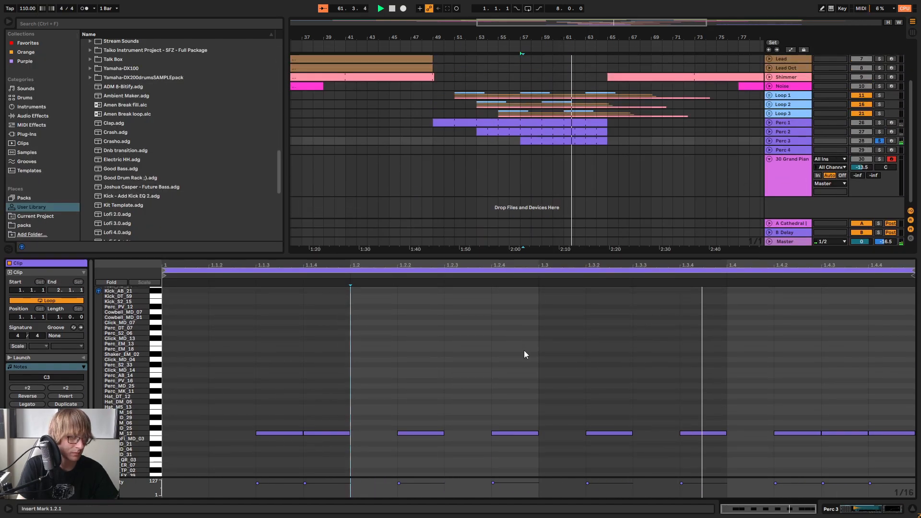
scroll(523, 355, "down", 3)
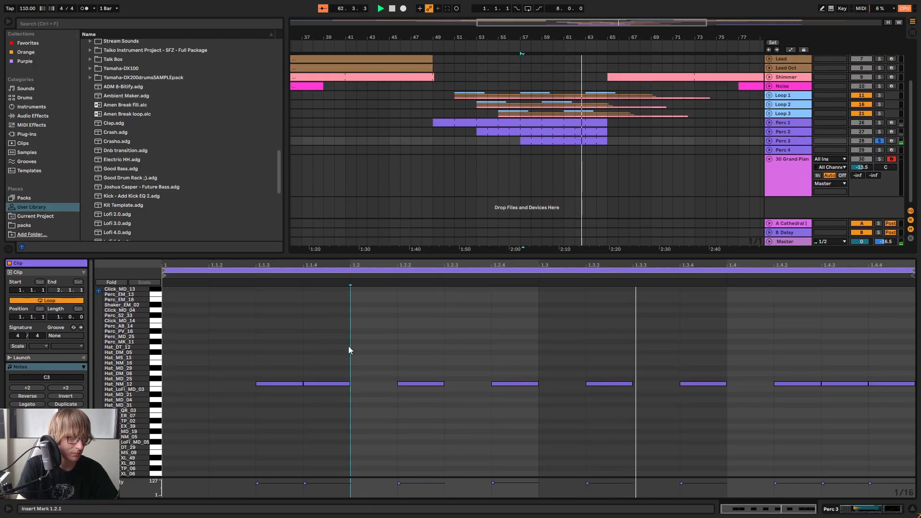
left_click(880, 141)
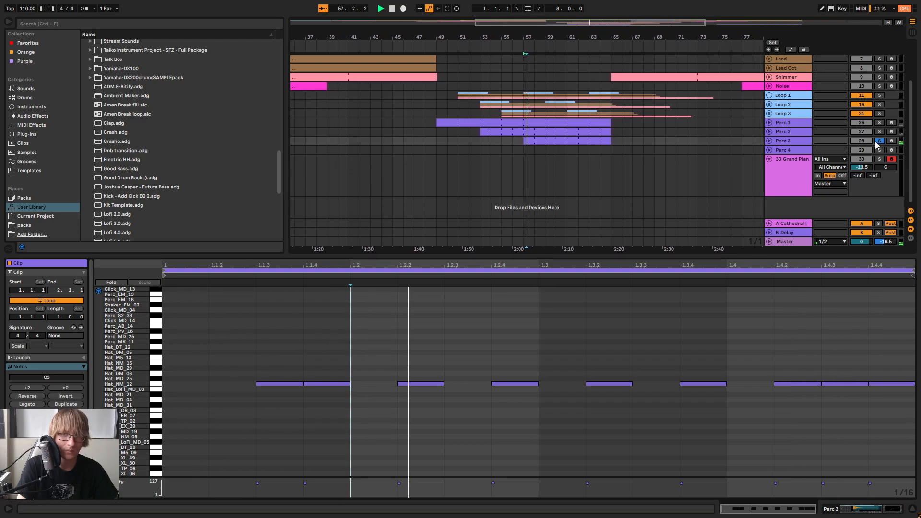
Transpose all notes of the Perc 3 clip down step by step to the Snare_ER_07 sound at B-2 while listening
left_click(397, 350)
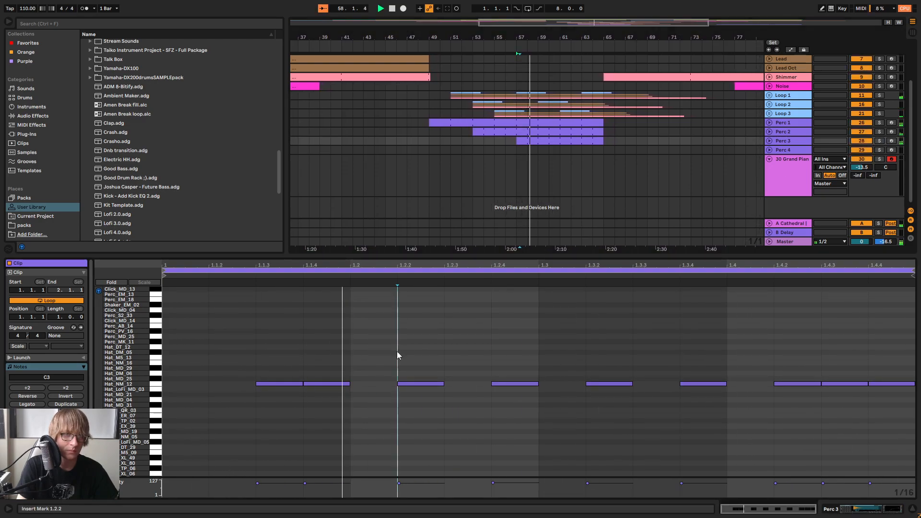
key("ctrl+a")
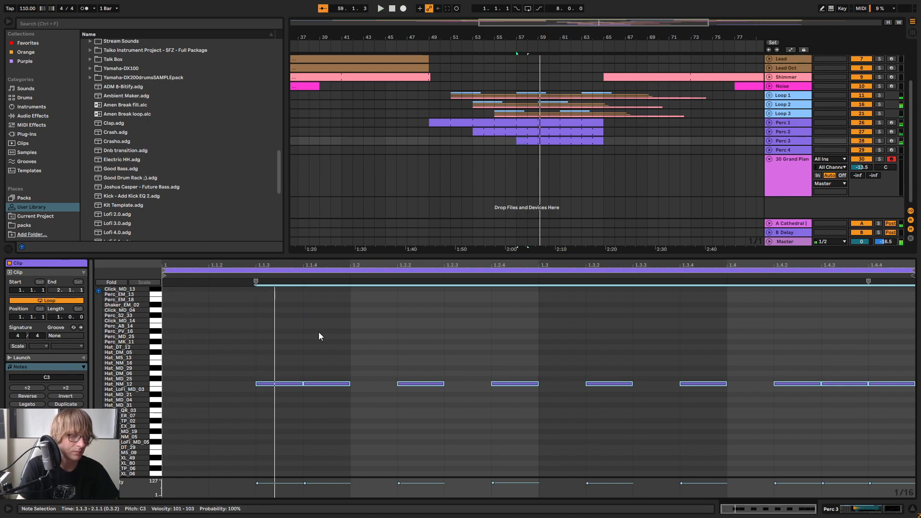
key("Down")
key("Down")
key("Down")
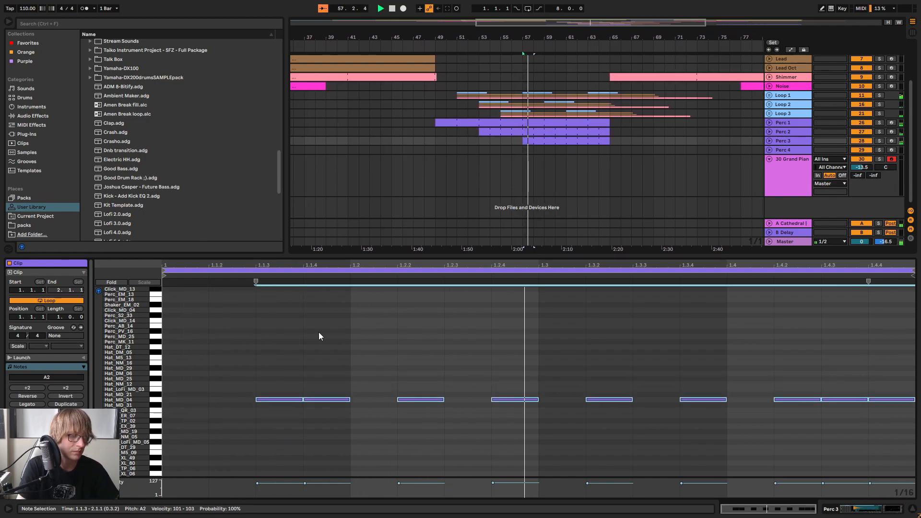
key("Down")
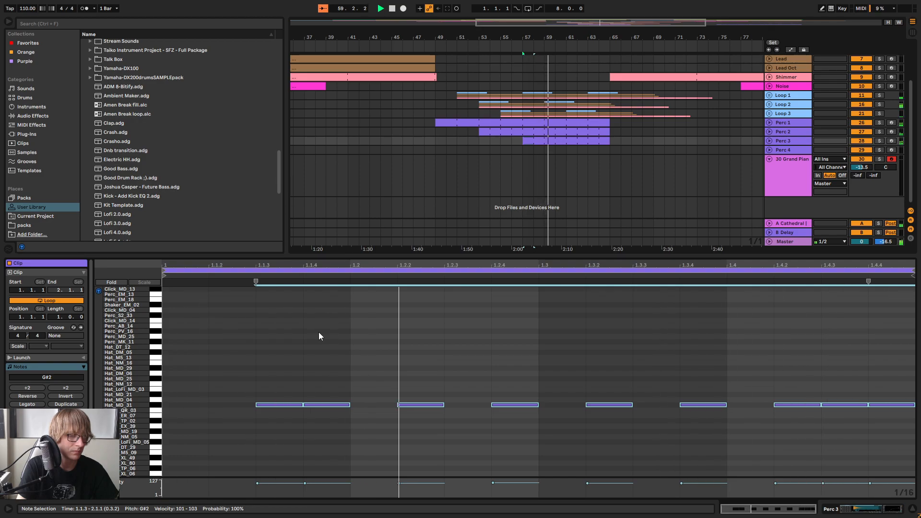
key("Down")
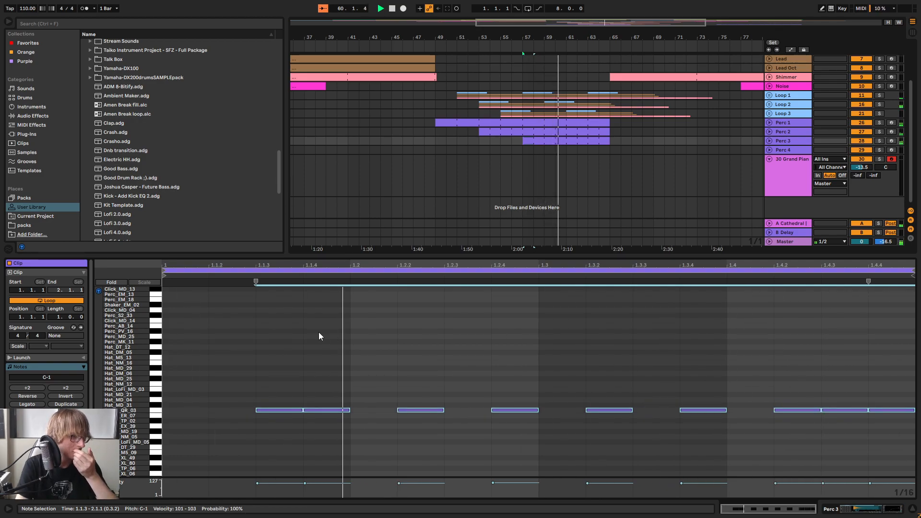
key("Down")
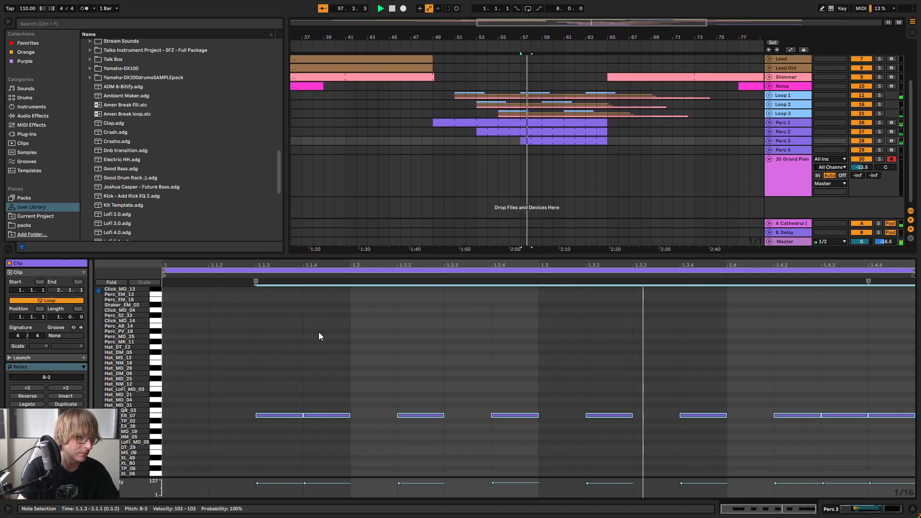
Solo Perc 3 and transpose all notes of its clip to the Hat_DT_12 sound at G3 while listening
left_click(880, 140)
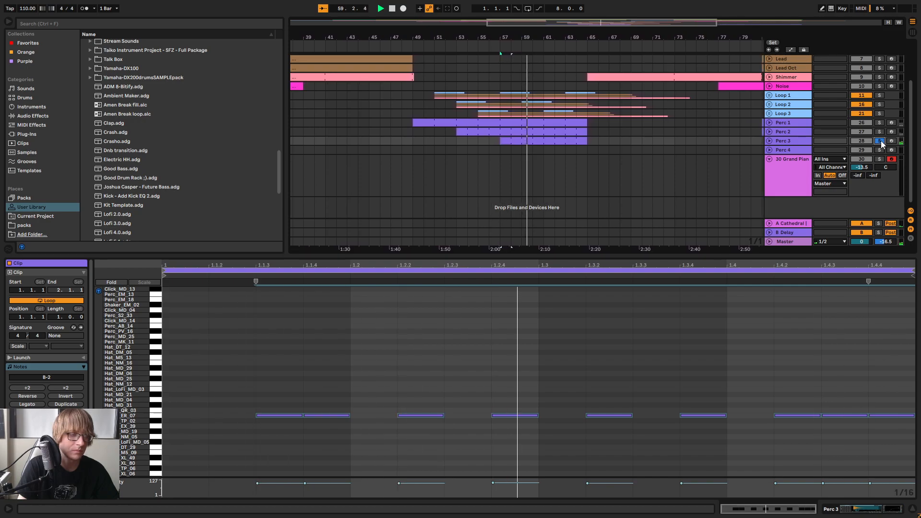
left_click(381, 373)
key("ctrl+a")
key("Down")
key("Down")
key("Down")
key("Down")
key("Down")
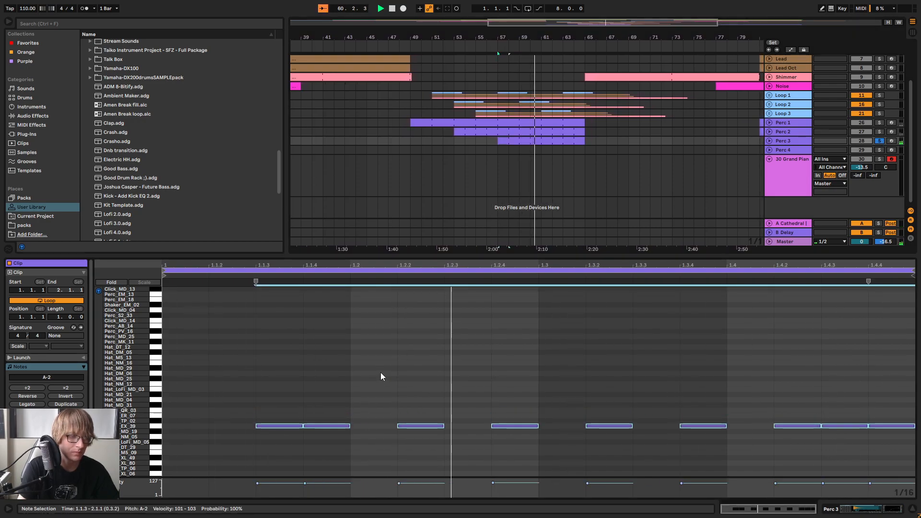
key("Up")
key("Up")
key("Up")
key("Up")
key("Up")
key("Up")
key("Up")
key("Up")
key("Up")
key("Up")
key("Up")
key("Up")
key("Up")
key("Up")
key("Up")
key("Up")
key("Up")
key("Up")
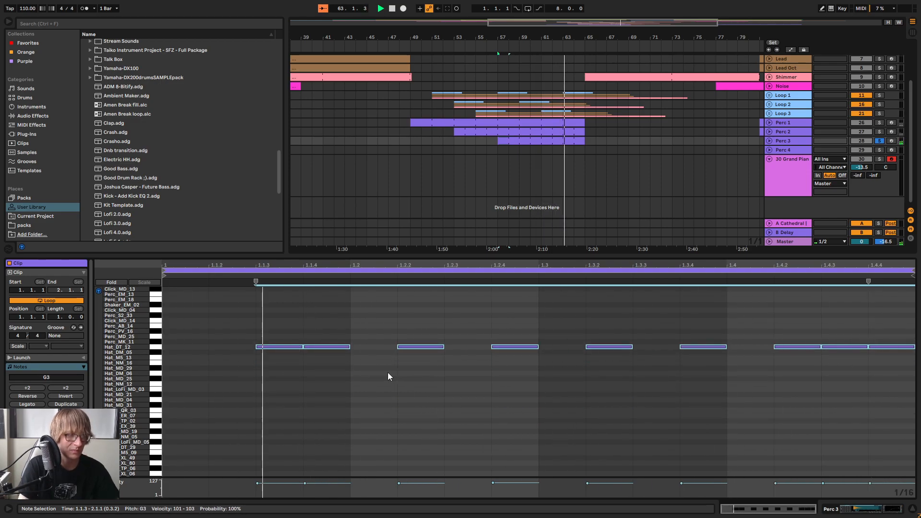
left_click_drag(120, 348, 134, 348)
left_click(879, 131)
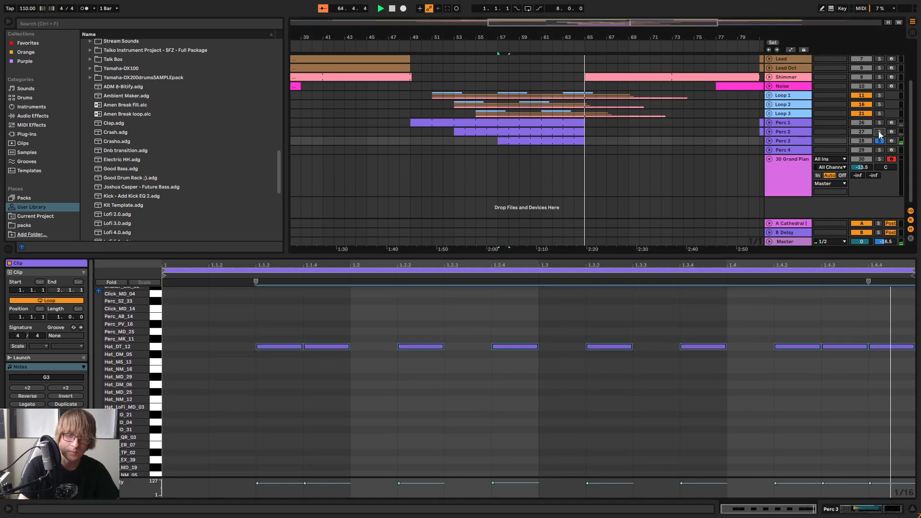
Solo Perc 1 and Perc 2 along with Perc 3, play them together and set Perc 3's volume to -29.0 dB
left_click(879, 123)
key("space")
key("space")
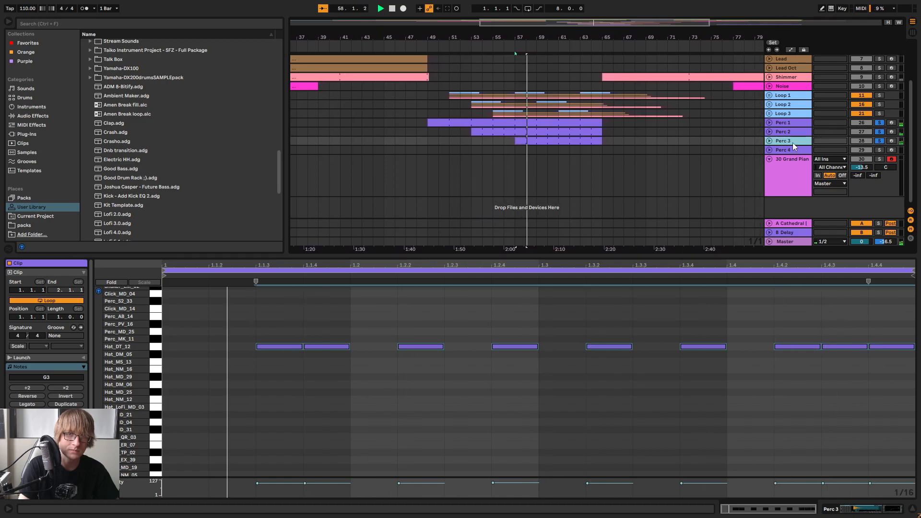
key("Tab")
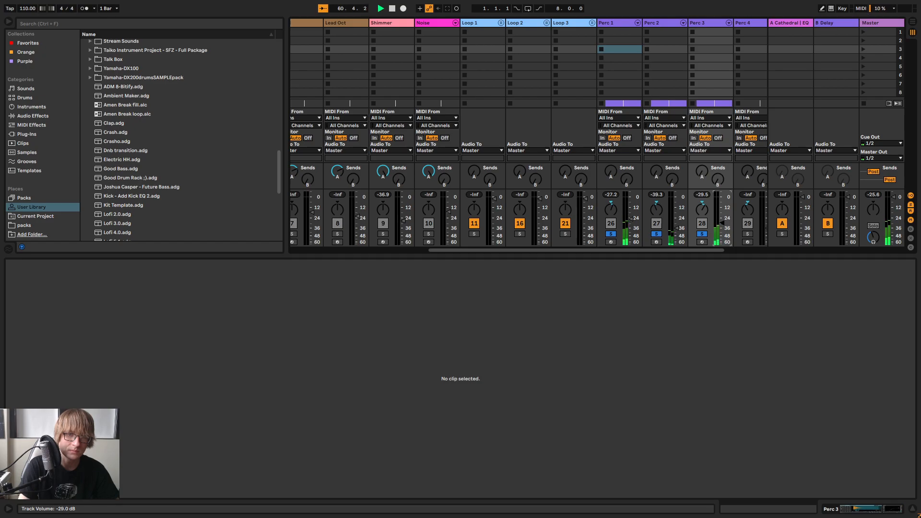
key("Tab")
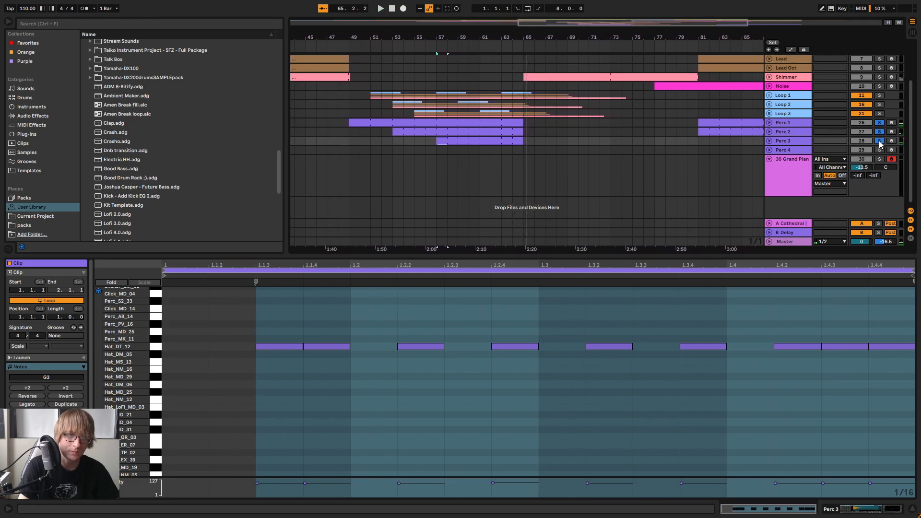
In the Perc 3 clip, delete the note at 1.4.2, then move the 1.3.2 note to 1.3.3 and the 1.4.3 note to 1.4.2
key("space")
left_click(304, 312)
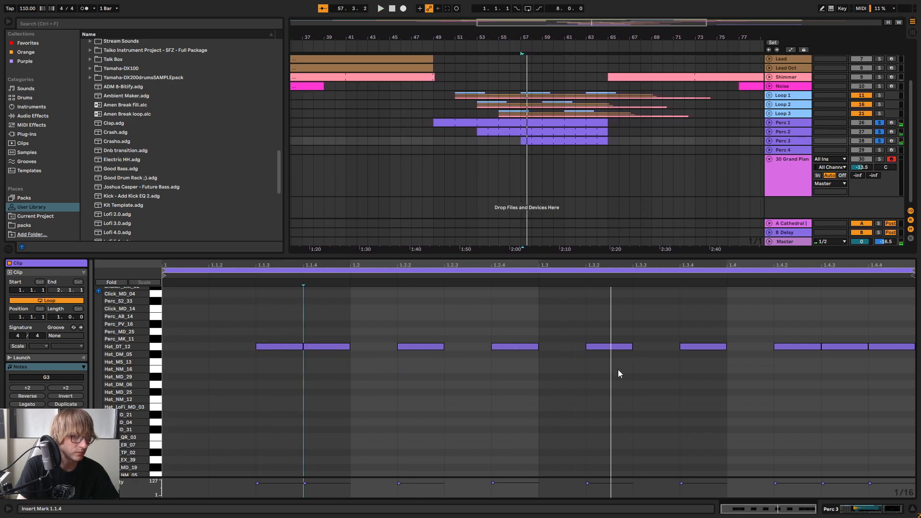
left_click_drag(893, 331, 892, 385)
double_click(796, 346)
key("space")
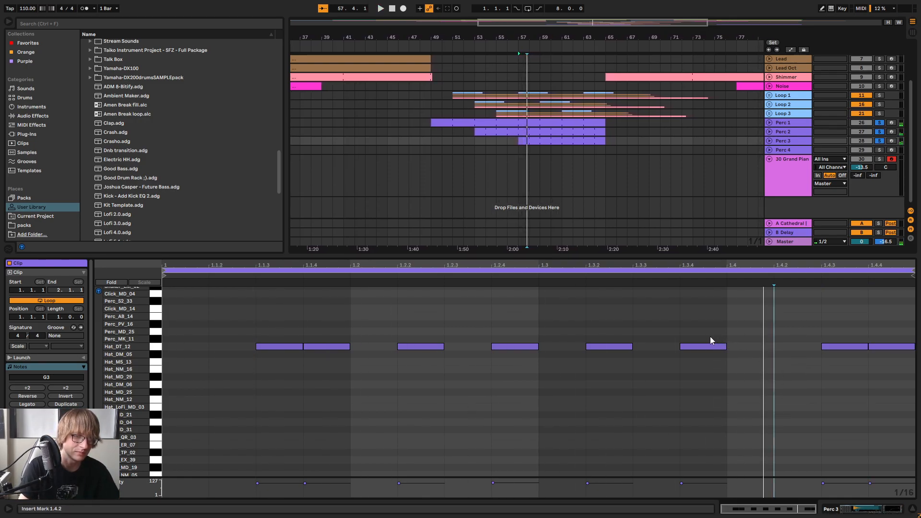
left_click_drag(608, 346, 651, 346)
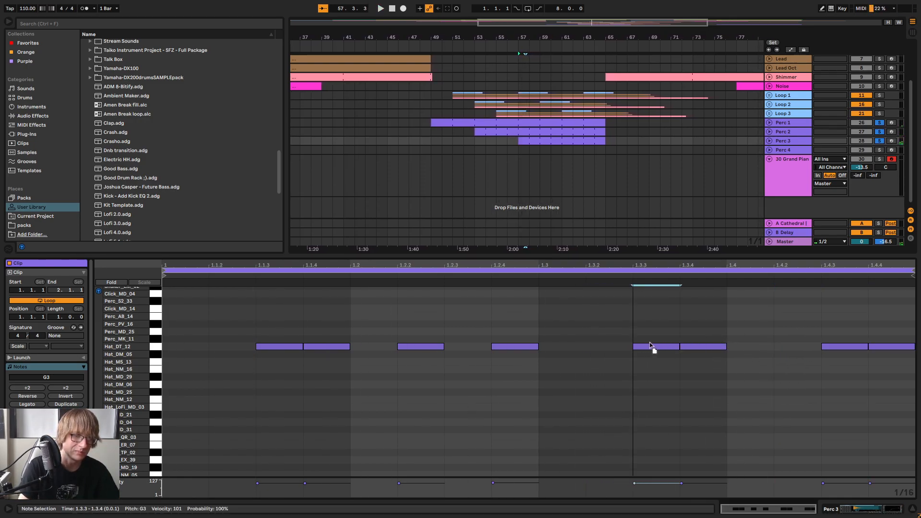
left_click_drag(840, 346, 794, 346)
key("space")
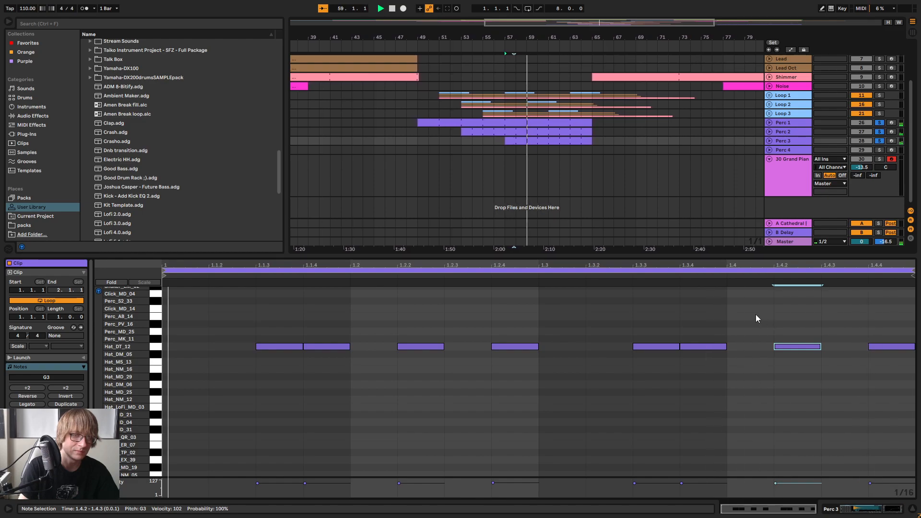
Clear the percussion solos and balance against the full mix, with Perc 2's volume at -33.6 dB and Perc 3's at -29.7 dB
left_click(429, 49)
left_click(882, 122)
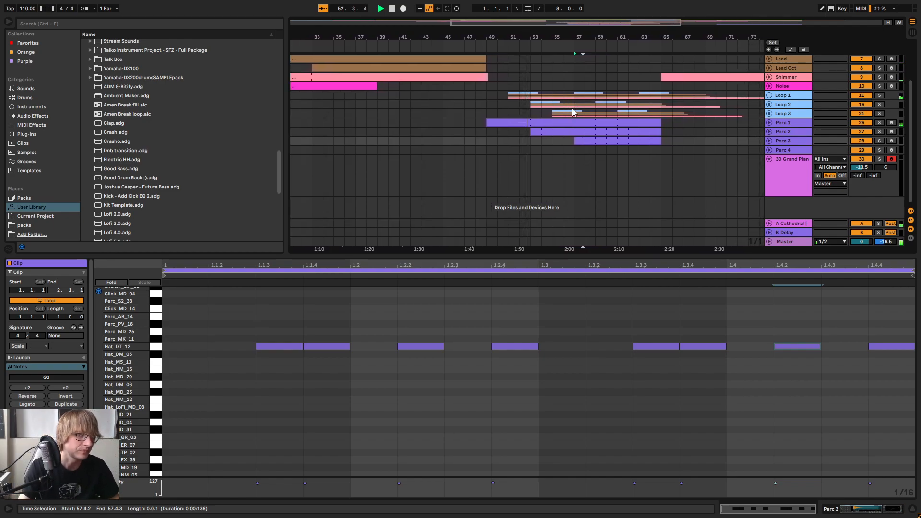
left_click(636, 161)
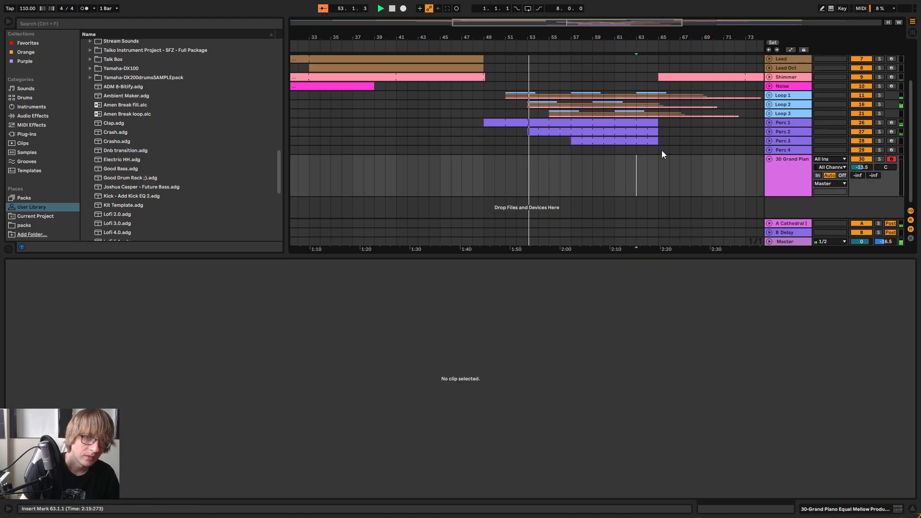
left_click(768, 132)
key("Tab")
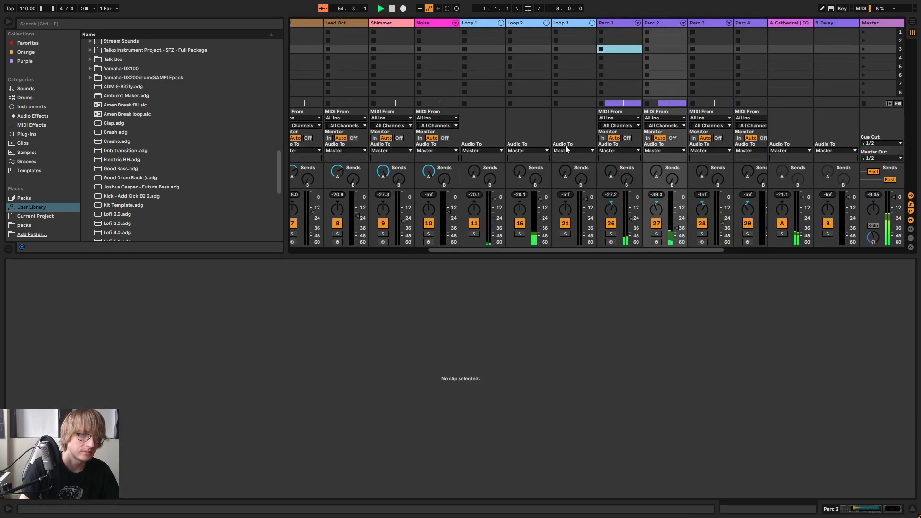
left_click(675, 228)
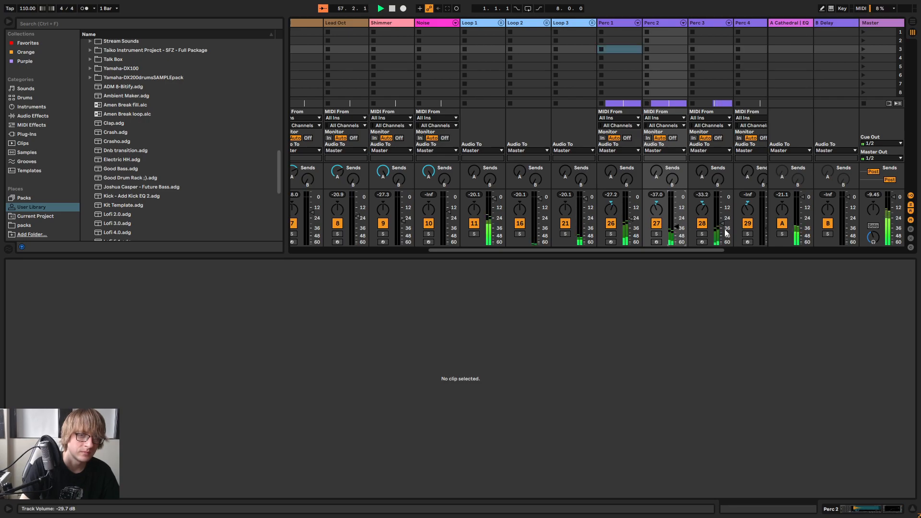
key("Tab")
left_click(675, 190)
key("space")
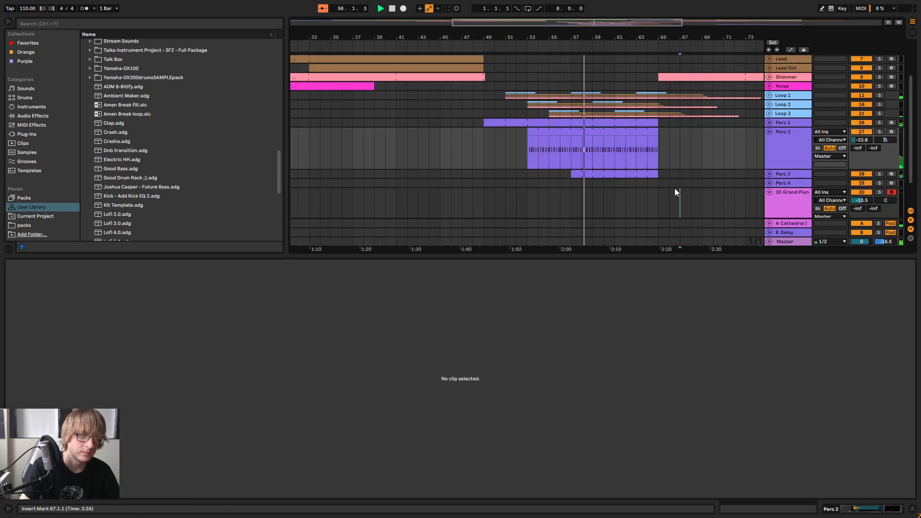
Move the first two Perc 3 notes to 1.1.1 and 1.1.2 and duplicate the second one to 1.1.3
left_click(605, 175)
left_click(267, 312)
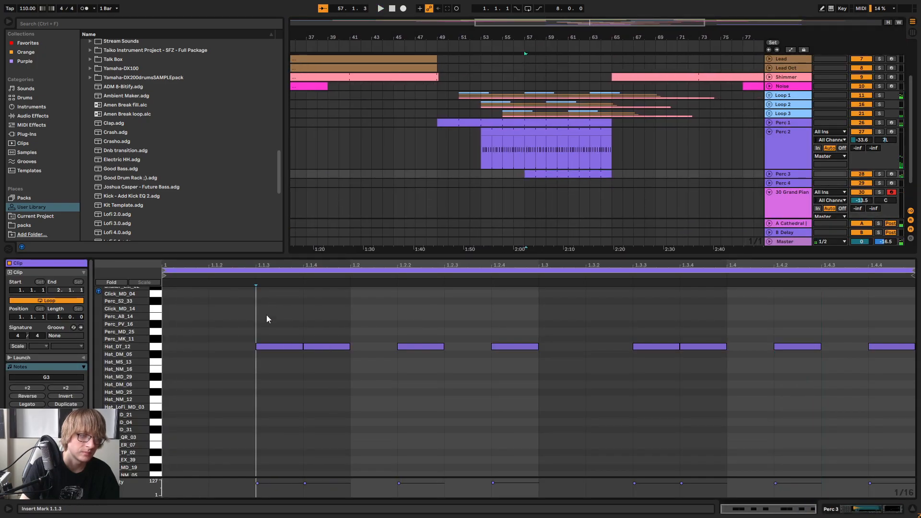
left_click_drag(274, 347, 173, 346)
left_click_drag(335, 349, 230, 354)
key("space")
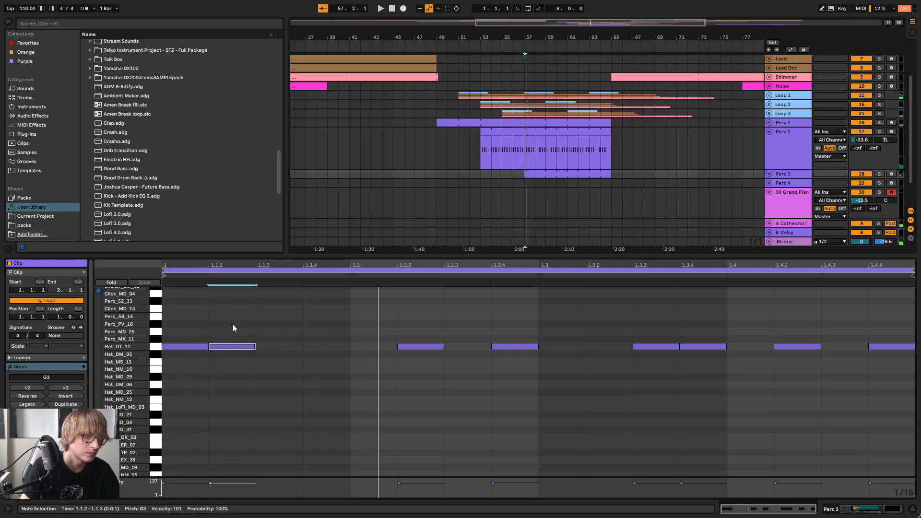
key("ctrl+d")
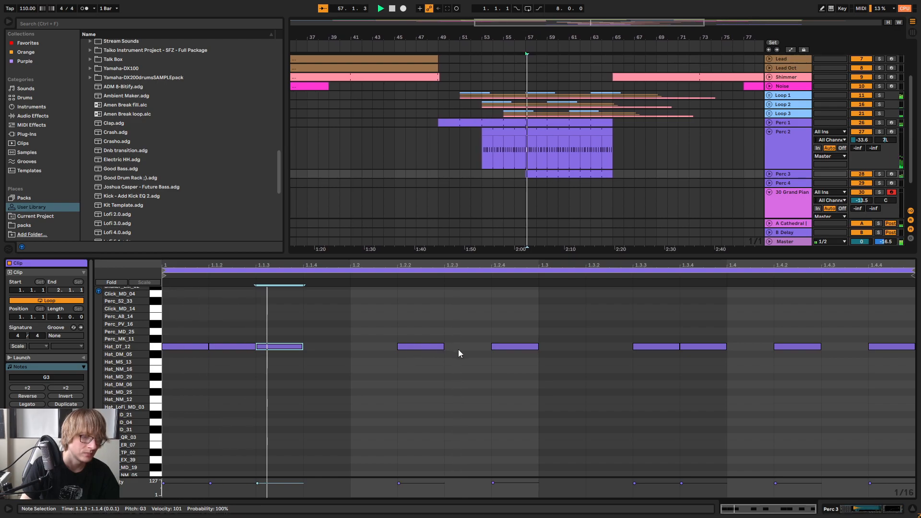
Replace the notes in the second half of the Perc 3 clip with a duplicate of the first half's pattern and play it
left_click_drag(625, 394, 913, 394)
key("Delete")
key("ctrl+a")
key("ctrl+d")
key("space")
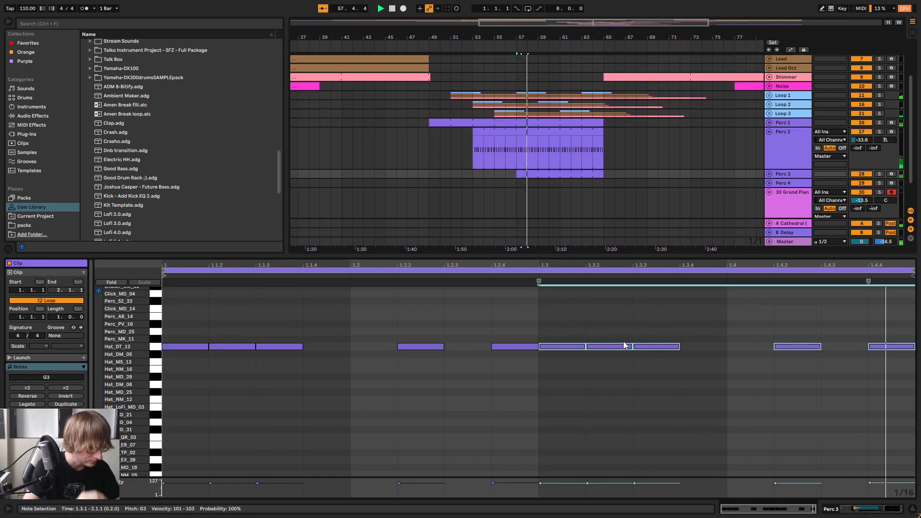
Show Perc 3's device chain and check the percussion levels in the mixer during playback
left_click(732, 175)
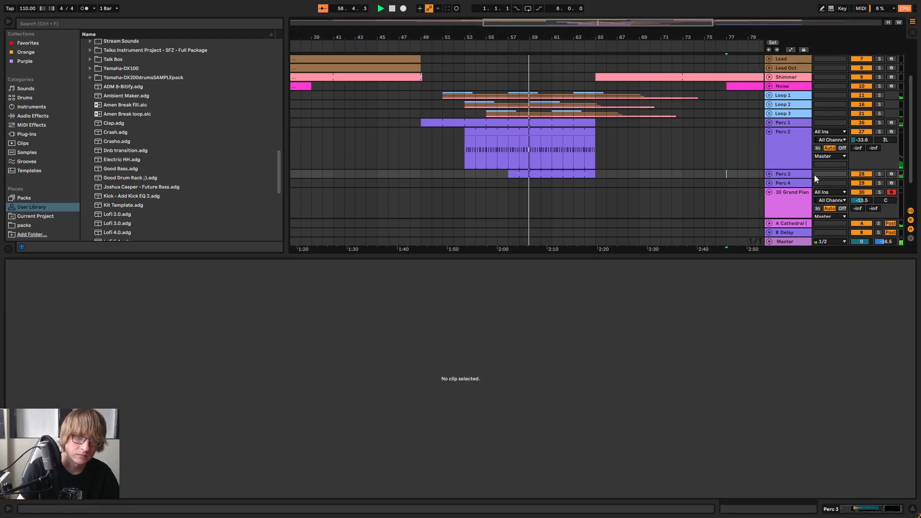
left_click(794, 174)
key("Tab")
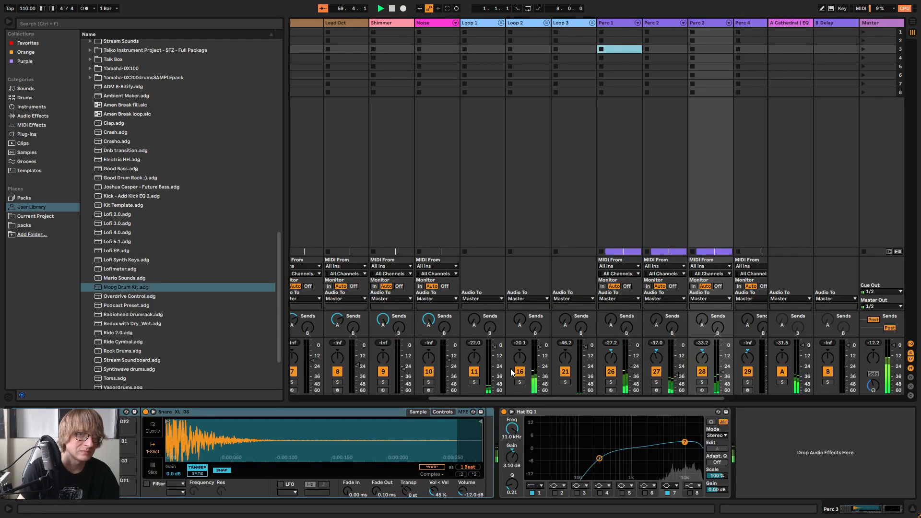
key("Tab")
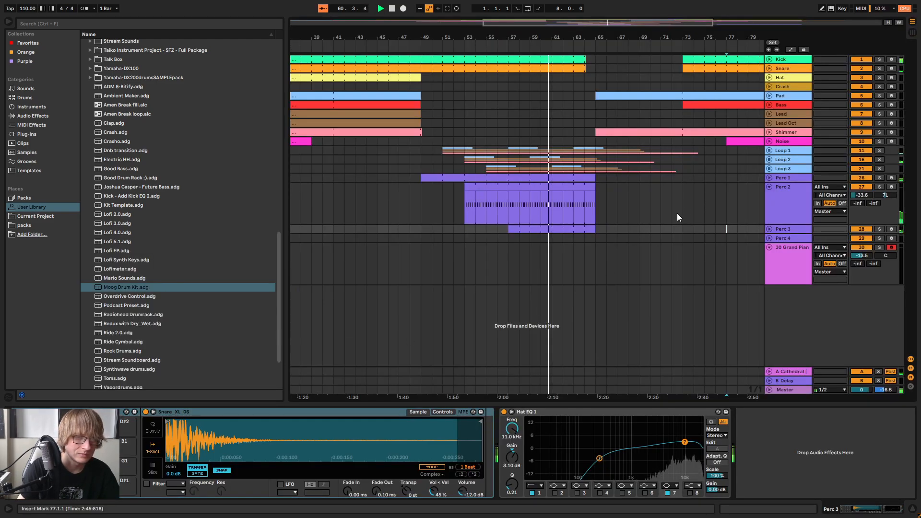
Copy the Perc 3 clips onto the Perc 4 track starting at bar 61 and stop playback
left_click(638, 222)
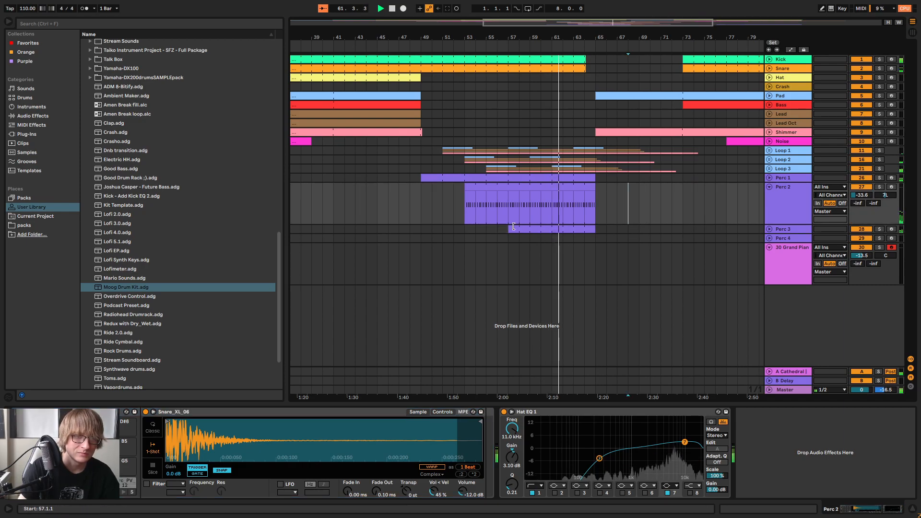
left_click(552, 232)
left_click_drag(553, 238, 591, 239)
key("space")
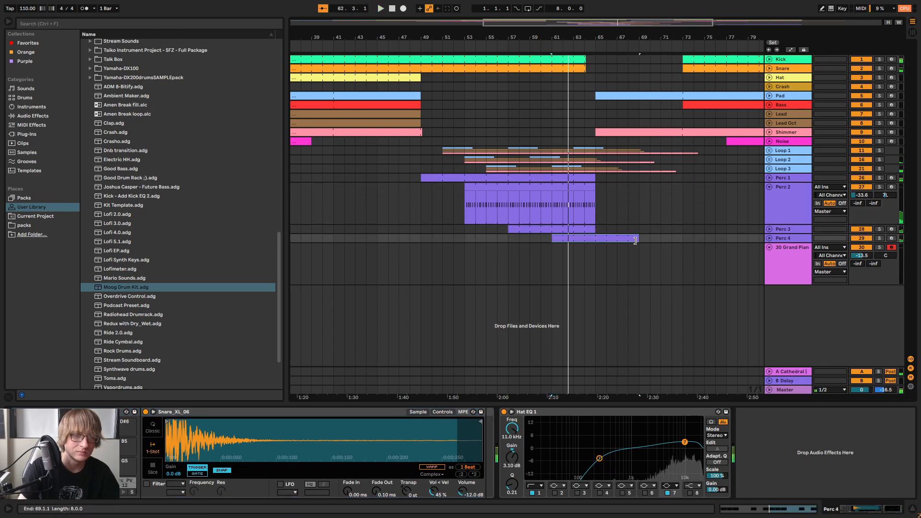
Rework the Perc 4 clip's pattern to notes at 1.1.3, 1.1.4, 1.2.1 and 1.2.3 only, deleting the second half's notes
double_click(588, 240)
left_click(257, 374)
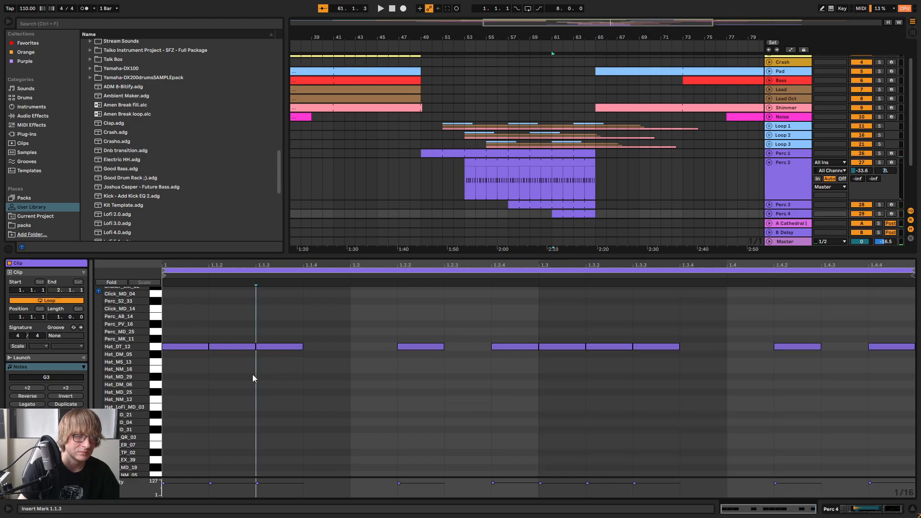
left_click_drag(187, 349, 325, 352)
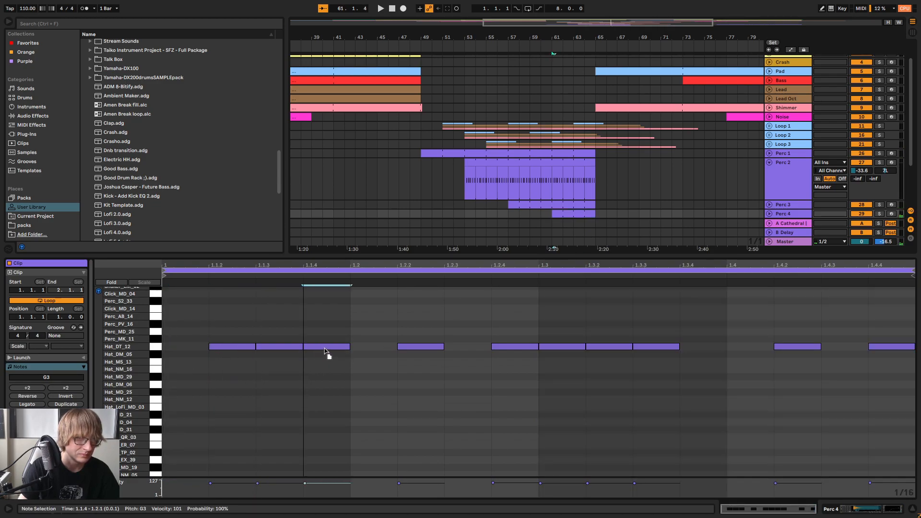
left_click_drag(235, 346, 468, 349)
key("space")
key("space")
left_click_drag(513, 369, 896, 328)
key("Delete")
key("ctrl+a")
key("space")
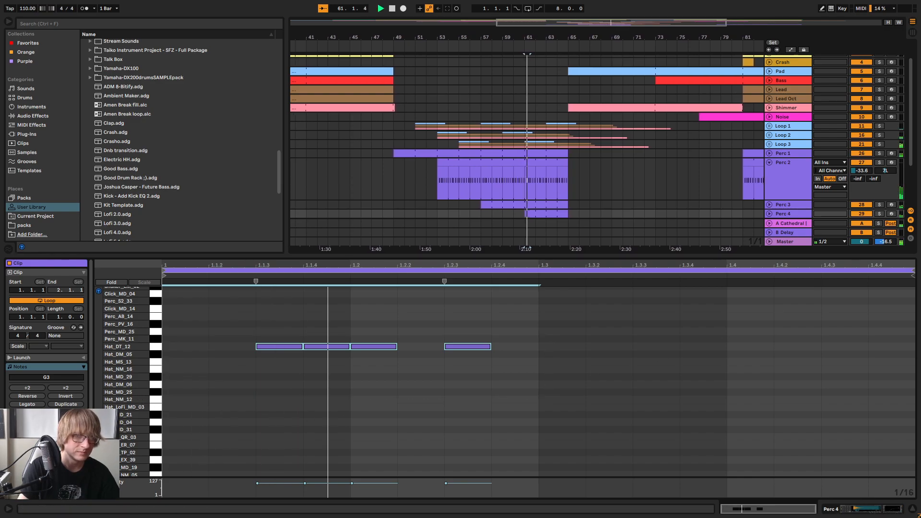
Select all notes of the Perc 4 clip and transpose them up to the Shaker_EM_02 sound at D#4
scroll(730, 183, "down", 5)
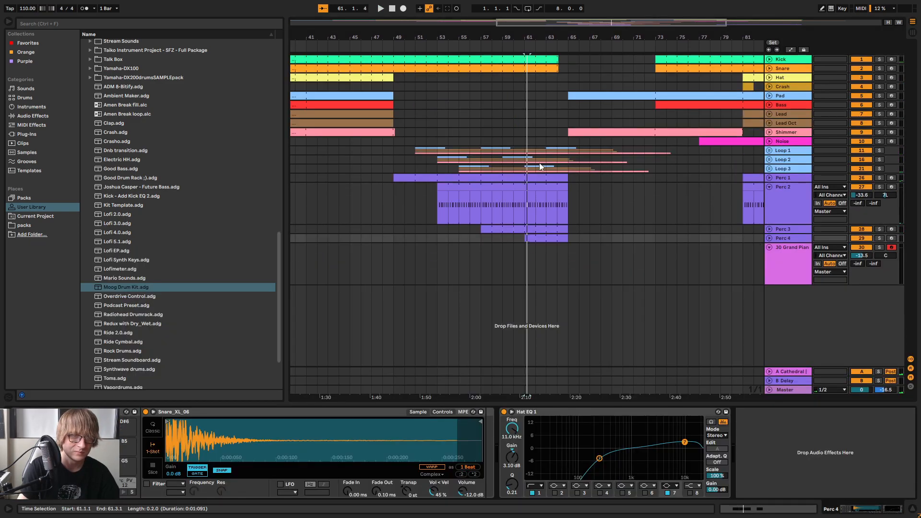
double_click(539, 238)
left_click_drag(255, 401, 567, 319)
key("Up")
key("Up")
key("Up")
key("Up")
key("Up")
key("Up")
key("Up")
key("Up")
key("Up")
key("Up")
key("Up")
key("Up")
key("Up")
key("Up")
key("Up")
key("Up")
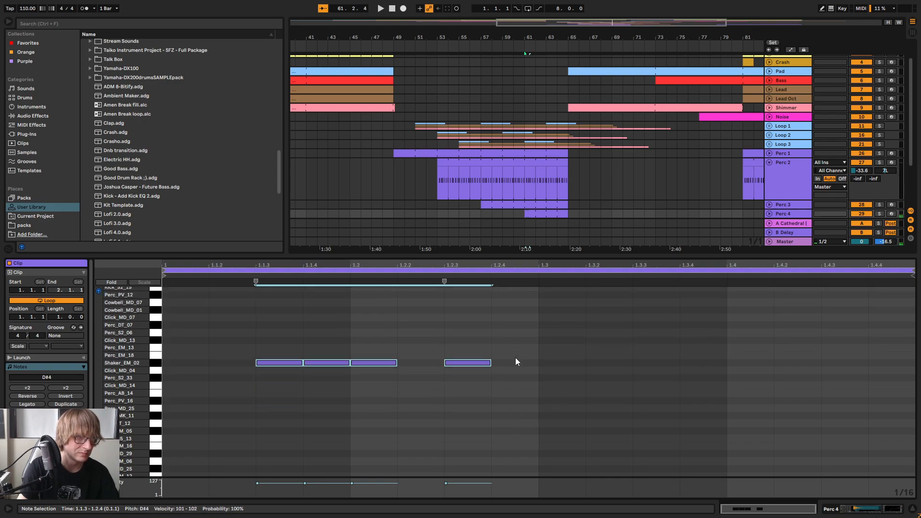
Set Perc 4's volume to -29.0 dB in the mixer
key("Tab")
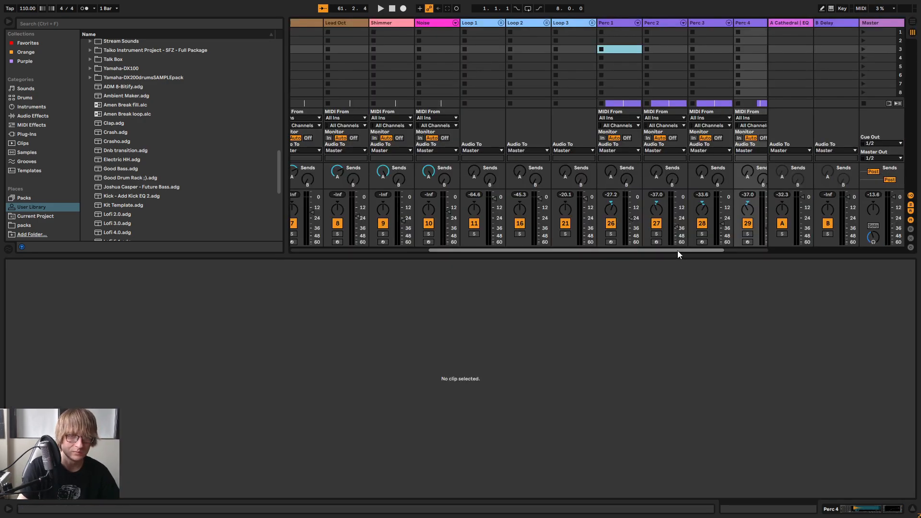
scroll(677, 250, "right", 2)
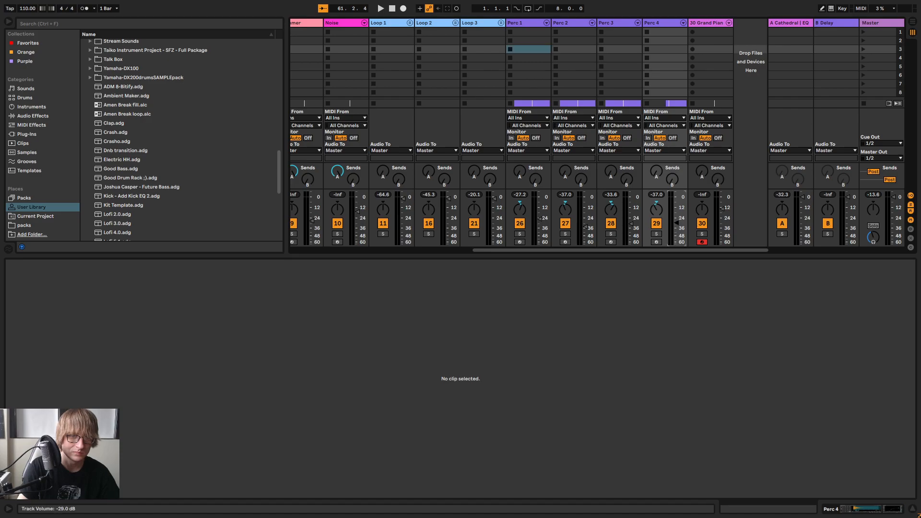
key("Tab")
Transpose the Perc 4 notes to the Cowbell_MD_01 sound at A#4 and delete the note at 1.1.4
left_click_drag(263, 334, 565, 288)
key("Down")
key("space")
left_click(538, 336)
key("space")
left_click(324, 339)
key("Delete")
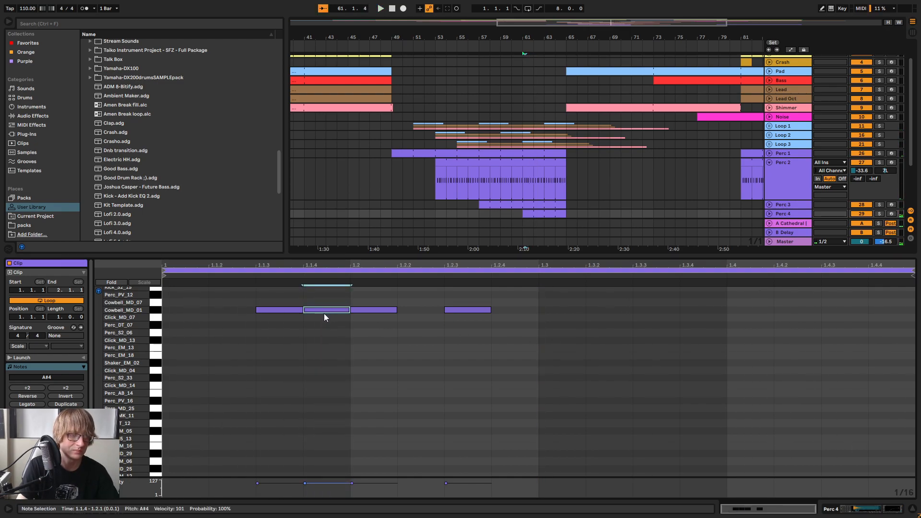
Extend the Perc 4 clips back to bar 57, start the Perc 3 clips at bar 61 instead, and play the section
mouse_move(522, 213)
left_mouse_down()
mouse_move(481, 215)
mouse_move(519, 206)
left_mouse_up()
left_click(496, 211)
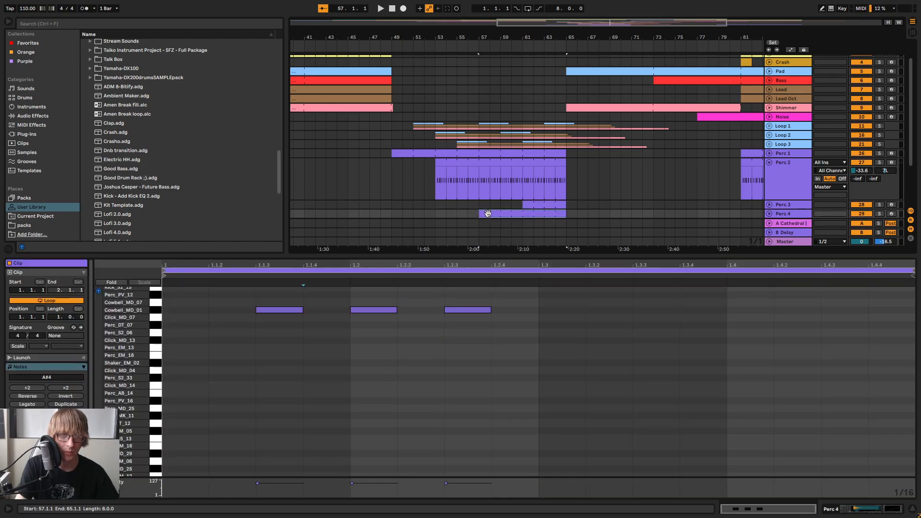
key("space")
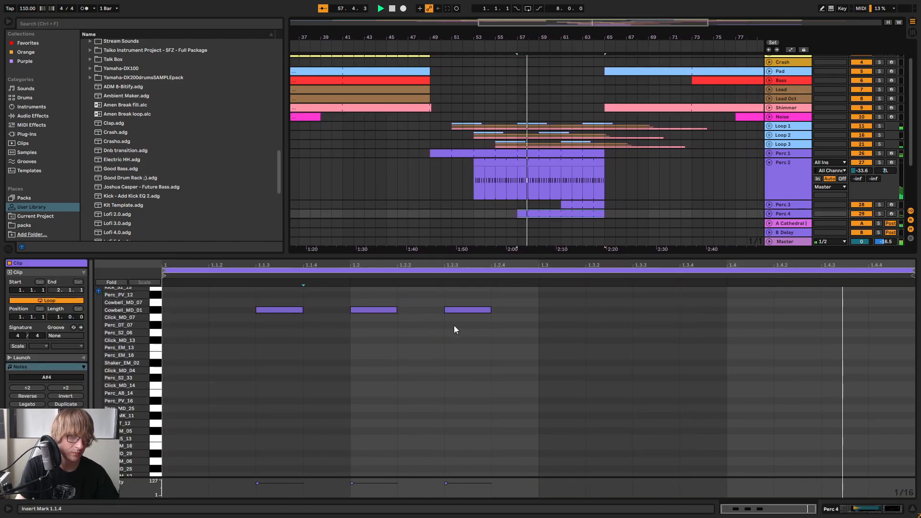
Move the Perc 4 cowbell note from 1.2.1 to 1.1.4 and set the track's volume to -29.9 dB
left_click_drag(361, 312, 318, 315)
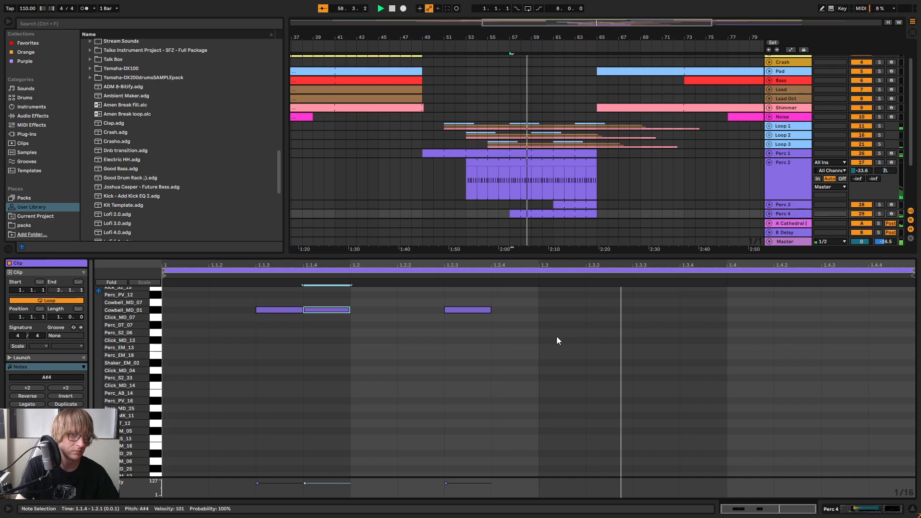
key("Tab")
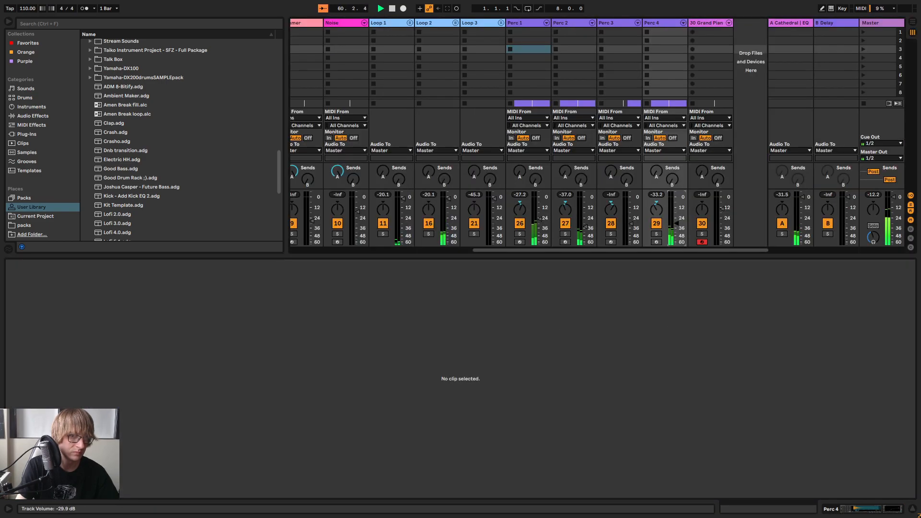
key("Tab")
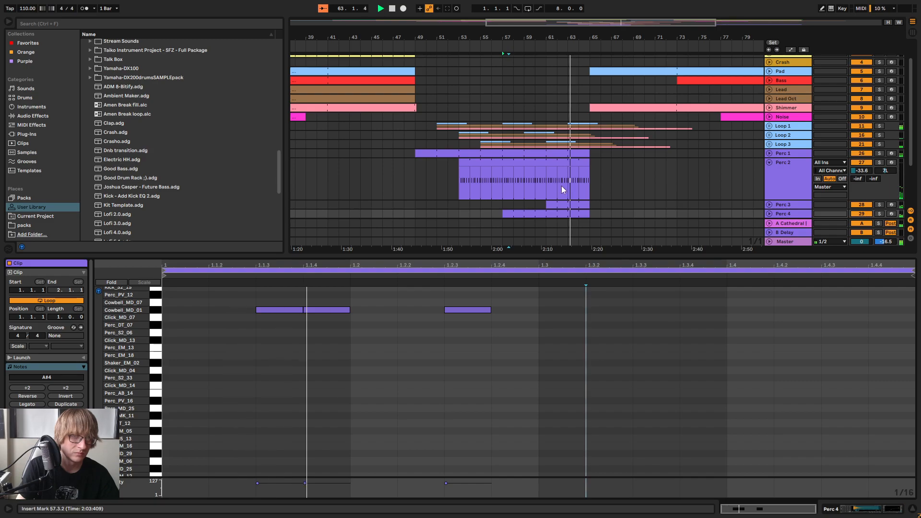
Replay the arrangement from just before bar 49 with the clip editor hidden and the Perc 2 track collapsed
left_click(416, 57)
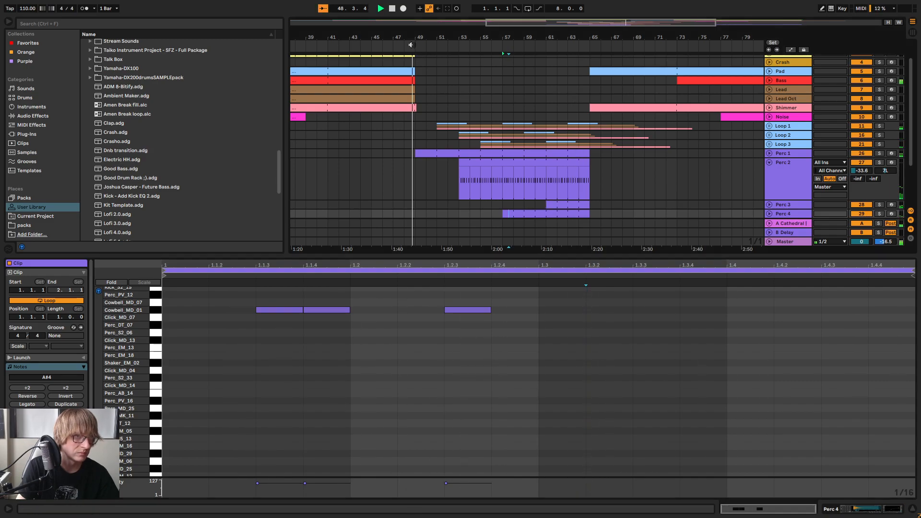
left_click_drag(695, 257, 691, 412)
left_click(713, 203)
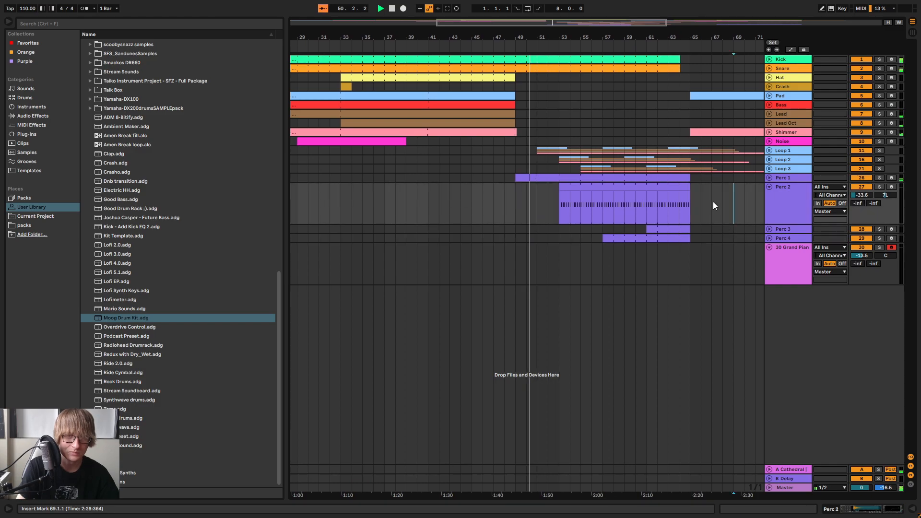
left_click(769, 187)
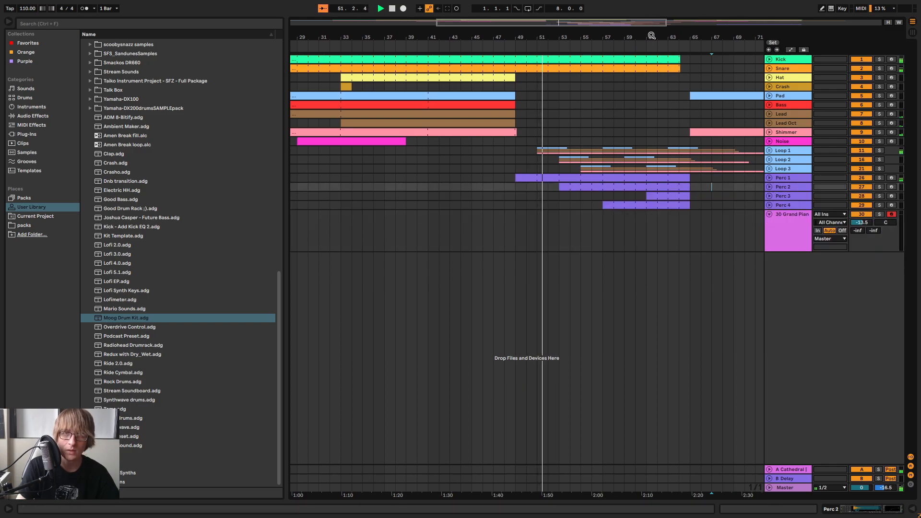
key("minus")
left_click_drag(615, 32, 596, 32)
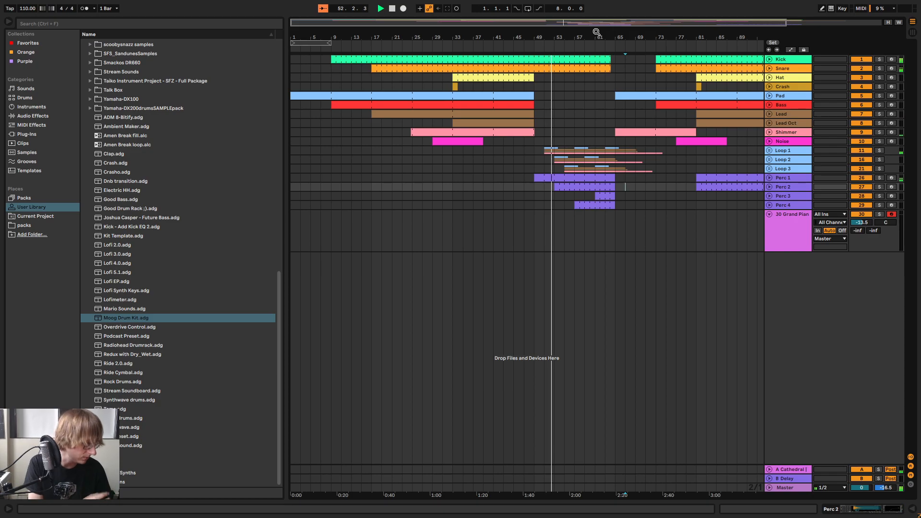
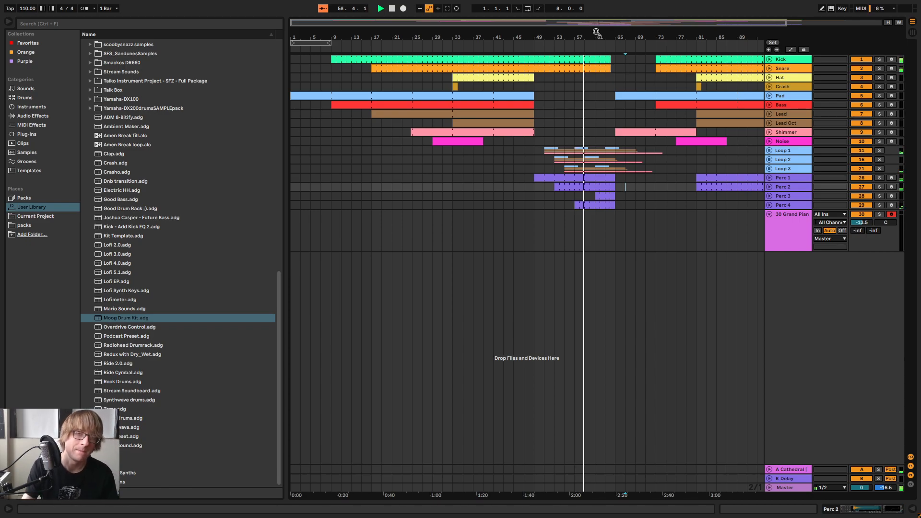
Unfold the Perc 3 and Perc 4 tracks and set the Perc 3 track's volume to -32.3 dB
left_click_drag(600, 38, 685, 171)
left_click(769, 204)
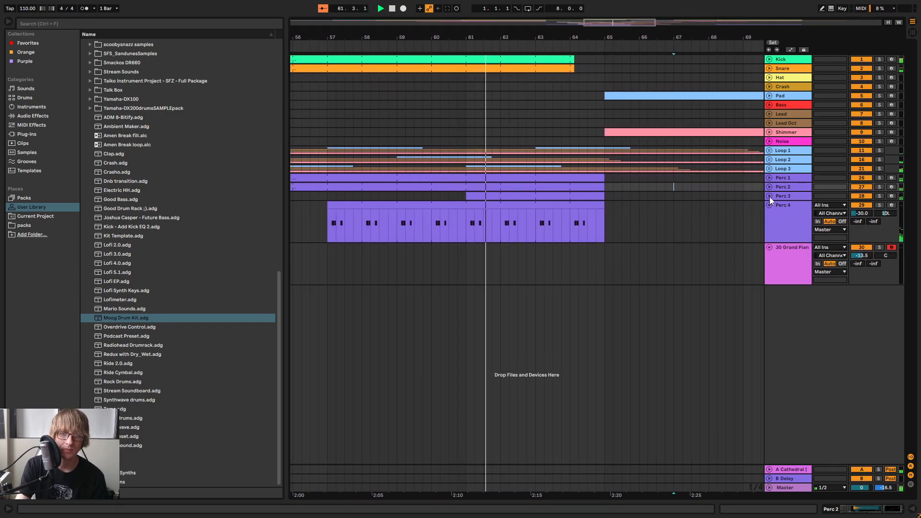
left_click(769, 197)
left_click(790, 206)
key("Tab")
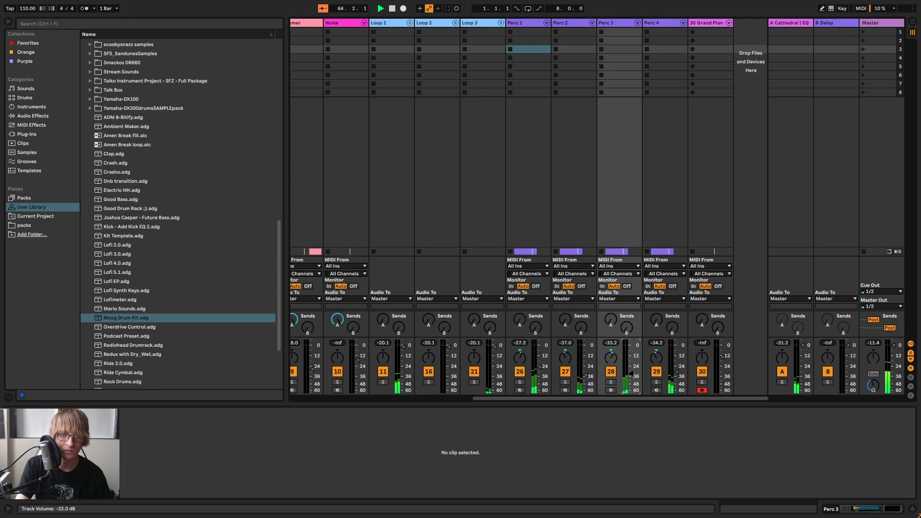
key("Tab")
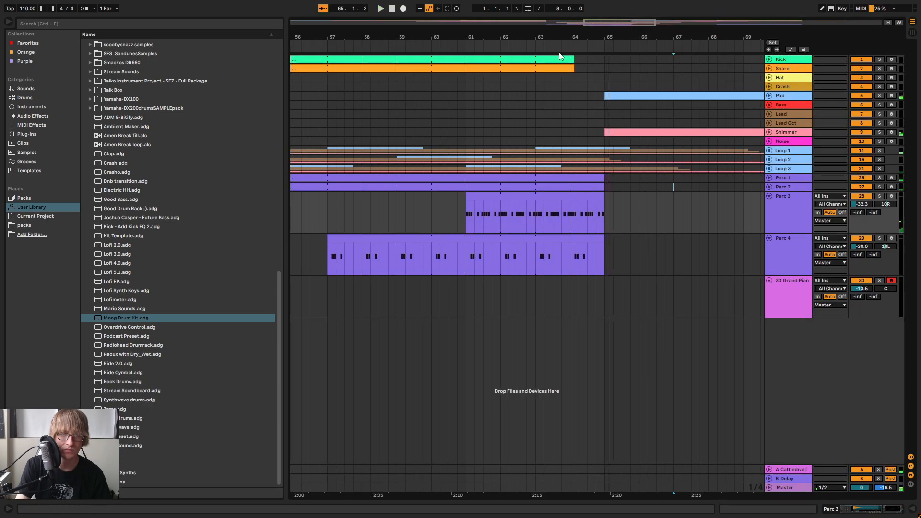
Replay the end of the percussion section from just before bar 63 with the Perc 1 and Perc 2 tracks unfolded
left_click(529, 46)
left_click_drag(571, 36, 571, 96)
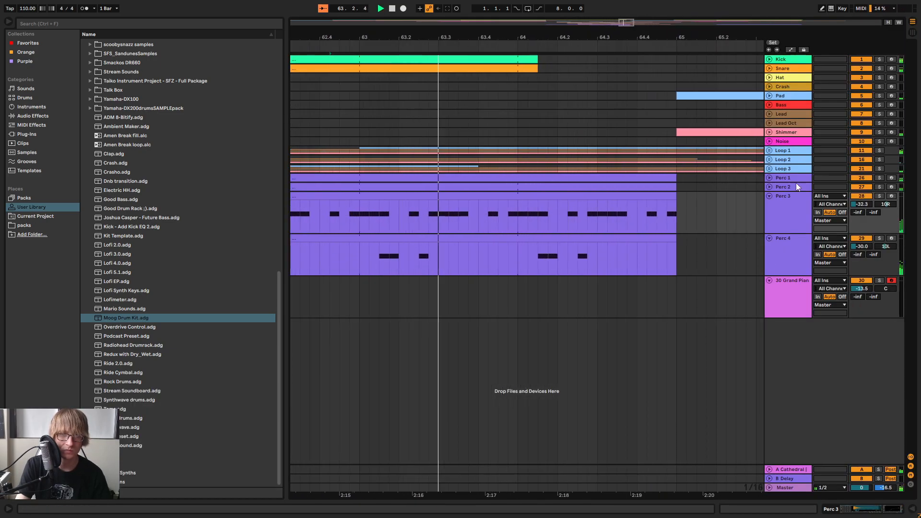
left_click(772, 203)
left_click(772, 187)
left_click(769, 178)
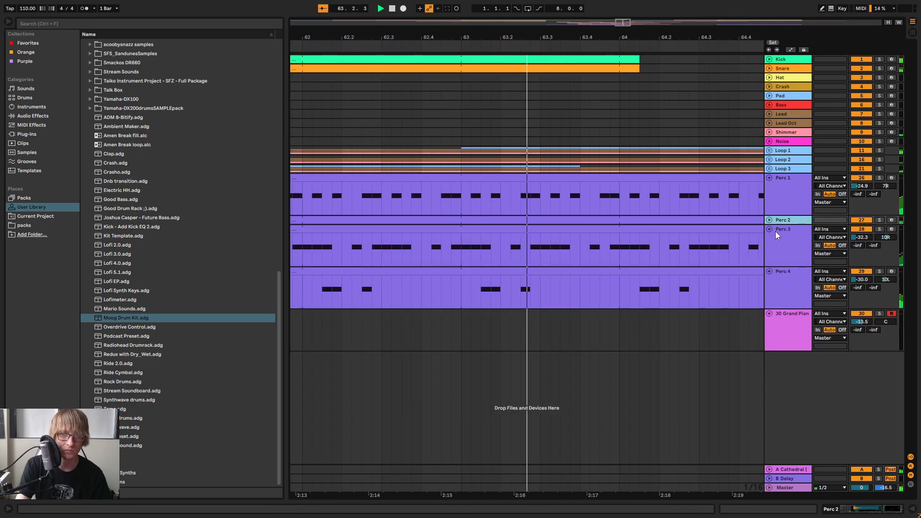
left_click(768, 219)
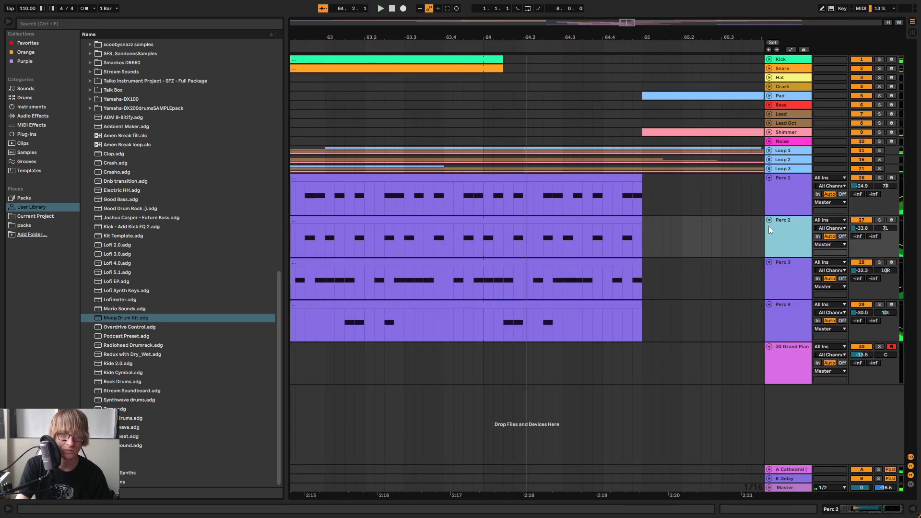
Trim the end of the Perc 3 clip back from bar 65 to 64.2.4 and play the result
left_click(601, 323)
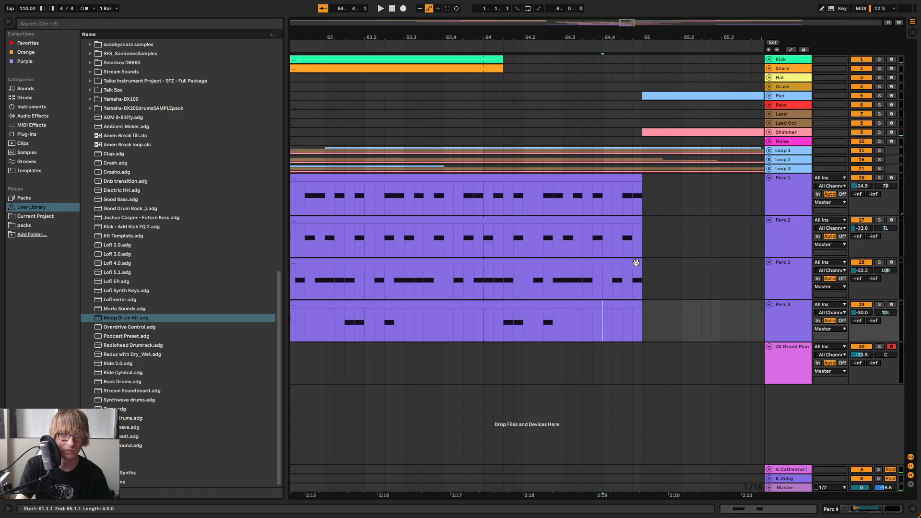
left_click_drag(639, 262, 552, 270)
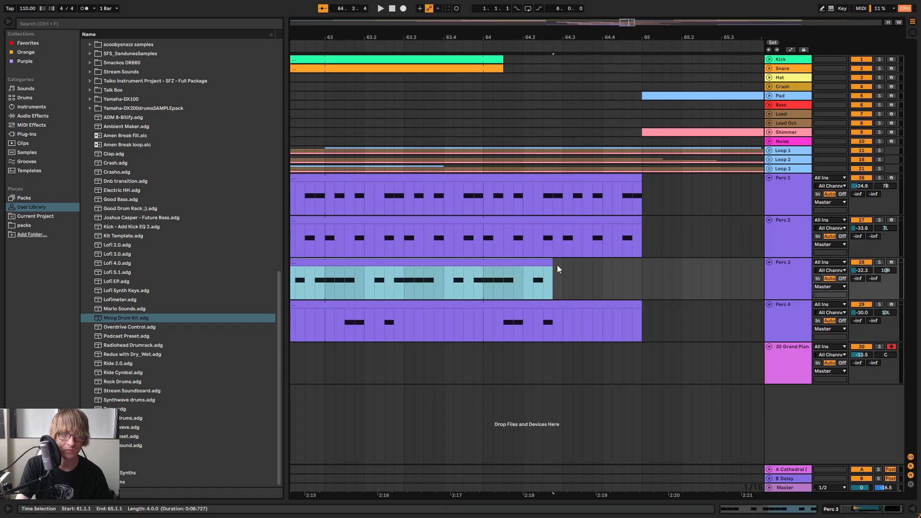
left_click(456, 46)
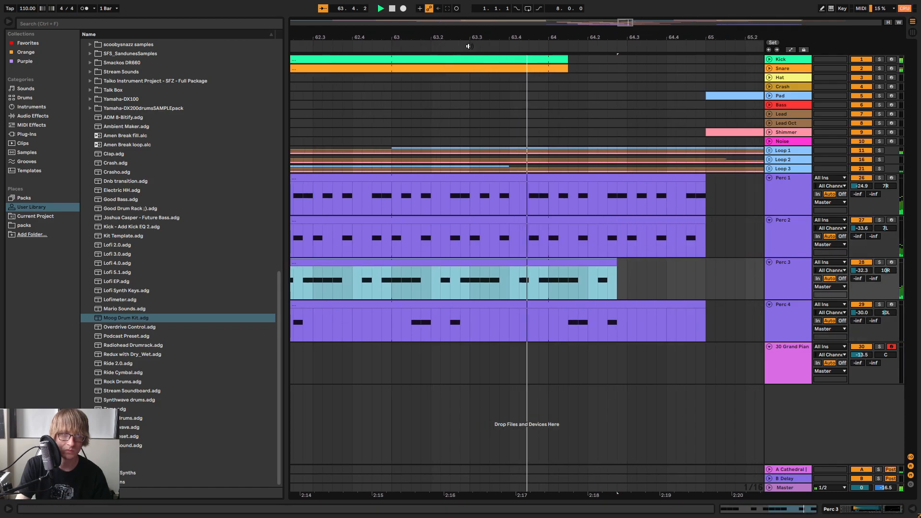
left_click_drag(572, 32, 571, 36)
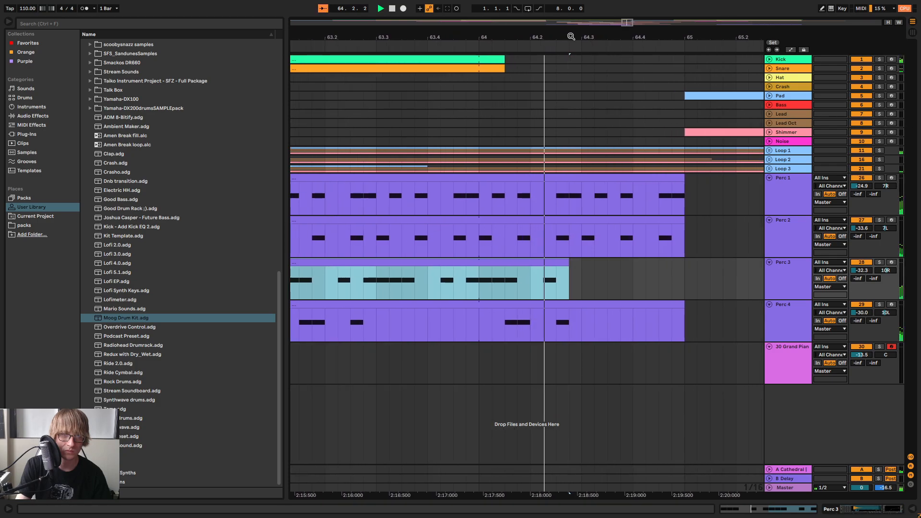
Delete the range from 64.4.2 to 65.2.1 across the Perc 1 to Perc 4 tracks
left_click(681, 219)
key("space")
left_click_drag(681, 219, 648, 206)
left_click(654, 232)
left_click_drag(649, 333, 736, 199)
Replay the shortened percussion endings through the transition into bar 65
left_click(395, 42)
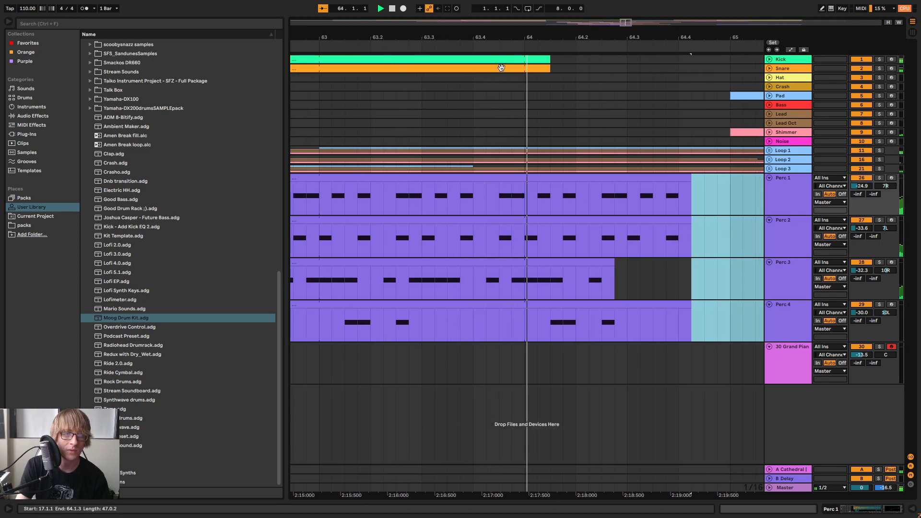
left_click_drag(521, 36, 668, 37)
left_click(612, 42)
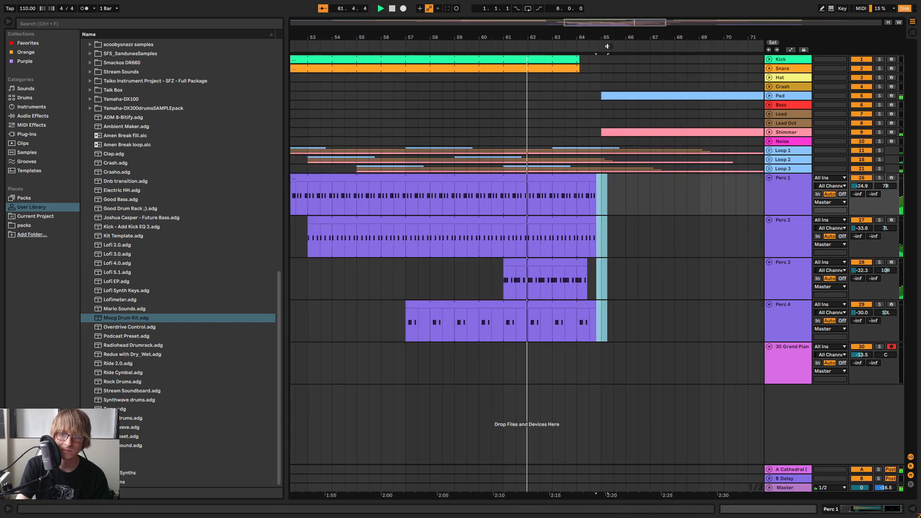
left_click_drag(548, 36, 423, 105)
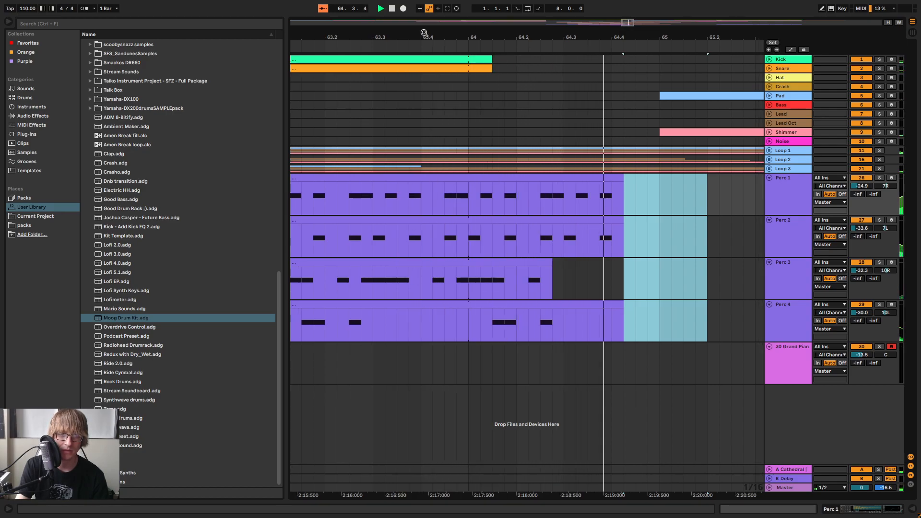
left_click_drag(424, 33, 466, 1)
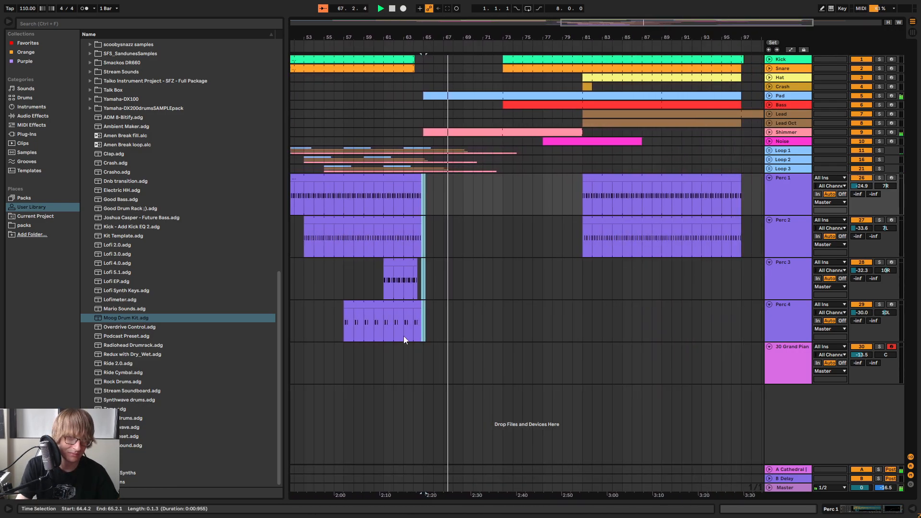
Copy the Perc 4 clip that starts at bar 57 to bar 69
left_click(372, 307)
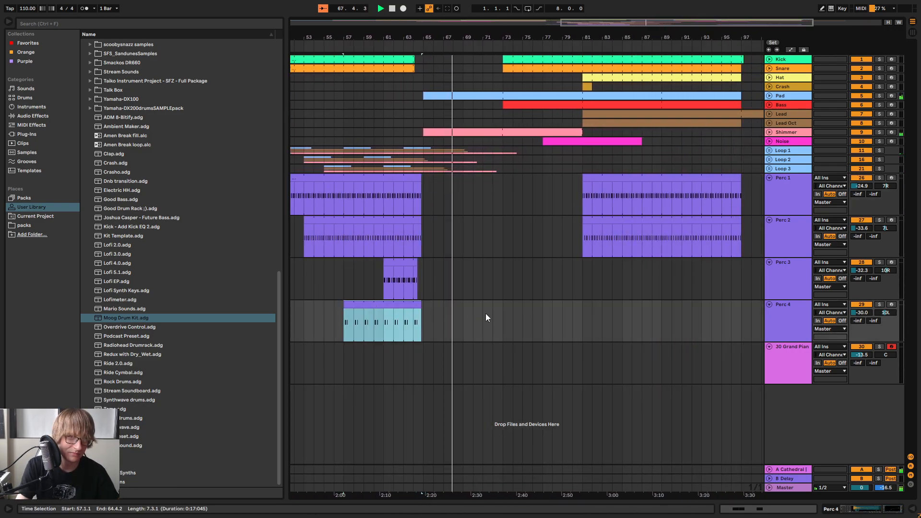
left_click(461, 316)
key("ctrl+v")
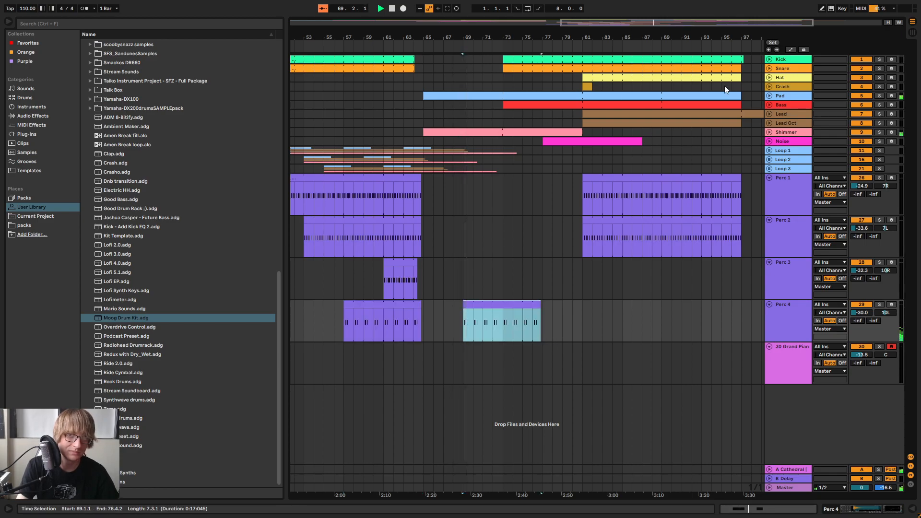
Stop playback, unfold the Pad track, and extend the bar 81 Pad clip back to bar 65 and the Bass clip back to bar 73
left_click(768, 95)
key("space")
left_click_drag(417, 37, 542, 20)
left_click_drag(371, 116, 462, 137)
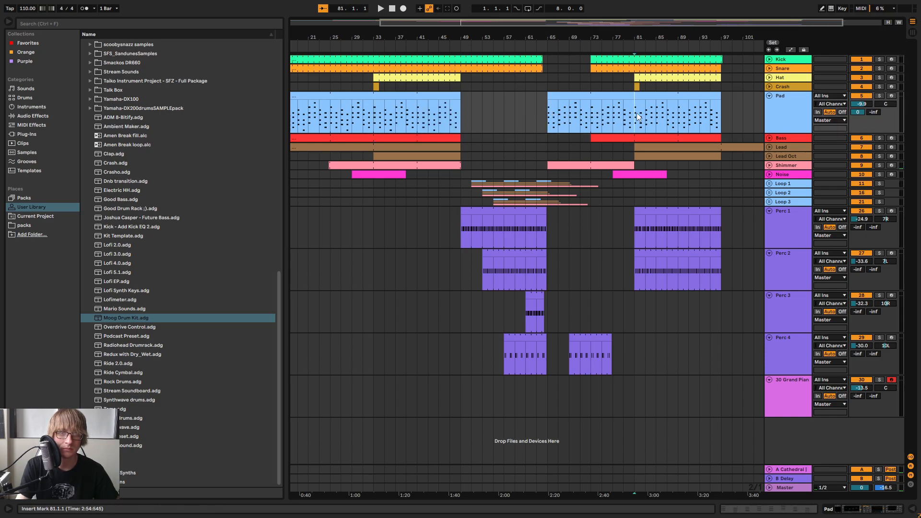
left_click(613, 120)
left_click_drag(639, 95, 546, 99)
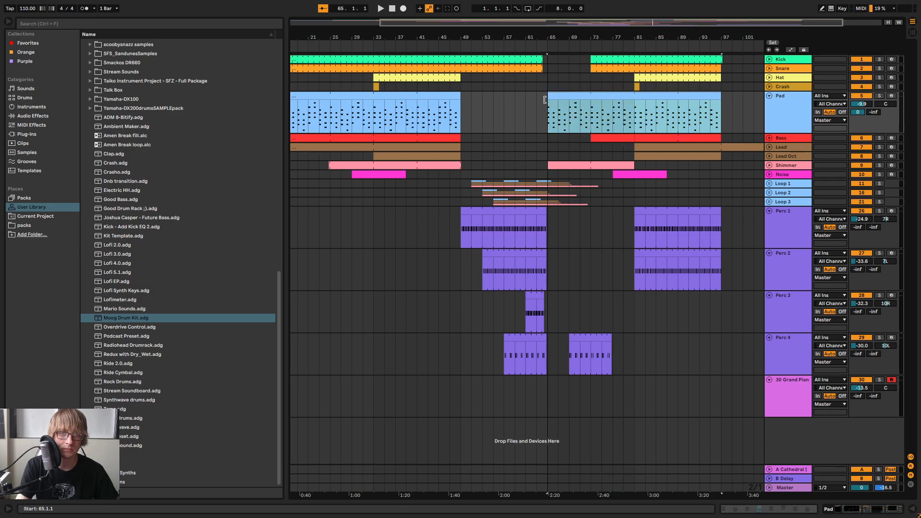
left_click(589, 134)
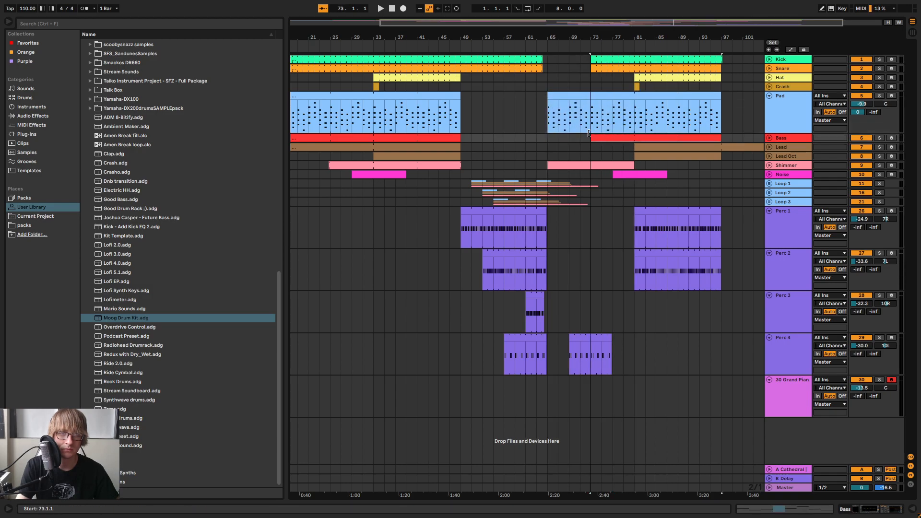
Unfold the Shimmer track and extend its second clip from bar 65 through to bar 97
left_click(769, 165)
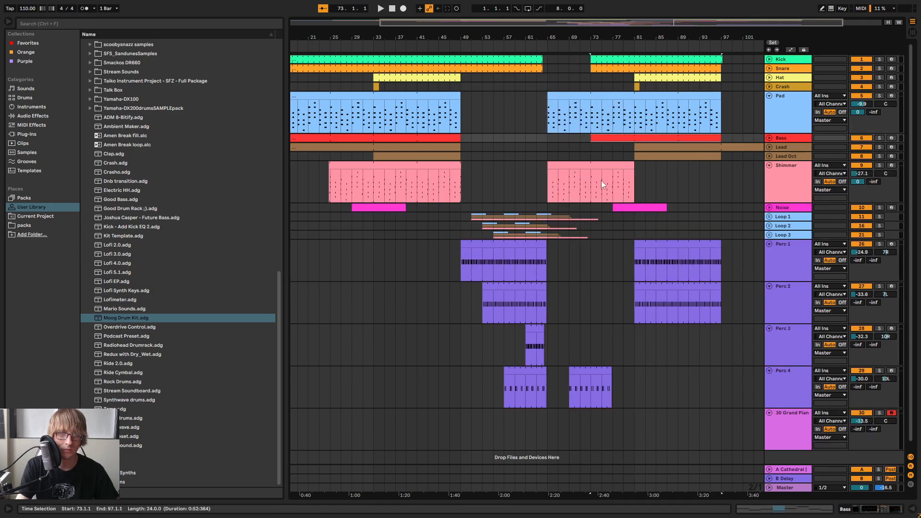
left_click(504, 181)
left_click_drag(374, 181, 418, 180)
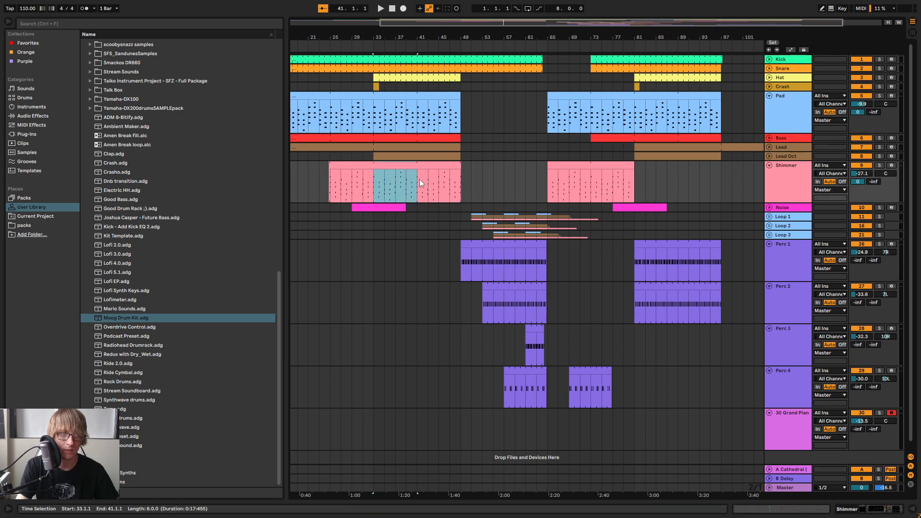
left_click(688, 173)
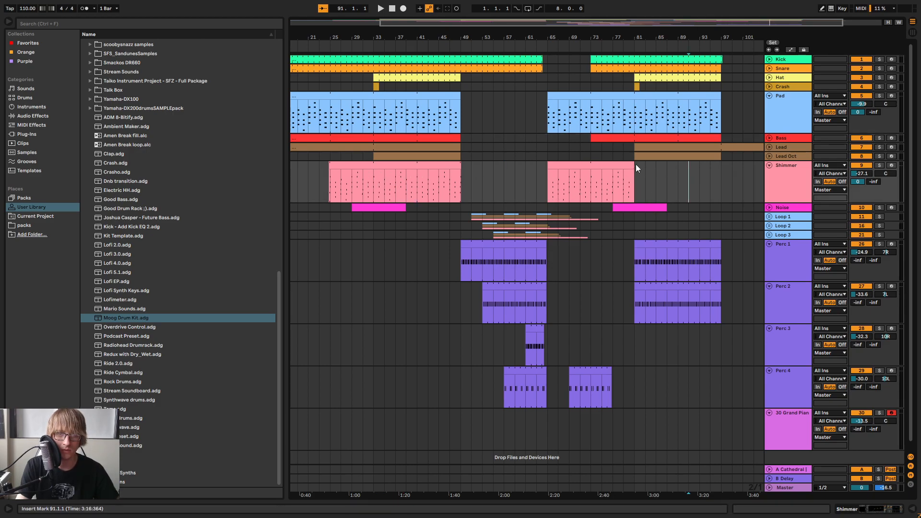
left_click_drag(628, 164, 720, 181)
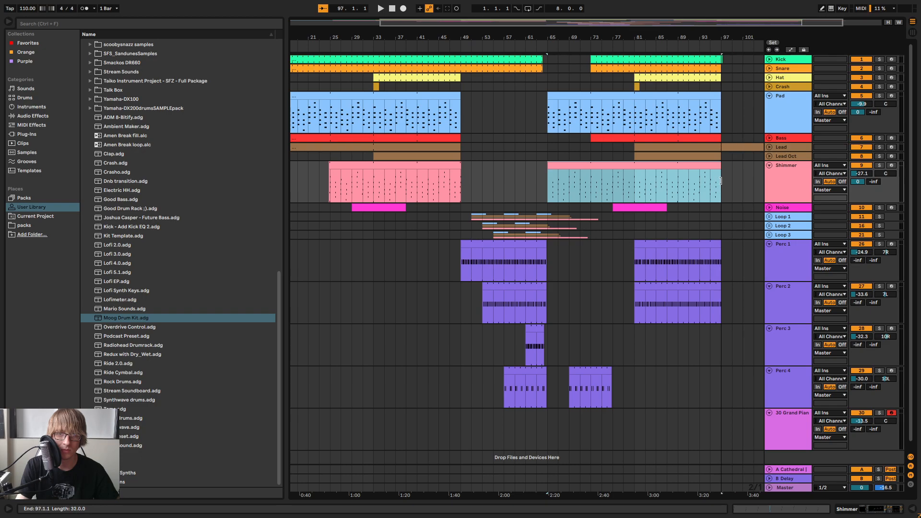
Play the arrangement into bar 65 and collapse the Shimmer and Pad tracks
left_click(551, 50)
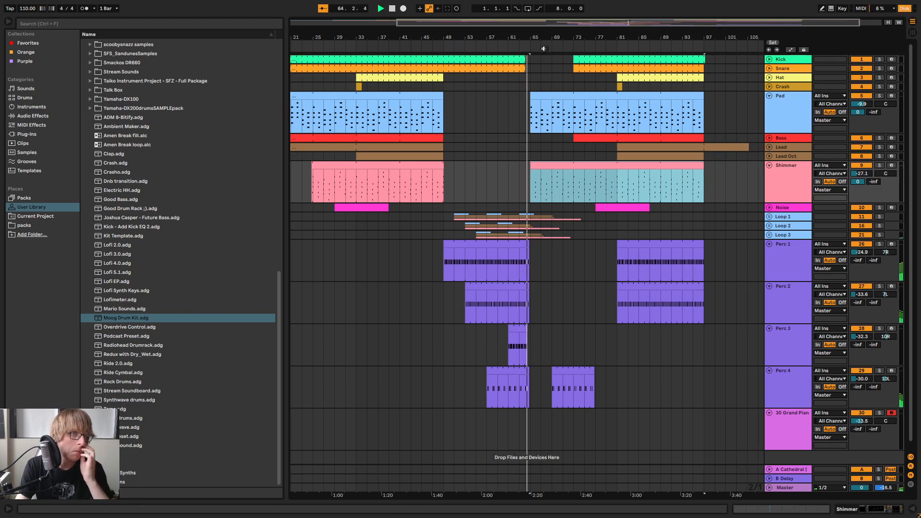
left_click(769, 165)
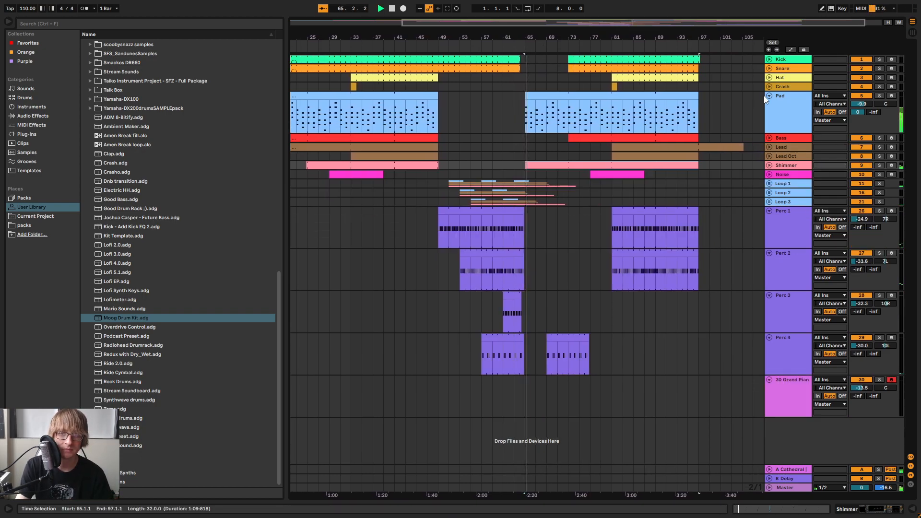
left_click(769, 96)
Make the copied Perc 4 clip start at bar 73 and extend its end to bar 97
left_click_drag(552, 36, 446, 315)
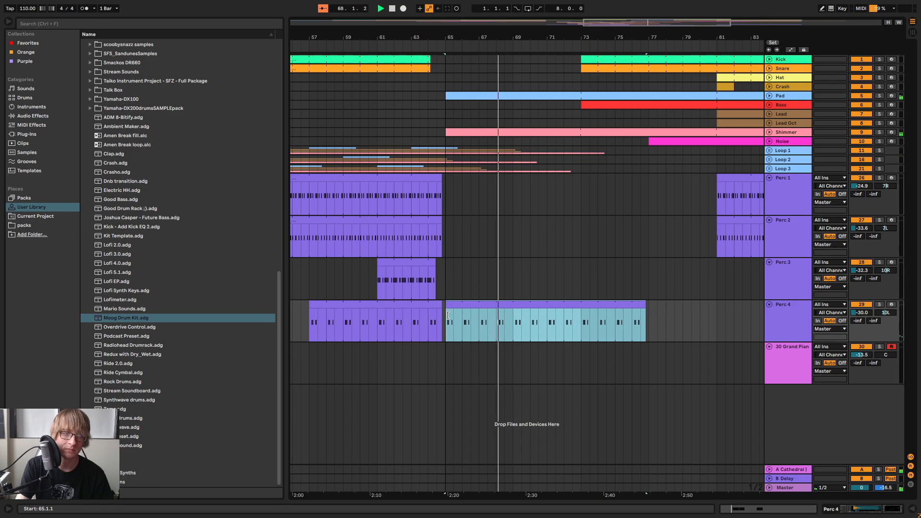
key("ctrl+z")
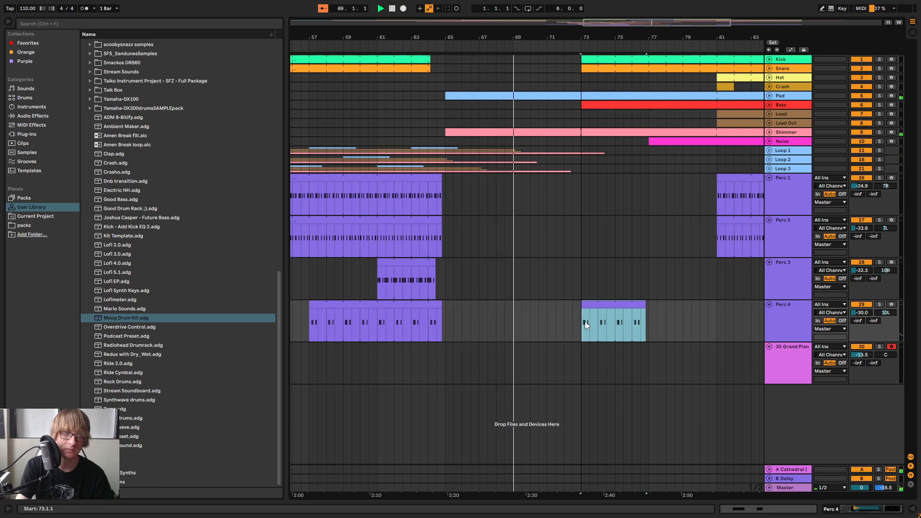
left_click_drag(609, 37, 509, 19)
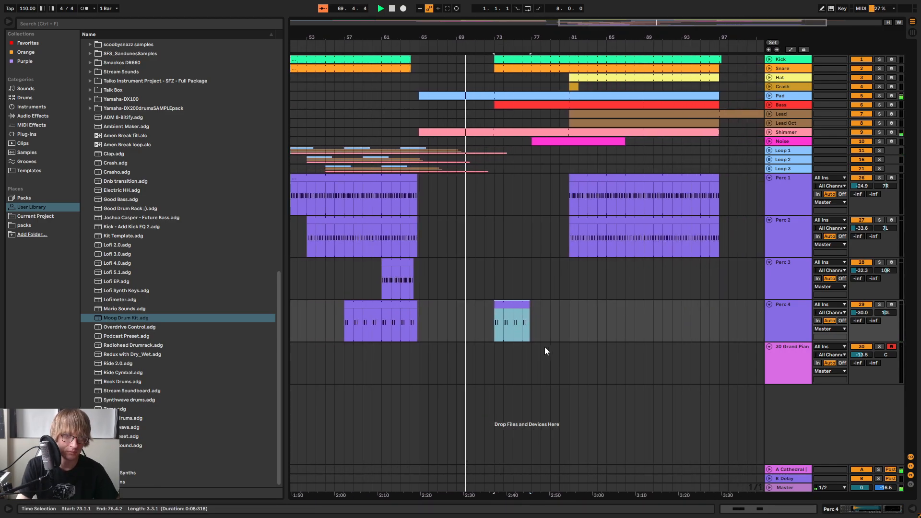
left_click_drag(529, 314, 719, 317)
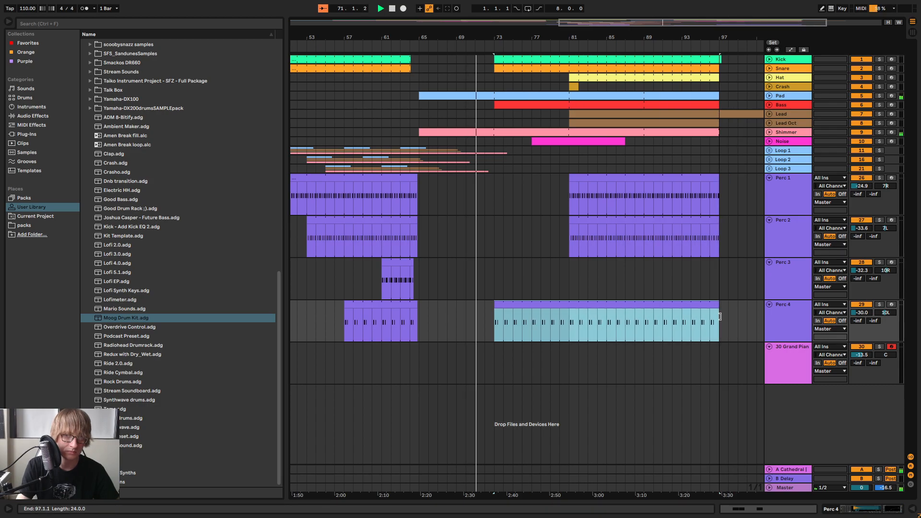
Copy the Perc 3 clip to bar 81 and extend its end to bar 97
left_click(391, 273)
left_click(571, 272)
key("ctrl+v")
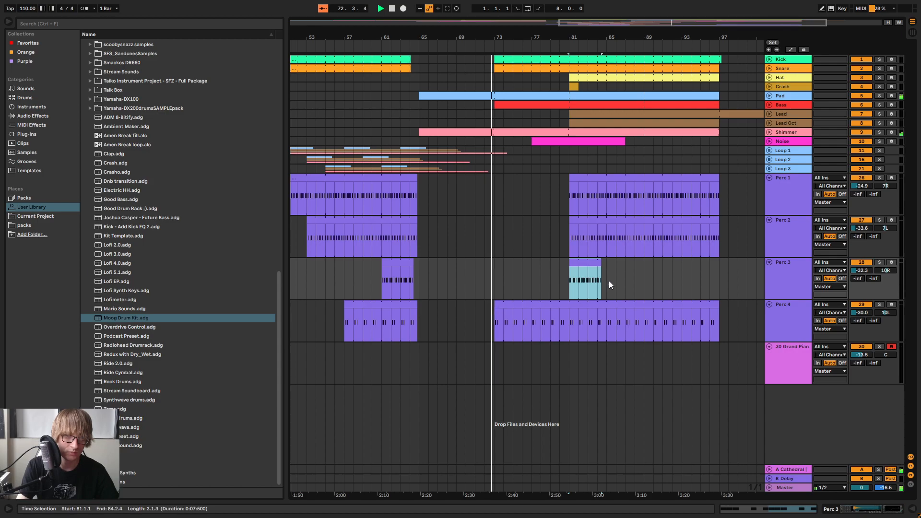
left_click_drag(600, 268, 720, 269)
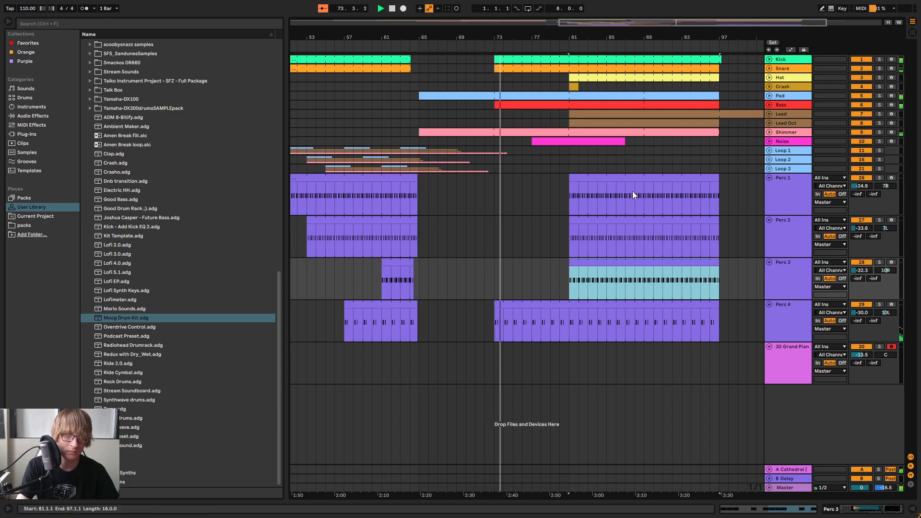
Show the Perc 4 track's devices and add a Utility audio effect after Hat EQ 1
left_click_drag(510, 38, 509, 62)
key("minus")
key("minus")
key("minus")
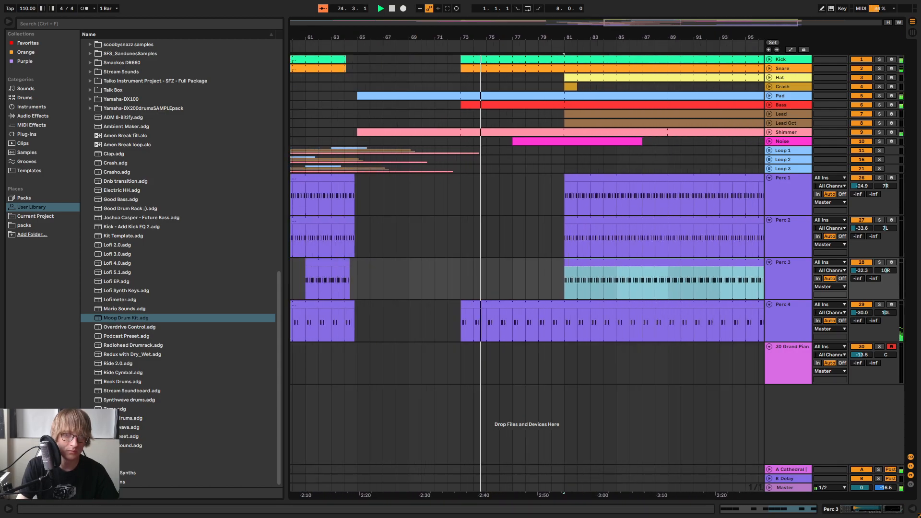
double_click(784, 309)
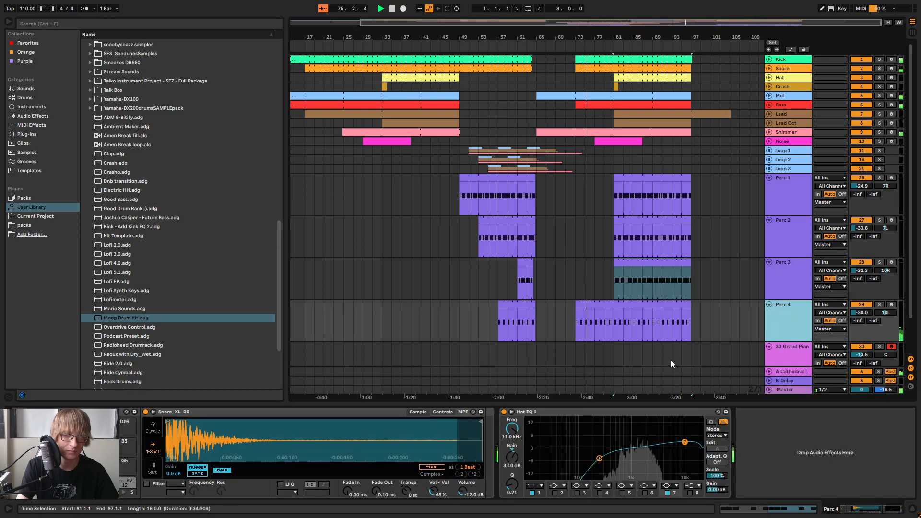
scroll(149, 272, "down", 2)
left_click(33, 116)
scroll(141, 270, "down", 10)
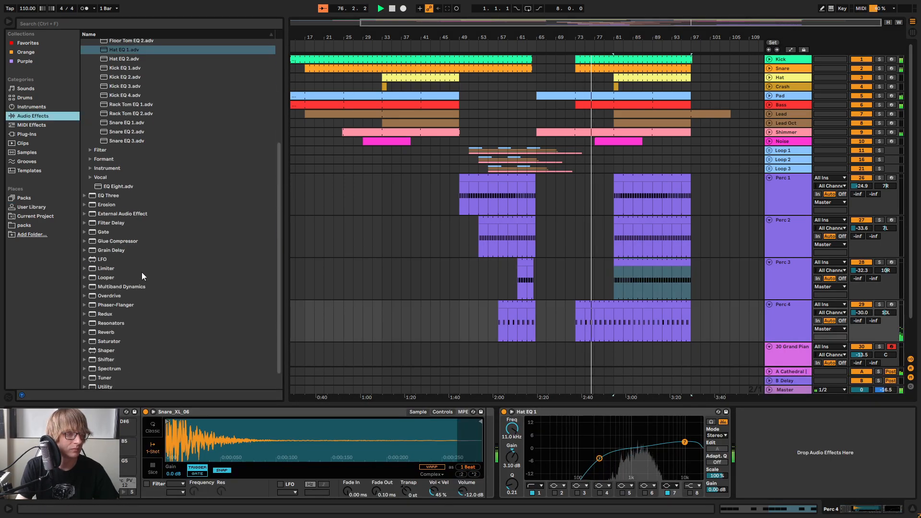
left_click_drag(139, 366, 799, 472)
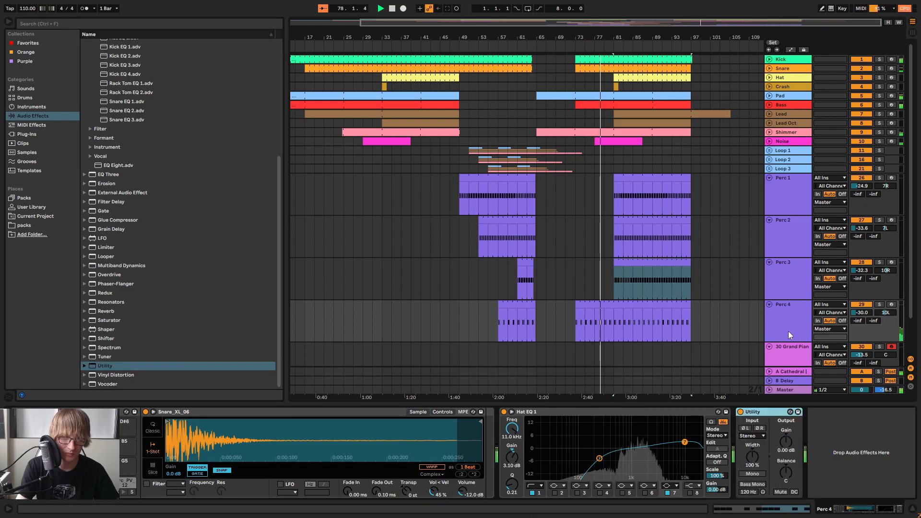
Collapse the Perc 4, Perc 3, Perc 2 and Perc 1 tracks in the arrangement
left_click(769, 300)
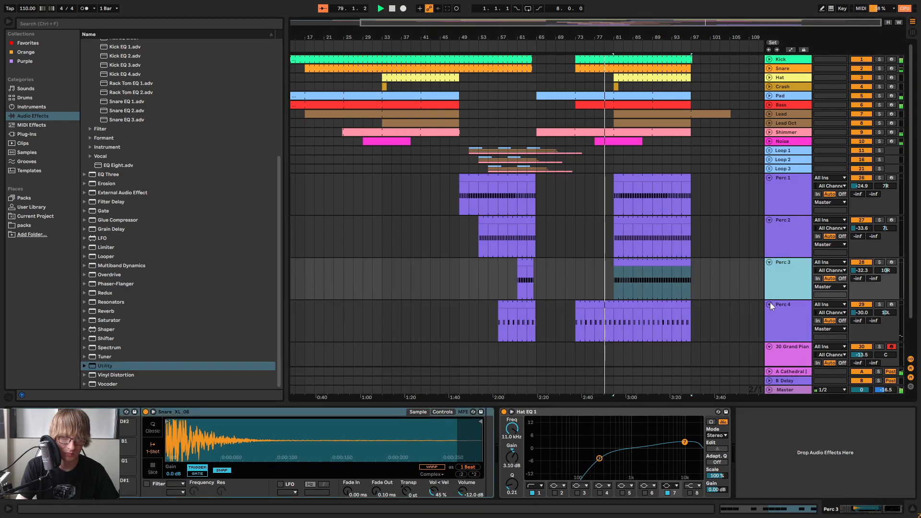
left_click(769, 305)
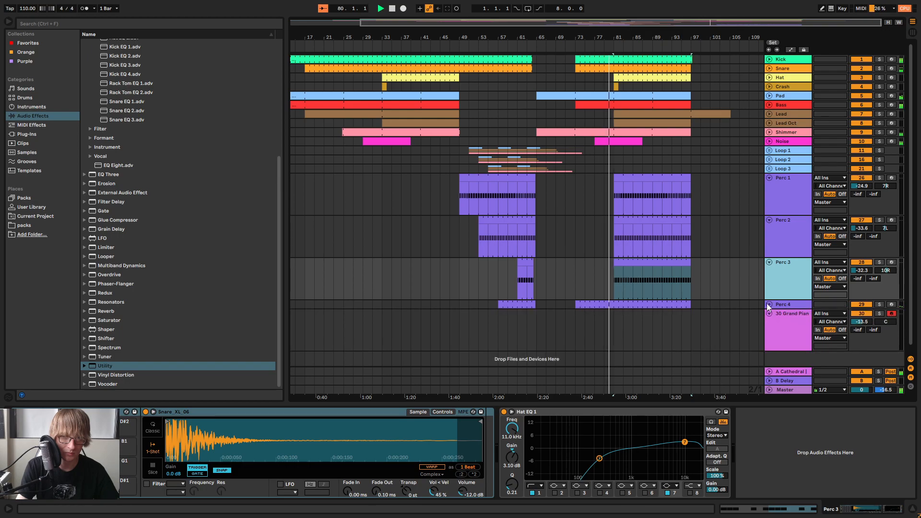
left_click(790, 304)
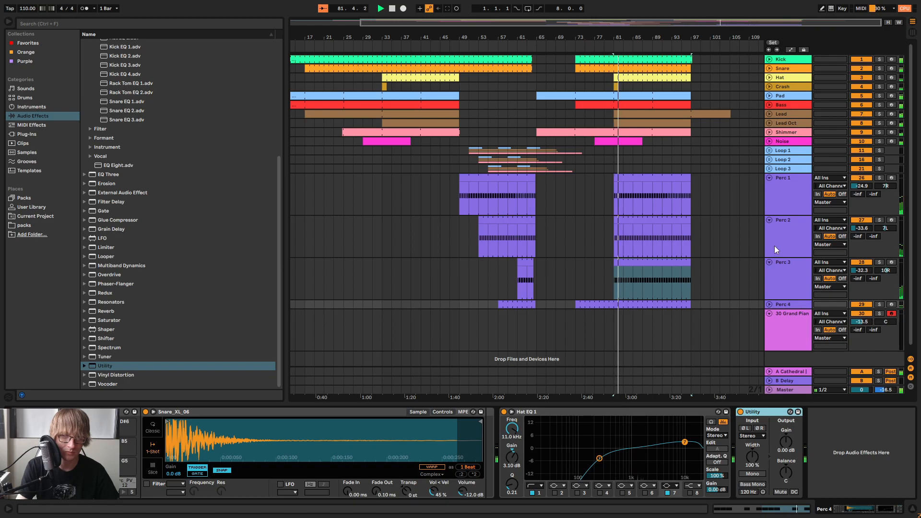
left_click(768, 261)
left_click(768, 220)
left_click(767, 179)
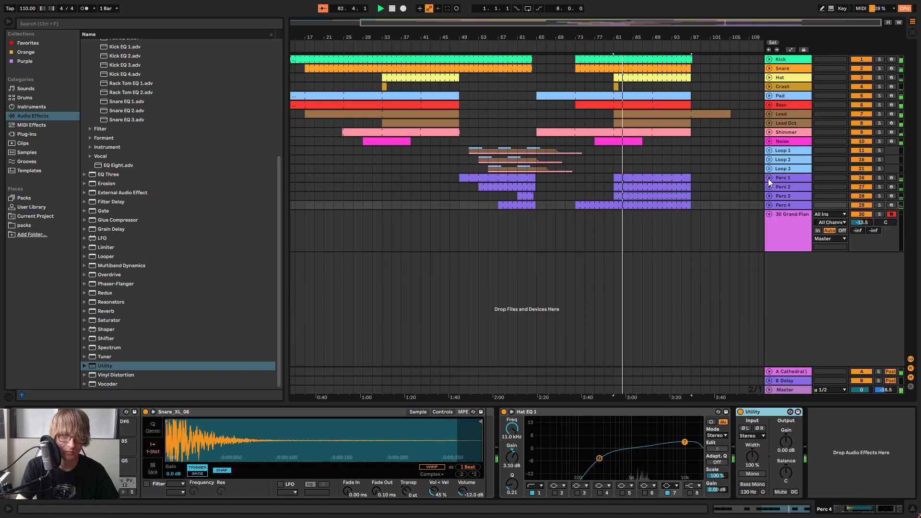
Fine-tune the Perc 3 track's volume in the Session mixer and return to the arrangement
left_click(789, 194)
key("Tab")
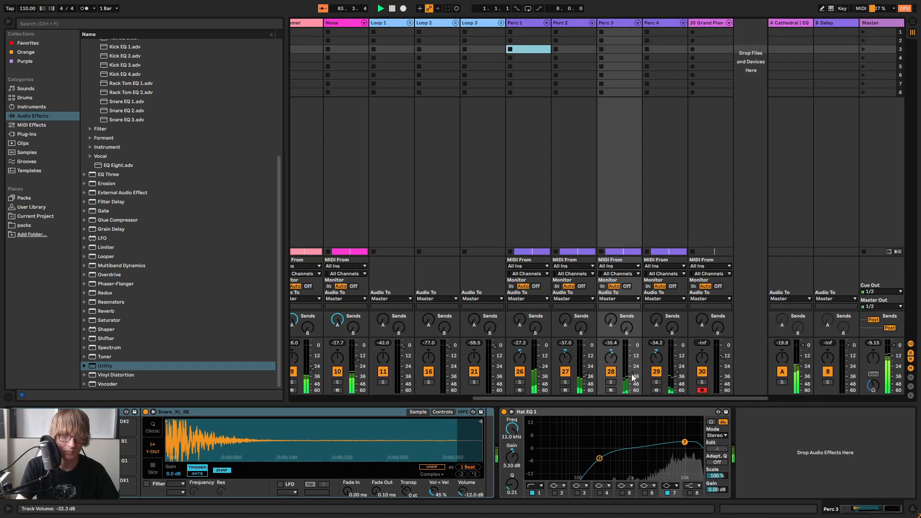
left_click_drag(631, 374, 631, 375)
key("Tab")
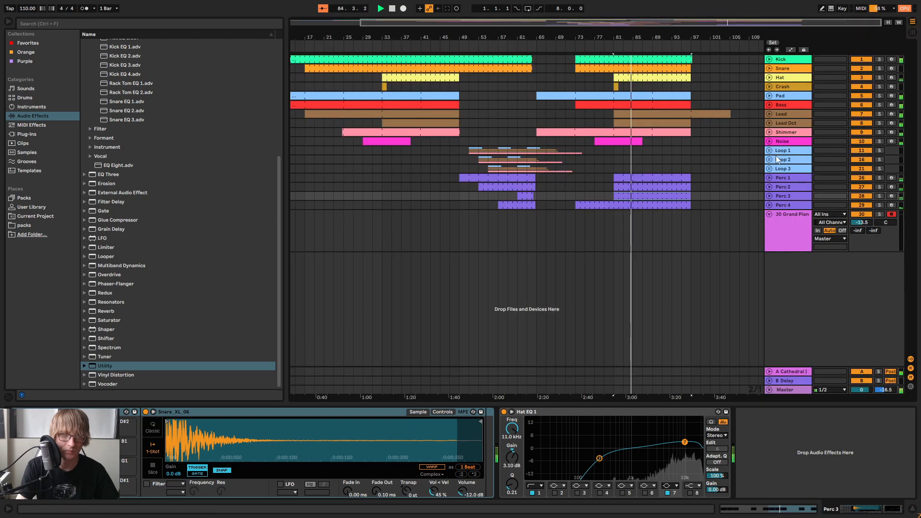
Compare the mix with the Hat track muted and unmuted, and leave the track collapsed
left_click(777, 78)
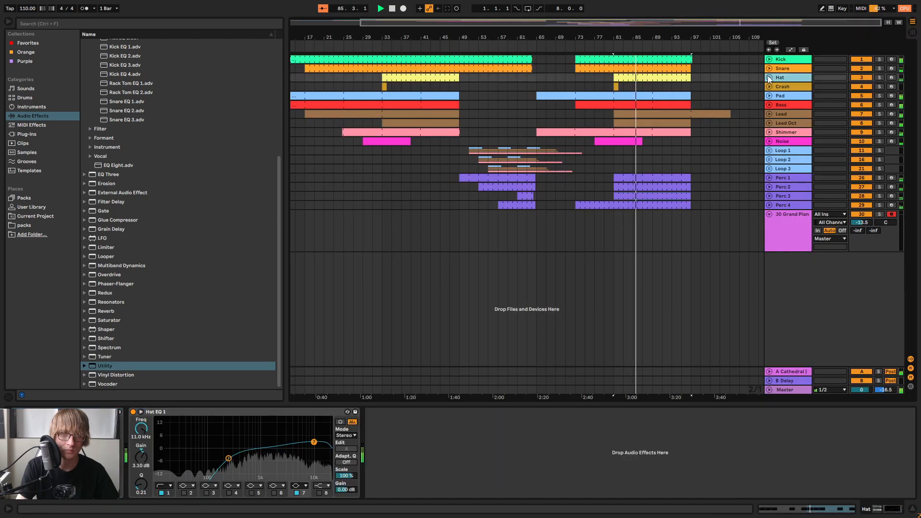
left_click(767, 76)
left_click(863, 78)
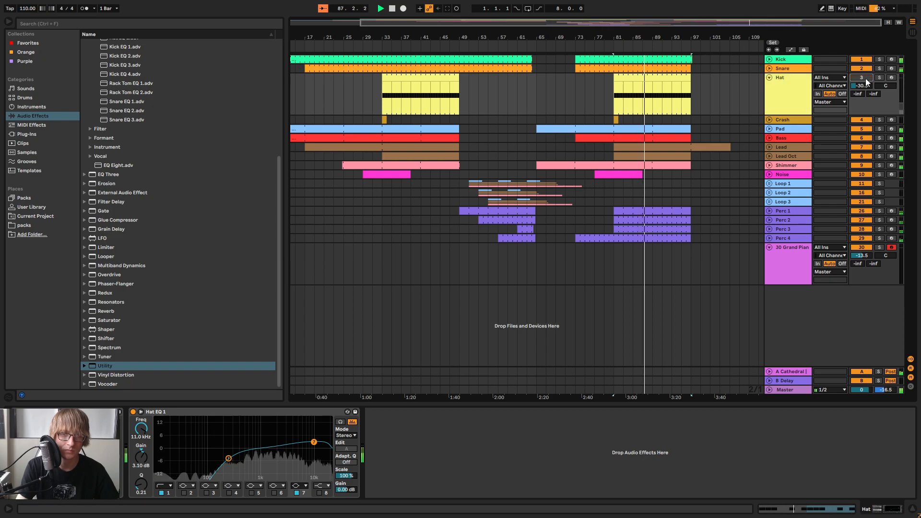
left_click(865, 78)
left_click(768, 77)
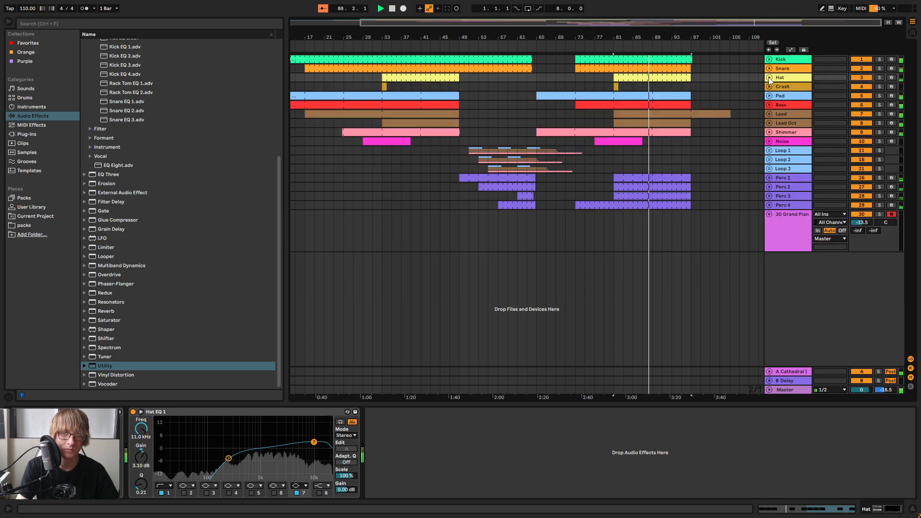
Listen to the Hat and Perc 1 to Perc 4 tracks soloed together, and clear the solos
left_click(739, 151)
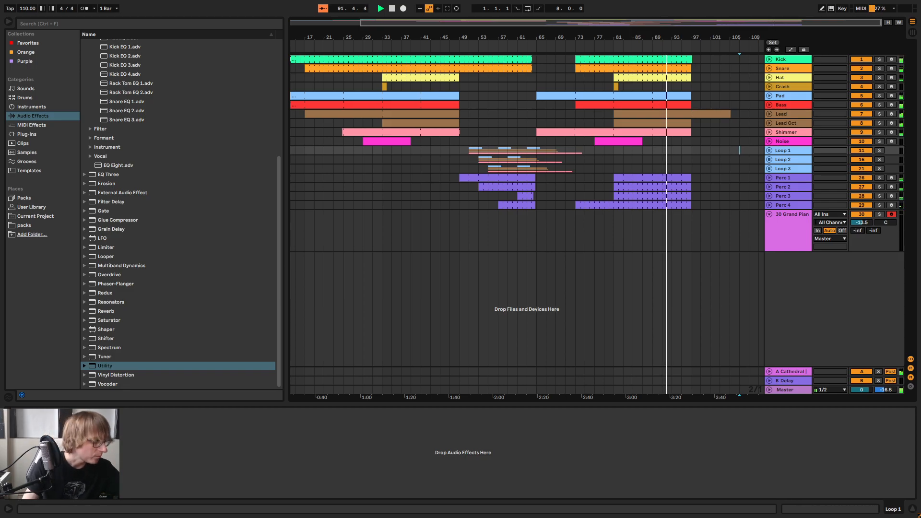
left_click(879, 77)
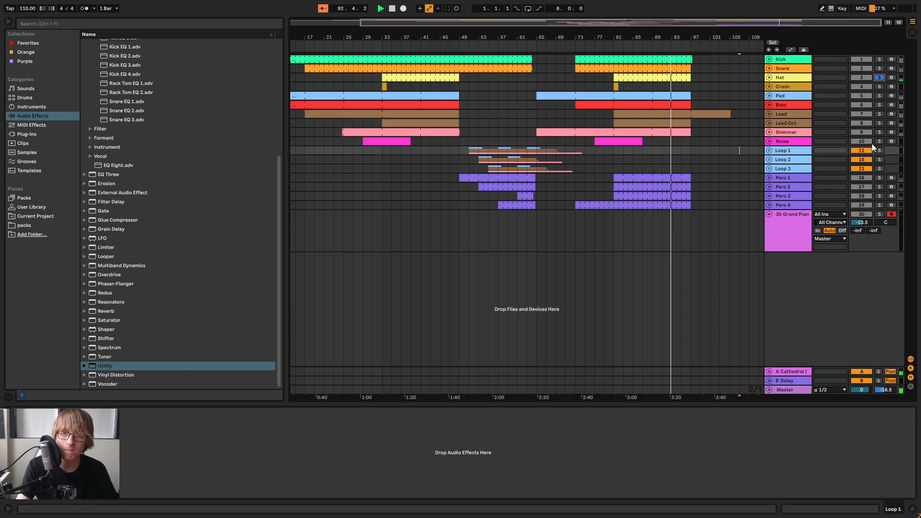
left_click_drag(879, 178, 881, 211)
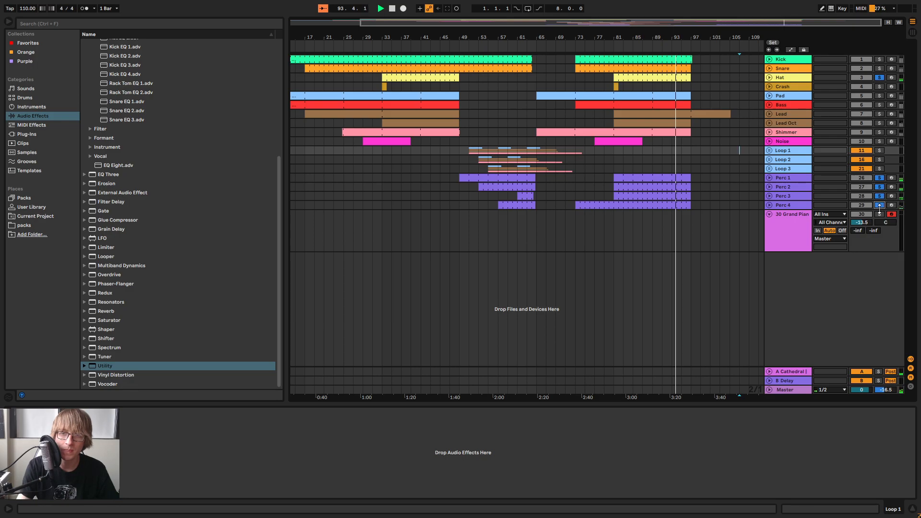
left_click_drag(768, 23, 795, 79)
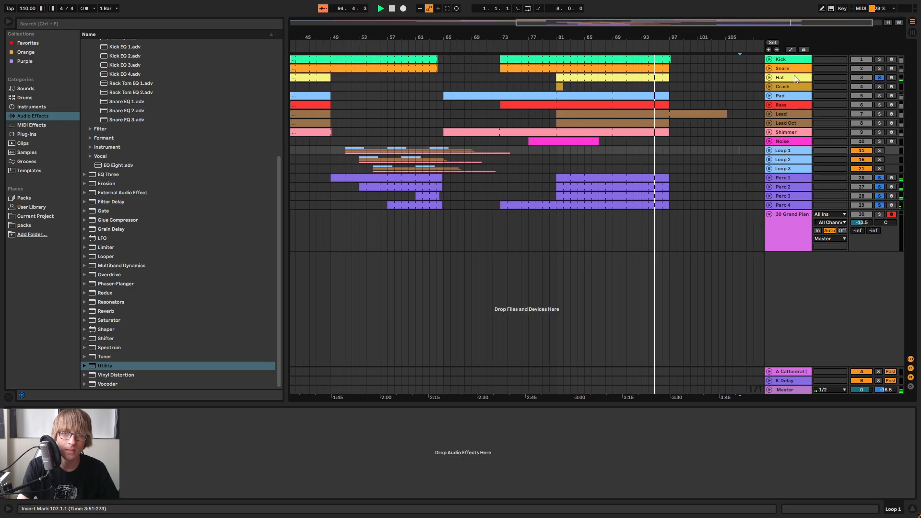
left_click(880, 77)
Play the section leading into bar 73 and check the Perc 4 level in the Session mixer
left_click(497, 48)
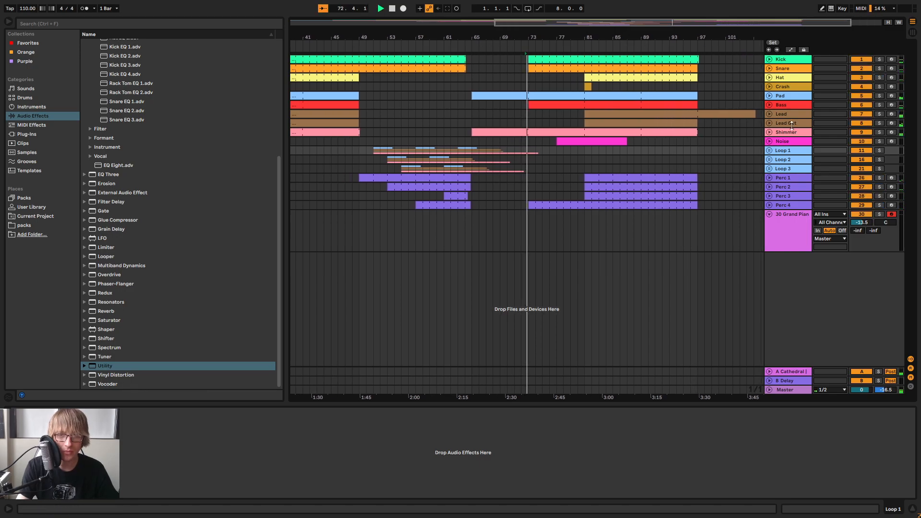
left_click(790, 207)
key("Tab")
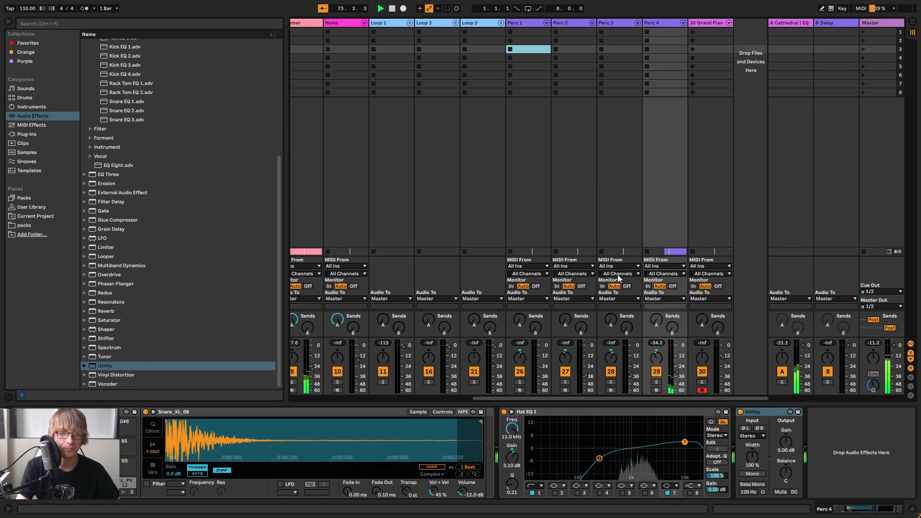
key("Tab")
key("Tab")
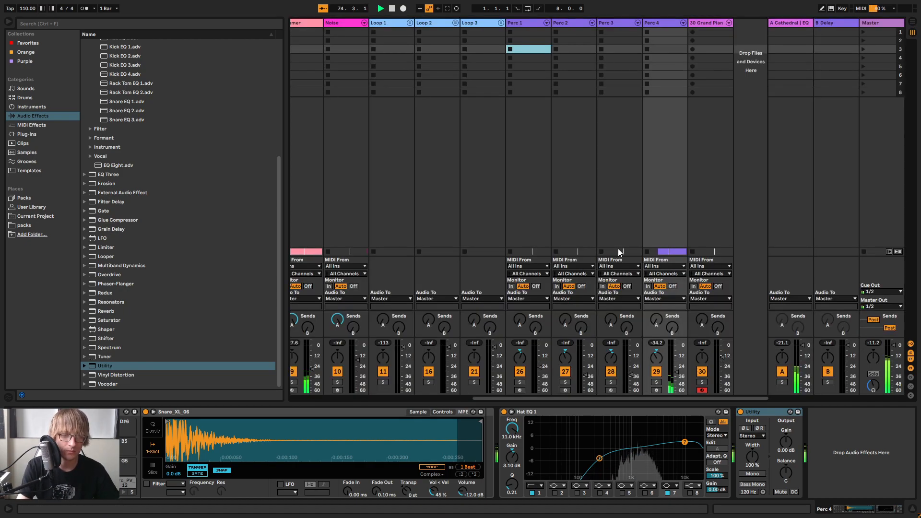
key("Tab")
left_click(571, 234)
left_click(583, 225)
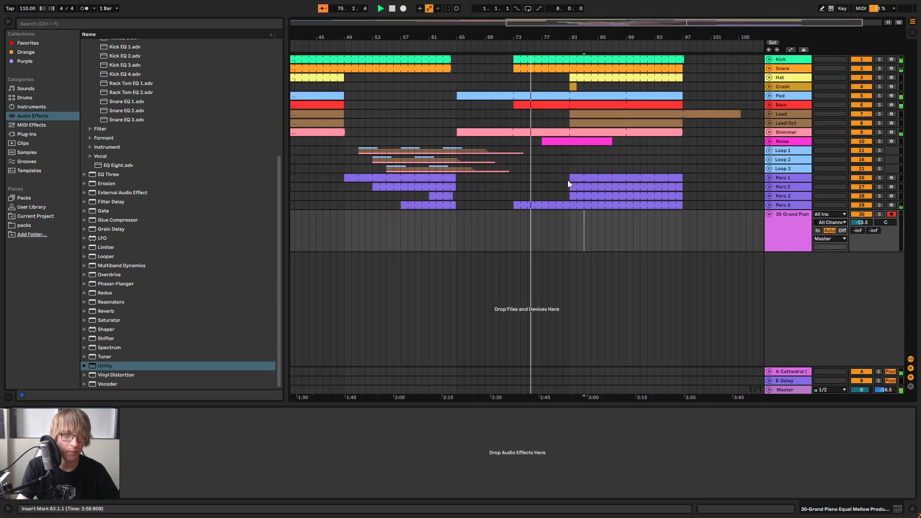
Extend the start of the second Perc 1 clip to bar 73 and play the transition
left_click(564, 176)
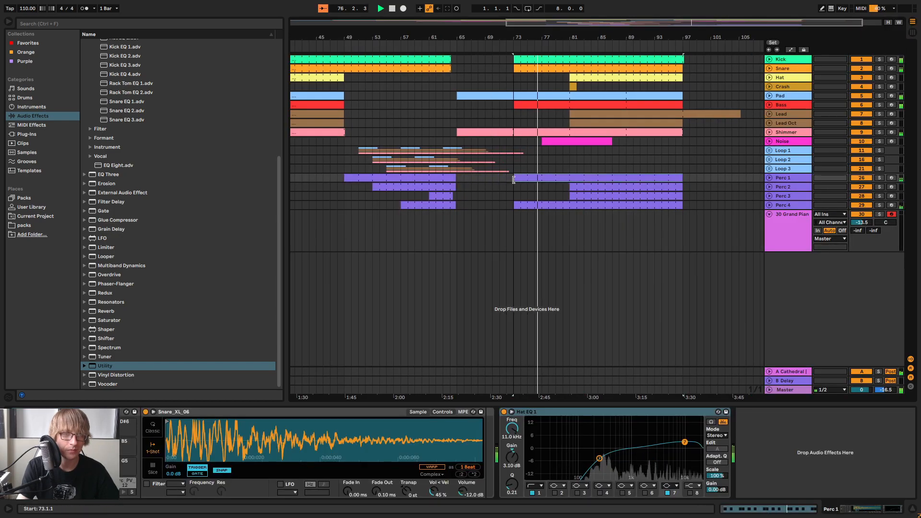
left_click(571, 177)
mouse_move(571, 186)
left_mouse_down()
mouse_move(520, 189)
mouse_move(570, 194)
mouse_move(528, 198)
mouse_move(570, 195)
mouse_move(515, 191)
mouse_move(570, 195)
left_mouse_up()
key("space")
left_click(503, 44)
left_click_drag(559, 36, 591, 127)
left_click(608, 178)
left_click(707, 177)
left_click_drag(743, 180, 554, 179)
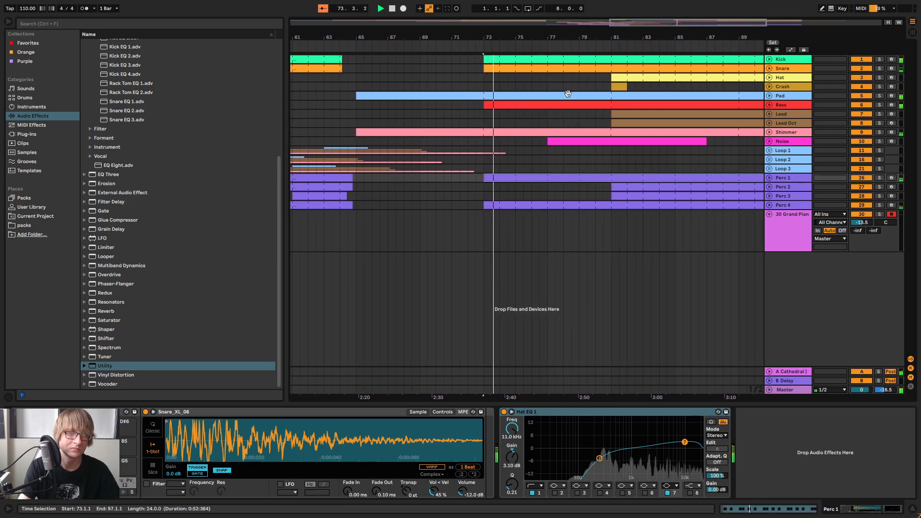
Try starting the second Perc 2 clip at bar 77, and return its start to bar 81
left_click(570, 196)
left_click_drag(614, 188, 551, 191)
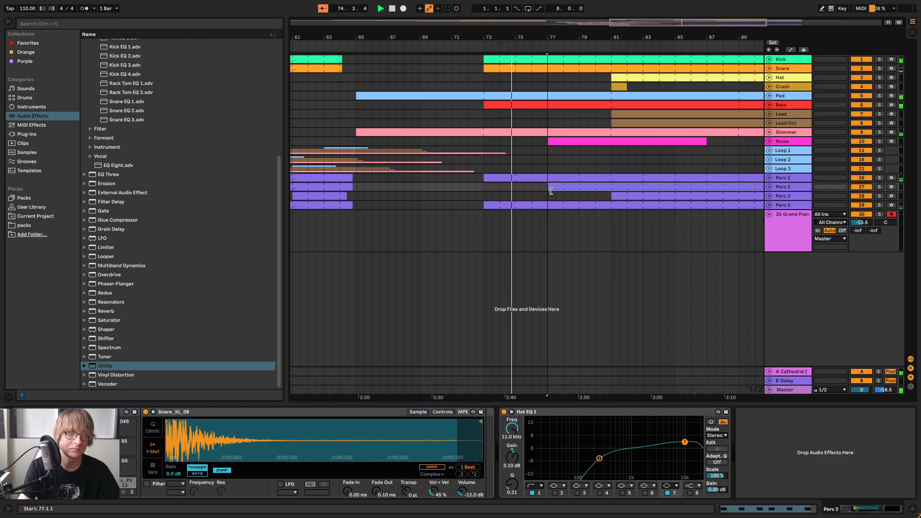
left_click(605, 195)
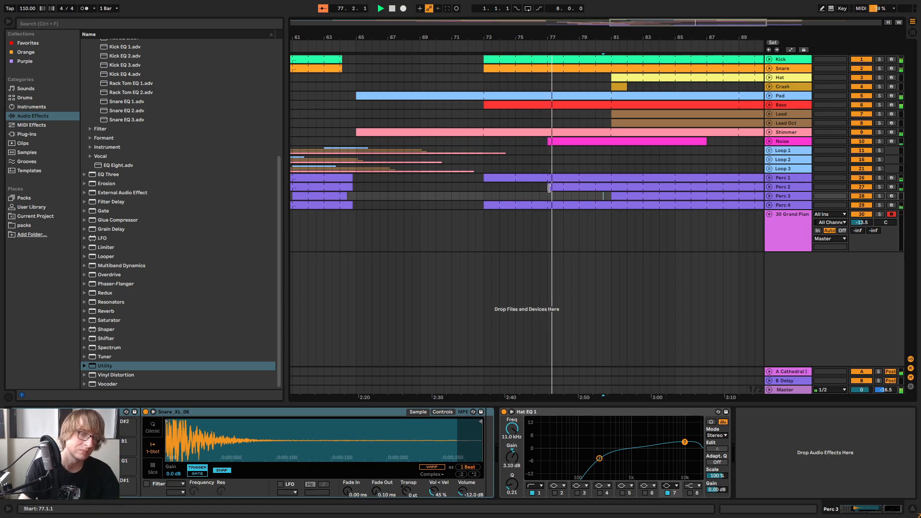
left_click_drag(550, 188, 611, 191)
Collapse the 30 Grand Piano track and place the insert marker at bar 101 on Loop 1
left_click_drag(584, 34, 593, 20)
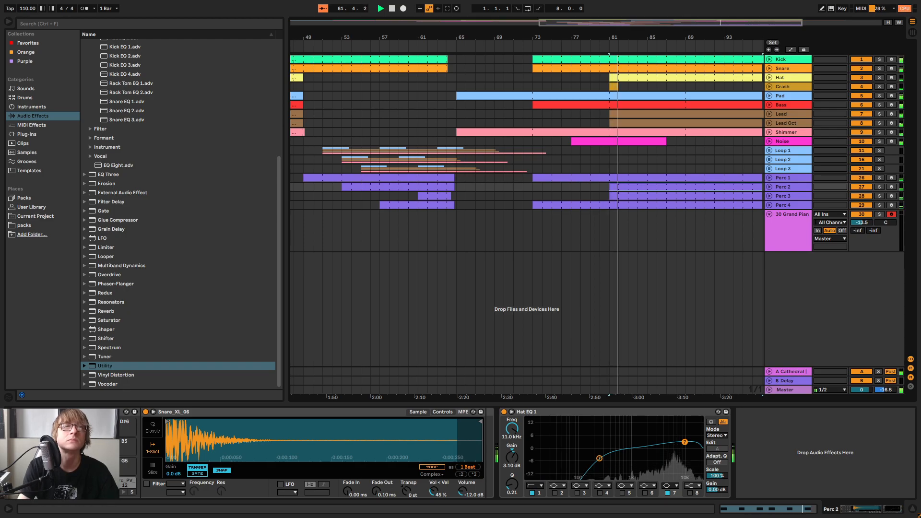
left_click_drag(654, 37, 612, 29)
left_click(769, 214)
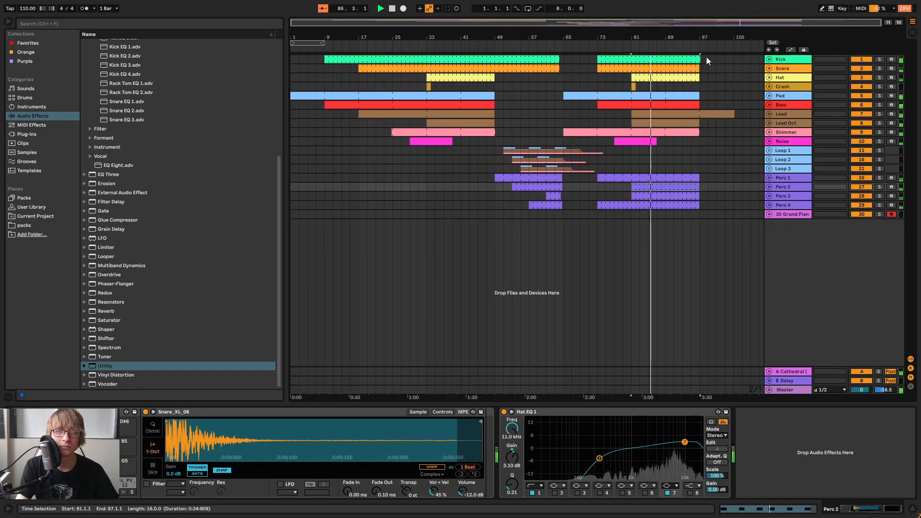
left_click_drag(722, 35, 722, 72)
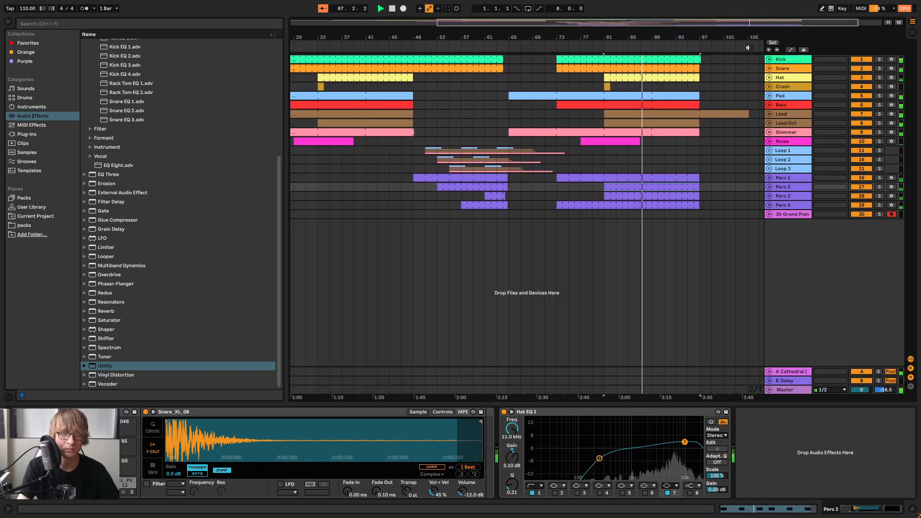
left_click(723, 150)
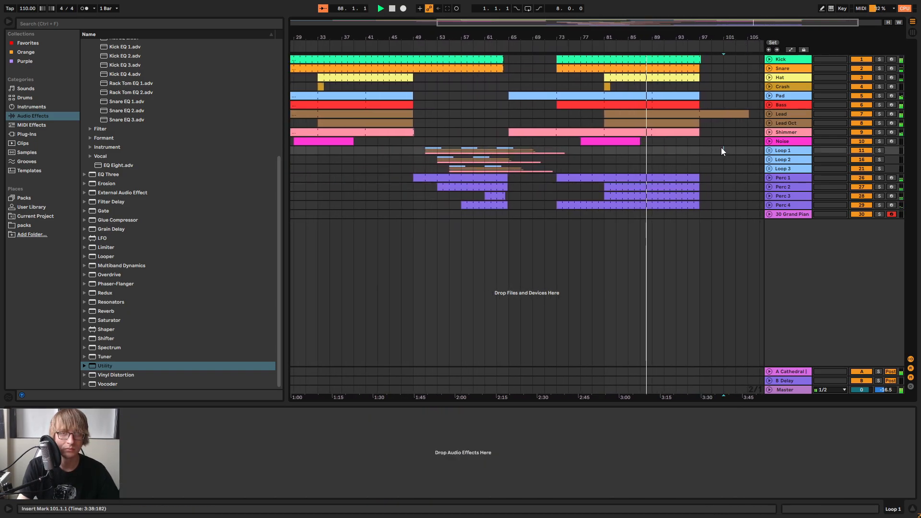
Show the Shimmer track's devices, listen to the track soloed, and clear the solo
left_click(769, 133)
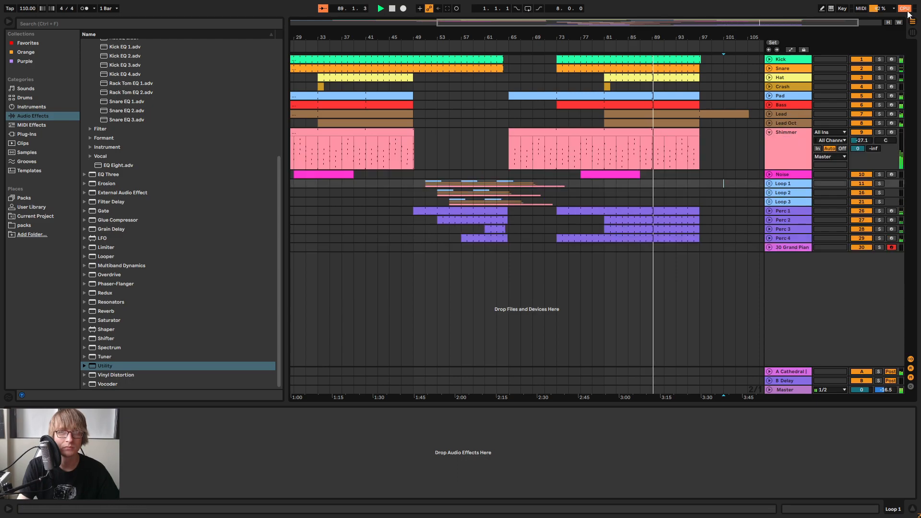
left_click(769, 132)
left_click(787, 134)
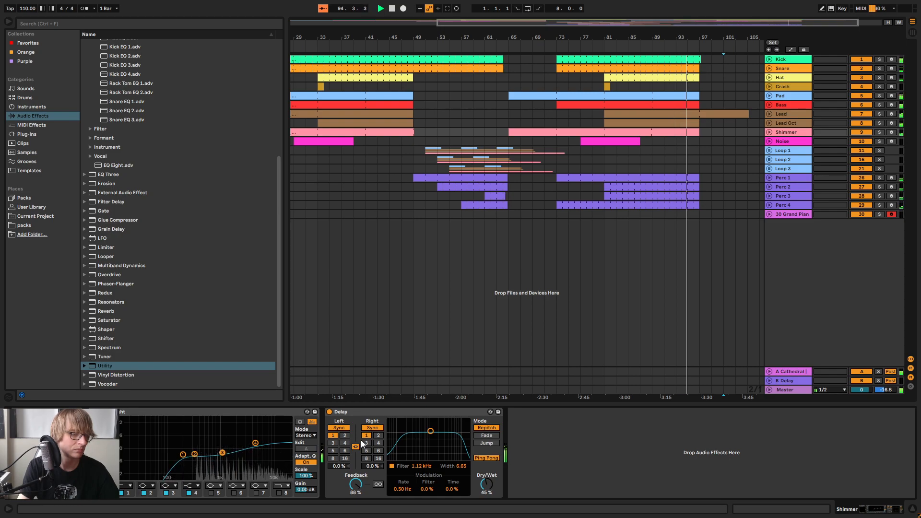
left_click(880, 133)
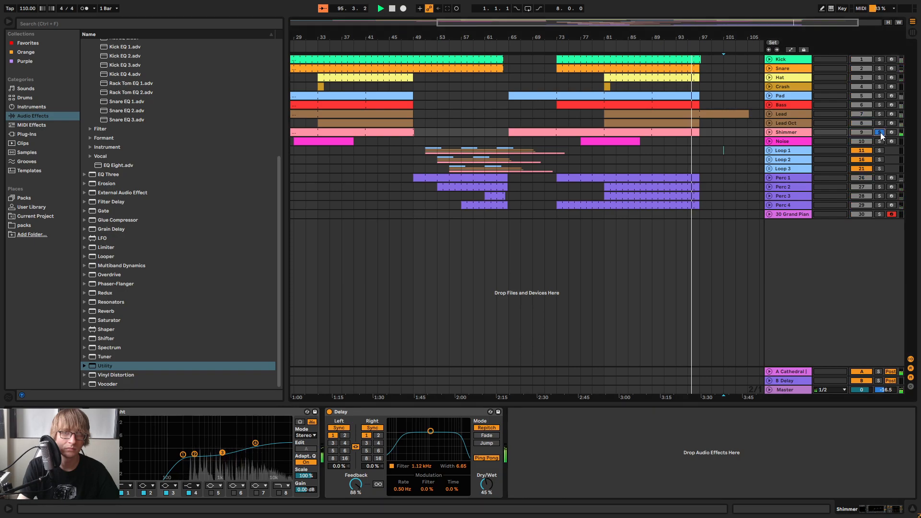
left_click(880, 132)
Adjust the end of the Shimmer clip at bar 97 and replay the bars leading up to it
left_click_drag(712, 37, 585, 116)
mouse_move(540, 133)
left_mouse_down()
mouse_move(735, 135)
mouse_move(537, 138)
left_mouse_up()
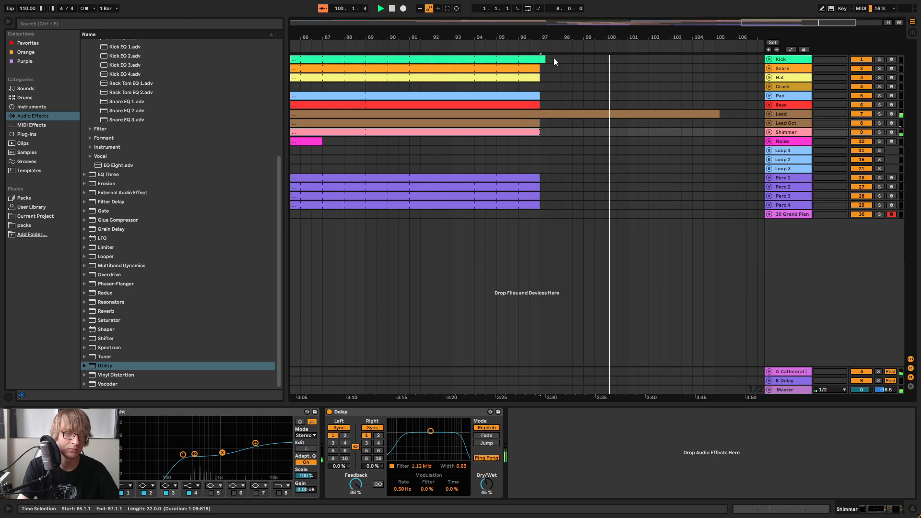
key("w")
left_click(686, 50)
left_click_drag(703, 39, 681, 87)
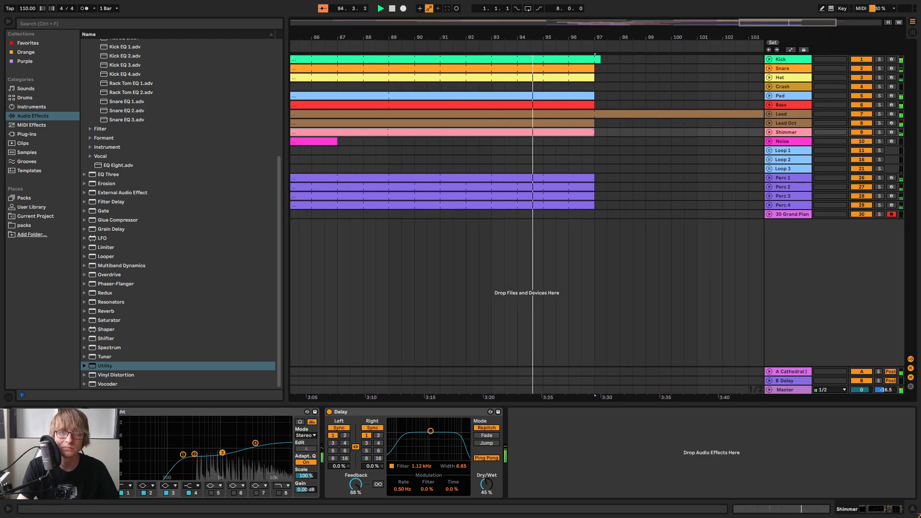
Try extending the ends of the Perc 3 and Perc 4 clips to bar 105
left_click_drag(751, 36, 532, 35)
left_click(444, 196)
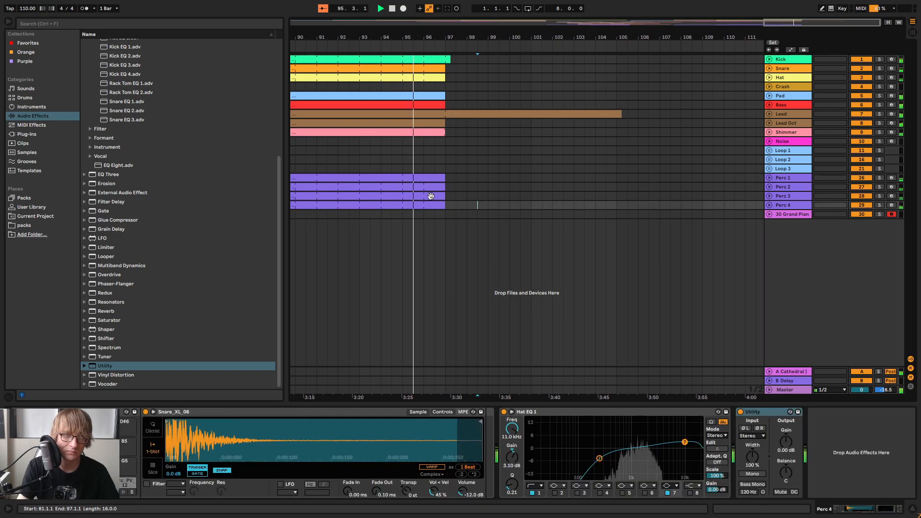
left_click_drag(444, 196, 616, 197)
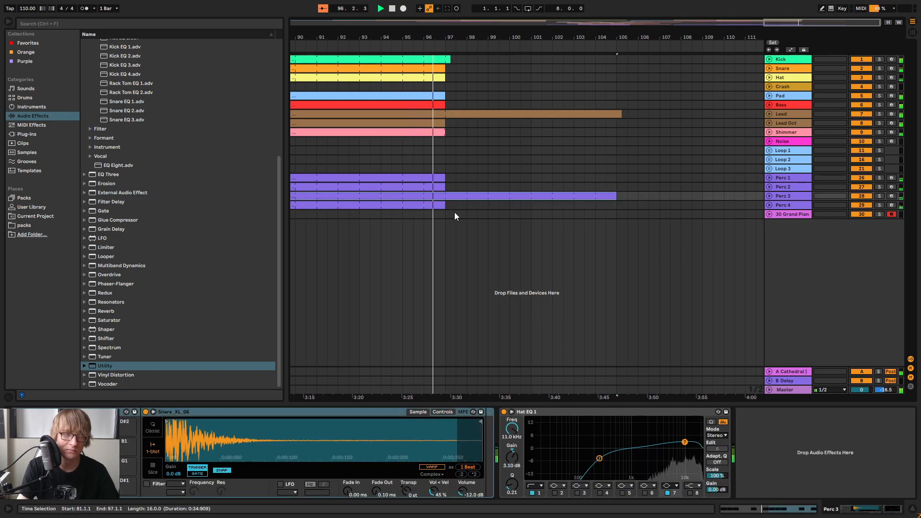
left_click_drag(445, 205, 618, 209)
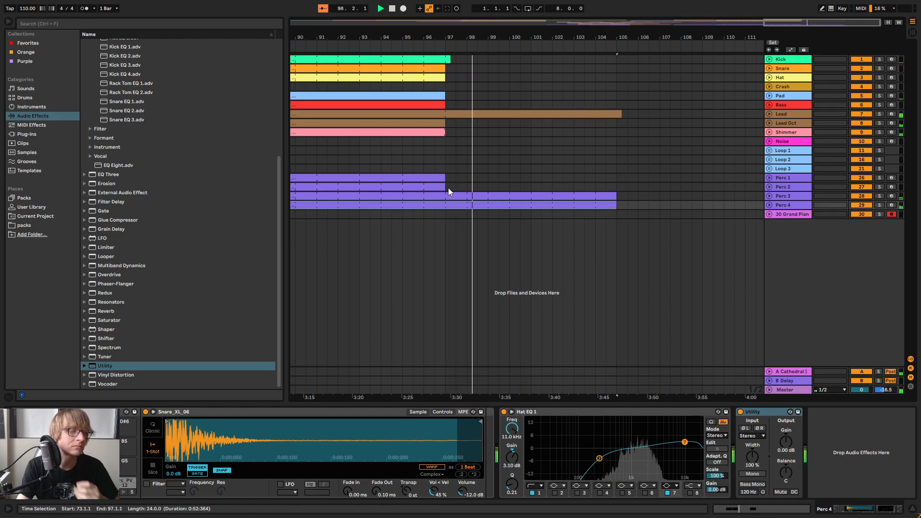
Extend the Perc 2 clip's end to bar 105 and return the Perc 3 and Perc 4 ends to bar 97
mouse_move(445, 188)
left_mouse_down()
mouse_move(630, 192)
mouse_move(446, 196)
left_mouse_up()
left_click(612, 196)
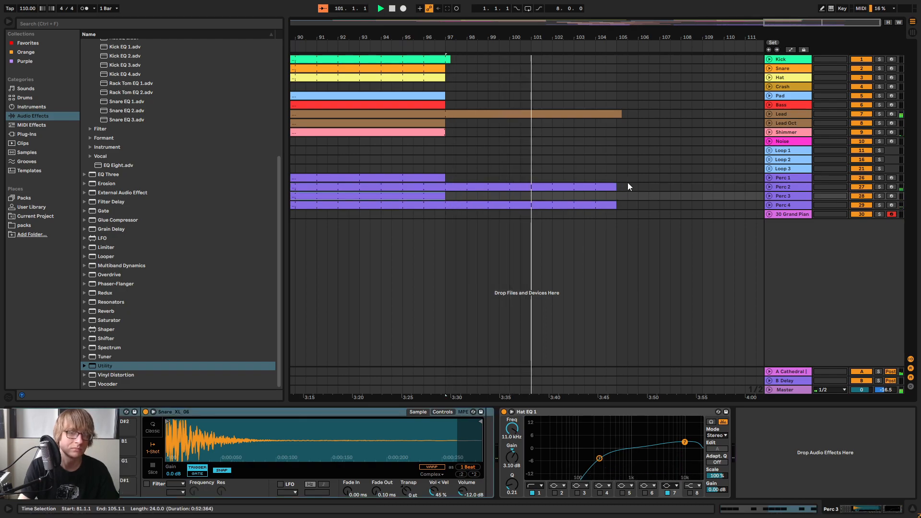
left_click_drag(614, 205, 445, 205)
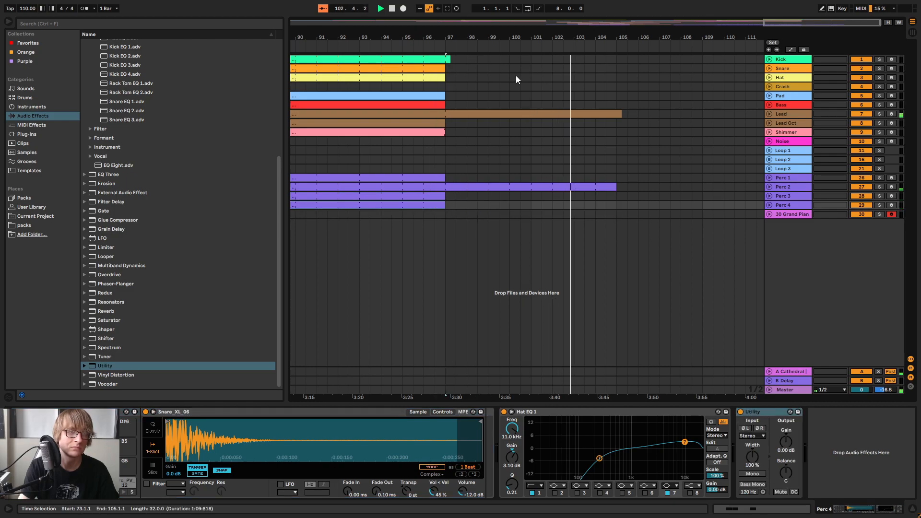
Unfold the Lead and Perc 2 tracks to examine their clip endings near bar 105, and replay the transition around bar 97
left_click(516, 76)
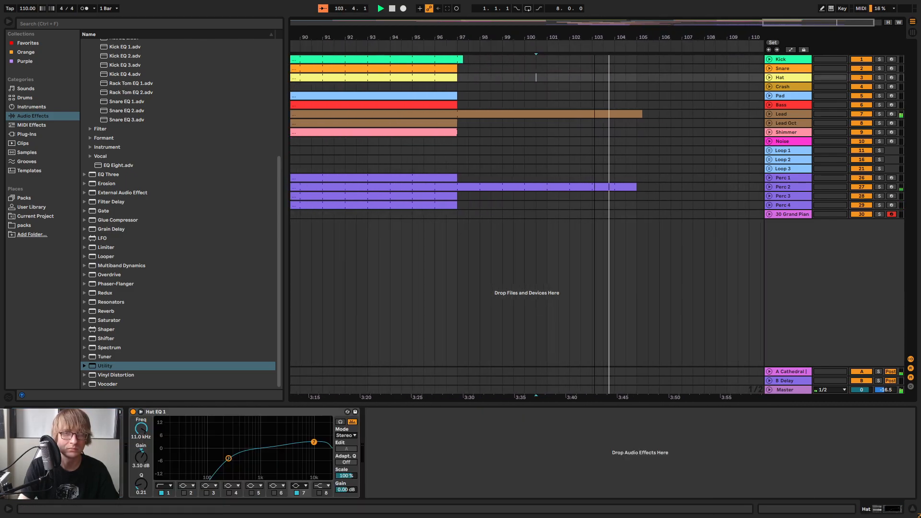
left_click(768, 114)
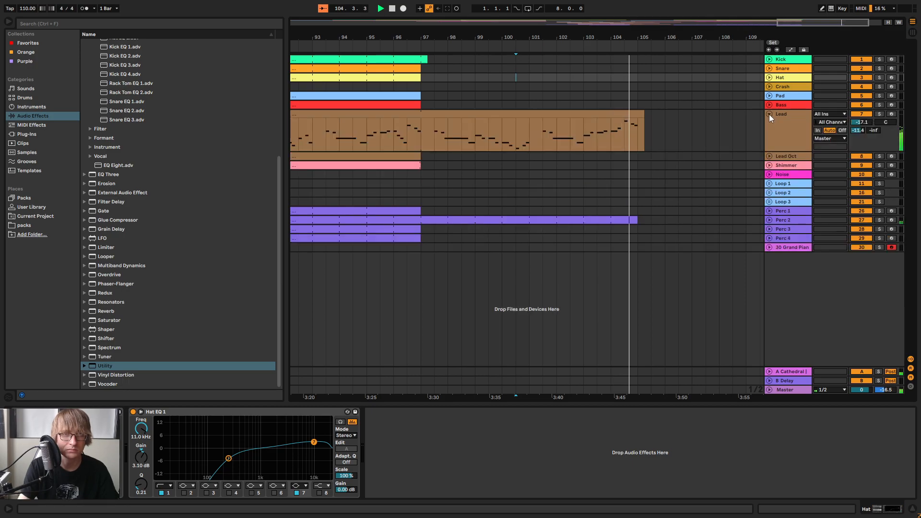
left_click(769, 116)
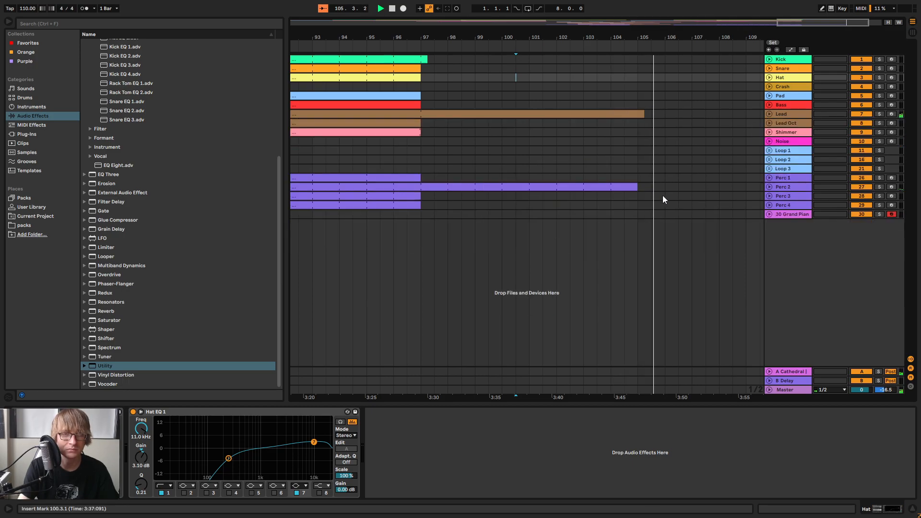
left_click(768, 187)
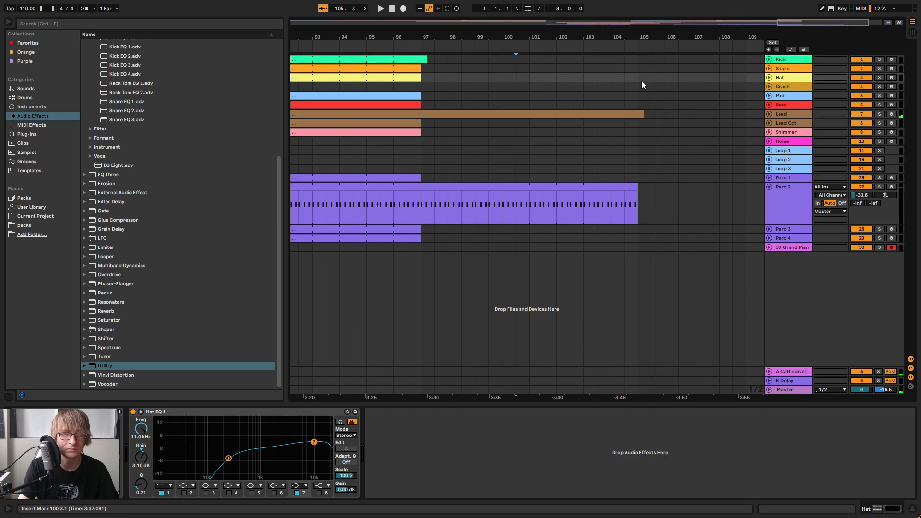
left_click_drag(641, 37, 607, 197)
left_click(531, 42)
left_click_drag(598, 37, 657, 33)
left_click(769, 115)
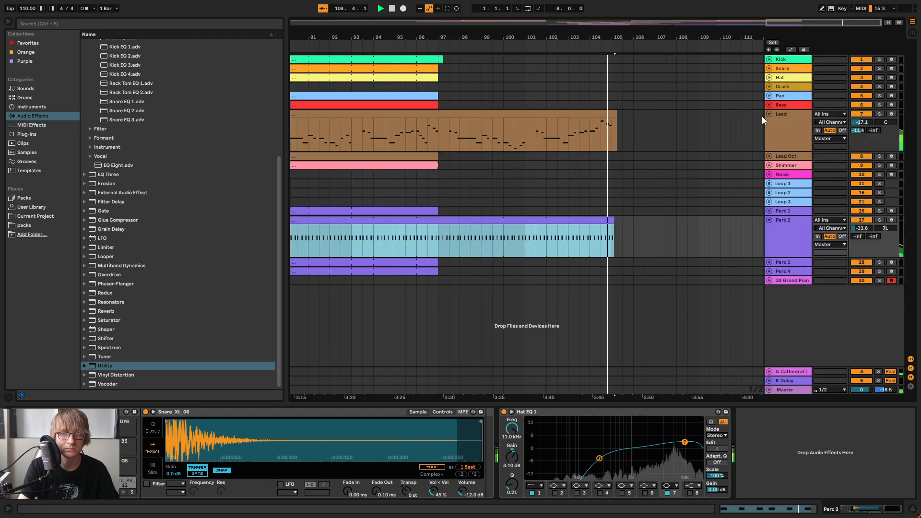
left_click(417, 47)
left_click_drag(433, 38, 559, 14)
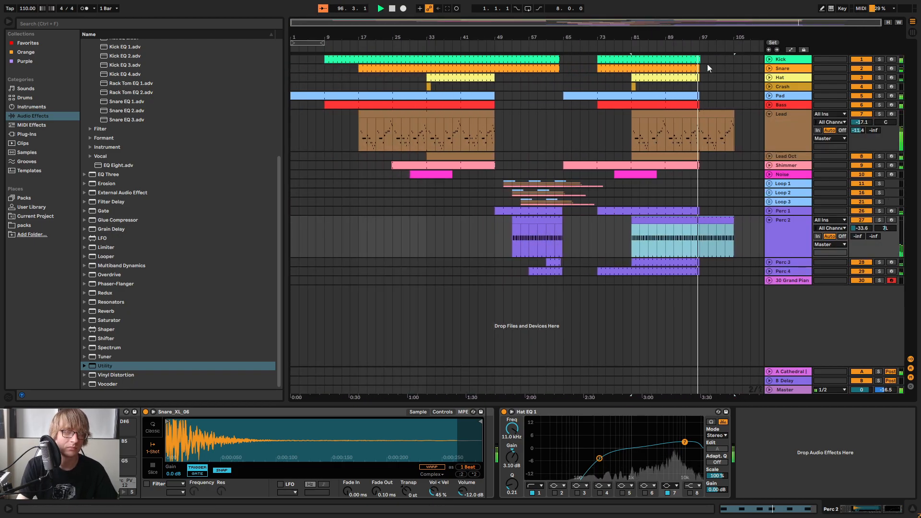
Examine the device chains on the Lead and Pad tracks and browse back up the audio effects list
left_click(780, 131)
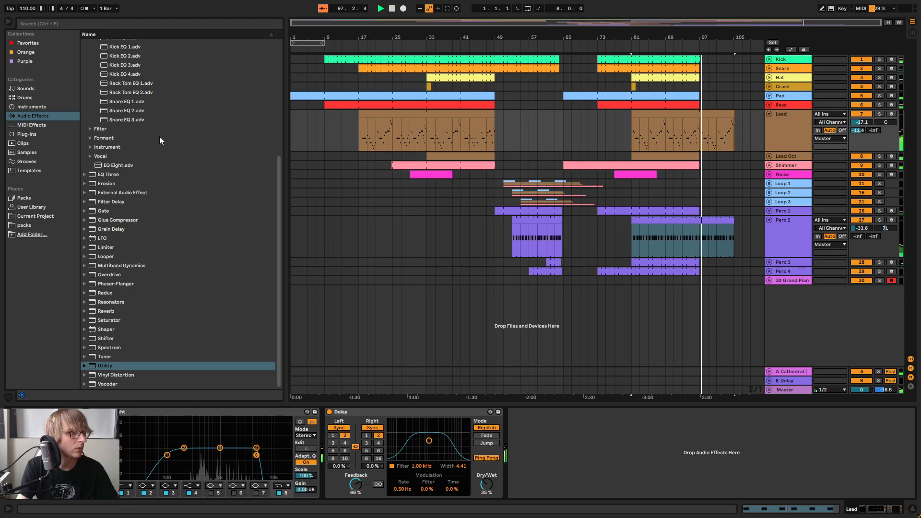
left_click(790, 96)
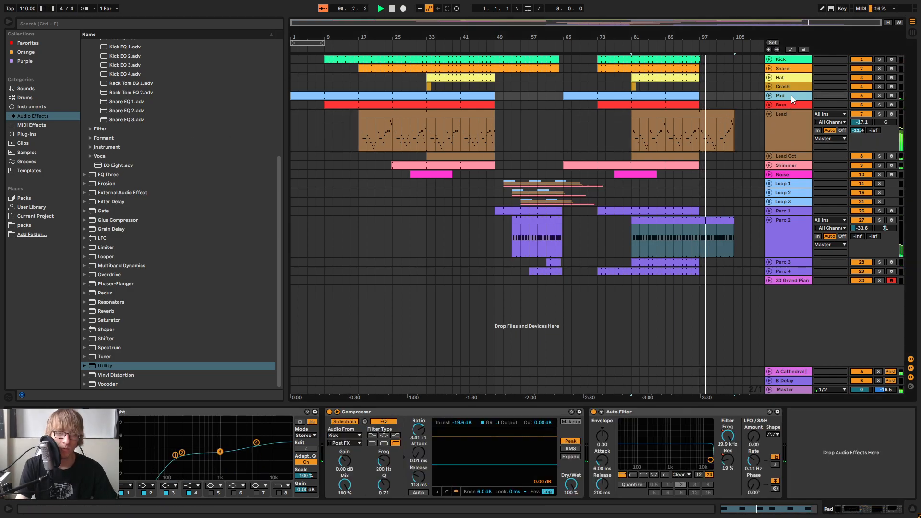
left_click(791, 134)
scroll(174, 145, "up", 8)
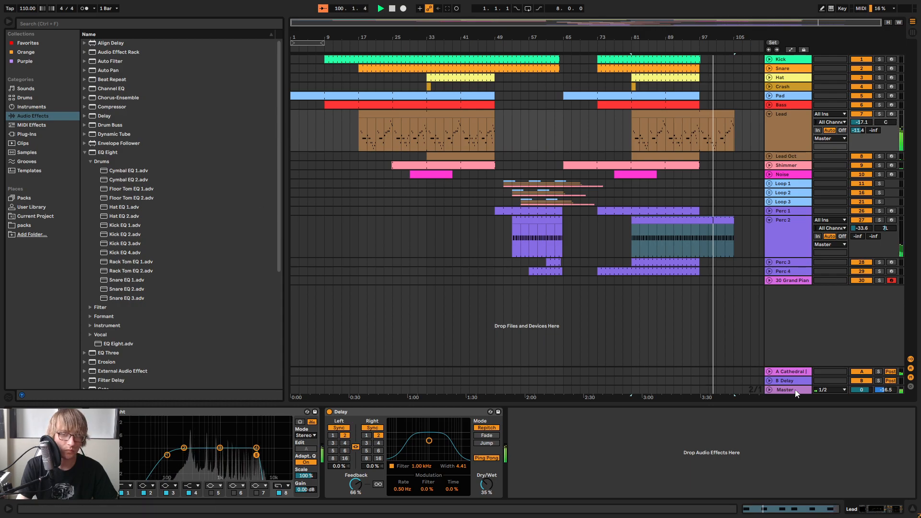
Try an Auto Pan on the Master track and use an Auto Filter there instead
left_click(779, 388)
left_click_drag(110, 71, 122, 81)
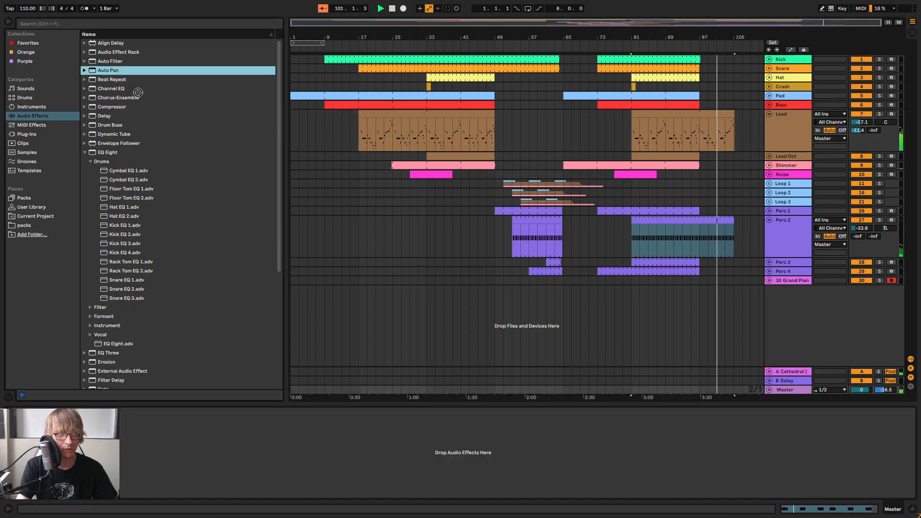
left_click_drag(293, 483, 278, 485)
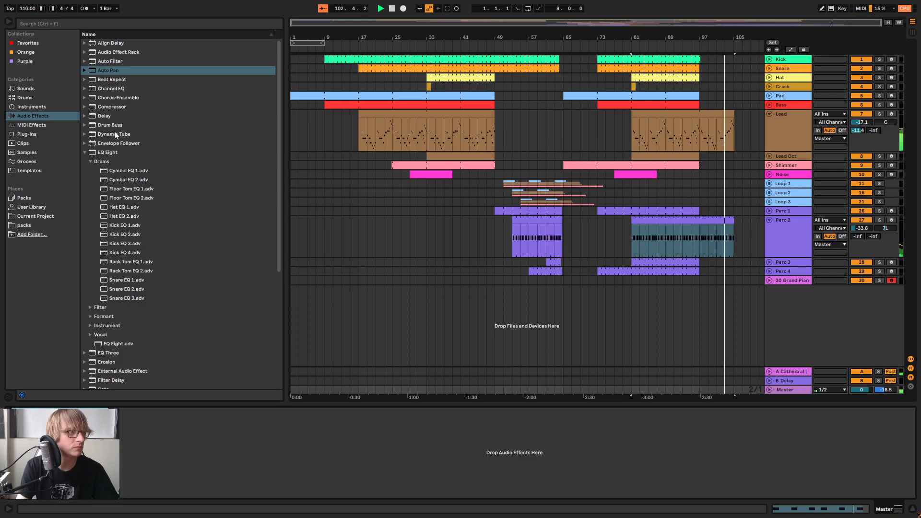
left_click_drag(113, 60, 373, 432)
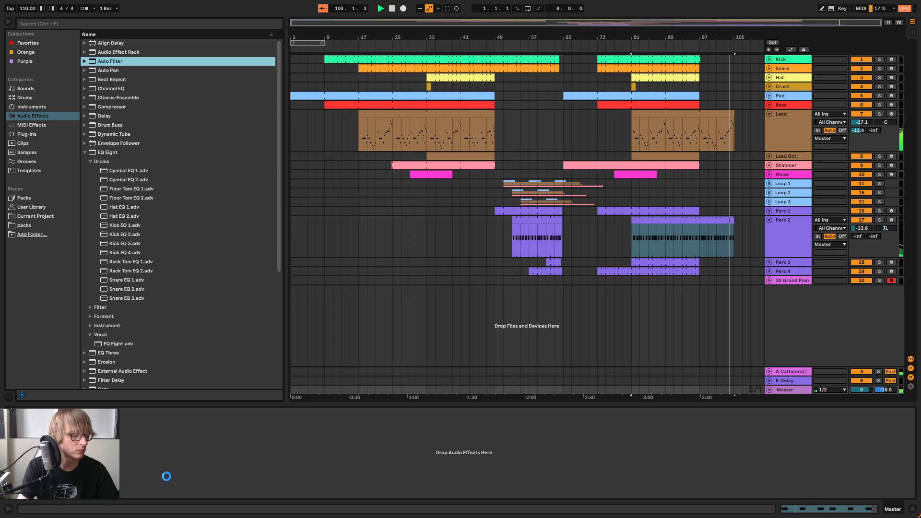
left_click_drag(166, 476, 166, 477)
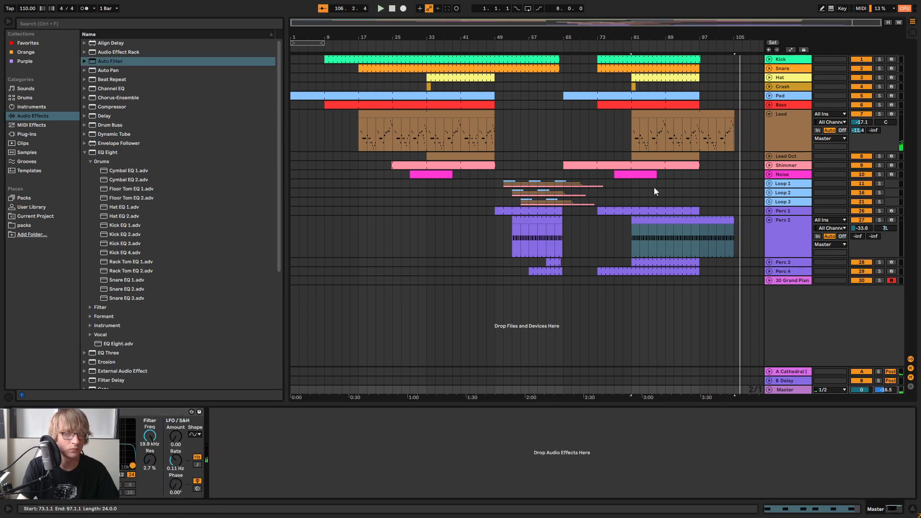
Try sweeping the Master Auto Filter's frequency down to about 551 Hz with raised resonance while playing the outro, and reset the filter
left_click(694, 47)
left_click_drag(703, 38, 587, 77)
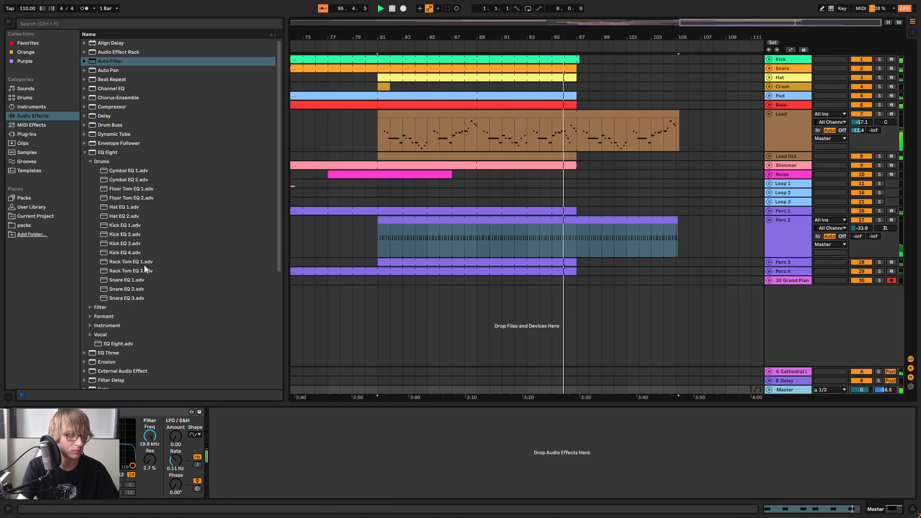
left_click(10, 412)
left_click(10, 412)
left_click_drag(132, 465, 113, 448)
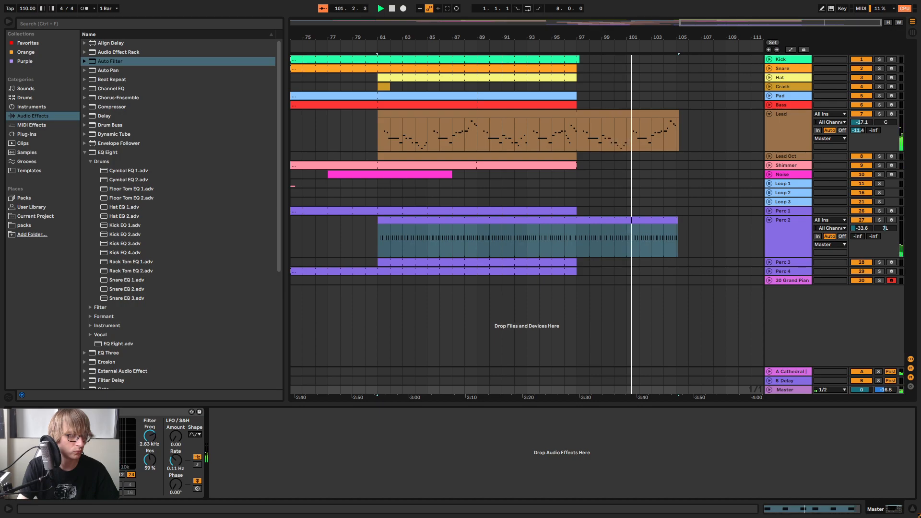
left_click_drag(101, 445, 99, 447)
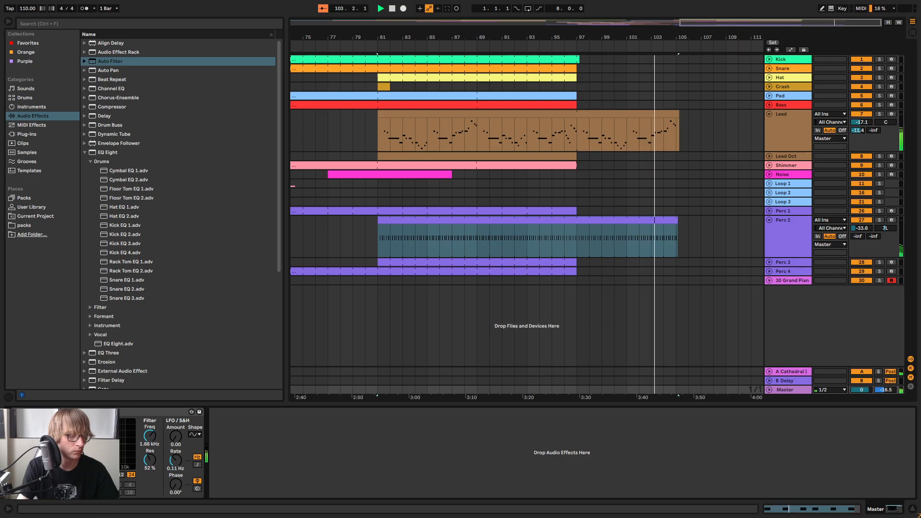
left_click_drag(96, 448, 90, 447)
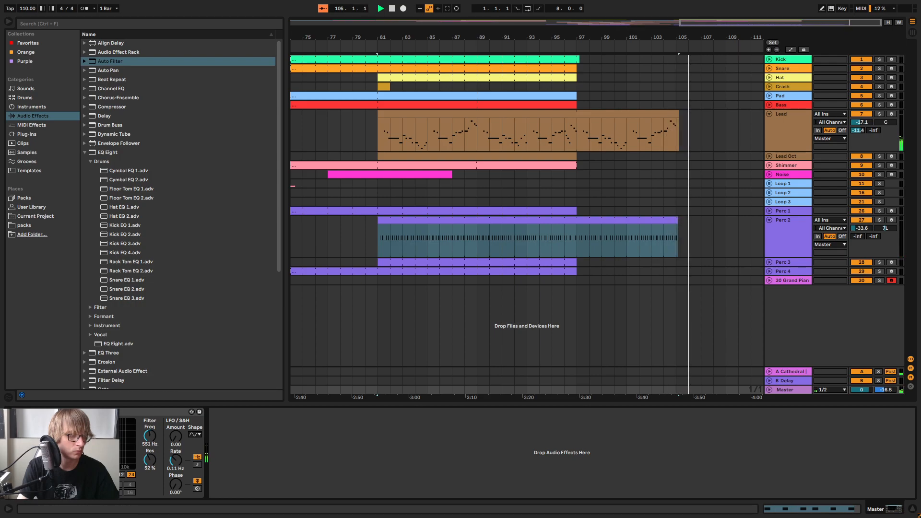
left_click_drag(73, 451, 132, 466)
key("space")
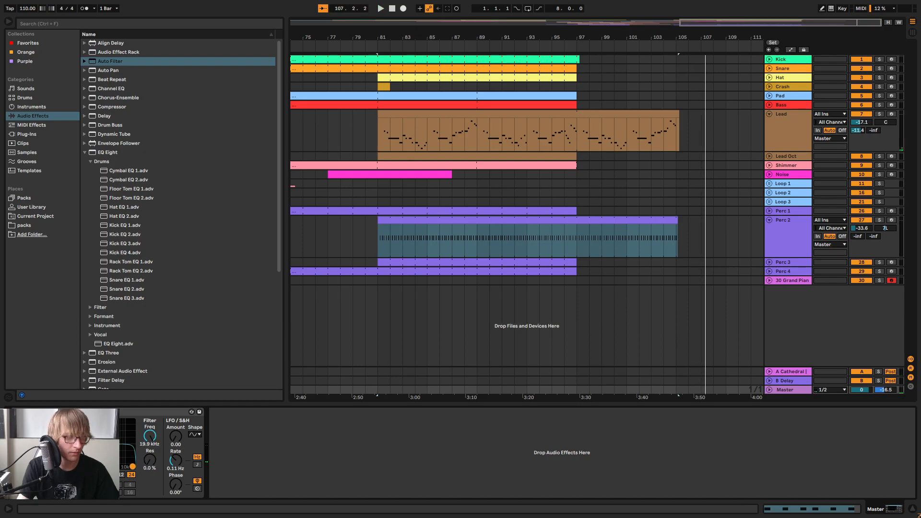
key("space")
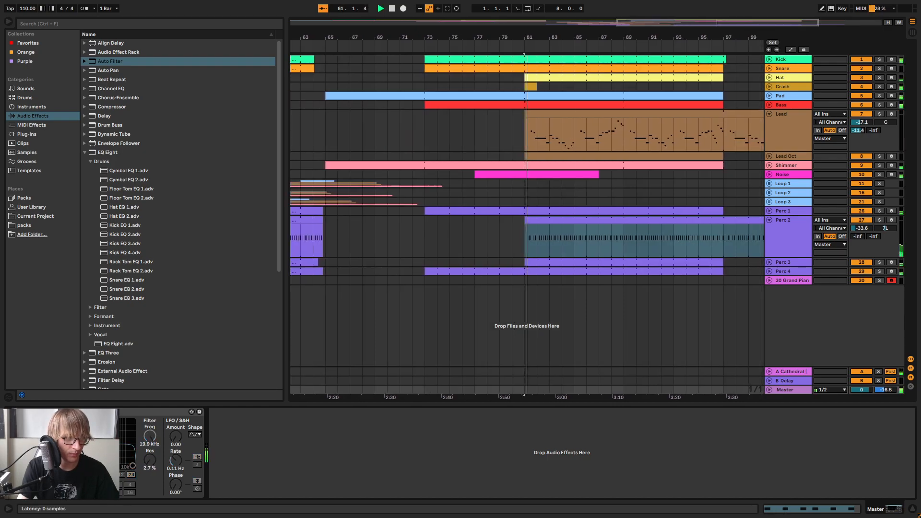
left_click_drag(729, 38, 537, 40)
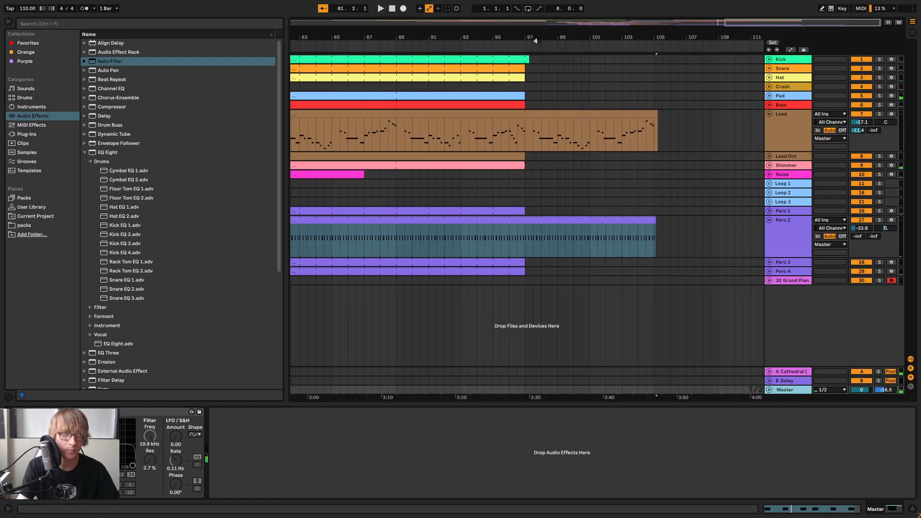
key("space")
key("space")
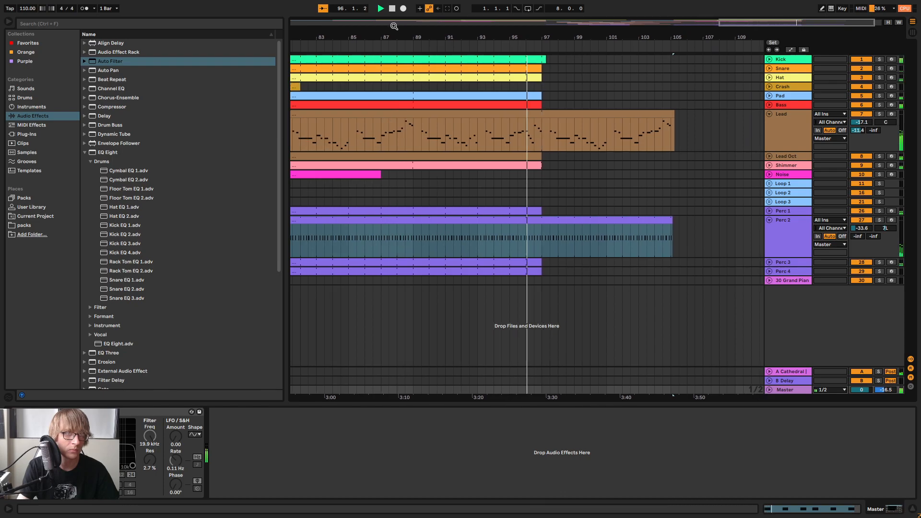
left_click(403, 9)
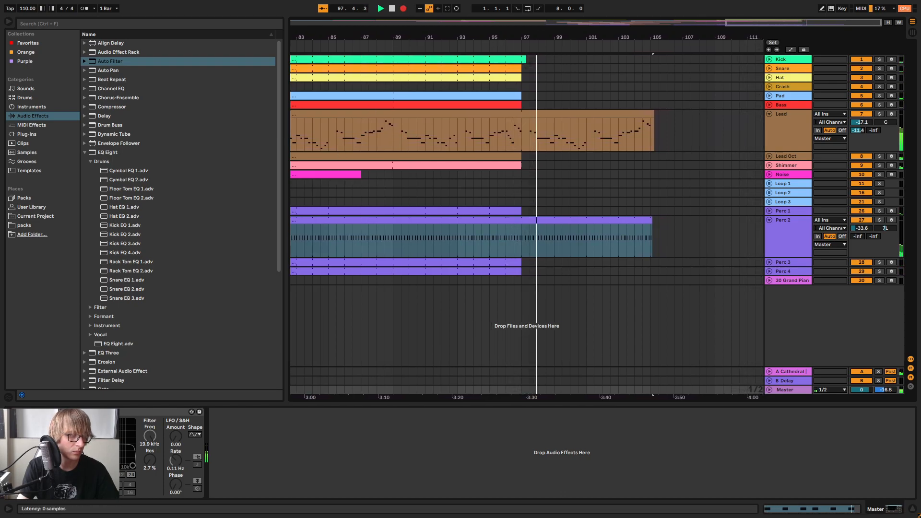
key("space")
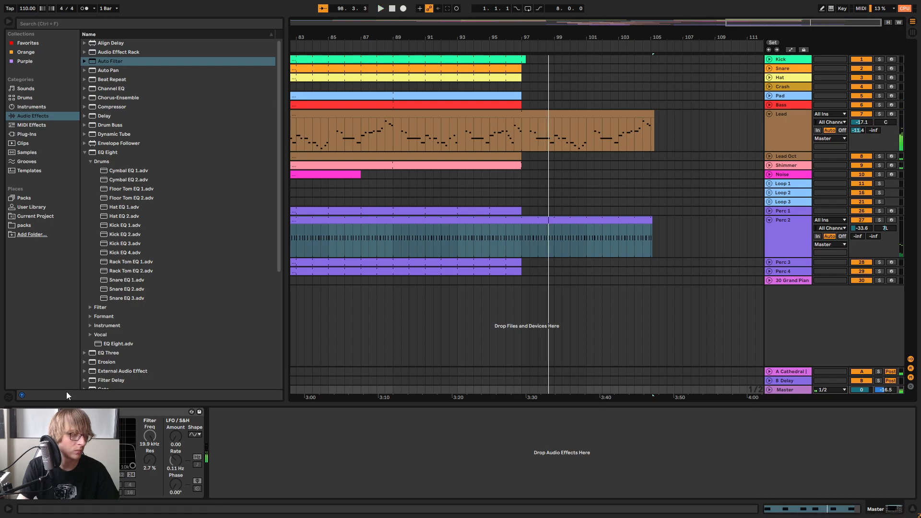
Try recording a falling frequency sweep with raised resonance on the Master Auto Filter from about bar 97
left_click(496, 48)
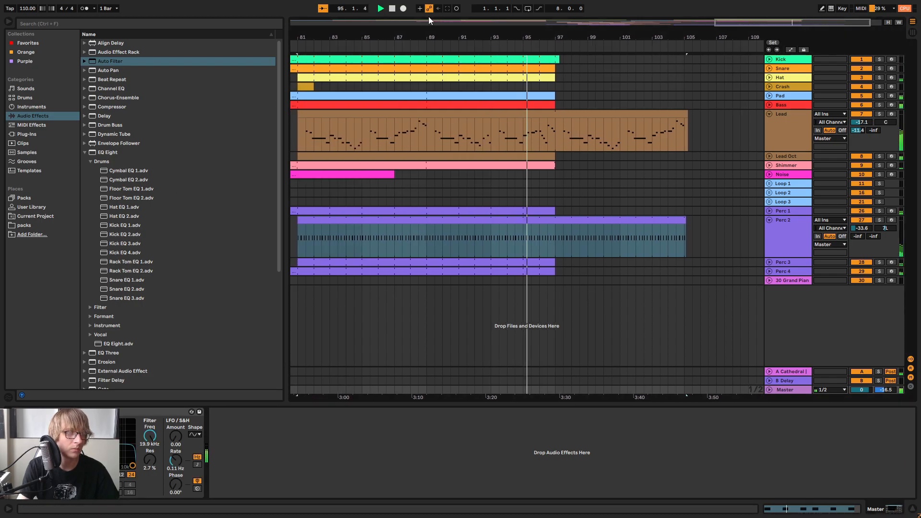
left_click(404, 8)
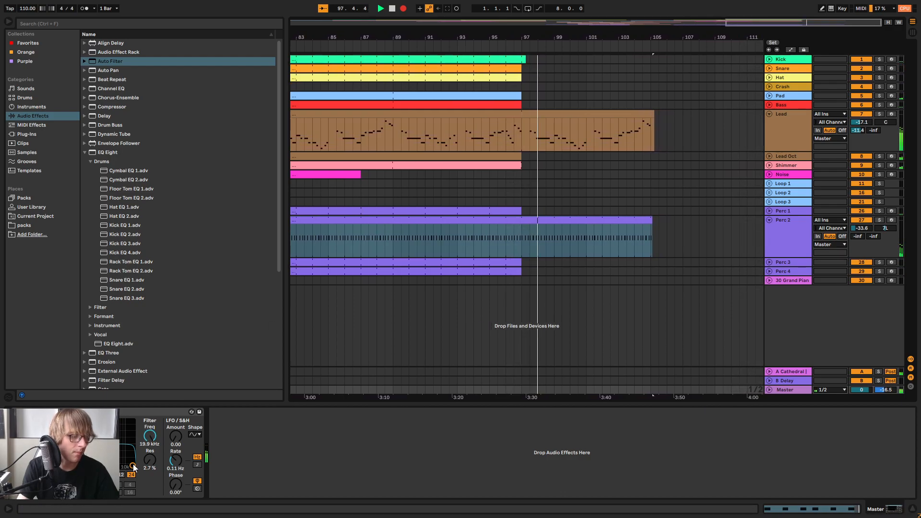
left_click_drag(133, 465, 115, 448)
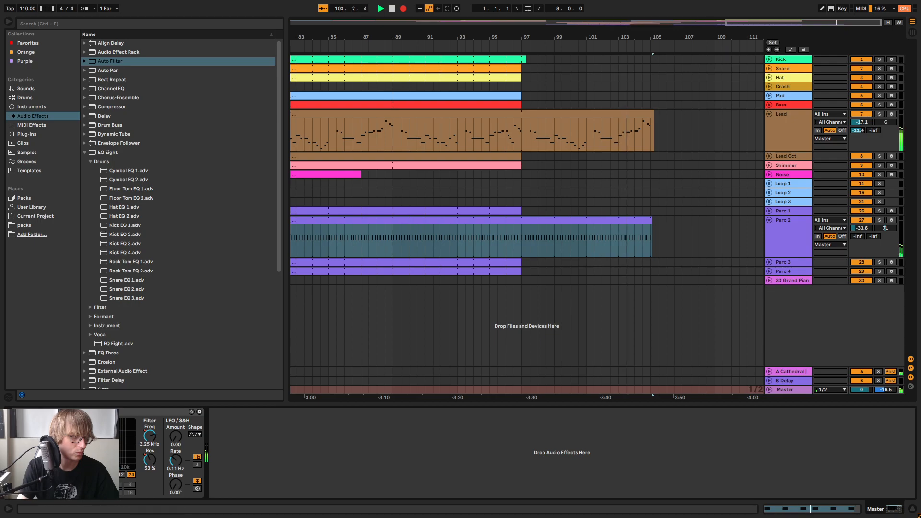
key("space")
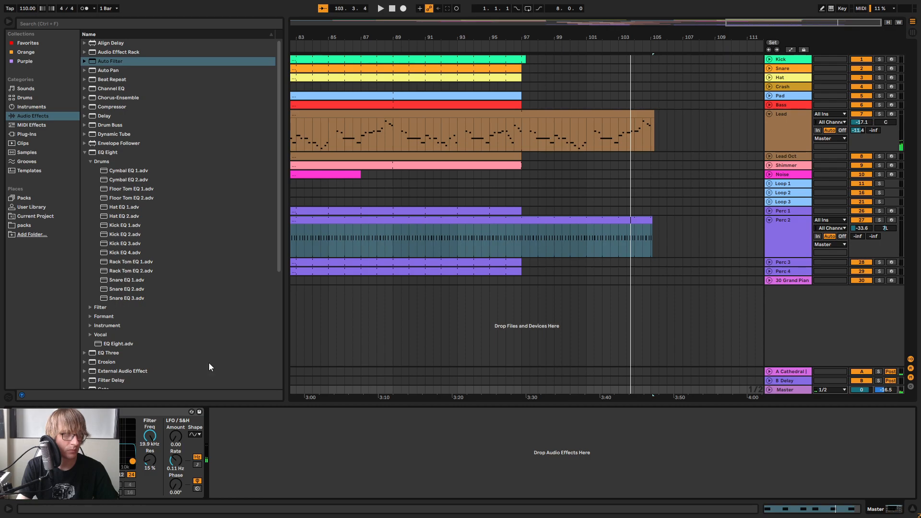
Record automation of the Master Auto Filter over the outro from about bar 97, ending at 148 Hz frequency and 13% resonance
left_click(472, 47)
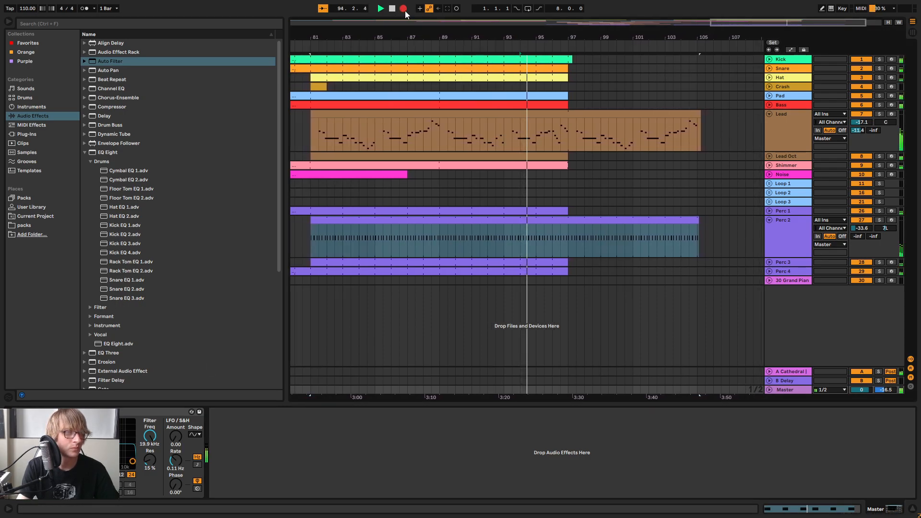
left_click(546, 47)
left_click(404, 8)
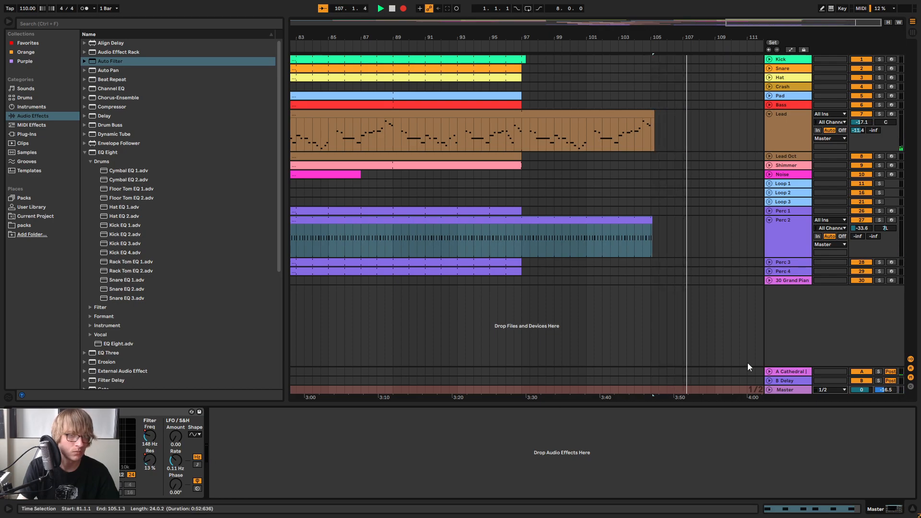
key("space")
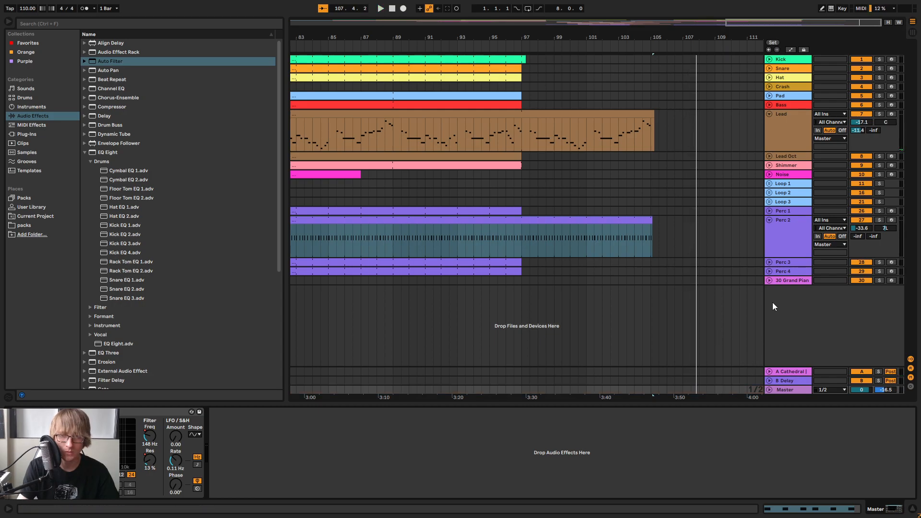
Unfold the Master track, show its automation, and replay the outro from just before bar 97
left_click(769, 389)
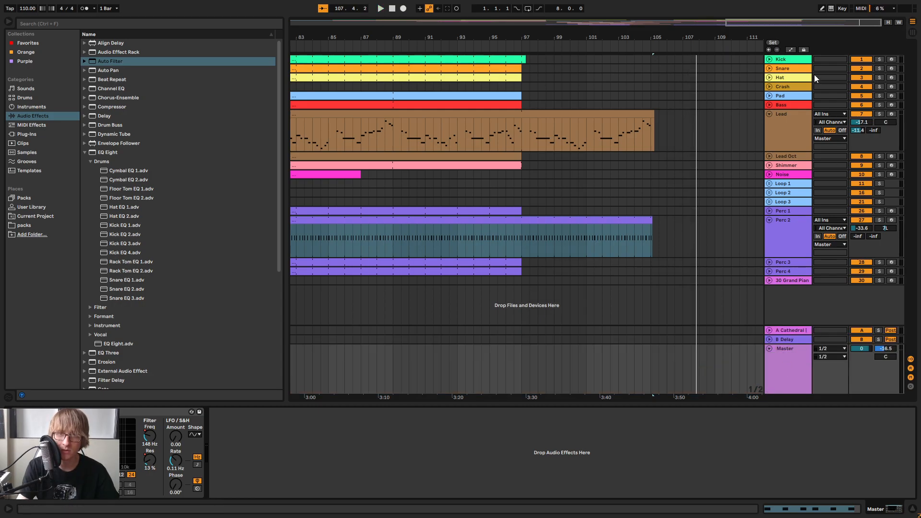
left_click(790, 50)
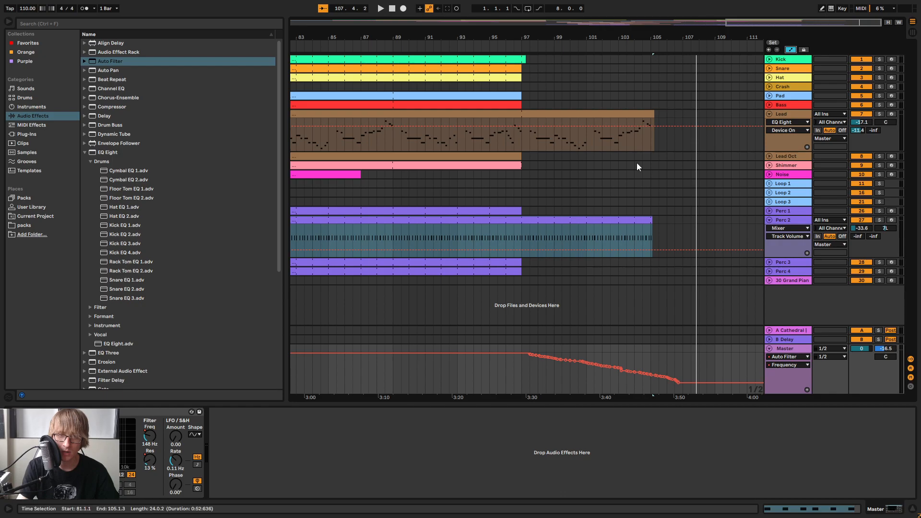
left_click(513, 51)
left_click_drag(603, 34, 561, 49)
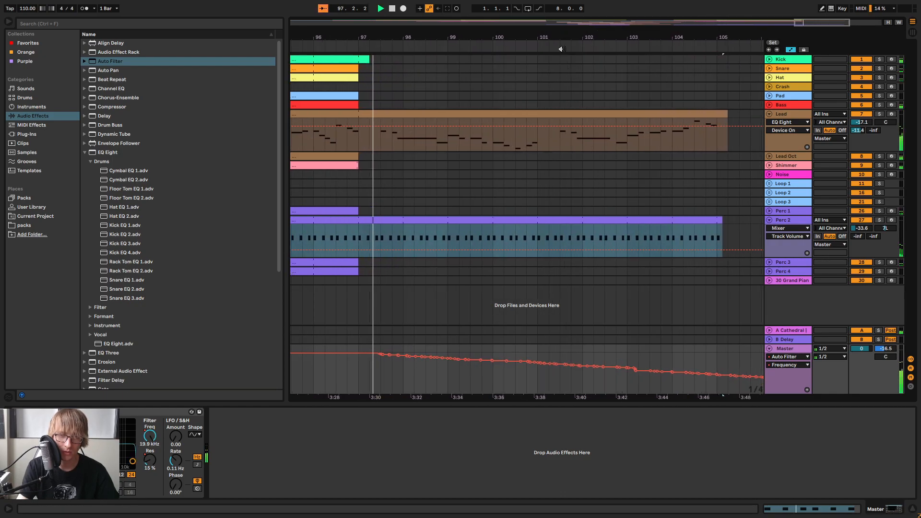
Inspect the Master Auto Filter's Resonance automation and return the lane to Frequency
left_click(790, 365)
left_click(781, 212)
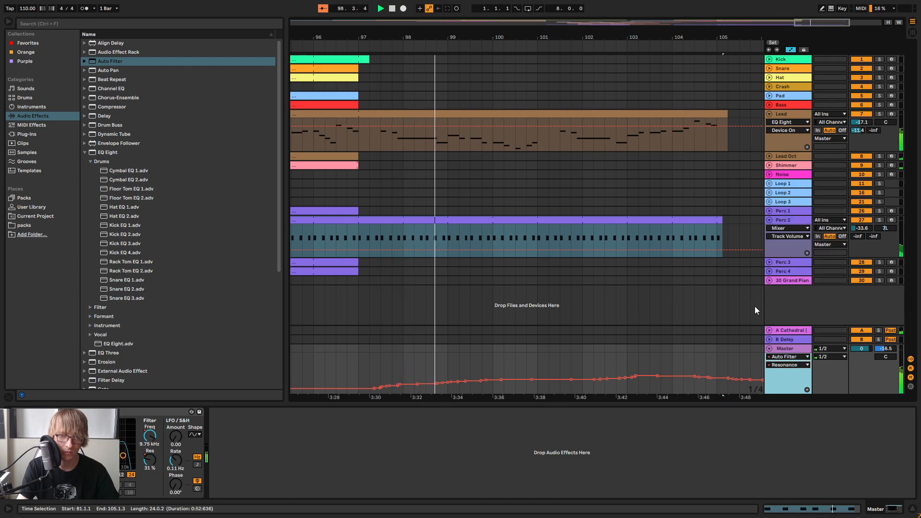
left_click(790, 365)
left_click(790, 205)
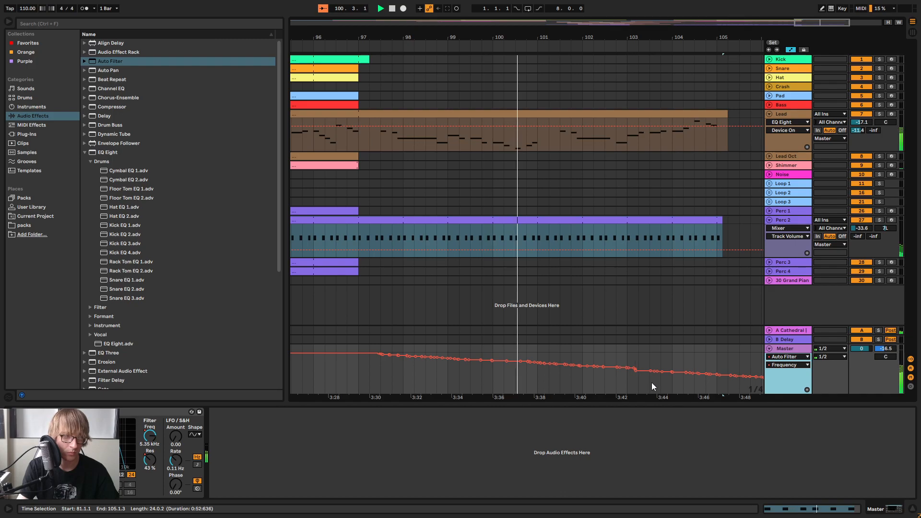
Smooth the Master Auto Filter's Frequency automation between 103.3.1 and 105.3.1 into a straight line and replay that passage
left_click_drag(646, 36, 530, 139)
left_click_drag(497, 387, 527, 376)
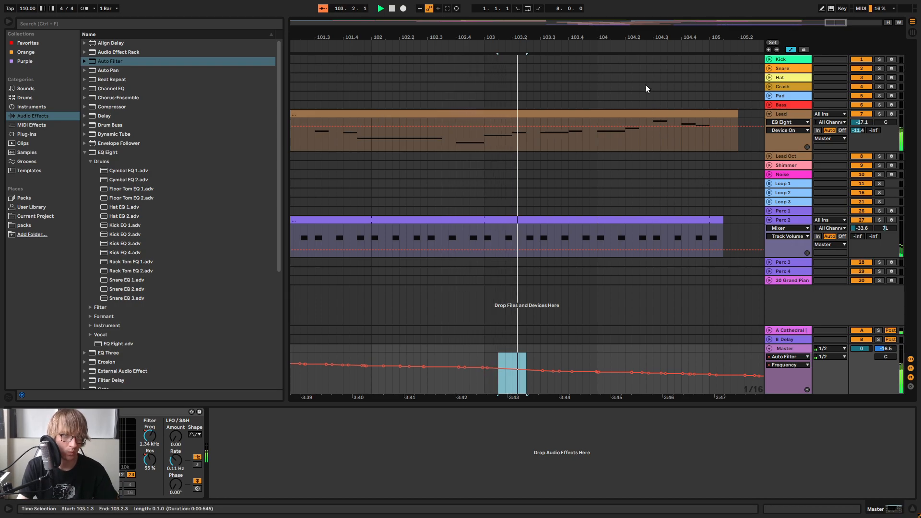
left_click_drag(658, 36, 575, 18)
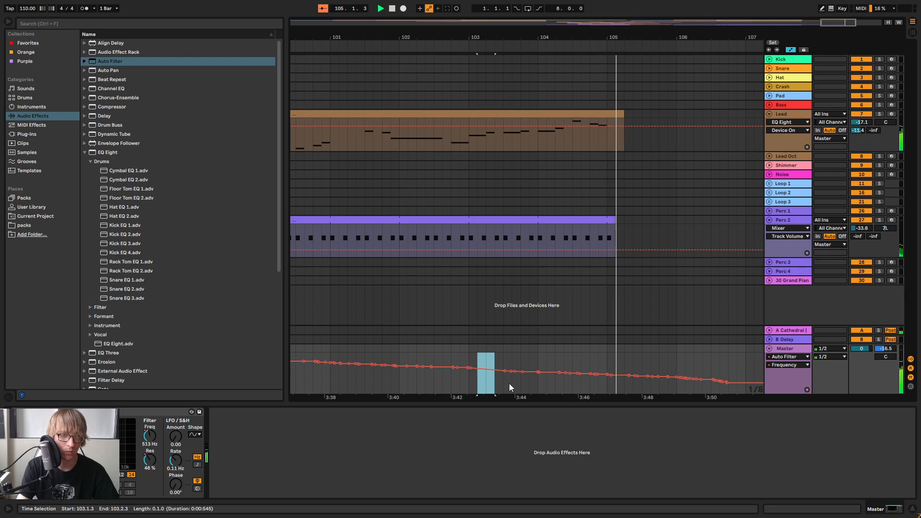
left_click_drag(503, 381, 641, 390)
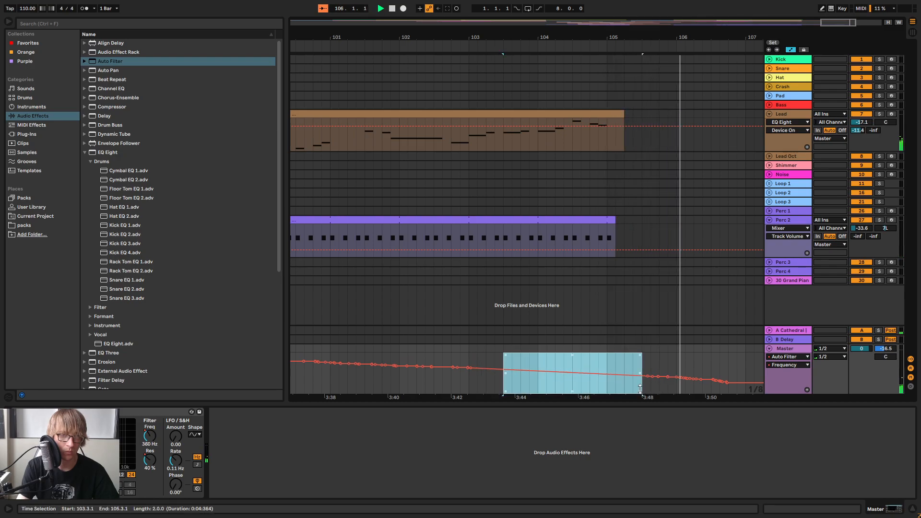
left_click(380, 49)
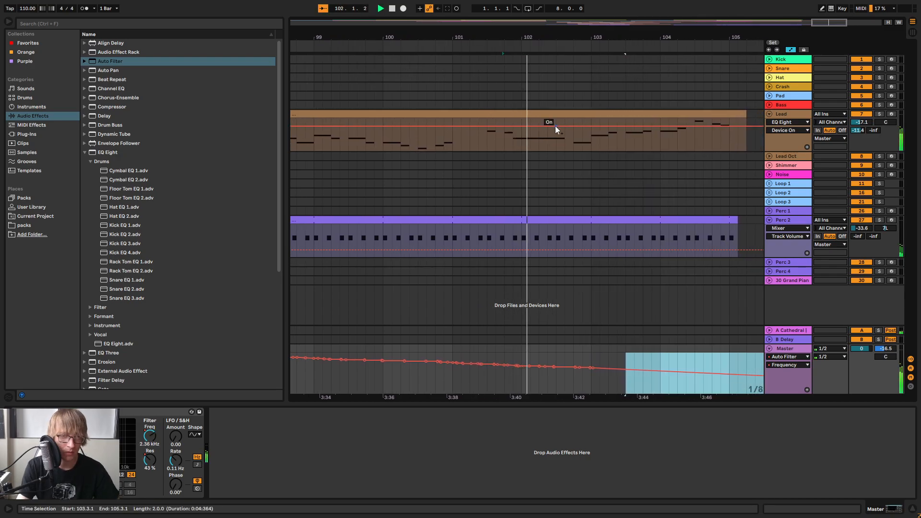
Show the Master Auto Filter's Resonance automation, check its curve up to bar 106, and stop playback
left_click(787, 365)
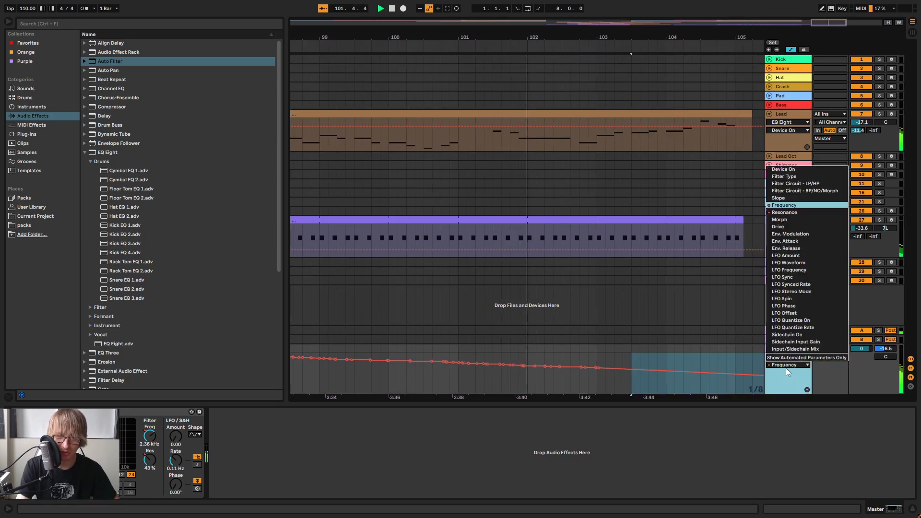
left_click(784, 212)
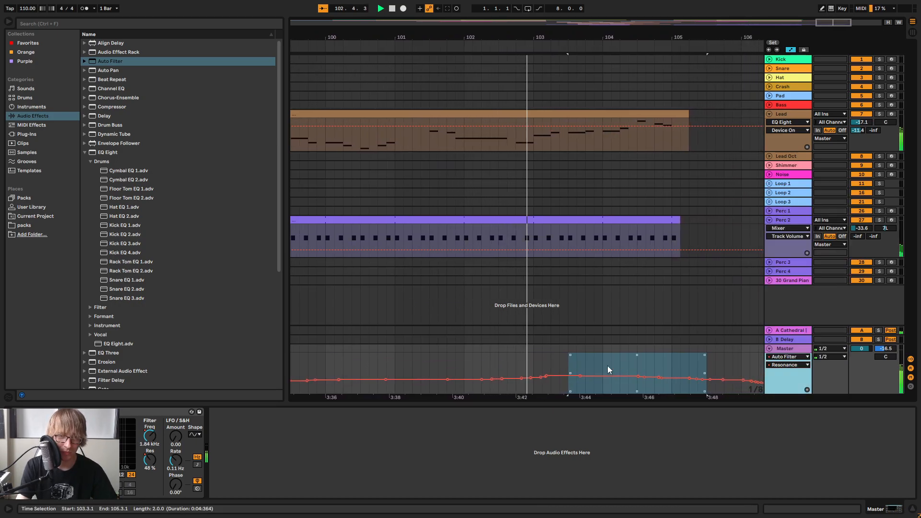
left_click(690, 354)
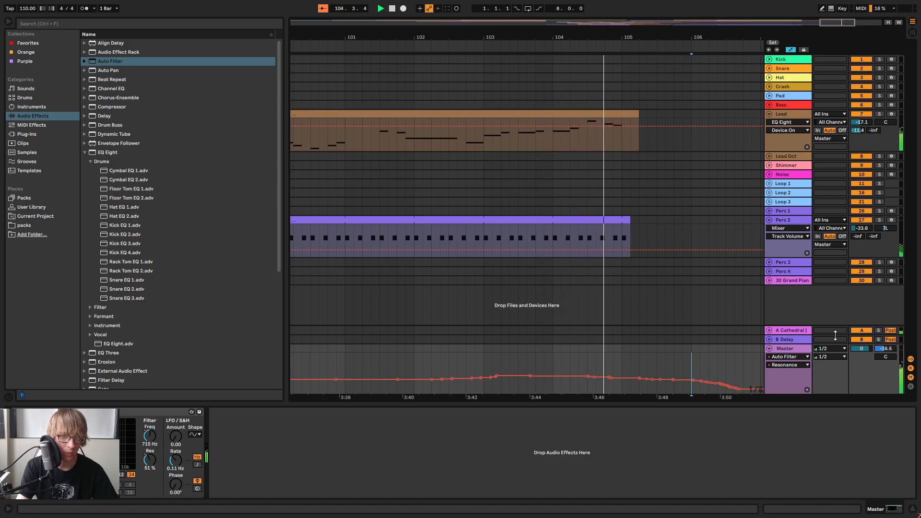
left_click_drag(681, 36, 683, 4)
key("space")
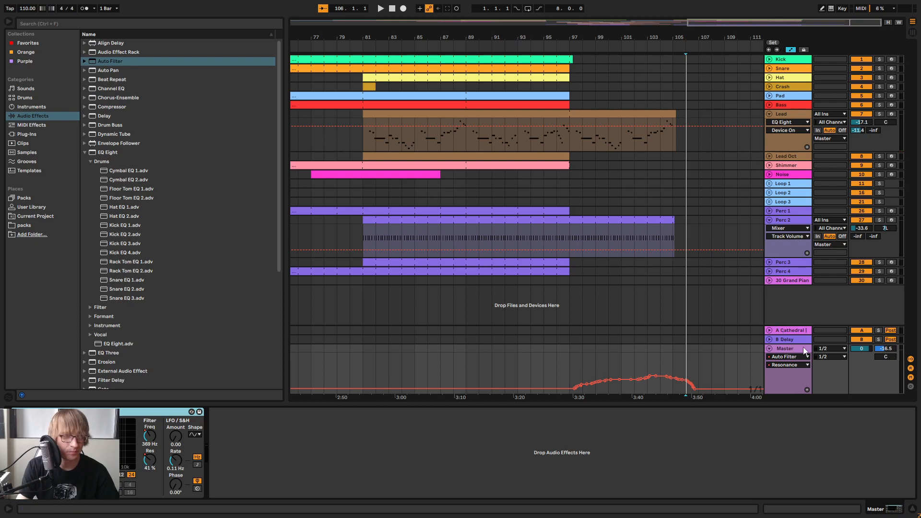
Automate the Master Auto Filter's Device On parameter to be off before bar 97 and on from bar 97
left_click(789, 219)
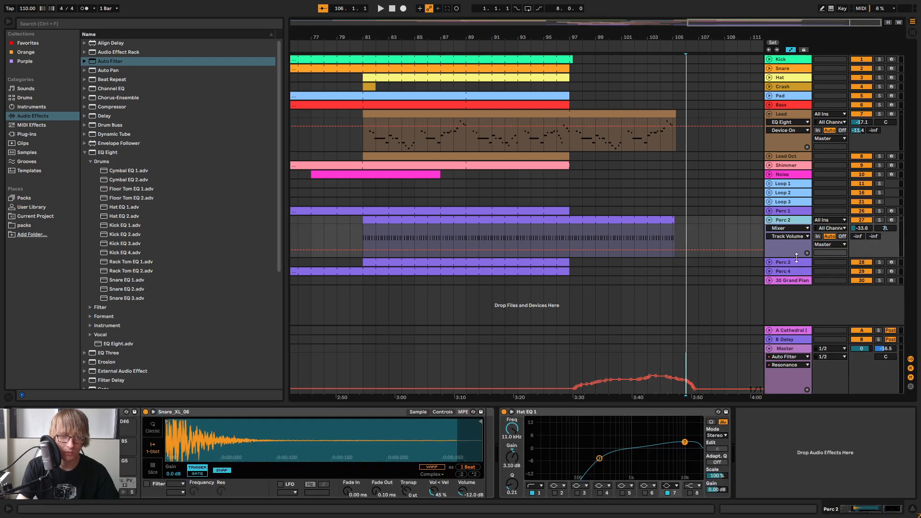
left_click(790, 350)
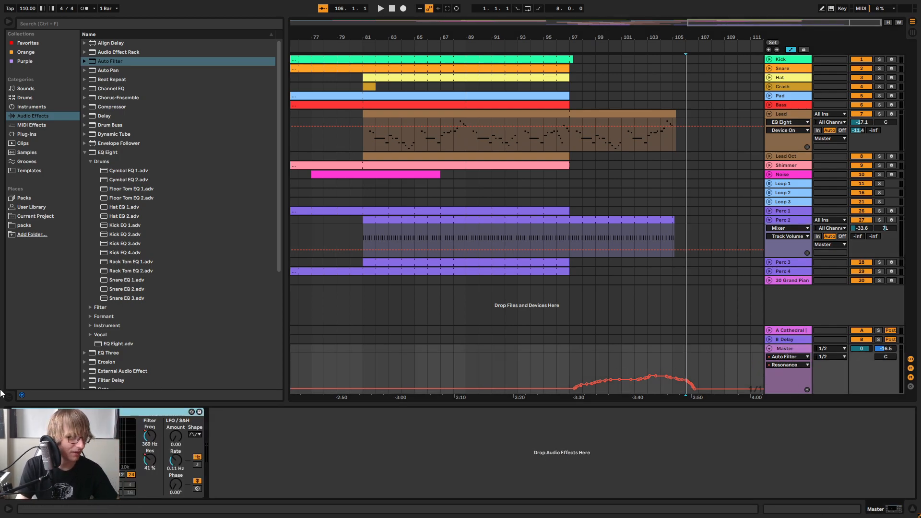
left_click(16, 412)
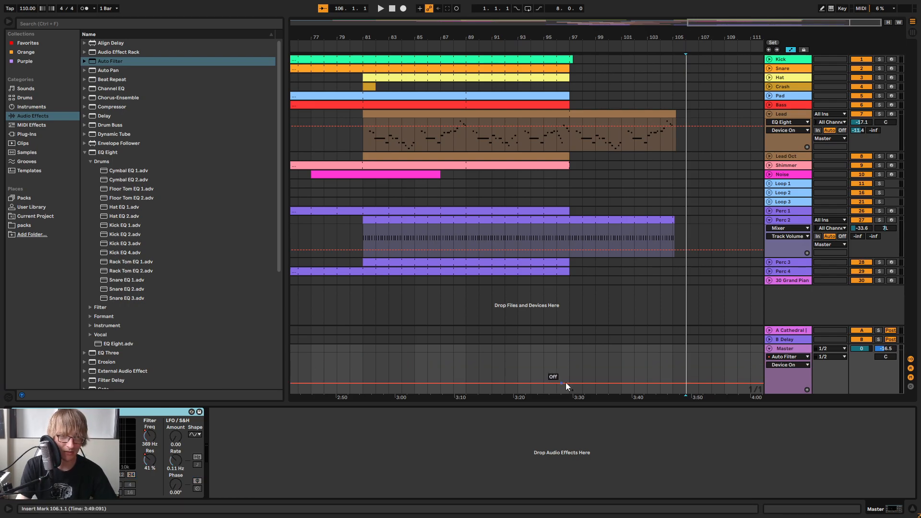
left_click_drag(586, 383, 586, 363)
left_click(549, 47)
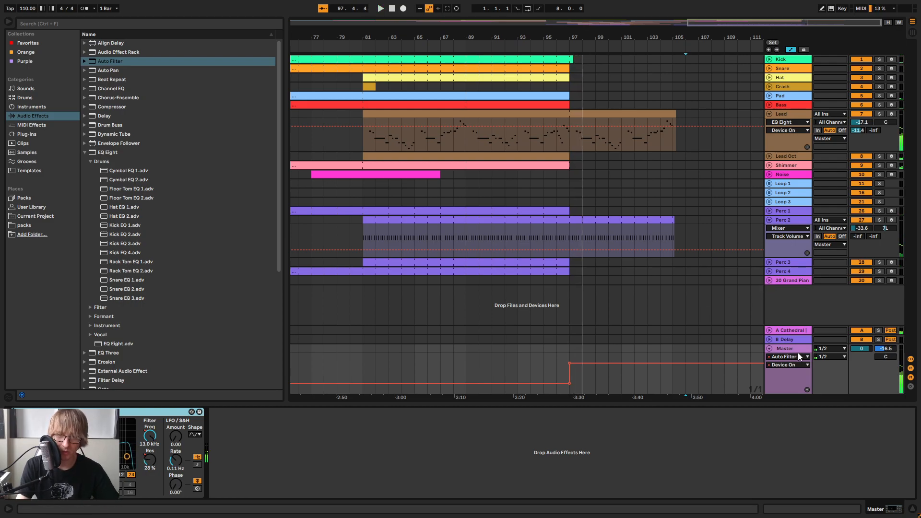
Copy the automated Auto Filter from the Master track to the end of the Lead and Perc 2 device chains
left_click(317, 435)
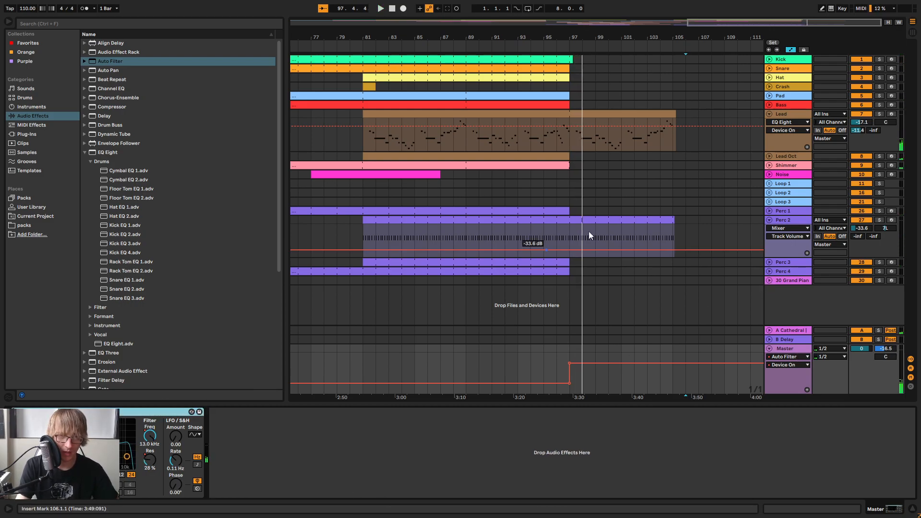
left_click(780, 118)
right_click(693, 452)
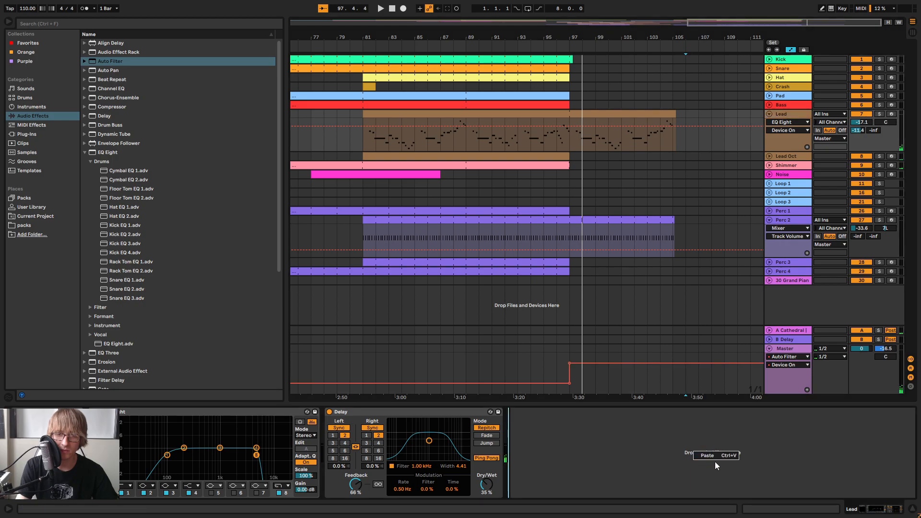
left_click(788, 221)
right_click(825, 447)
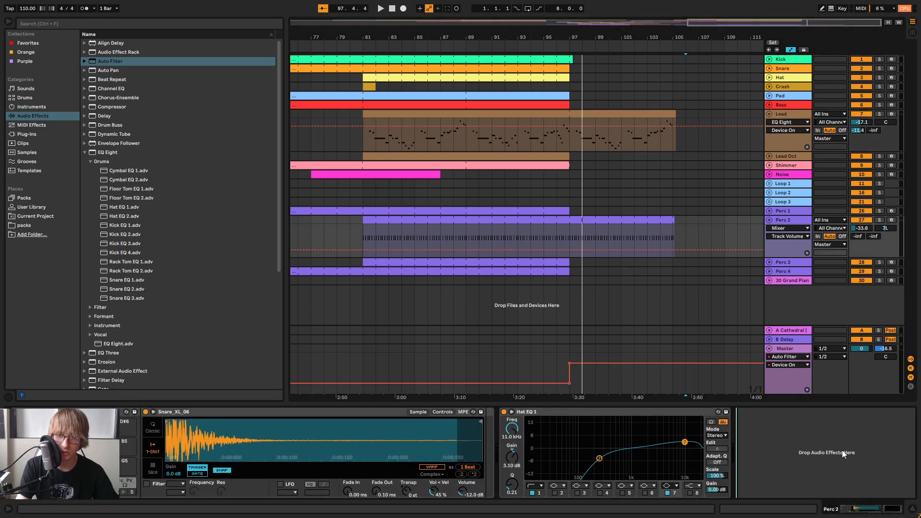
Delete the Auto Filter from the Master track and replay the outro from just before bar 97
left_click(778, 348)
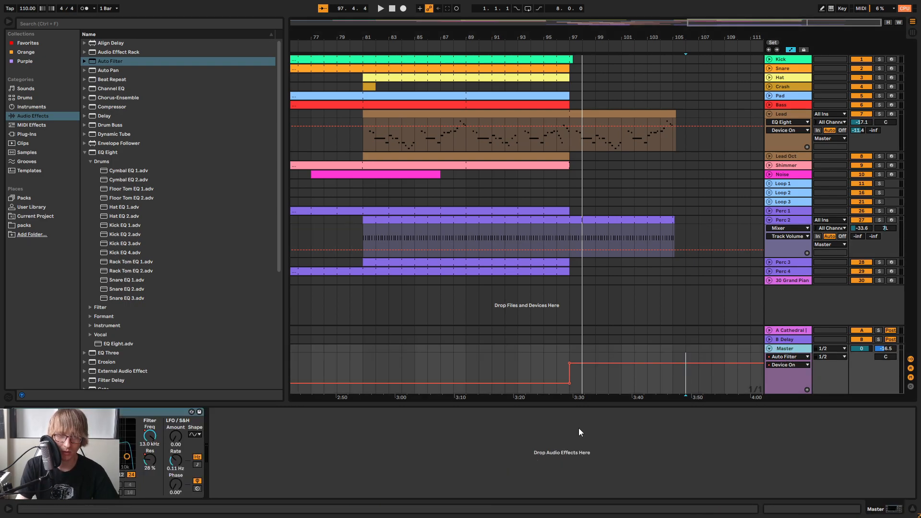
key("Delete")
left_click(558, 44)
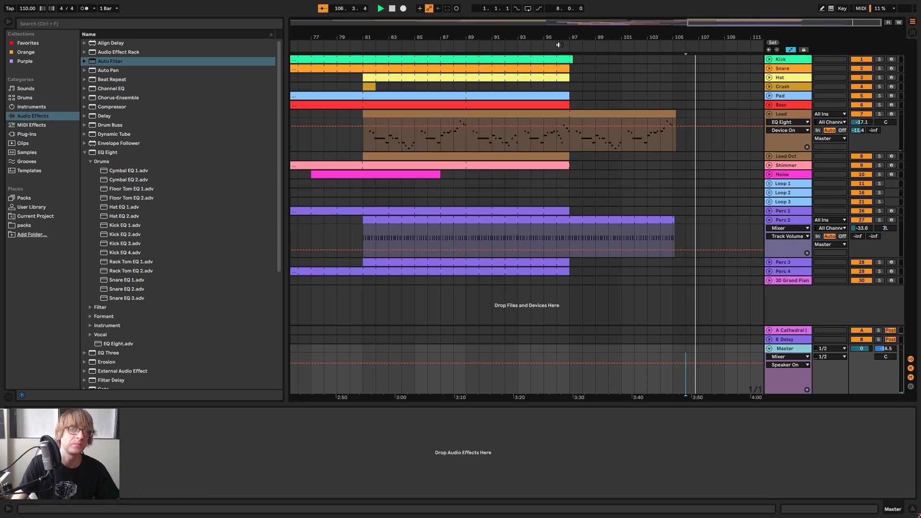
key("space")
Audition the arrangement from about bar 89, bar 71 and bar 50
left_click_drag(660, 38, 662, 20)
left_click(669, 45)
left_click(592, 45)
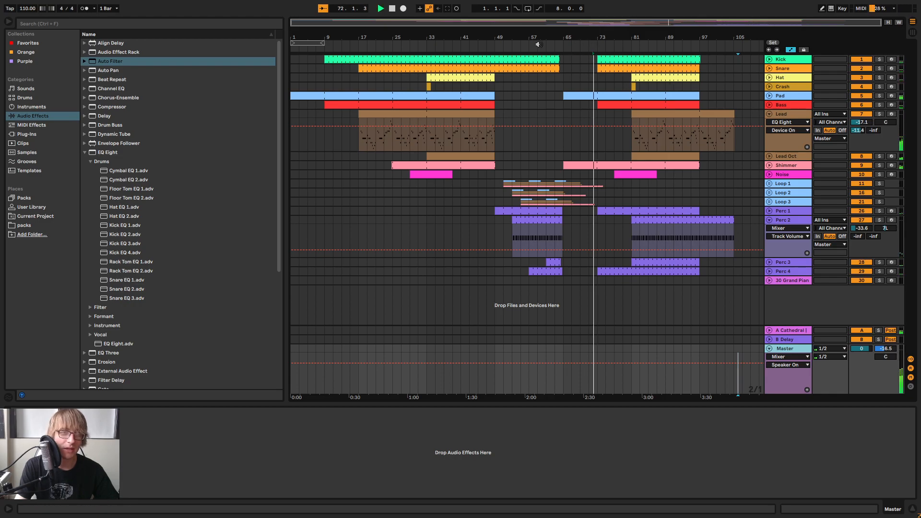
left_click(499, 44)
left_click_drag(528, 42, 529, 77)
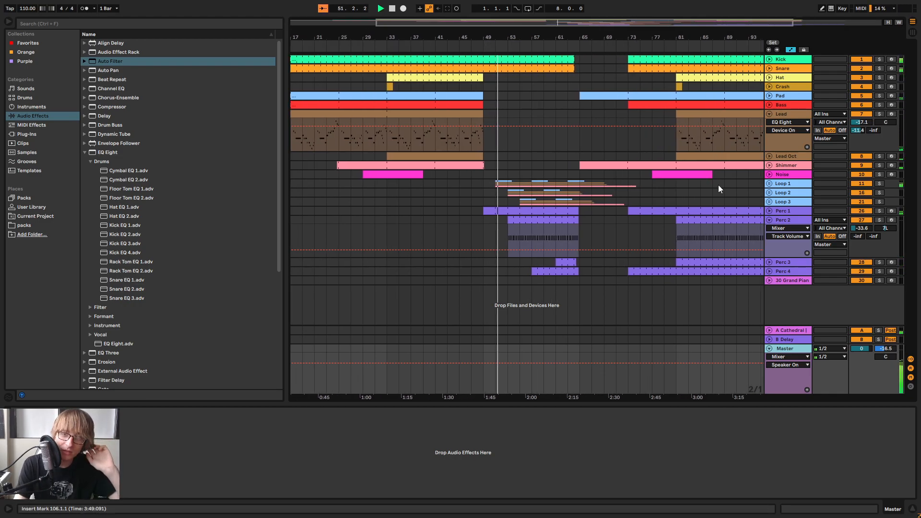
Fold the Perc 2 and Lead tracks and save the Live Set
left_click(767, 220)
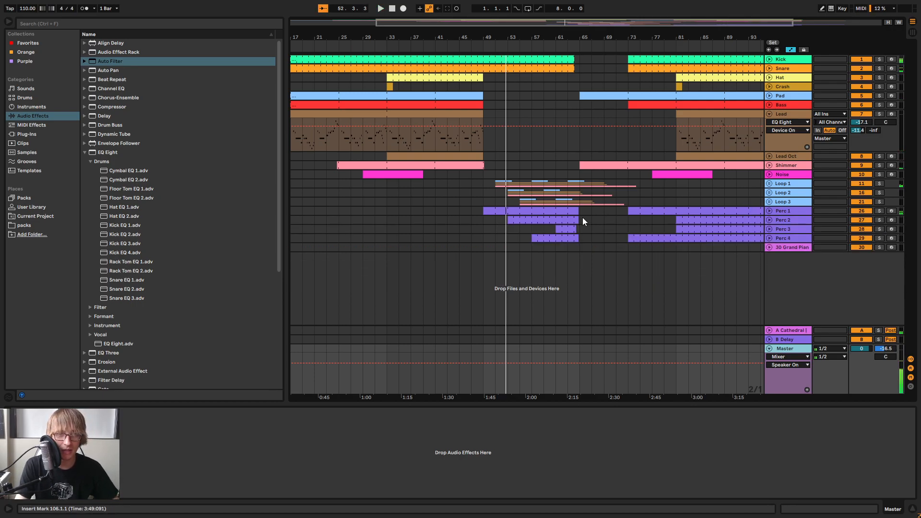
left_click(603, 220)
left_click_drag(584, 34, 584, 14)
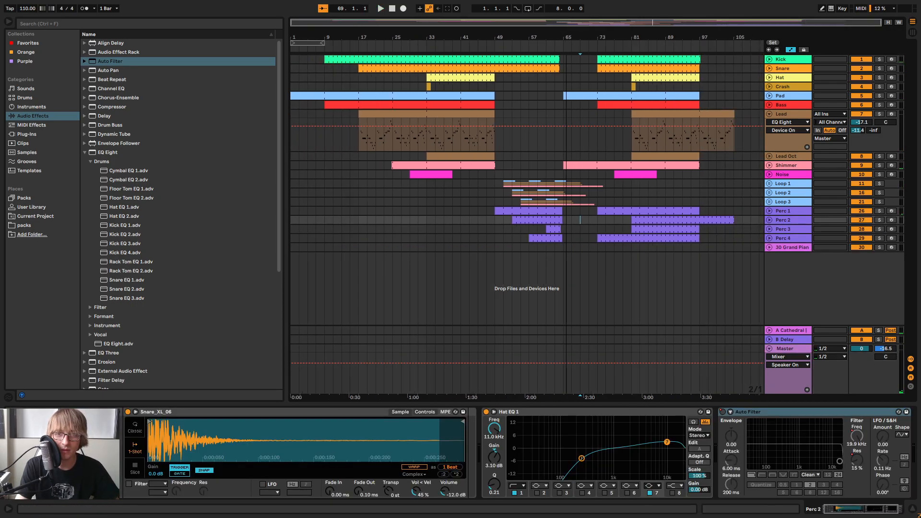
left_click(768, 114)
left_click(730, 151)
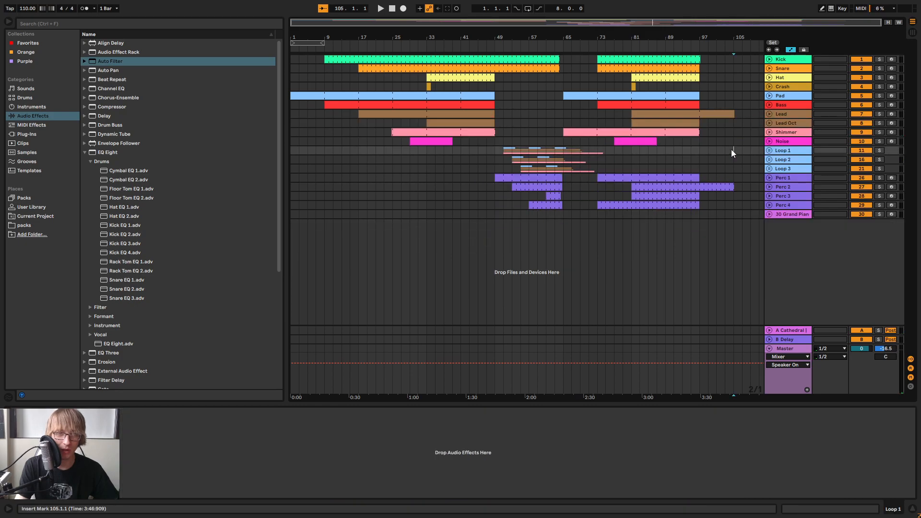
key("ctrl+s")
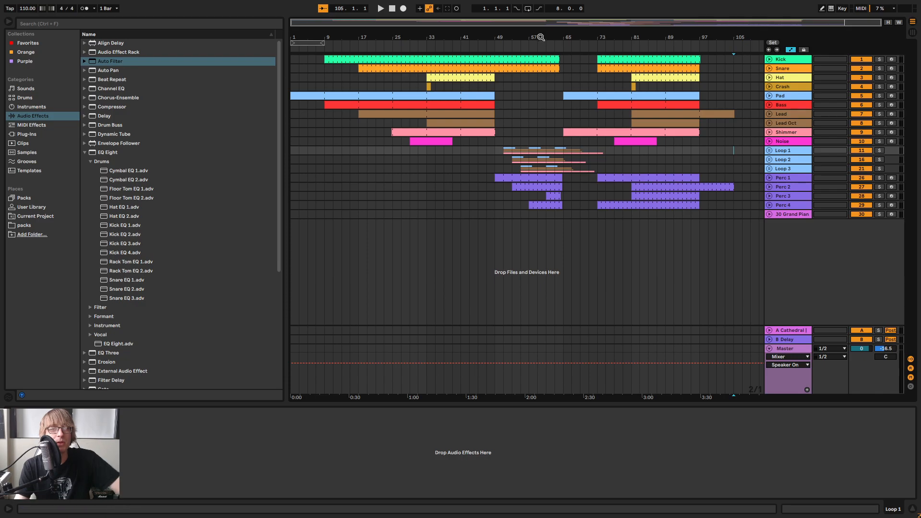
Review the arrangement's layering across the tracks between bars 57 and 97, including the section from bar 81
left_click_drag(537, 37, 568, 139)
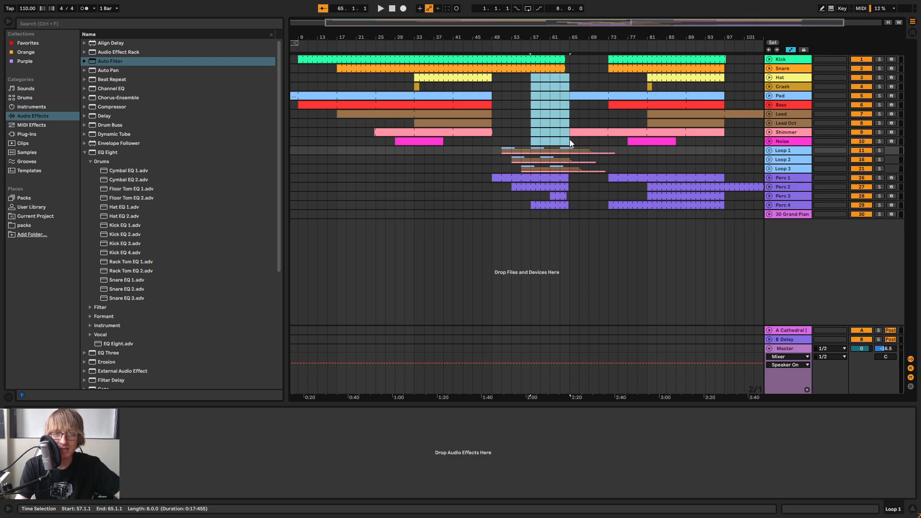
left_click_drag(568, 139, 733, 165)
left_click_drag(609, 163, 721, 65)
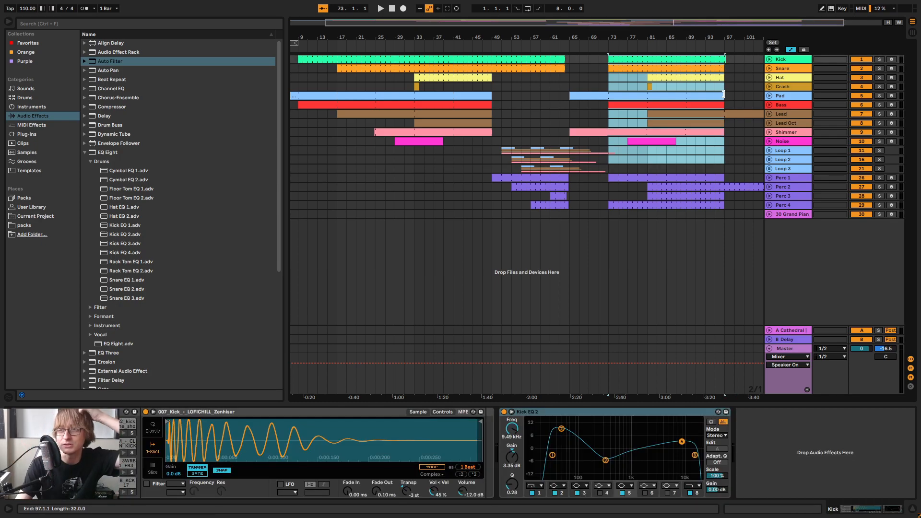
left_click_drag(648, 161, 723, 78)
left_click_drag(646, 215, 715, 214)
left_click_drag(720, 174, 728, 165)
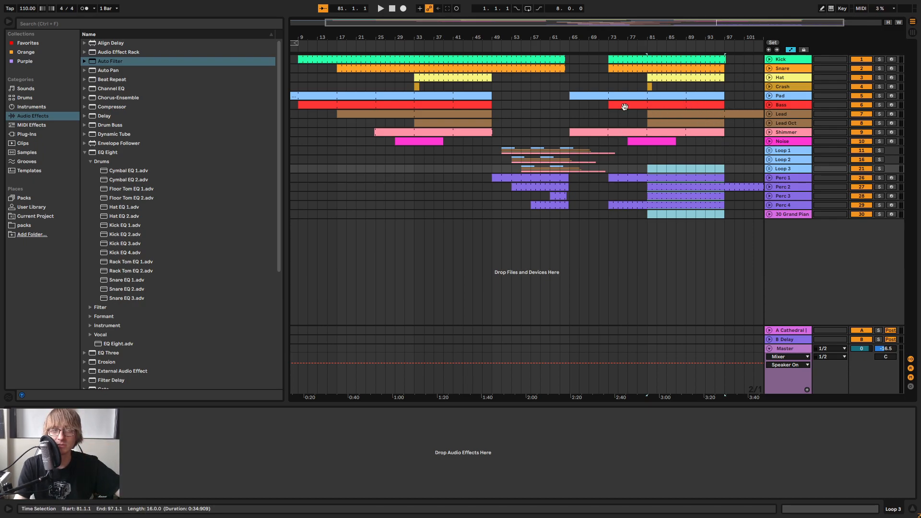
left_click(685, 215)
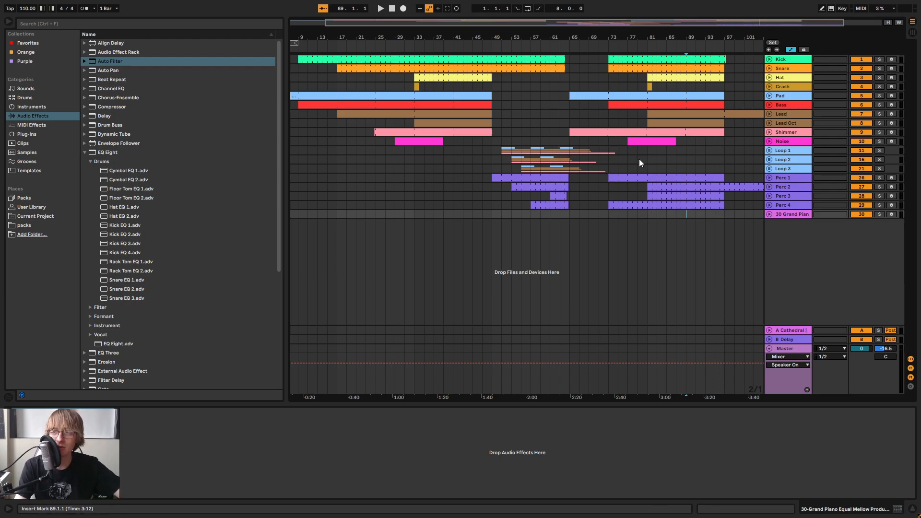
left_click_drag(531, 101, 726, 171)
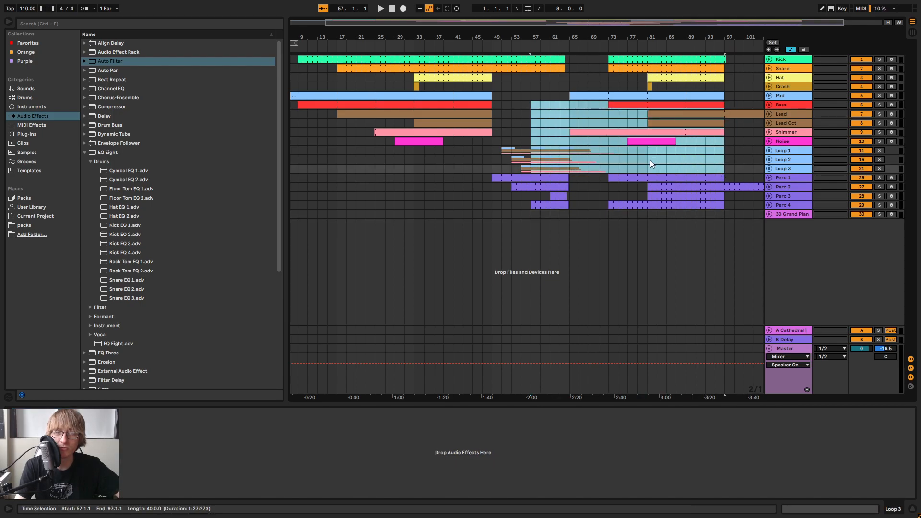
left_click(704, 159)
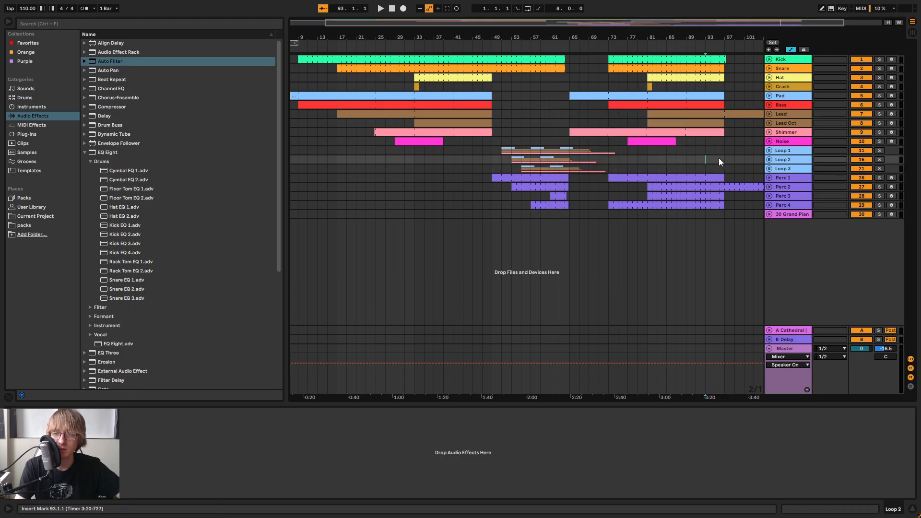
Compare the Lead and Lead Oct parts from bar 81 with their parts before bar 49
left_click_drag(725, 174, 647, 87)
left_click(688, 115)
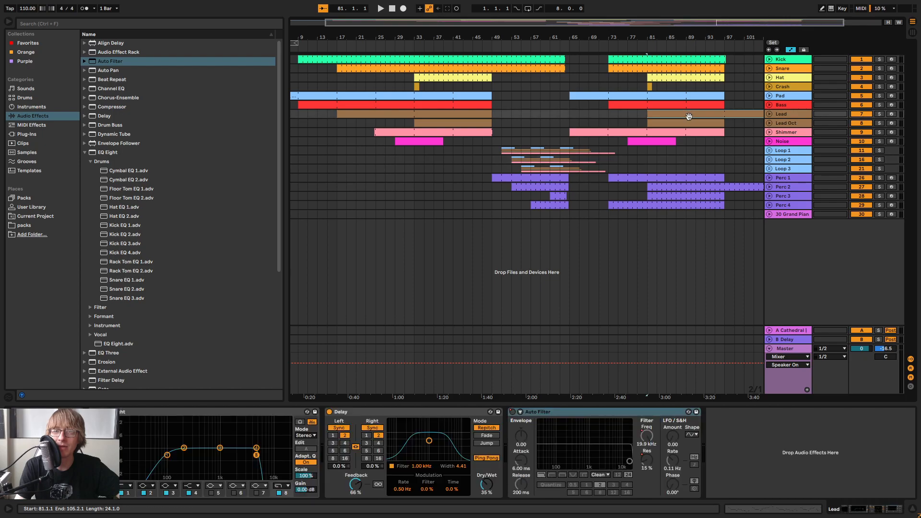
left_click(690, 123)
left_click(694, 114)
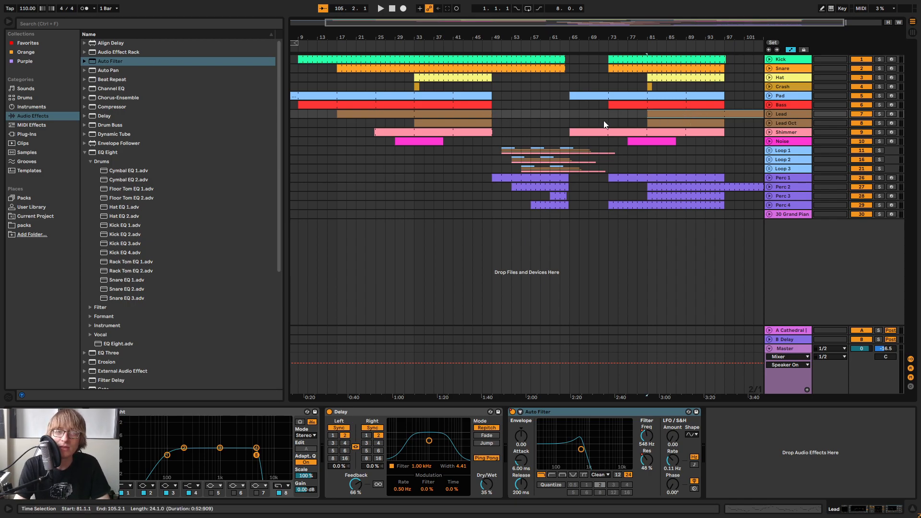
left_click_drag(647, 37, 628, 38)
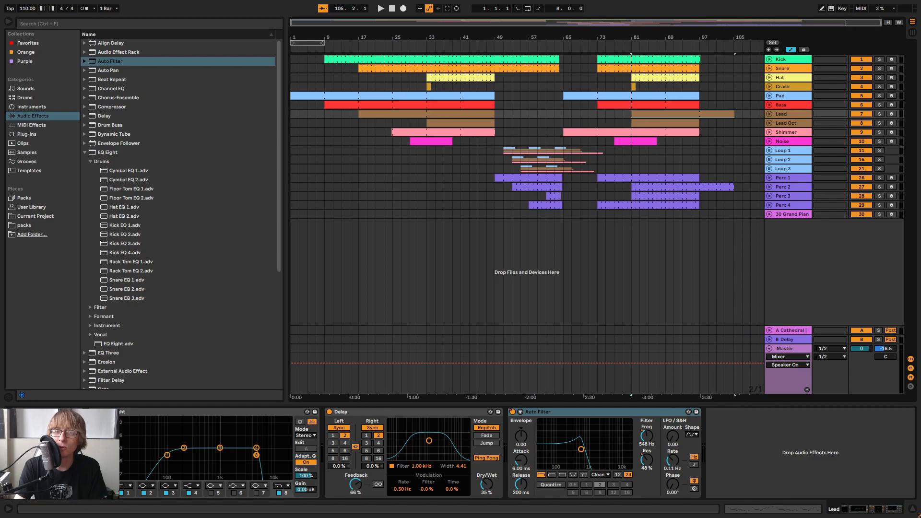
left_click(630, 114)
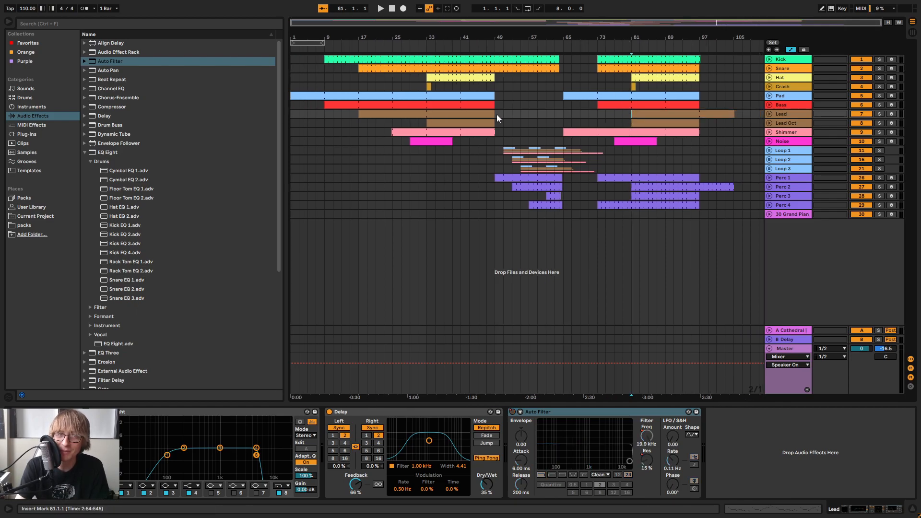
left_click_drag(495, 114, 366, 116)
left_click_drag(501, 115, 428, 123)
left_click_drag(506, 116, 512, 122)
left_click_drag(631, 120, 706, 136)
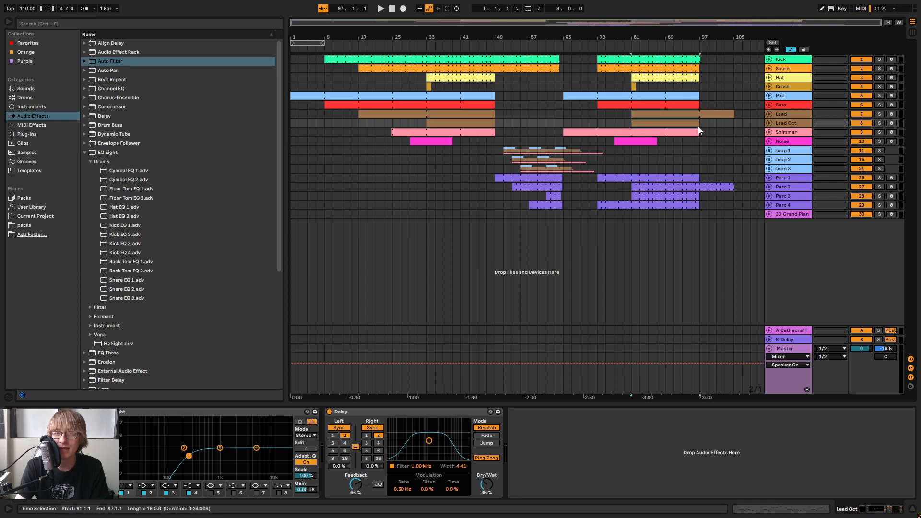
left_click(689, 113)
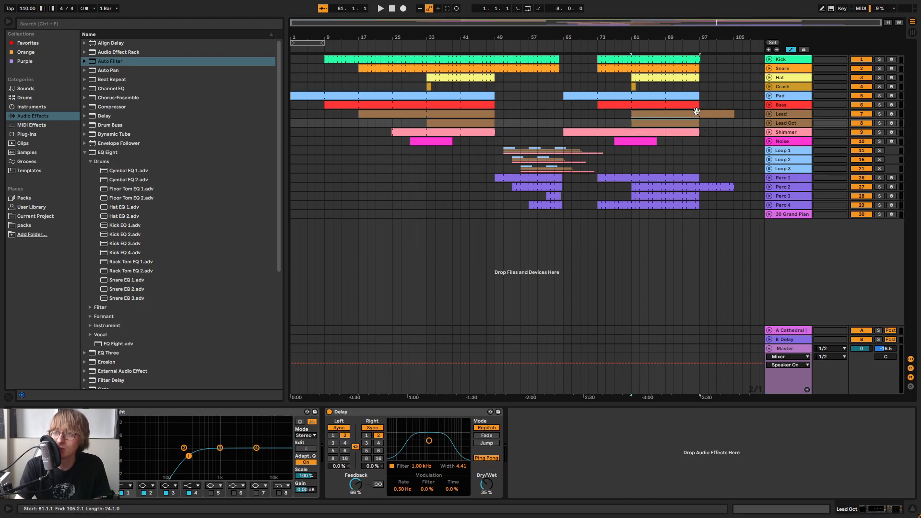
Examine the breakdown between bars 49 and 65 across the Lead, Lead Oct and Loop tracks
left_click(511, 115)
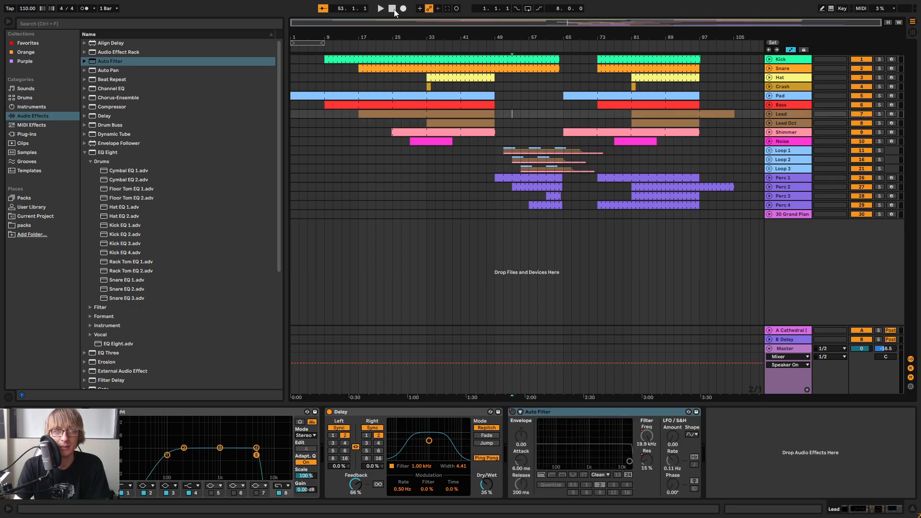
left_click_drag(387, 38, 407, 44)
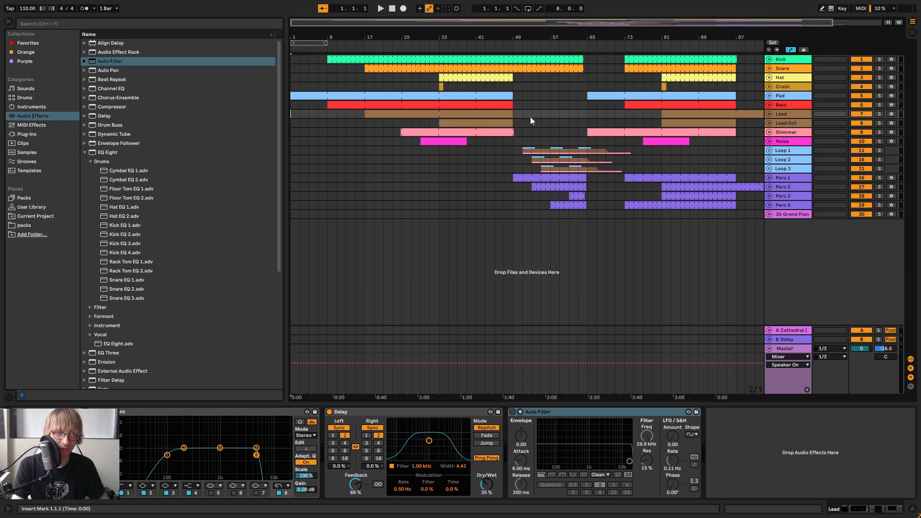
left_click_drag(655, 33, 654, 24)
left_click(545, 113)
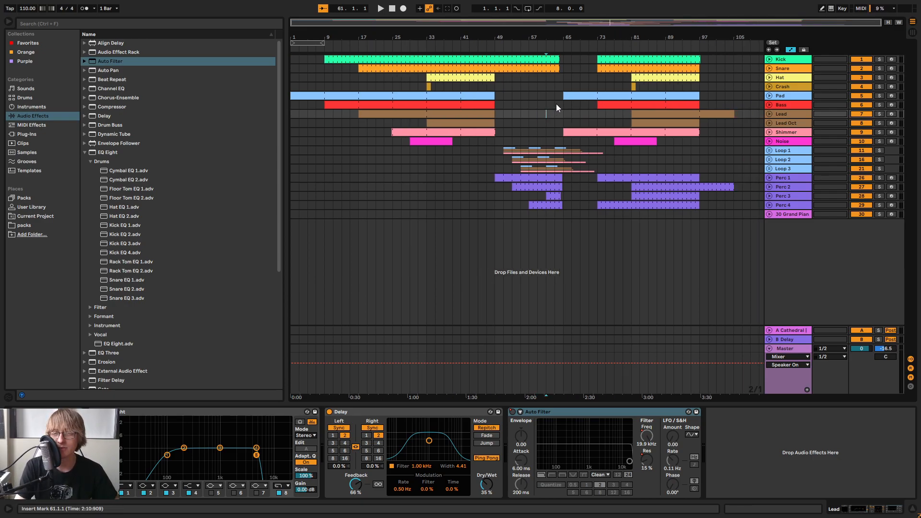
left_click(545, 121)
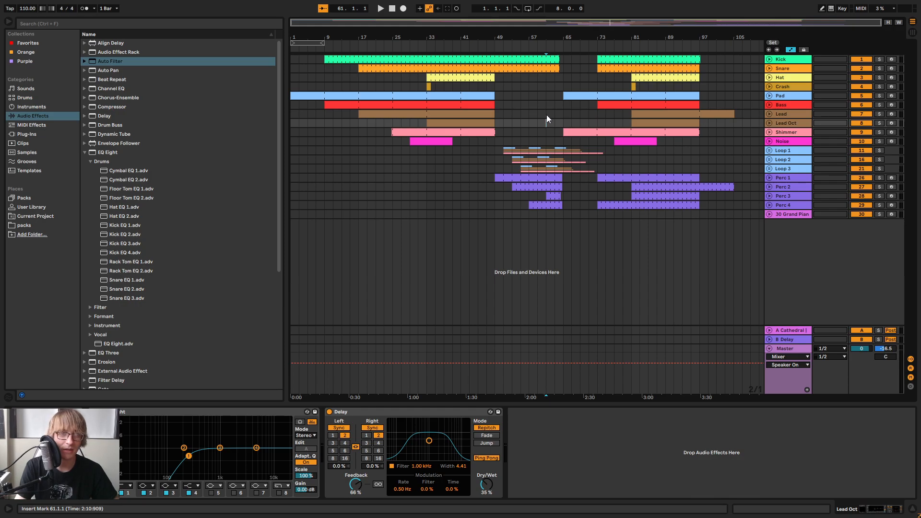
left_click_drag(535, 120, 699, 163)
left_click(547, 93)
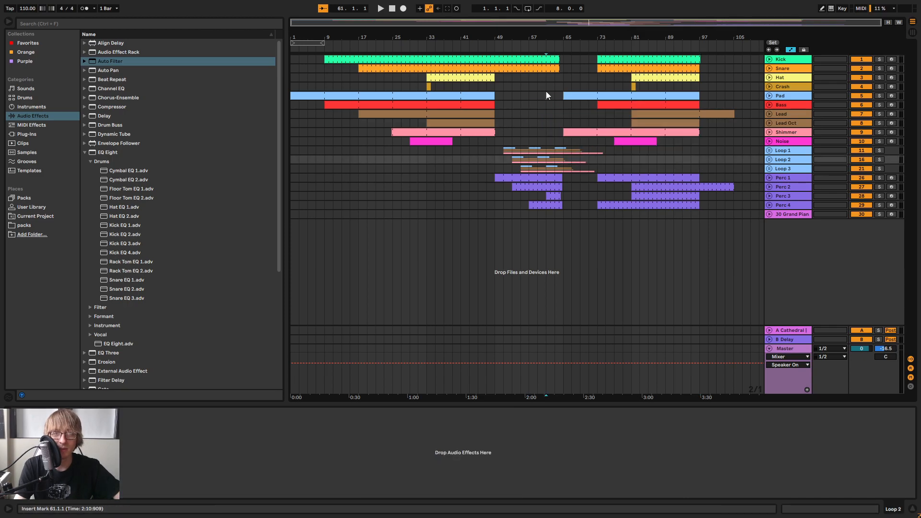
Play the full arrangement from bar 1, stop at about bar 89, and inspect the breakdown around bars 49 to 65
left_click(391, 9)
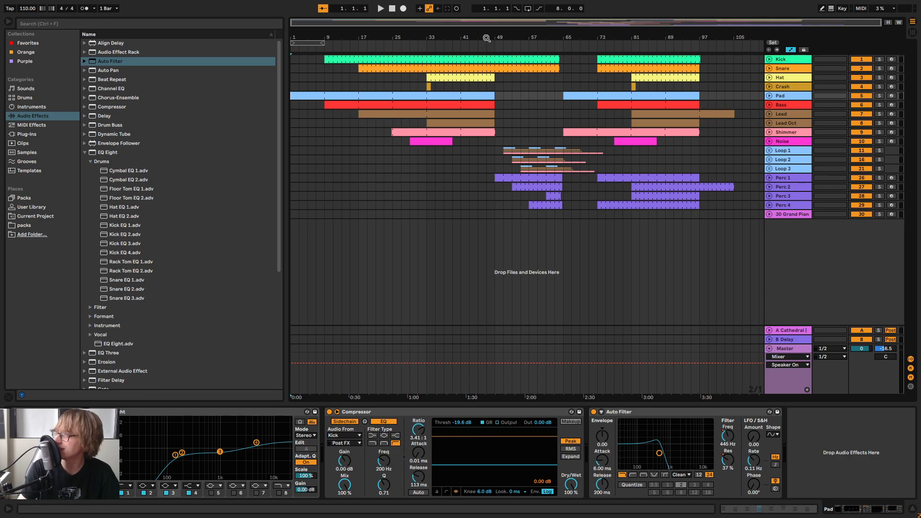
left_click(379, 9)
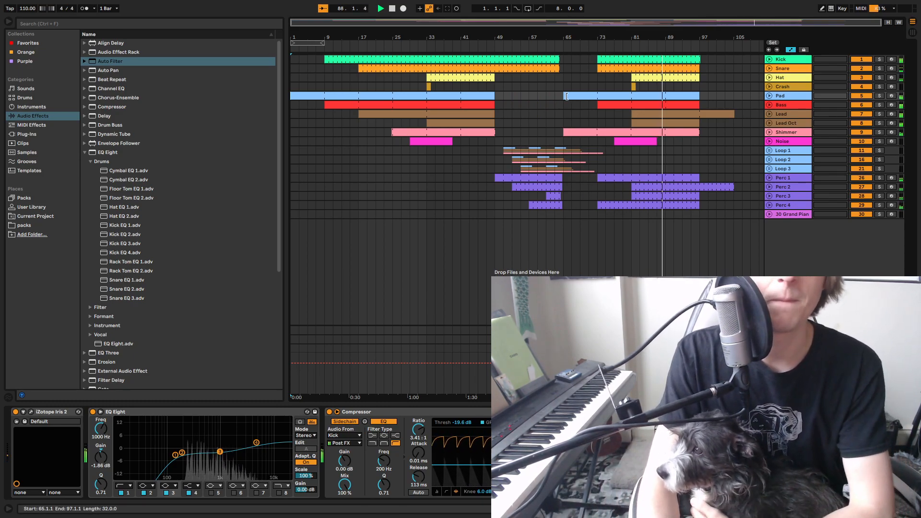
left_click_drag(509, 38, 507, 79)
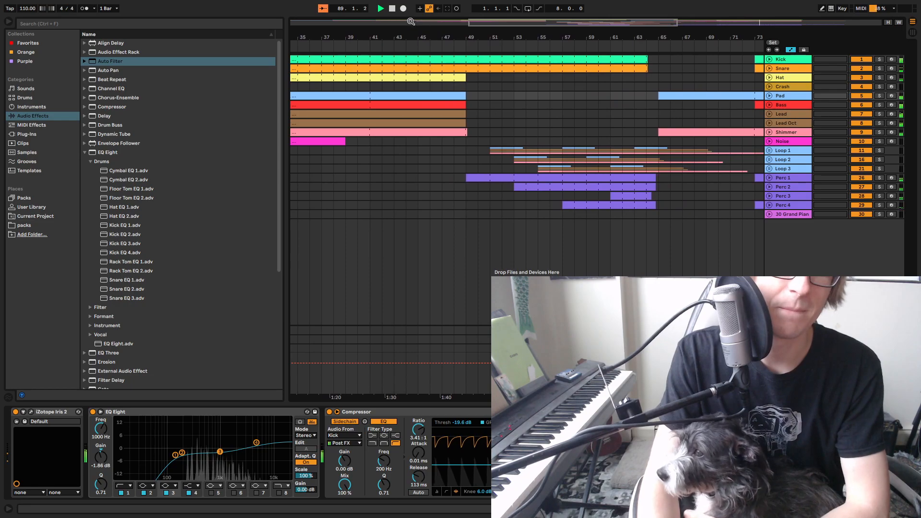
left_click(392, 8)
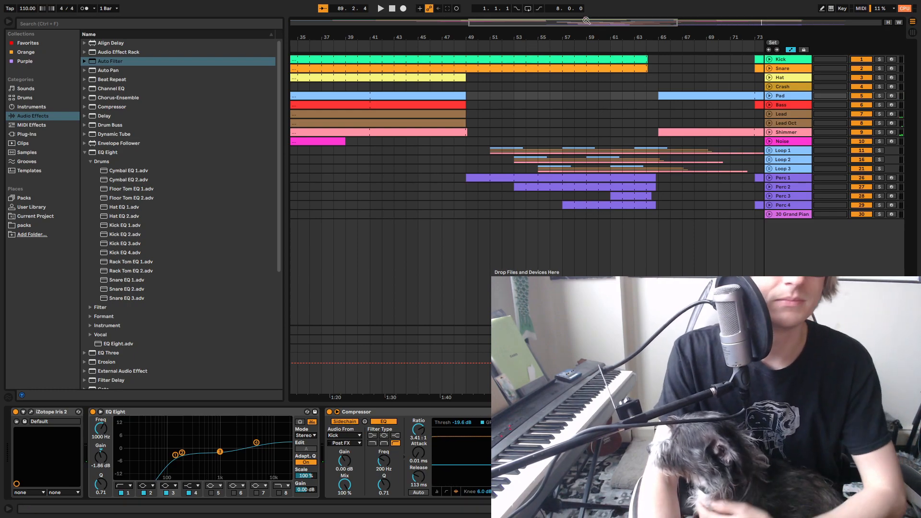
left_click_drag(546, 37, 563, 34)
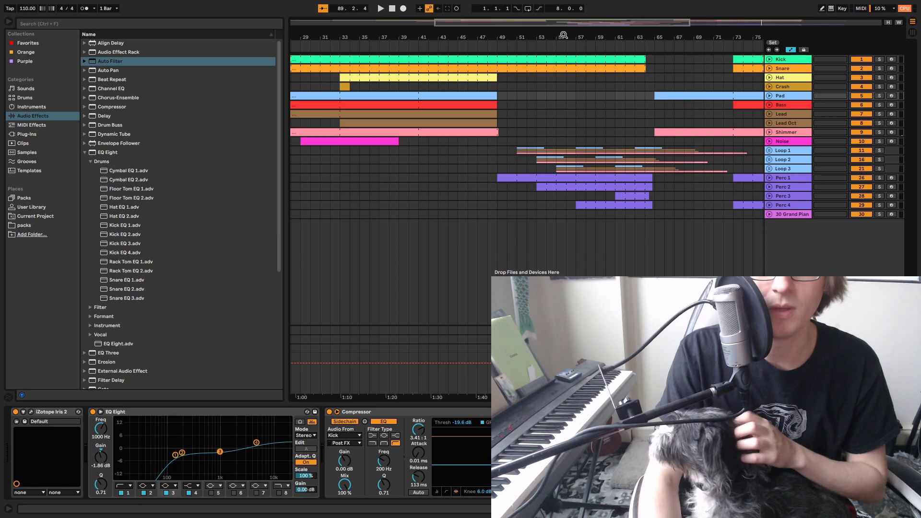
key("w")
mouse_move(628, 35)
left_mouse_down()
mouse_move(609, 44)
mouse_move(618, 51)
left_mouse_up()
left_click_drag(456, 41, 472, 28)
Load the iZotope Iris 2 plug-in on a new MIDI track and move the 8-bar loop region to start at bar 47
left_click(84, 154)
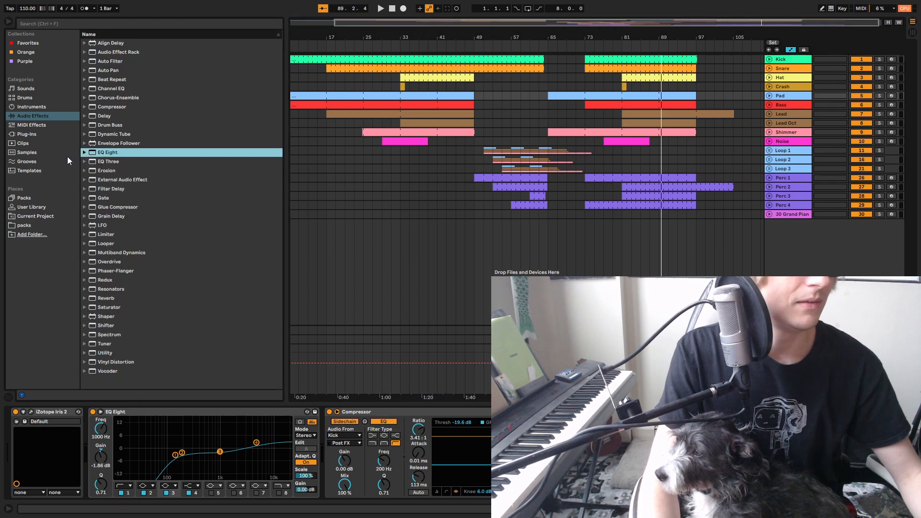
left_click(53, 206)
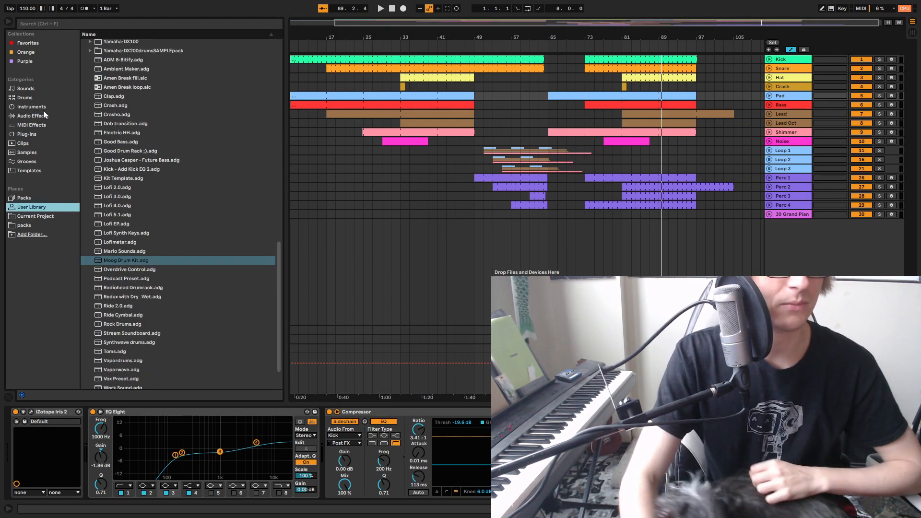
left_click(33, 132)
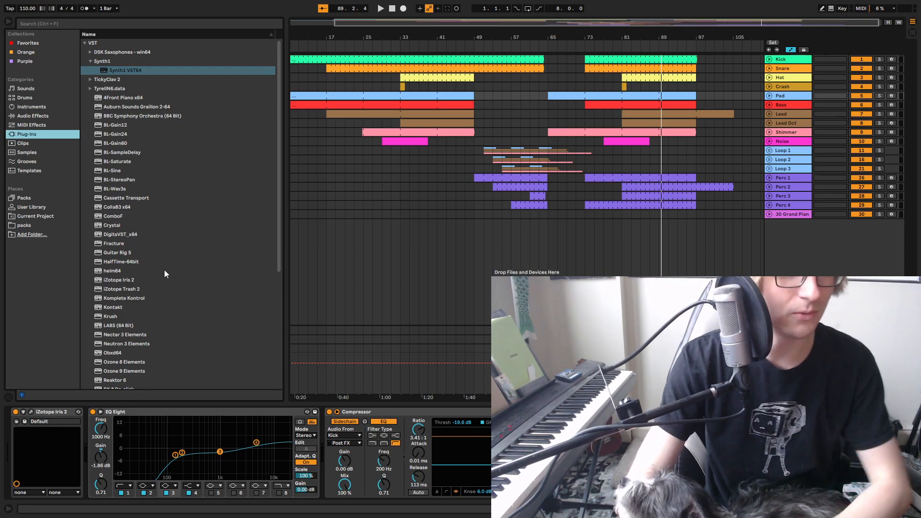
left_click(470, 48)
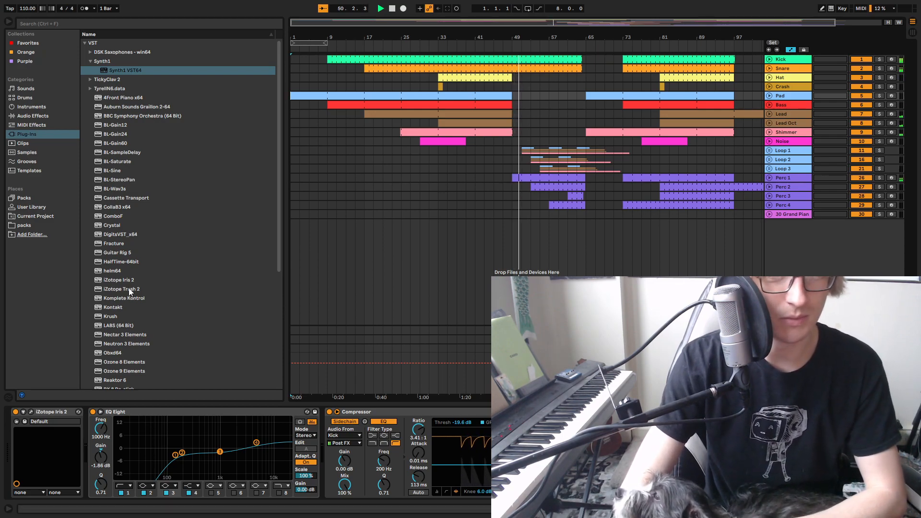
left_click(122, 281)
left_click_drag(121, 283, 821, 262)
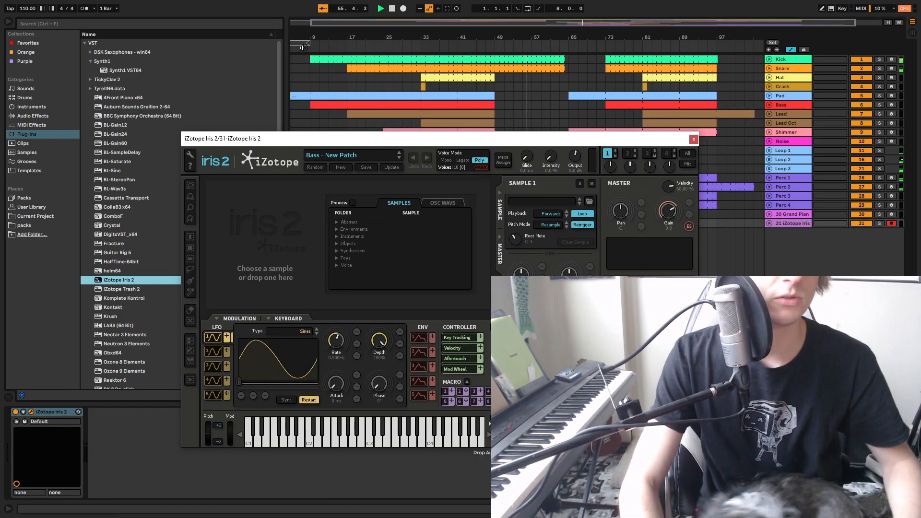
left_click_drag(307, 43, 524, 52)
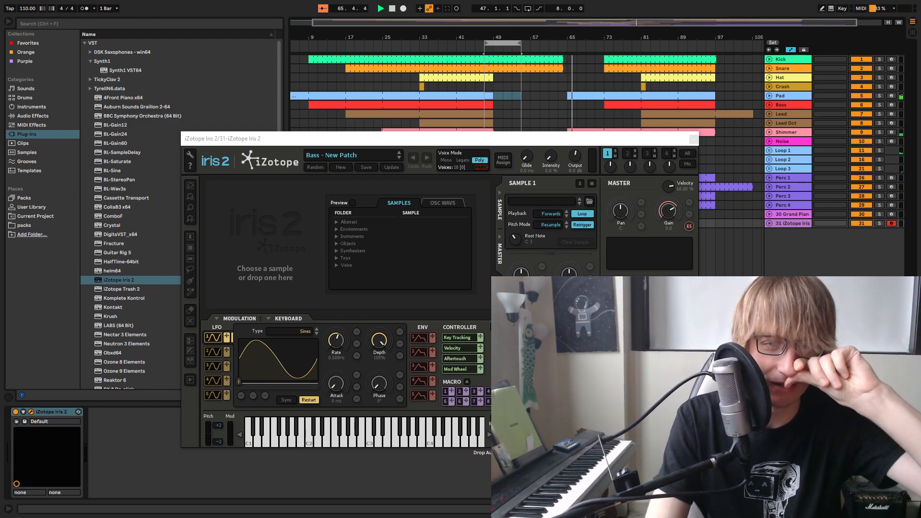
Try the Underscore Pad patch from the Pads category in iZotope Iris 2
left_click_drag(549, 142, 660, 108)
left_click(478, 120)
left_click(383, 185)
scroll(471, 212, "down", 15)
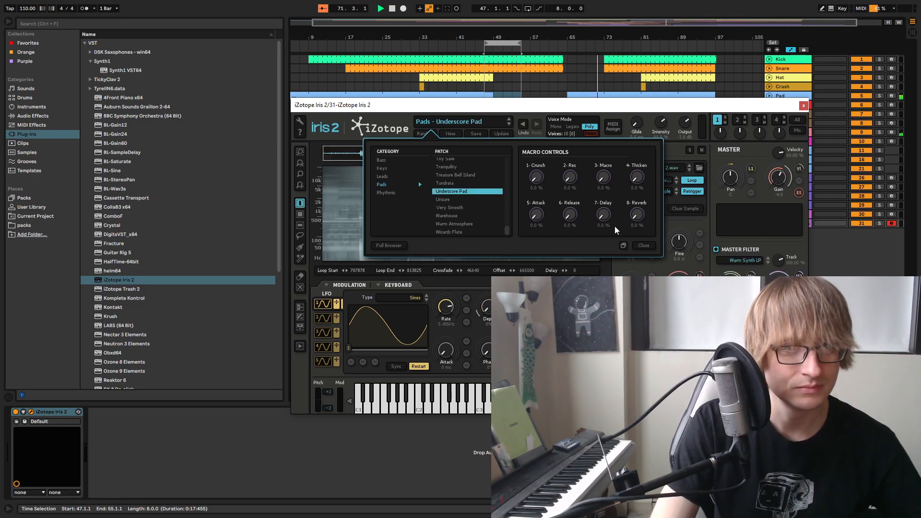
left_click_drag(522, 105, 610, 260)
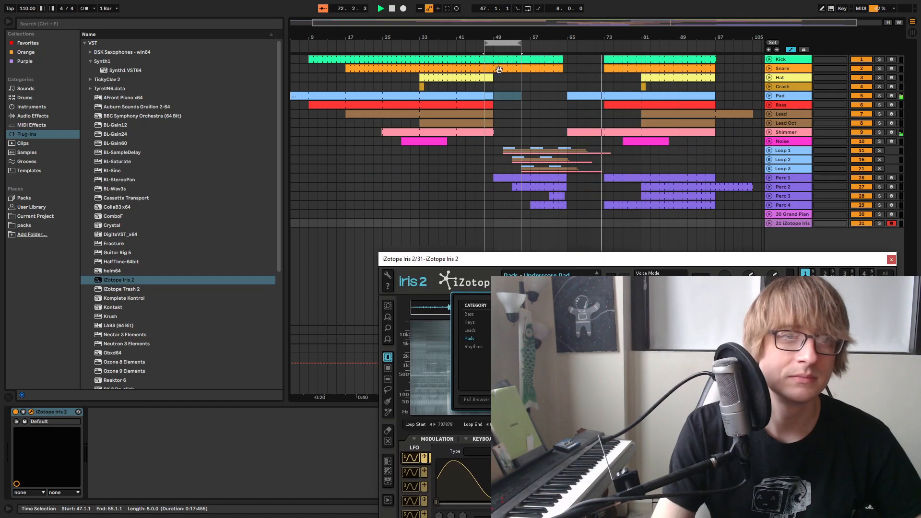
left_click(504, 46)
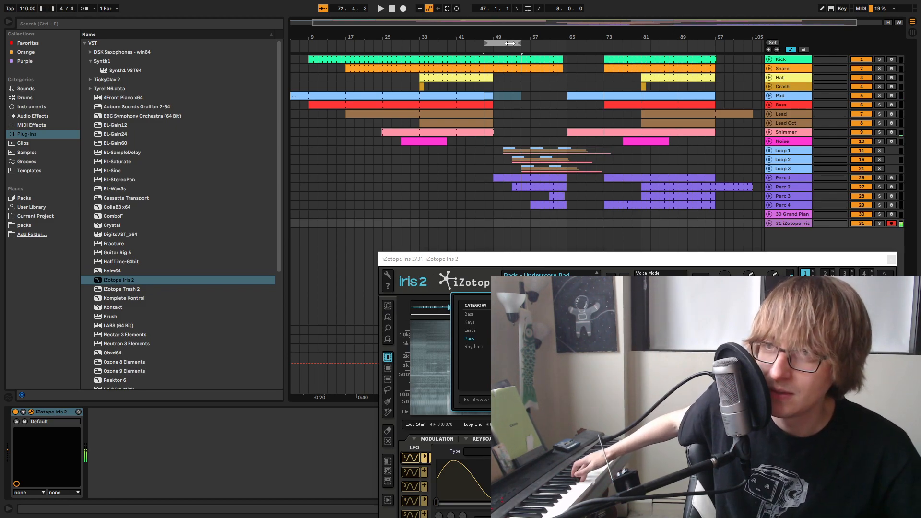
Close the Iris 2 plug-in window and set the iZotope Iris 2 track's mixer volume to -4.2 dB
key("Tab")
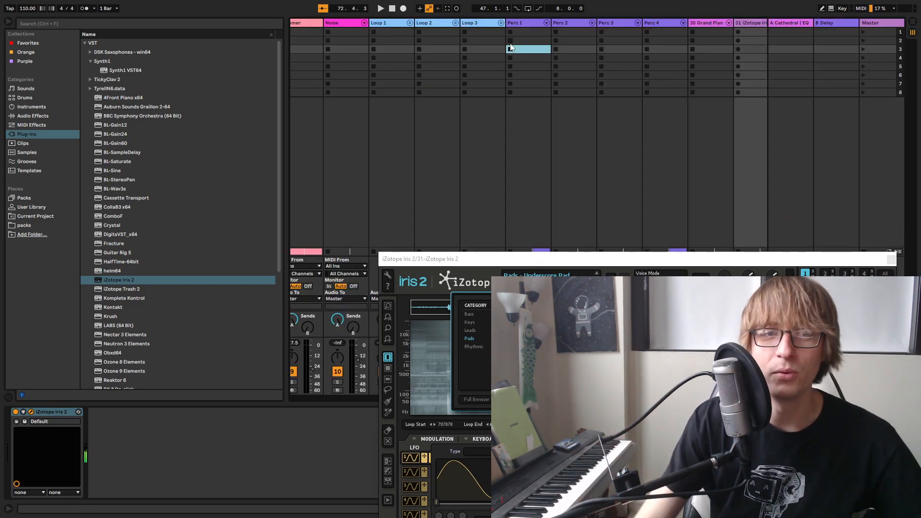
left_click(891, 260)
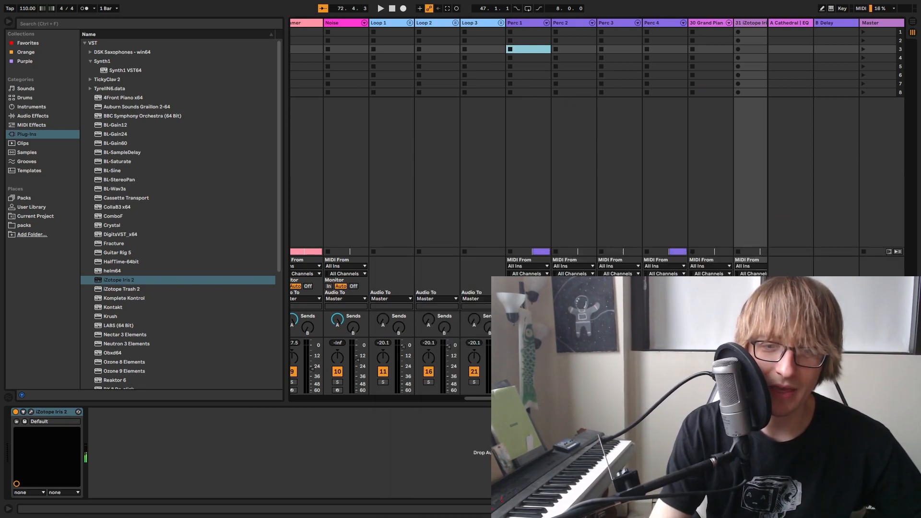
left_click_drag(710, 398, 738, 398)
left_click_drag(701, 319, 701, 292)
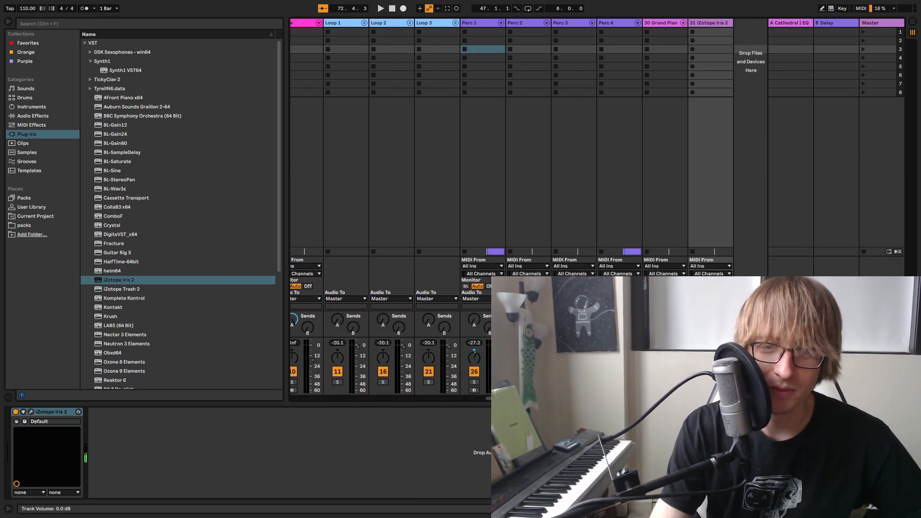
key("Tab")
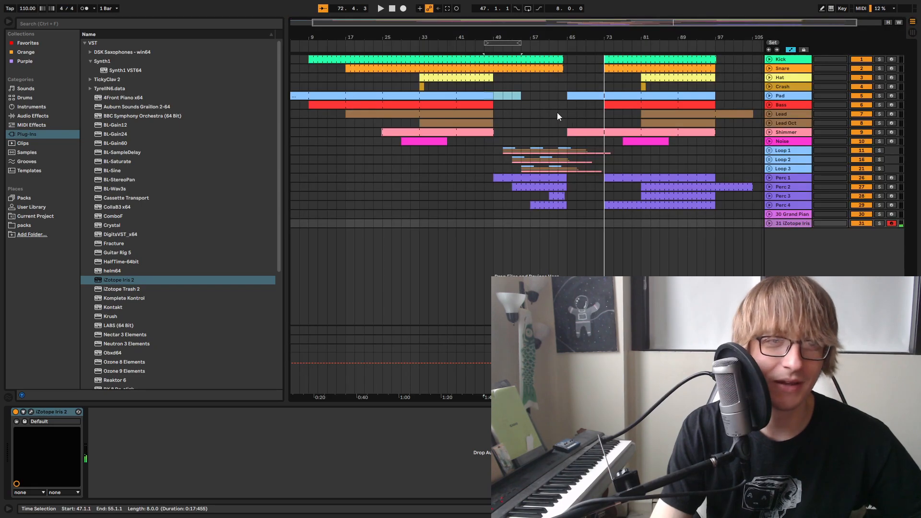
Replay the breakdown from about bar 47 several times while trying out a pad part on Iris 2
left_click(486, 48)
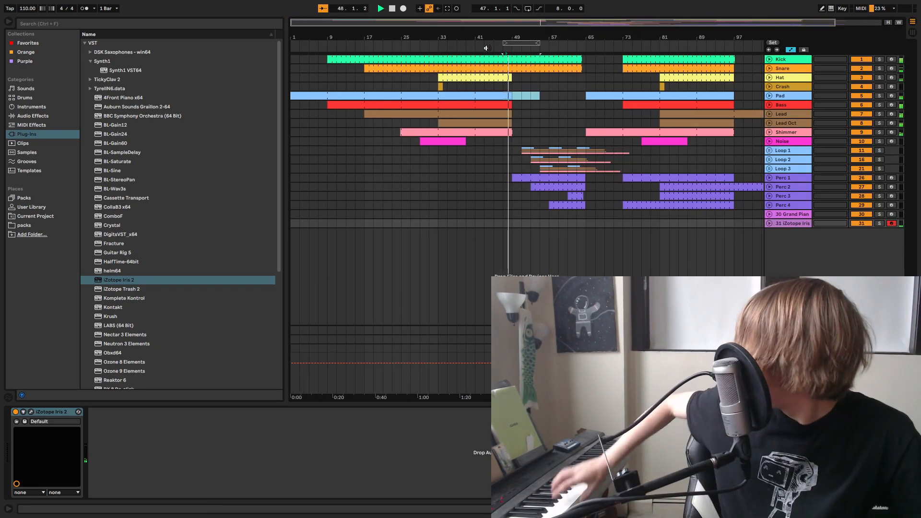
left_click(486, 48)
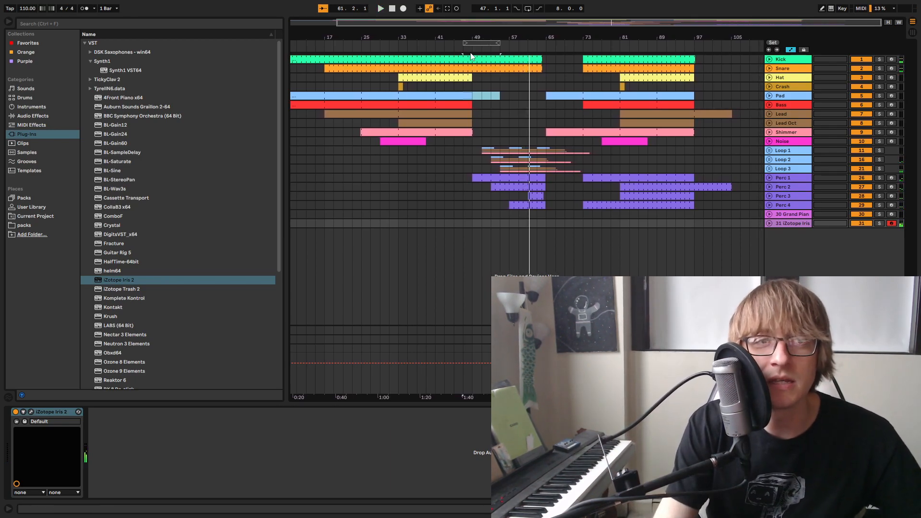
left_click(466, 48)
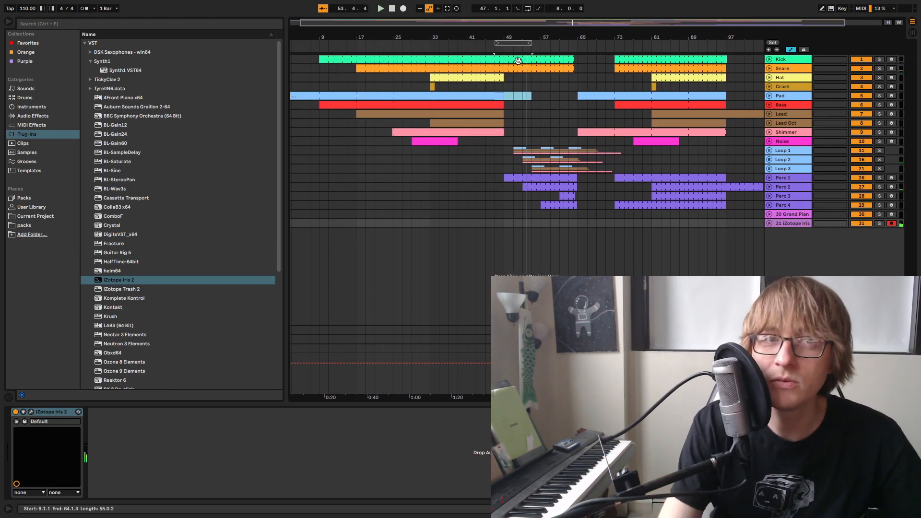
left_click(518, 44)
key("space")
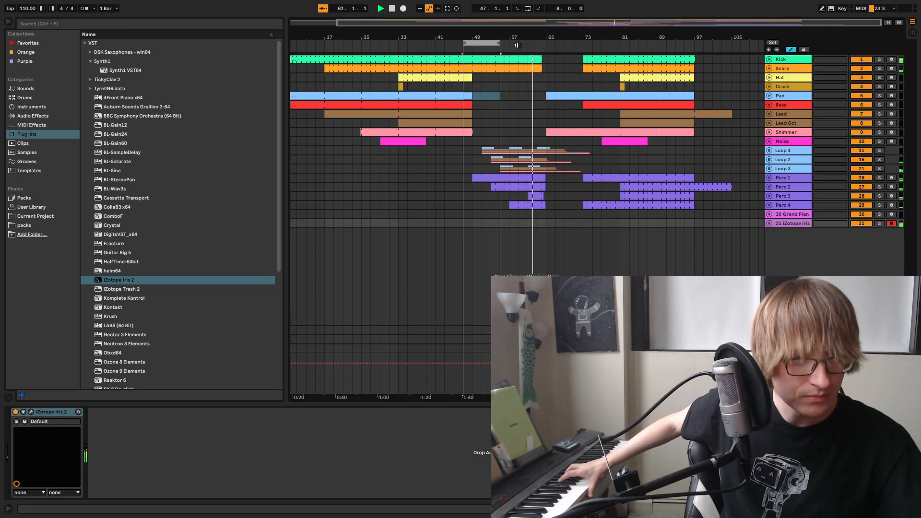
key("space")
Load the Tundrata patch from the Pads category in iZotope Iris 2
key("b")
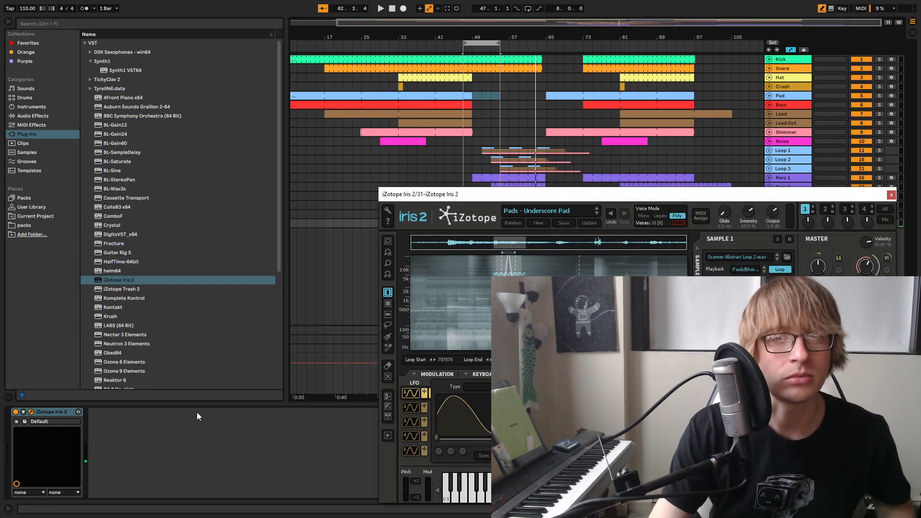
left_click(572, 214)
scroll(554, 253, "down", 15)
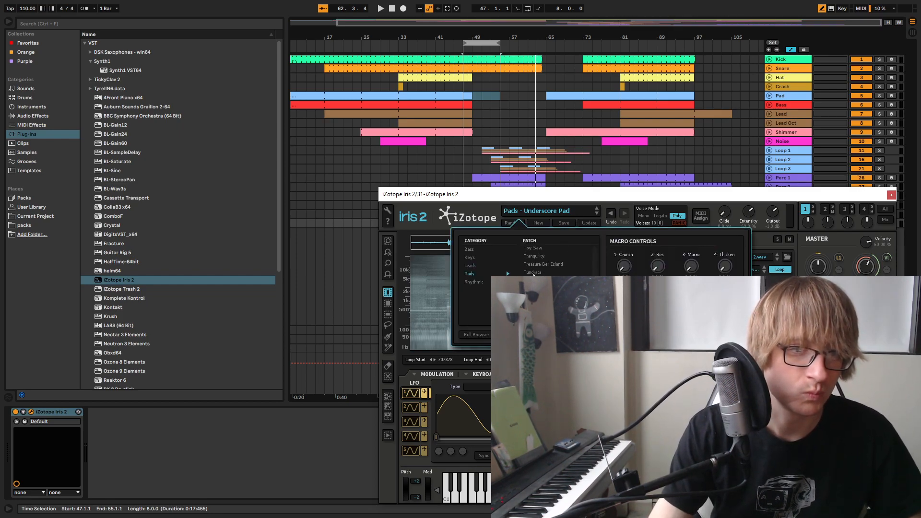
left_click(551, 272)
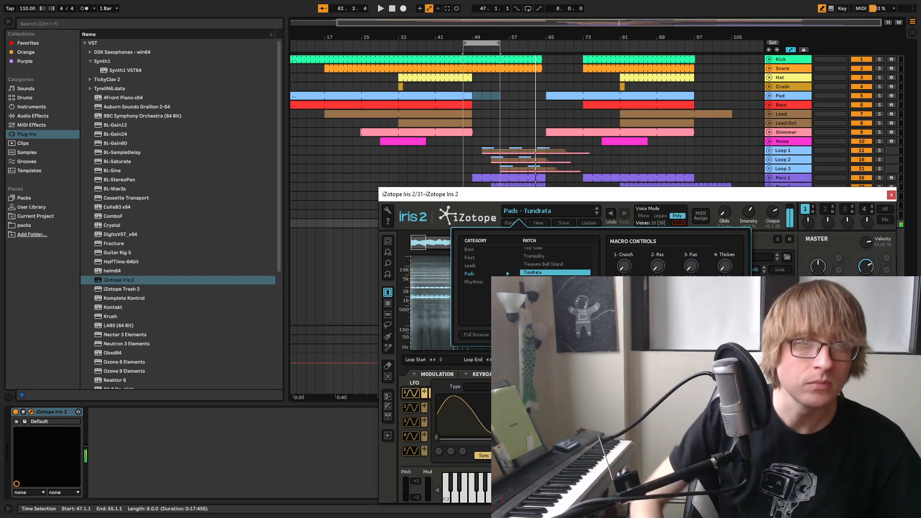
Play along with the breakdown using the Tundrata pad and capture the part as a one-bar MIDI clip at bar 57
left_click(480, 45)
key("space")
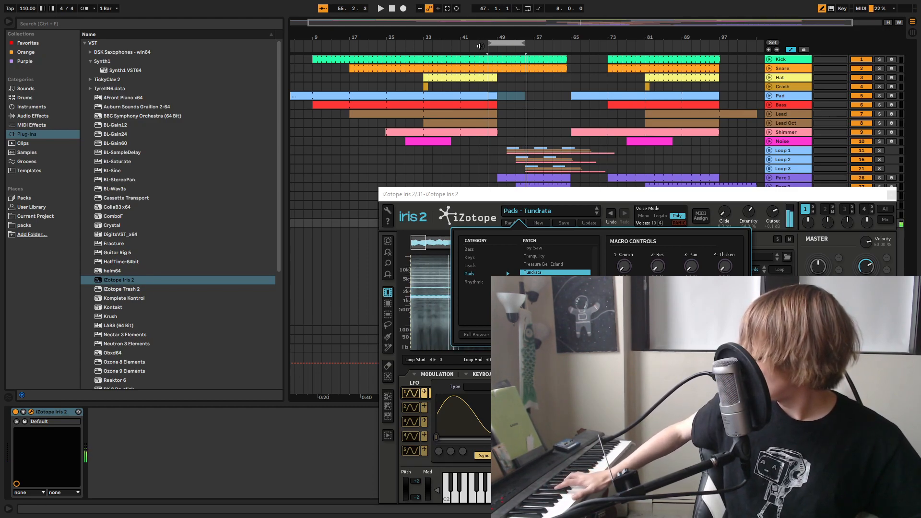
key("space")
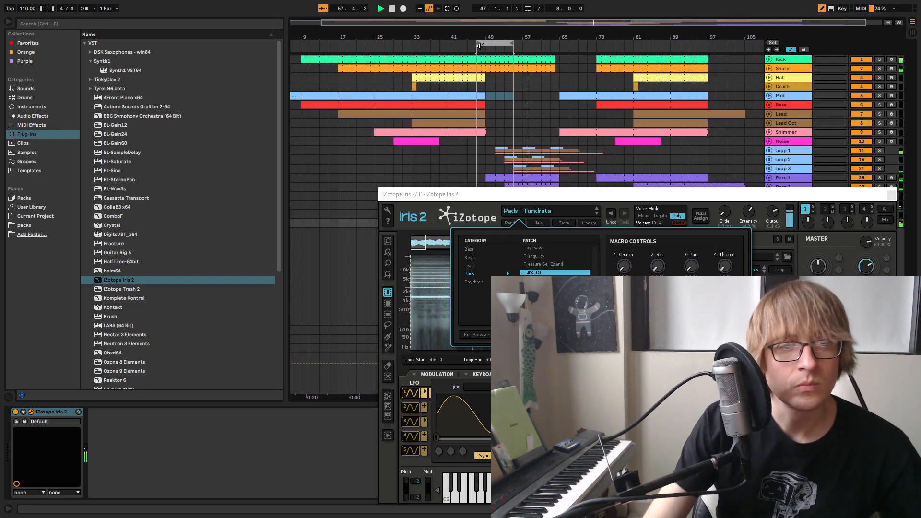
left_click(890, 195)
key("space")
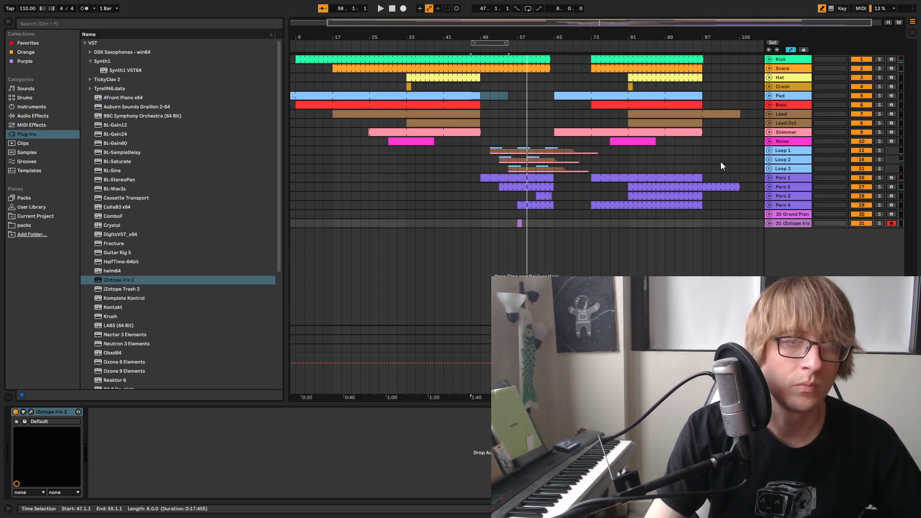
Unfold the iZotope Iris 2 track, turn off Draw Mode, and extend the pad clip's start back to bar 49
key("space")
left_click(769, 223)
mouse_move(533, 37)
left_mouse_down()
mouse_move(531, 115)
mouse_move(615, 106)
left_mouse_up()
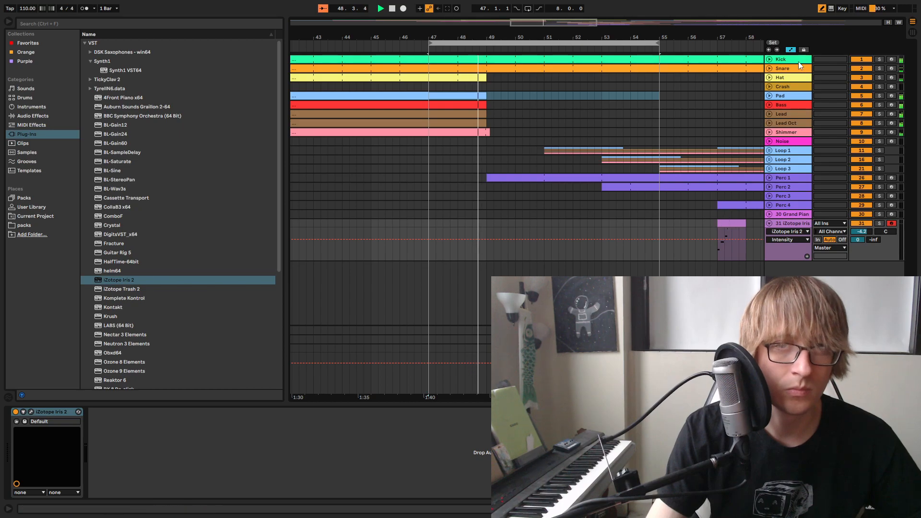
left_click(822, 9)
left_click_drag(717, 222, 486, 212)
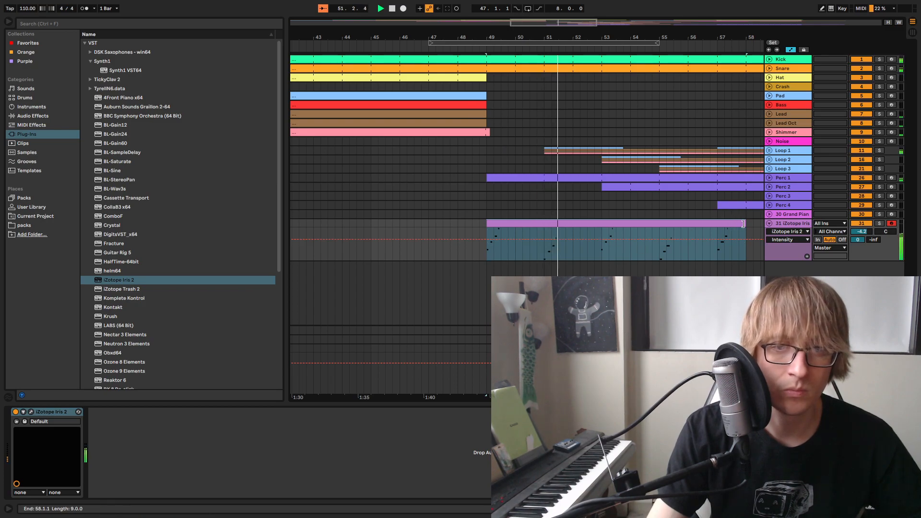
Trim the iZotope Iris 2 pad clip's end to bar 53 and open its notes in an enlarged editor
left_click_drag(740, 224, 598, 224)
right_click(596, 224)
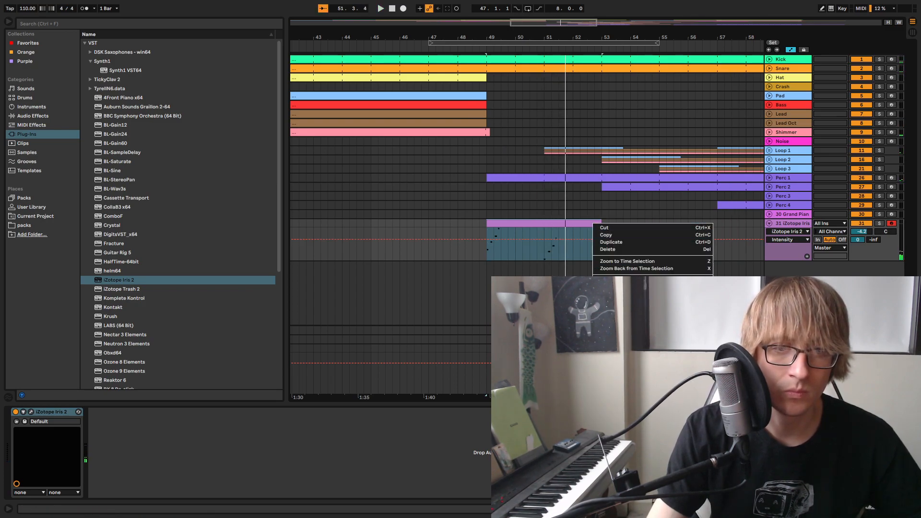
left_click(565, 240)
double_click(574, 221)
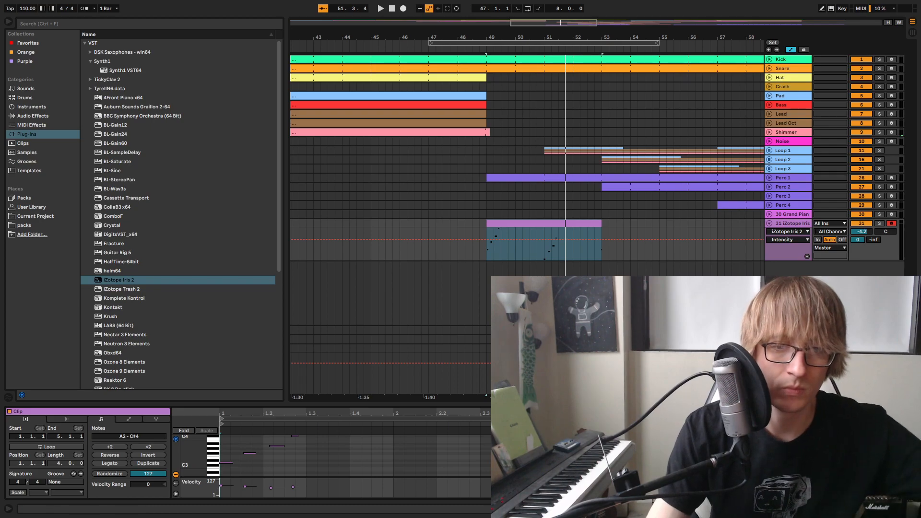
left_click_drag(791, 405, 792, 149)
left_click(661, 253)
Audition the pad clip and move the off-time notes in its first and third bars onto the grid
key("space")
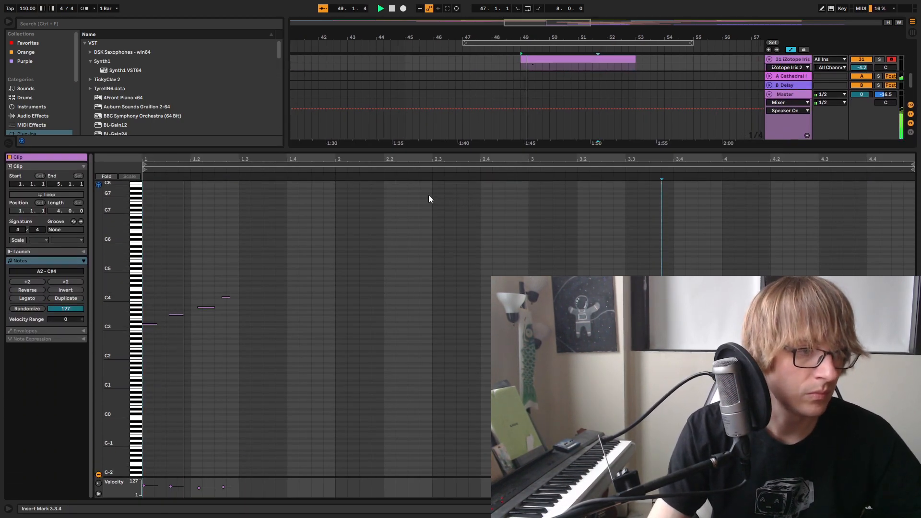
key("space")
right_click(469, 252)
left_click(501, 256)
key("space")
key("space")
left_click_drag(200, 316, 260, 284)
key("Left")
left_click_drag(581, 326, 647, 289)
key("Left")
key("space")
left_click(661, 302)
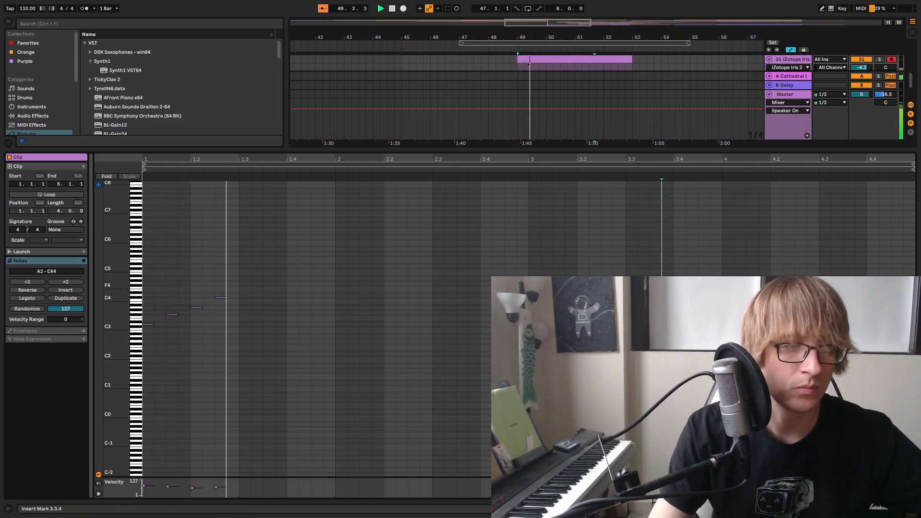
Turn on looping for the pad clip and extend it to bar 65
left_click_drag(556, 148, 556, 380)
left_click(603, 220)
right_click(597, 223)
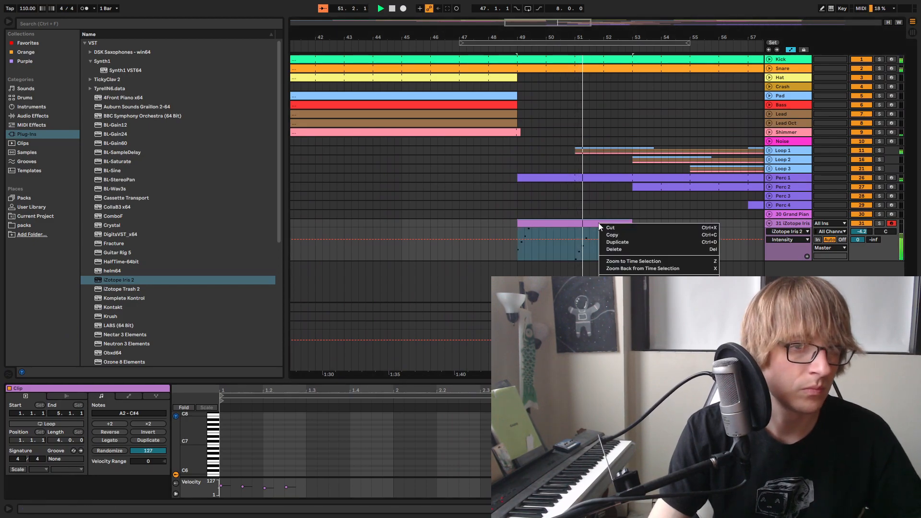
left_click(262, 422)
scroll(262, 422, "down", 5)
left_click(48, 424)
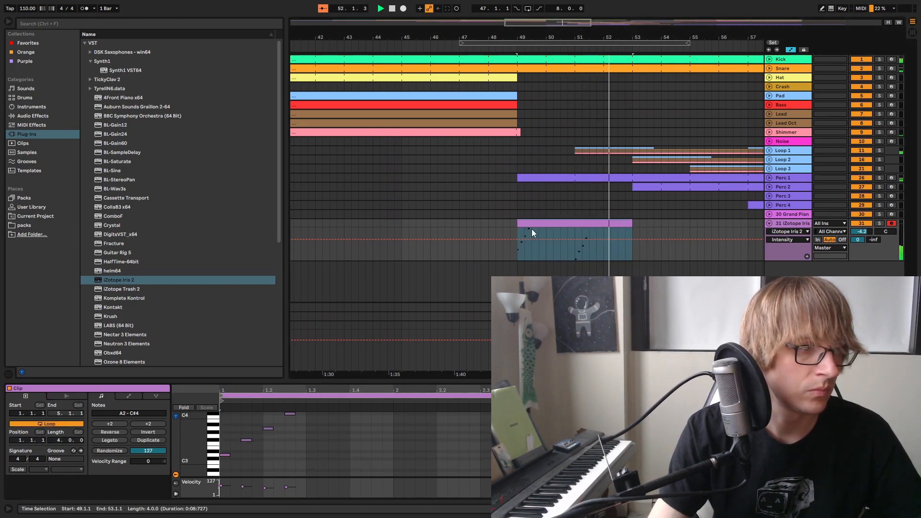
left_click_drag(630, 223, 803, 224)
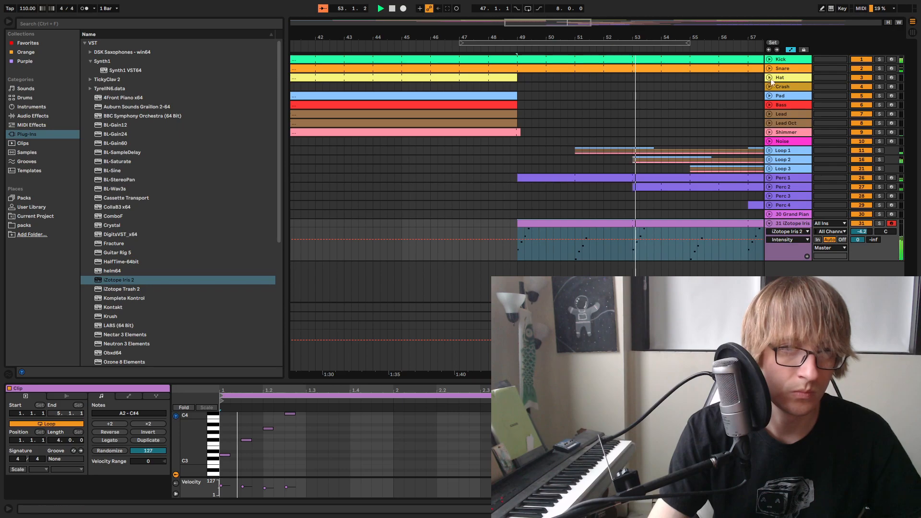
left_click_drag(718, 32, 475, 11)
left_click_drag(516, 224, 601, 224)
Add EQ Eight to the iZotope Iris 2 track and set band 1 to a low cut at 138 Hz
left_click(769, 234)
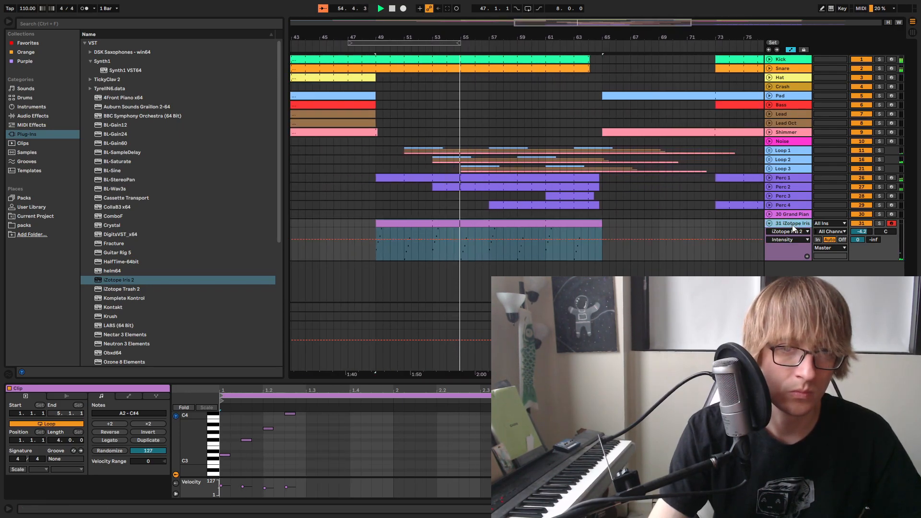
left_click(47, 117)
left_click_drag(115, 151, 302, 440)
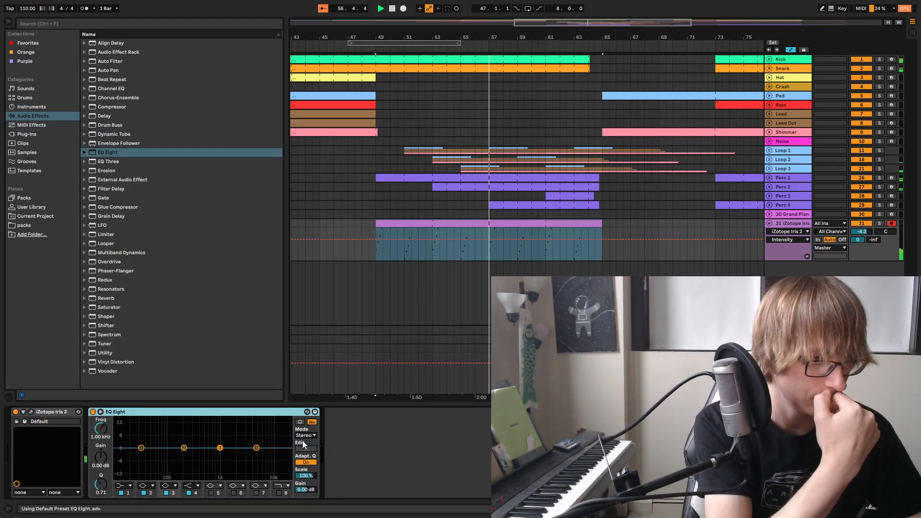
left_click(130, 485)
left_click(132, 438)
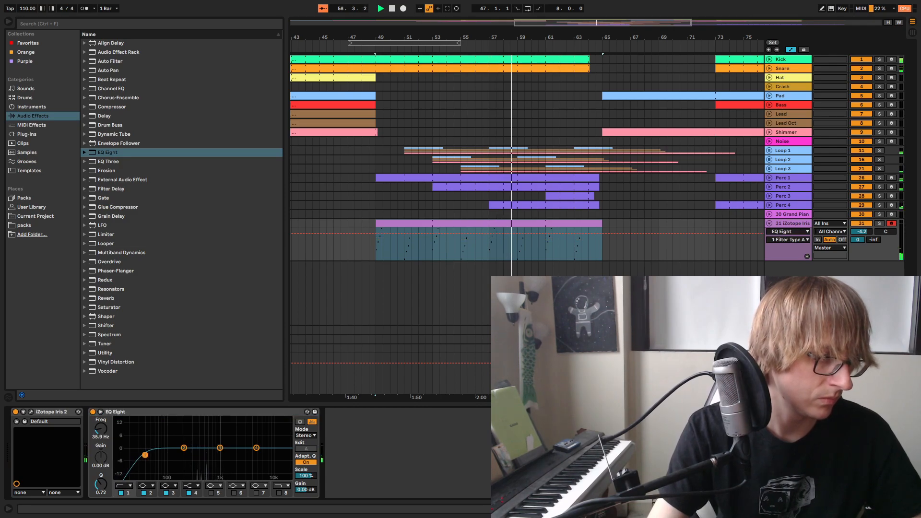
left_click_drag(171, 453, 187, 460)
Lower the iZotope Iris 2 track's volume to -11.8 dB and replay the breakdown entry from bar 47
key("Tab")
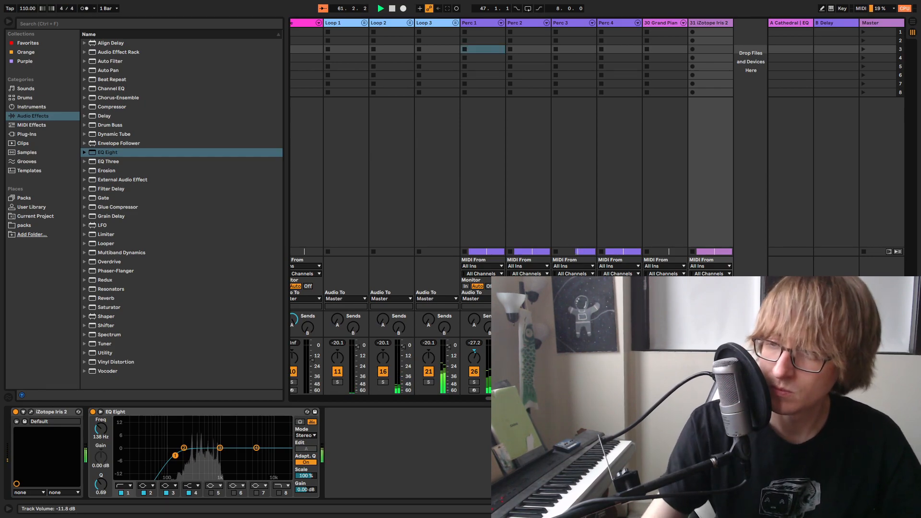
key("Tab")
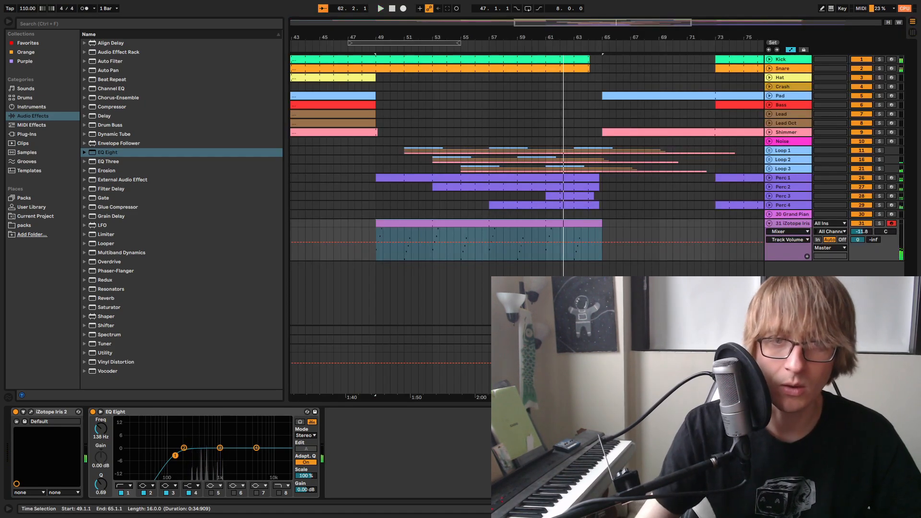
left_click(343, 48)
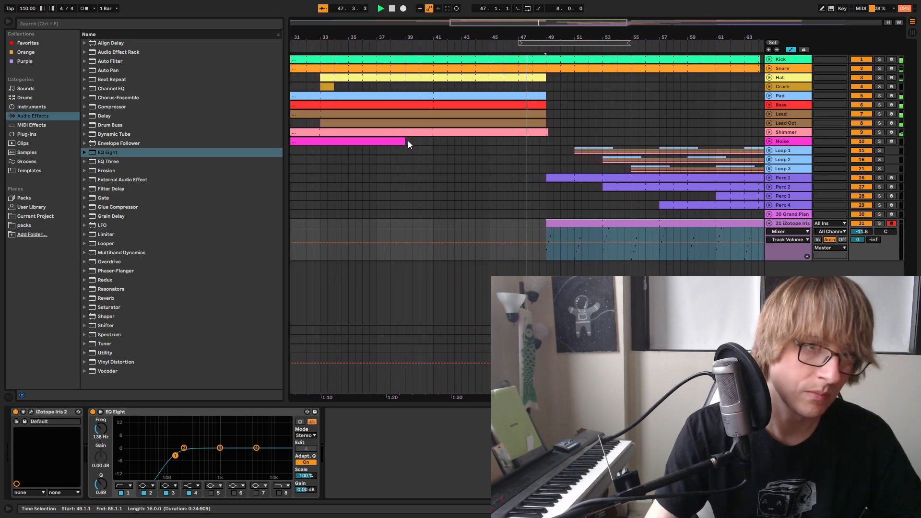
left_click_drag(555, 38, 524, 53)
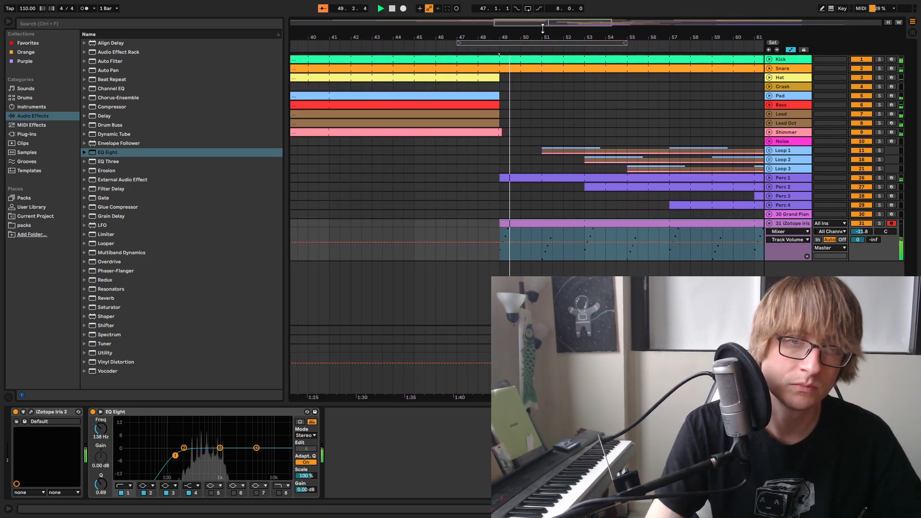
Rename the iZotope Iris 2 track as Arp Background and lower its volume to -13.6 dB
key("Tab")
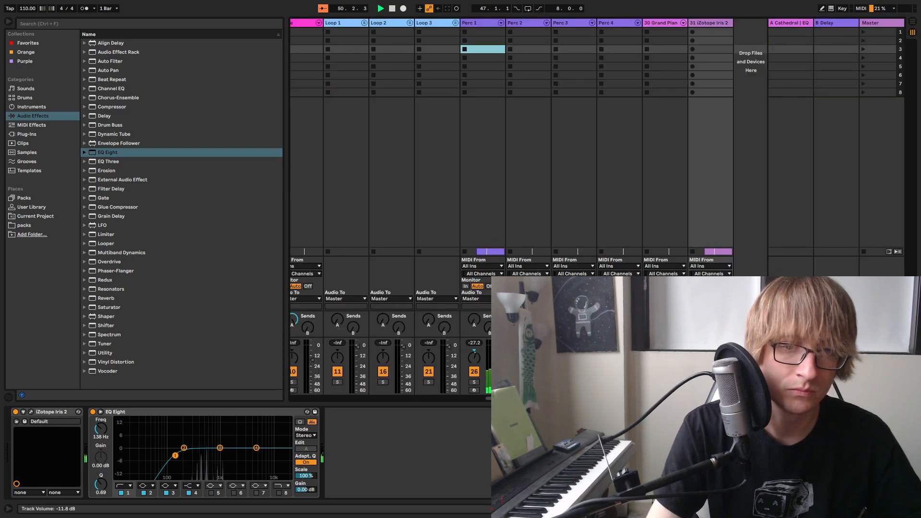
right_click(713, 29)
left_click(738, 66)
type("Ar")
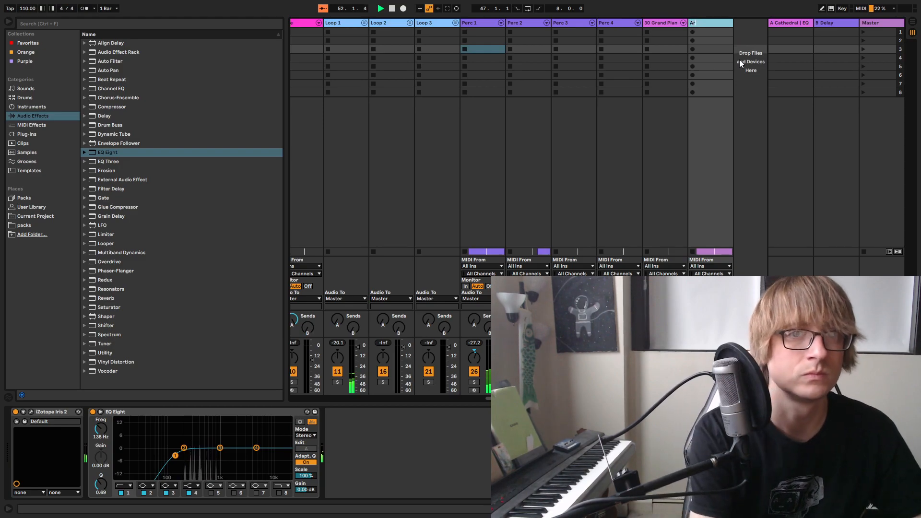
type("p Ba")
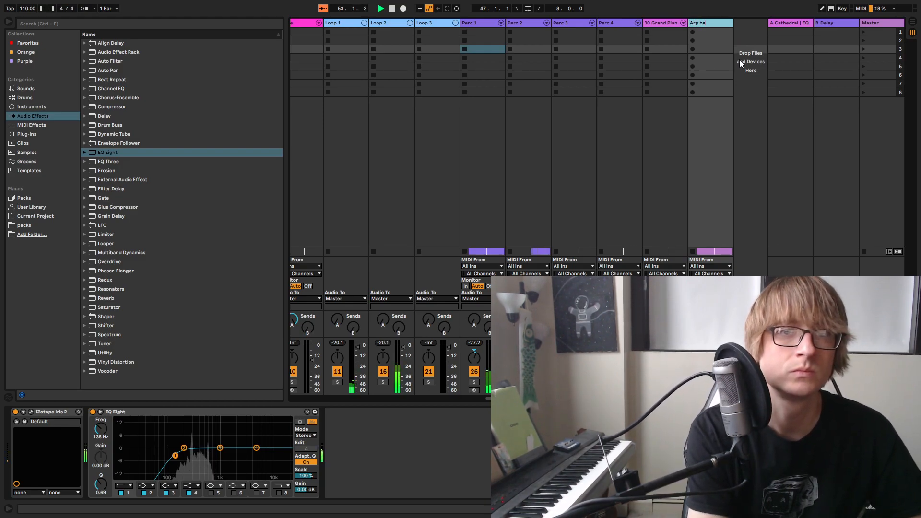
type("ckground")
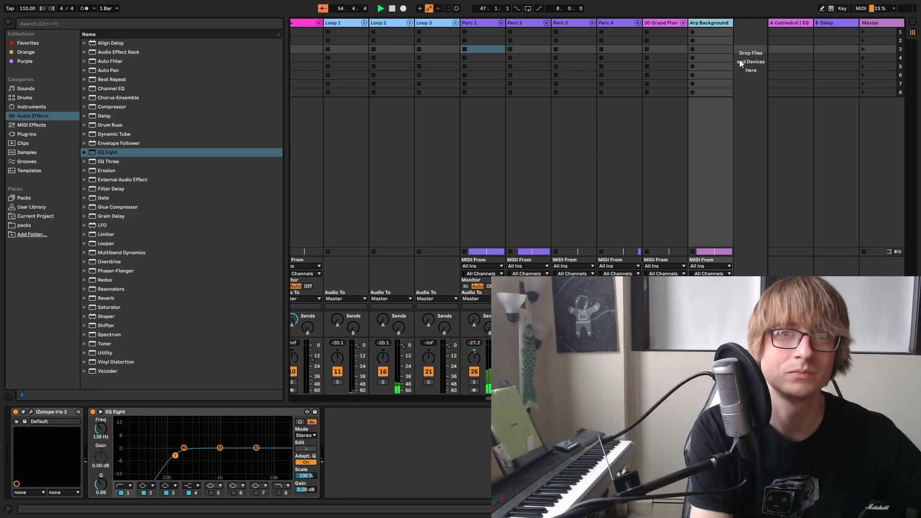
key("Tab")
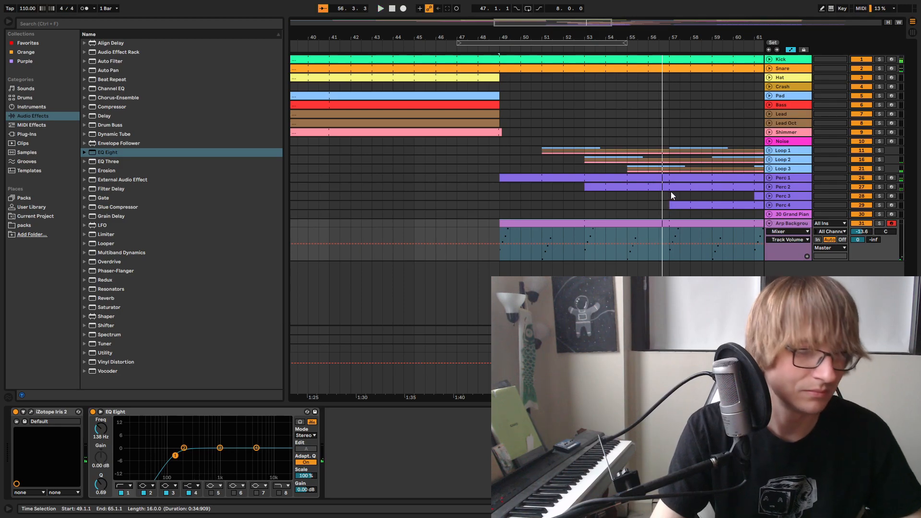
Replay the transition into the breakdown from bar 47 to judge the Arp Background level
key("space")
left_click_drag(527, 34, 657, 29)
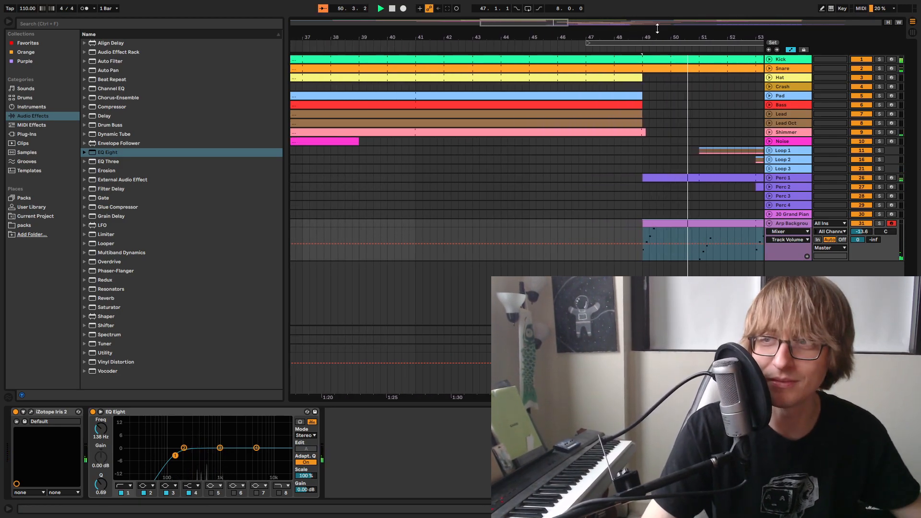
left_click_drag(666, 33, 530, 44)
left_click(494, 44)
key("space")
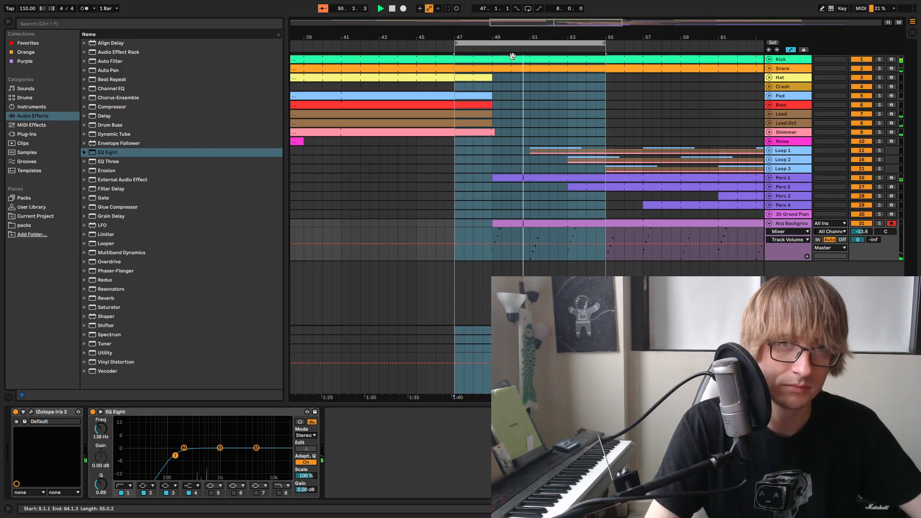
left_click_drag(545, 37, 534, 47)
Open the Arp Background clip in an enlarged note editor and audition its opening arpeggio
double_click(544, 223)
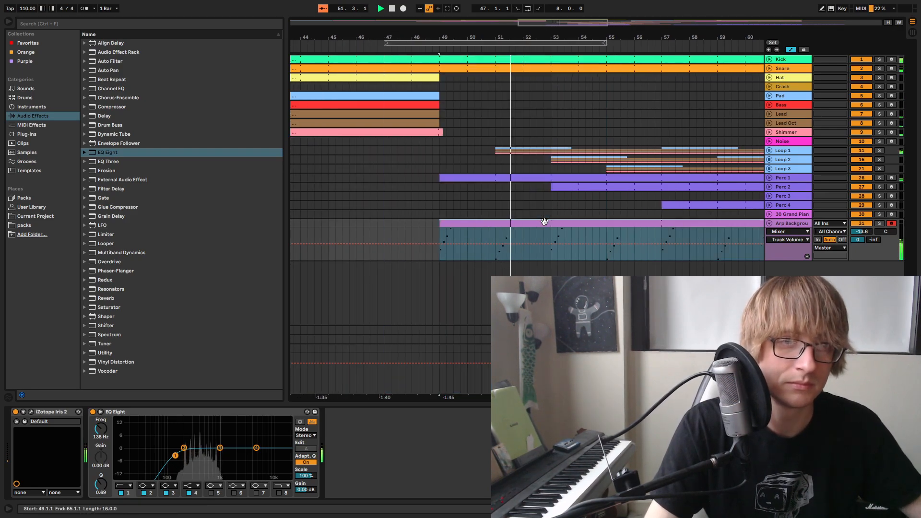
key("space")
left_click_drag(557, 382, 557, 238)
key("space")
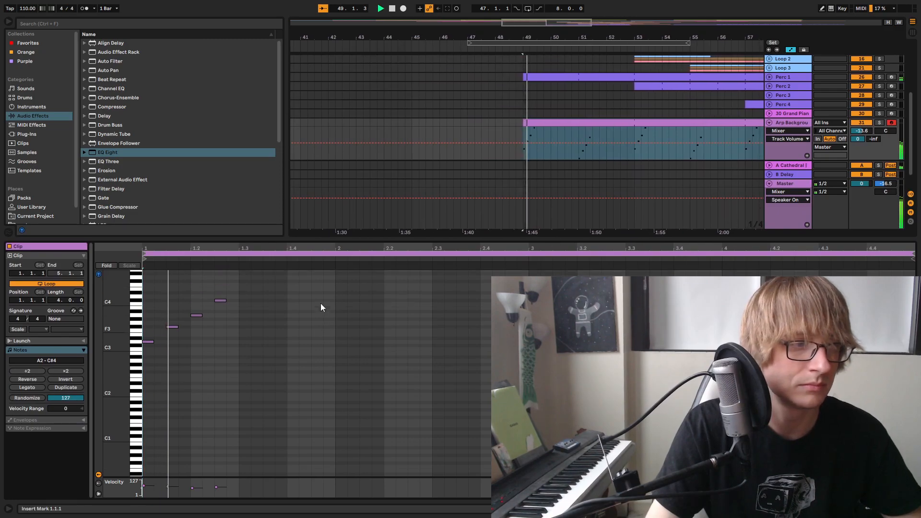
scroll(318, 312, "up", 2)
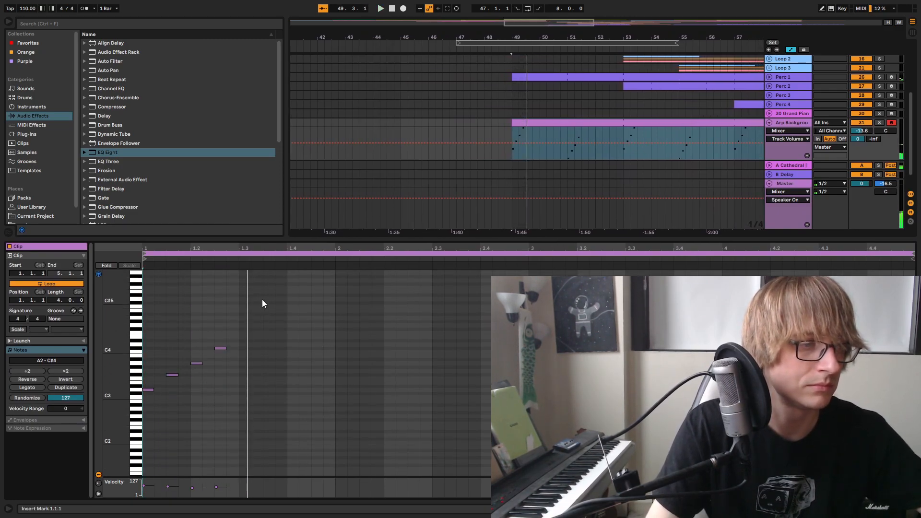
key("space")
Add an E4 note at 1.3.1 of the Arp Background clip, with its velocity reduced to about 79
double_click(245, 318)
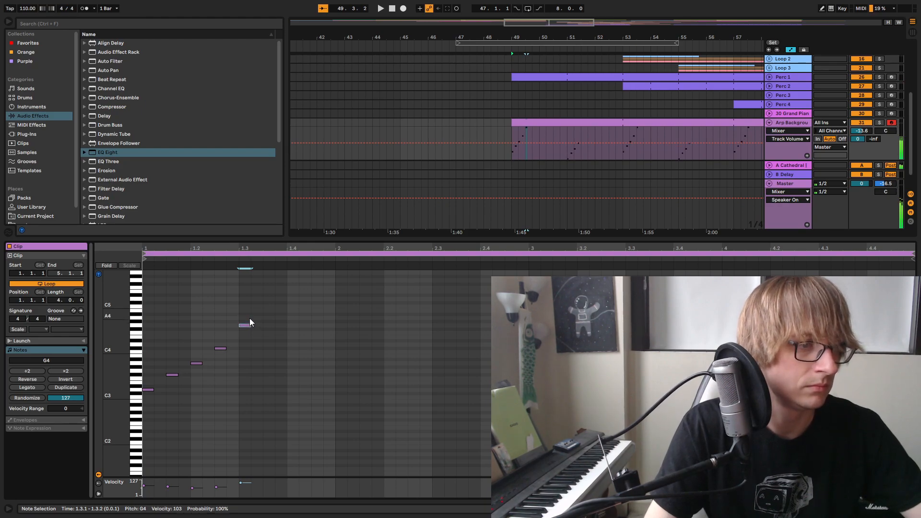
key("space")
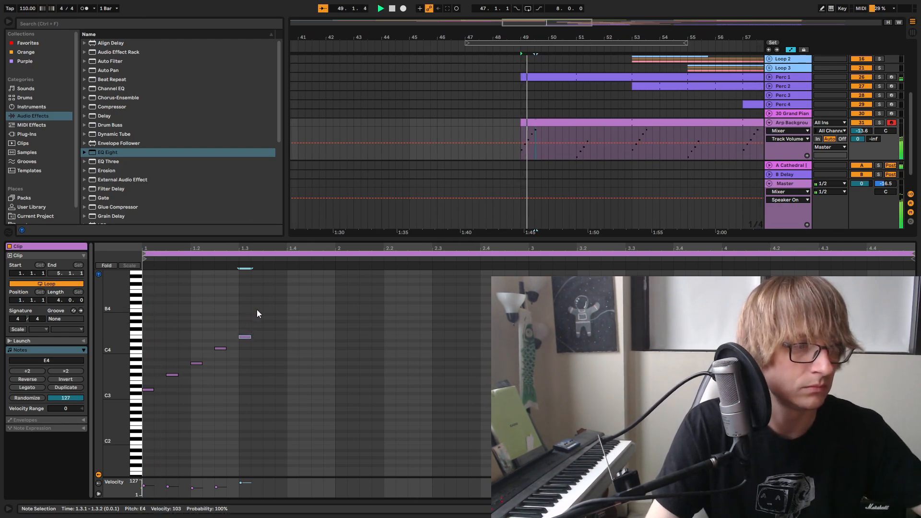
key("space")
left_click(322, 296)
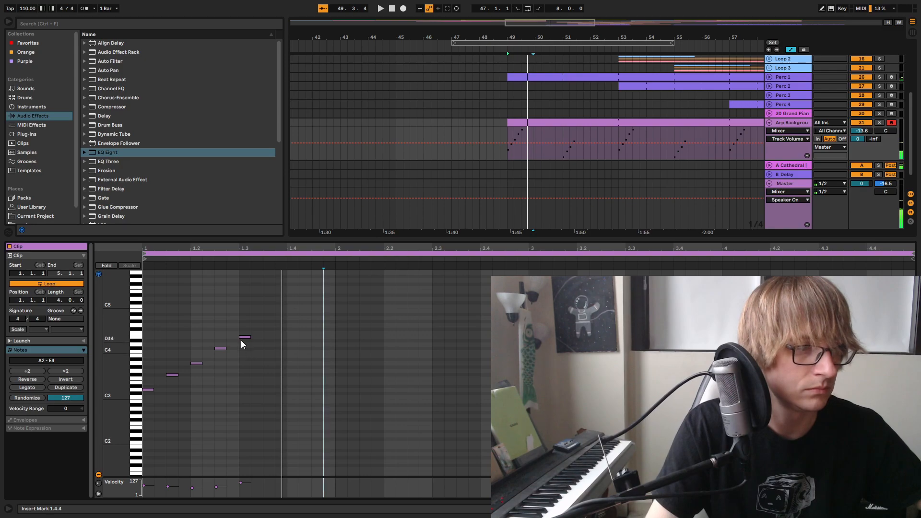
left_click_drag(247, 334, 246, 342)
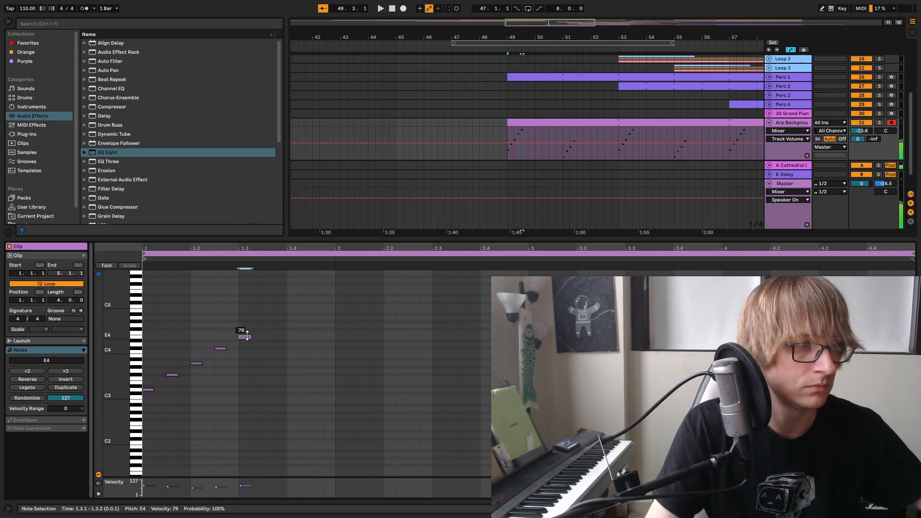
key("space")
left_click(384, 331)
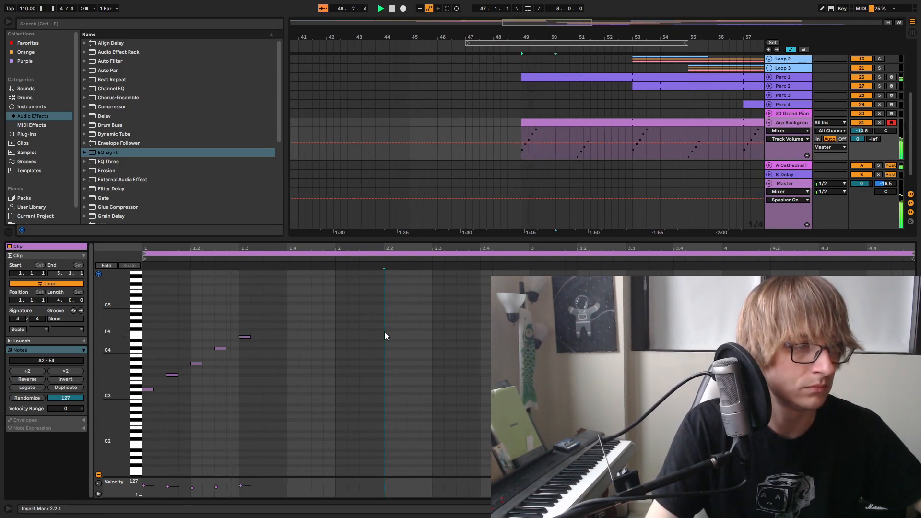
Continue the arpeggio downward with C#4 at 1.3.3, B3 at 1.4.1 and A3 at 1.4.3, auditioning the result
key("space")
double_click(267, 348)
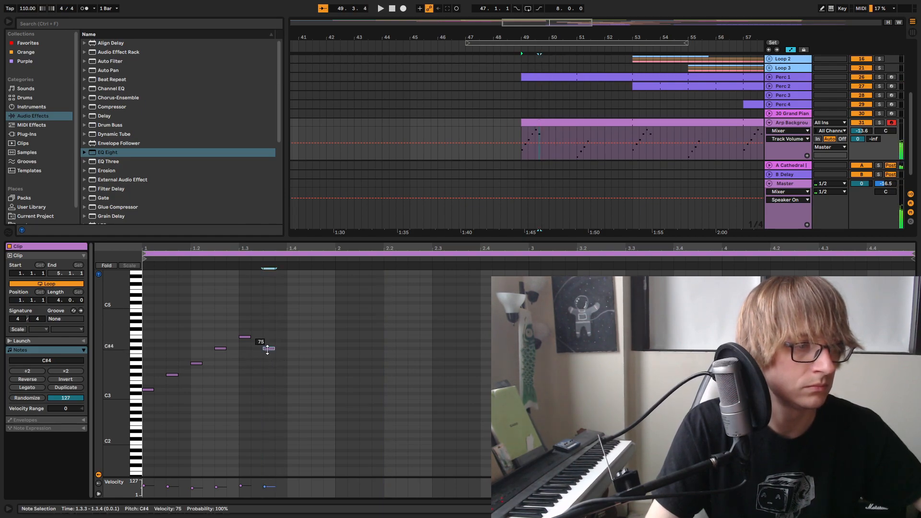
double_click(291, 363)
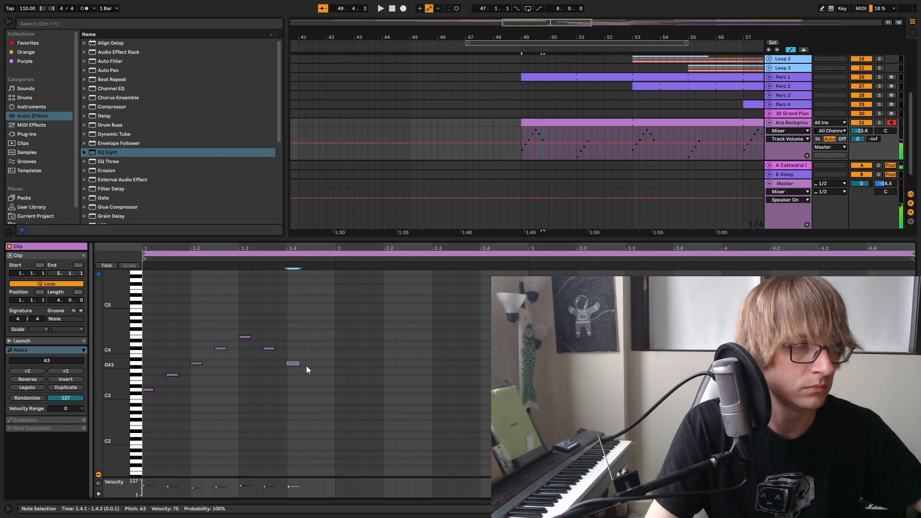
key("Up")
key("Up")
key("space")
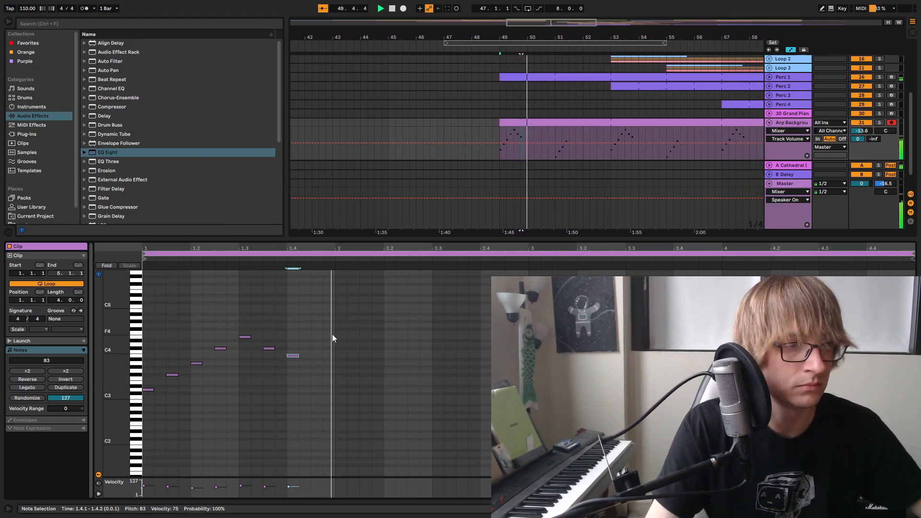
double_click(317, 363)
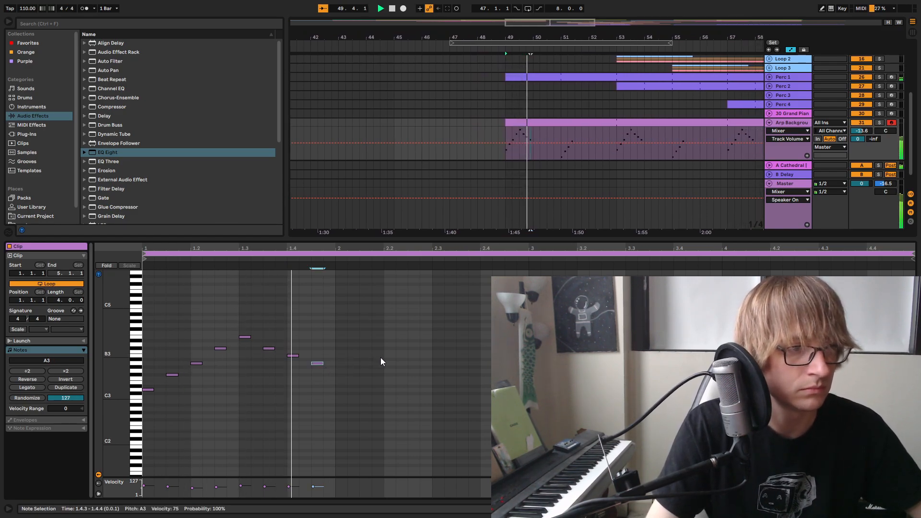
key("space")
mouse_move(294, 248)
left_mouse_down()
mouse_move(304, 283)
mouse_move(420, 285)
mouse_move(403, 266)
mouse_move(292, 249)
left_mouse_up()
key("space")
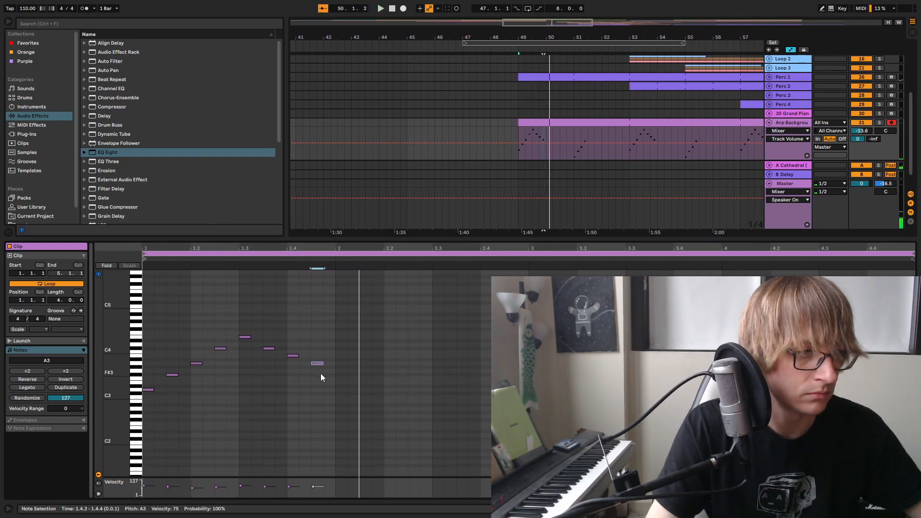
Duplicate the full D3–E4 arpeggio from bar 1 of the Arp Background clip into bar 2 and audition it
left_click_drag(344, 271, 142, 426)
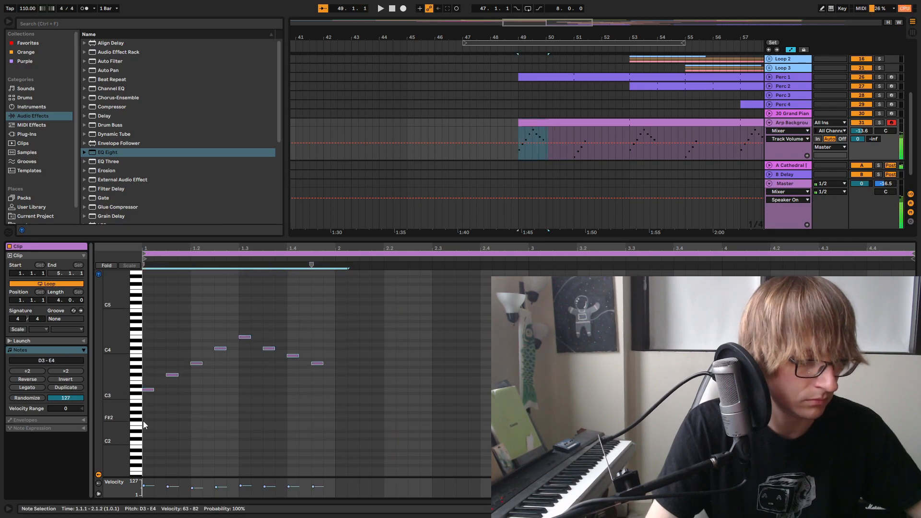
key("ctrl+d")
key("space")
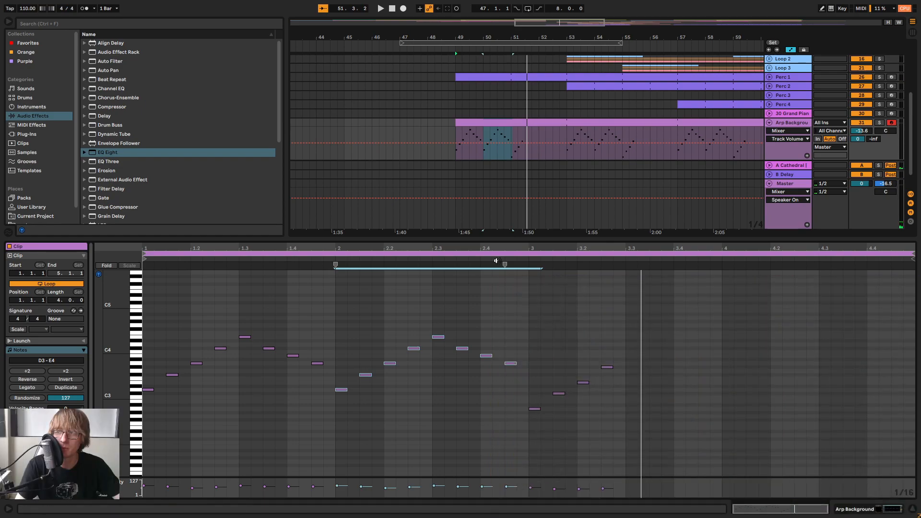
Delete the descending C#4, B3 and A3 notes that follow the E4 in bars 1 and 2, and audition the clip
left_click_drag(249, 367, 365, 309)
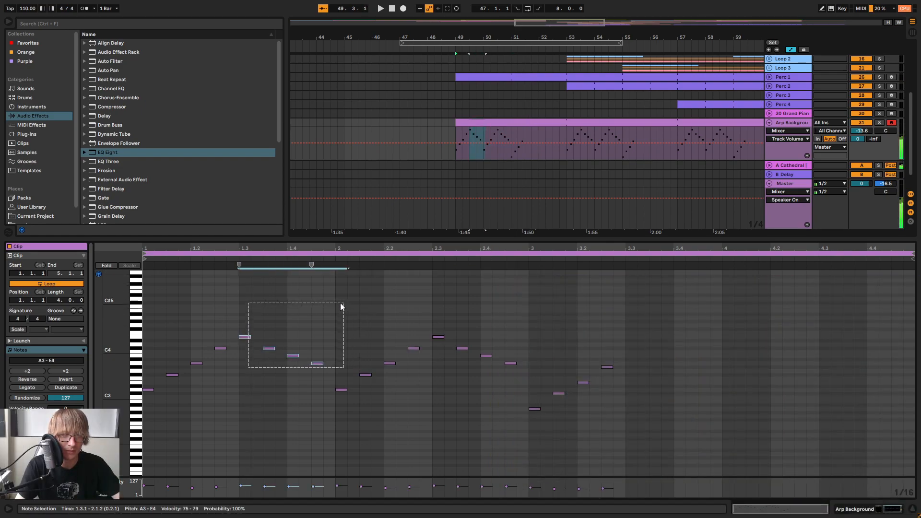
left_click_drag(283, 362, 349, 343)
key("space")
key("space")
key("Delete")
left_click_drag(456, 373, 526, 345)
key("Delete")
key("space")
left_click(538, 320)
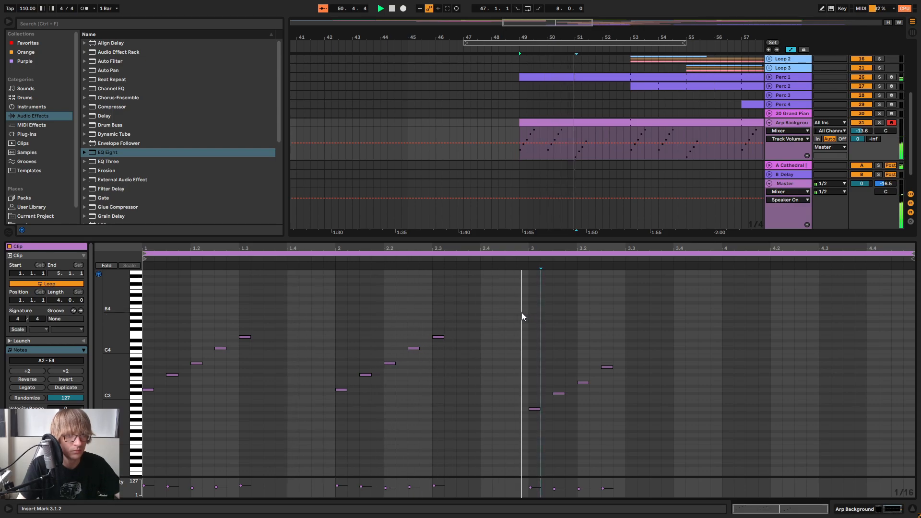
Remove the E4 peak notes at 1.3.1 and 2.3.1 from the Arp Background clip and play it back
key("space")
key("space")
left_click_drag(333, 334, 453, 341)
key("Delete")
key("space")
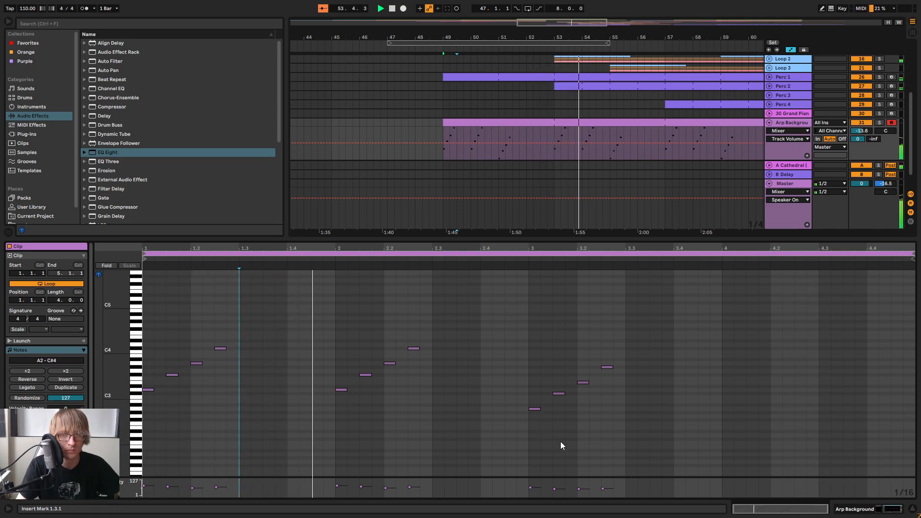
Duplicate the four-note A2–G#3 figure from bar 3 into bar 4 of the clip and play it back
left_click_drag(545, 436, 669, 361)
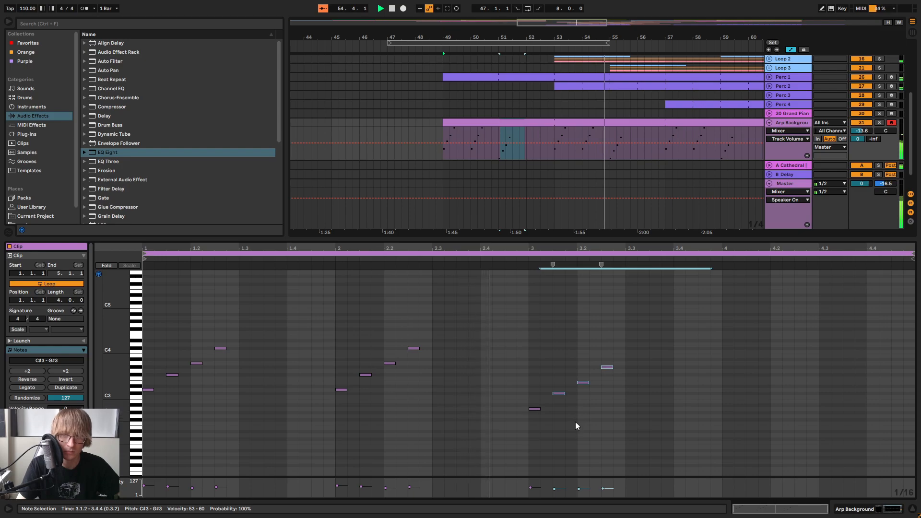
left_click_drag(537, 434, 694, 322)
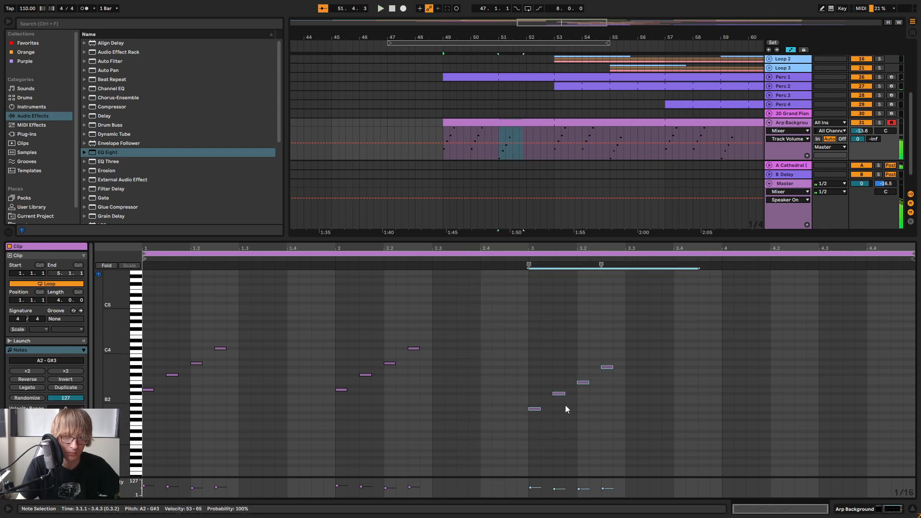
key("ctrl+d")
key("space")
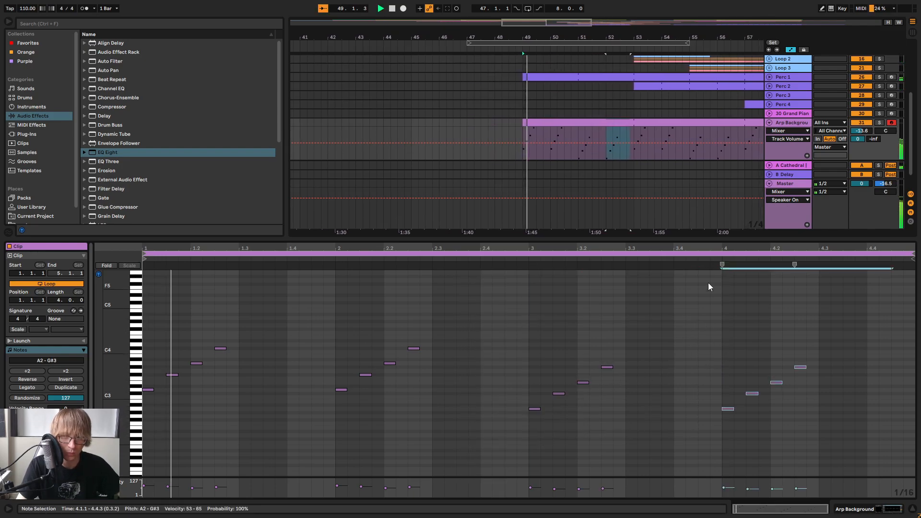
Try raising the last note of the bar 4 figure, at 4.2.3, by three semitones to B3 and audition it
left_click_drag(719, 239, 720, 283)
scroll(653, 355, "down", 3)
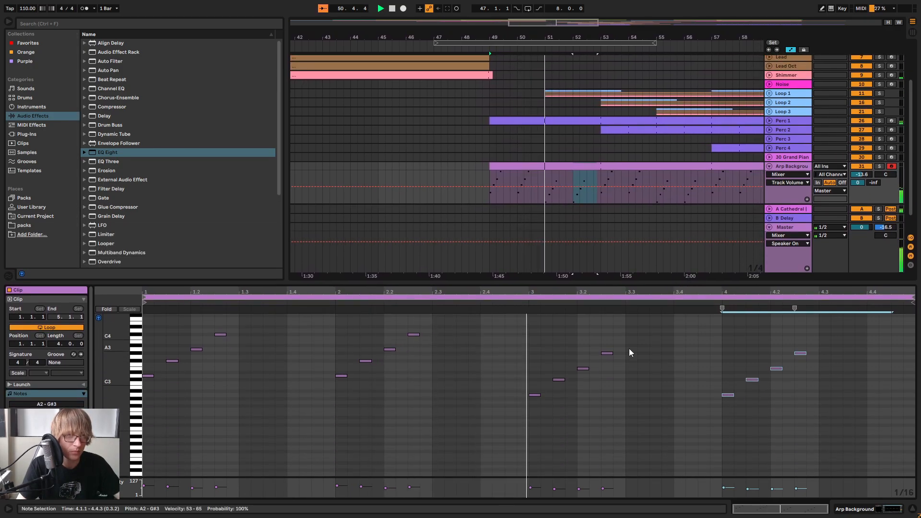
left_click_drag(695, 38, 446, 8)
left_click(801, 353)
key("Up")
key("Up")
key("Up")
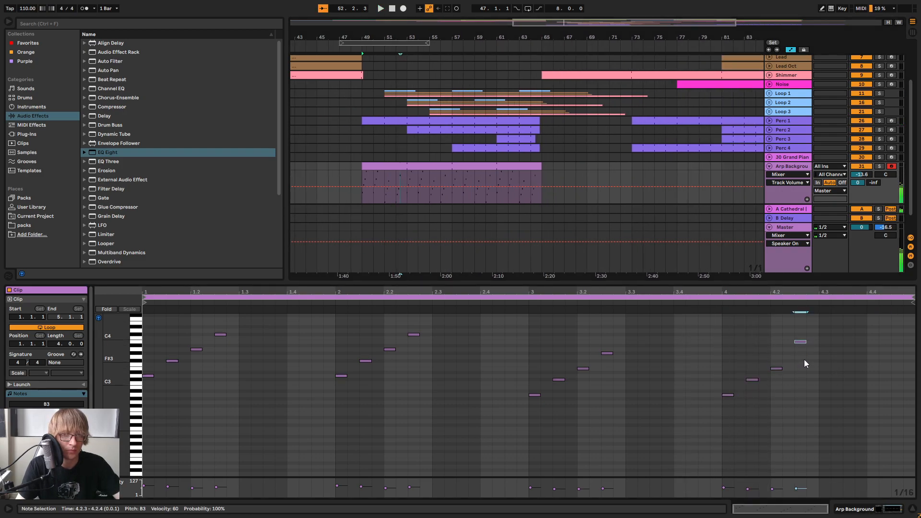
left_click(710, 301)
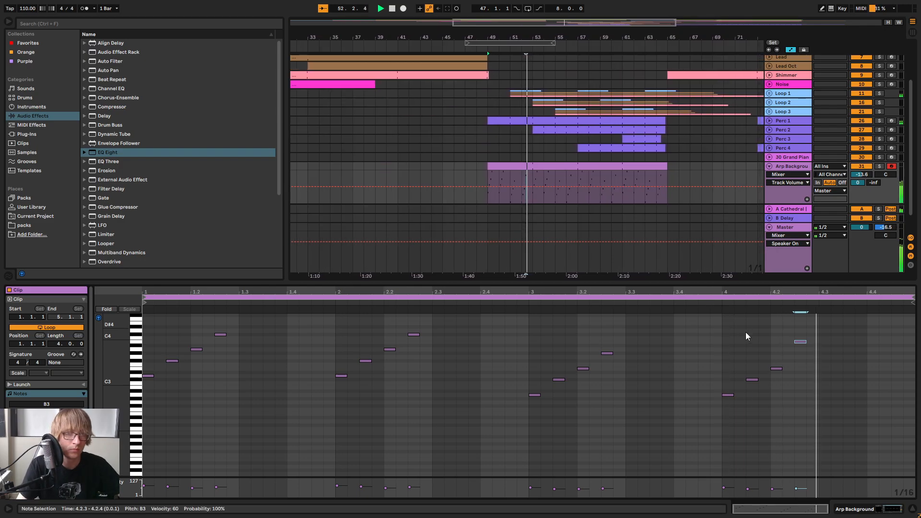
scroll(738, 339, "up", 2)
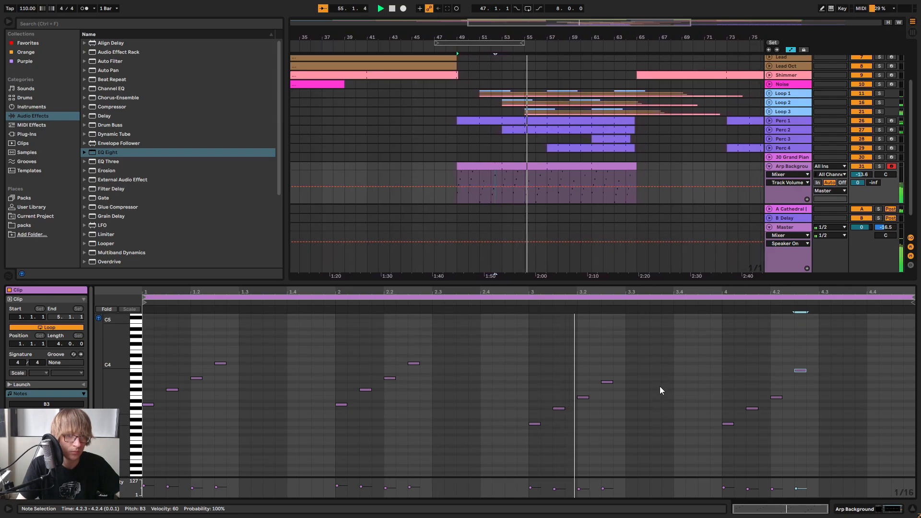
scroll(666, 391, "up", 3)
scroll(667, 395, "down", 4)
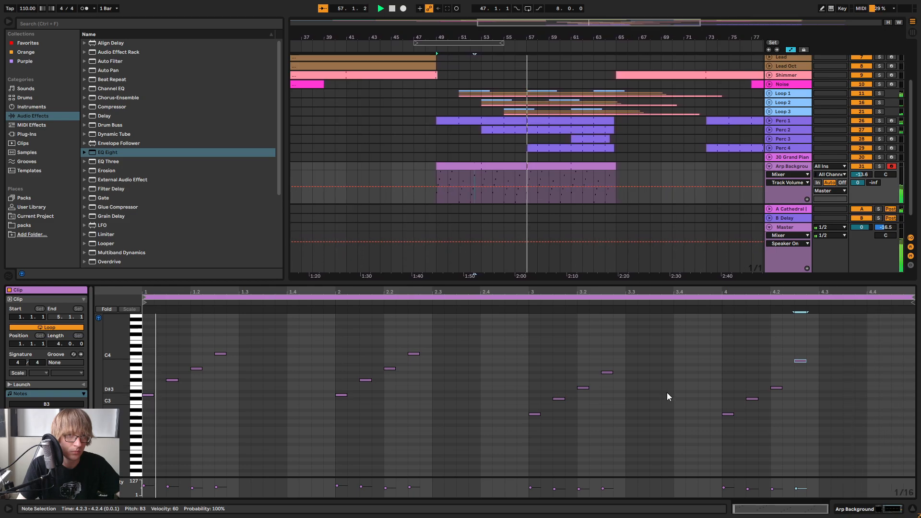
Lower the note at 4.2.3 by three semitones back to G#3
key("Down")
key("Down")
key("Down")
left_click(803, 339)
Shrink the note editor and lower the Arp Background track's volume to -17.9 dB in the mixer
left_click_drag(771, 283, 770, 406)
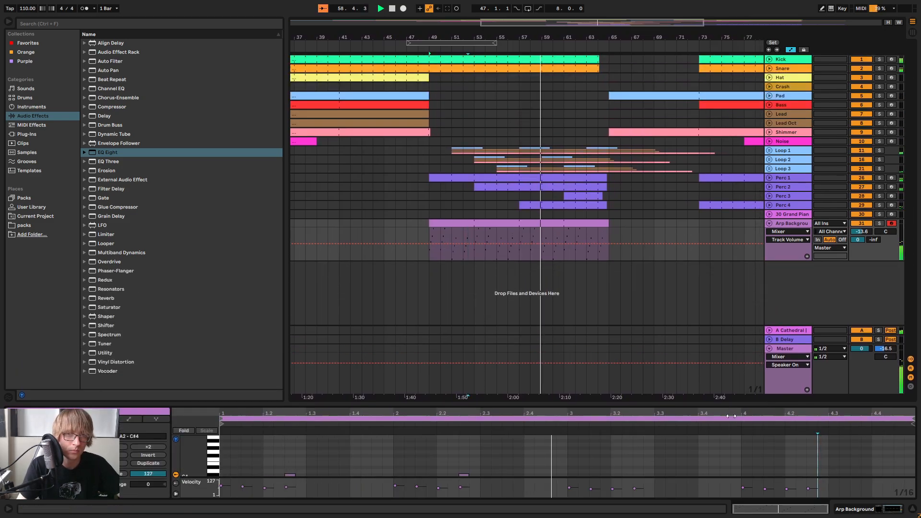
key("Tab")
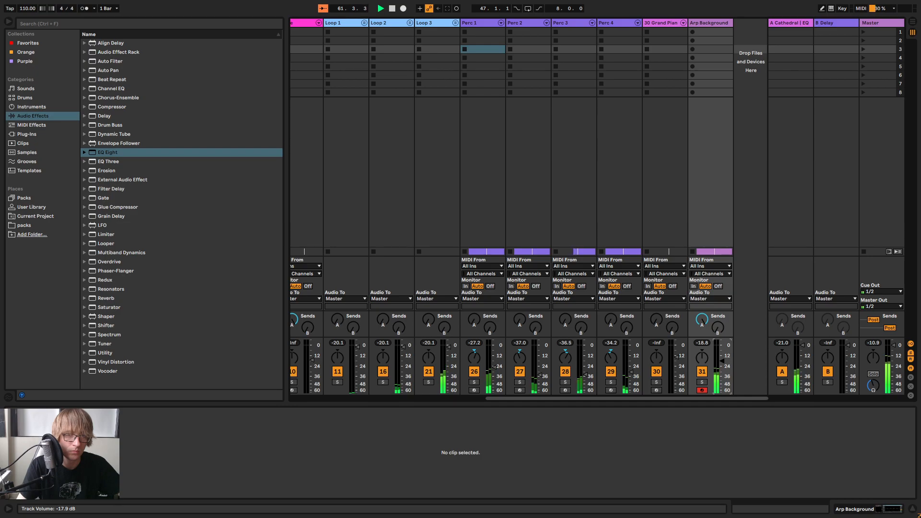
key("Tab")
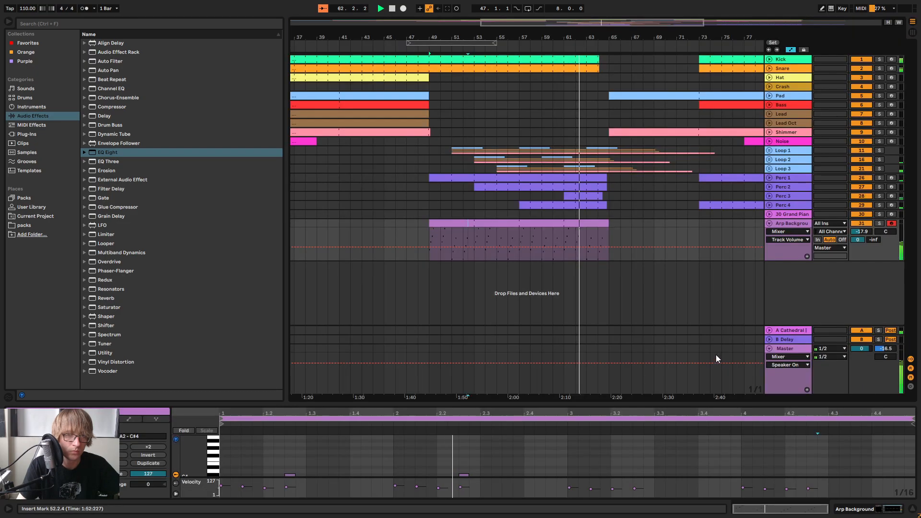
Try extending the Arp Background clip's end to bar 73 and return it to bar 65
left_click(663, 221)
left_click(670, 224)
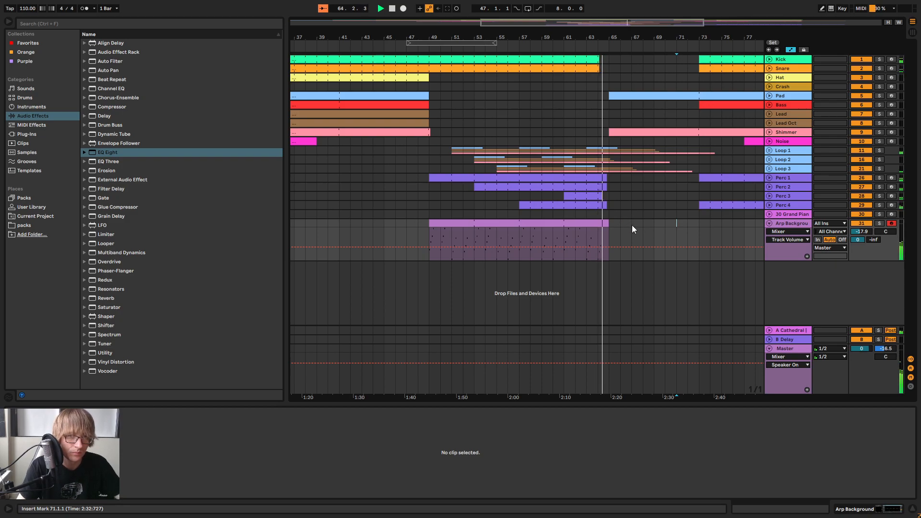
left_click(637, 221)
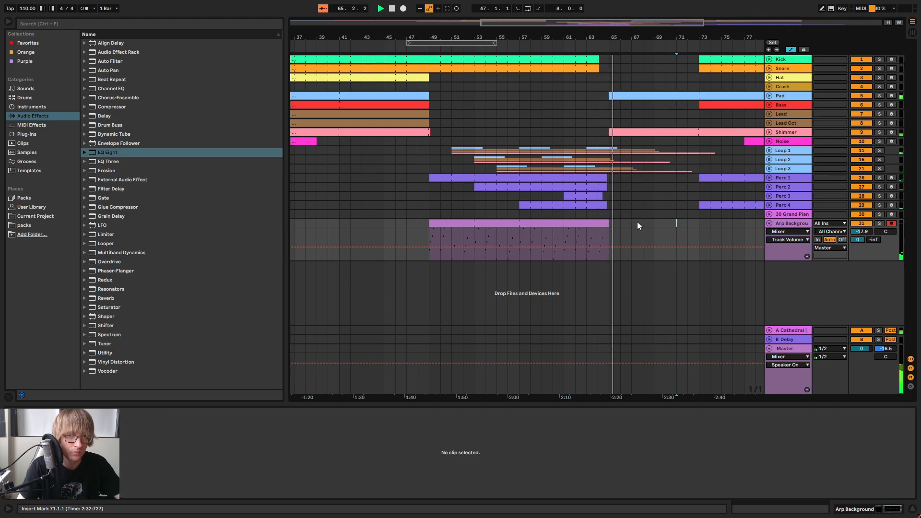
left_click_drag(608, 229, 696, 231)
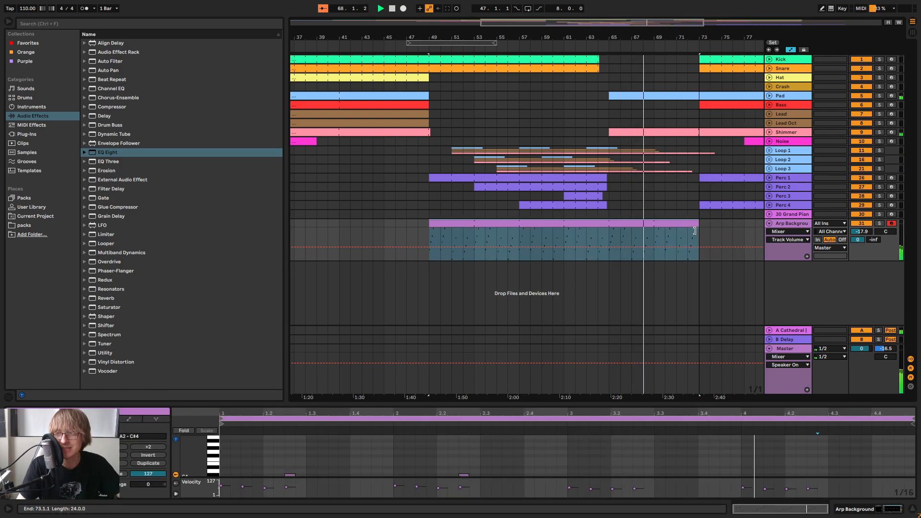
left_click_drag(697, 232, 608, 229)
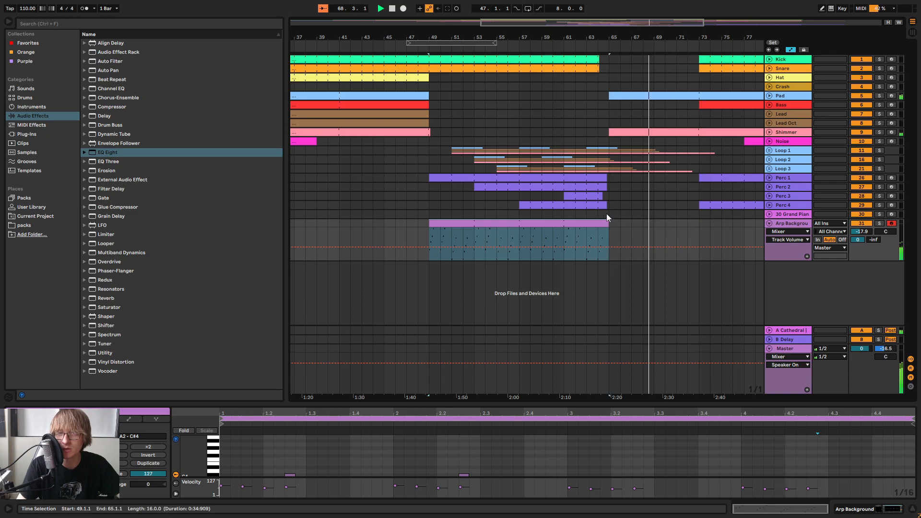
Replay the transition into the breakdown from bar 47 and fold the Arp Background track
left_click(413, 48)
left_click_drag(573, 36, 474, 35)
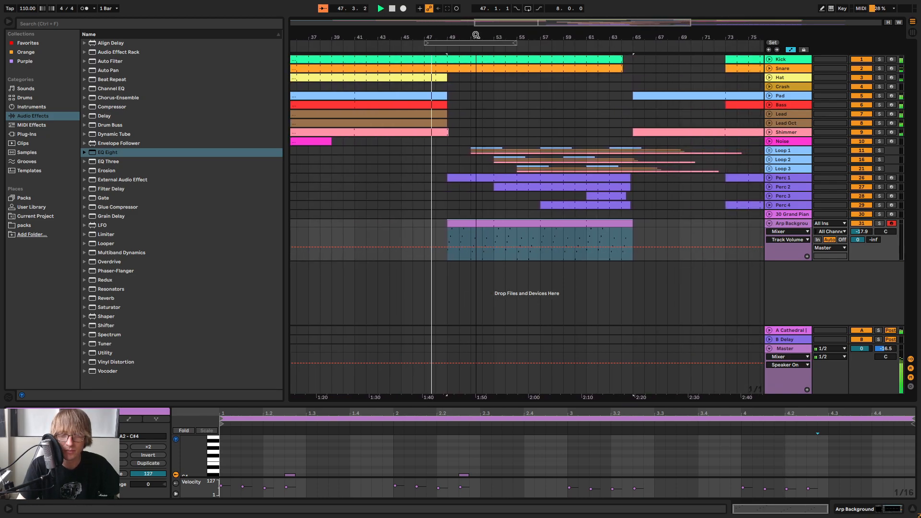
left_click(702, 223)
left_click(769, 223)
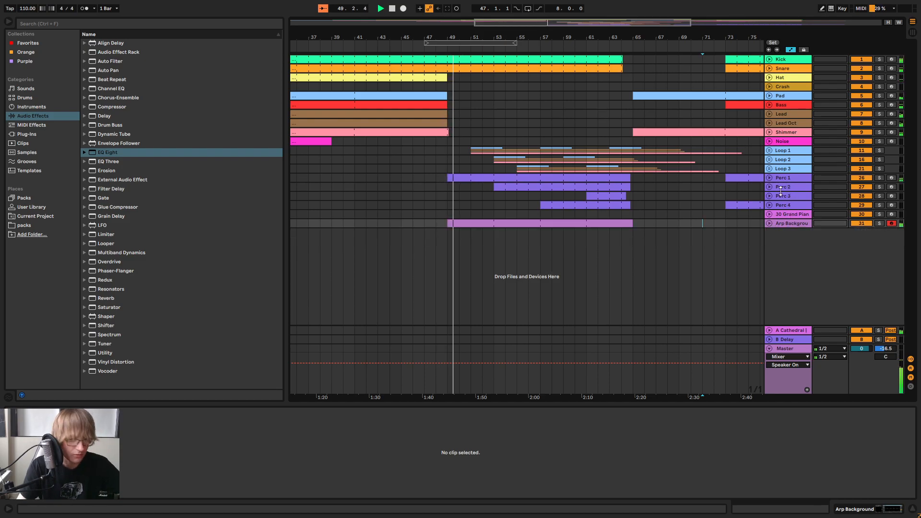
Examine the whole arrangement during playback, comparing the breakdown at bars 49–57 with the sections from bar 57 to 97
left_click(679, 215)
left_click_drag(536, 38, 577, 37)
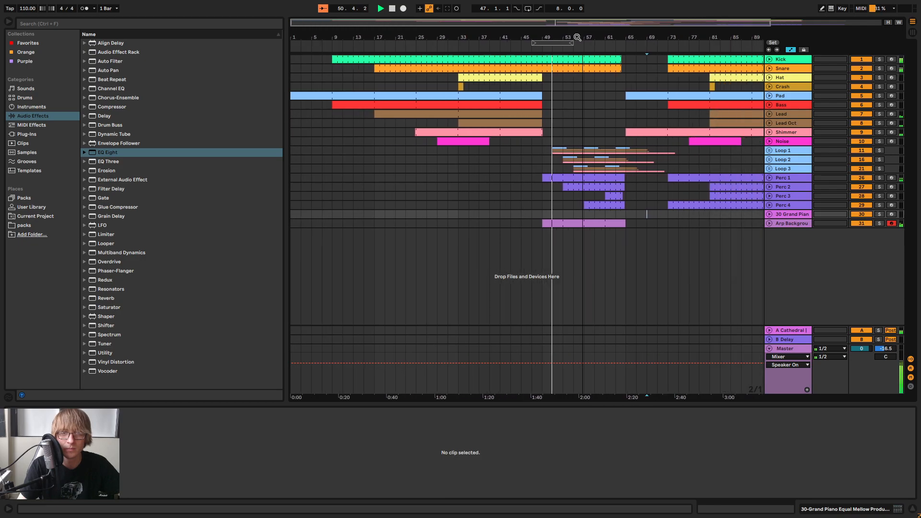
left_click(637, 196)
left_click(640, 187)
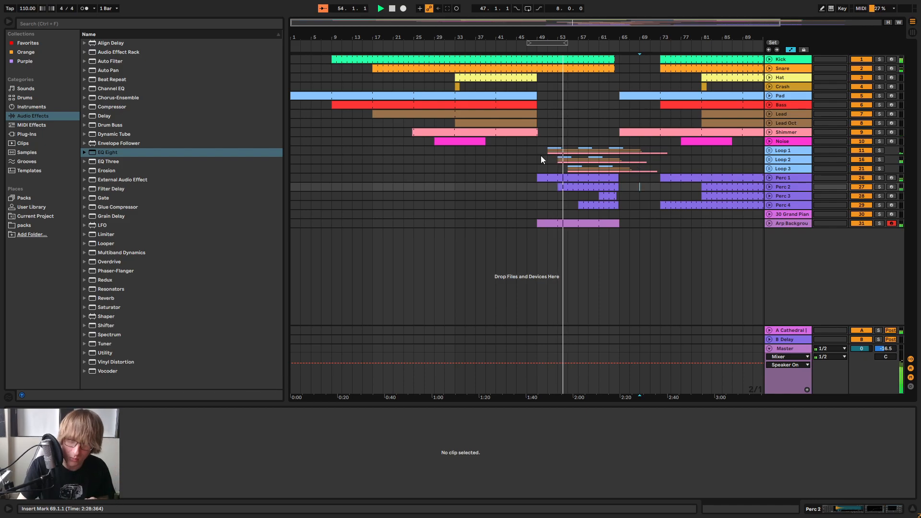
left_click_drag(544, 217, 581, 233)
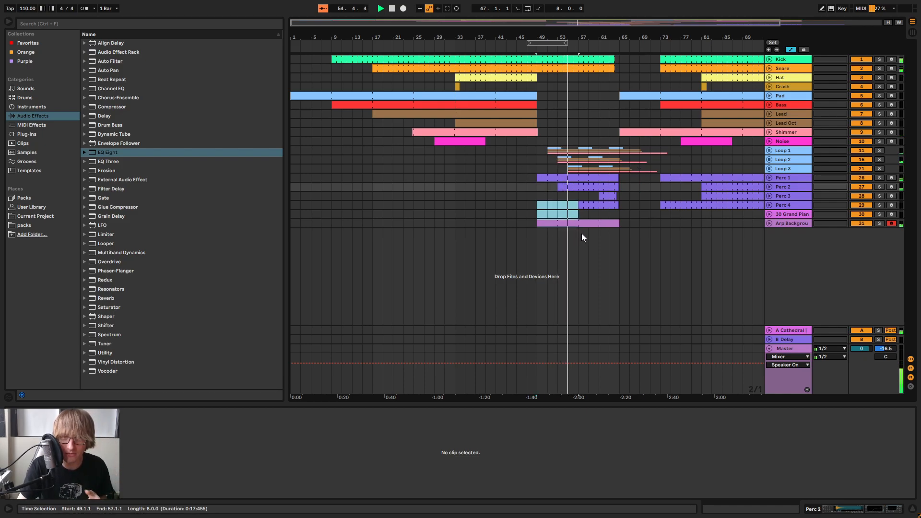
key("Delete")
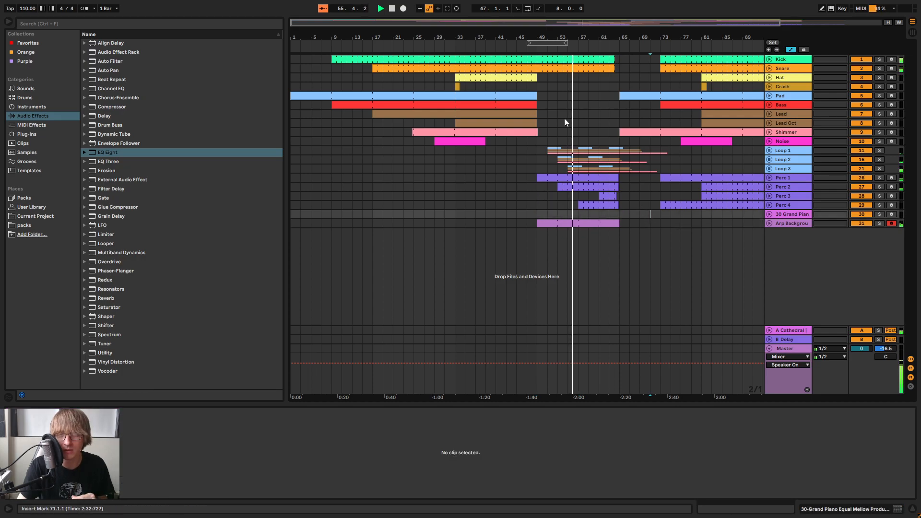
left_click(578, 89)
left_click_drag(577, 90, 773, 273)
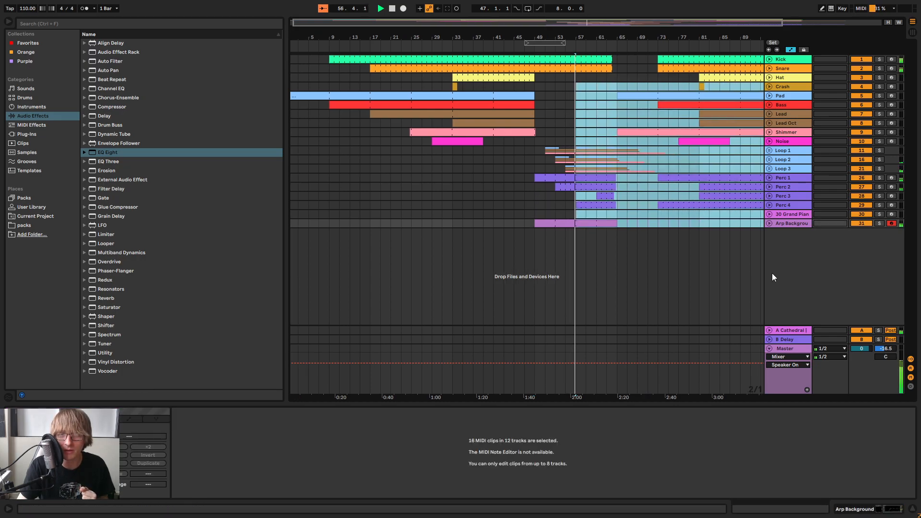
left_click_drag(634, 38, 634, 19)
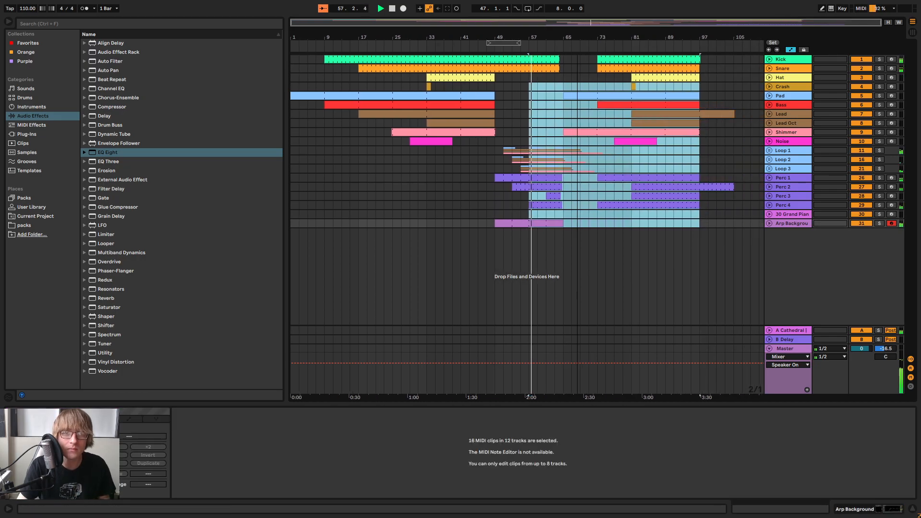
left_click(736, 220)
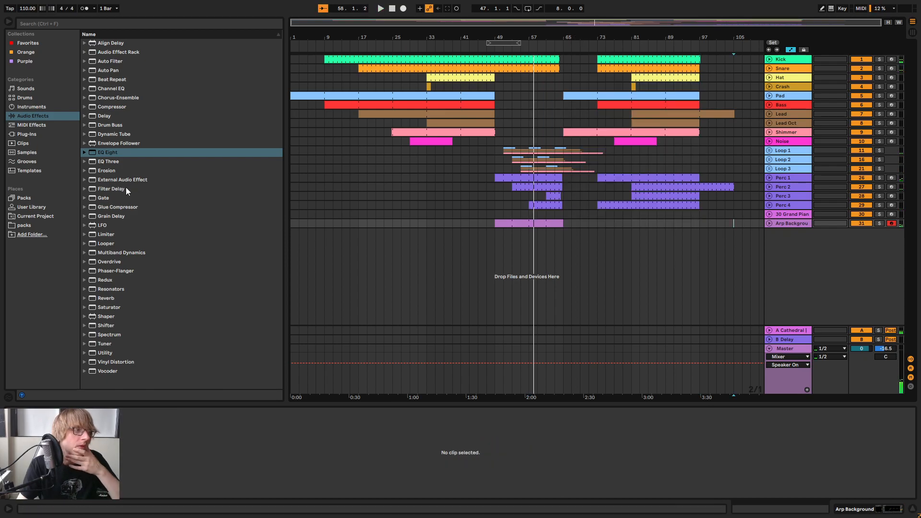
Add Synth1 VST64 on a new MIDI track and load preset 40, pro-phat fart, from soundbank01
left_click(28, 135)
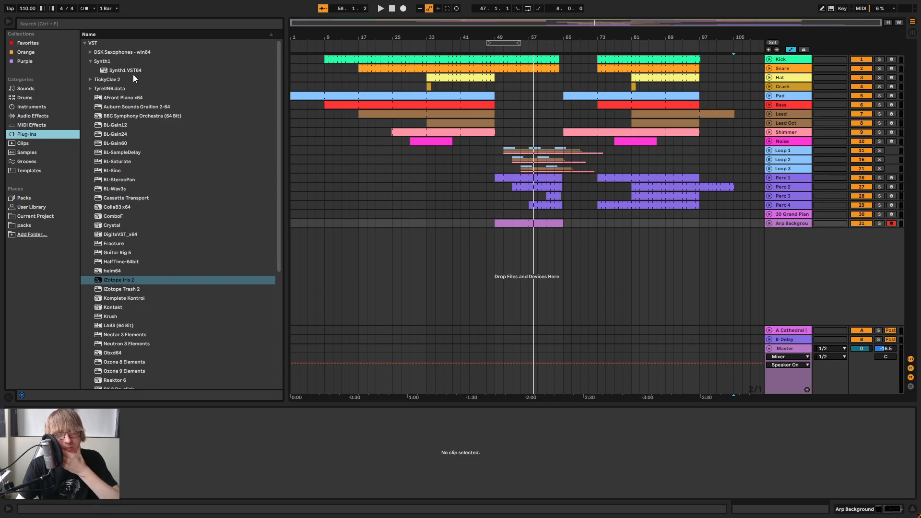
left_click_drag(133, 72, 658, 214)
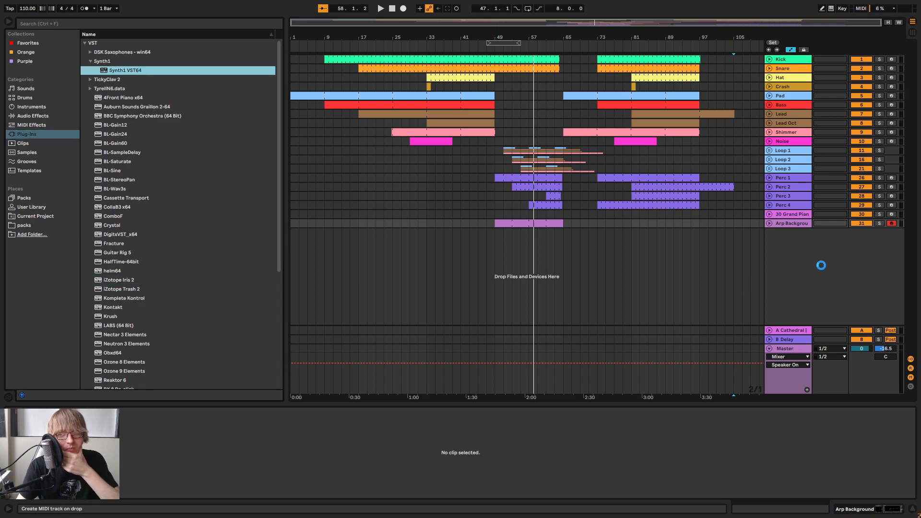
left_click(532, 443)
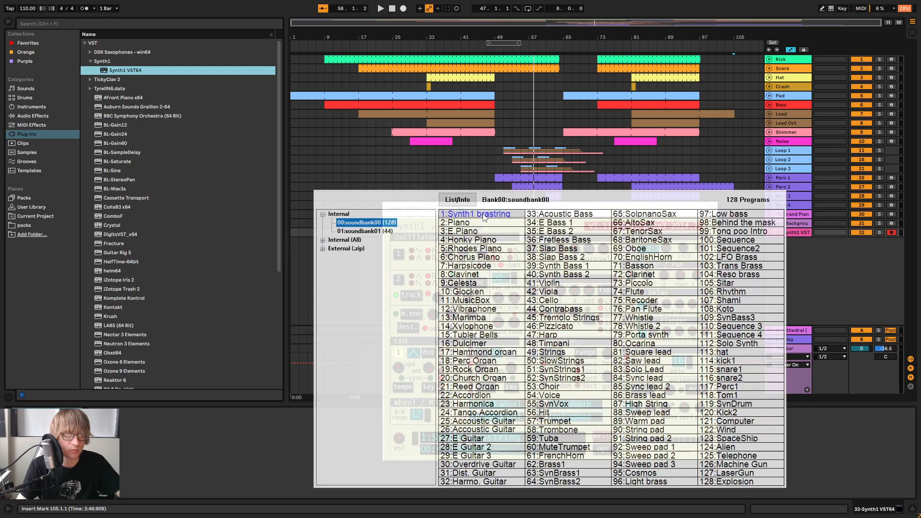
left_click(364, 231)
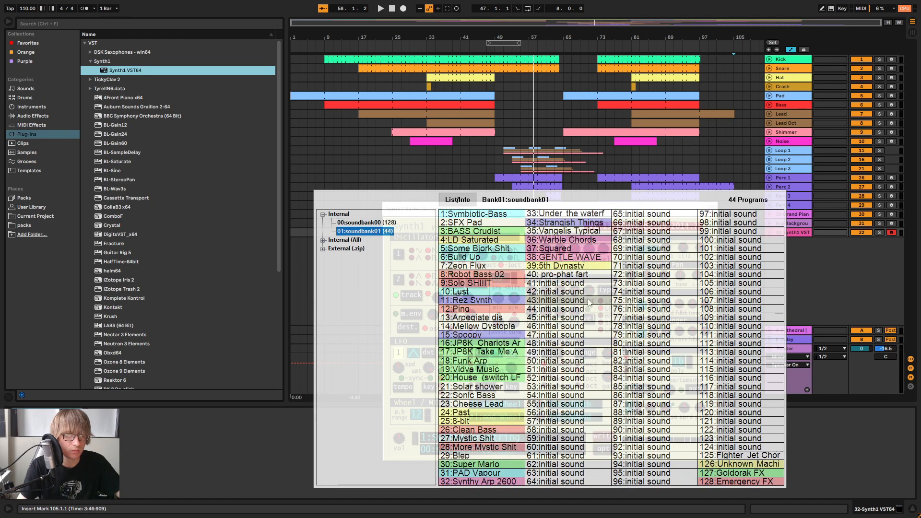
left_click(557, 274)
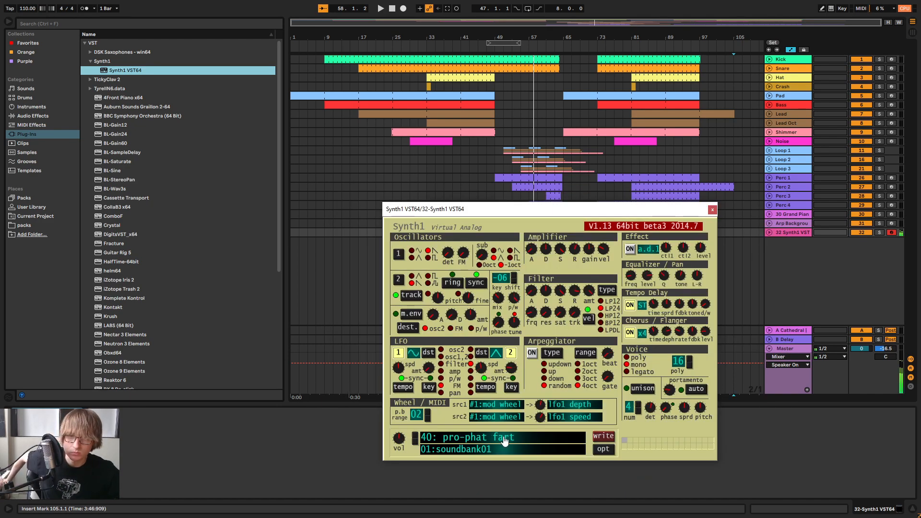
key("Tab")
left_click(712, 210)
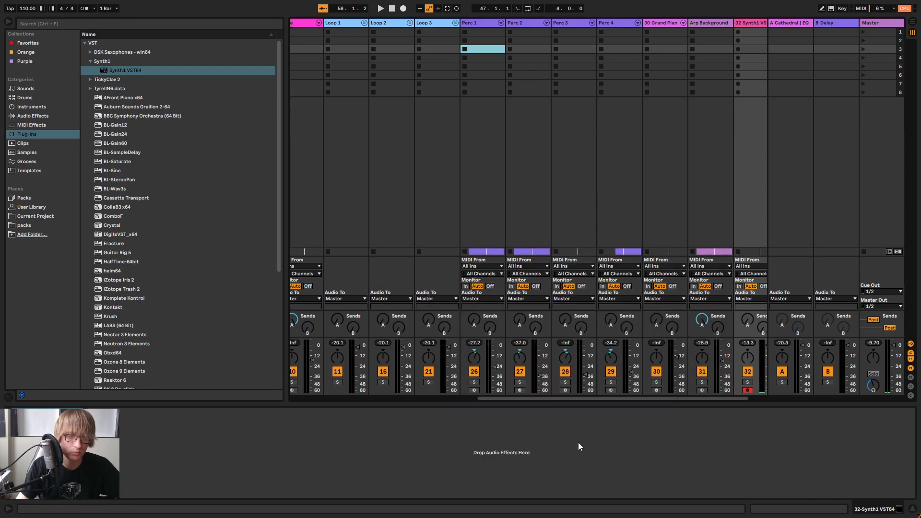
Lower the Synth1 track's volume to -19 dB and load Synth1 preset 38, GENTLE WAVE, from soundbank01
left_click_drag(613, 400, 751, 372)
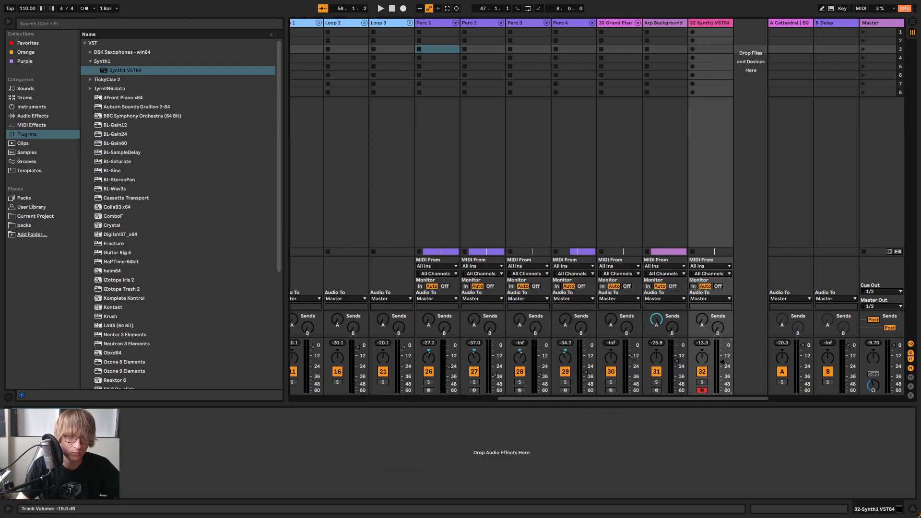
key("Tab")
left_click(517, 49)
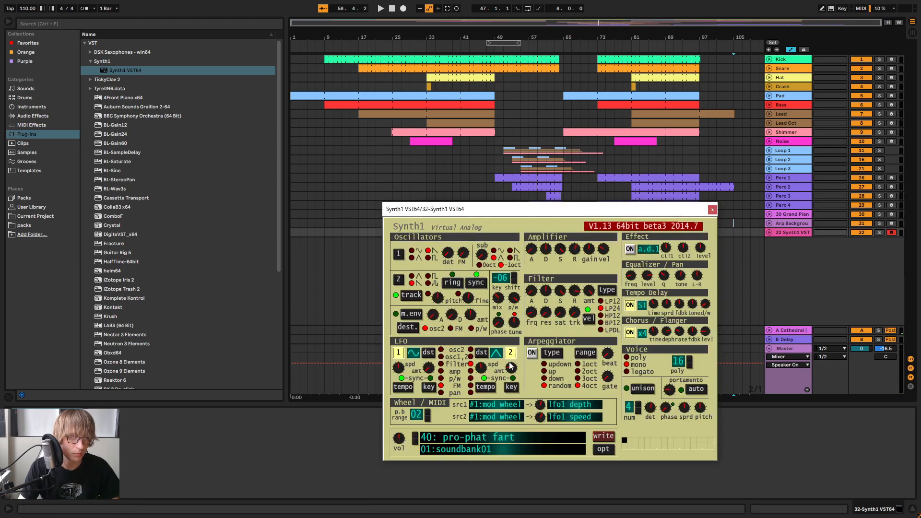
left_click(482, 438)
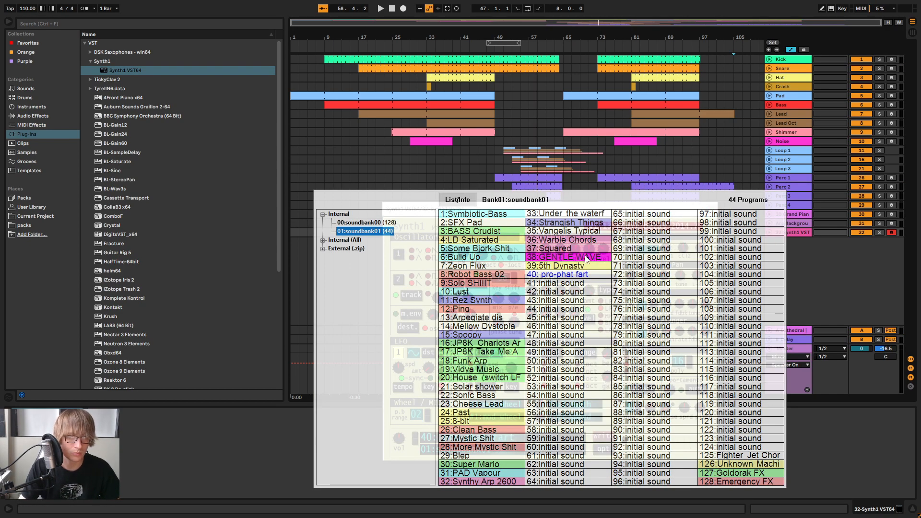
left_click(581, 258)
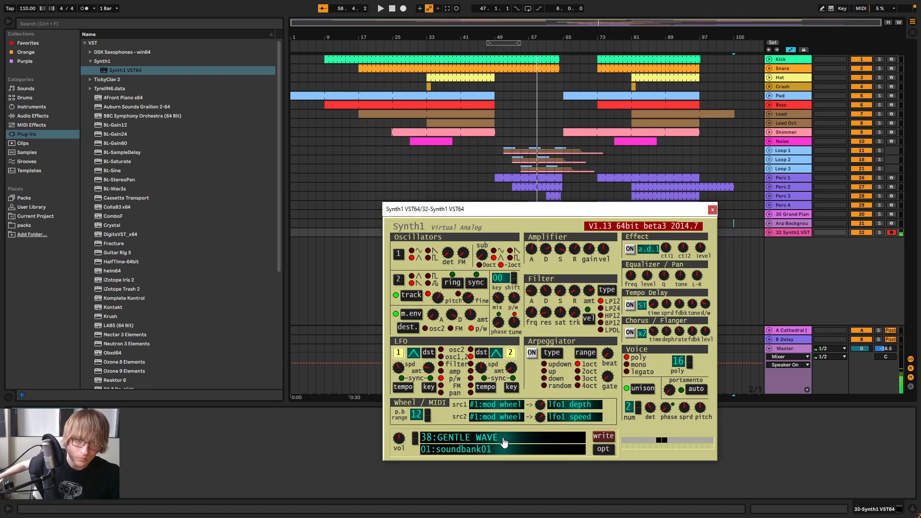
Close the Synth1 plug-in window and set the Synth1 track's send to the A Cathedral return to -15 dB
key("Tab")
left_click(712, 210)
key("space")
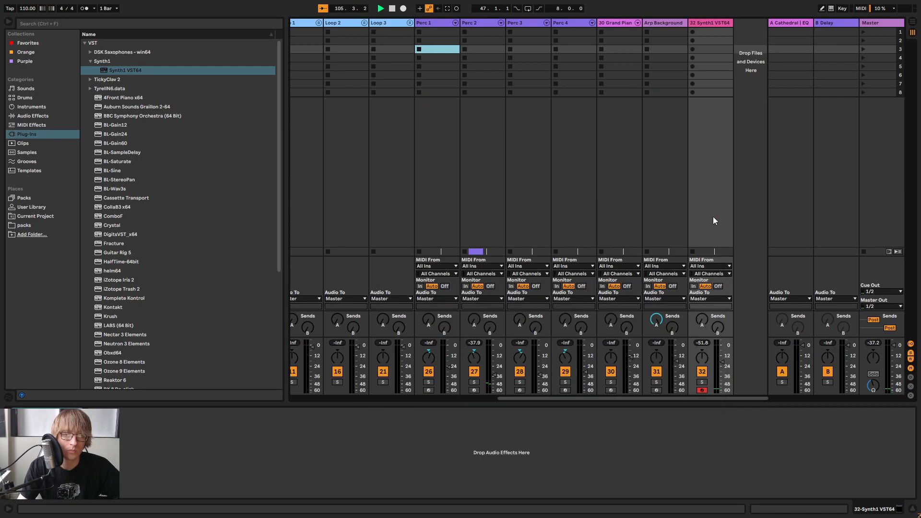
left_click_drag(699, 321, 700, 319)
key("Tab")
Move the eight-bar loop brace in the arrangement to start at bar 49, play from there and select the Synth1 track
key("Tab")
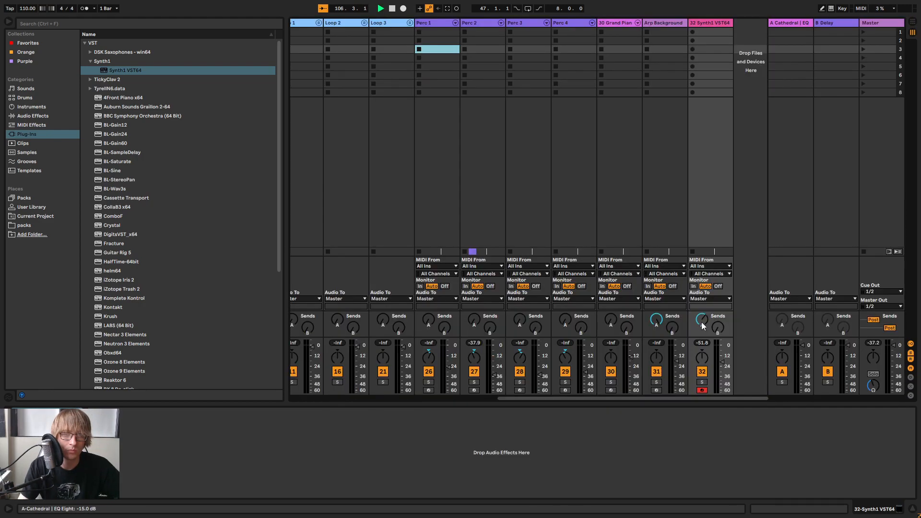
key("Tab")
left_click(550, 43)
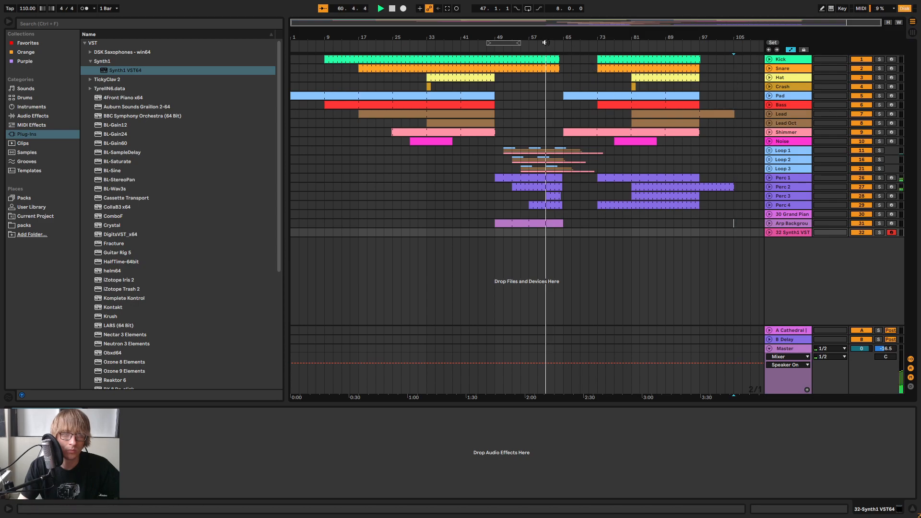
left_click_drag(503, 42, 511, 42)
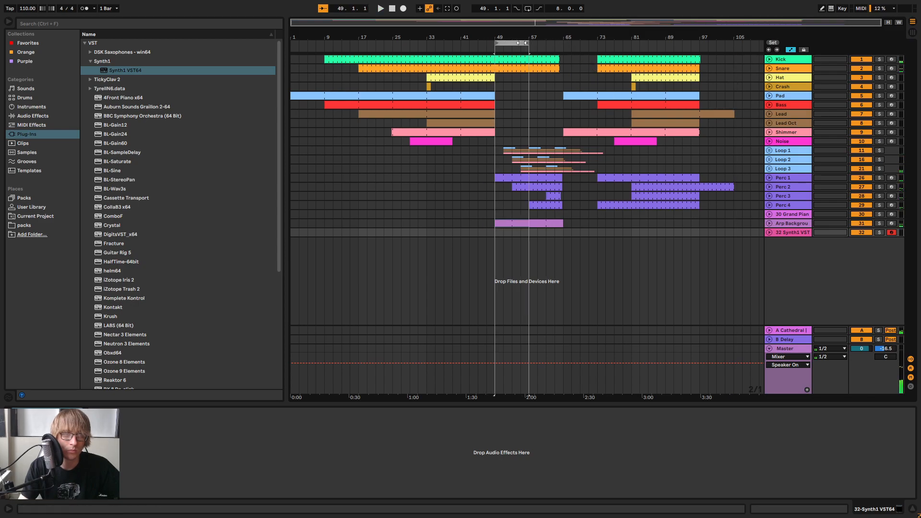
left_click(801, 233)
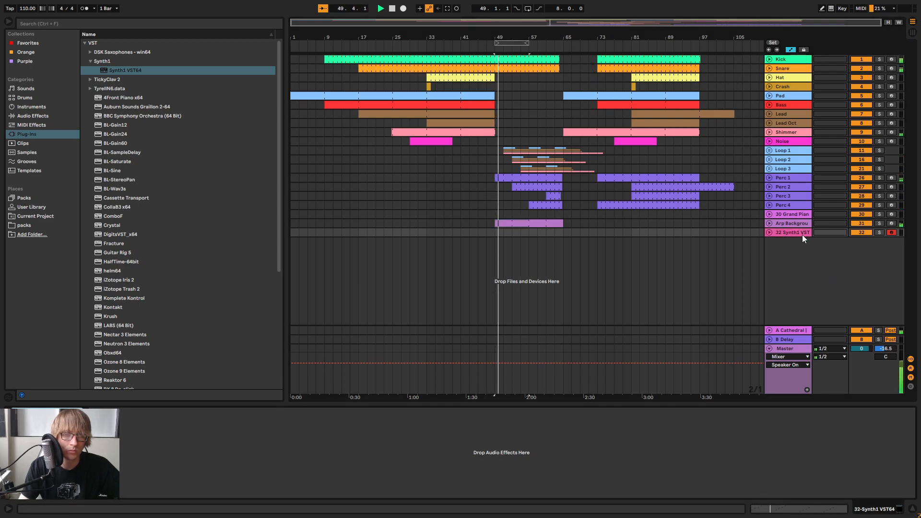
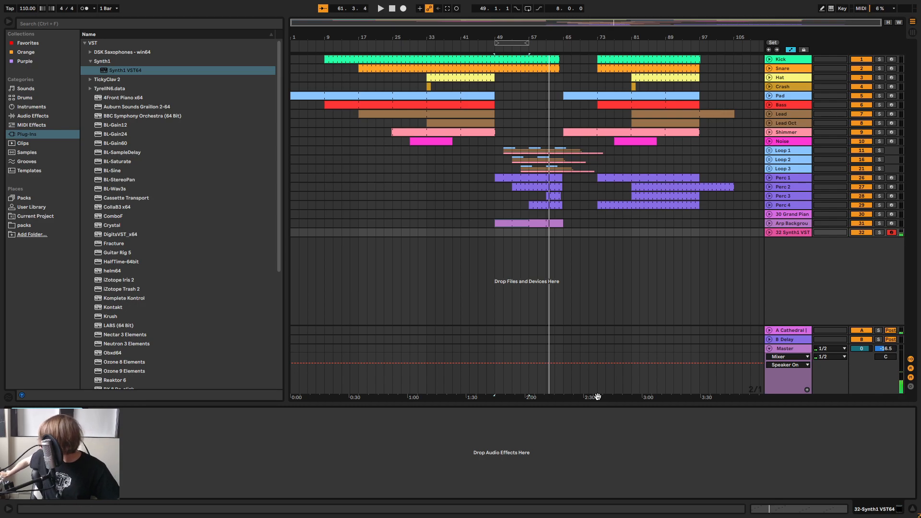
Play along on the Synth1 track, capture the performance as a four-bar MIDI clip at bar 57, and play the clip back
key("space")
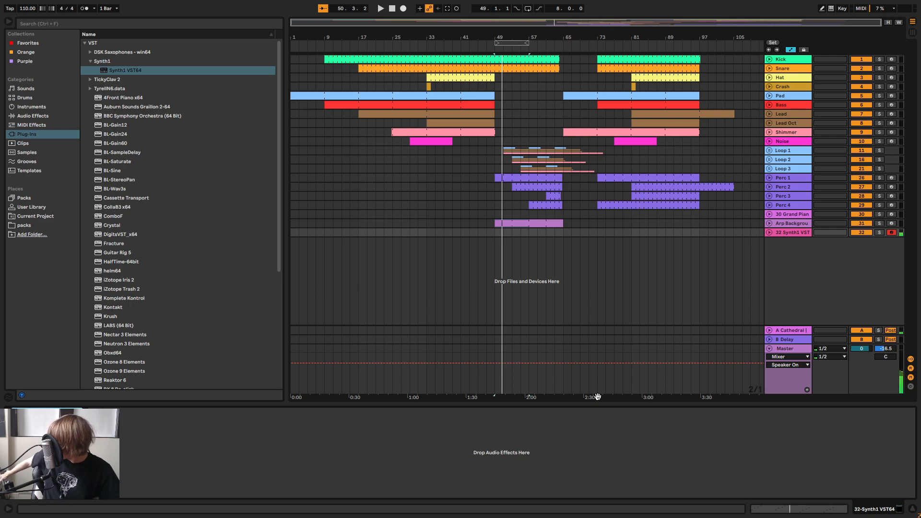
key("space")
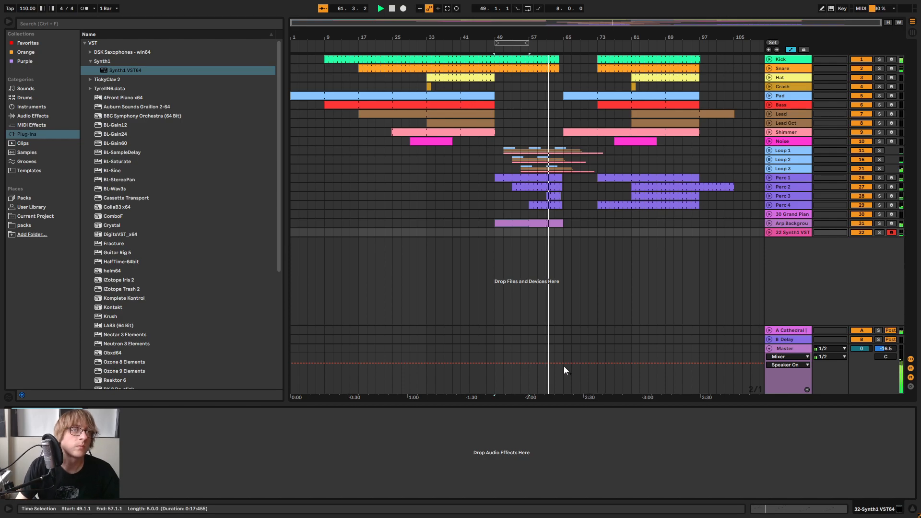
key("ctrl+shift+c")
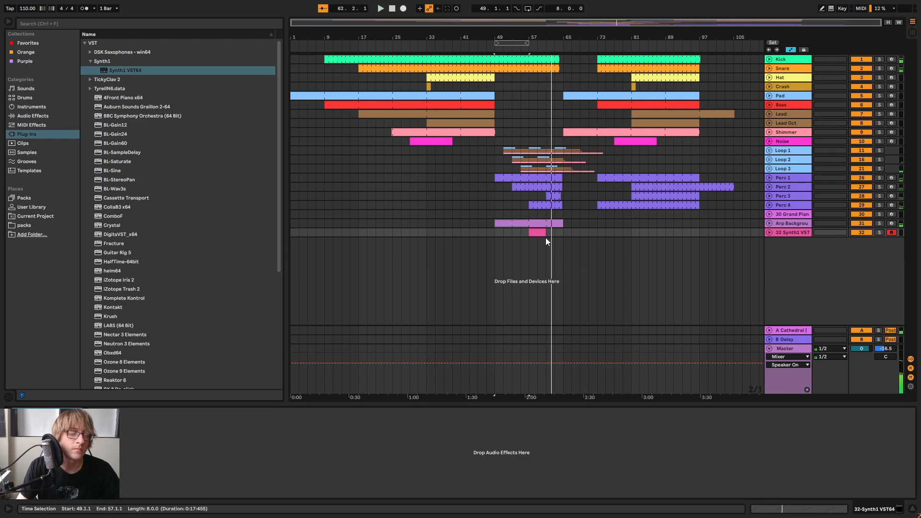
key("space")
right_click(539, 233)
left_click(560, 321)
key("space")
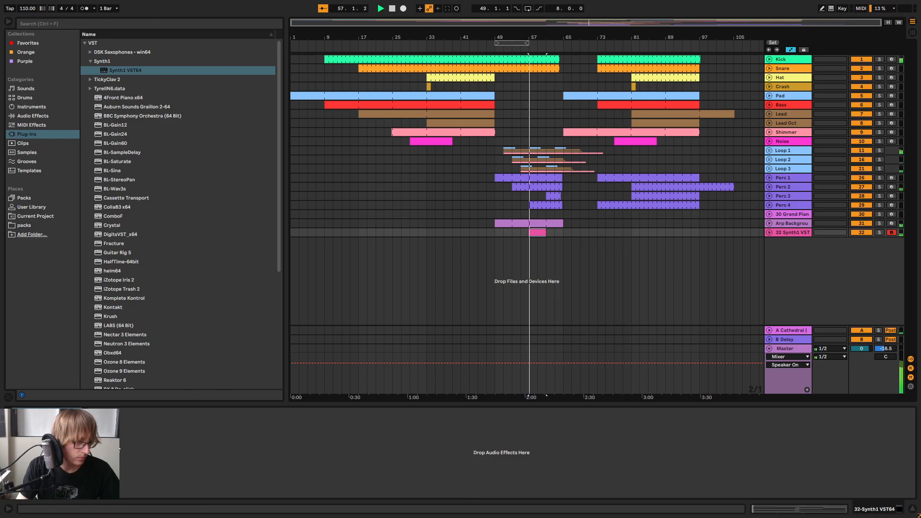
Open the captured Synth1 clip, turn on its loop and extend it in the arrangement to bar 65
double_click(538, 233)
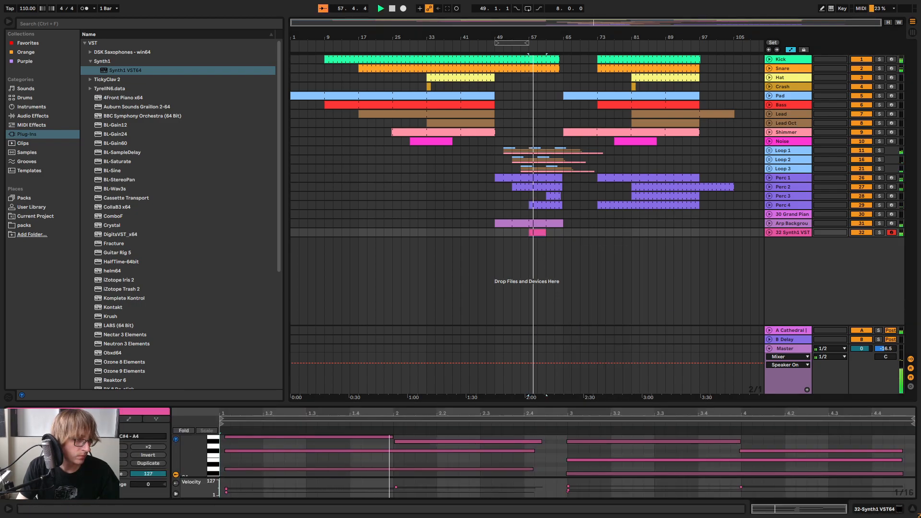
left_click(45, 446)
left_click_drag(545, 232, 563, 233)
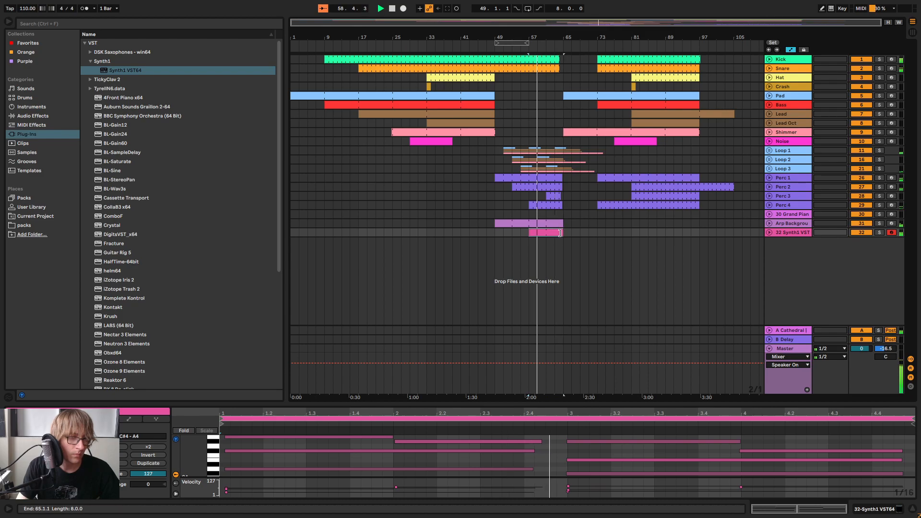
Enlarge the clip's note editor and quantize all notes in the Synth1 clip
left_click_drag(582, 405, 598, 200)
scroll(604, 362, "up", 3)
right_click(685, 385)
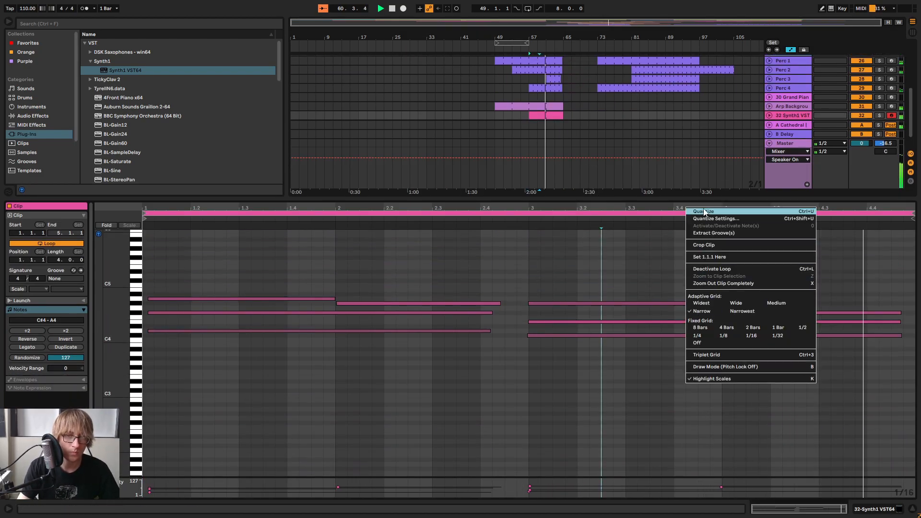
left_click(697, 224)
left_click(577, 267)
left_click(467, 357)
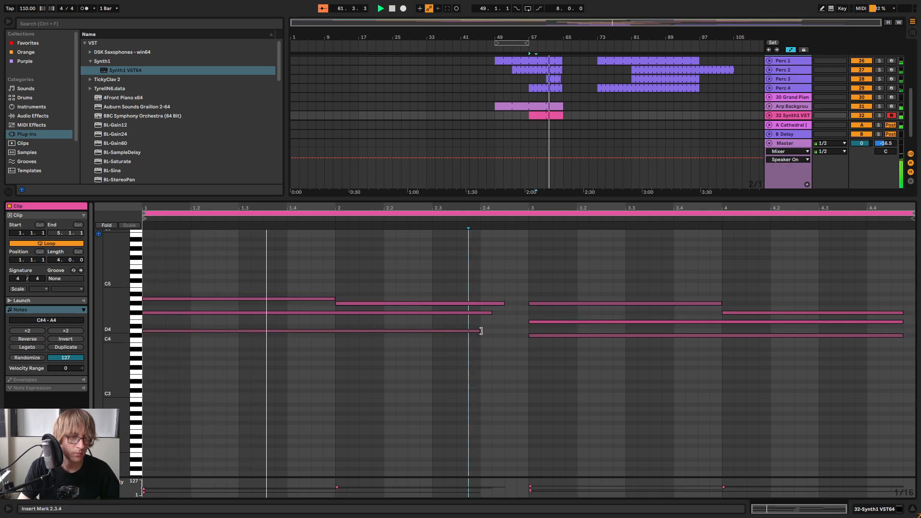
Lengthen the Synth1 notes to close the gaps before bar 3 and the clip's end, joining the G#4 notes across bar 3
left_click_drag(479, 332, 525, 305)
left_click(504, 296)
left_click(539, 342)
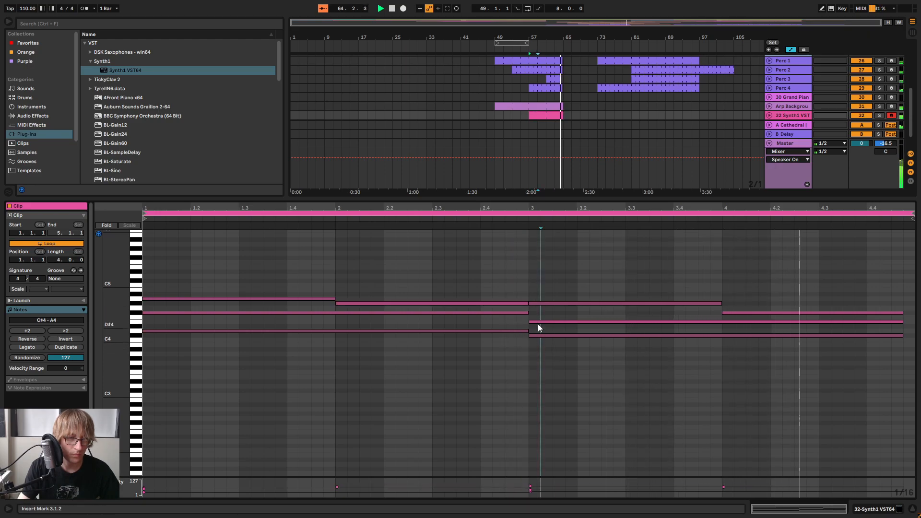
left_click_drag(527, 304, 723, 314)
left_click_drag(900, 358, 792, 332)
left_click(693, 270)
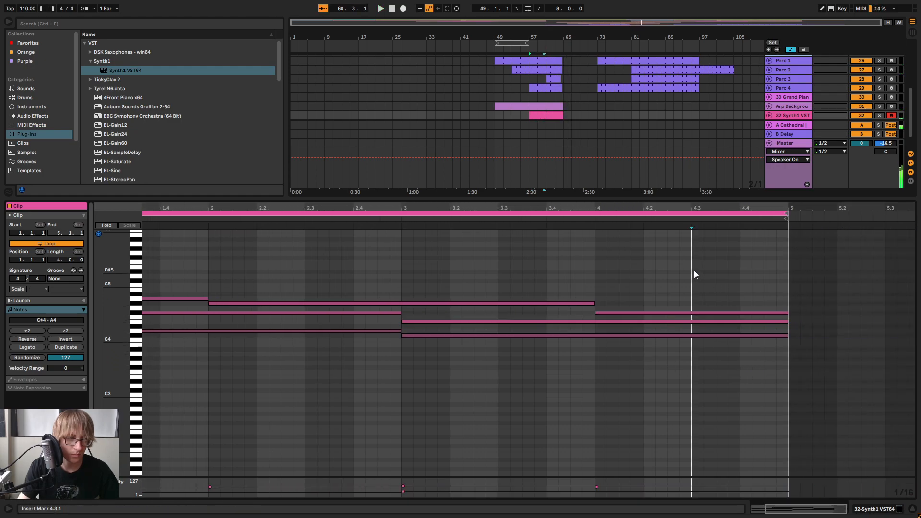
Select all notes in the Synth1 clip, even out their velocities at about 77 and play the clip
key("ctrl+a")
mouse_move(658, 315)
left_mouse_down()
mouse_move(658, 305)
mouse_move(667, 314)
left_mouse_up()
key("space")
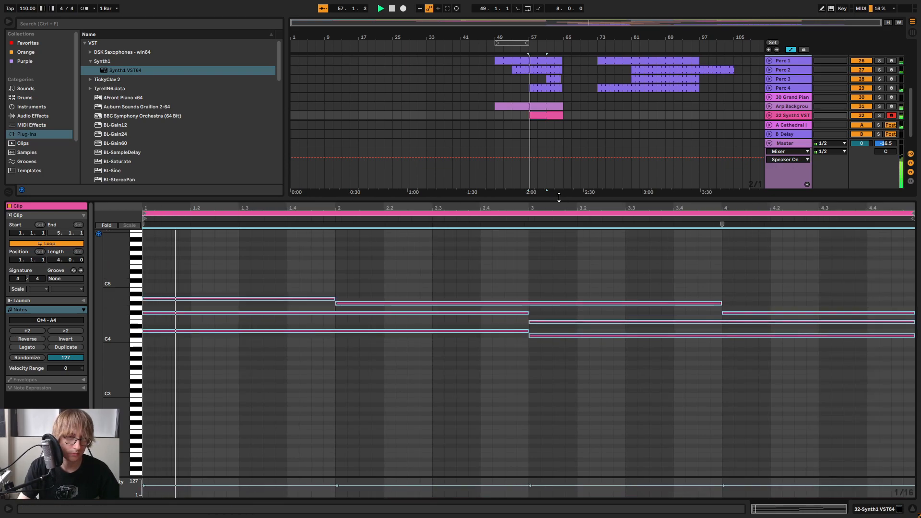
left_click_drag(490, 302, 490, 305)
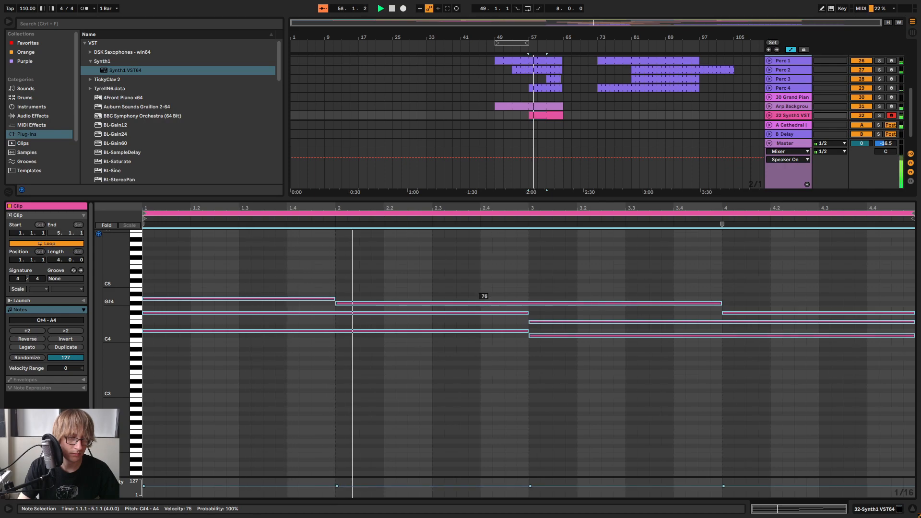
left_click(556, 284)
key("space")
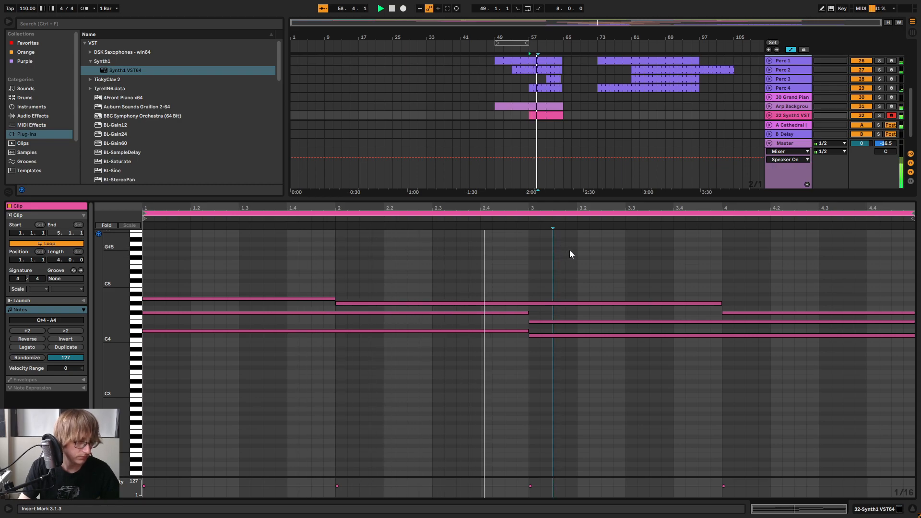
Add an A3 note under the second chord, spanning from bar 3 to the clip's end, and play the clip
scroll(103, 326, "up", 3)
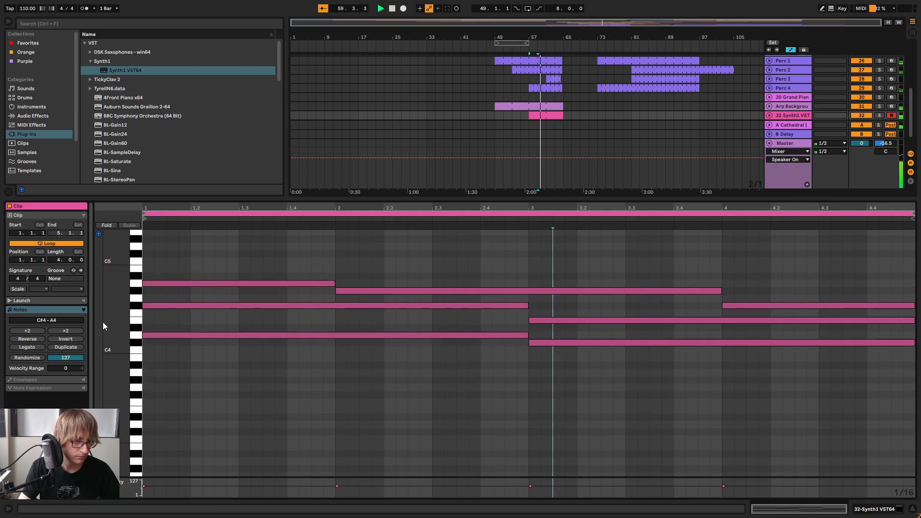
double_click(533, 373)
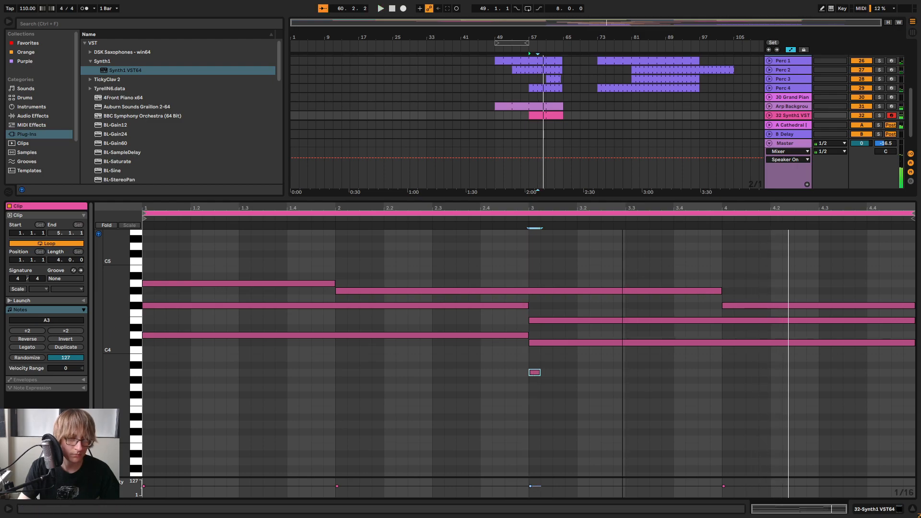
left_click_drag(539, 373, 908, 390)
key("space")
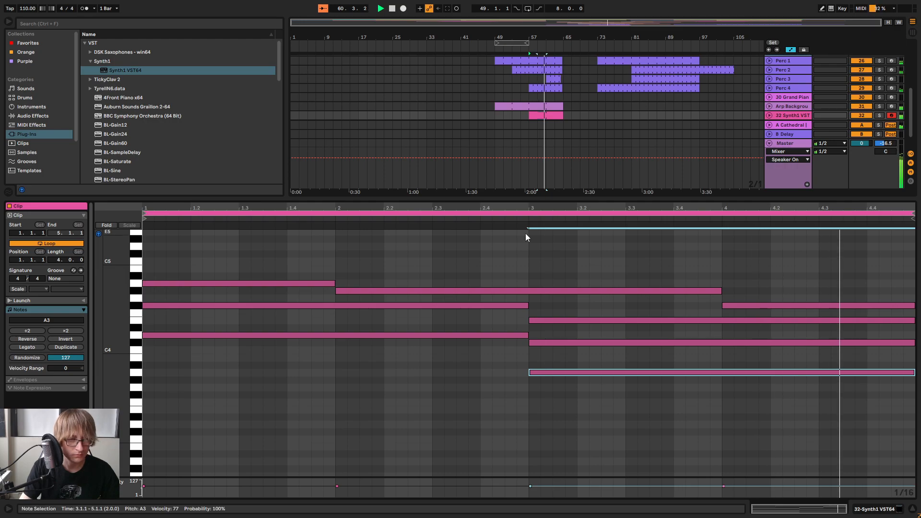
mouse_move(116, 312)
left_mouse_down()
mouse_move(192, 313)
mouse_move(112, 313)
left_mouse_up()
Lower the Synth1 track's volume to -23 dB in the session mixer, shrink the clip editor and return to the arrangement
key("Tab")
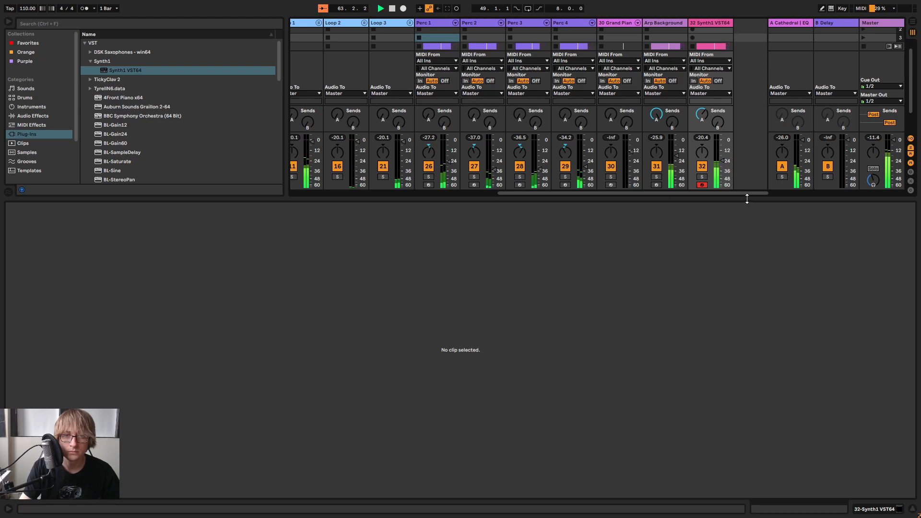
left_click_drag(746, 198, 720, 424)
key("Tab")
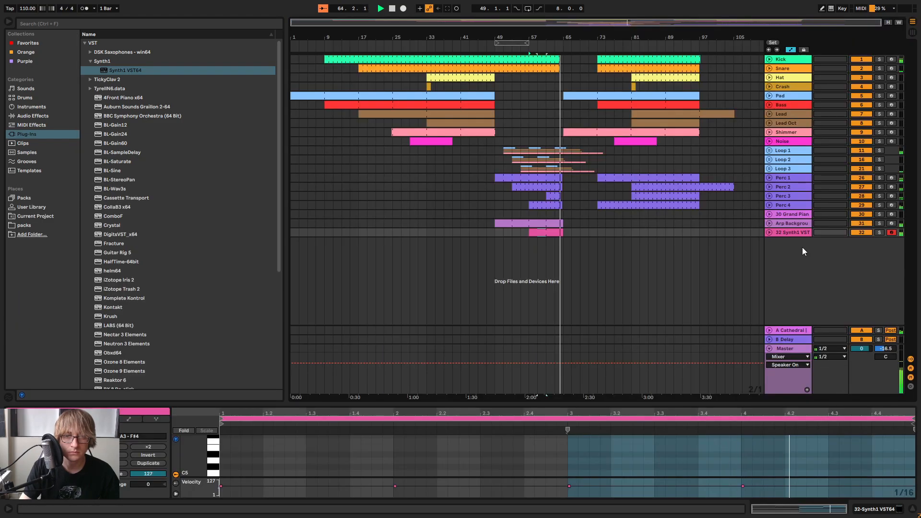
Unfold the Synth1 and Arp Background tracks, check their clip endings at bar 65 and play the transition into bar 49
left_click_drag(559, 37, 559, 117)
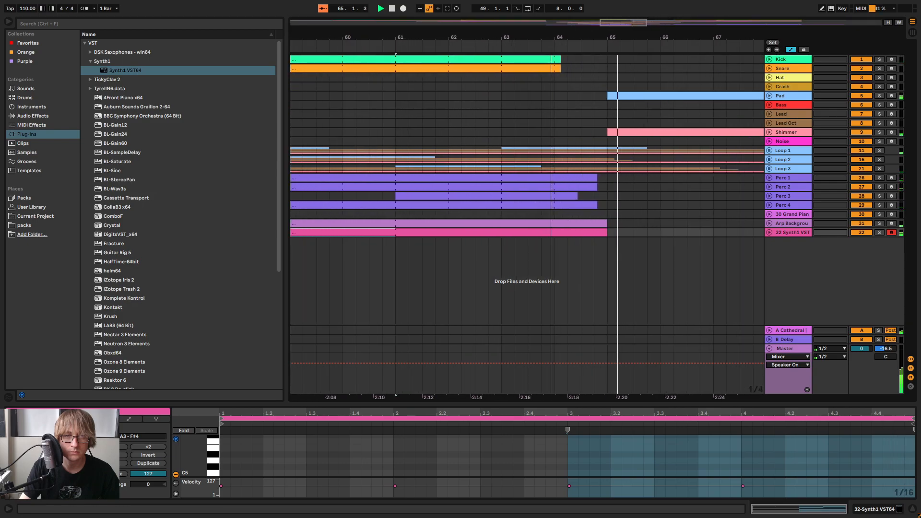
left_click(769, 233)
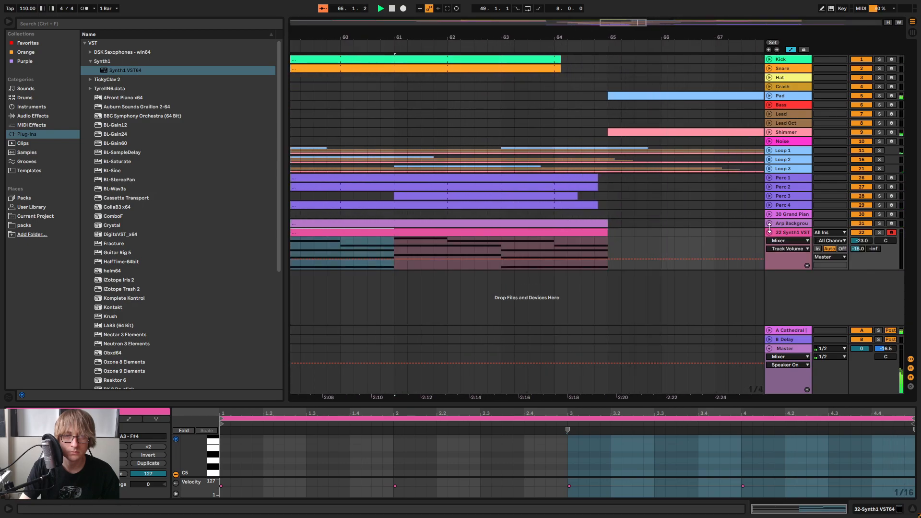
left_click(770, 223)
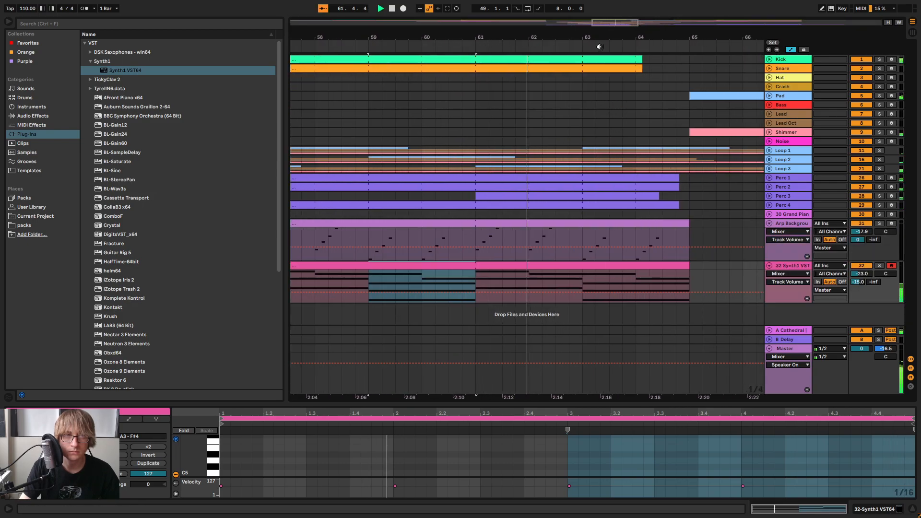
left_click_drag(622, 37, 573, 56)
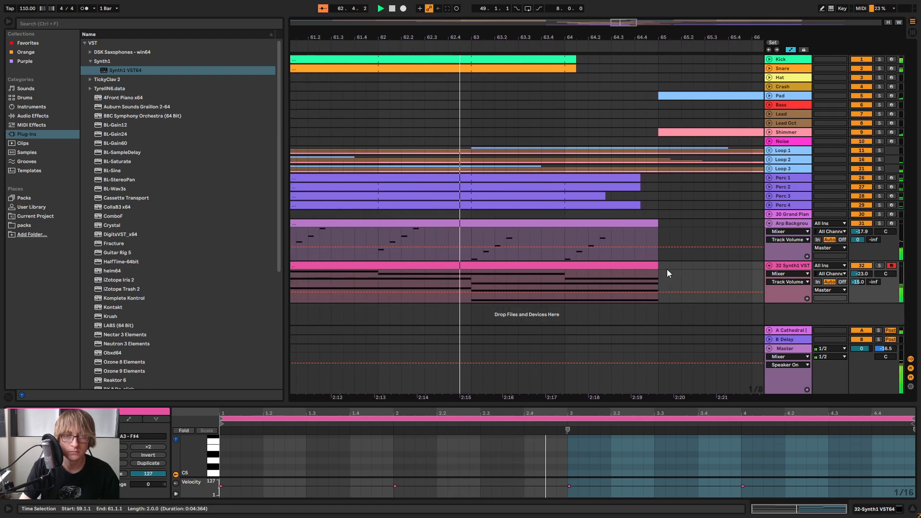
mouse_move(653, 267)
left_mouse_down()
mouse_move(574, 265)
mouse_move(666, 267)
mouse_move(656, 274)
left_mouse_up()
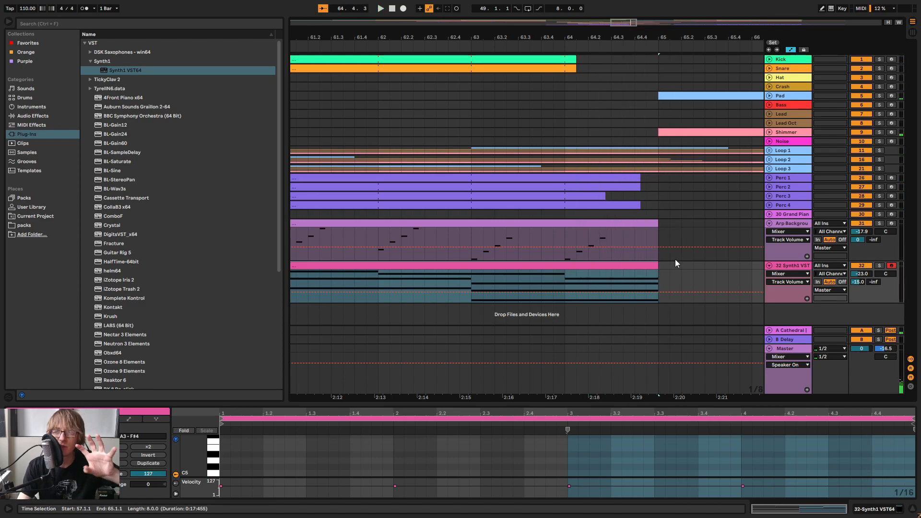
left_click_drag(616, 37, 684, 38)
left_click(597, 50)
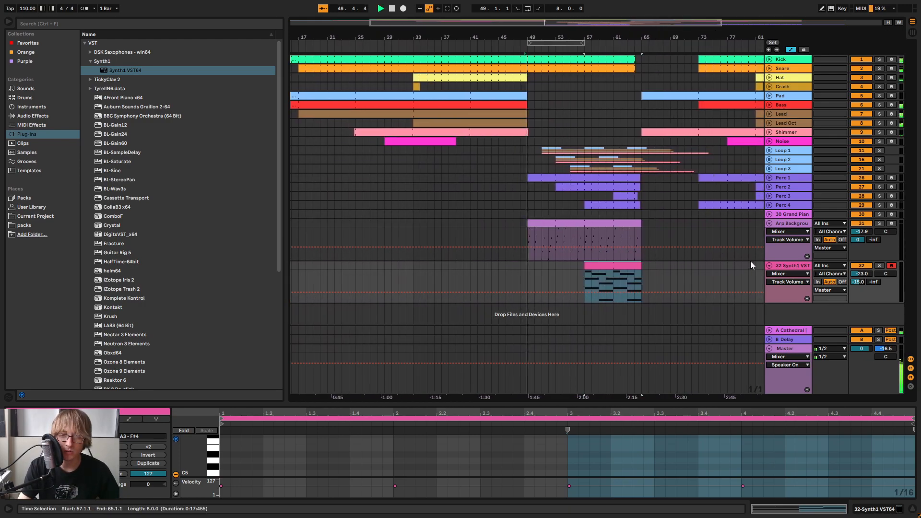
Open the Synth1 plug-in window and load preset 36, Warble Chords, from soundbank01
double_click(777, 267)
key("space")
key("space")
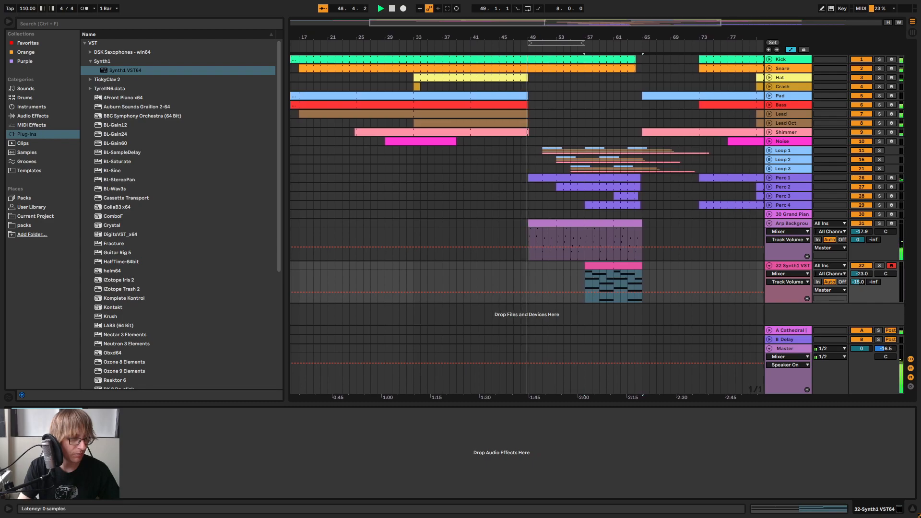
left_click(31, 413)
left_click_drag(625, 213, 831, 235)
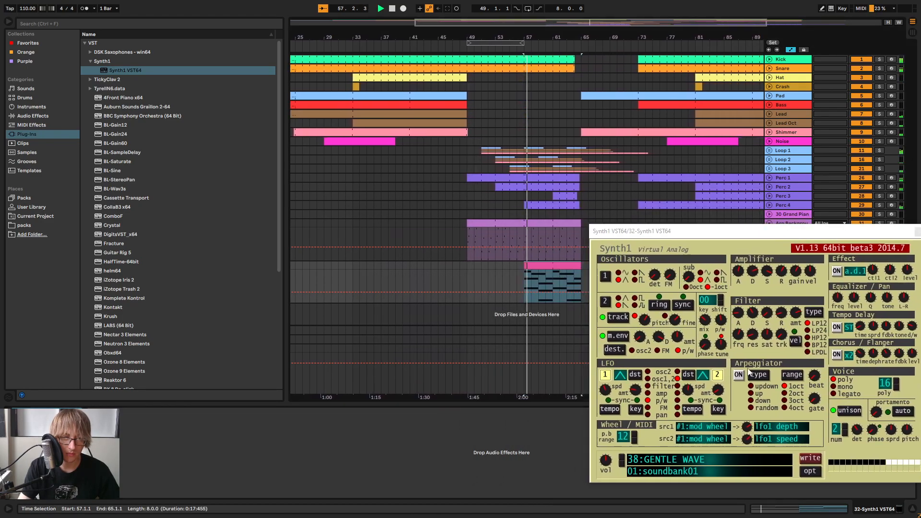
left_click(710, 458)
left_click(716, 260)
left_click(621, 457)
left_click(621, 463)
left_click(621, 463)
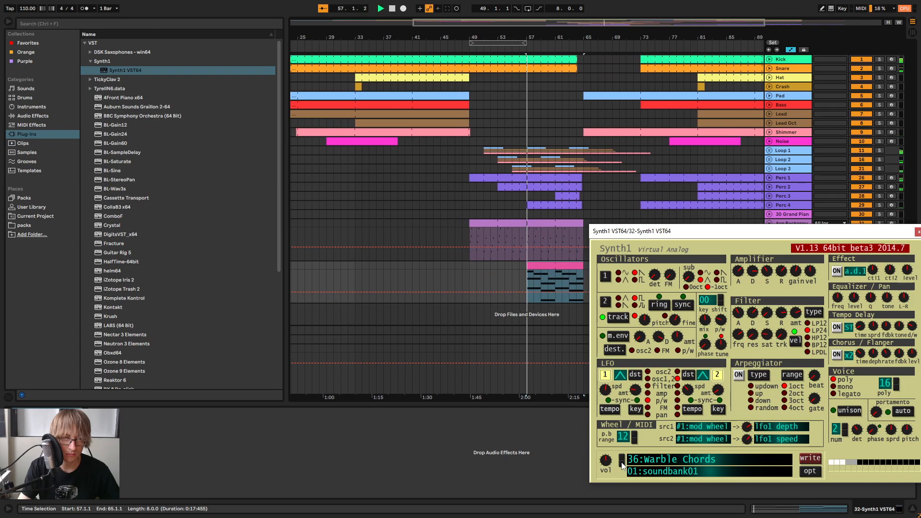
Solo the Synth1 track to audition the Warble Chords preset and close the plug-in window
left_click_drag(763, 236, 469, 282)
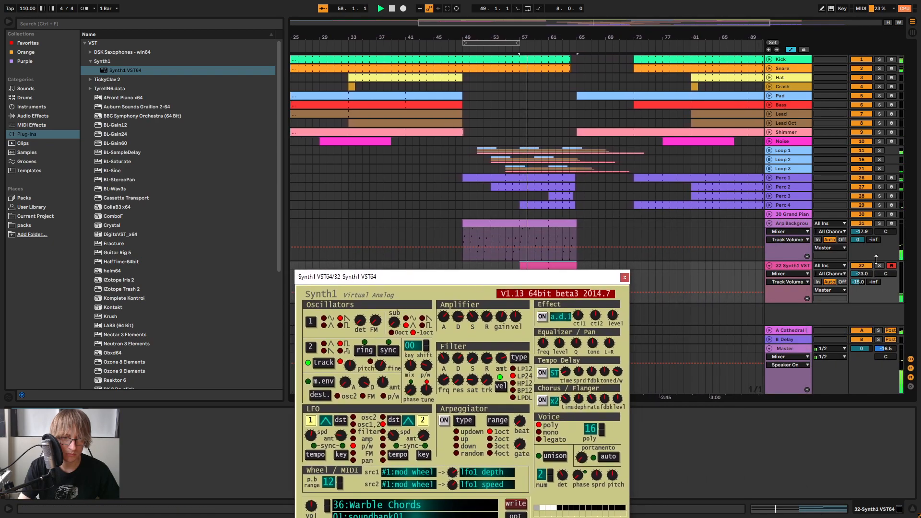
left_click(879, 265)
left_click_drag(527, 282, 781, 172)
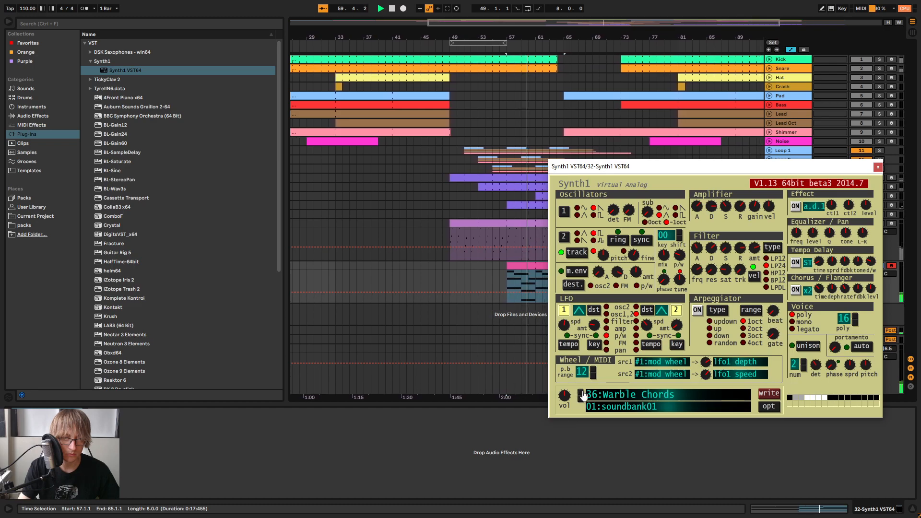
left_click(877, 166)
Raise the Synth1 track's volume to -14 dB in the session mixer and return to the arrangement
key("Tab")
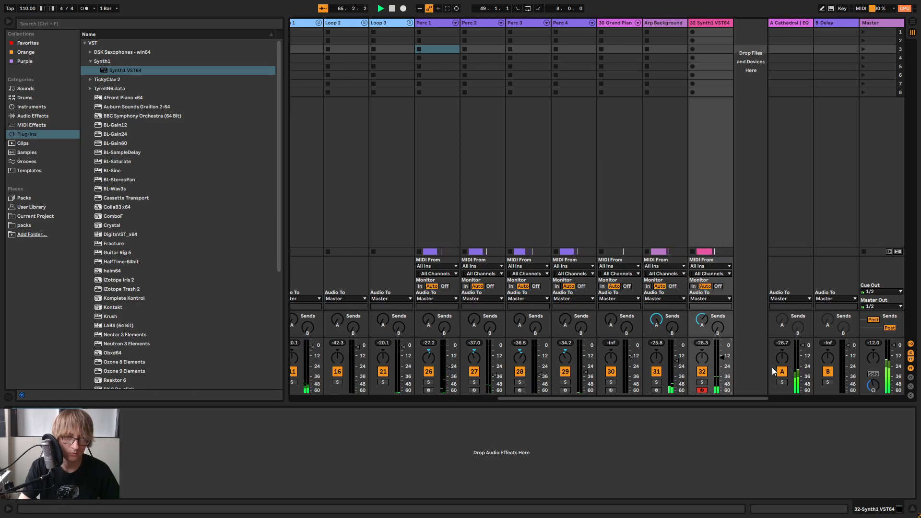
key("space")
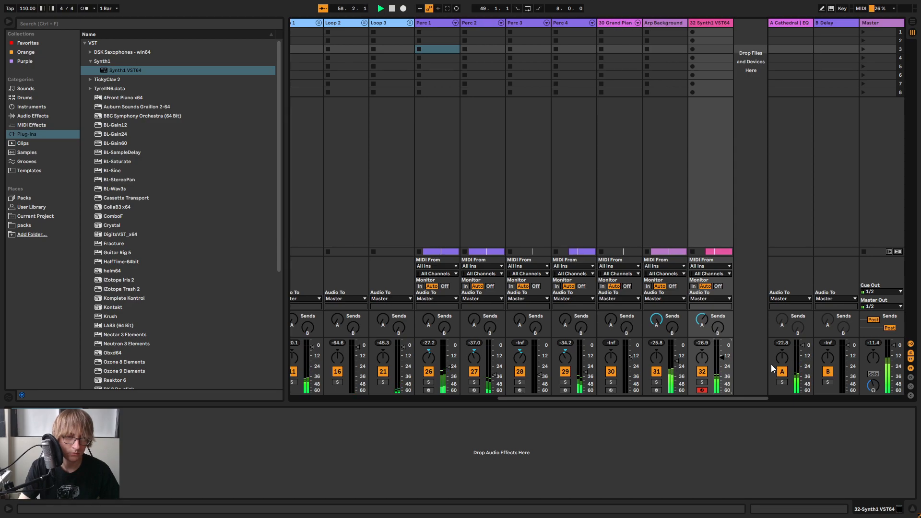
key("Tab")
In the Synth1 clip, extend the top A4 note to bar 3 and make the G#4 note start at bar 3
left_click(587, 272)
left_click(538, 264)
left_click_drag(657, 408, 657, 164)
key("space")
left_click_drag(334, 249, 527, 250)
left_click(338, 256)
left_click_drag(338, 255, 529, 256)
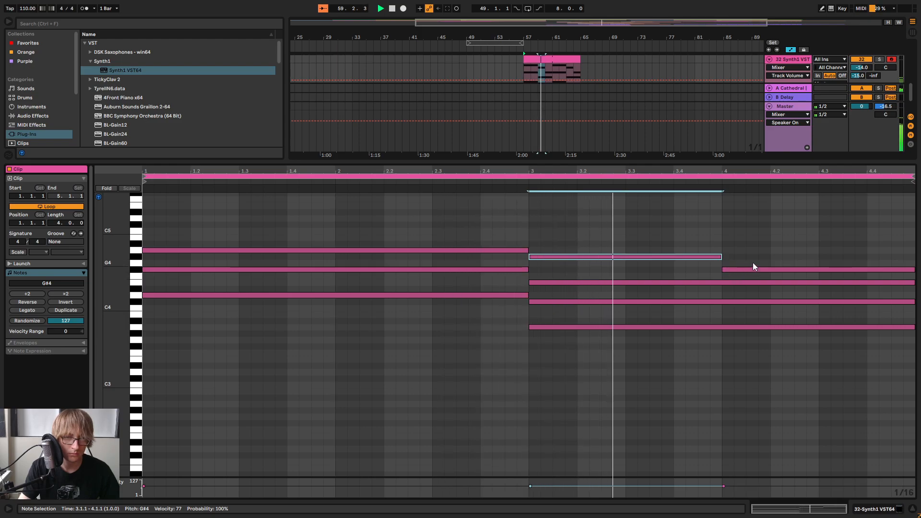
Delete the F#4 note at bar 4, extend the G#4 note to the clip's end and shrink the clip editor
double_click(731, 270)
left_click_drag(721, 257, 818, 271)
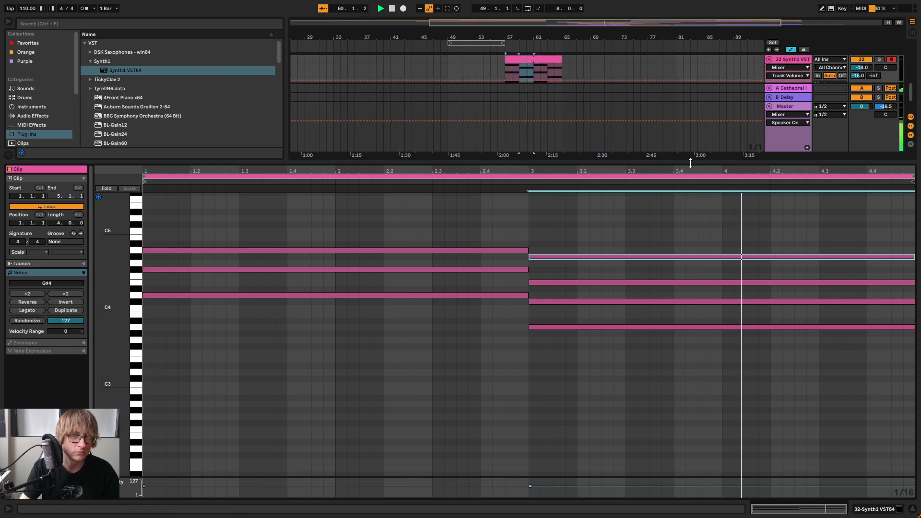
left_click_drag(691, 163, 636, 340)
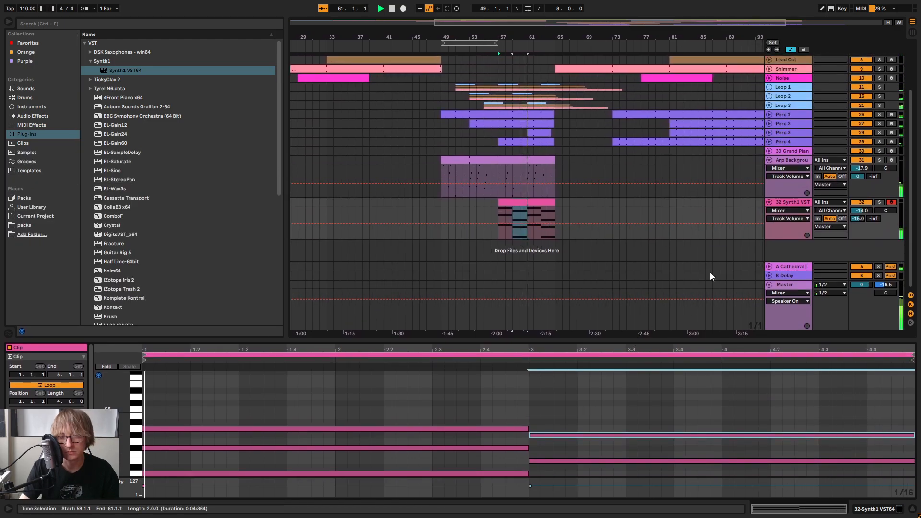
Rename the Synth1 track as Warble Chords
right_click(798, 200)
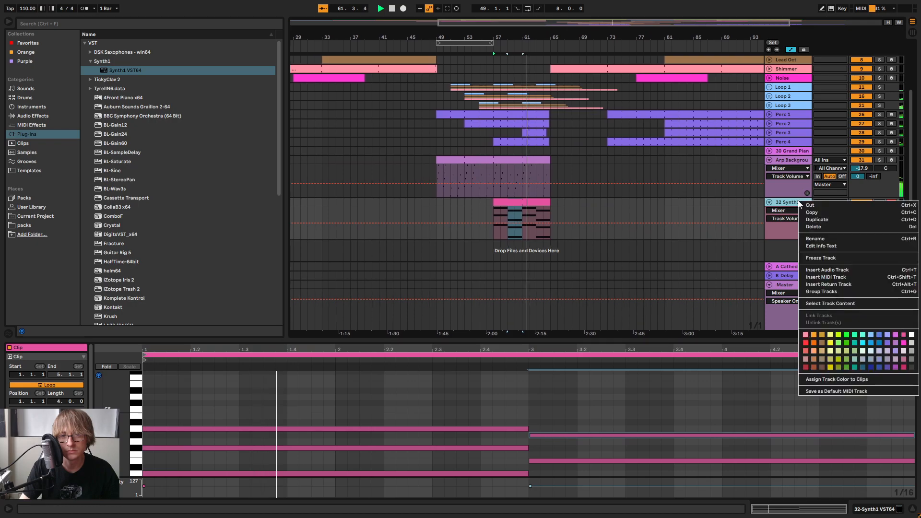
left_click(812, 238)
type("Wa")
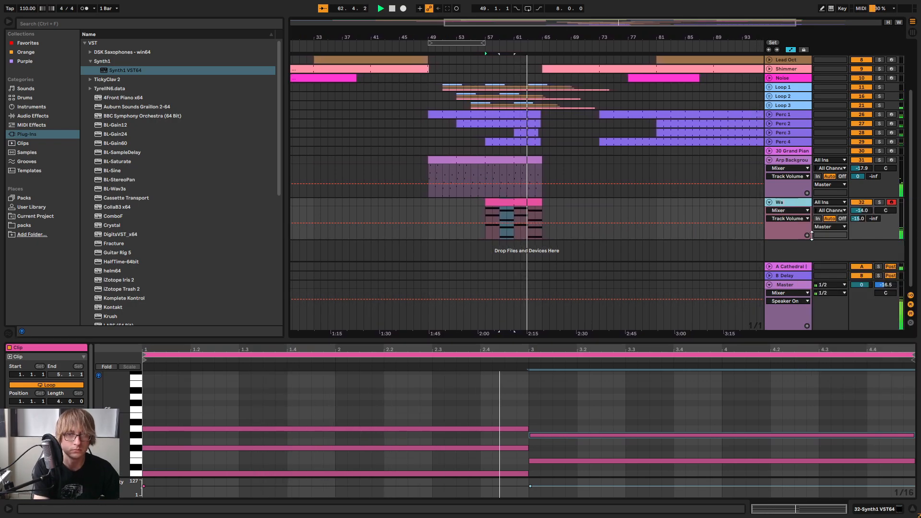
type("rble Chords")
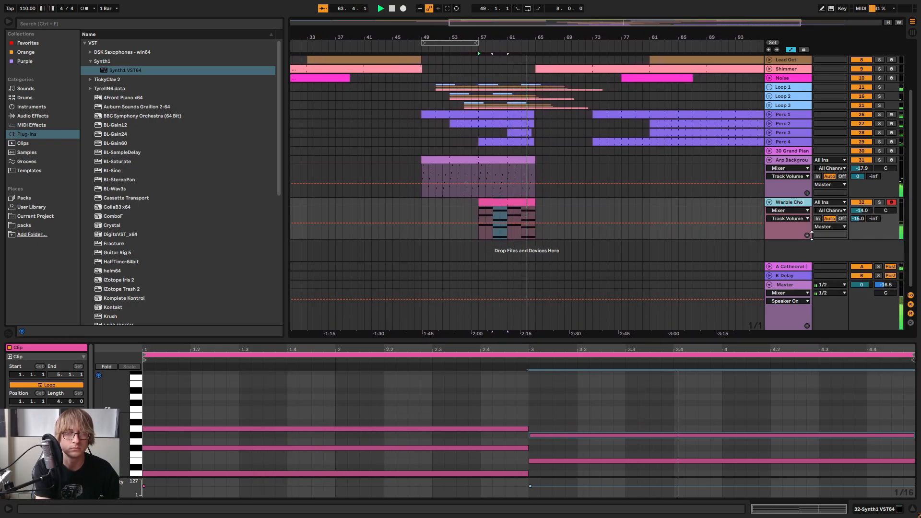
key("Return")
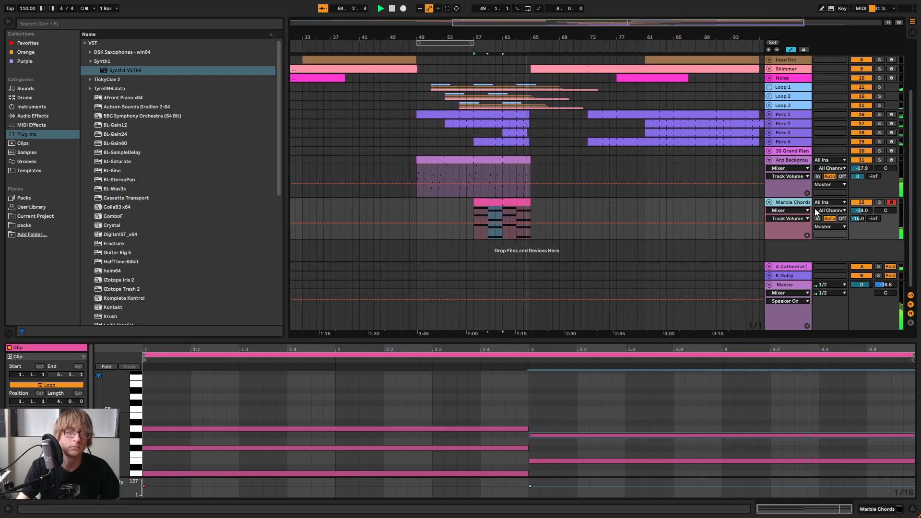
Stop playback, show the Warble Chords device chain and add an EQ Eight audio effect to it
double_click(789, 203)
key("space")
left_click(33, 115)
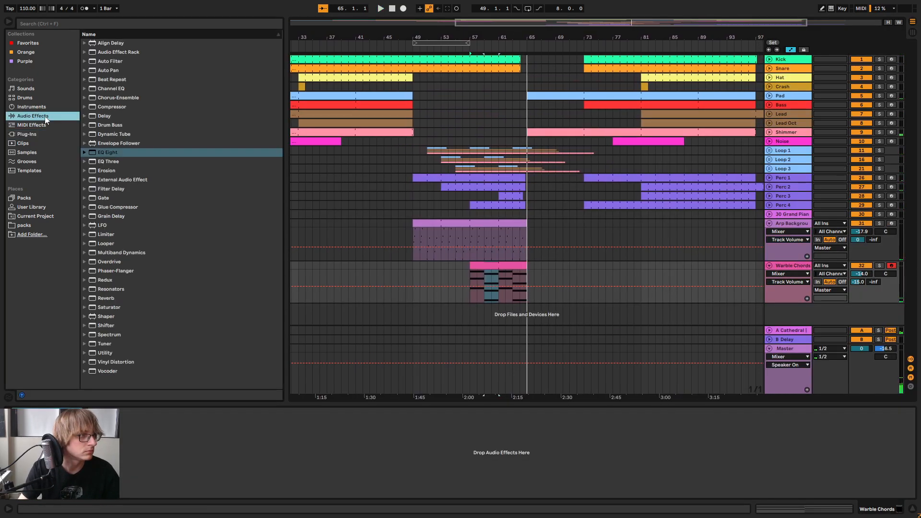
left_click_drag(105, 152, 211, 418)
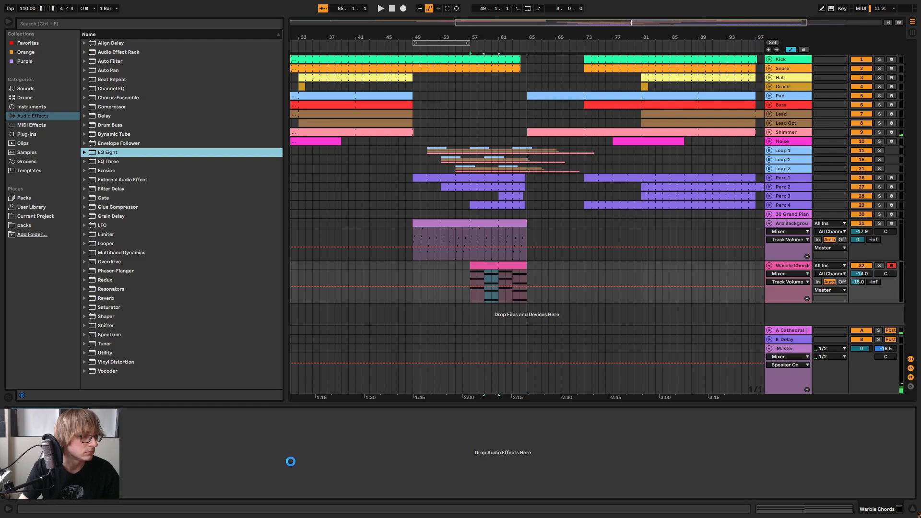
During playback, make band 1 of the Warble Chords EQ Eight a low cut at about 200 Hz
key("space")
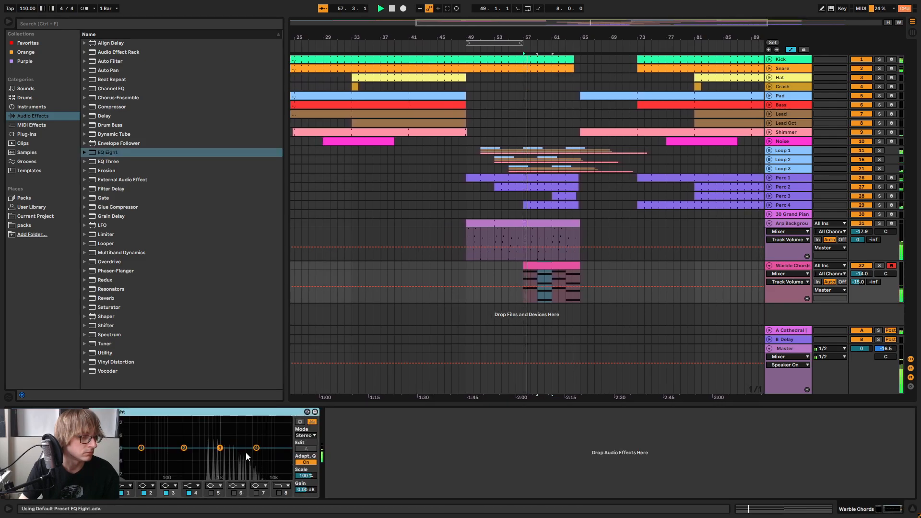
left_click(127, 485)
left_click(128, 436)
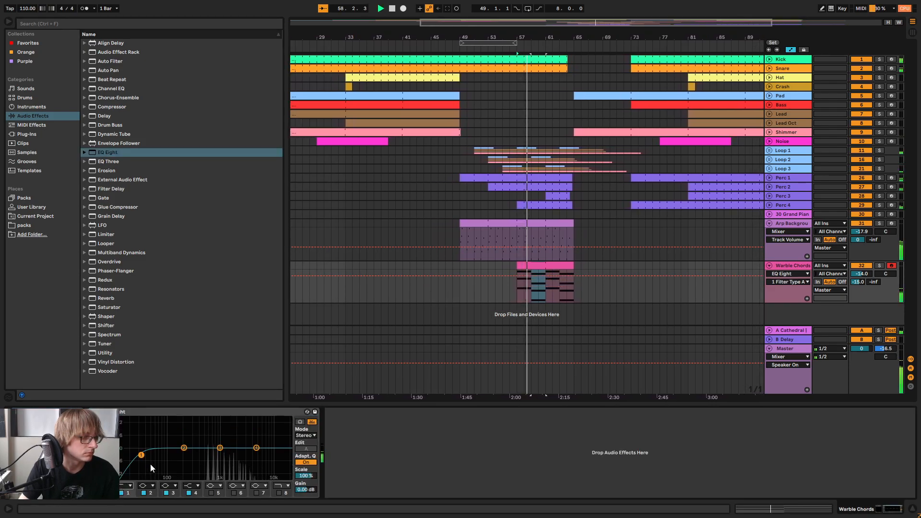
left_click_drag(141, 454, 185, 454)
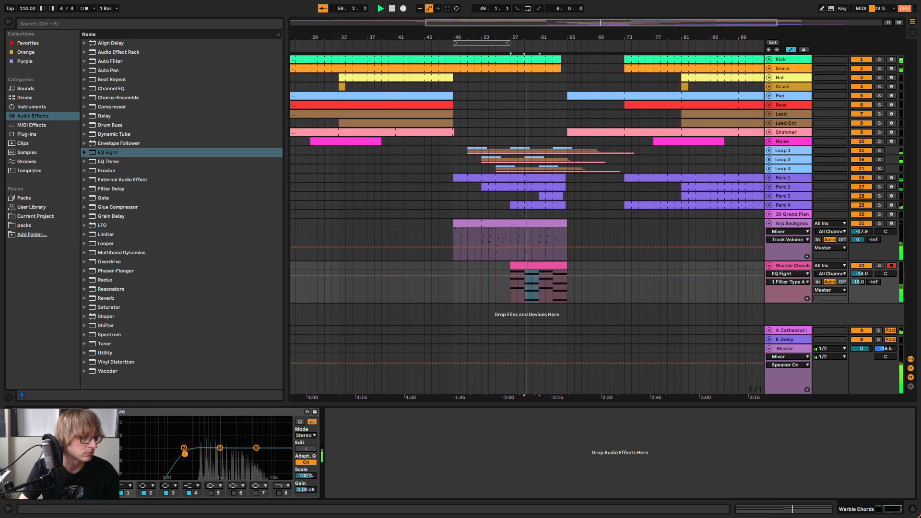
Compare the EQ Eight low cuts of the Arp Background and Warble Chords tracks
left_click(787, 223)
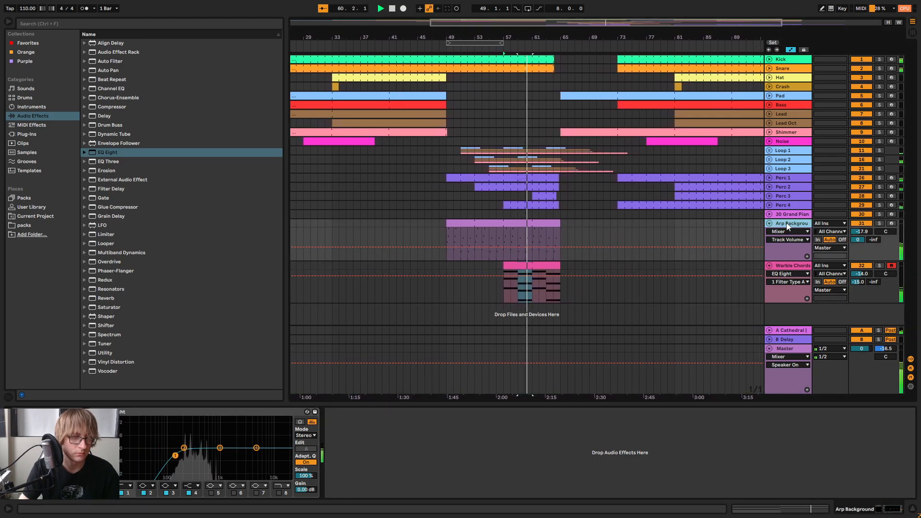
left_click(792, 266)
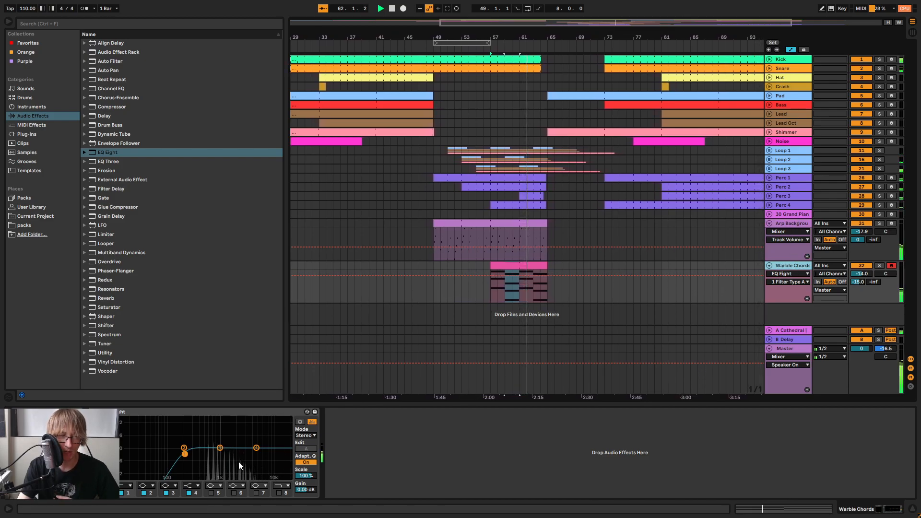
left_click(792, 221)
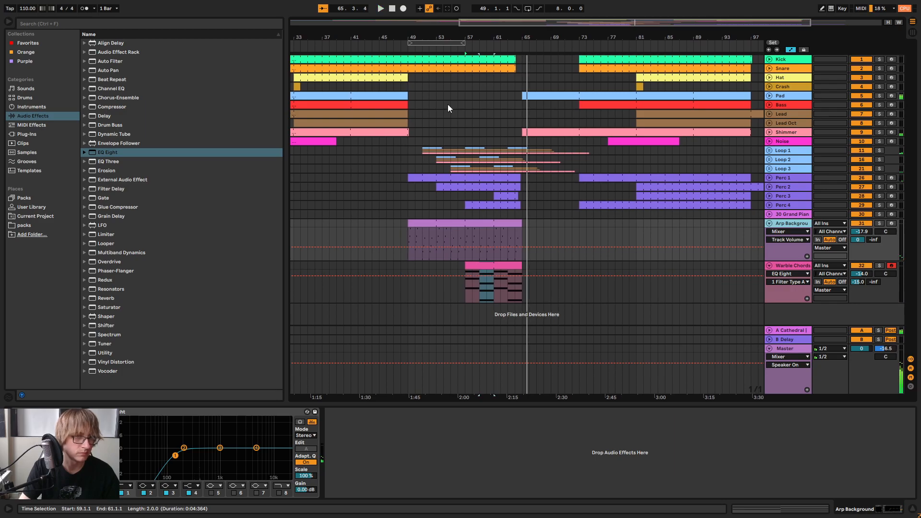
Fold the Arp Background and Warble Chords tracks while playing from bar 57, and check their levels in the session mixer
left_click(559, 265)
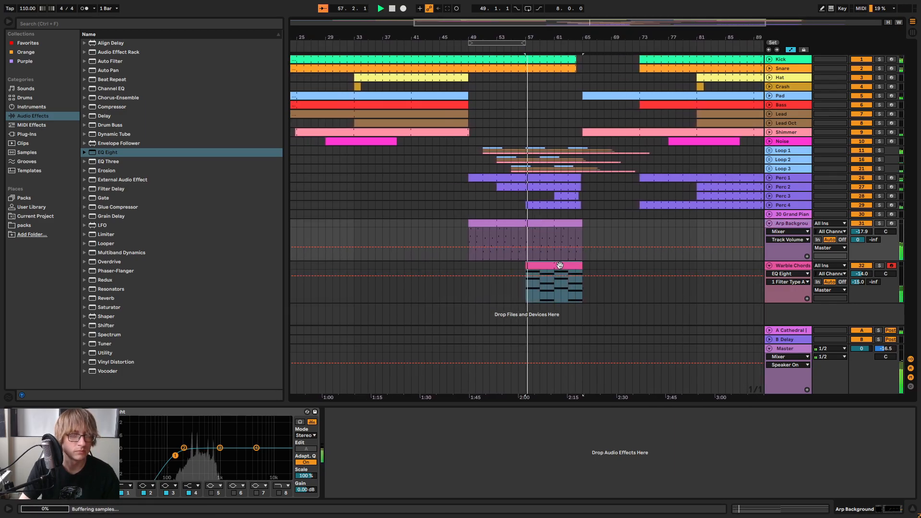
left_click(769, 223)
left_click(769, 232)
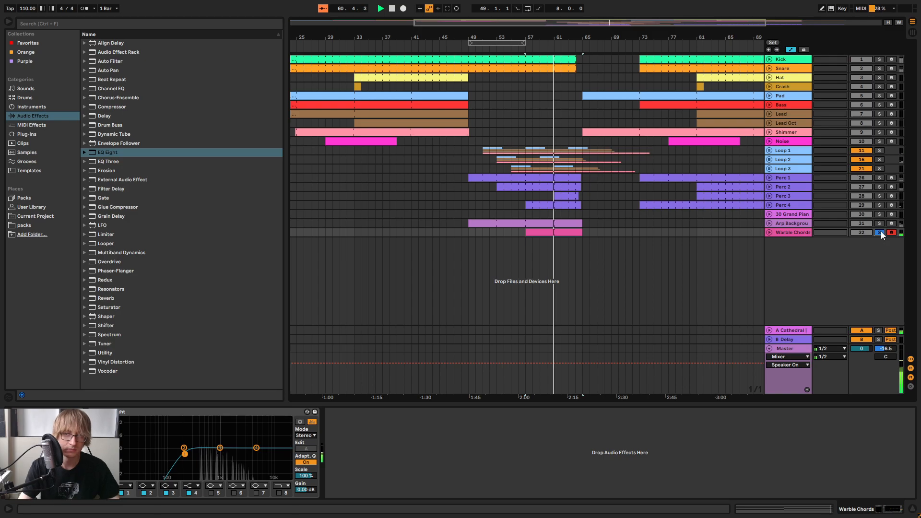
key("Tab")
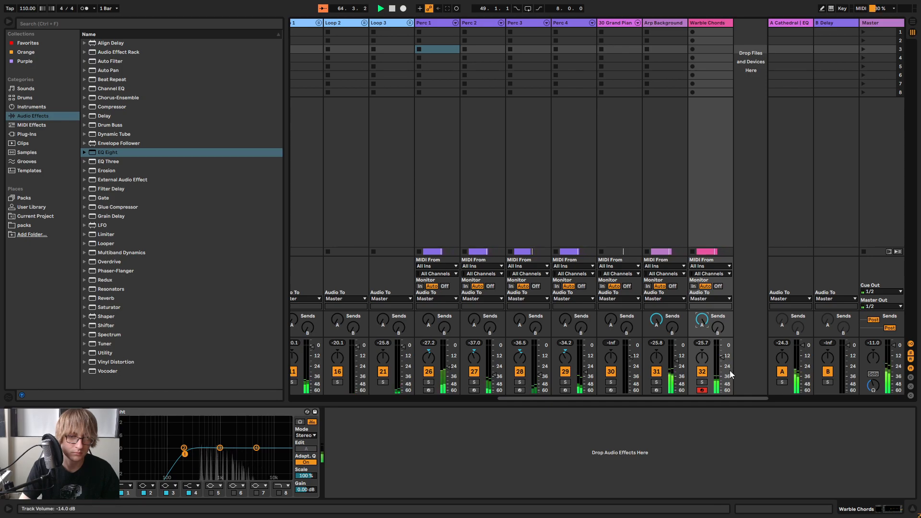
key("Tab")
Unfold the Shimmer and Pad tracks in the section after bar 65 and hide the automation lanes
left_click(637, 260)
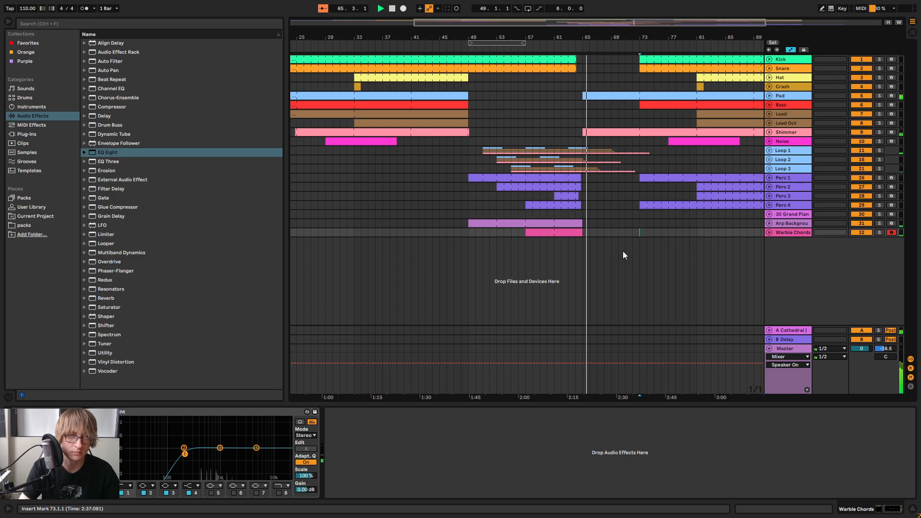
left_click(553, 232)
left_click_drag(647, 23, 728, 31)
left_click(592, 232)
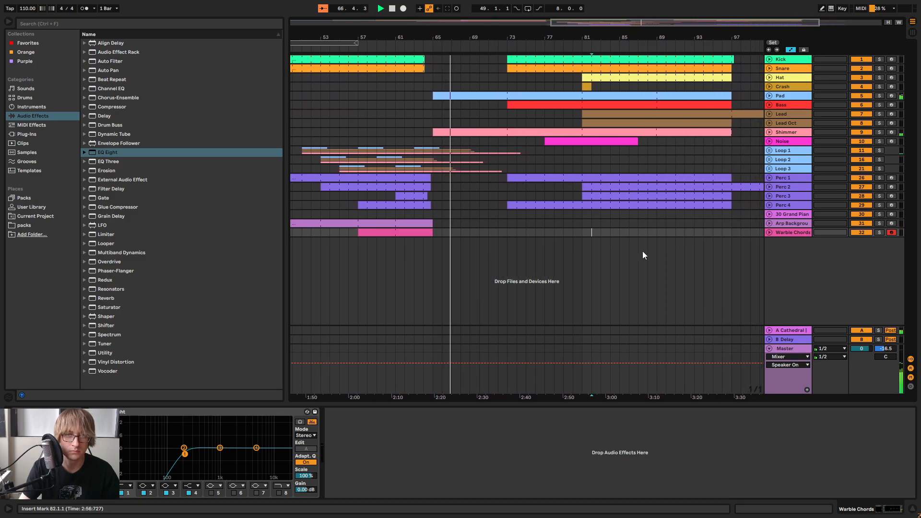
left_click(769, 133)
left_click(769, 175)
left_click(770, 175)
left_click(769, 96)
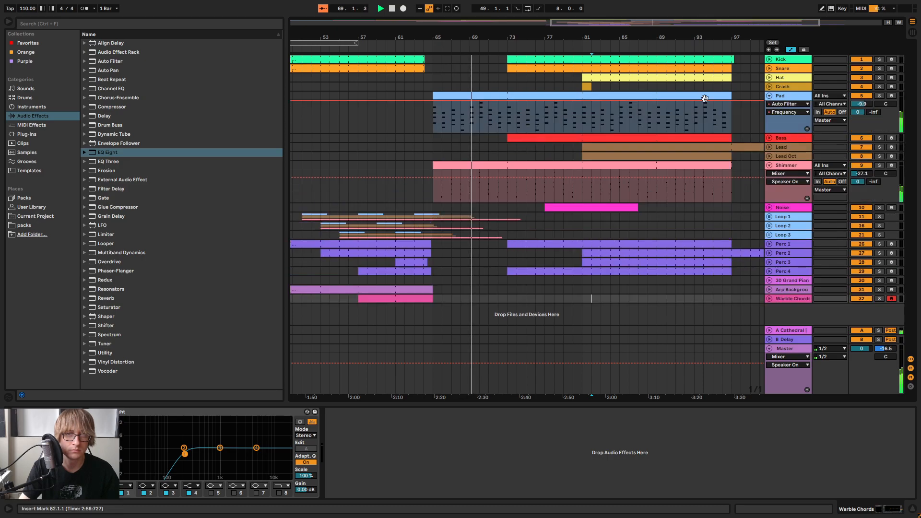
key("a")
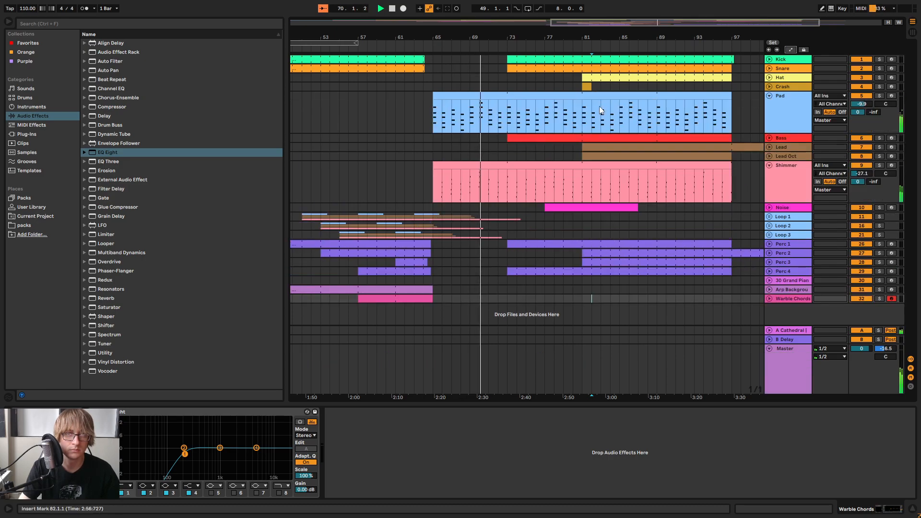
Copy bars 81 to 89 of the Pad track and paste them into the Warble Chords track at bar 73
left_click_drag(586, 125, 656, 124)
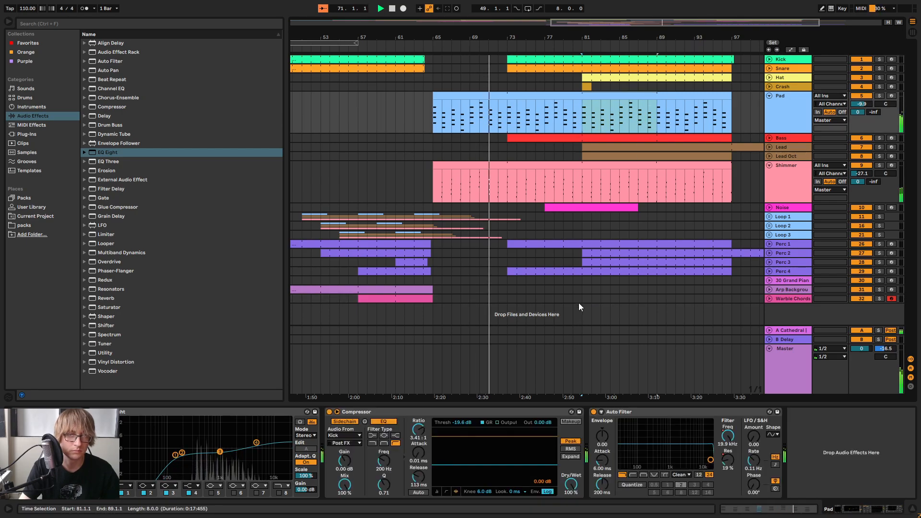
left_click(583, 302)
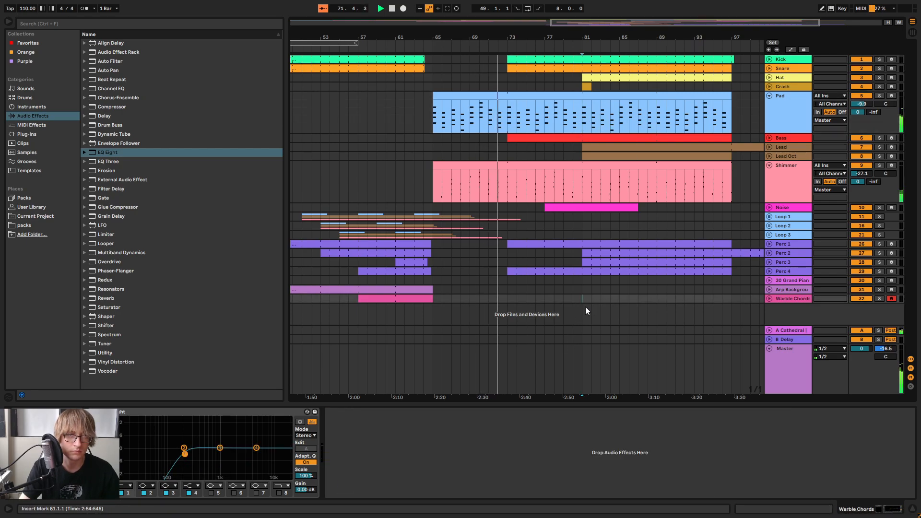
left_click(507, 301)
key("ctrl+v")
Open the pasted Warble Chords clip in an enlarged editor and lengthen all its notes to one full bar each
double_click(547, 296)
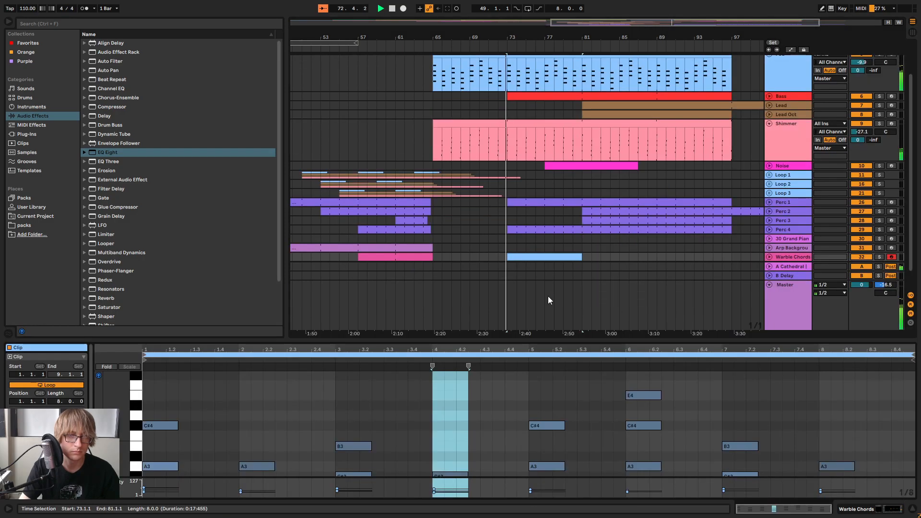
left_click(769, 257)
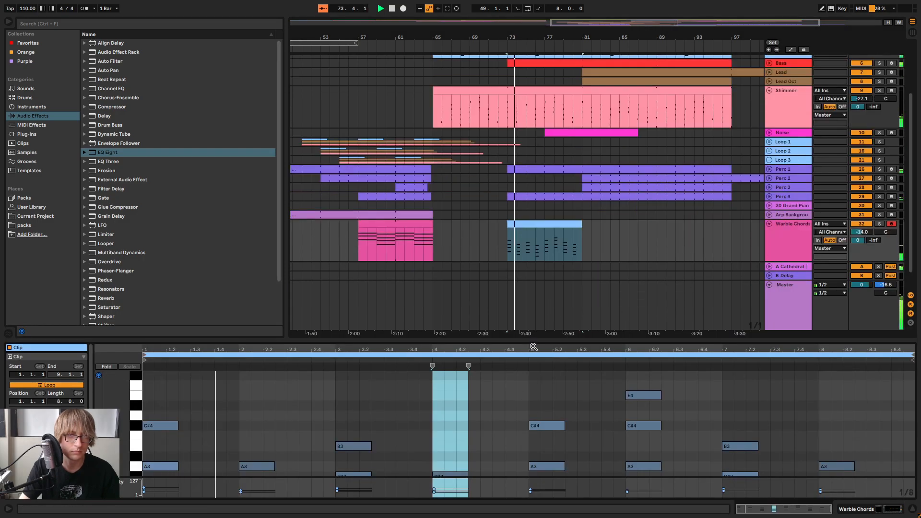
left_click_drag(551, 341, 550, 237)
key("ctrl+a")
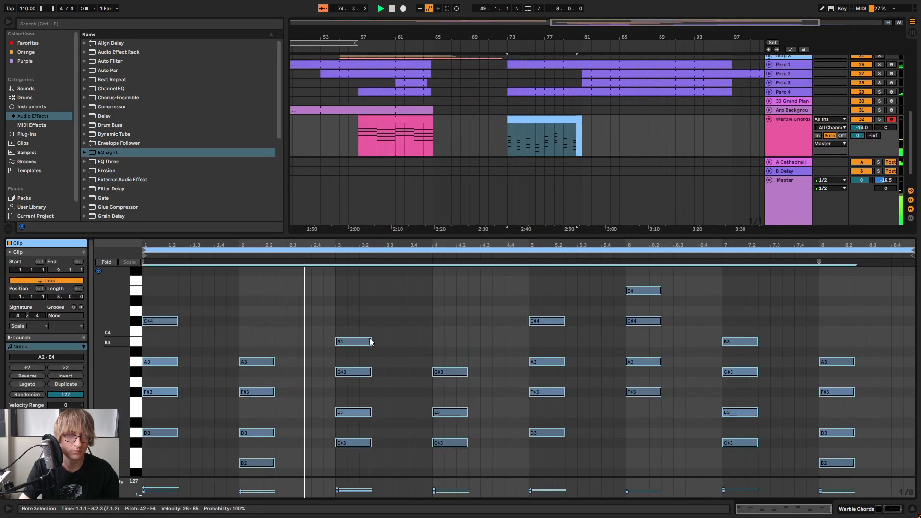
left_click_drag(371, 345, 430, 347)
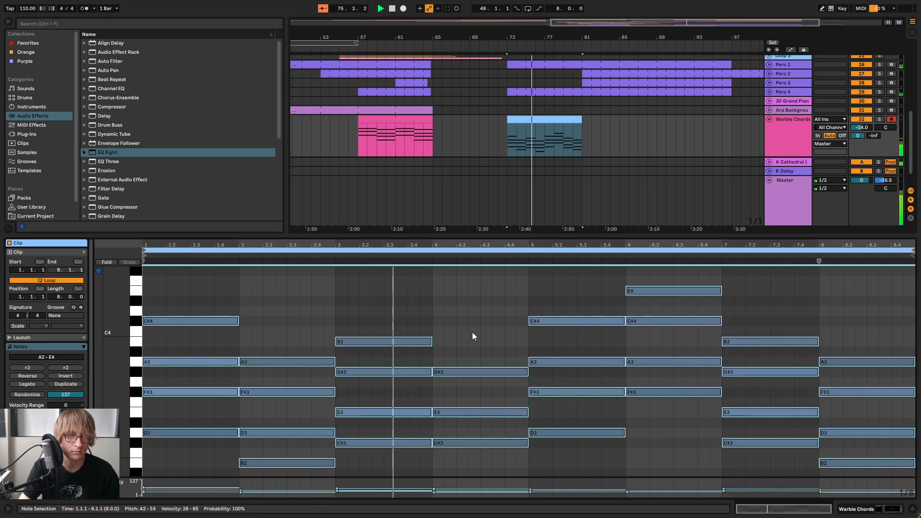
scroll(480, 338, "down", 2)
left_click(664, 413)
scroll(664, 413, "up", 2)
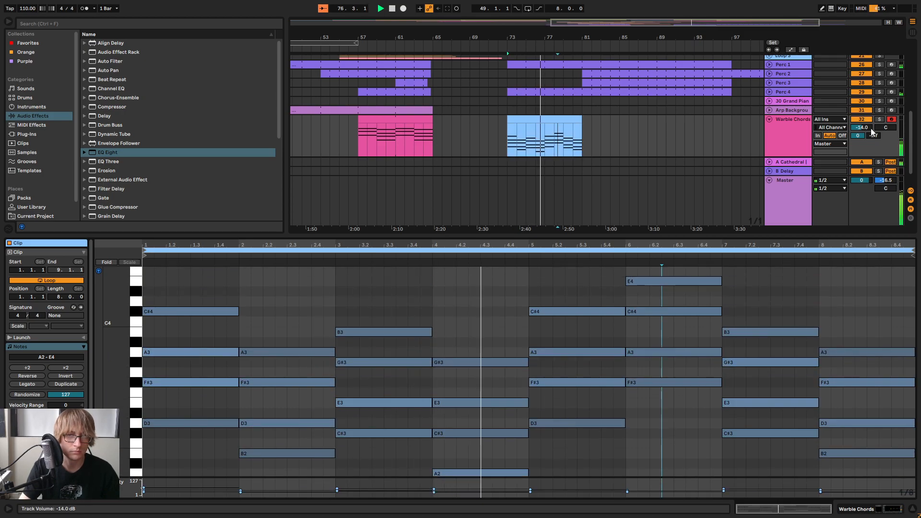
Transpose all notes of the pasted Warble Chords clip up one octave and unsolo the track for playback before bar 73
left_click(456, 289)
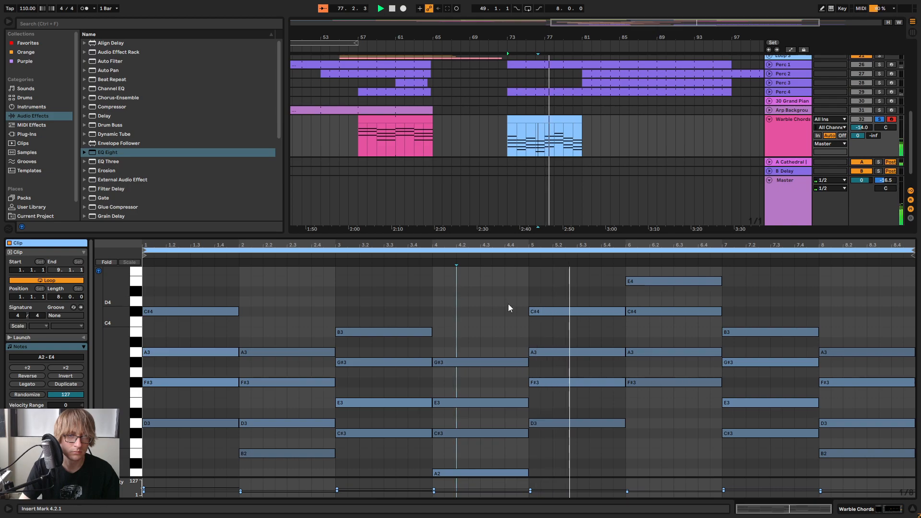
key("ctrl+a")
key("shift+Up")
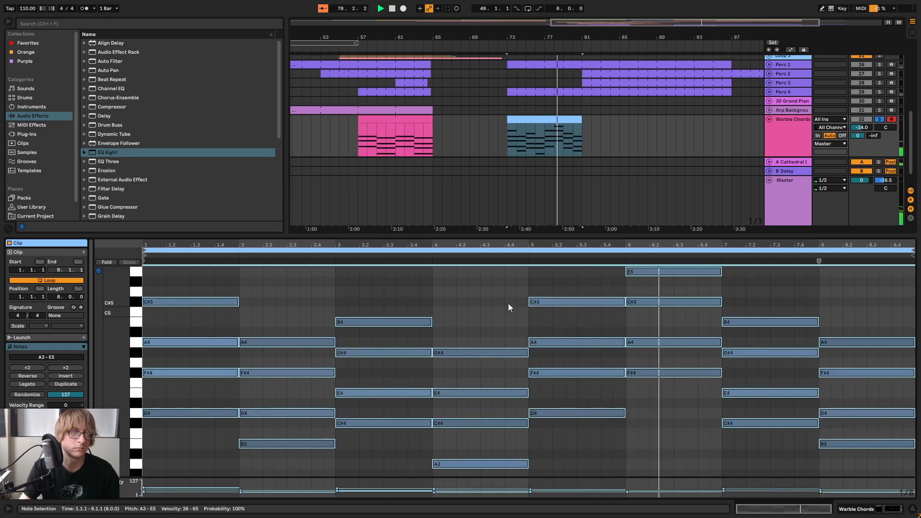
left_click(498, 48)
left_click(878, 119)
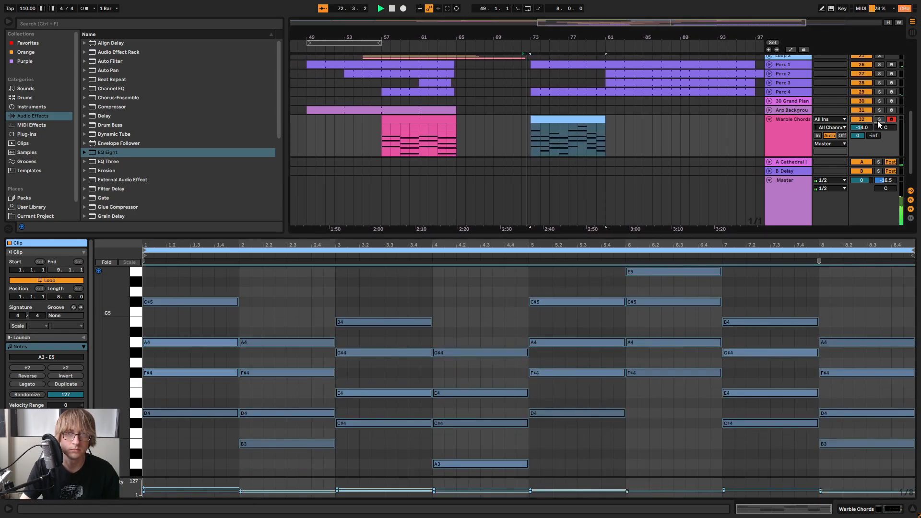
Extend the pasted Warble Chords clip to bar 97, zoom out to the whole arrangement and close the clip editor
left_click(768, 119)
double_click(794, 148)
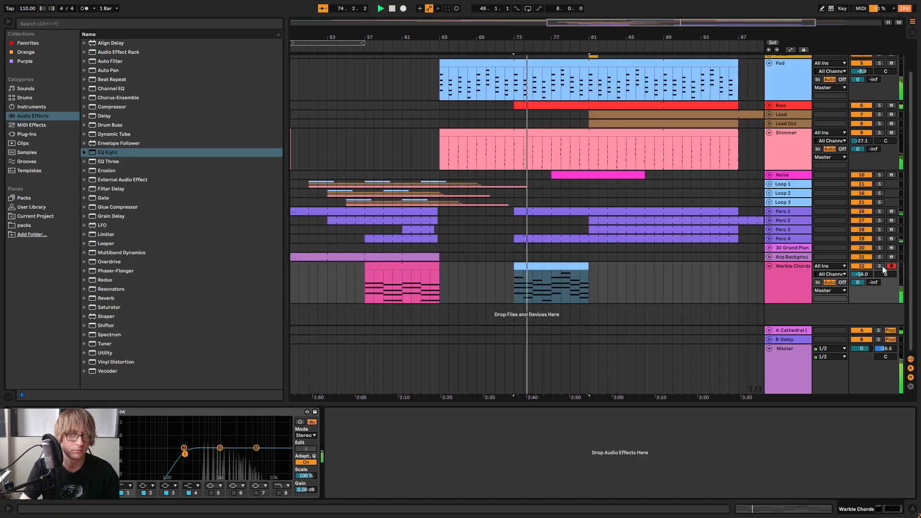
left_click(628, 284)
double_click(549, 283)
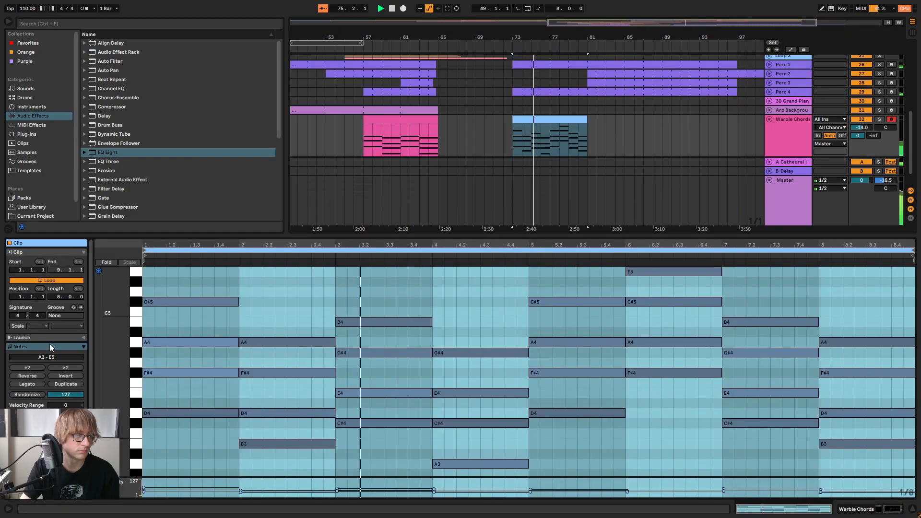
left_click(624, 122)
left_click_drag(586, 125, 729, 132)
left_click_drag(739, 37, 737, 7)
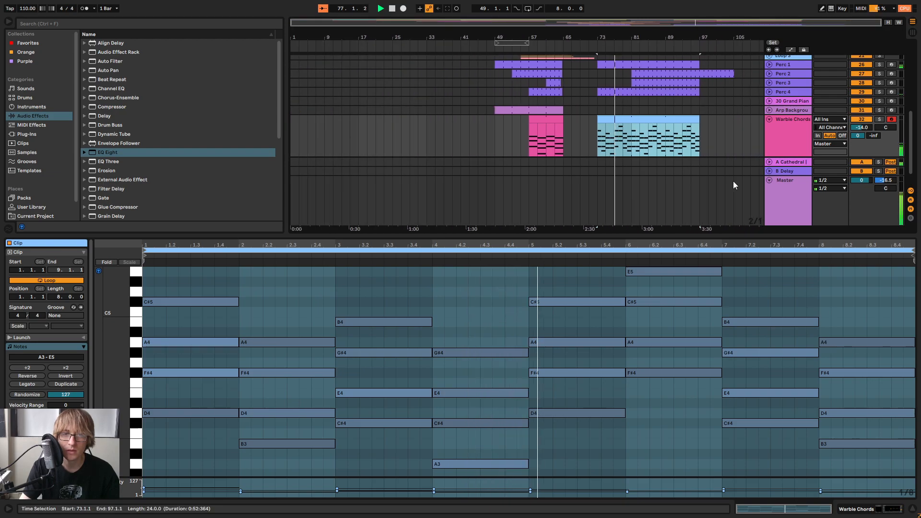
left_click_drag(703, 234, 678, 458)
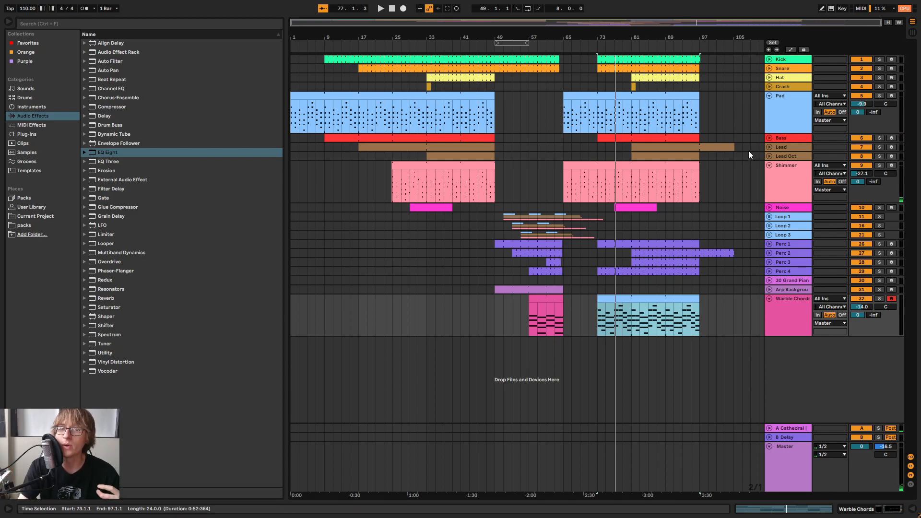
Fold the Pad track and place the insertion point on it at bar 99
left_click(712, 154)
left_click(720, 138)
left_click(768, 97)
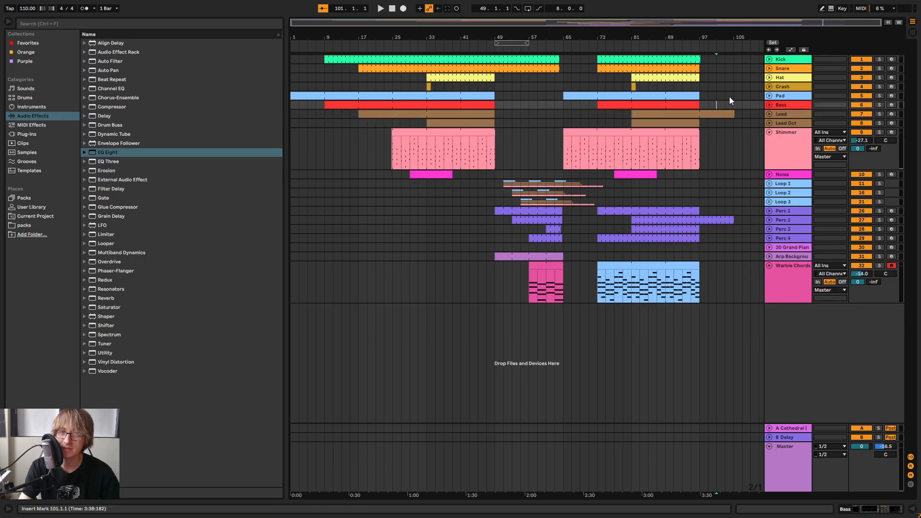
left_click(719, 97)
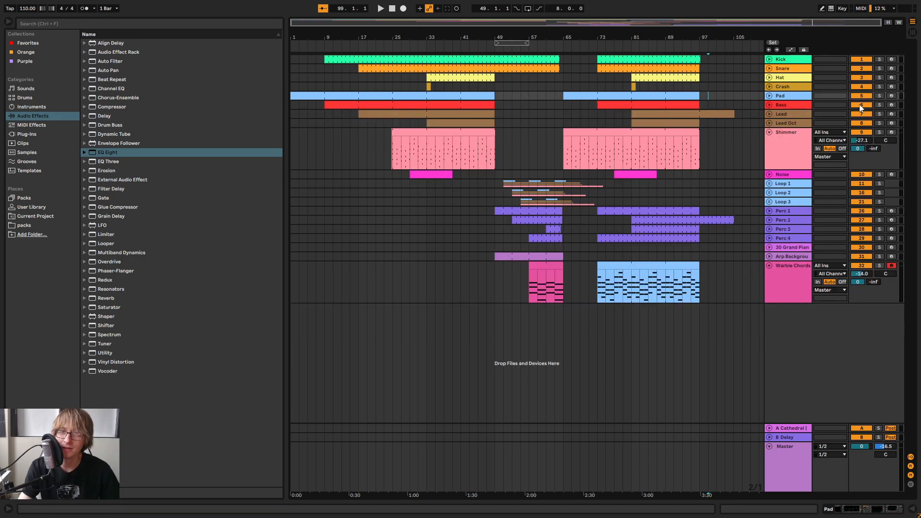
Play from bar 65 with the Pad track soloed, skip to bar 71 and solo Warble Chords alongside it
left_click(561, 44)
left_click(879, 95)
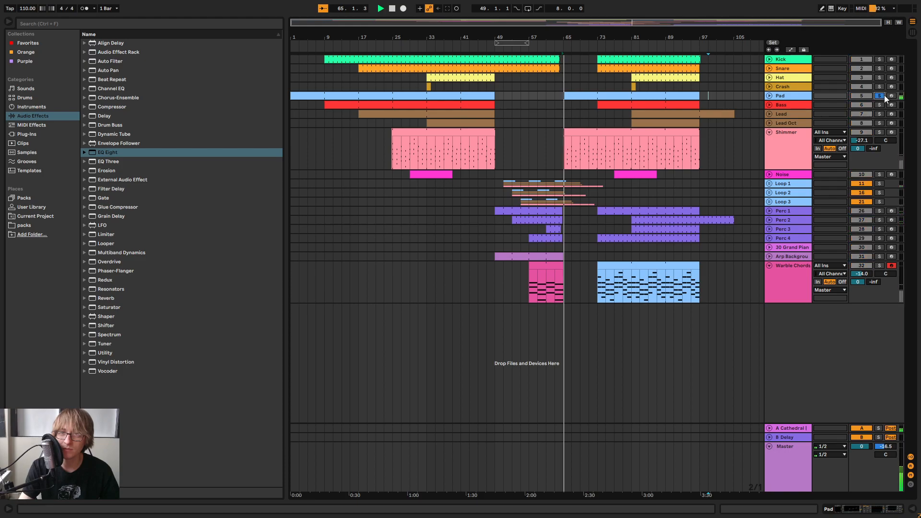
left_click(589, 50)
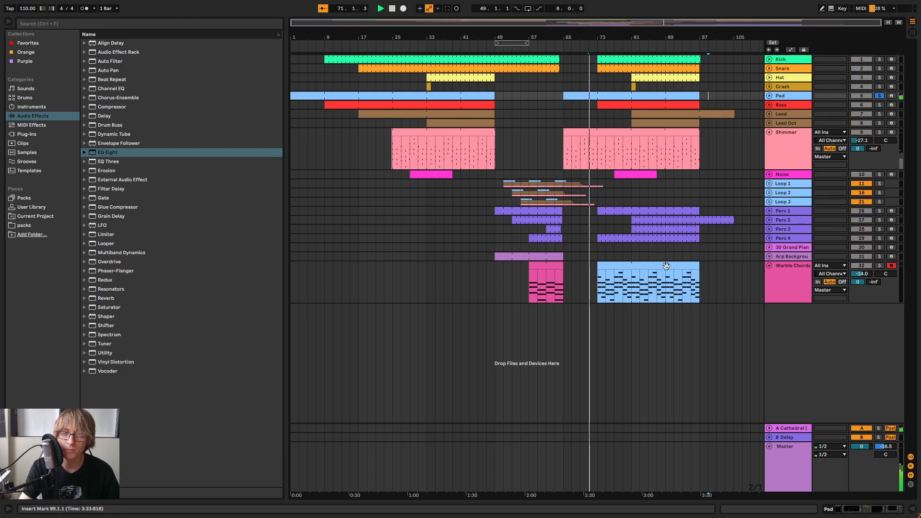
left_click(879, 265)
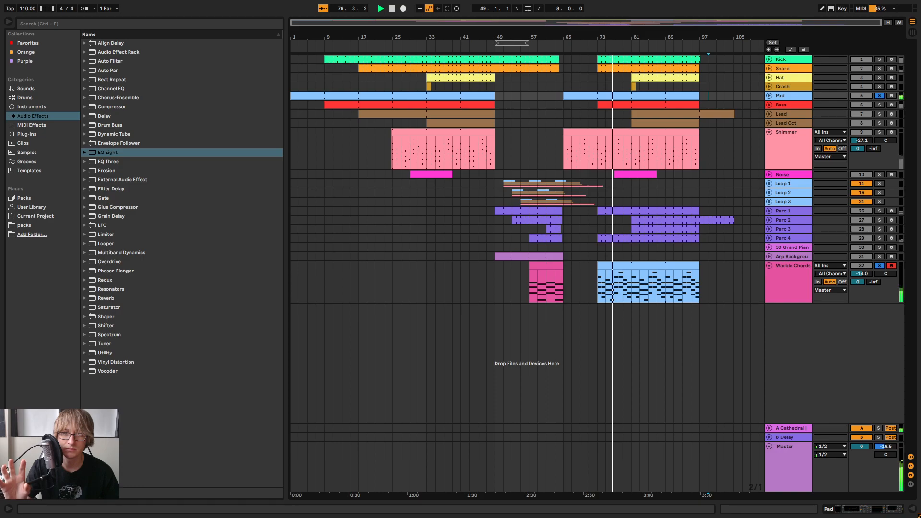
Check the track levels in the Session View mixer, clear the solos and return to the arrangement
key("Tab")
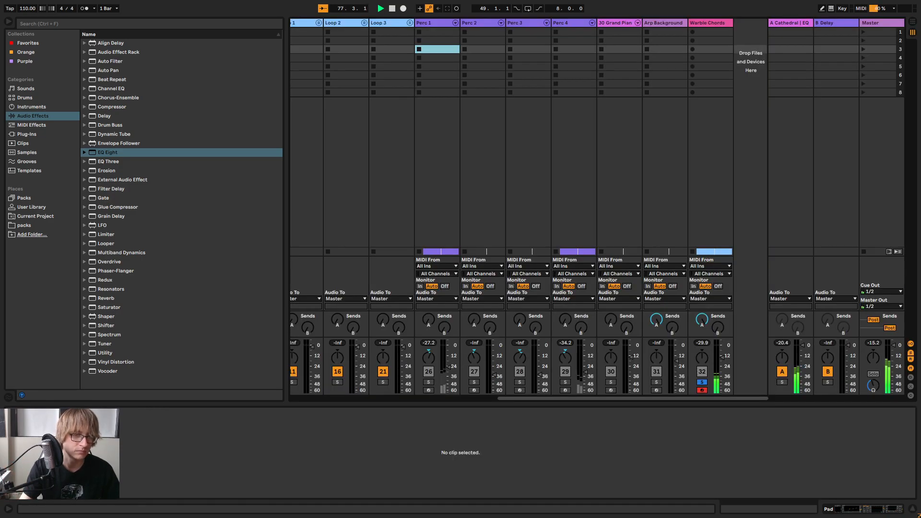
left_click_drag(537, 398, 883, 415)
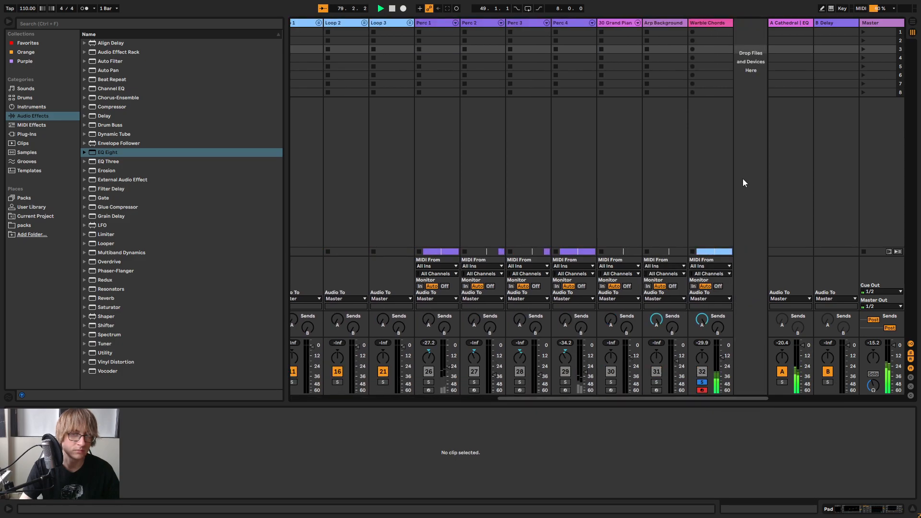
left_click(702, 383)
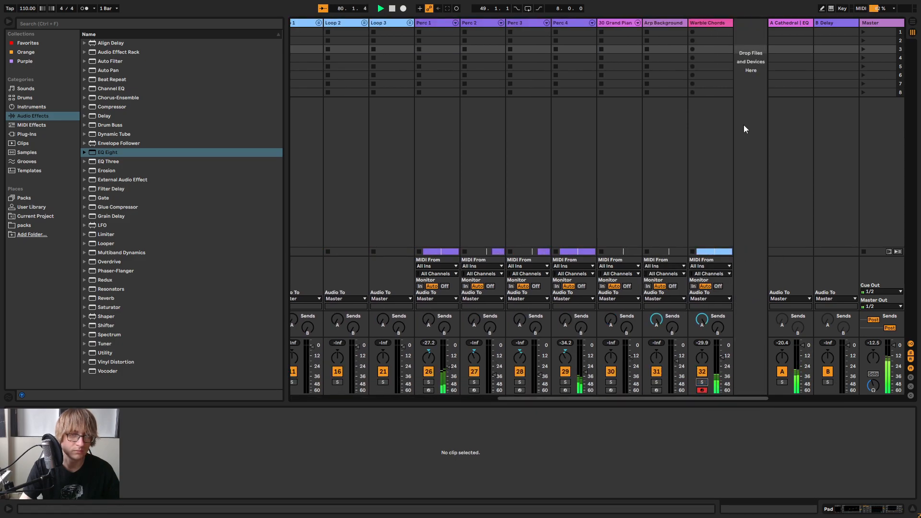
key("Tab")
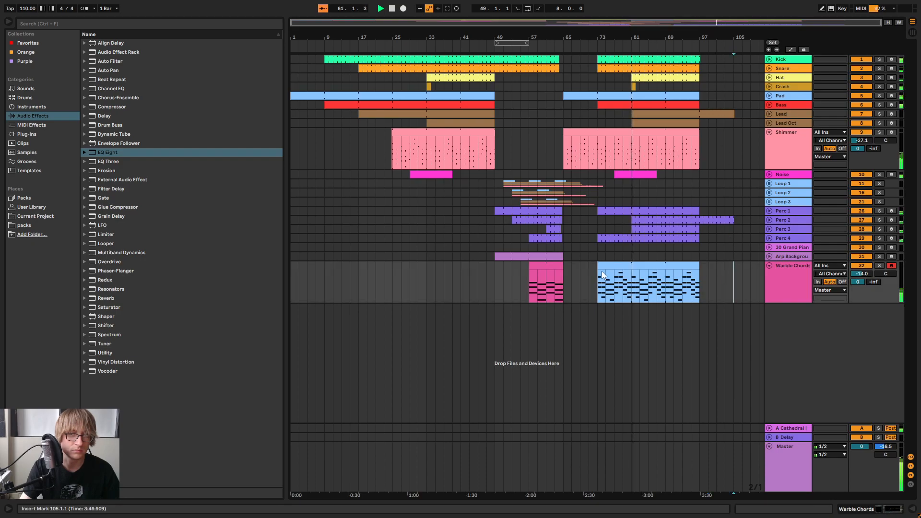
Trim the start of the second Warble Chords clip to bar 81 and play the transition from bar 71
left_click_drag(600, 265, 632, 266)
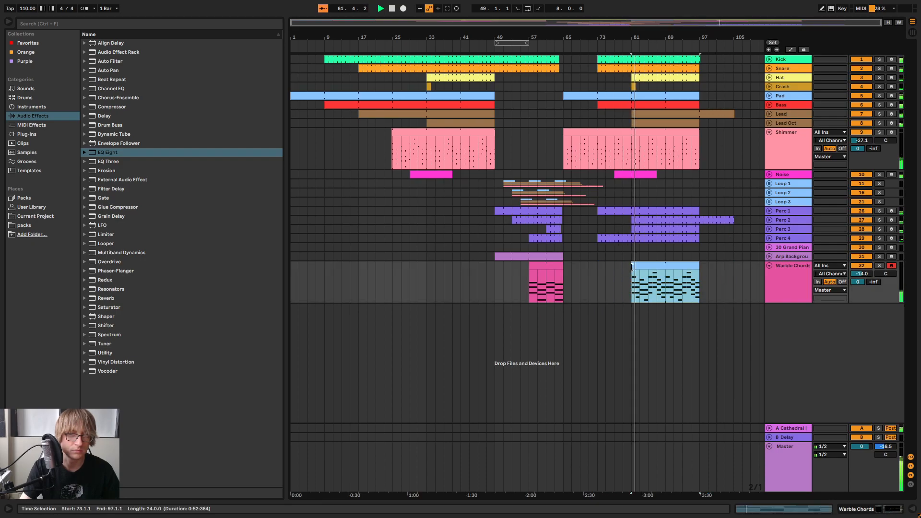
left_click(724, 272)
left_click(590, 47)
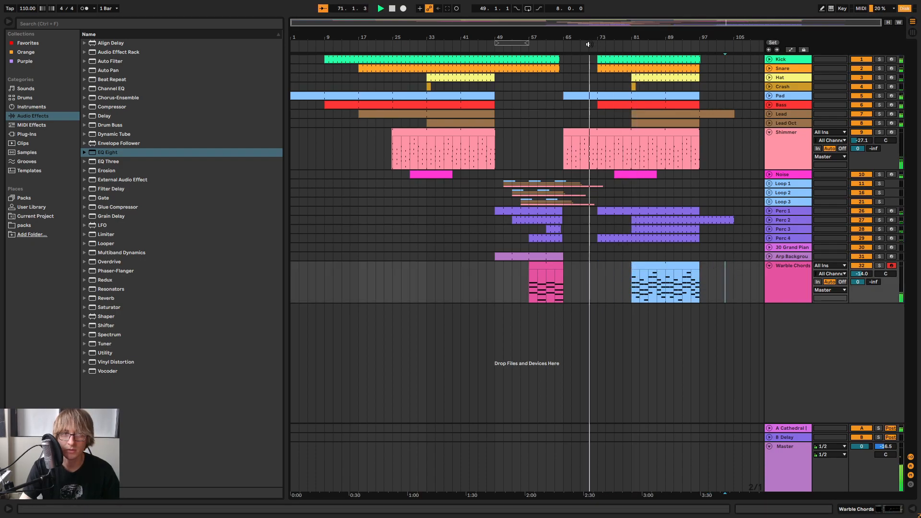
left_click_drag(604, 39, 624, 33)
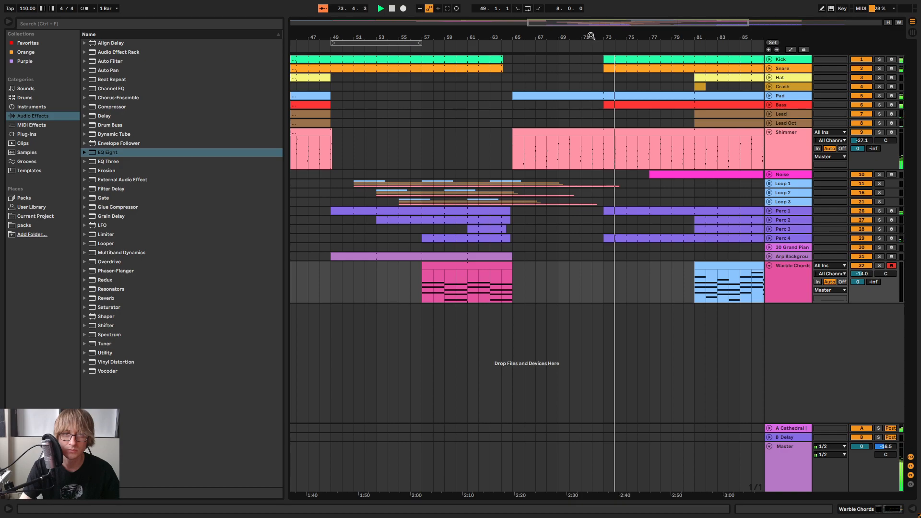
left_click_drag(610, 35, 664, 36)
Play the start of the breakdown from bar 49, stop playback and save the set
left_click(455, 44)
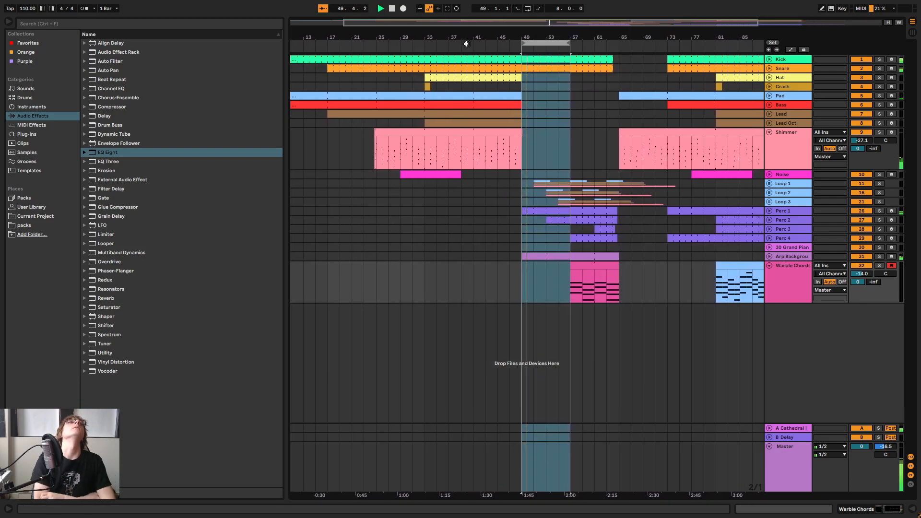
left_click(585, 140)
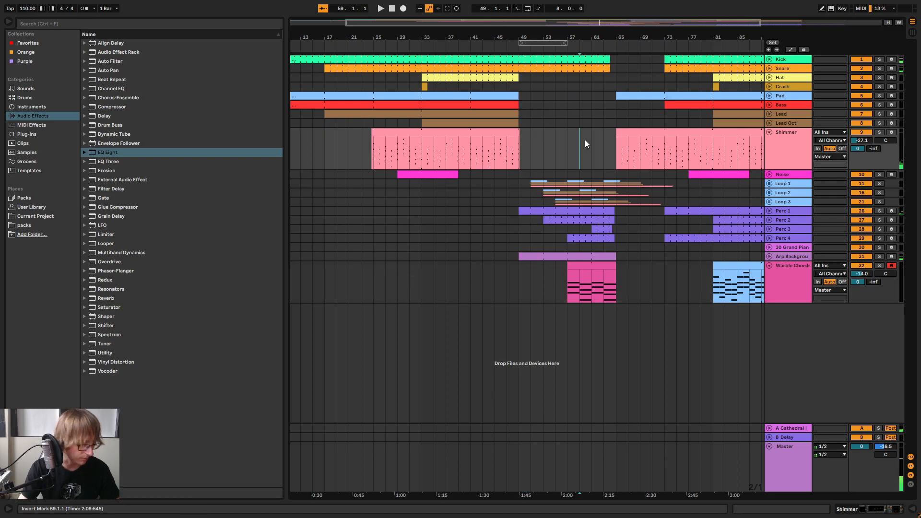
key("ctrl+s")
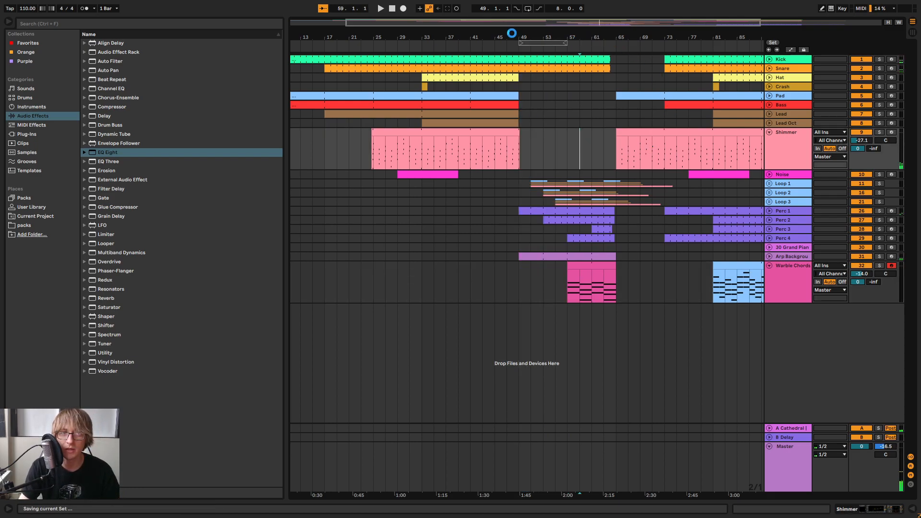
left_click_drag(599, 37, 551, 37)
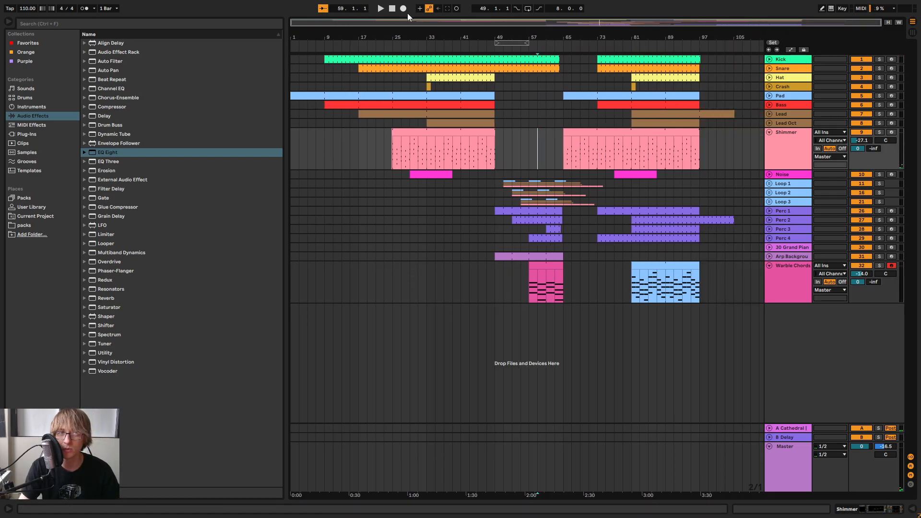
Play the song from bar 1 and load the ShaperBox 2 VST plug-in onto the Master track
left_click(380, 9)
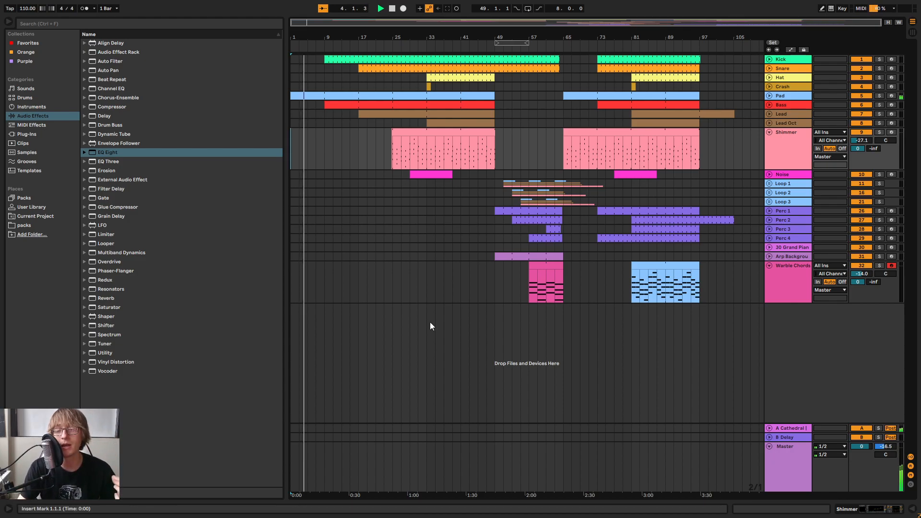
double_click(782, 466)
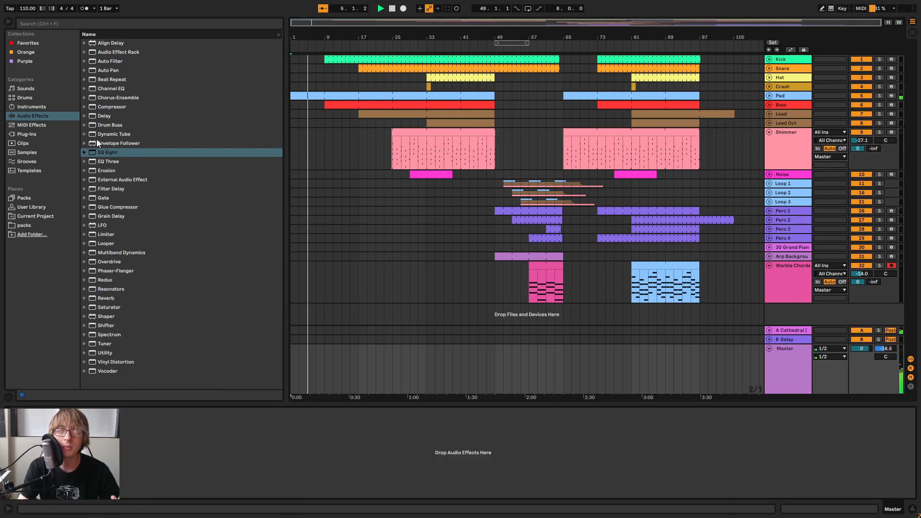
left_click(22, 133)
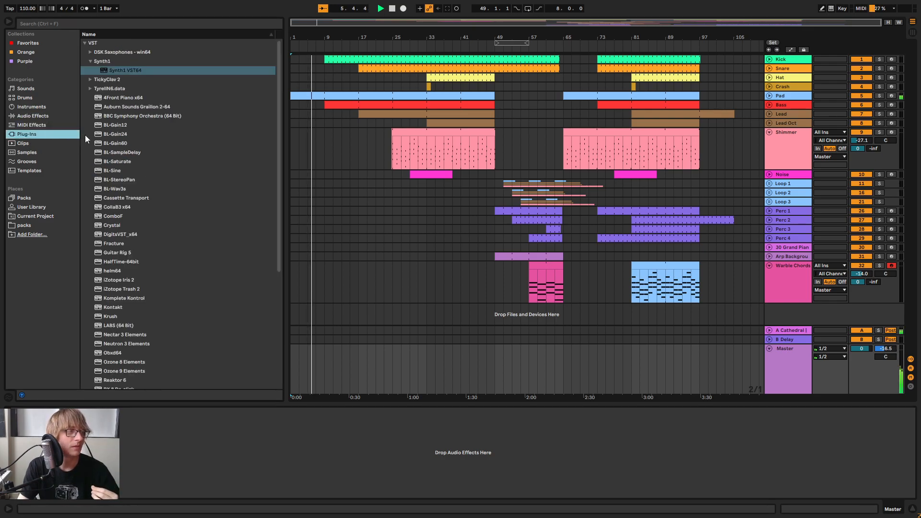
scroll(129, 217, "down", 7)
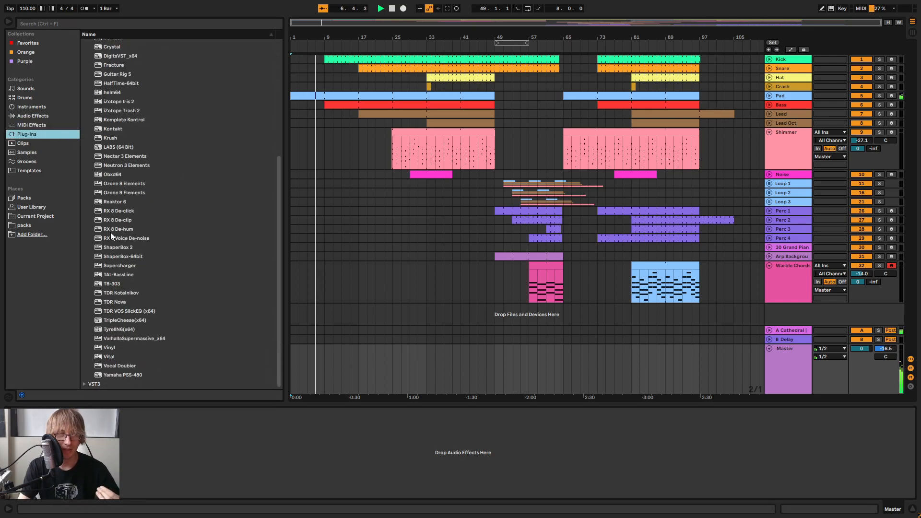
left_click_drag(131, 248, 326, 442)
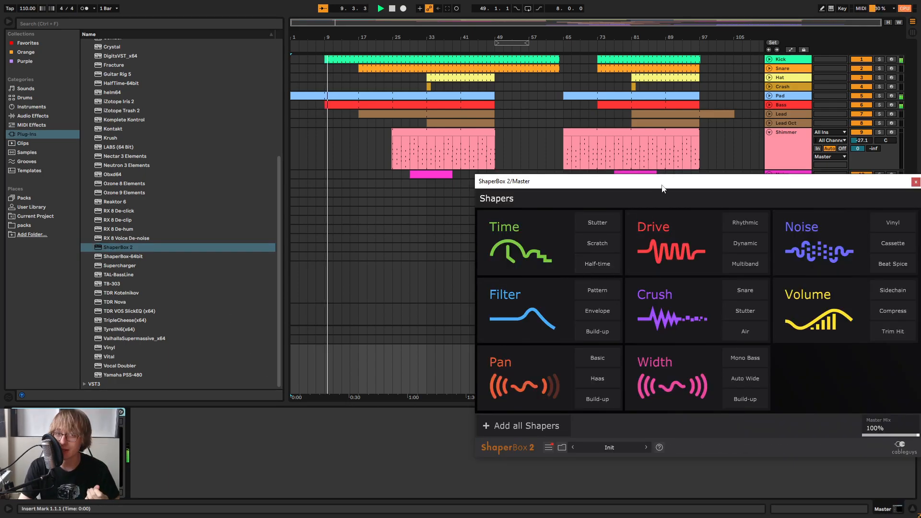
left_click_drag(661, 188, 522, 123)
Add the Time shaper in ShaperBox 2 and browse its Pitch, Tape, Scratch and Stutter 2 wave presets
left_click(422, 178)
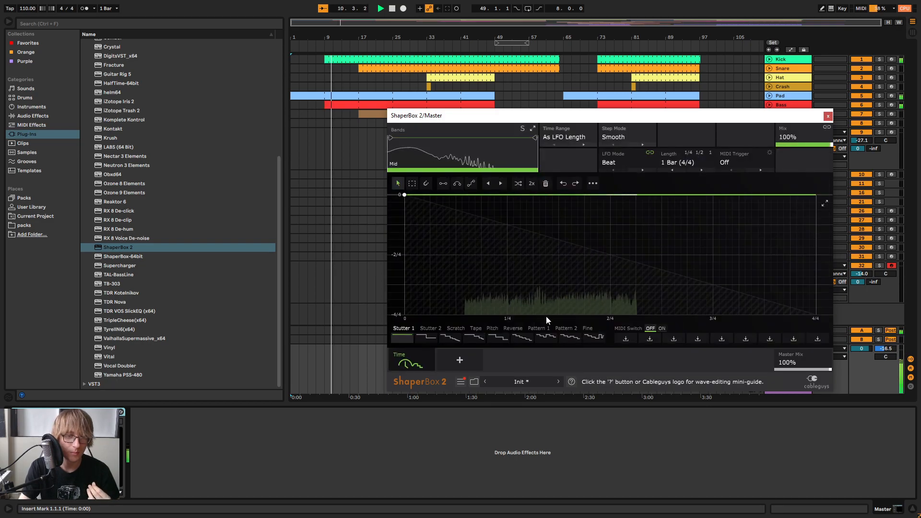
left_click(492, 330)
left_click(479, 333)
left_click(455, 333)
left_click(436, 331)
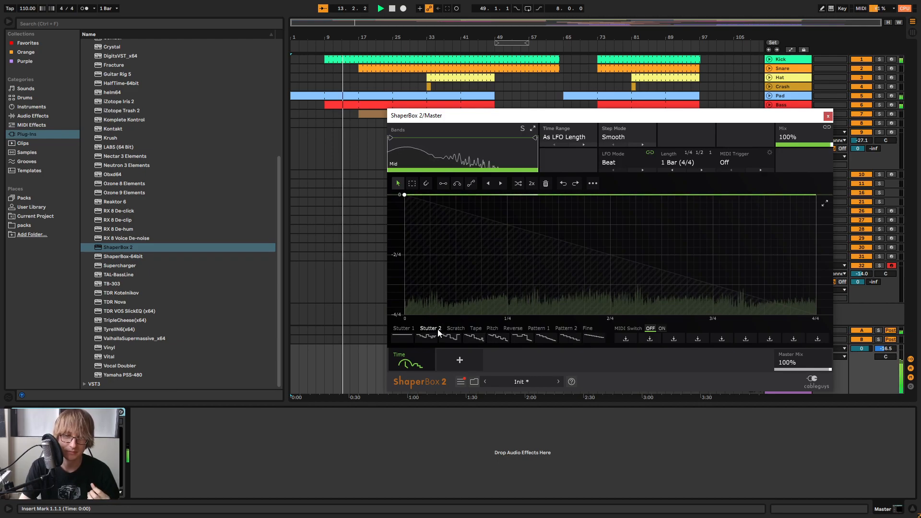
Audition the Time shaper's Reverse waves while playing from bar 14 and apply Reverse end 2
left_click(510, 330)
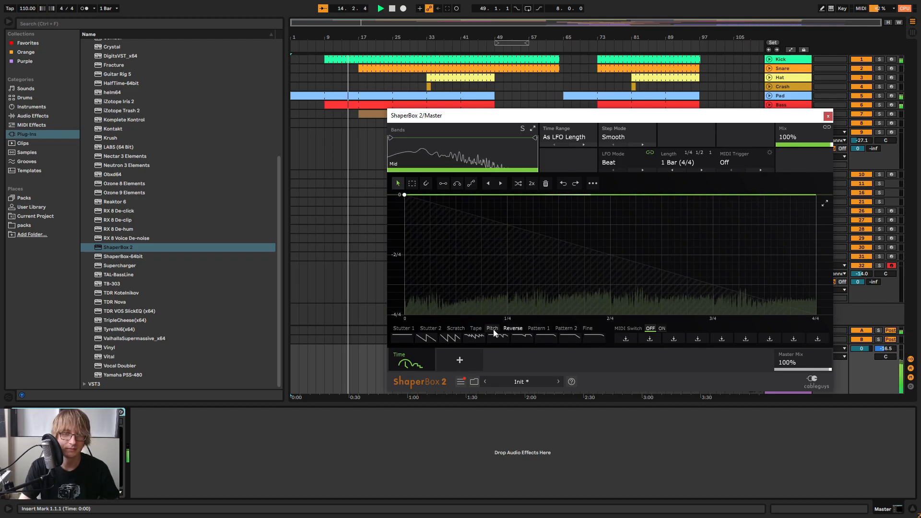
left_click(570, 340)
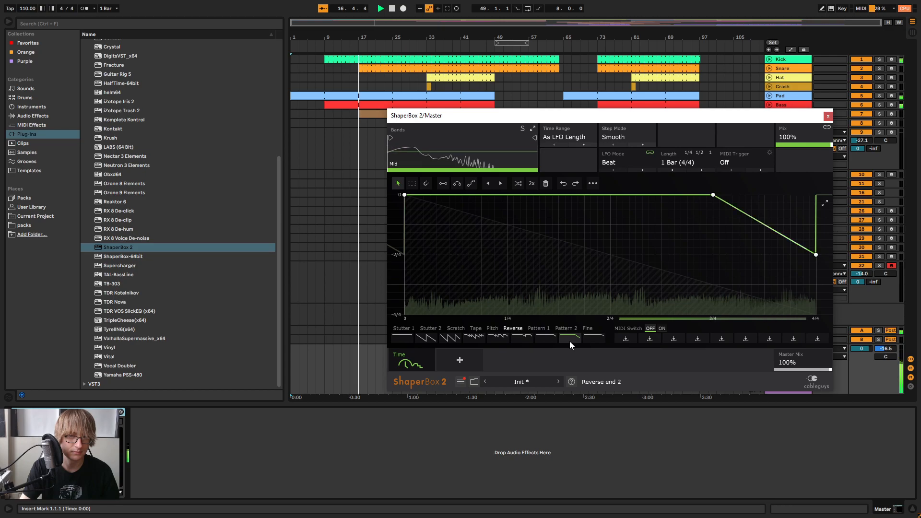
left_click(554, 339)
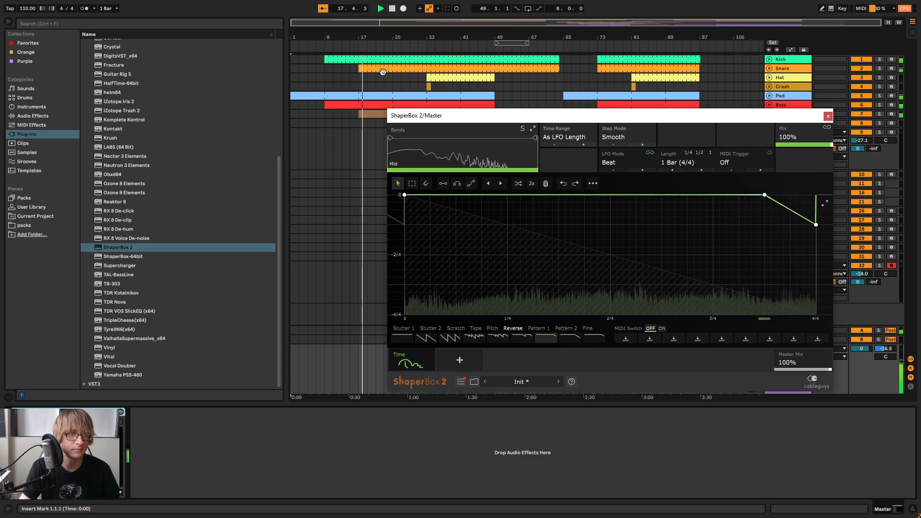
left_click(347, 47)
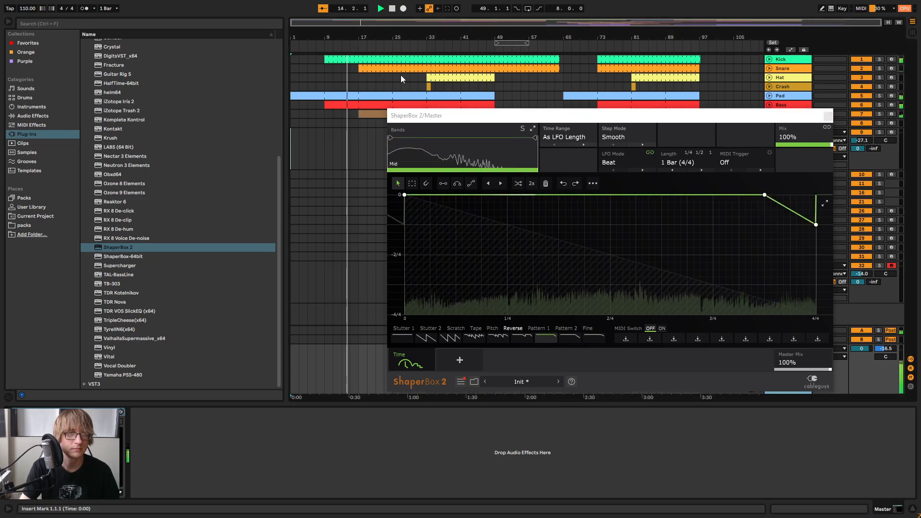
left_click_drag(358, 35, 359, 53)
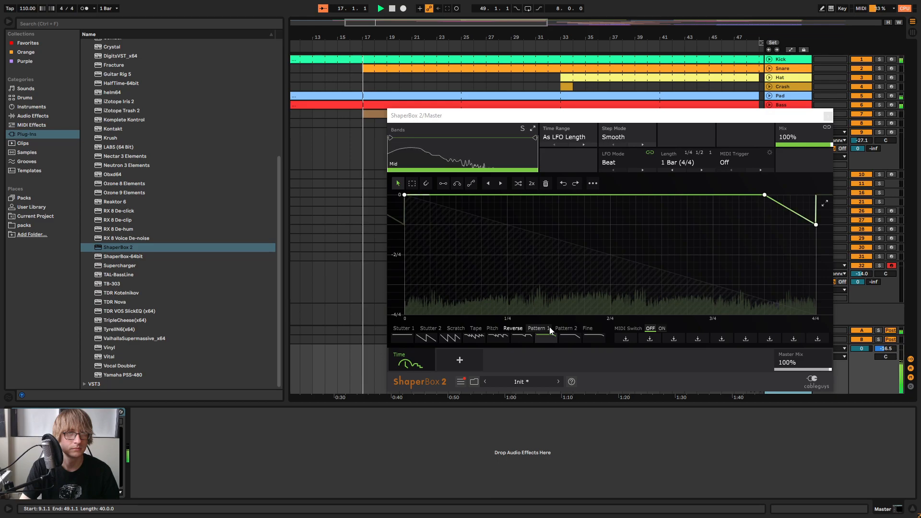
left_click(567, 338)
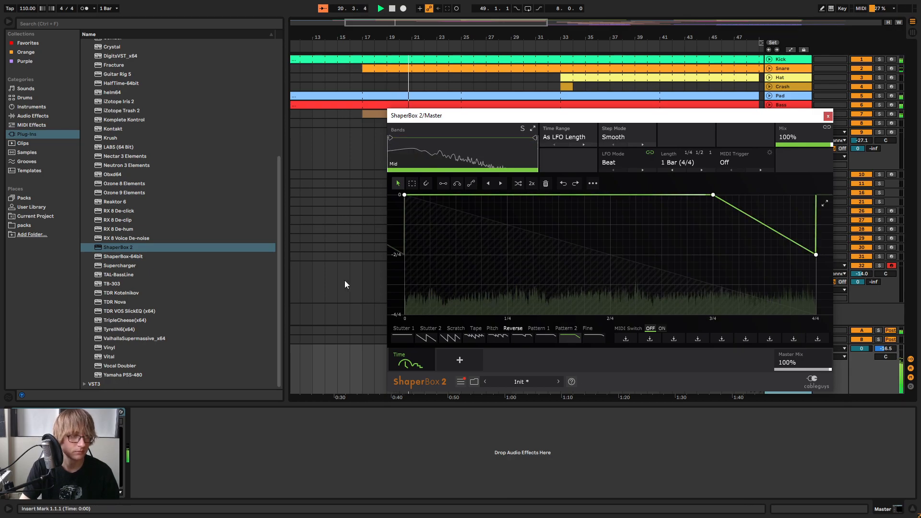
Switch off ShaperBox 2 on the Master track, stop playback and close the plug-in window
left_click(62, 412)
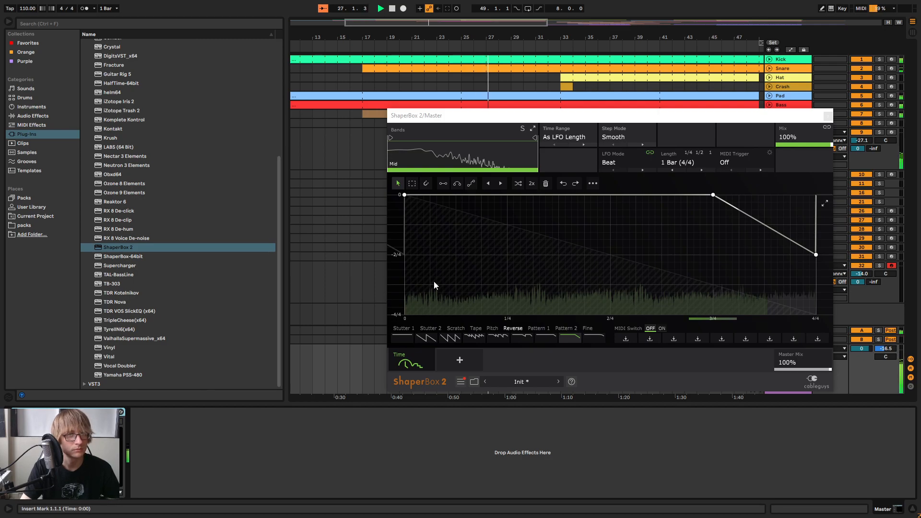
left_click_drag(600, 115, 683, 188)
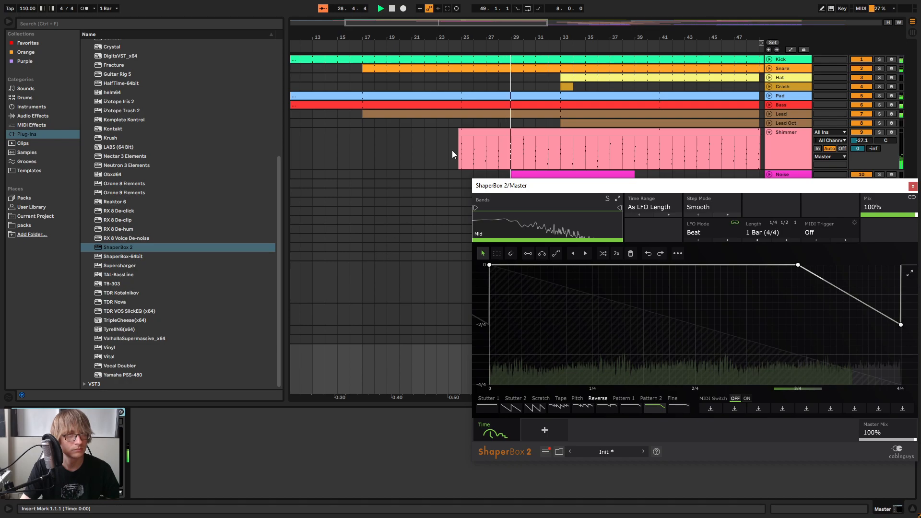
left_click_drag(454, 42, 576, 134)
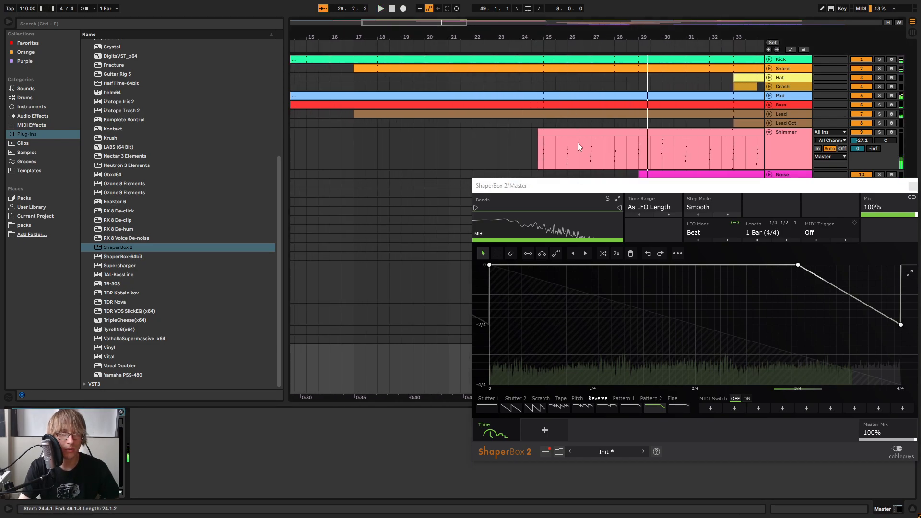
left_click(911, 186)
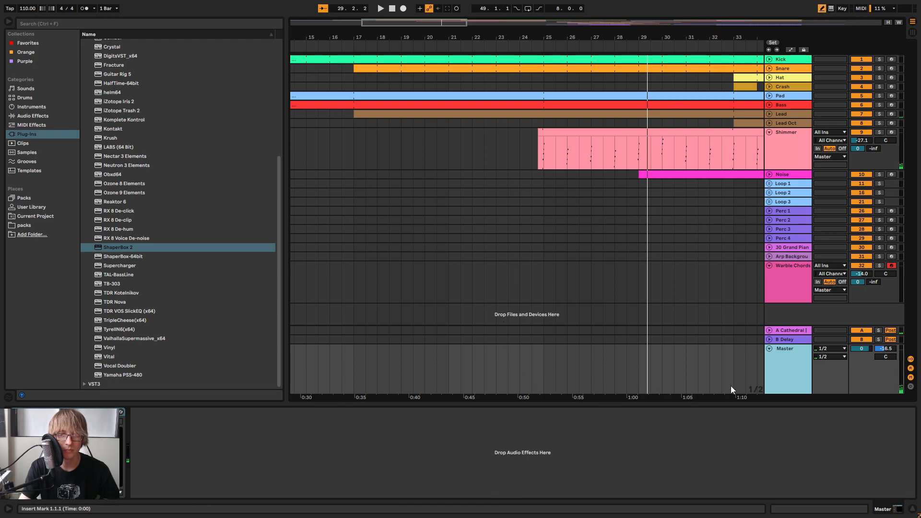
Draw ShaperBox 2 Device On automation on the Master that enables it only from bar 24 to 25, and play that passage
left_click(790, 49)
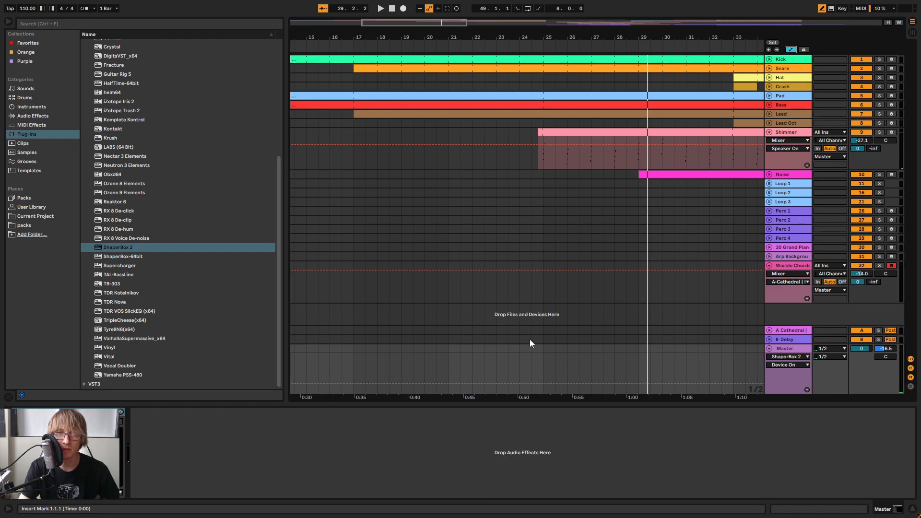
left_click_drag(525, 364, 552, 363)
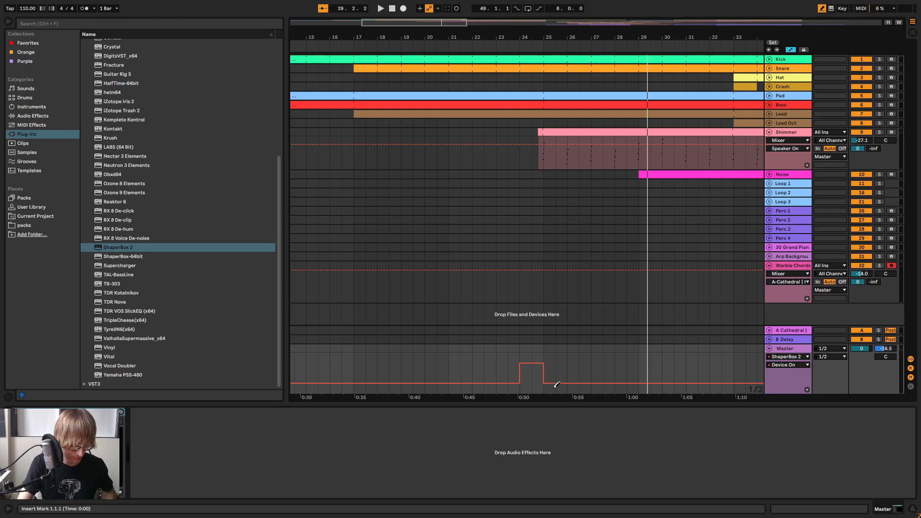
left_click(488, 44)
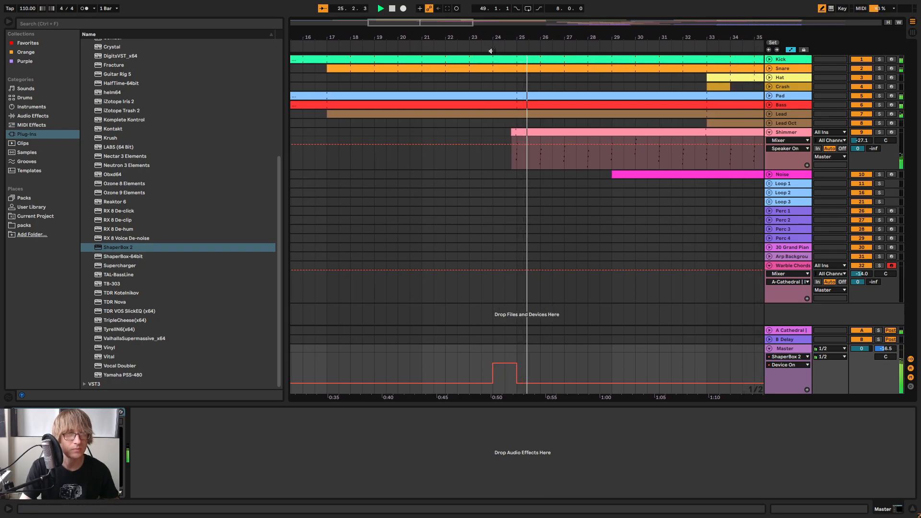
left_click(471, 47)
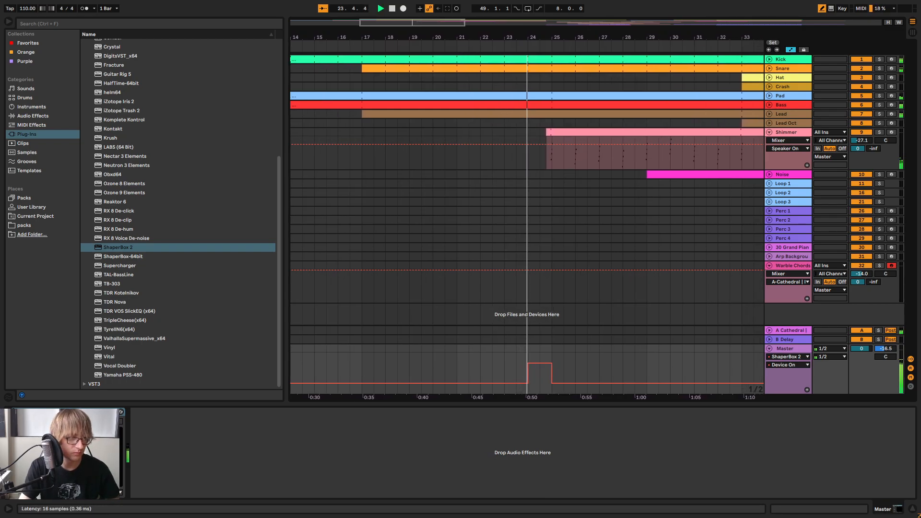
Open ShaperBox 2 on the Master, apply the Reverse wave that dips over the last eighth of the bar, and replay the lead-in to bar 25
left_click(25, 412)
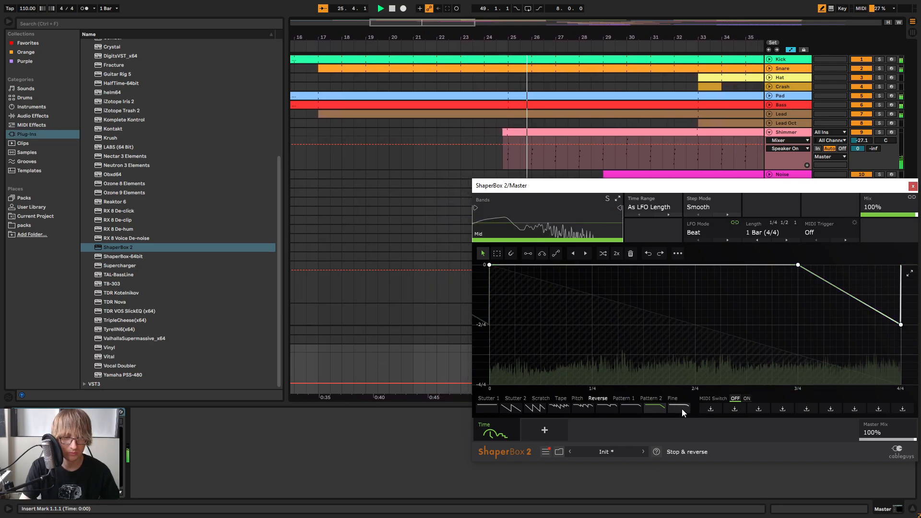
left_click(631, 408)
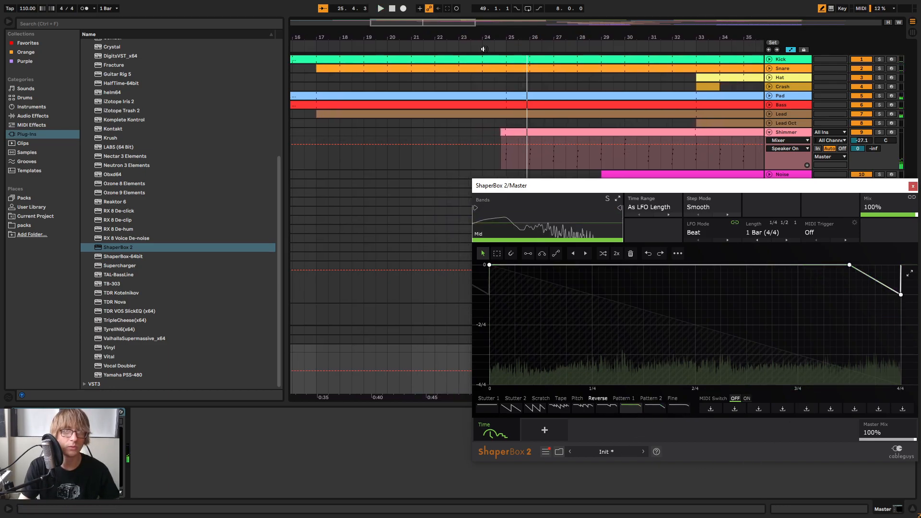
left_click(483, 49)
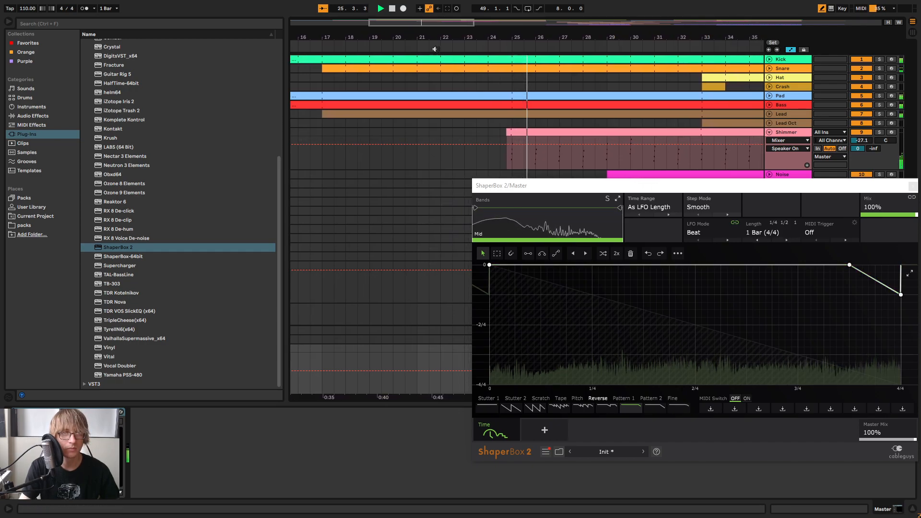
left_click(322, 48)
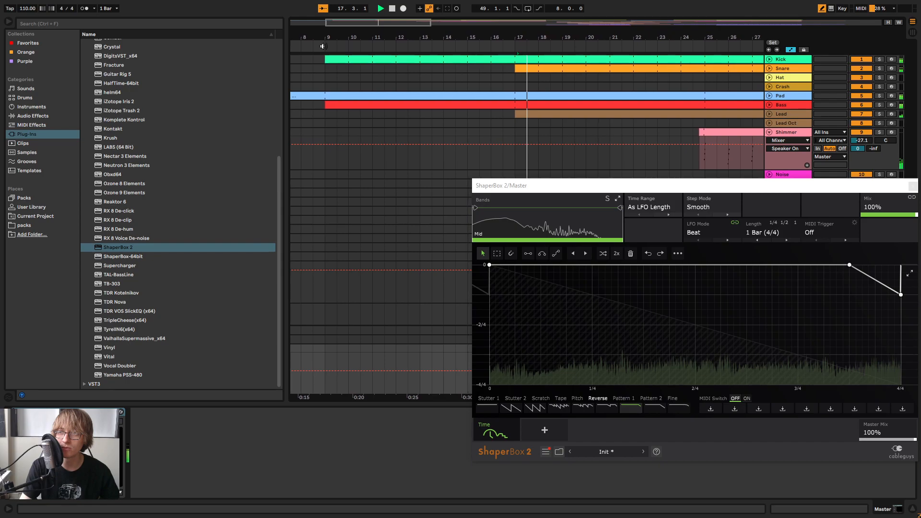
Try the Time shaper's Unchanged wave, apply the Stop & reverse wave, and play the song from the start
left_click_drag(776, 187, 586, 157)
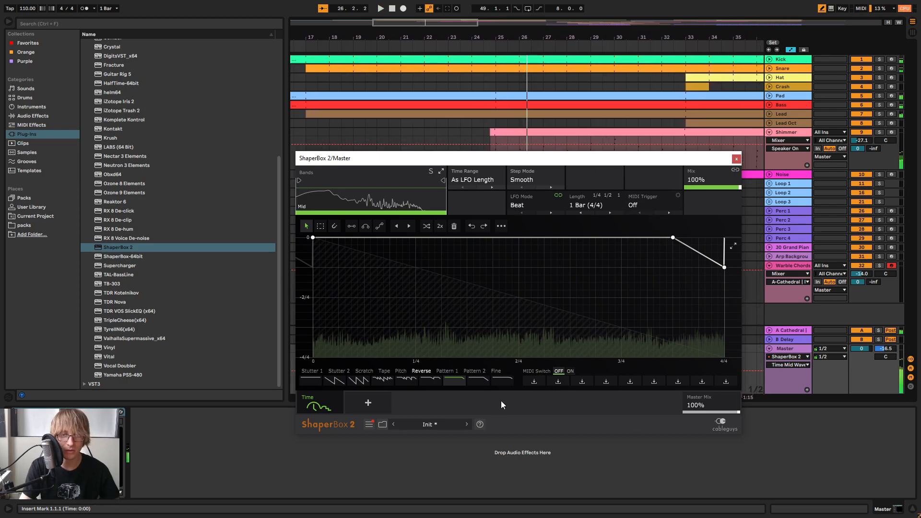
left_click(309, 382)
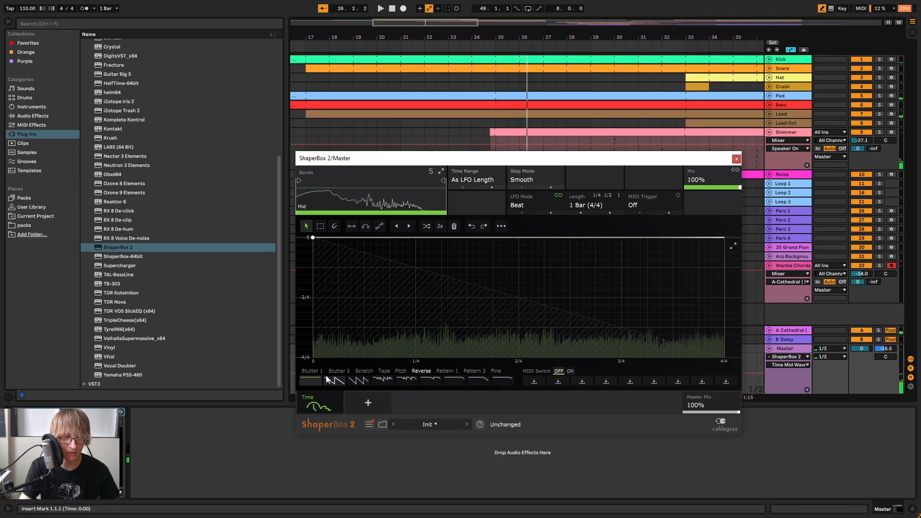
left_click(502, 381)
key("space")
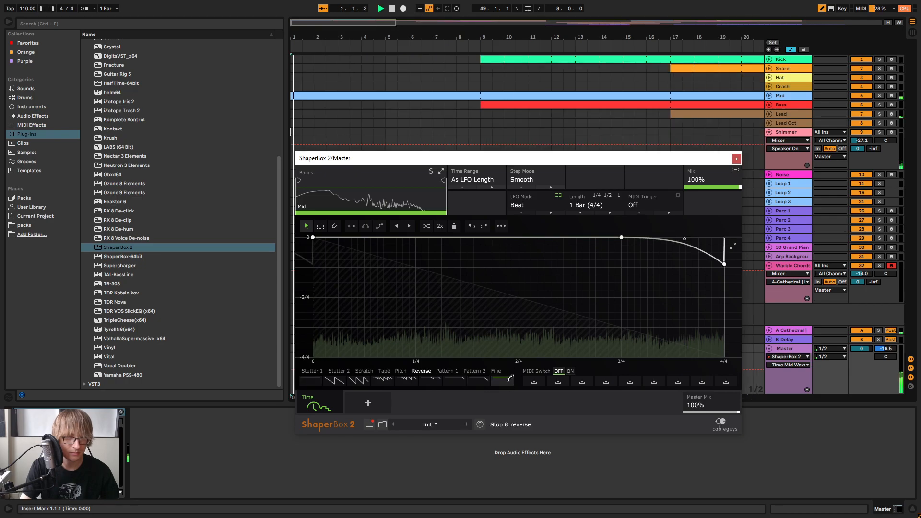
Close the ShaperBox 2 window, show its Device On automation on the Master and remove the enabled section from bar 24 to 25
left_click_drag(588, 163, 566, 284)
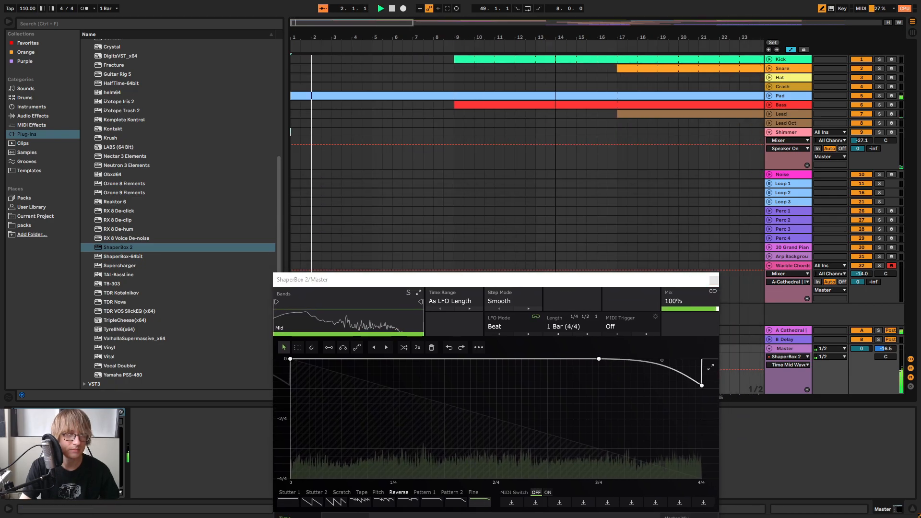
scroll(432, 95, "down", 5)
left_click(713, 280)
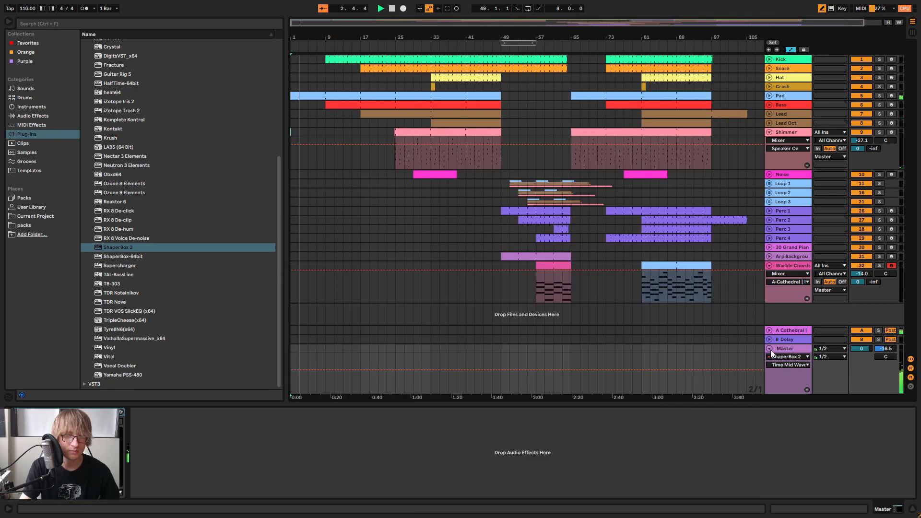
left_click(789, 365)
left_click(783, 373)
left_click(395, 385)
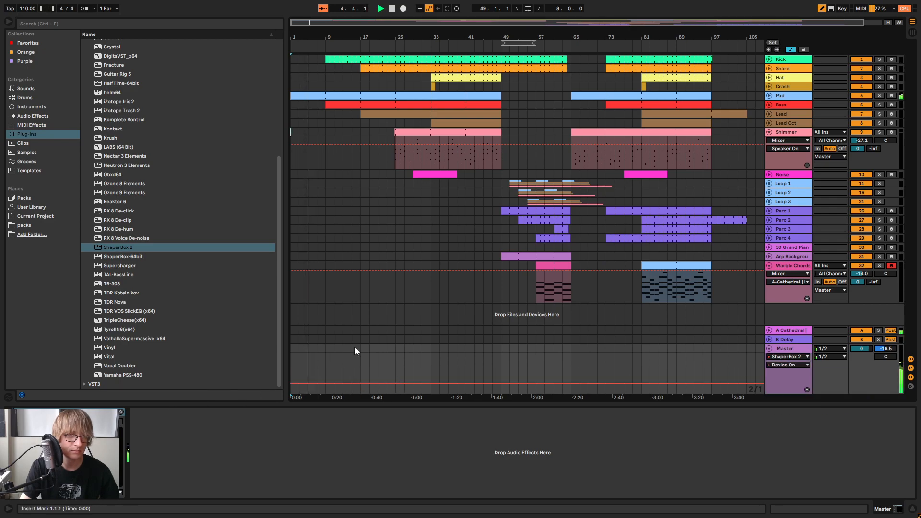
Briefly switch ShaperBox 2 on around bar 32 during playback, and replay the passage from about bar 29
left_click_drag(348, 36, 310, 57)
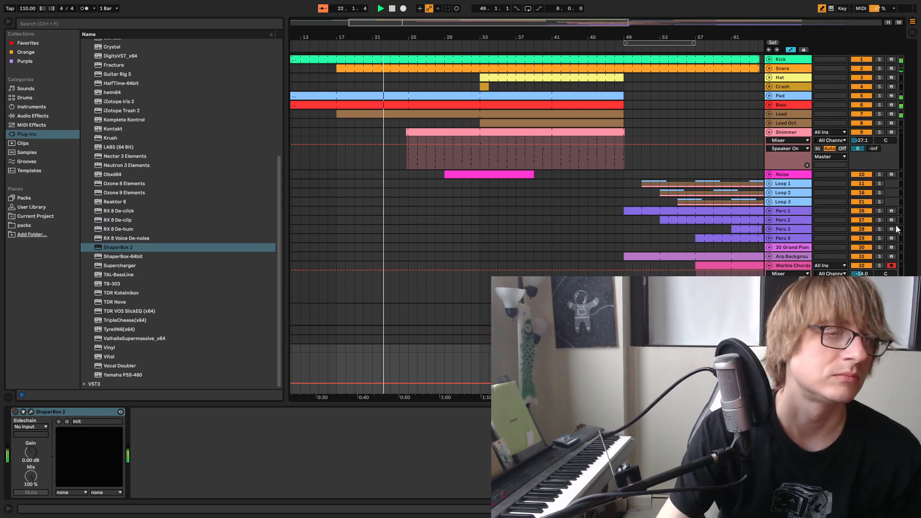
left_click_drag(402, 37, 525, 36)
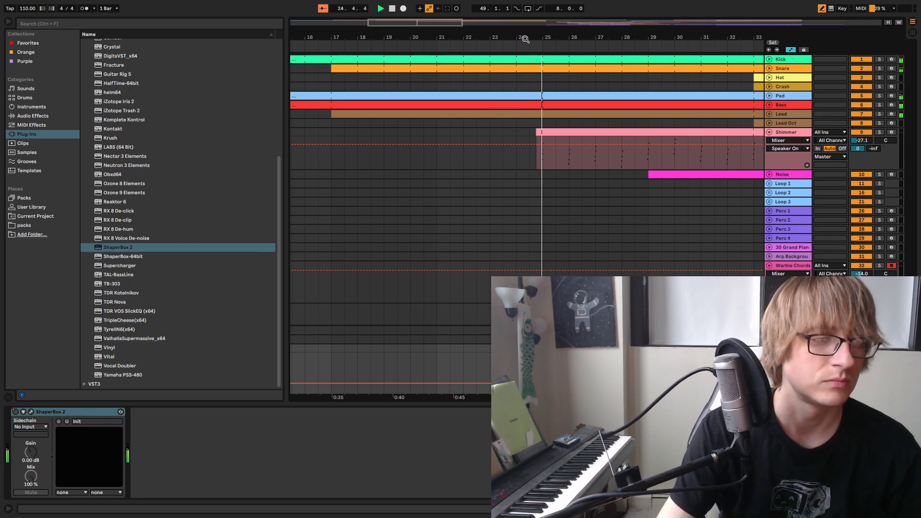
left_click_drag(526, 42, 428, 39)
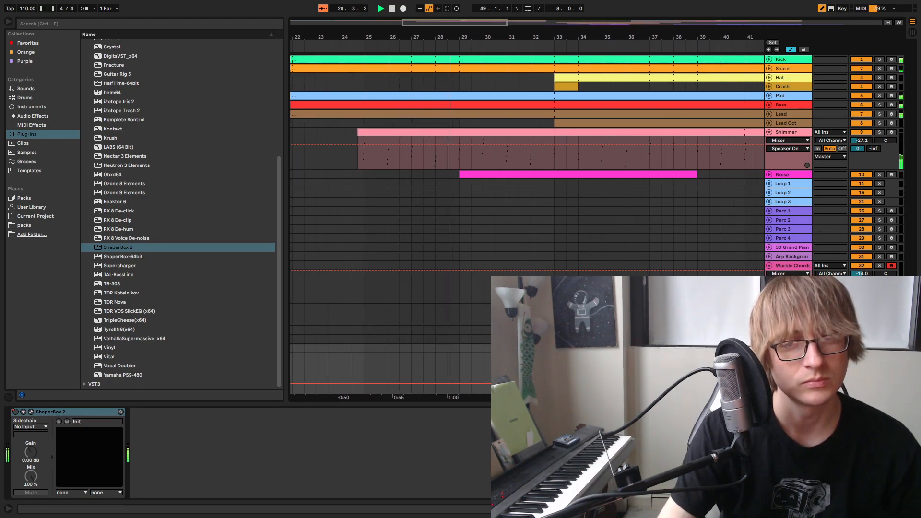
left_click(16, 412)
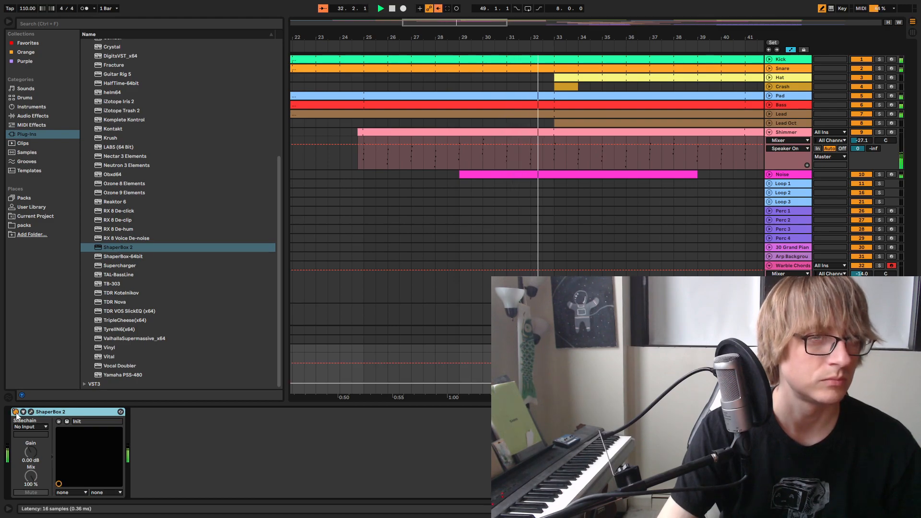
left_click(15, 412)
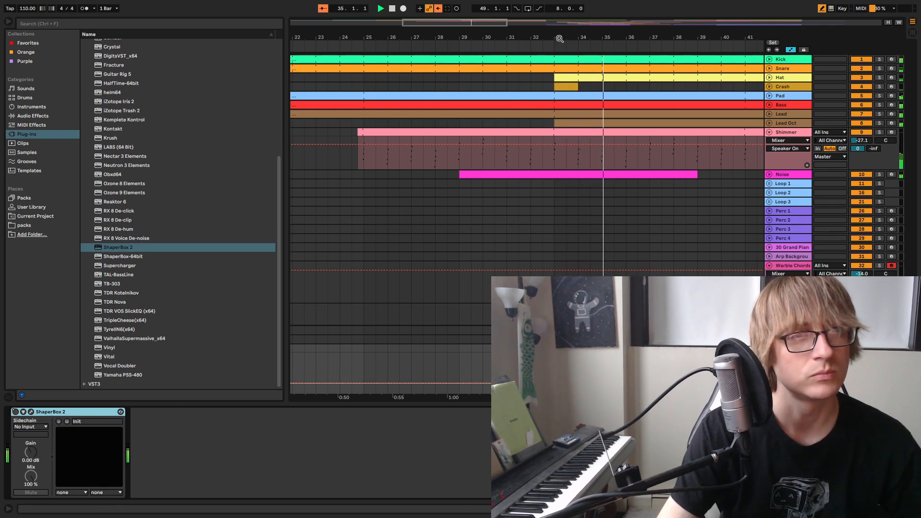
left_click_drag(559, 38, 429, 47)
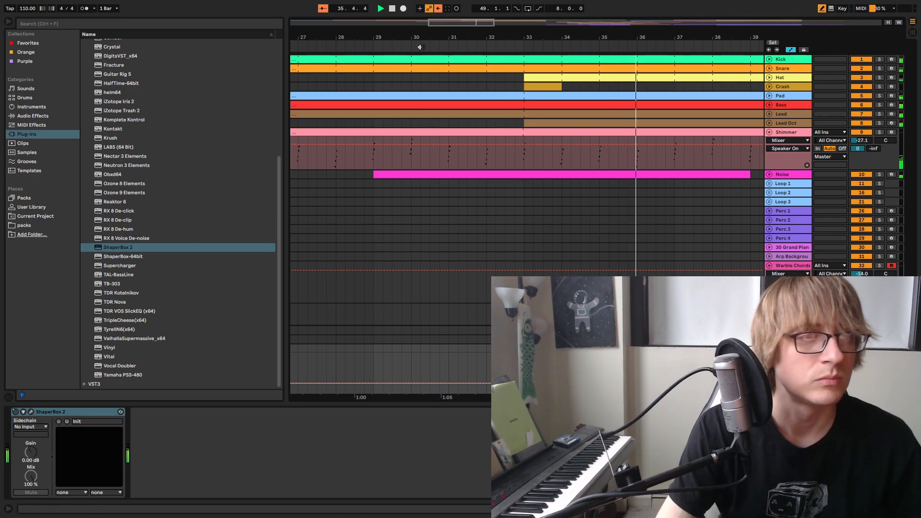
left_click(369, 46)
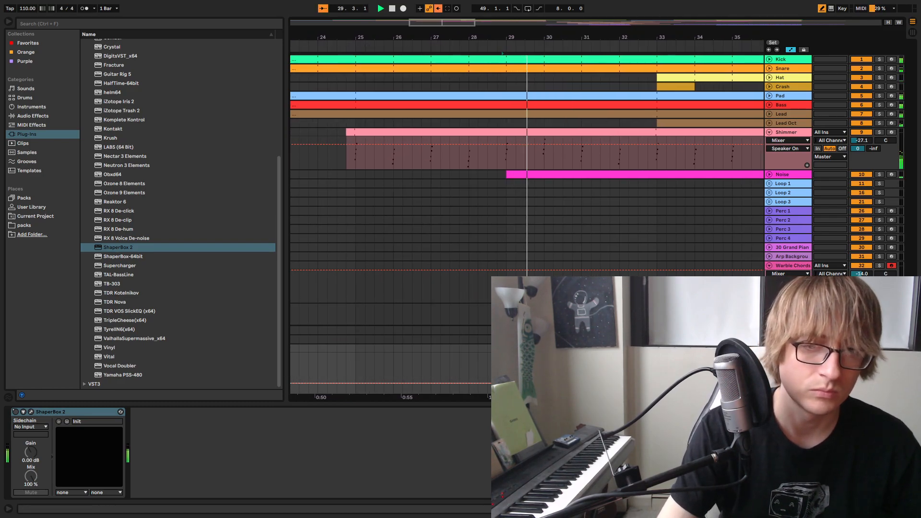
Draw ShaperBox 2 Device On automation on the Master that enables it only from bar 32 to 33, and play into that passage
left_click(31, 412)
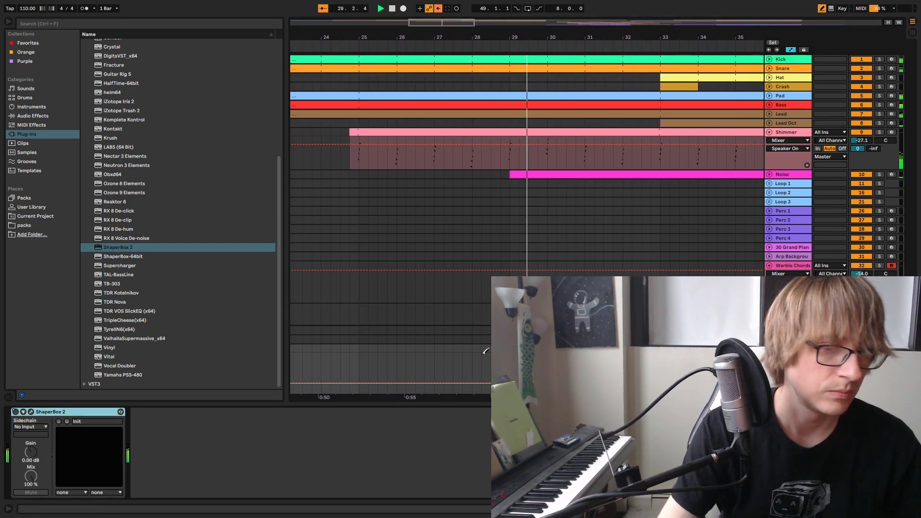
left_click_drag(629, 37, 557, 46)
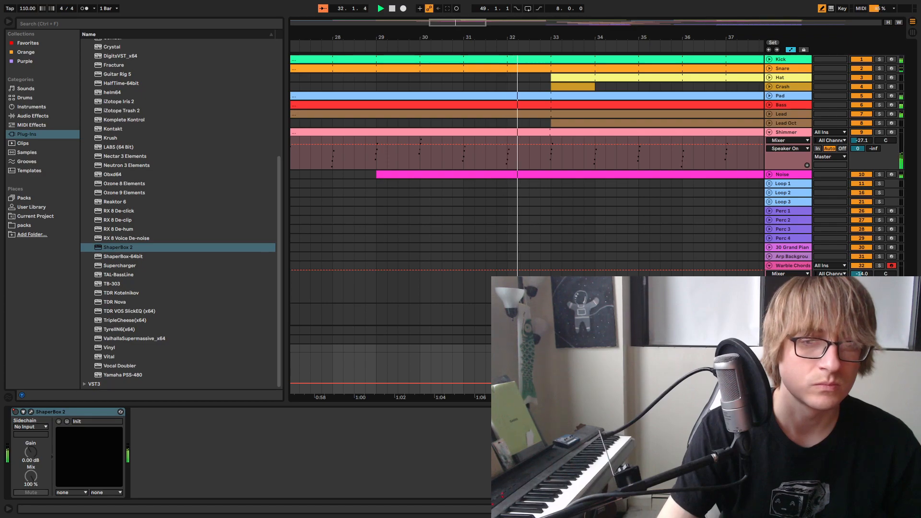
left_click(820, 9)
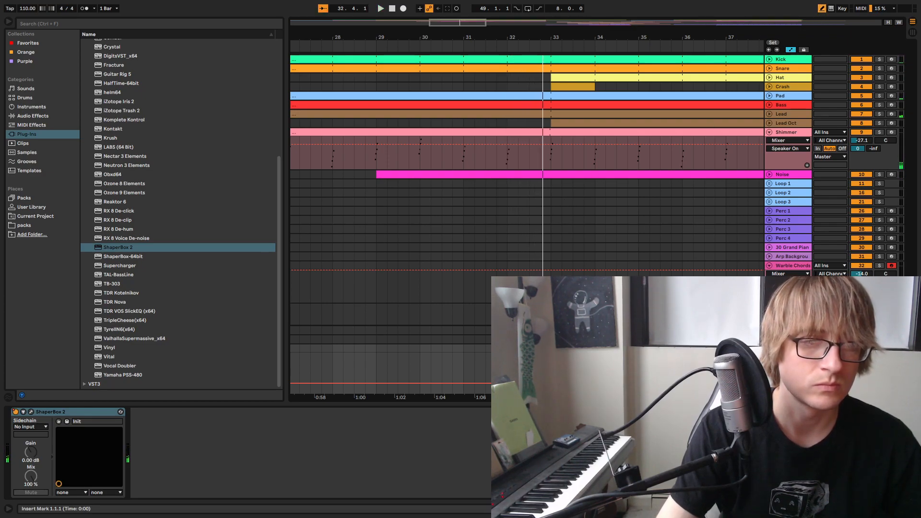
left_click(487, 43)
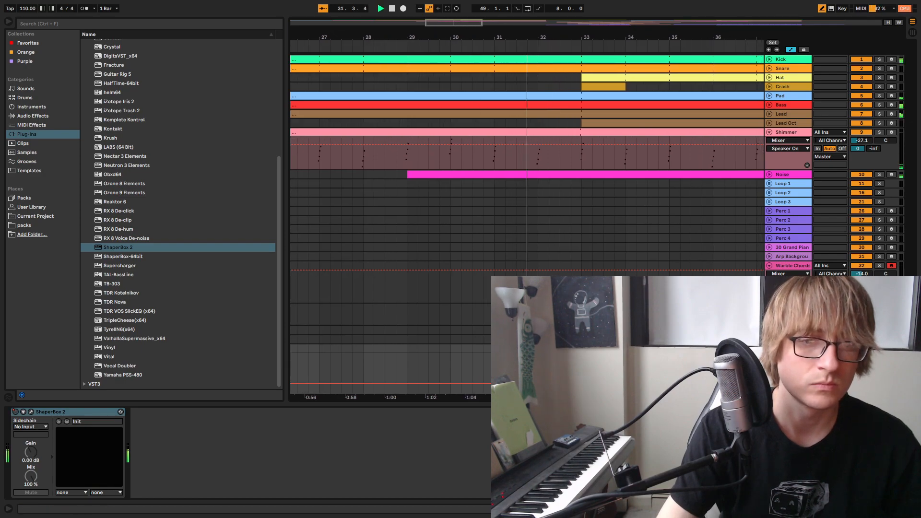
Open ShaperBox 2, set the loop region to bars 31 to 39, and play the transition from bar 31
left_click(31, 411)
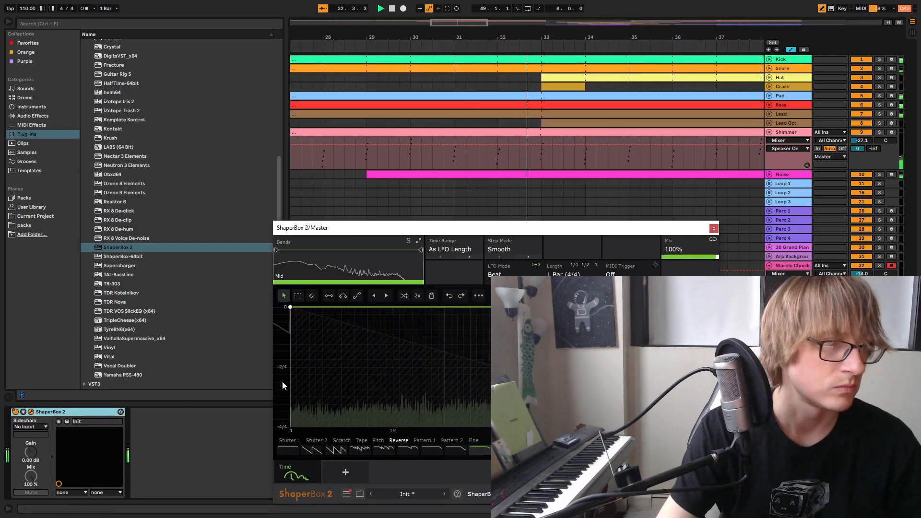
left_click_drag(635, 37, 502, 43)
key("space")
key("z")
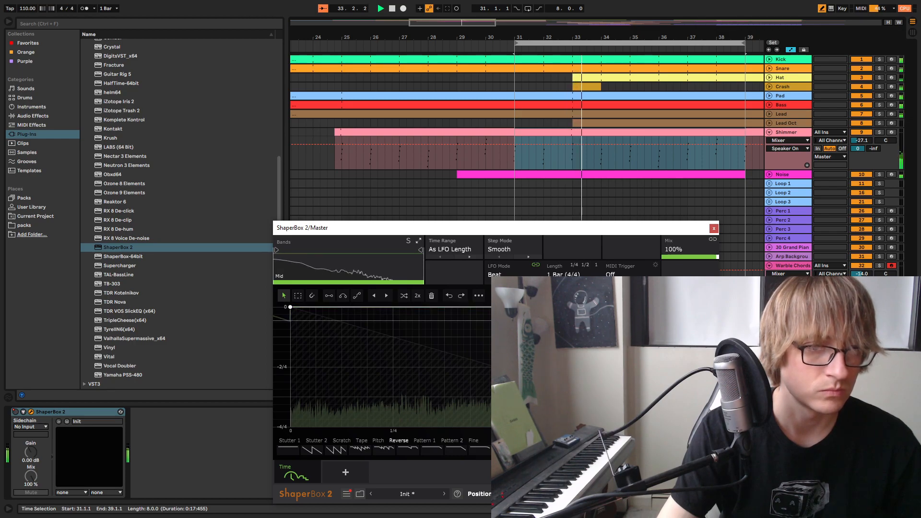
key("space")
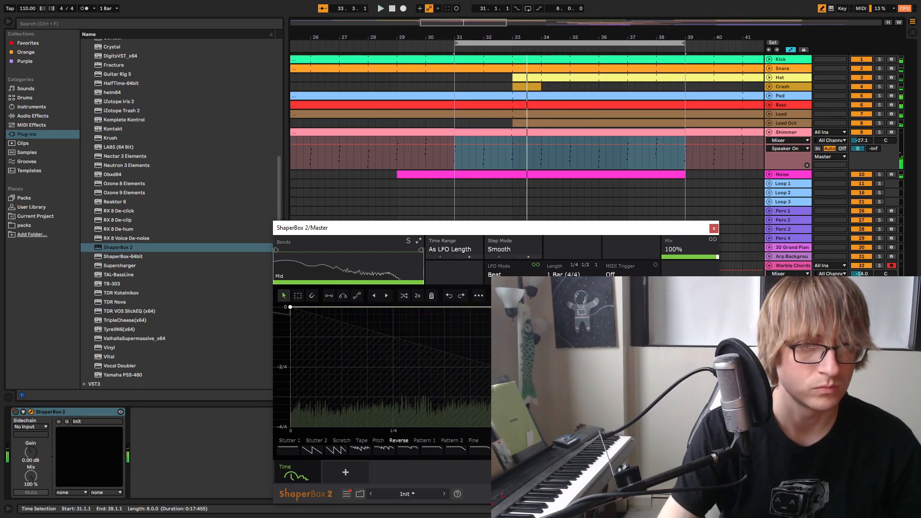
key("space")
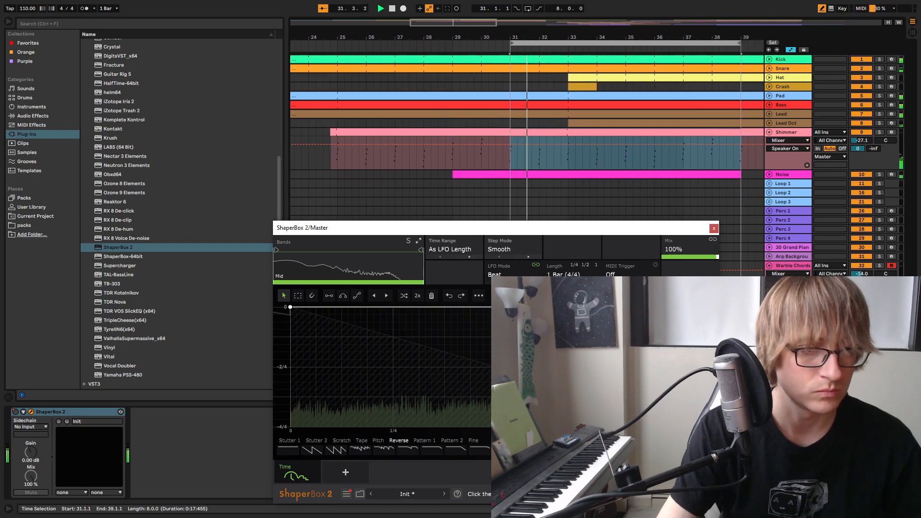
Audition a Pattern 1 wave and a Reverse wave in the Time shaper while replaying the transition from bar 31
key("space")
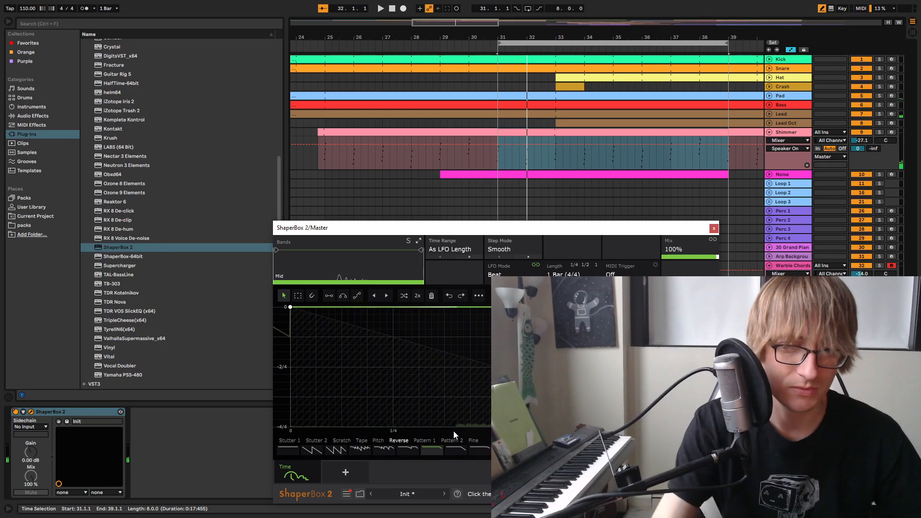
left_click(432, 450)
key("space")
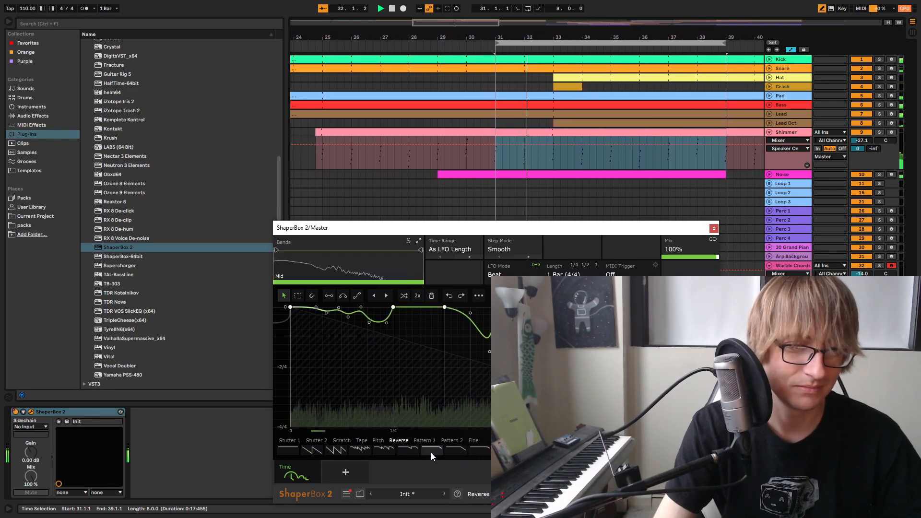
left_click(433, 449)
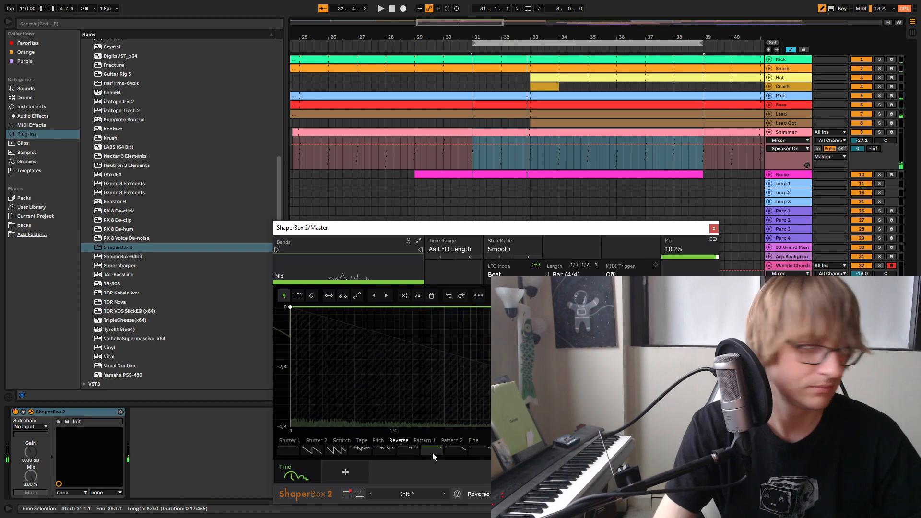
key("space")
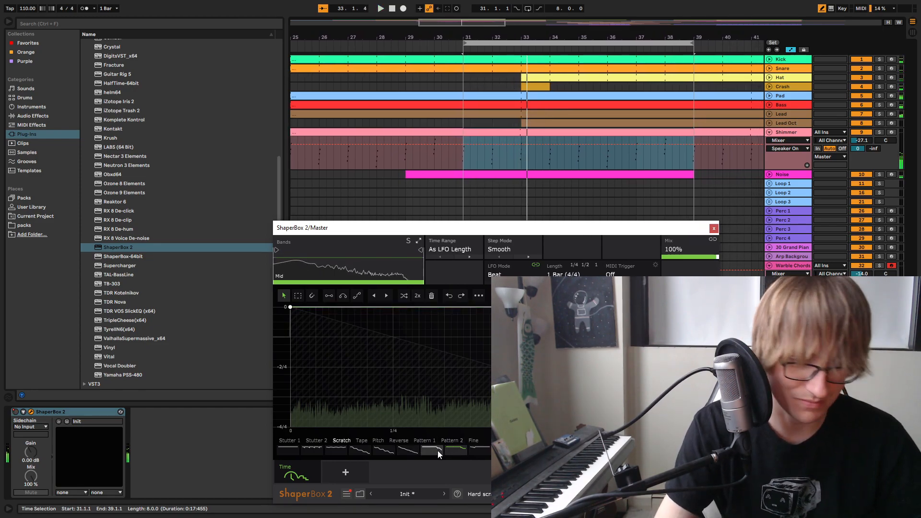
Browse the Time shaper's Stutter 2 and Tape waves and audition Tape waves over the bar 32 transition
left_click(316, 444)
left_click(367, 445)
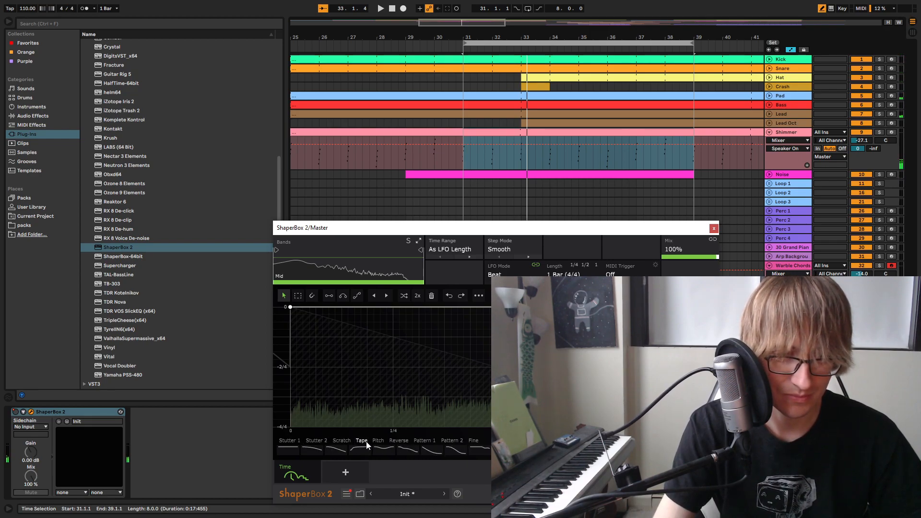
left_click(344, 451)
key("space")
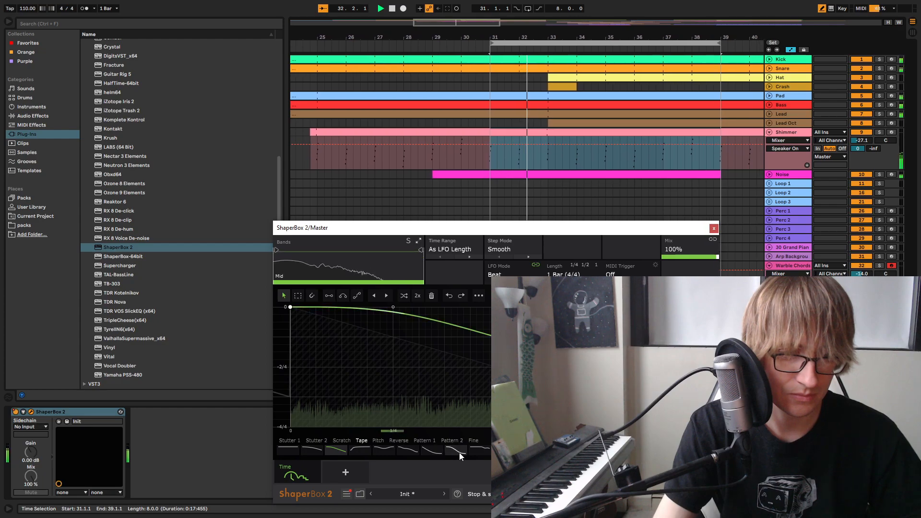
left_click(492, 451)
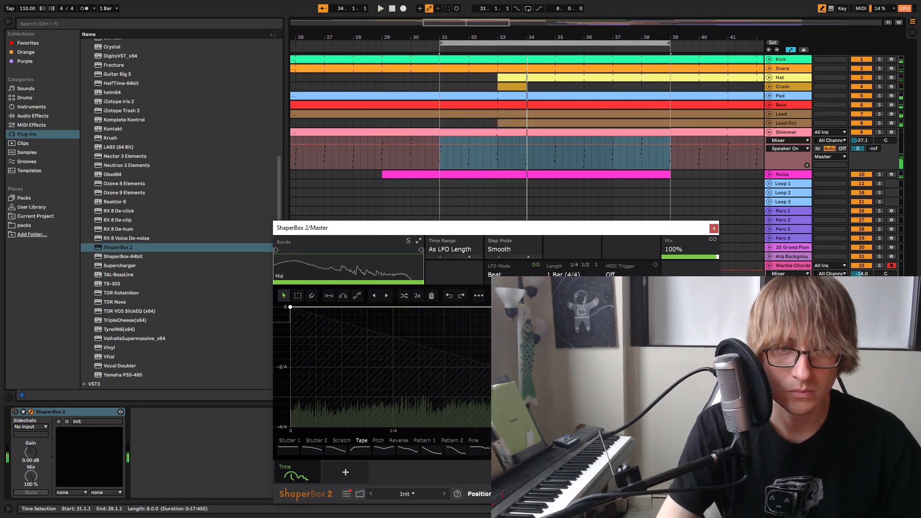
Return to the Time shaper's Reverse waves and replay the transition from bar 31
left_click(398, 440)
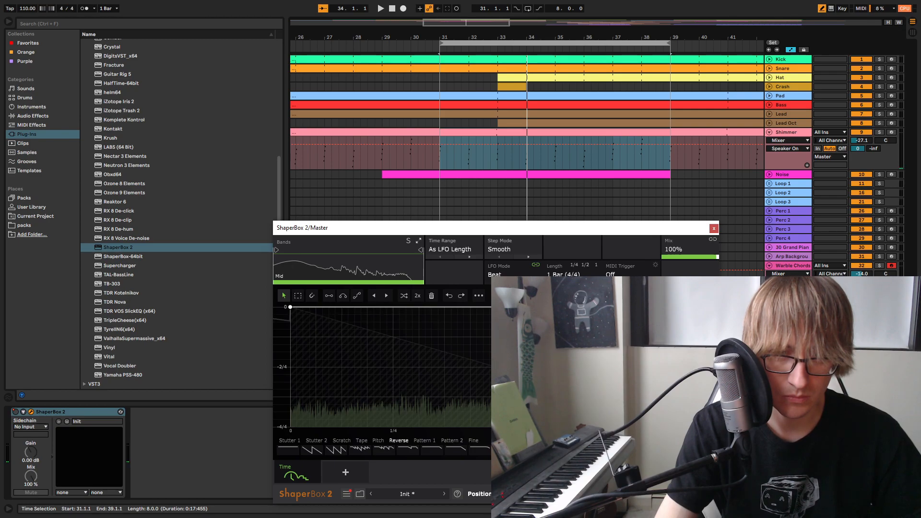
key("space")
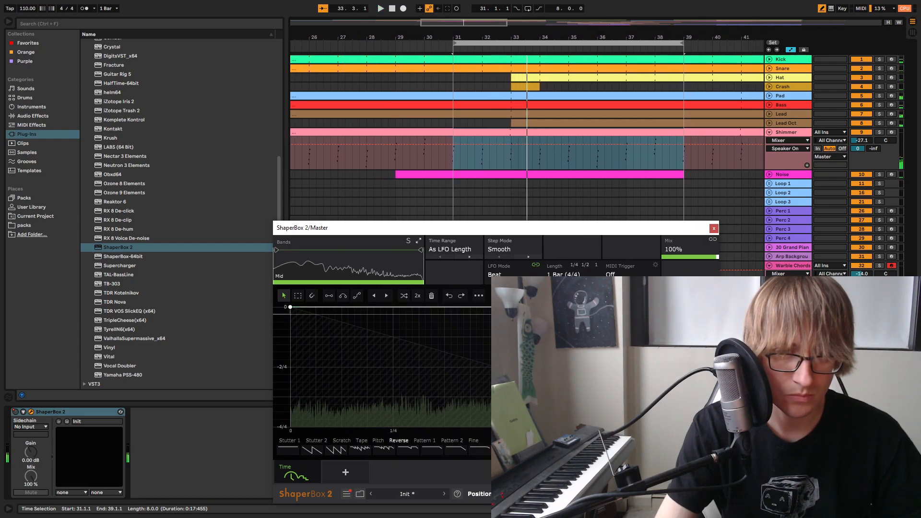
key("space")
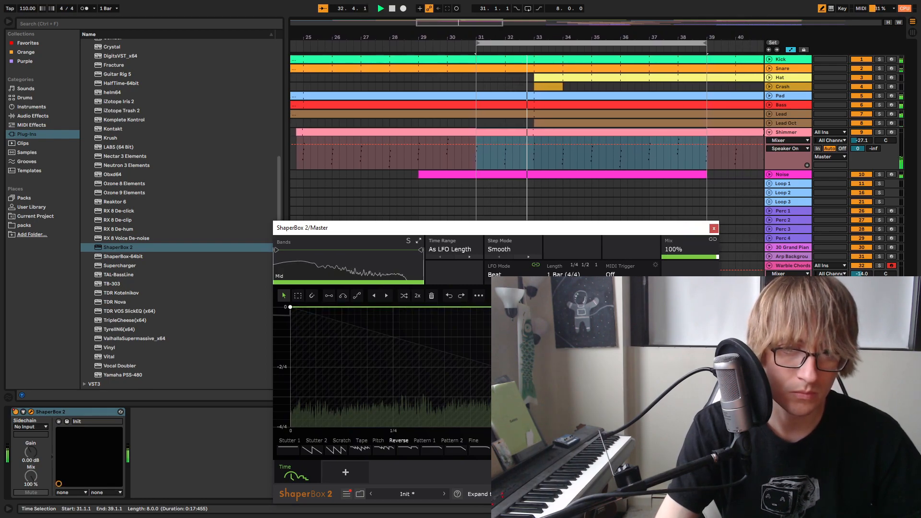
Replay the transition from bar 31 with the Time shaper's Reverse wave, then stop playback
key("space")
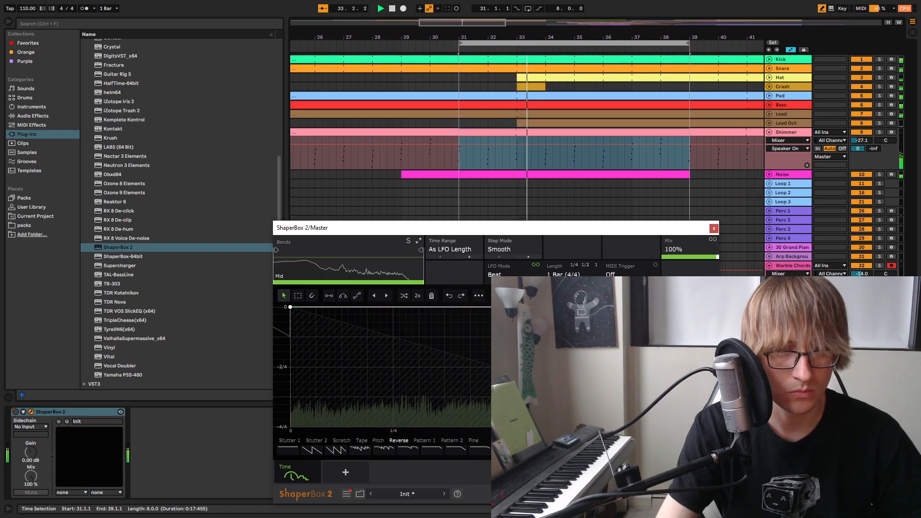
left_click_drag(701, 337, 701, 367)
key("space")
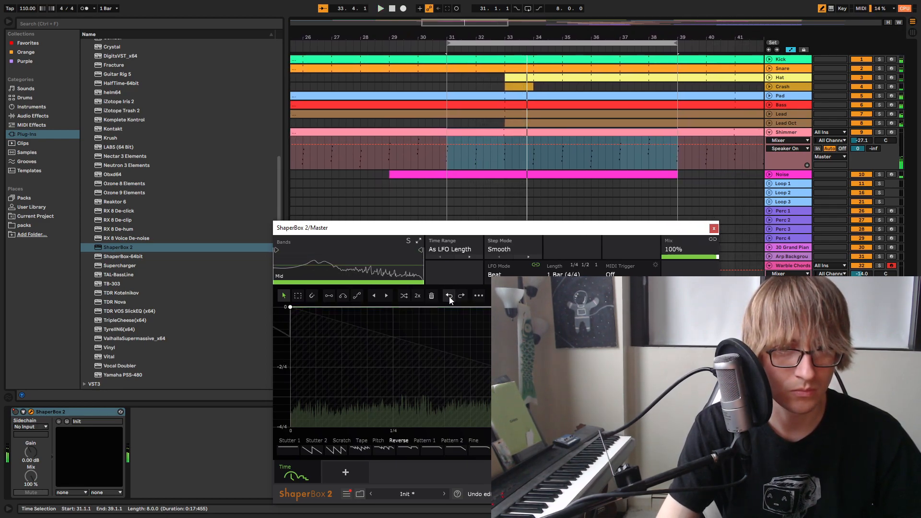
Load the ShaperBox 2 preset Reverse Fill, audition it from bar 31, and show its Time shaper
left_click(428, 494)
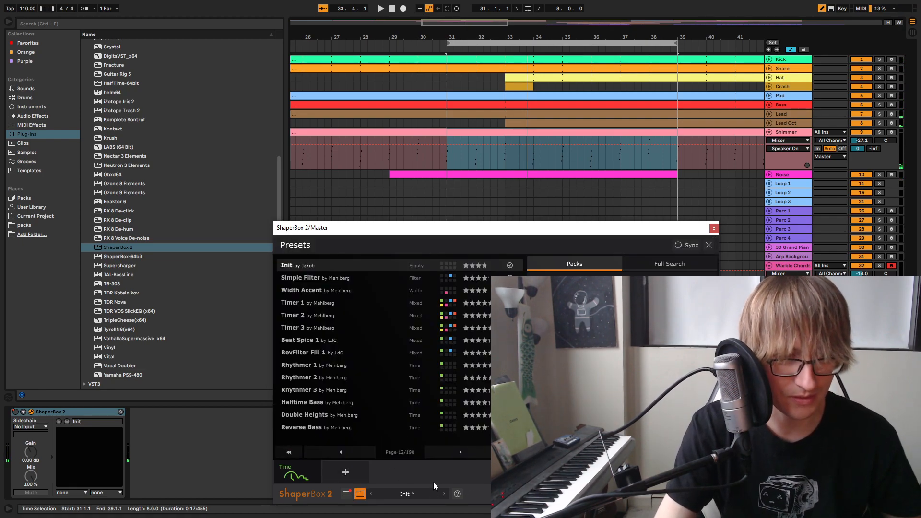
left_click(468, 452)
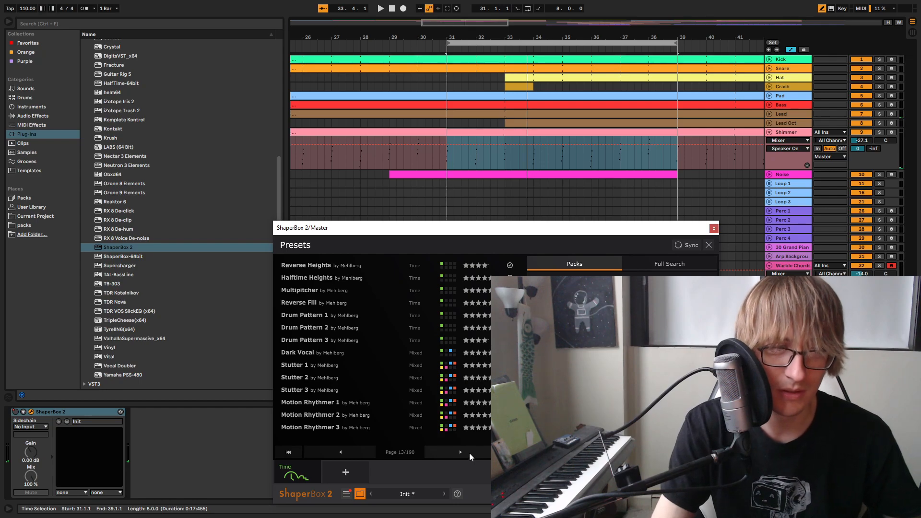
left_click(365, 306)
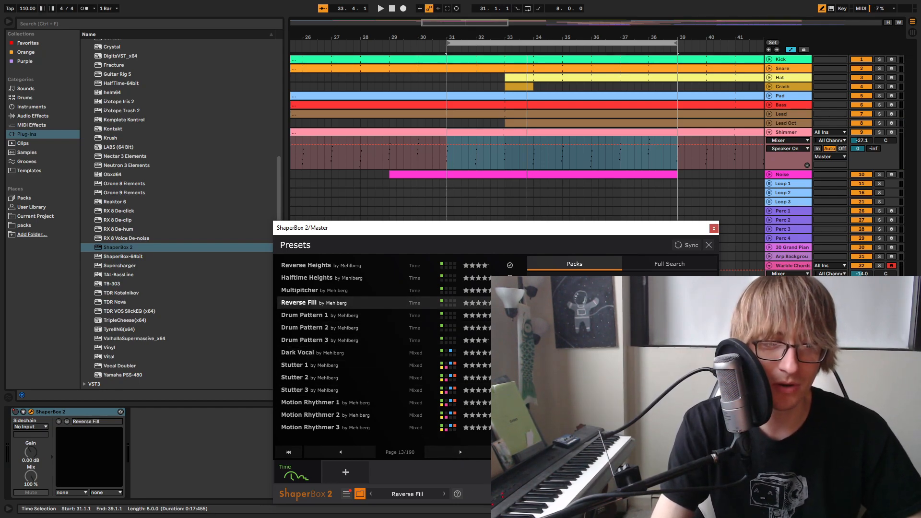
key("space")
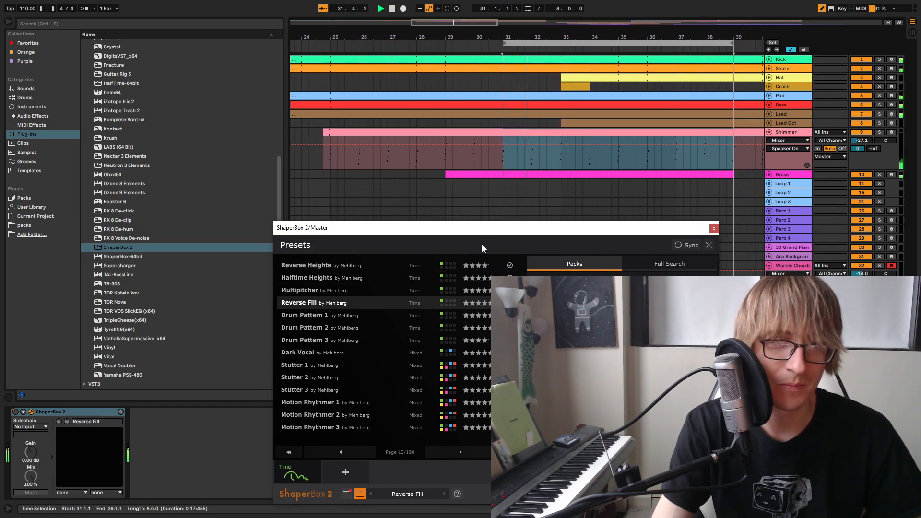
left_click_drag(512, 231, 583, 240)
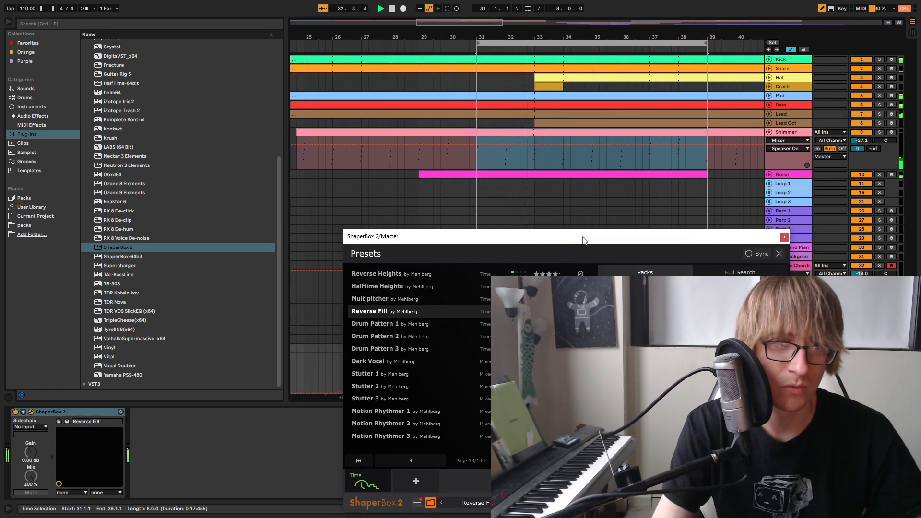
left_click(365, 473)
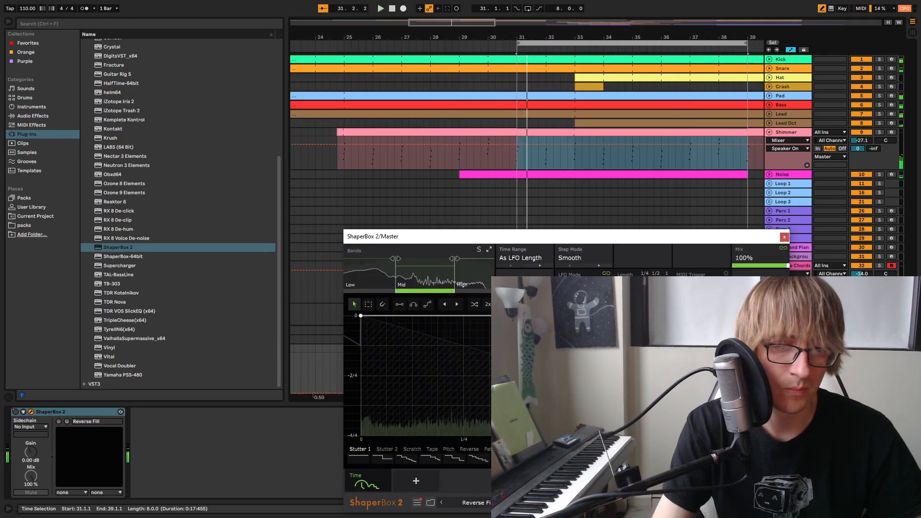
Browse further ShaperBox 2 presets, load Scratch Fill 3, and audition it over the transition from bar 31
left_click(483, 503)
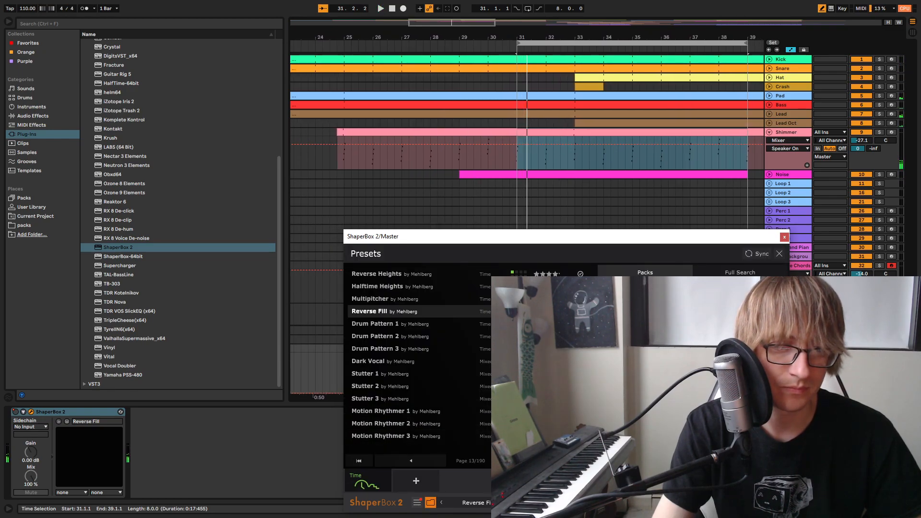
left_click(530, 460)
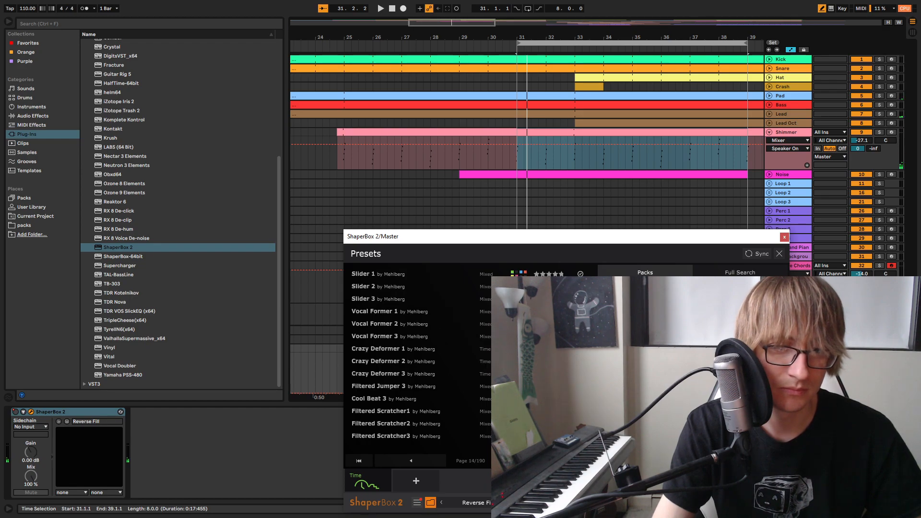
left_click(530, 460)
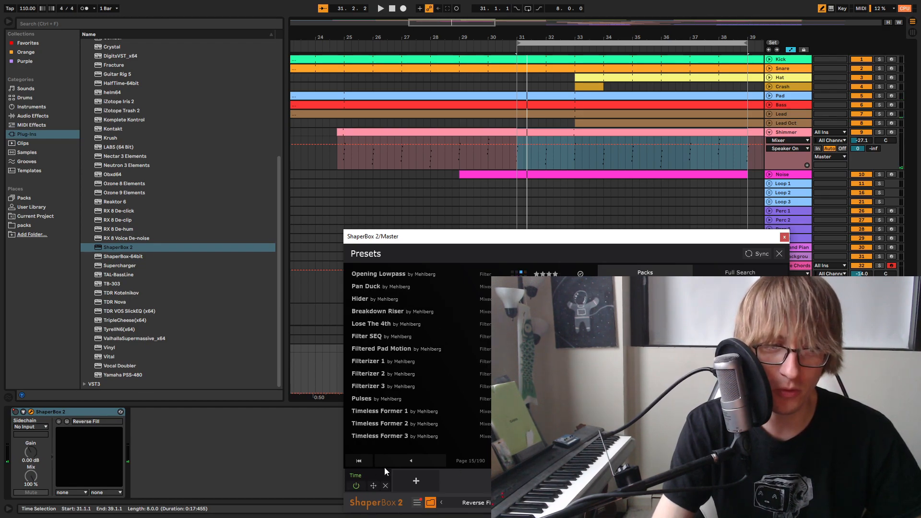
left_click(401, 458)
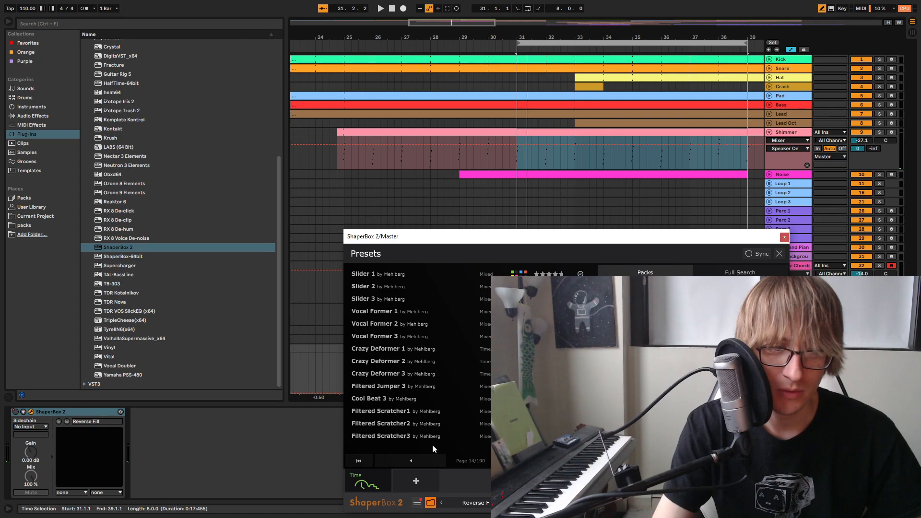
left_click(530, 460)
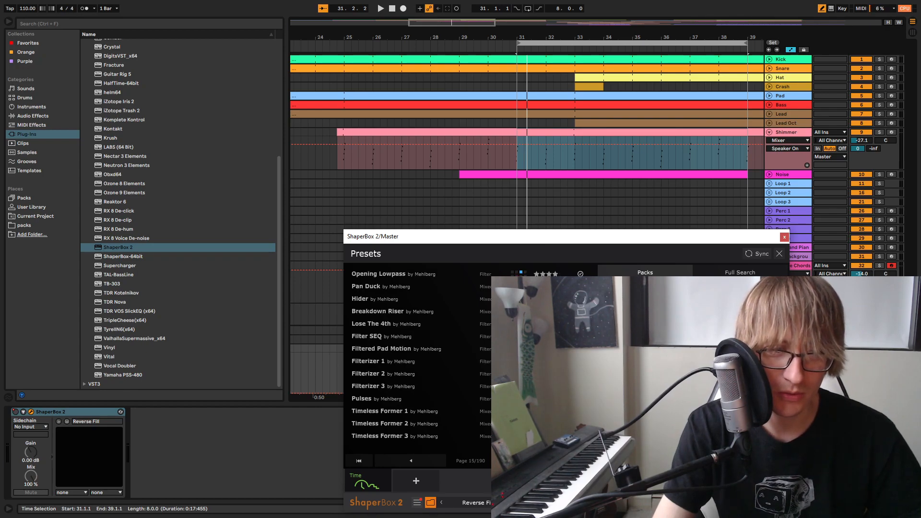
left_click(530, 460)
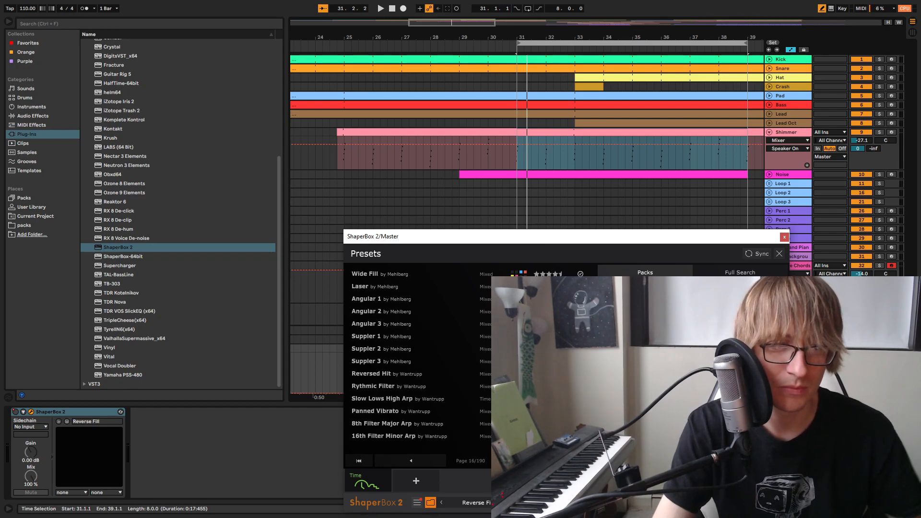
left_click(530, 461)
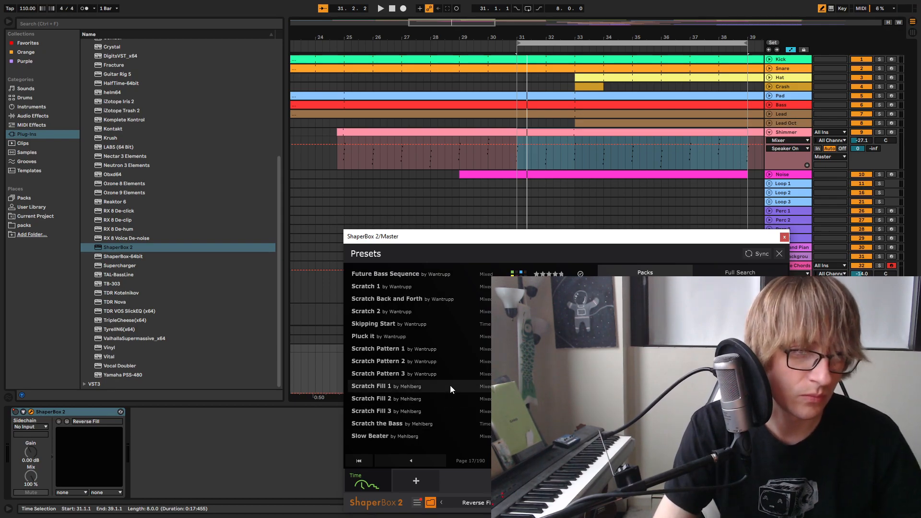
left_click(423, 411)
key("space")
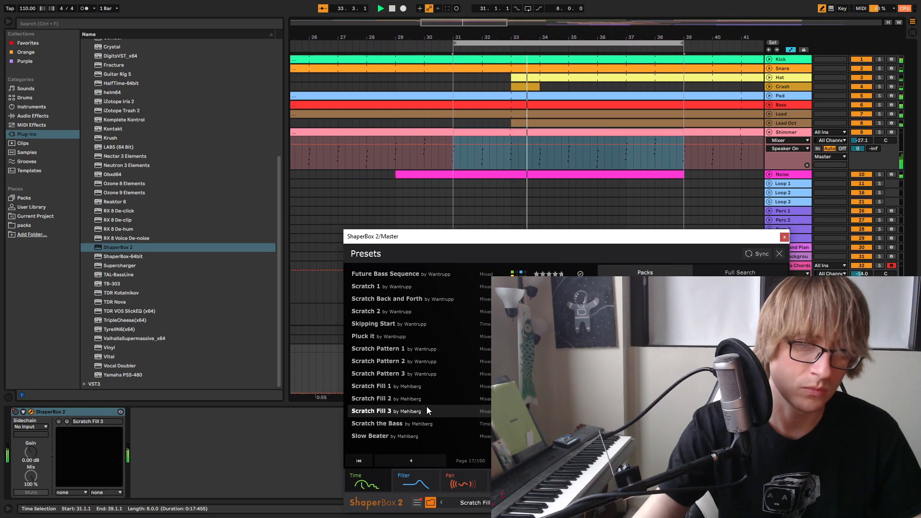
key("space")
key("space")
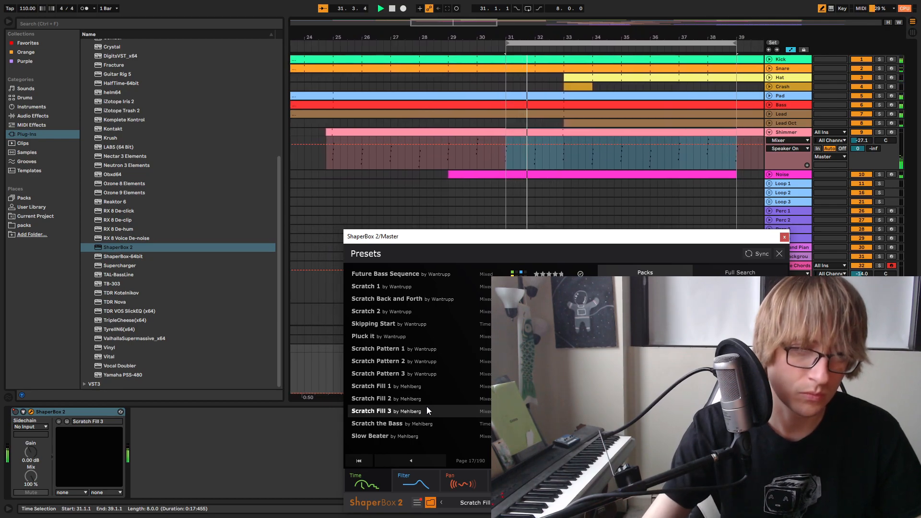
Inspect the preset's Time, Filter, Pan, Width and Volume shapers while replaying the transition from bar 31
left_click(372, 475)
mouse_move(406, 481)
key("space")
left_click(419, 479)
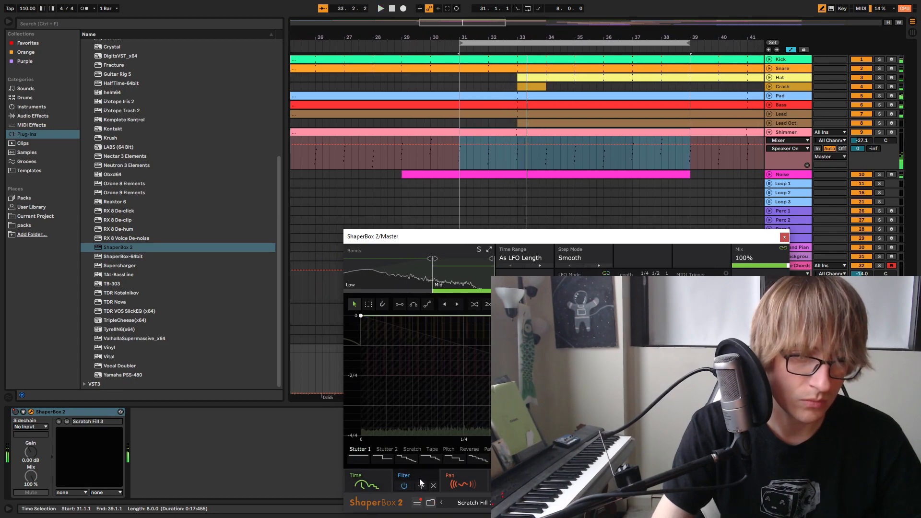
key("space")
left_click(468, 479)
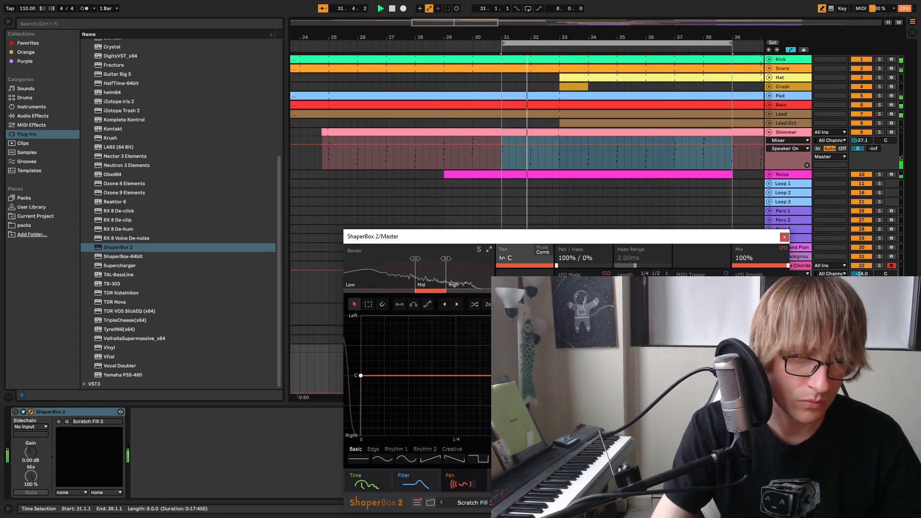
left_click(514, 480)
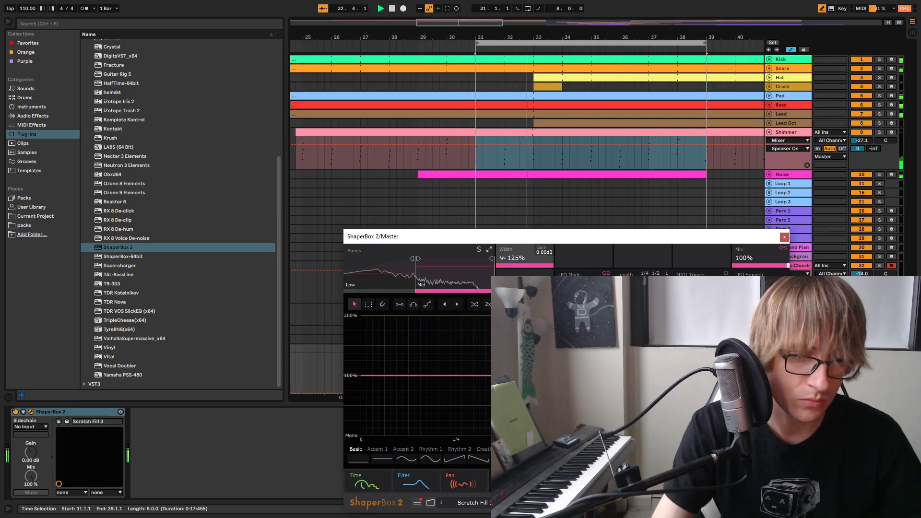
left_click(561, 479)
key("space")
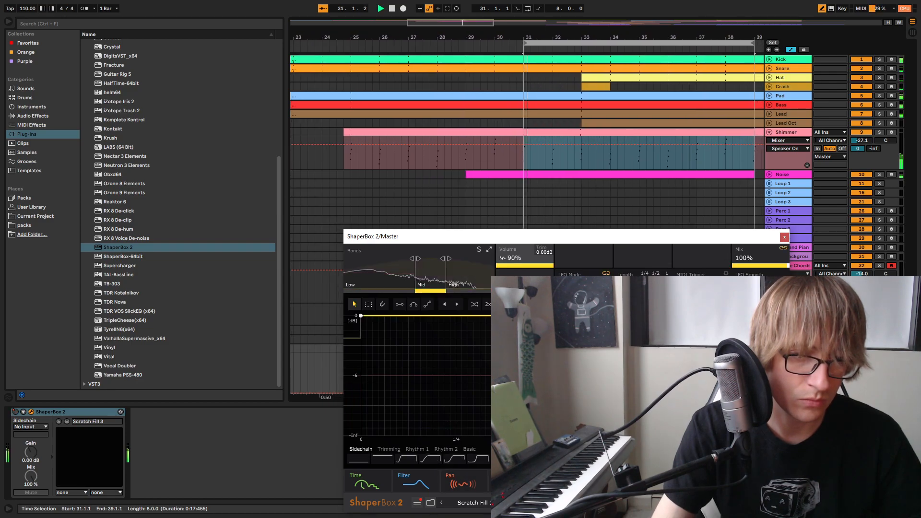
left_click(514, 480)
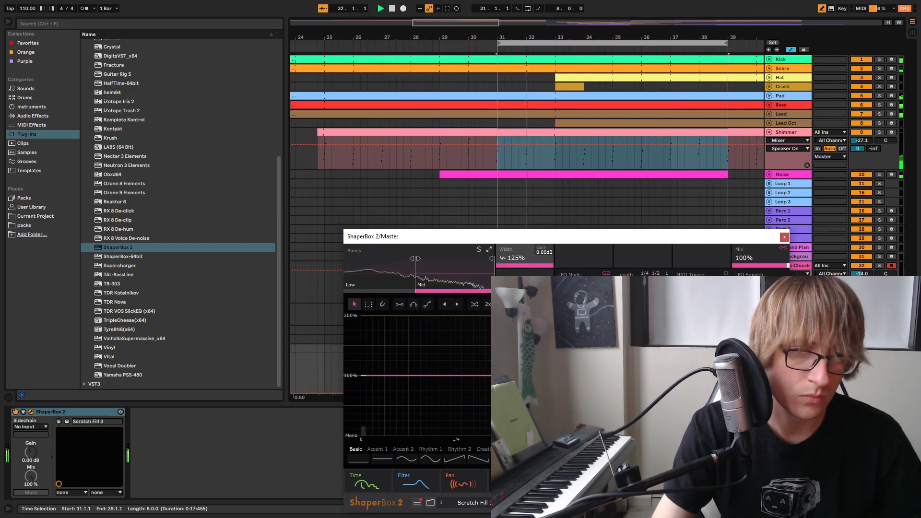
key("space")
Check the Pan shaper's Low band and the Filter and Time shapers, then replay the transition from bar 31
left_click(481, 477)
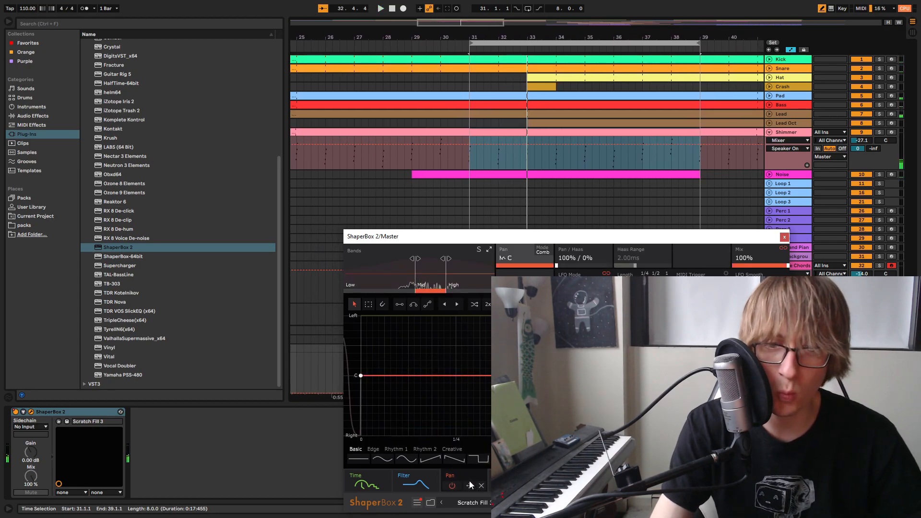
left_click(379, 268)
left_click(411, 481)
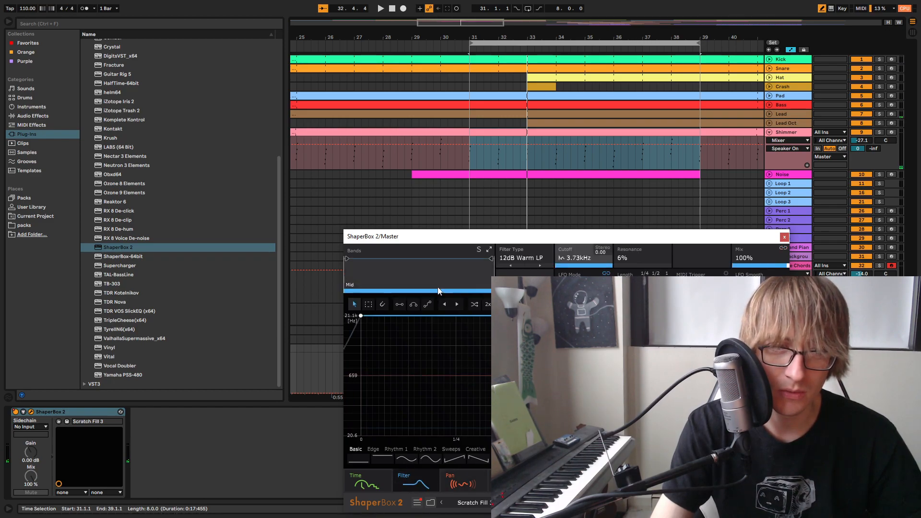
left_click(376, 472)
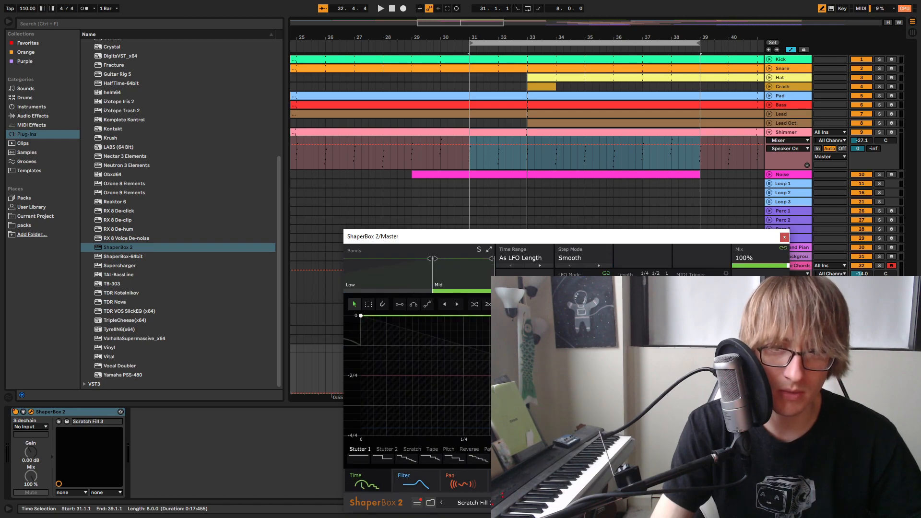
key("space")
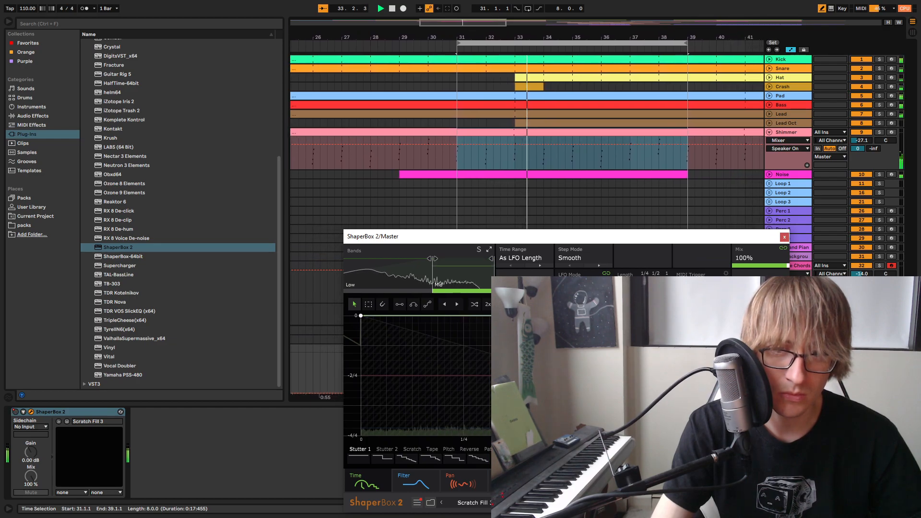
key("space")
key("space")
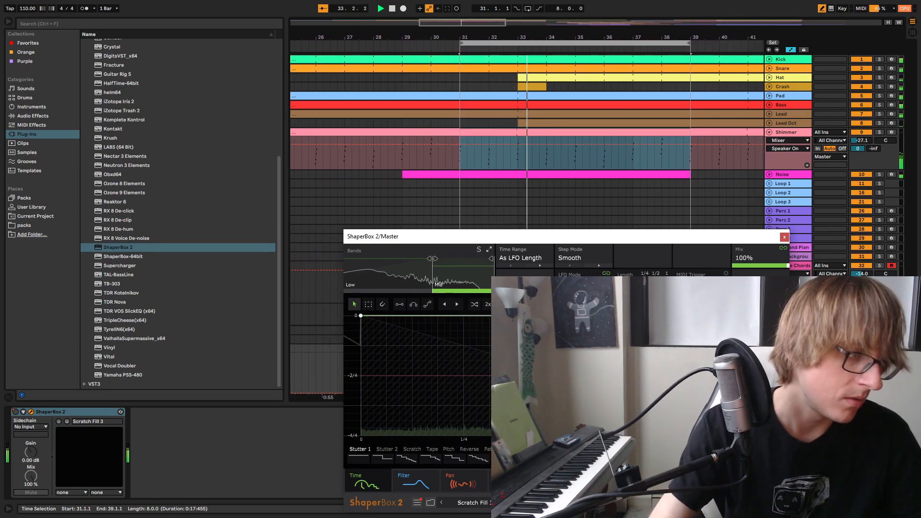
key("space")
key("space")
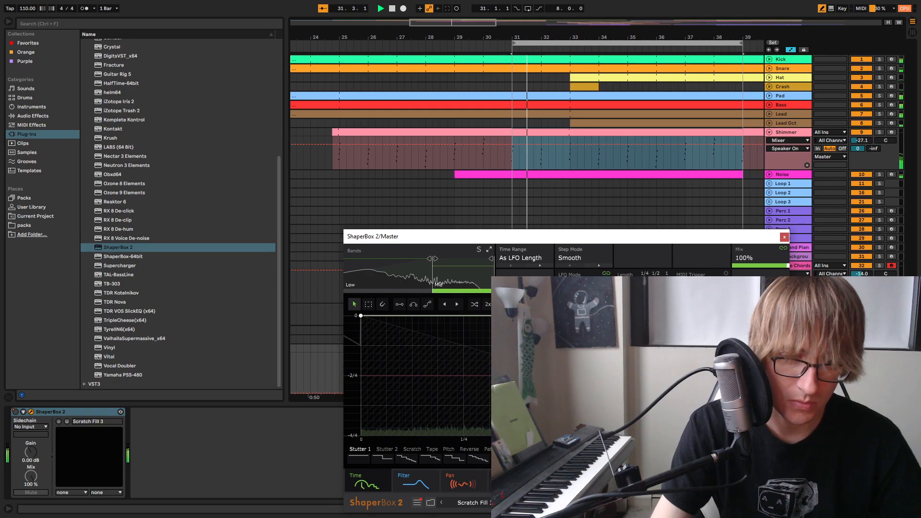
Compare the Pan shaper's High, Low and Mid band settings during playback and restart from bar 31
left_click(511, 481)
left_click(463, 476)
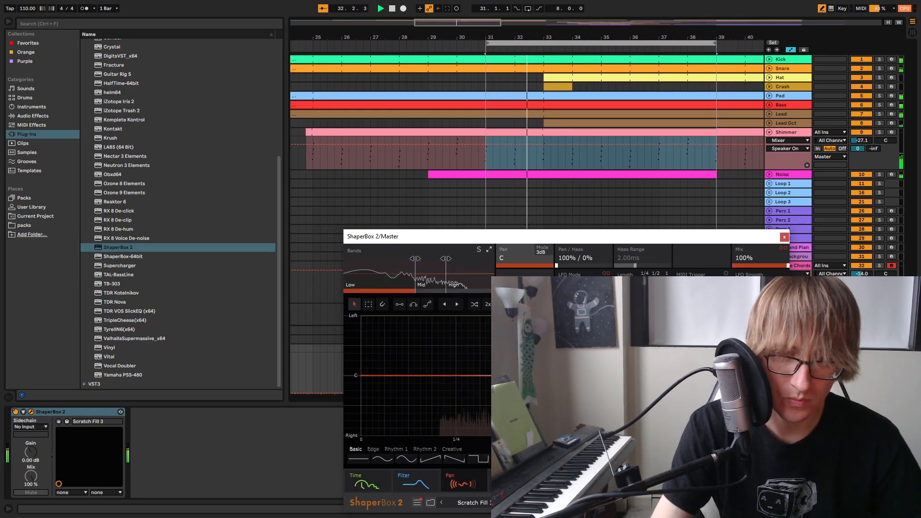
left_click(473, 264)
left_click(377, 267)
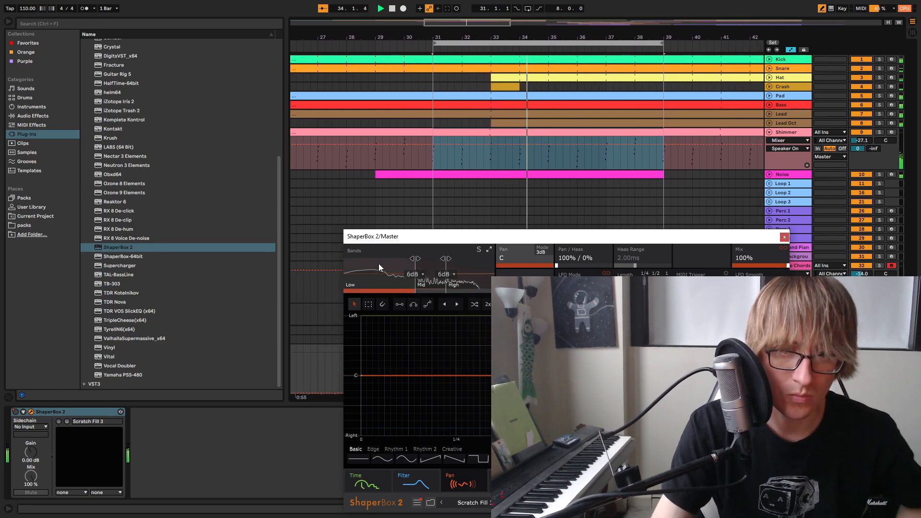
left_click(436, 270)
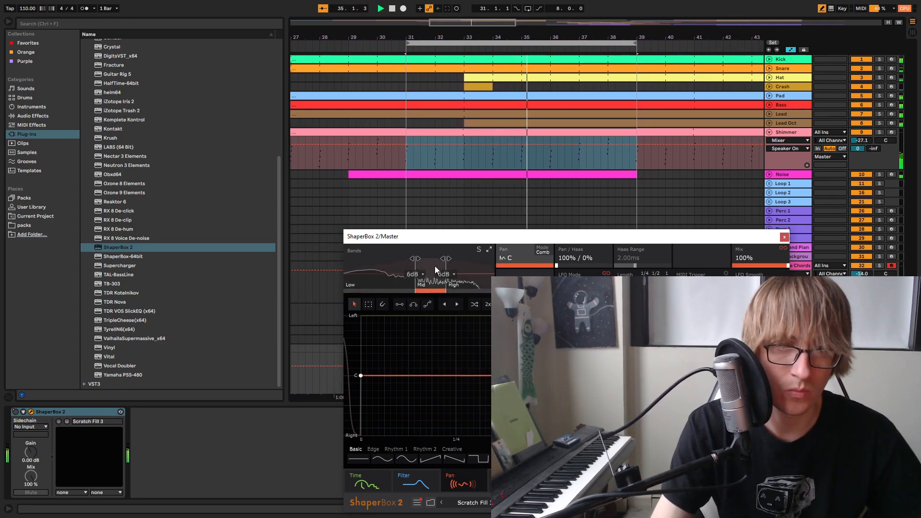
key("space")
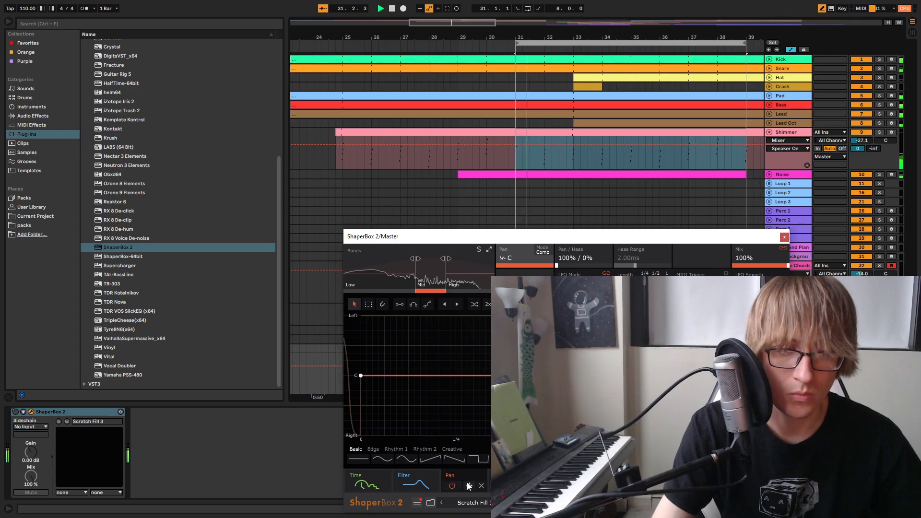
Examine the Filter shaper's curve and return to the Time shaper while replaying the transition
left_click(411, 473)
key("space")
key("space")
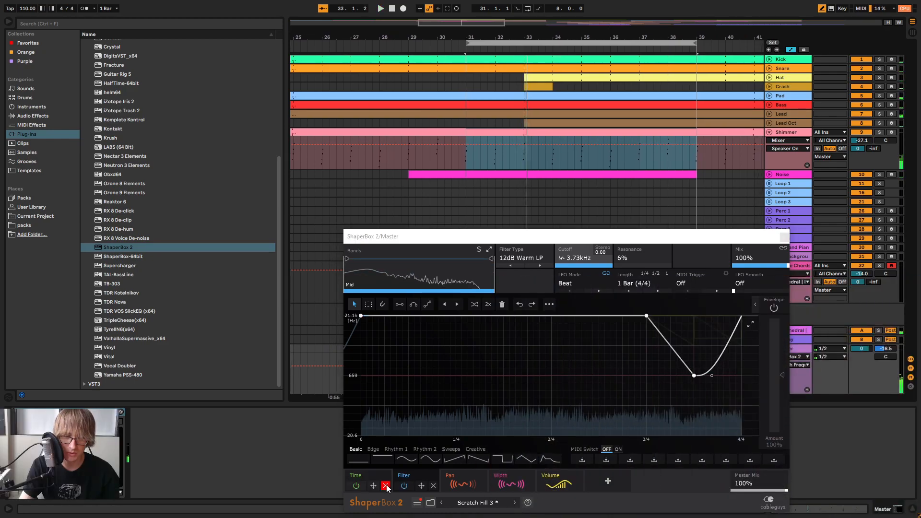
left_click(358, 477)
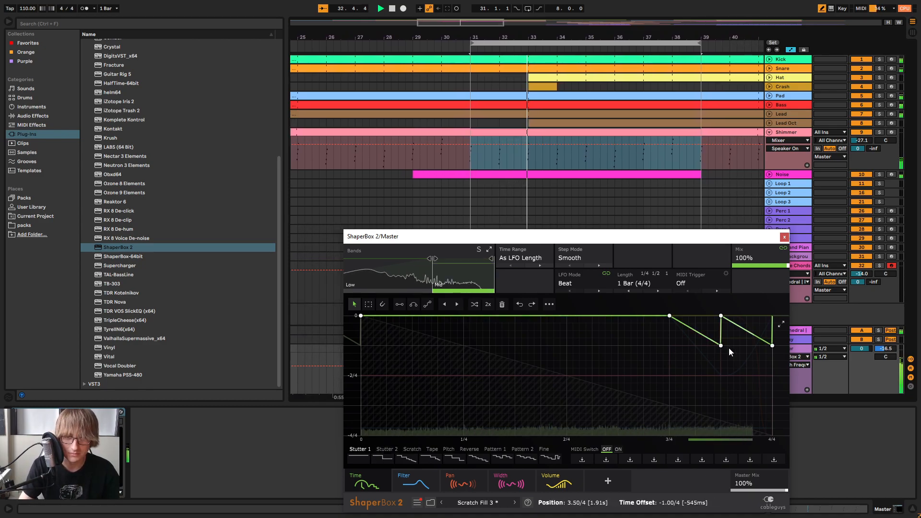
Close the ShaperBox 2 window and play the arrangement from about bar 23
left_click(784, 237)
key("space")
left_click_drag(460, 38, 513, 19)
left_click(456, 49)
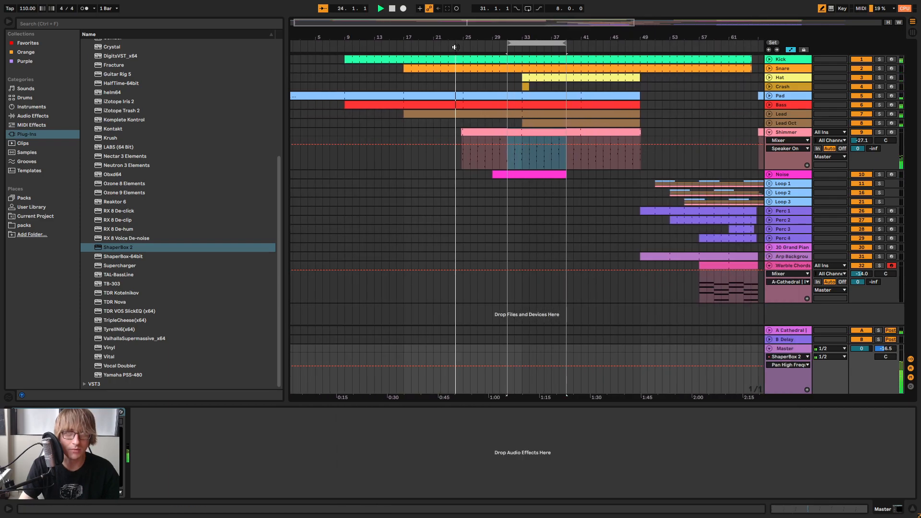
Narrow the Pan shaper's Mid-band curve by pulling both extreme points towards center, with the right side at about 62R, and resume playback
left_click(769, 350)
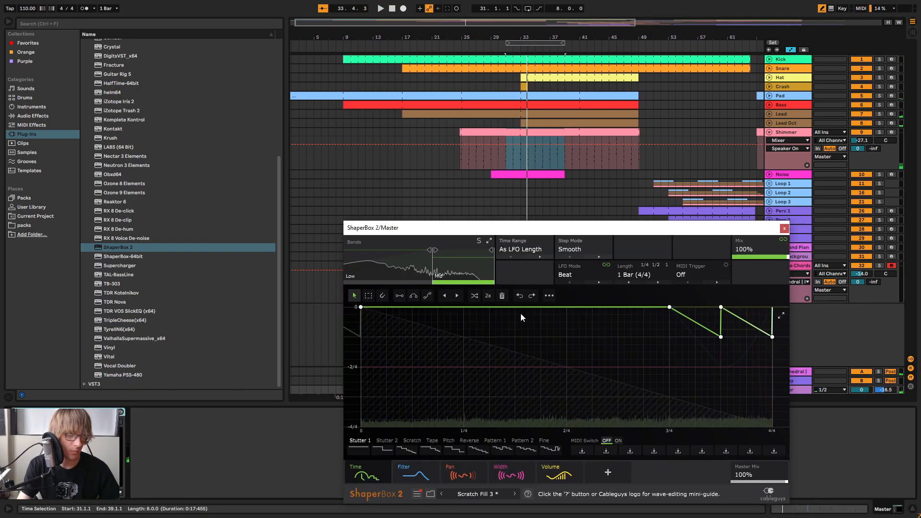
left_click(460, 473)
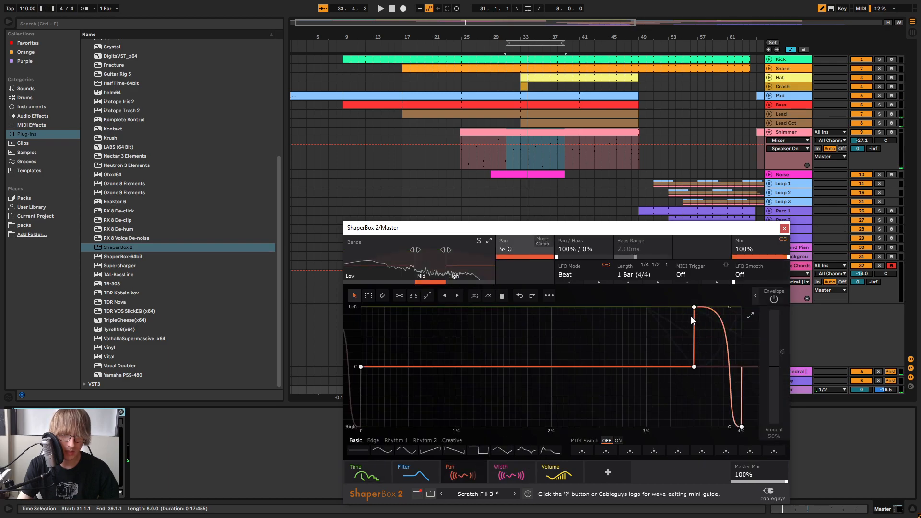
left_click_drag(694, 307, 730, 329)
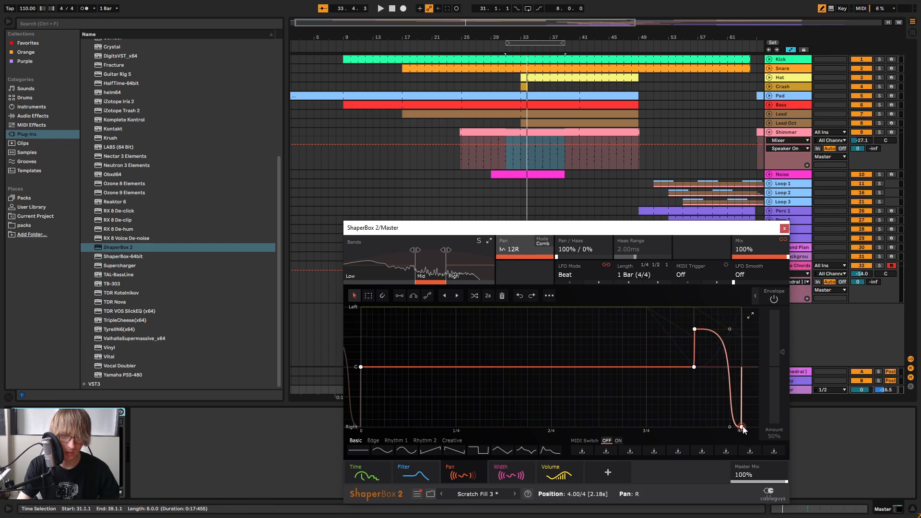
left_click_drag(740, 426, 729, 404)
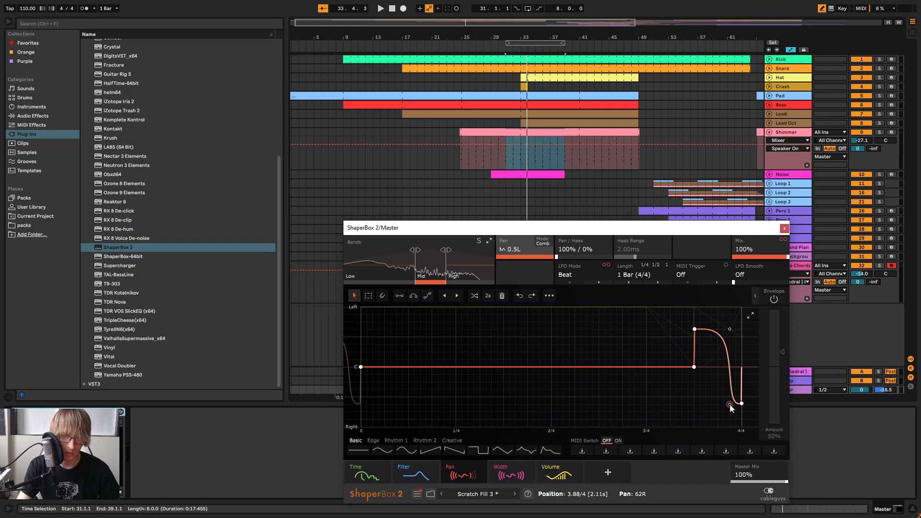
key("space")
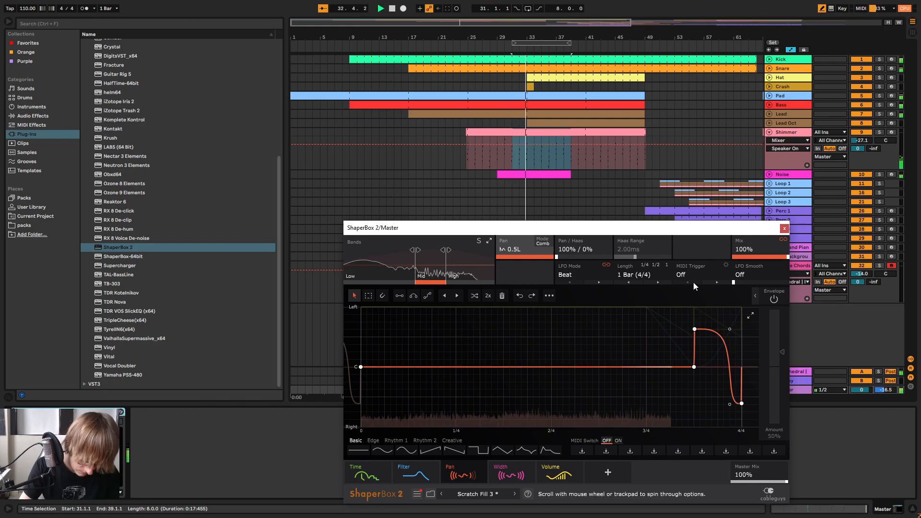
left_click(784, 229)
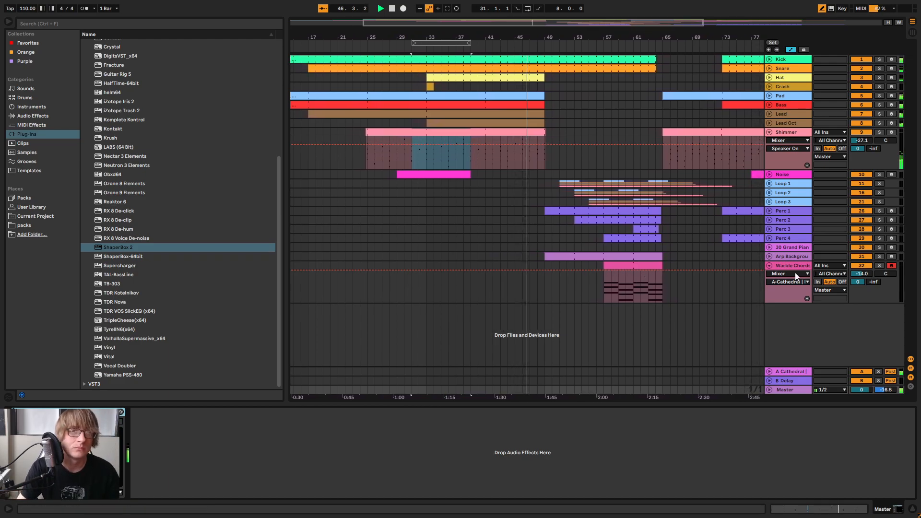
Check the Bass and Lead device chains and copy the sidechain Compressor from the Pad track
left_click(784, 101)
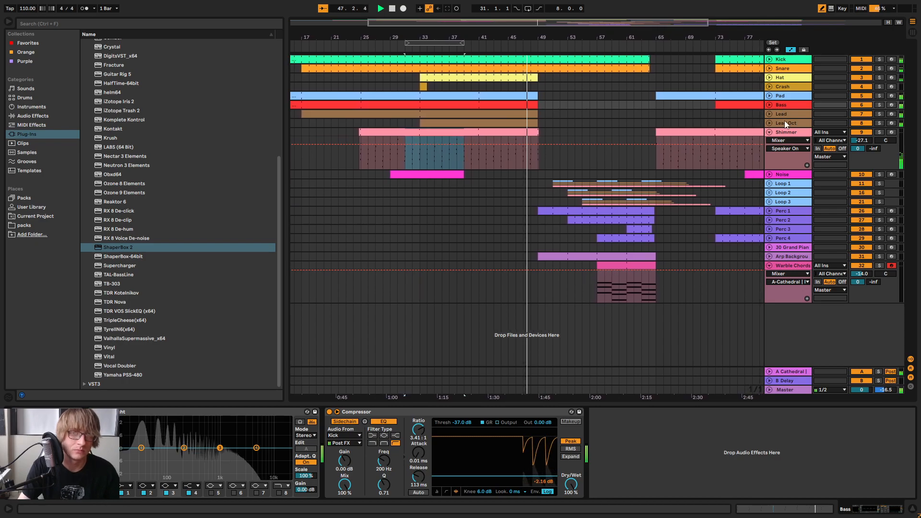
left_click(790, 114)
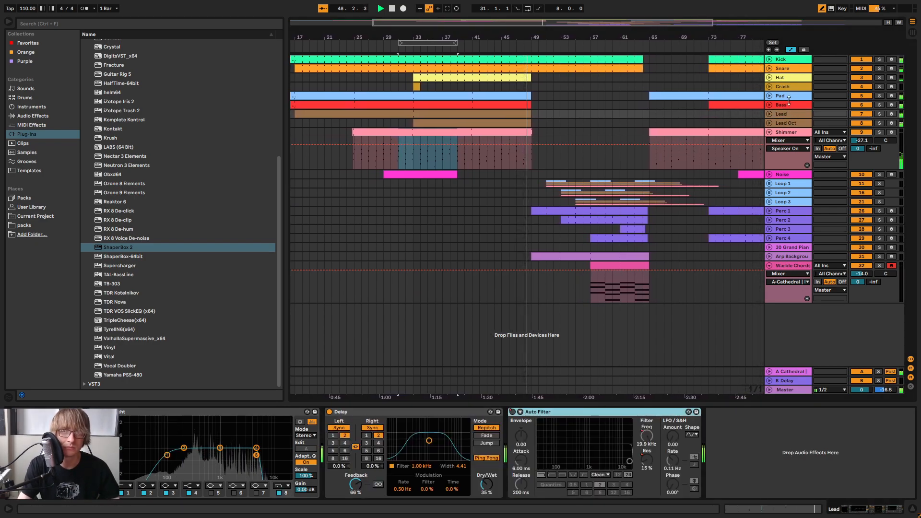
left_click(789, 98)
left_click(494, 412)
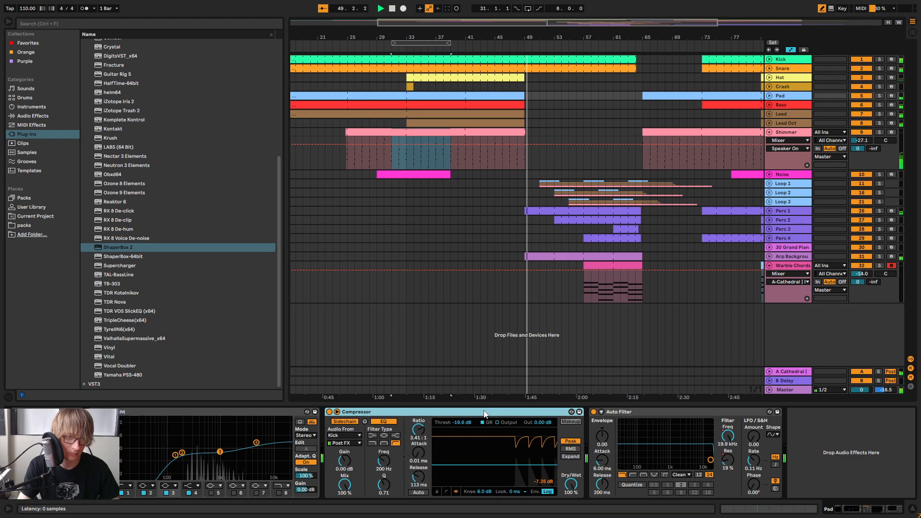
Paste the sidechain Compressor at the end of the Arp Background and Warble Chords device chains
left_click(779, 257)
right_click(540, 450)
left_click(563, 456)
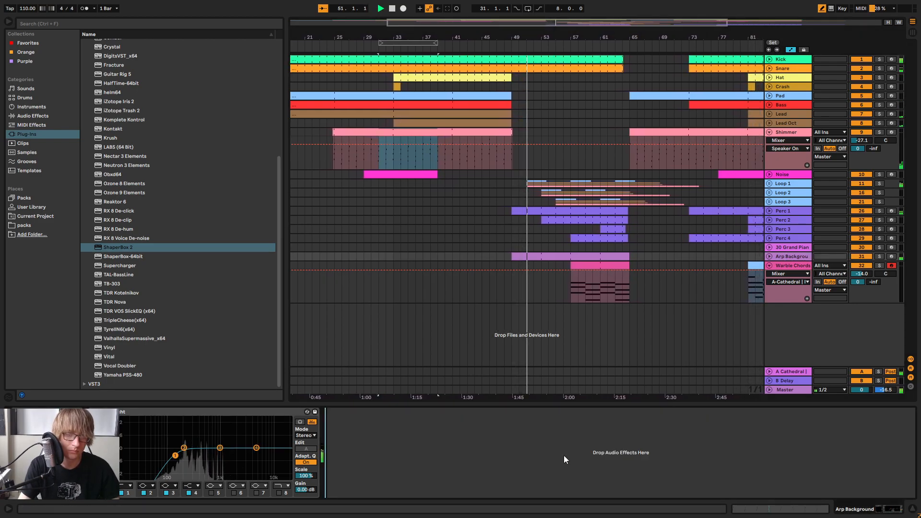
left_click(790, 266)
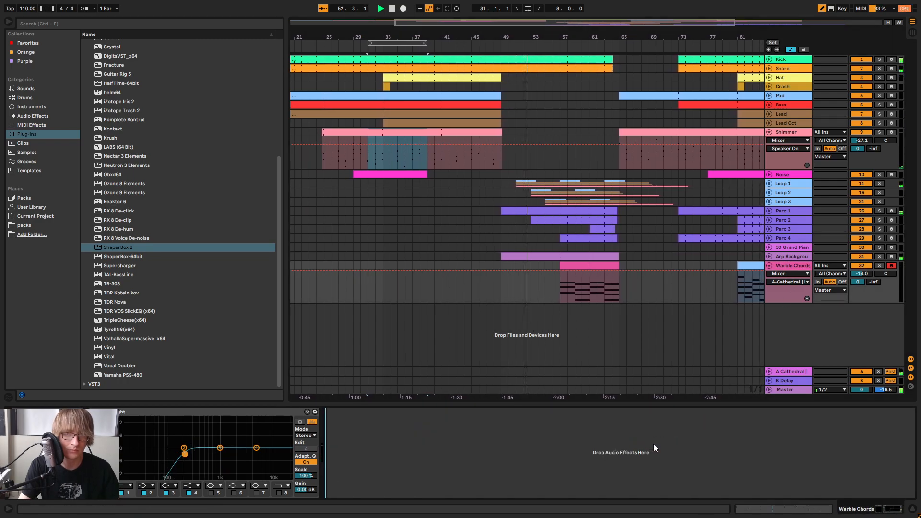
key("ctrl+v")
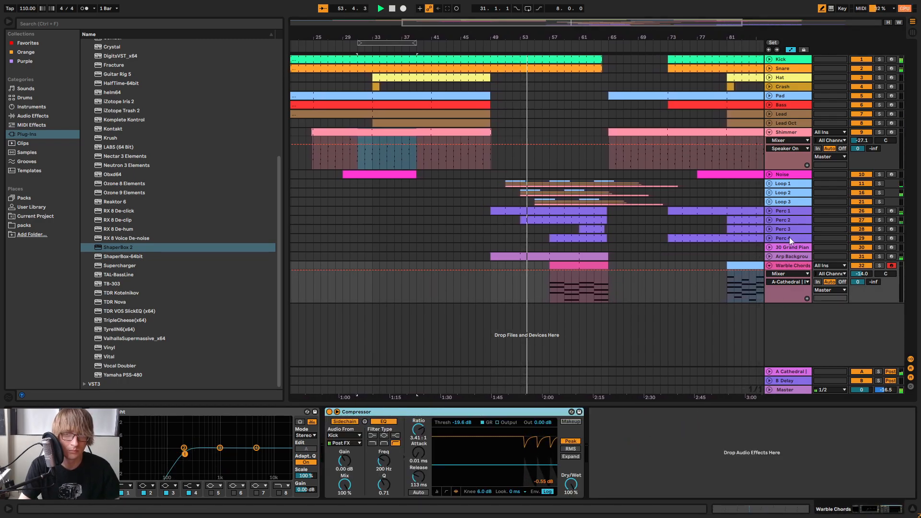
Balance the Arp Background and Warble Chords levels in the mixer, setting the Warble Chords volume to -12.9 dB
key("Tab")
left_click(662, 24)
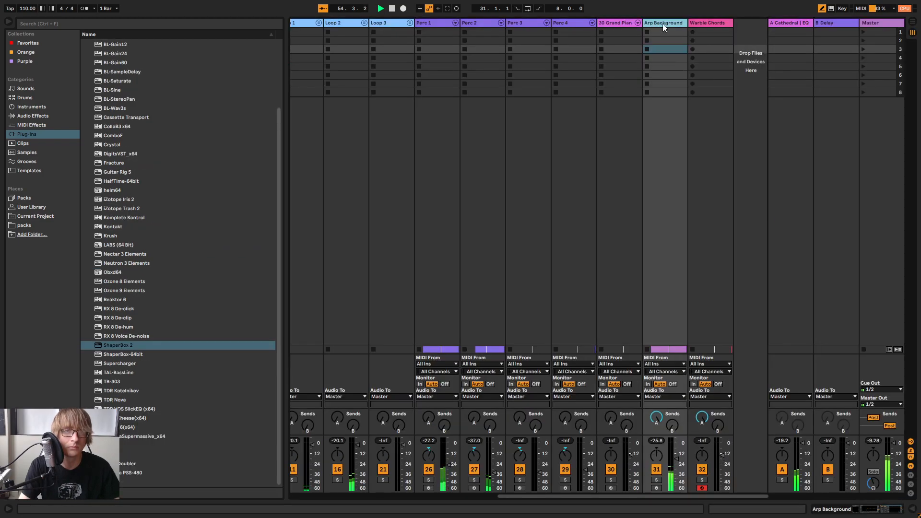
left_click(709, 22)
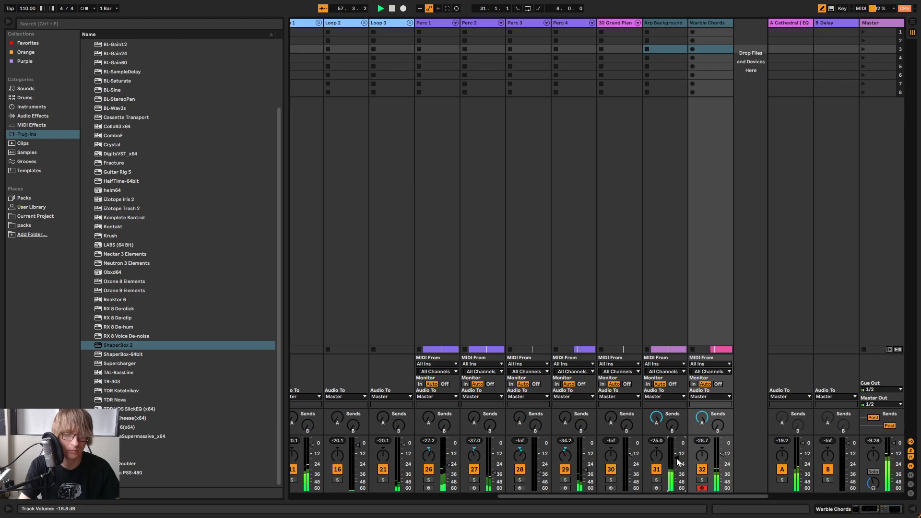
key("Tab")
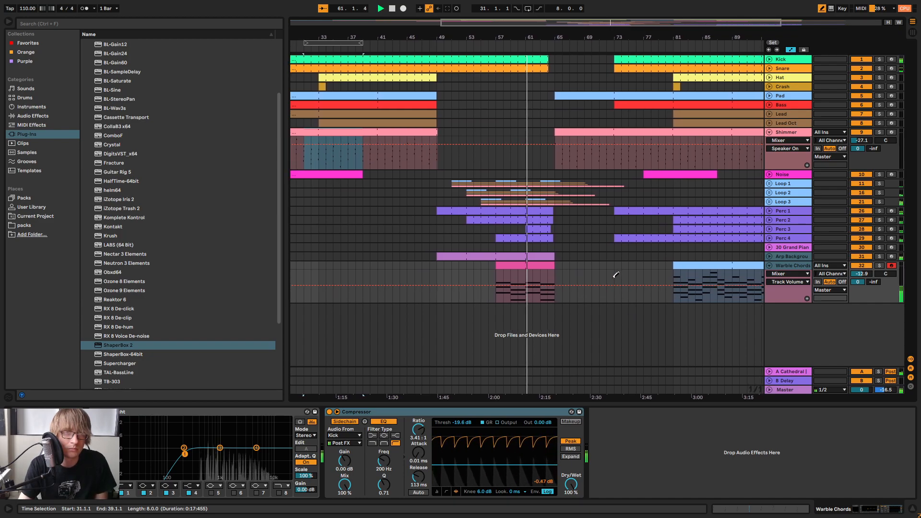
Follow the playback through the section from about bar 61 onward and fold the Shimmer and Warble Chords tracks
left_click_drag(579, 37, 611, 39)
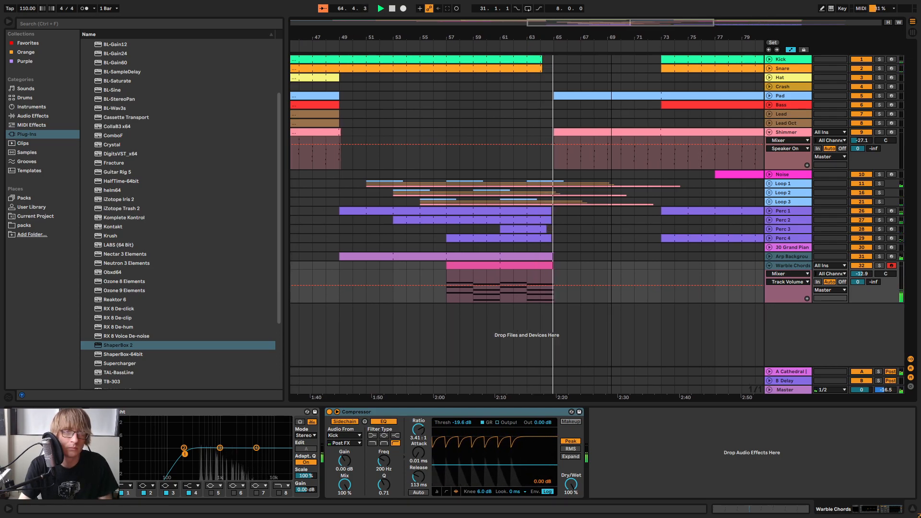
left_click_drag(611, 39, 413, 33)
left_click_drag(607, 34, 520, 30)
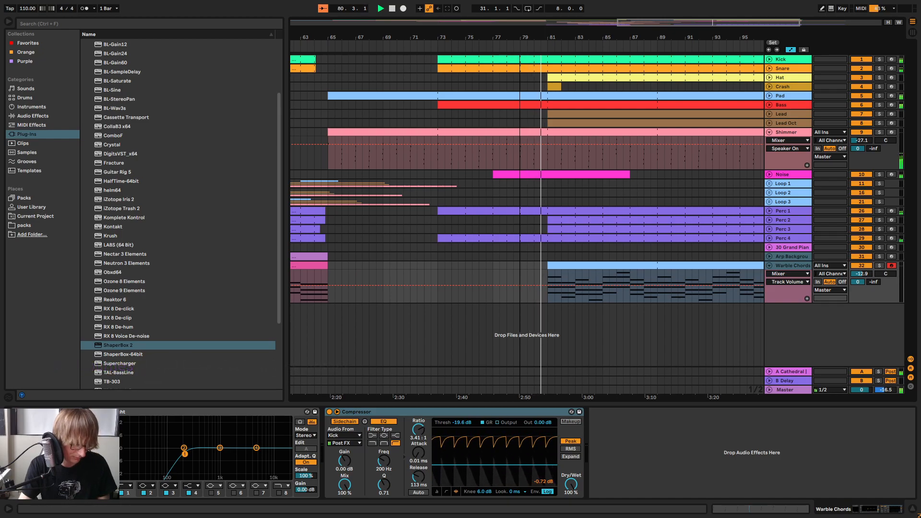
left_click_drag(520, 30, 452, 29)
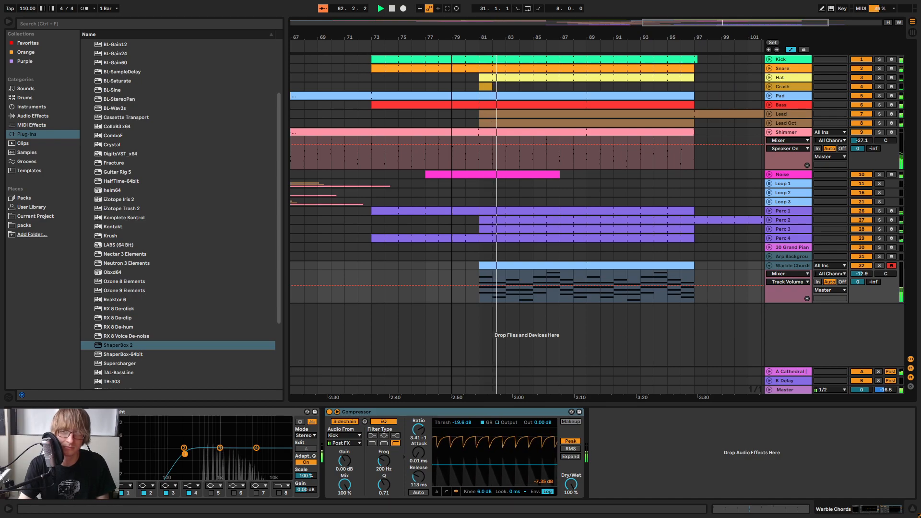
left_click_drag(451, 29, 550, 17)
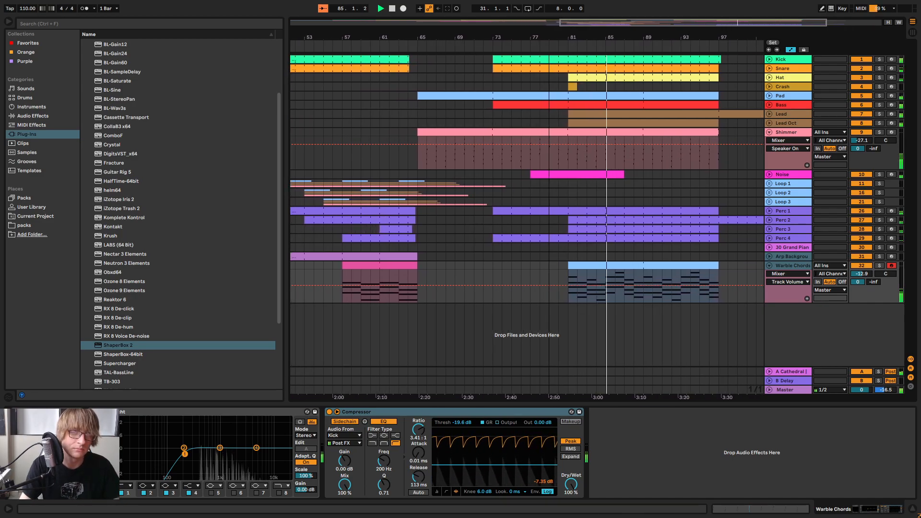
left_click(769, 132)
left_click(769, 232)
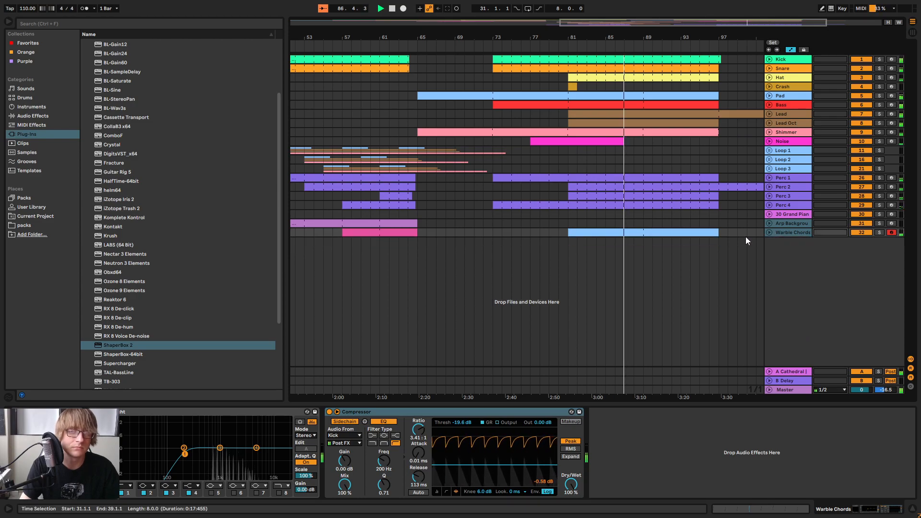
left_click(673, 283)
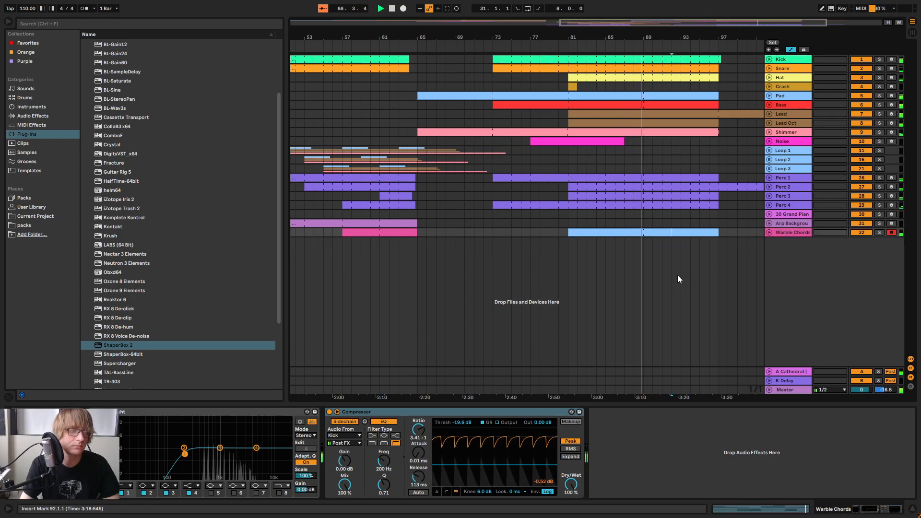
Copy the Crash clip at bar 81 to bar 89 and restart playback from just before bar 81
left_click(572, 83)
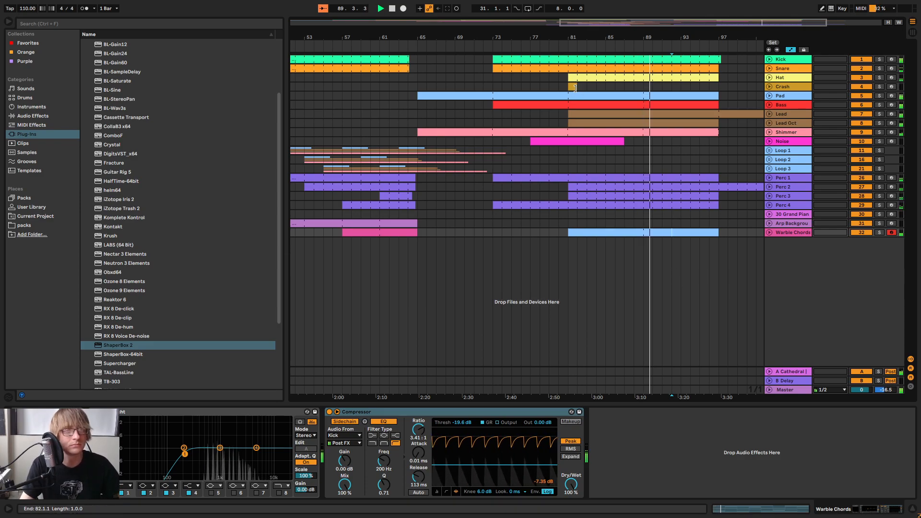
left_click(572, 84)
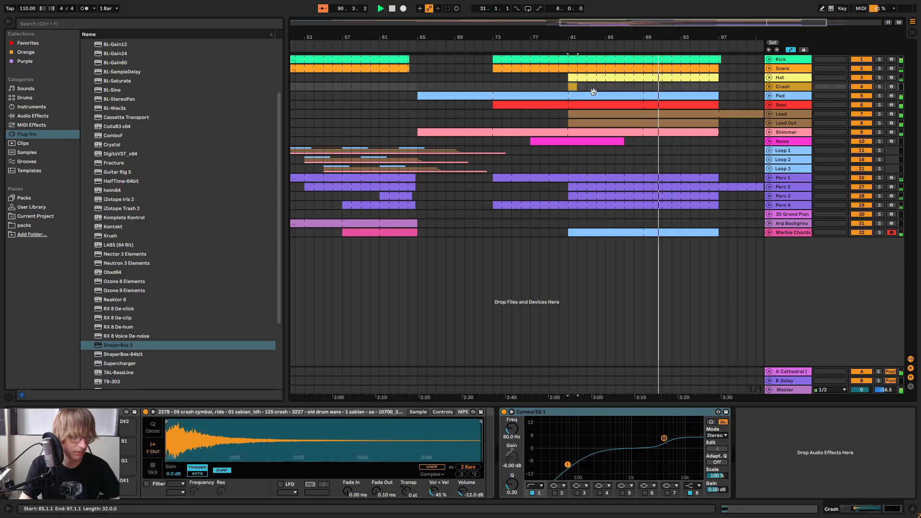
left_click(643, 85)
key("ctrl+v")
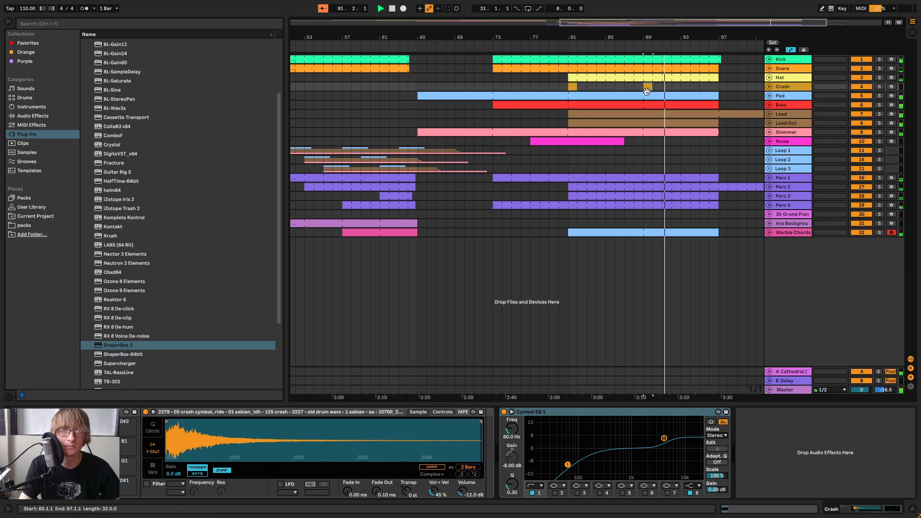
left_click(559, 44)
Unfold the Noise track and paste a copy of the bar 77 Noise clip, with its filter automation, at bar 85
left_click(570, 149)
left_click(524, 140)
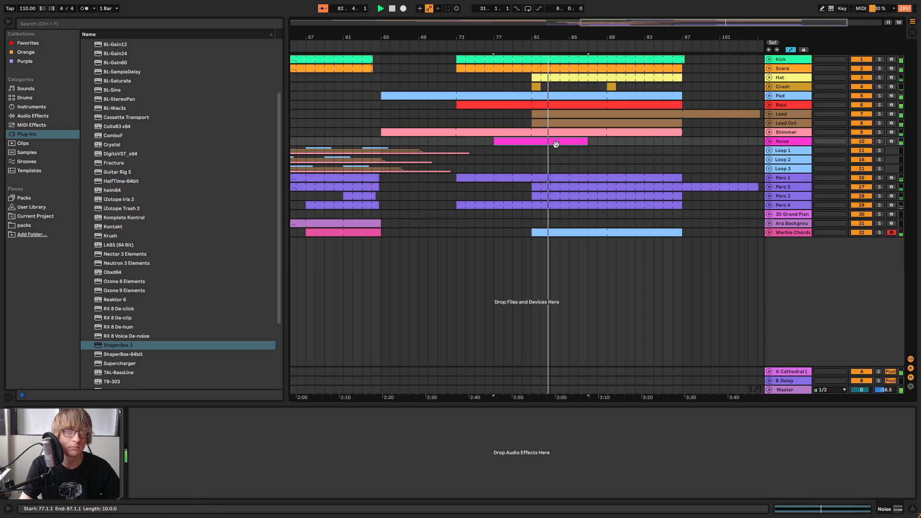
key("u")
left_click(655, 163)
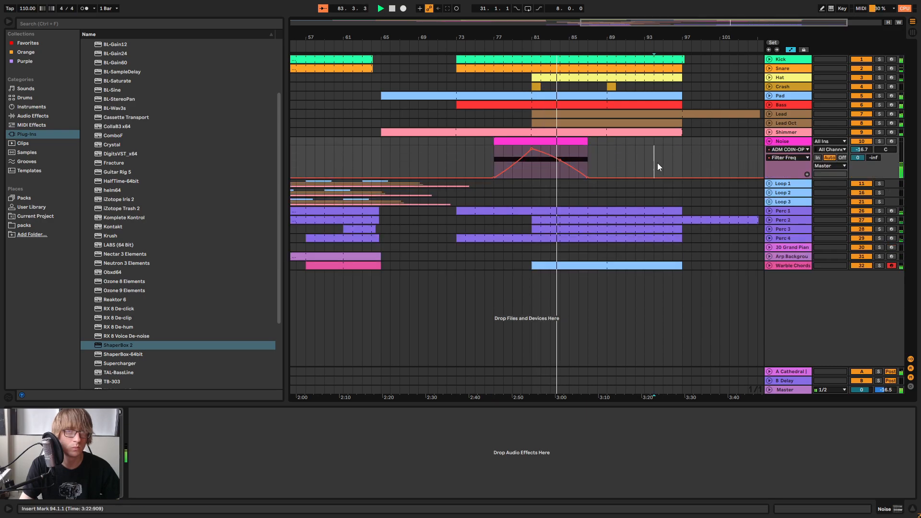
left_click(551, 142)
left_click(615, 162)
key("ctrl+v")
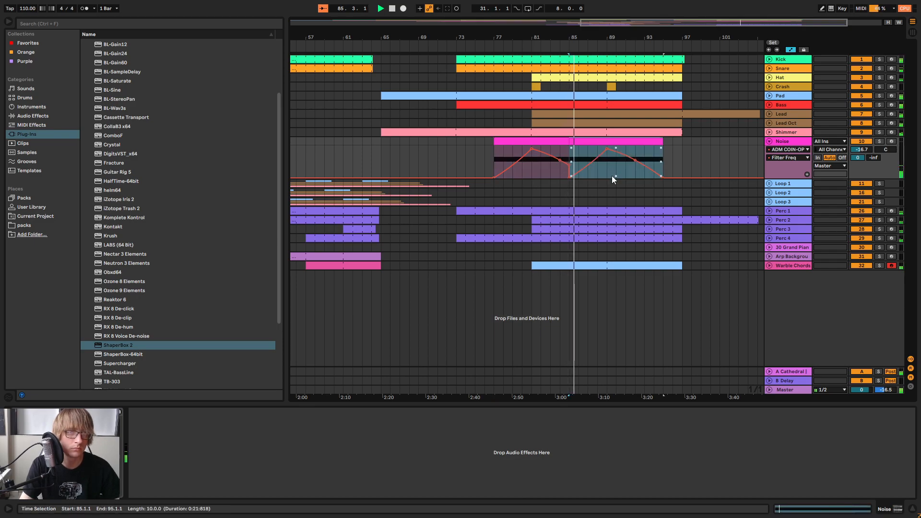
left_click(563, 183)
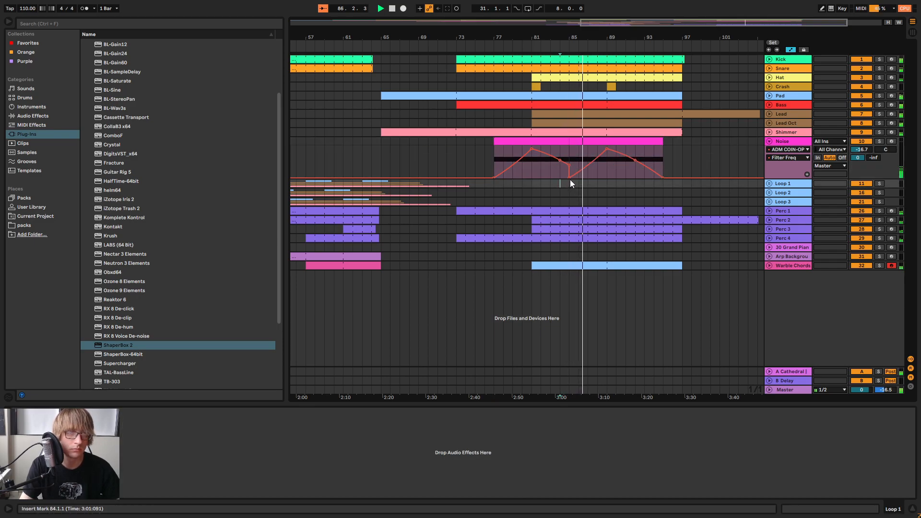
Smooth the Noise Filter Freq automation by removing the bar 85 drop and placing a 221 Hz breakpoint just after bar 86, then replay from about bar 75
left_click_drag(583, 37, 582, 171)
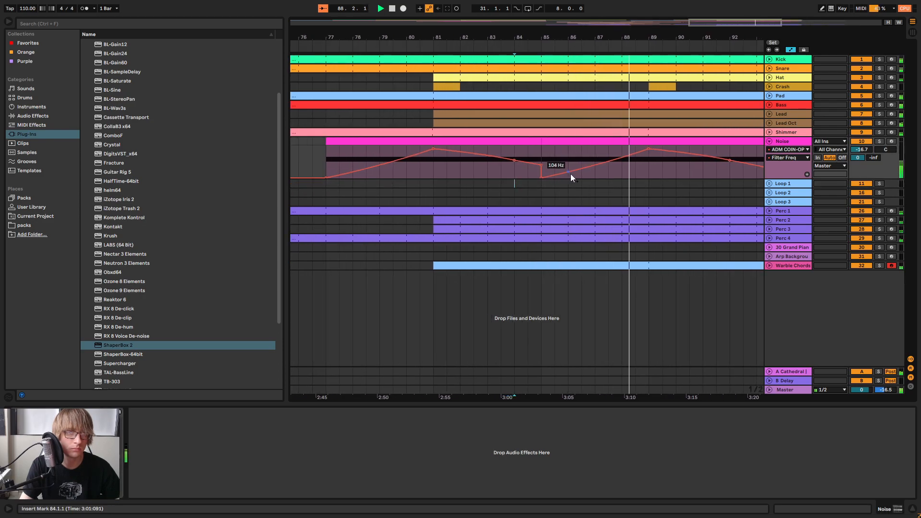
left_click(541, 176)
left_click_drag(581, 168, 580, 169)
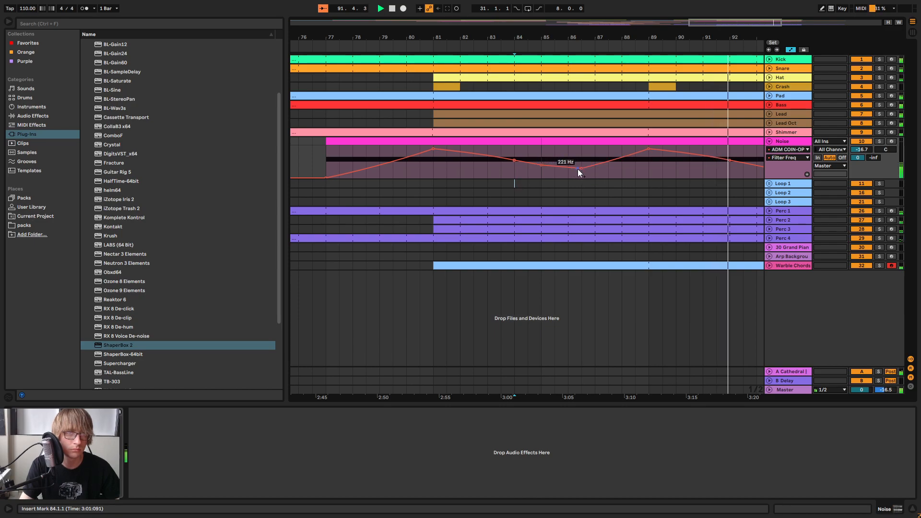
mouse_move(625, 33)
left_mouse_down()
mouse_move(579, 30)
mouse_move(630, 34)
left_mouse_up()
left_click(562, 56)
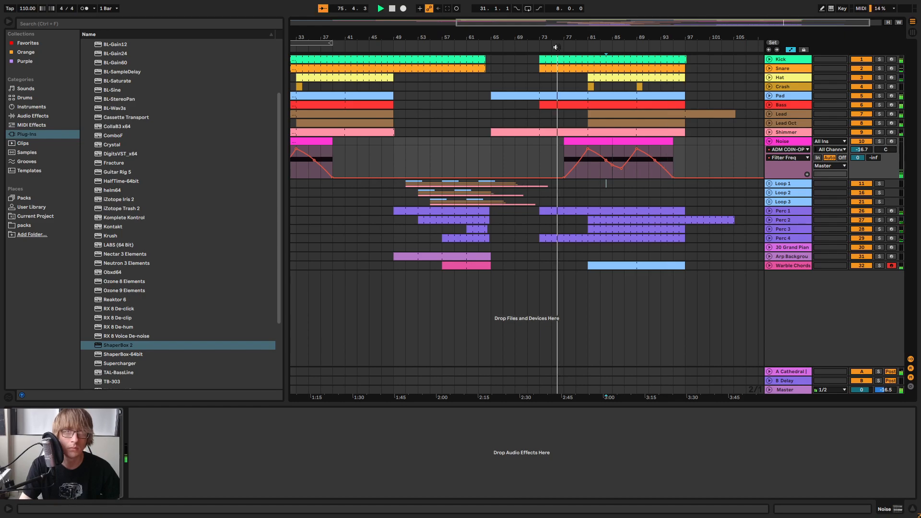
left_click_drag(593, 37, 618, 39)
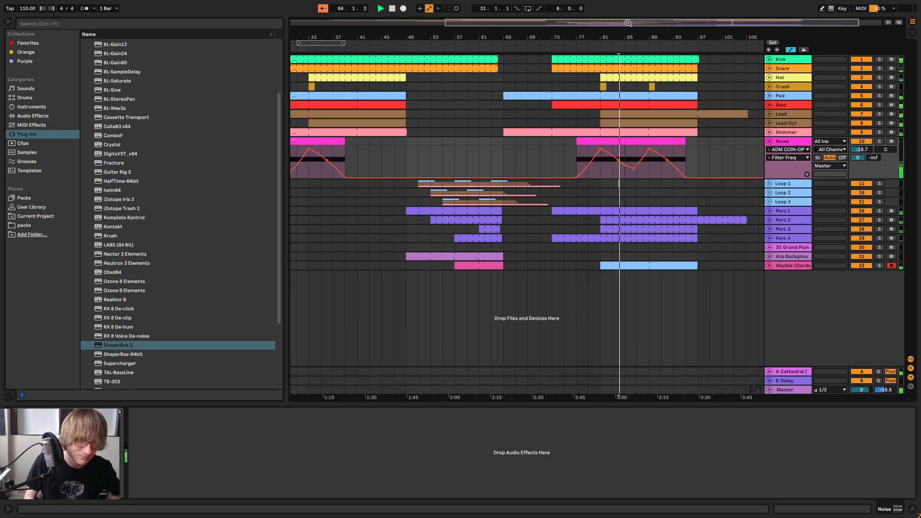
Add an EQ Eight to the Noise track and set its first band to a low cut at 225 Hz
left_click_drag(629, 48, 638, 145)
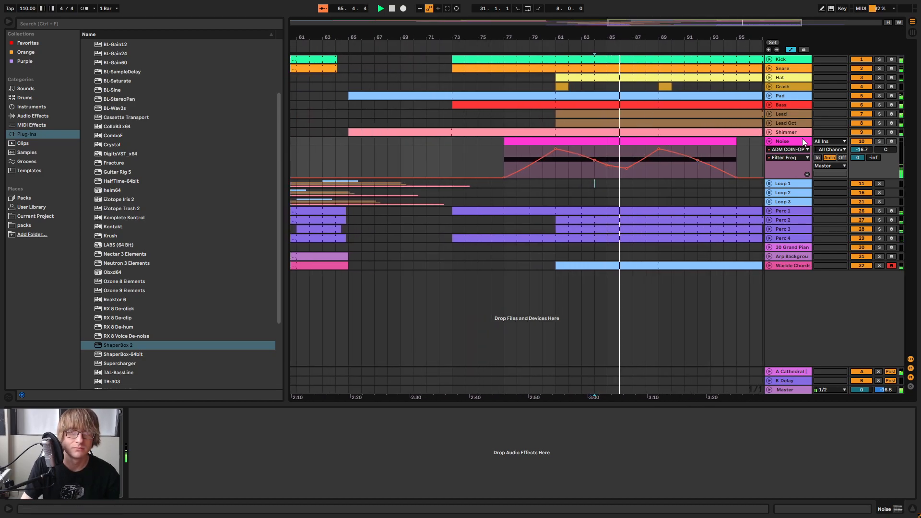
left_click(29, 116)
left_click_drag(111, 152, 262, 469)
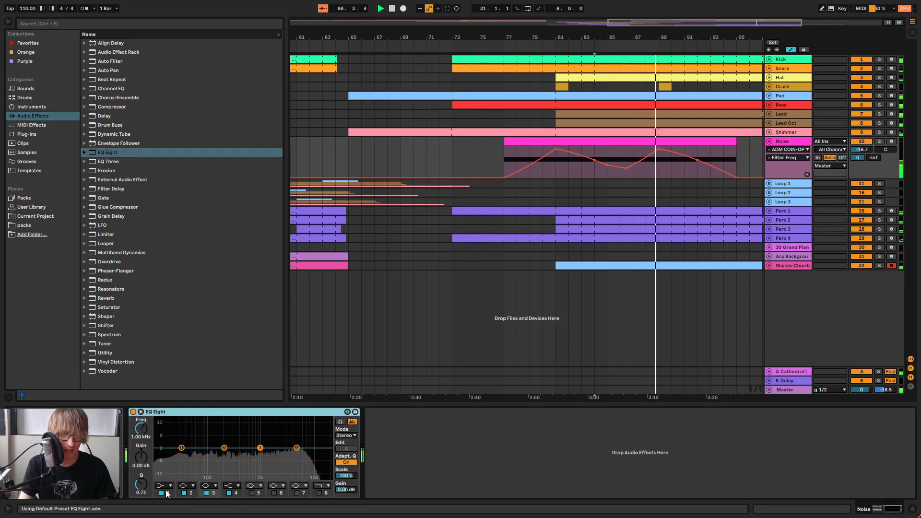
left_click(163, 485)
left_click(160, 434)
mouse_move(140, 429)
left_mouse_down()
mouse_move(138, 421)
mouse_move(139, 430)
left_mouse_up()
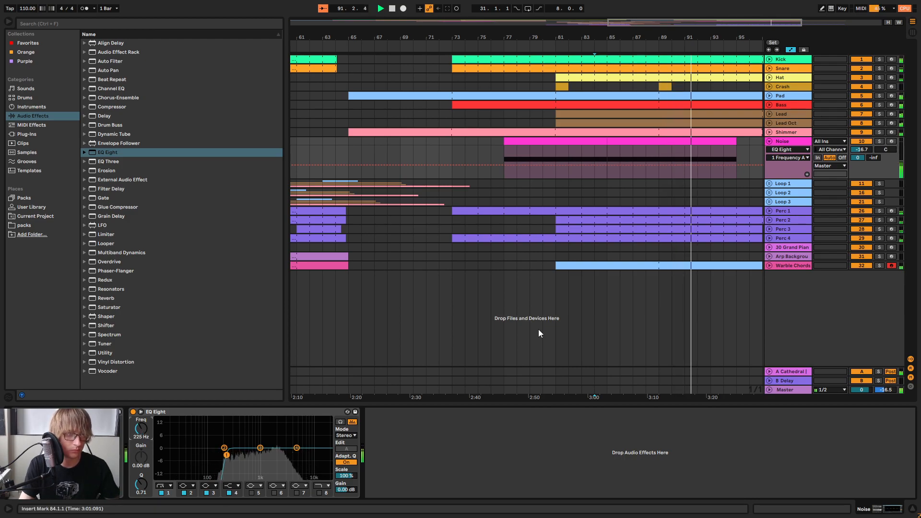
Replay from about bar 77 and lower the Noise track's volume to -17.6 dB
left_click(505, 49)
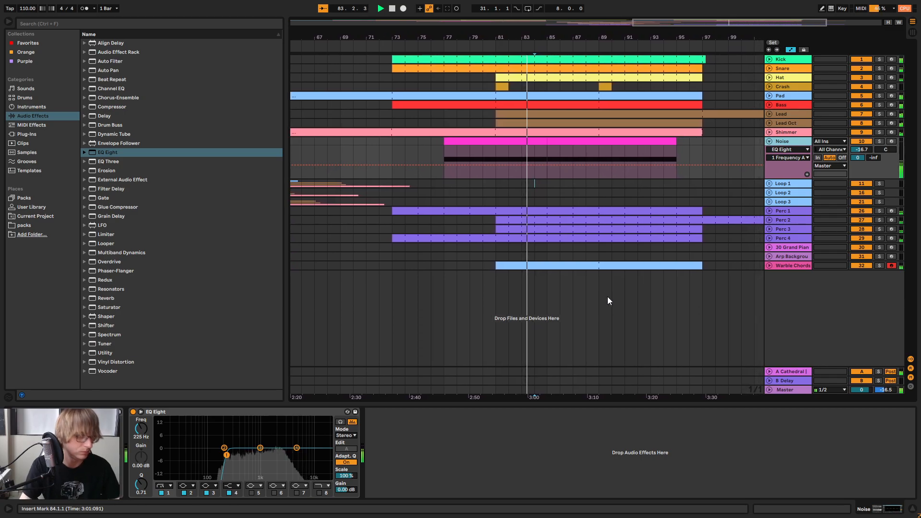
key("Tab")
left_click_drag(612, 495, 485, 494)
left_click_drag(536, 458, 537, 459)
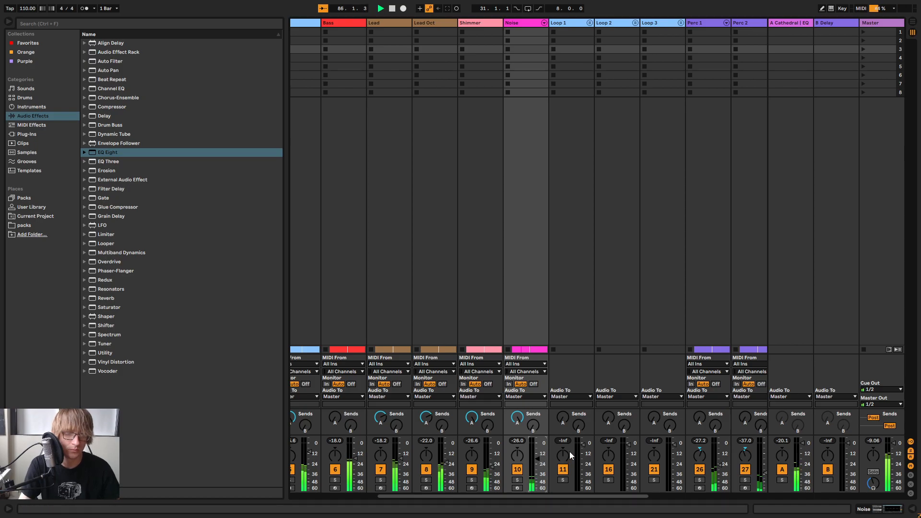
key("Tab")
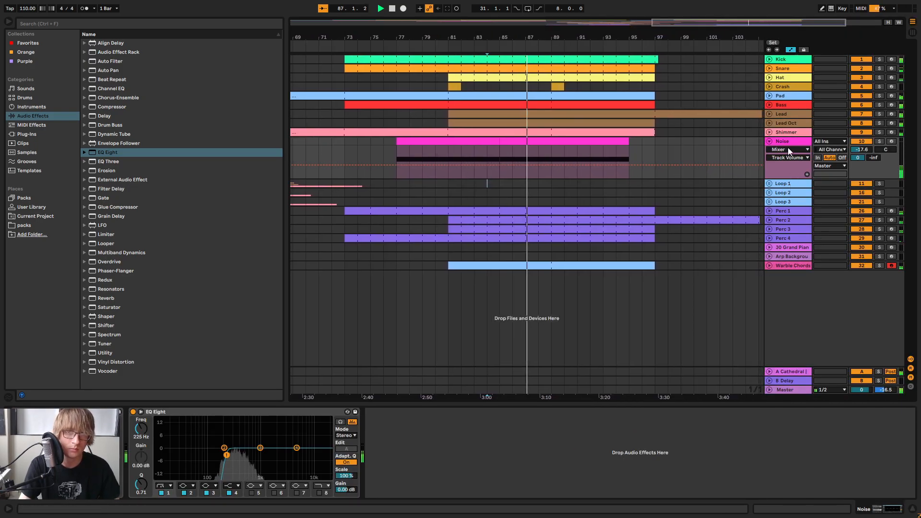
Review the device chains of the Shimmer, Lead Oct, Pad and Warble Chords tracks, and replay the section briefly from about bar 73
left_click(786, 133)
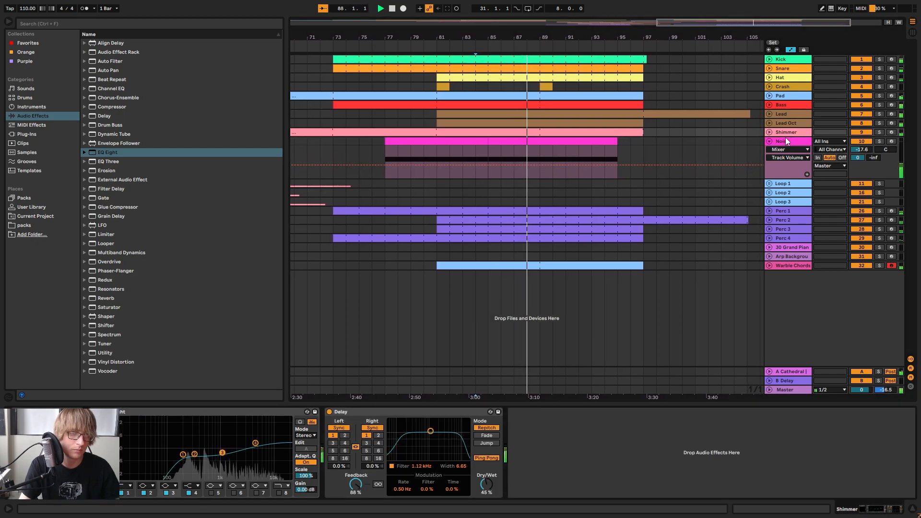
left_click(789, 123)
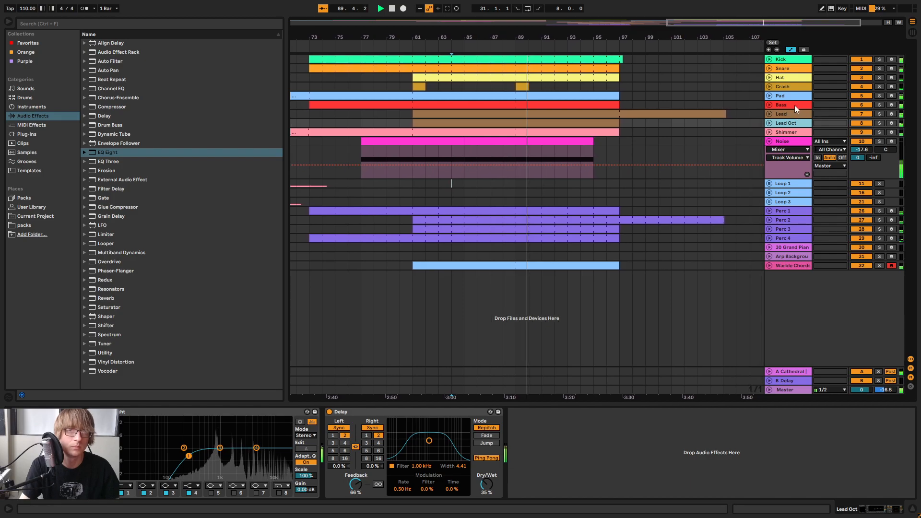
left_click(792, 96)
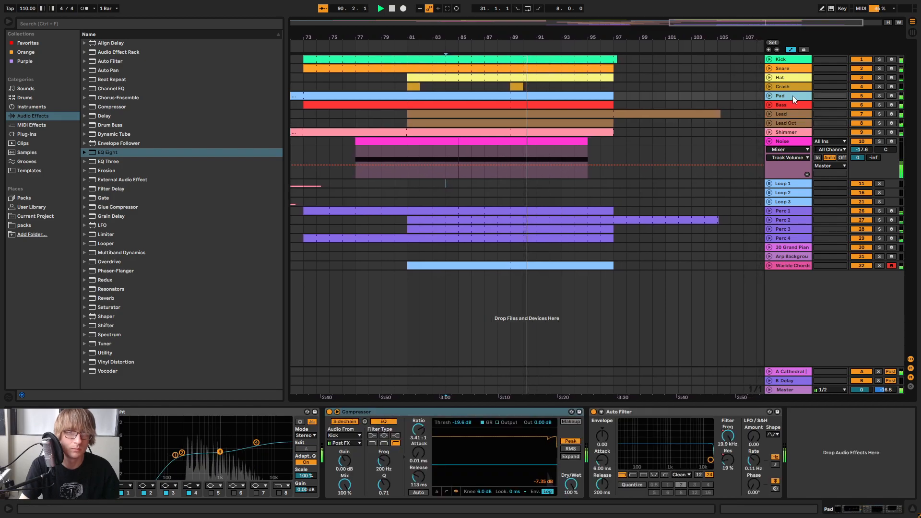
left_click(792, 266)
left_click_drag(587, 37, 659, 9)
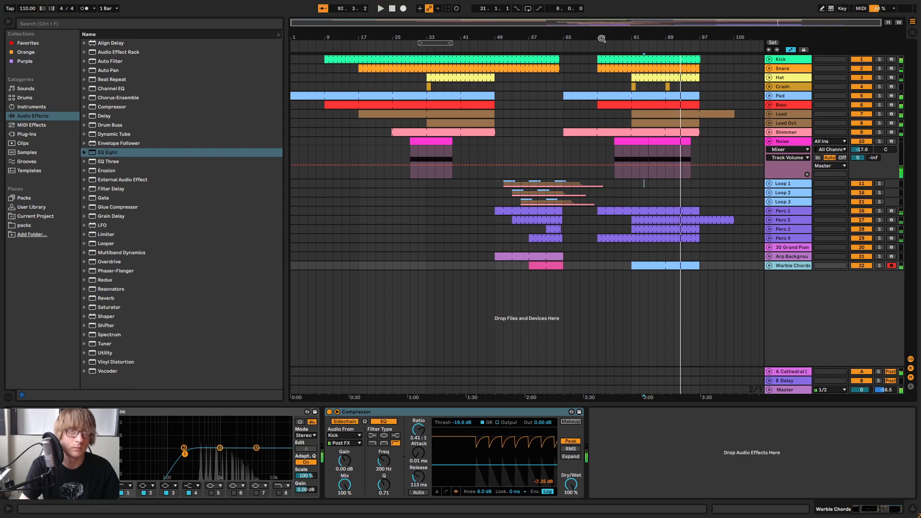
left_click_drag(601, 39, 594, 45)
left_click(628, 240)
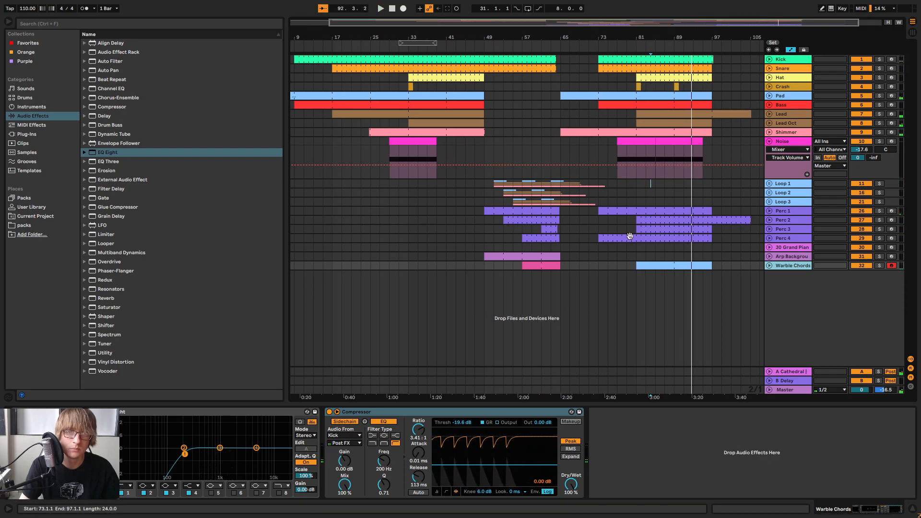
left_click(599, 49)
mouse_move(598, 38)
left_mouse_down()
mouse_move(530, 63)
mouse_move(591, 37)
left_mouse_up()
key("space")
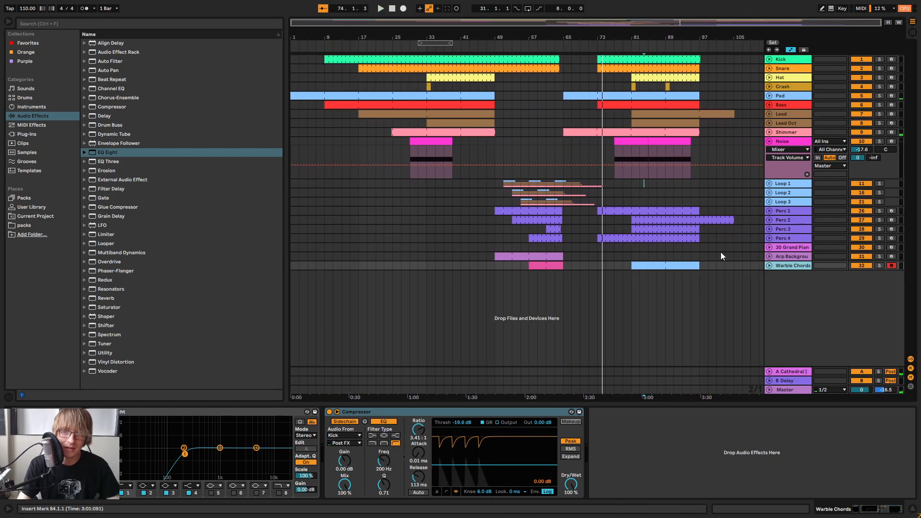
Load the helm64 plug-in onto a new MIDI track below Warble Chords
left_click(26, 135)
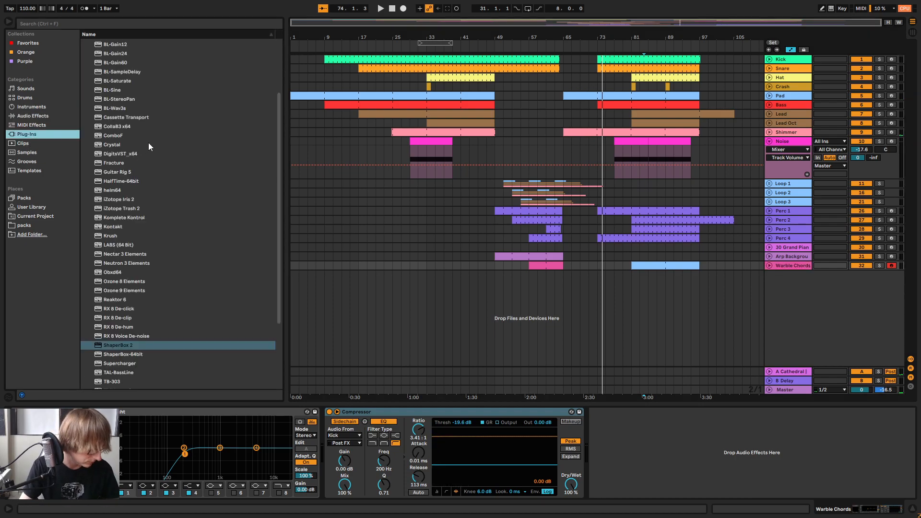
left_click(111, 190)
left_click_drag(116, 193, 856, 345)
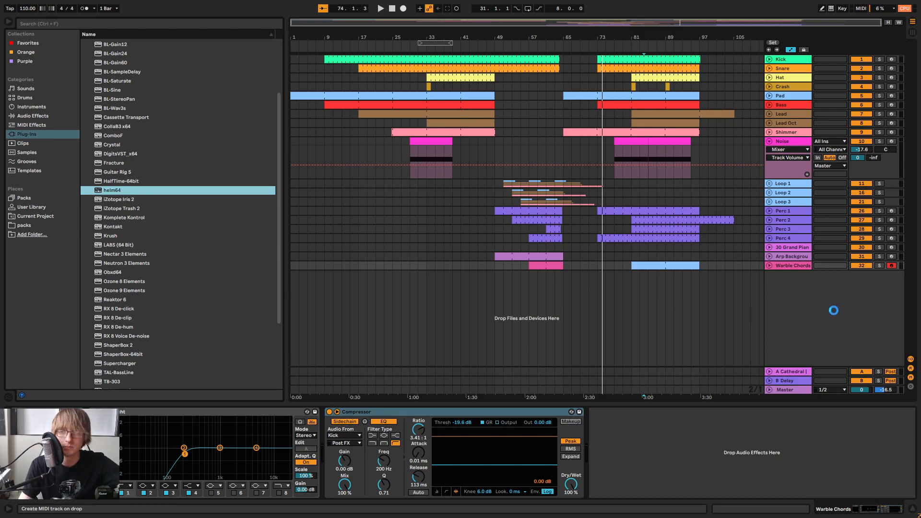
left_click_drag(831, 302, 832, 302)
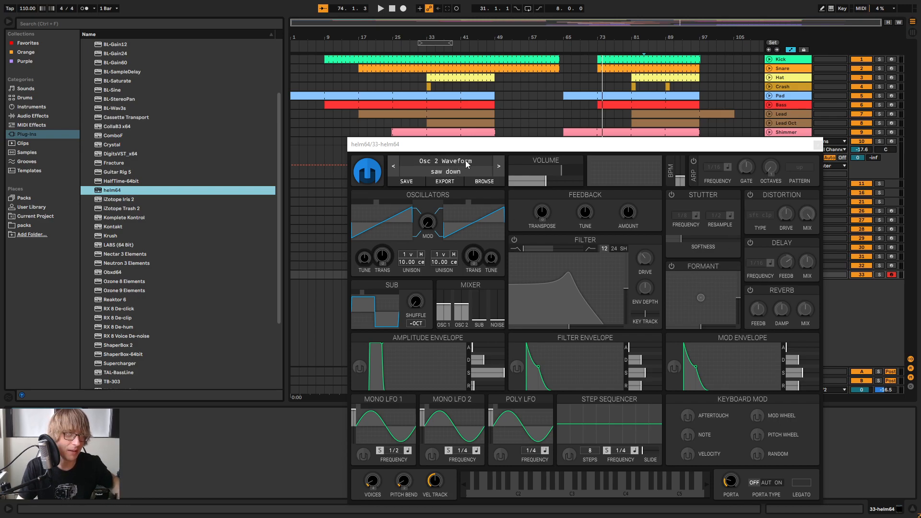
Play briefly from about bar 71 and set the new helm64 track's volume to about -9 dB
left_click_drag(686, 143, 661, 382)
left_click(584, 51)
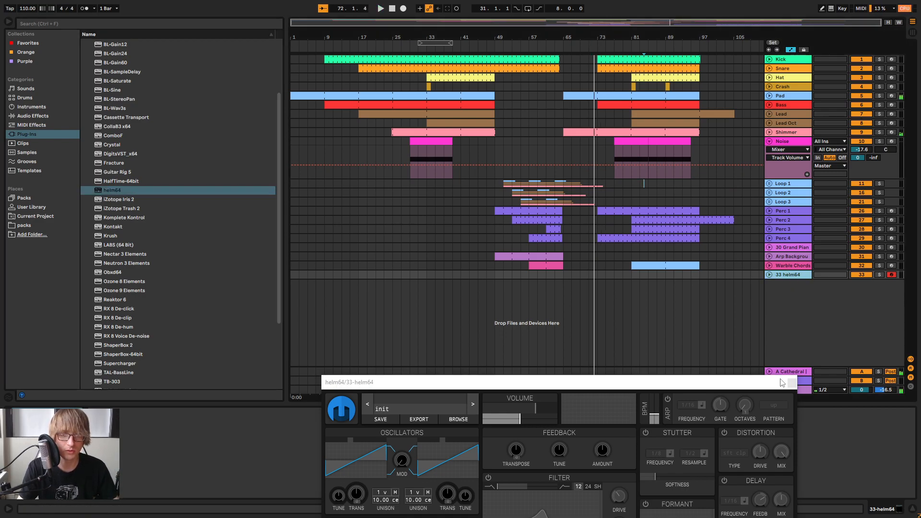
left_click(791, 382)
key("Tab")
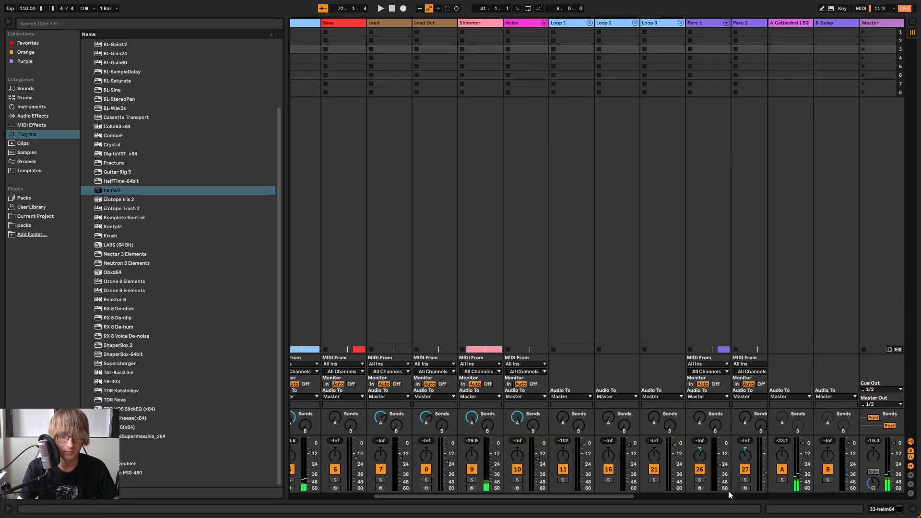
left_click_drag(614, 496, 748, 496)
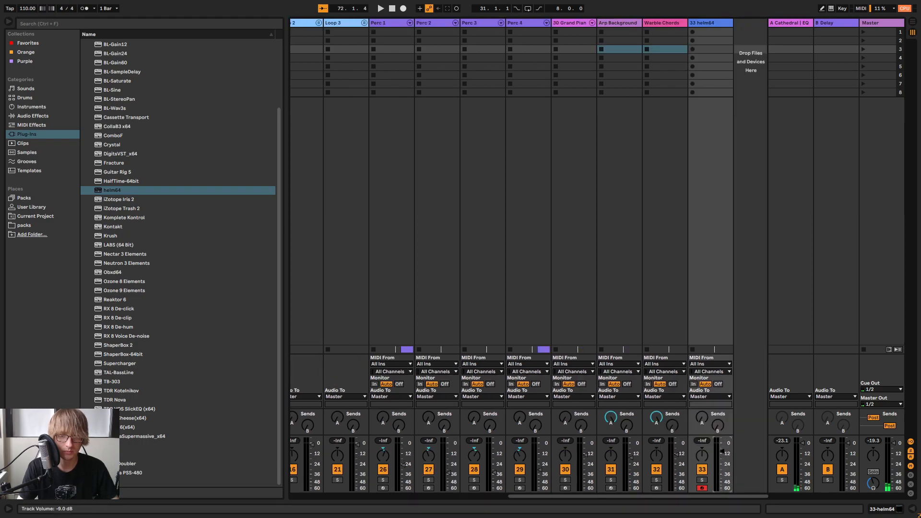
key("Tab")
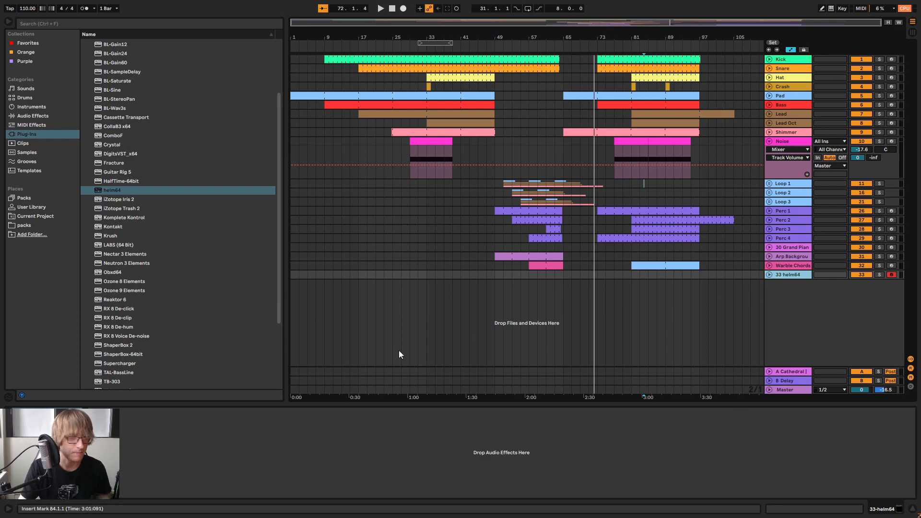
Enable helm64's Stutter with 1/16 frequency and 1/16 resample, raise its softness to most of the range, and replay from about bar 73
key("ctrl+alt+p")
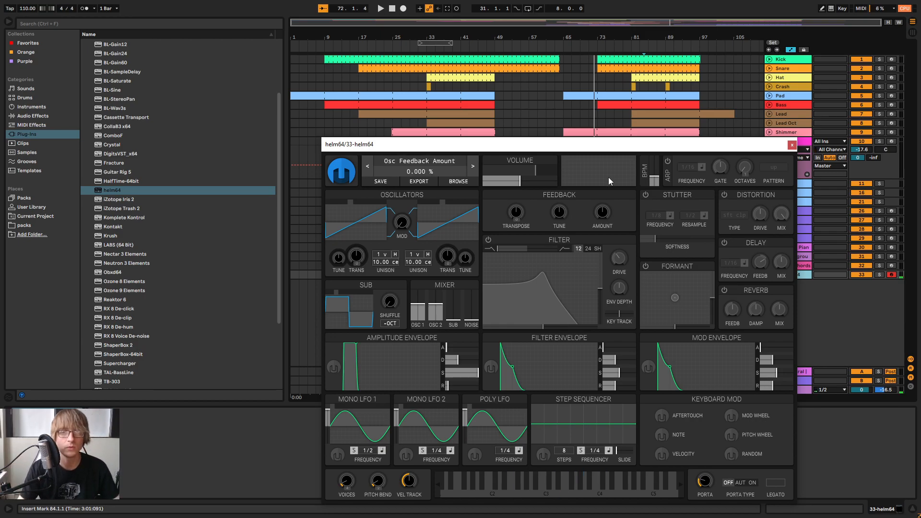
left_click(645, 195)
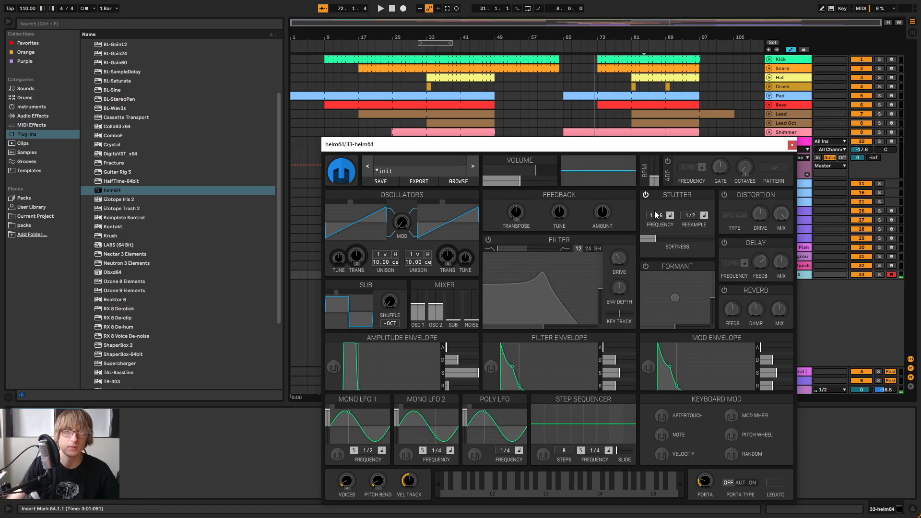
left_click_drag(654, 238, 701, 241)
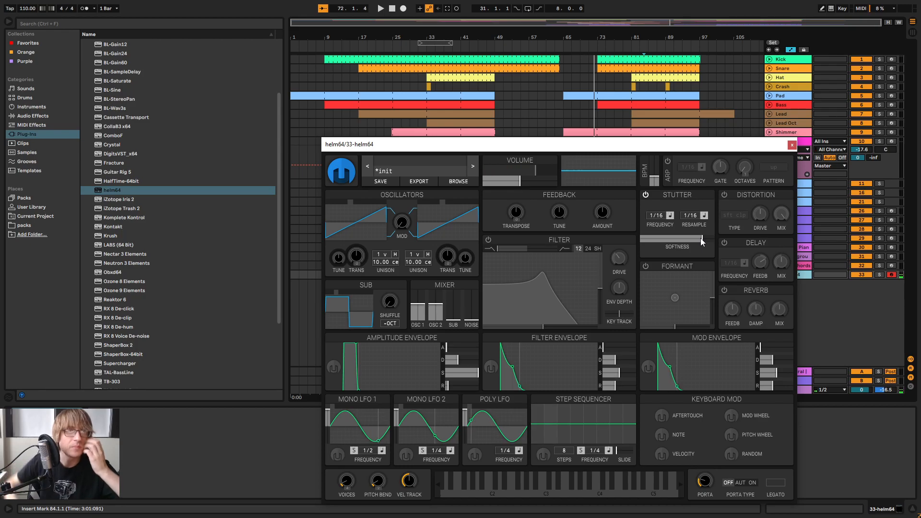
left_click(595, 49)
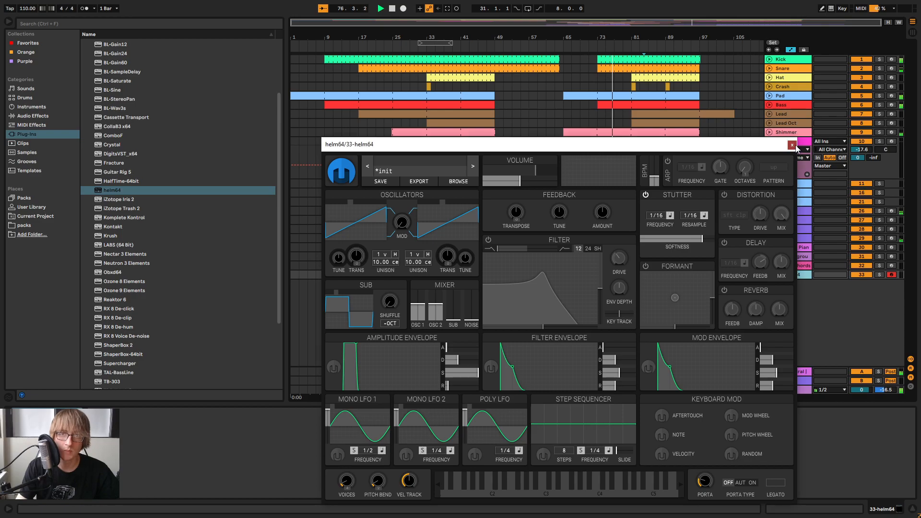
Copy the Warble Chords clips at bar 81 onto the helm64 track at the same bar
left_click(792, 145)
left_click(644, 266)
key("ctrl+c")
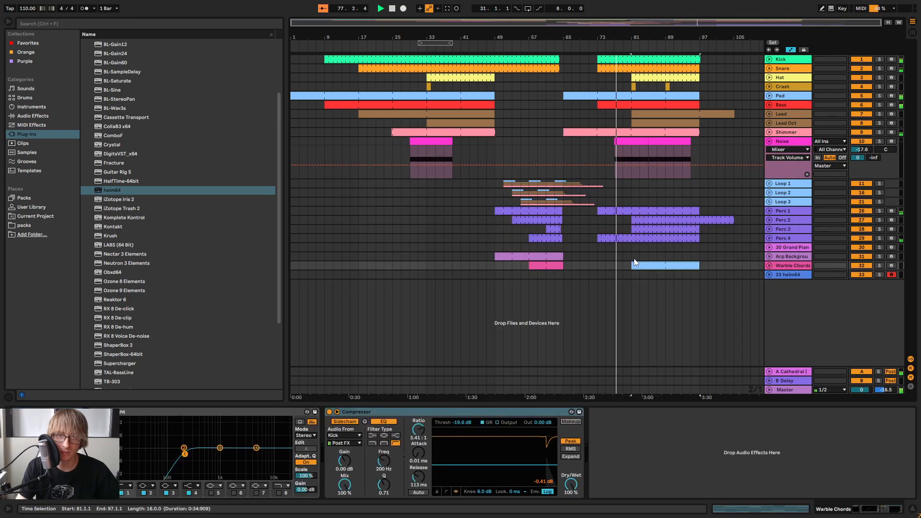
left_click(635, 273)
key("ctrl+v")
left_click(632, 279)
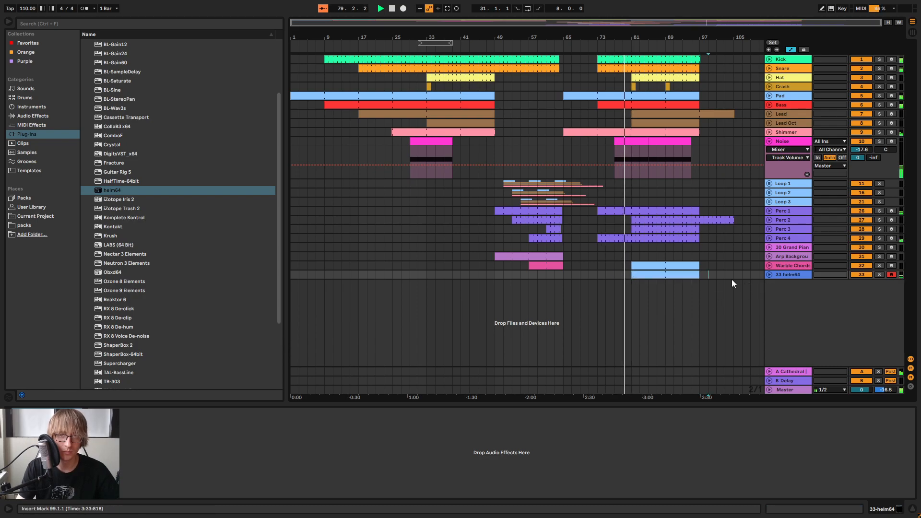
Try transposing all notes in the helm64 chord clip down an octave, and move them back up an octave
double_click(681, 275)
left_click_drag(697, 403, 692, 181)
key("ctrl+a")
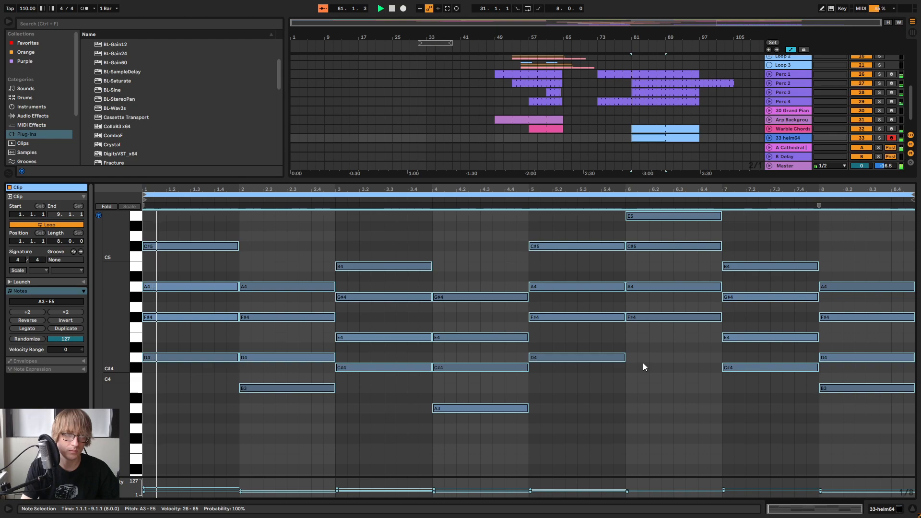
key("shift+Down")
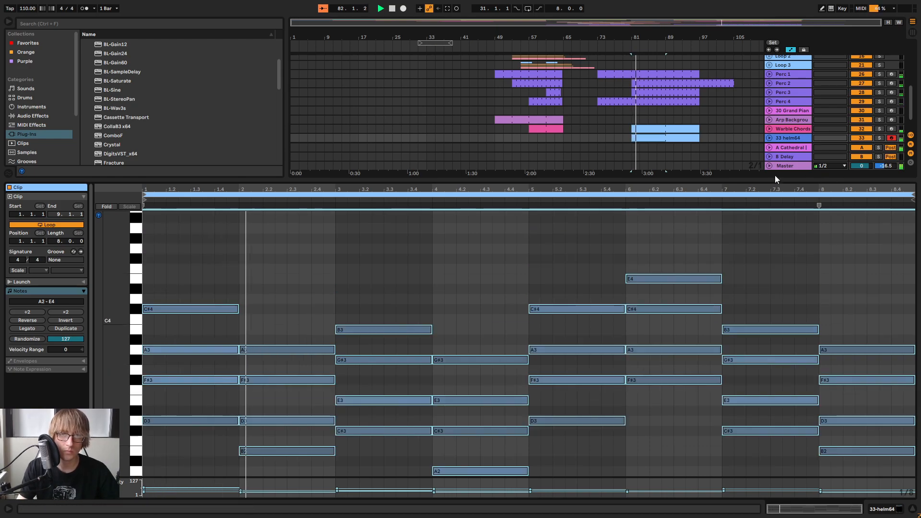
left_click_drag(775, 176, 767, 309)
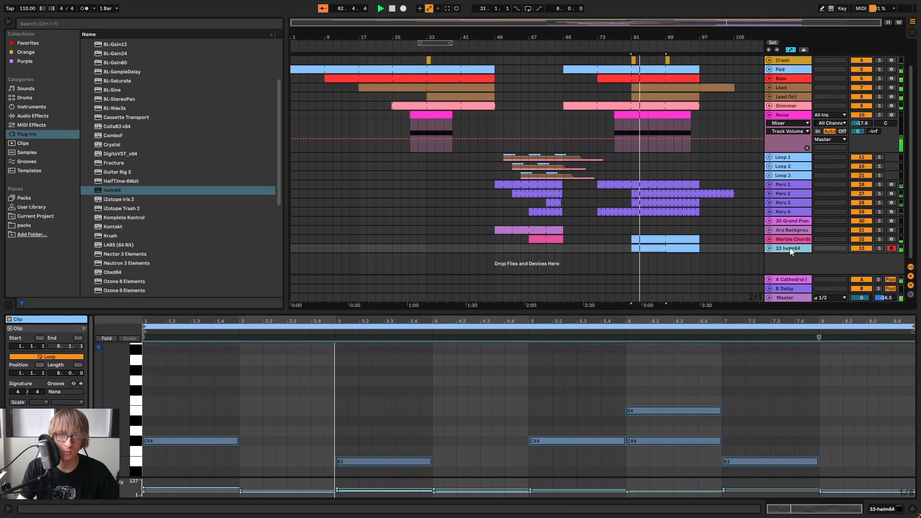
key("ctrl+a")
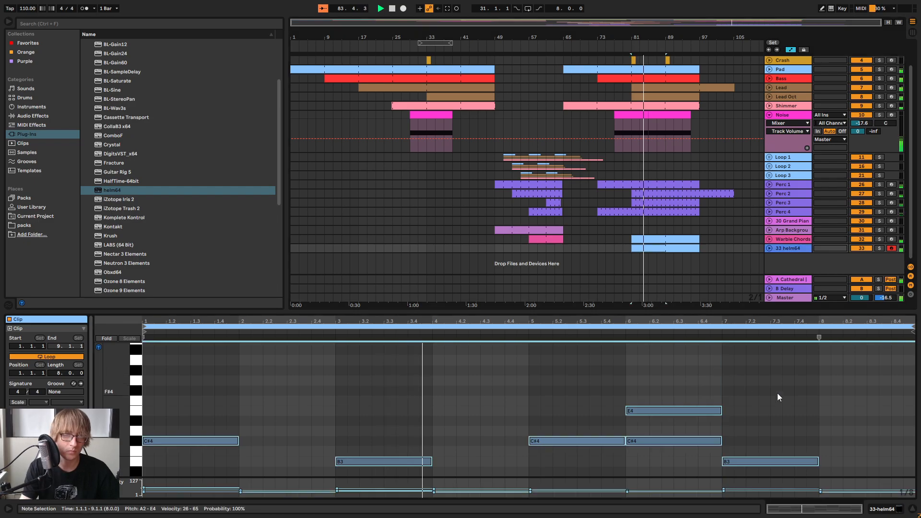
key("shift+Up")
Rename the helm64 track as Pulse Chords
left_click(789, 250)
right_click(790, 249)
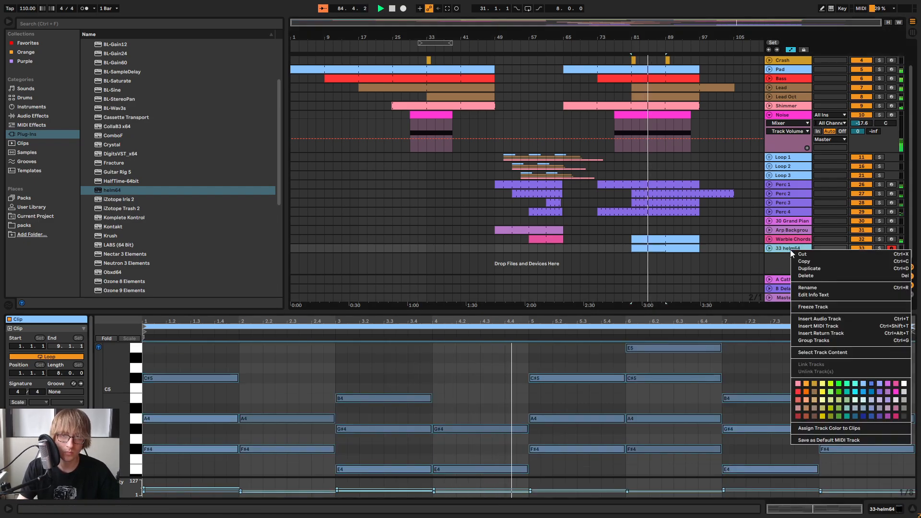
left_click(817, 289)
key("BackSpace")
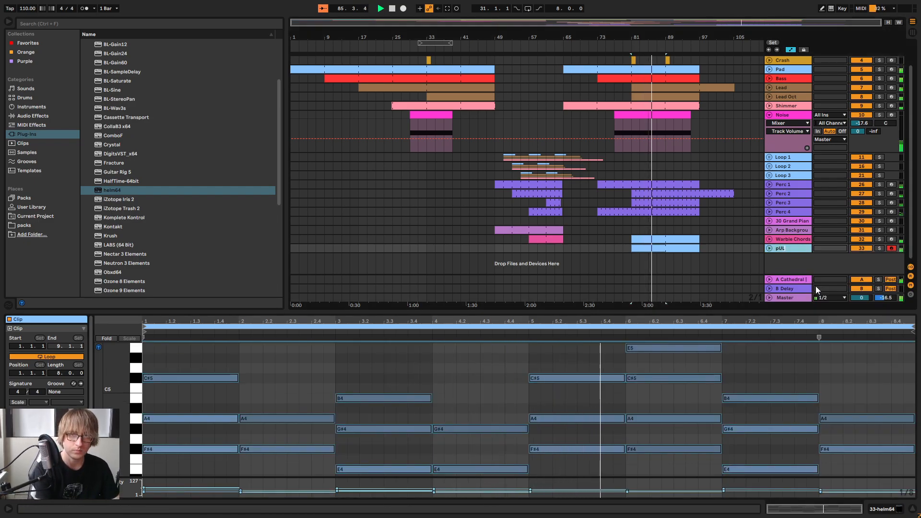
type("Pulse")
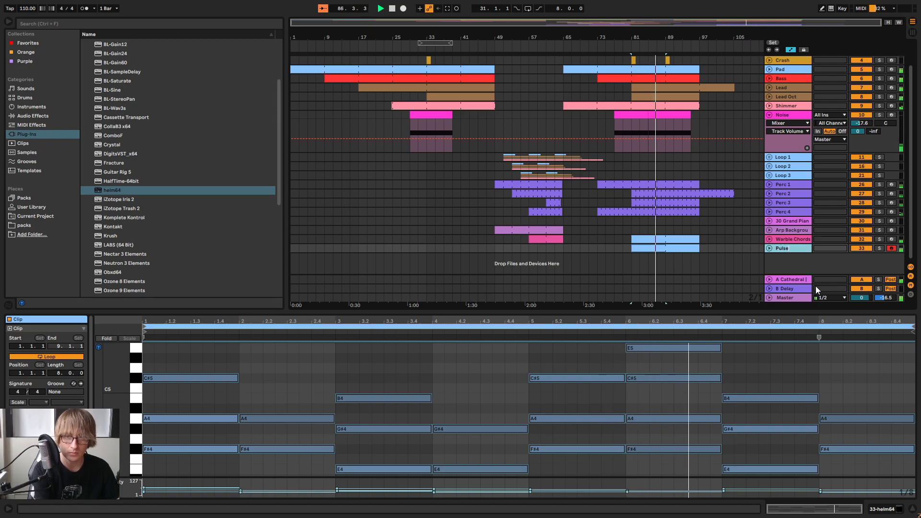
type(" Chords")
key("Return")
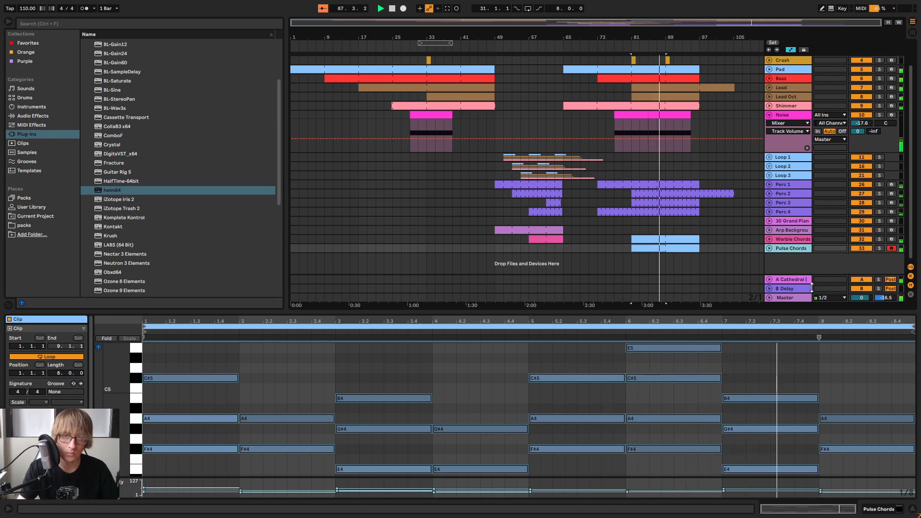
Enable the filter in the Pulse Chords track's helm64 and raise its cutoff while lowering the resonance
double_click(794, 248)
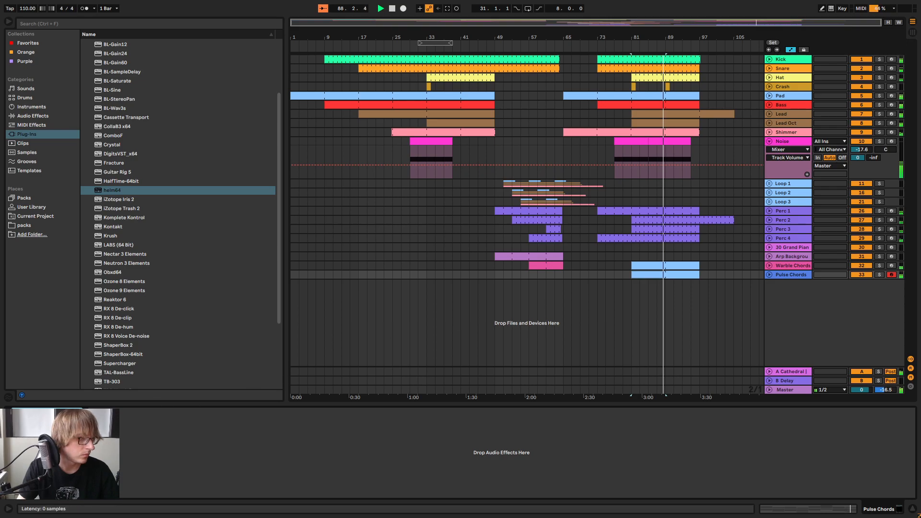
left_click(31, 413)
left_click(488, 240)
left_click_drag(547, 284, 572, 306)
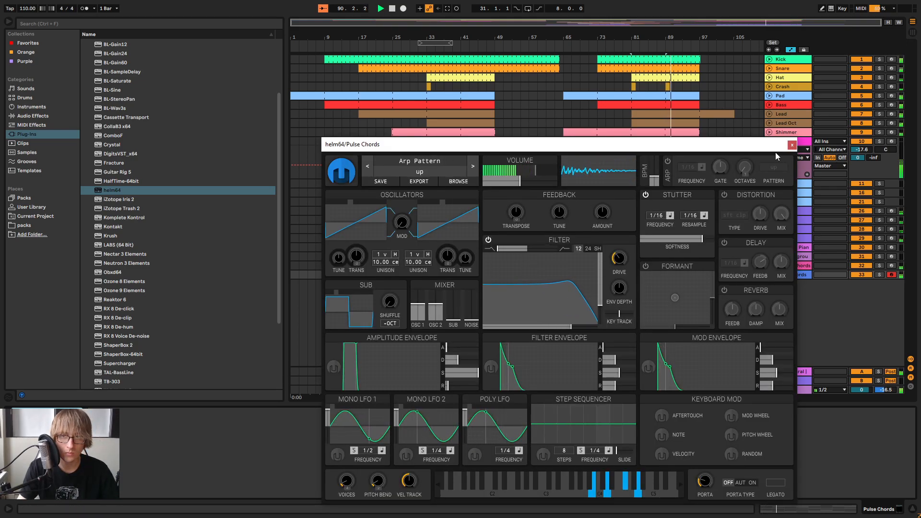
left_click(792, 145)
Solo the Pulse Chords track and set helm64's filter resonance to 32.66%
left_click(879, 274)
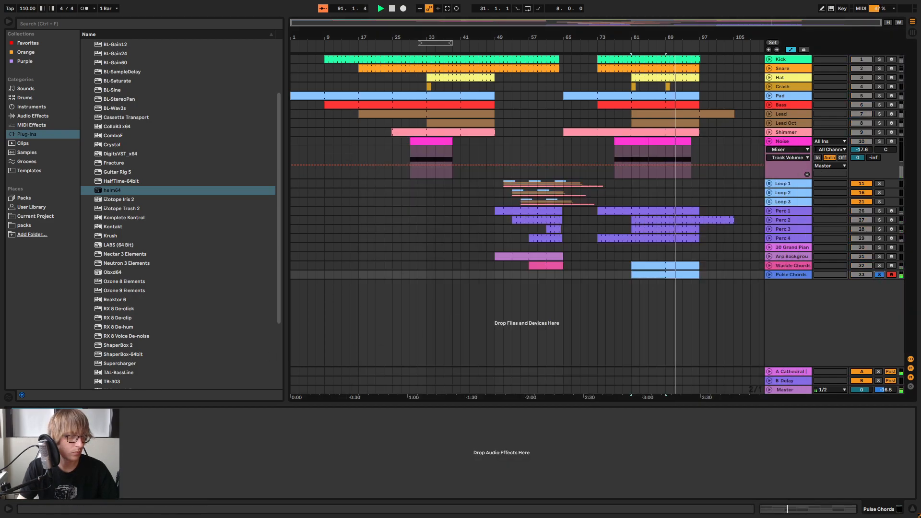
left_click(31, 413)
mouse_move(569, 285)
left_mouse_down()
mouse_move(566, 299)
mouse_move(551, 300)
mouse_move(568, 300)
left_mouse_up()
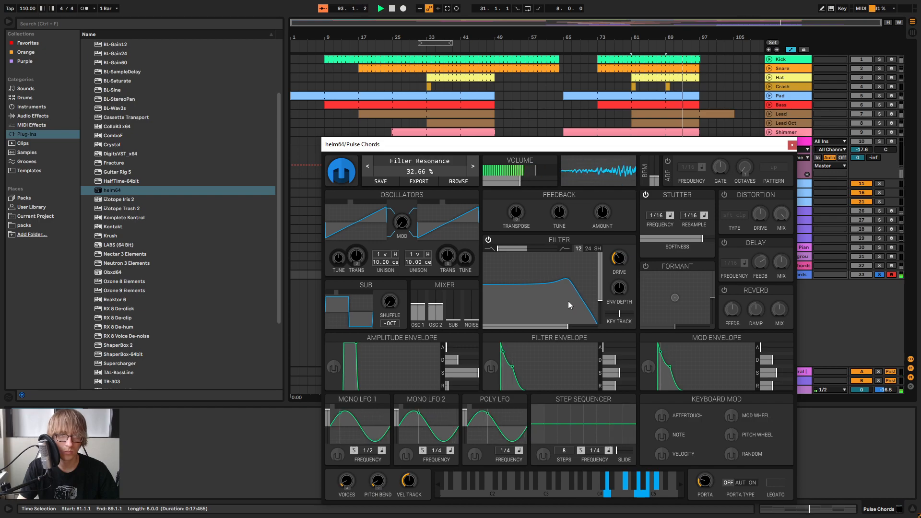
left_click_drag(652, 147, 714, 406)
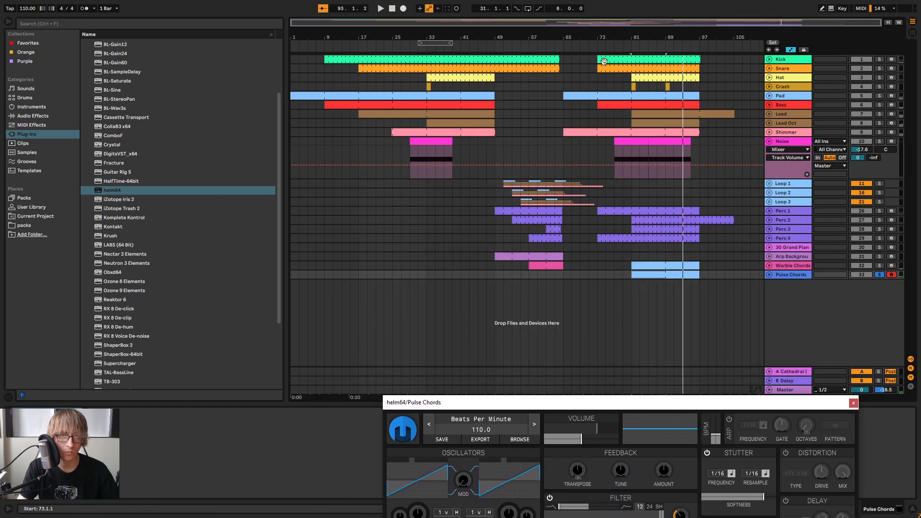
Play the arrangement from about bar 80 and take the Pulse Chords track out of solo in the mixer
left_click(627, 49)
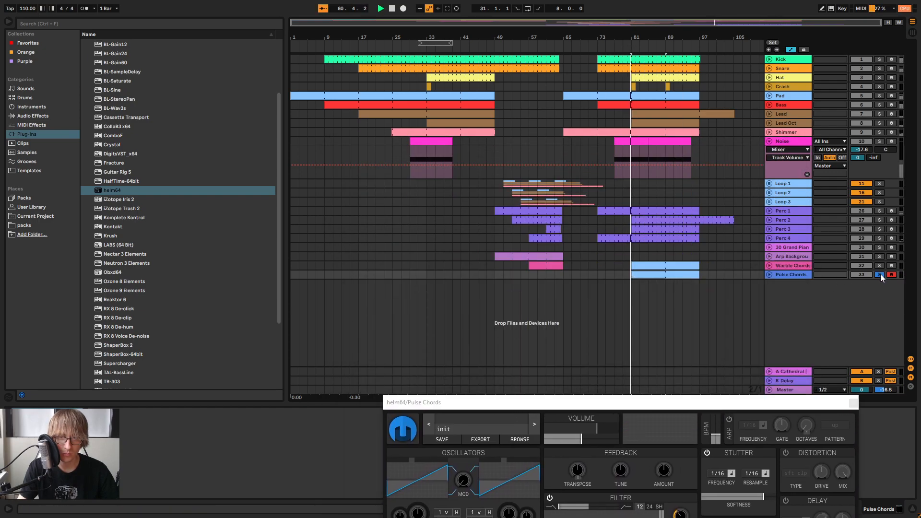
key("Tab")
left_click_drag(726, 404, 485, 162)
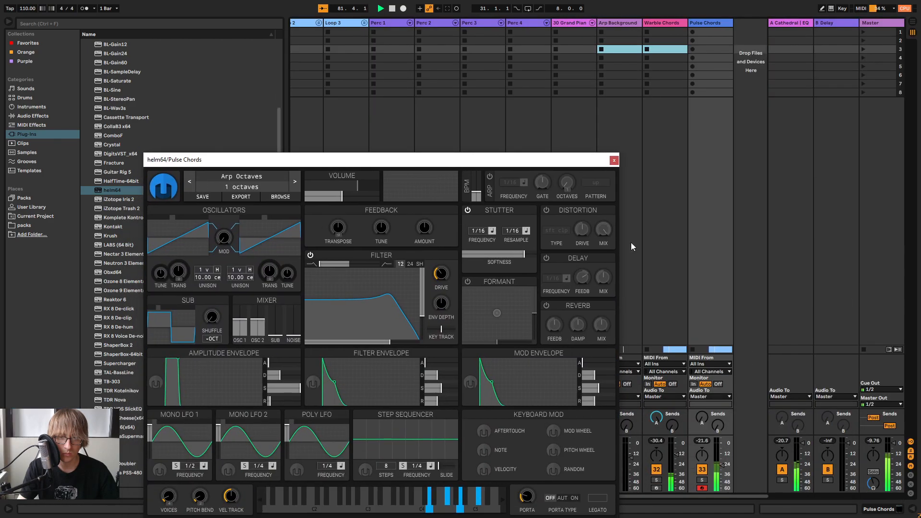
Try sending the Pulse Chords track to the A Cathedral return, comparing it soloed and in the full mix
left_click(702, 418)
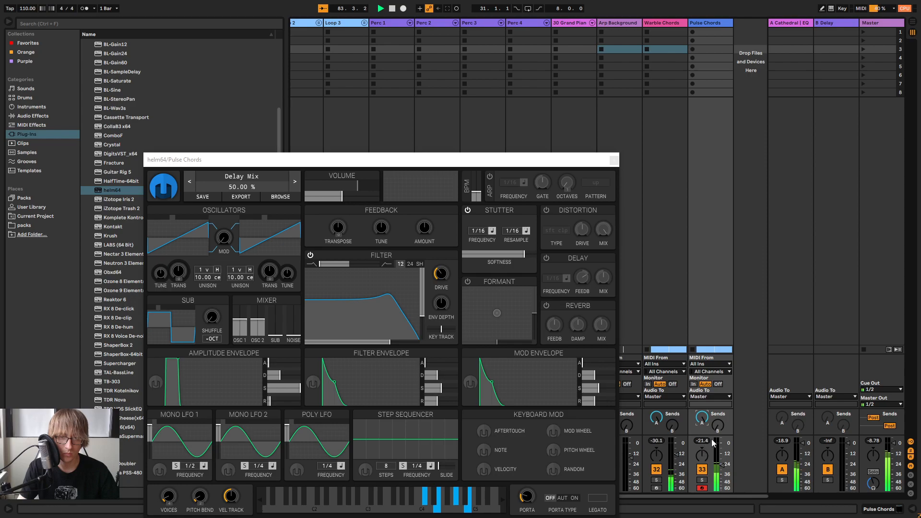
left_click_drag(516, 254, 557, 258)
left_click(701, 480)
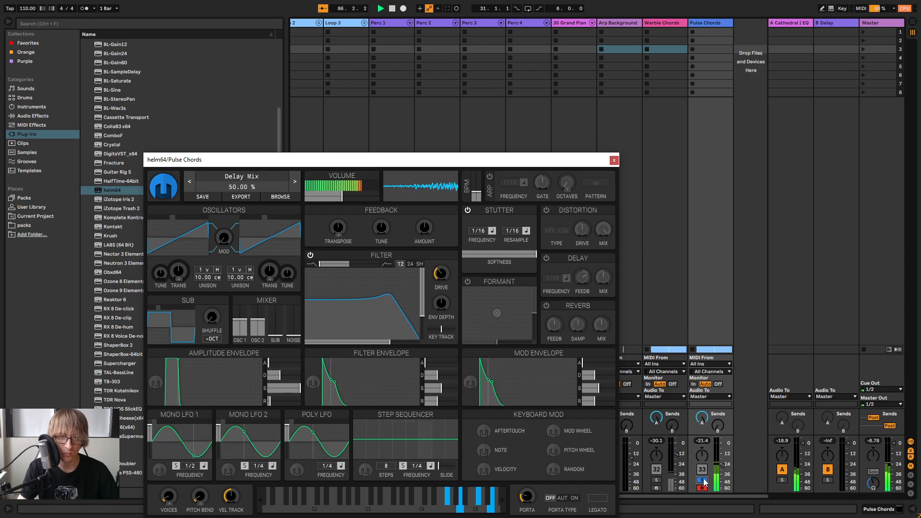
left_click_drag(702, 418, 702, 418)
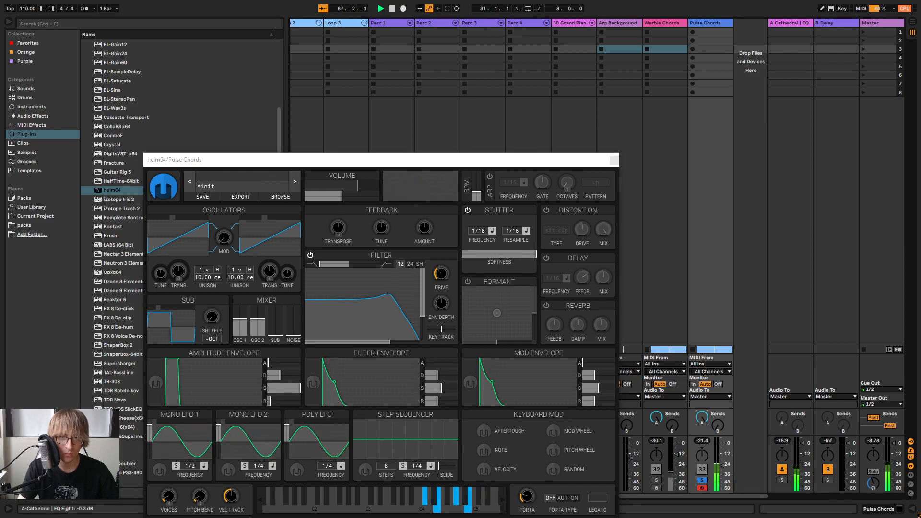
left_click(702, 480)
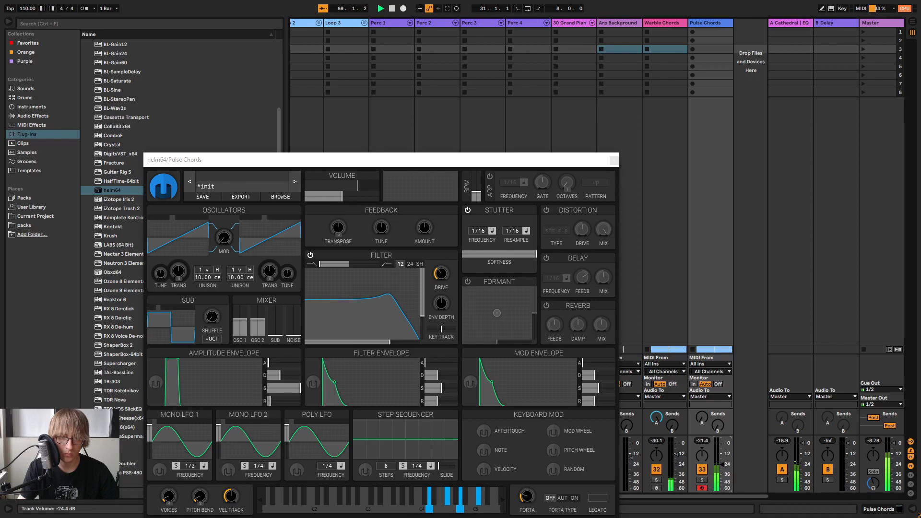
Raise the filter cutoff and lower the resonance in the Pulse Chords helm64, and close the plug-in window
mouse_move(389, 328)
left_mouse_down()
mouse_move(399, 309)
mouse_move(416, 311)
mouse_move(402, 316)
mouse_move(362, 288)
mouse_move(408, 312)
mouse_move(343, 304)
mouse_move(409, 304)
mouse_move(395, 323)
mouse_move(407, 329)
left_mouse_up()
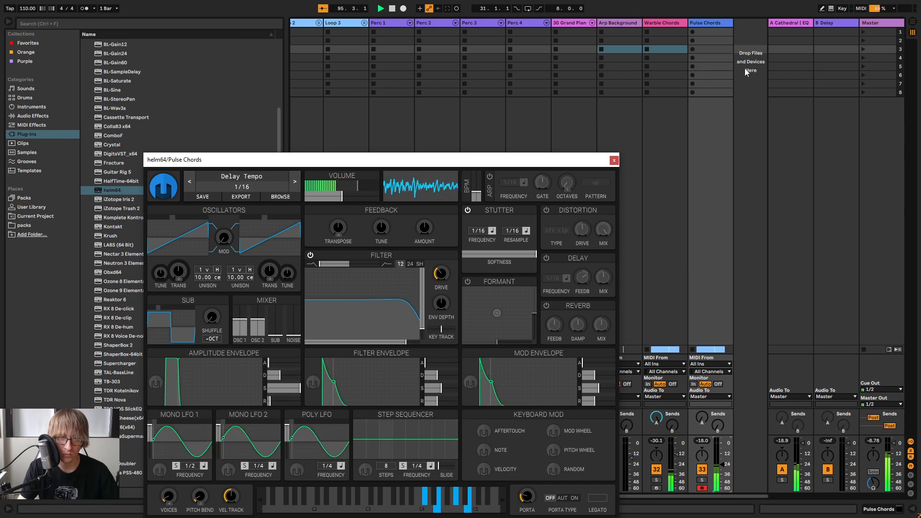
double_click(710, 24)
key("space")
left_click(613, 160)
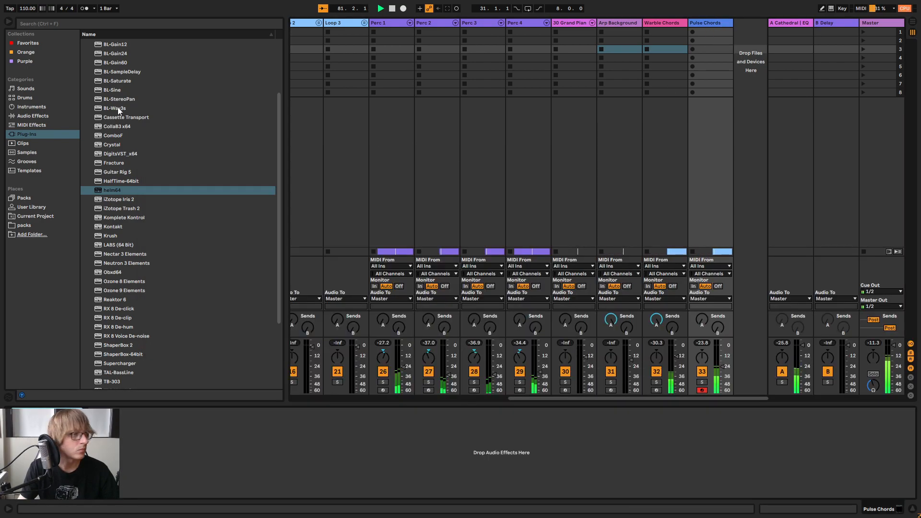
Add EQ Eight to the Pulse Chords track and make band 1 a low cut just above 100 Hz
left_click(30, 116)
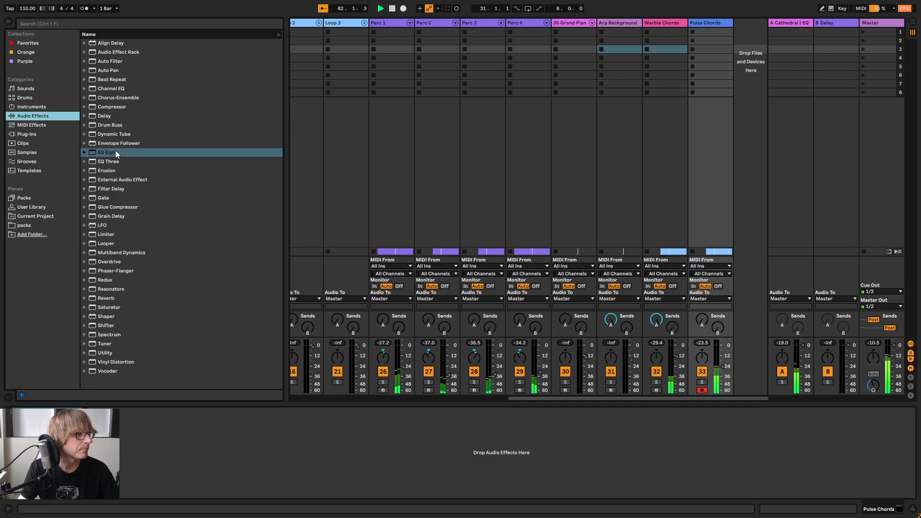
left_click_drag(117, 154, 179, 398)
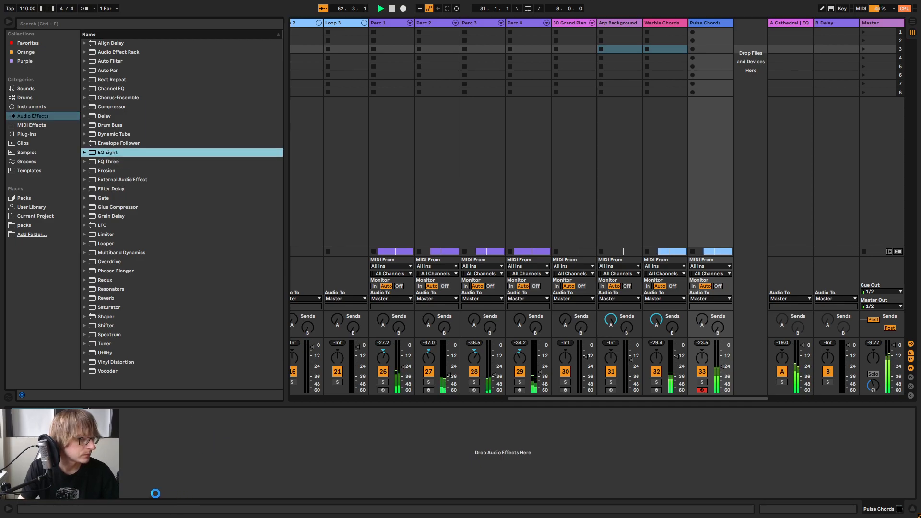
left_click(129, 485)
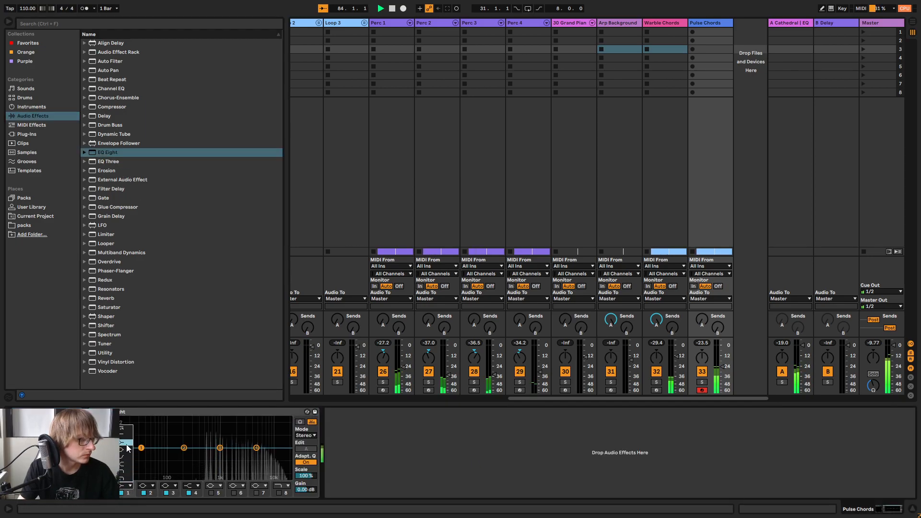
left_click(126, 441)
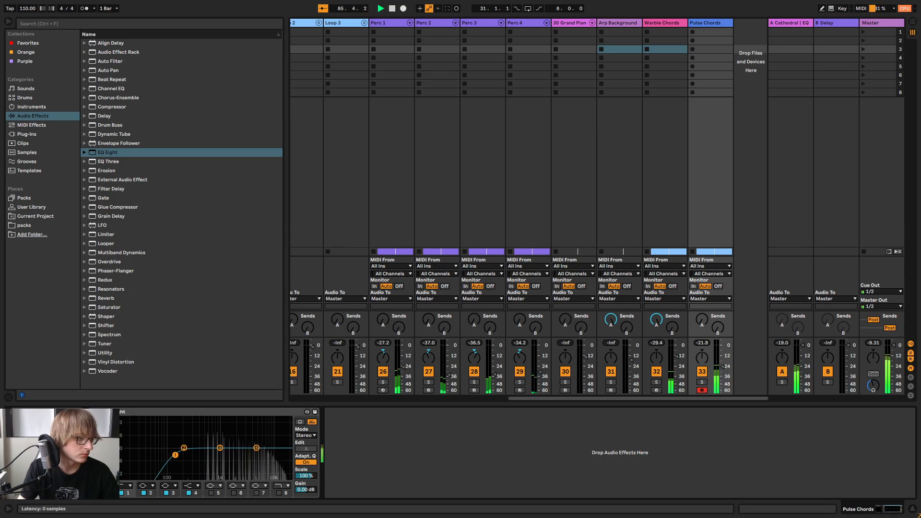
key("ctrl+alt+p")
left_click(613, 145)
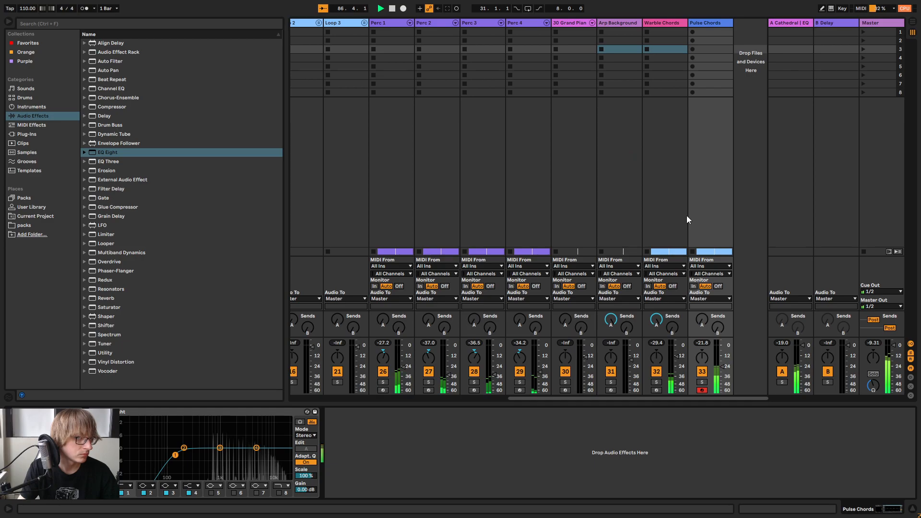
Lower the Pulse Chords volume slightly and add Chorus-Ensemble after its EQ Eight
left_click_drag(726, 364, 726, 367)
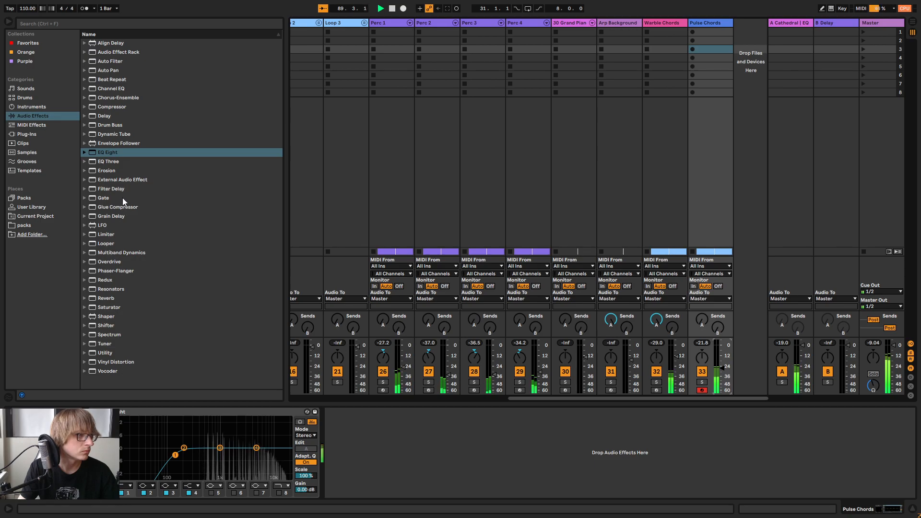
left_click(110, 107)
left_click_drag(126, 98, 480, 447)
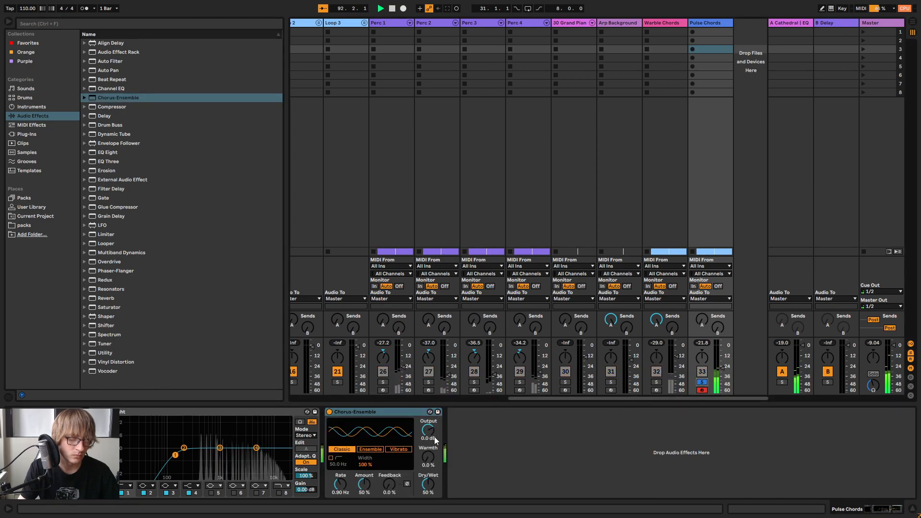
left_click(702, 382)
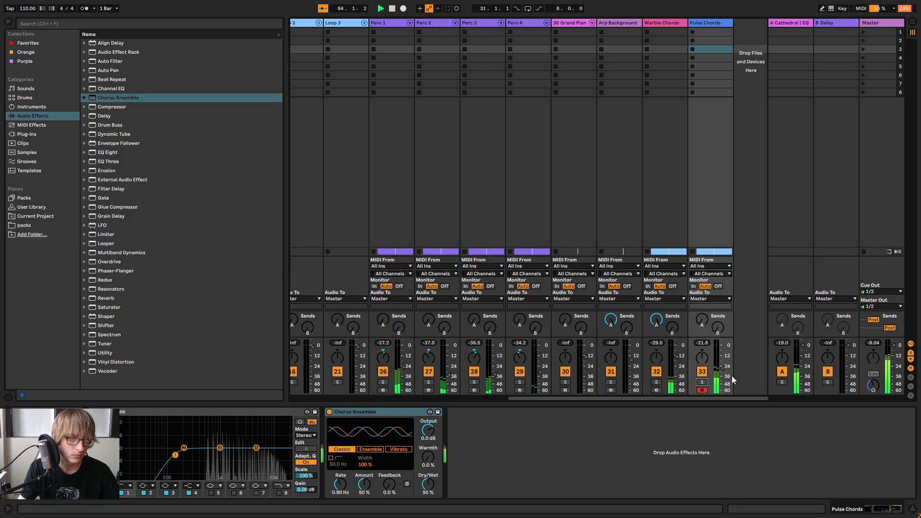
Play the arrangement from just before bar 81 and compare Pulse Chords and Warble Chords in solo against the full mix
key("Tab")
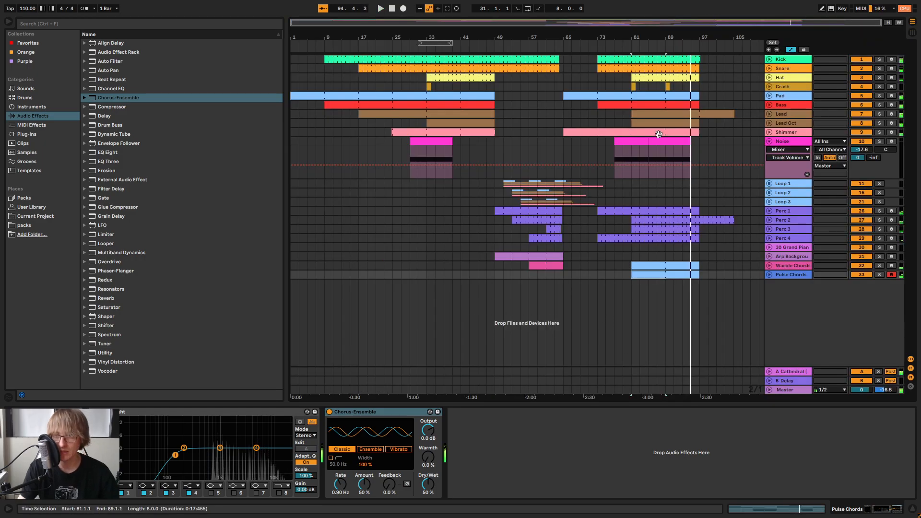
left_click(624, 46)
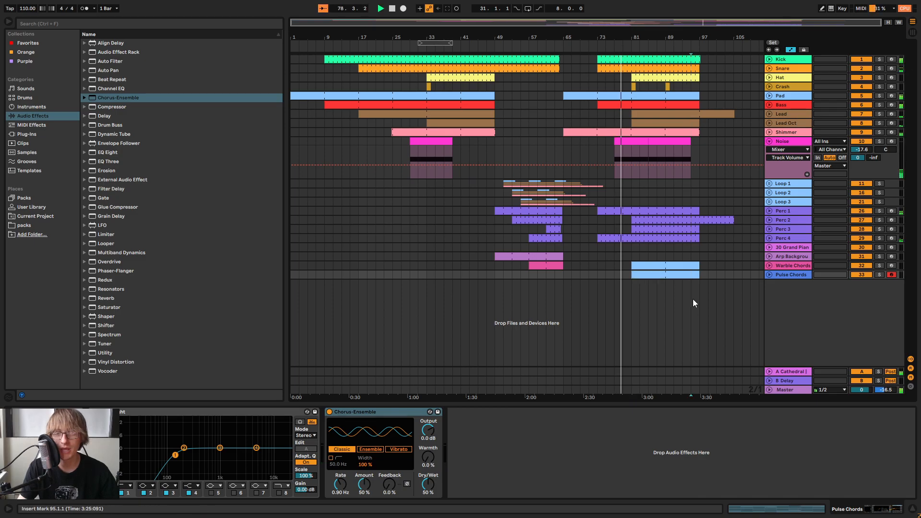
left_click(733, 332)
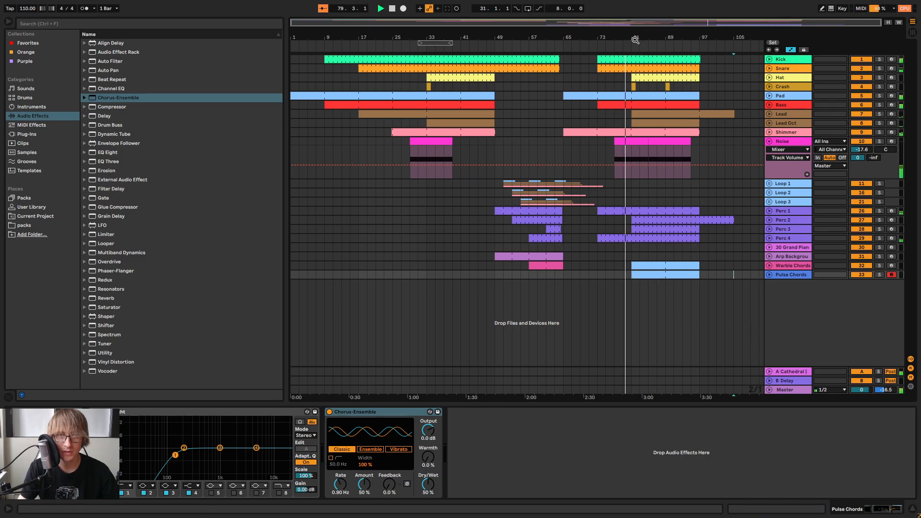
key("Tab")
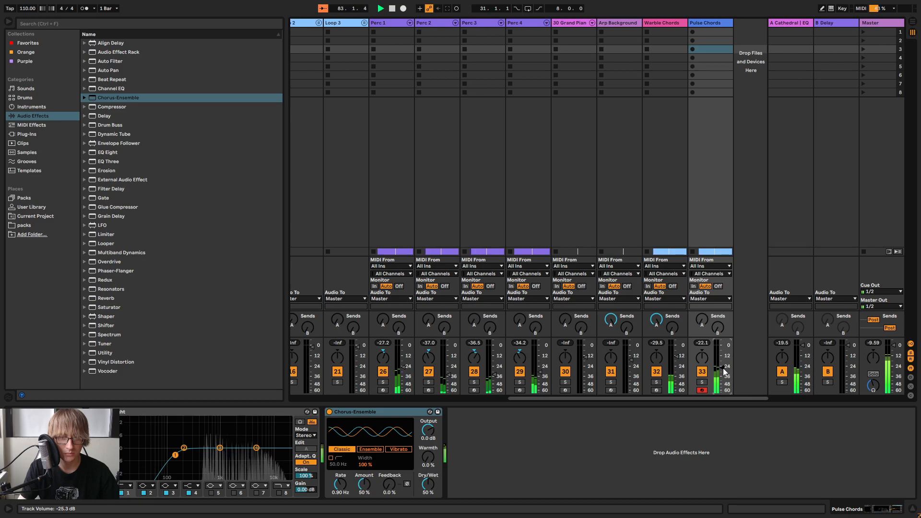
left_click(701, 383)
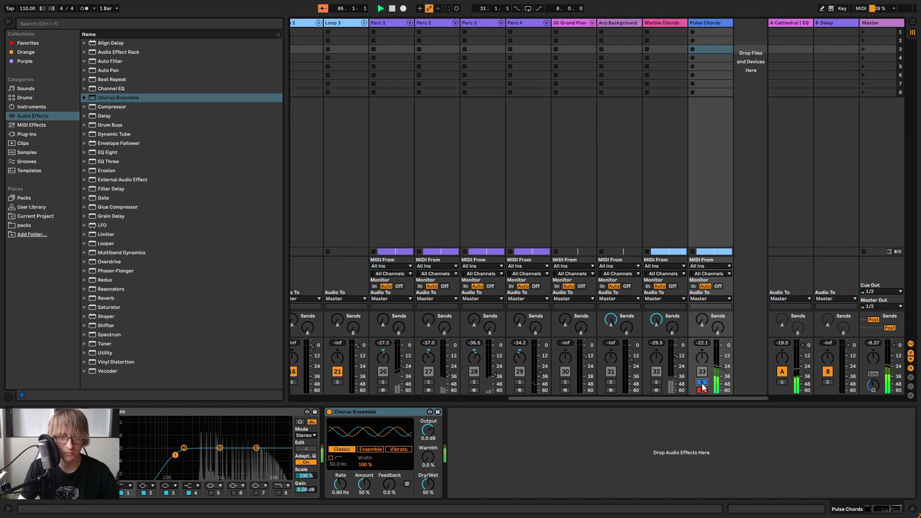
left_click(701, 382)
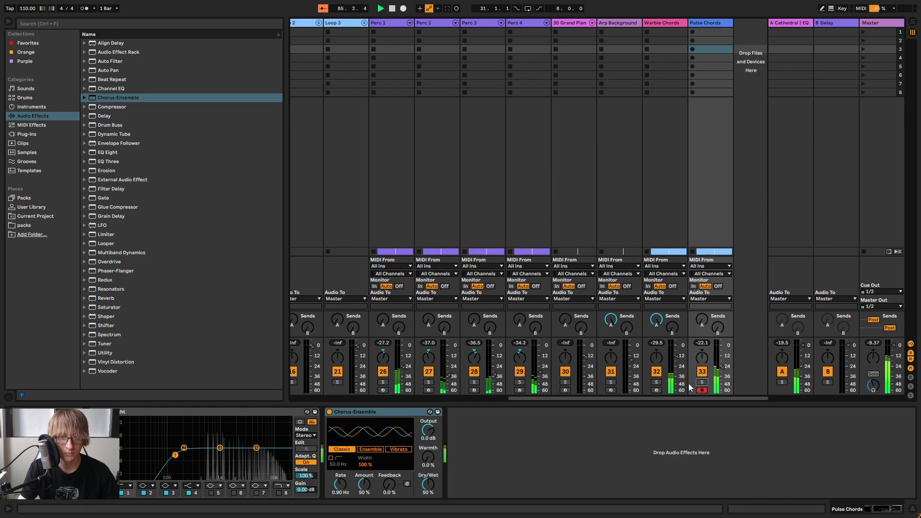
left_click(656, 382)
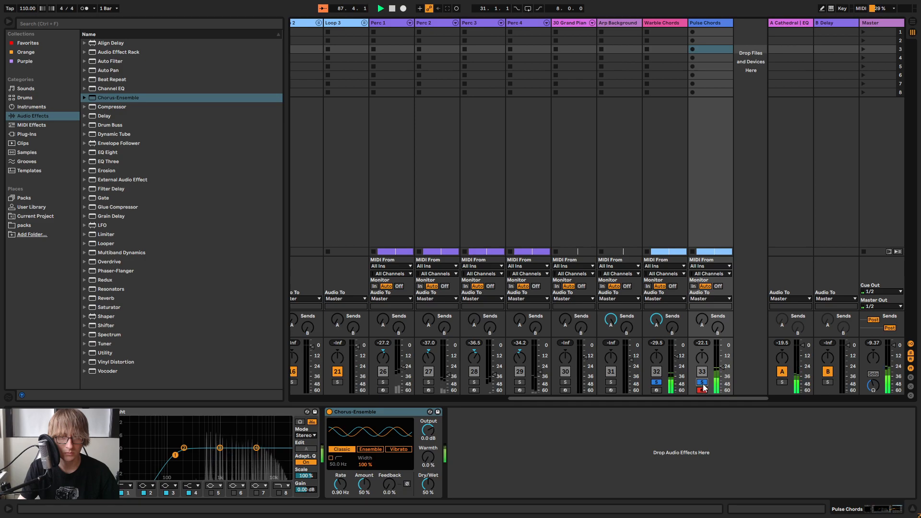
left_click(702, 383)
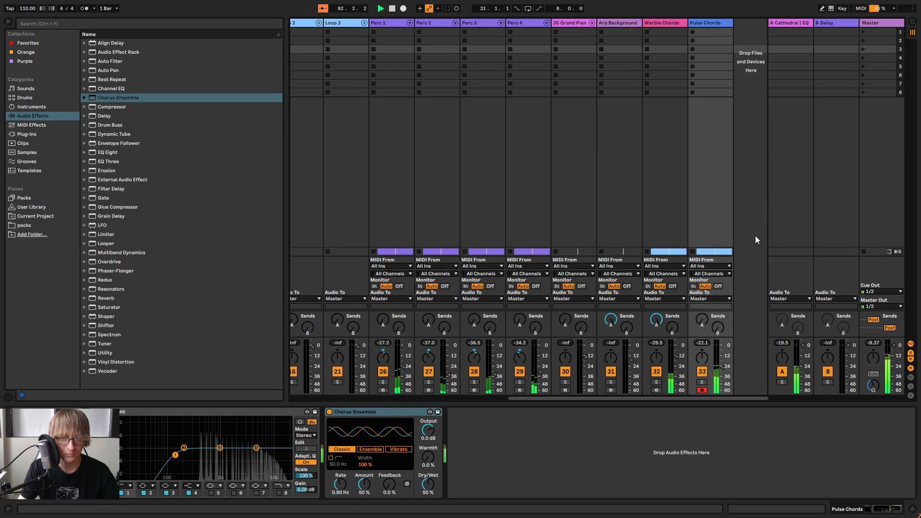
Review the end of the arrangement, and play the breakdown from about bar 48
key("Tab")
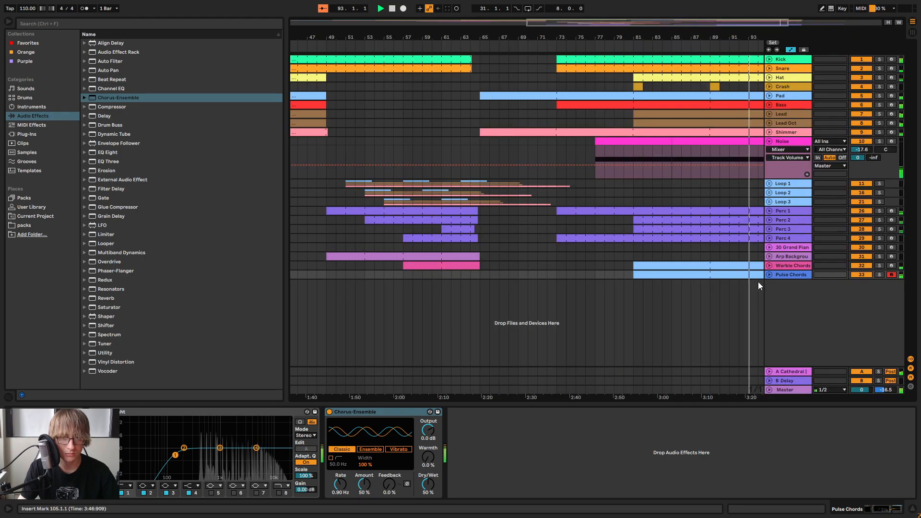
left_click(693, 292)
left_click_drag(668, 35, 669, 14)
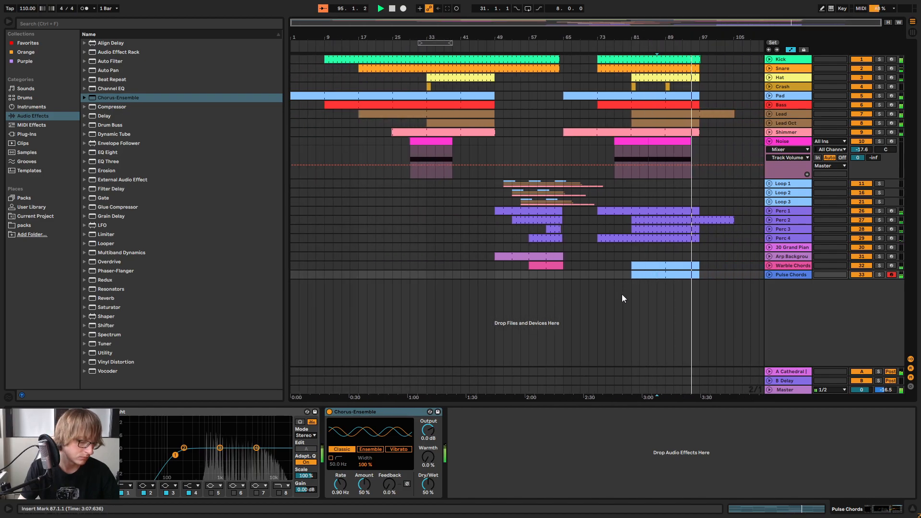
left_click(716, 274)
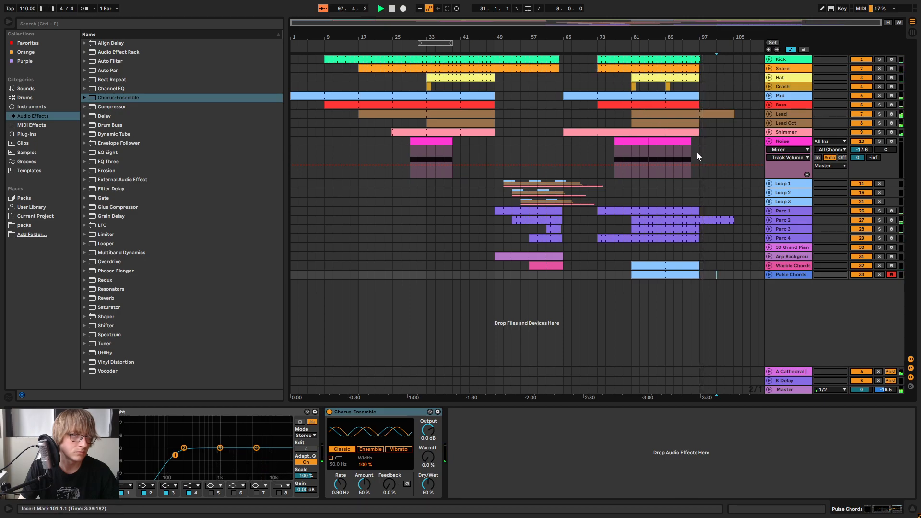
left_click(491, 46)
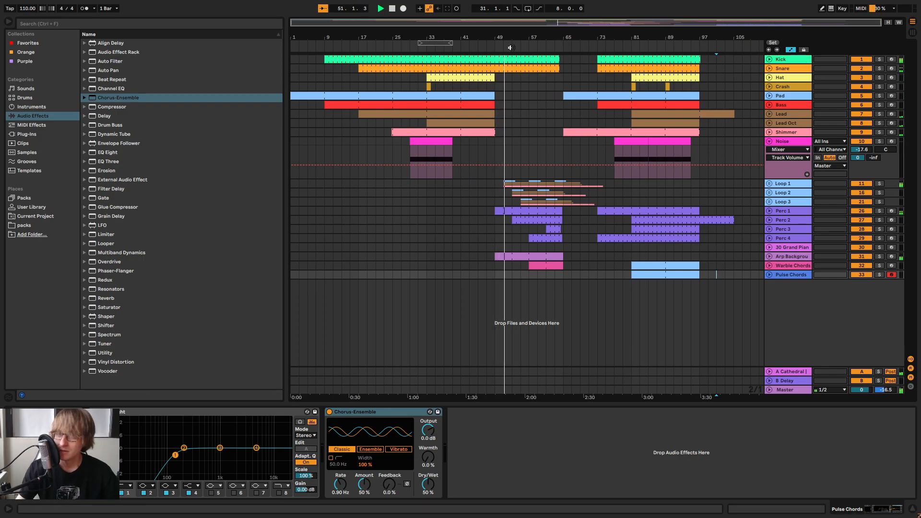
Copy the Warble Chords clips spanning bars 57 to 65 onto the Pulse Chords track at bar 57
left_click(542, 265)
left_click(530, 276)
key("ctrl+v")
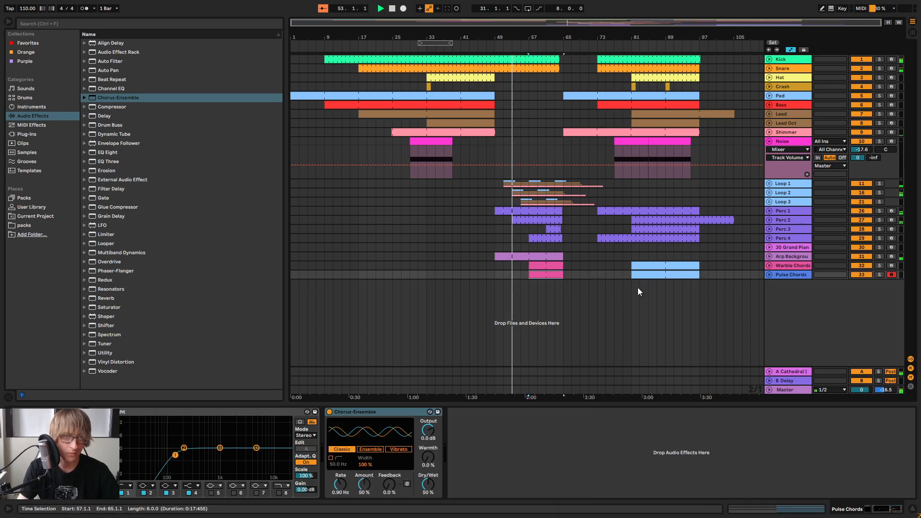
left_click(708, 276)
In the first copied Pulse Chords clip, shorten all chord notes to one bar and duplicate the first chord into bar 2
double_click(533, 276)
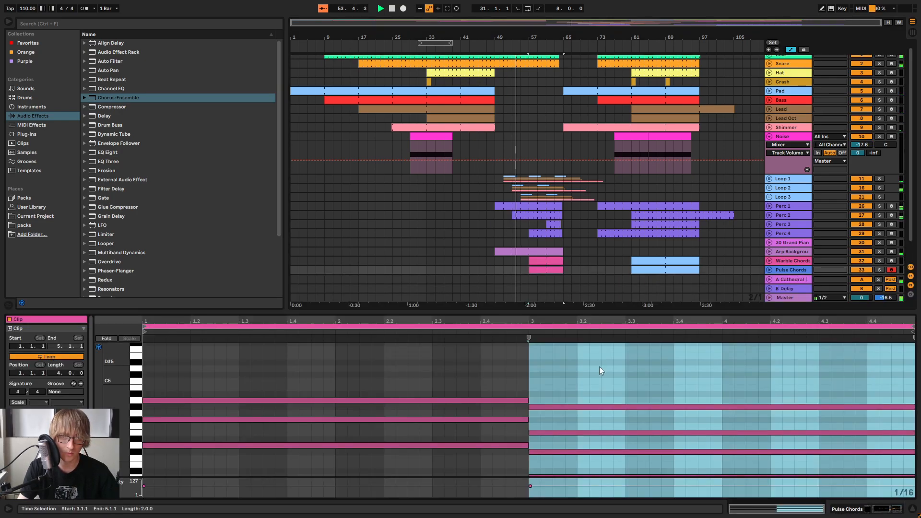
left_click(603, 381)
key("ctrl+a")
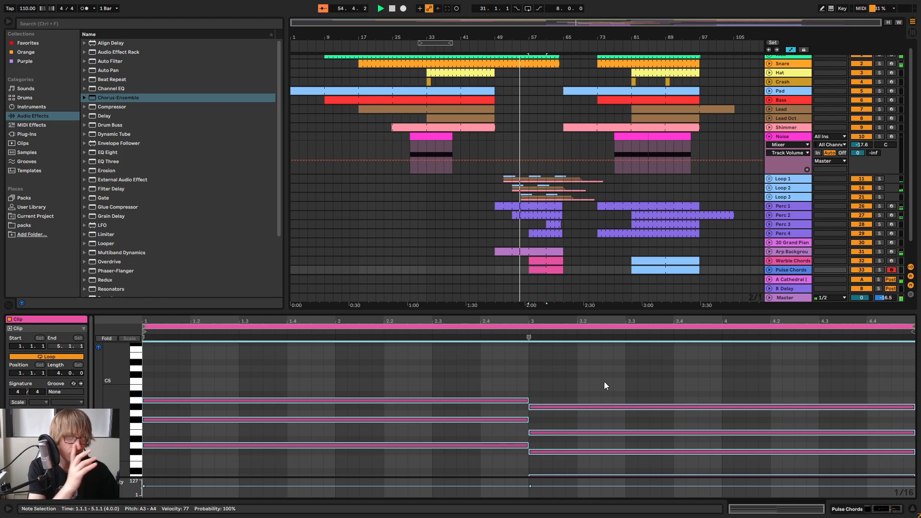
scroll(671, 205, "down", 2)
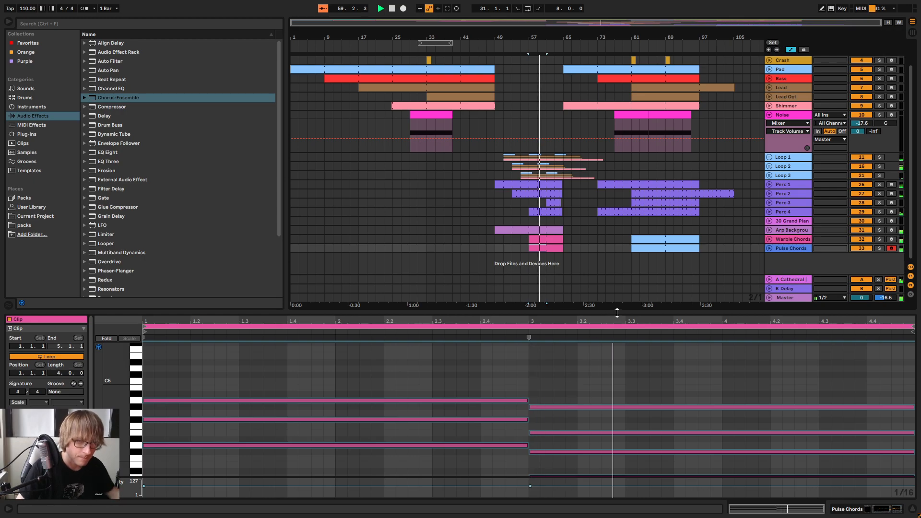
left_click_drag(616, 312, 617, 195)
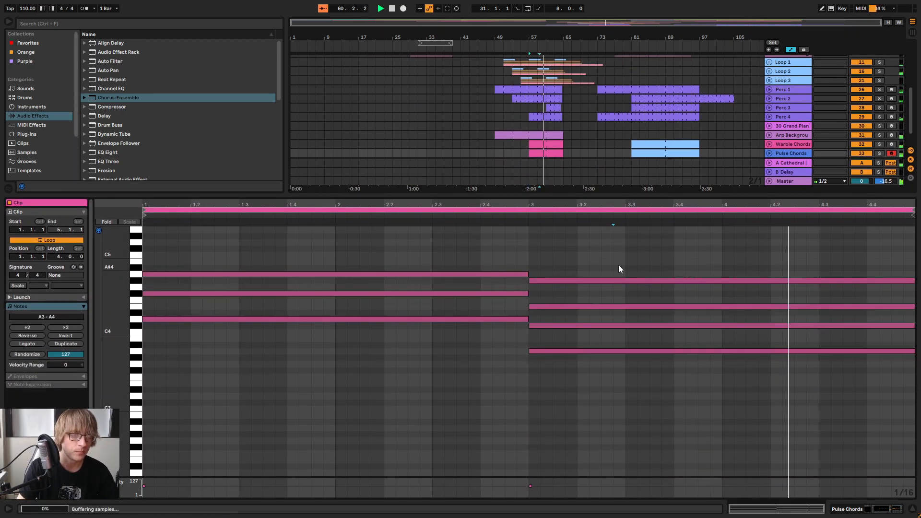
key("ctrl+a")
left_click_drag(527, 274, 302, 382)
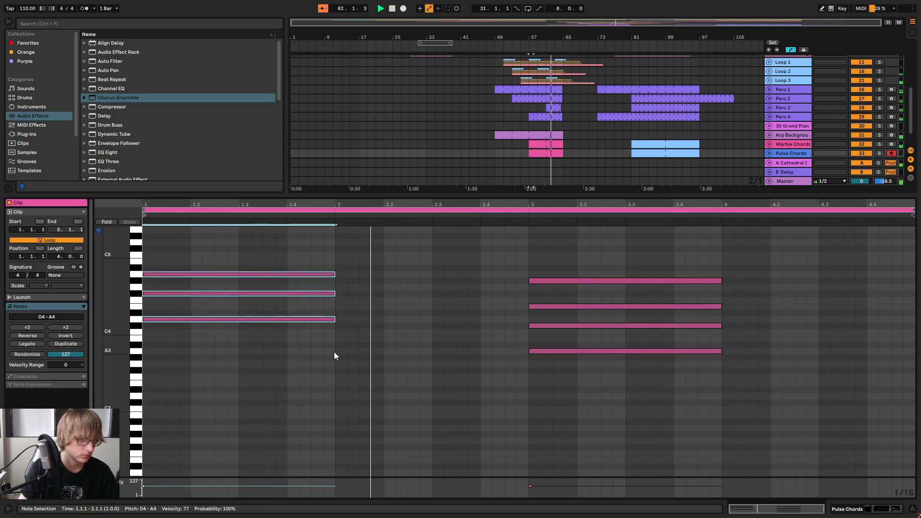
key("ctrl+d")
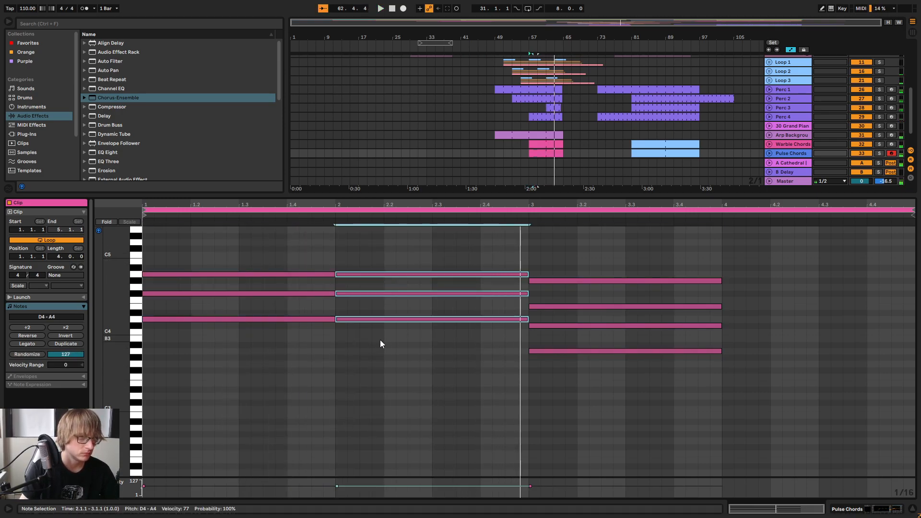
Try the duplicated bar 2 chord an octave higher, and try its lowest note at D5 and C#5
key("shift+Up")
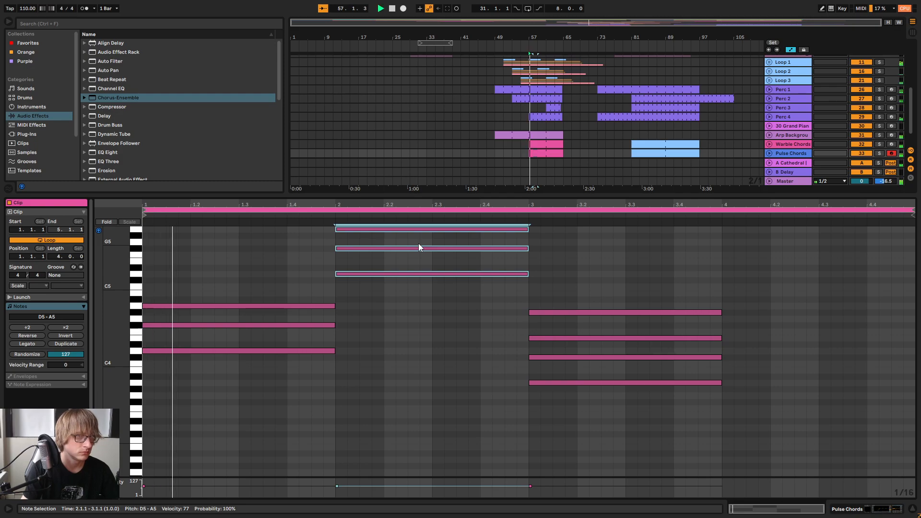
key("shift+Down")
left_click_drag(399, 370, 418, 340)
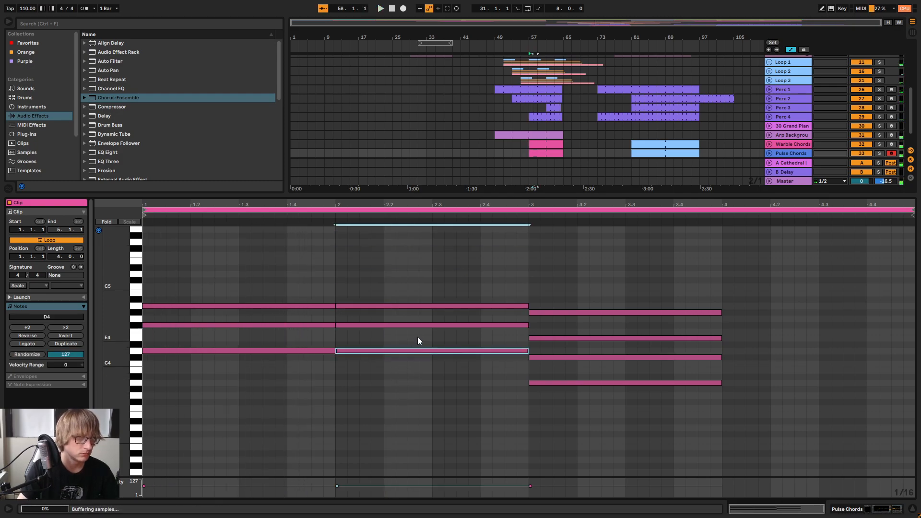
key("shift+Up")
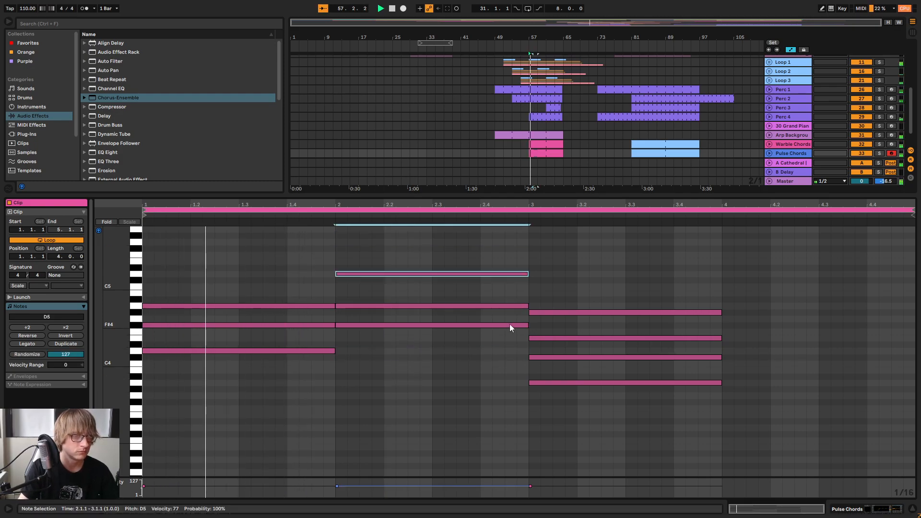
key("space")
left_click_drag(397, 252, 373, 298)
key("Down")
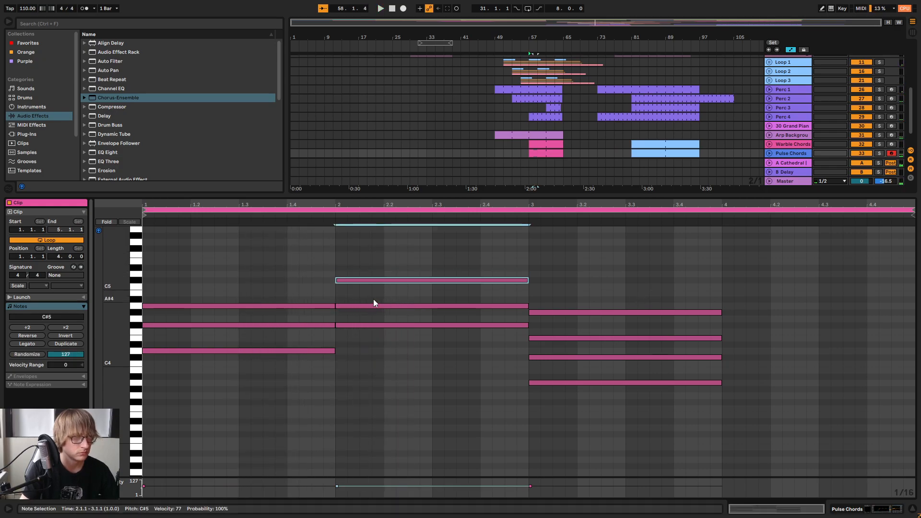
key("Up")
key("shift+Down")
Add a one-bar C#5 note above the existing chord in bar 2 of the clip
key("space")
double_click(341, 280)
left_click_drag(341, 281, 529, 299)
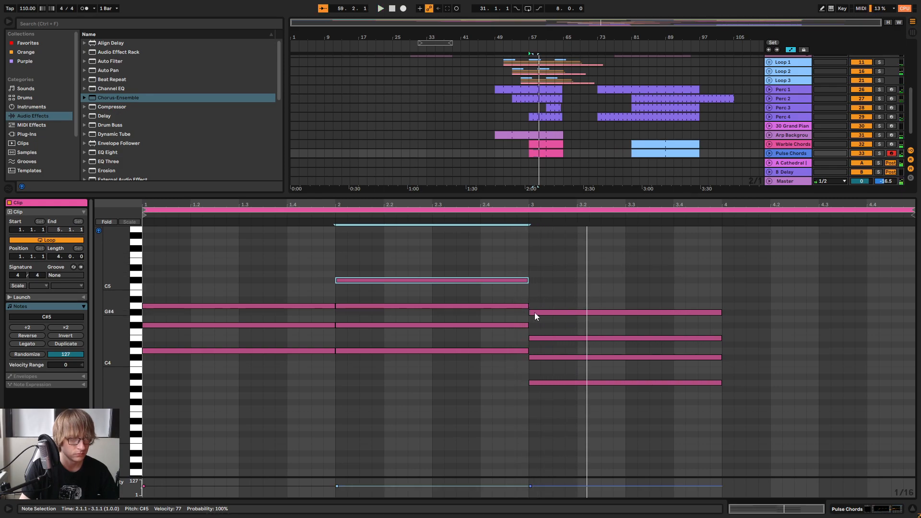
Shift the G#4 note to bar 4, extend the A3, C#4 and E4 notes through bars 3 and 4, and play the result
left_click_drag(534, 312, 731, 315)
left_click(680, 330)
left_click_drag(680, 331, 722, 379)
left_click_drag(720, 337, 791, 338)
key("space")
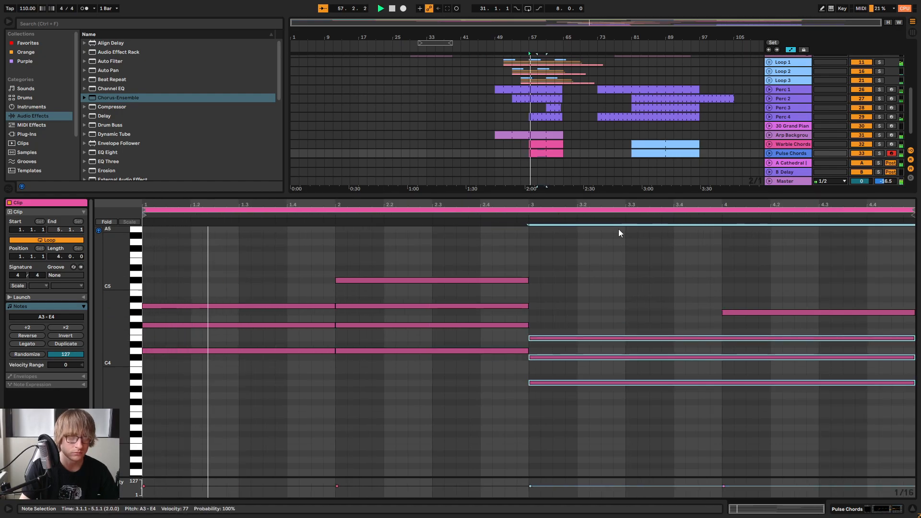
Extend the D4, F#4 and A4 notes of the first chord across bars 1 and 2
left_click(613, 283)
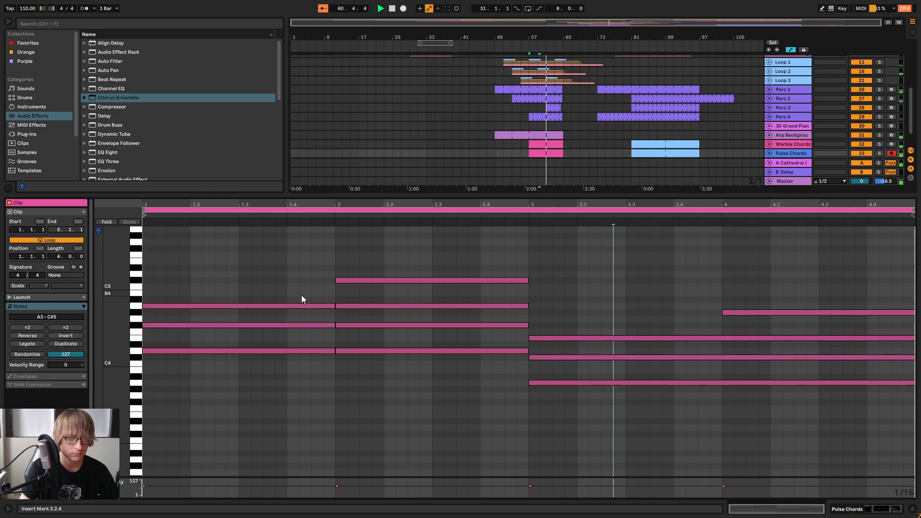
left_click_drag(306, 292, 307, 362)
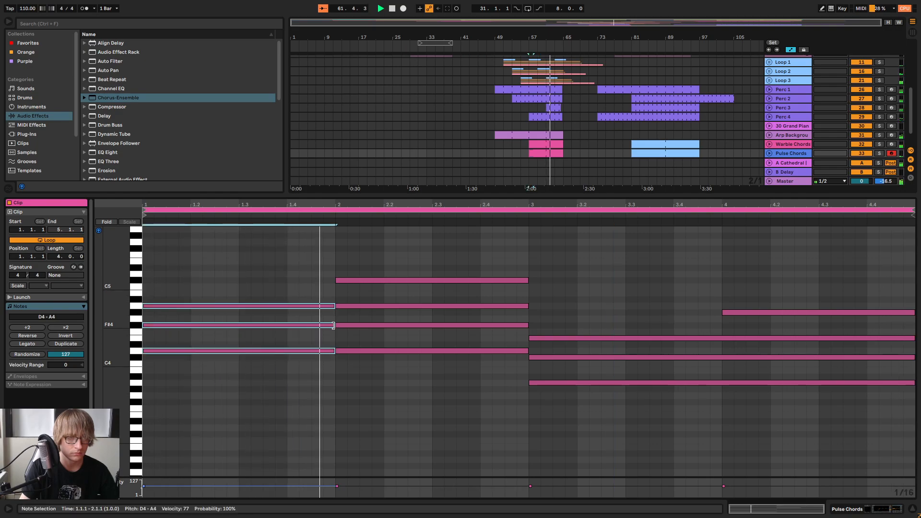
left_click_drag(334, 324, 524, 340)
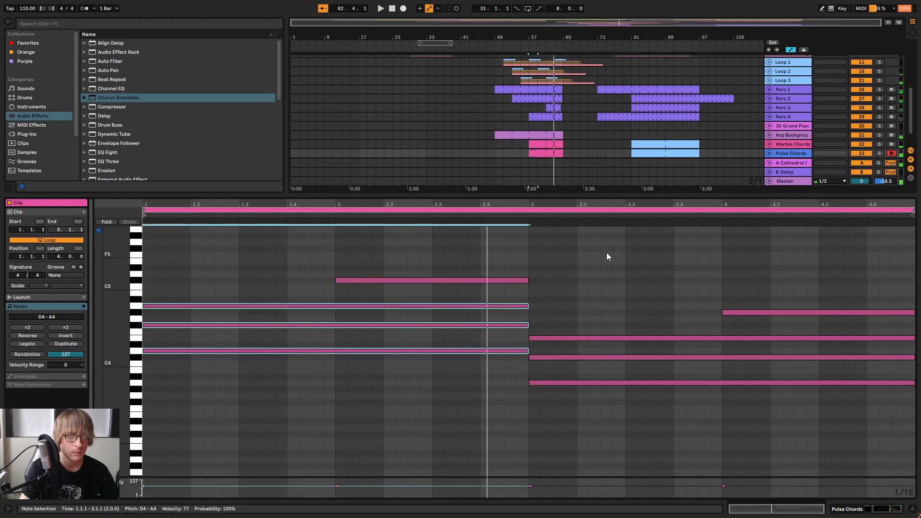
Unfold the Warble Chords and Pulse Chords tracks and reopen the first Pulse Chords clip at bar 57
left_click(622, 143)
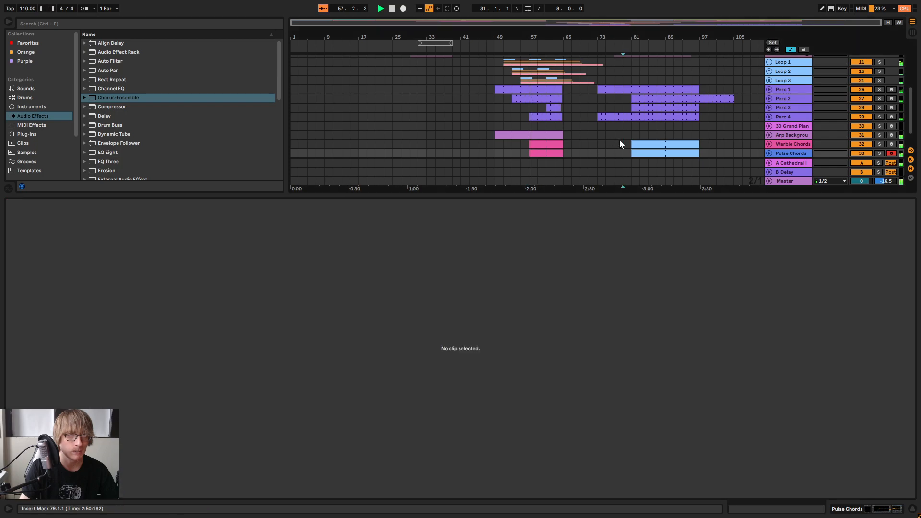
left_click(769, 144)
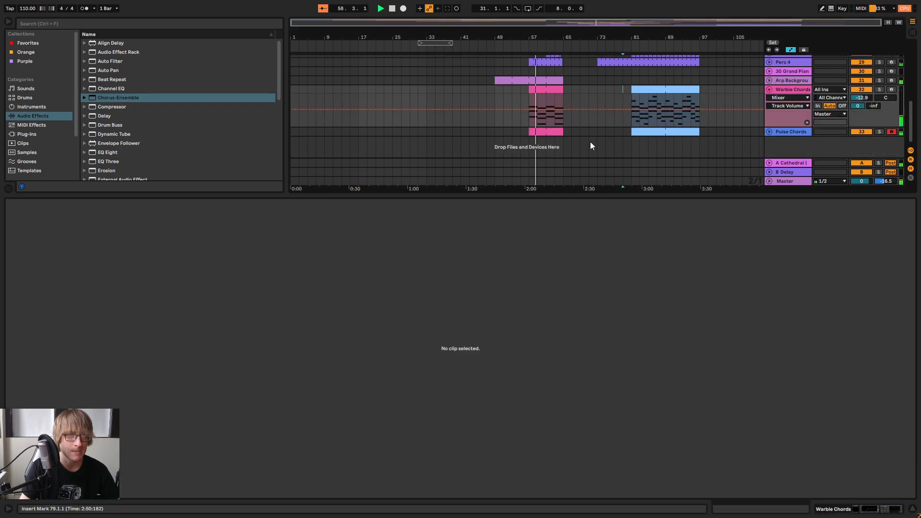
left_click(769, 133)
left_click(548, 99)
left_click(676, 289)
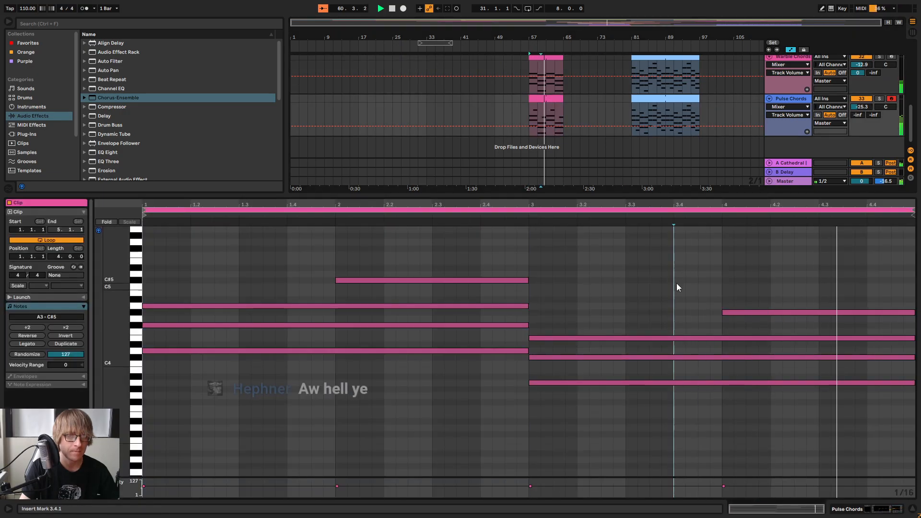
Extend the start of the G#4 note back to bar 3 so it spans bars 3 and 4
left_click_drag(110, 296, 129, 295)
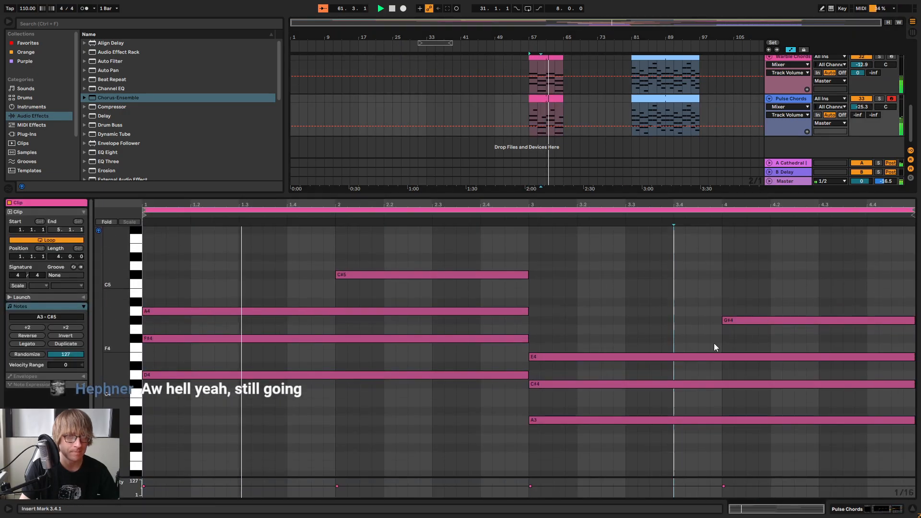
left_click_drag(724, 320, 529, 315)
left_click(639, 295)
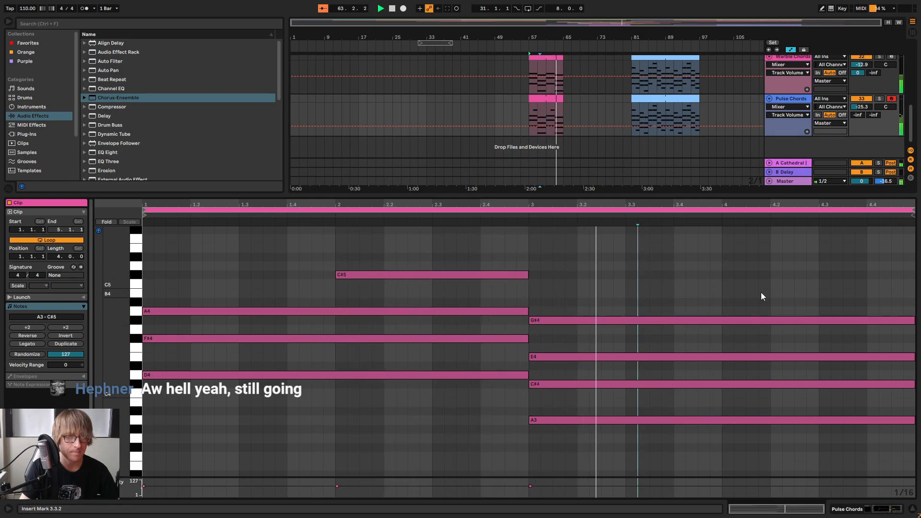
Add a B4 note at the start of bar 4, lengthen it to the full bar, and play the clip
key("space")
double_click(727, 292)
key("space")
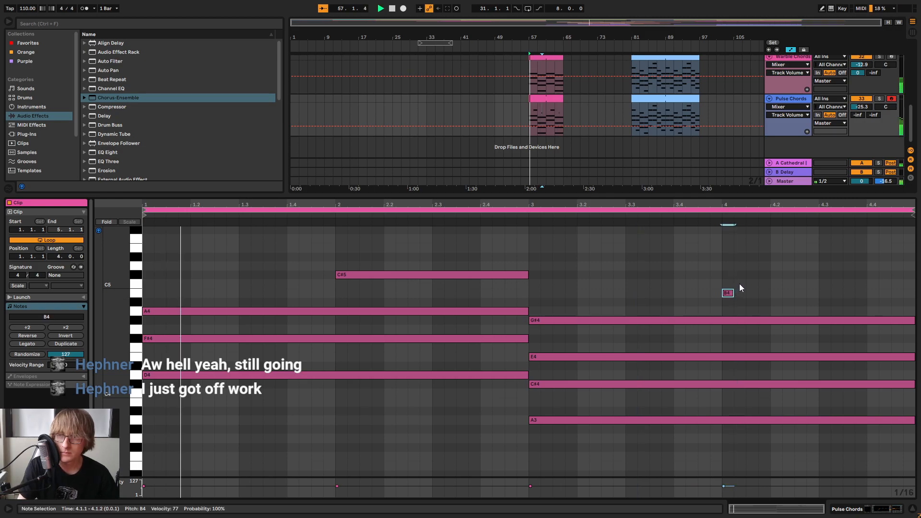
left_click(789, 282)
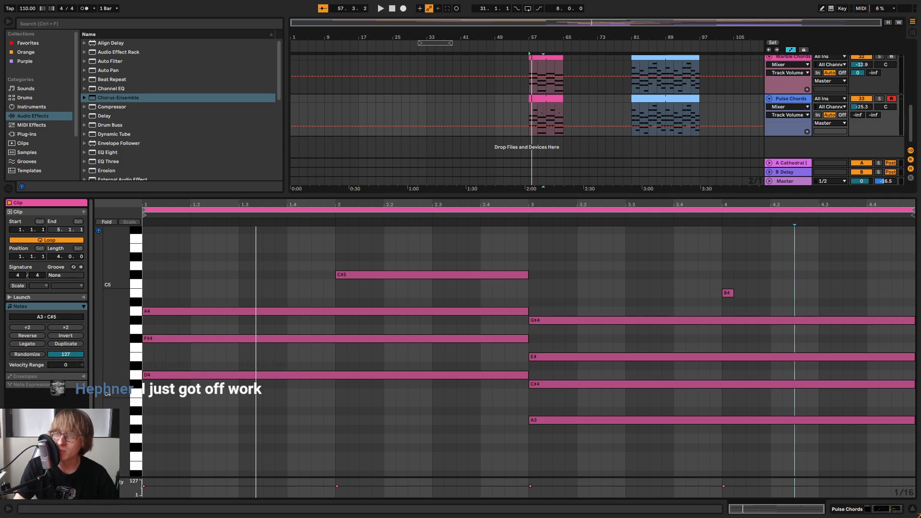
left_click(736, 277)
left_click_drag(732, 294, 812, 297)
key("space")
double_click(727, 203)
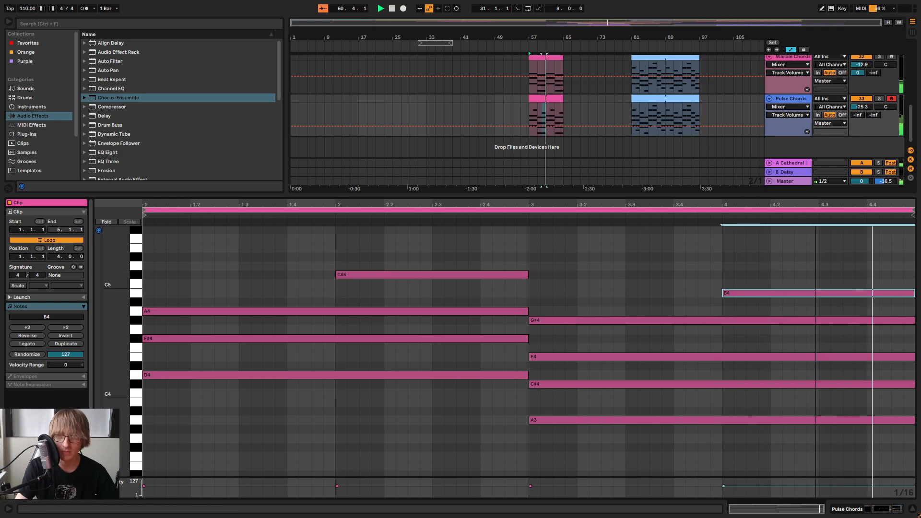
Shrink the clip editor to enlarge the arrangement, and fold the Pulse Chords and Warble Chords tracks
left_click_drag(719, 197, 718, 384)
left_click(769, 295)
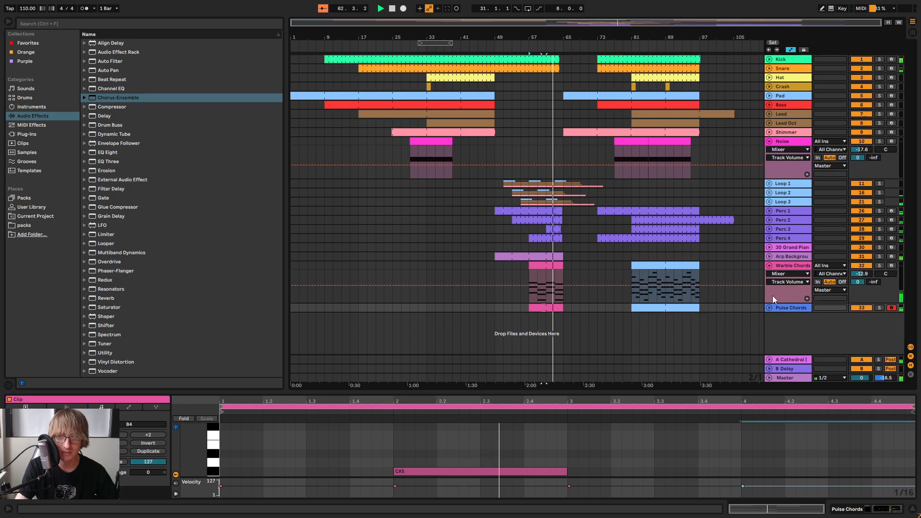
left_click(769, 266)
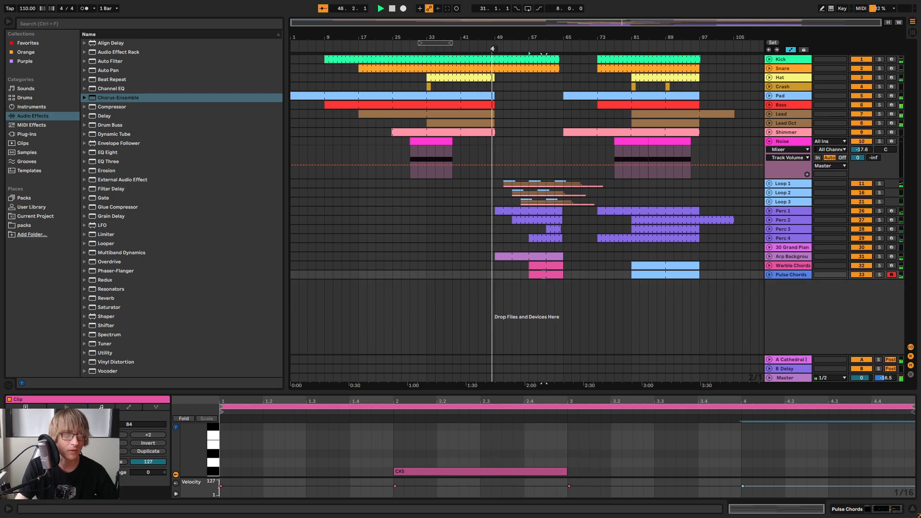
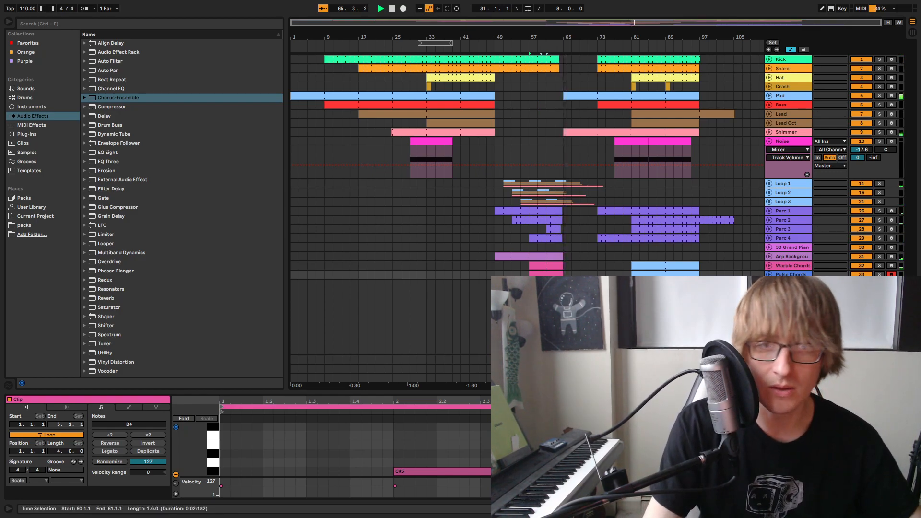
Play the arrangement from bar 61 through the transition and inspect the notes in the Warble Chords and Pulse Chords tracks
left_click(622, 274)
key("space")
left_click(544, 45)
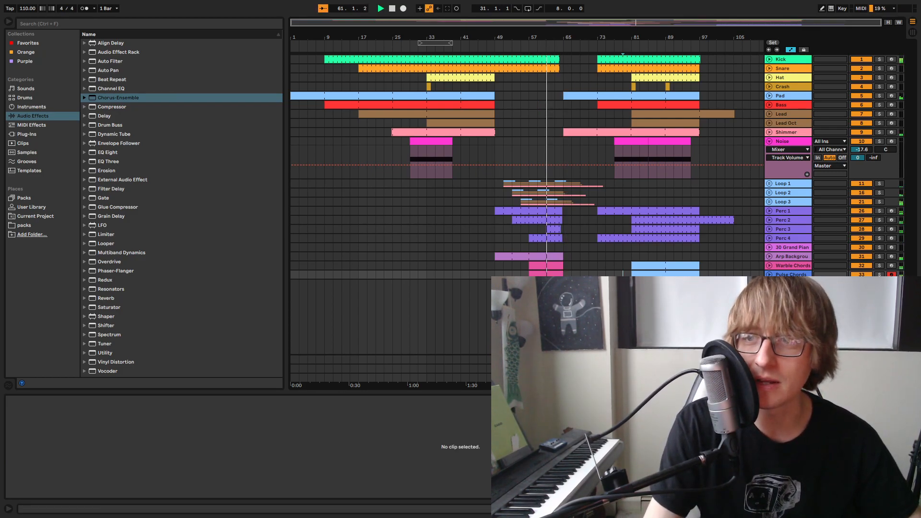
left_click_drag(560, 35, 586, 194)
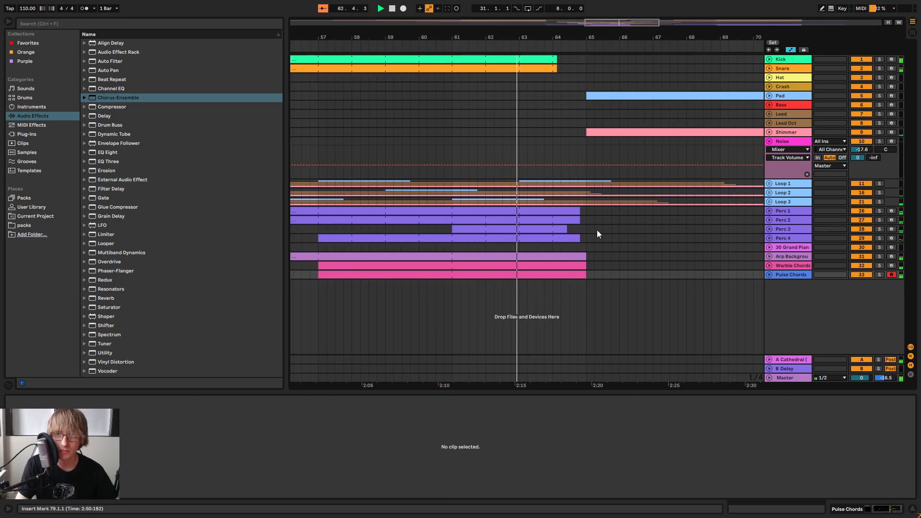
left_click(769, 275)
left_click(768, 265)
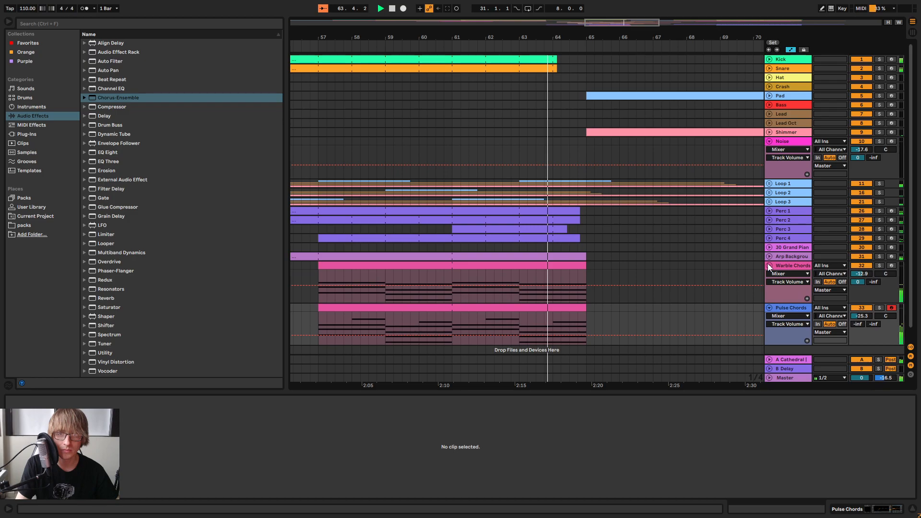
left_click(768, 265)
left_click(770, 274)
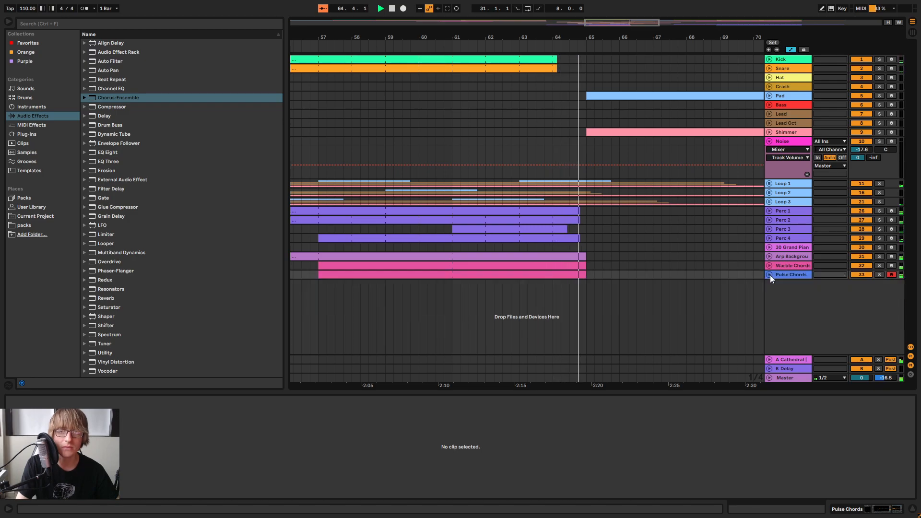
Add an Auto Filter after the Chorus-Ensemble on the Pulse Chords track and set its resonance to 0%
left_click(790, 275)
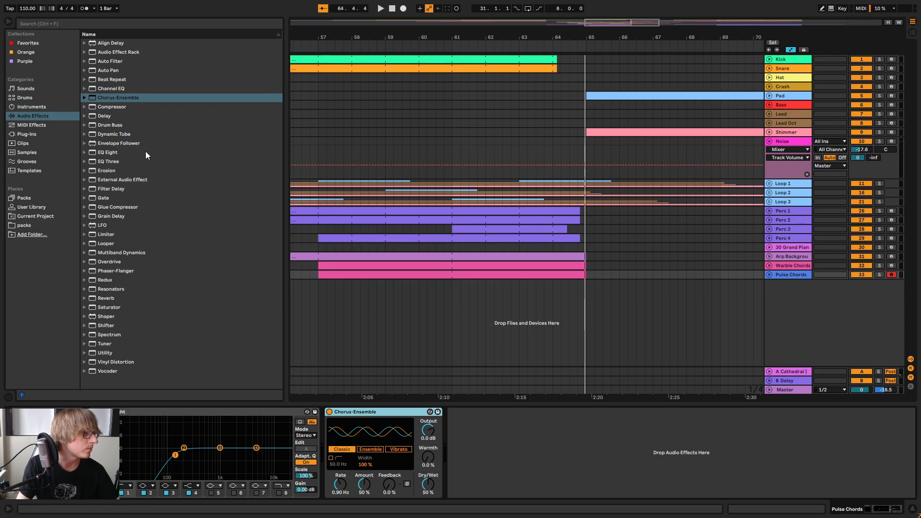
left_click_drag(114, 64, 771, 451)
mouse_move(576, 451)
left_mouse_down()
mouse_move(565, 450)
mouse_move(569, 463)
left_mouse_up()
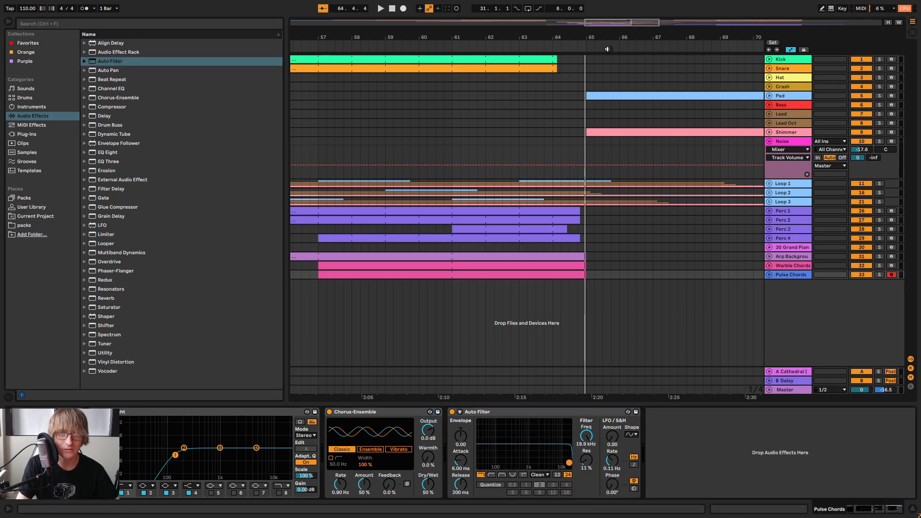
left_click(547, 46)
mouse_move(569, 462)
left_mouse_down()
mouse_move(548, 445)
mouse_move(518, 448)
mouse_move(568, 467)
left_mouse_up()
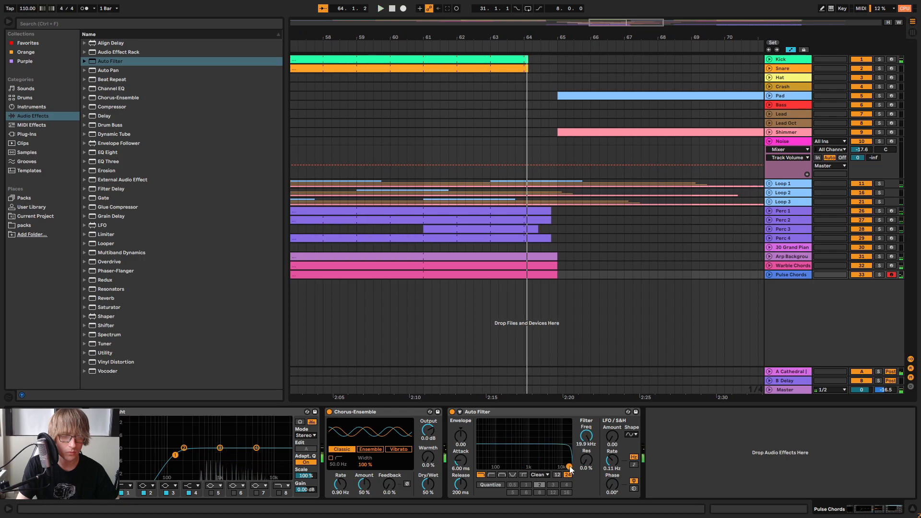
Move the eight-bar loop region so that it starts at bar 63, just before the transition
key("space")
left_click_drag(678, 38, 482, 40)
left_click(582, 47)
left_click_drag(578, 34, 763, 36)
left_click(571, 47)
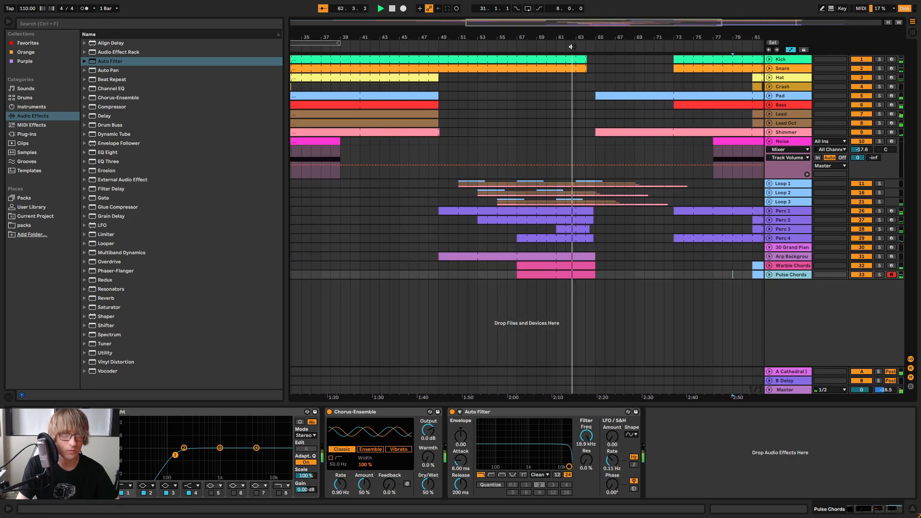
left_click_drag(549, 40, 556, 15)
left_click_drag(433, 43, 569, 80)
Audition the Pulse Chords transition from bar 63, sweeping the Auto Filter frequency down and comparing the sound with the filter off and on
key("space")
key("space")
left_click_drag(568, 468, 539, 467)
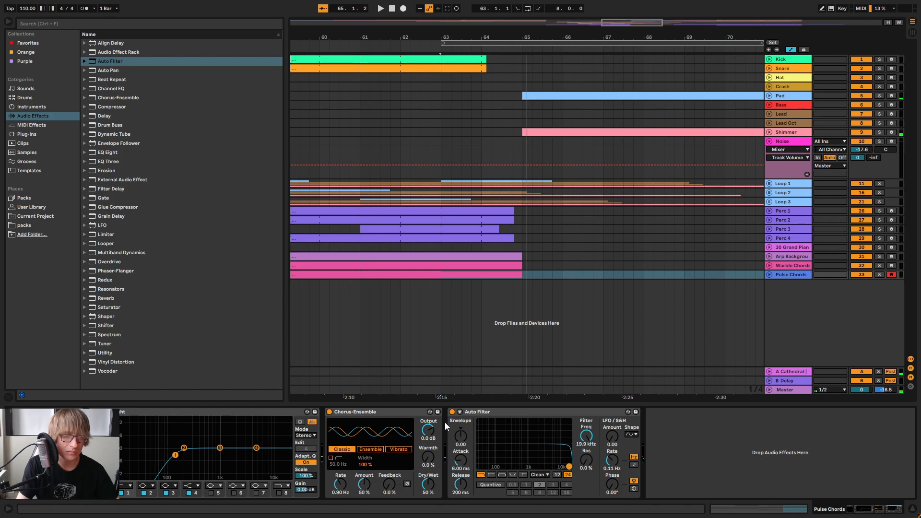
left_click(452, 412)
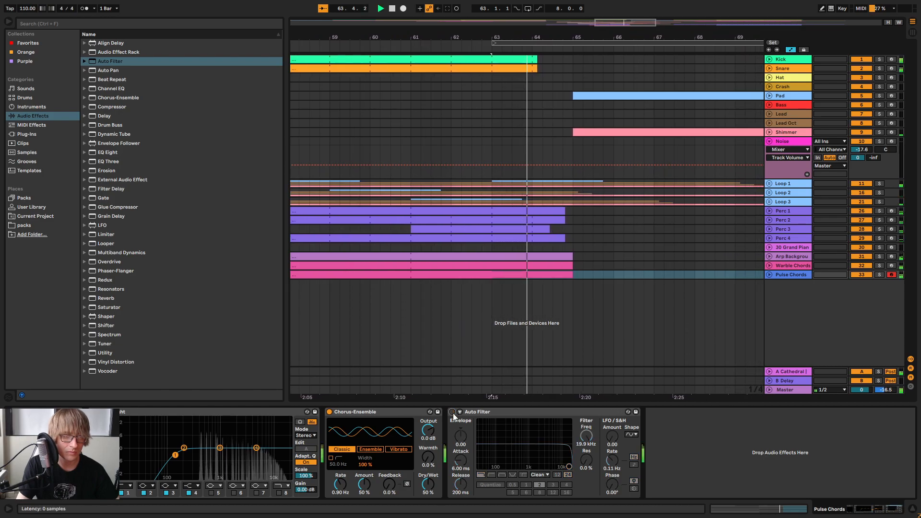
left_click(452, 412)
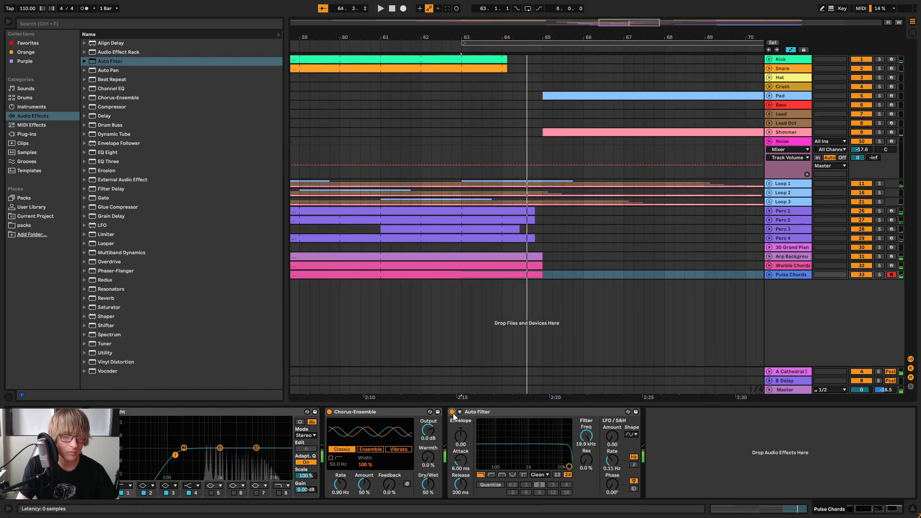
left_click(452, 411)
left_click(452, 412)
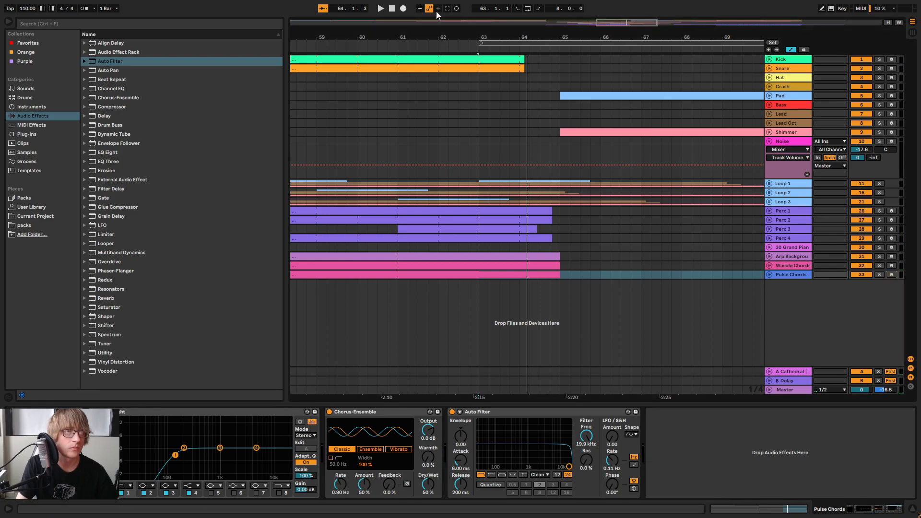
Try to record a downward Auto Filter frequency sweep on Pulse Chords, starting at bar 63
left_click(503, 43)
left_click(403, 9)
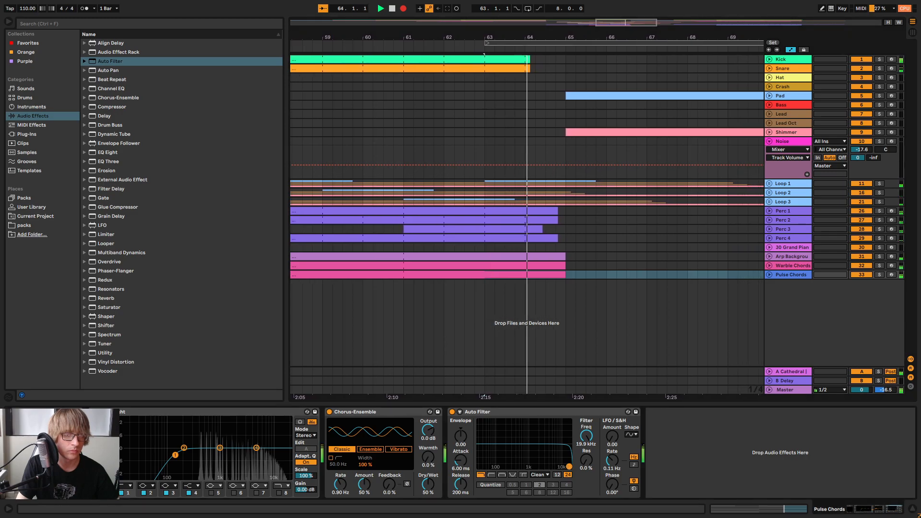
left_click_drag(569, 467, 518, 450)
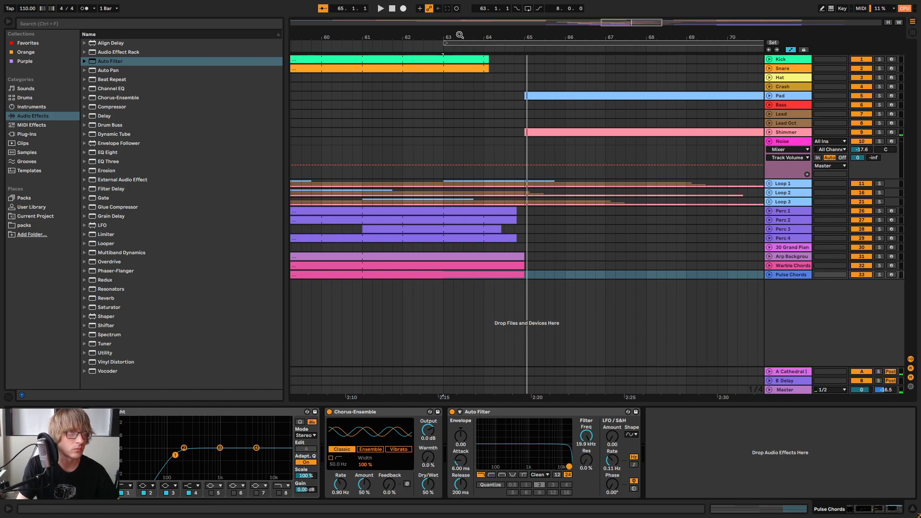
Set the resonance of the Pulse Chords Auto Filter to 15%
left_click(403, 9)
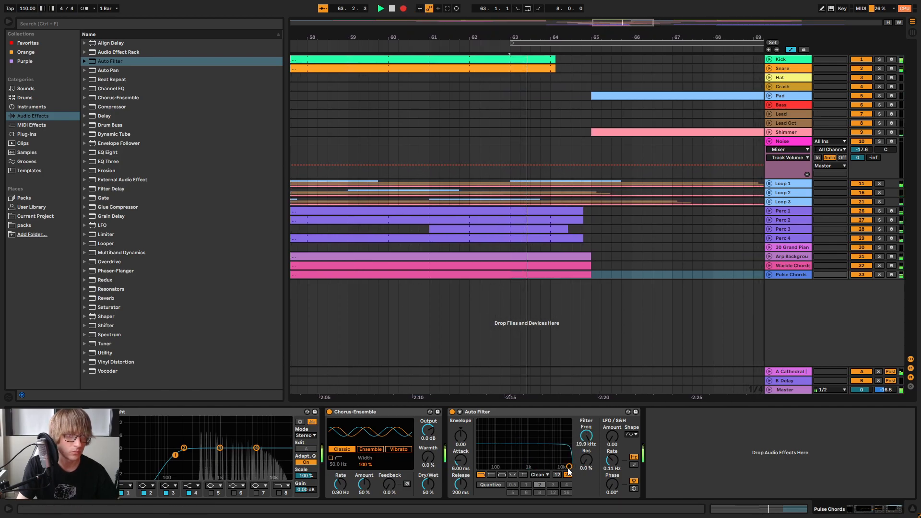
left_click_drag(589, 463, 589, 463)
key("space")
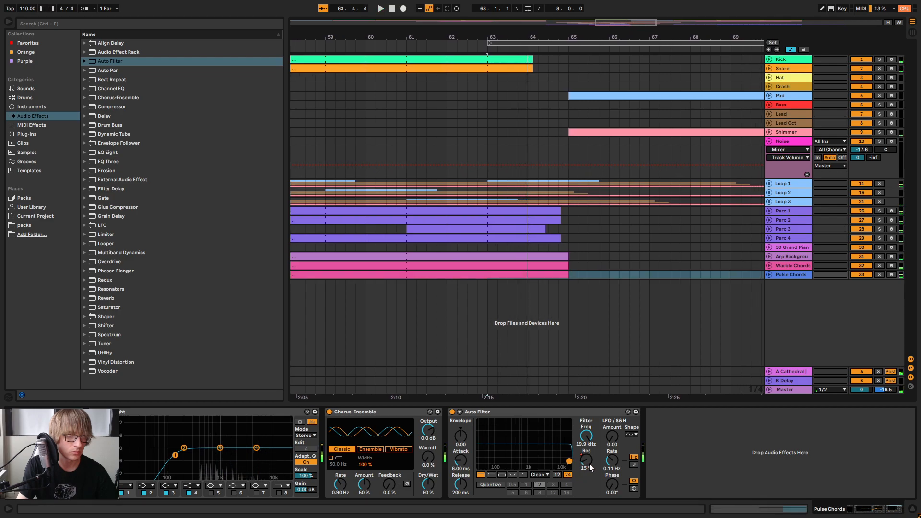
Record Pulse Chords Auto Filter automation from bar 63, sweeping the frequency down to about 347 Hz and the resonance up to about 33%
left_click(501, 42)
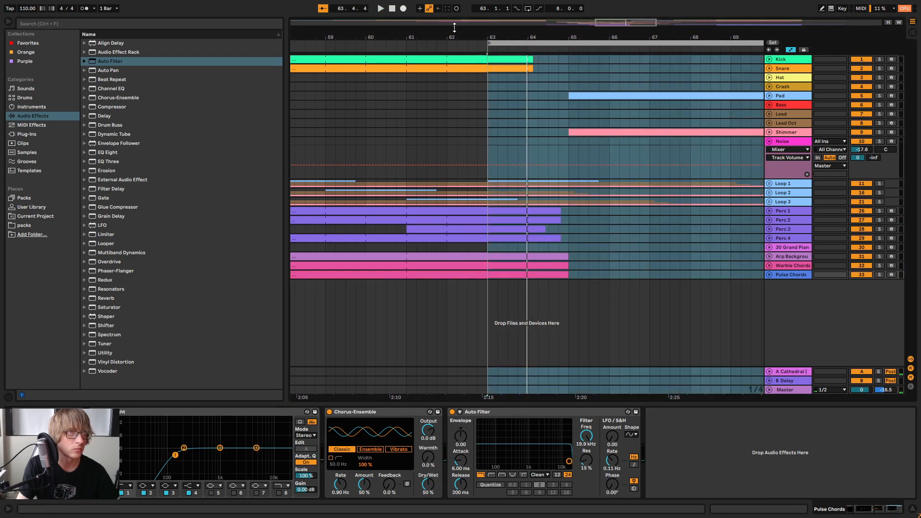
left_click(404, 9)
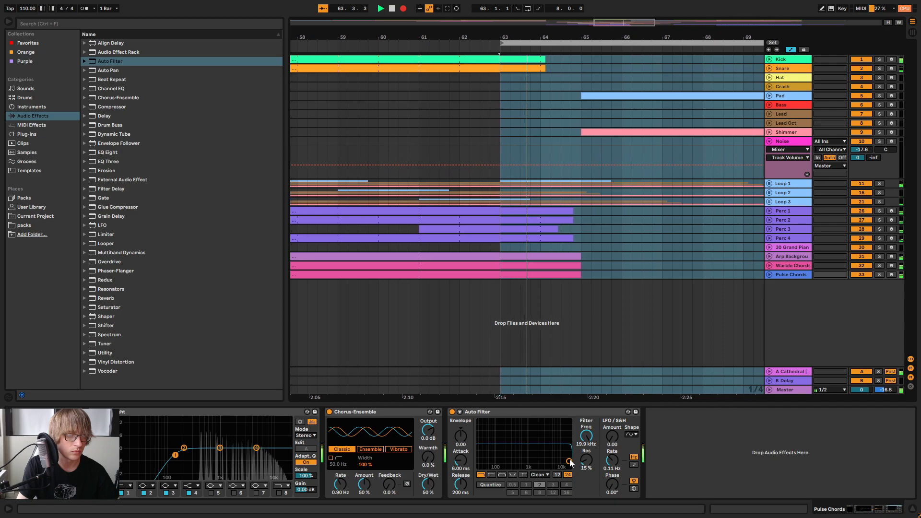
left_click_drag(568, 461, 514, 453)
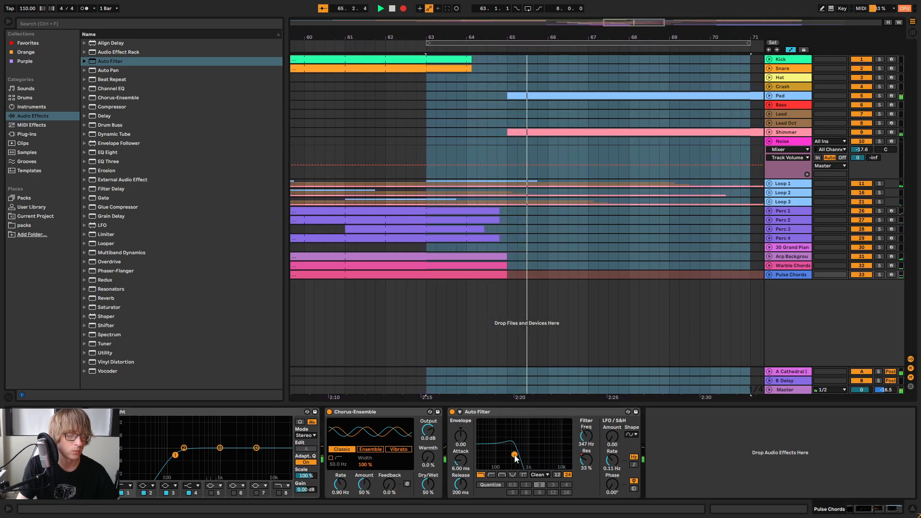
key("space")
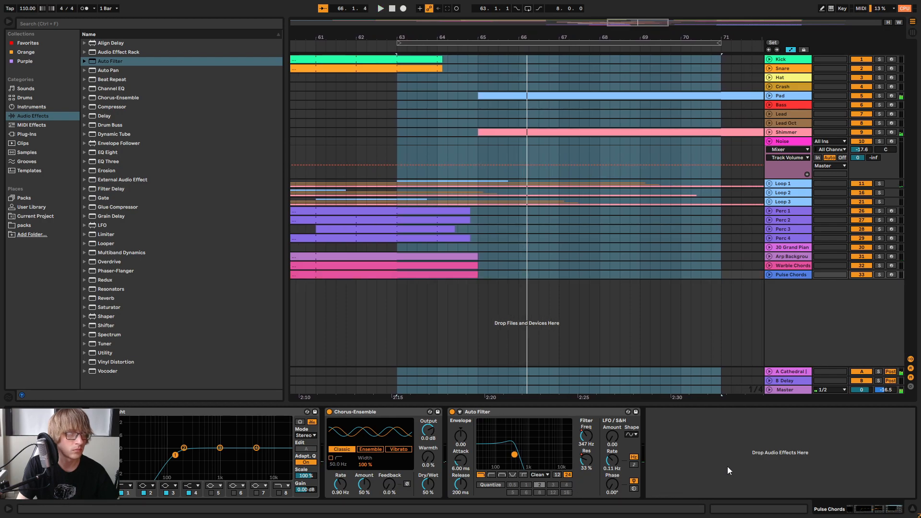
Copy the automated Auto Filter from Pulse Chords onto the Warble Chords track, after the Compressor
left_click(586, 411)
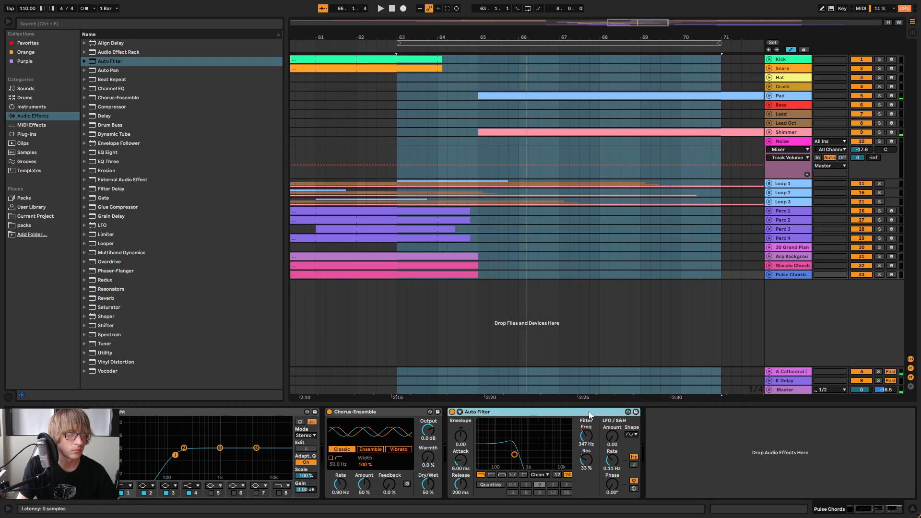
key("space")
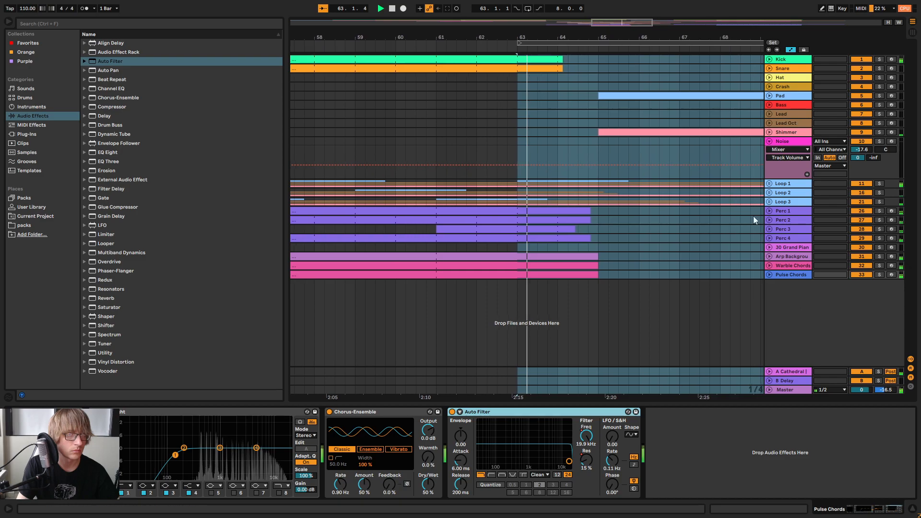
left_click(666, 238)
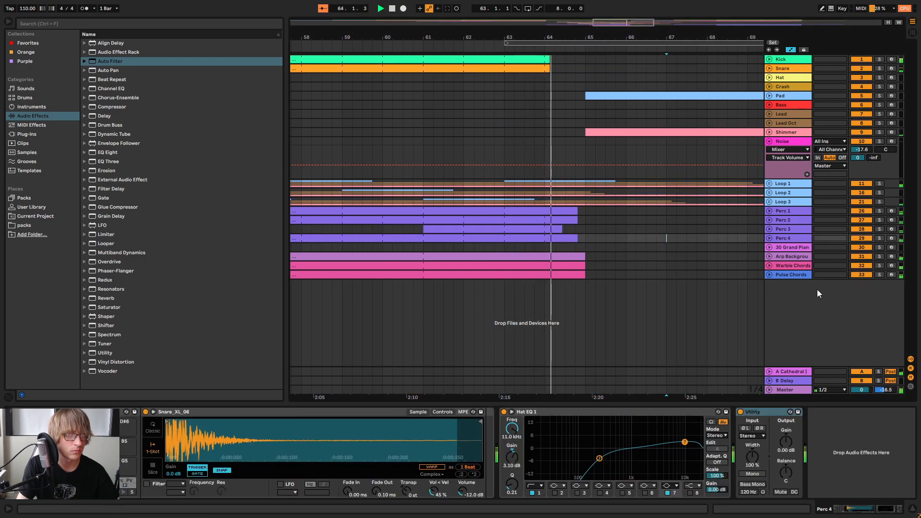
left_click(795, 265)
key("space")
right_click(703, 443)
left_click(715, 447)
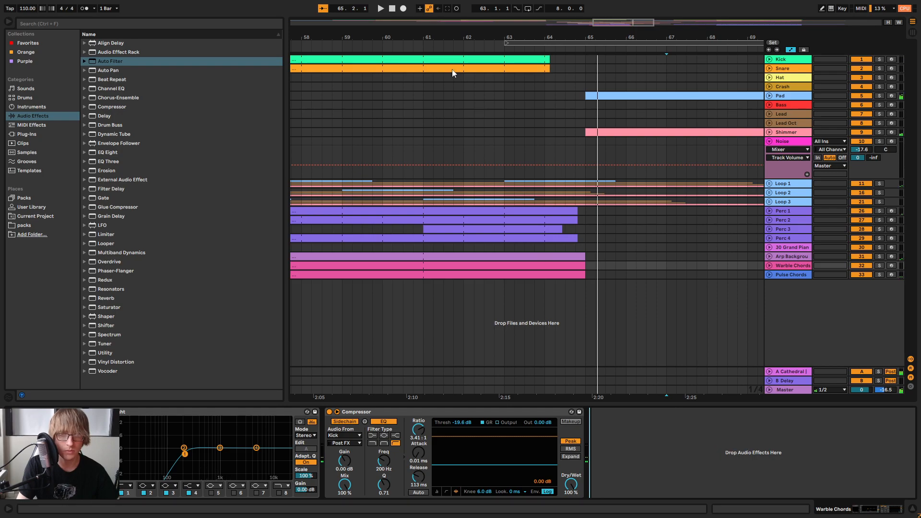
Play back the filtered transition from about bar 58 with the Warble Chords and Arp Background tracks expanded
left_click(311, 43)
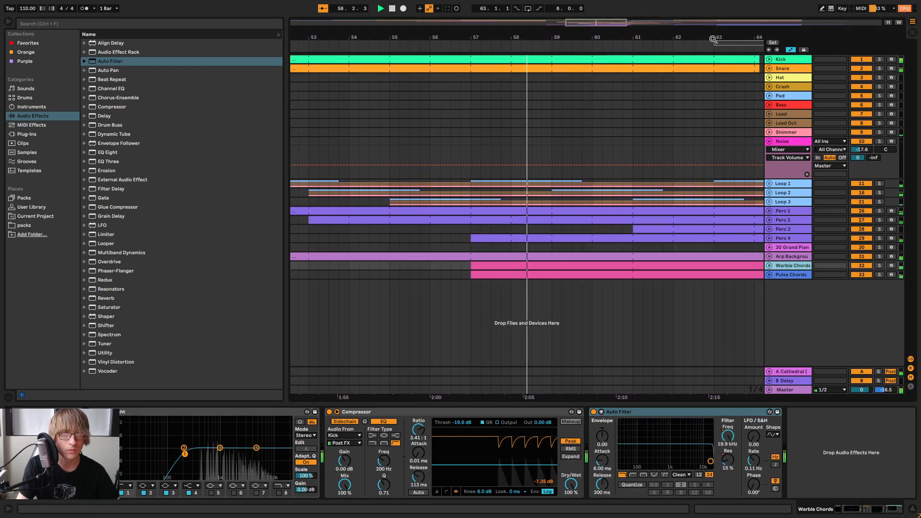
left_click_drag(715, 38, 450, 37)
left_click(769, 265)
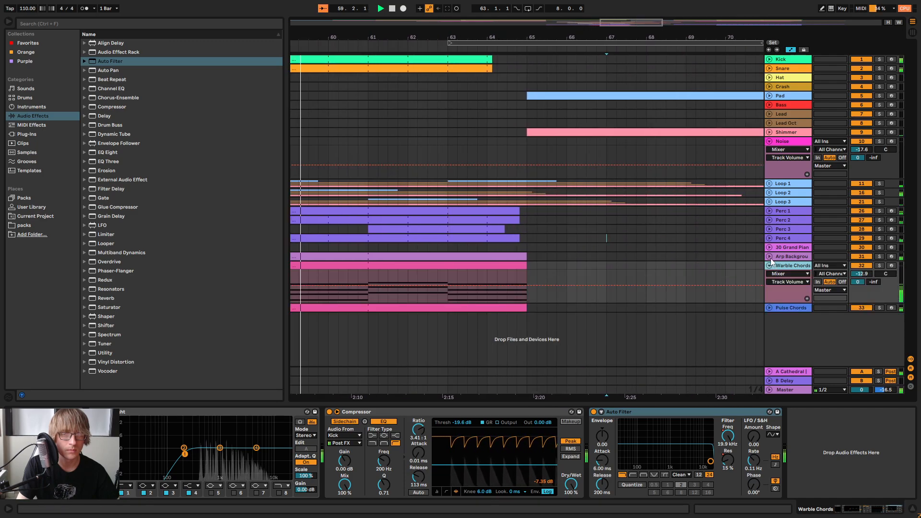
left_click(769, 256)
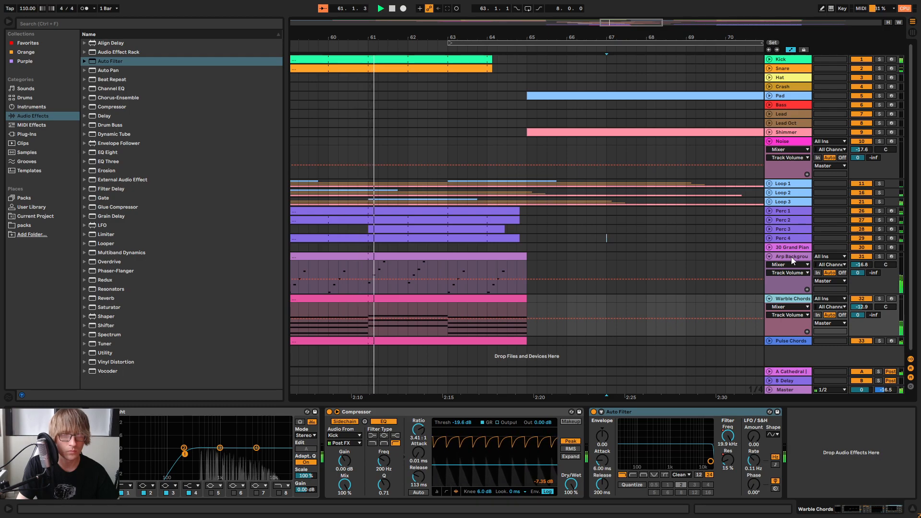
left_click_drag(447, 38, 553, 37)
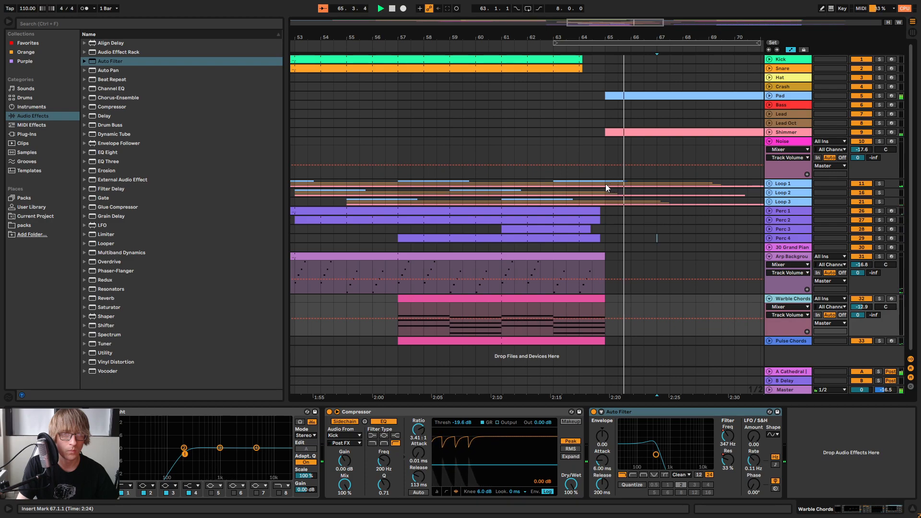
left_click(522, 44)
Automate the Device On parameter of the Pulse Chords Auto Filter so the filter is off until bar 64
left_click(785, 341)
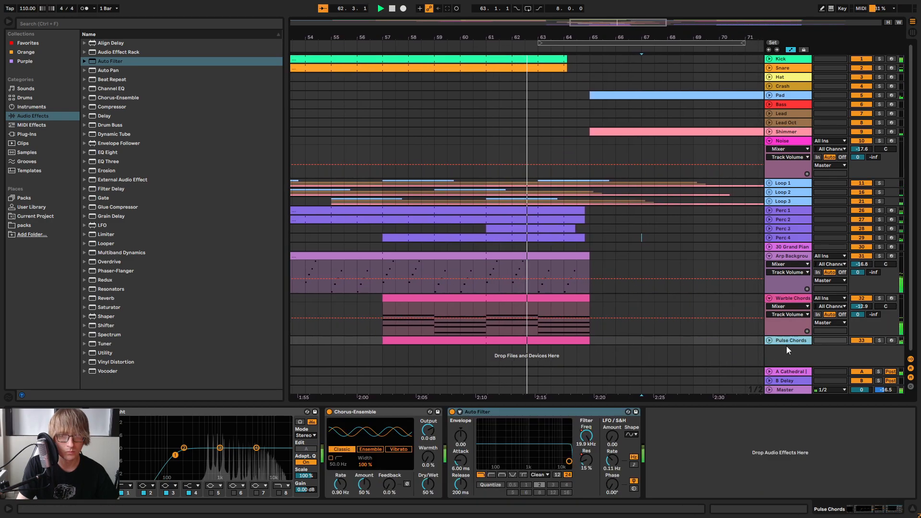
left_click(770, 341)
scroll(776, 342, "down", 2)
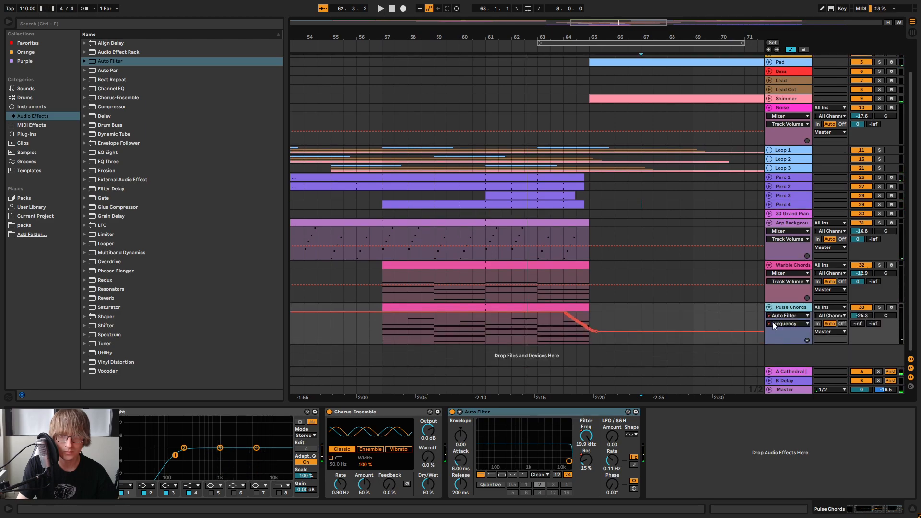
left_click(776, 316)
left_click(787, 353)
left_click(785, 324)
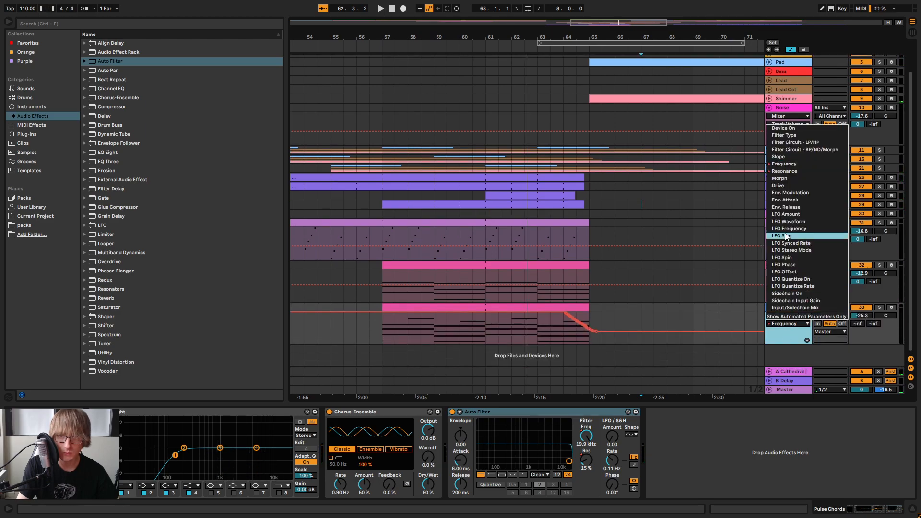
left_click(783, 128)
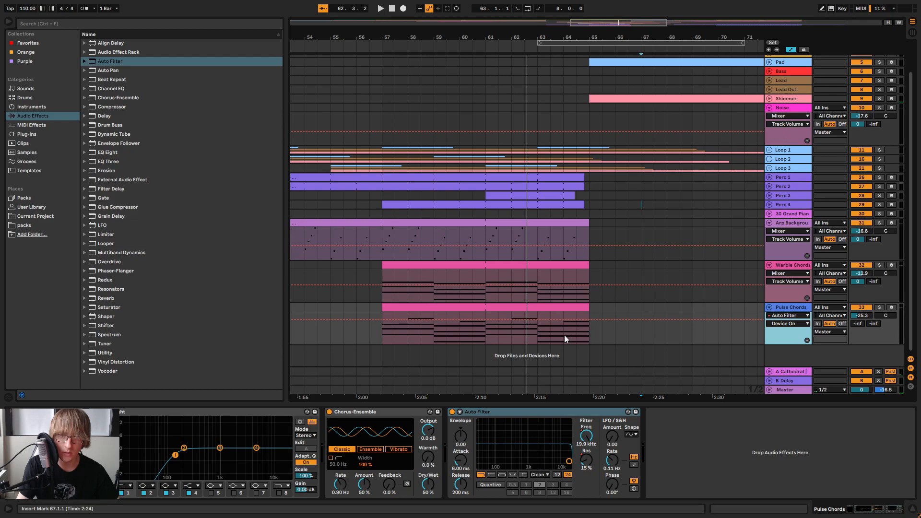
left_click_drag(559, 320, 558, 336)
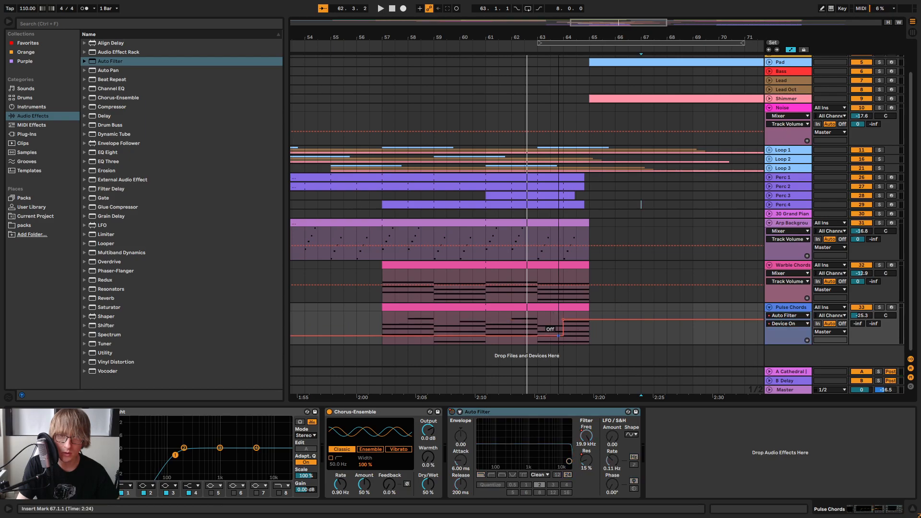
Copy the Pulse Chords Auto Filter with its on/off automation onto Warble Chords, after the existing Auto Filter
left_click(507, 413)
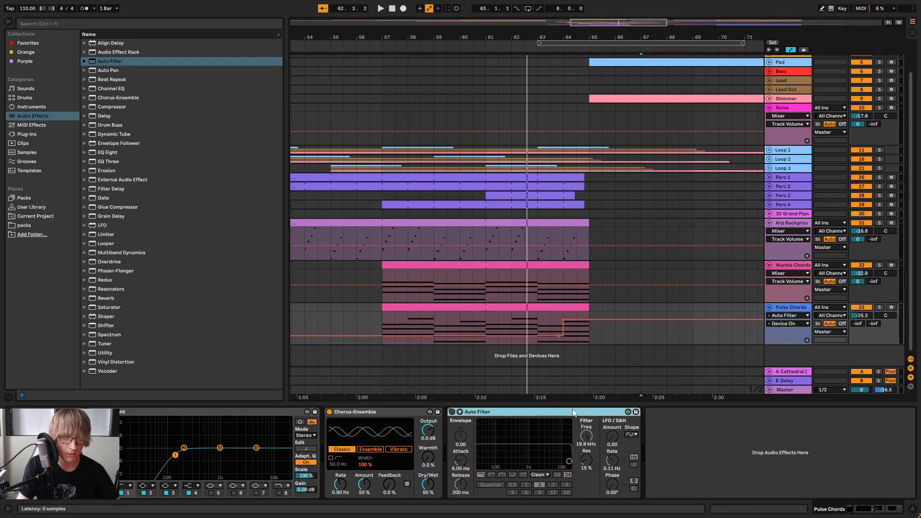
left_click(789, 269)
right_click(836, 452)
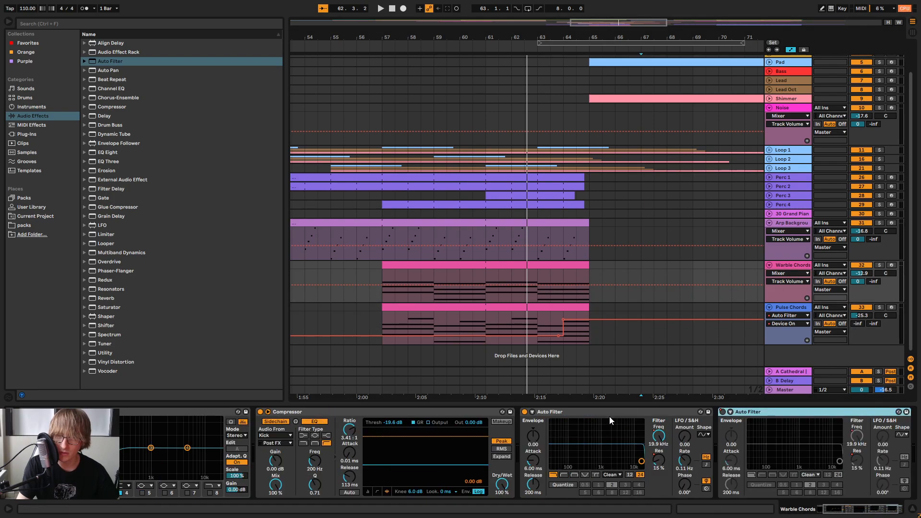
Delete the first of the two Auto Filters on Warble Chords and start playback from about bar 57
left_click(609, 416)
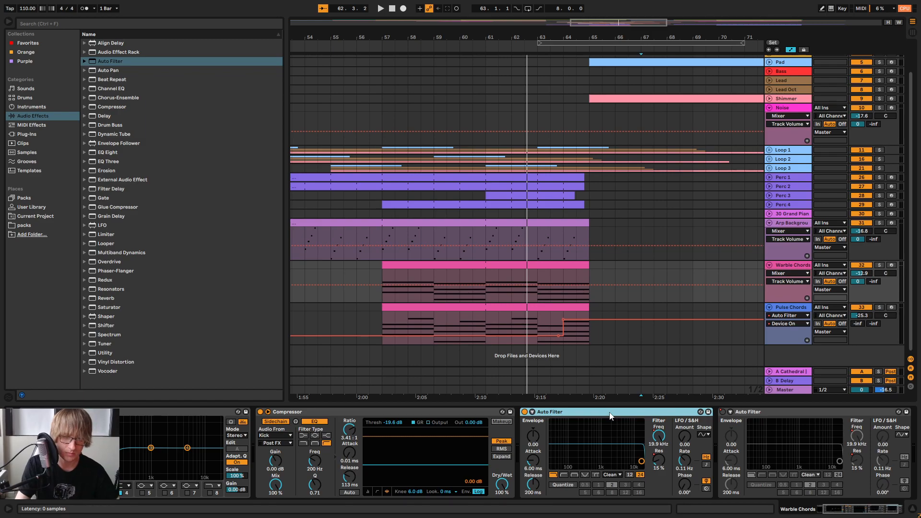
key("Delete")
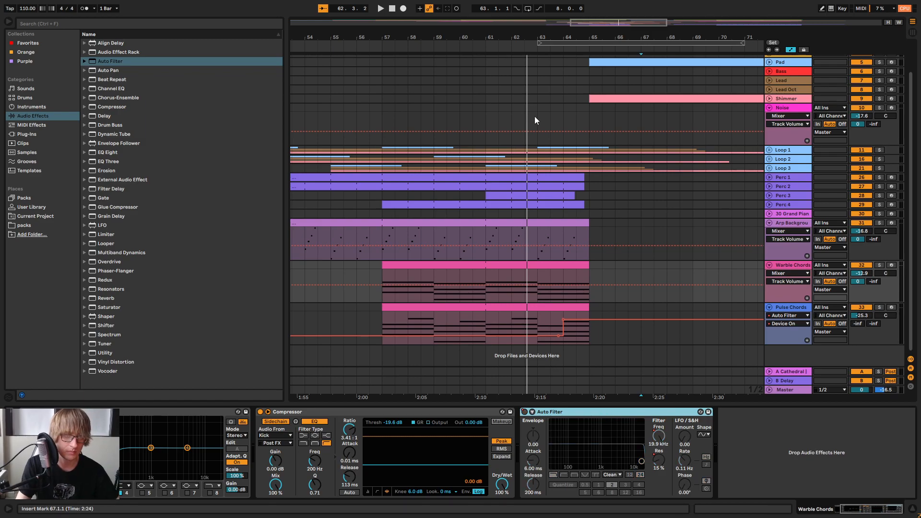
left_click(377, 45)
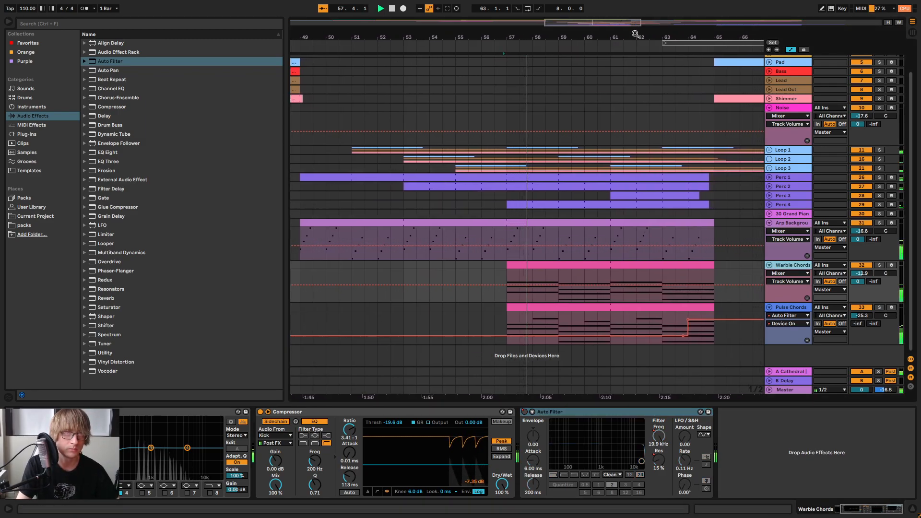
Fold the Pulse Chords, Warble Chords and Arp Background tracks in the arrangement
left_click_drag(634, 34, 634, 45)
left_click(768, 306)
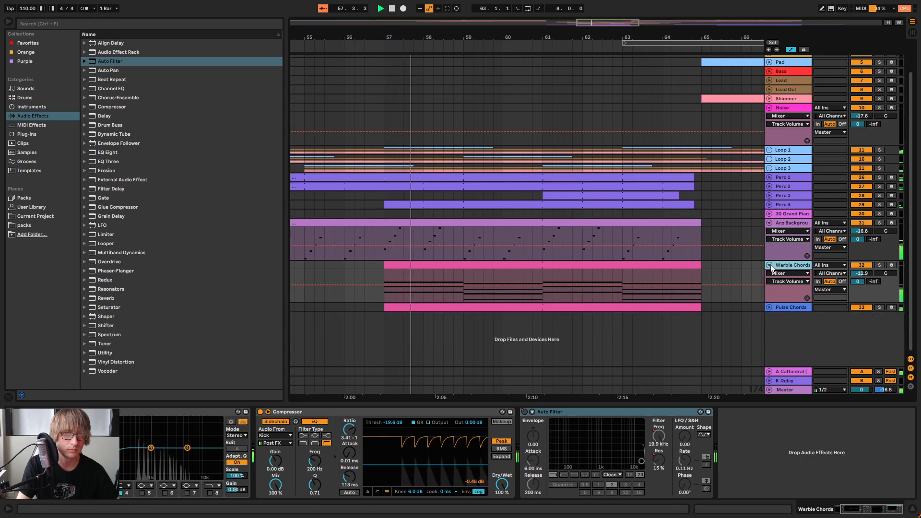
left_click(769, 264)
left_click(768, 256)
left_click_drag(572, 40, 572, 28)
left_click(665, 247)
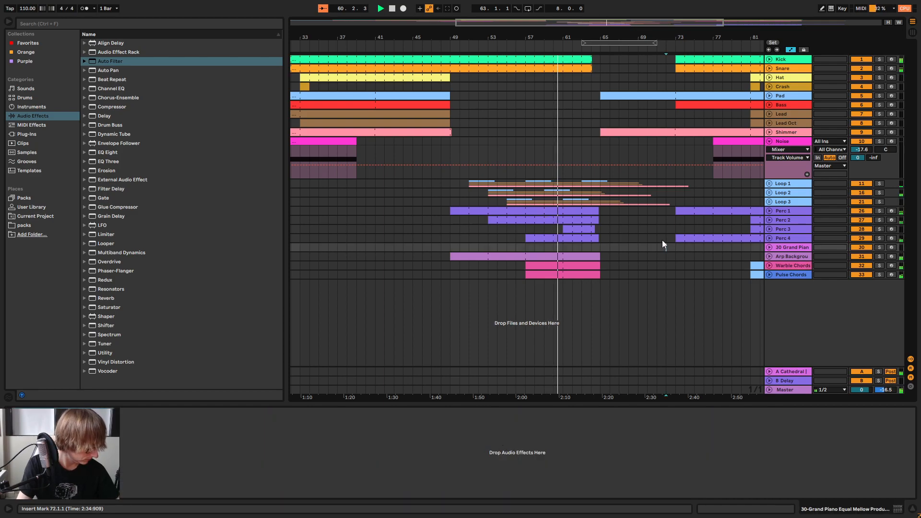
Check the chord tracks' levels in the Session mixer during playback and return to the arrangement
key("Tab")
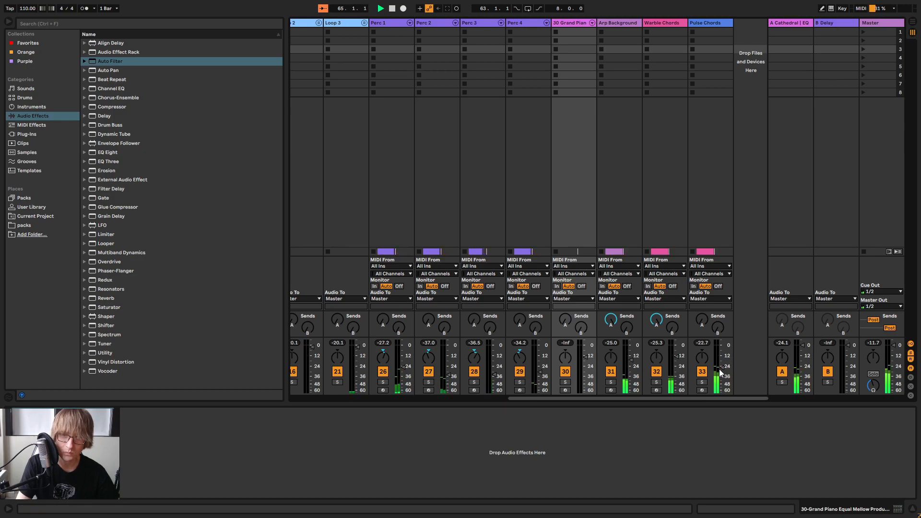
key("Tab")
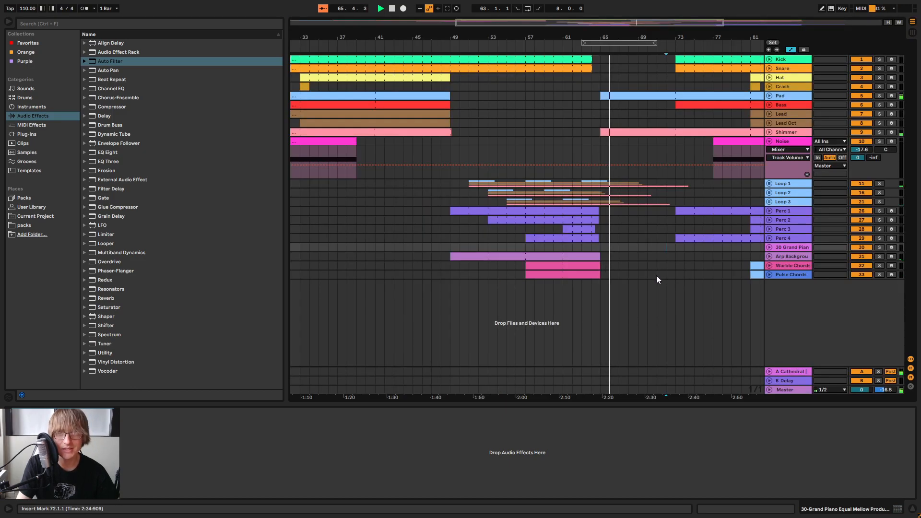
key("Tab")
key("Tab")
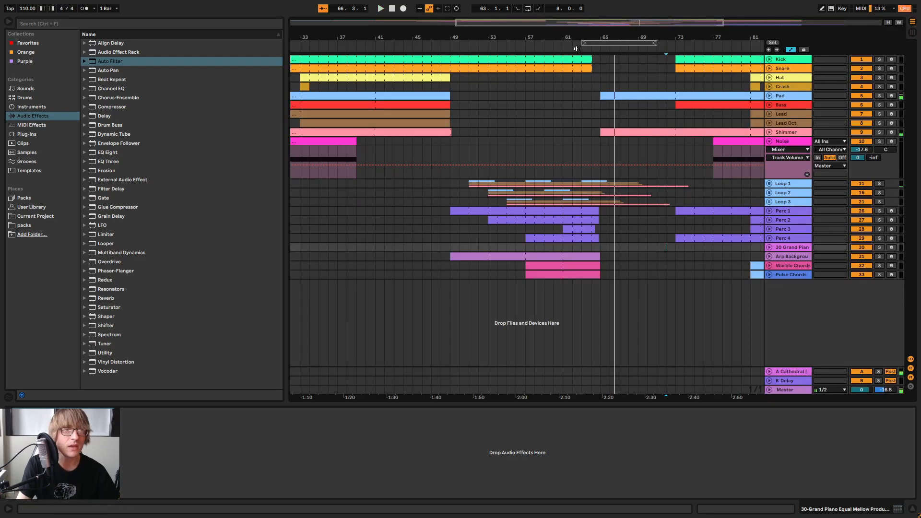
Copy the Cathedral reverb from return A to the end of the Warble Chords chain, with Size 239.70, Decay 10.3 s and Dry/Wet 0%
left_click(782, 266)
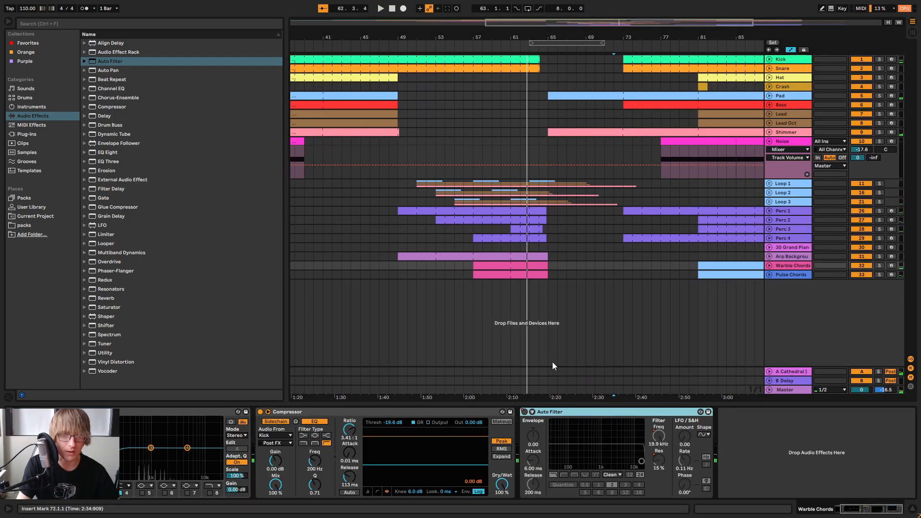
left_click(790, 372)
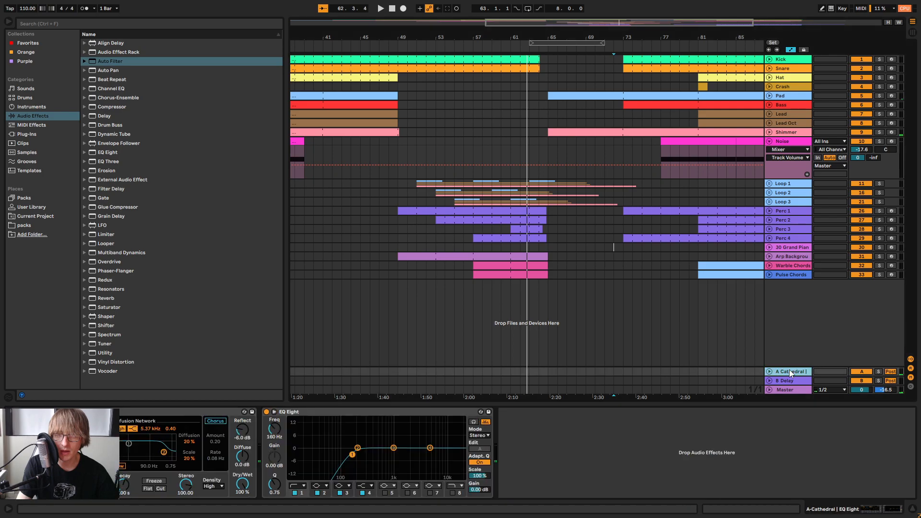
left_click(174, 412)
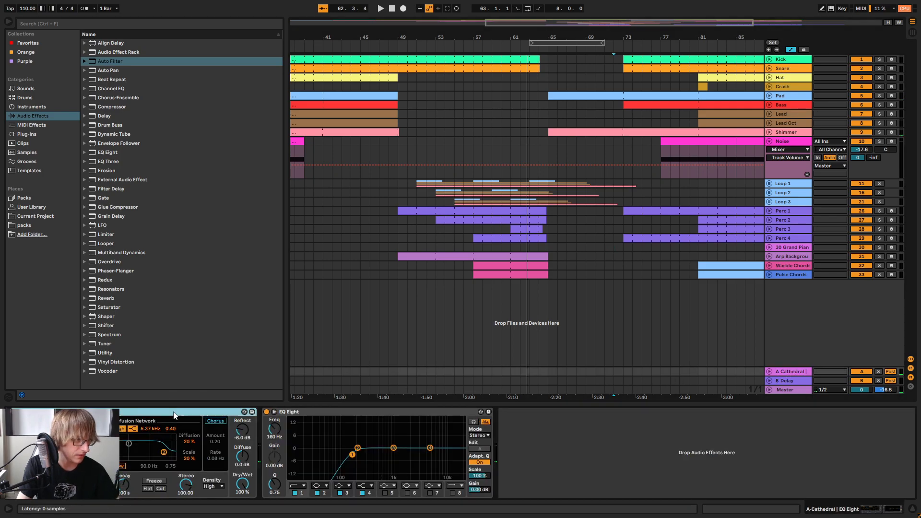
left_click(782, 266)
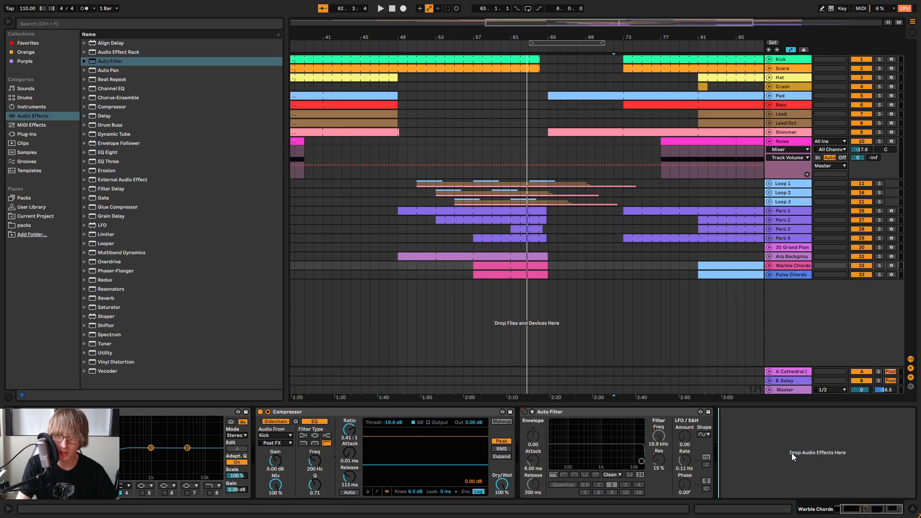
key("ctrl+v")
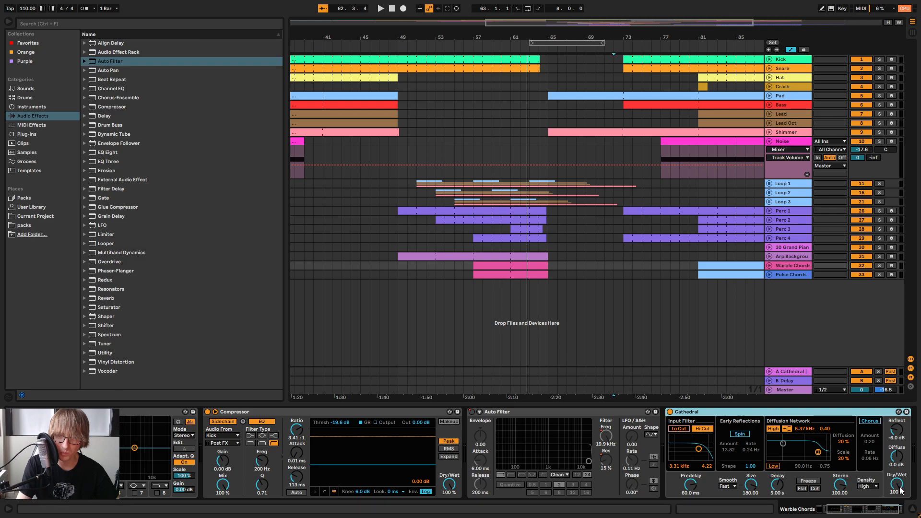
left_click_drag(899, 489, 899, 517)
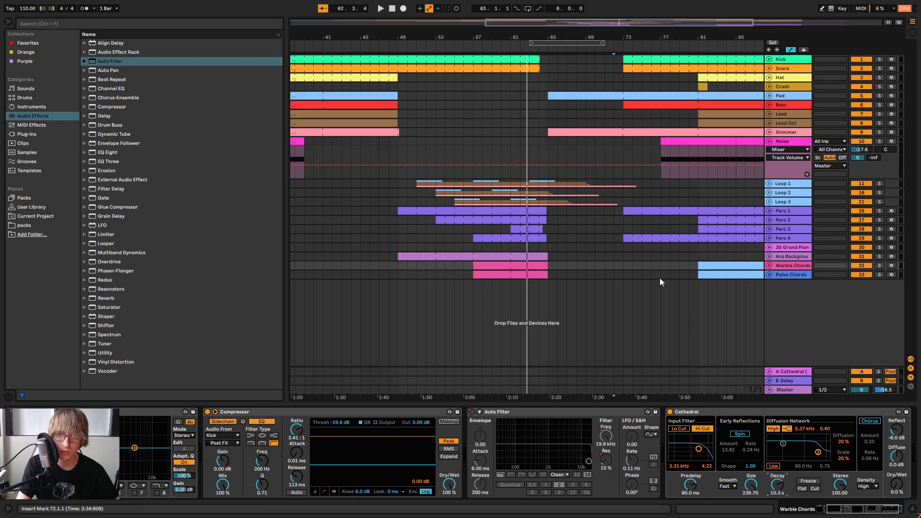
Try raising the Cathedral Dry/Wet by hand while playing from bar 63, and undo the change
left_click(536, 47)
key("space")
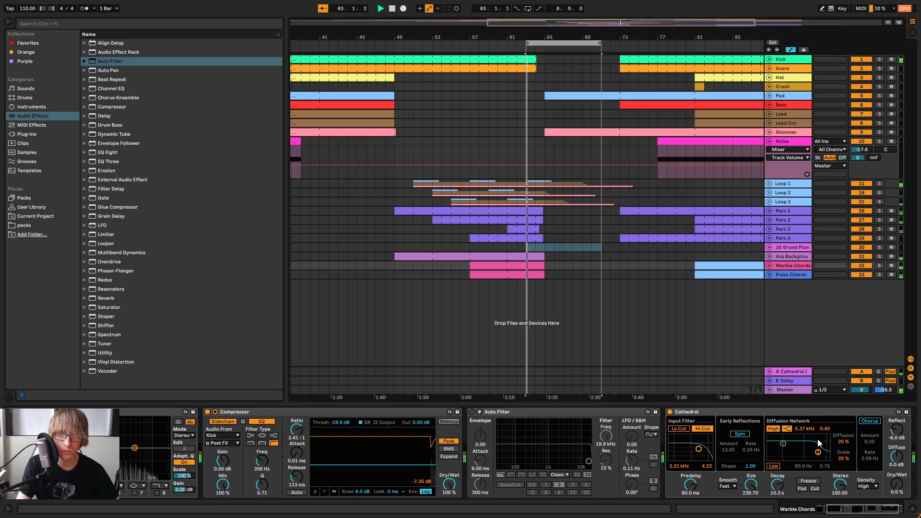
left_click_drag(896, 484, 897, 424)
key("space")
key("ctrl+z")
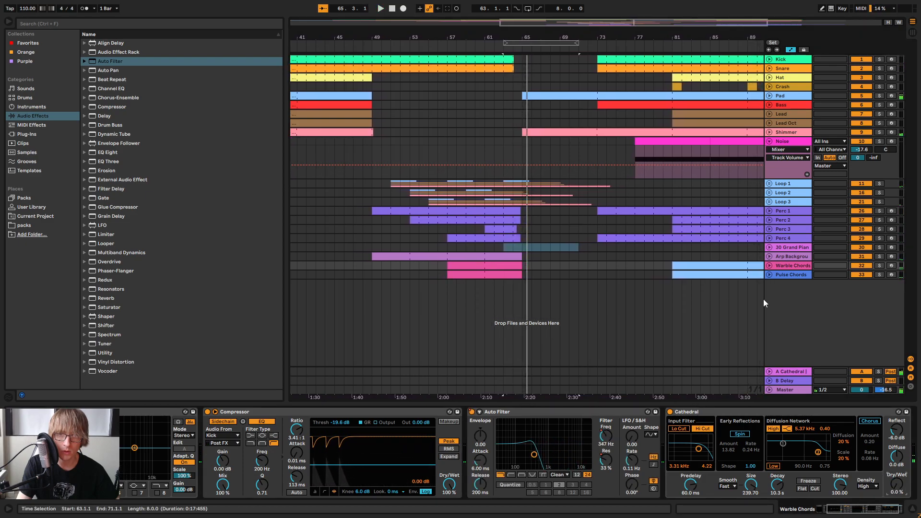
Automate the Cathedral Dry/Wet on Warble Chords to rise from 0% at bar 64 to 100% at bar 65
left_click(769, 266)
left_click_drag(515, 40, 514, 112)
left_click(513, 301)
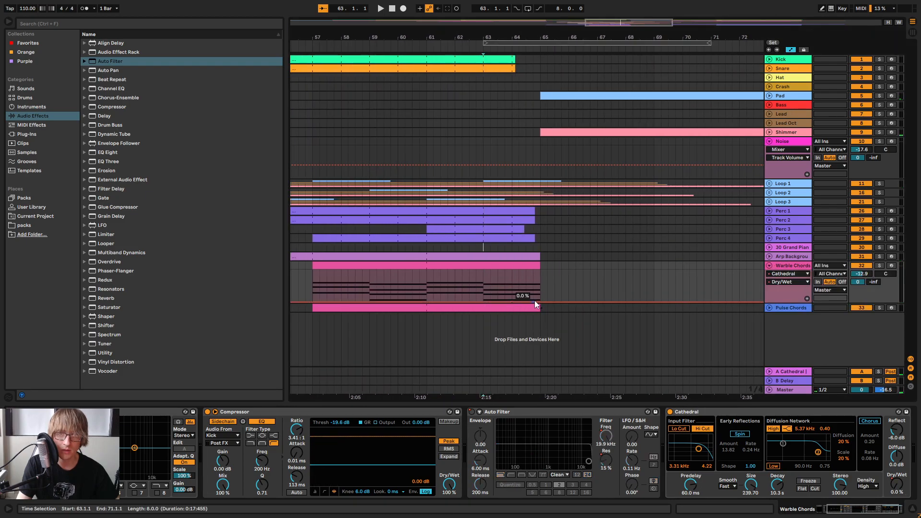
left_click_drag(540, 306, 539, 272)
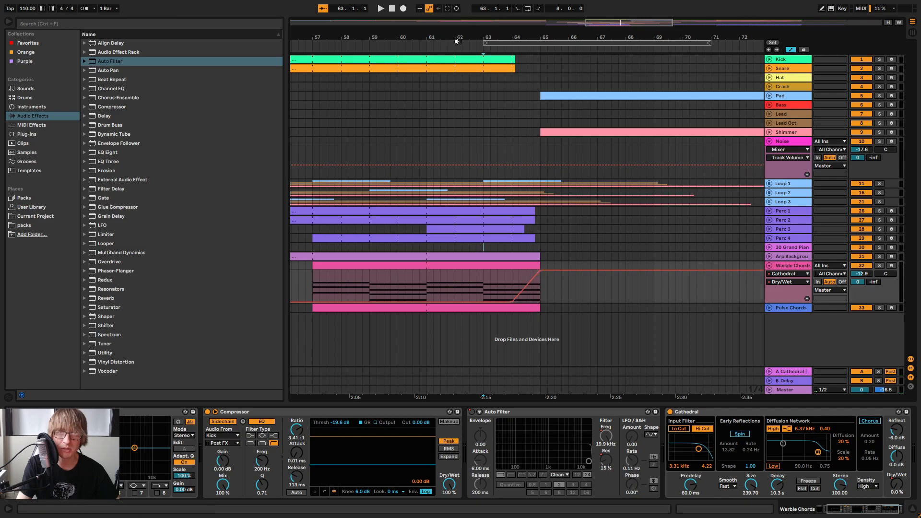
Play the reverb transition from bar 63 with Warble Chords soloed, and release the solo
left_click(502, 44)
key("space")
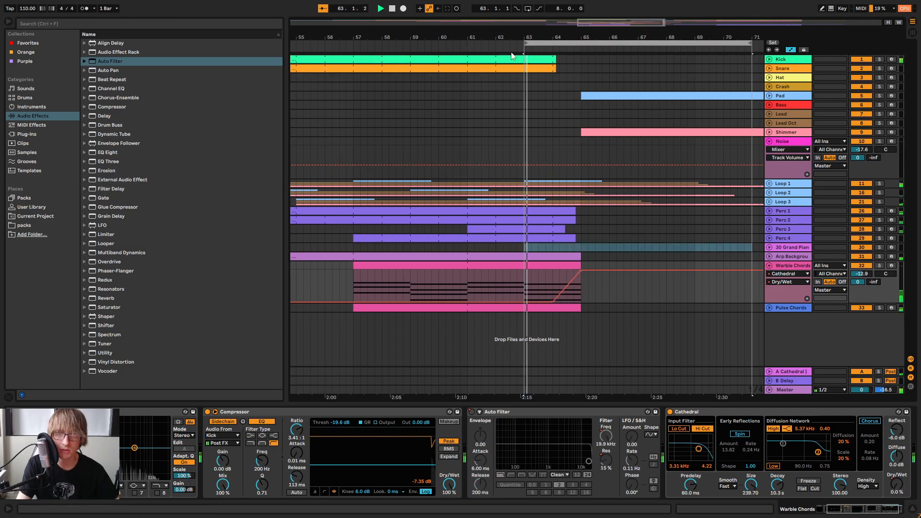
left_click(881, 266)
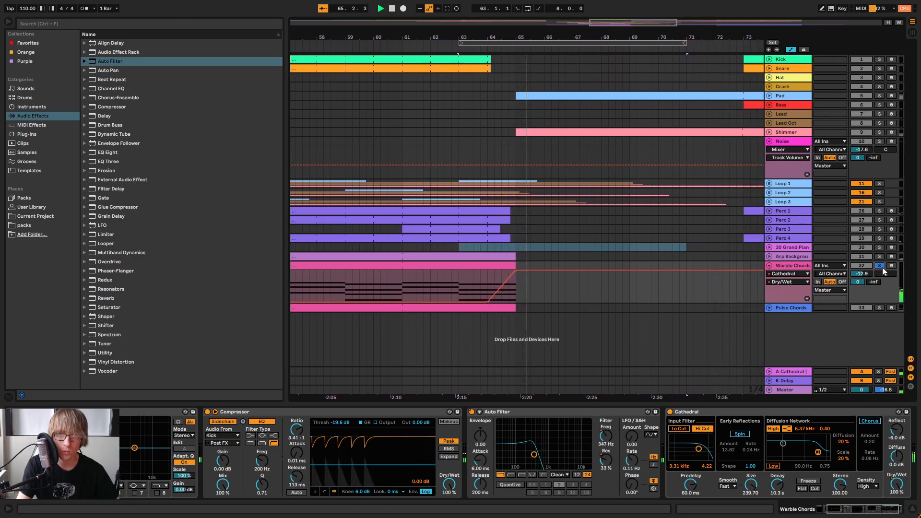
left_click(880, 267)
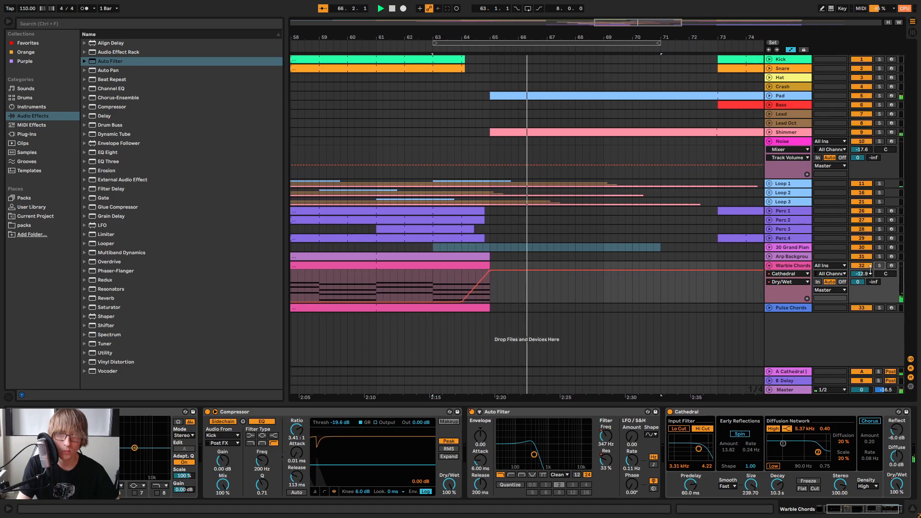
Copy the automated Cathedral reverb from Warble Chords onto Pulse Chords, after the Auto Filter
left_click(811, 412)
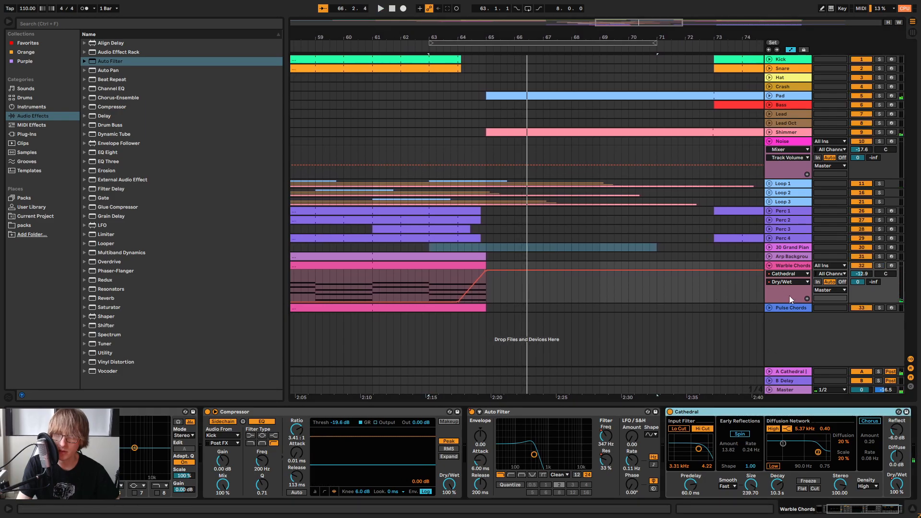
left_click(787, 308)
right_click(778, 453)
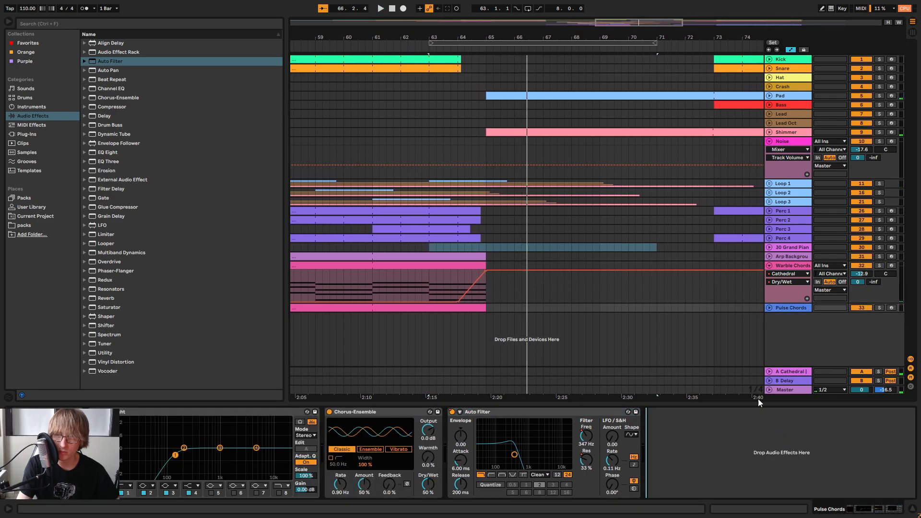
key("ctrl+v")
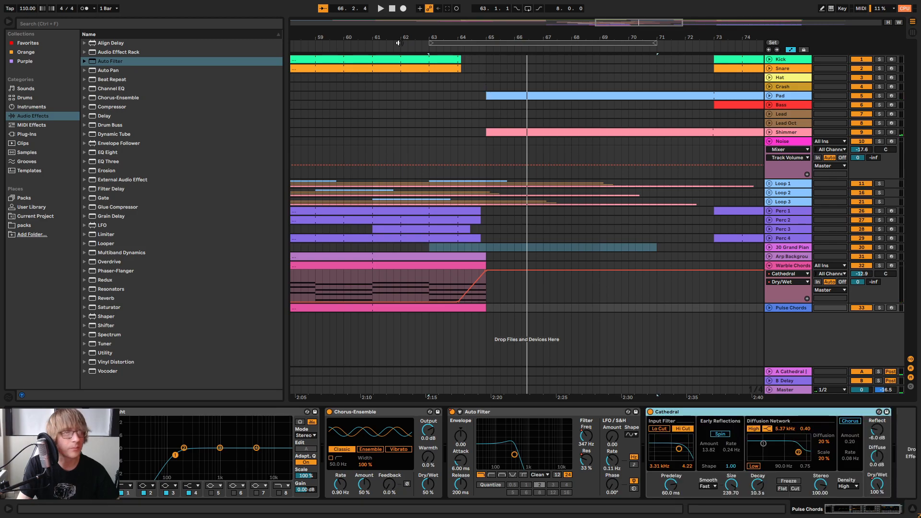
Play the transition from bar 63 and bend the Warble Chords Cathedral Dry/Wet ramp into a late-rising curve
left_click(476, 46)
key("space")
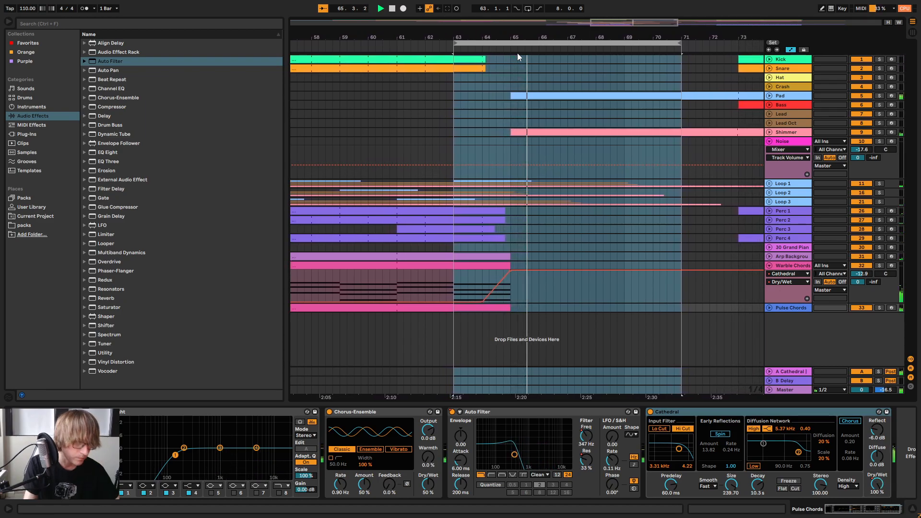
left_click(693, 287)
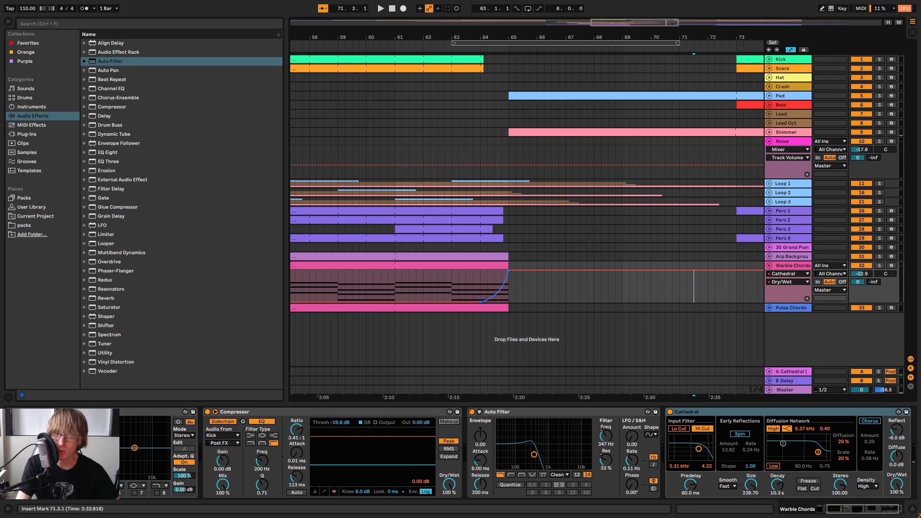
Replace the Cathedral reverb on Pulse Chords with a copy of the Warble Chords one that has the curved automation
left_click(773, 413)
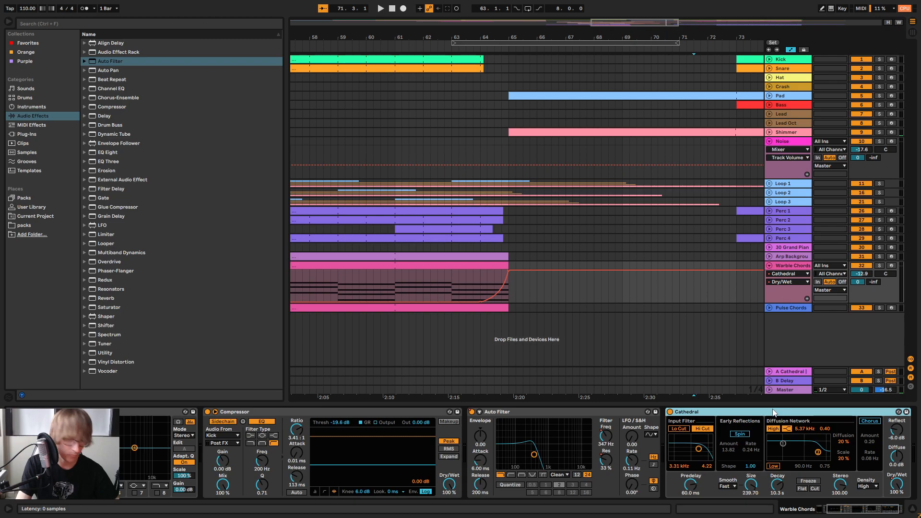
left_click(799, 308)
left_click(785, 413)
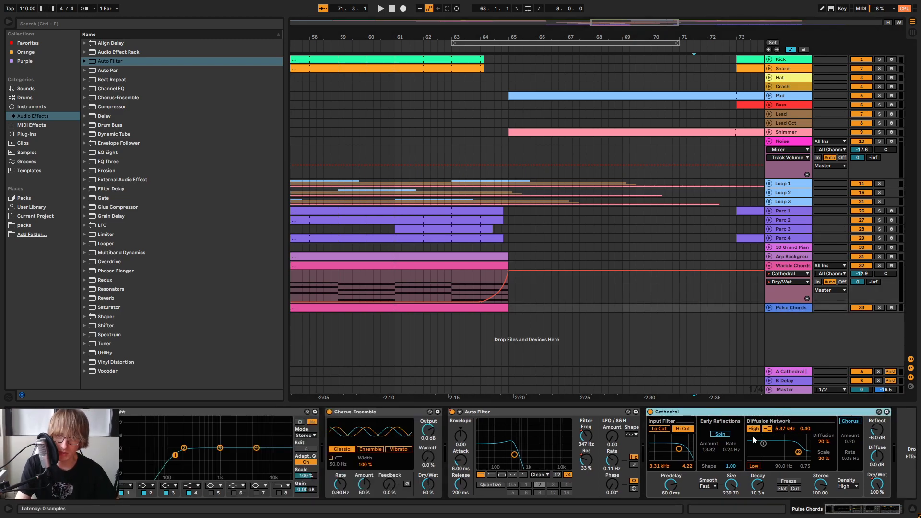
key("ctrl+x")
right_click(782, 438)
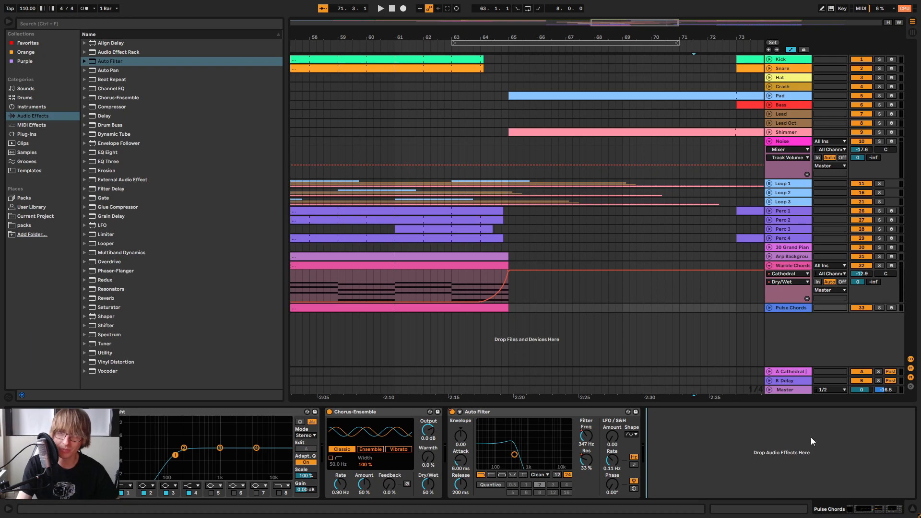
key("ctrl+z")
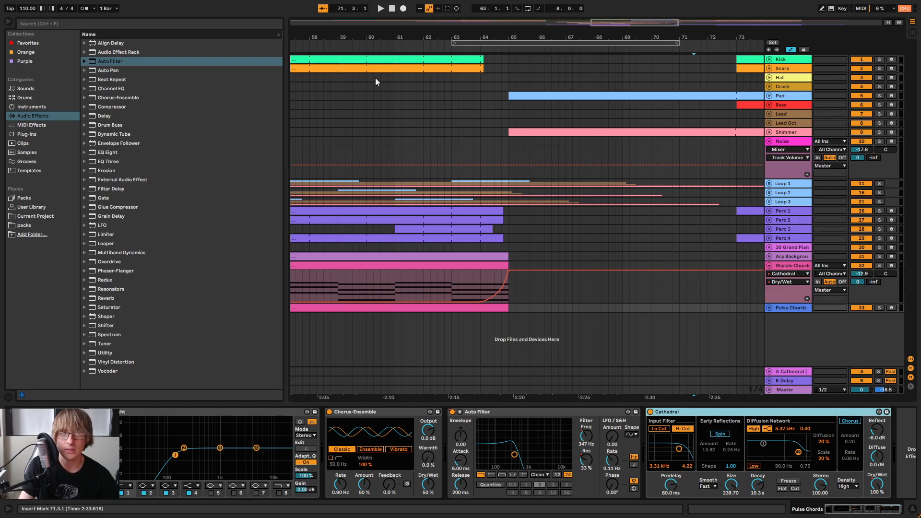
Play back the reverb transition from bar 63, and again from about bar 53
left_click(502, 42)
key("space")
left_click_drag(562, 38, 563, 30)
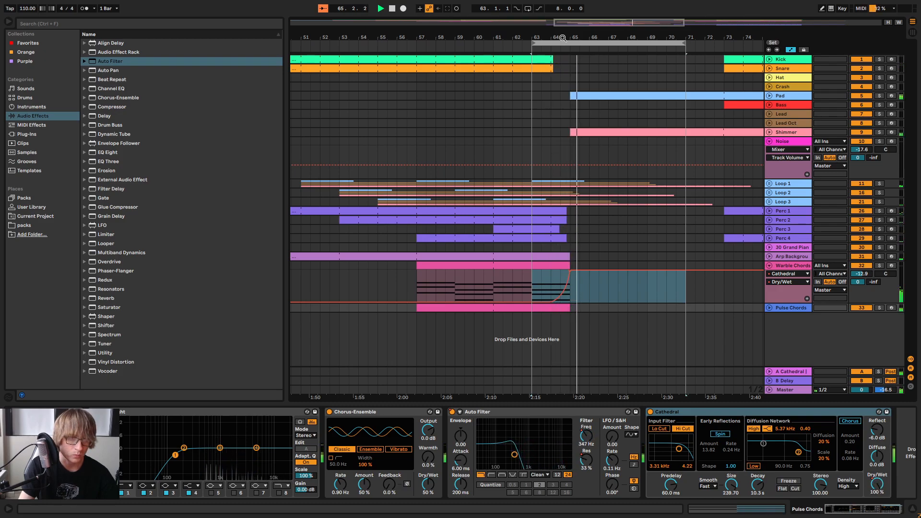
left_click_drag(542, 37, 551, 28)
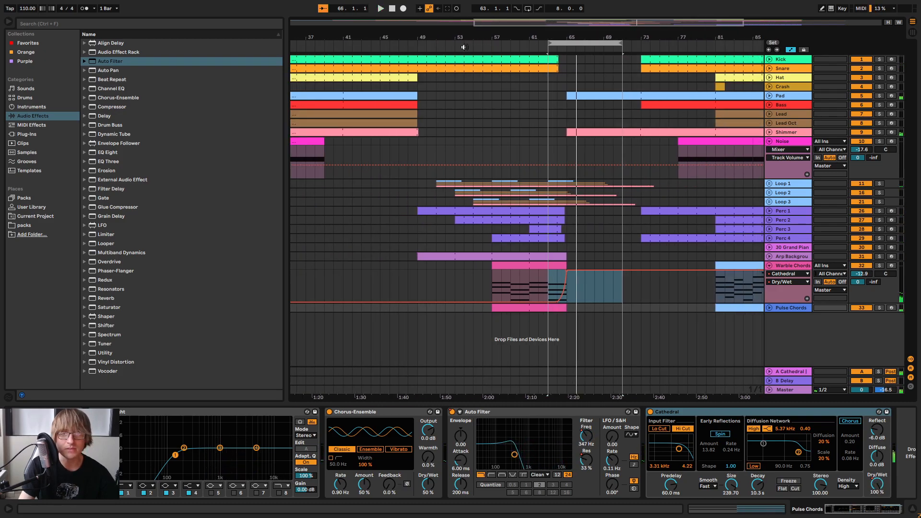
left_click(463, 46)
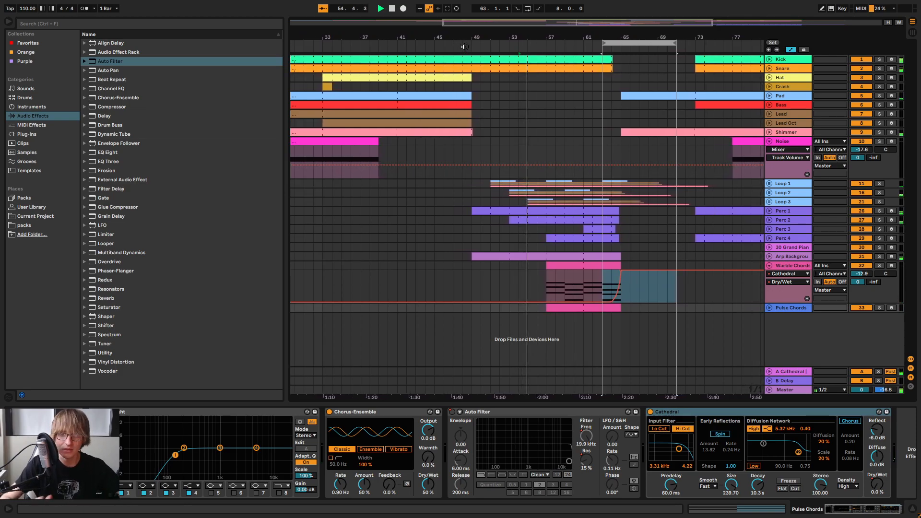
Ramp the Warble Chords Cathedral Dry/Wet back down to 0% between about bars 72 and 78, and unfold Pulse Chords
left_click_drag(647, 36, 516, 32)
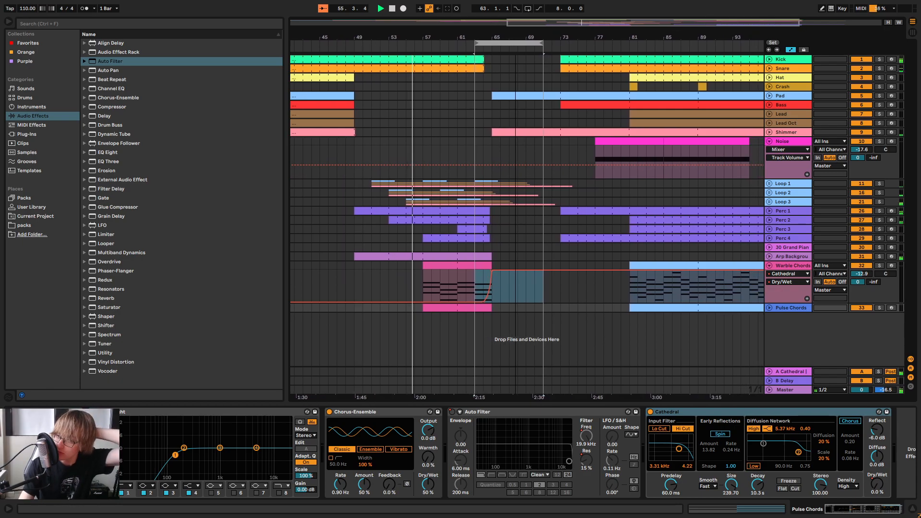
left_click(555, 272)
left_click(552, 271)
left_click_drag(560, 271, 602, 300)
left_click(768, 308)
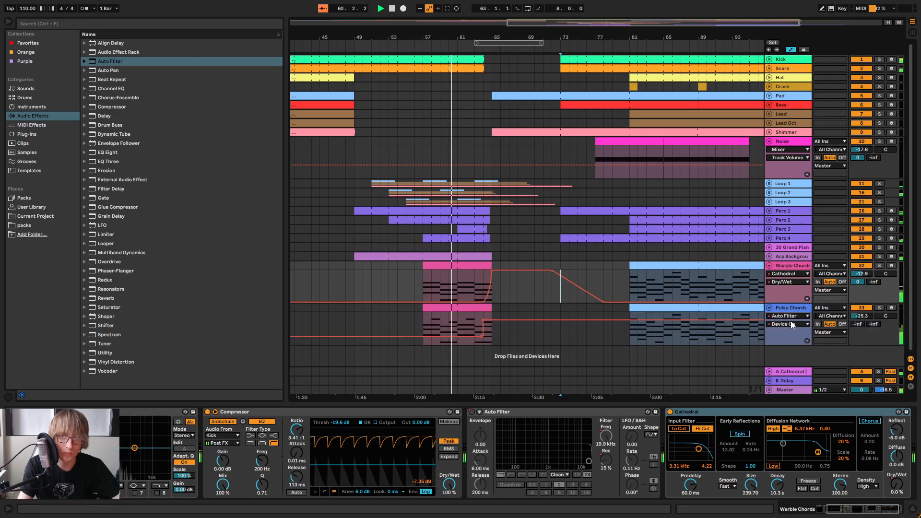
Ramp the Pulse Chords Cathedral Dry/Wet down to 0% between about bars 72 and 78, and fold both chord tracks
left_click(789, 316)
left_click(787, 360)
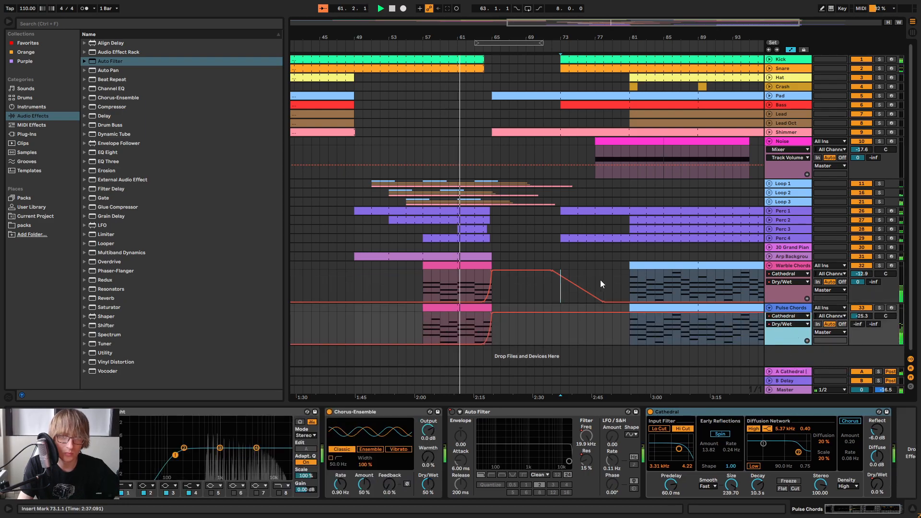
left_click(551, 313)
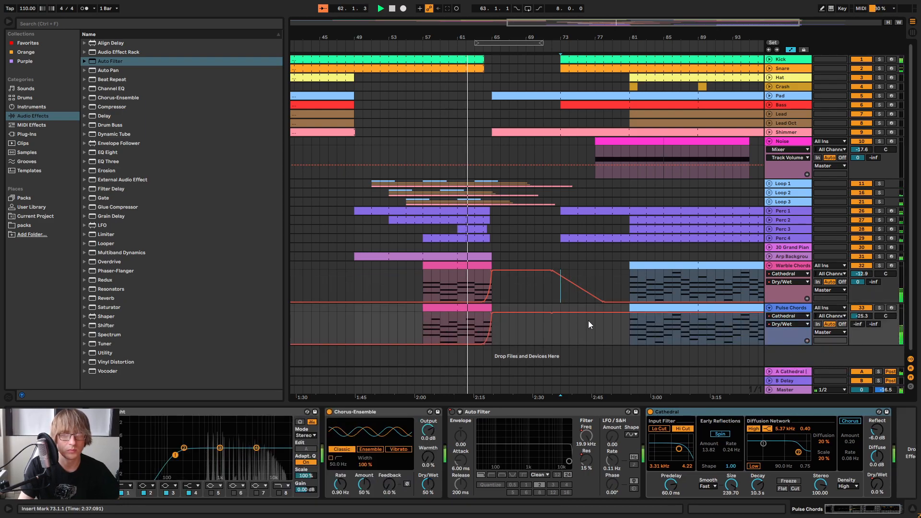
left_click_drag(602, 313, 594, 344)
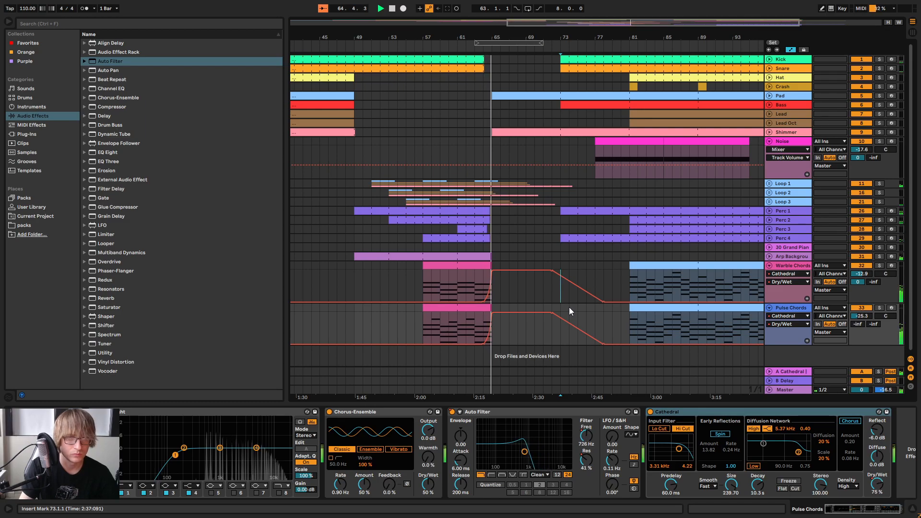
left_click(769, 265)
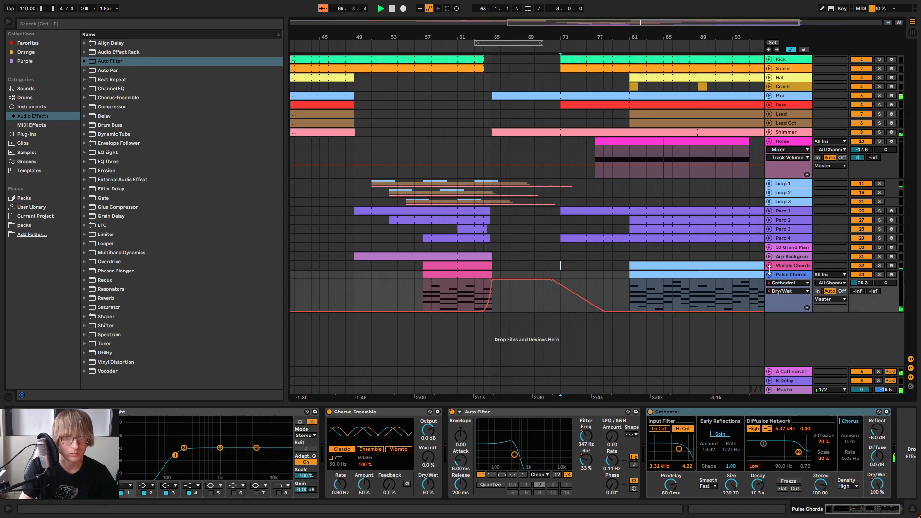
left_click(769, 273)
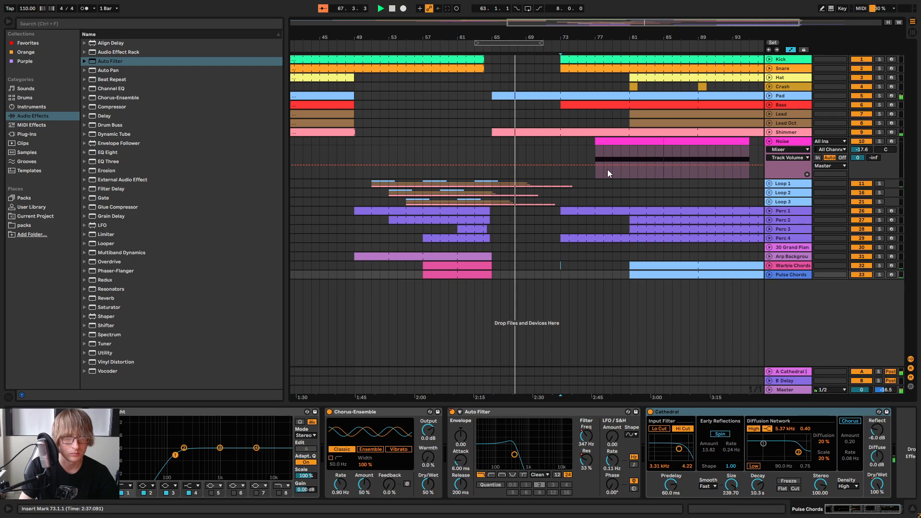
Automate the Pulse Chords Auto Filter's Device On to switch Off at about bar 78
left_click(568, 275)
mouse_move(632, 273)
left_mouse_down()
mouse_move(484, 276)
mouse_move(629, 278)
left_mouse_up()
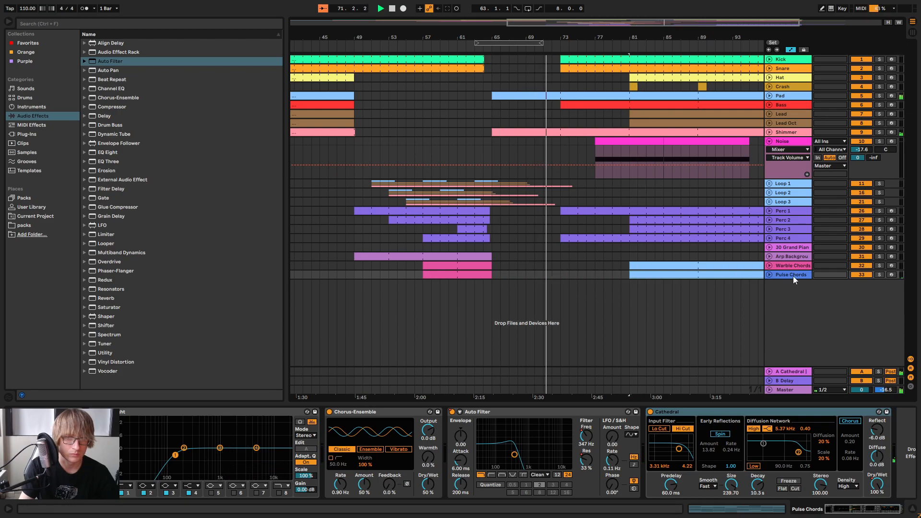
left_click(769, 274)
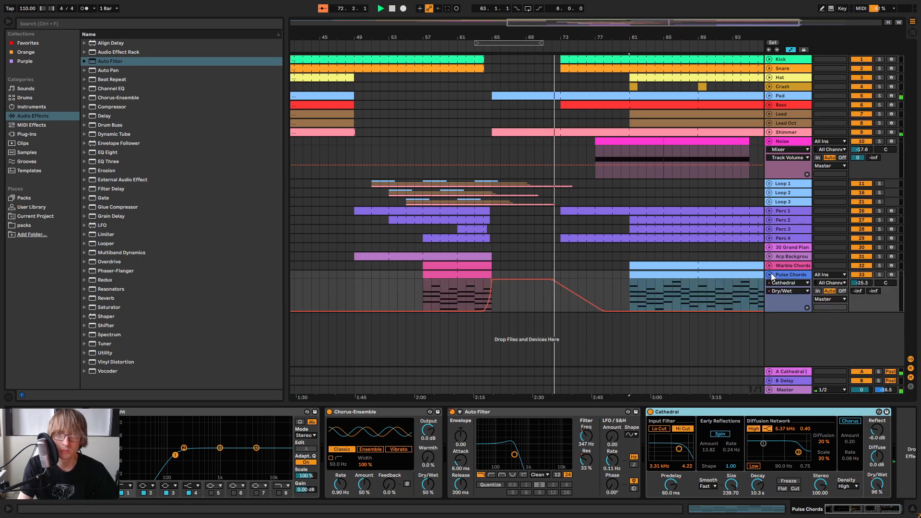
left_click(789, 283)
left_click(787, 318)
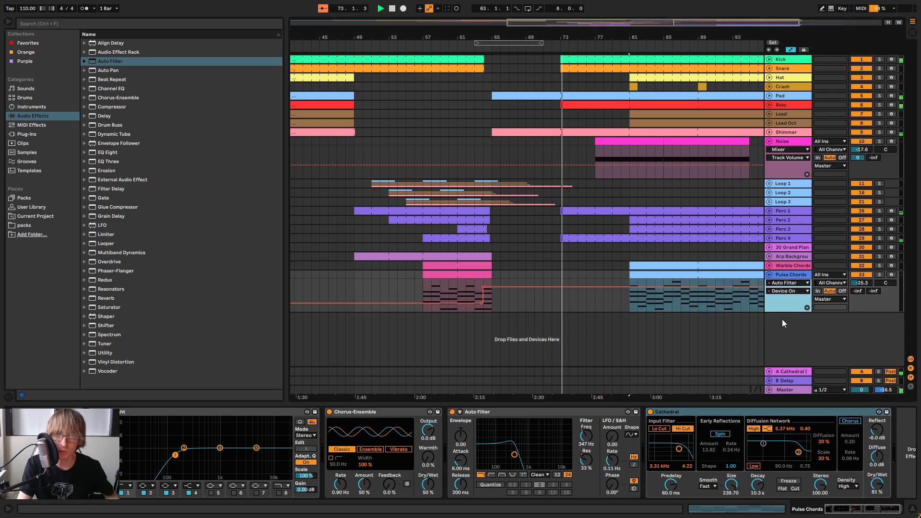
left_click(560, 286)
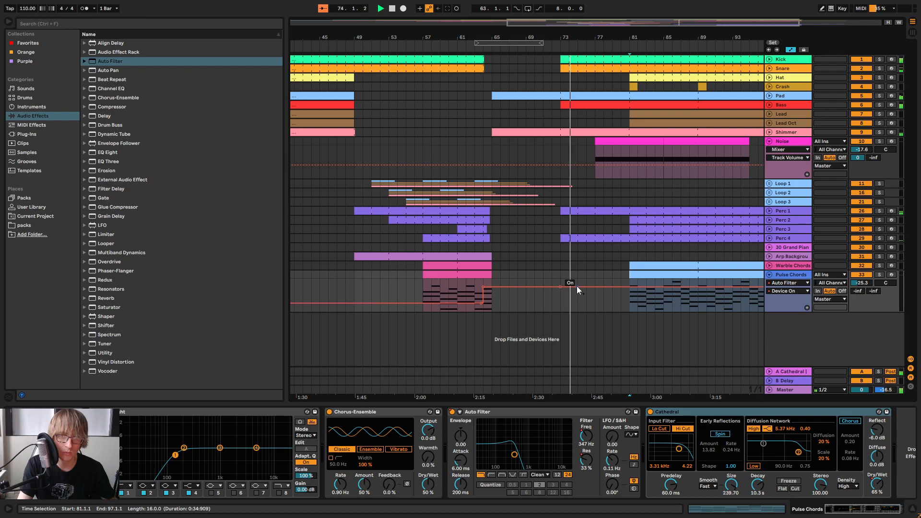
left_click_drag(602, 286, 603, 304)
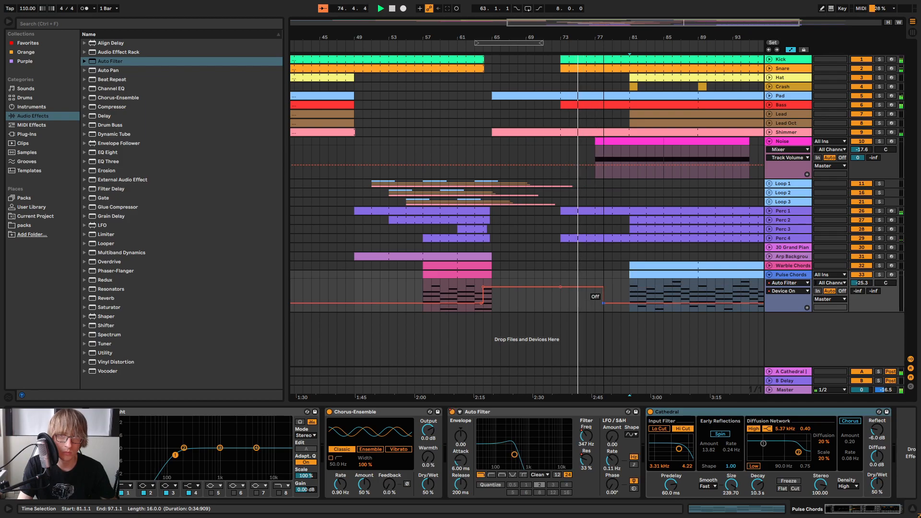
Unfold Warble Chords and automate its Auto Filter's Device On to switch Off at about bar 78
left_click(789, 265)
left_click(769, 265)
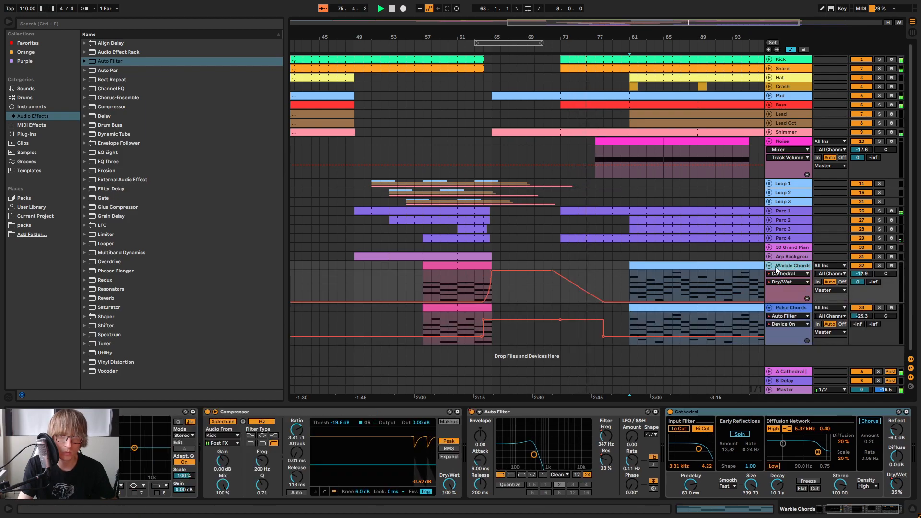
left_click(787, 273)
left_click(791, 302)
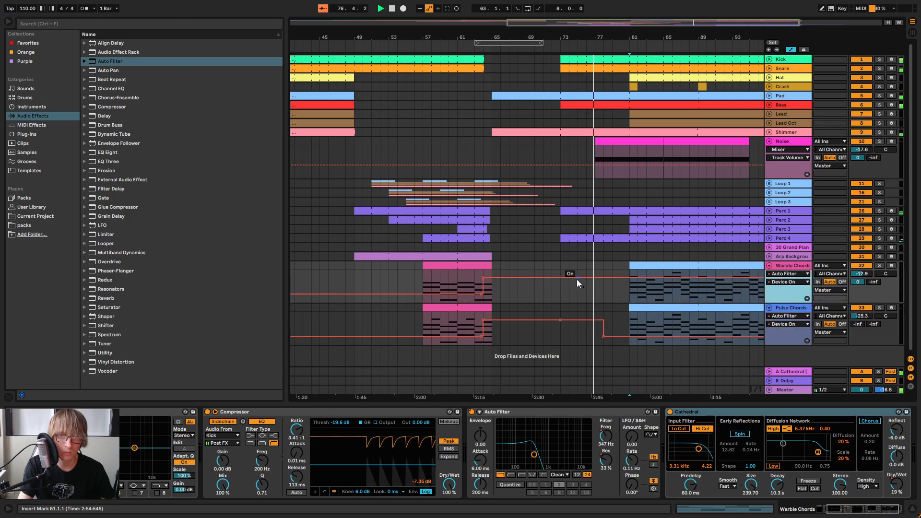
mouse_move(602, 278)
left_mouse_down()
mouse_move(612, 294)
mouse_move(604, 295)
left_mouse_up()
Fold the Warble Chords, Pulse Chords and Noise tracks
left_click_drag(760, 216, 663, 218)
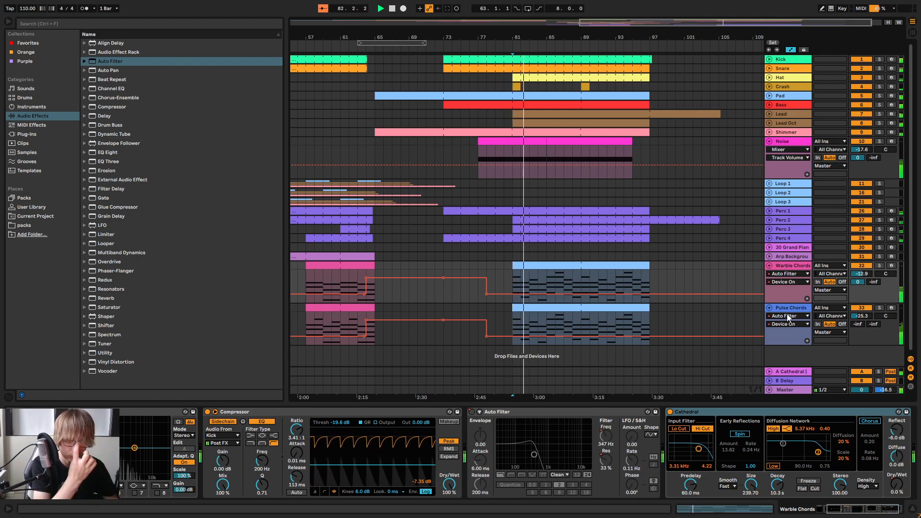
left_click(770, 265)
left_click(770, 274)
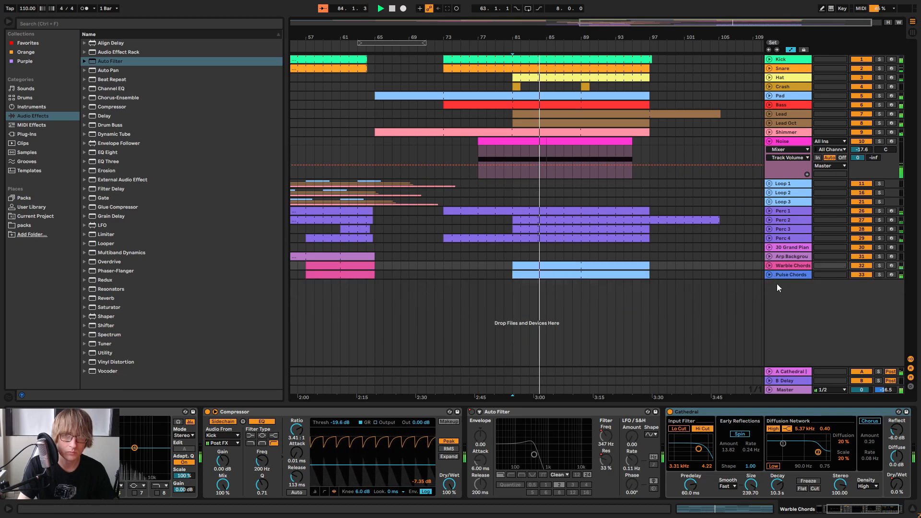
left_click(769, 142)
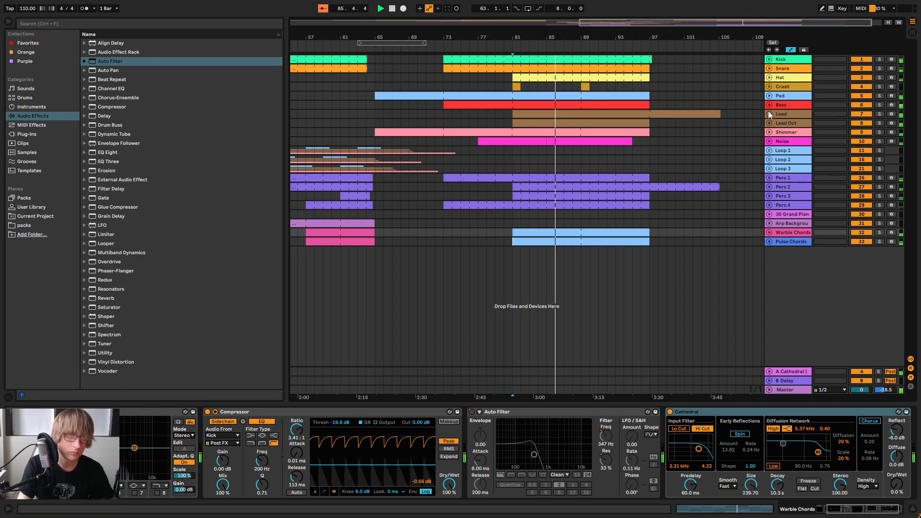
left_click(769, 141)
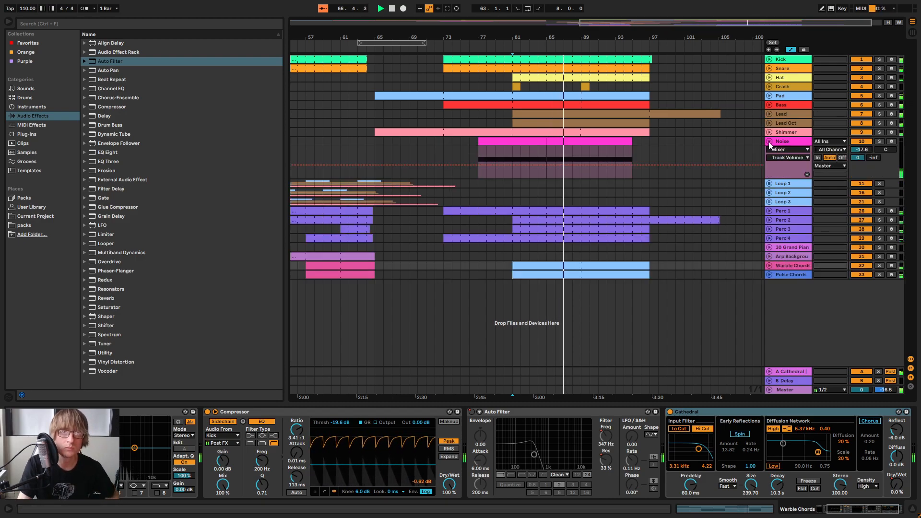
left_click(768, 141)
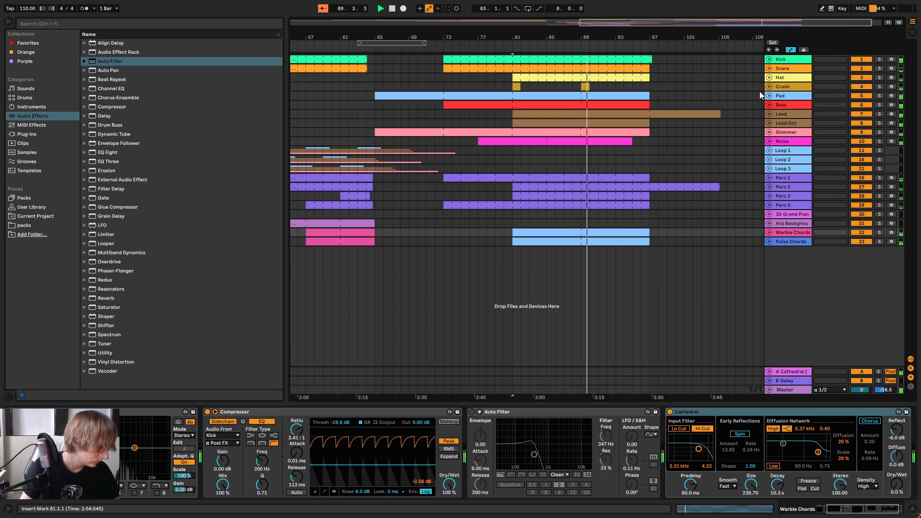
Play through to the end of the arrangement and insert an empty two-bar clip on the Crash track at bar 105
left_click_drag(677, 38, 712, 15)
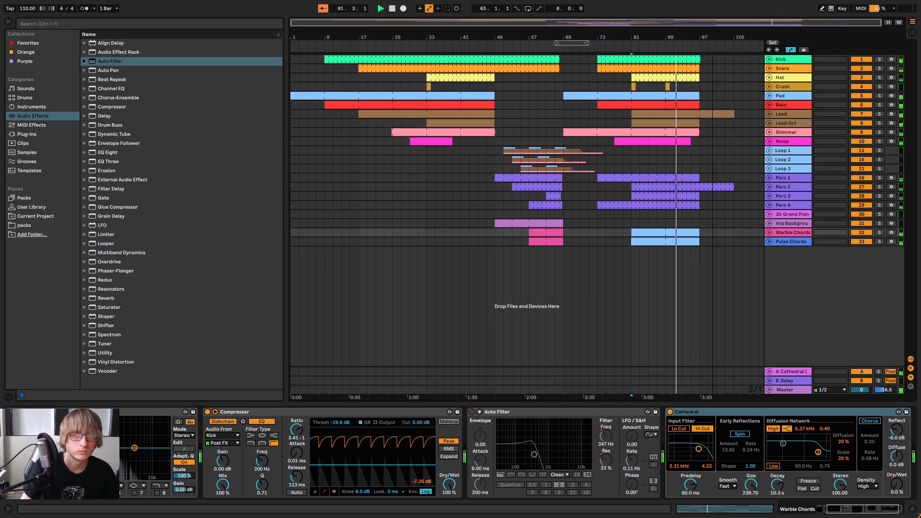
left_click_drag(712, 15, 576, 35)
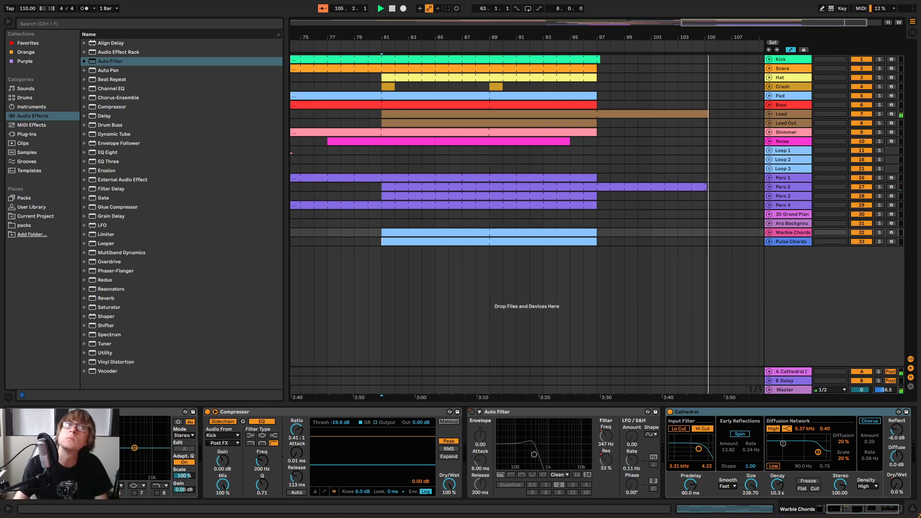
left_click_drag(721, 36, 723, 22)
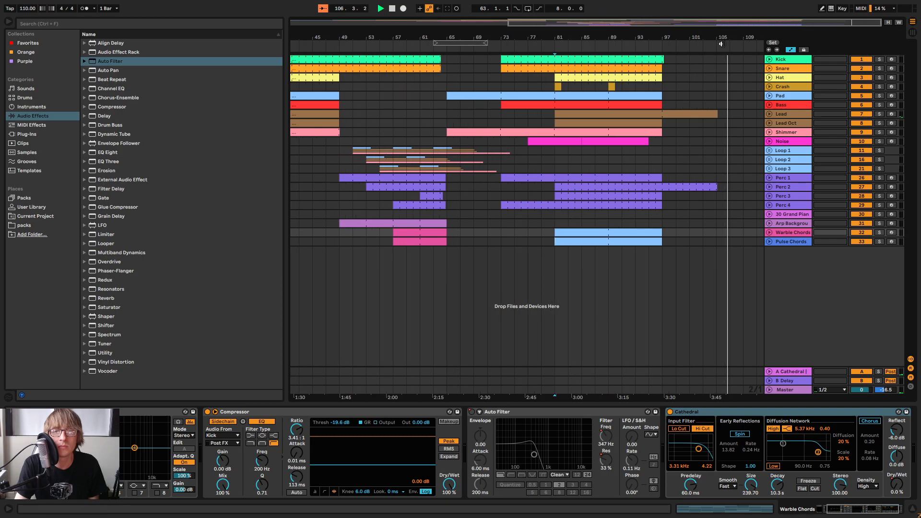
double_click(721, 89)
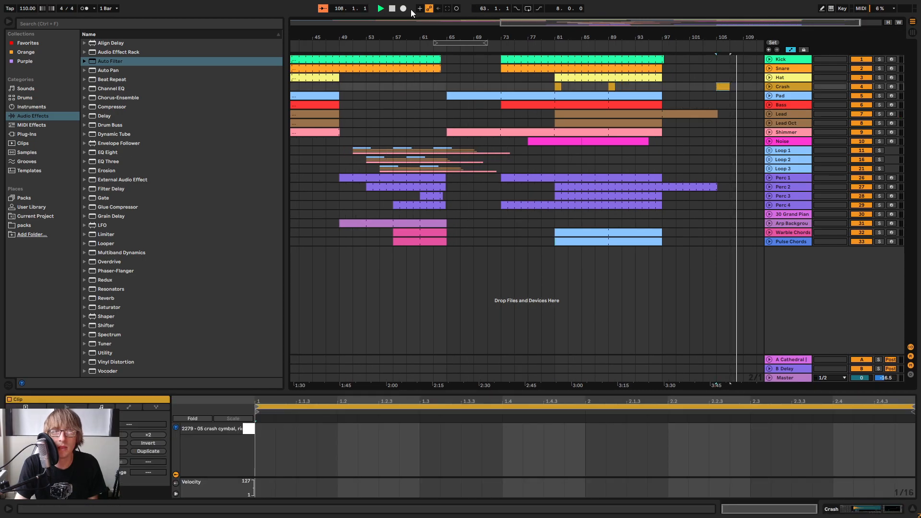
Stop playback and save the project with the whole arrangement in view
double_click(391, 9)
left_click_drag(498, 39, 498, 24)
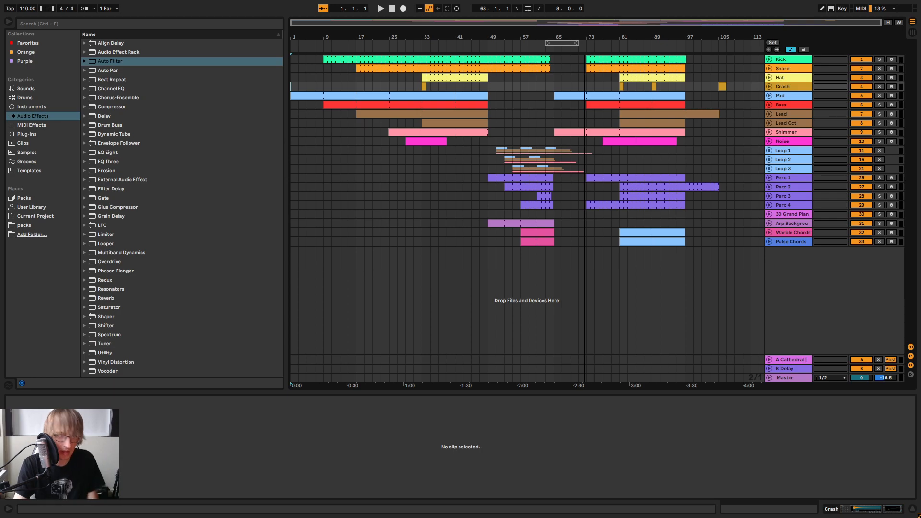
left_click(565, 213)
key("ctrl+s")
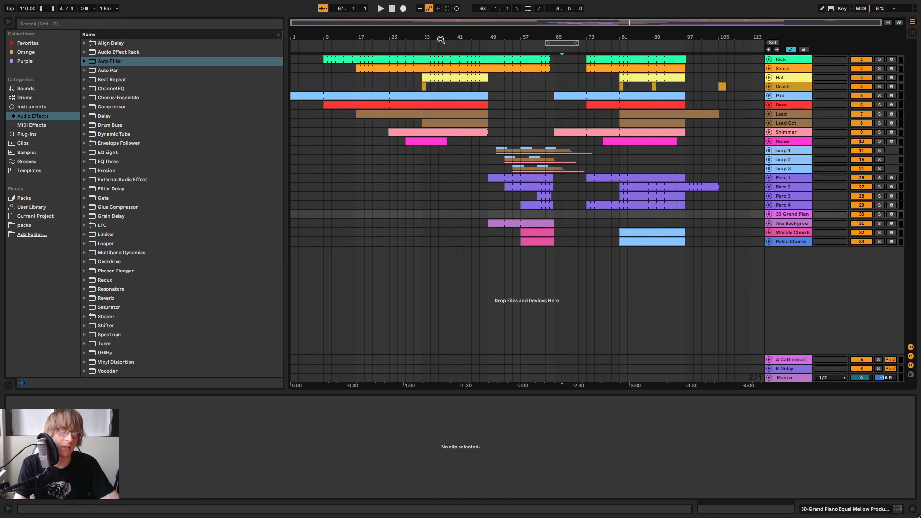
Play the section from about bar 80 and briefly solo Pulse Chords to check its sound
mouse_move(616, 37)
left_mouse_down()
mouse_move(669, 53)
mouse_move(648, 43)
mouse_move(660, 43)
mouse_move(616, 38)
left_mouse_up()
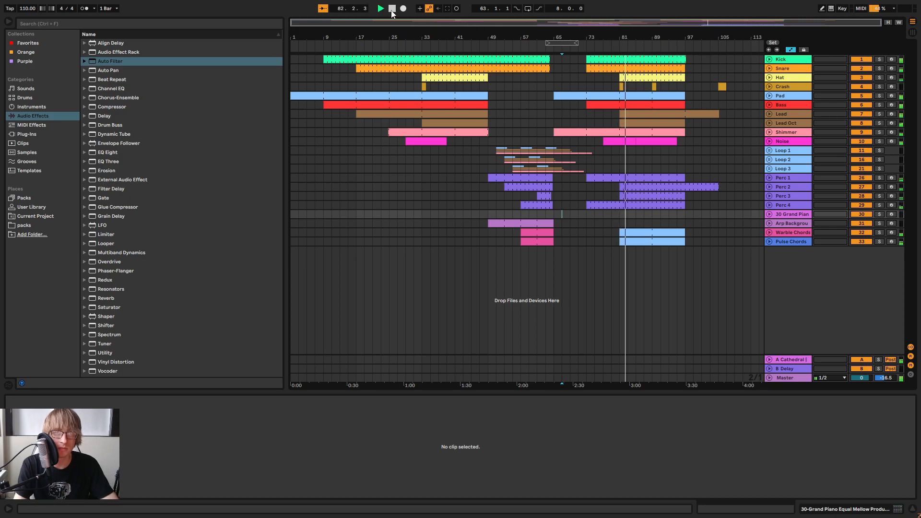
left_click(879, 242)
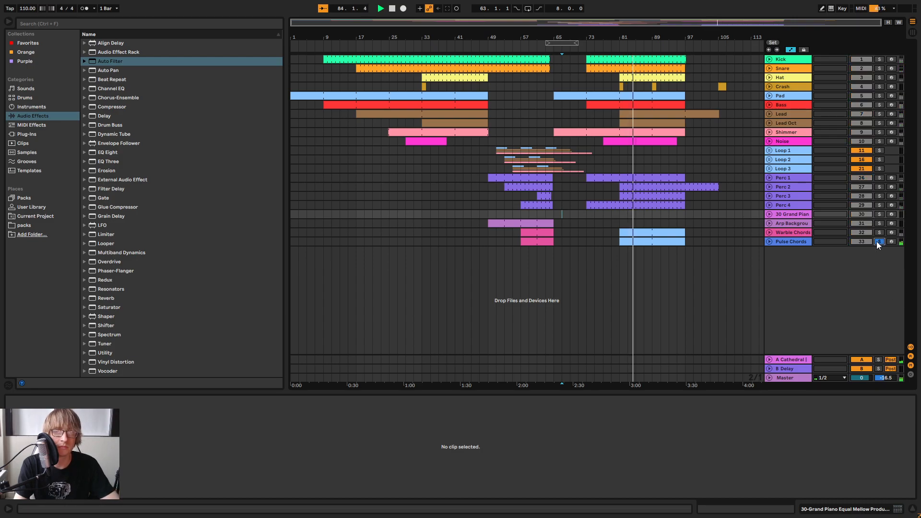
left_click(878, 242)
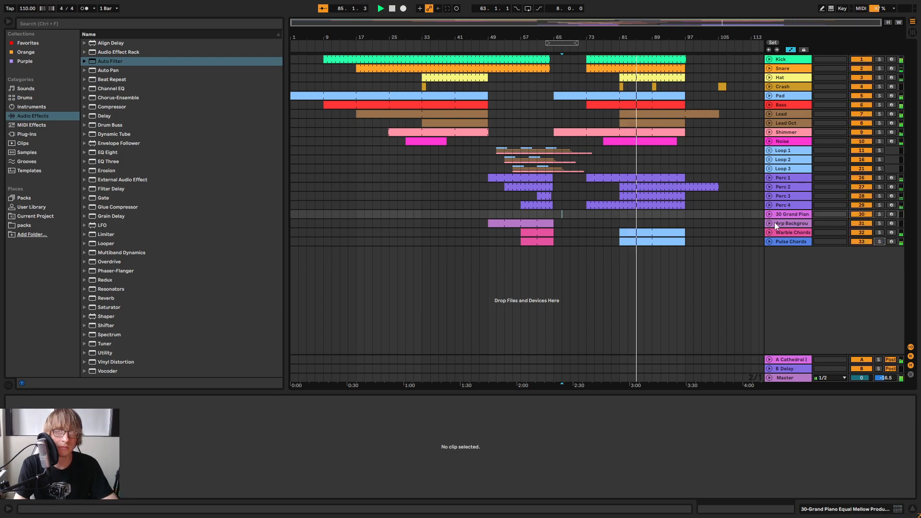
Copy the sidechained Compressor from Warble Chords to Pulse Chords, placing it just before the Auto Filter
left_click(784, 240)
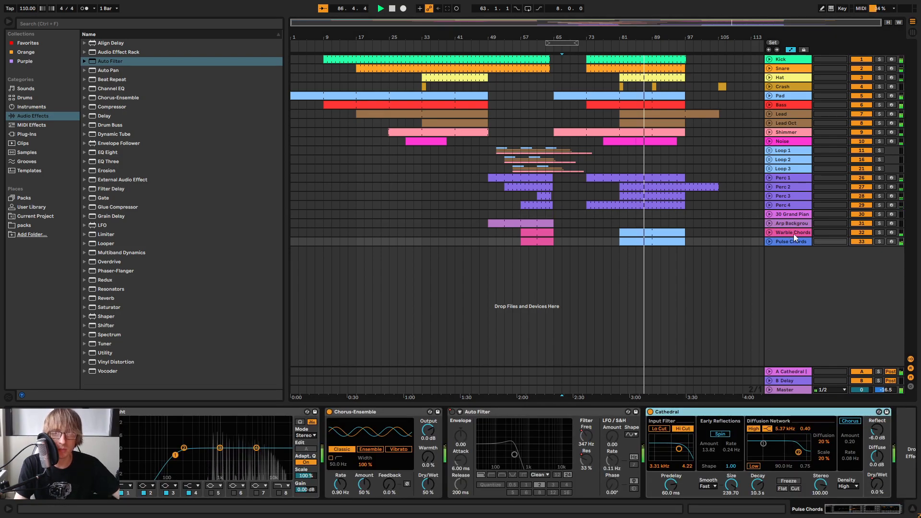
left_click(791, 232)
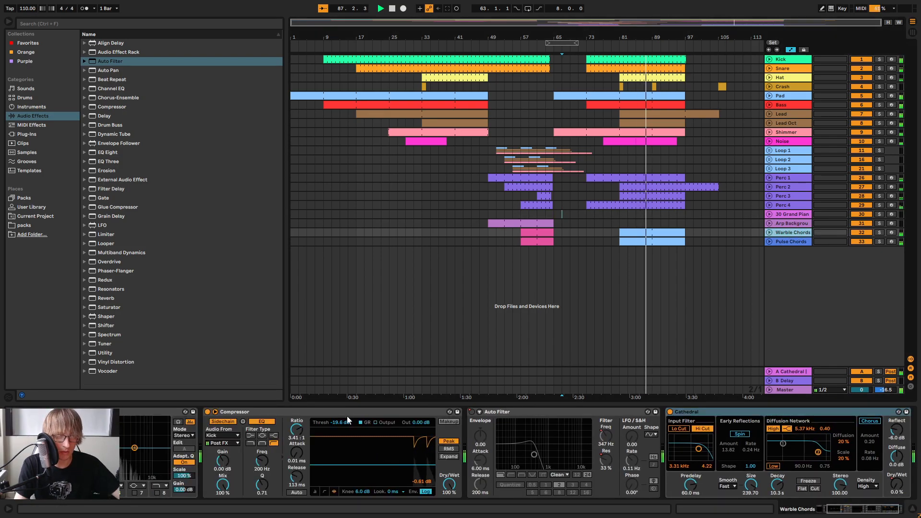
left_click(784, 241)
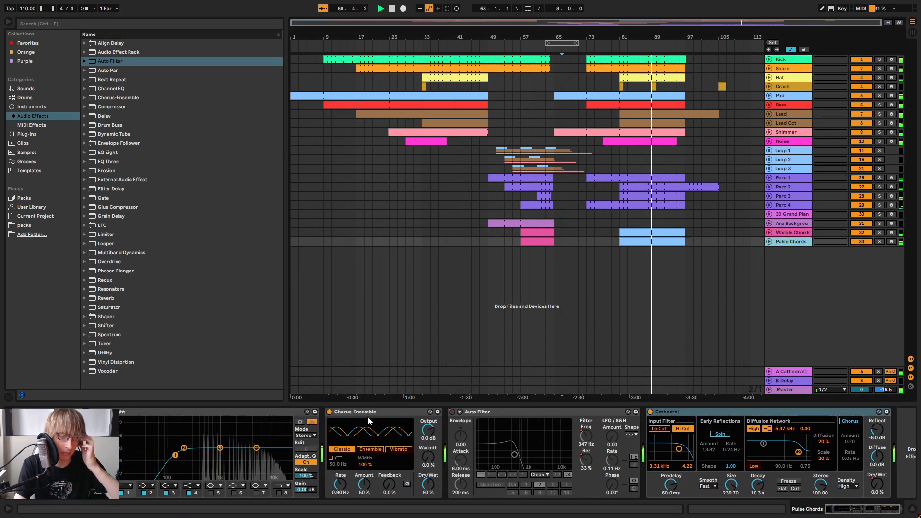
right_click(520, 408)
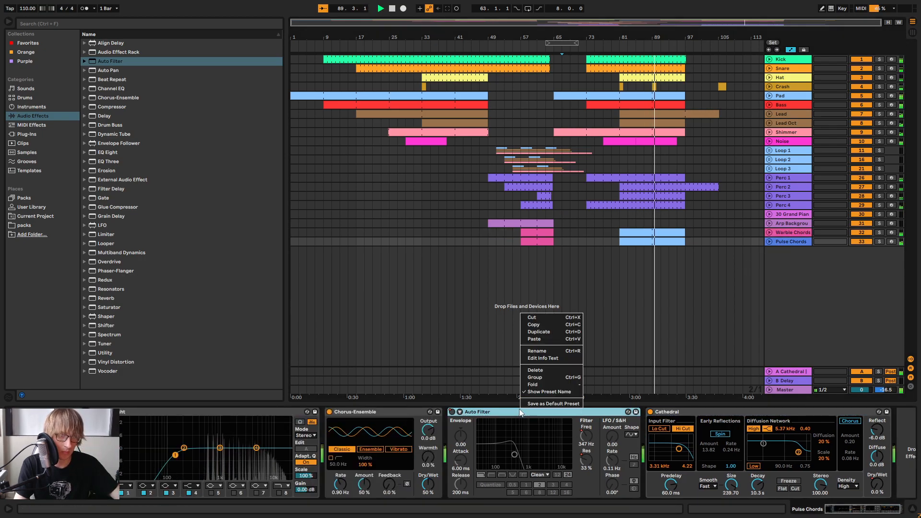
left_click(539, 339)
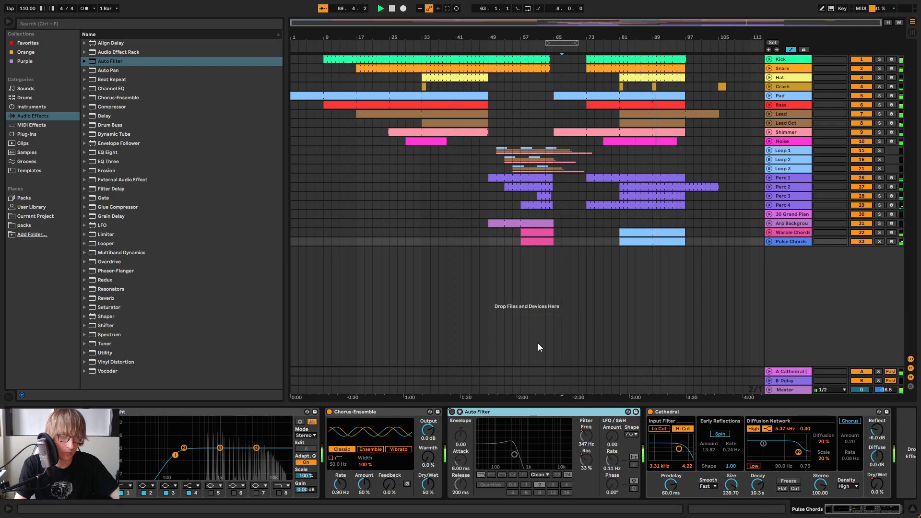
Compare Pulse Chords soloed and in the full mix, and show the session mixer to check its level
left_click(879, 241)
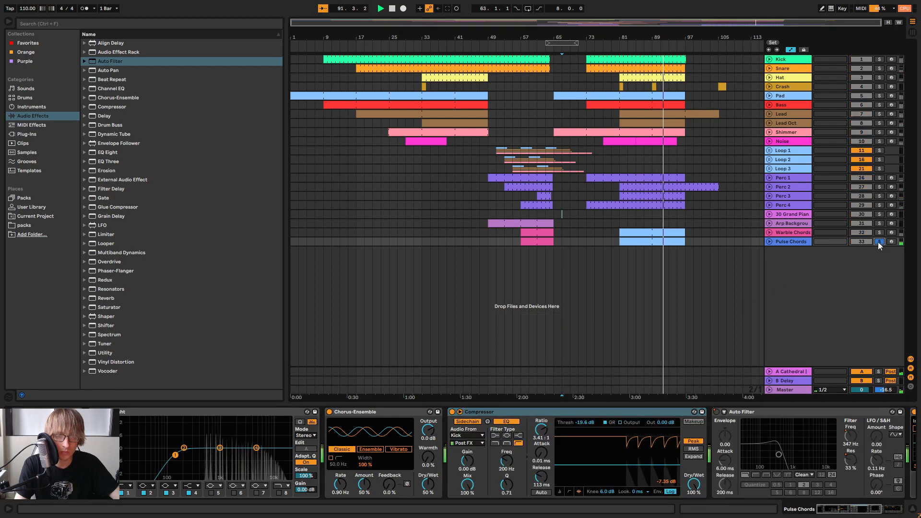
key("Tab")
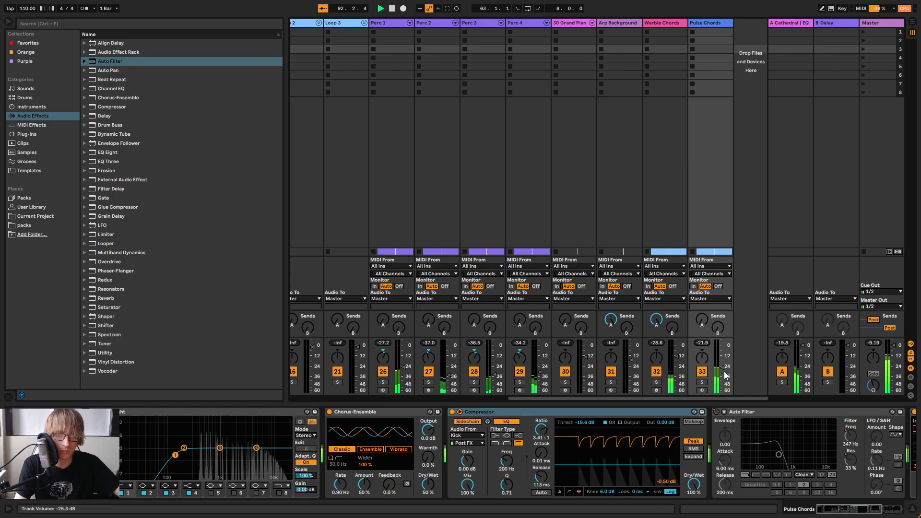
left_click(702, 382)
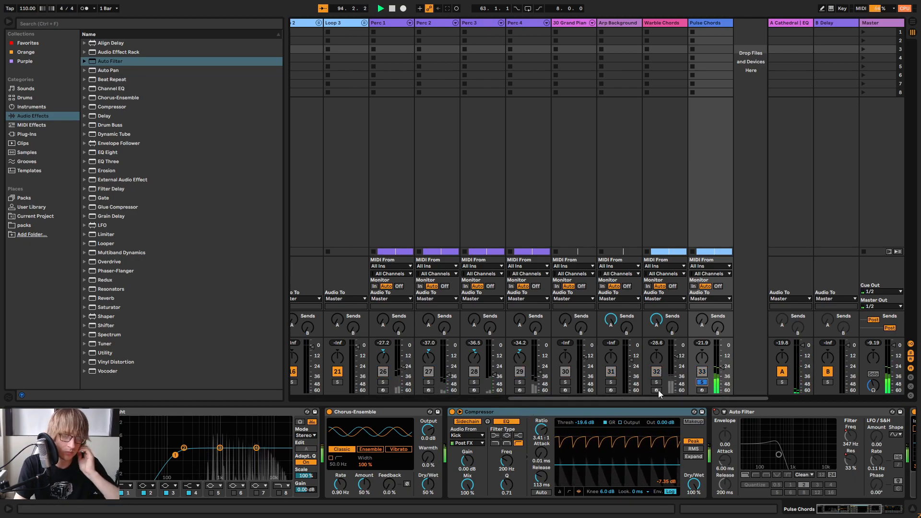
left_click(701, 382)
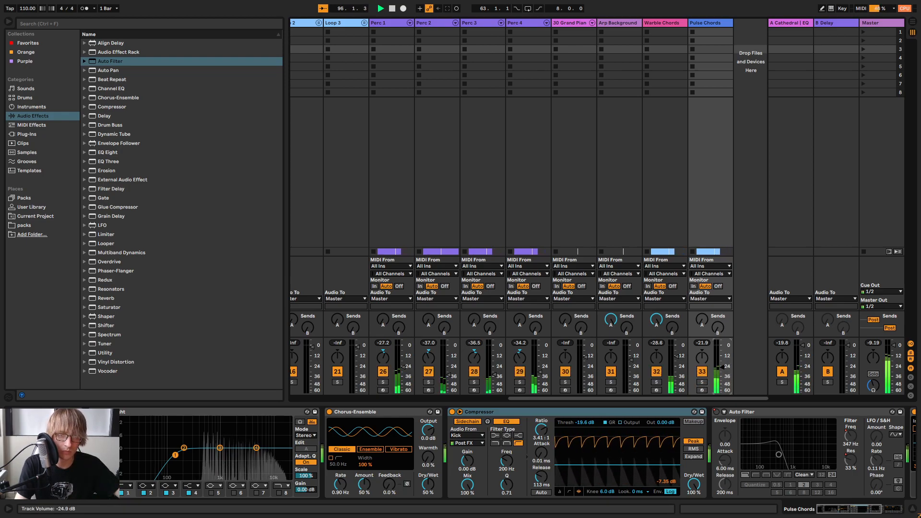
Return to the arrangement, play from bar 9, and shape the second band of Kick EQ 2 to 40 Hz with 10.3 dB gain
key("Tab")
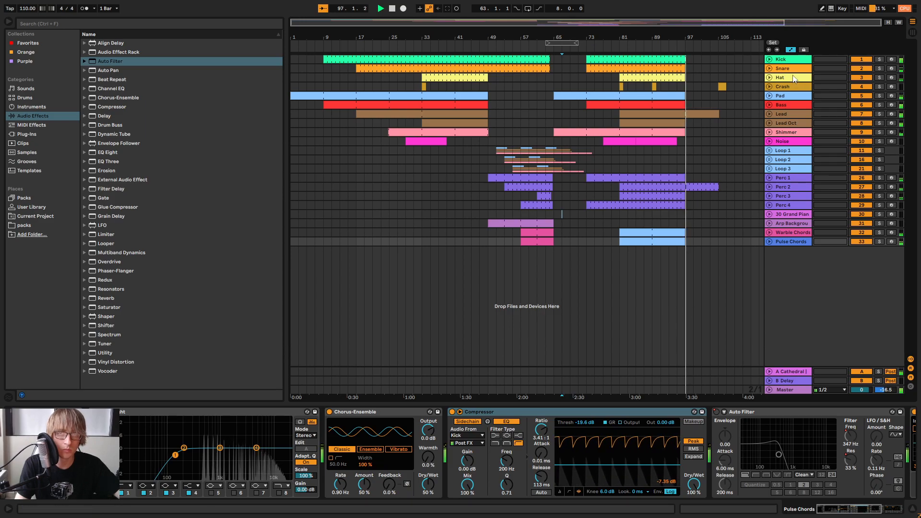
left_click(322, 42)
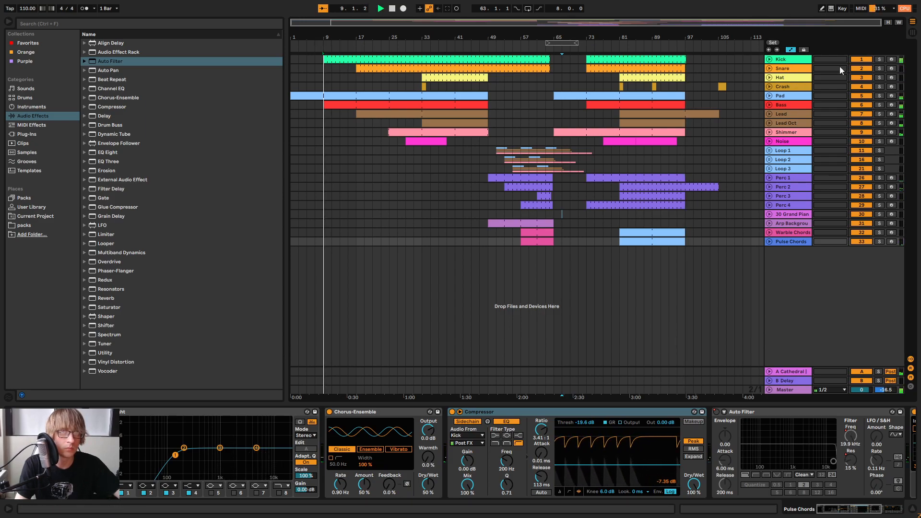
left_click(781, 60)
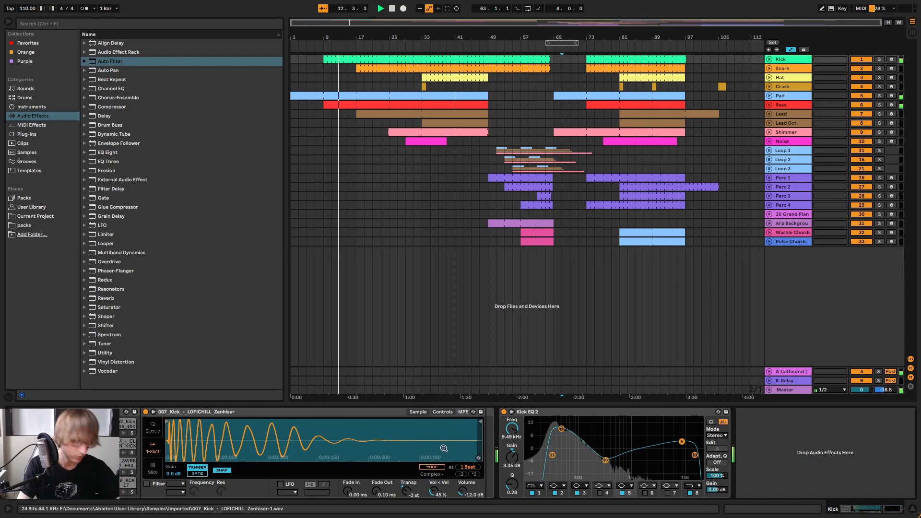
left_click(553, 455)
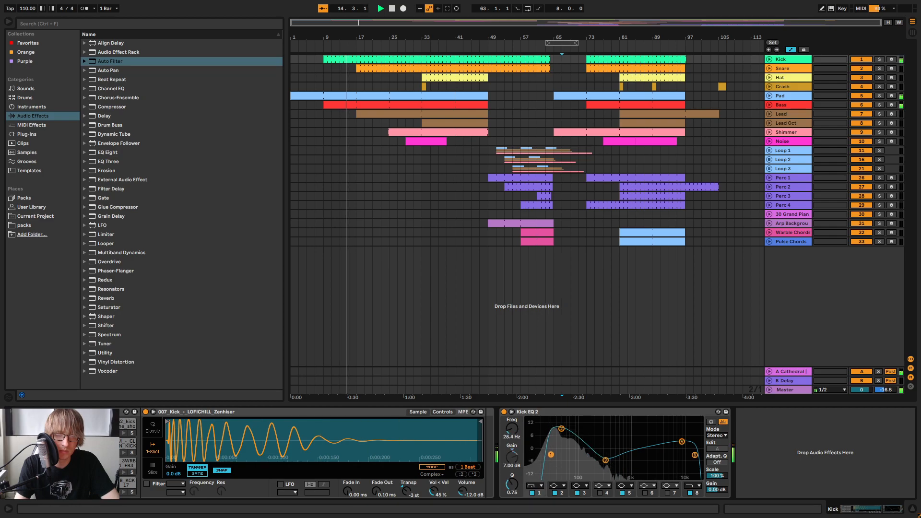
left_click_drag(561, 428, 558, 428)
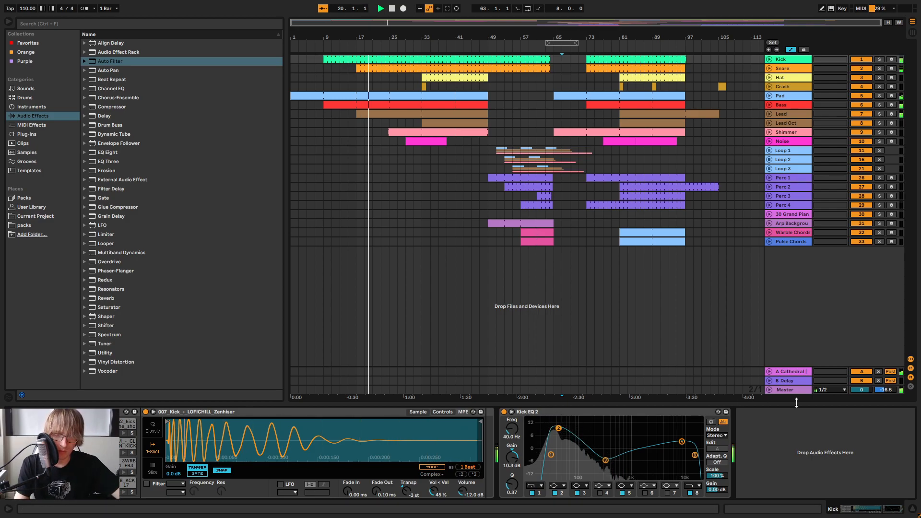
Hide the device chain and listen to the arrangement through the breakdown and the drum re-entry at bar 73
left_click_drag(795, 405, 783, 513)
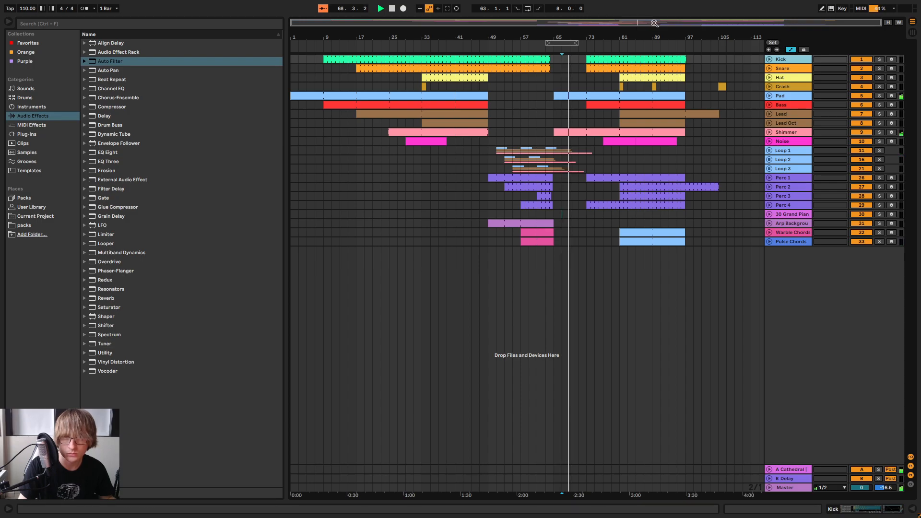
mouse_move(609, 34)
left_mouse_down()
mouse_move(615, 70)
mouse_move(626, 30)
left_mouse_up()
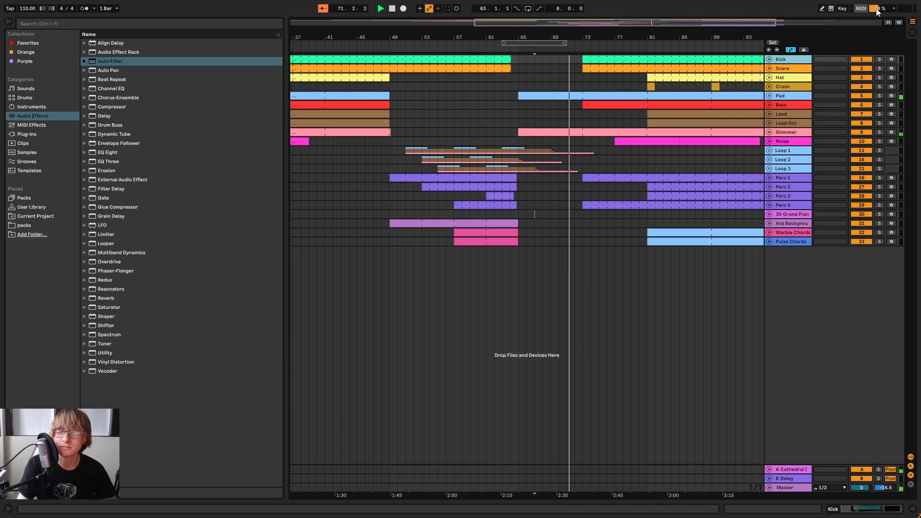
left_click_drag(671, 34, 625, 36)
left_click(589, 243)
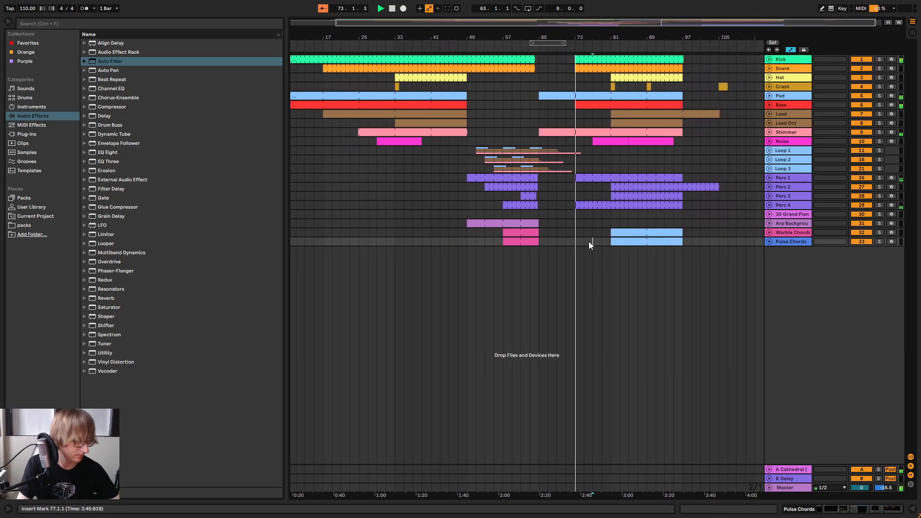
left_click(596, 232)
left_click_drag(579, 39, 580, 58)
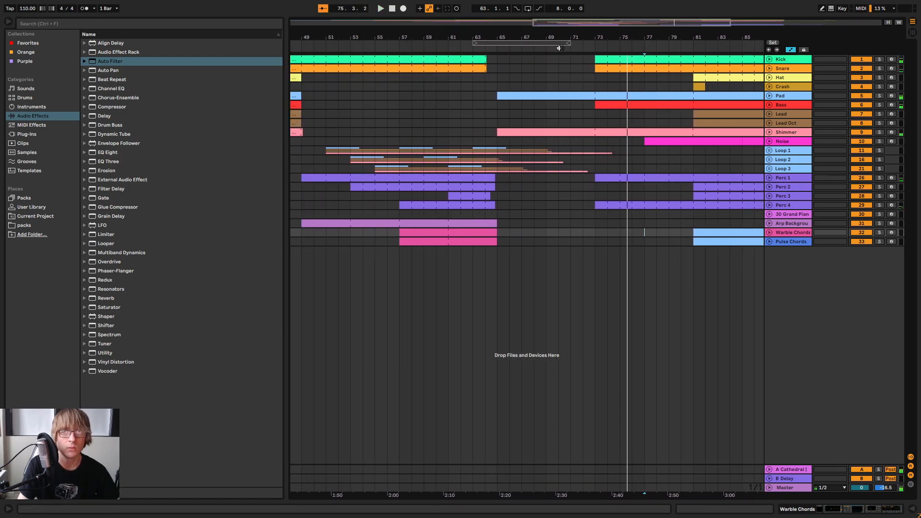
left_click(559, 48)
double_click(785, 488)
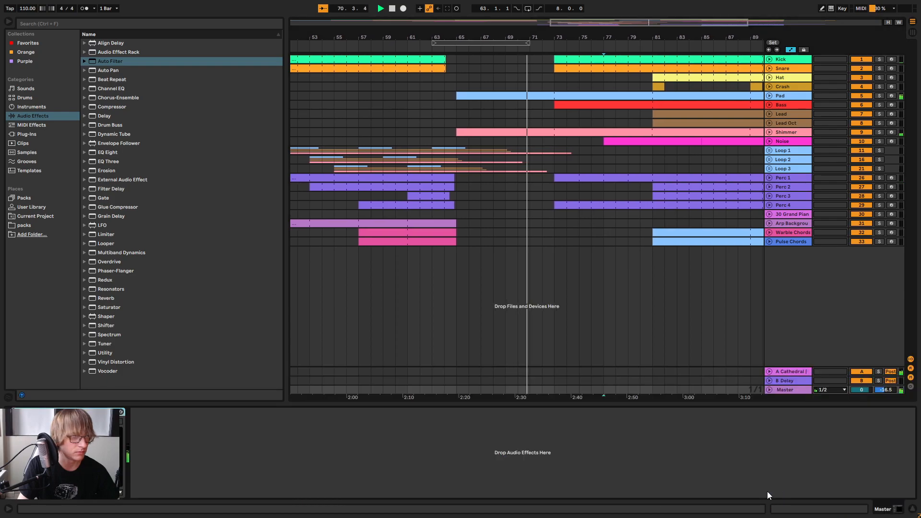
left_click_drag(552, 22, 355, 23)
left_click(403, 47)
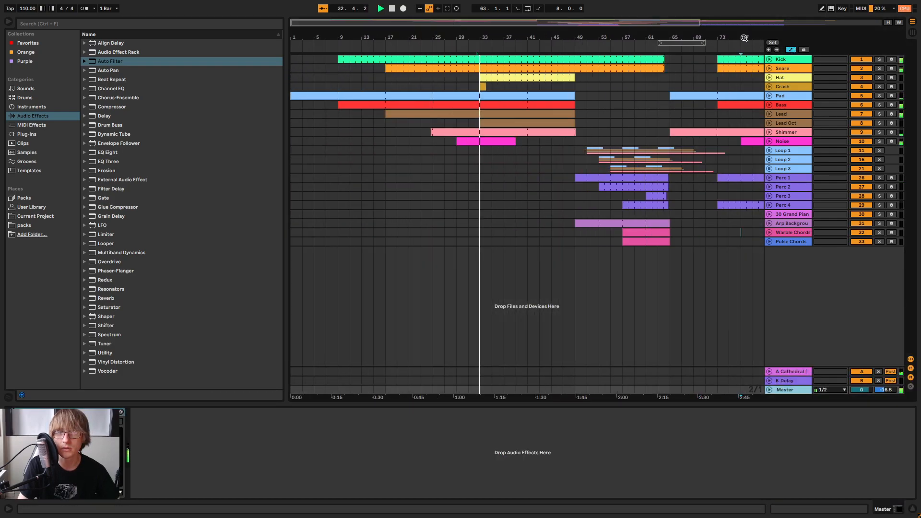
left_click_drag(744, 38, 586, 57)
left_click(579, 50)
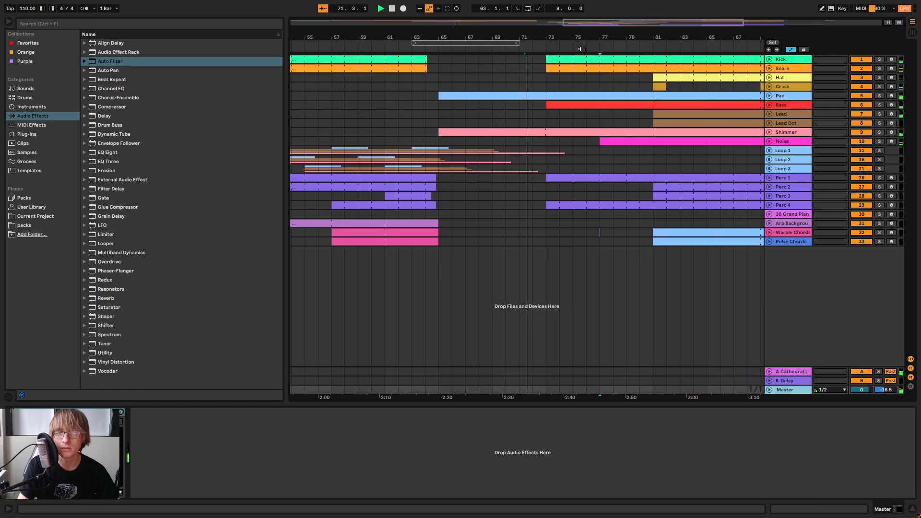
left_click(422, 50)
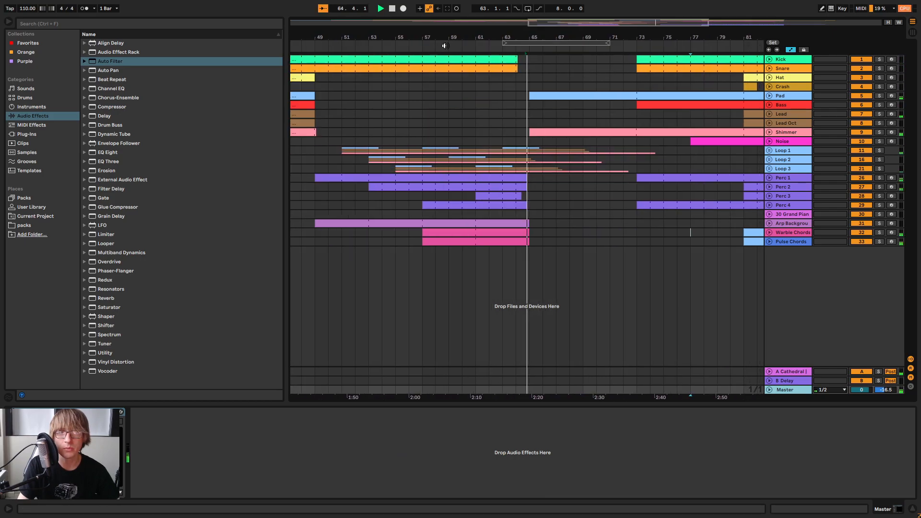
Select the bar before the drums re-enter at bar 73 across all tracks and find ShaperBox 2 among the plug-ins
left_click_drag(626, 240, 558, 39)
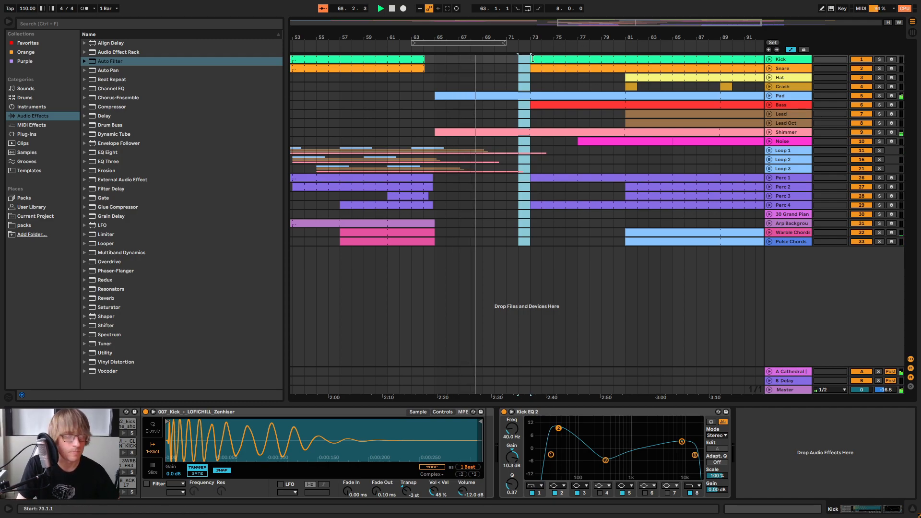
left_click(22, 135)
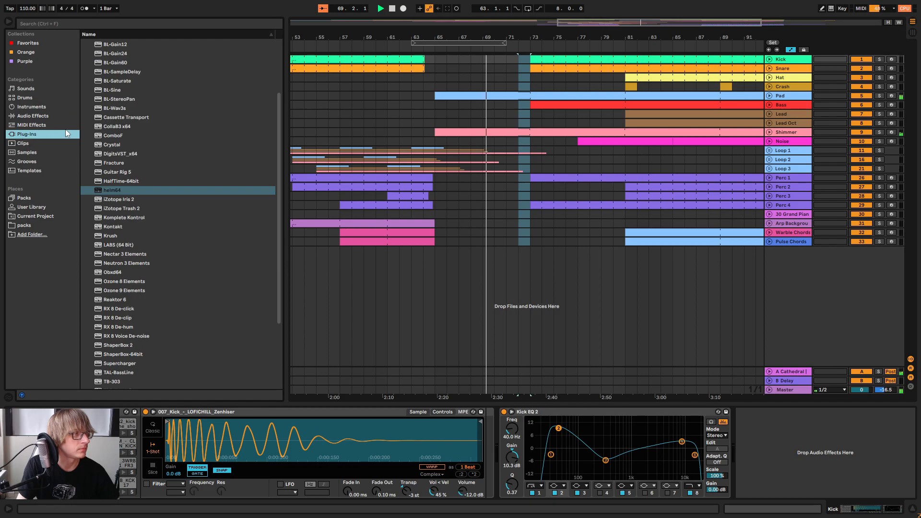
scroll(150, 192, "down", 4)
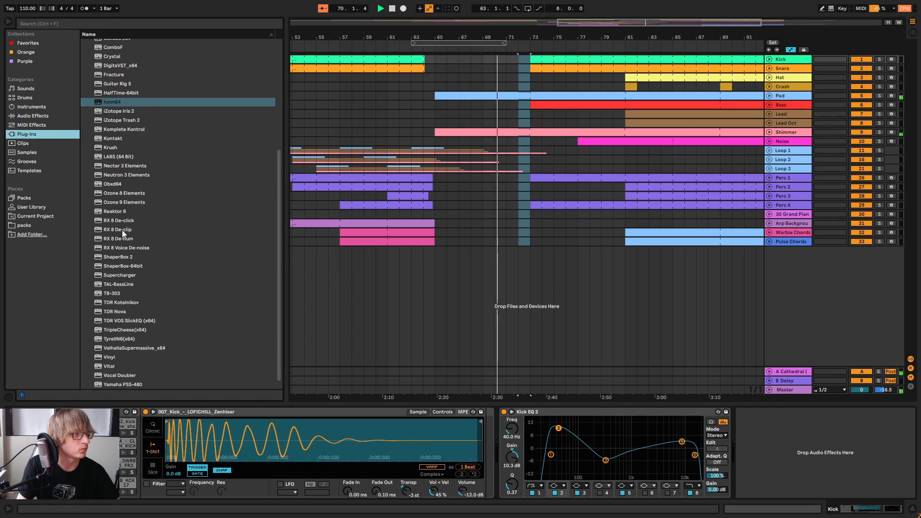
left_click(146, 120)
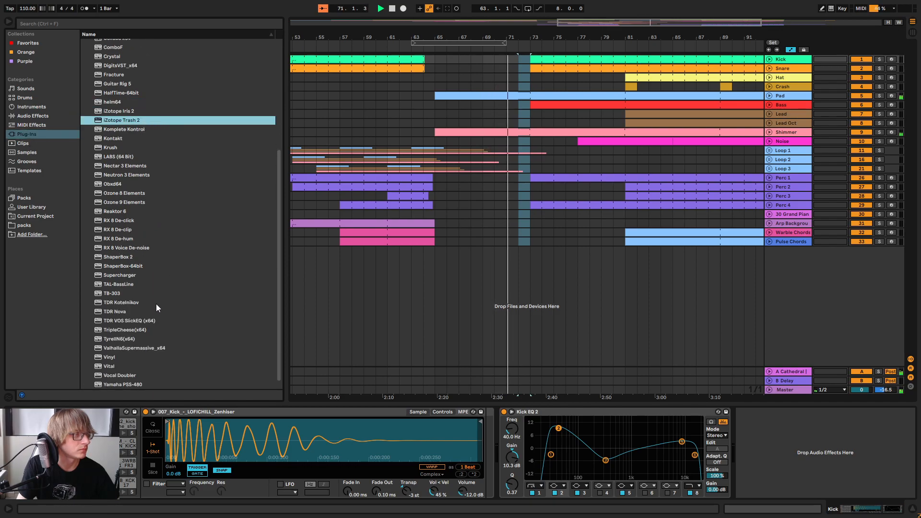
left_click(126, 258)
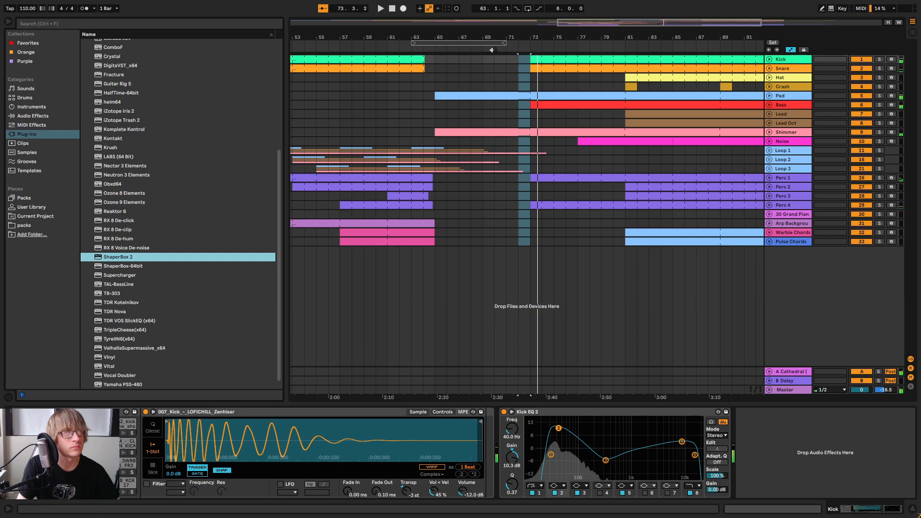
Trim the starts of the Bass and Snare clips after the breakdown so both tracks re-enter at bar 81
left_click(510, 51)
left_click(520, 113)
left_click_drag(546, 105, 644, 113)
left_click(562, 109)
left_click(532, 78)
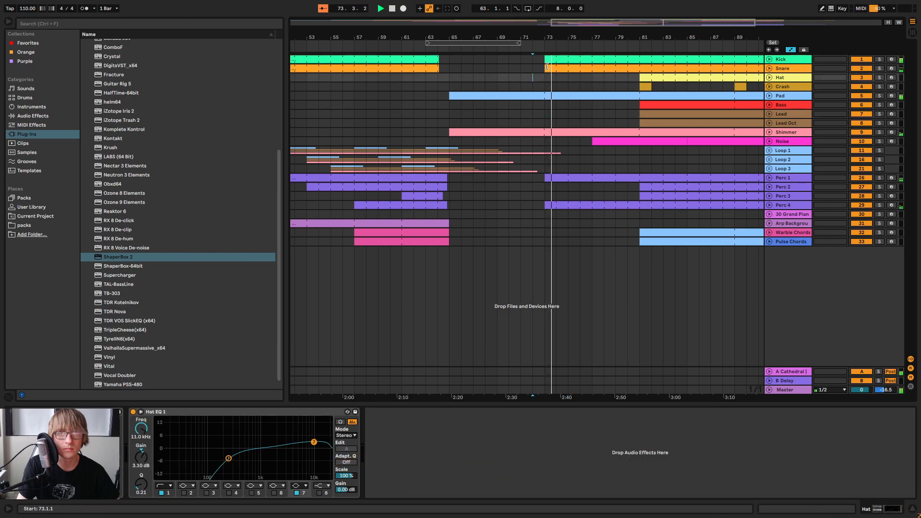
left_click_drag(548, 71, 641, 72)
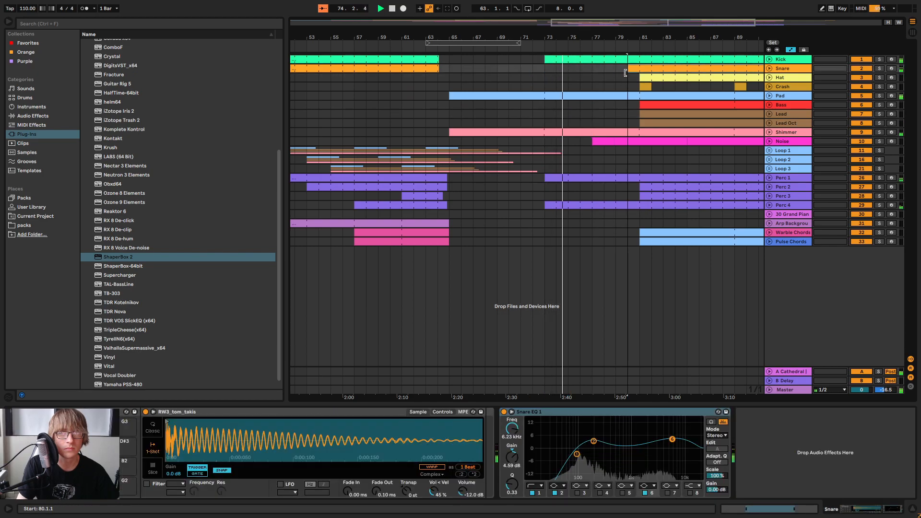
left_click(592, 78)
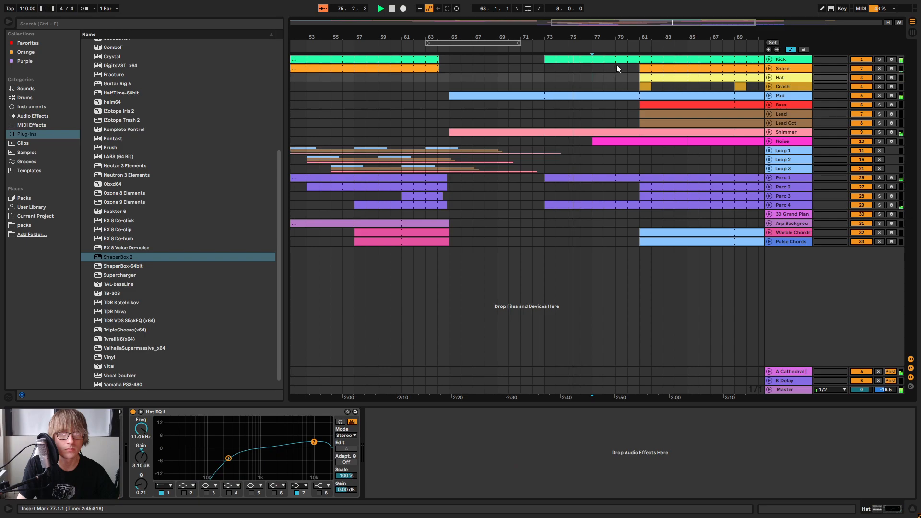
Deactivate the notes on beats 2 and 4 in the Kick clips from bar 73 to 81, and play the section
left_click(769, 60)
key("space")
left_click(638, 64)
left_click_drag(640, 73, 561, 60)
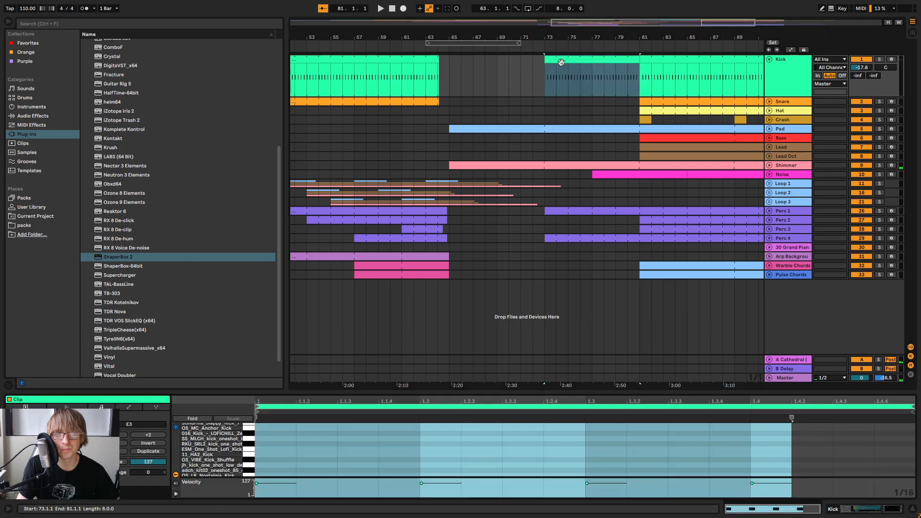
left_click_drag(486, 391, 486, 184)
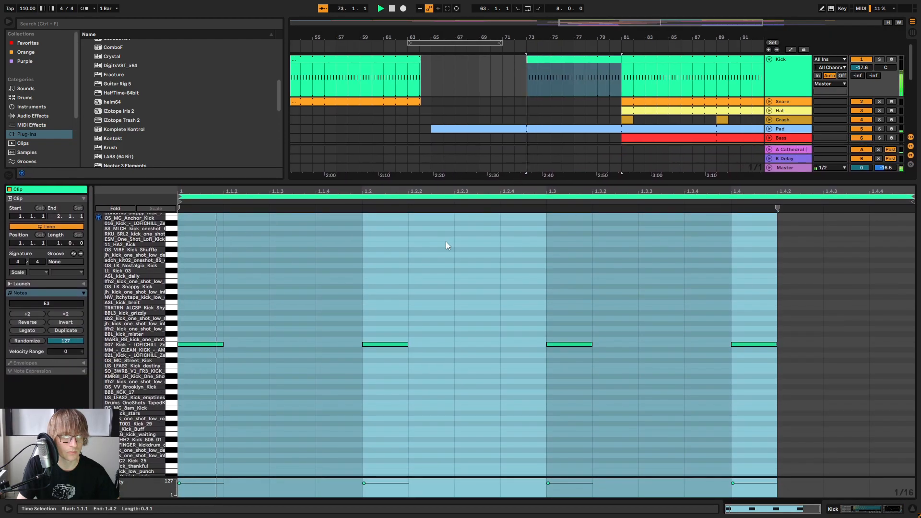
left_click_drag(381, 306, 402, 401)
key("0")
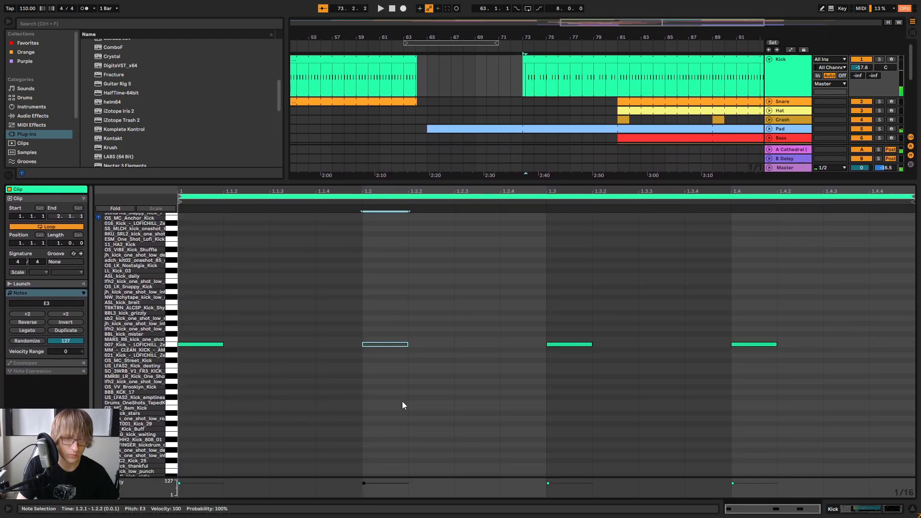
left_click(768, 344)
key("0")
key("space")
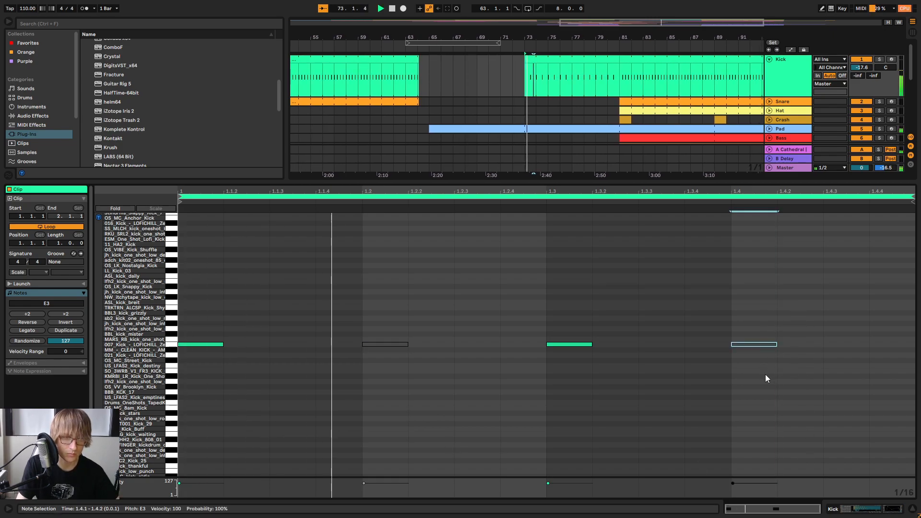
left_click_drag(704, 184, 643, 336)
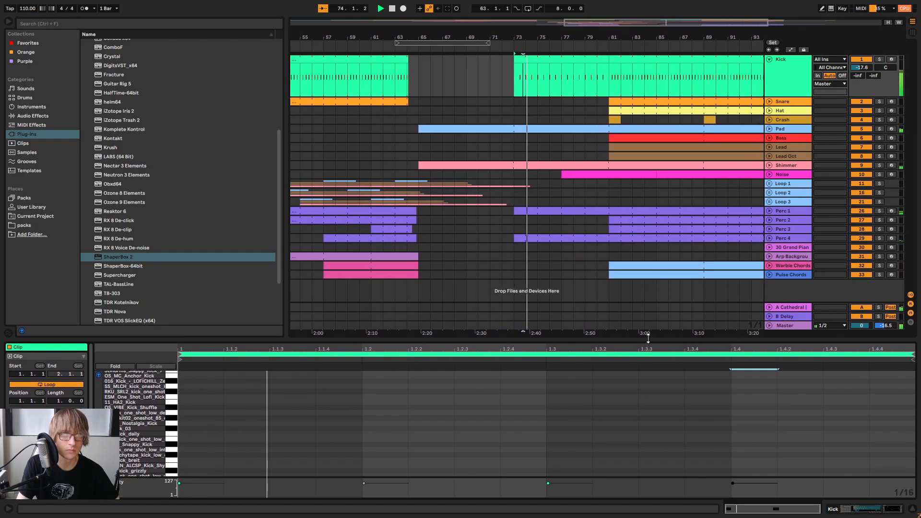
Try extending the four-beat Kick clip back to start at bar 79, and return its start to bar 81
left_click(582, 111)
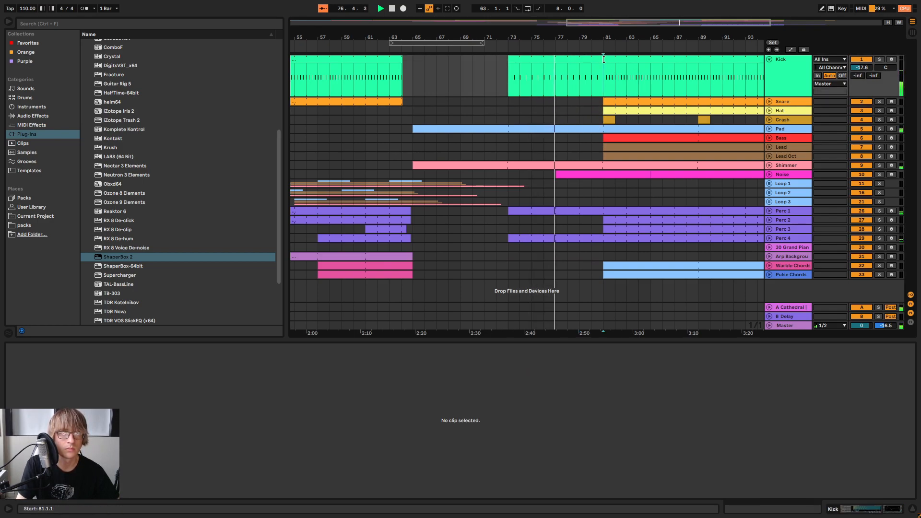
left_click(576, 67)
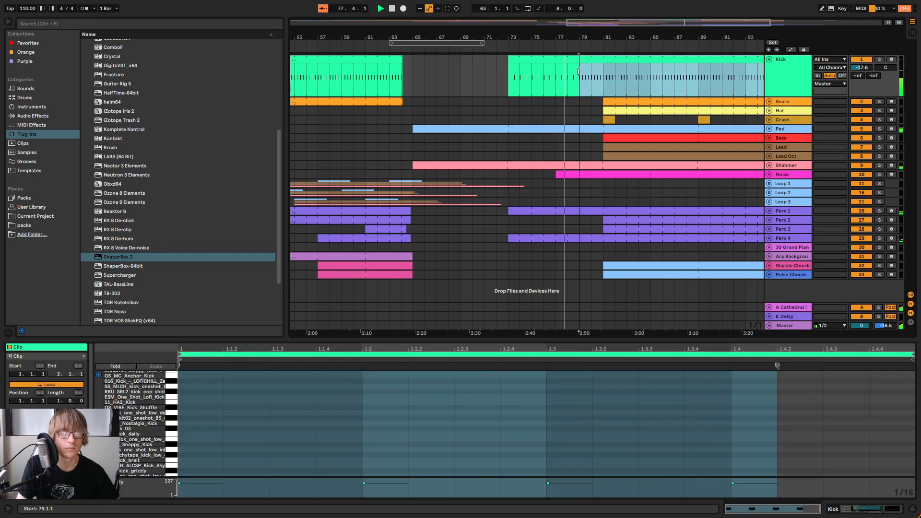
mouse_move(577, 67)
left_mouse_down()
mouse_move(564, 77)
mouse_move(609, 78)
mouse_move(574, 79)
left_mouse_up()
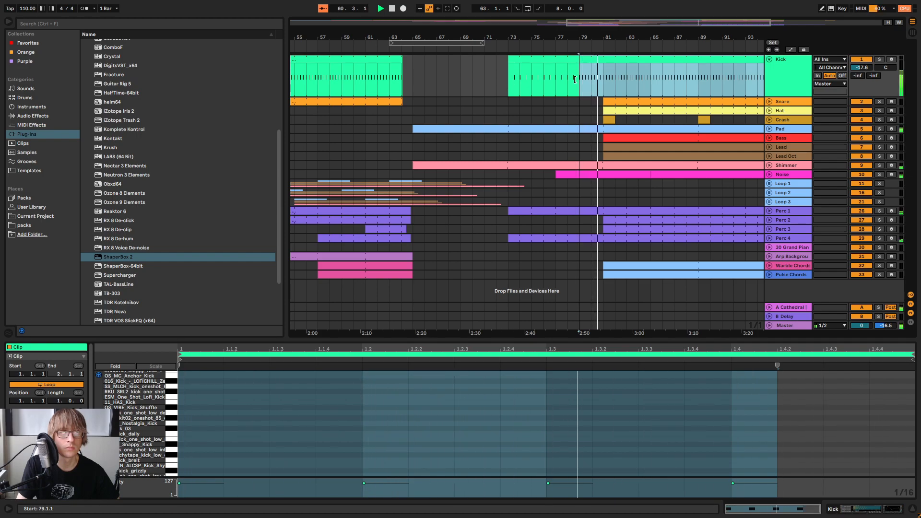
left_click_drag(575, 79, 604, 78)
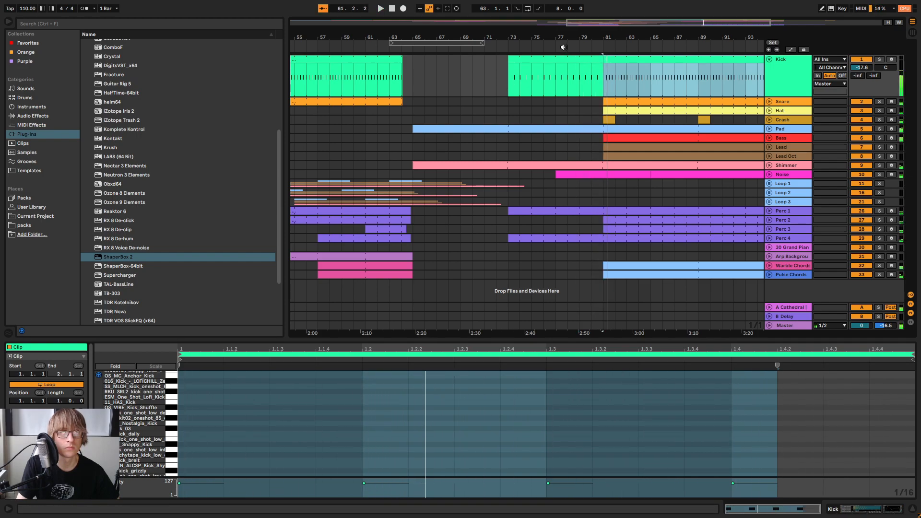
Consolidate the Kick clips from bar 77 to 81 into one four-bar clip and enlarge its note editor
left_click(550, 48)
left_click_drag(528, 87, 560, 85)
right_click(555, 61)
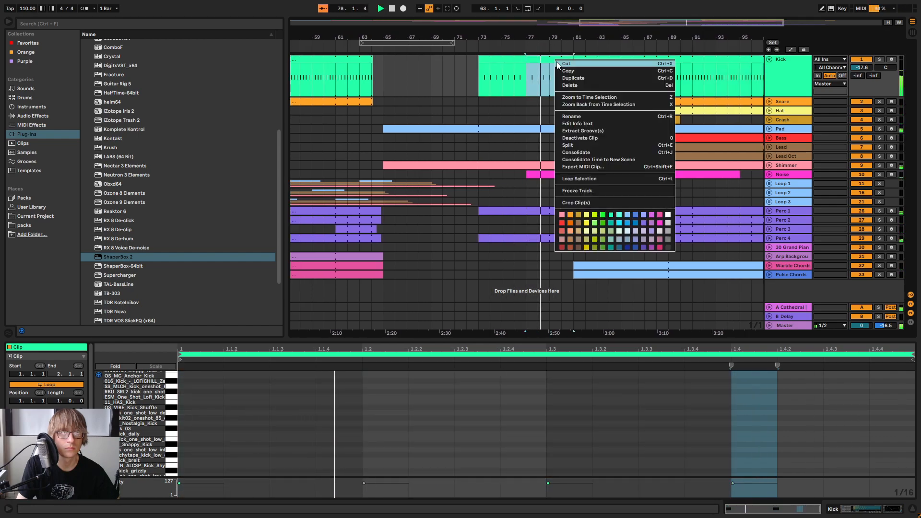
left_click(579, 151)
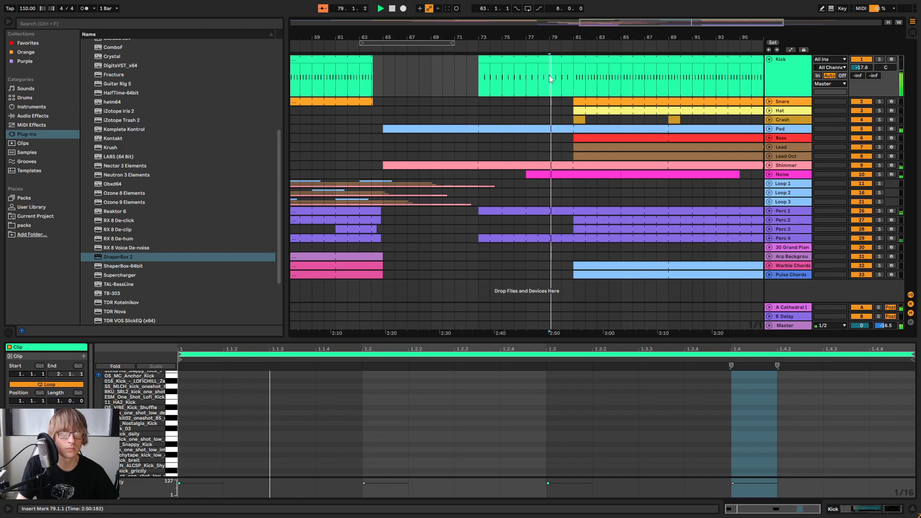
left_click_drag(526, 79, 571, 79)
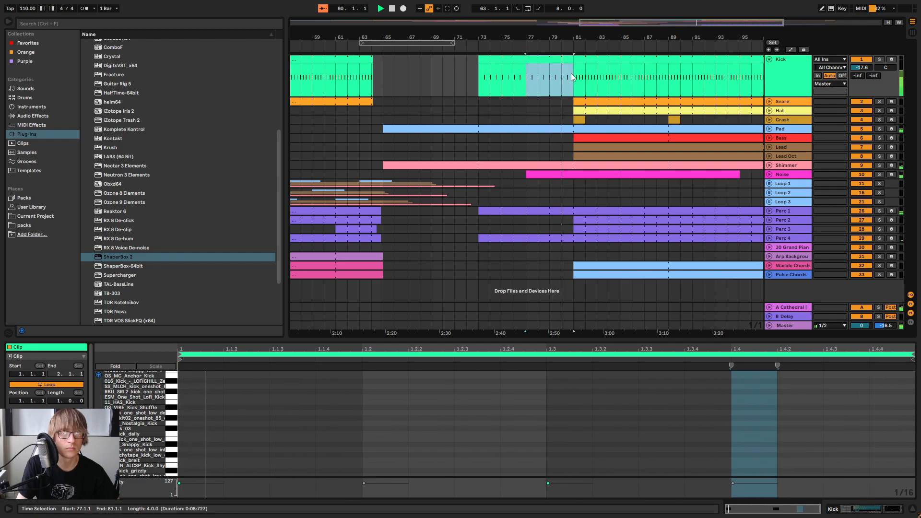
right_click(562, 60)
left_click(579, 151)
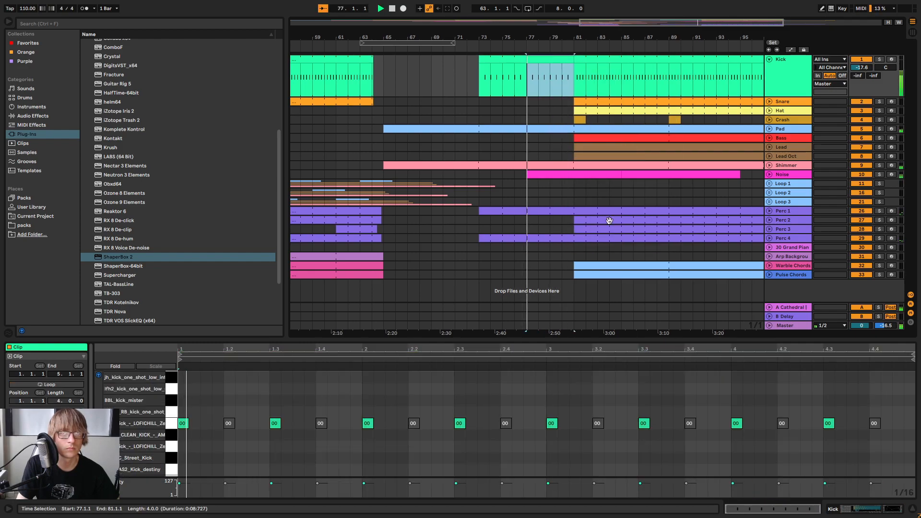
left_click_drag(637, 337, 648, 201)
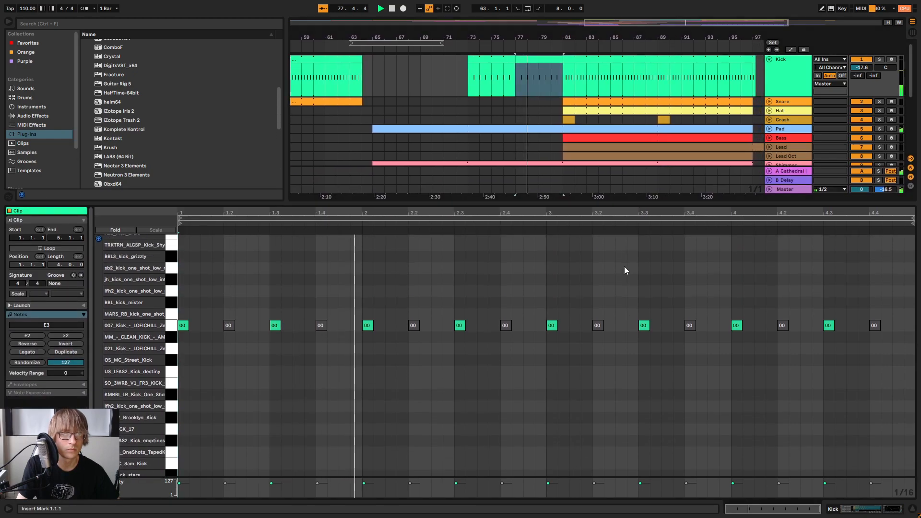
Reactivate the muted Kick notes on beats 2 and 4 in bars 3 and 4 of the four-bar clip
left_click(597, 335)
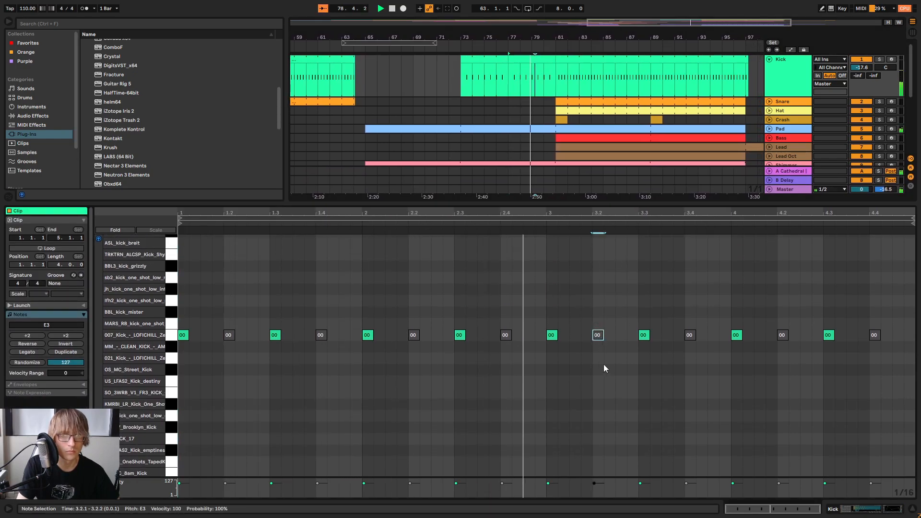
left_click_drag(689, 292, 692, 386)
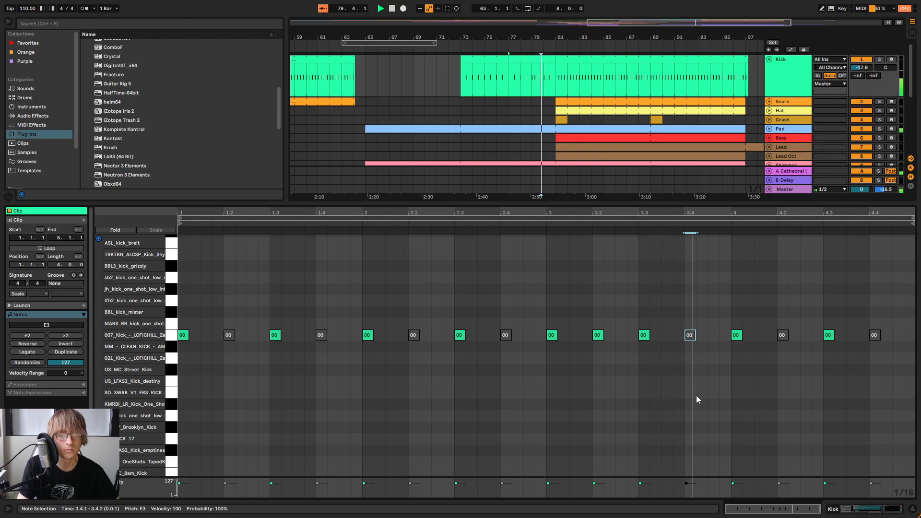
left_click_drag(807, 301, 788, 346)
key("0")
left_click_drag(882, 296, 861, 399)
key("0")
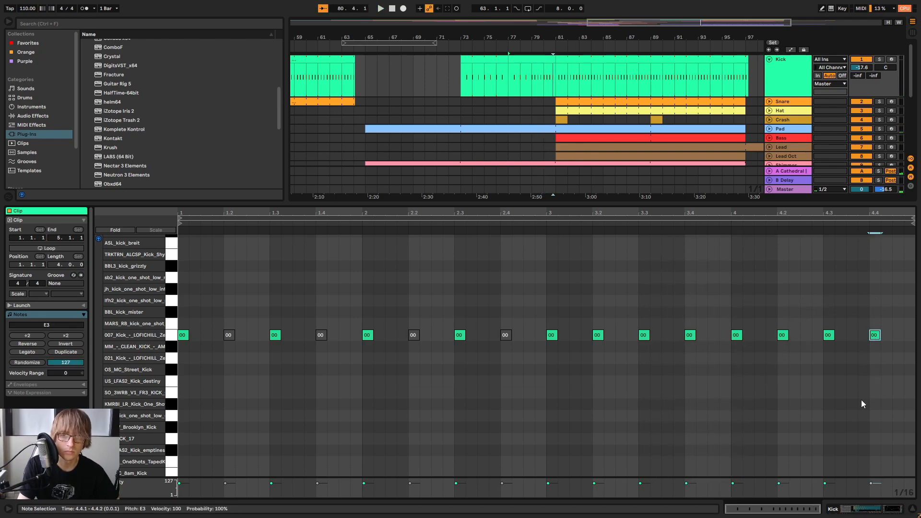
Copy the bar 4 Kick notes onto the offbeats to make eighth-note kicks throughout that bar, and play the clip
left_click_drag(797, 324, 737, 346)
left_click(755, 314)
key("ctrl+v")
left_click(848, 313)
key("ctrl+v")
key("space")
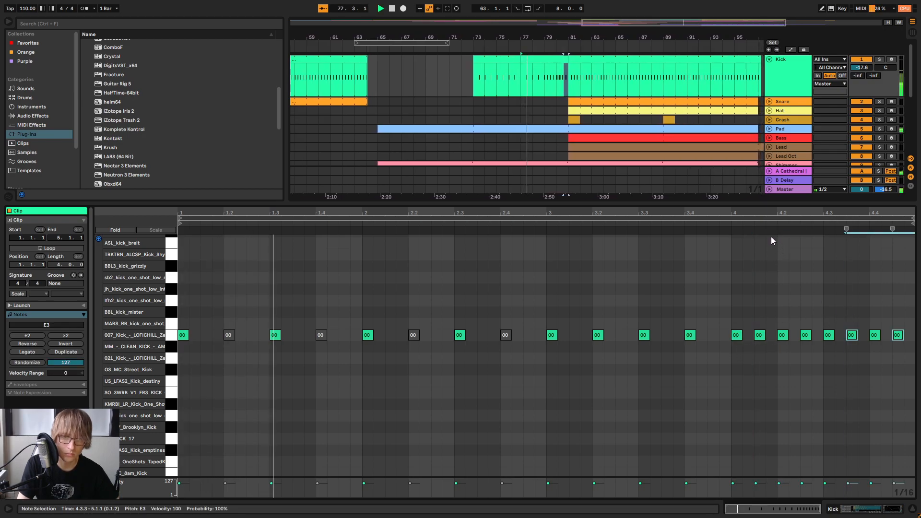
Paste kick copies between the existing notes on beats 3 and 4 of bar 4 to make sixteenth notes
left_click(839, 313)
left_click(842, 311)
key("ctrl+v")
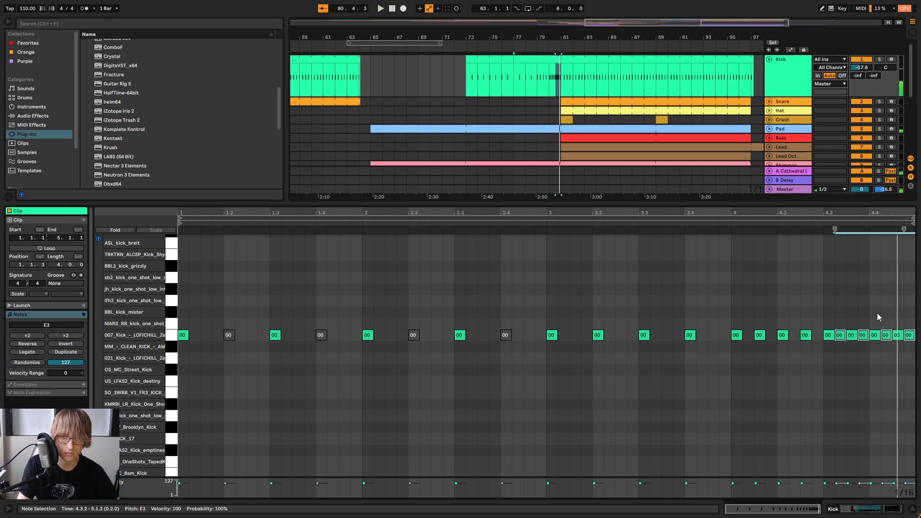
Copy the Kick notes on beat 4 of bar 4 and paste them between the originals as a 1/32-note roll
left_click_drag(890, 213, 889, 235)
left_click_drag(836, 308, 914, 373)
left_click_drag(914, 332, 897, 338)
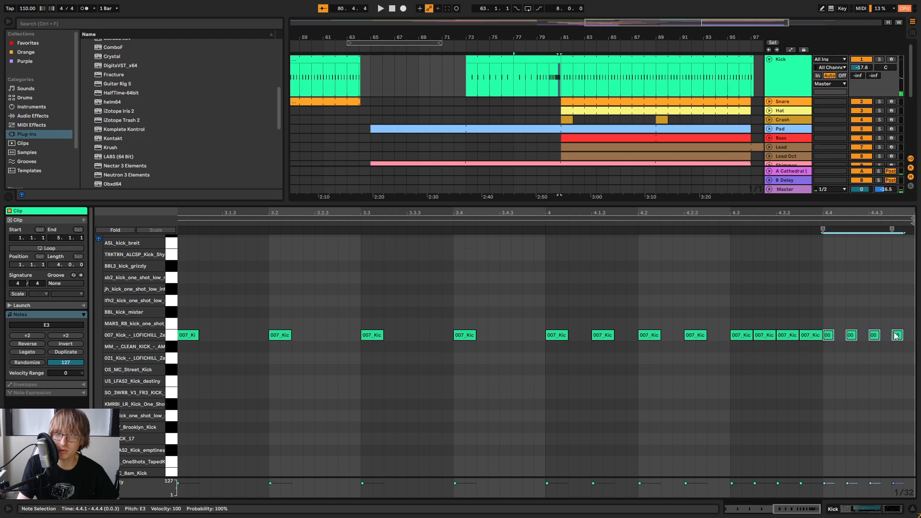
left_click(832, 315)
key("ctrl+v")
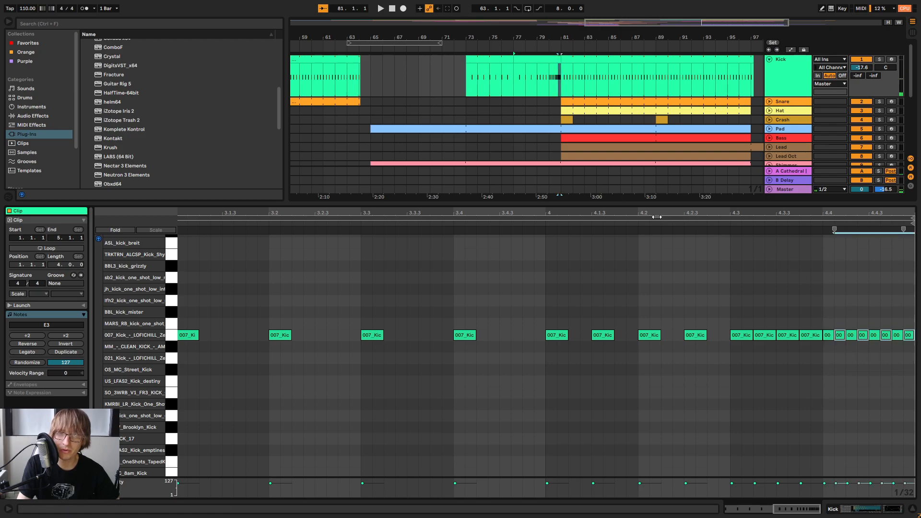
Play the Kick roll leading into bar 81 with the whole clip in view
left_click(626, 221)
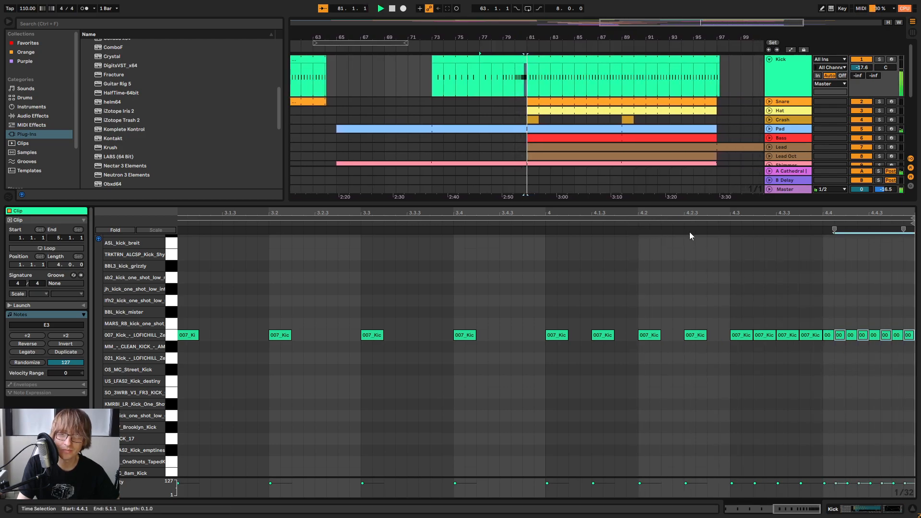
left_click_drag(855, 213, 874, 201)
key("space")
key("space")
left_click(728, 269)
left_click_drag(815, 204, 797, 222)
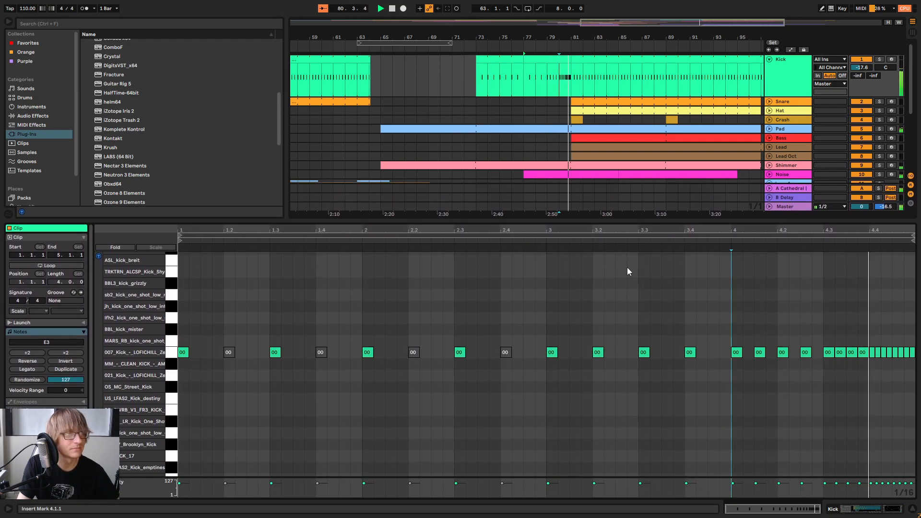
Shrink the Kick note editor to reveal all the arrangement tracks, and play the section leading into bar 81
left_click_drag(595, 221, 566, 393)
left_click(473, 48)
left_click_drag(490, 38, 544, 33)
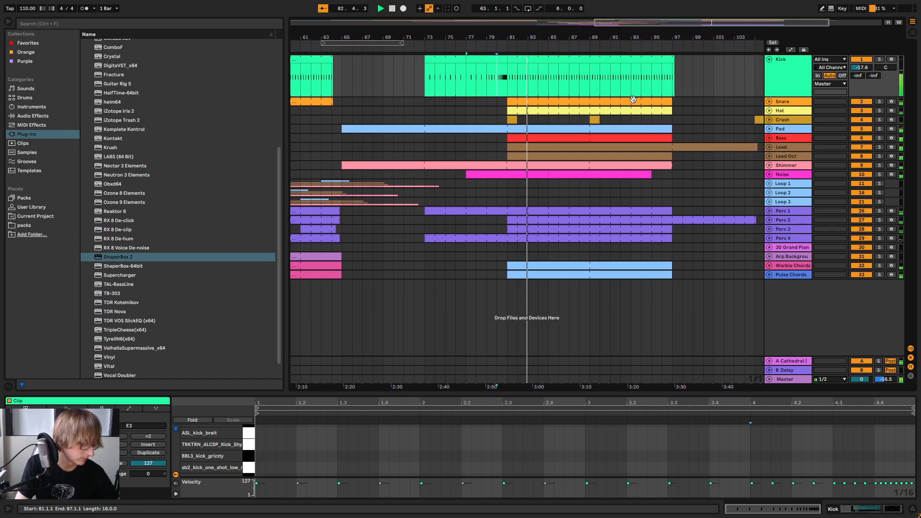
Check the track levels in the mixer while the section from bar 81 to 97 plays
key("Tab")
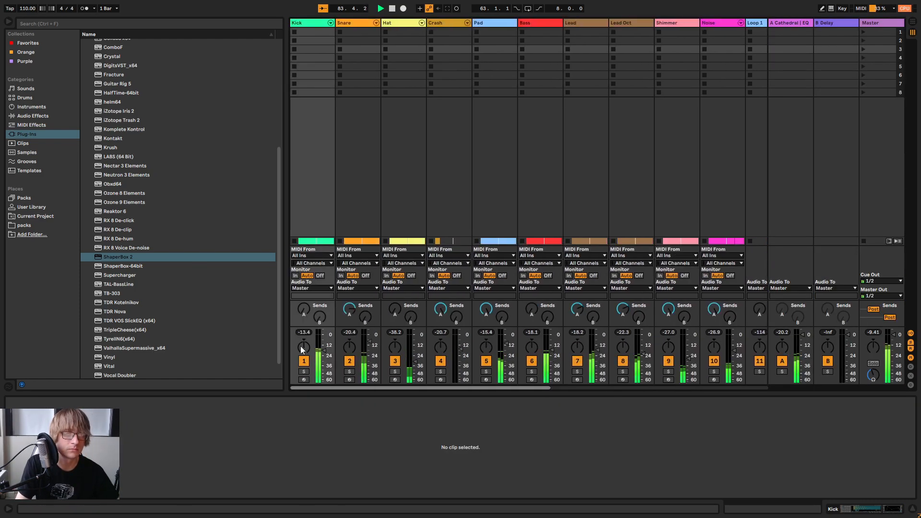
key("Tab")
left_click(687, 265)
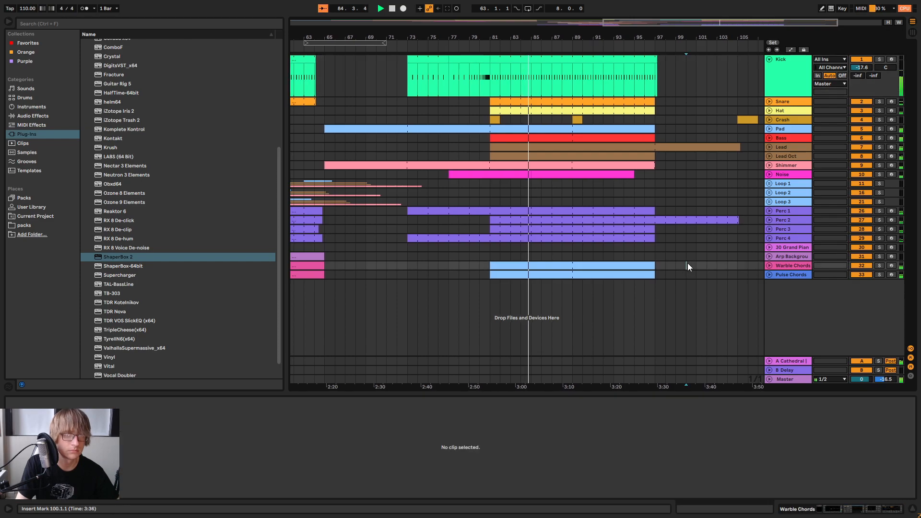
key("Tab")
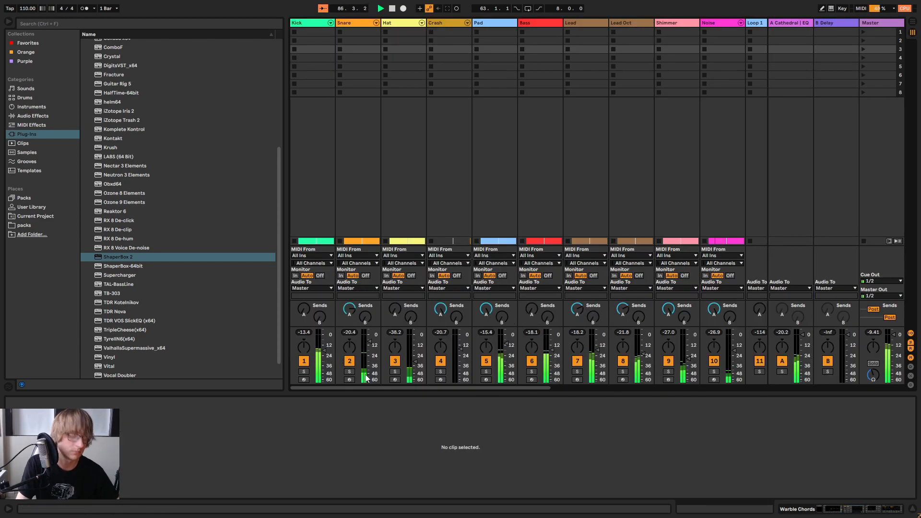
key("Tab")
left_click(721, 257)
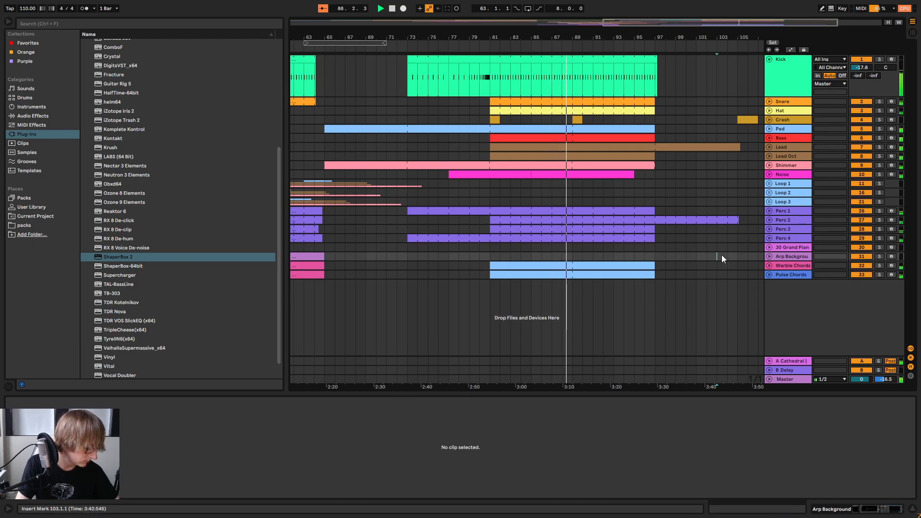
key("Tab")
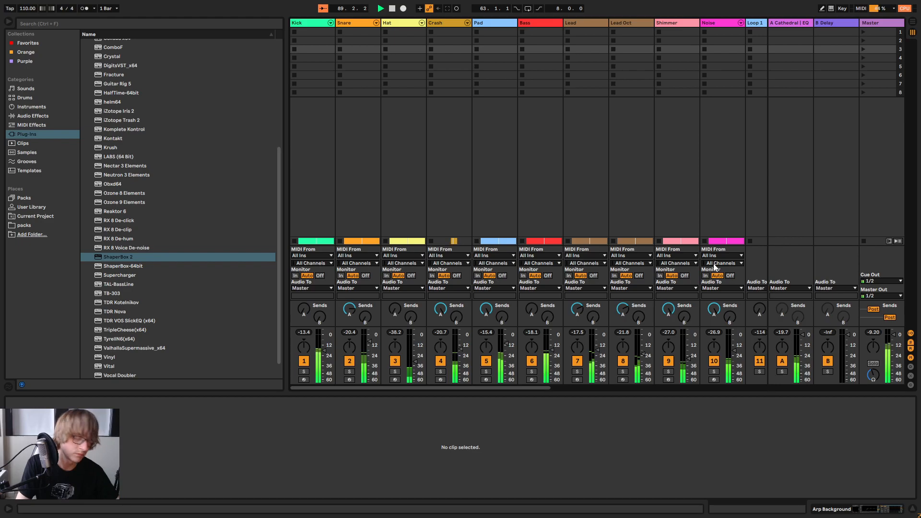
key("Tab")
left_click(713, 265)
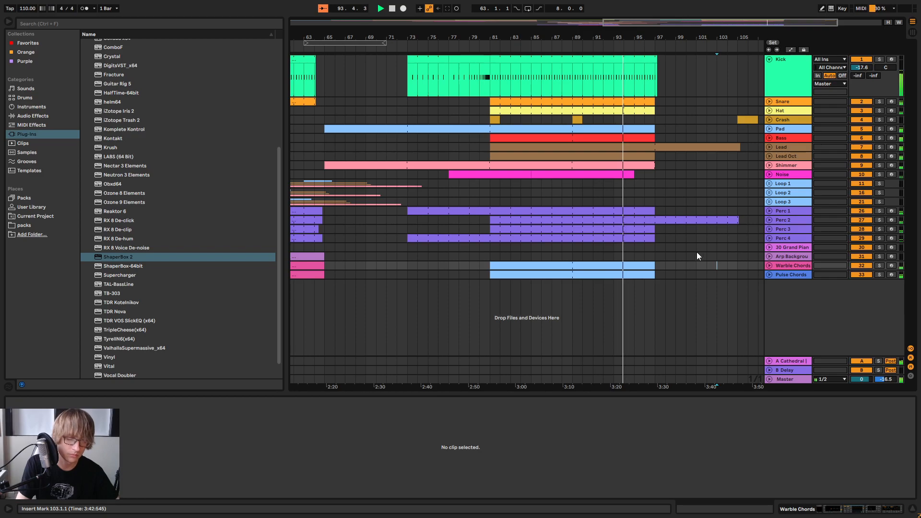
key("Tab")
key("Tab")
left_click(701, 185)
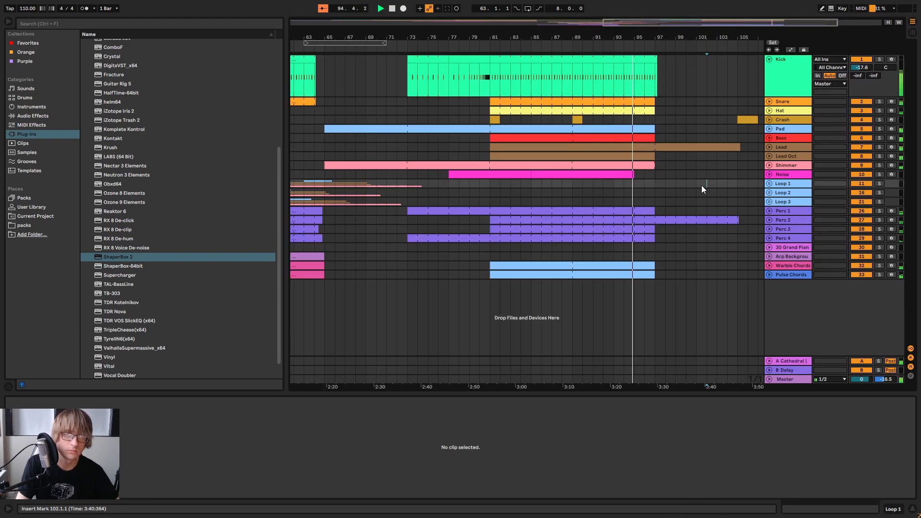
Play the ending past bar 97 with the whole arrangement in view, stop playback and save the set
left_click_drag(651, 33, 652, 6)
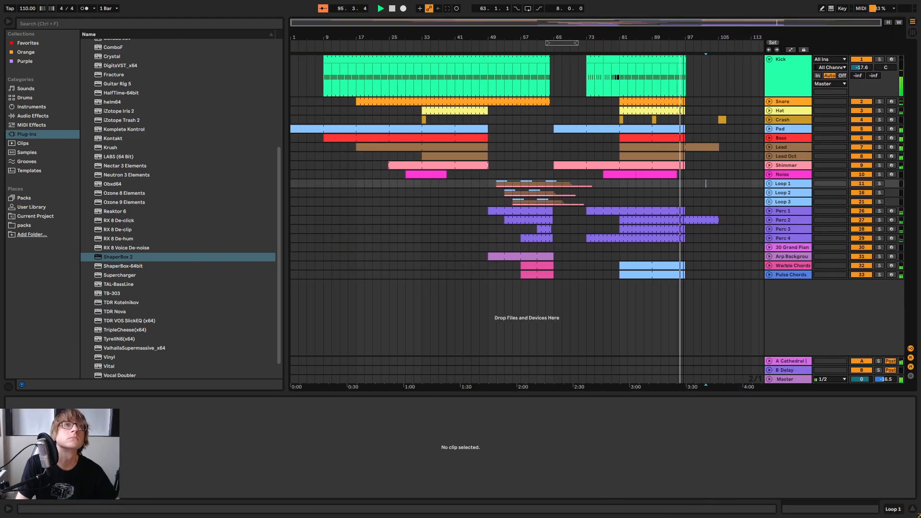
left_click(712, 222)
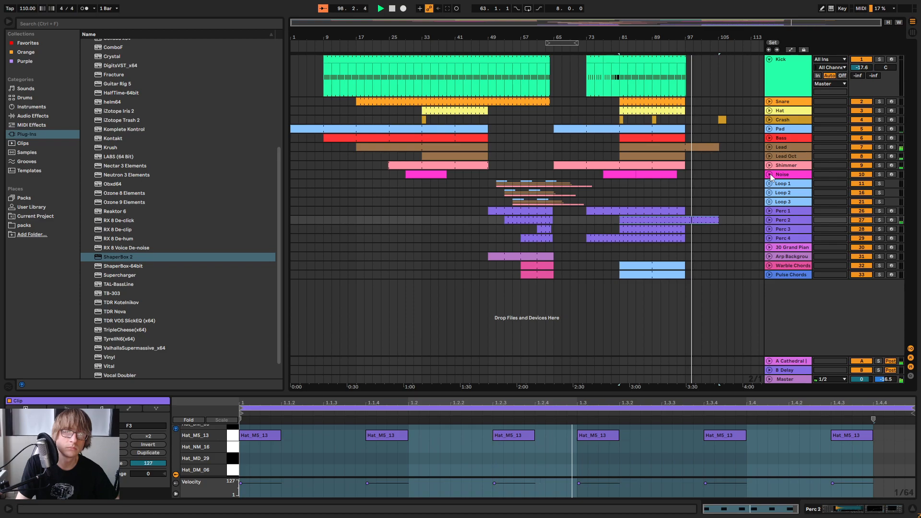
left_click(710, 184)
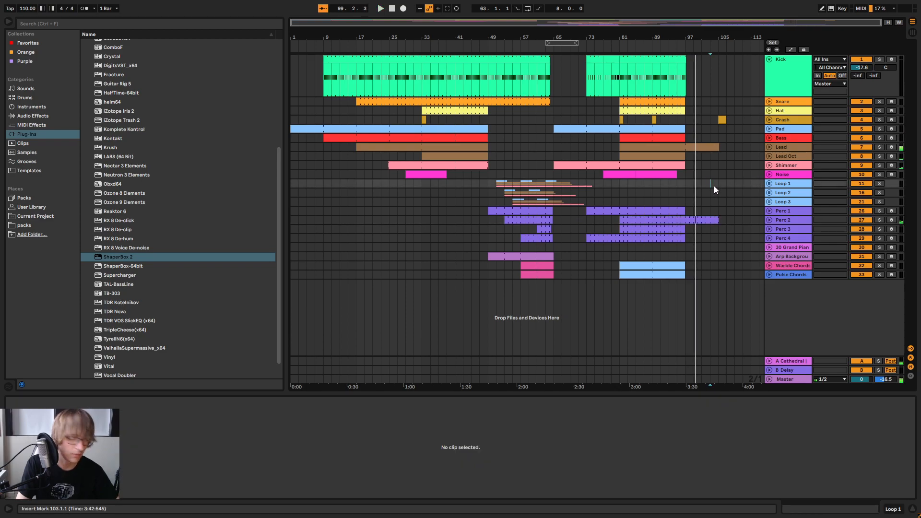
key("space")
left_click(702, 191)
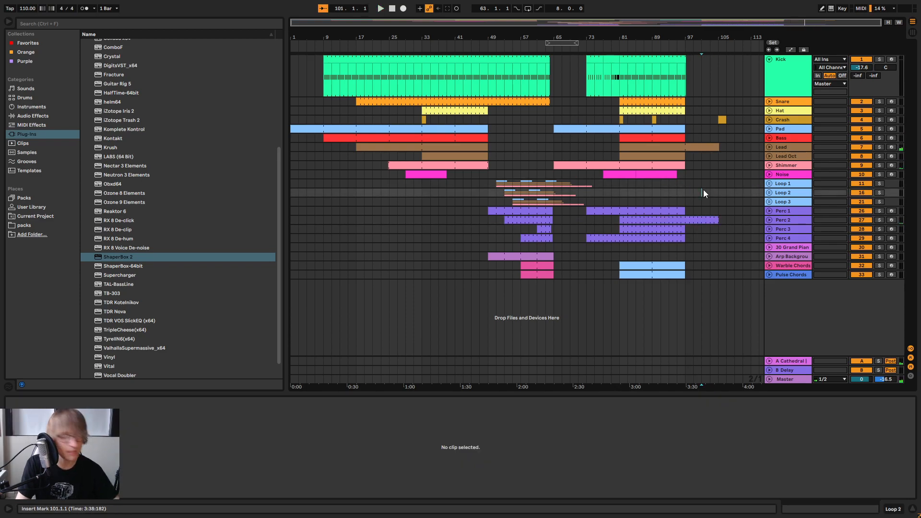
key("ctrl+s")
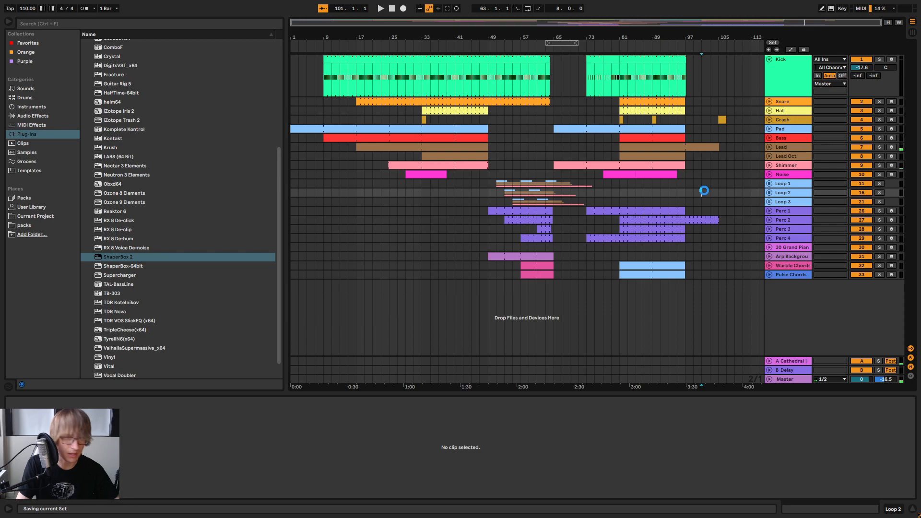
Unfold the Noise track, copy the ten-bar Noise clip at bar 85 and paste it at bar 93
left_click(767, 174)
left_click(643, 183)
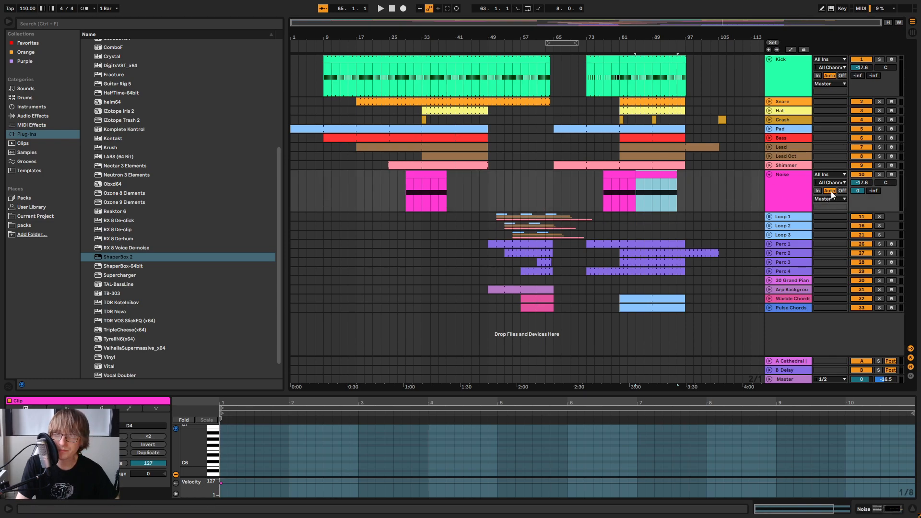
left_click(671, 189)
key("ctrl+v")
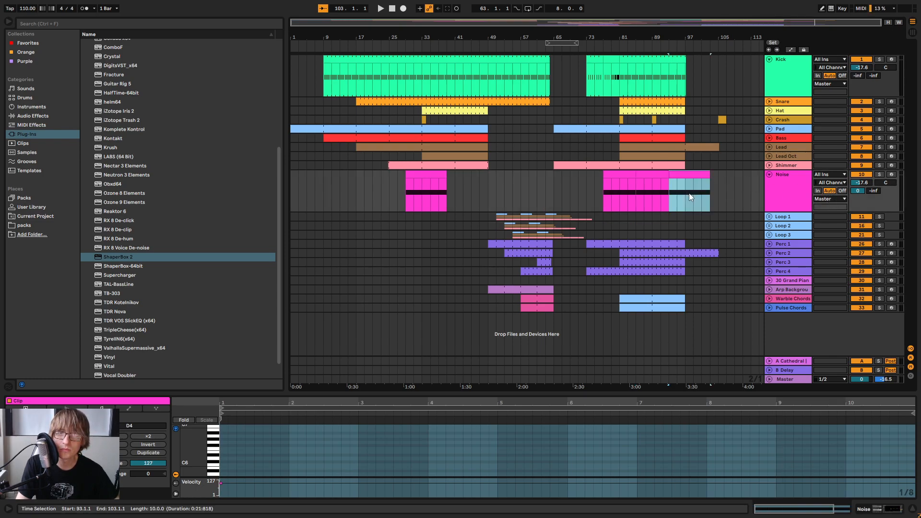
Show the arrangement automation and display the Noise track's Filter Freq envelope
left_click(791, 50)
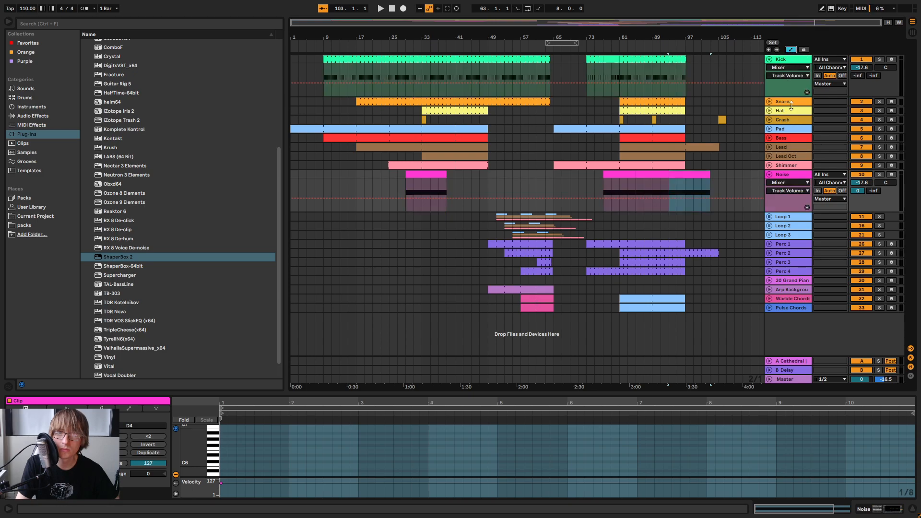
left_click(789, 182)
left_click(787, 197)
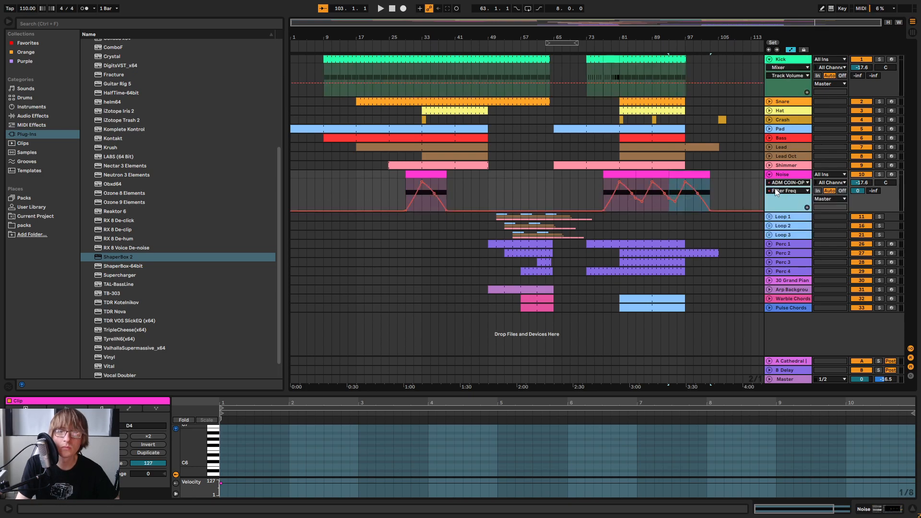
Play the transition across bar 97 to check the Noise filter sweep over the ending
left_click(660, 47)
left_click_drag(680, 37, 571, 37)
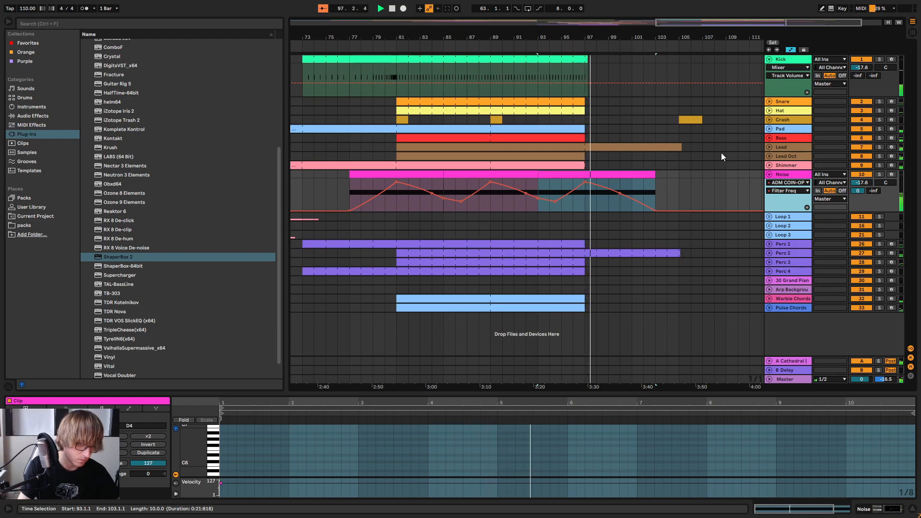
left_click(712, 183)
mouse_move(585, 183)
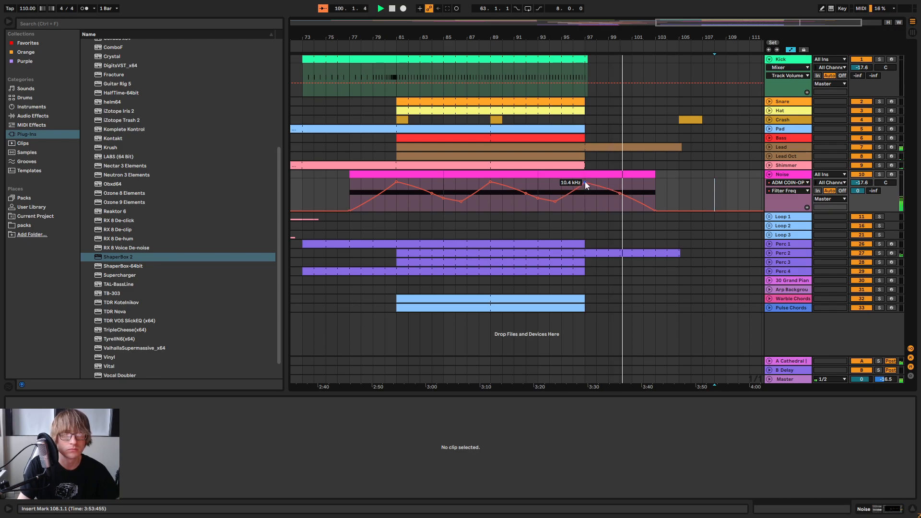
left_click(562, 50)
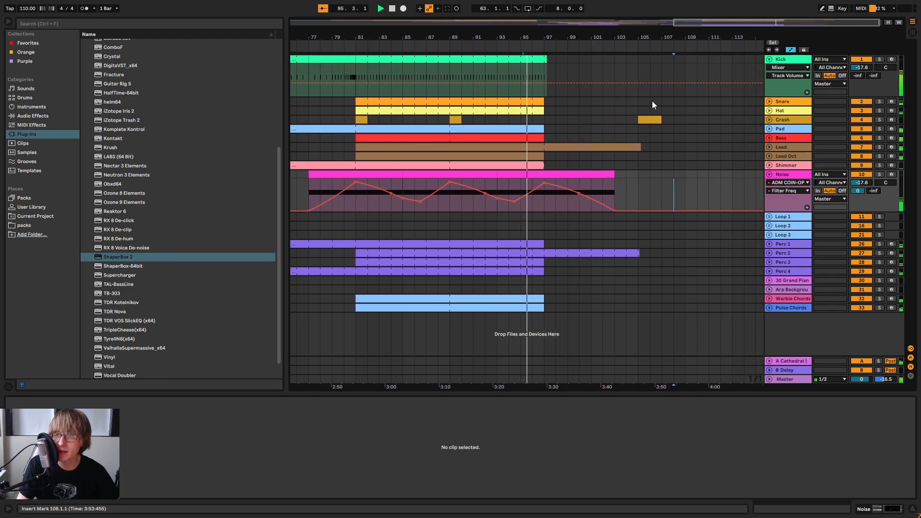
left_click_drag(543, 36, 543, 56)
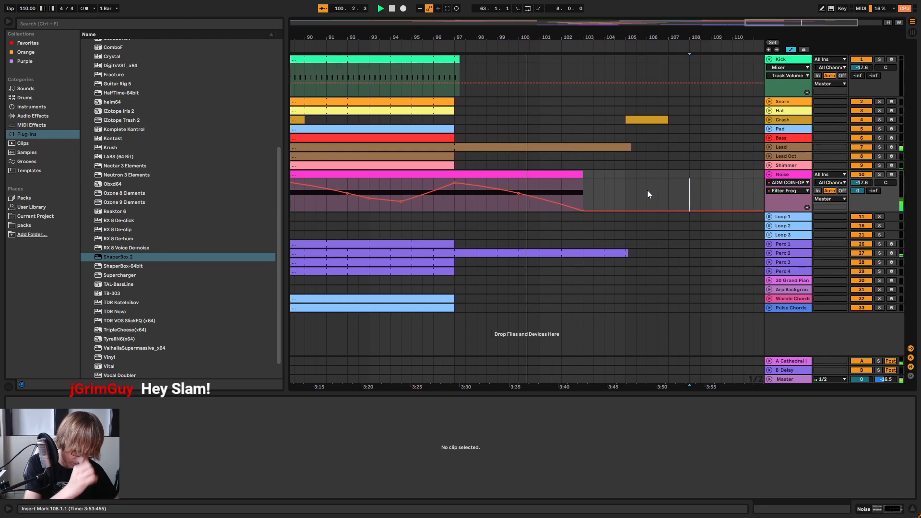
Try moving the Noise track's final Filter Freq breakpoint to bar 104, and return it to bar 103
left_click(579, 199)
left_click_drag(564, 211, 585, 210)
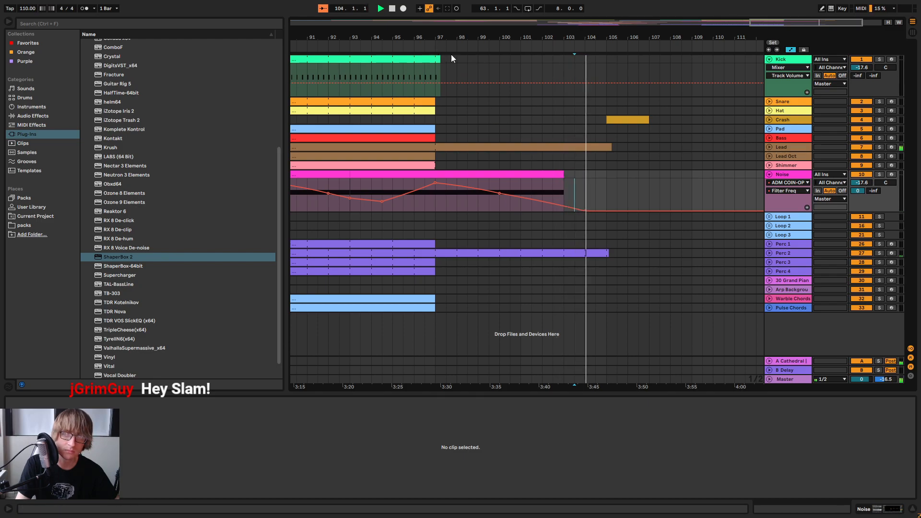
left_click_drag(586, 211, 564, 211)
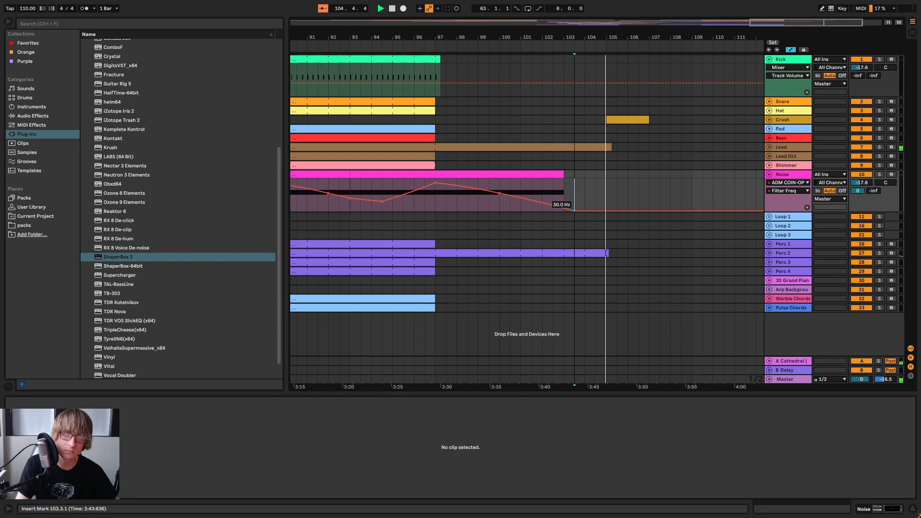
Replay the ending across bar 97, show the full arrangement and fold the Noise track
left_click(408, 47)
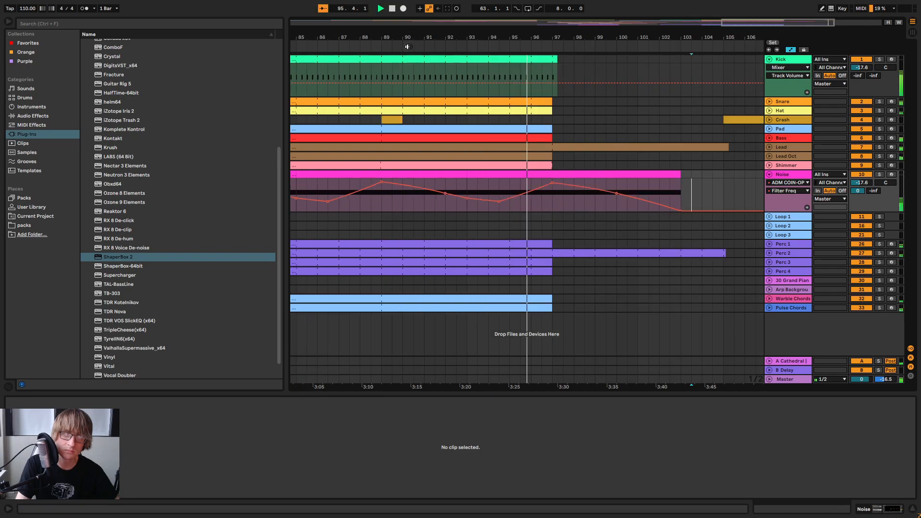
left_click(420, 83)
left_click(419, 87)
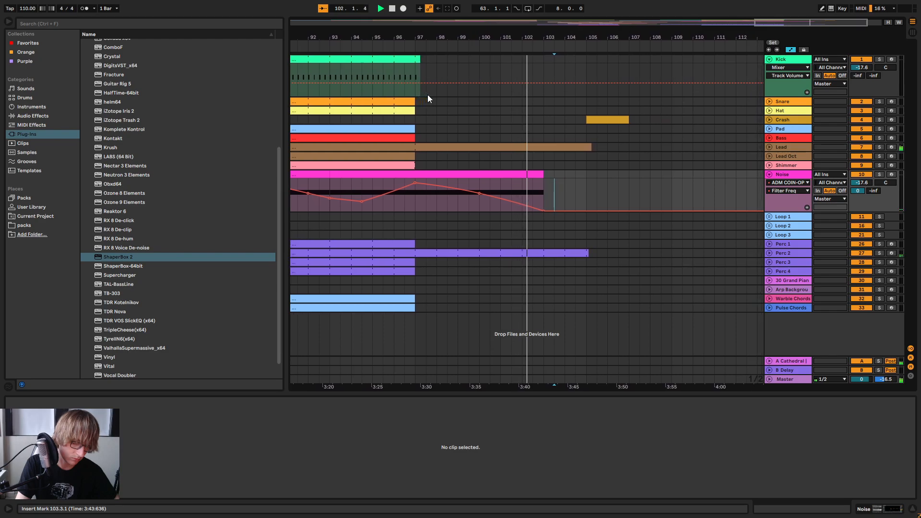
left_click_drag(546, 37, 547, 9)
left_click(769, 174)
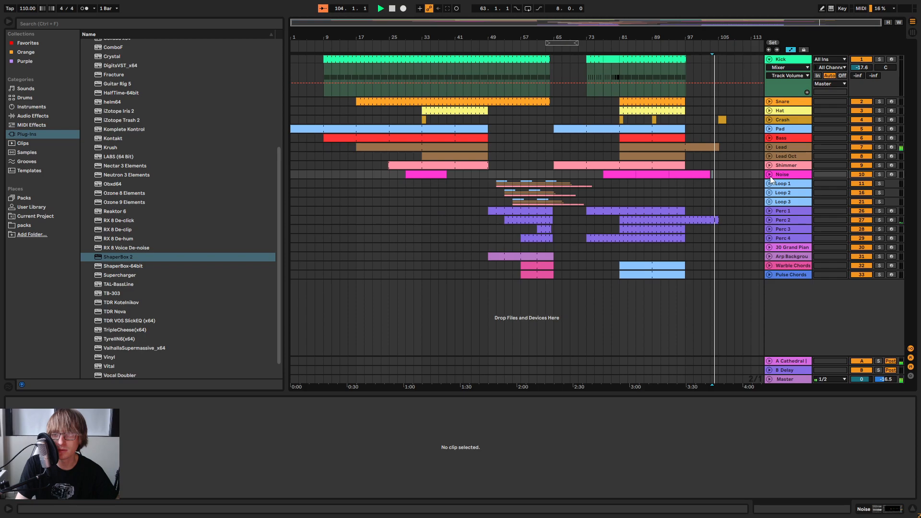
Replay the ending from about bar 94 and save the set
left_click(742, 184)
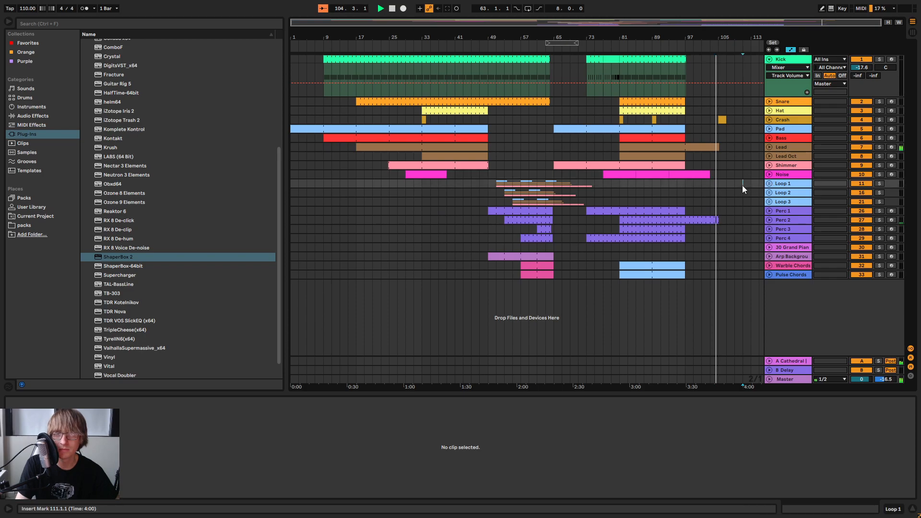
left_click(677, 44)
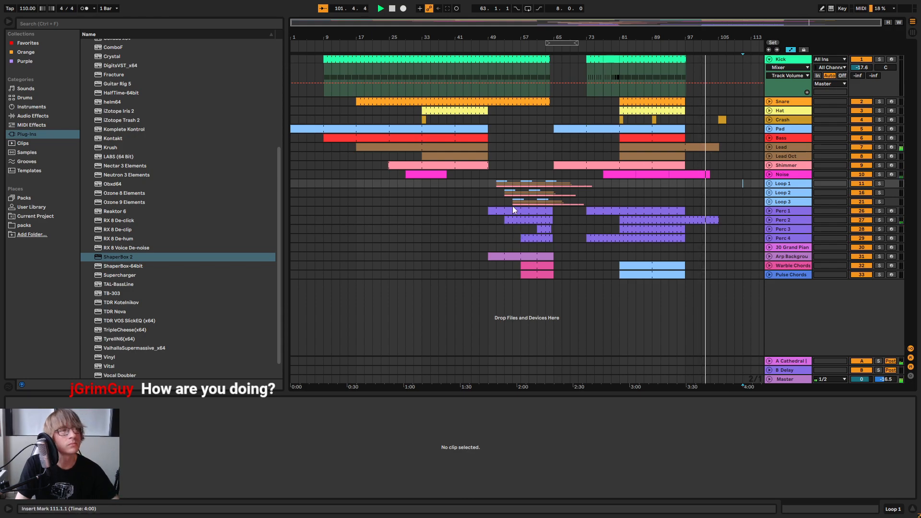
left_click(471, 239)
key("ctrl+s")
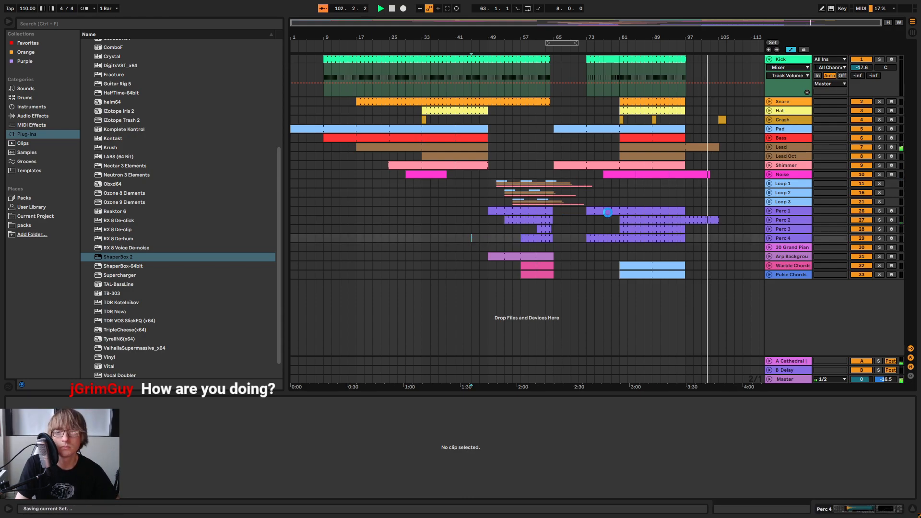
Stop playback, return to the song start and fold the Kick track
left_click(393, 9)
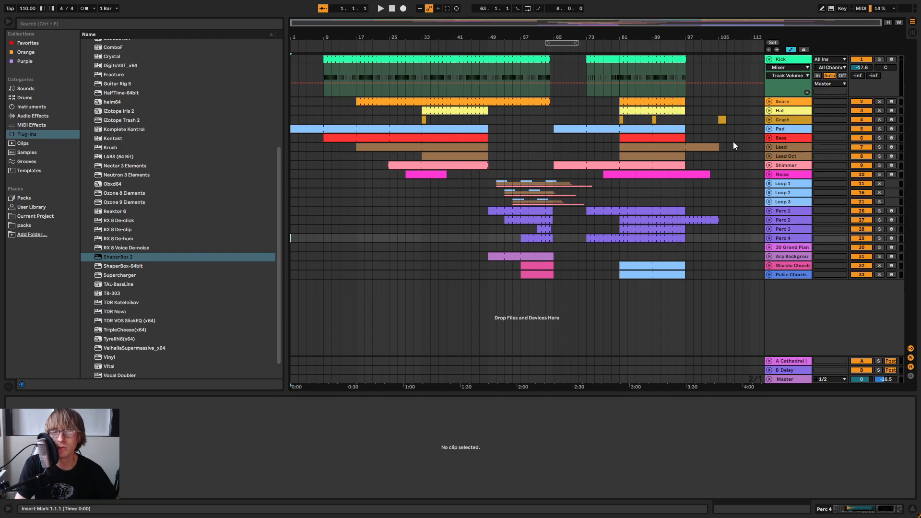
left_click(768, 61)
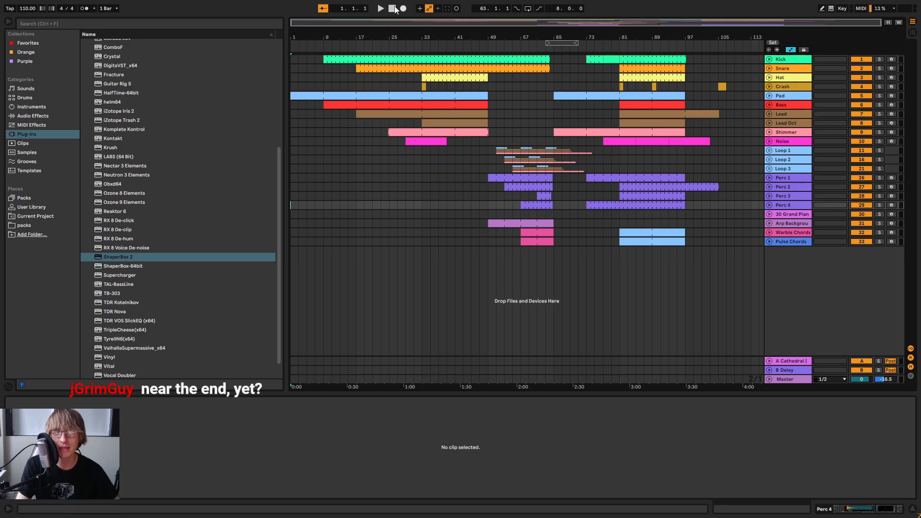
mouse_move(337, 36)
left_mouse_down()
mouse_move(350, 50)
mouse_move(337, 37)
left_mouse_up()
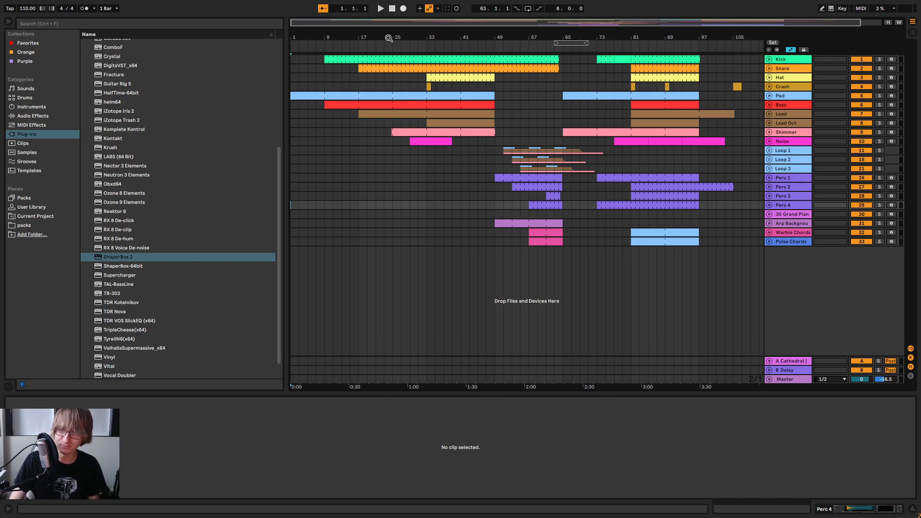
left_click(724, 233)
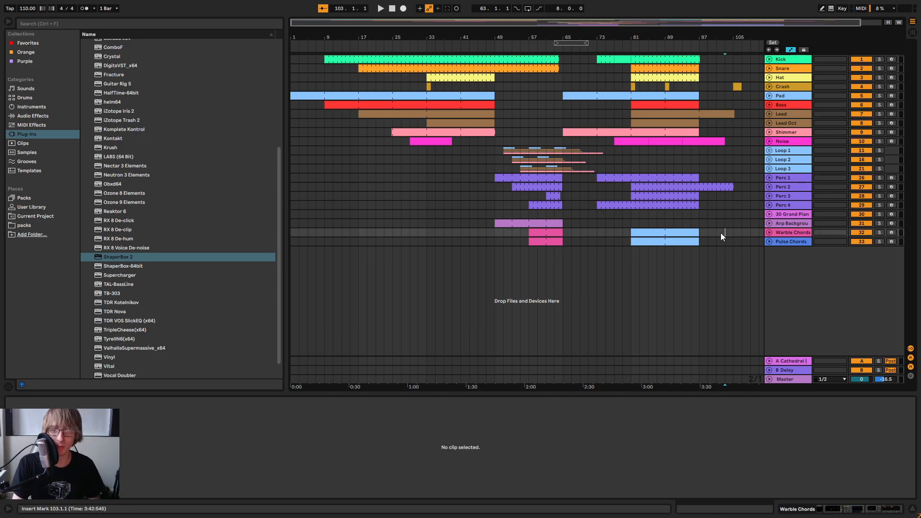
left_click_drag(722, 231, 443, 62)
left_click(485, 187)
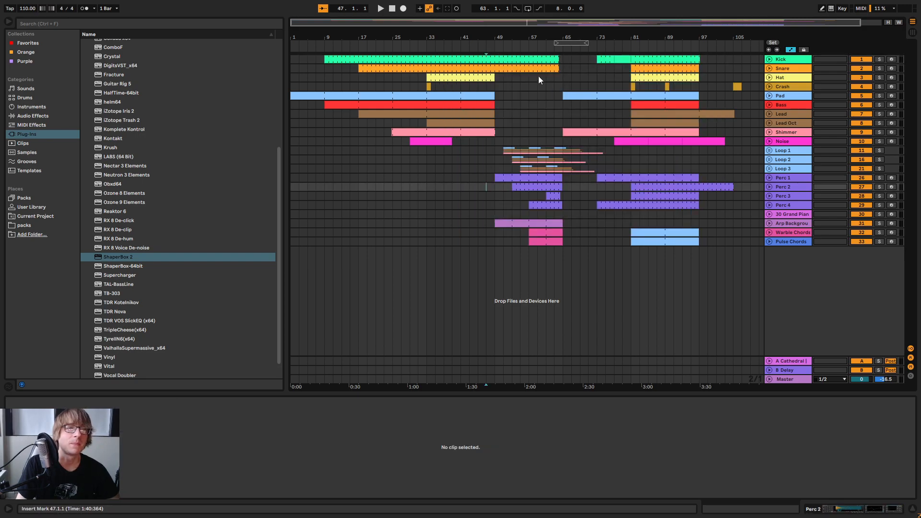
left_click(392, 9)
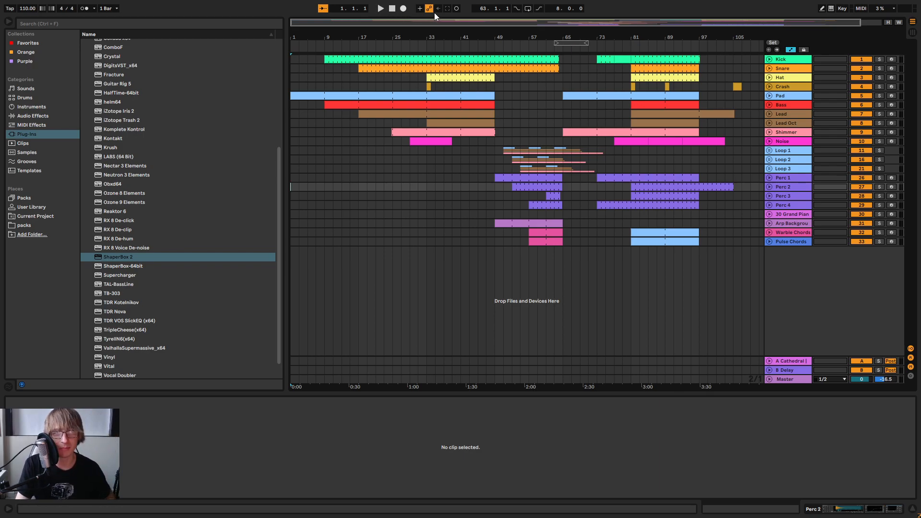
left_click_drag(413, 37, 414, 33)
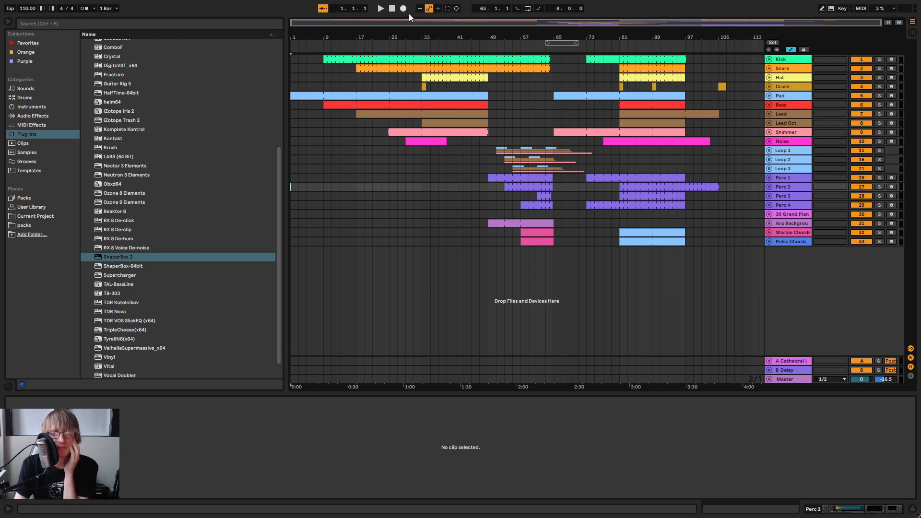
left_click_drag(618, 32, 613, 51)
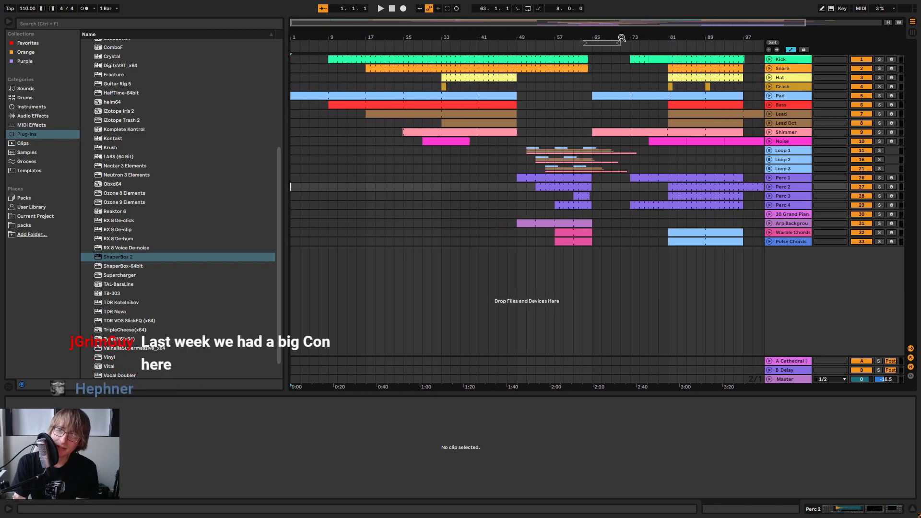
left_click_drag(626, 40, 586, 37)
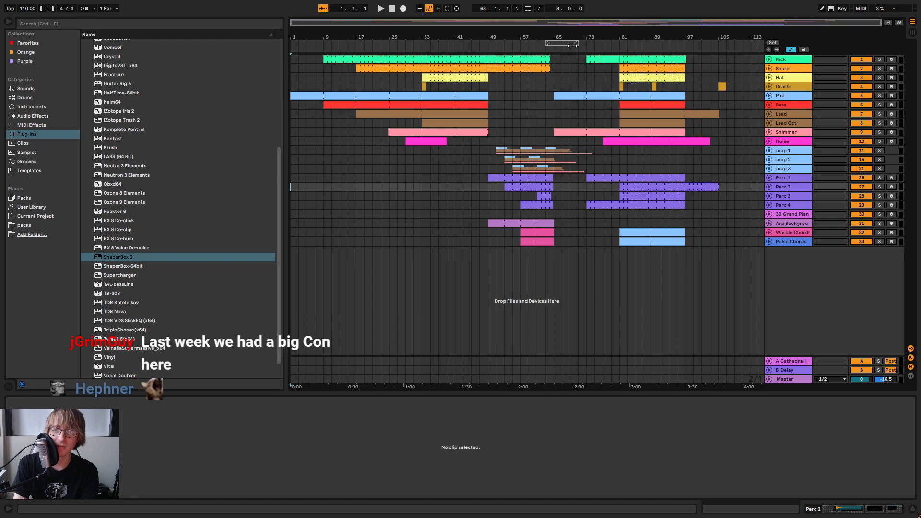
left_click(383, 8)
left_click(392, 8)
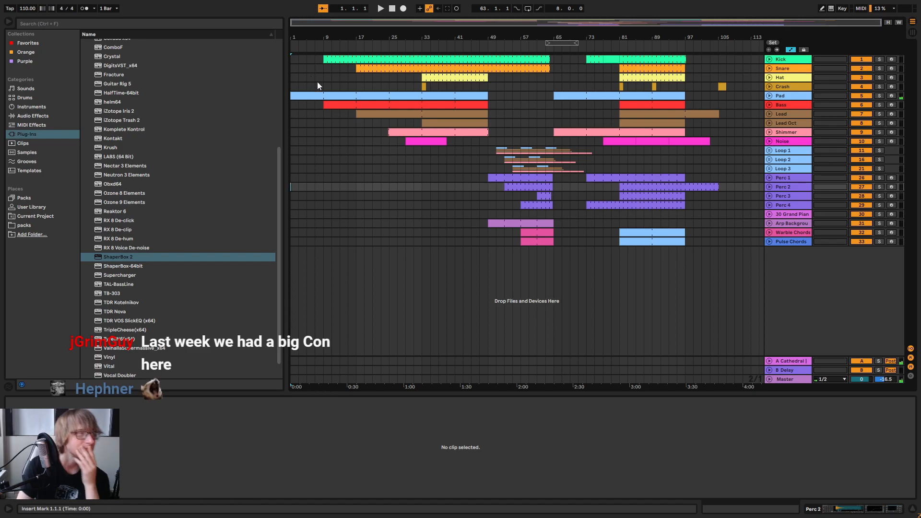
Set the song tempo to 120 BPM and play the arrangement from the start
left_click(30, 11)
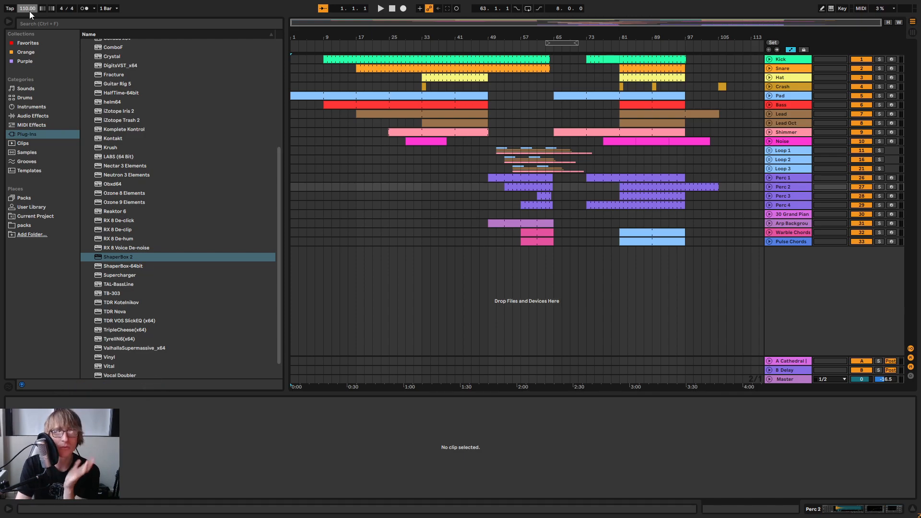
type("120")
key("Return")
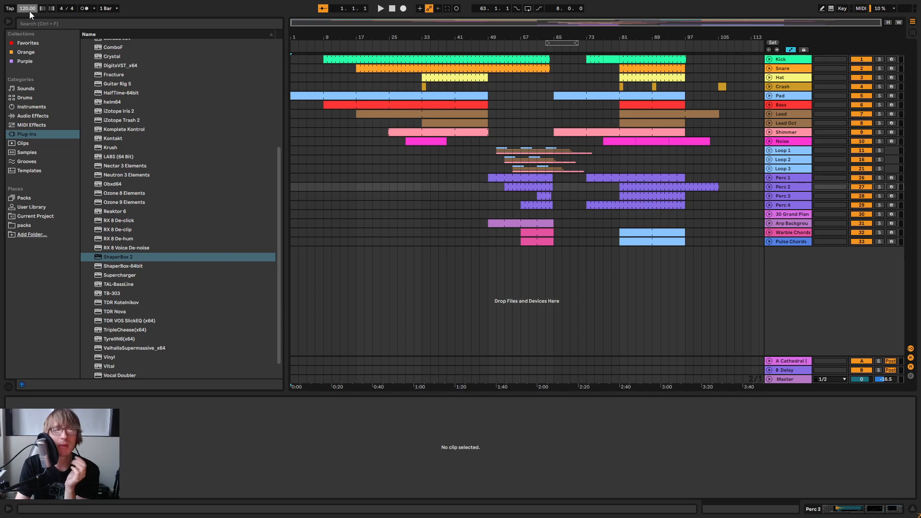
left_click(381, 8)
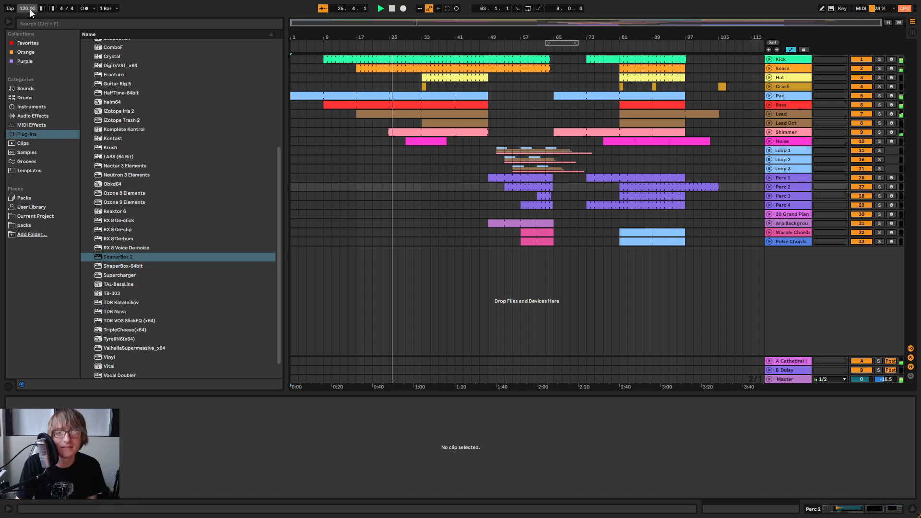
Set the song tempo to 115 BPM while the arrangement plays
left_click(30, 8)
type("115")
key("Return")
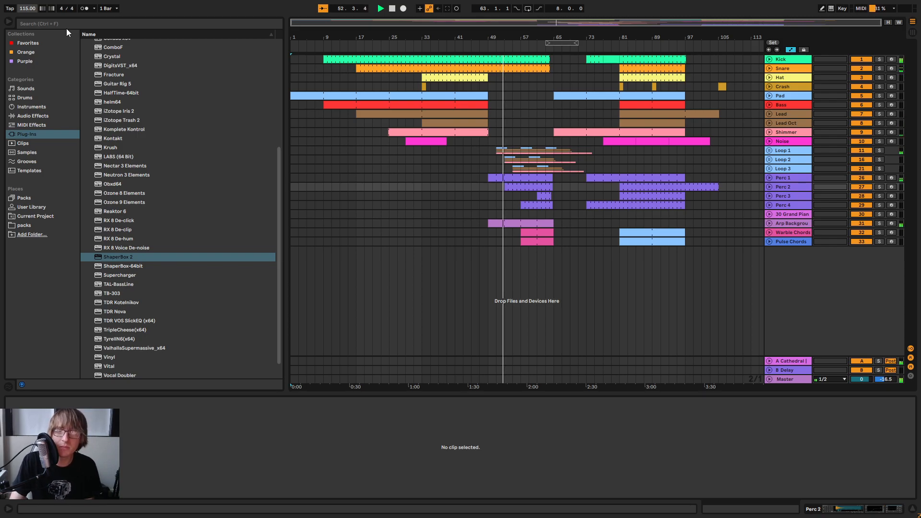
Inspect the frozen clips inside the Loop 1, Loop 2 and Loop 3 groups during playback, and stop the song
left_click(769, 168)
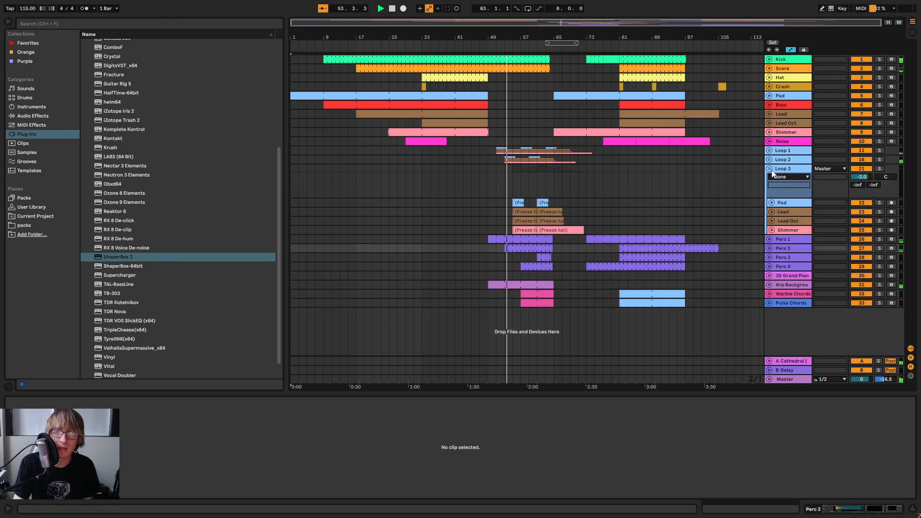
left_click(769, 160)
left_click(768, 151)
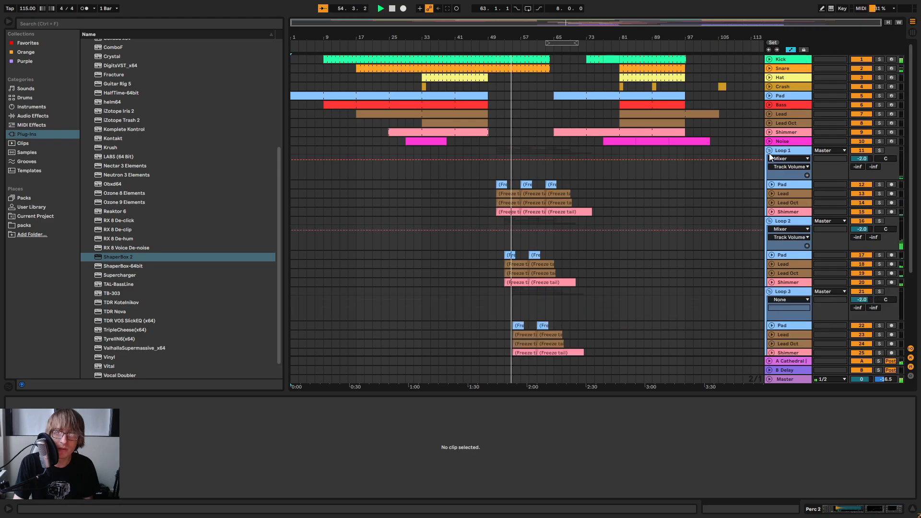
left_click(769, 152)
left_click(769, 160)
left_click(768, 159)
left_click(769, 159)
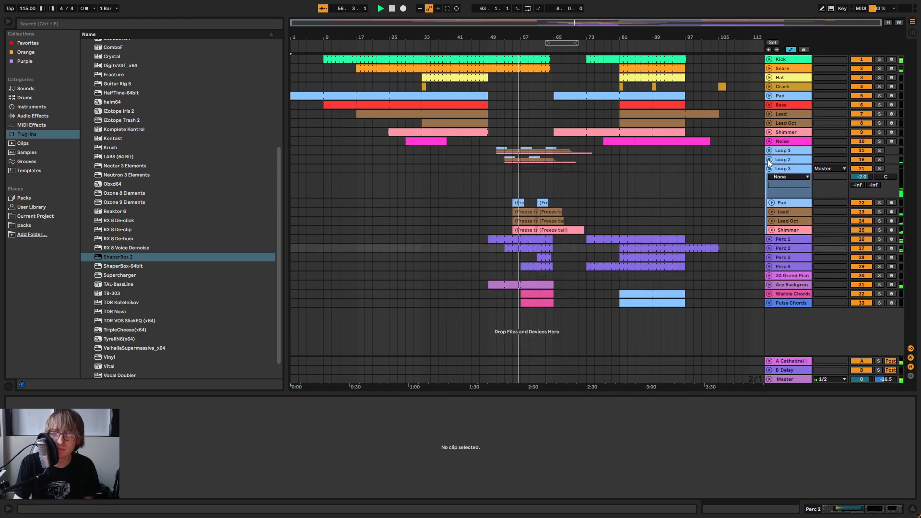
left_click(769, 168)
left_click(769, 169)
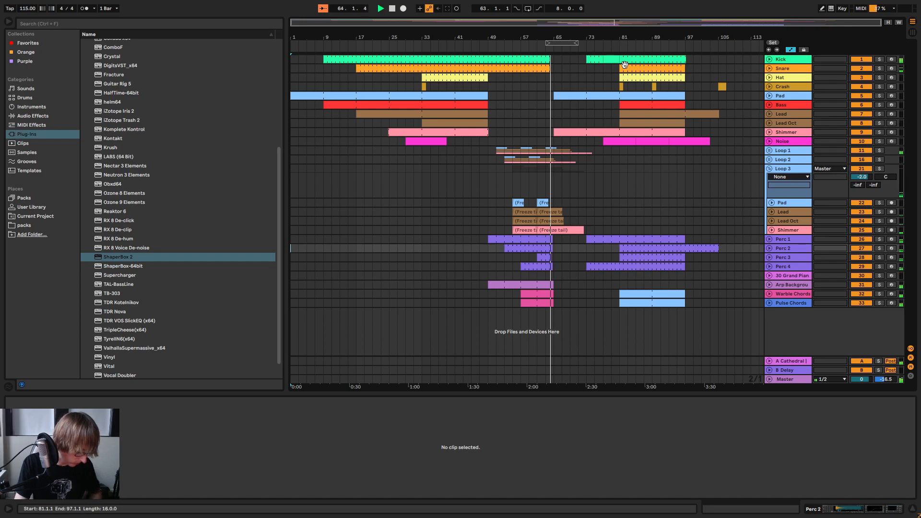
left_click(392, 9)
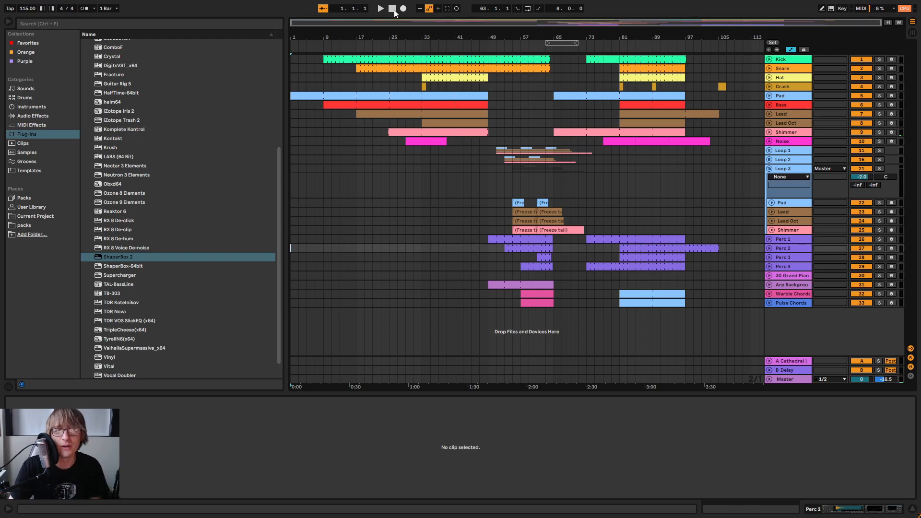
Save the set and fold the Loop 3 group
left_click(614, 188)
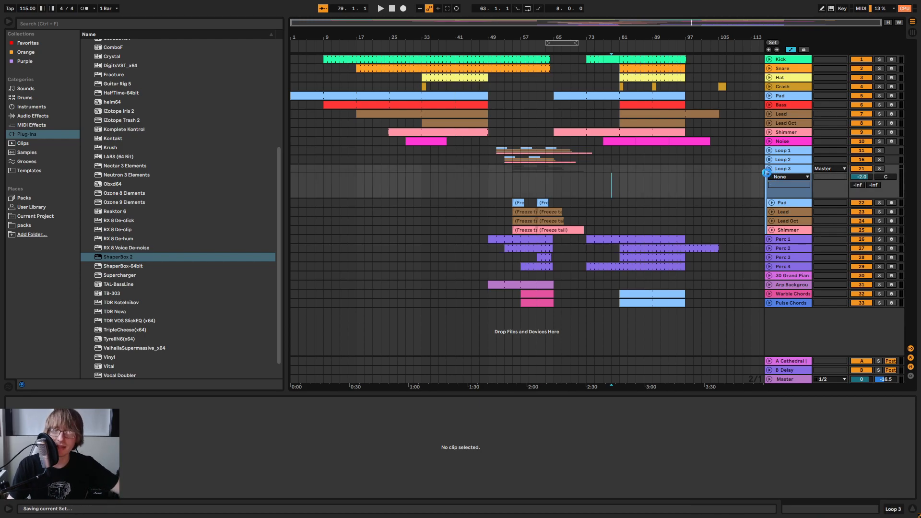
key("ctrl+s")
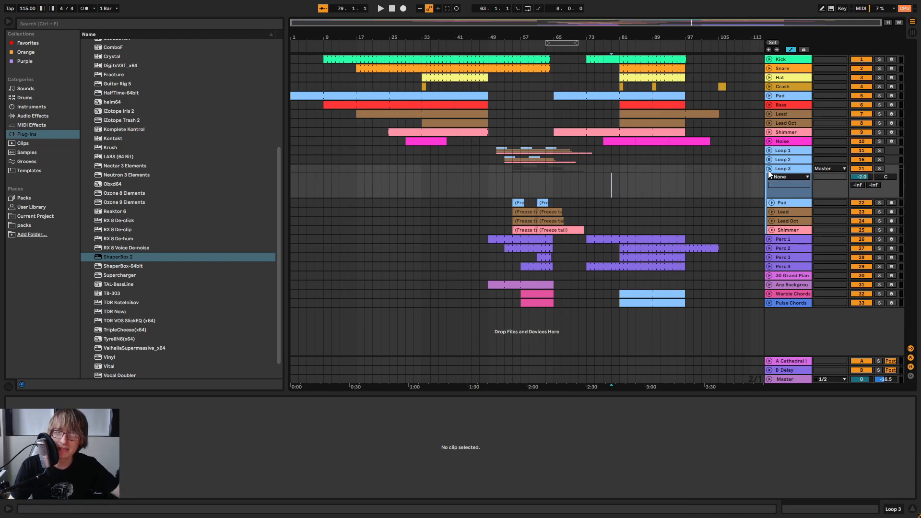
left_click(769, 169)
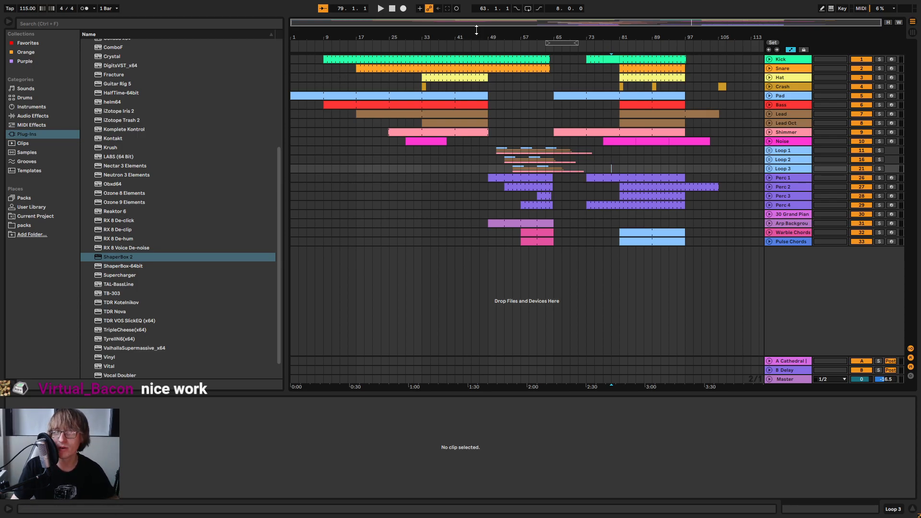
Show the full arrangement and play the song from the start at the new tempo
left_click_drag(464, 37, 551, 36)
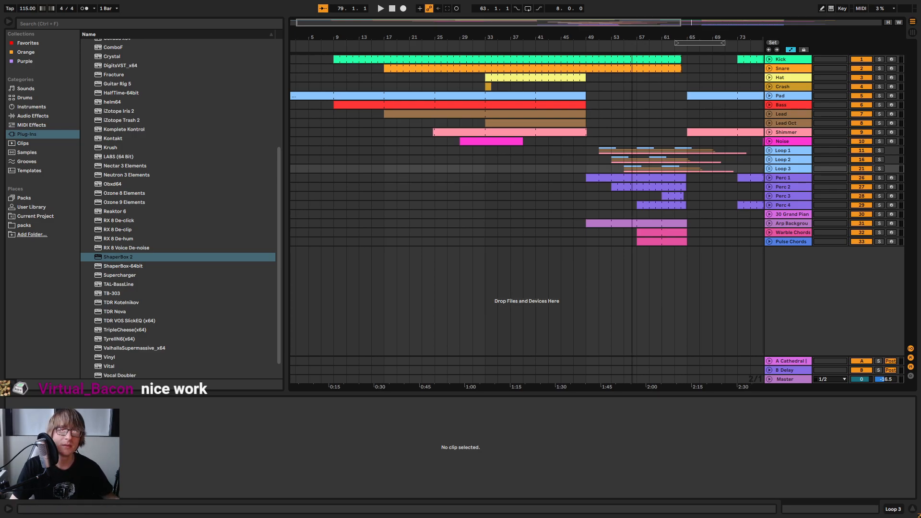
key("w")
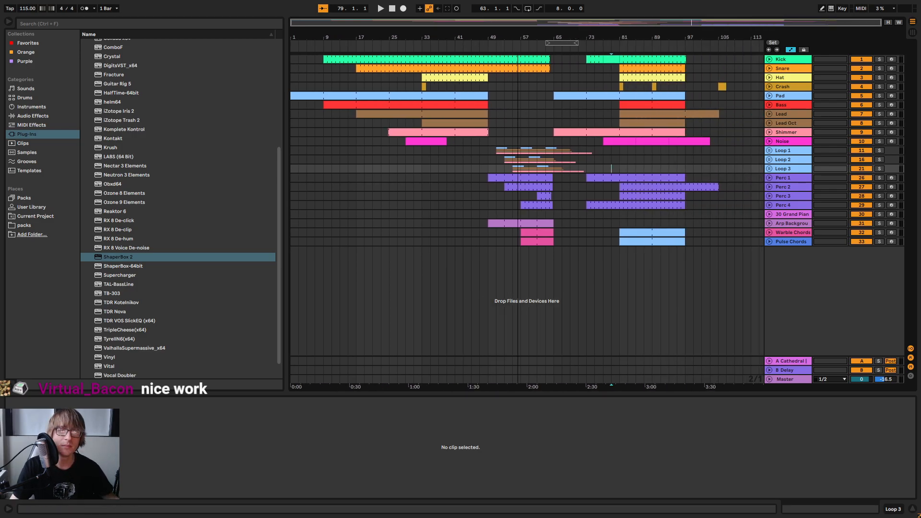
left_click(391, 9)
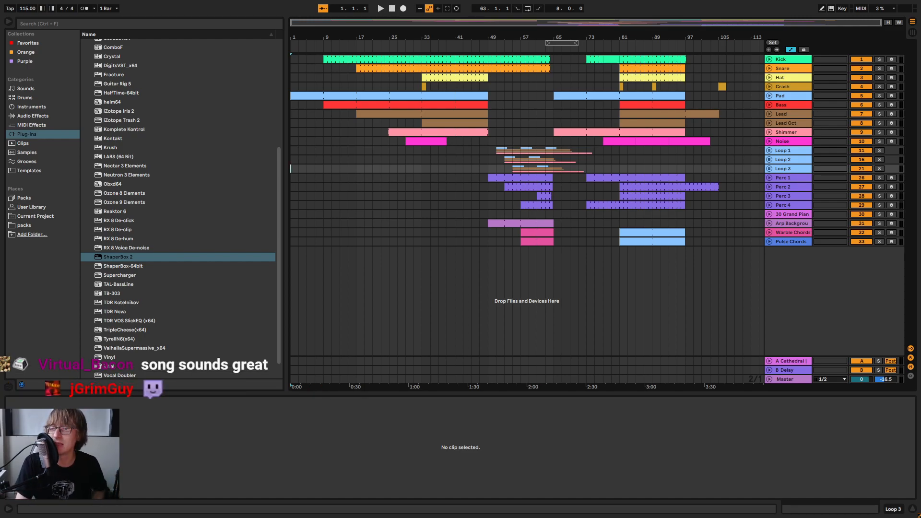
left_click(379, 9)
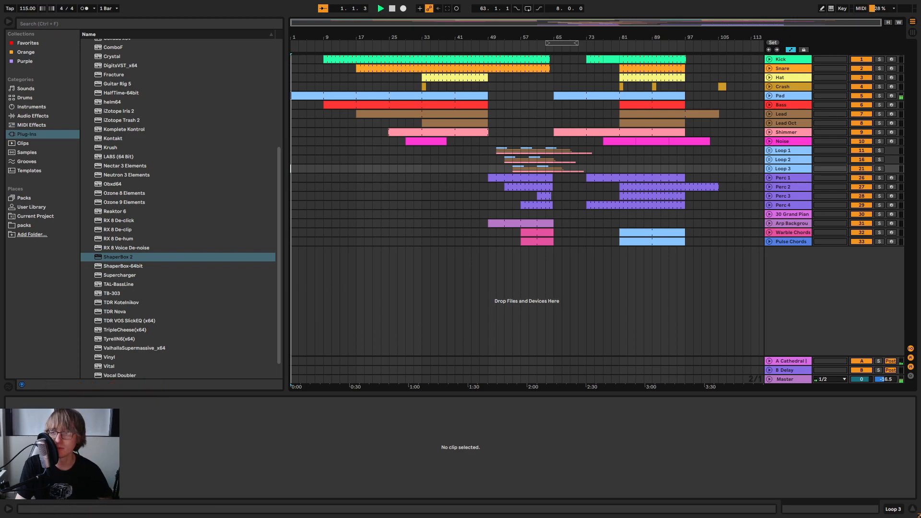